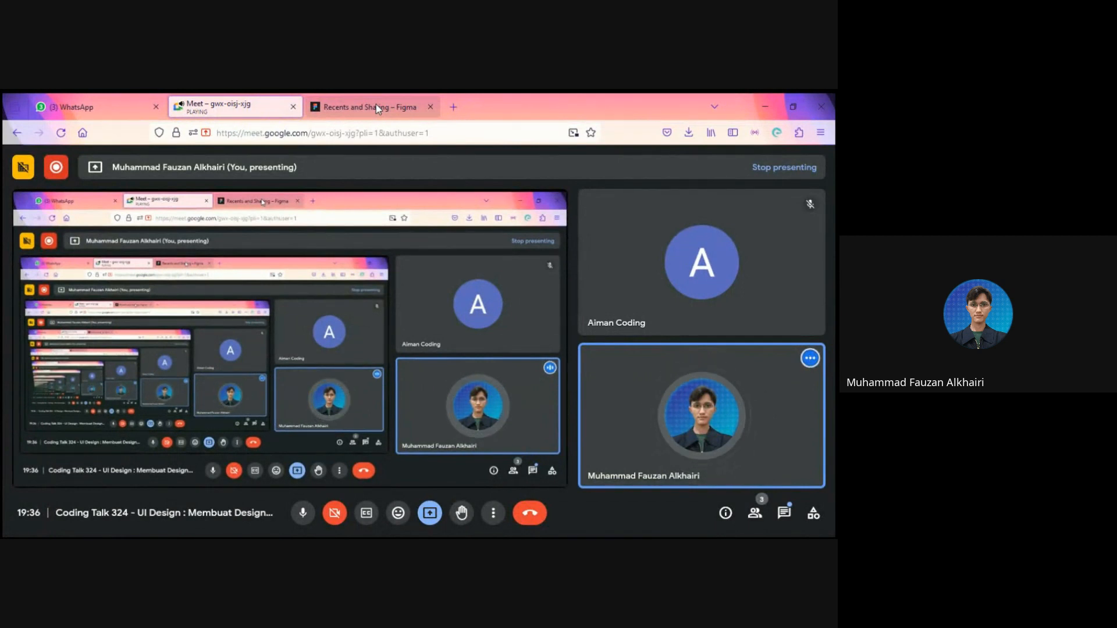
Step: Switch to Figma, create a new design file and name it "Learning Design Systems"
click(379, 109)
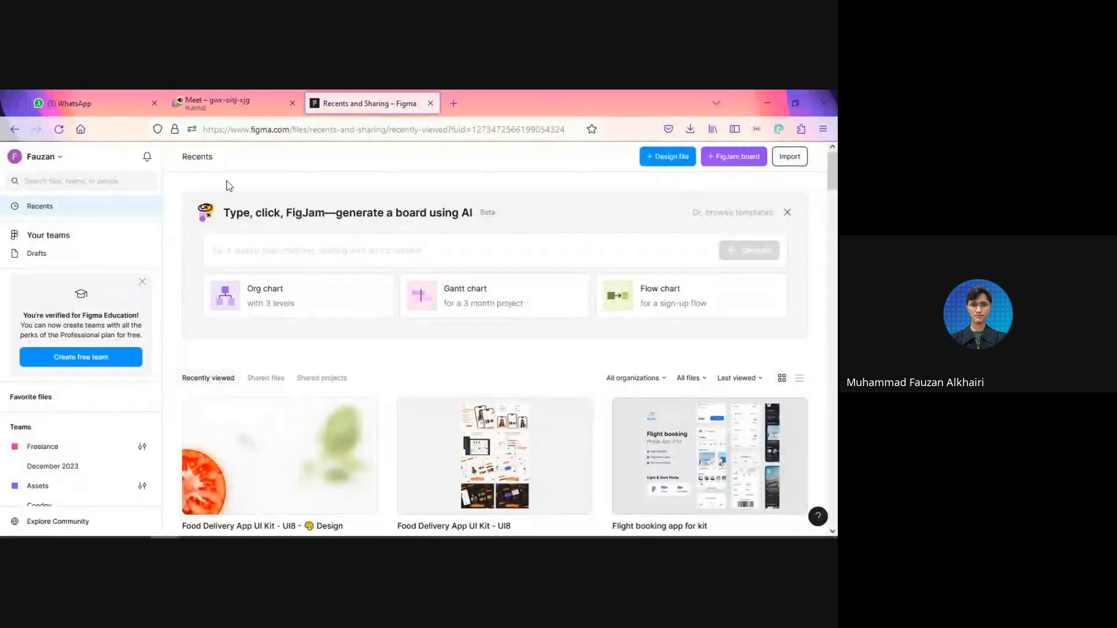
click(657, 162)
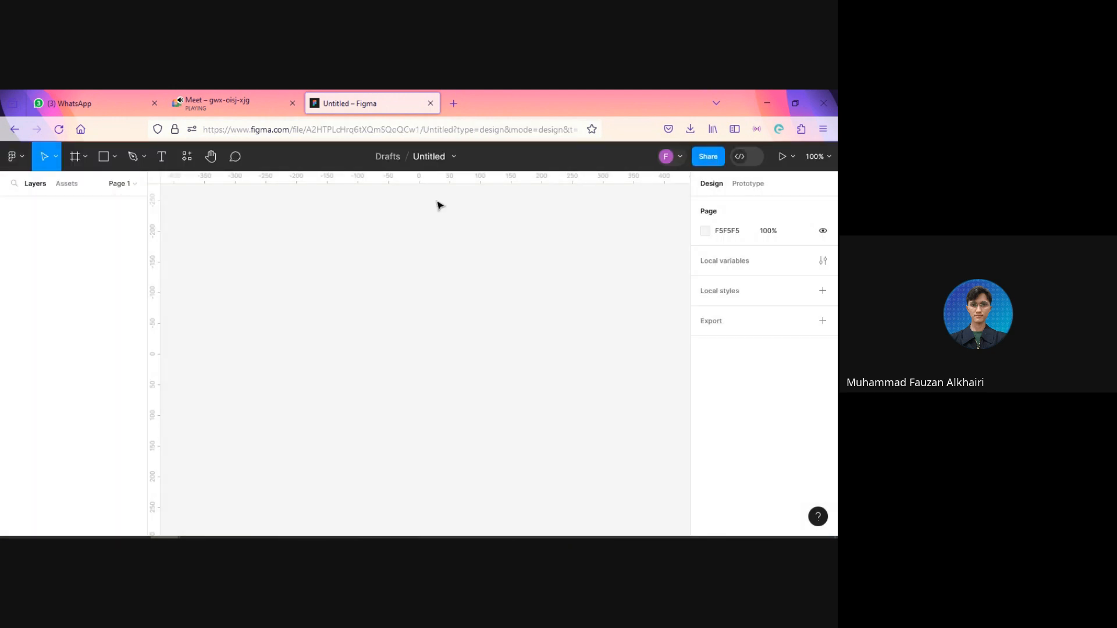
double_click(432, 158)
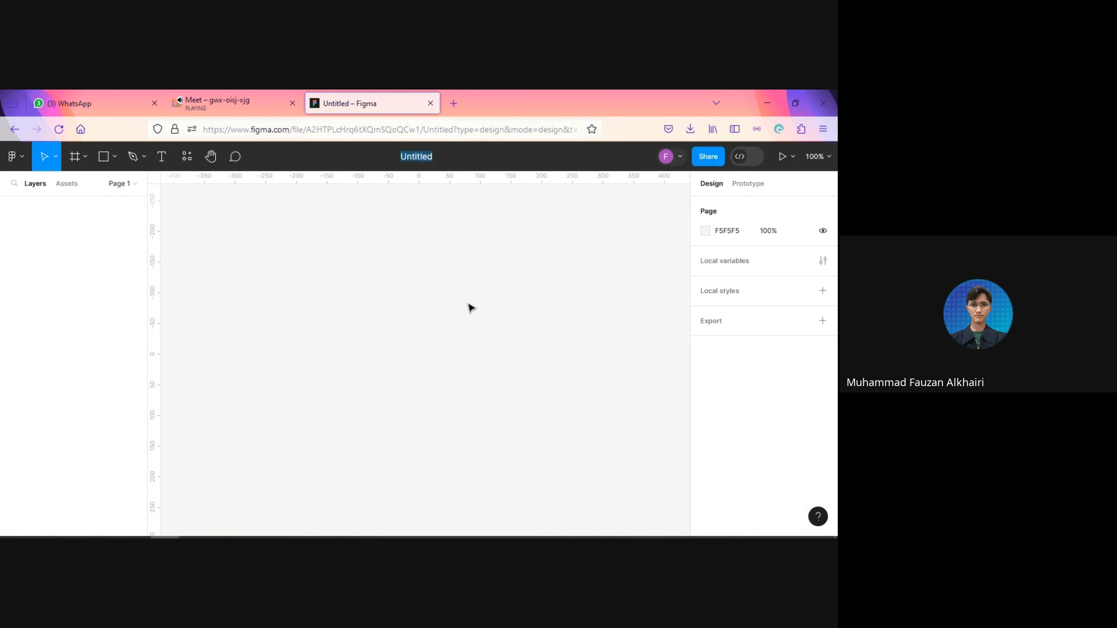
text(De)
key(BackSpace)
key(BackSpace)
text(Lerani)
key(BackSpace)
key(BackSpace)
key(BackSpace)
key(BackSpace)
text(arning)
key(Return)
text(Design Systems)
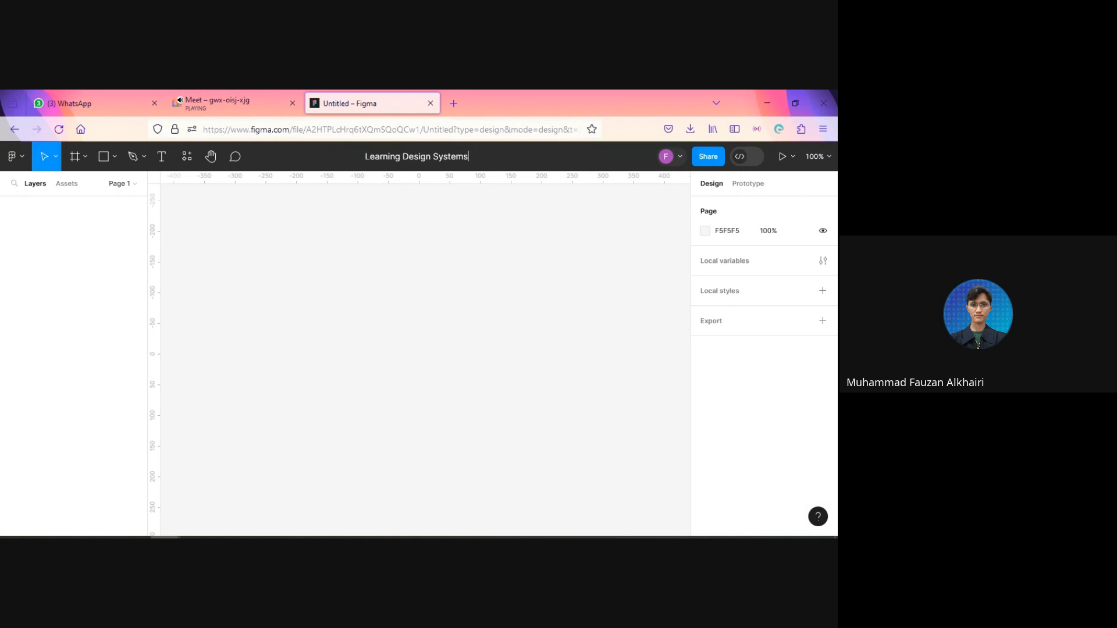
key(Return)
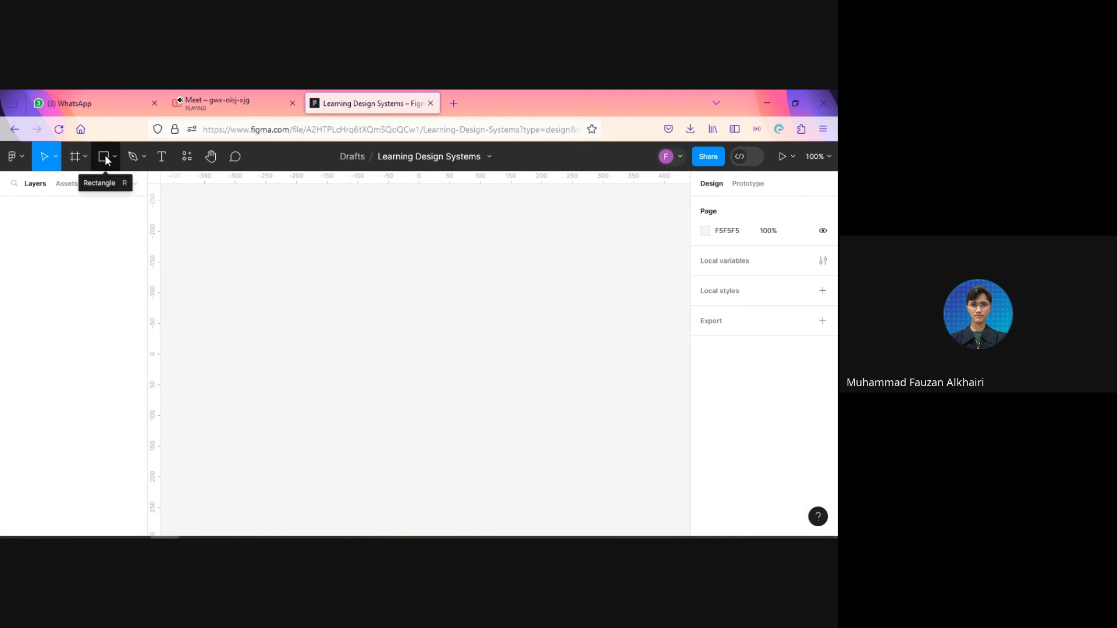
Step: Close the WhatsApp page and draw a rectangle about 116 × 60 in the upper-left area of the canvas, leaving it selected
click(154, 103)
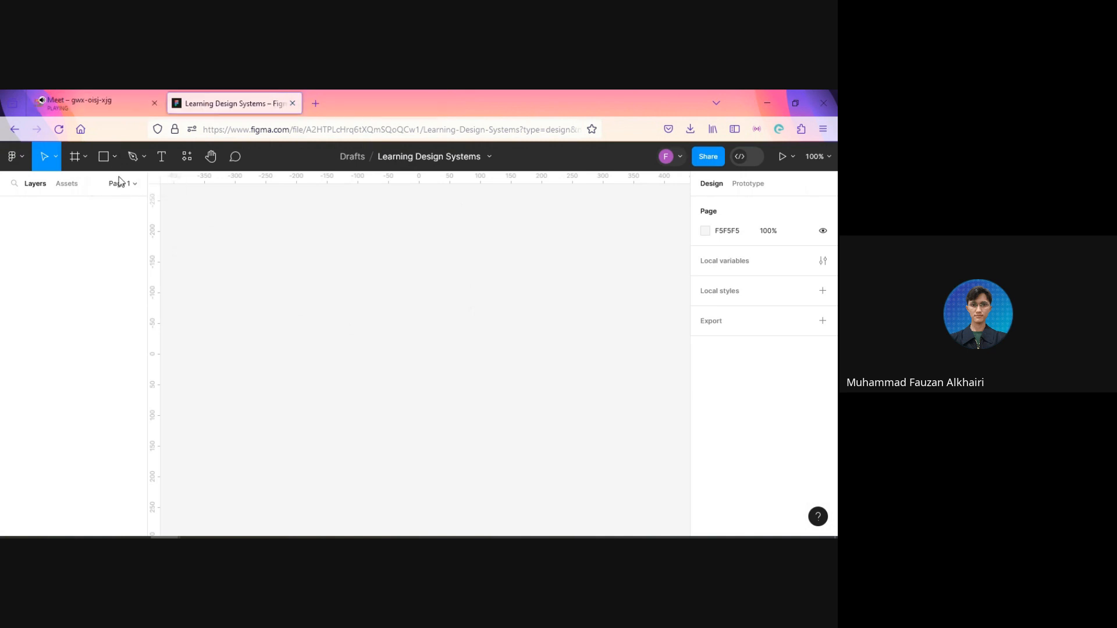
click(104, 157)
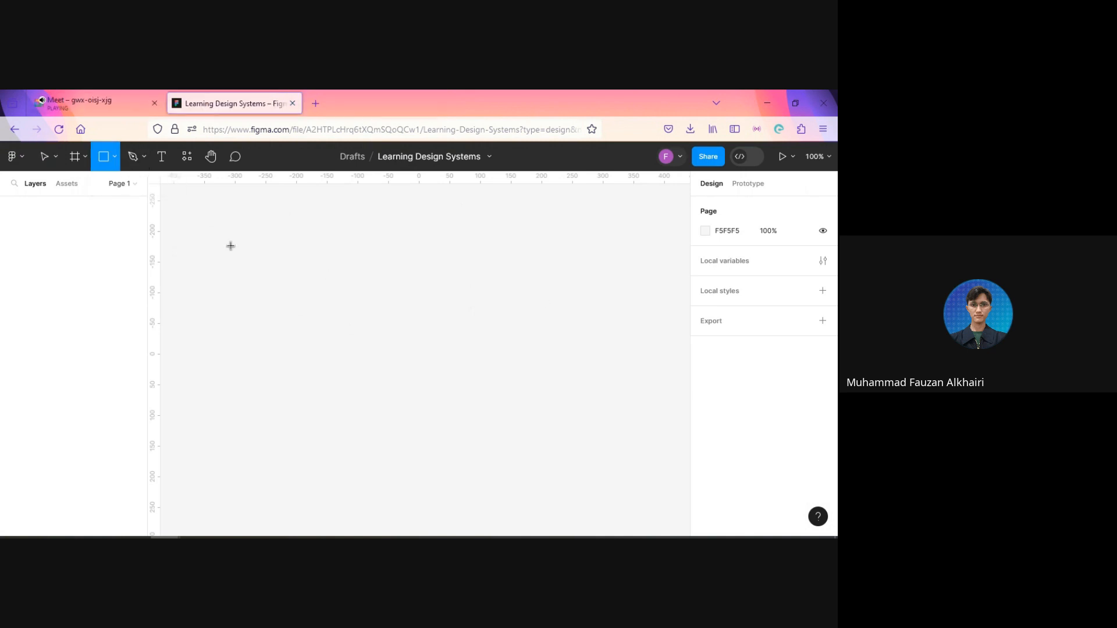
mouse_move(231, 246)
mouse_down()
mouse_move(284, 291)
mouse_move(302, 282)
mouse_up()
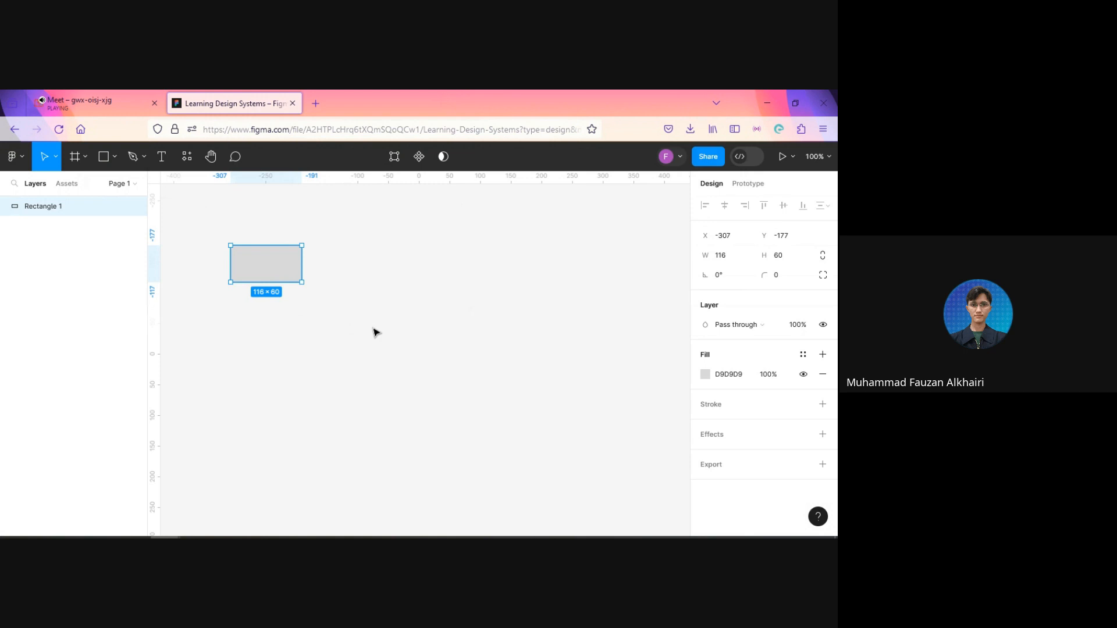
click(374, 330)
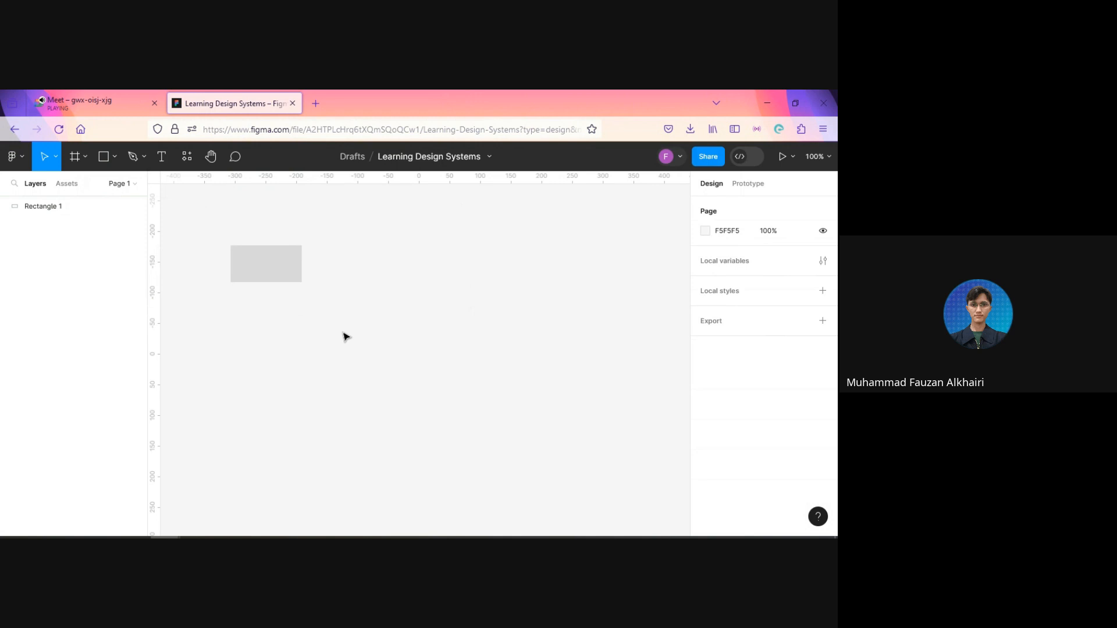
click(262, 282)
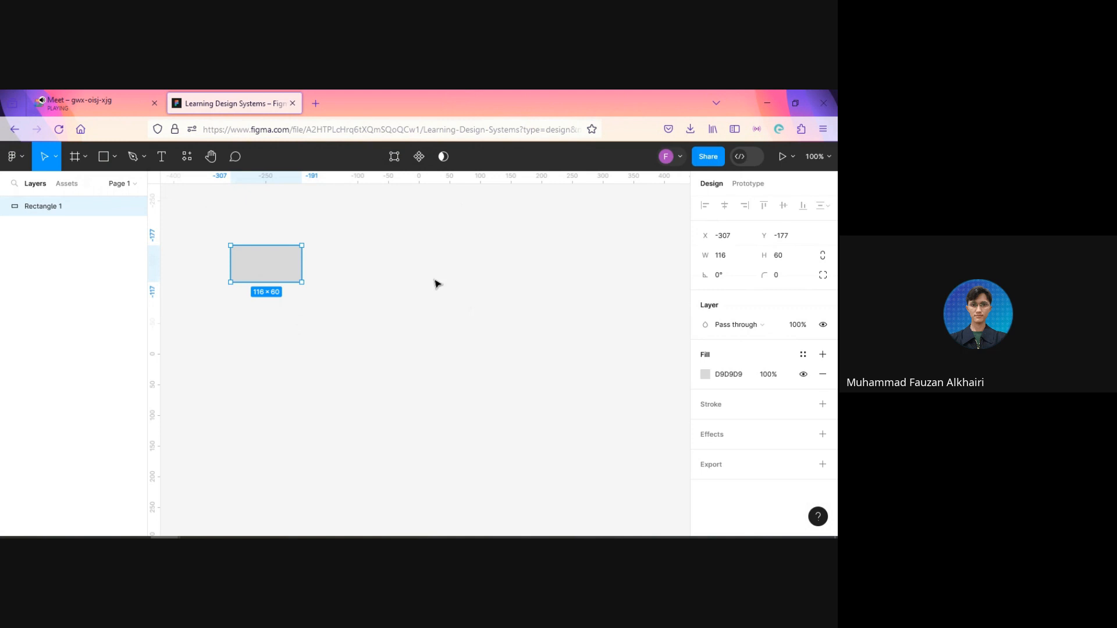
Step: Search Google for "color whel" in a new browser tab
click(317, 106)
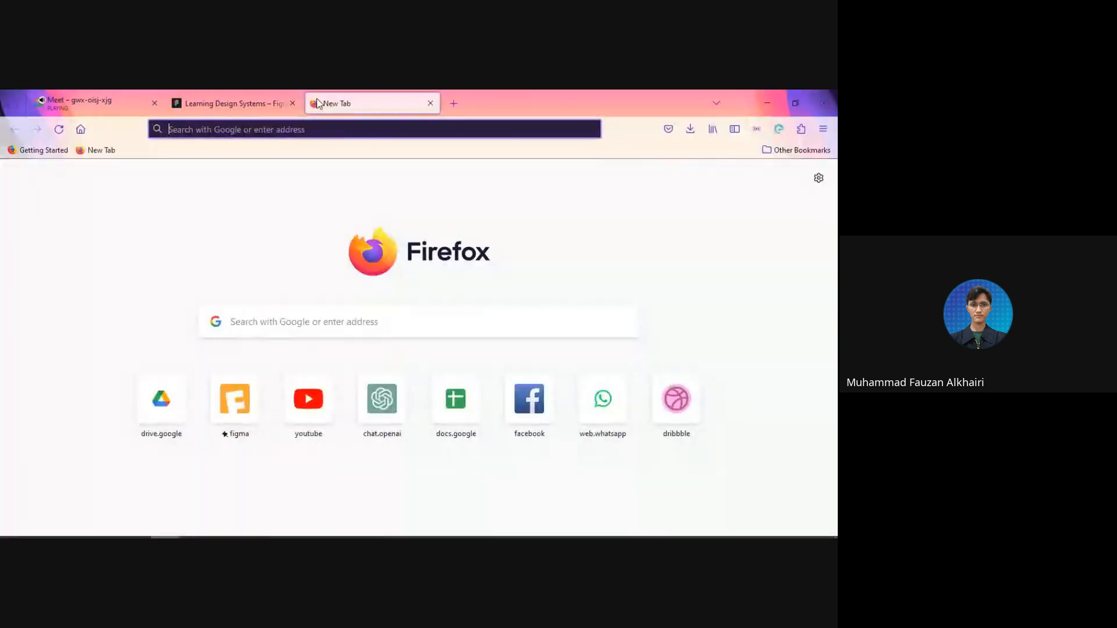
text(color)
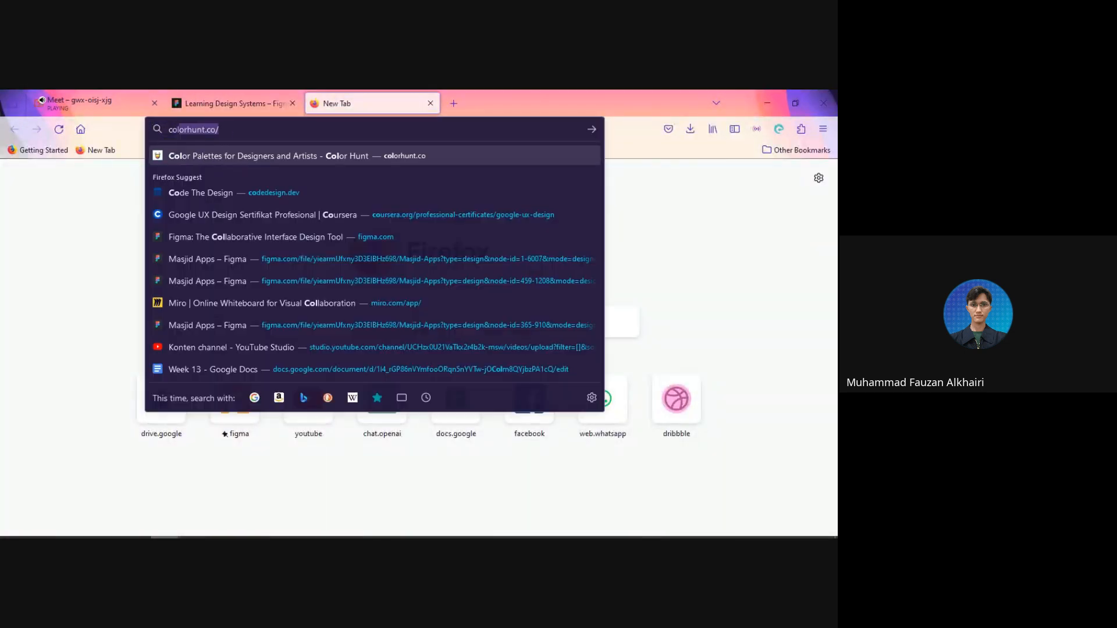
text( whe)
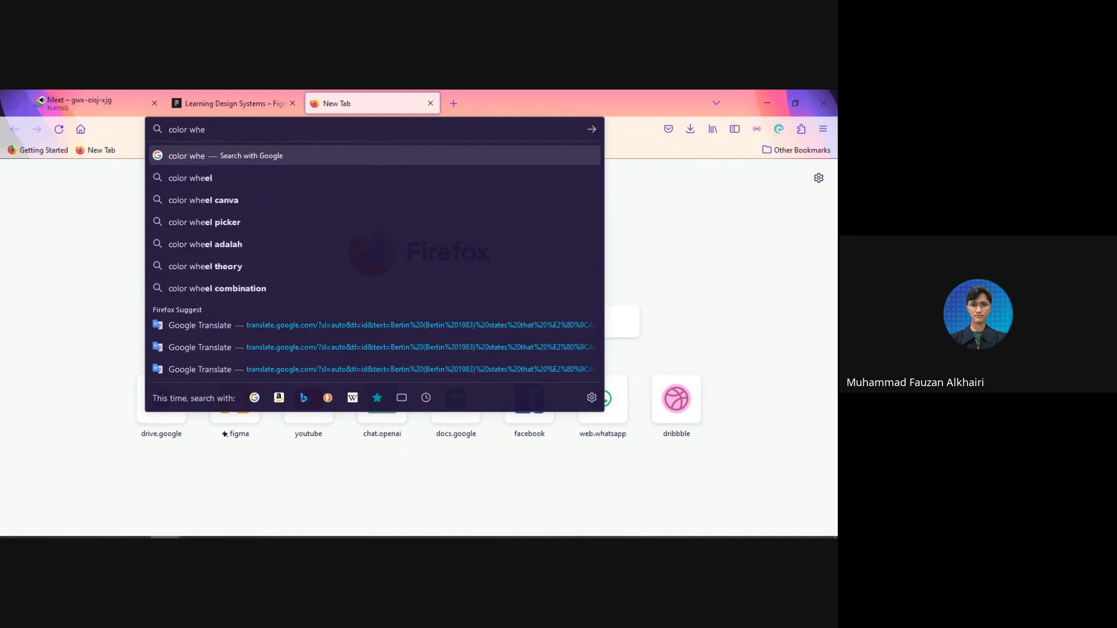
text(l)
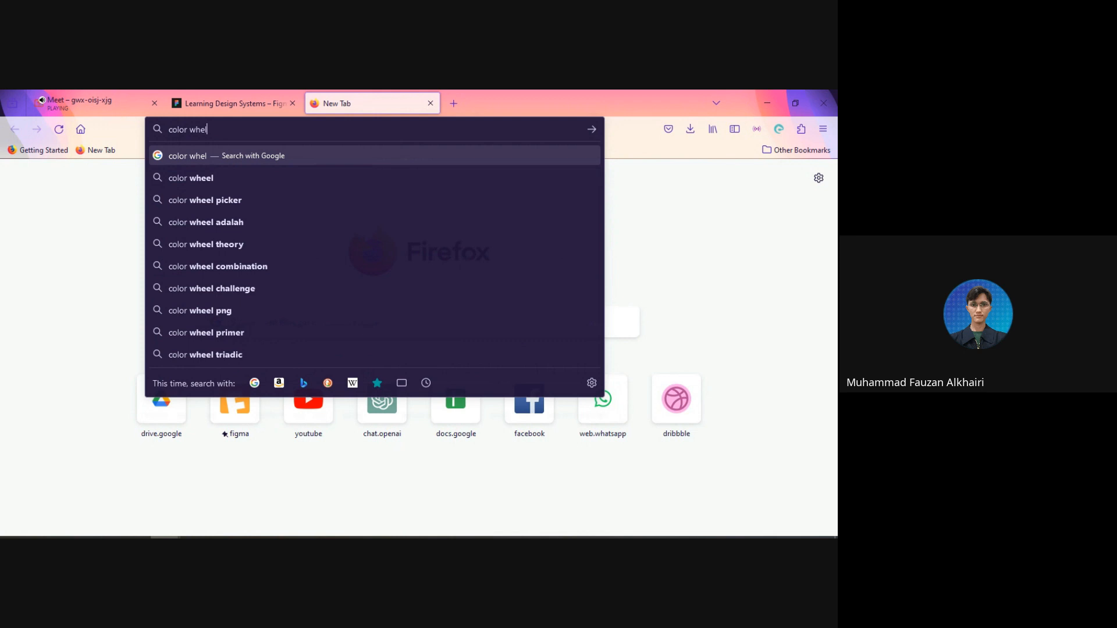
key(Return)
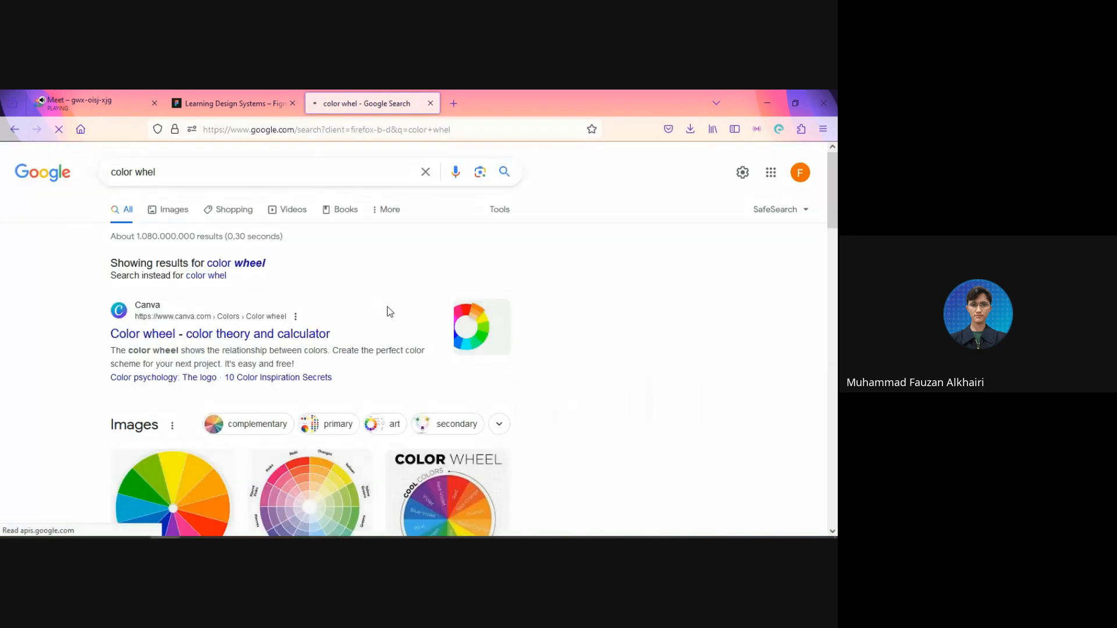
Step: Browse the search results and open Canva's "Color wheel - color theory and calculator" page
scroll(271, 319, down, 2)
scroll(216, 230, up, 2)
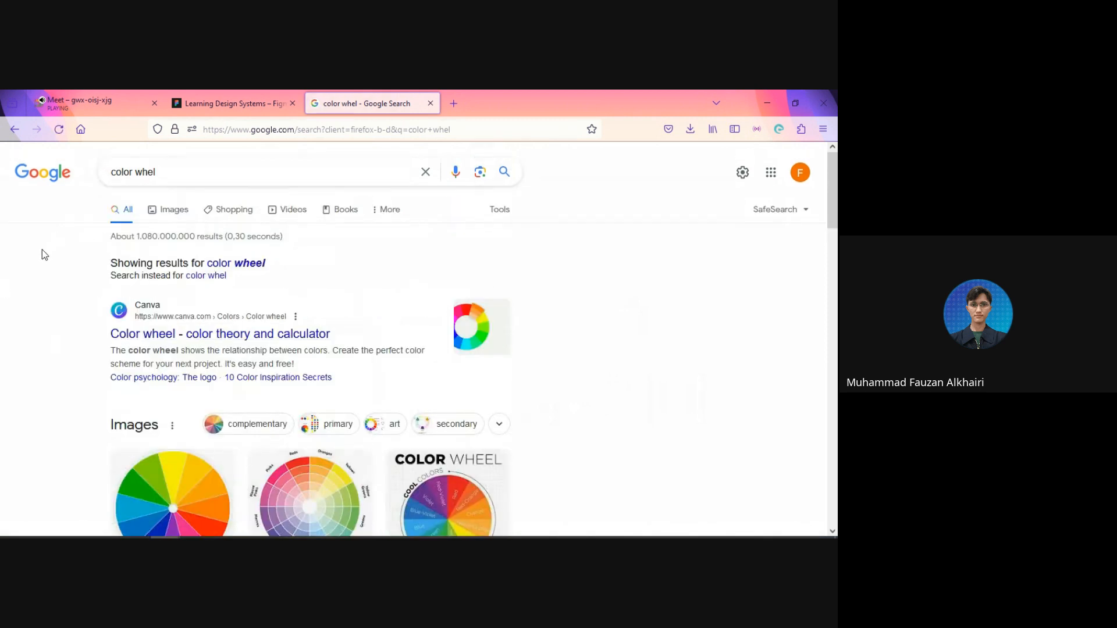
scroll(41, 253, down, 7)
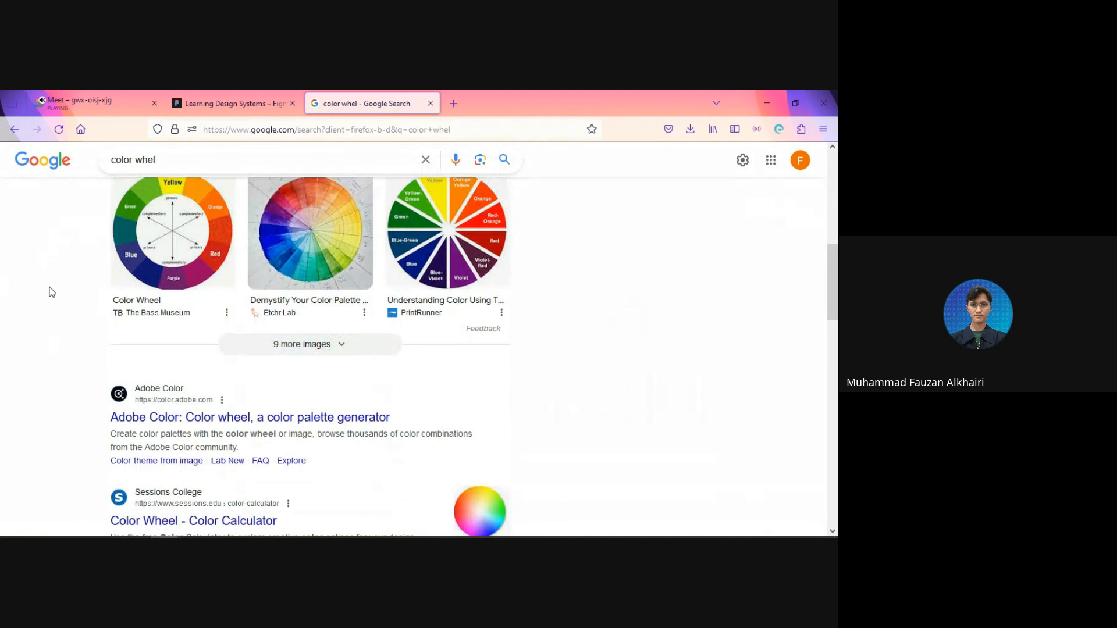
scroll(113, 357, down, 1)
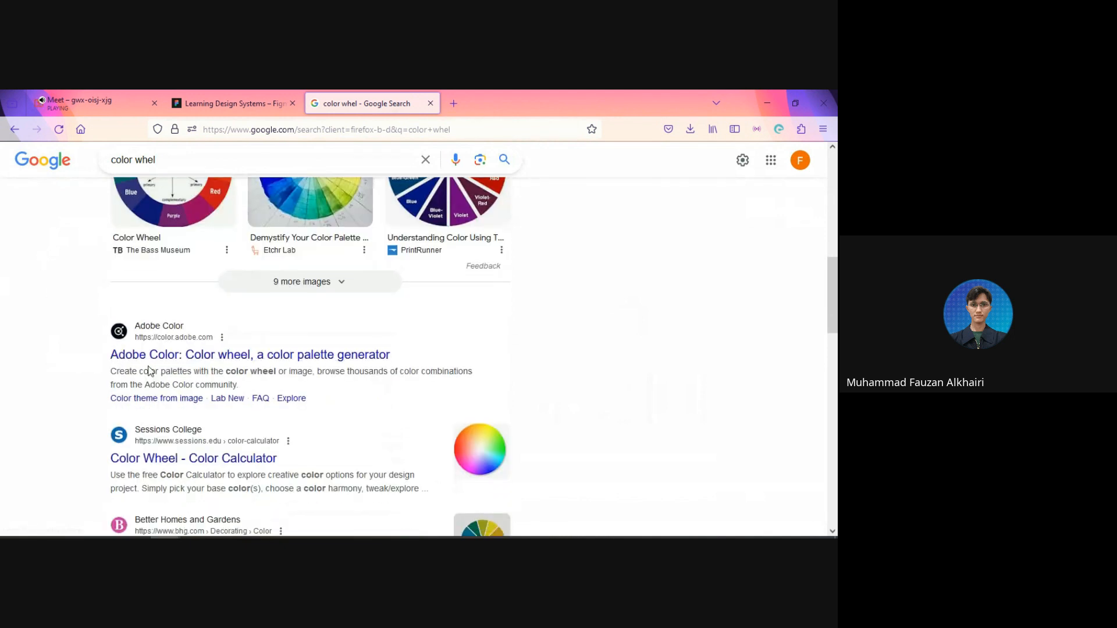
scroll(108, 402, down, 6)
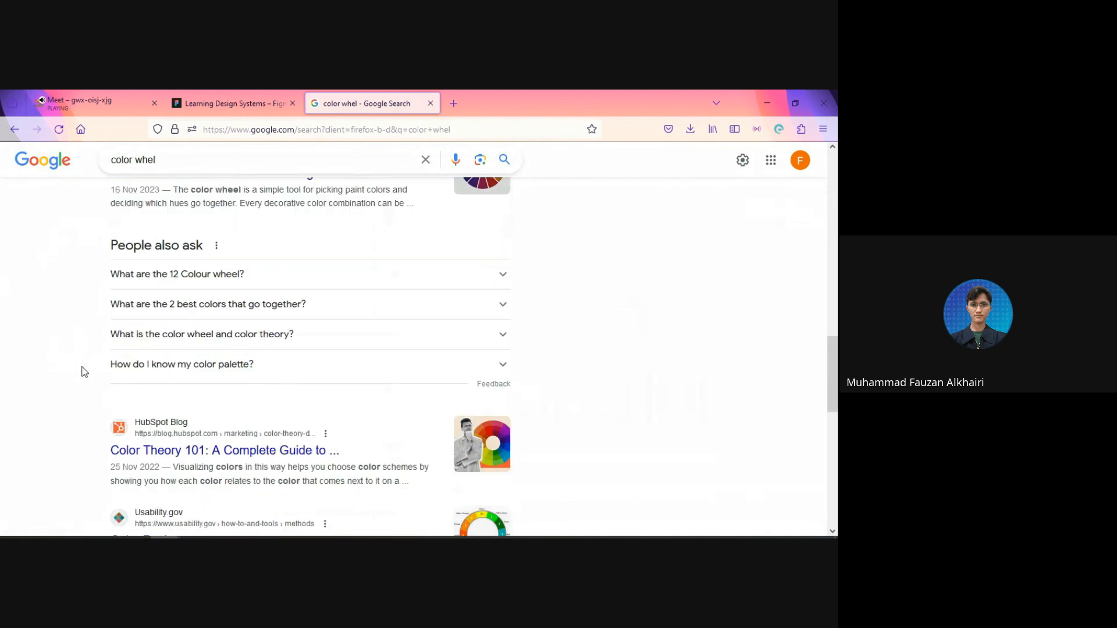
scroll(85, 372, down, 3)
scroll(82, 369, up, 18)
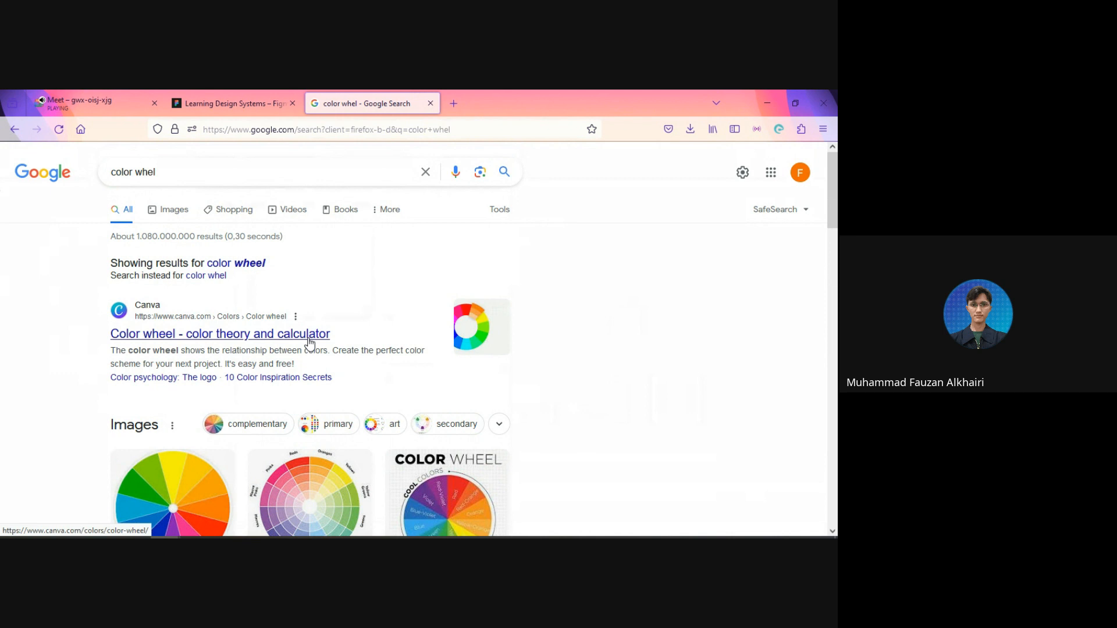
click(269, 342)
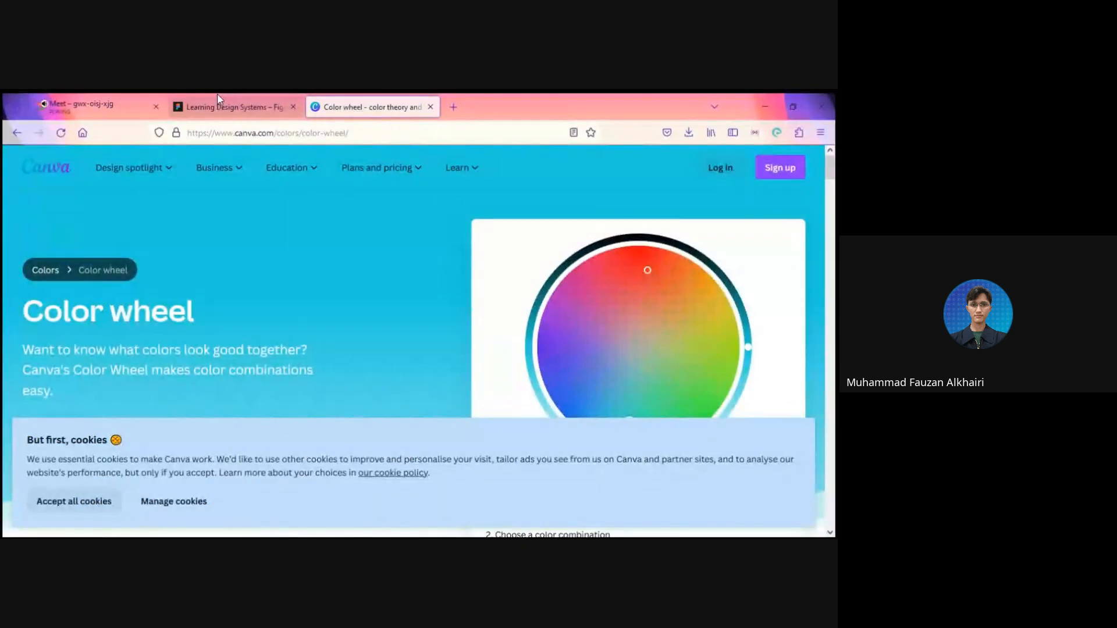
Step: Return to the Learning Design Systems file in Figma and set the rectangle's fill color to green
click(217, 94)
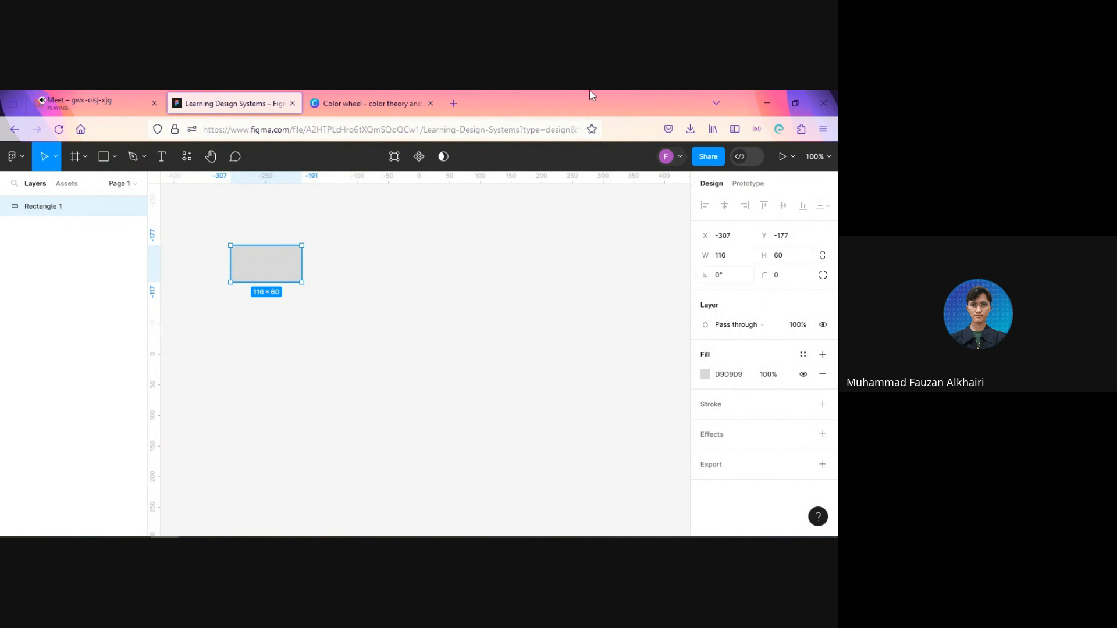
click(705, 376)
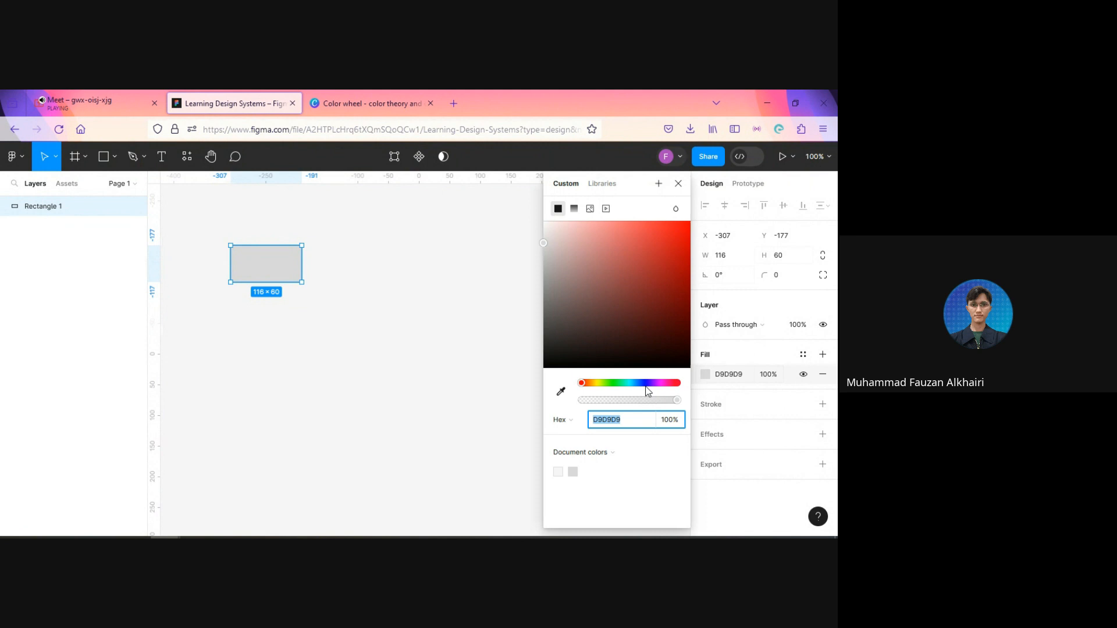
click(611, 383)
click(621, 421)
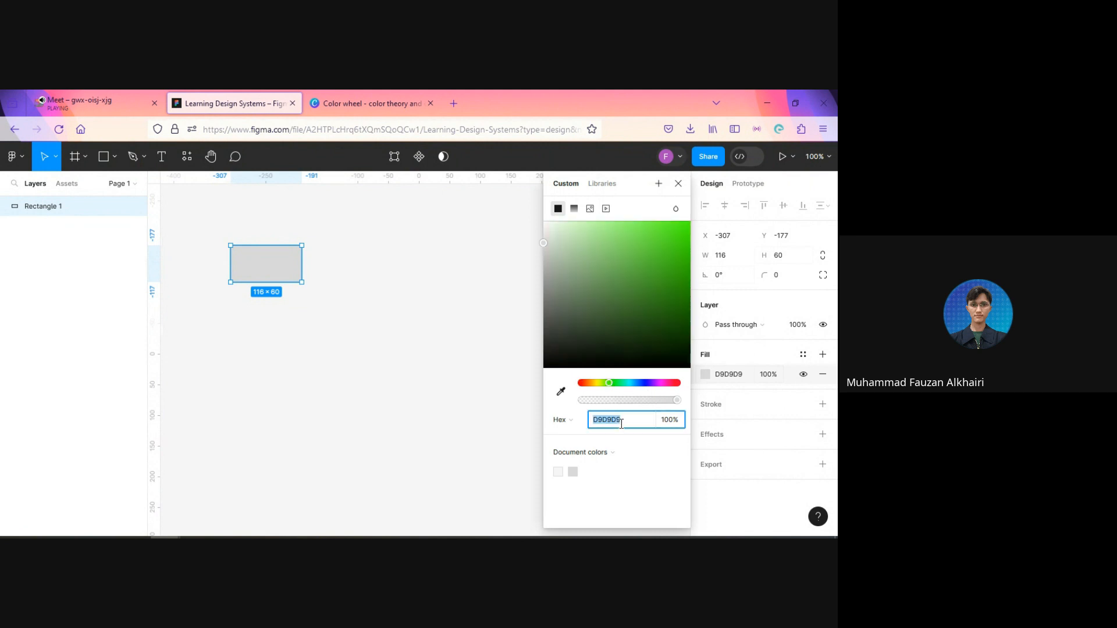
text(green)
key(Return)
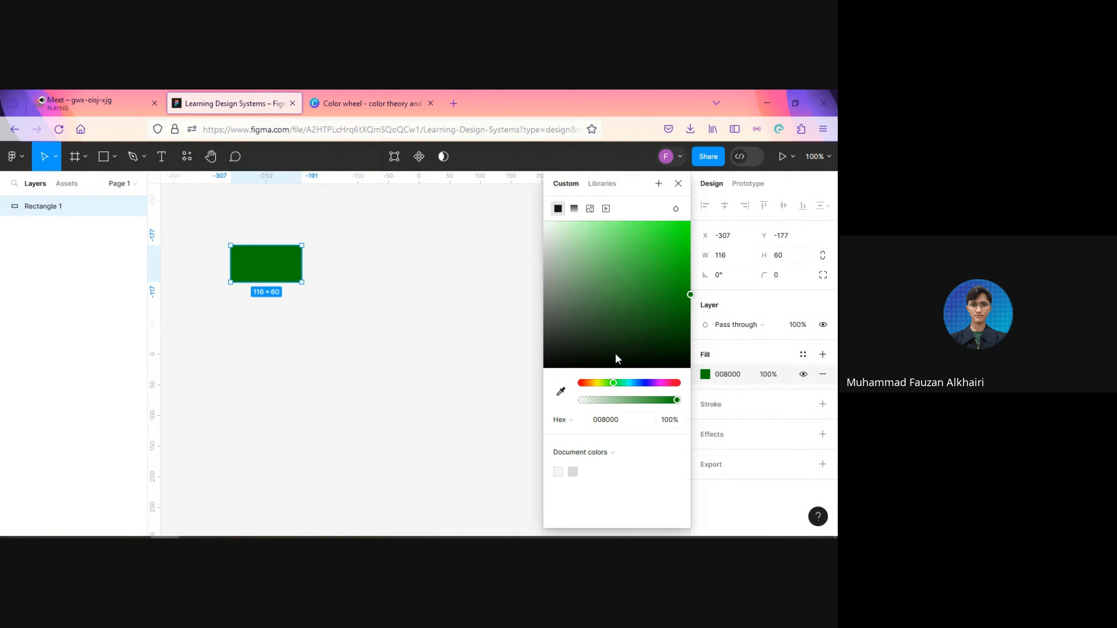
Step: Switch to Canva's color wheel, accept all cookies and pick the bright green #07f84a as the base color
click(317, 96)
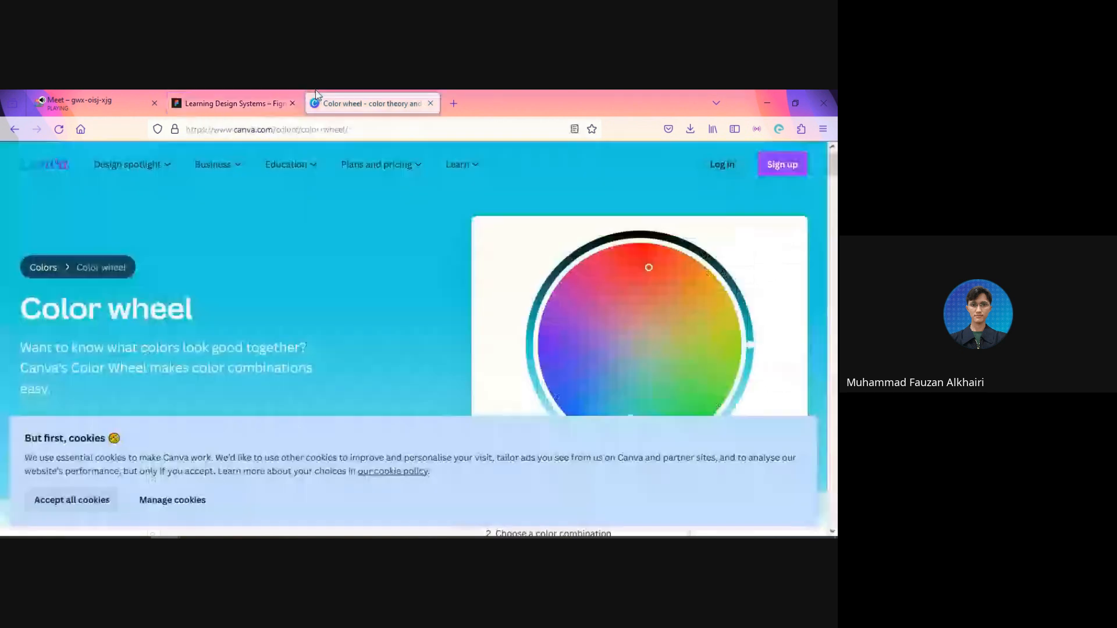
click(74, 506)
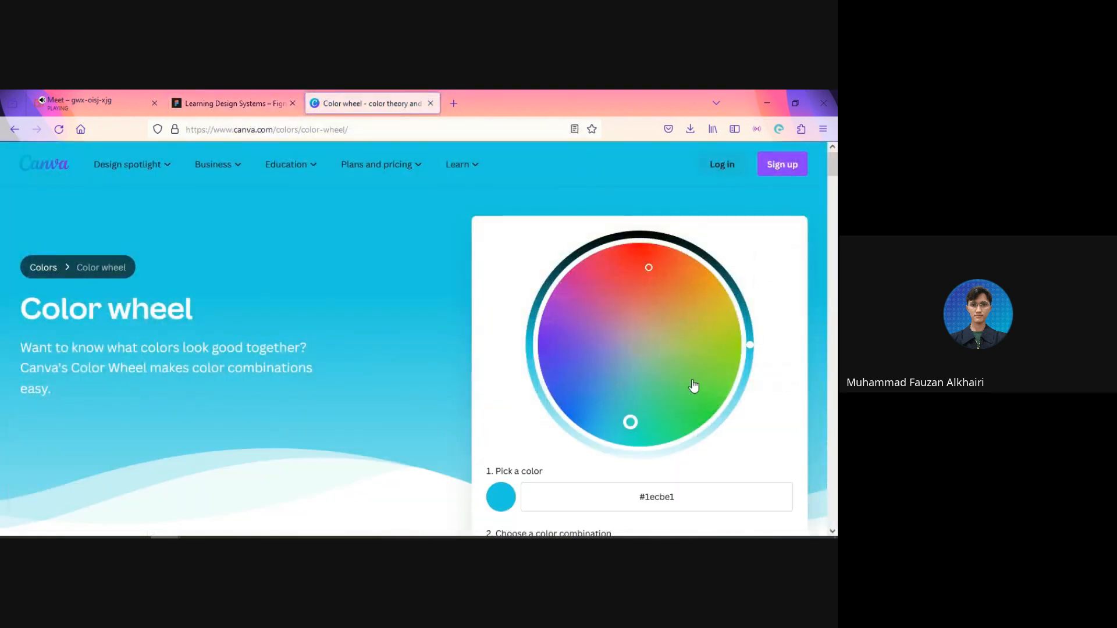
scroll(693, 386, down, 3)
scroll(653, 250, up, 3)
click(704, 407)
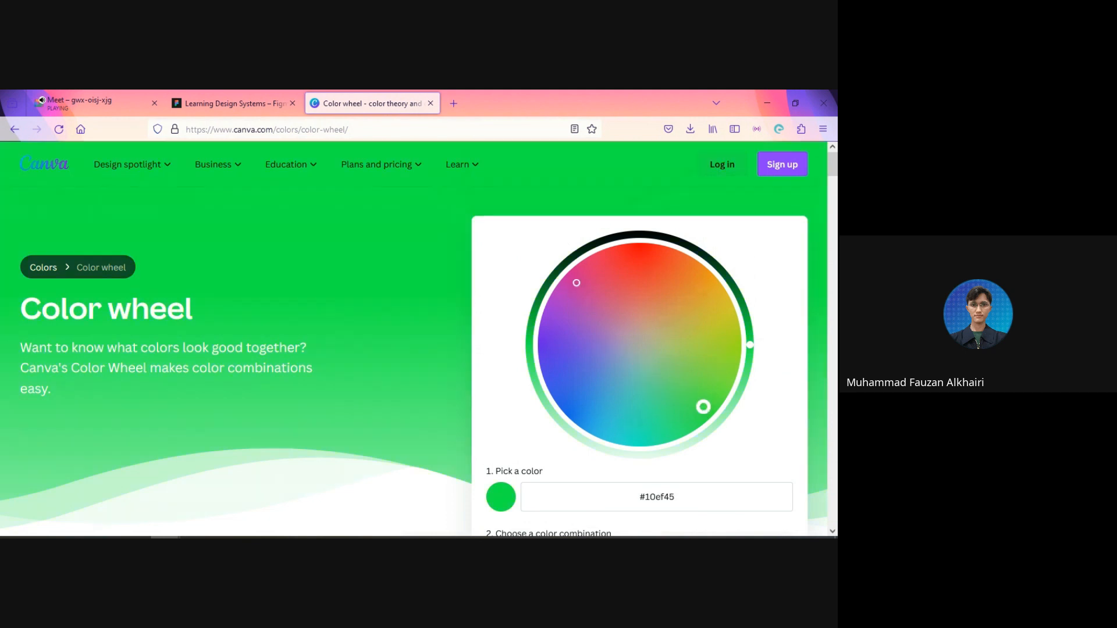
mouse_move(704, 406)
mouse_down()
mouse_move(689, 414)
mouse_move(700, 391)
mouse_move(671, 397)
mouse_move(686, 419)
mouse_move(691, 400)
mouse_move(695, 419)
mouse_up()
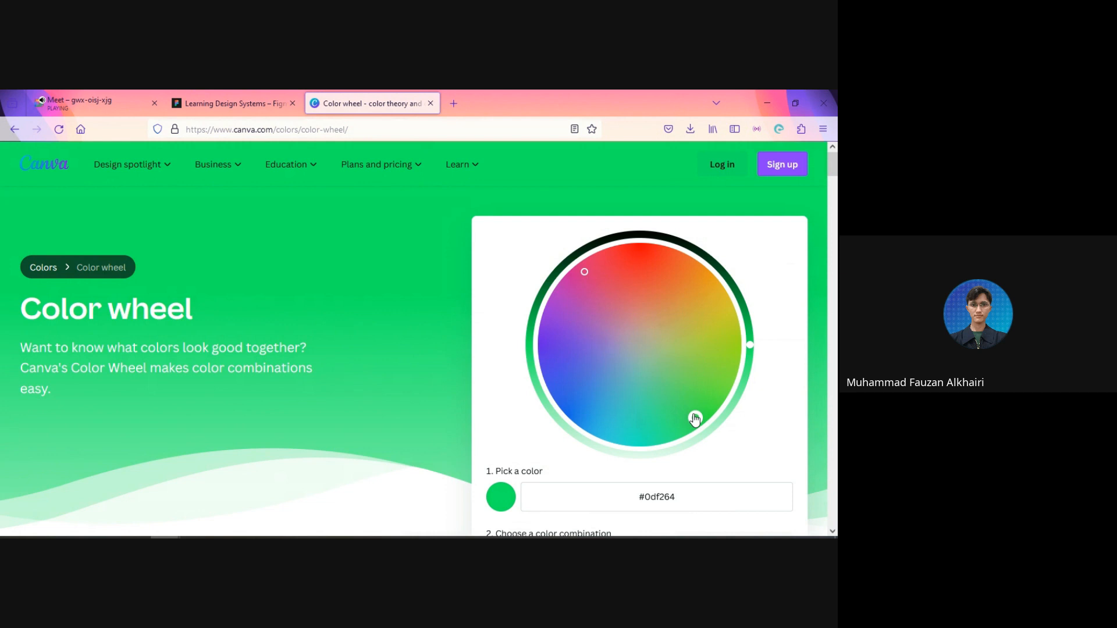
drag(695, 419, 706, 414)
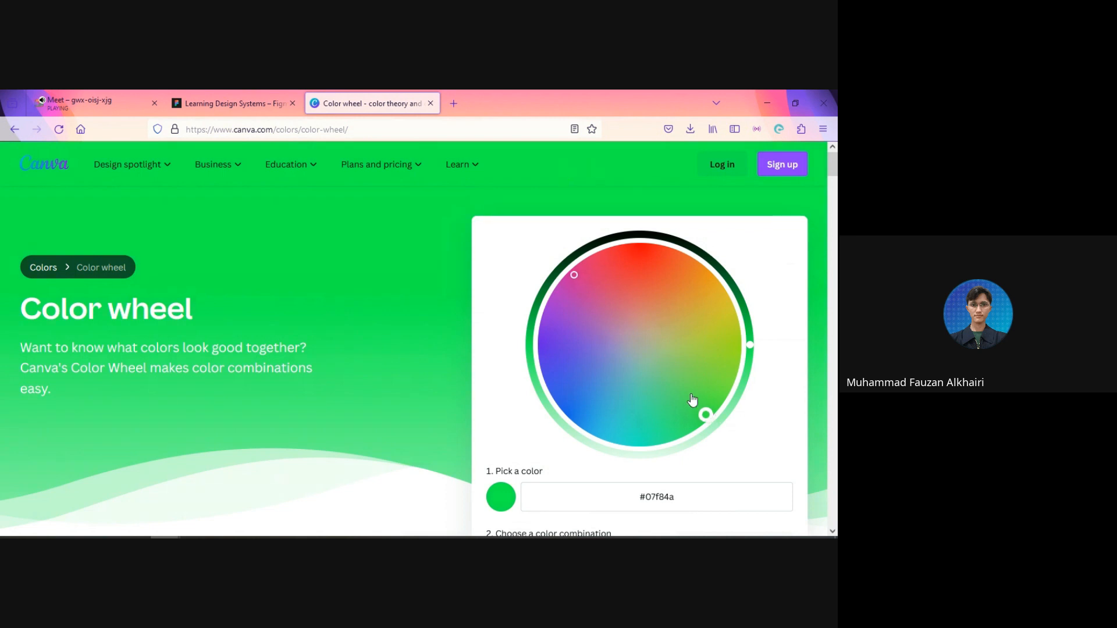
Step: Preview the Tetradic, Analogous and Monochromatic color combinations for the picked green
scroll(775, 421, down, 1)
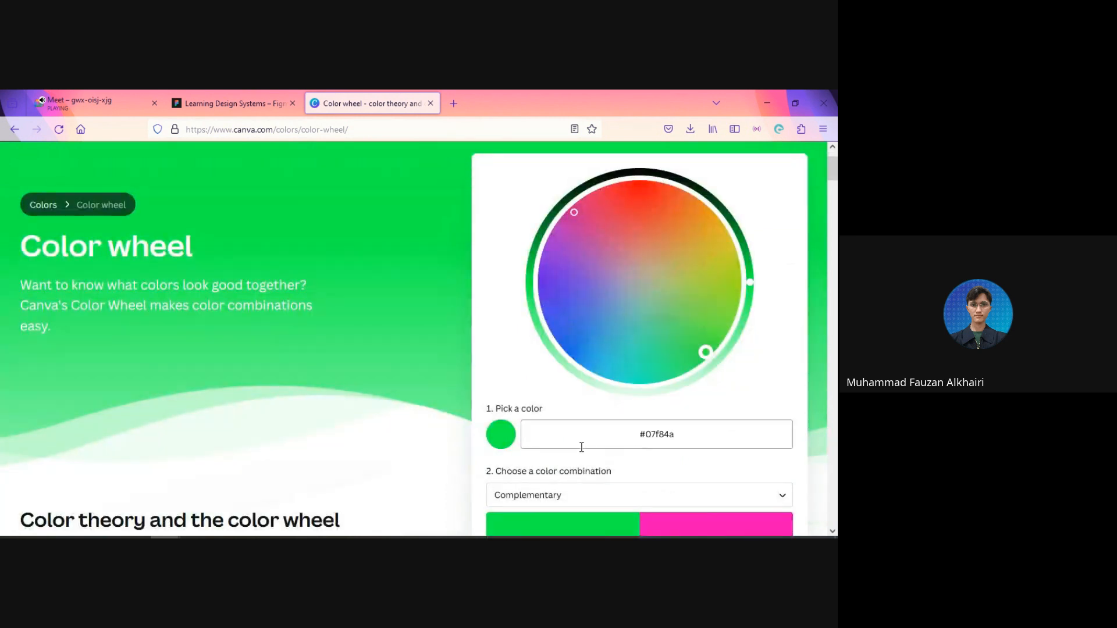
scroll(581, 447, down, 1)
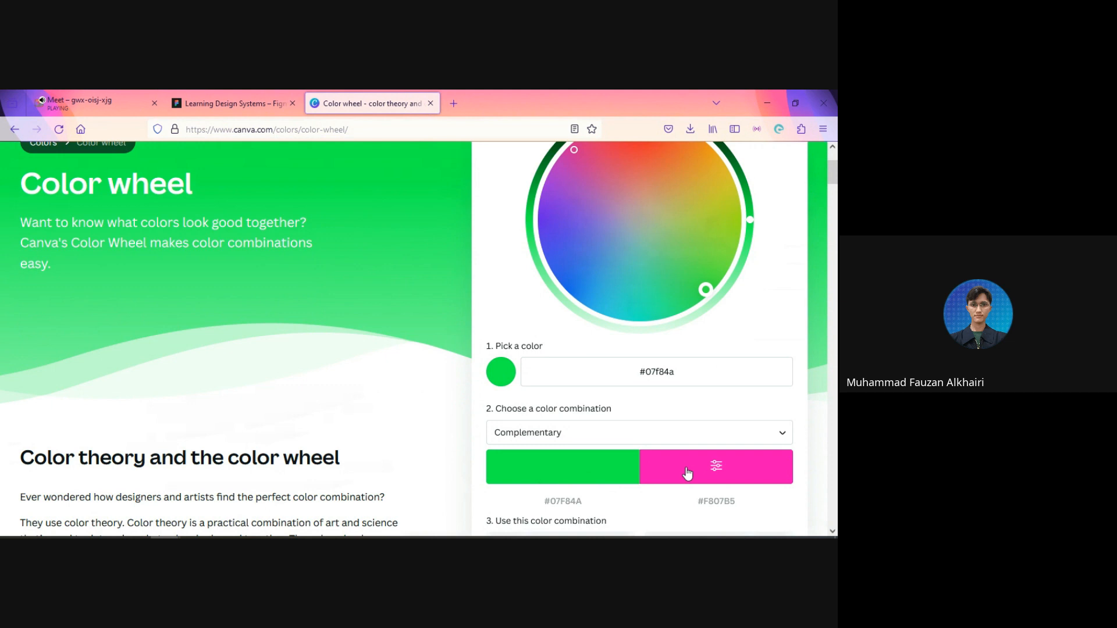
click(661, 432)
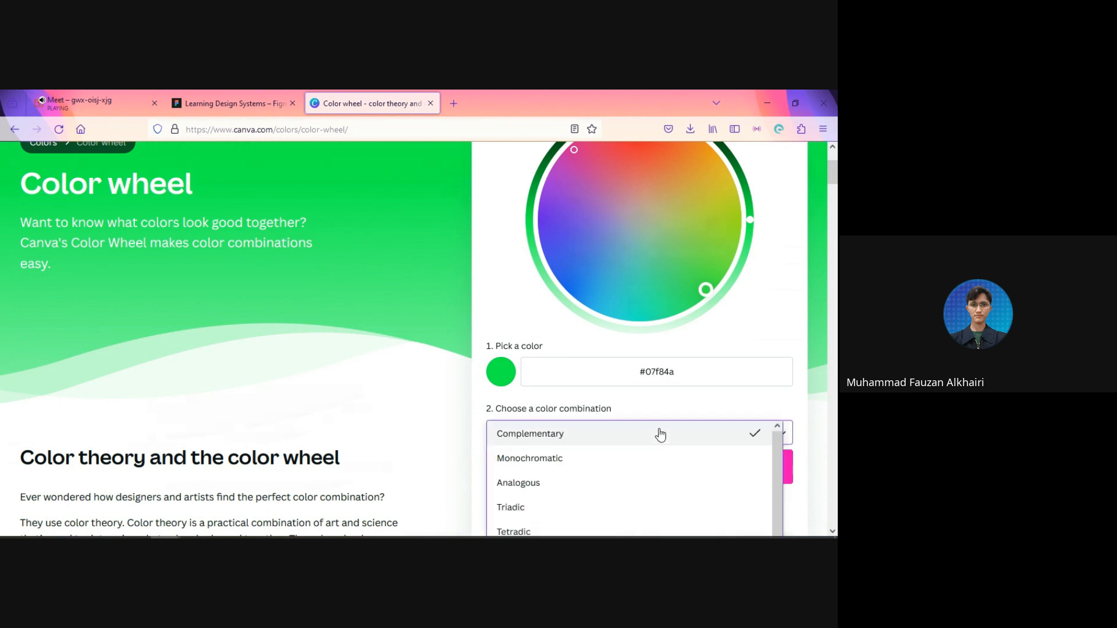
click(553, 530)
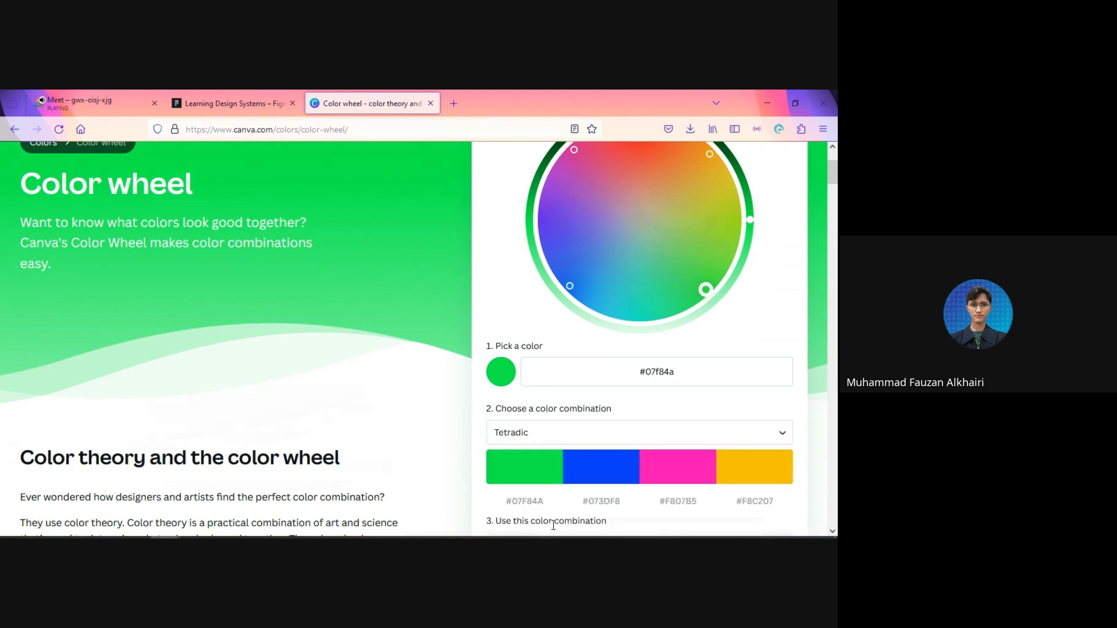
click(512, 436)
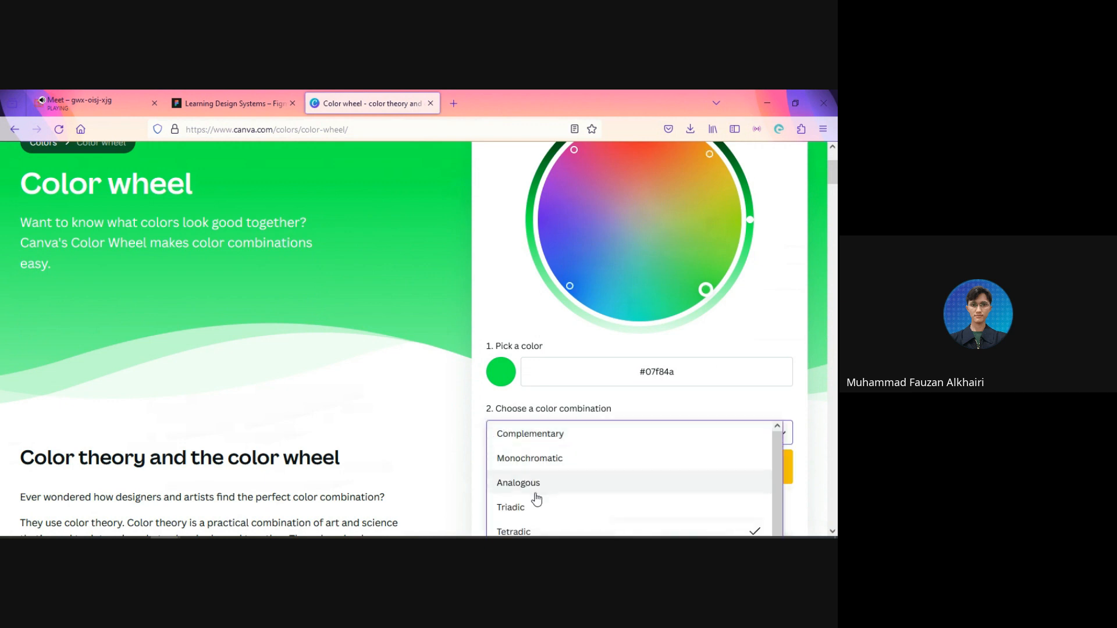
click(605, 481)
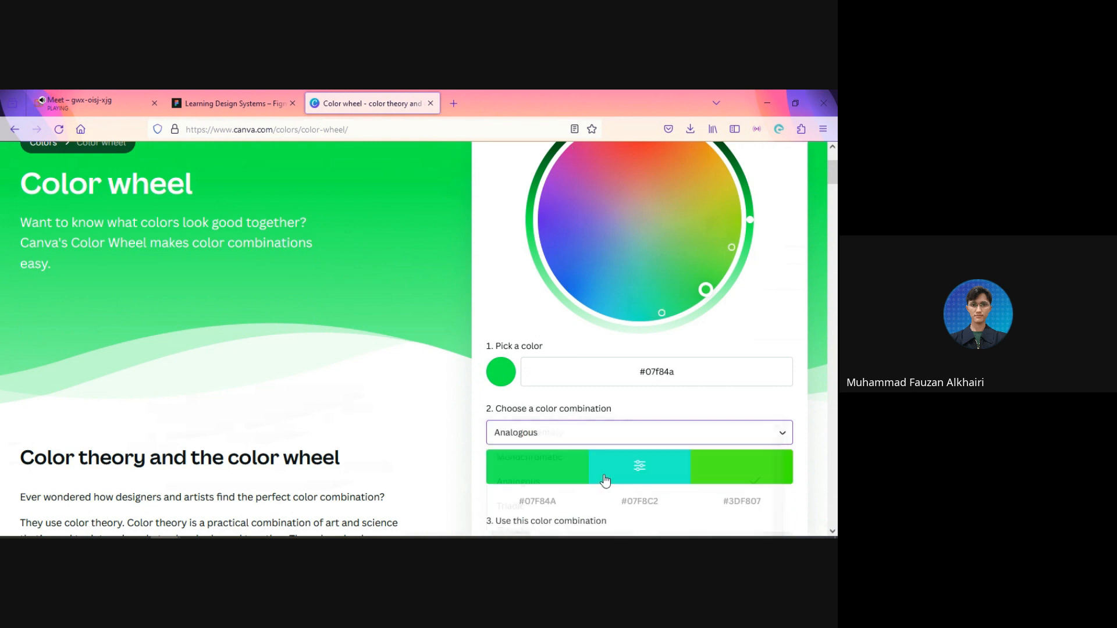
click(567, 436)
click(569, 456)
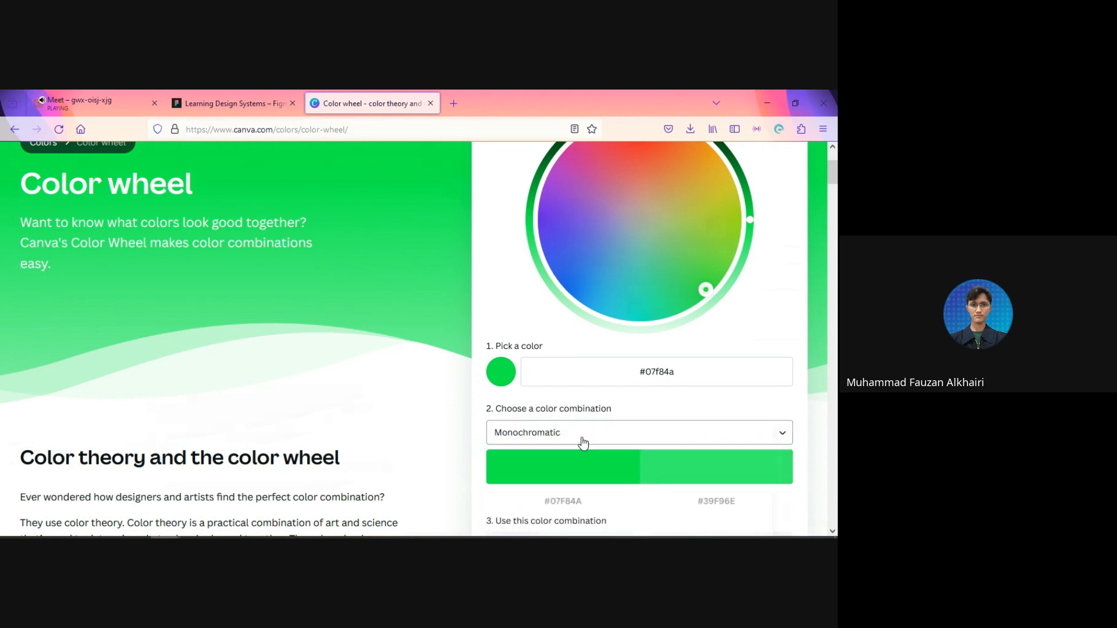
Step: Preview the Triadic color combination and shift the base green on the wheel to #09f64d
click(583, 444)
click(572, 508)
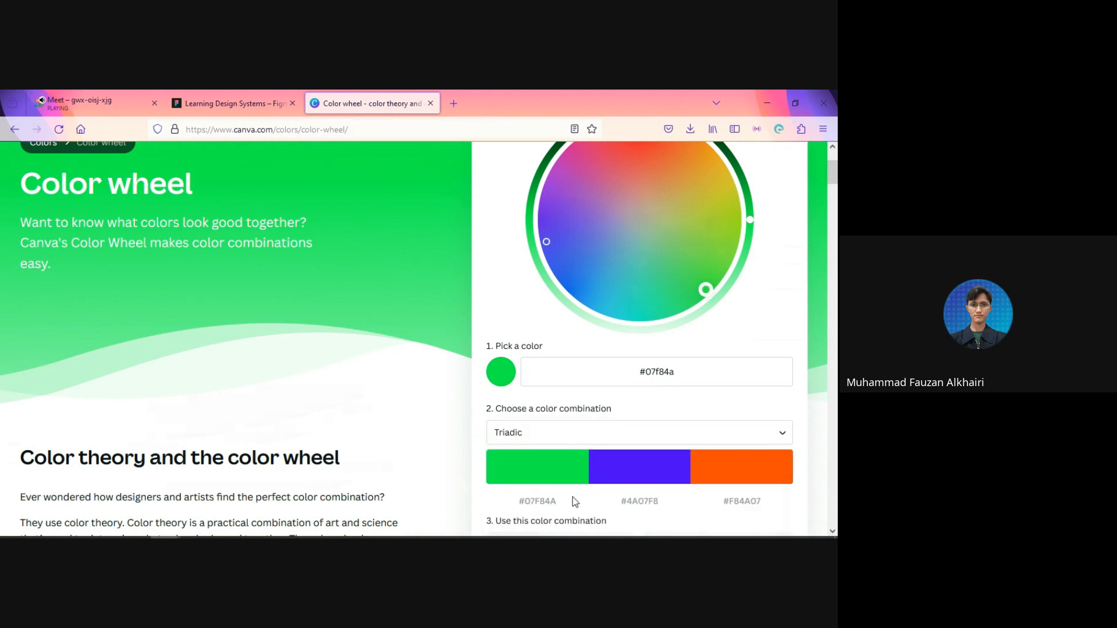
mouse_move(698, 294)
mouse_down()
mouse_move(691, 285)
mouse_move(703, 288)
mouse_up()
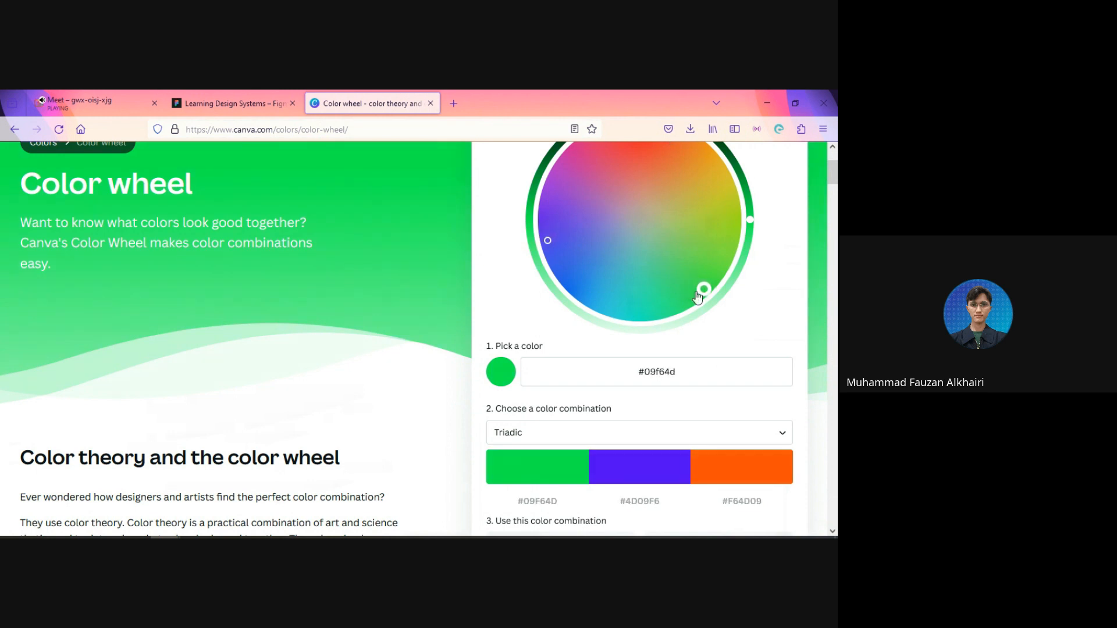
Step: Preview the Monochromatic combination for the green and set the color combination to Complementary
click(557, 438)
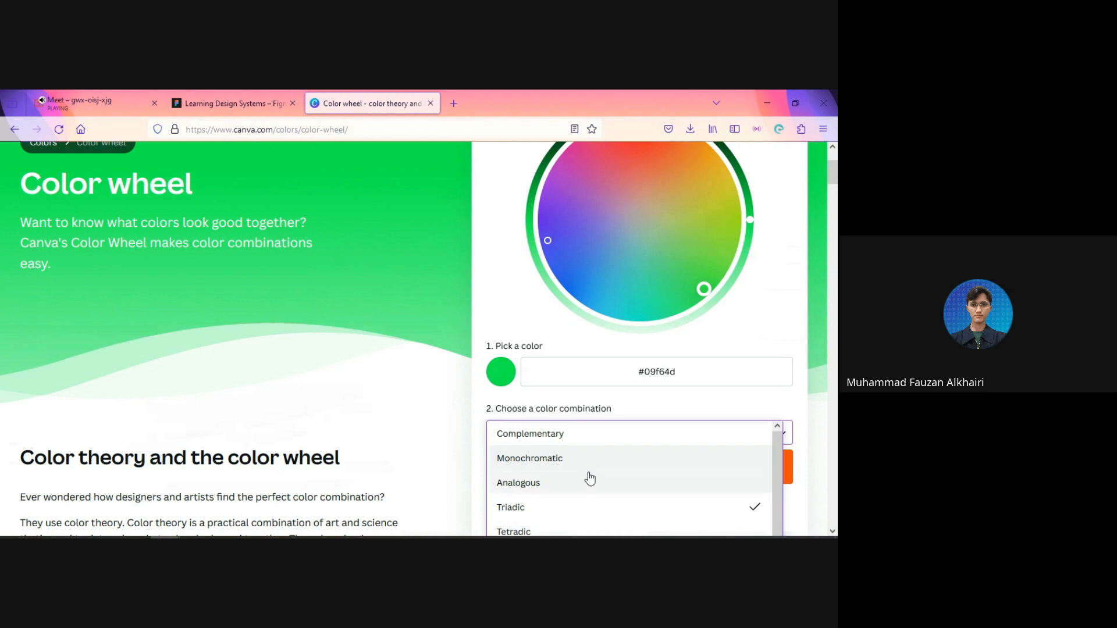
click(587, 463)
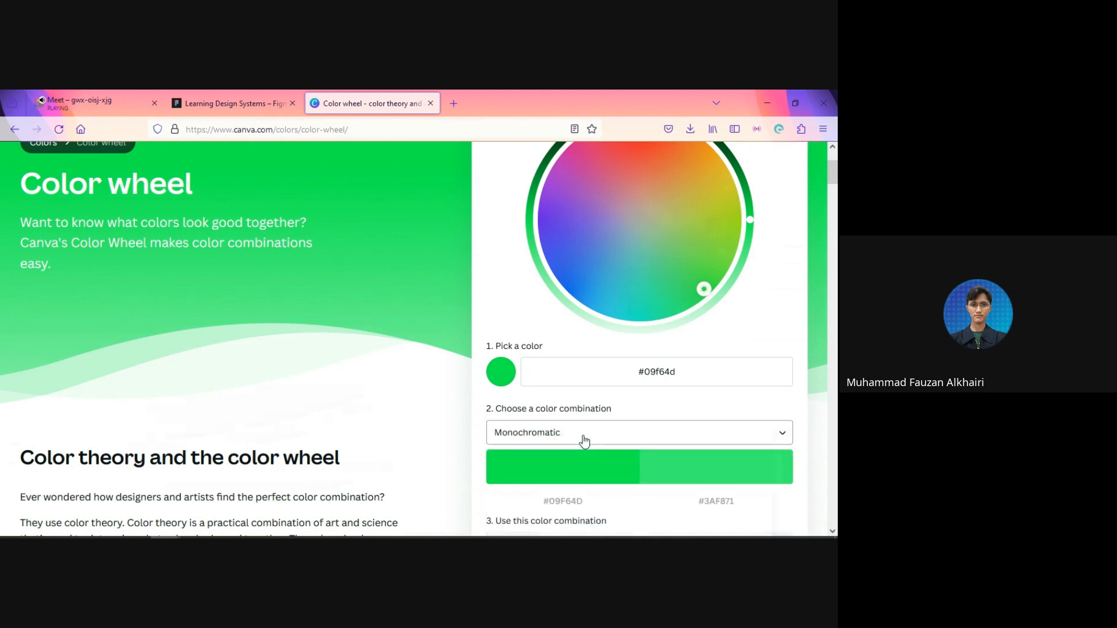
click(580, 440)
click(576, 442)
click(576, 445)
click(576, 444)
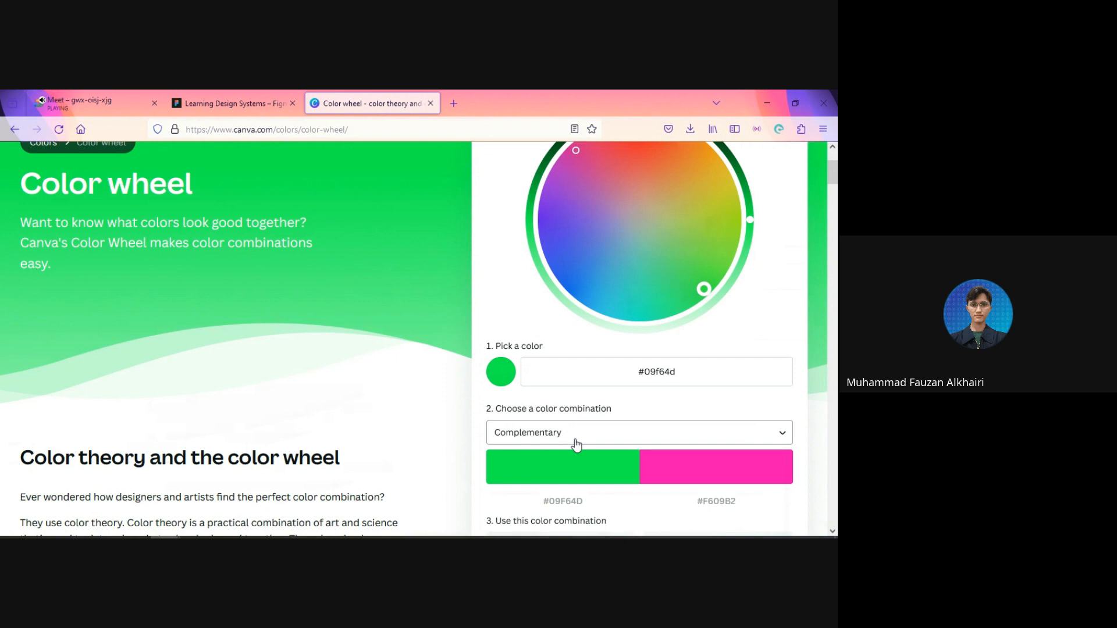
click(576, 445)
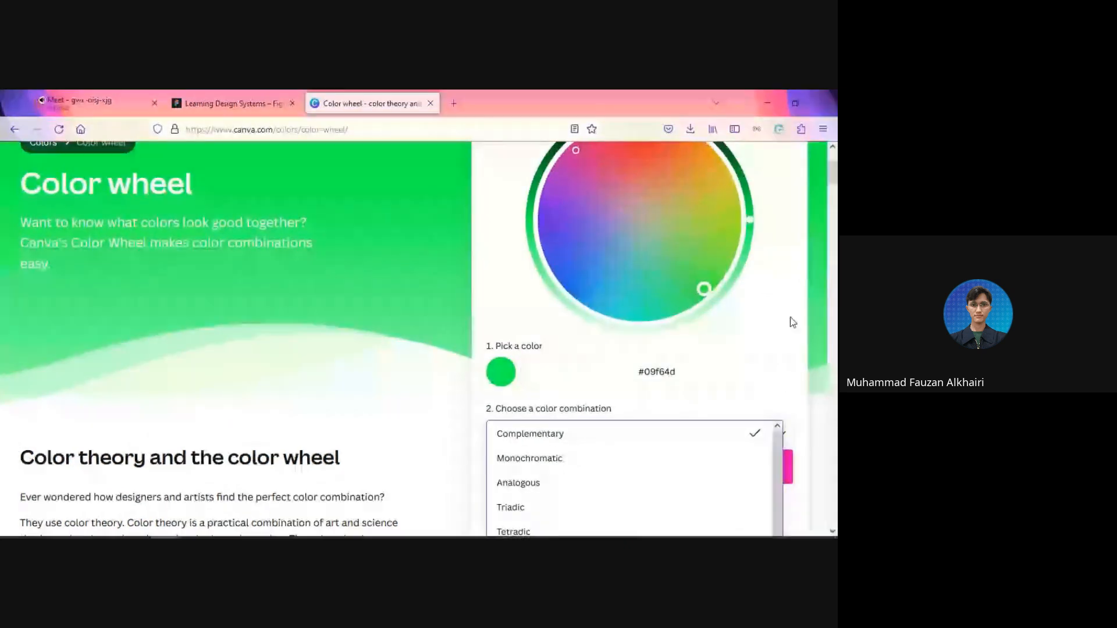
click(786, 374)
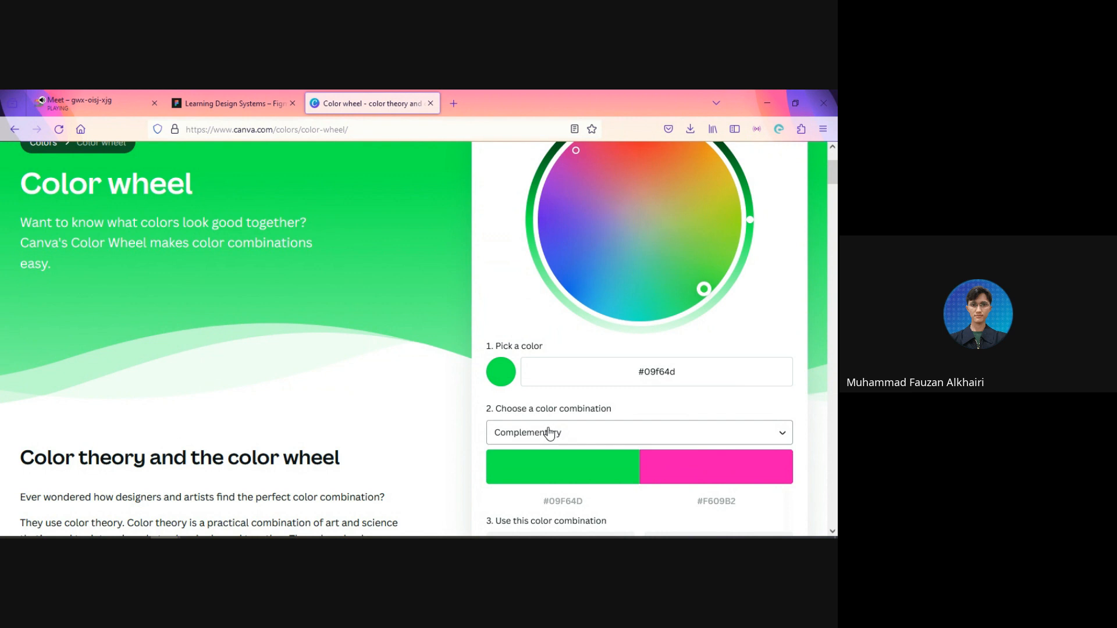
Step: Switch to the Learning Design Systems file in Figma and duplicate the green rectangle, placing the copy directly below the original
click(229, 96)
click(331, 355)
click(282, 273)
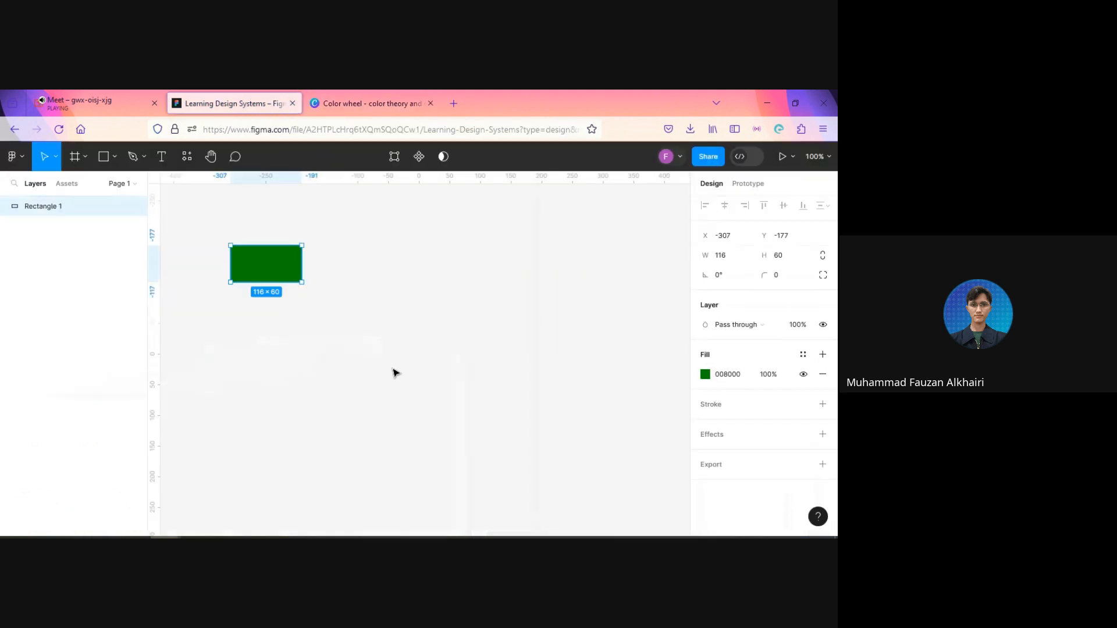
key(ctrl+d)
drag(267, 267, 268, 320)
click(384, 312)
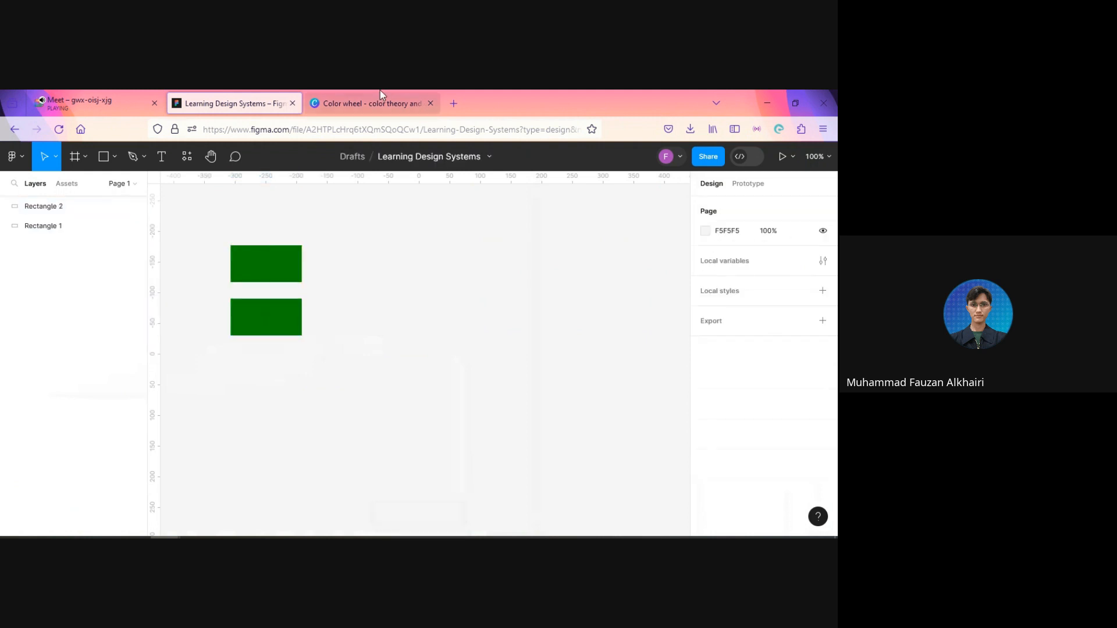
Step: Copy the green hex code #09F64D from Canva's color wheel and apply it as the upper rectangle's fill in Figma
click(369, 102)
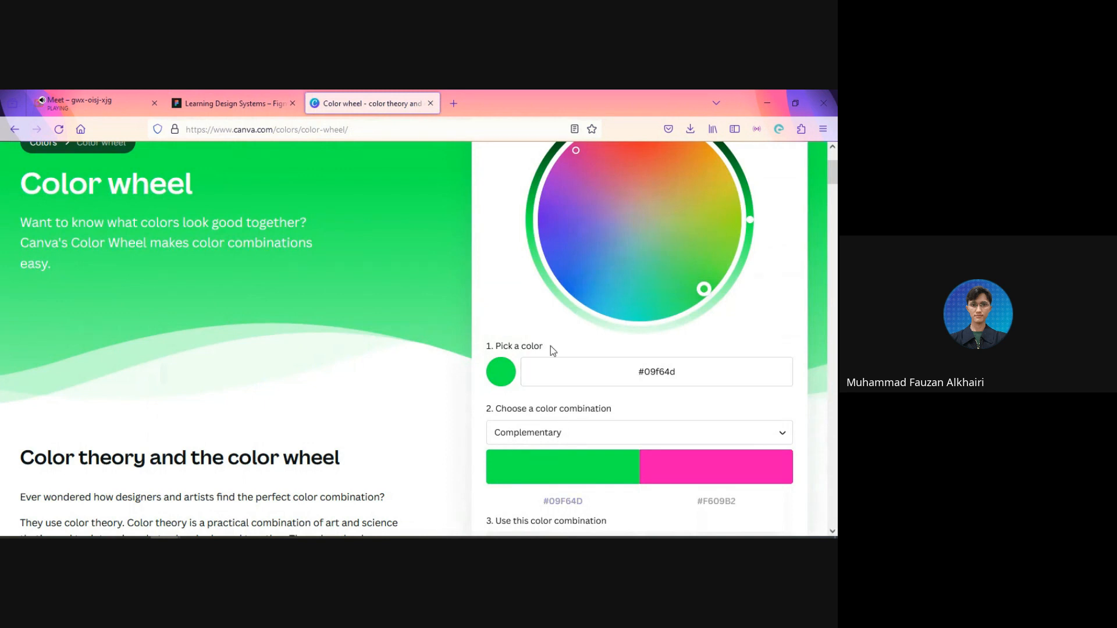
click(707, 376)
double_click(669, 372)
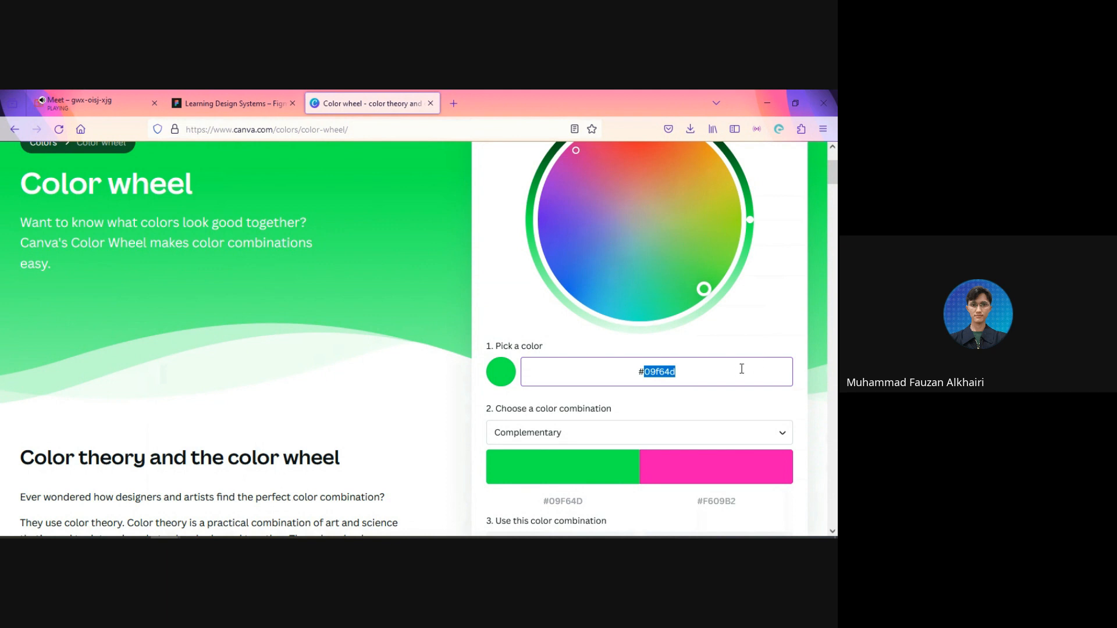
click(742, 369)
click(561, 502)
click(233, 103)
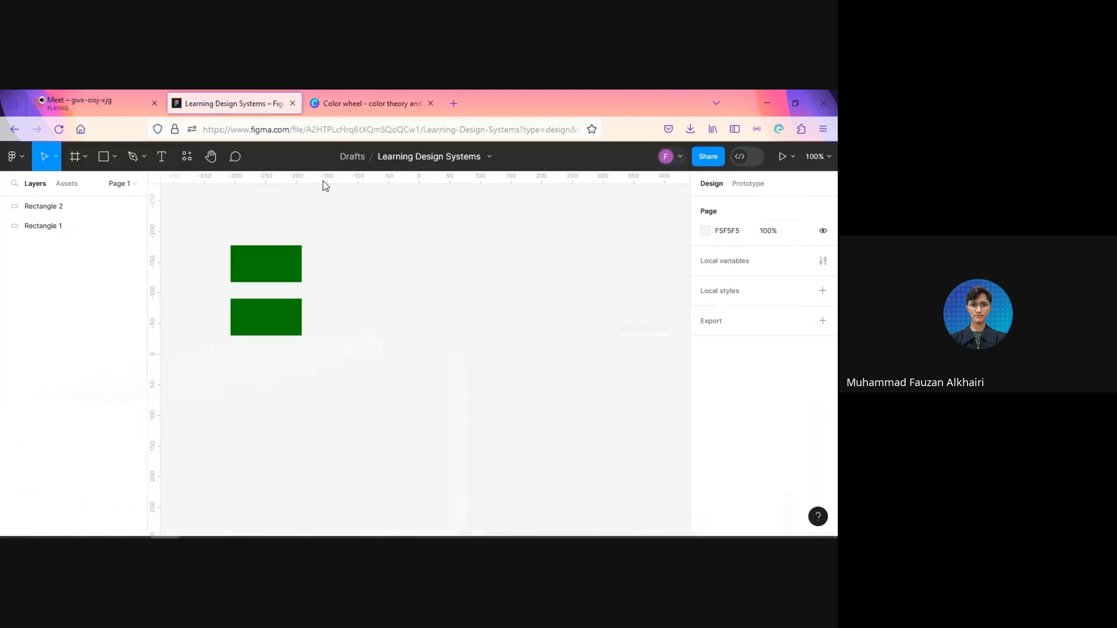
click(276, 274)
click(724, 374)
text(#09F64D)
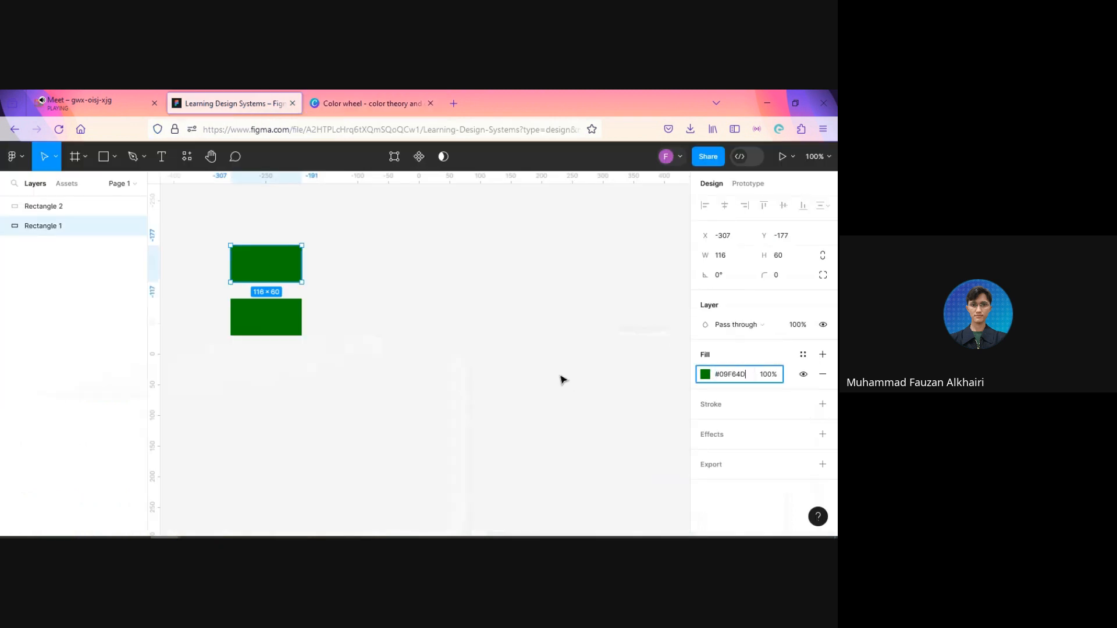
key(Return)
Step: Copy the complementary pink #F609B2 from Canva's color wheel and apply it as the lower rectangle's fill in Figma
click(373, 103)
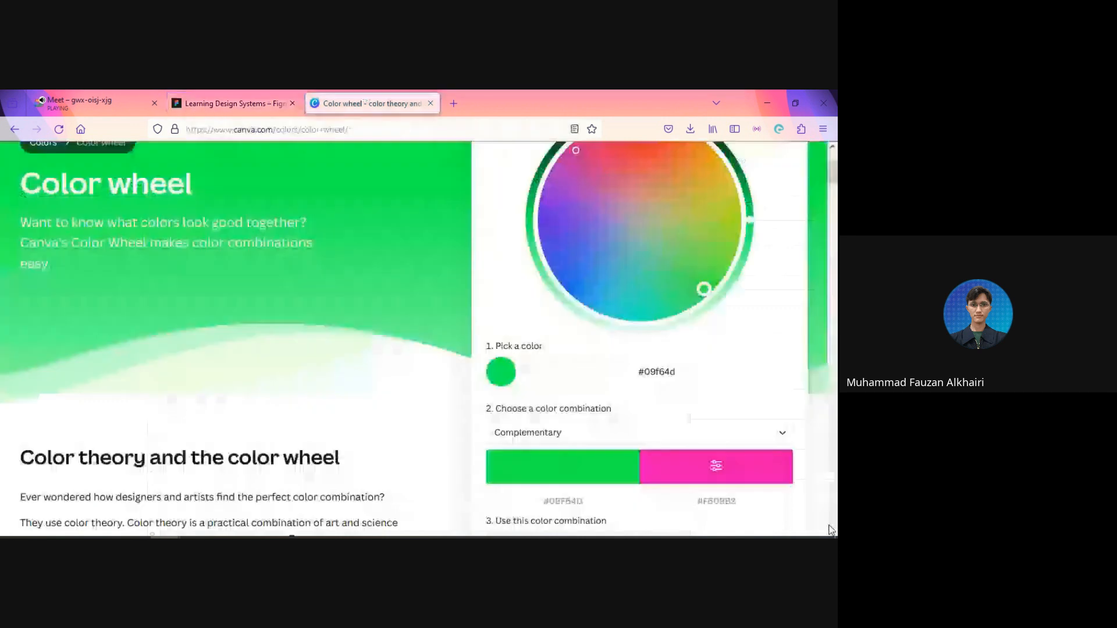
click(716, 501)
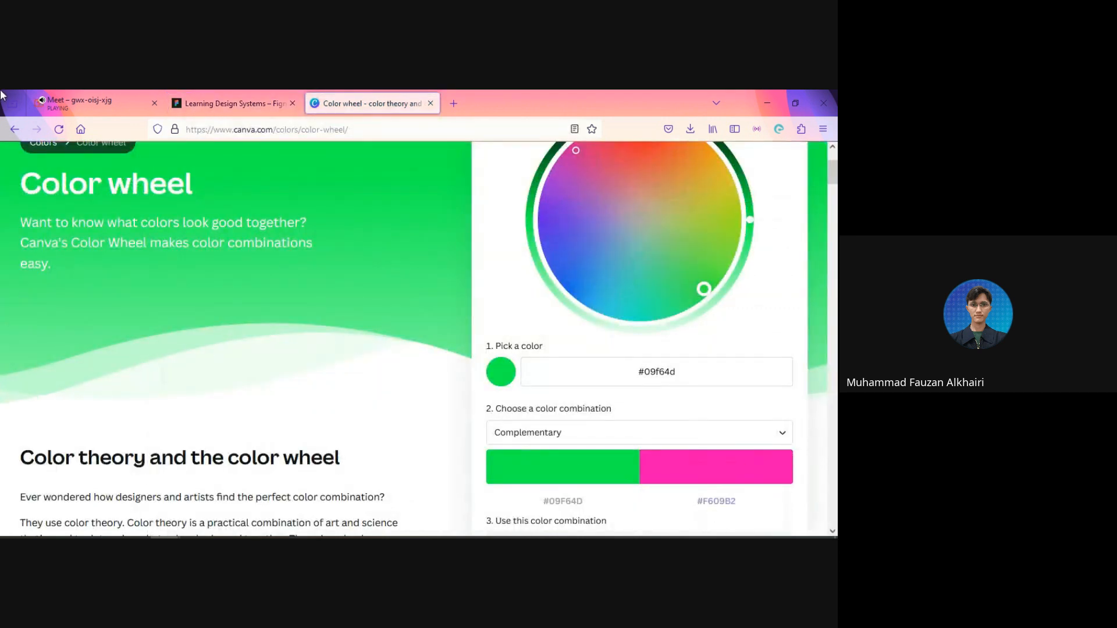
click(236, 103)
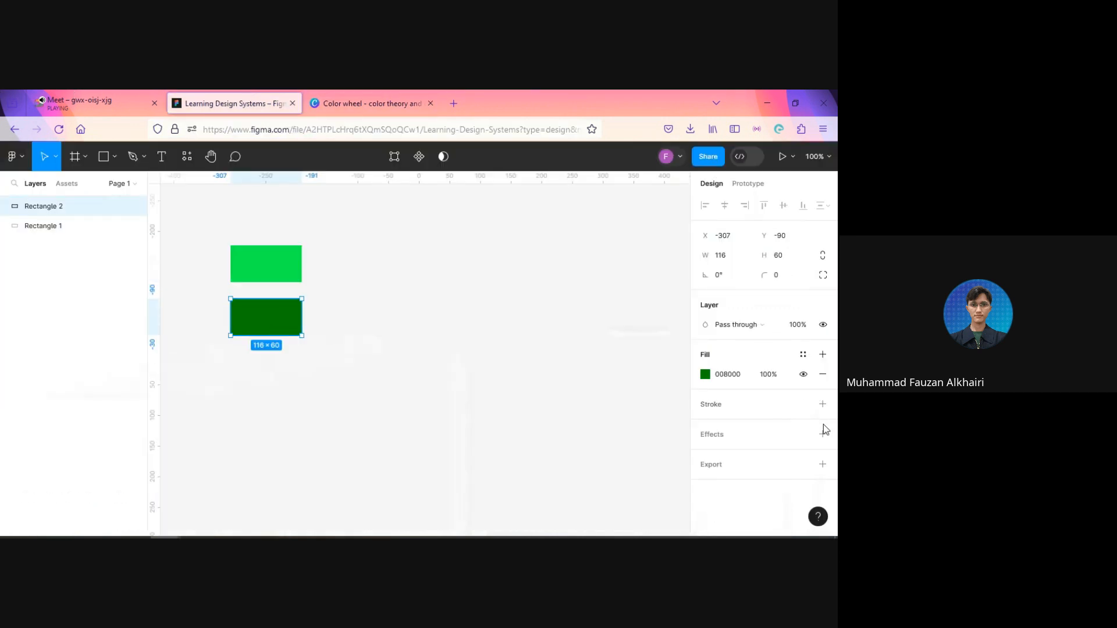
click(733, 376)
key(ctrl+v)
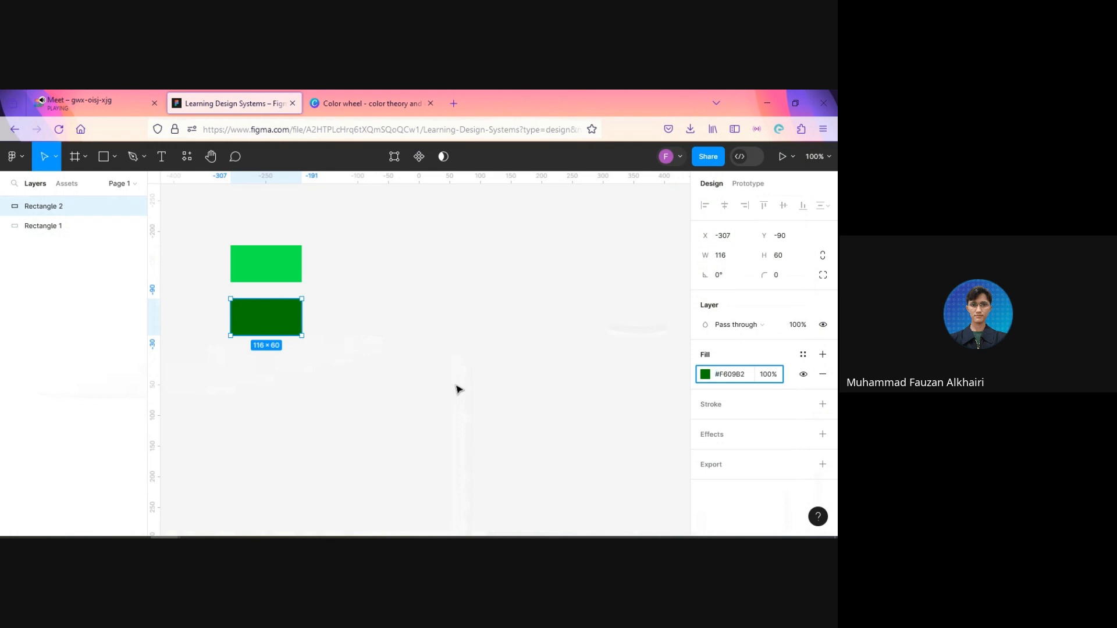
key(Return)
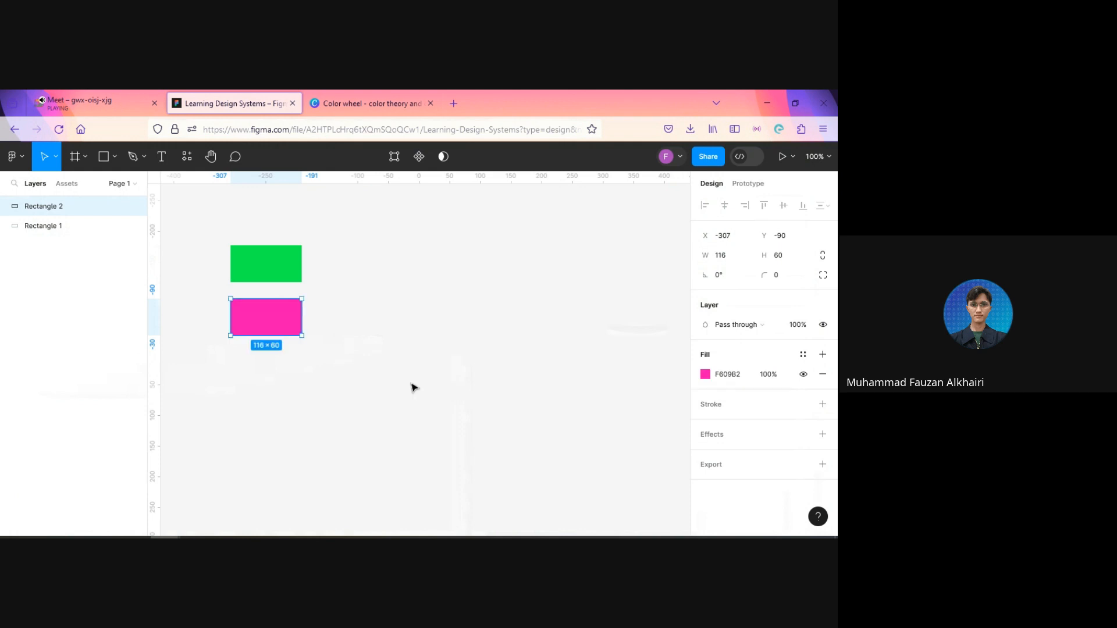
click(423, 302)
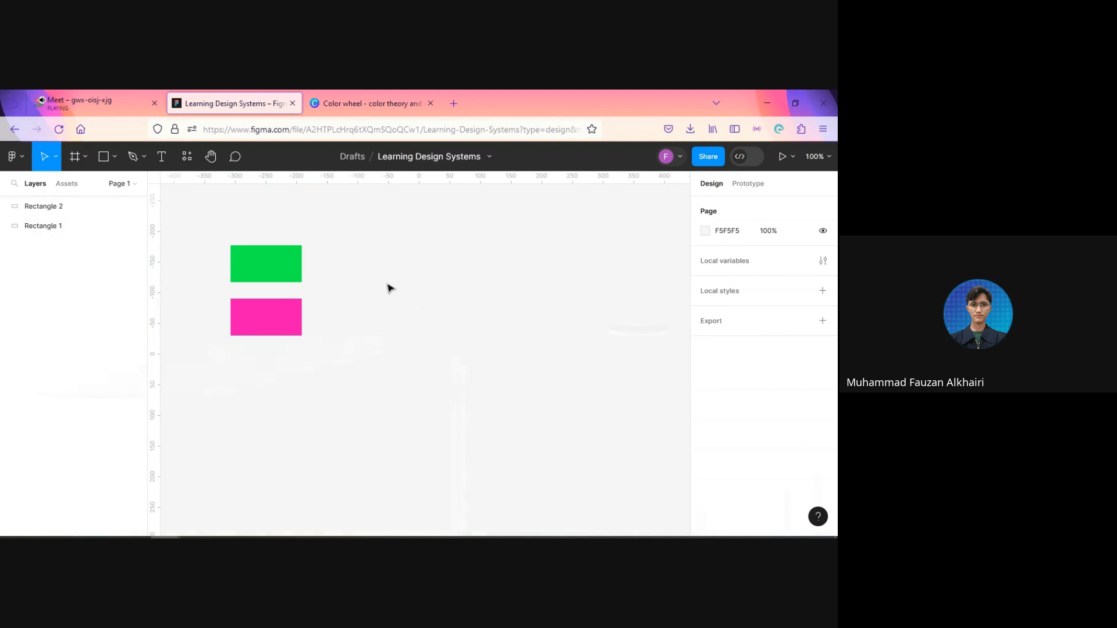
Step: Open the Eva Design System deep learning color generator in the browser tab that holds Canva's color wheel
click(366, 104)
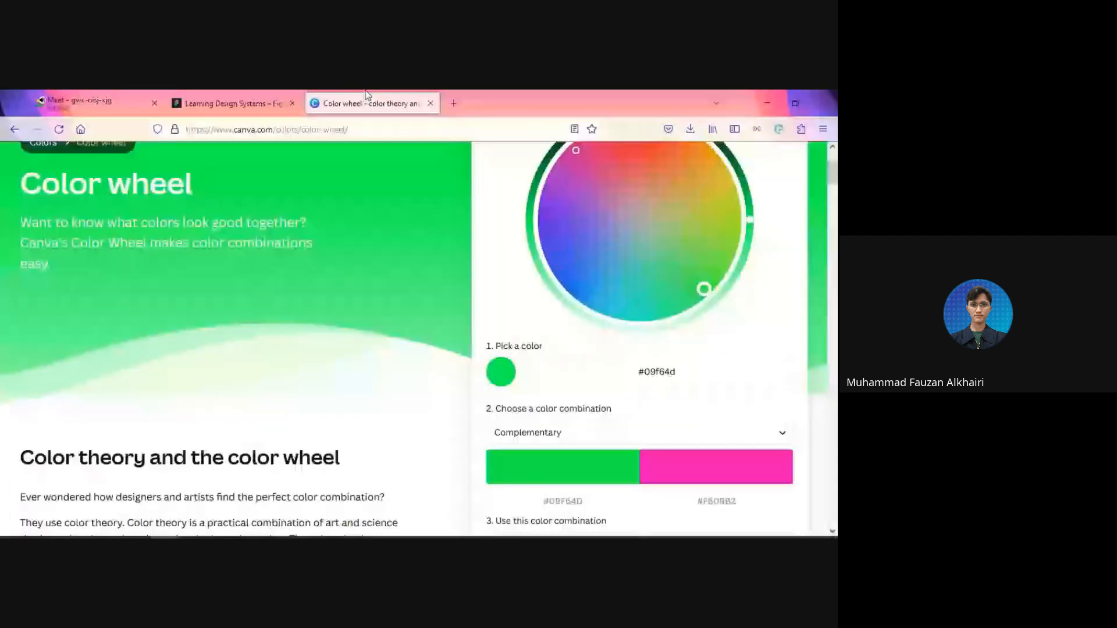
click(369, 132)
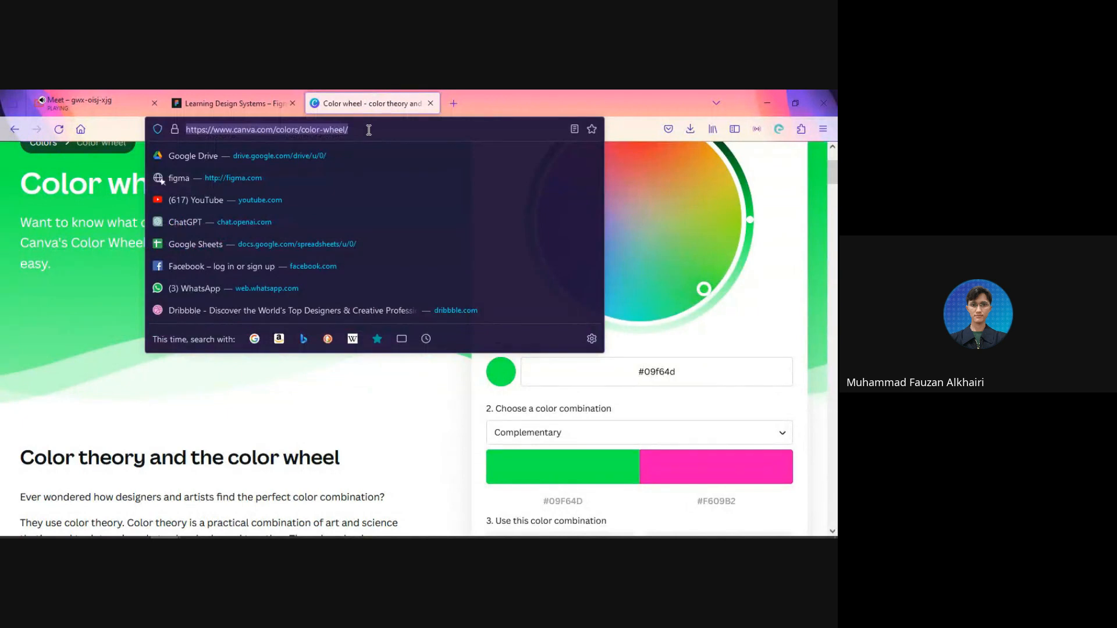
text(eva)
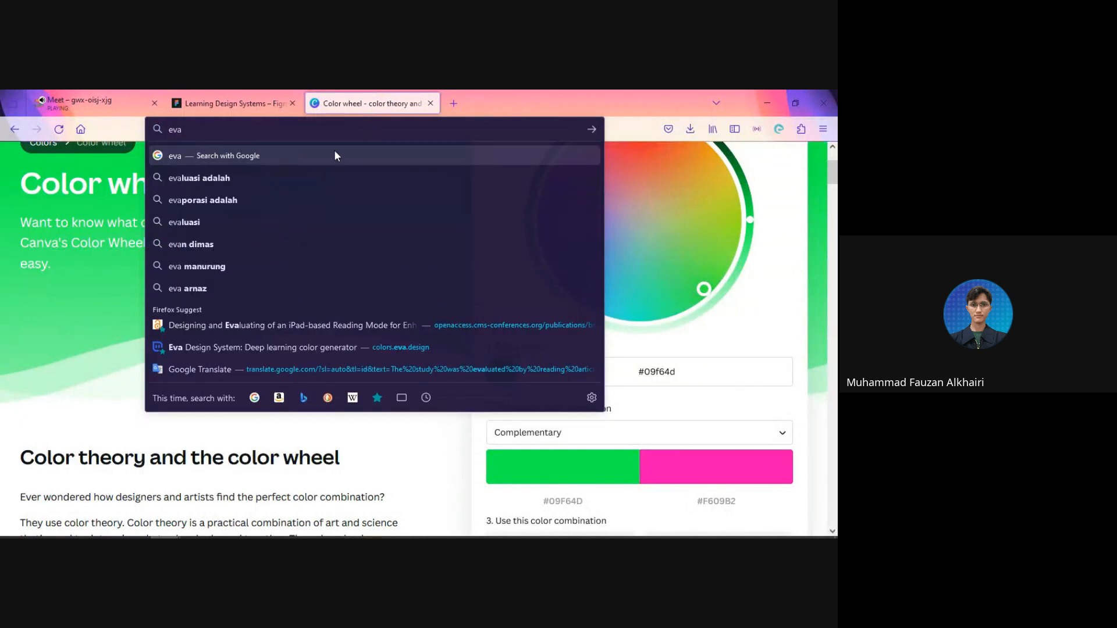
click(312, 347)
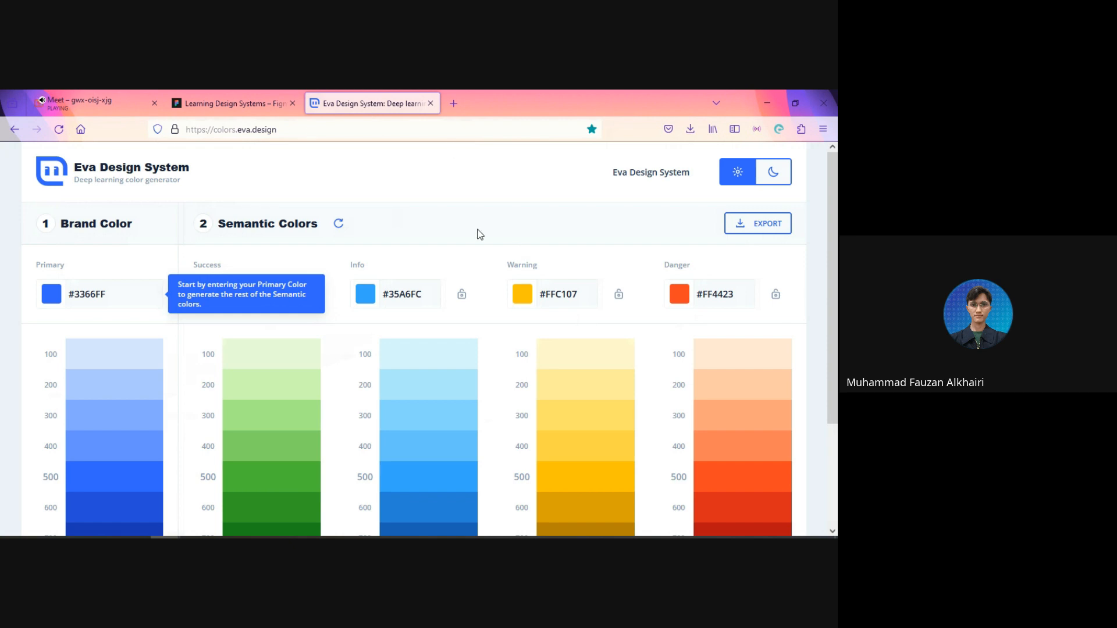
Step: Copy the green rectangle's fill code from Figma and set it as the Primary brand color #09F64D in Eva Design System
click(236, 103)
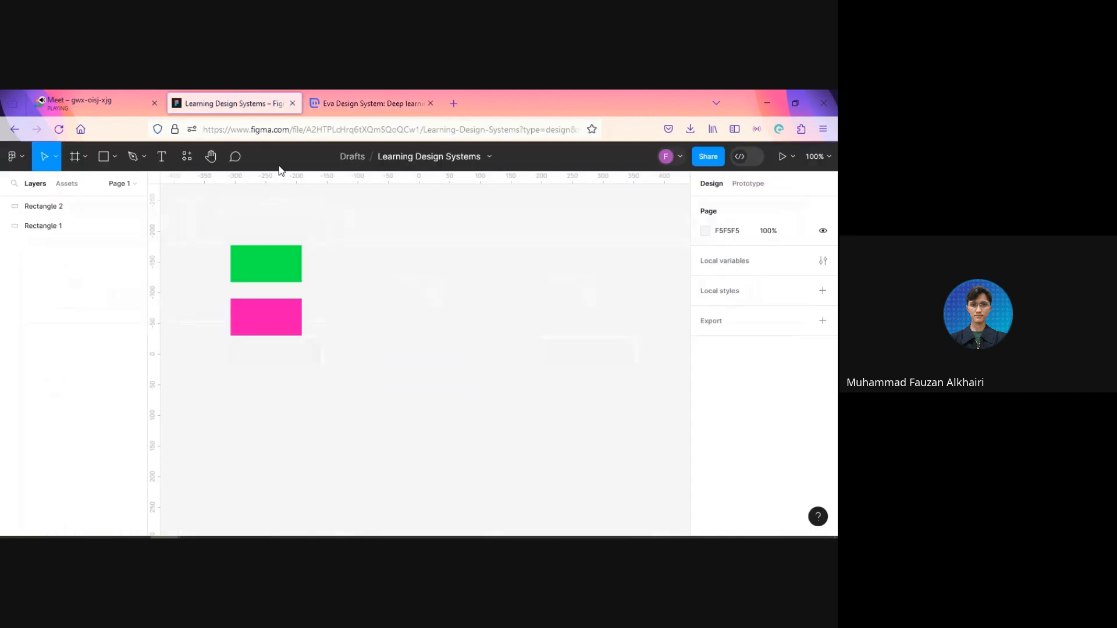
click(267, 272)
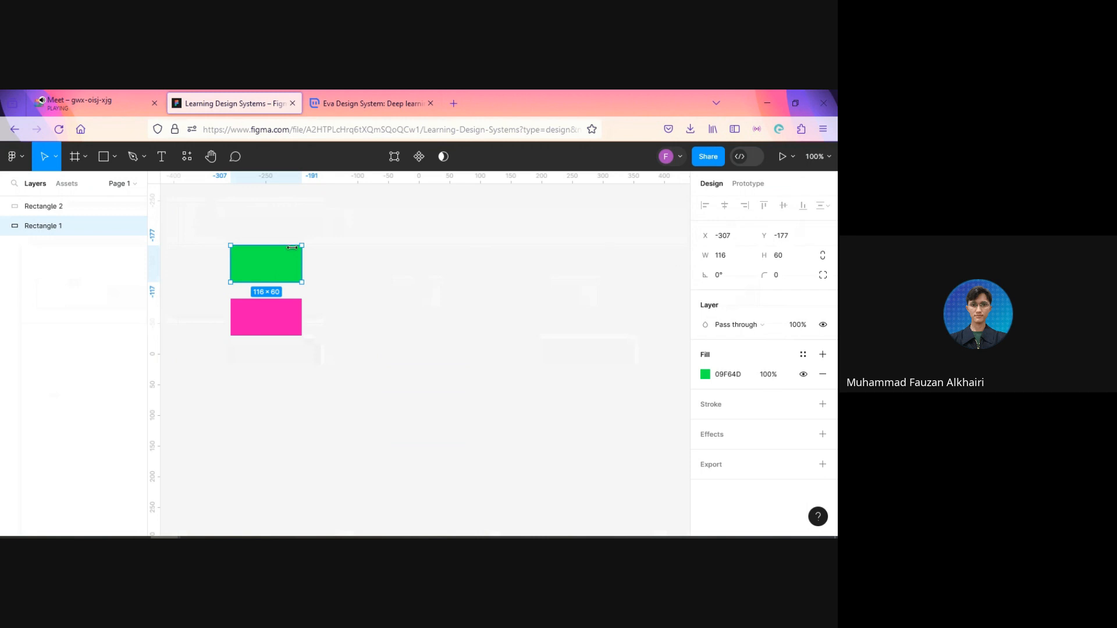
click(354, 352)
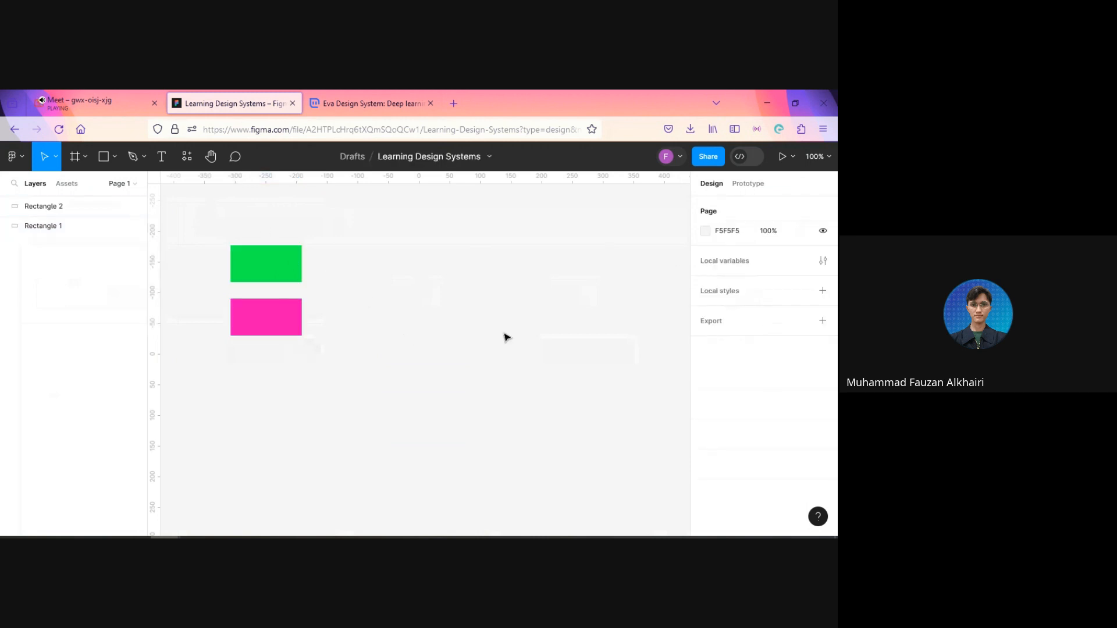
click(299, 277)
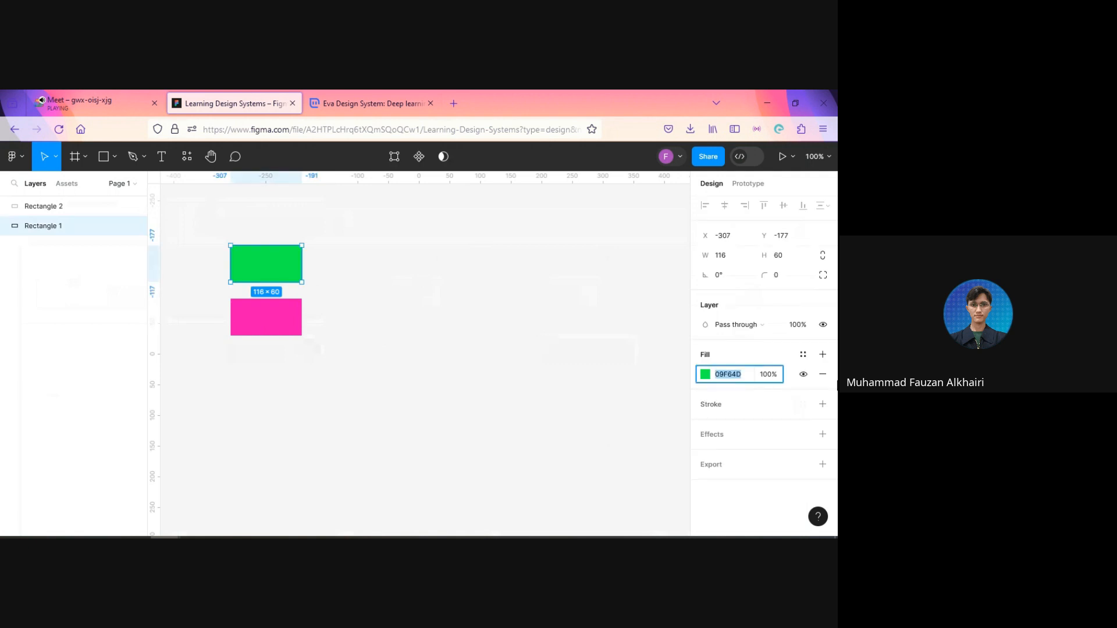
click(372, 103)
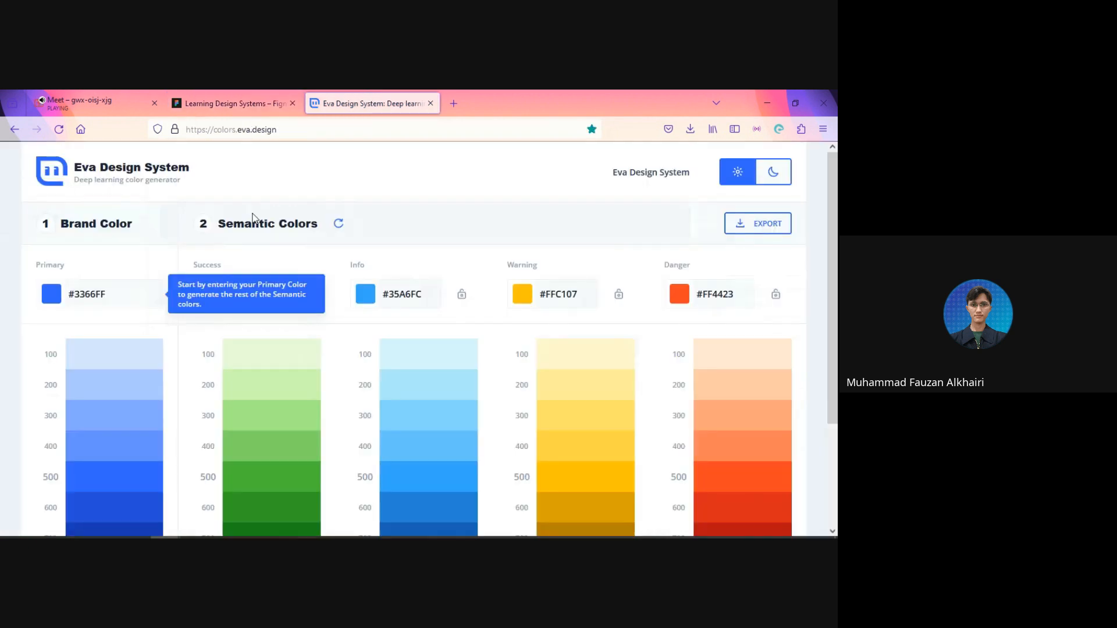
click(112, 295)
key(ctrl+a)
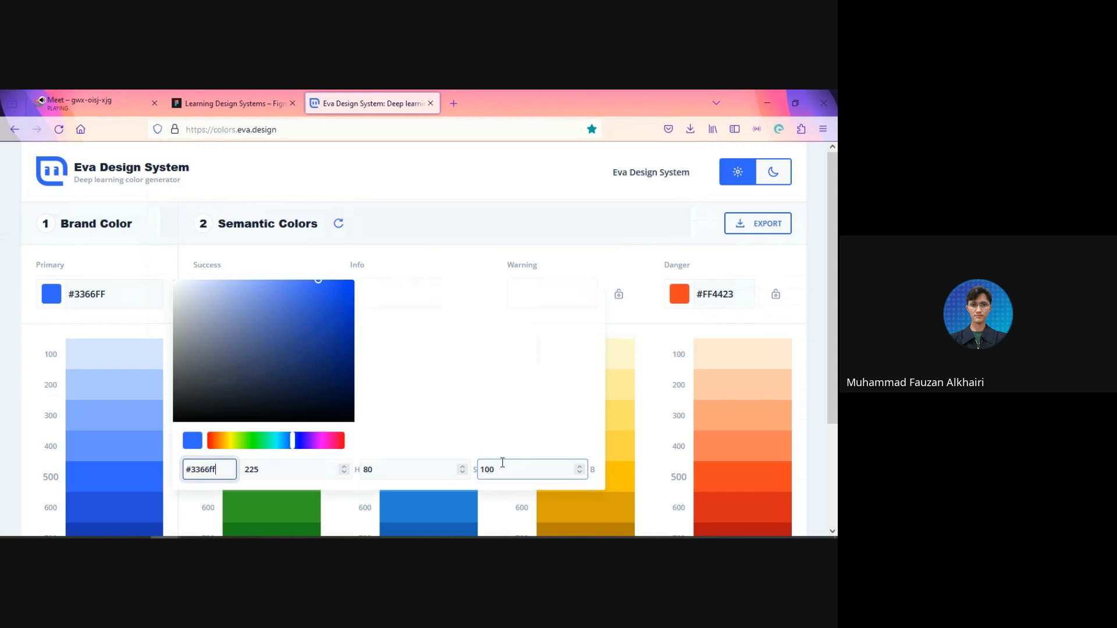
key(ctrl+v)
click(3, 394)
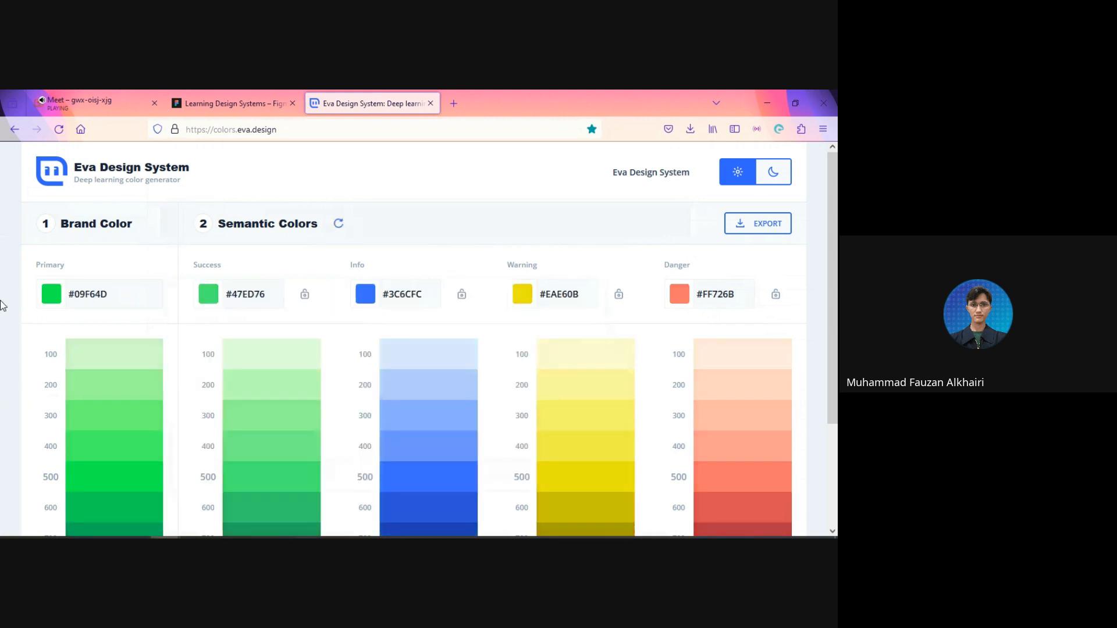
Step: Examine the generated 100 to 900 shade scales for the Primary, Success, Info, Warning and Danger colors
scroll(3, 305, down, 2)
scroll(3, 305, down, 2)
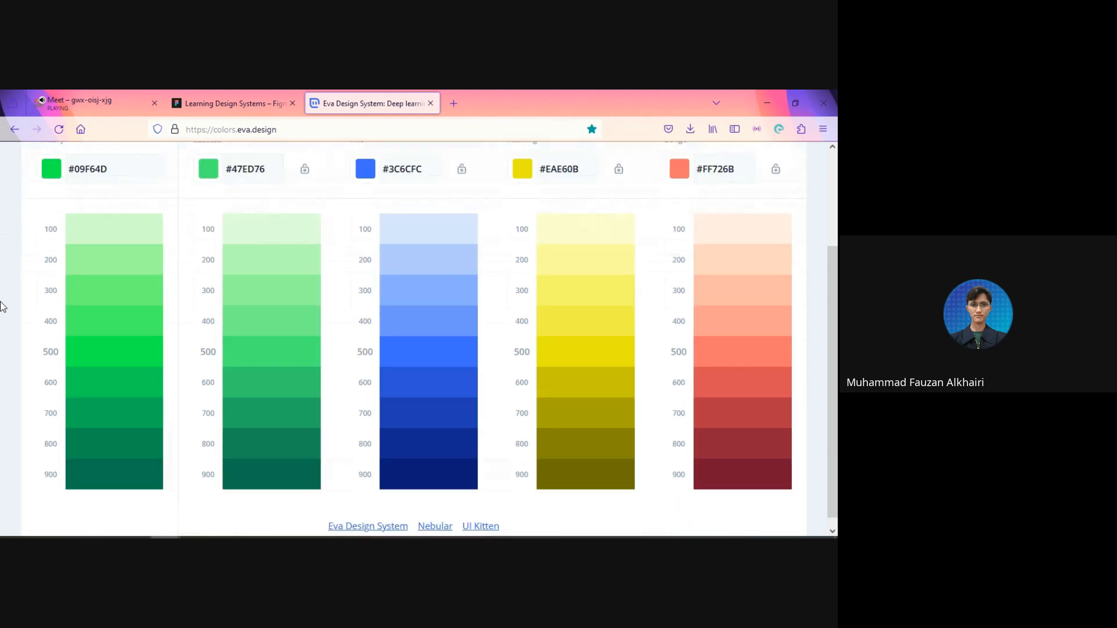
scroll(3, 305, up, 2)
scroll(3, 306, down, 2)
scroll(3, 305, down, 1)
scroll(46, 299, up, 2)
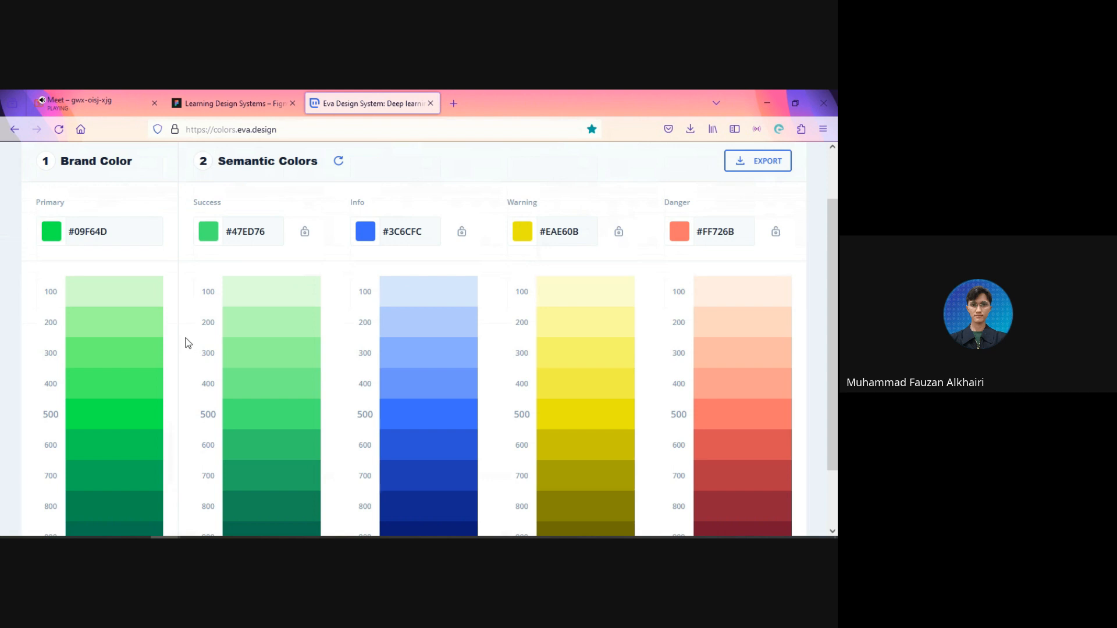
scroll(186, 345, down, 2)
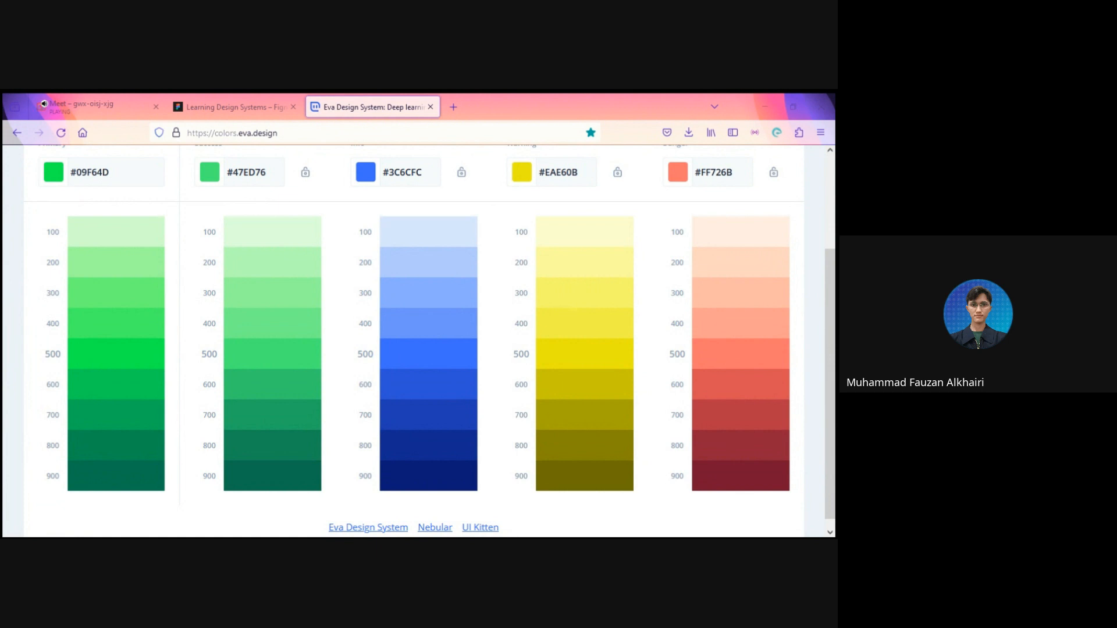
Step: Switch to the Figma file and paste the captured image of the green 100 to 900 shade scale beside the rectangles
click(235, 105)
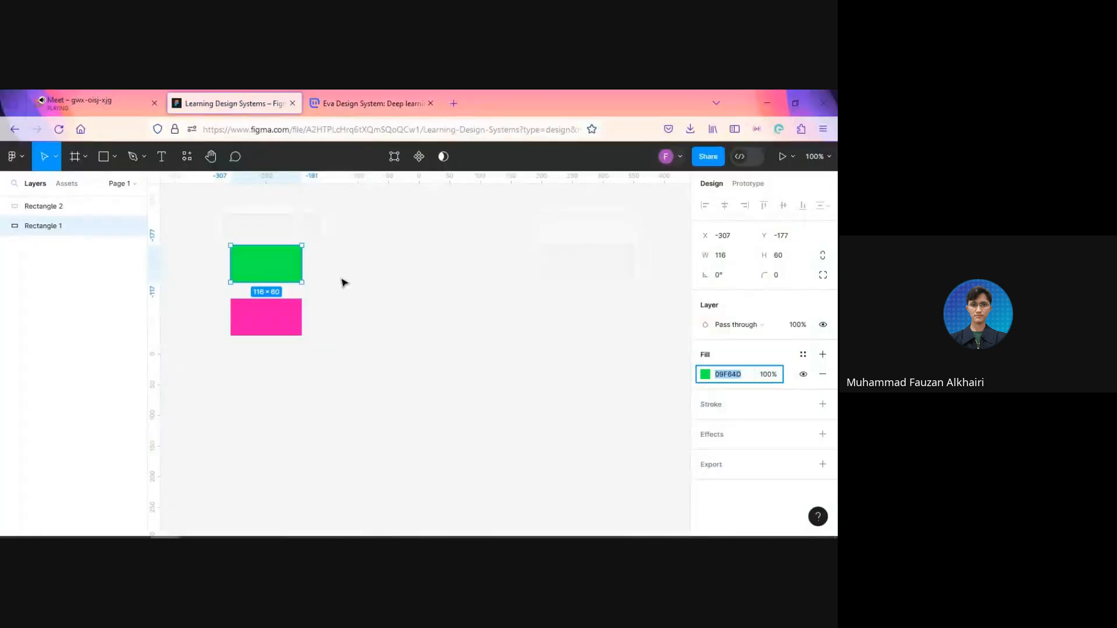
click(358, 294)
key(ctrl+v)
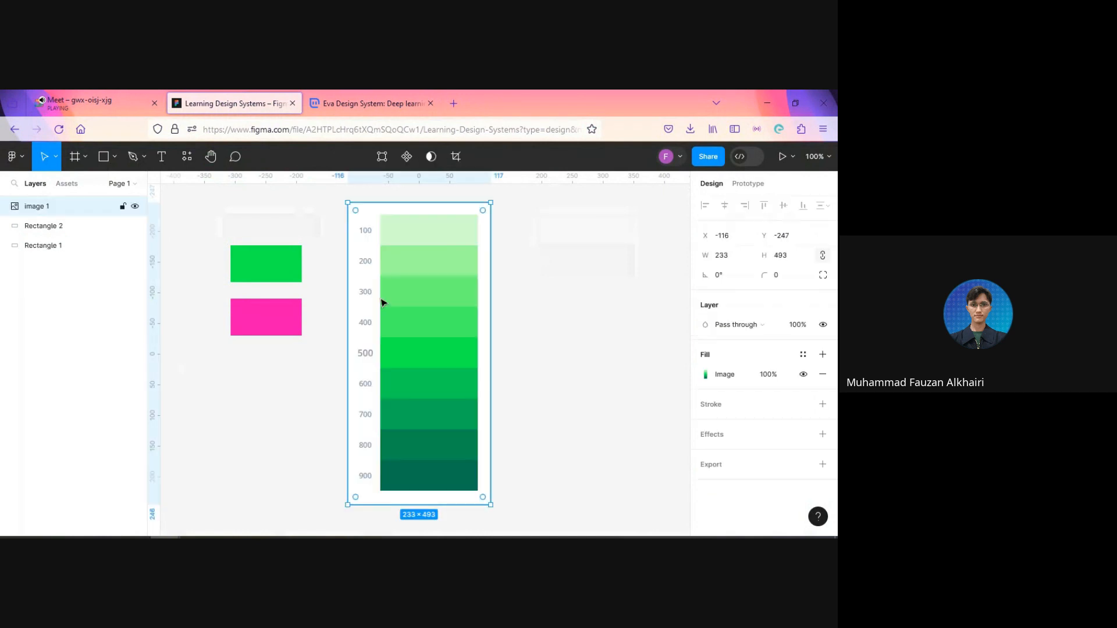
Step: Rotate the green shade scale image to 90° and move it just below the pink rectangle
click(729, 279)
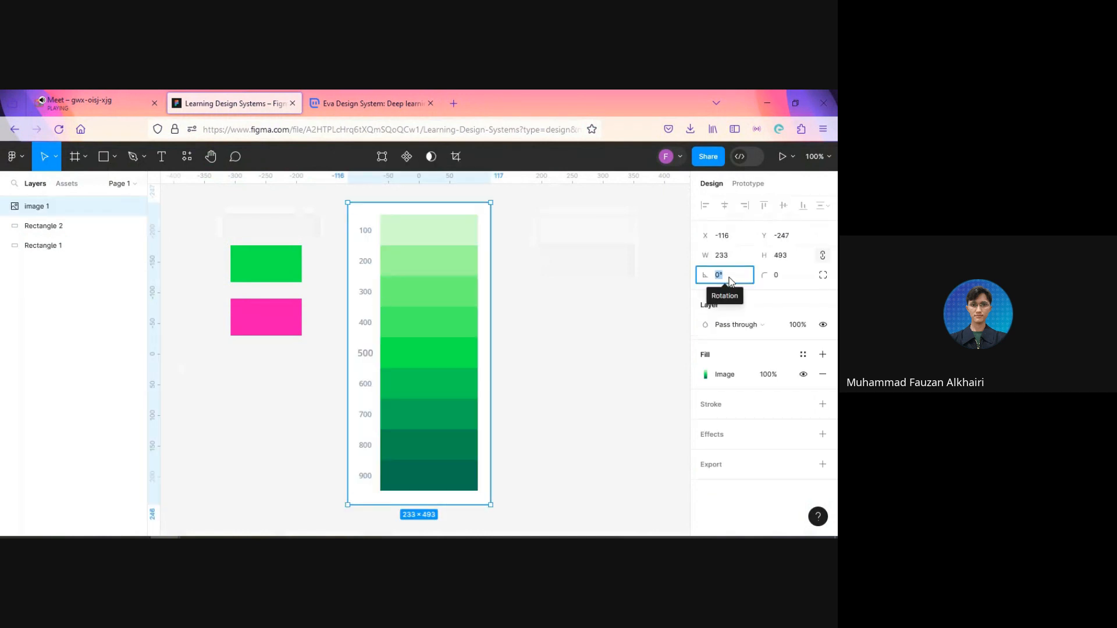
text(91)
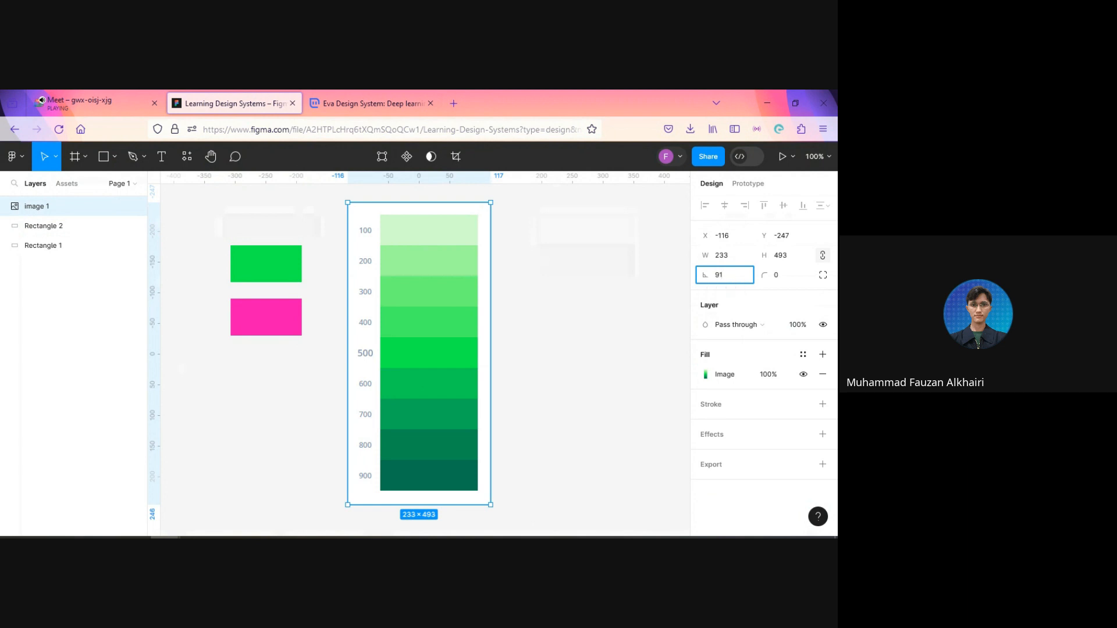
key(Return)
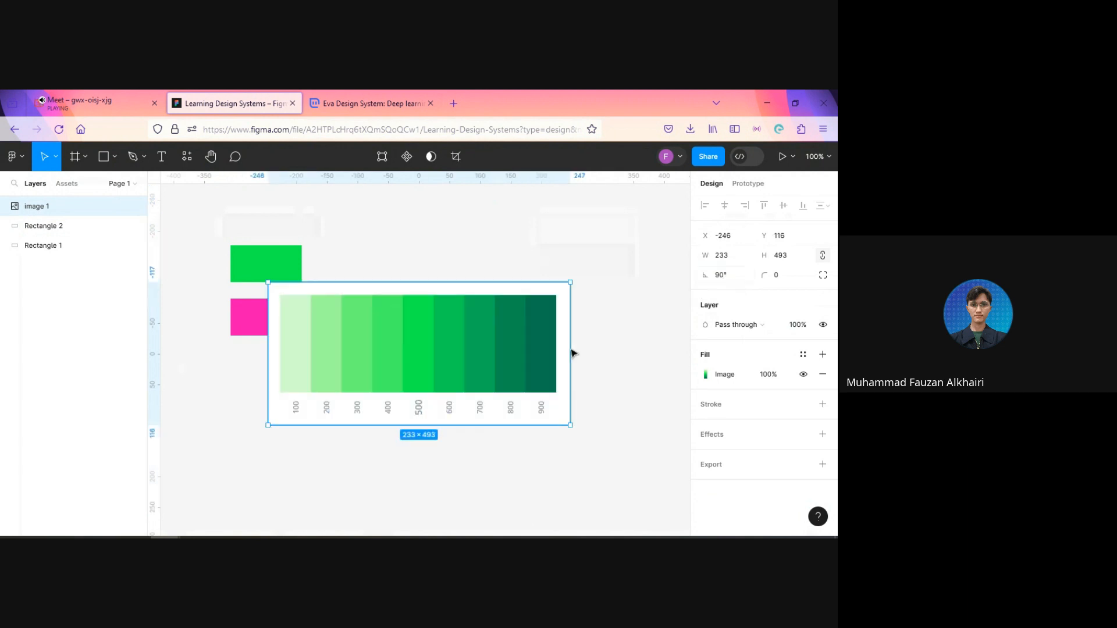
drag(440, 423, 405, 434)
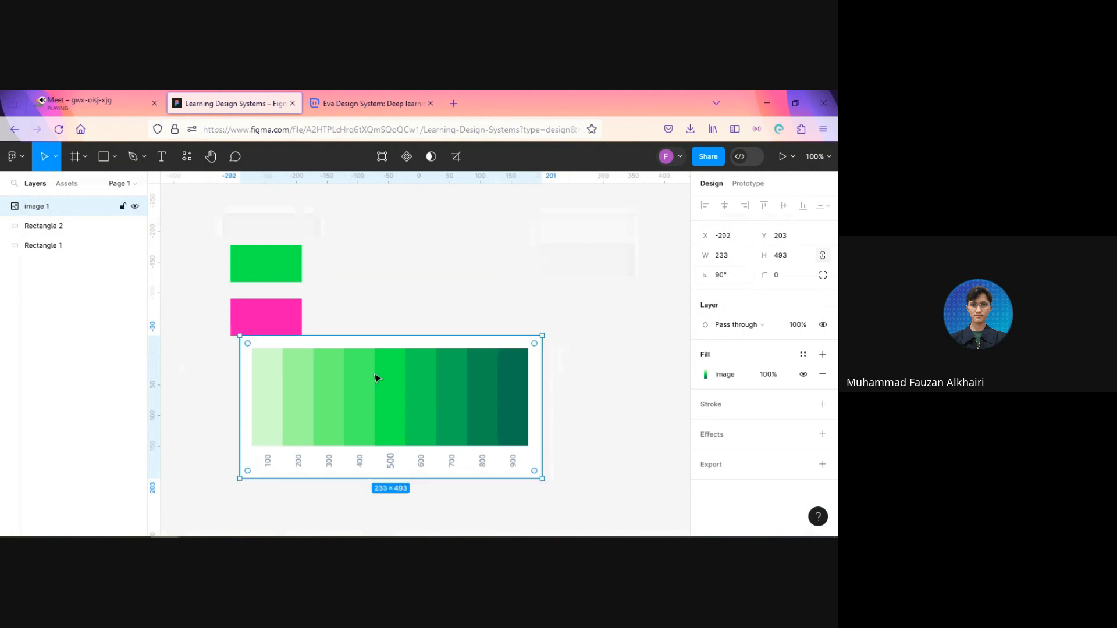
Step: Move the green rectangle up to Y -222 and duplicate it into an evenly spaced horizontal row of seven rectangles
click(284, 270)
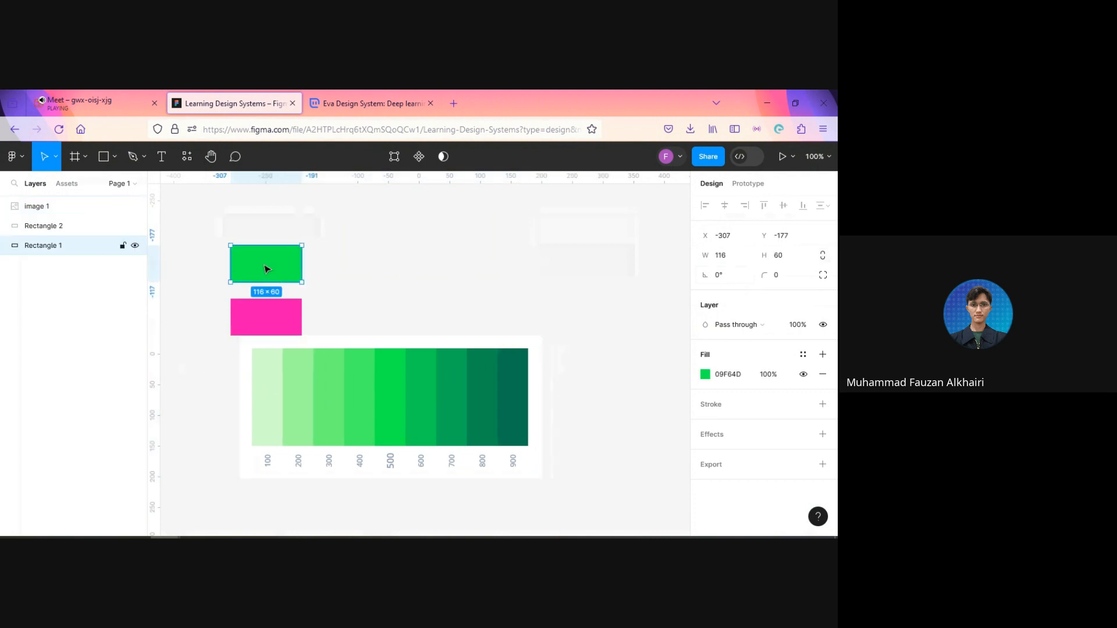
drag(267, 269, 268, 242)
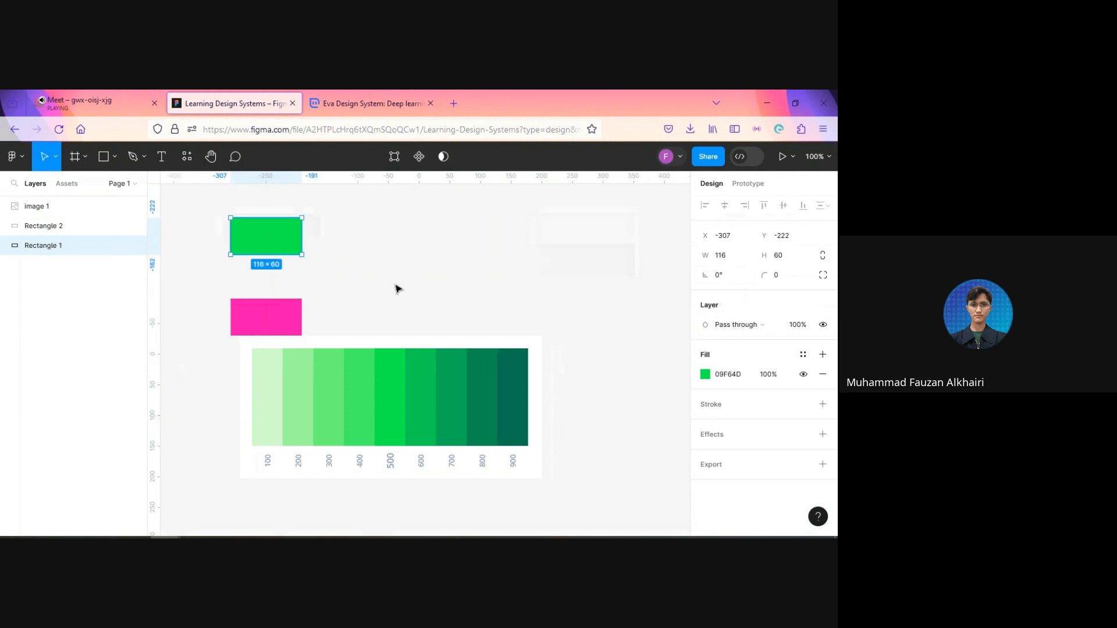
key(ctrl+d)
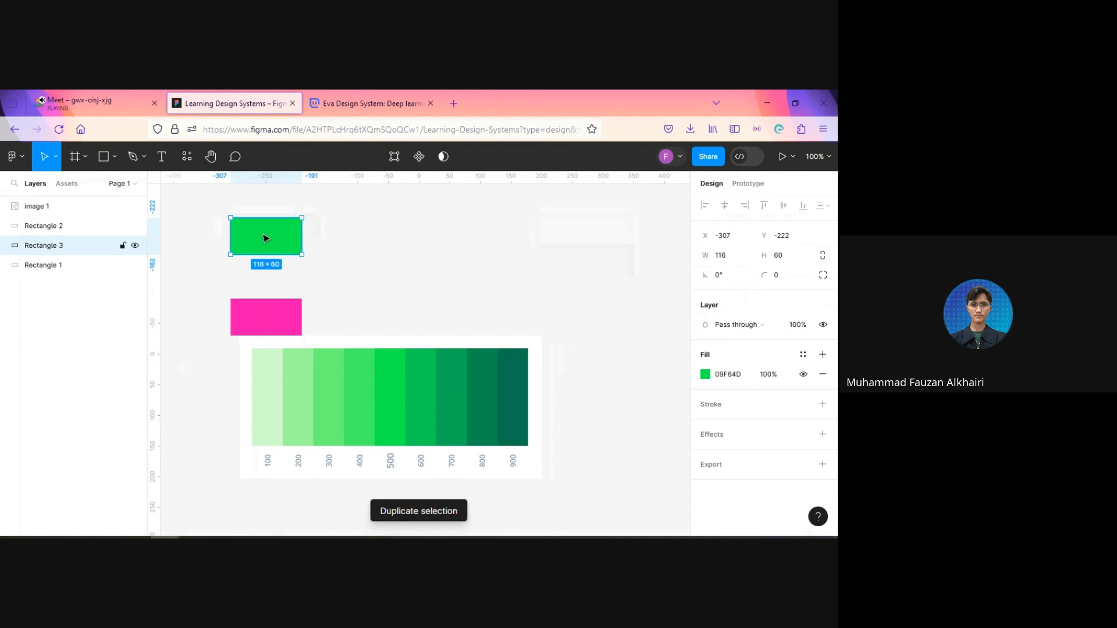
drag(281, 235, 340, 234)
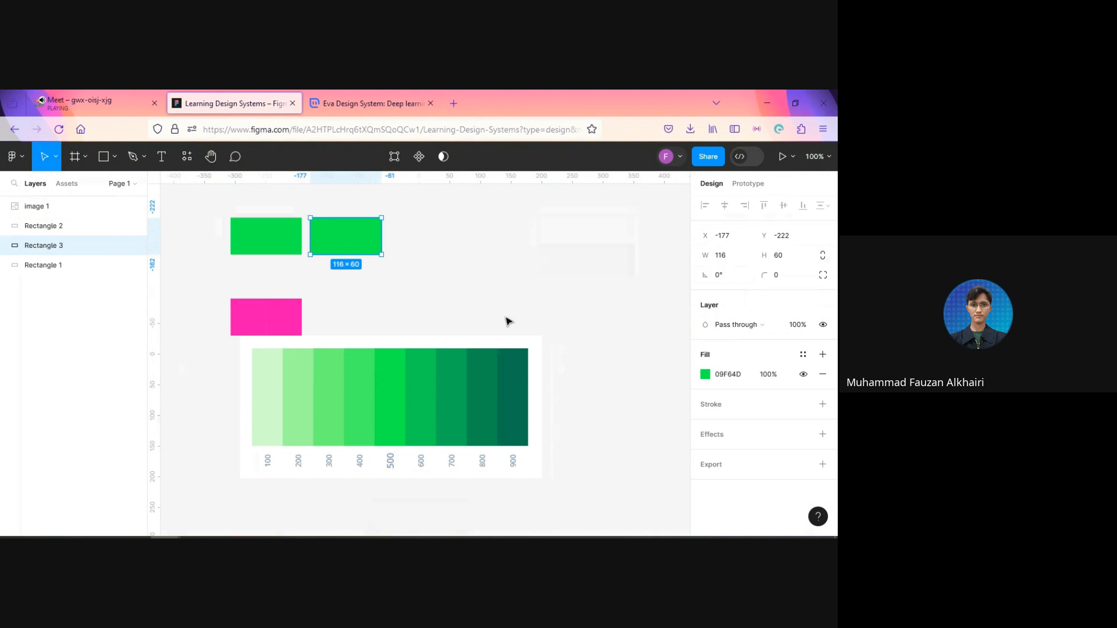
key(ctrl+d)
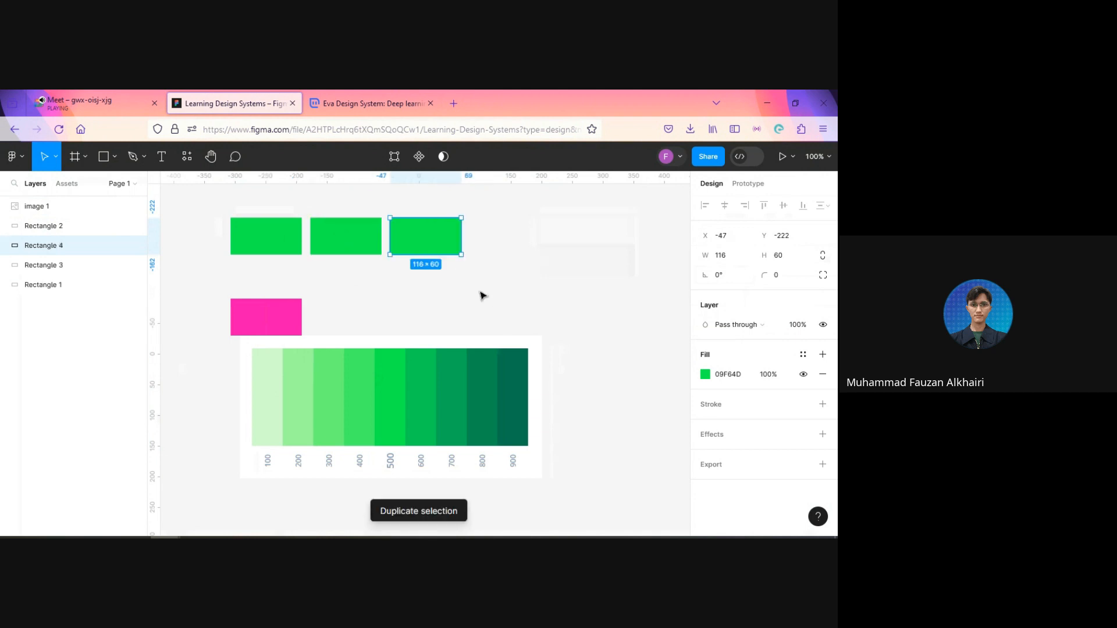
key(ctrl+d)
key(ctrl+d)
key(ctrl+d)
scroll(544, 302, right, 3)
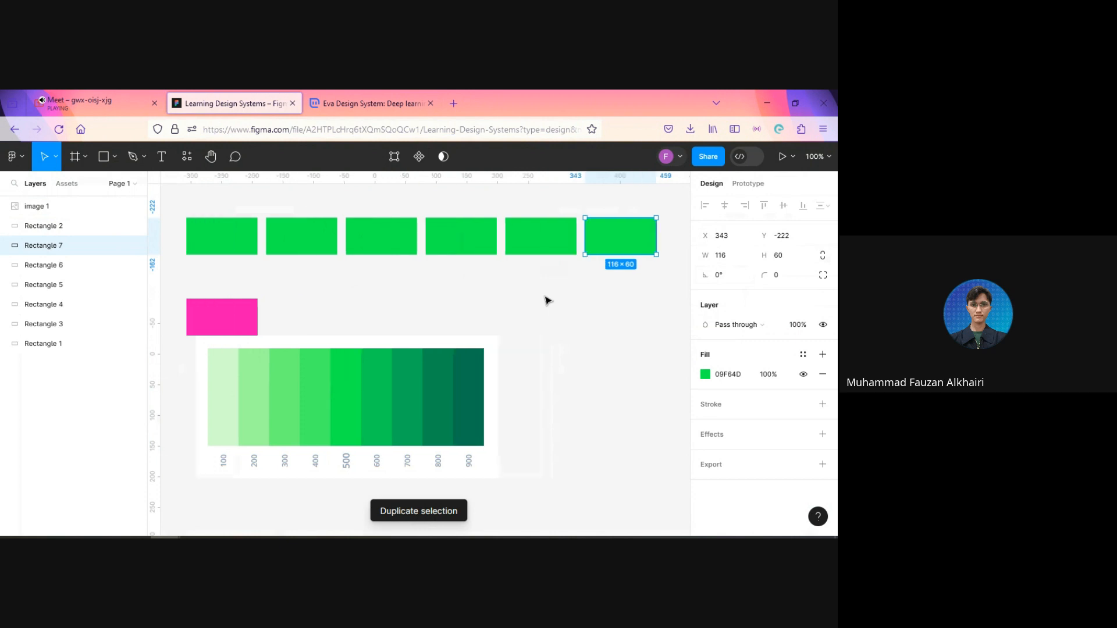
key(ctrl+d)
scroll(462, 300, down, 3)
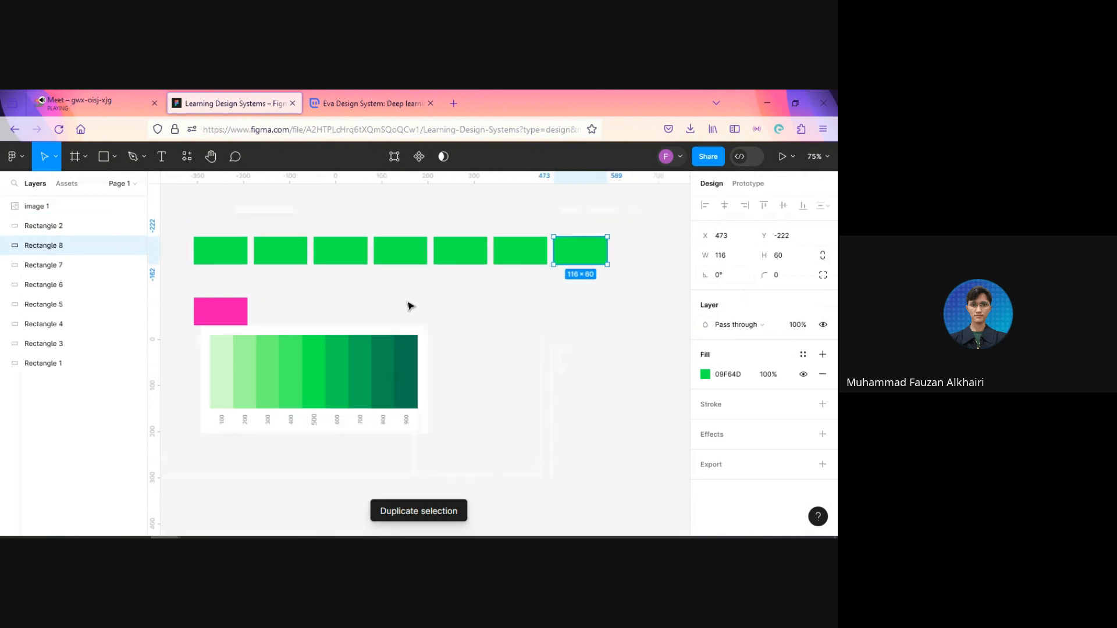
Step: Move the shade scale image clear of the pink rectangle, to about X 2, Y 133 beneath the green row
click(323, 300)
drag(352, 389, 497, 354)
scroll(606, 342, up, 2)
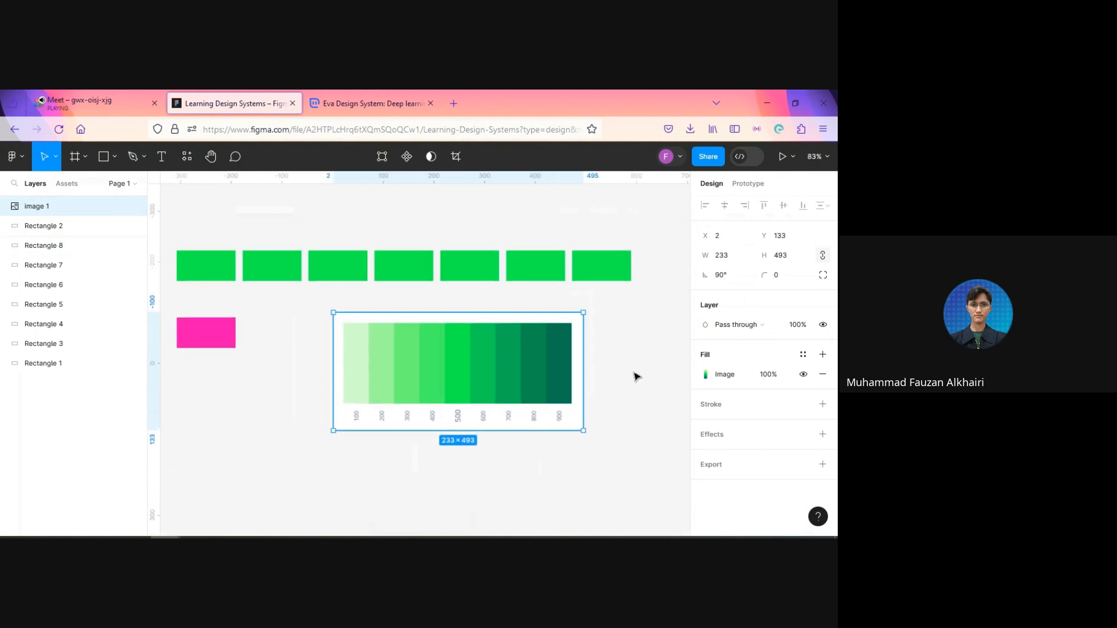
Step: Fill the last rectangle in the row with the 900 shade #017650 sampled from the scale image
click(605, 274)
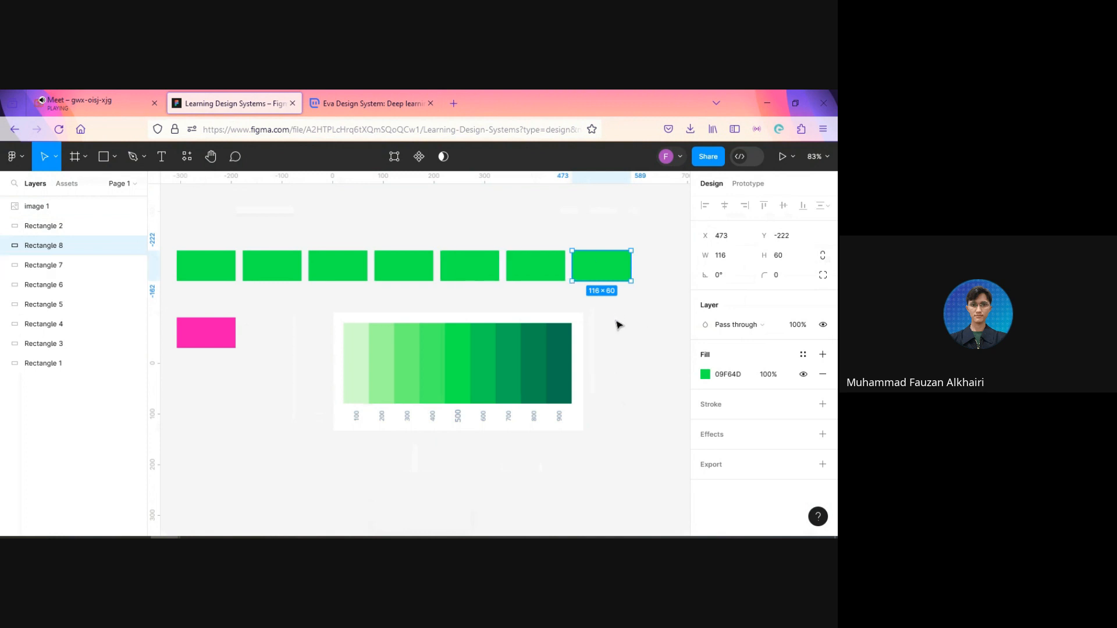
click(705, 375)
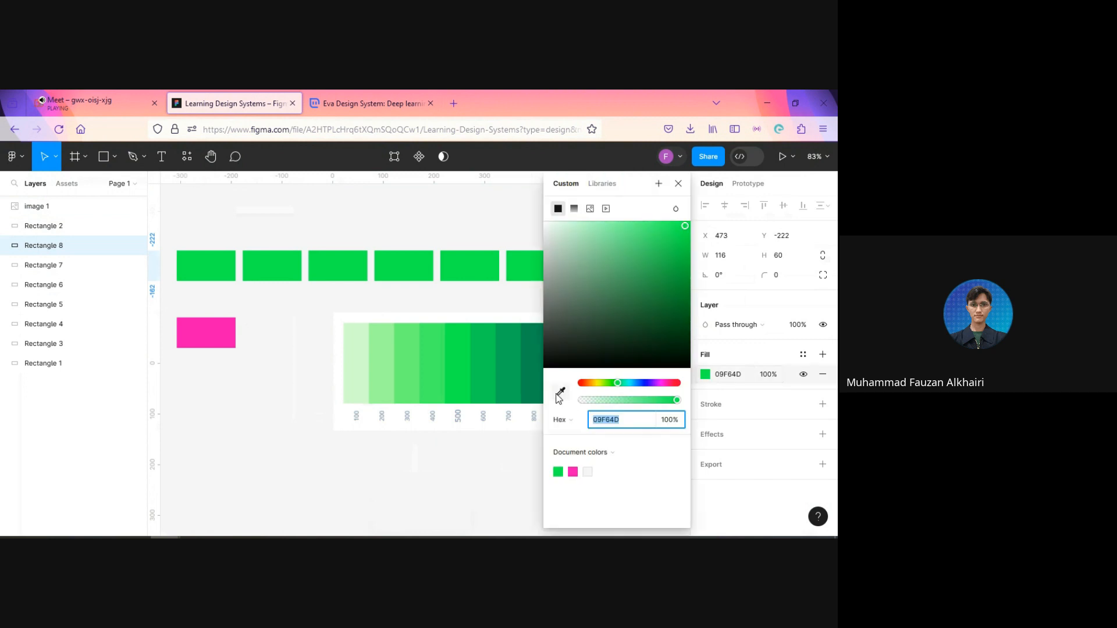
click(480, 466)
click(618, 274)
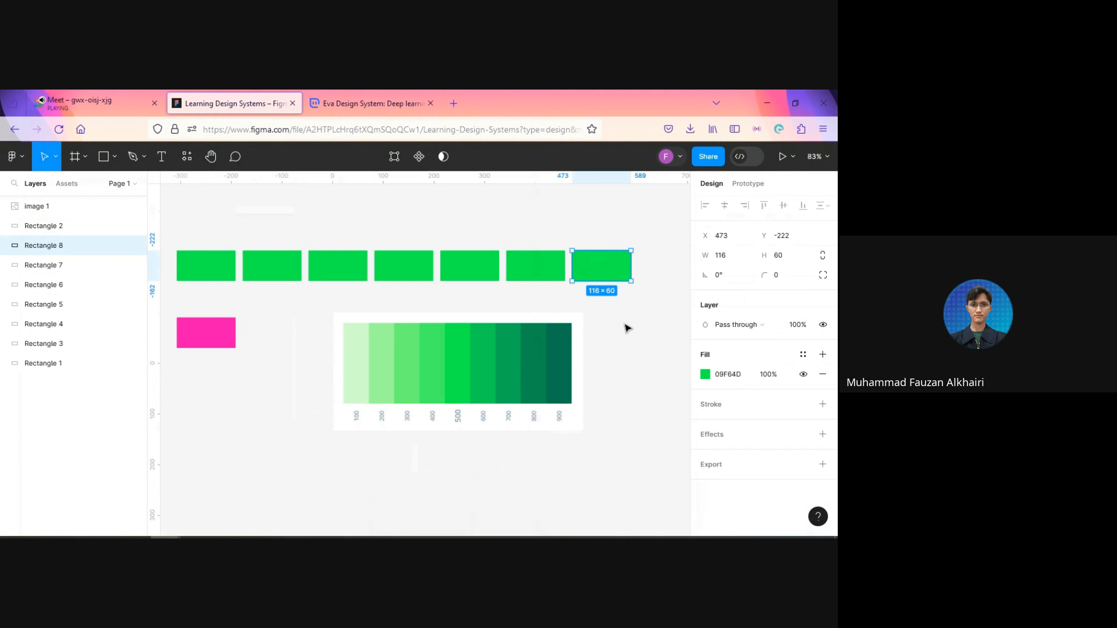
key(i)
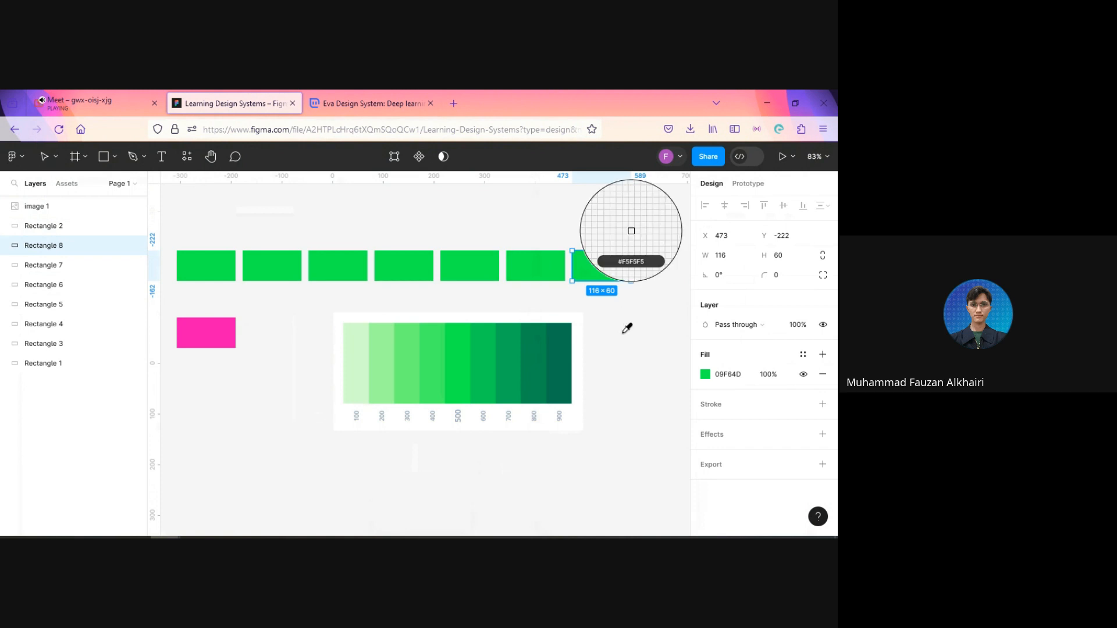
click(564, 349)
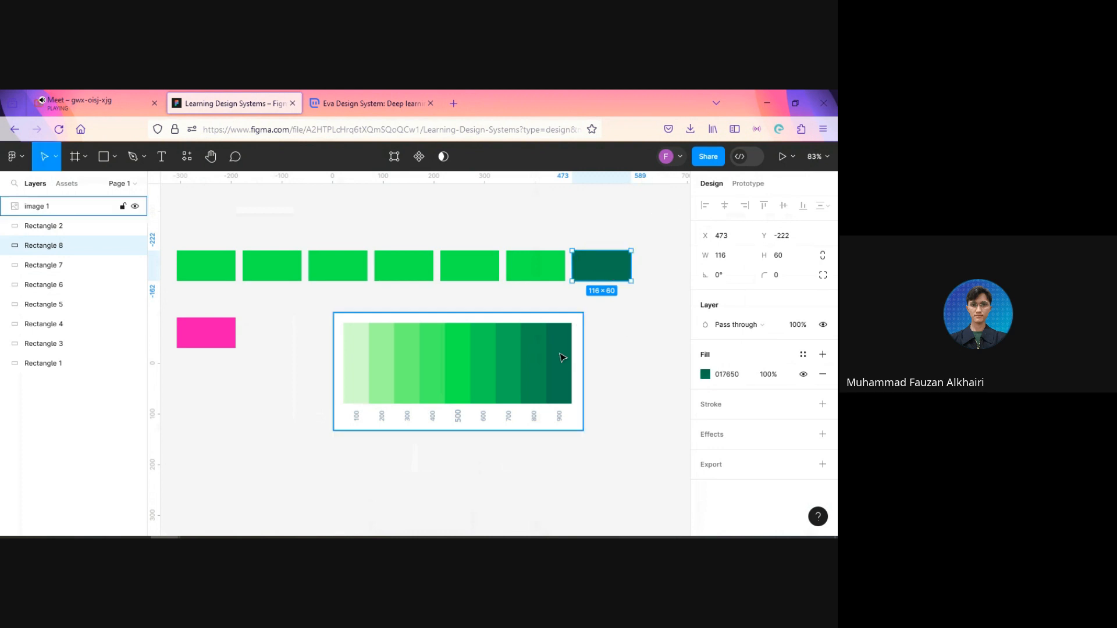
Step: Add a text label "900" centered beneath the dark green rectangle
click(606, 319)
scroll(606, 319, up, 2)
scroll(607, 321, up, 1)
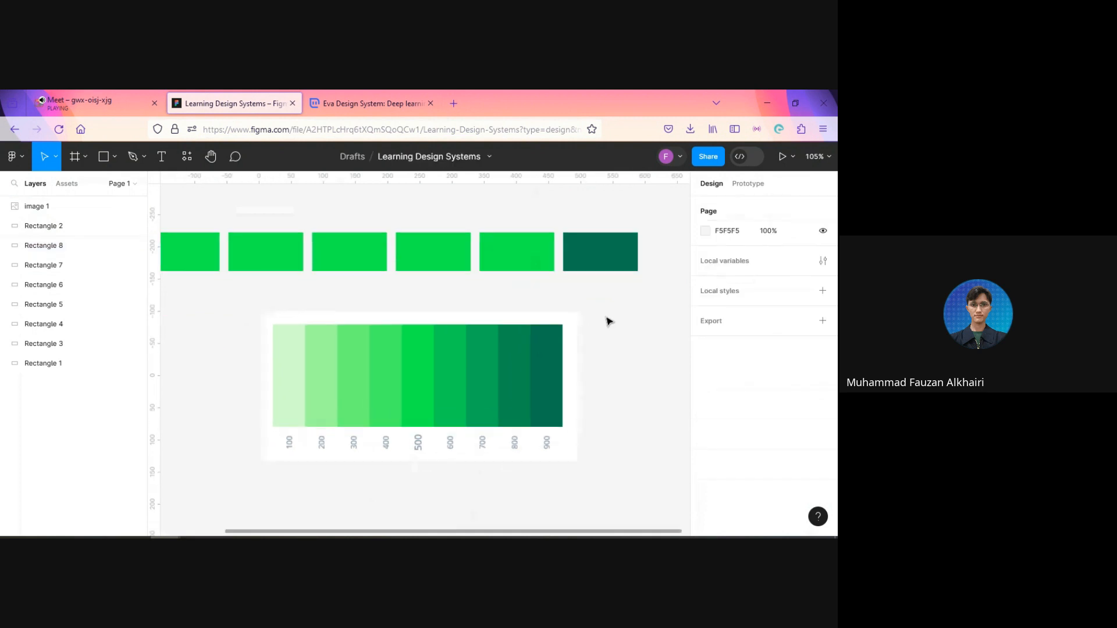
key(t)
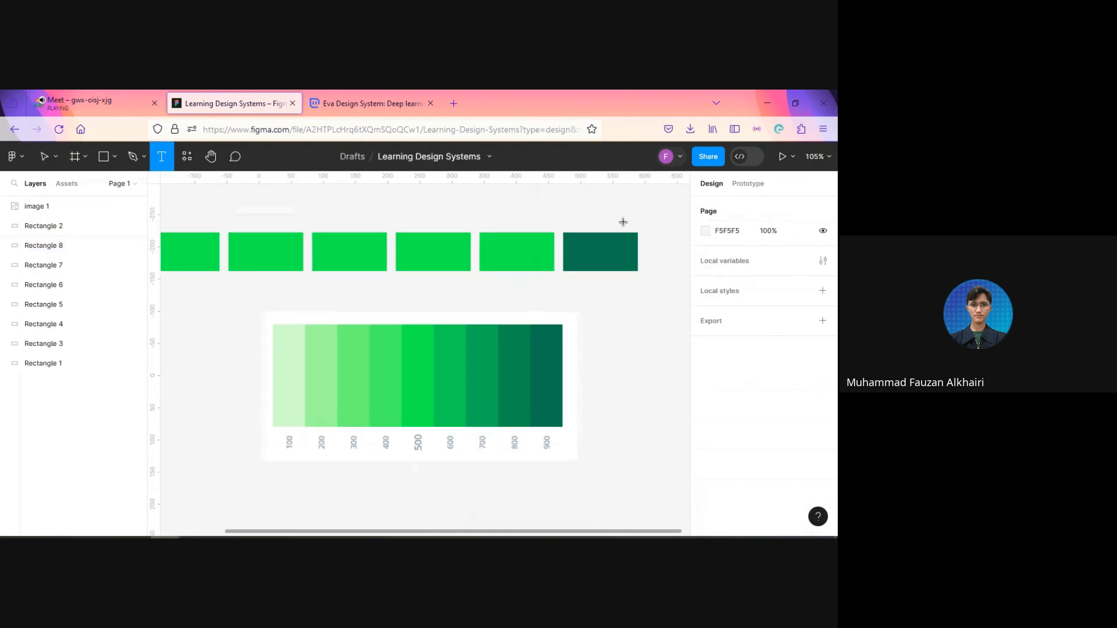
click(589, 278)
text(900)
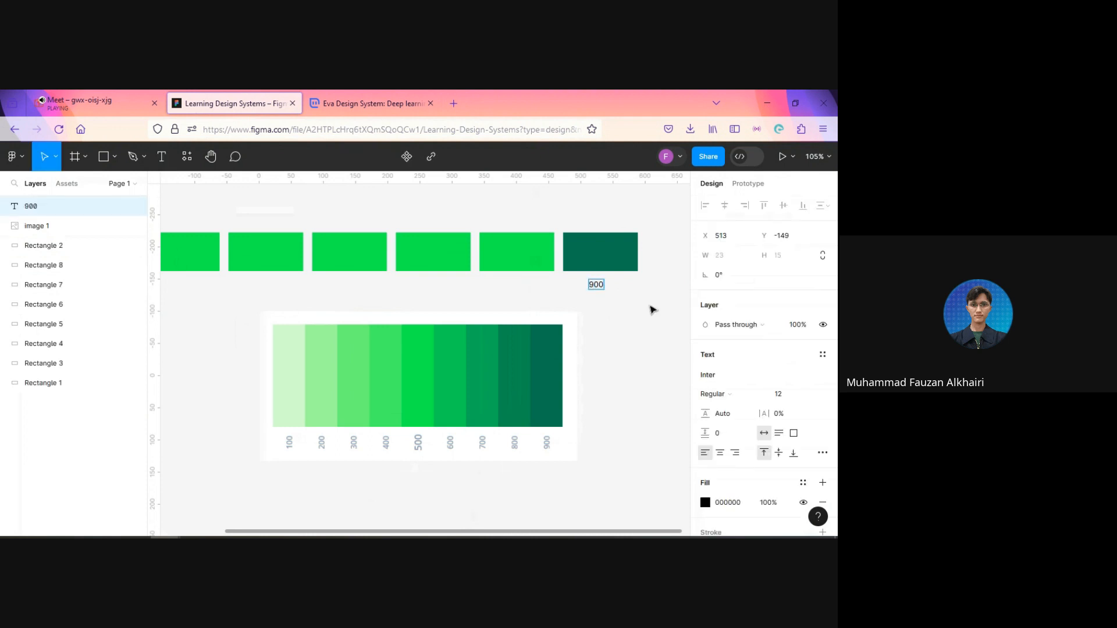
key(Escape)
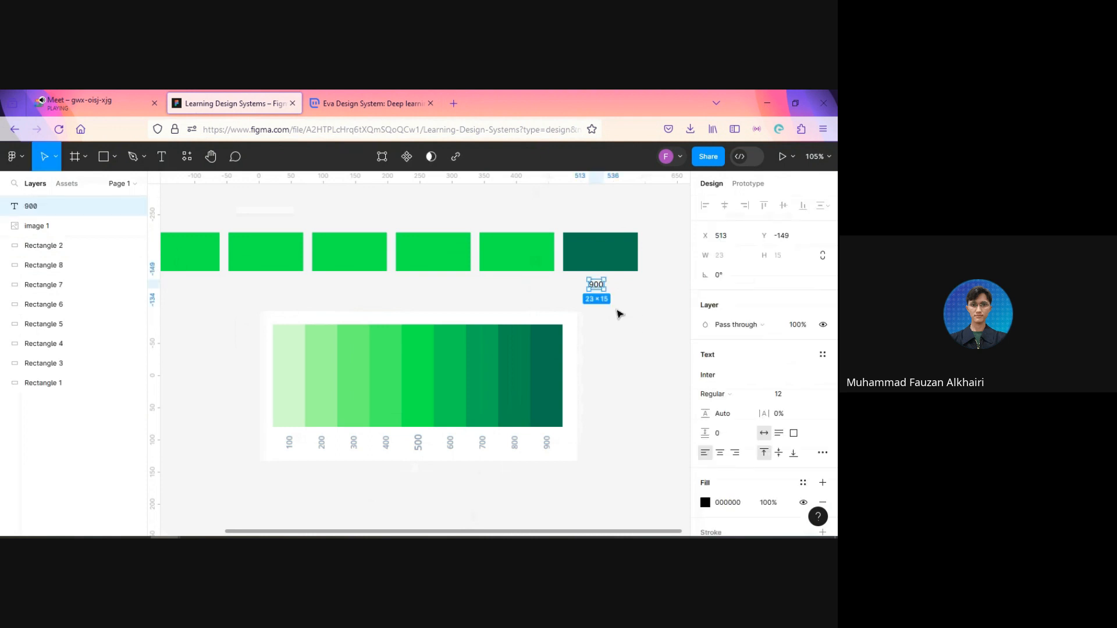
drag(595, 287, 603, 285)
click(604, 309)
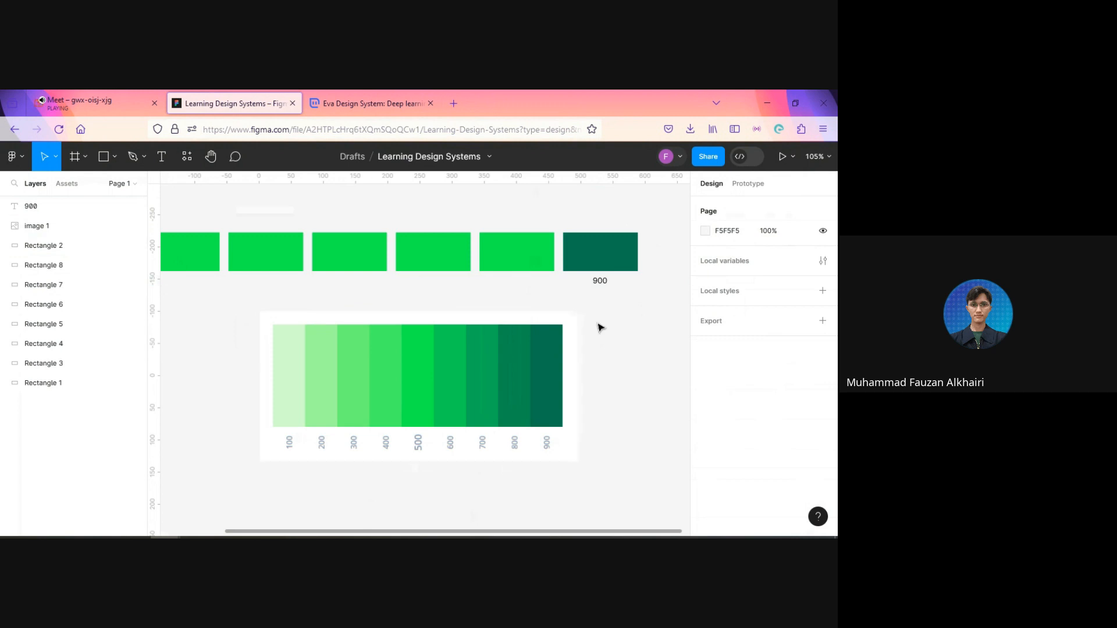
key(t)
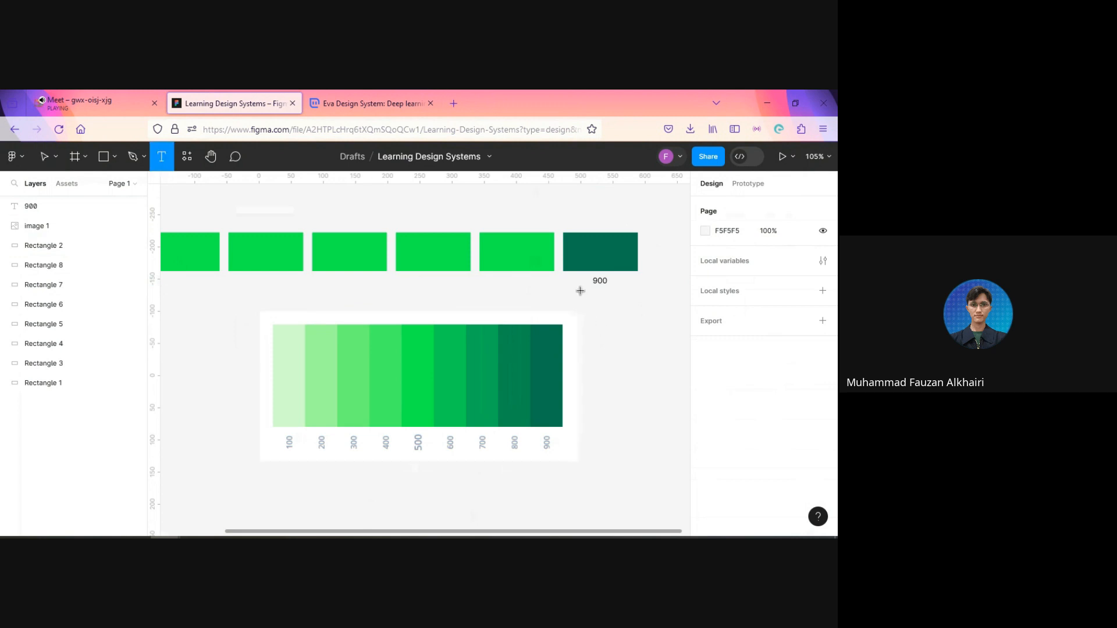
click(580, 291)
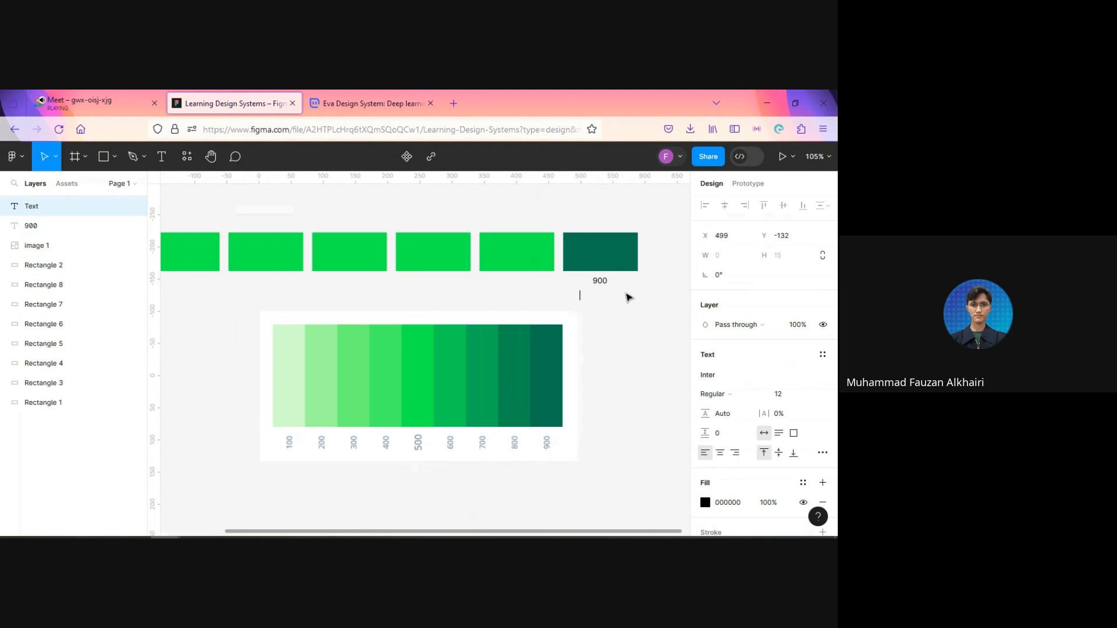
key(Escape)
Step: Copy the dark green rectangle's fill code and add it as the text label "#017650" beneath the 900 label
click(608, 255)
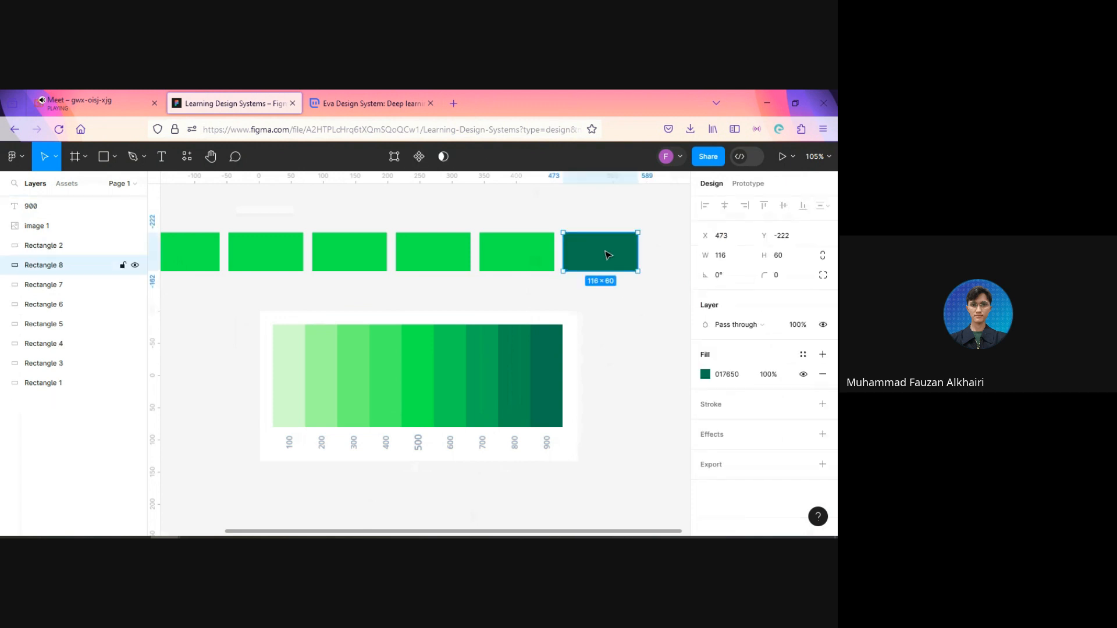
click(735, 375)
key(ctrl+c)
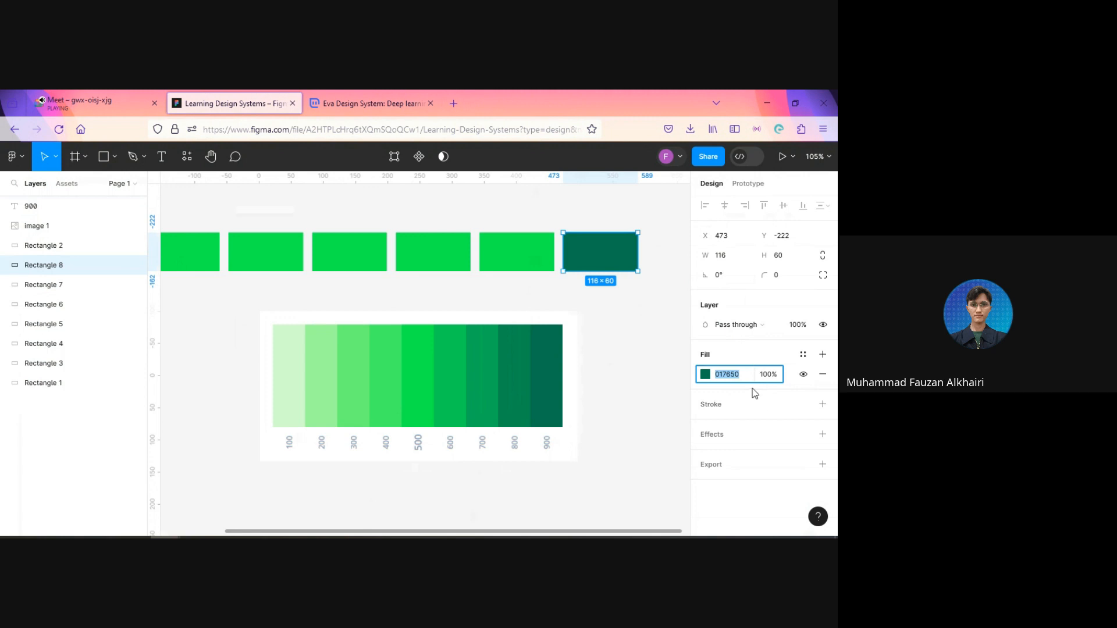
click(670, 329)
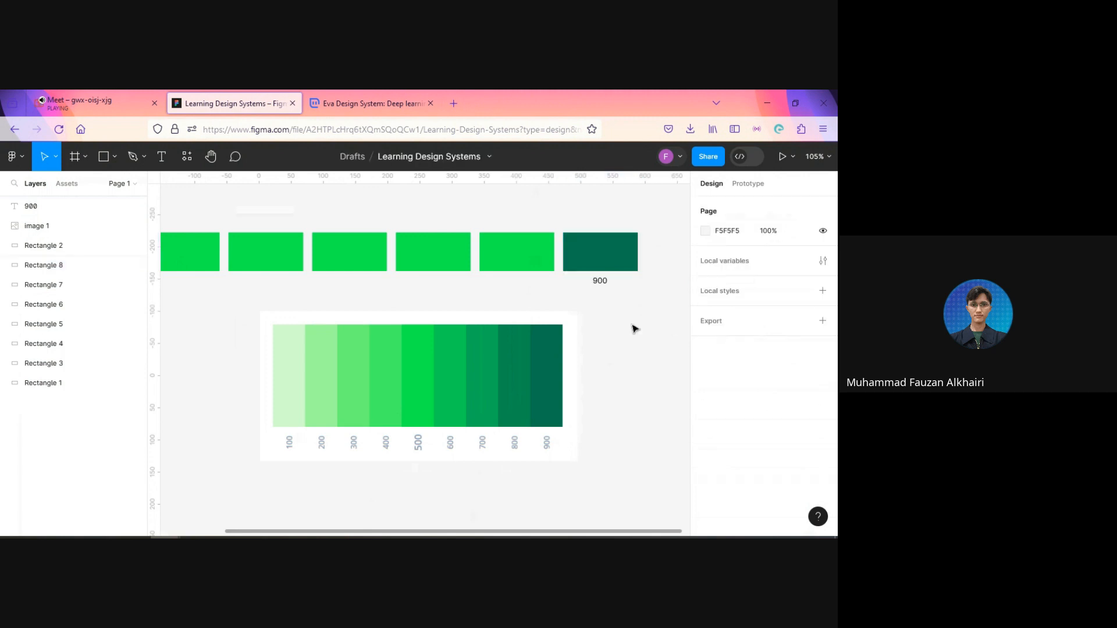
key(t)
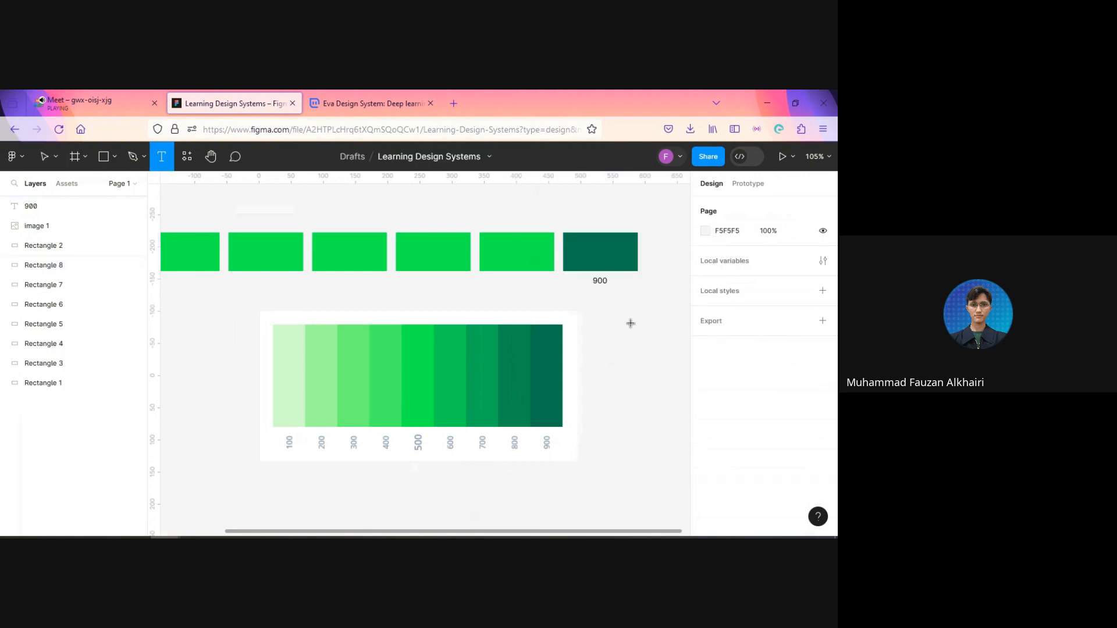
click(588, 293)
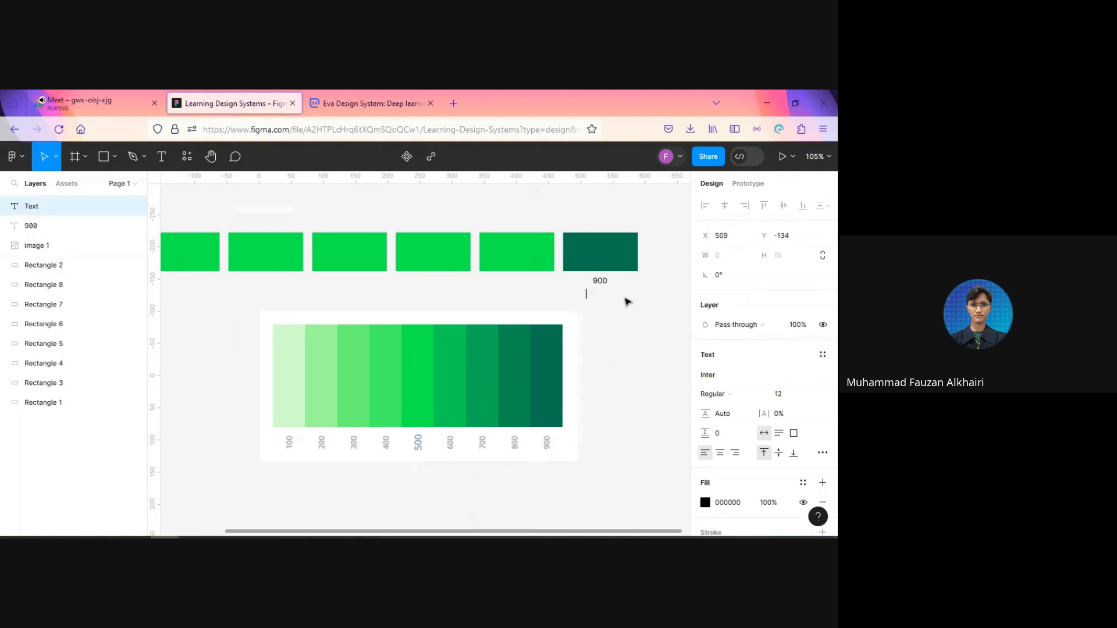
key(ctrl+v)
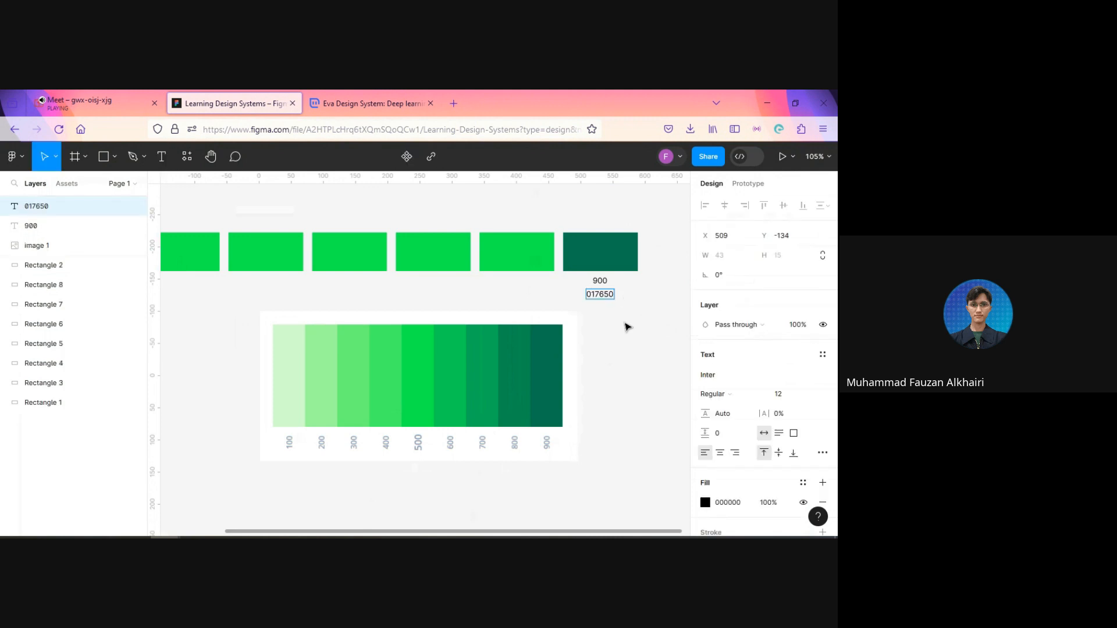
key(Home)
text(#)
key(Escape)
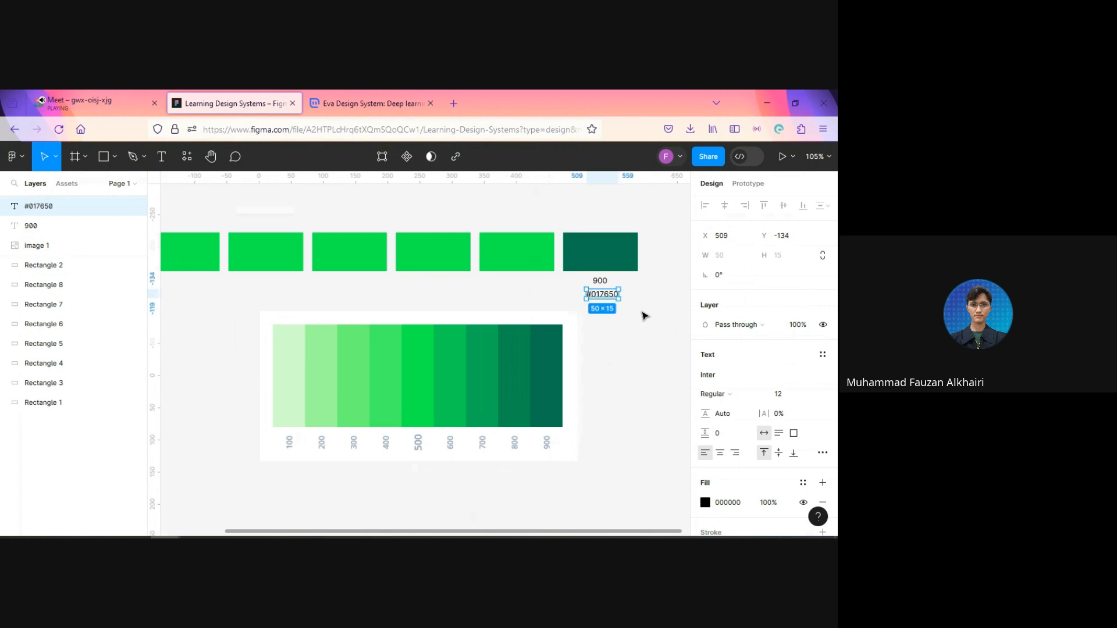
click(462, 304)
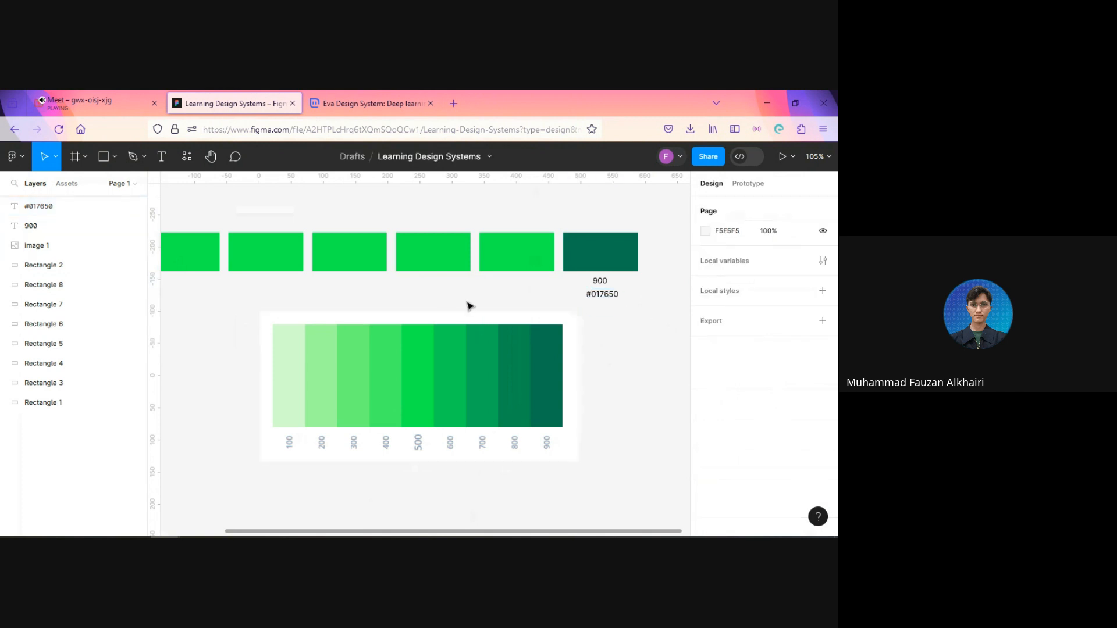
Step: Align the #017650 label centrally beneath the 900 label at X 506, Y -133
scroll(437, 290, down, 3)
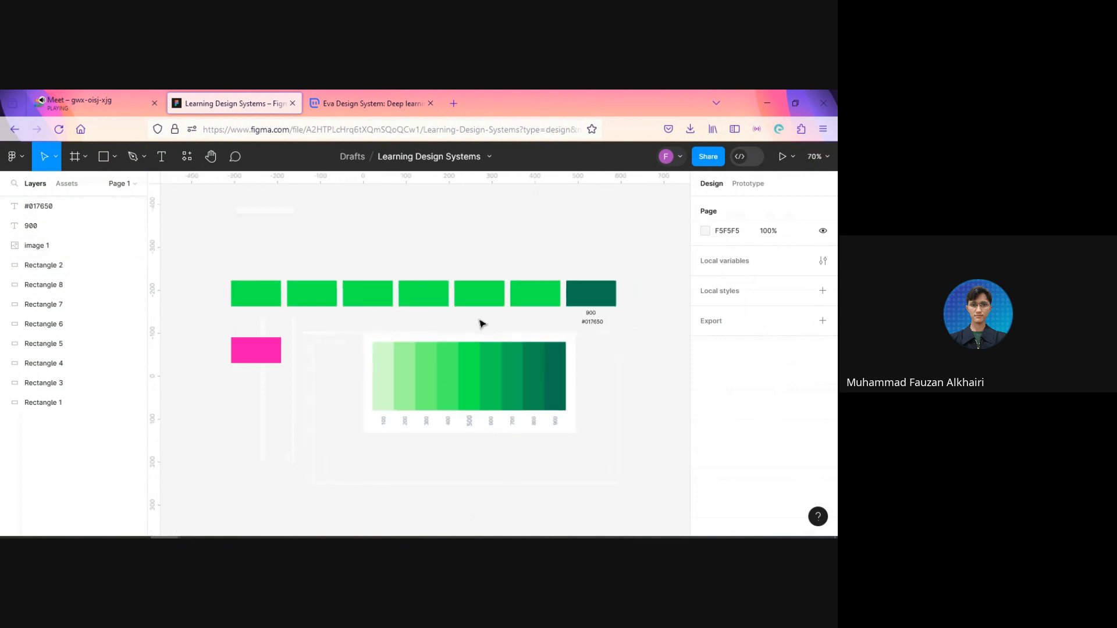
scroll(504, 320, up, 2)
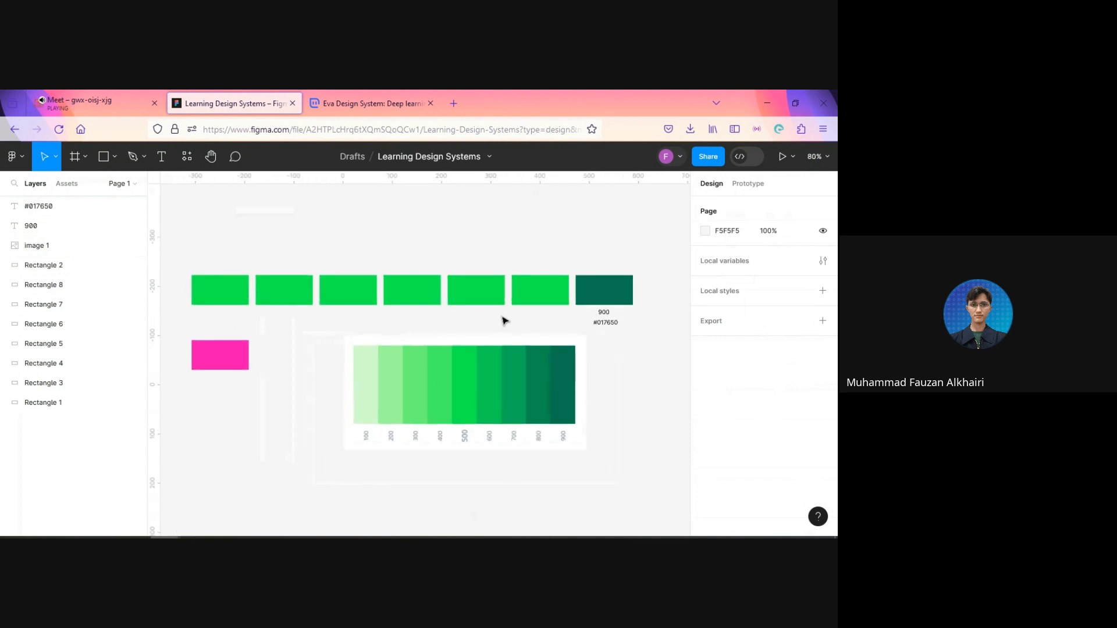
click(608, 326)
drag(605, 328, 604, 327)
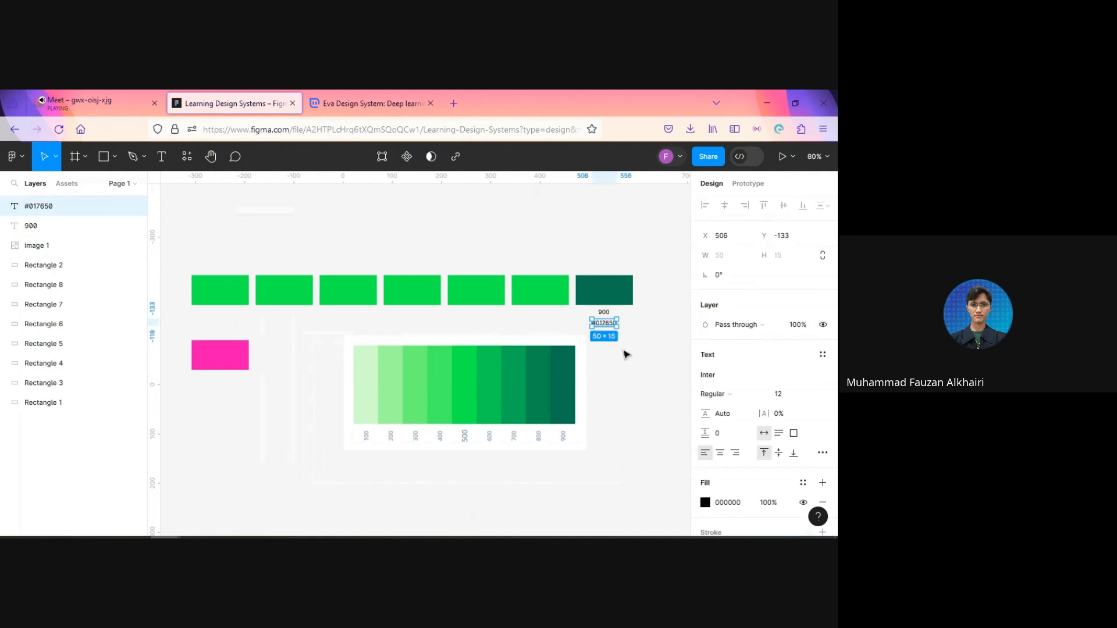
Step: Wrap the 900 and #017650 labels in a vertical auto layout frame and widen it to 116, matching the dark green rectangle
scroll(627, 354, up, 1)
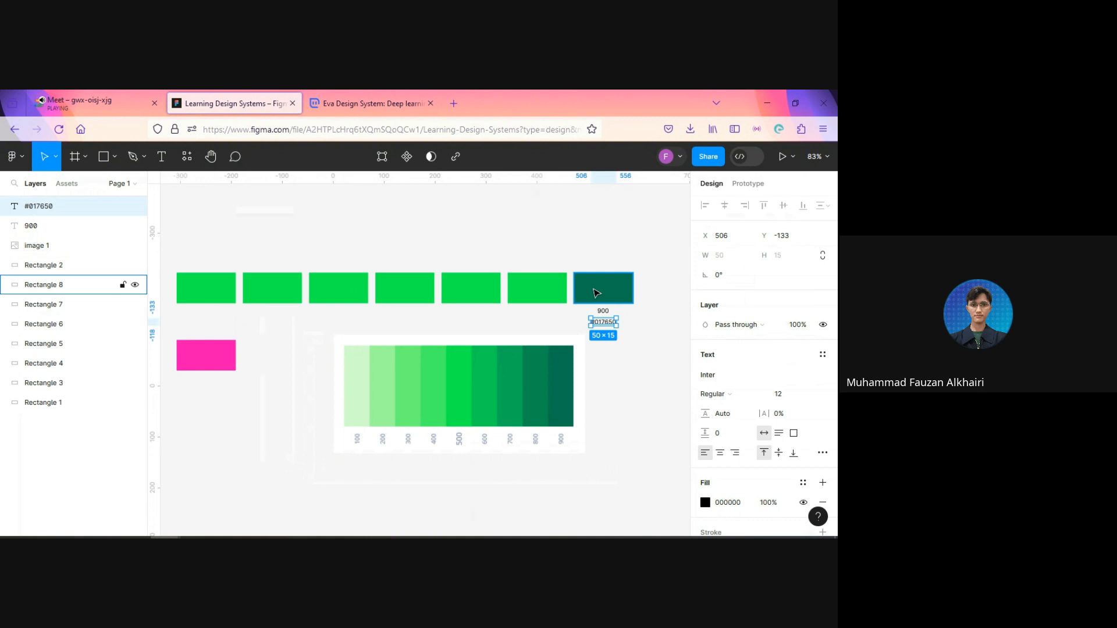
scroll(611, 350, up, 1)
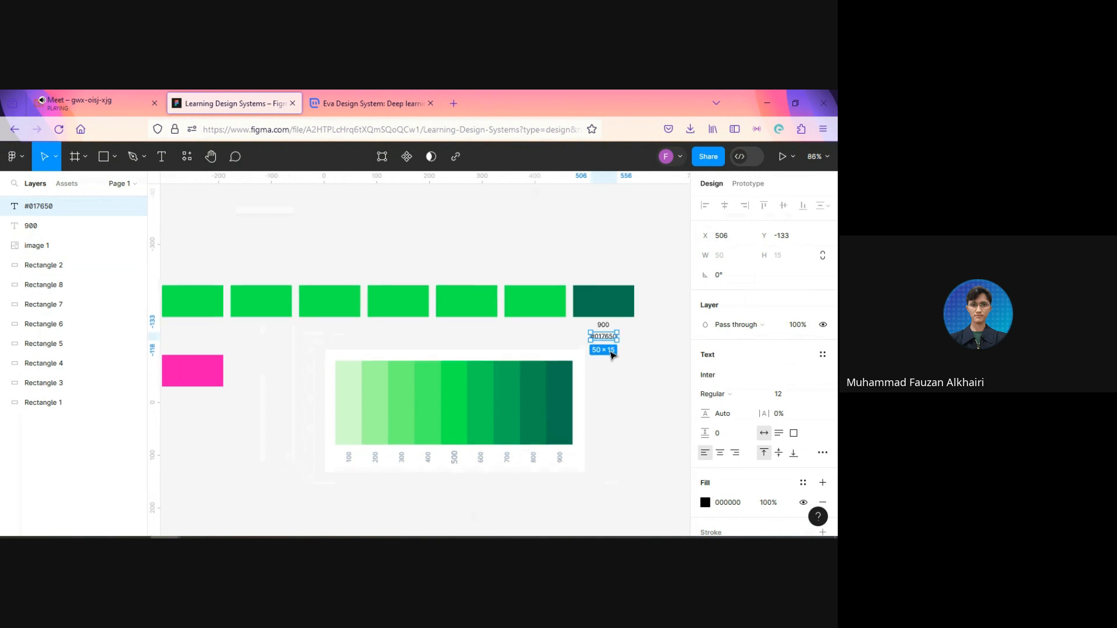
scroll(613, 355, up, 2)
shift+click(602, 322)
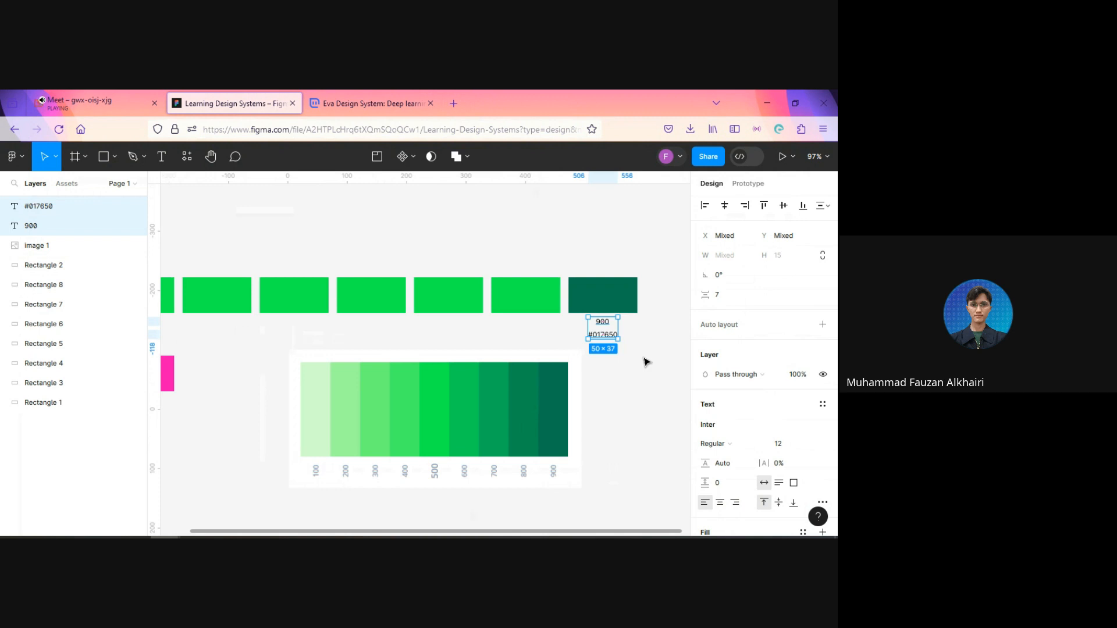
key(shift+a)
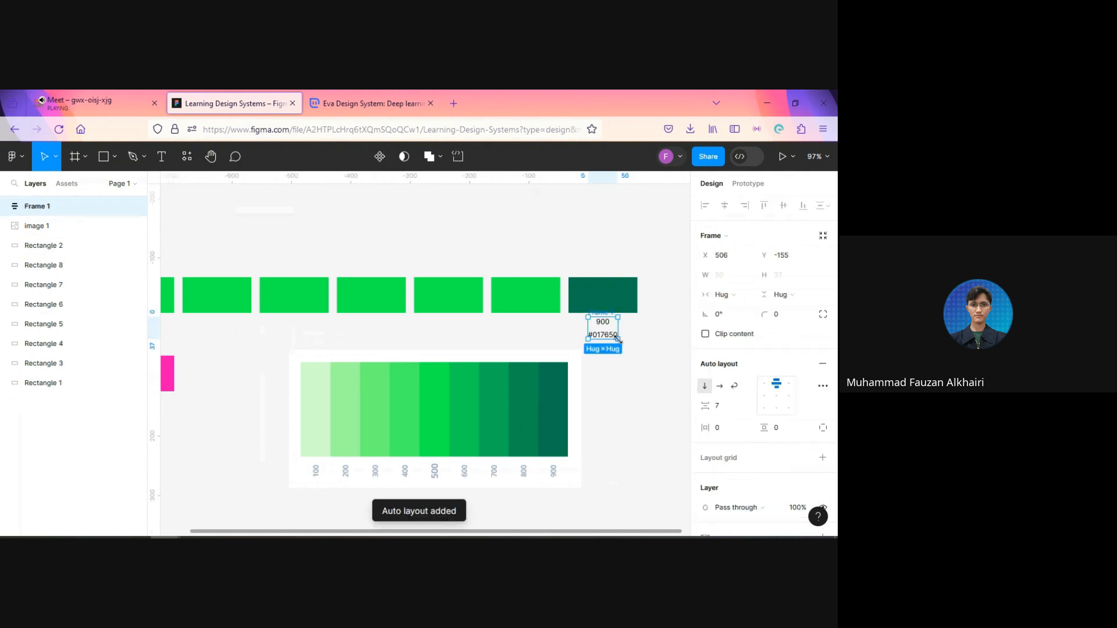
drag(588, 327, 638, 331)
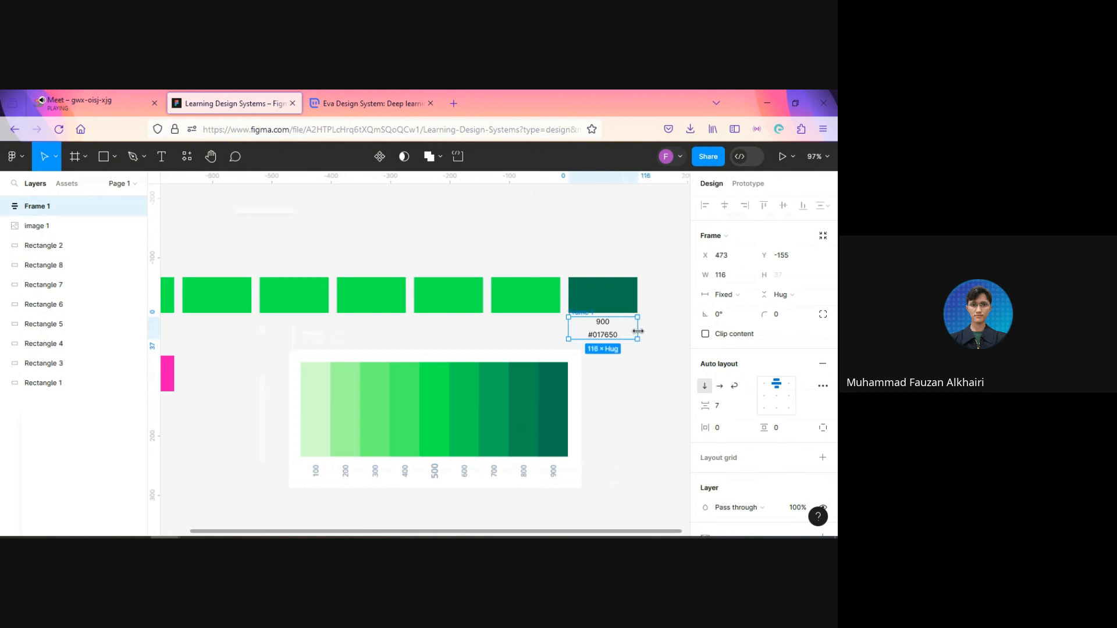
click(729, 410)
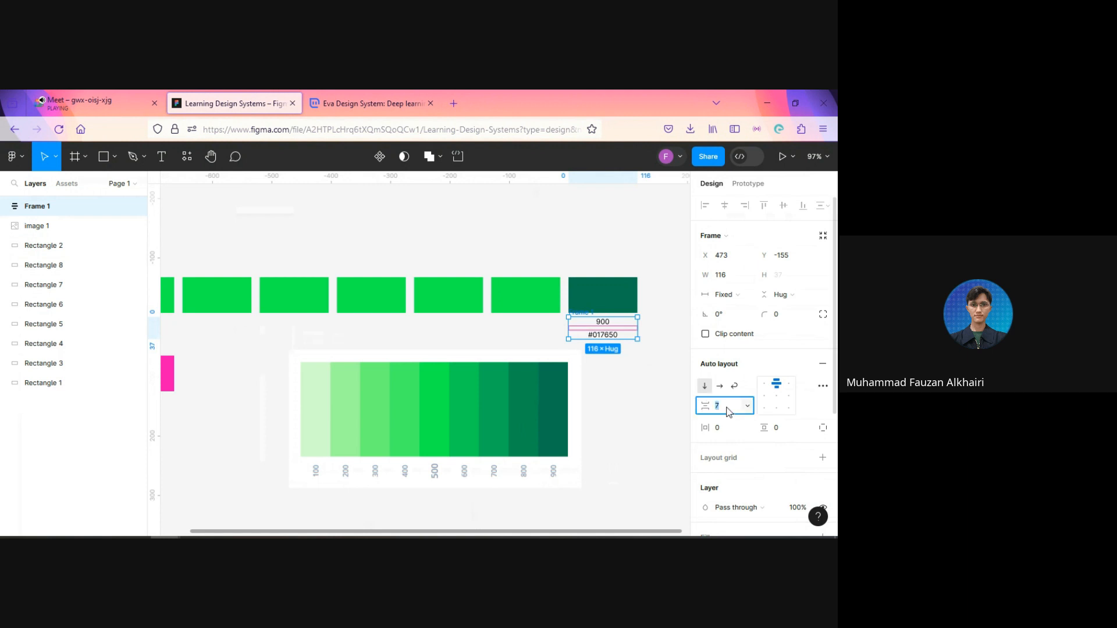
click(637, 370)
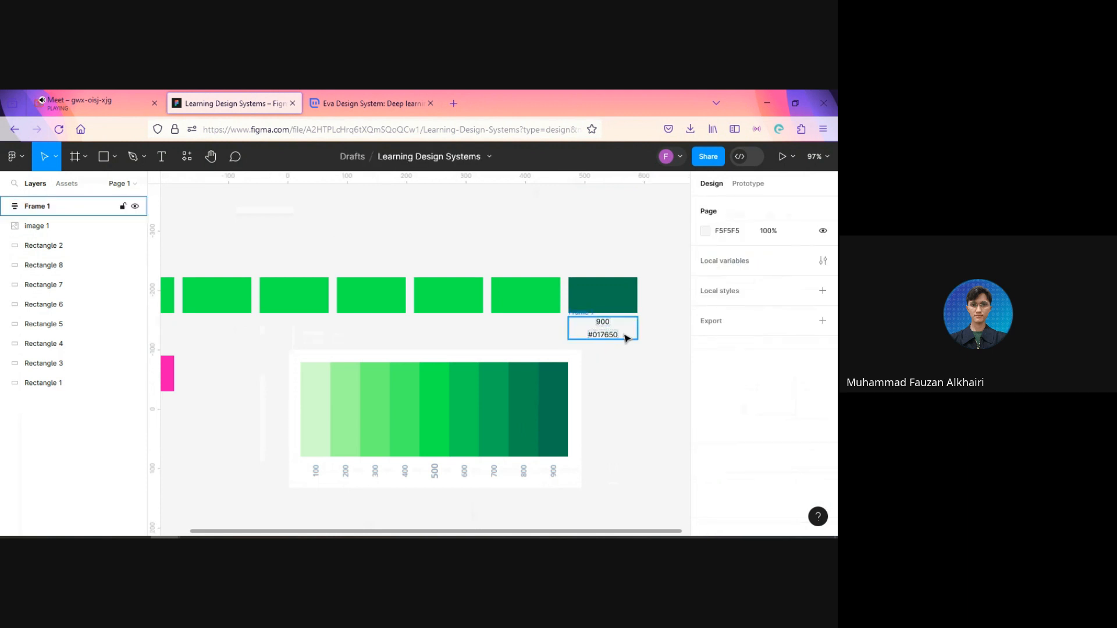
Step: Duplicate the 900/#017650 label frame six times at even spacing, one copy beneath each of the other rectangles in the row
click(627, 338)
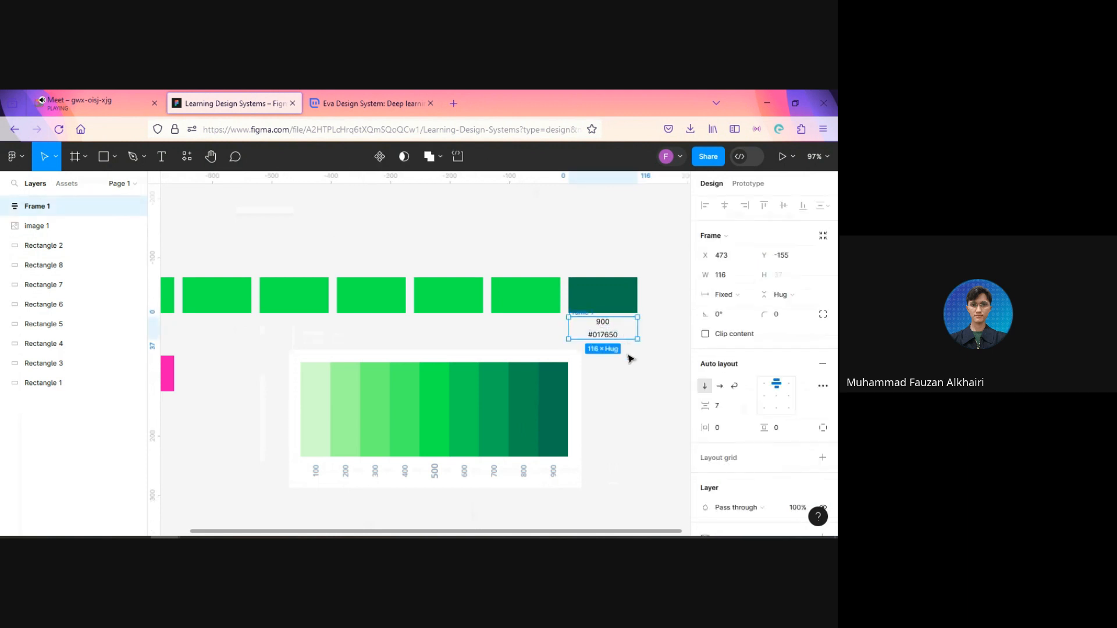
key(ctrl+d)
drag(620, 337, 453, 333)
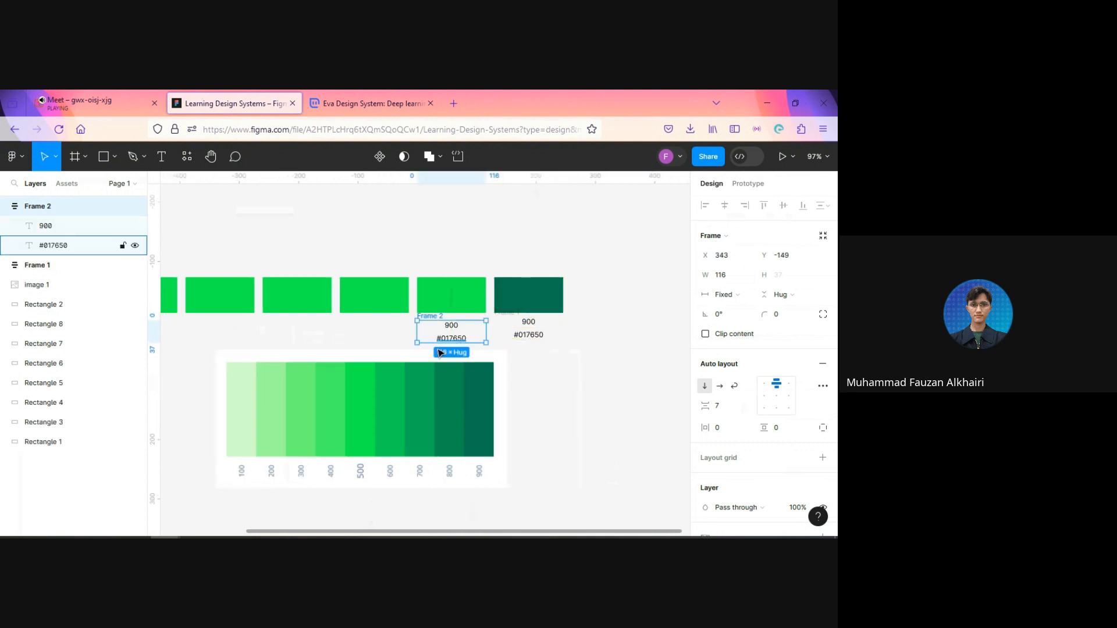
scroll(460, 355, left, 5)
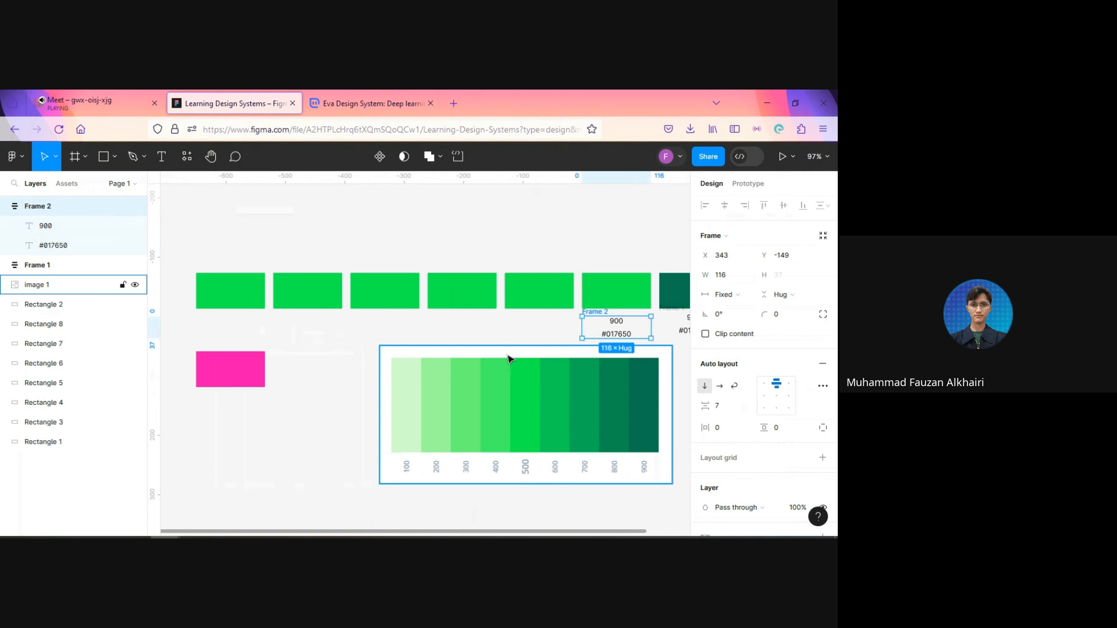
key(ctrl+d)
key(ctrl+d)
key(ctrl+d)
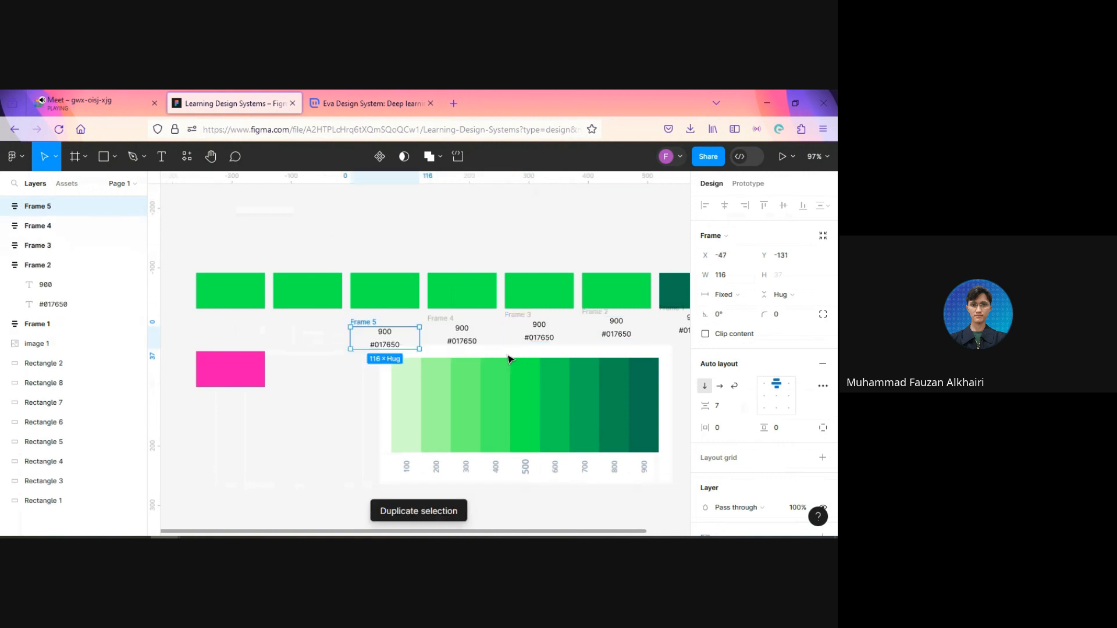
key(ctrl+d)
key(ctrl+d)
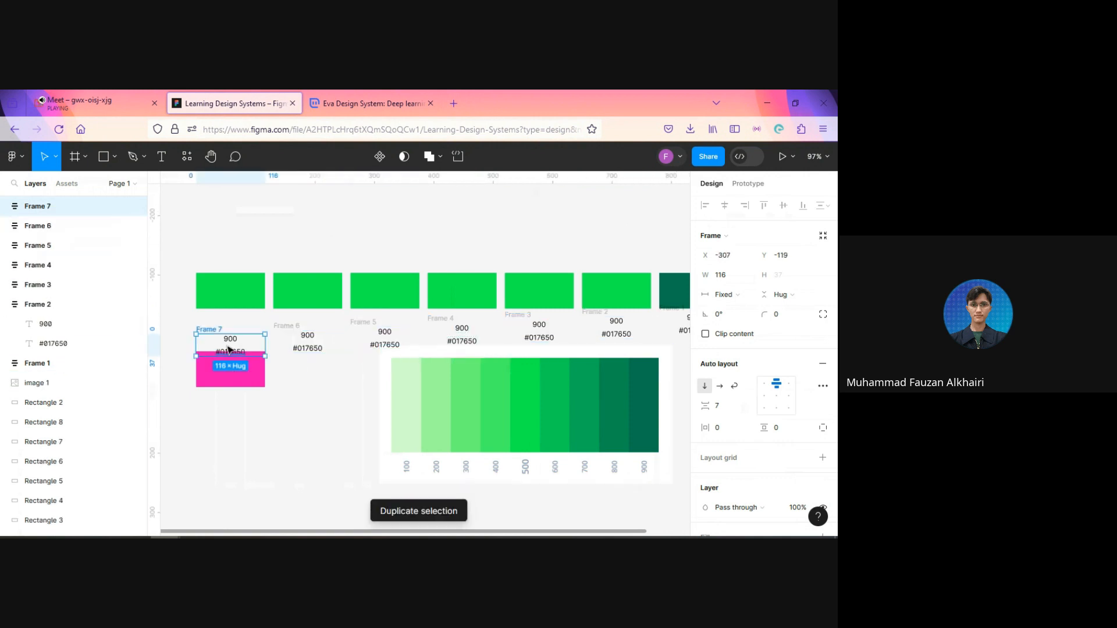
Step: Move the stepped label frame copies up into one straight row at Y -149, each beneath its own rectangle
drag(229, 349, 229, 327)
double_click(307, 336)
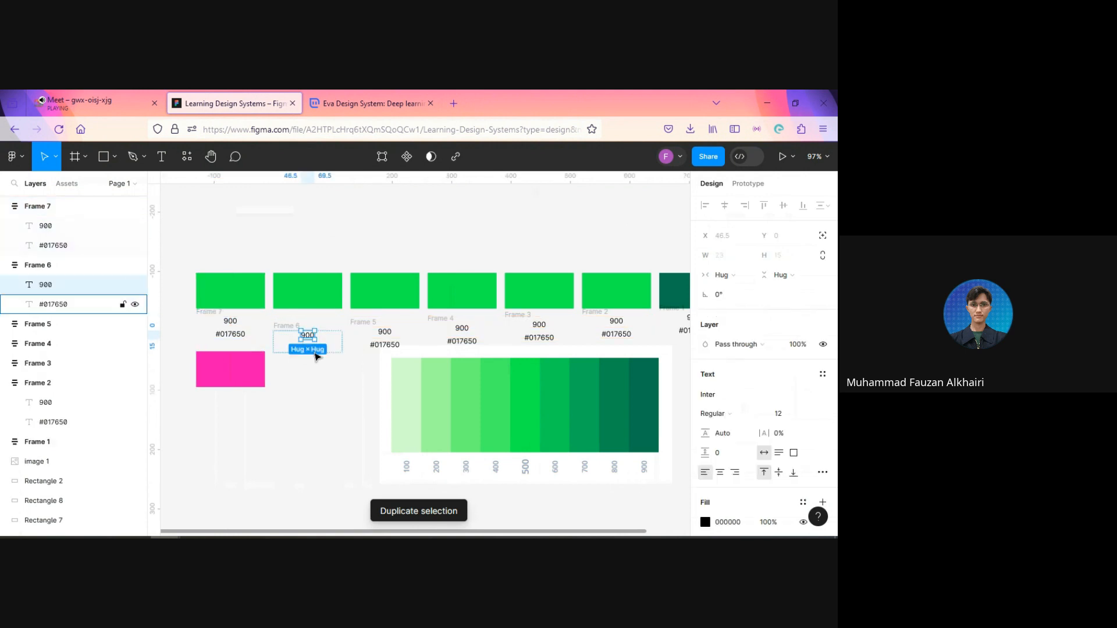
drag(317, 352, 322, 333)
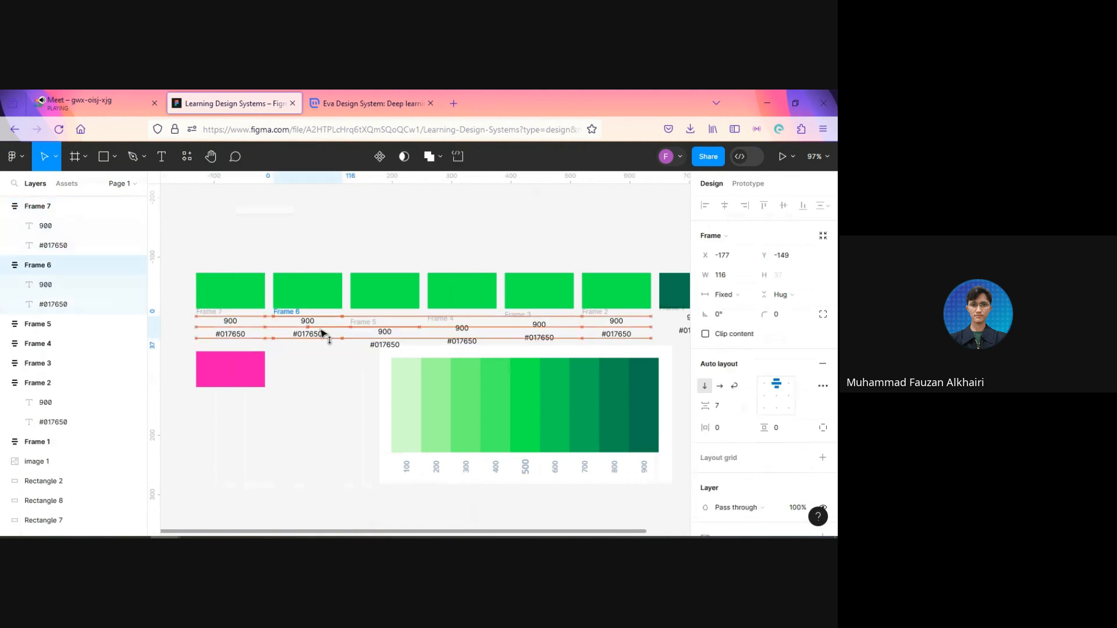
click(399, 339)
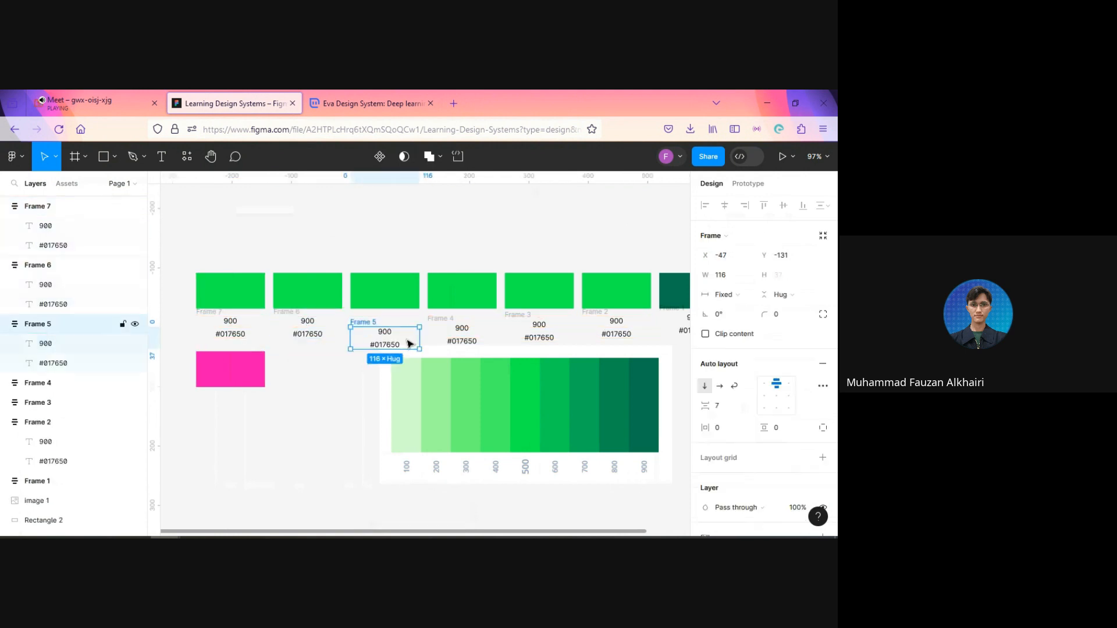
drag(409, 342, 408, 332)
click(489, 338)
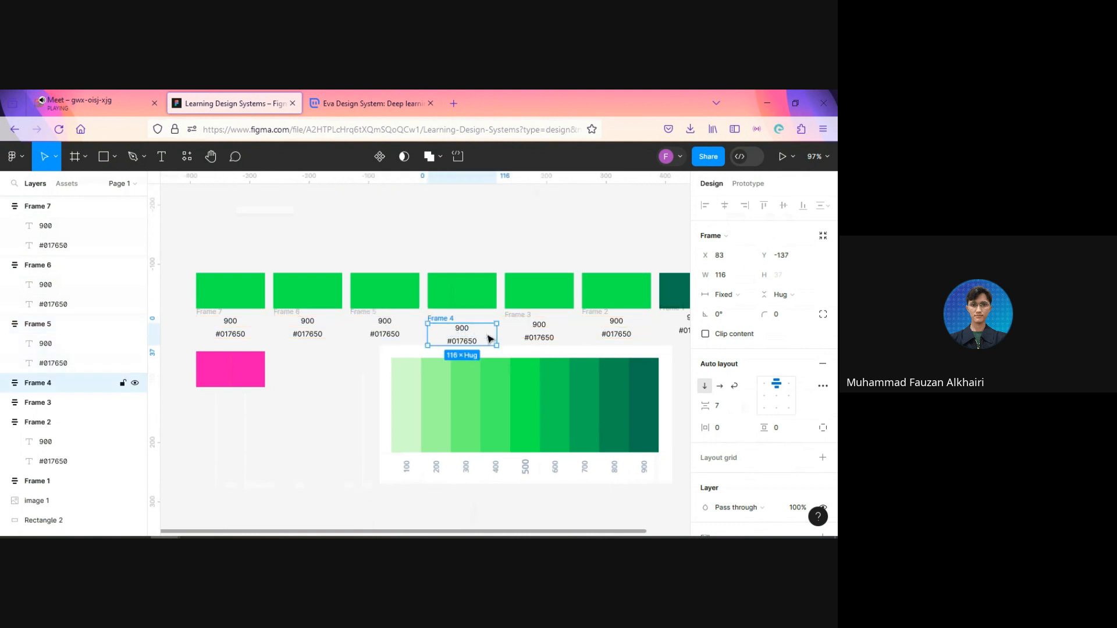
drag(483, 343, 482, 335)
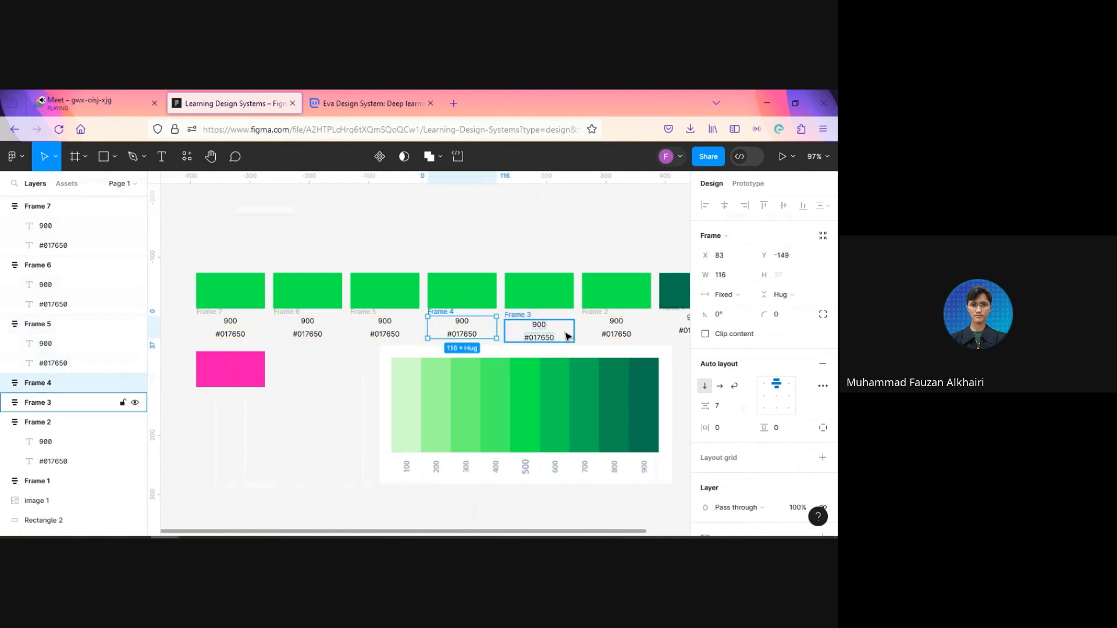
drag(566, 336, 563, 332)
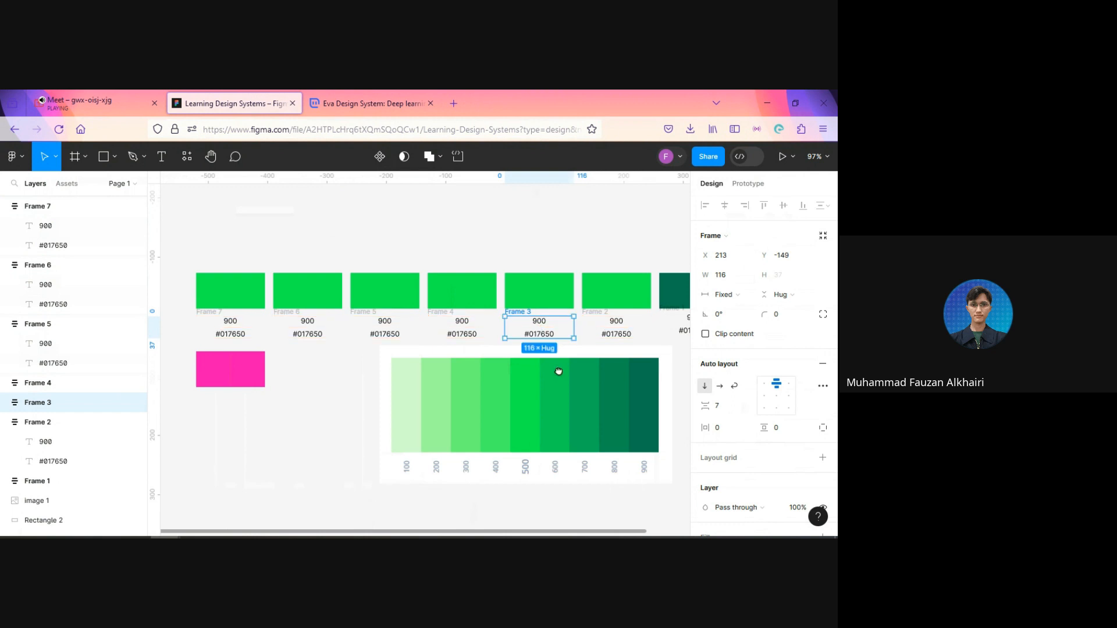
drag(558, 370, 491, 363)
click(602, 351)
click(547, 325)
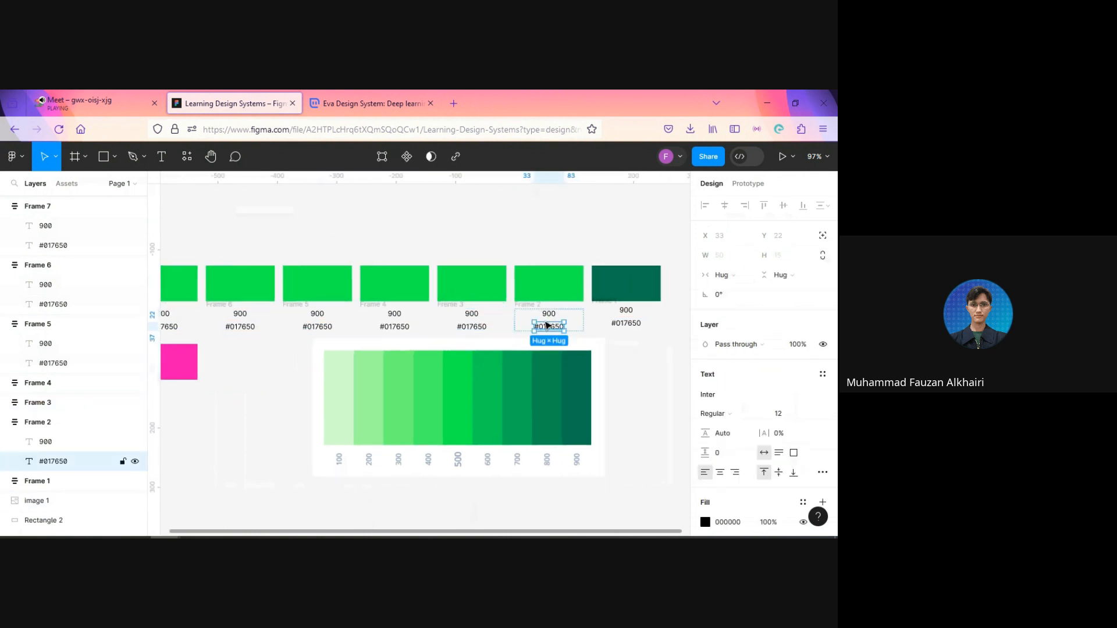
click(574, 320)
click(619, 362)
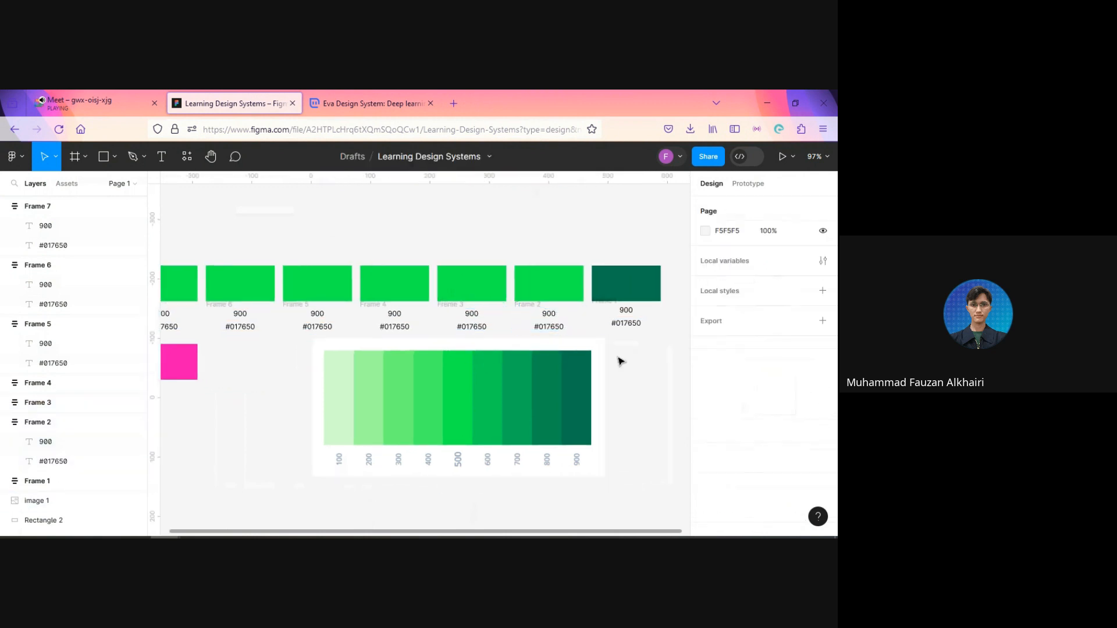
Step: Fill the sixth rectangle with the 700 shade #04B157 and the fifth with the 500 shade, both sampled from the scale image
click(552, 287)
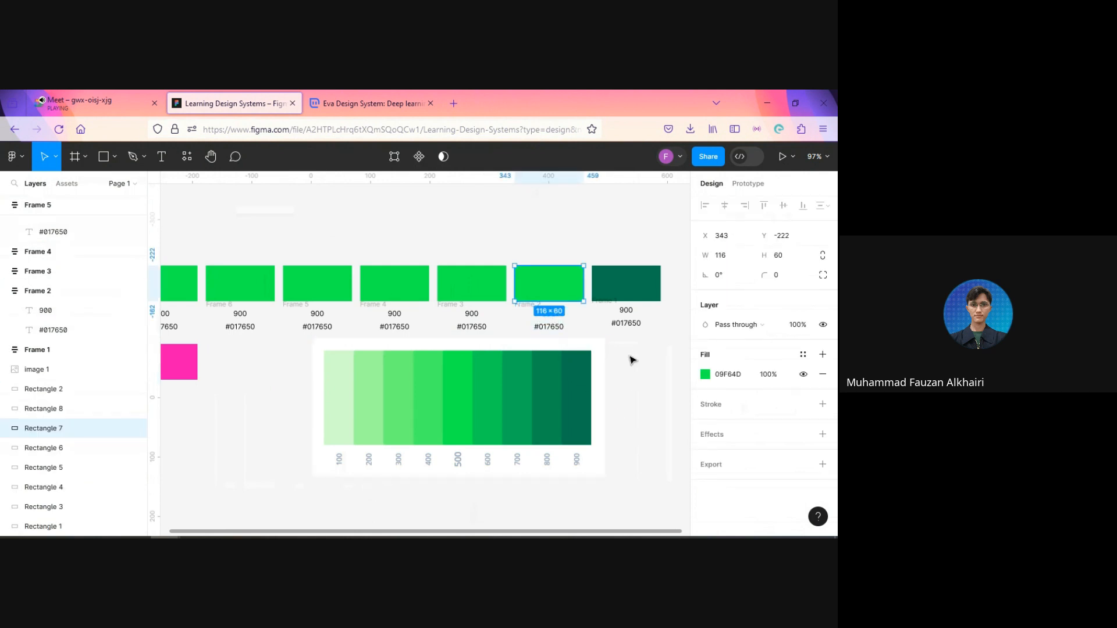
key(i)
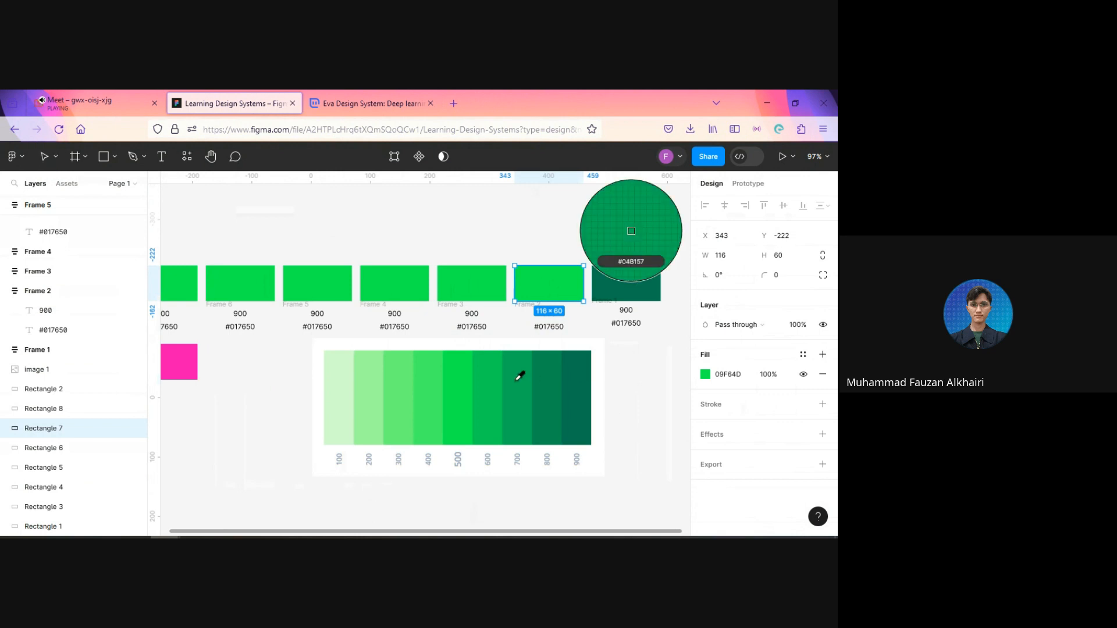
click(519, 384)
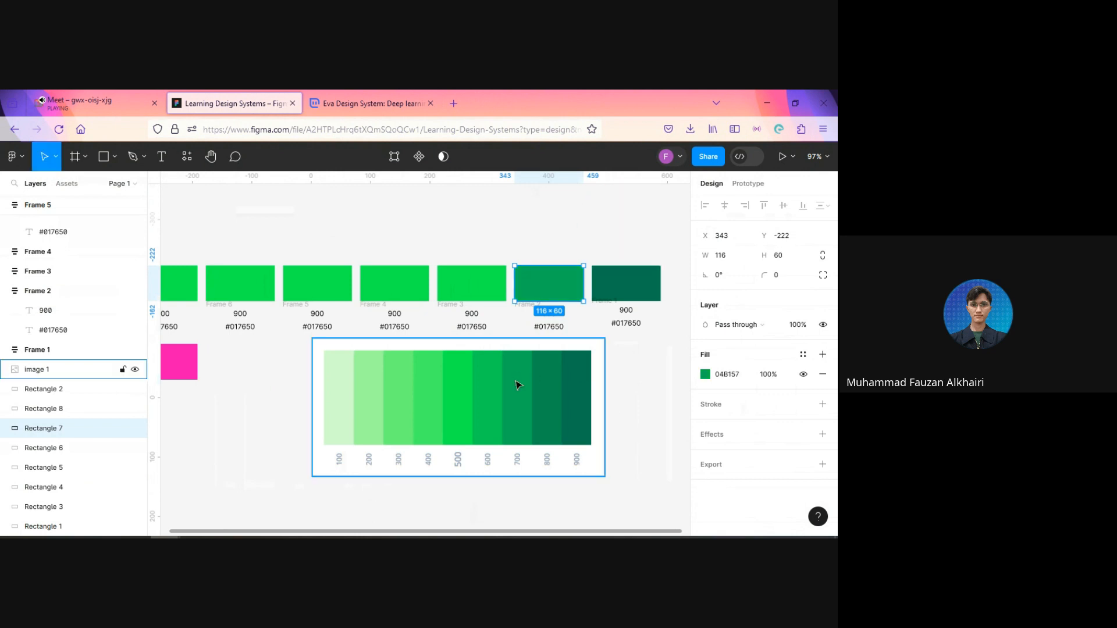
click(466, 290)
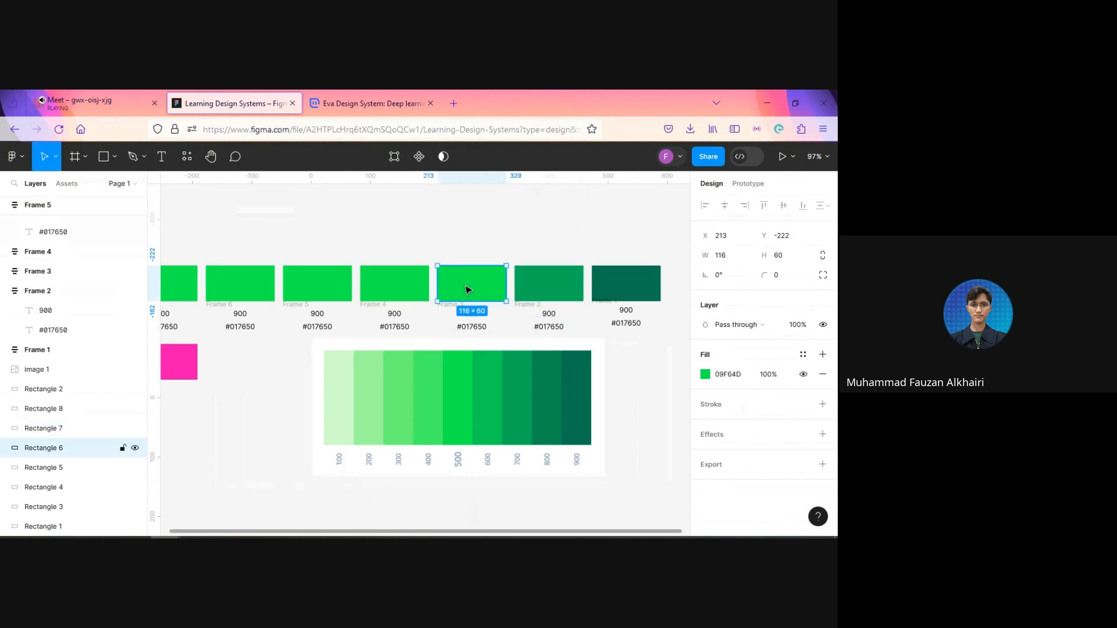
key(i)
click(457, 389)
Step: Fill the fourth rectangle with the 400 shade #45F967 and the third with the 300 shade #6AFC77, sampled from the scale image
click(394, 289)
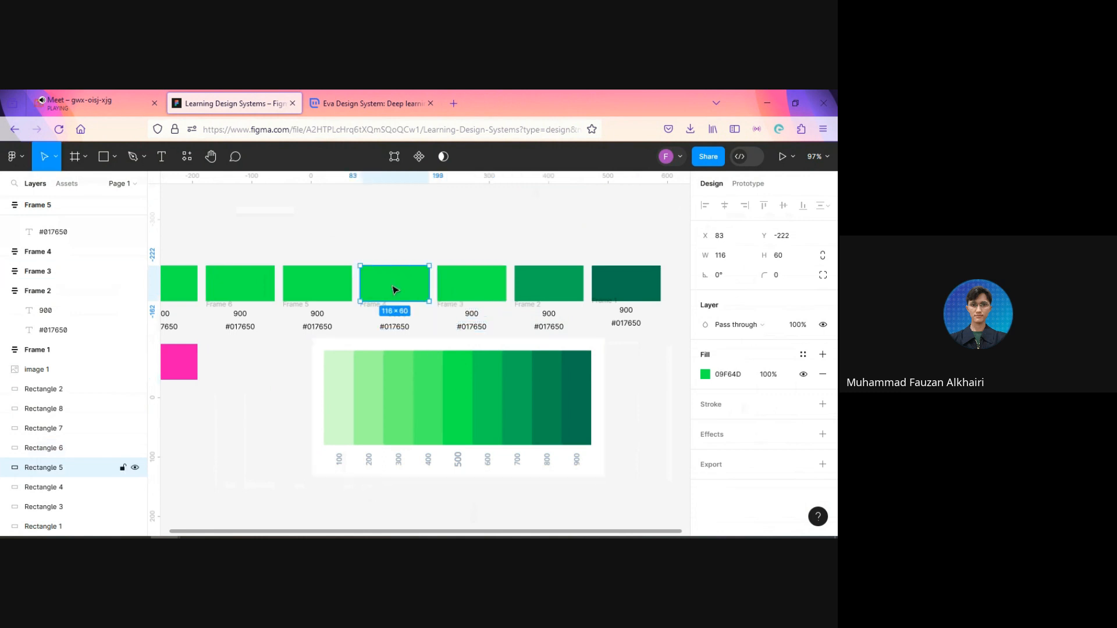
key(i)
click(436, 393)
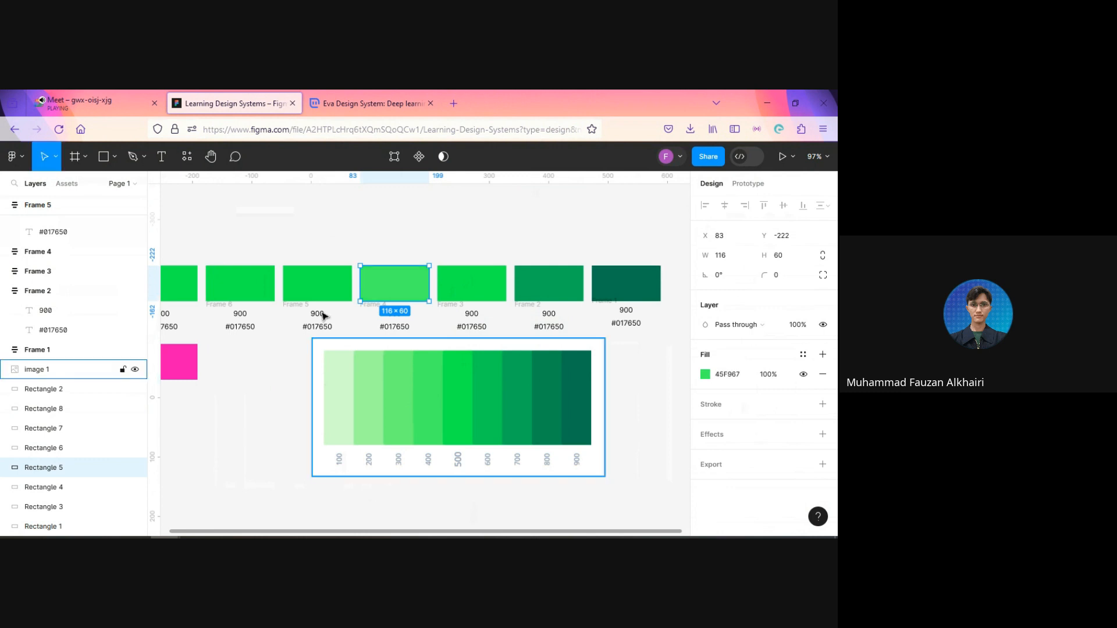
click(314, 288)
key(i)
click(403, 377)
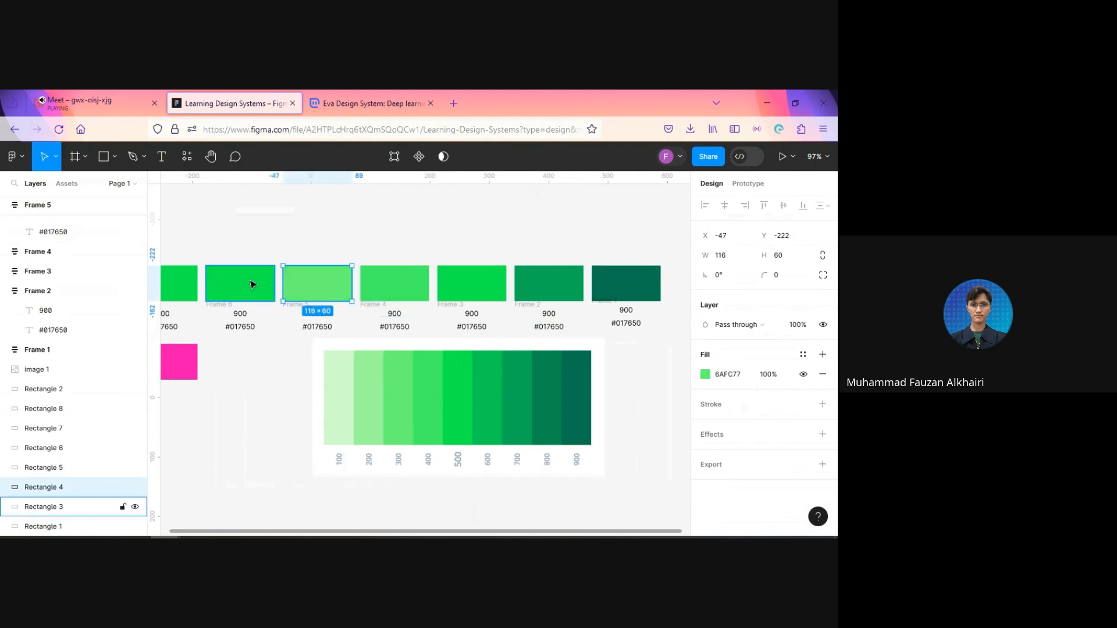
Step: Fill the second rectangle with the 200 shade and the first with the 100 shade, both sampled from the scale image
click(252, 282)
key(i)
click(374, 357)
click(169, 274)
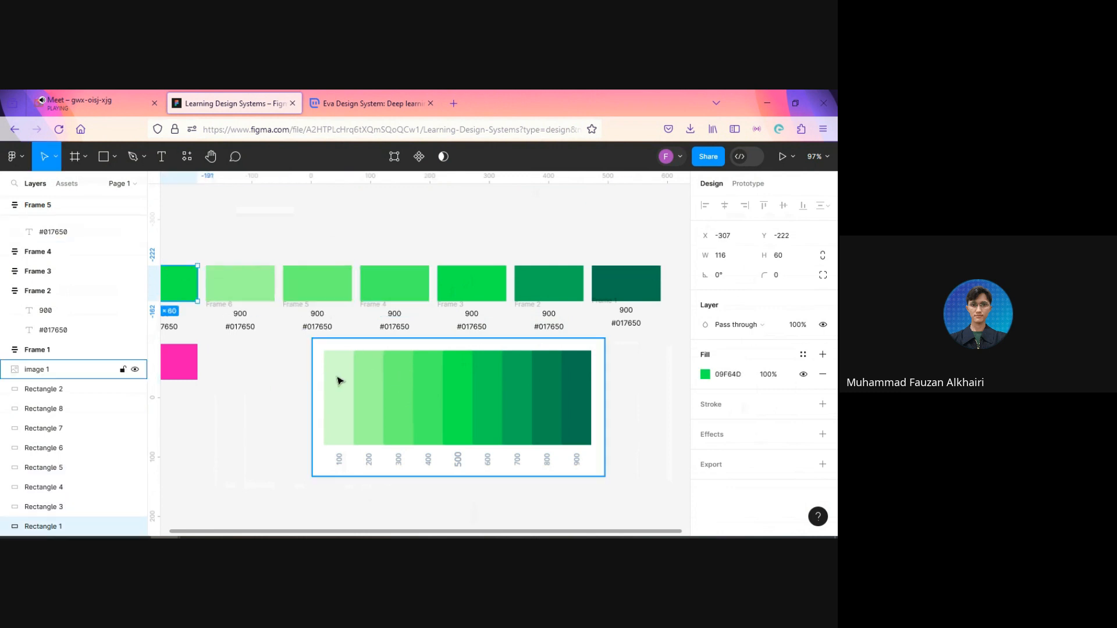
key(i)
click(341, 373)
click(232, 379)
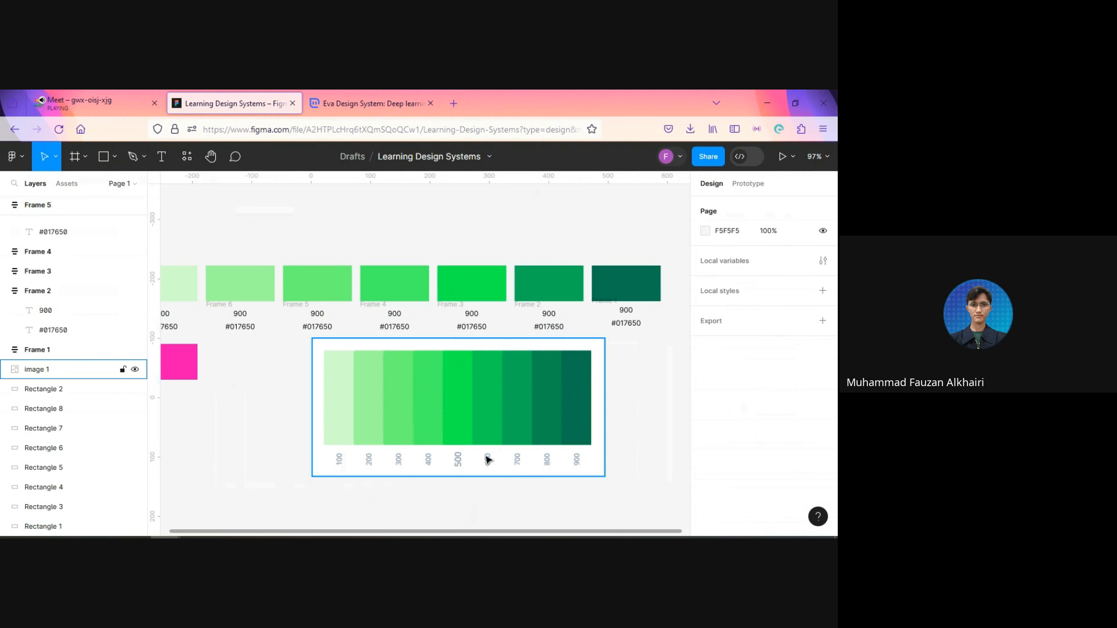
Step: Change the shade numbers under the first three rectangles to 100, 200 and 300
click(269, 390)
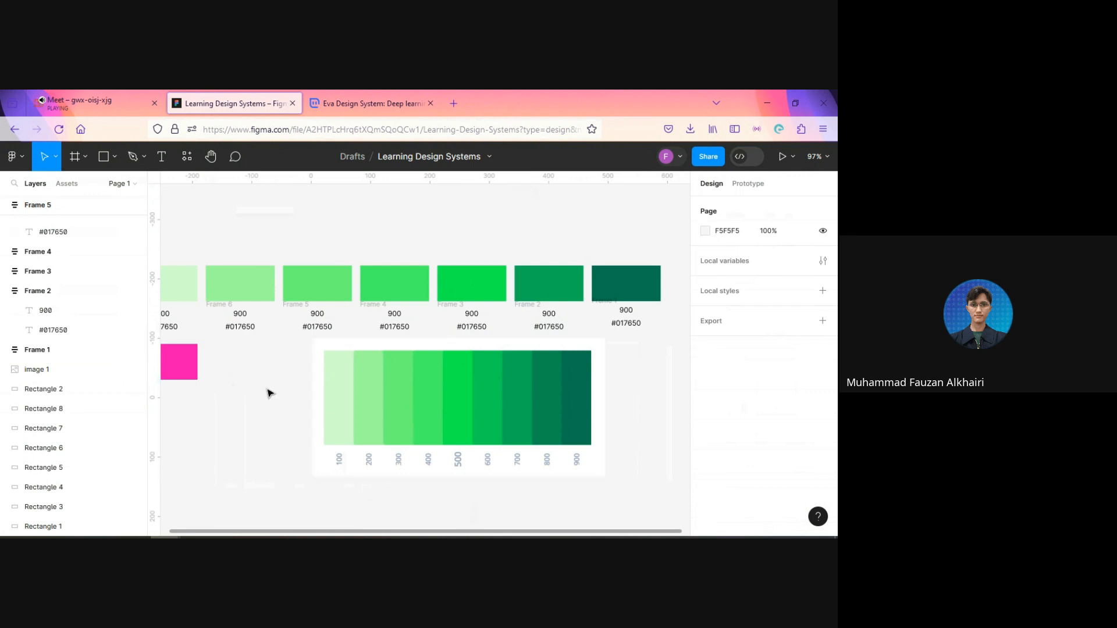
drag(262, 389, 287, 402)
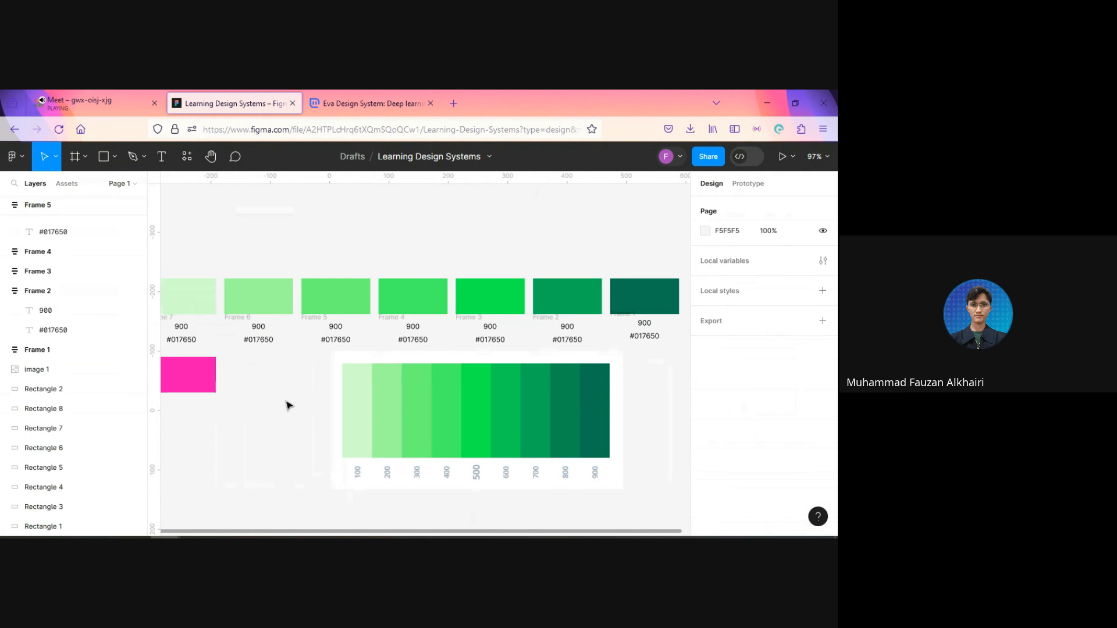
drag(297, 391, 349, 390)
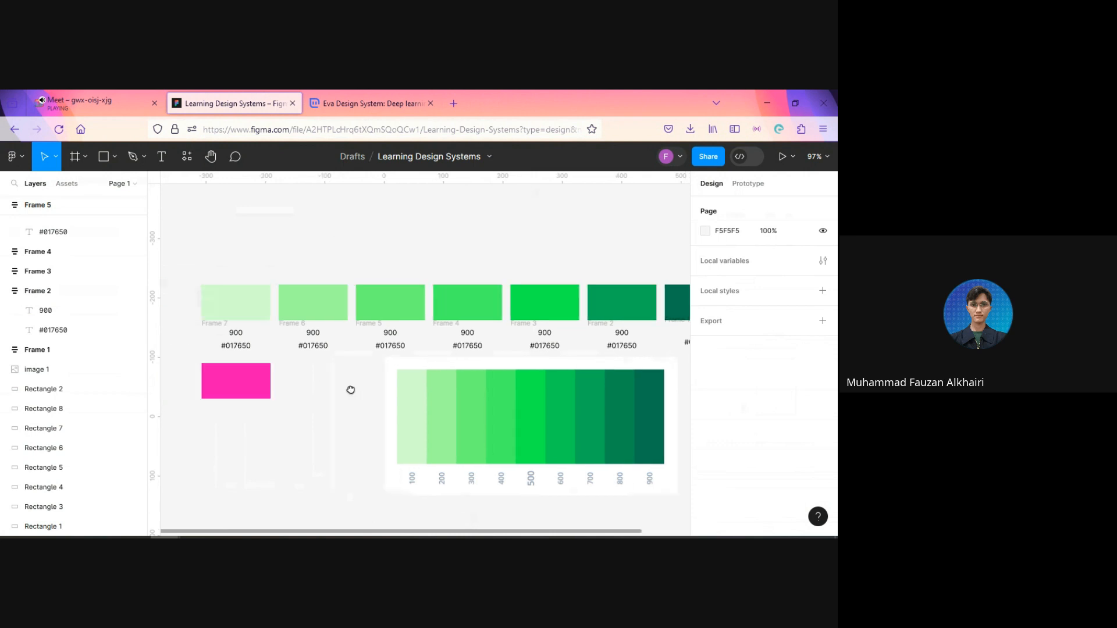
click(237, 336)
double_click(236, 332)
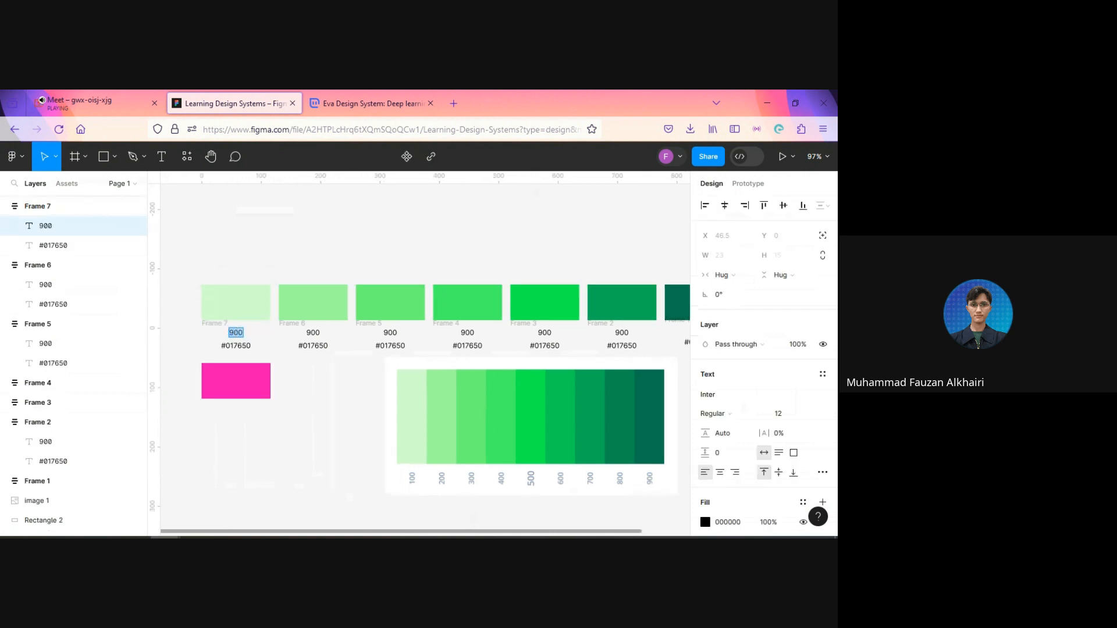
text(100)
double_click(313, 332)
text(200)
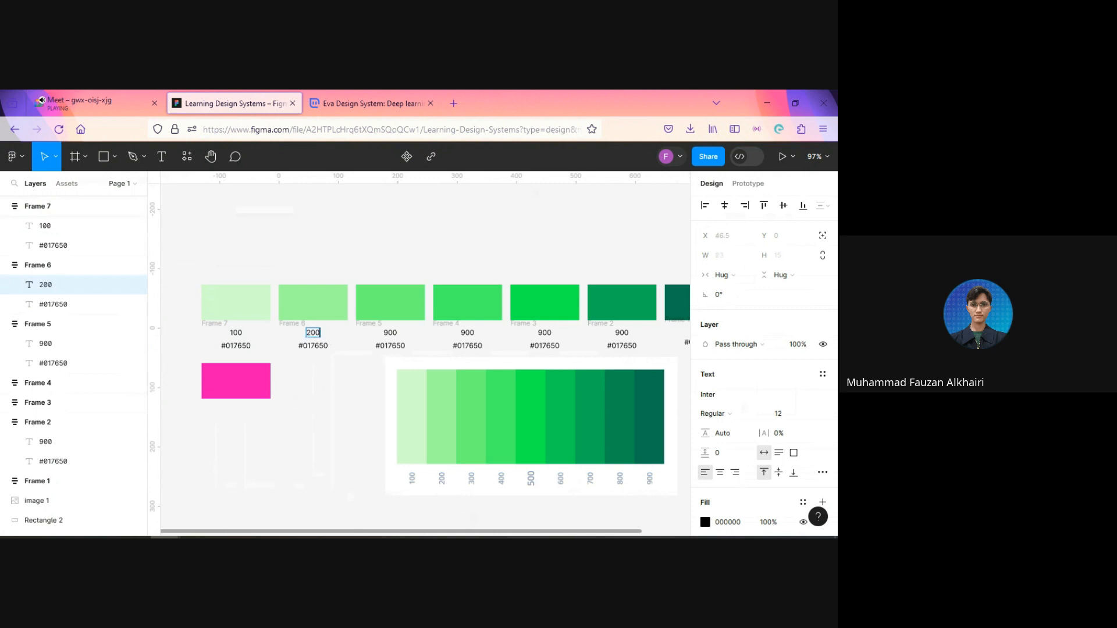
double_click(390, 332)
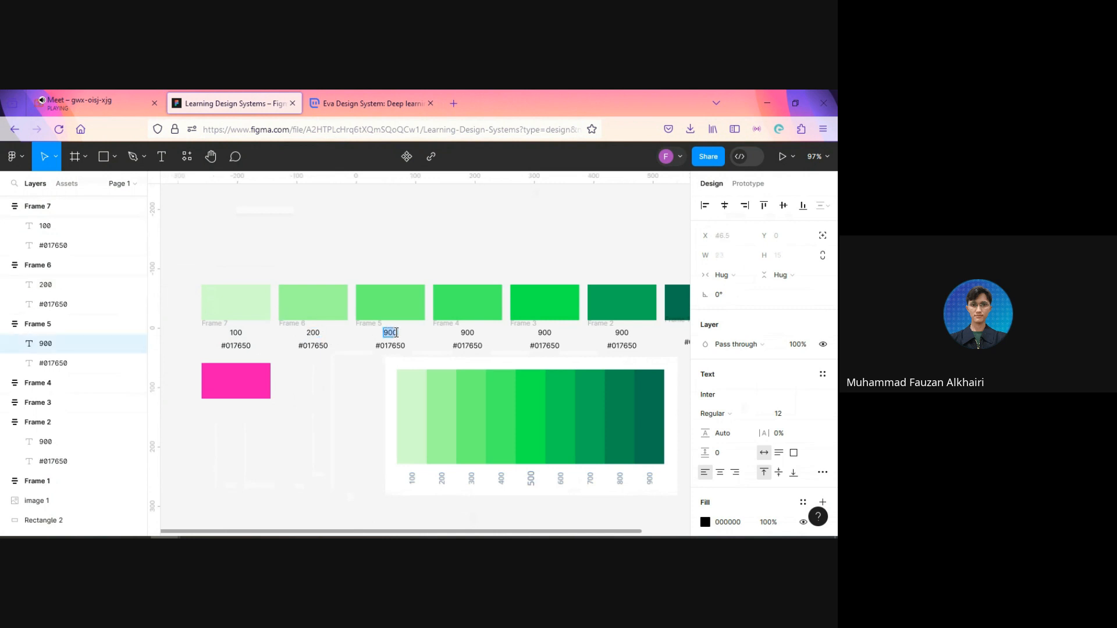
text(300)
Step: Change the shade numbers under the fourth, fifth and sixth rectangles to 400, 500 and 700
double_click(467, 332)
text(400)
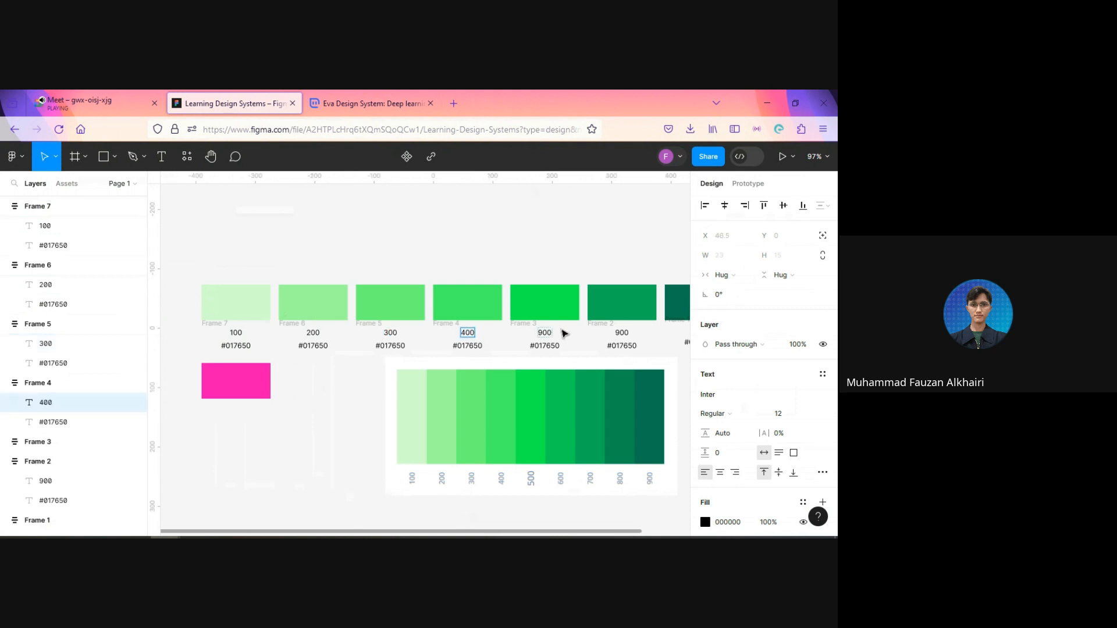
double_click(545, 332)
text(500)
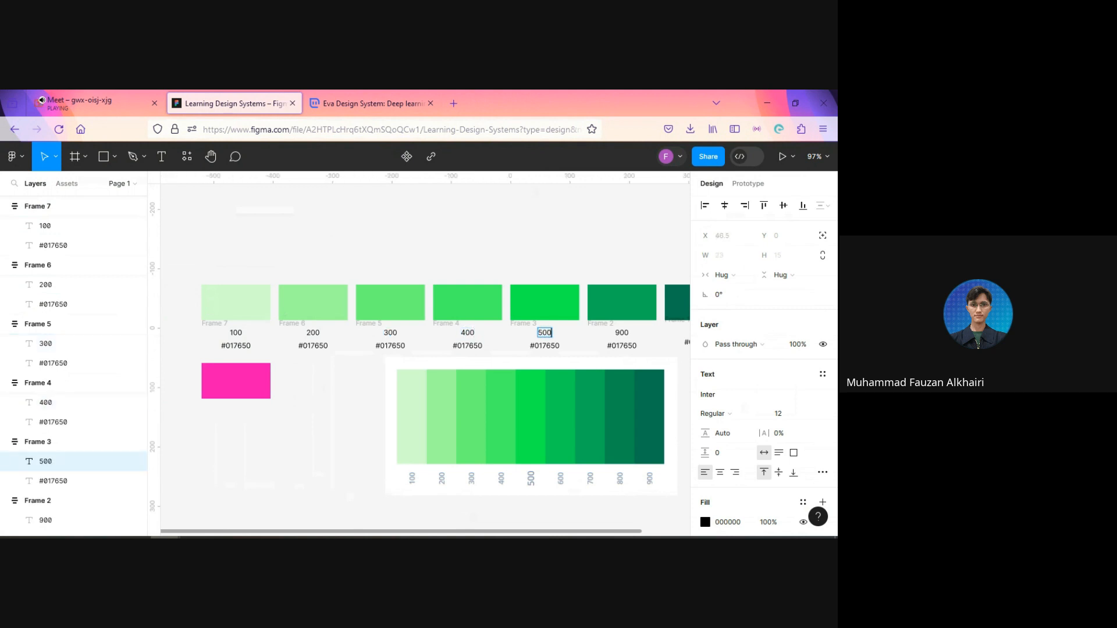
double_click(622, 332)
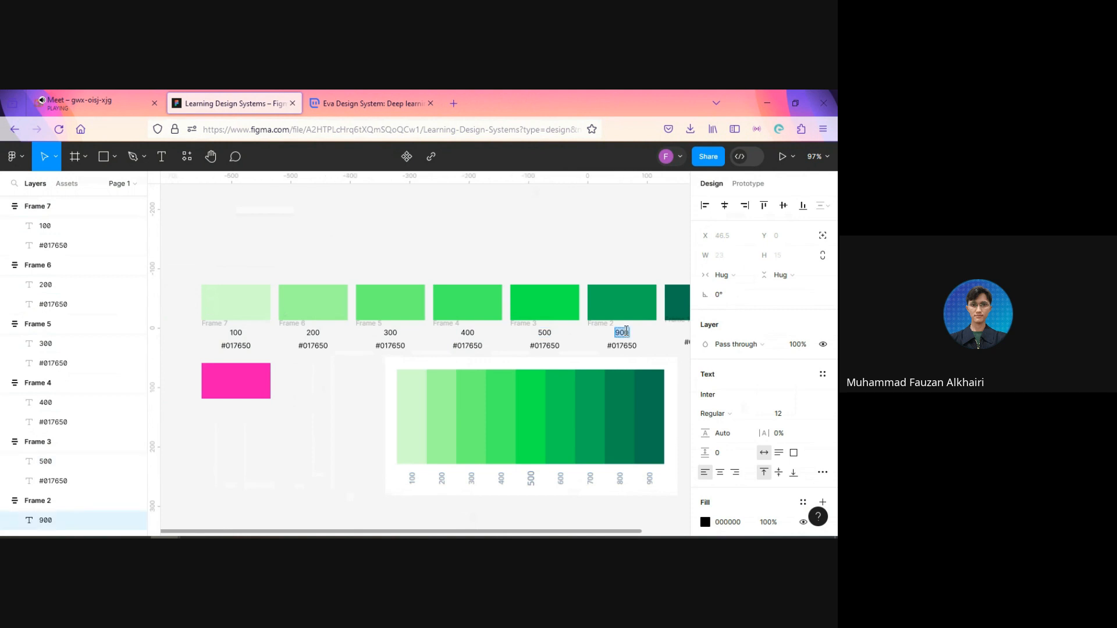
text(700)
Step: Copy the sixth rectangle's fill code into the hex label under 700 so it reads #04B157
click(637, 305)
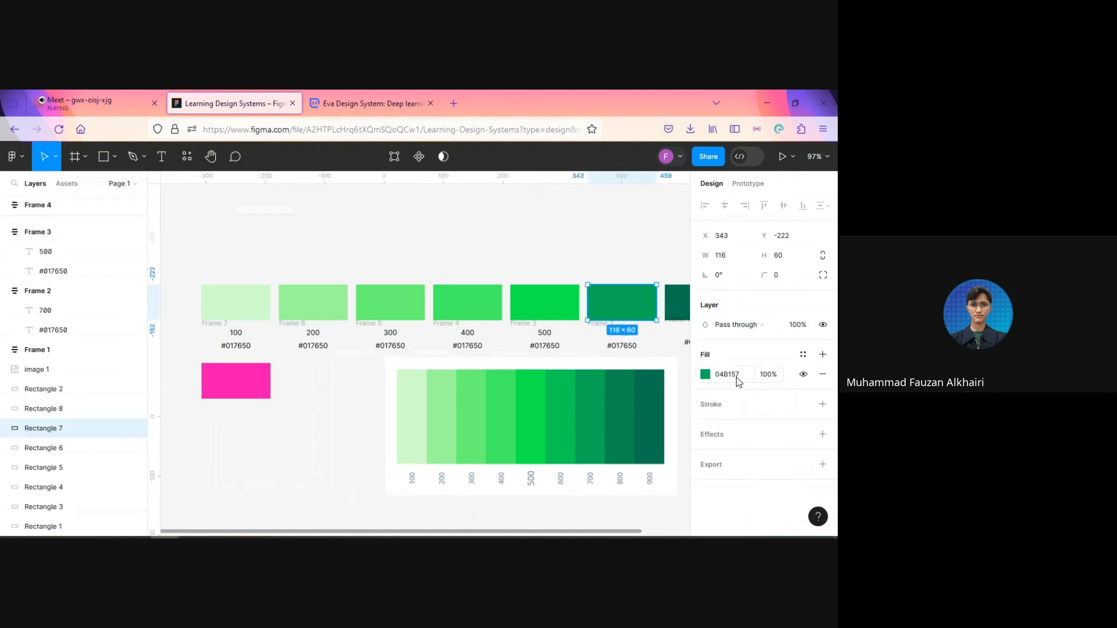
click(736, 377)
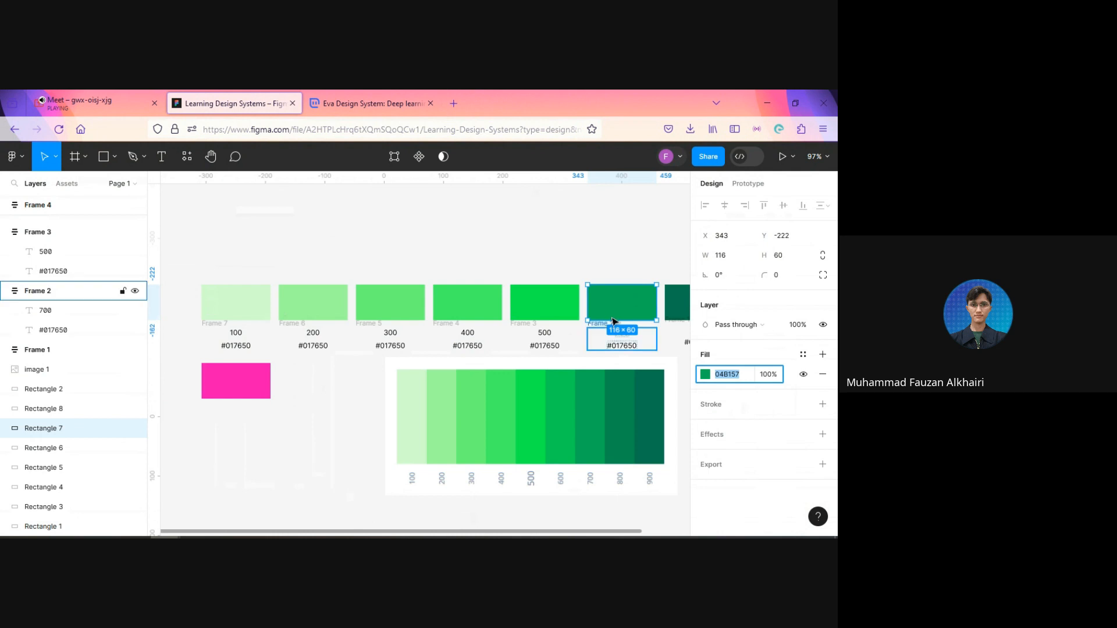
click(621, 348)
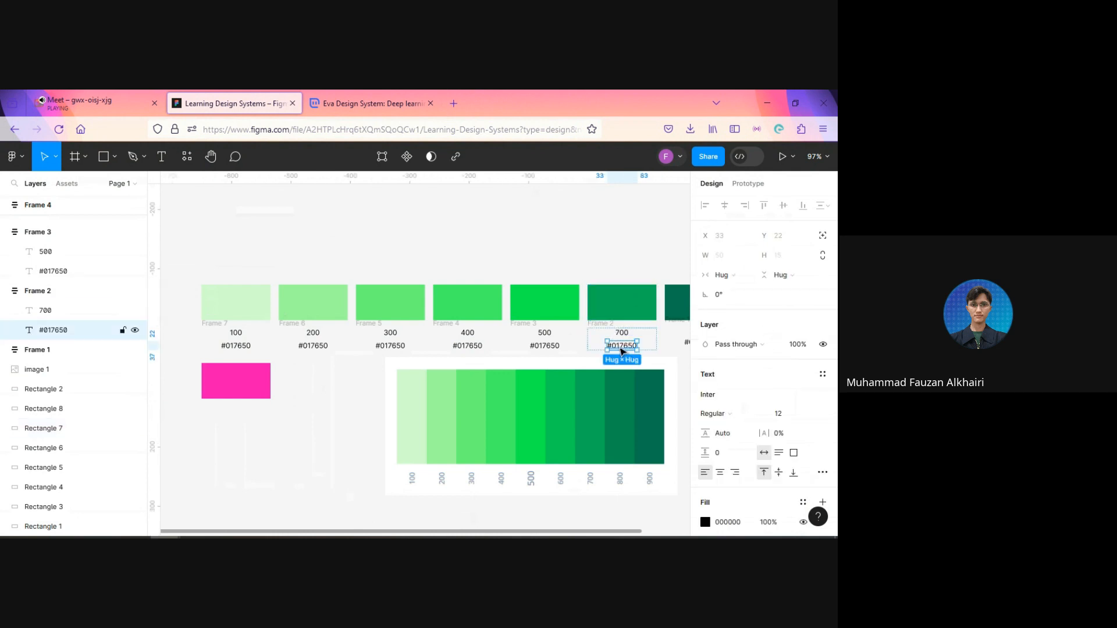
double_click(620, 347)
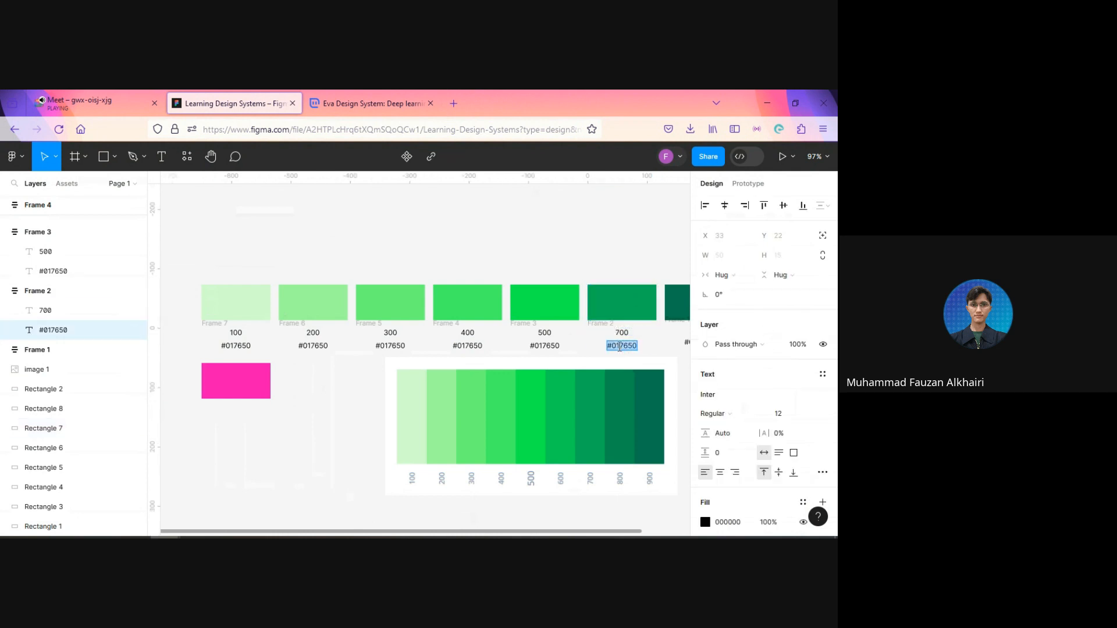
text(04B157#)
key(BackSpace)
text(#)
Step: Copy the fifth rectangle's fill code into the hex label under 500 so it reads #0AF64D
click(554, 316)
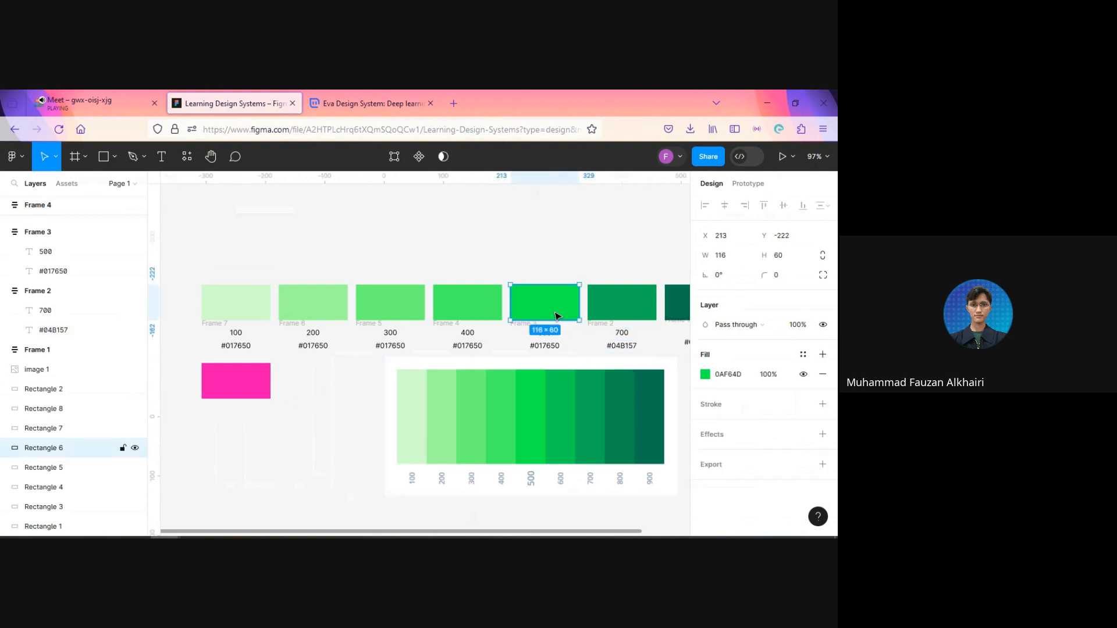
click(739, 375)
key(ctrl+c)
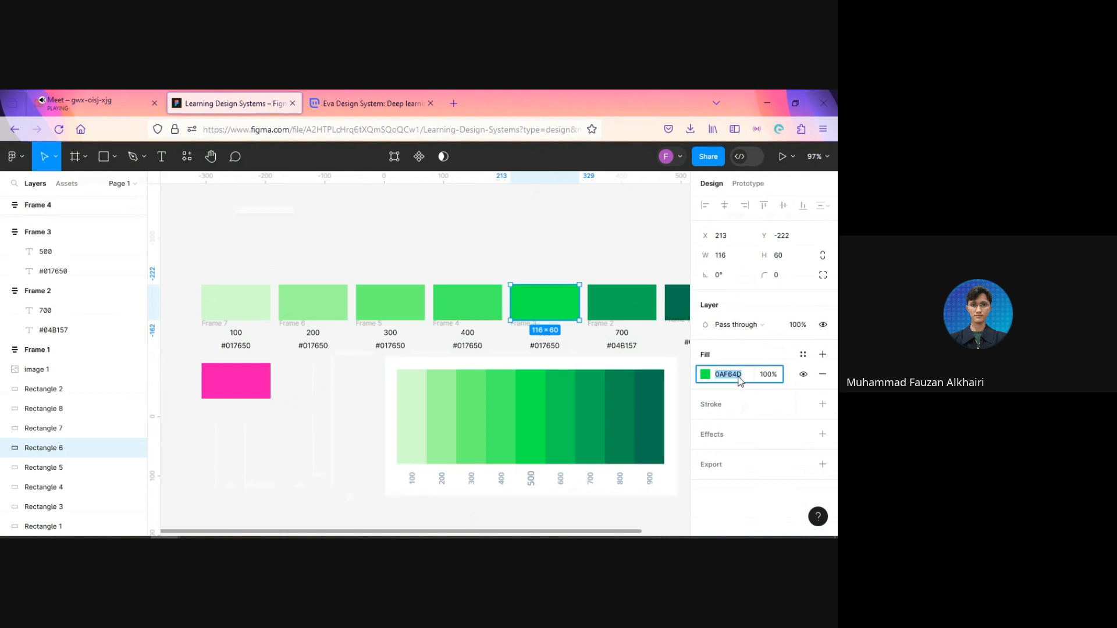
double_click(553, 347)
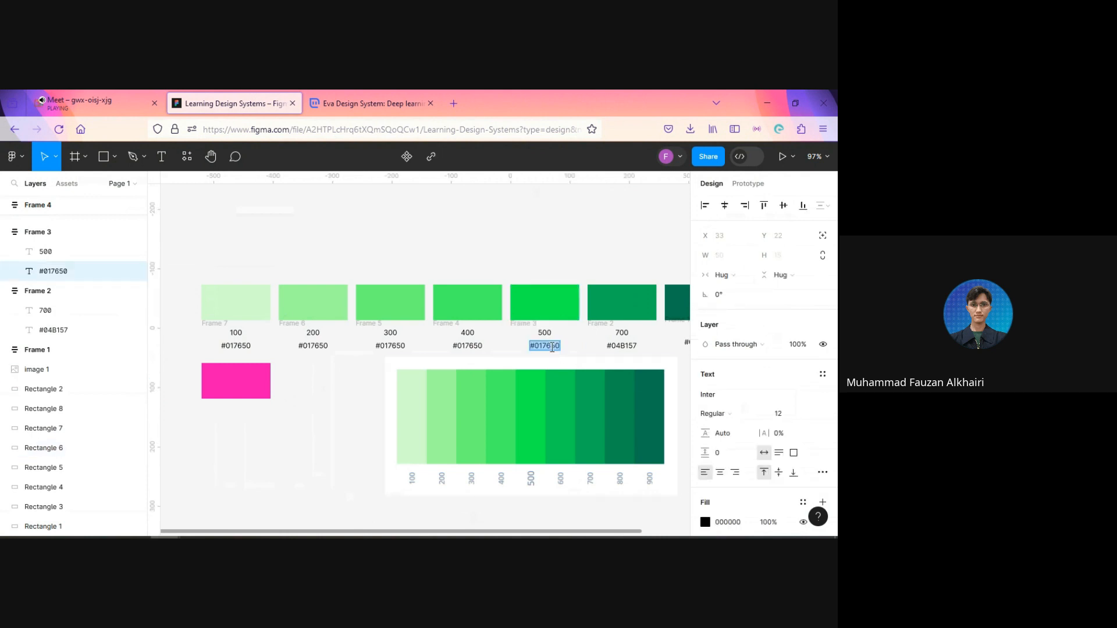
text(#)
key(ctrl+v)
key(Escape)
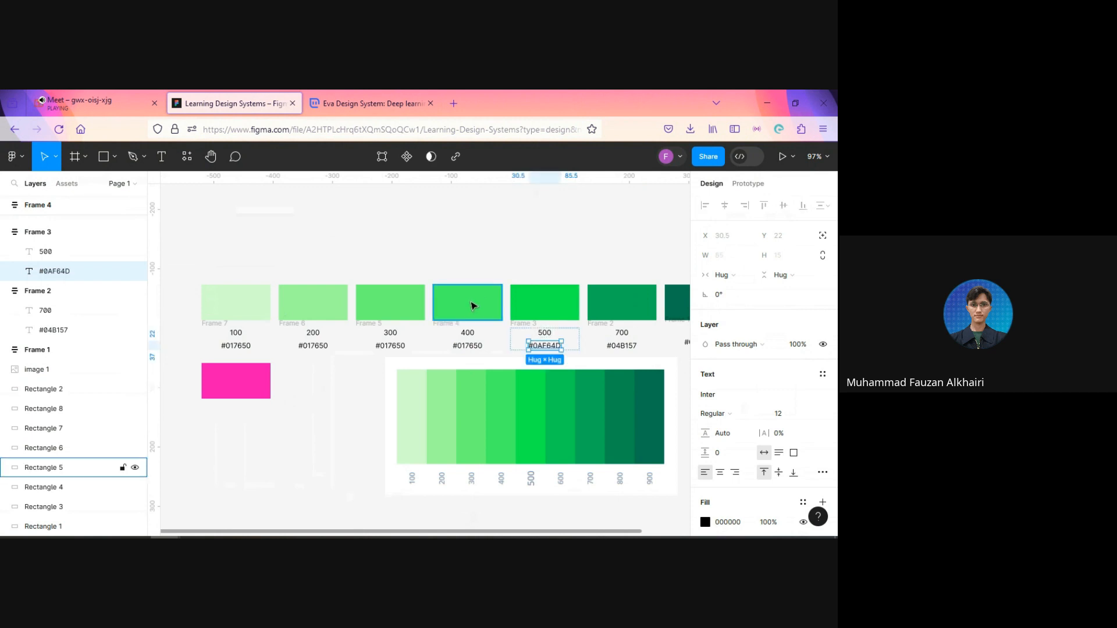
Step: Copy the fourth rectangle's fill code into the hex label under 400 so it reads #45F967
click(473, 306)
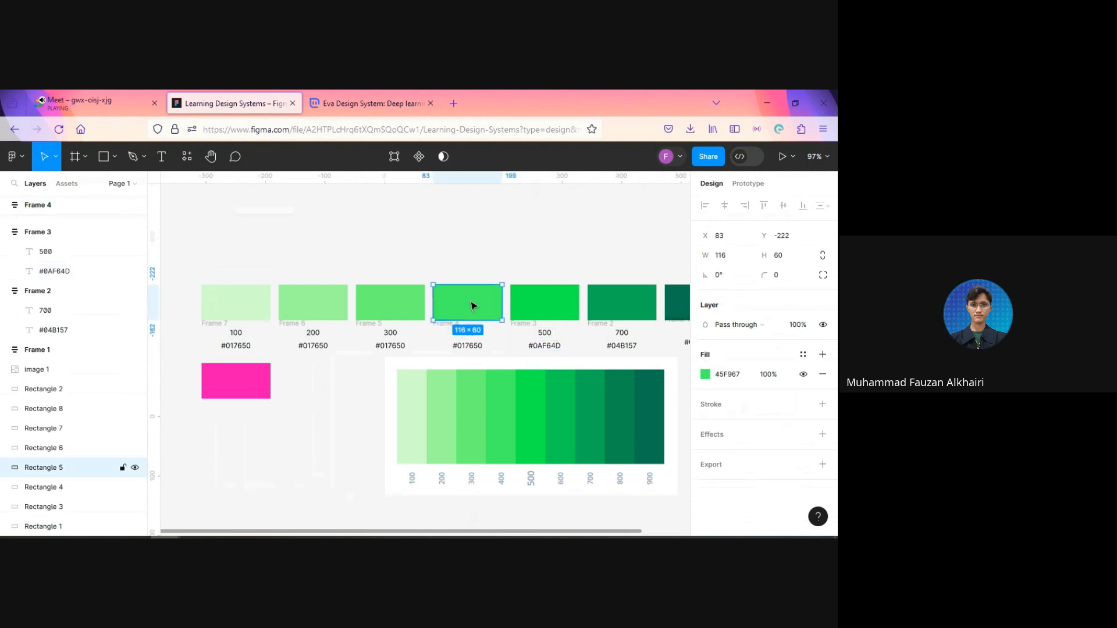
click(722, 378)
key(ctrl+c)
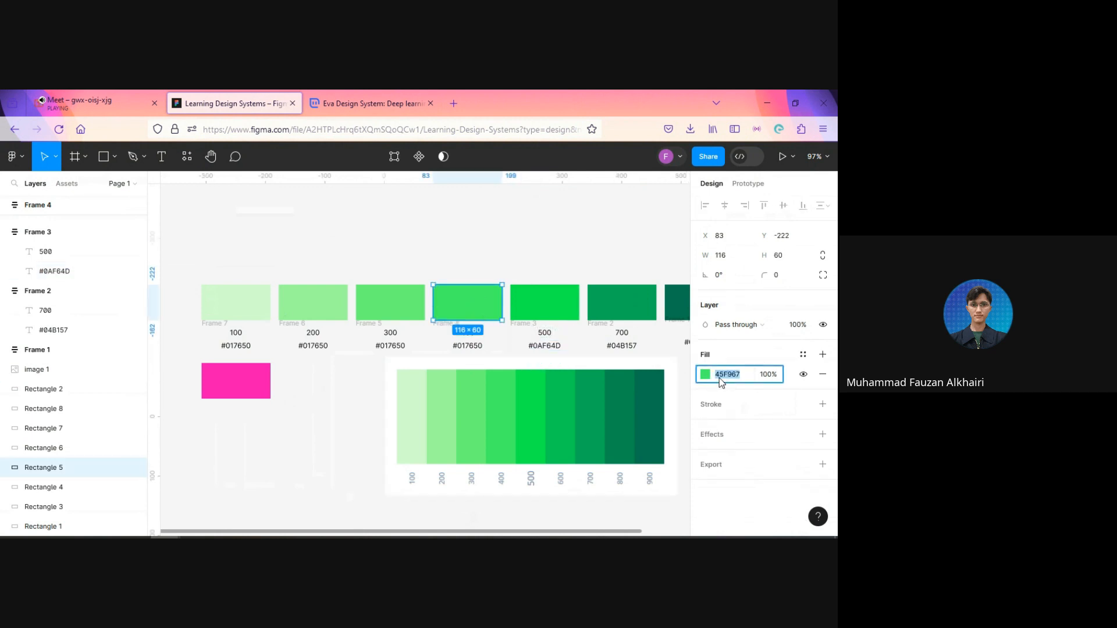
double_click(470, 347)
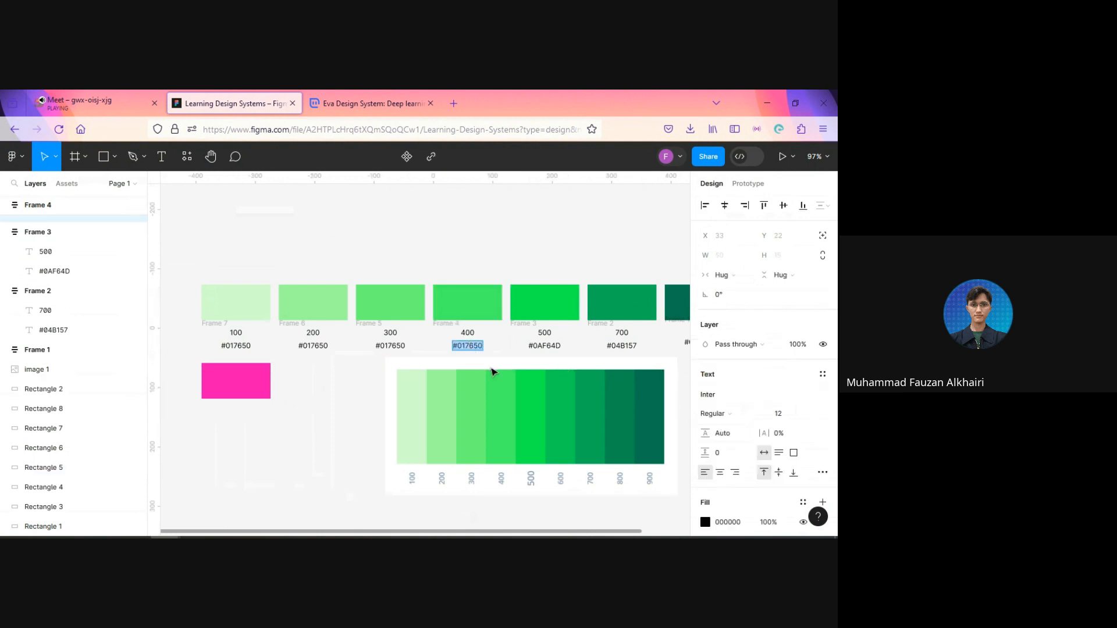
key(ctrl+v)
key(Home)
text(#)
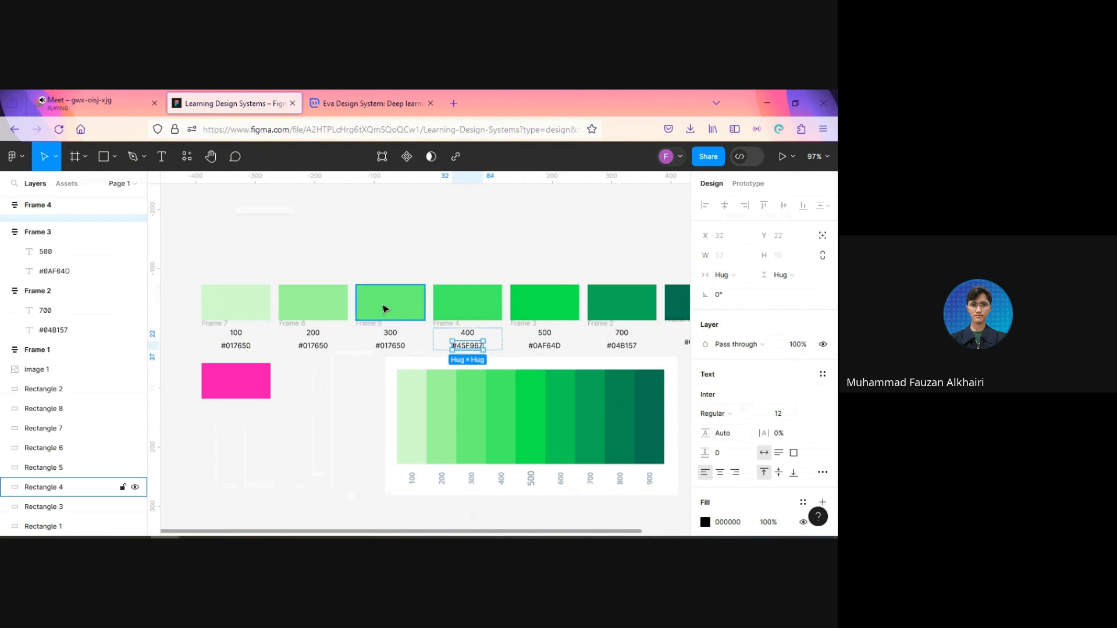
Step: Copy the third rectangle's fill code into the hex label under 300 so it reads #6AFC77
click(385, 308)
click(743, 375)
key(ctrl+c)
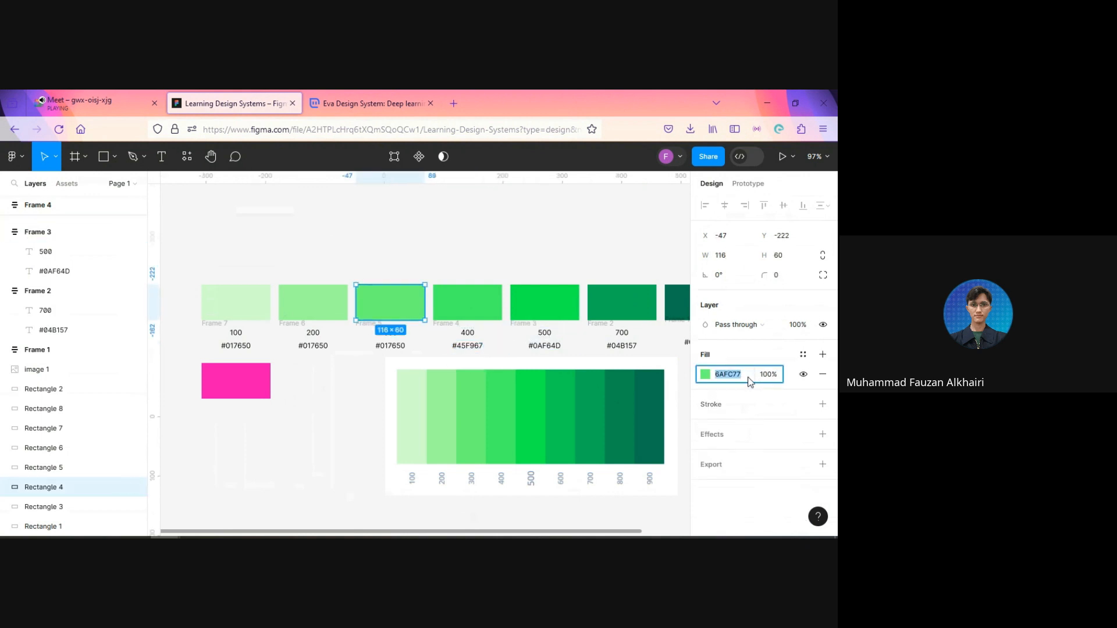
double_click(384, 347)
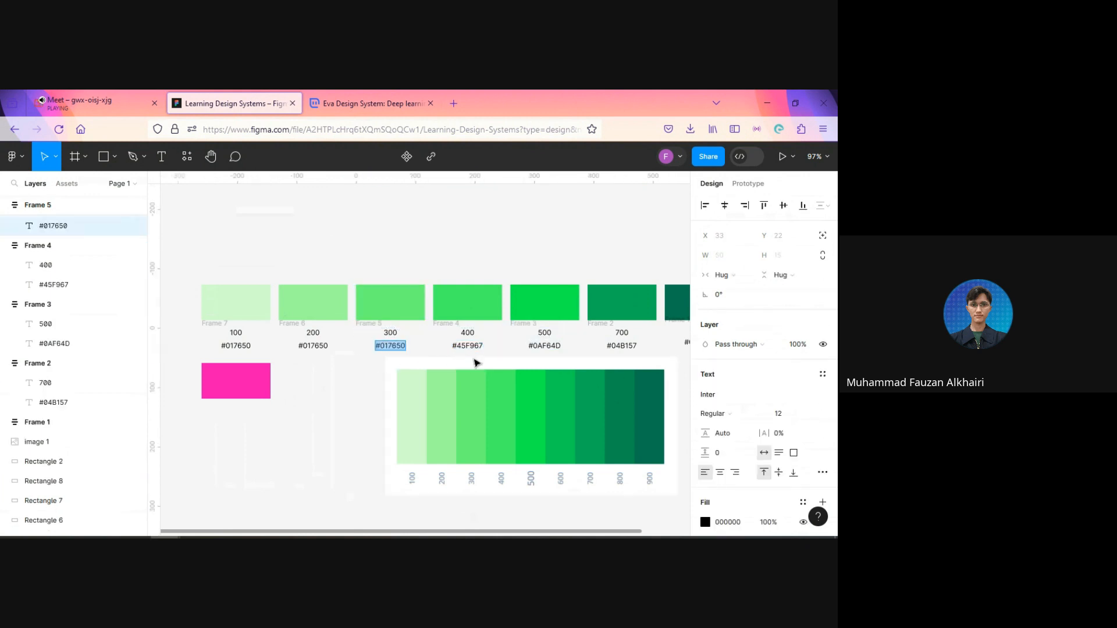
key(ctrl+v)
text(#)
key(Escape)
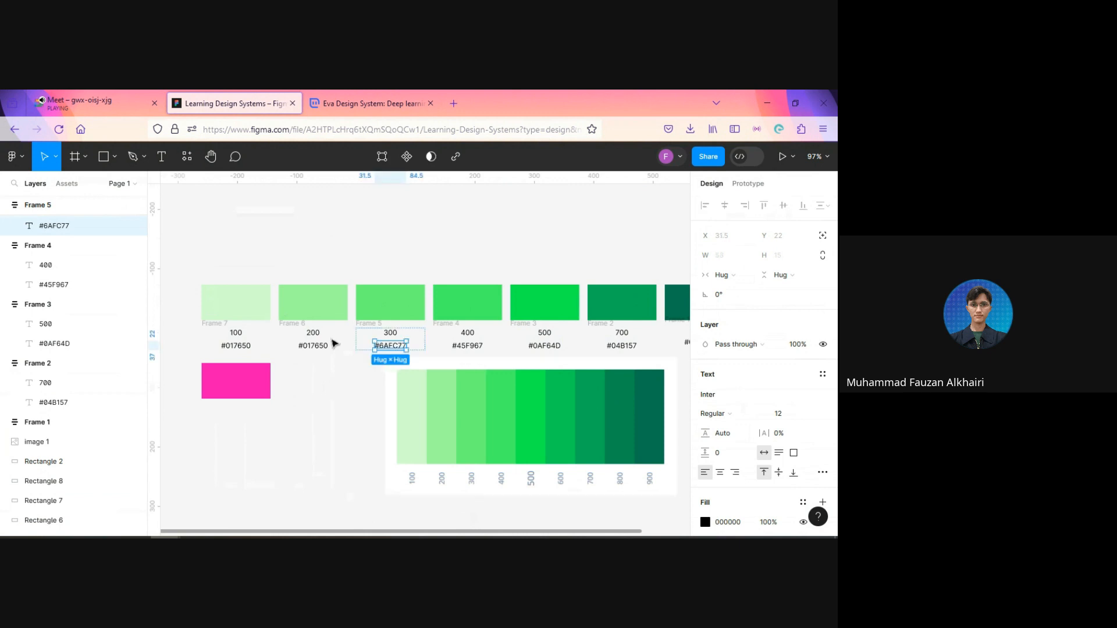
Step: Copy the second rectangle's fill code into the hex label under 200 so it reads #9CFE9C
click(324, 316)
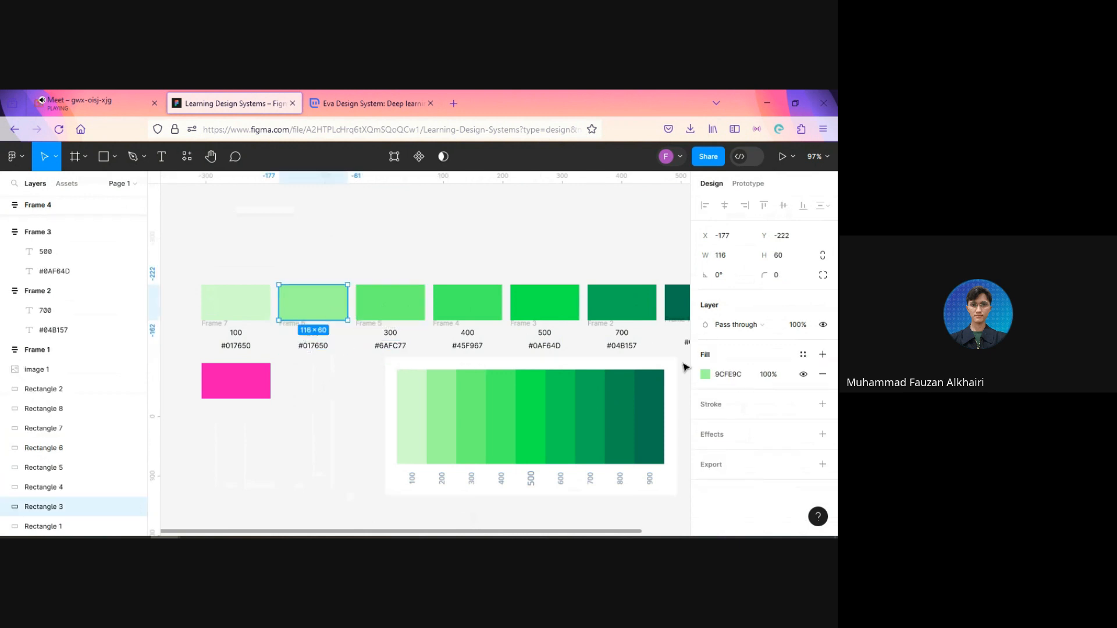
click(735, 375)
key(ctrl+c)
double_click(311, 347)
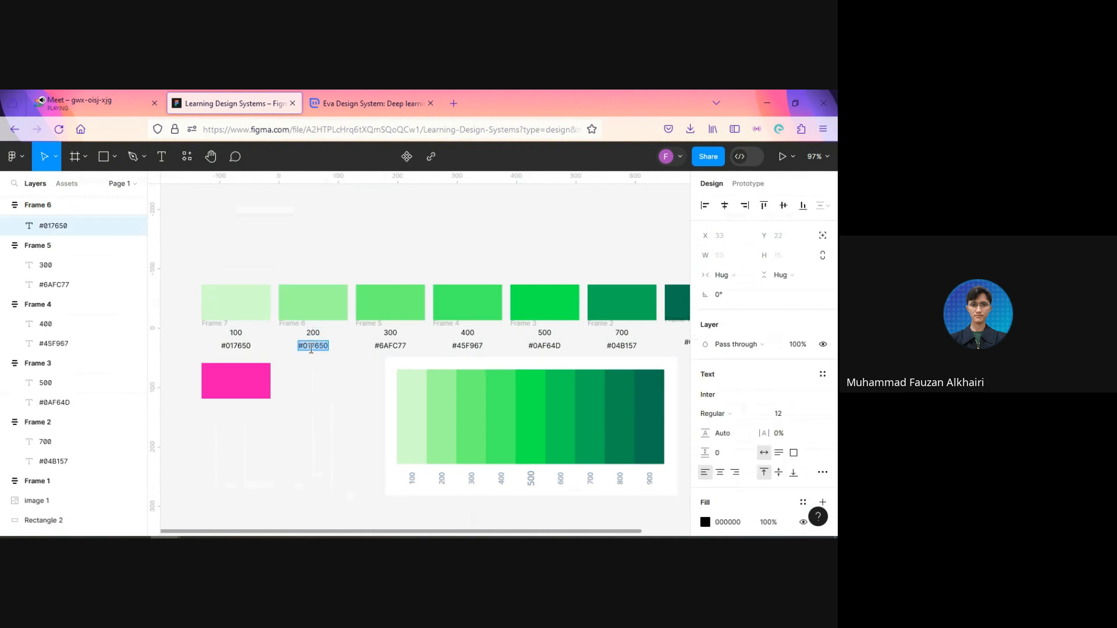
key(ctrl+v)
click(299, 345)
text(#)
key(Escape)
click(323, 402)
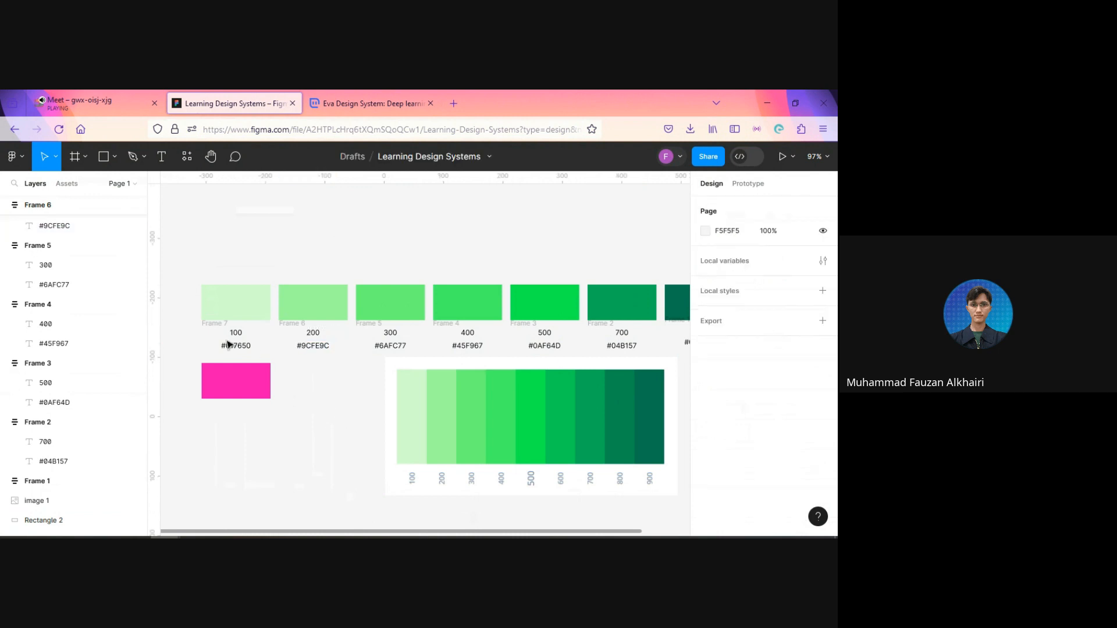
Step: Copy the first rectangle's fill code into the hex label under 100 so it reads #D2FECD
click(234, 308)
click(743, 375)
key(ctrl+c)
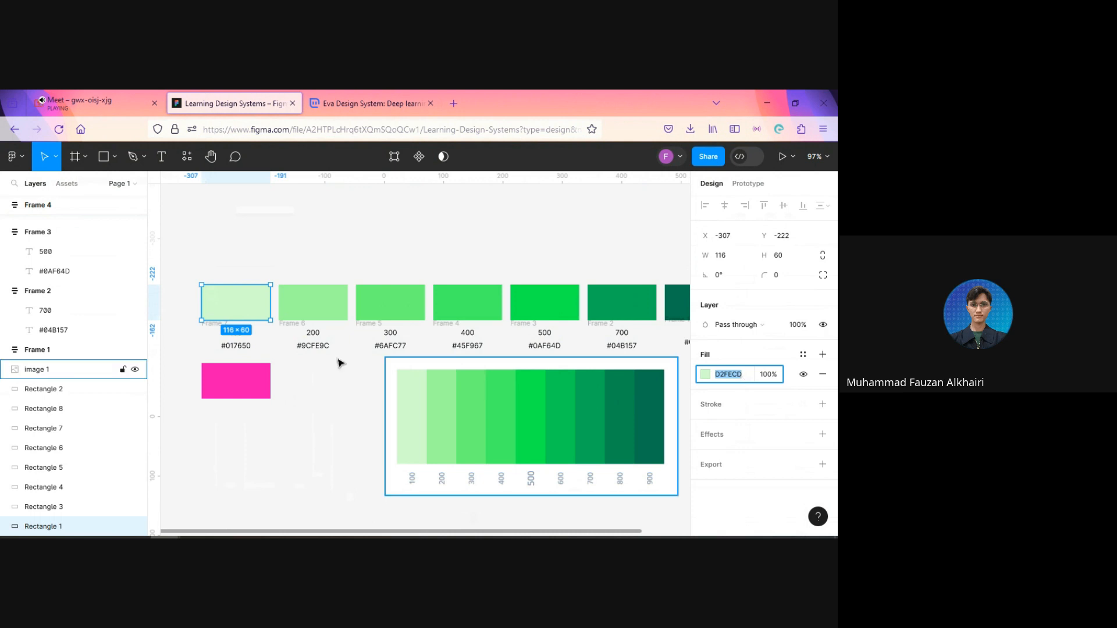
click(242, 349)
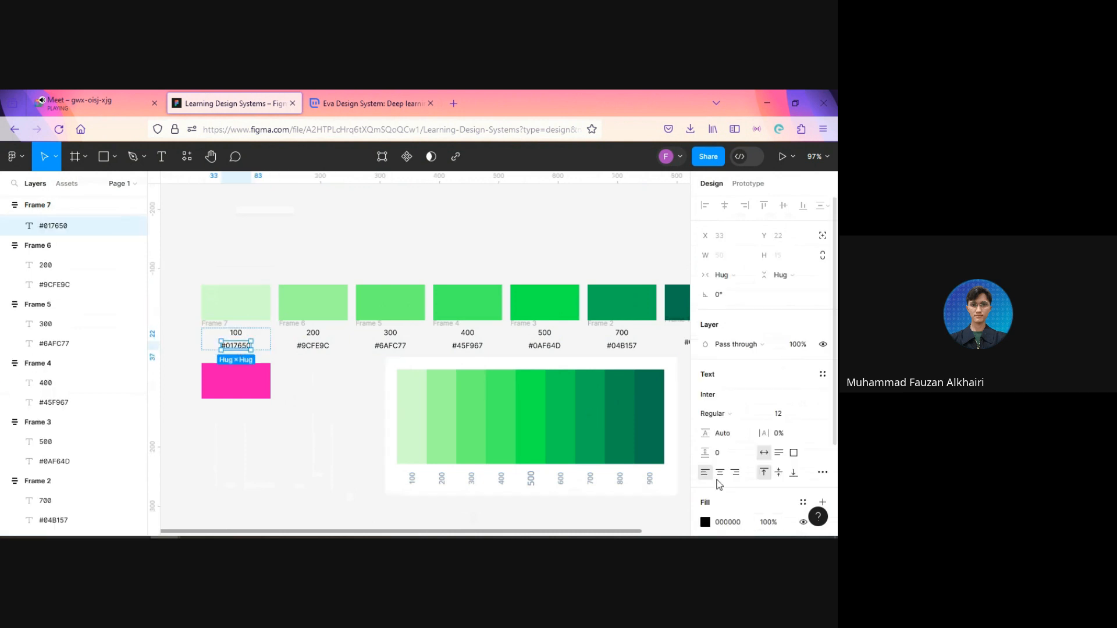
double_click(241, 346)
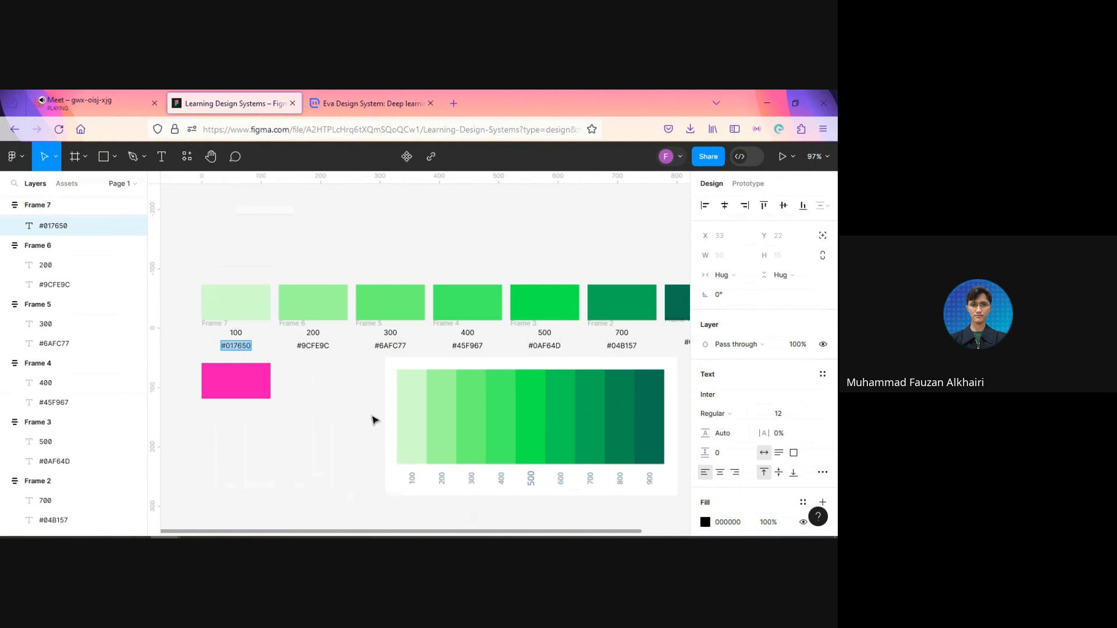
key(ctrl+v)
text(#)
click(357, 416)
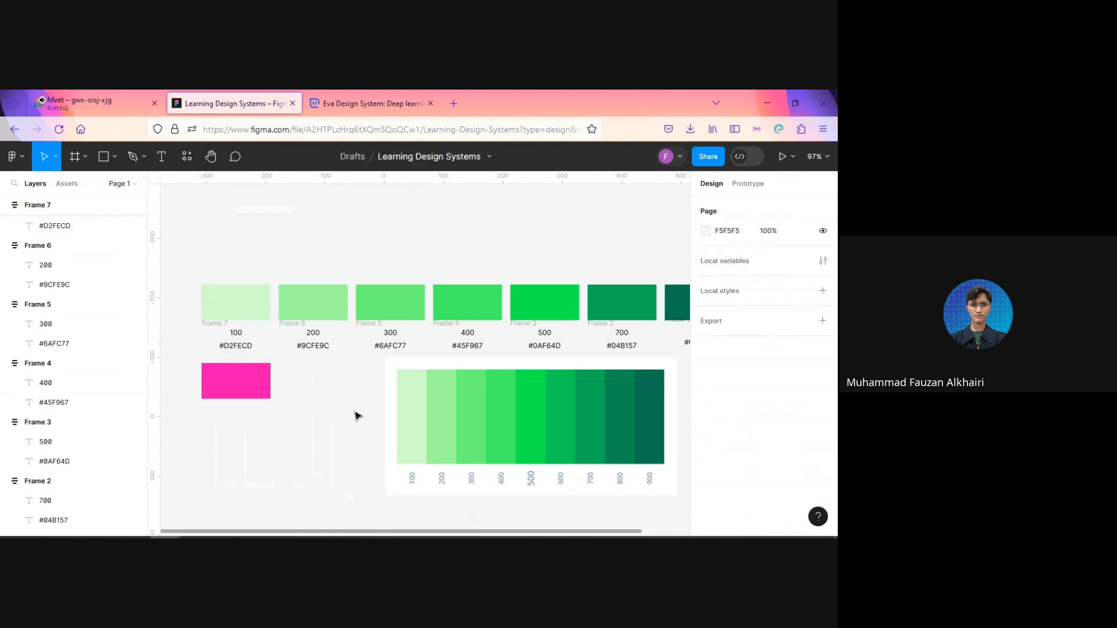
Step: Move the pink rectangle and the scale image down together, to about Y 36, well below the label row
scroll(296, 396, down, 5)
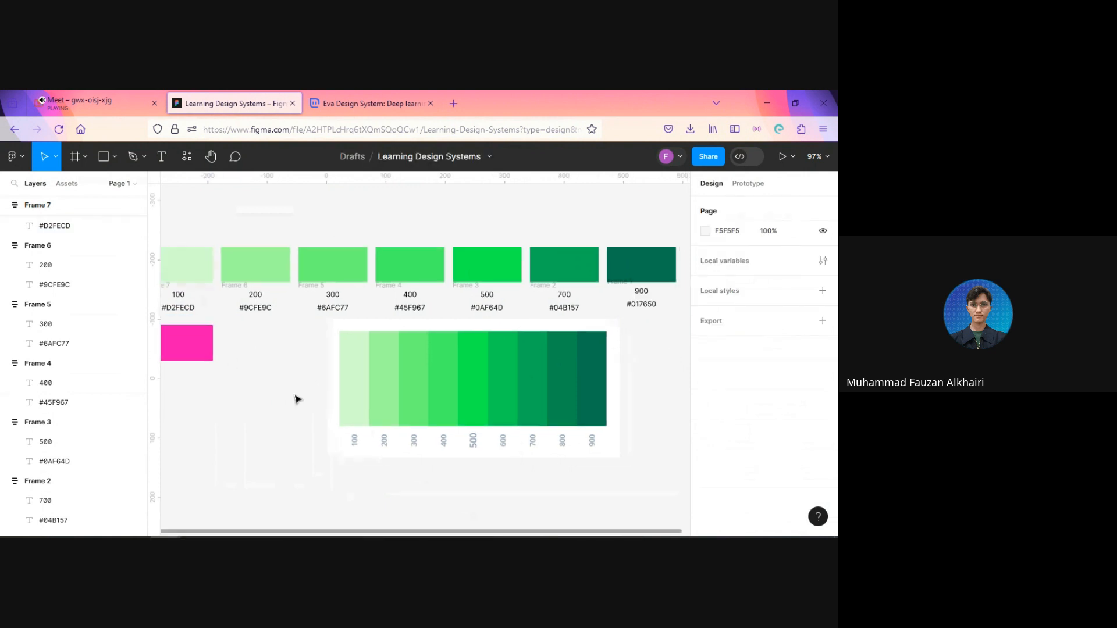
click(211, 368)
shift+click(407, 382)
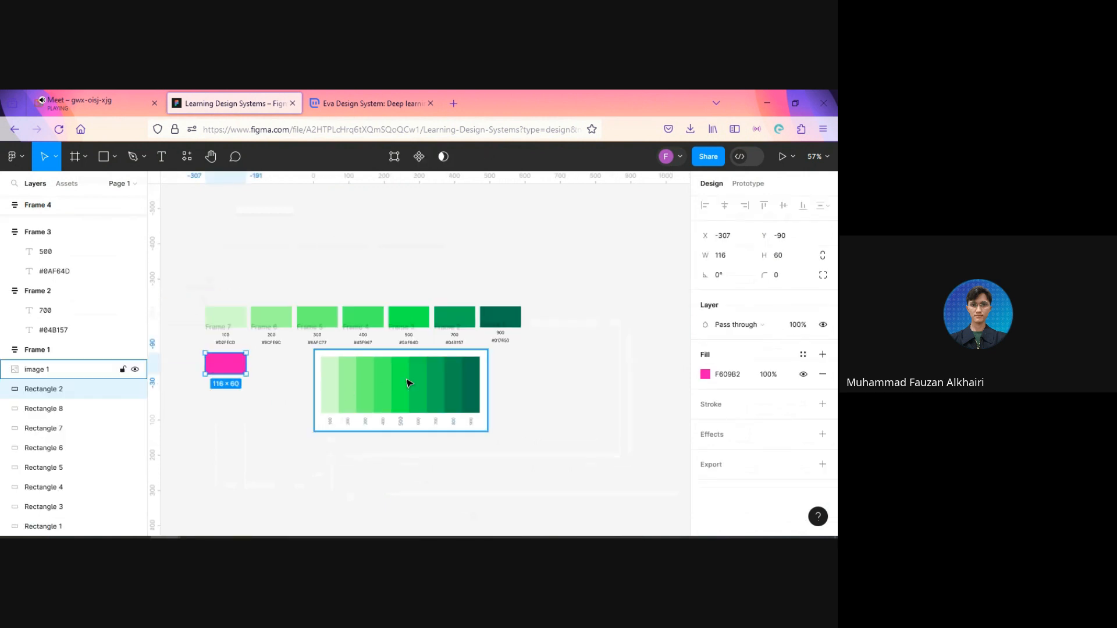
drag(411, 389, 412, 430)
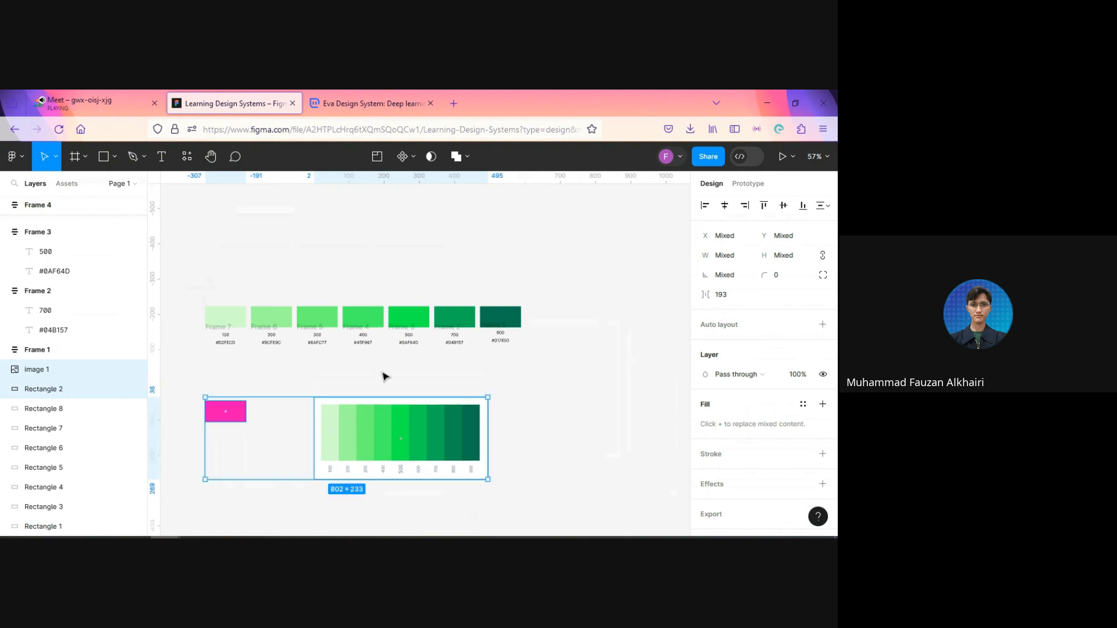
click(227, 379)
scroll(226, 377, up, 5)
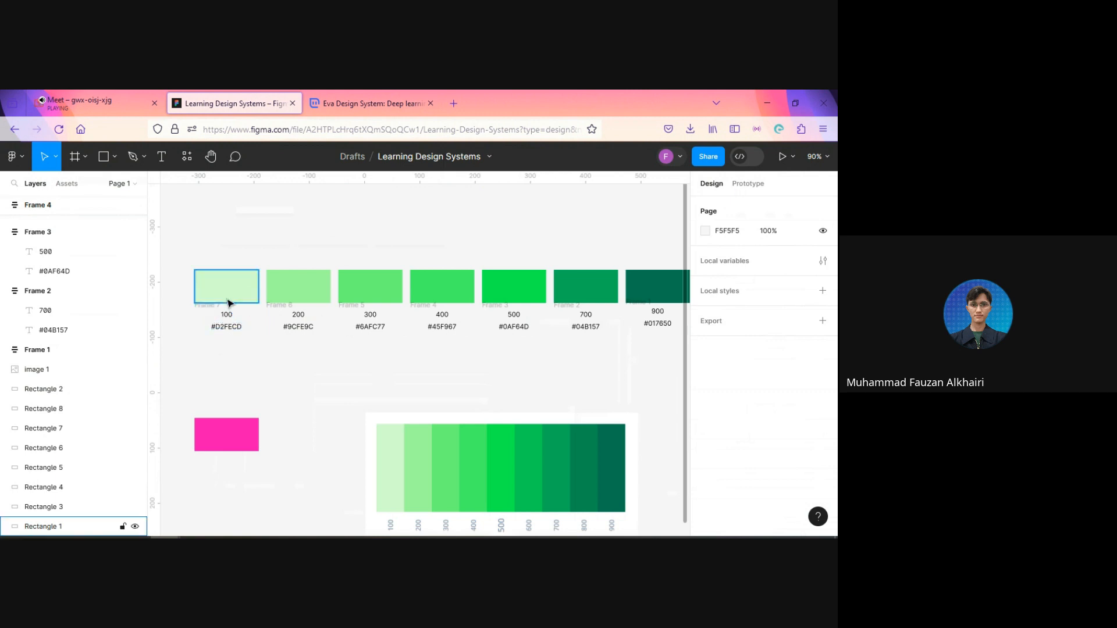
Step: Wrap the 100 label frame and its lightest green rectangle in a vertical auto layout with a spacing of 4
click(249, 325)
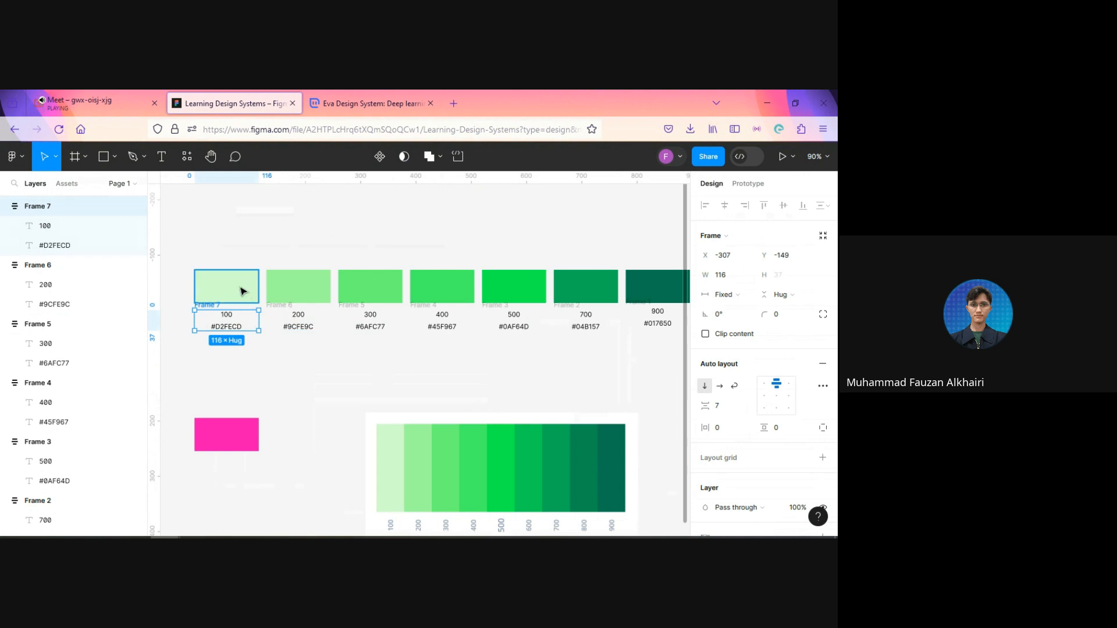
shift+click(241, 291)
key(shift+a)
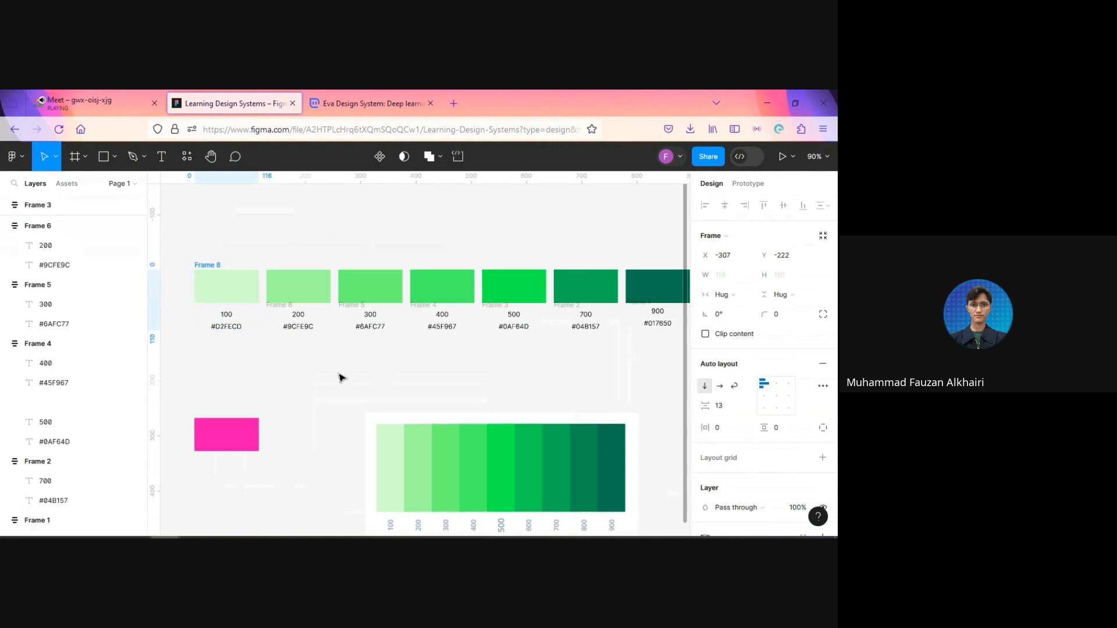
click(731, 411)
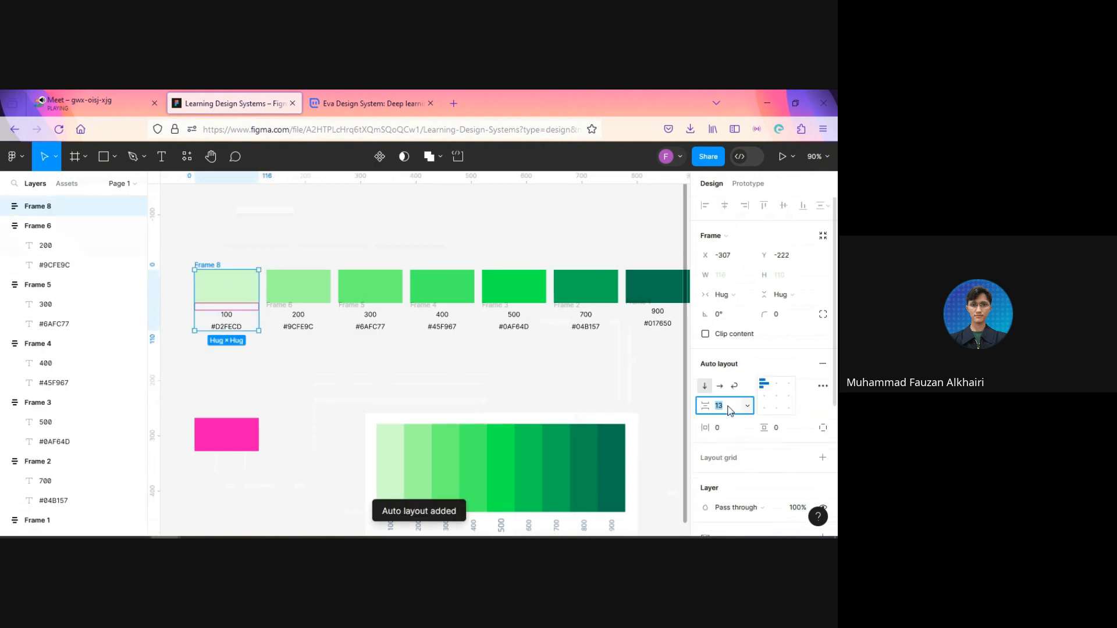
text(4)
key(Return)
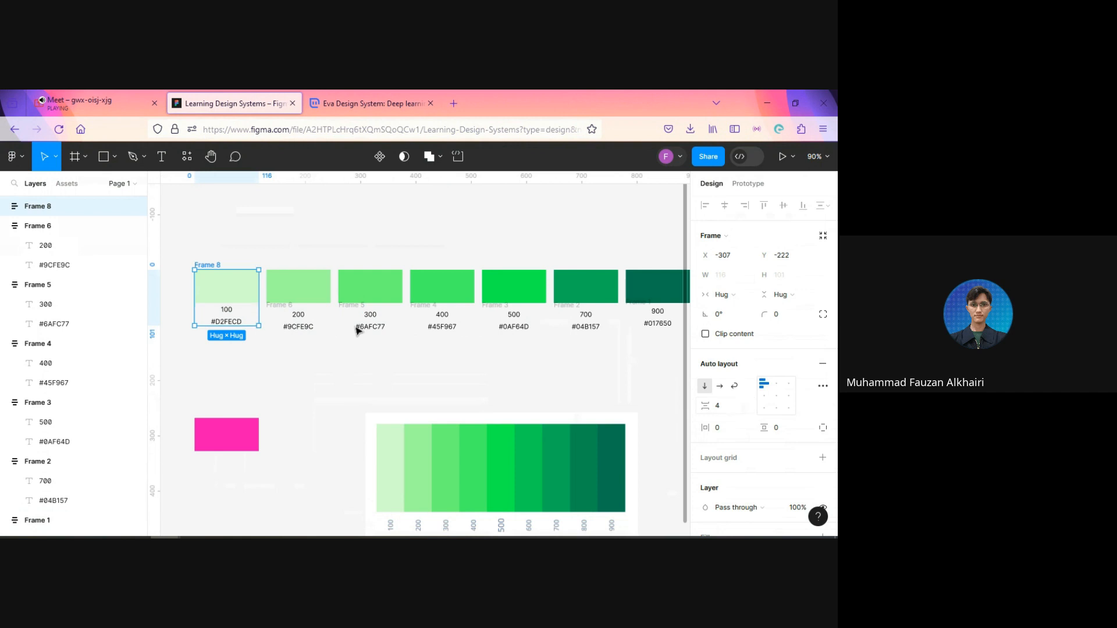
Step: Combine the second green rectangle and its 200 label frame into an auto layout with a spacing of 4
click(322, 295)
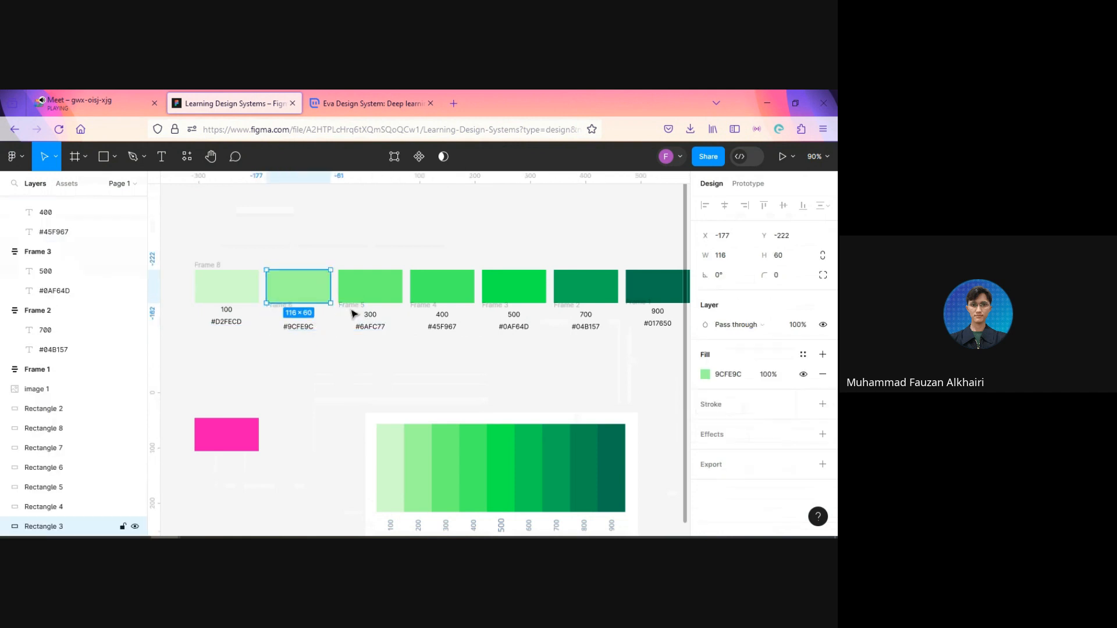
shift+click(321, 322)
key(shift+a)
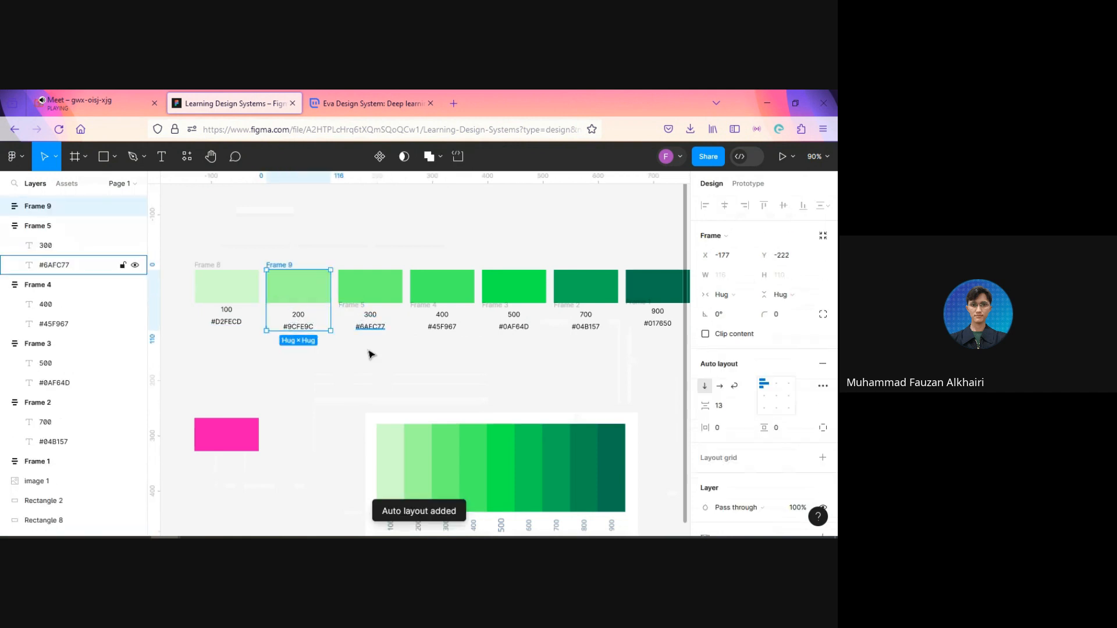
click(731, 407)
text(4)
key(Return)
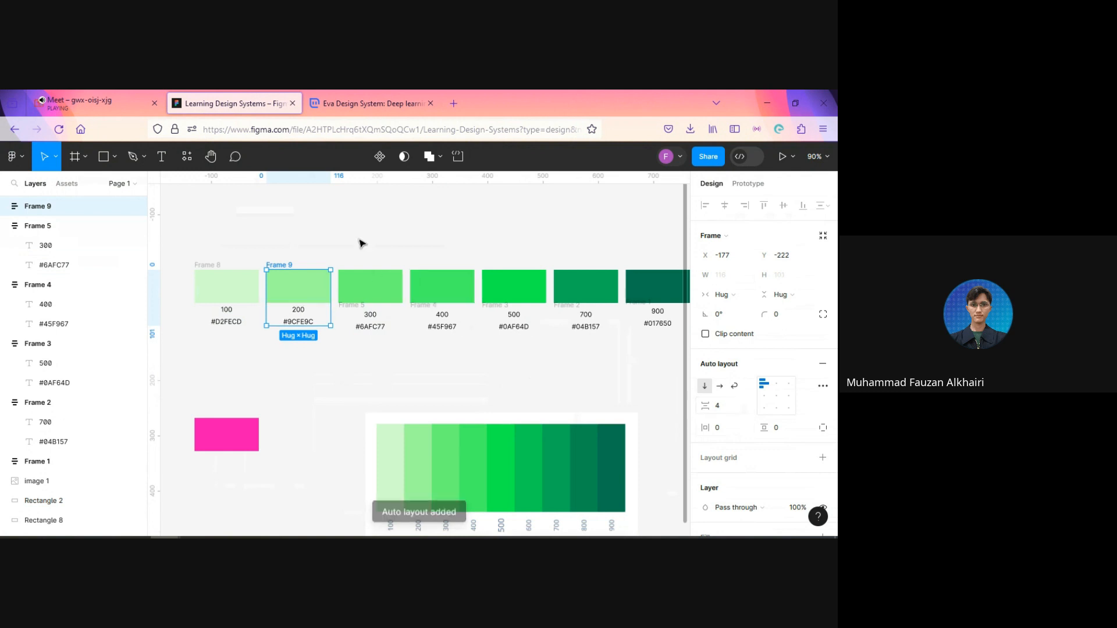
drag(358, 237, 370, 317)
key(shift+a)
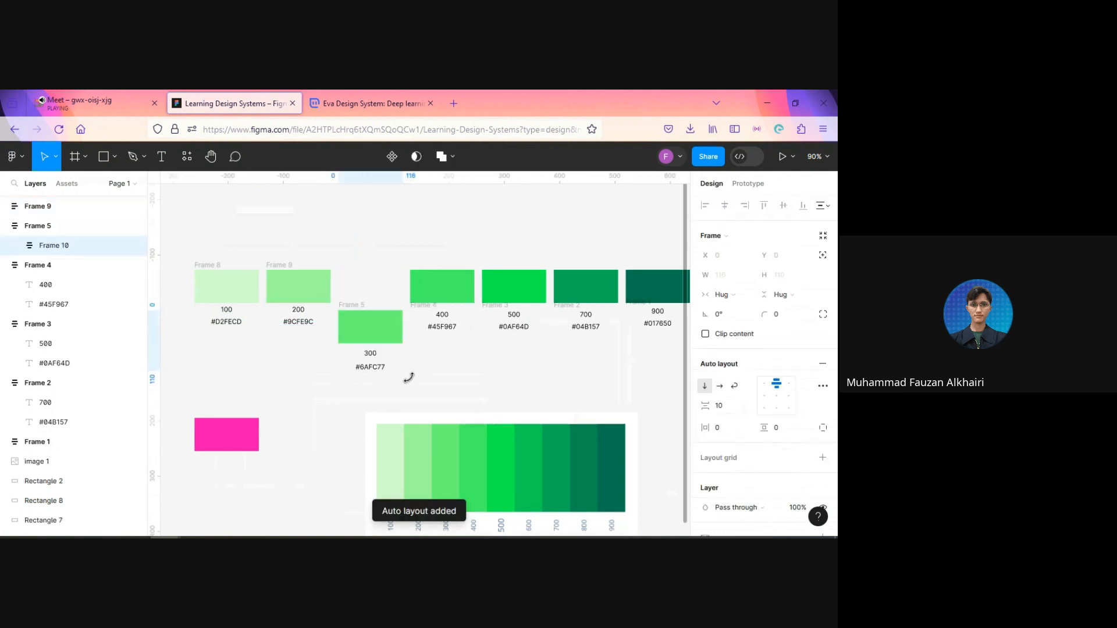
key(ctrl+z)
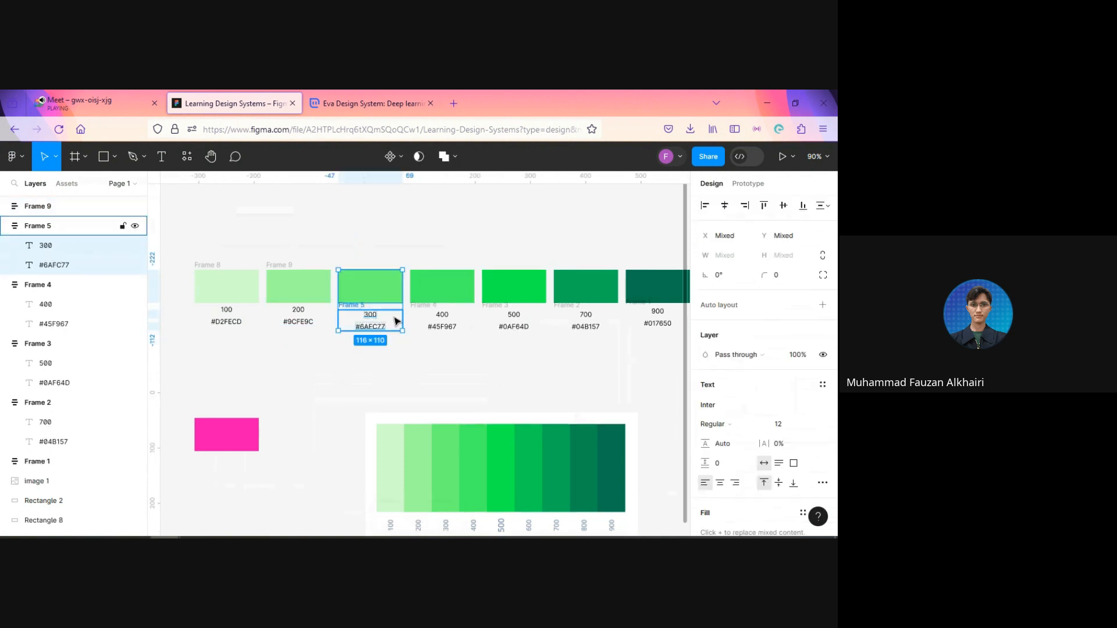
Step: Combine the third green rectangle and its 300 label frame into an auto layout with a spacing of 4
click(387, 319)
shift+click(382, 295)
key(shift+a)
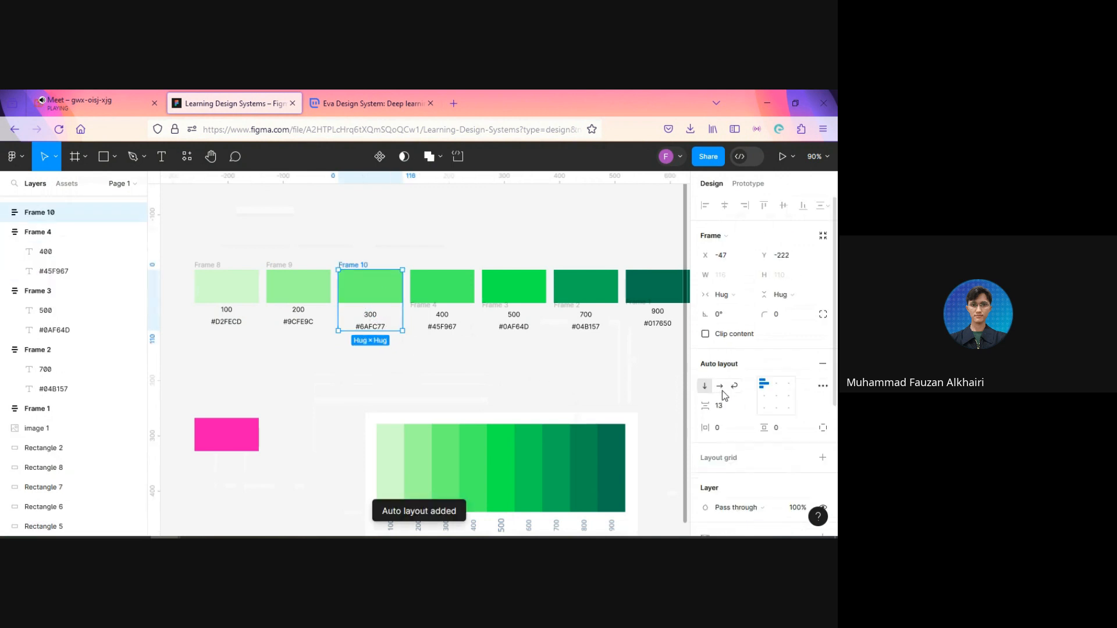
click(732, 411)
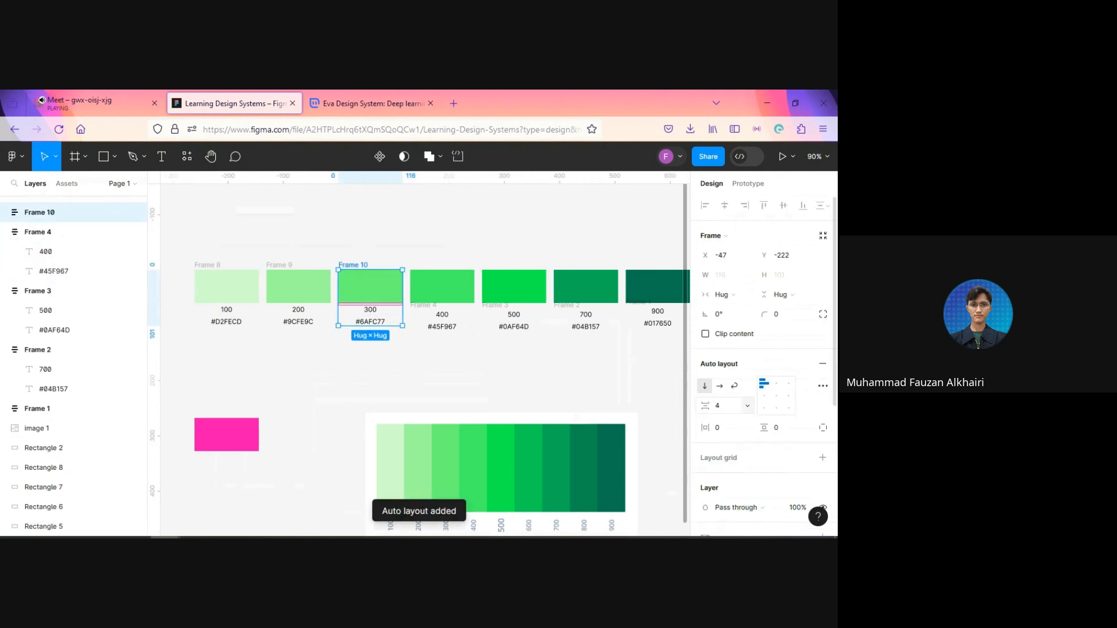
Step: Combine the fourth green rectangle and its 400 label frame into an auto layout with a spacing of 4
click(460, 289)
shift+click(460, 315)
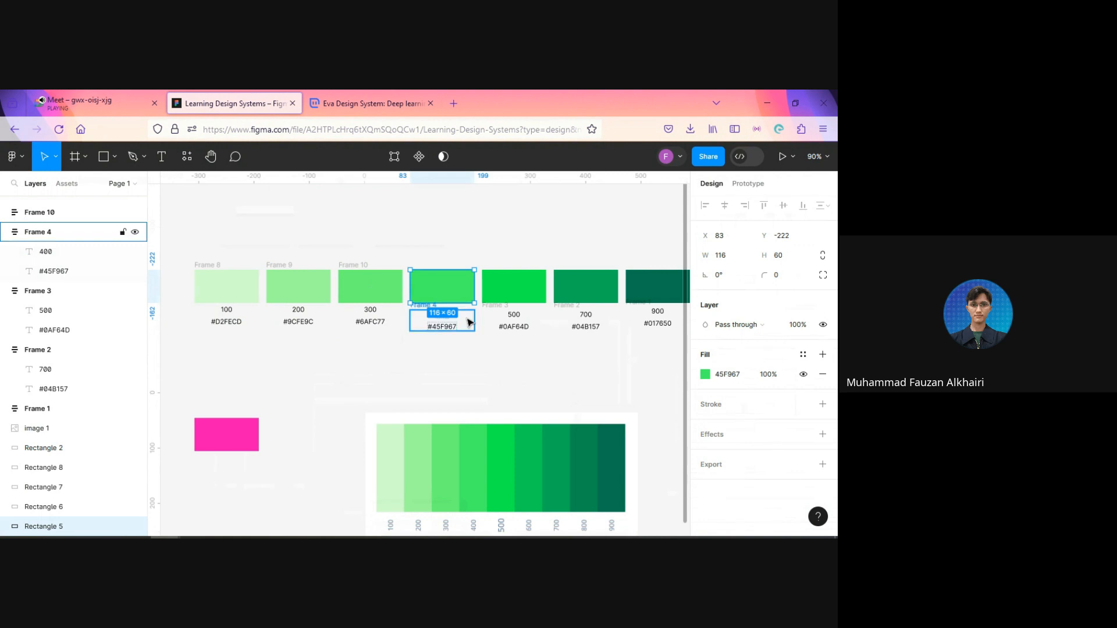
key(shift+a)
click(726, 412)
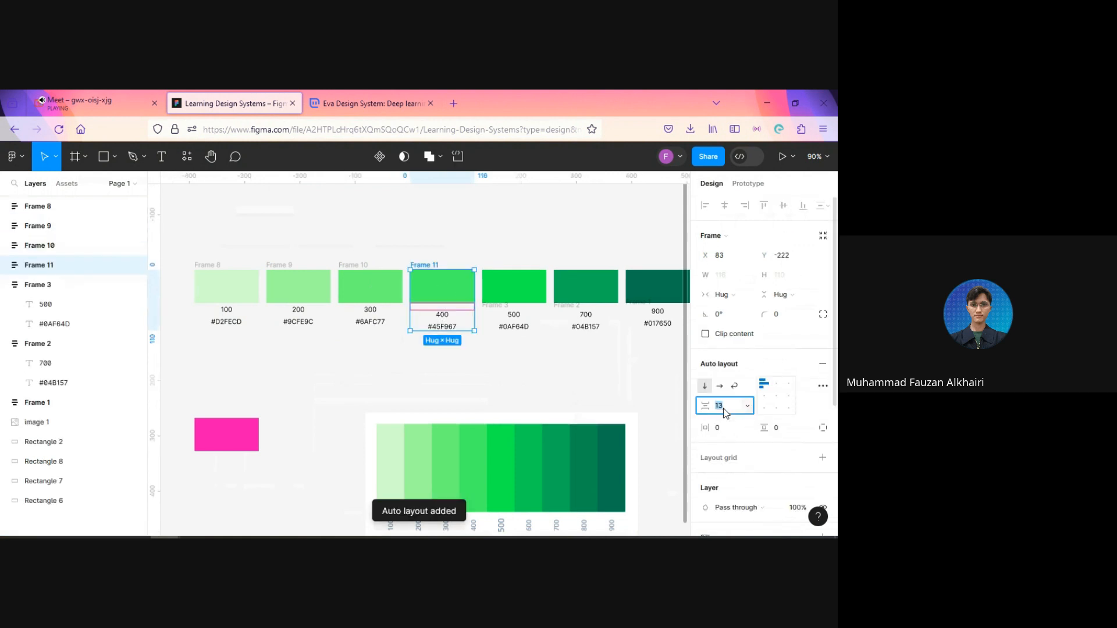
key(Return)
Step: Combine the fifth green rectangle and its 500 label frame into an auto layout with a spacing of 4
click(527, 323)
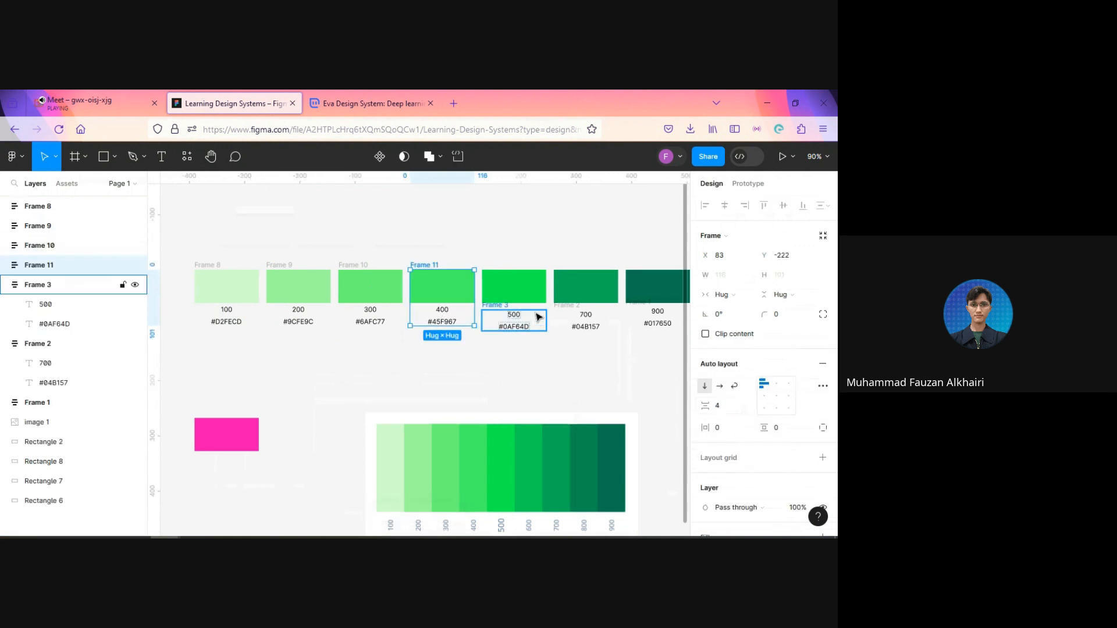
shift+click(533, 293)
key(shift+a)
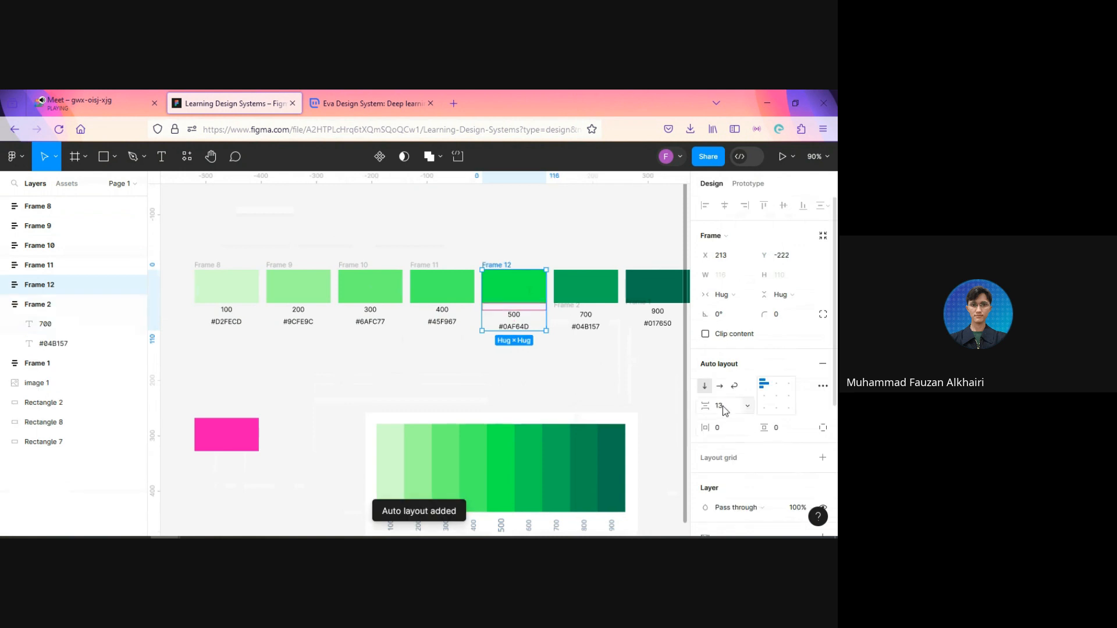
click(726, 410)
text(4)
key(Return)
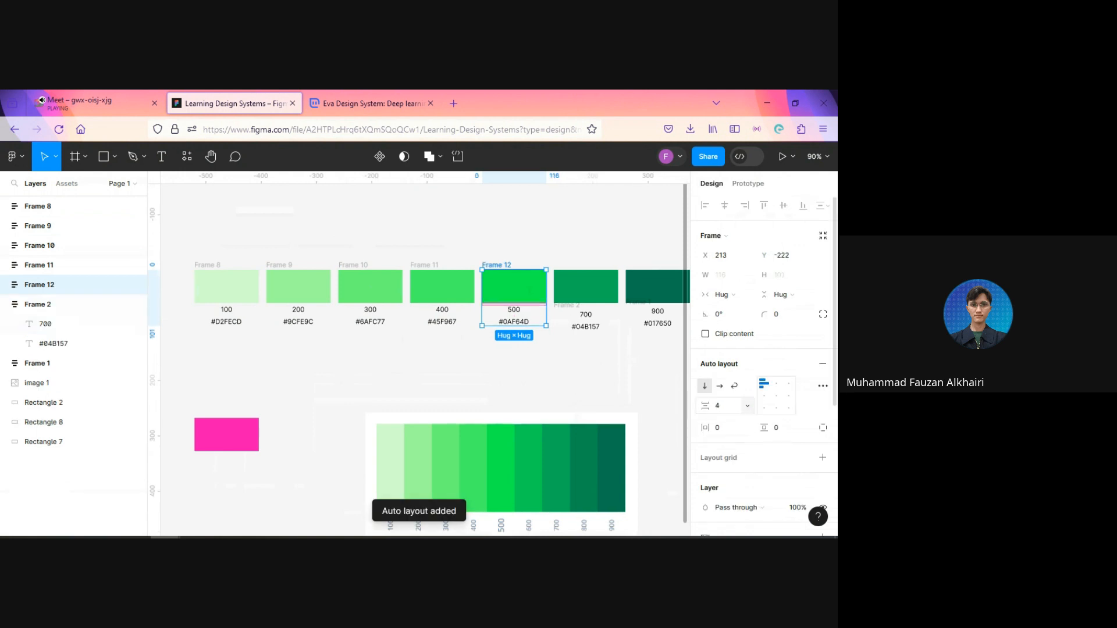
Step: Combine the sixth green rectangle and its 700 label frame into an auto layout with a spacing of 4
click(608, 324)
shift+click(600, 291)
key(shift+a)
click(726, 406)
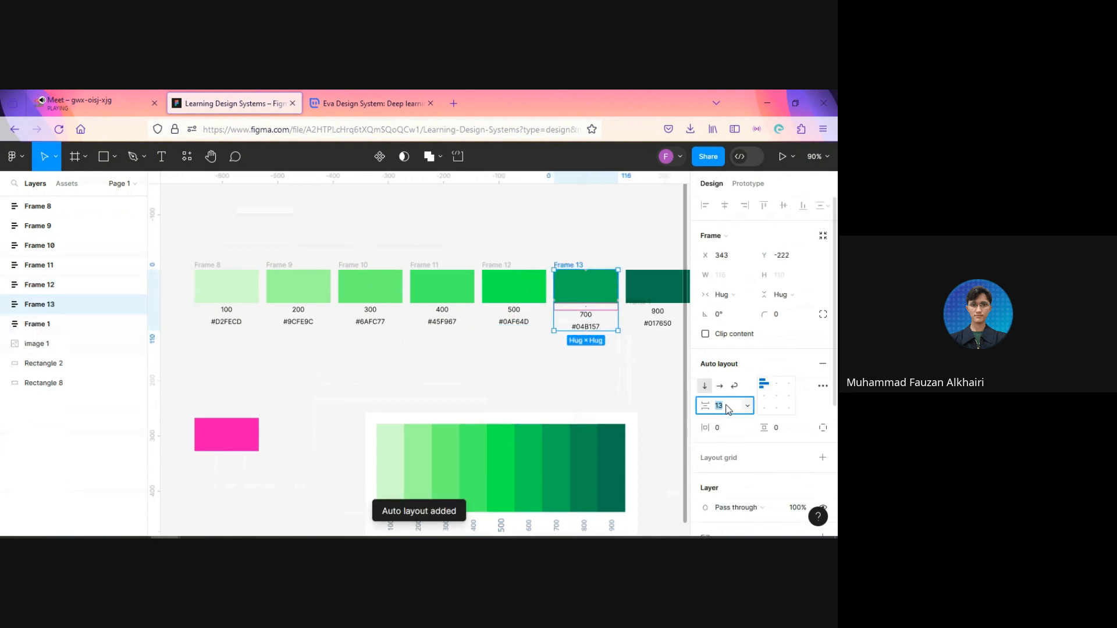
text(4)
key(Return)
Step: Combine the darkest green rectangle and its 900 label frame into an auto layout with a spacing of 4
scroll(579, 389, right, 3)
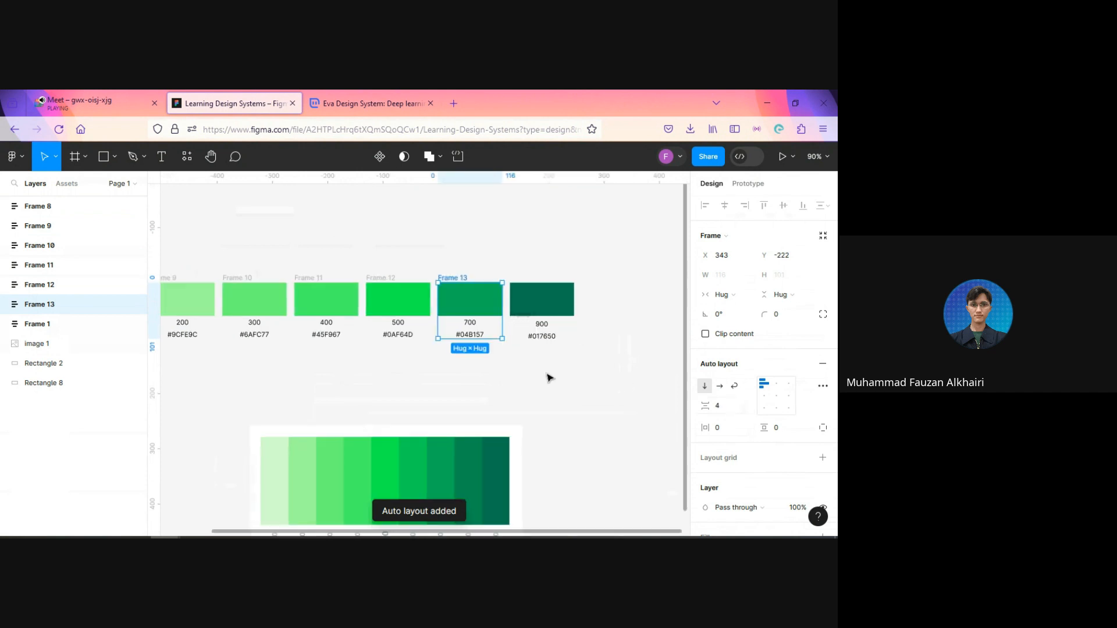
click(569, 330)
shift+click(563, 304)
key(shift+a)
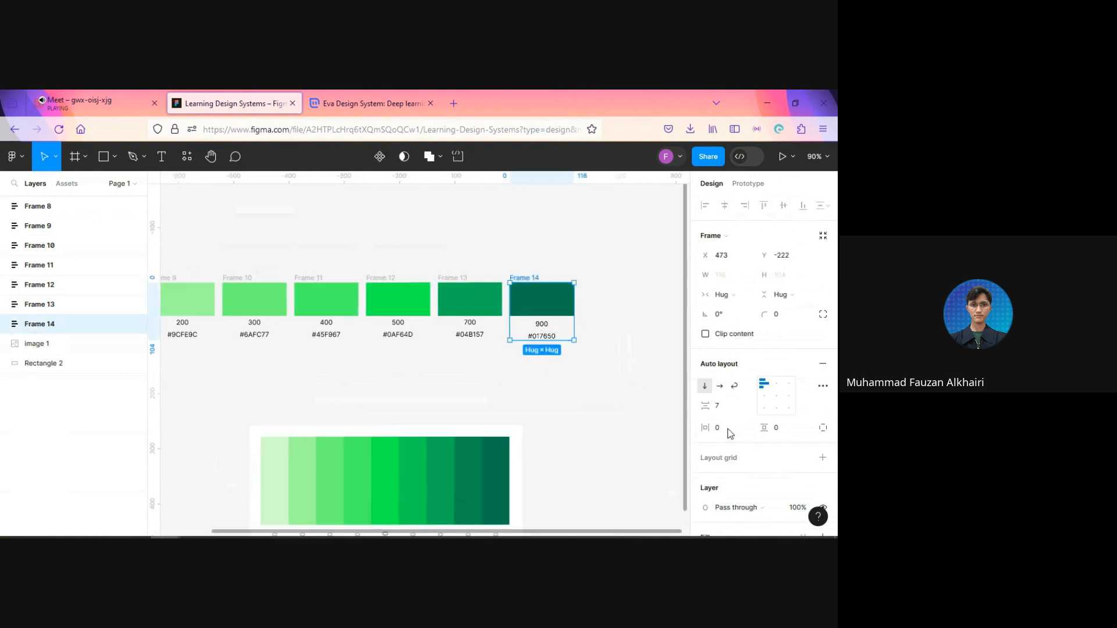
click(725, 406)
key(Return)
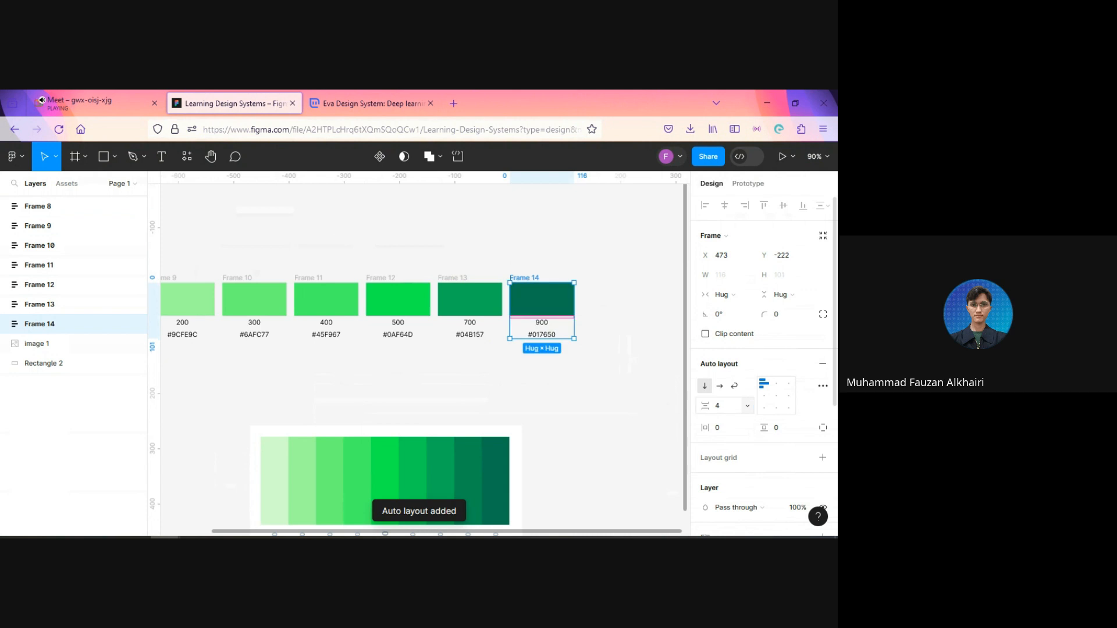
click(633, 419)
Step: Add a text heading "Primary" above the first swatch and set its font size to 20
scroll(315, 382, down, 2)
drag(302, 380, 489, 411)
scroll(428, 417, up, 1)
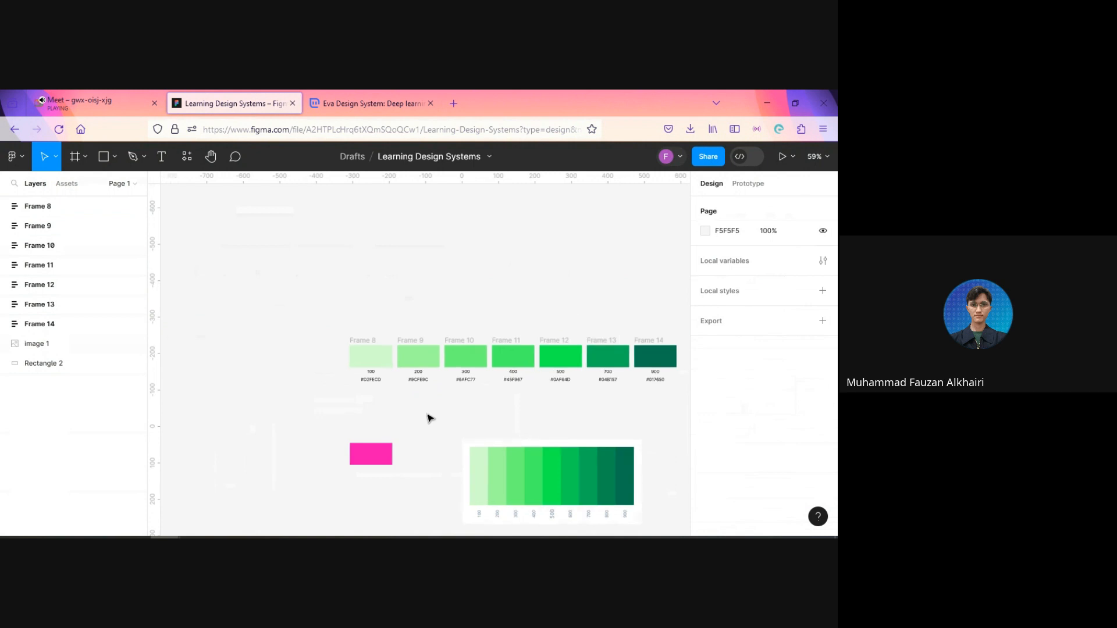
key(t)
click(355, 320)
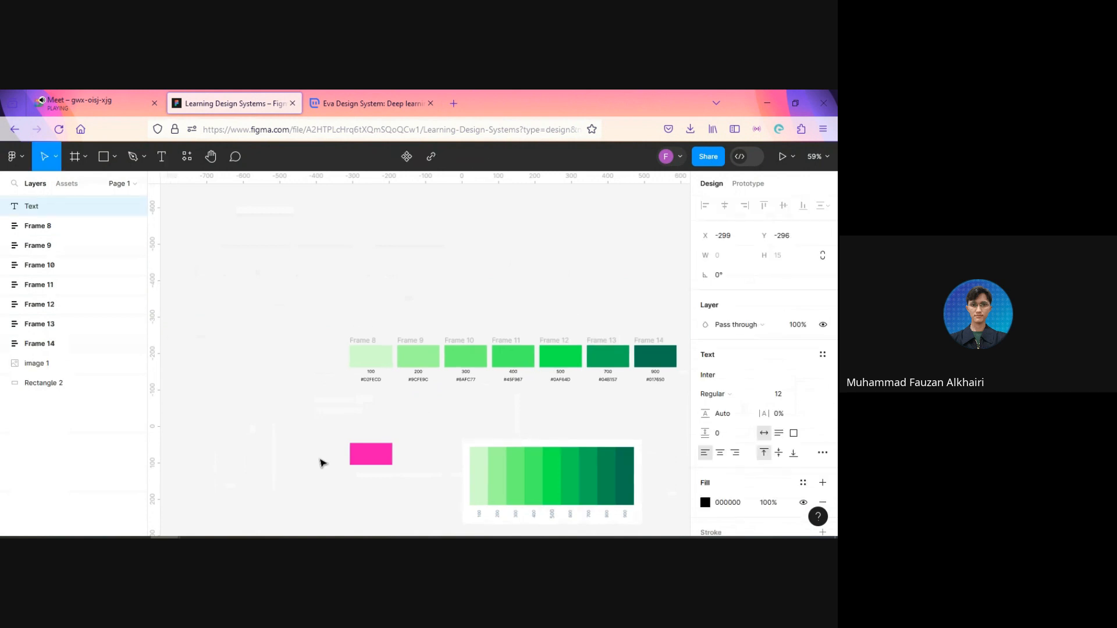
text(Primary)
key(Escape)
click(794, 395)
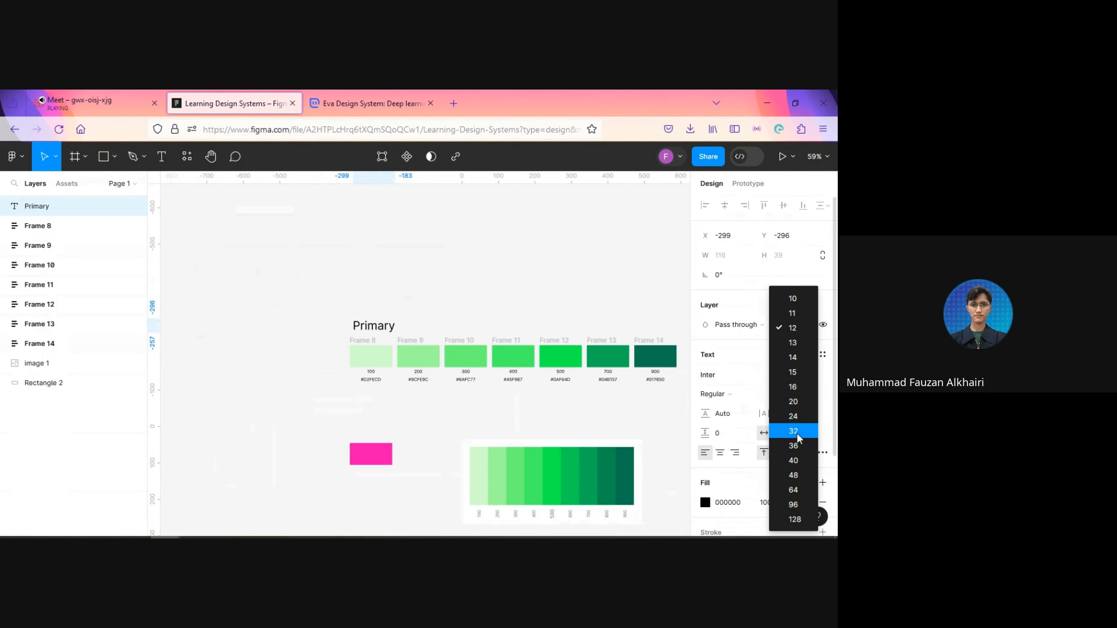
click(794, 402)
Step: Make the Primary heading Semi Bold and align its left edge with the first swatch, at X -307
scroll(417, 324, up, 1)
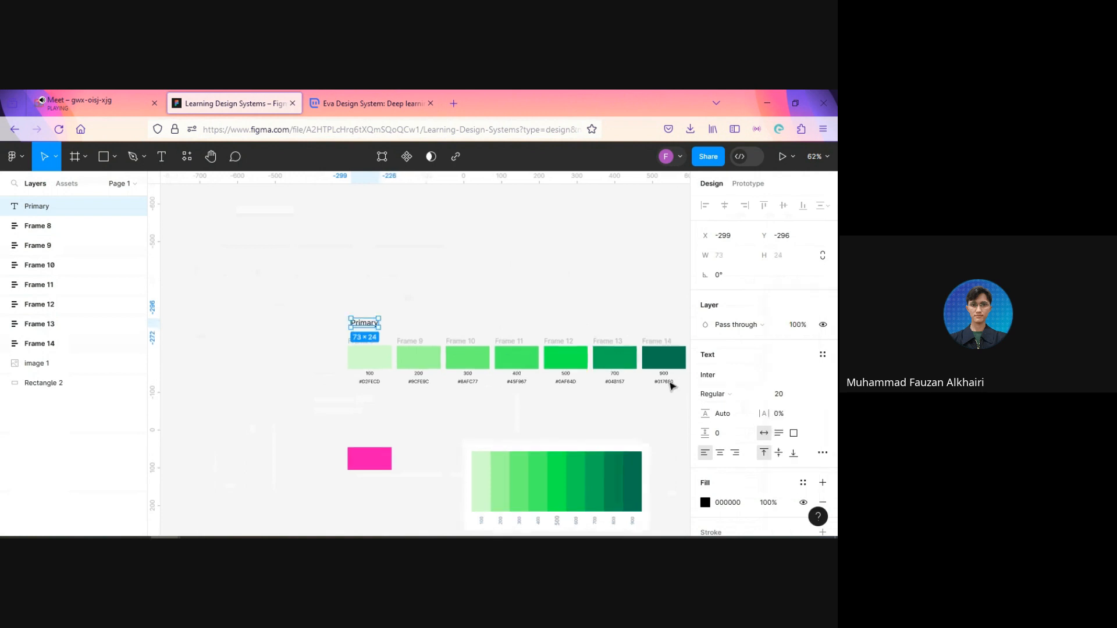
click(732, 400)
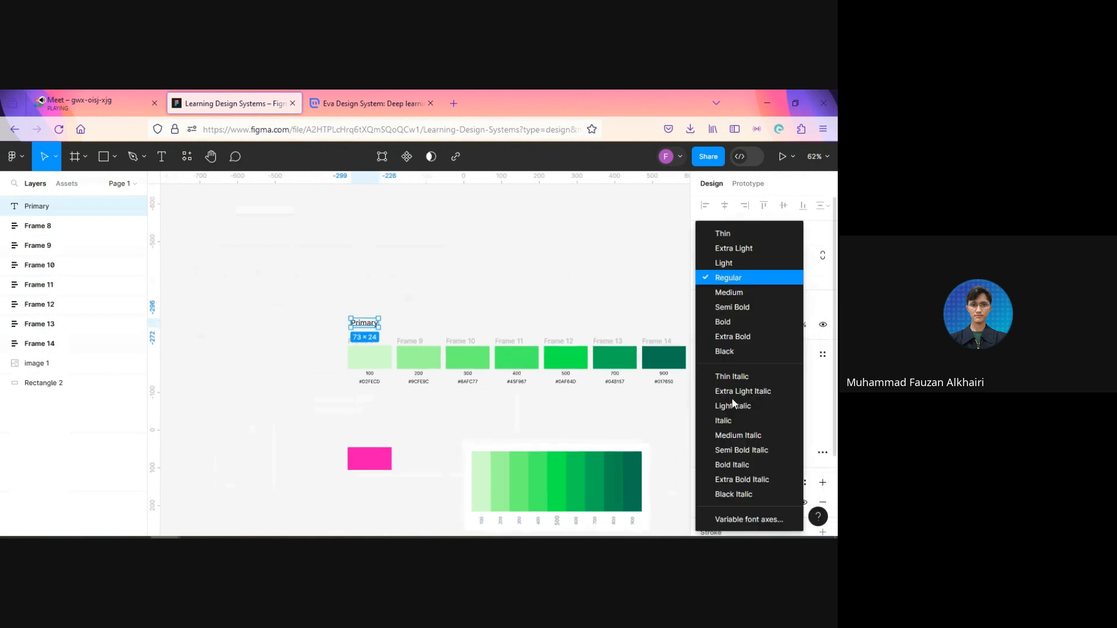
click(732, 307)
drag(364, 325, 361, 326)
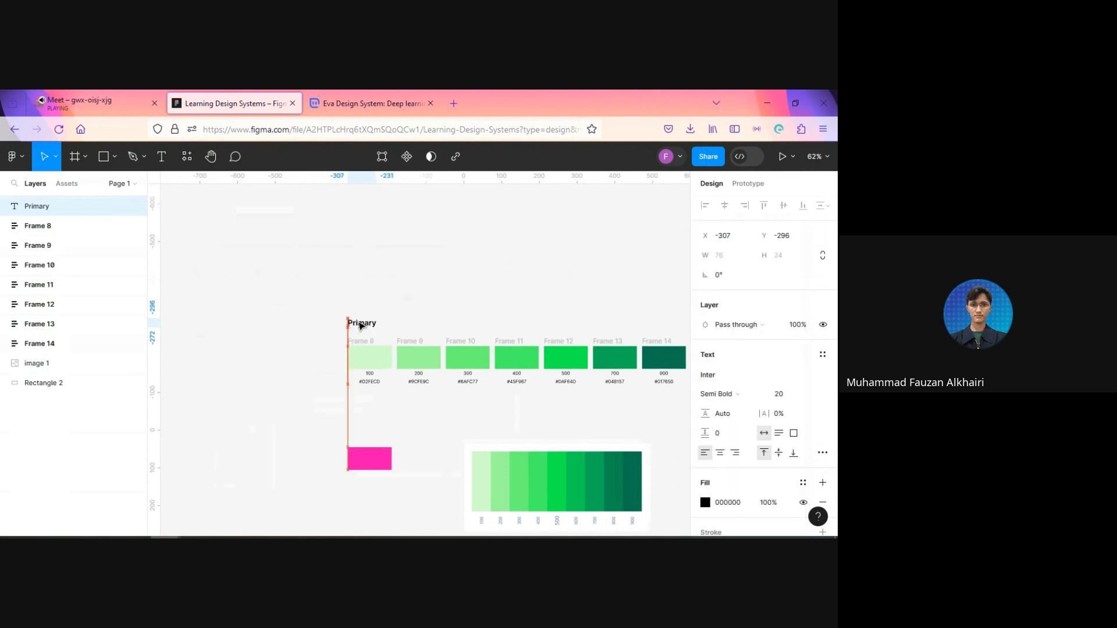
click(444, 333)
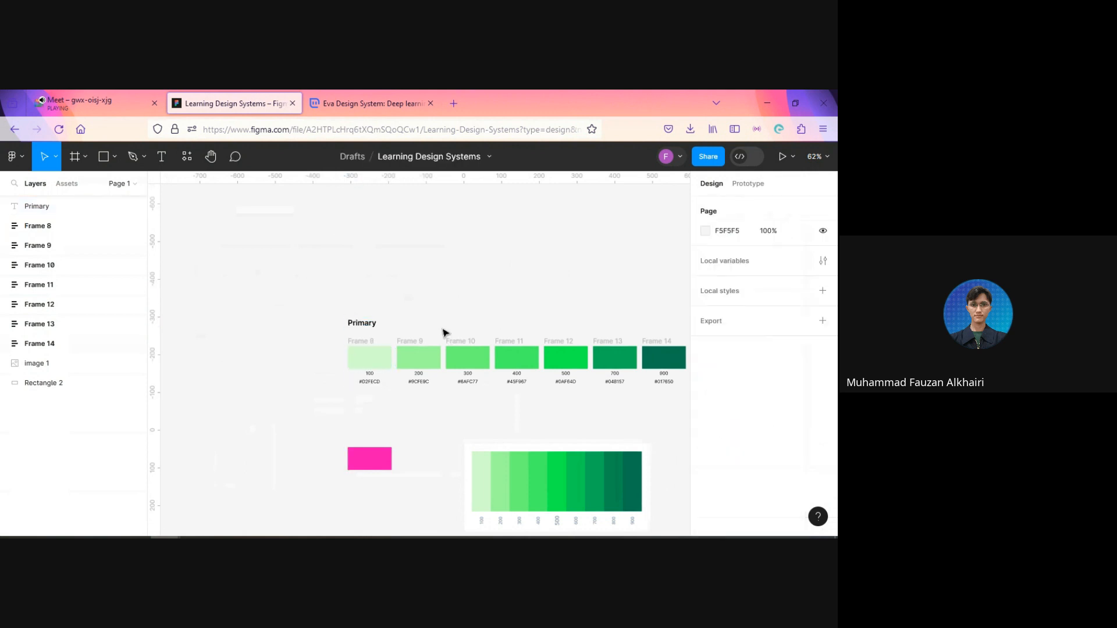
scroll(443, 333, right, 3)
scroll(443, 333, down, 1)
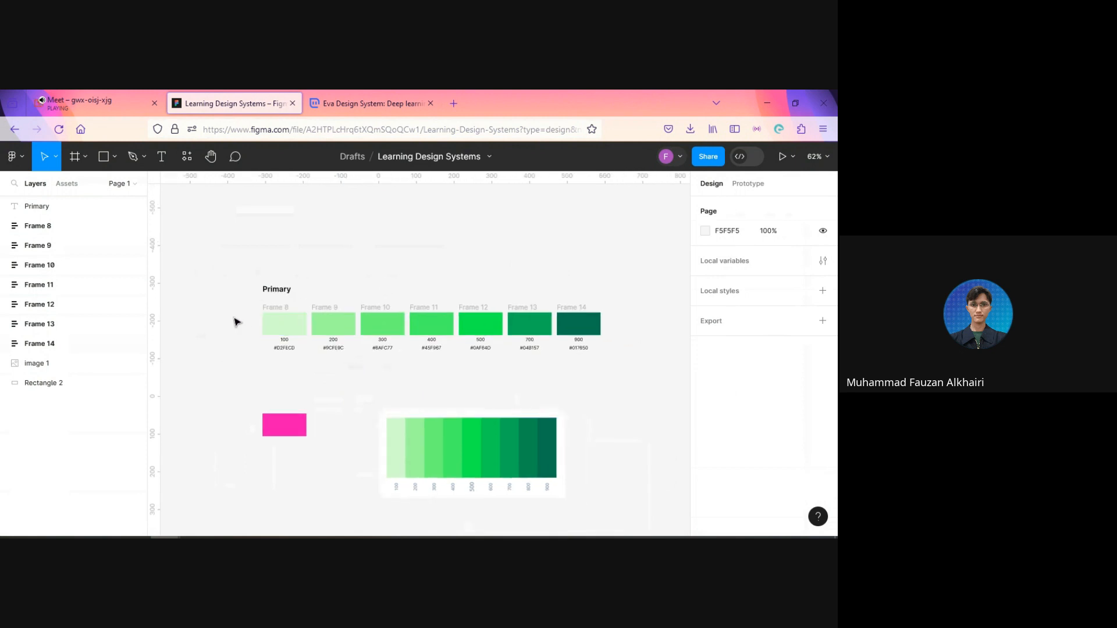
drag(235, 322, 664, 355)
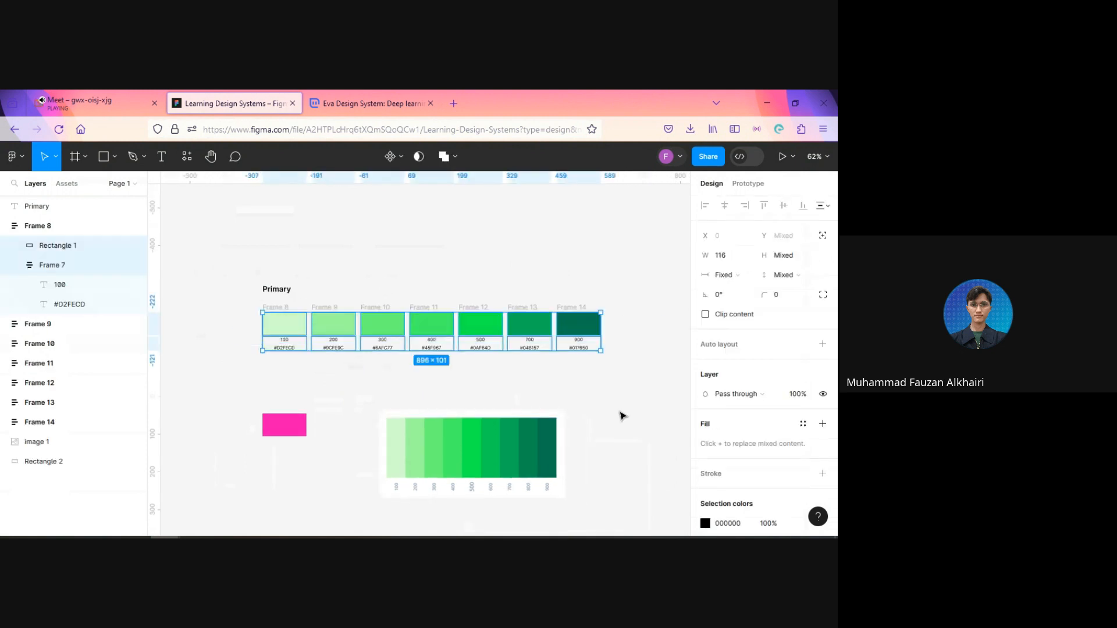
click(620, 417)
Step: Combine all seven swatch frames from 100 to 900 into one horizontal auto layout with a spacing of 16
click(280, 317)
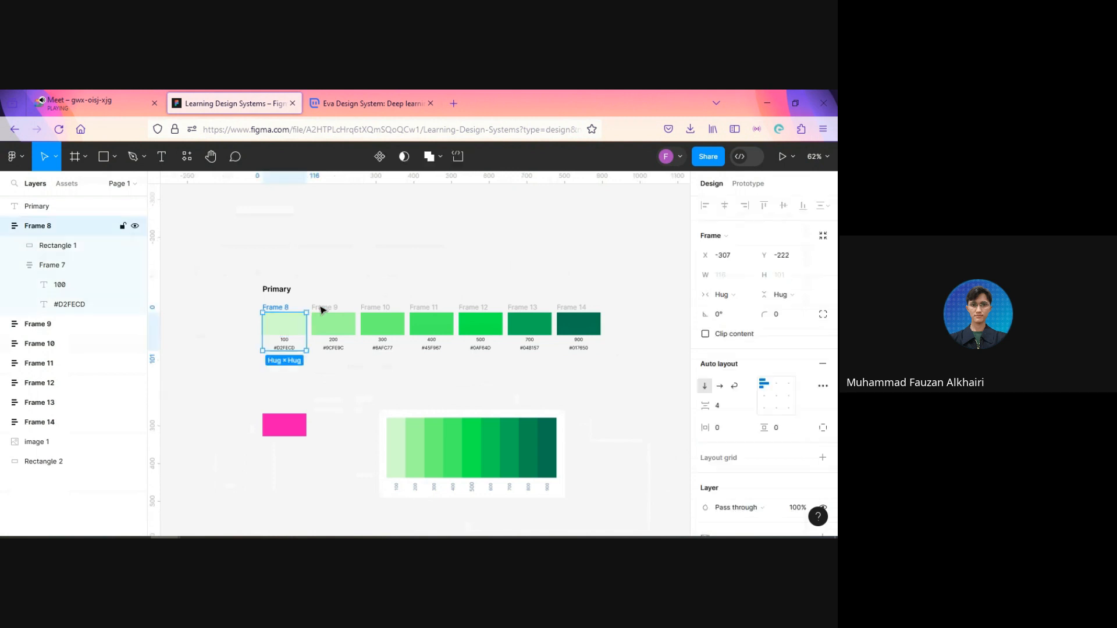
shift+click(333, 320)
shift+click(382, 318)
shift+click(431, 317)
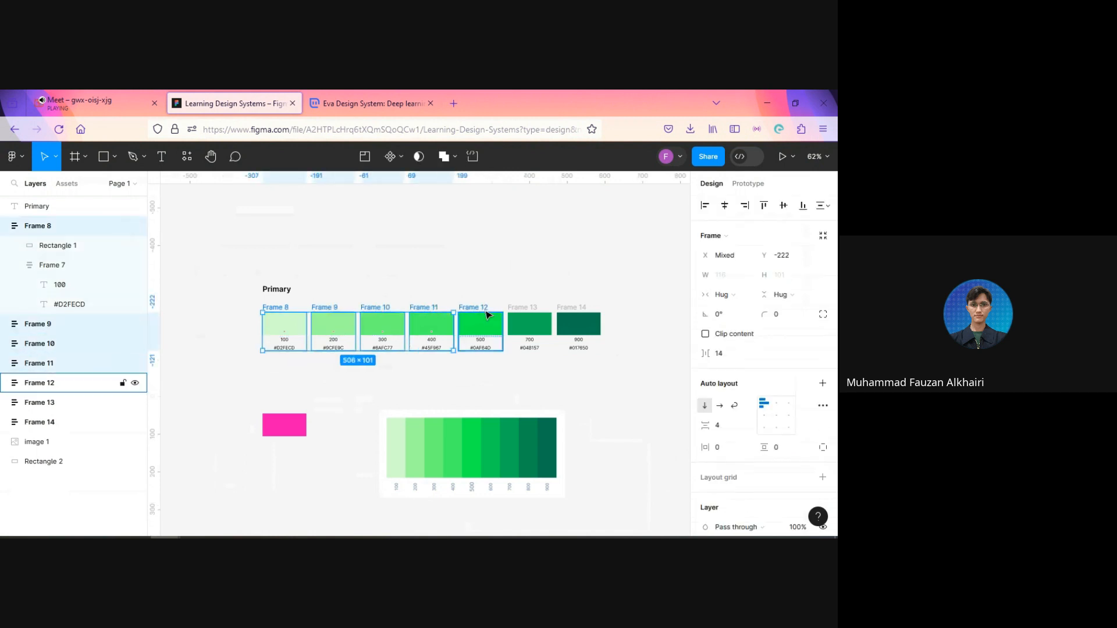
shift+click(481, 317)
shift+click(516, 317)
shift+click(576, 321)
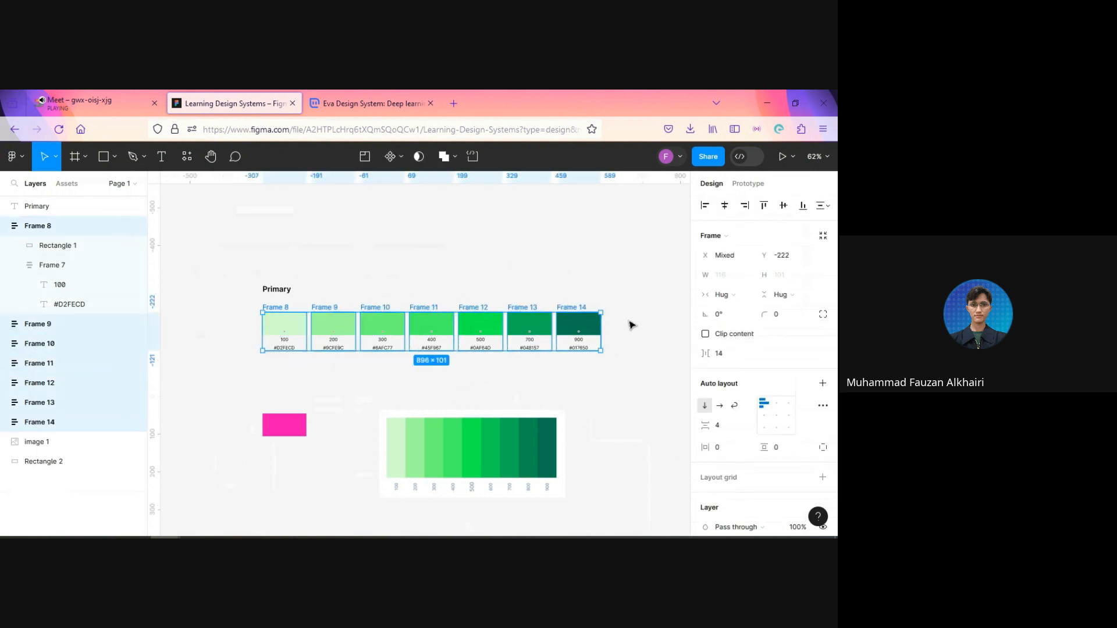
key(shift+a)
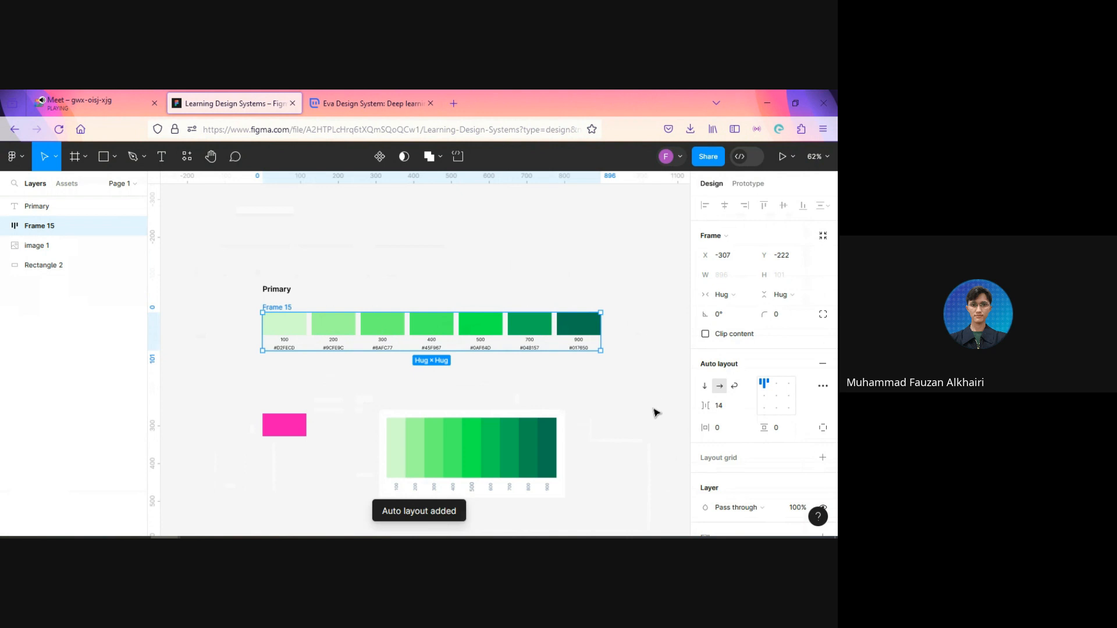
click(726, 409)
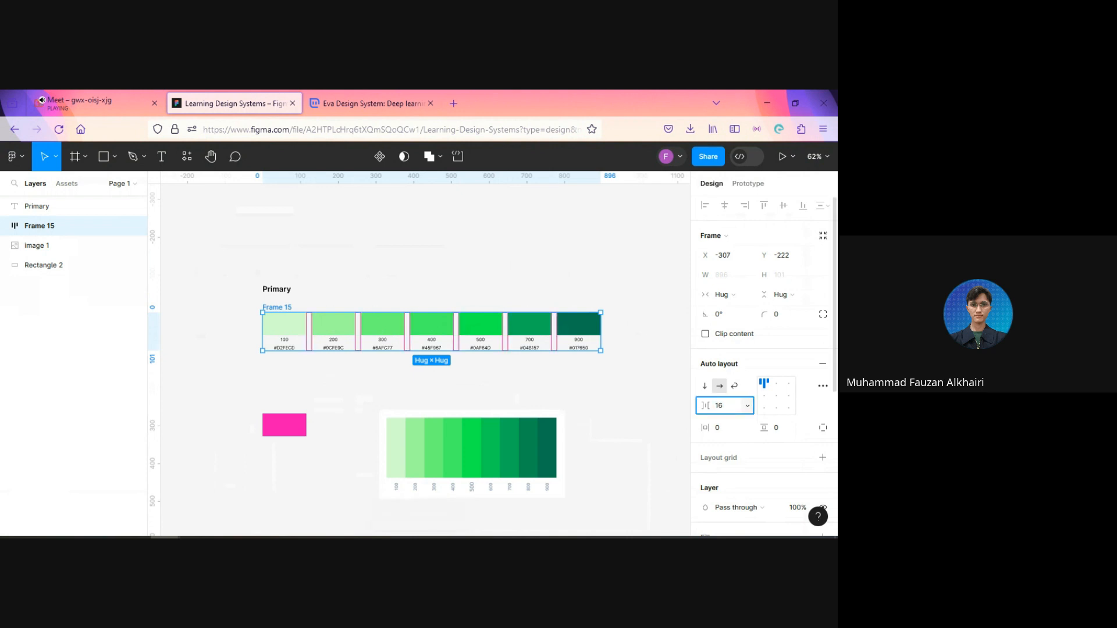
Step: Combine the Primary heading and the swatch row into one vertical auto layout with a spacing of 24
shift+click(281, 290)
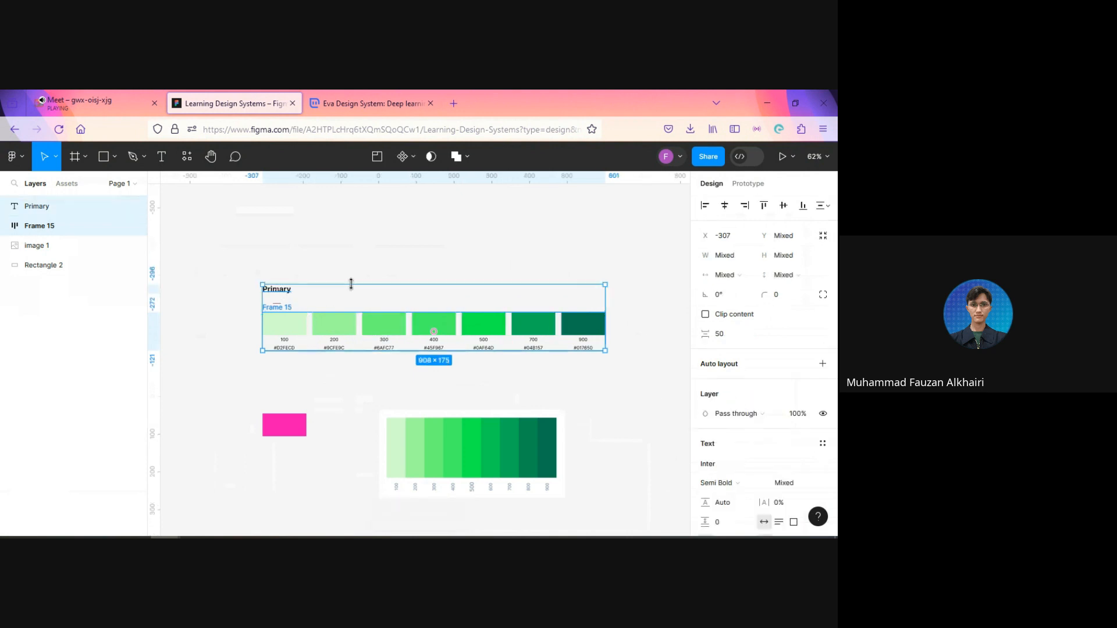
key(shift+a)
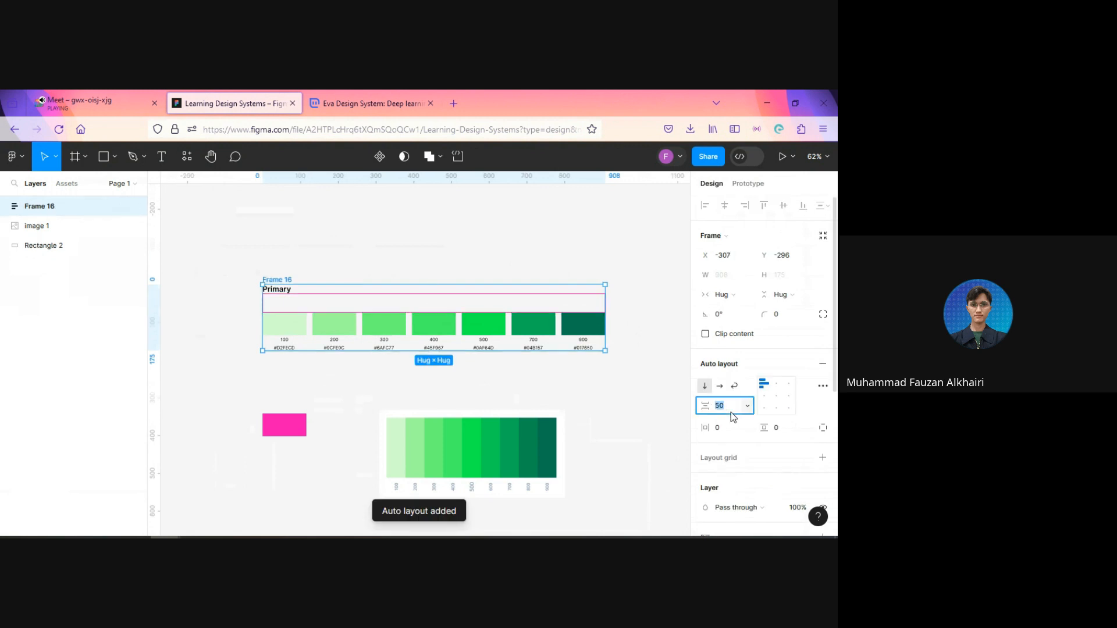
text(24)
key(Return)
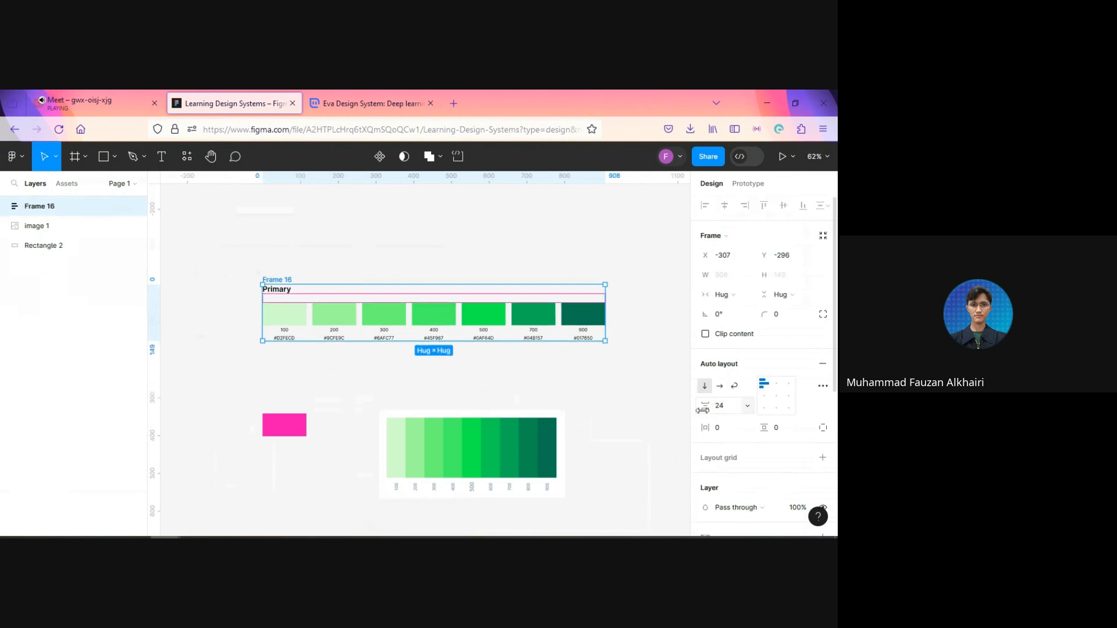
click(616, 398)
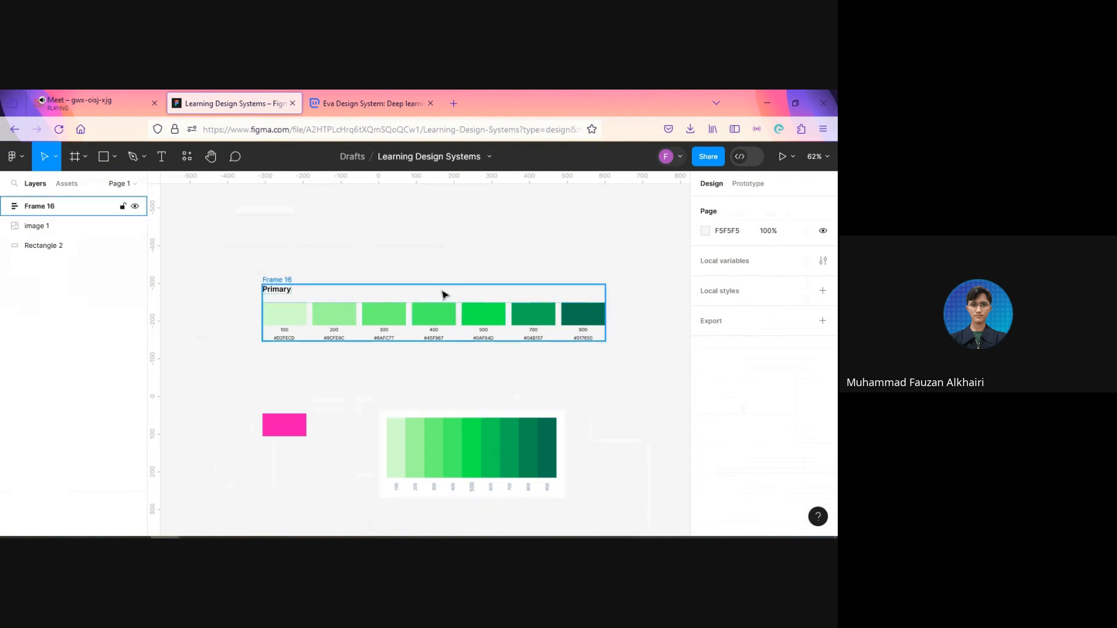
Step: Move the Primary palette frame higher on the canvas and reposition the pink rectangle at X -437, Y -102
drag(442, 295, 429, 225)
click(455, 365)
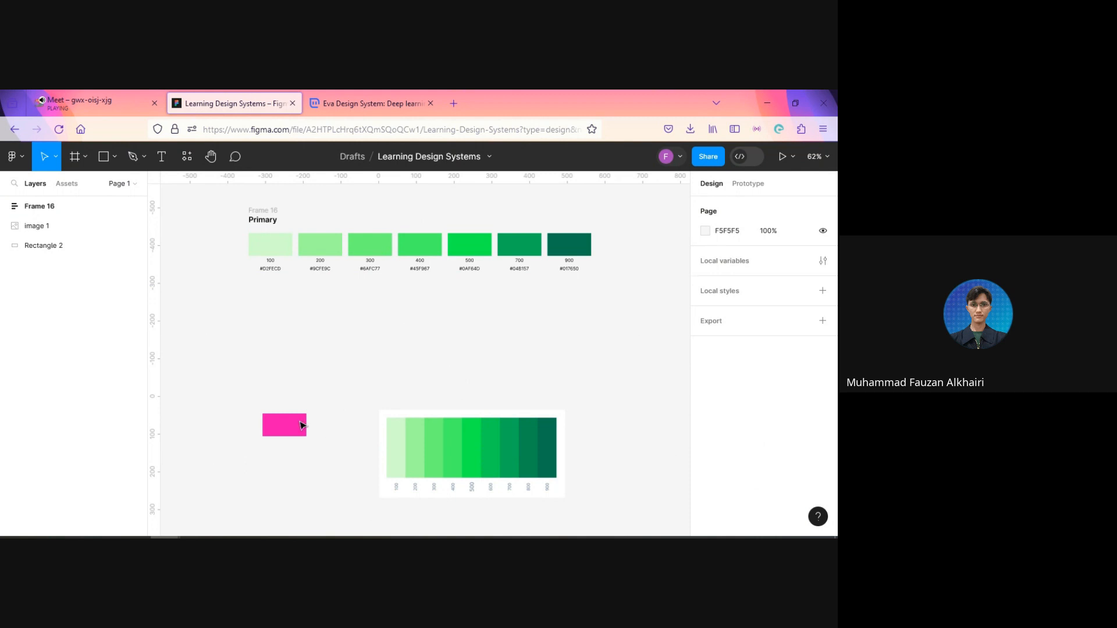
drag(299, 425, 250, 369)
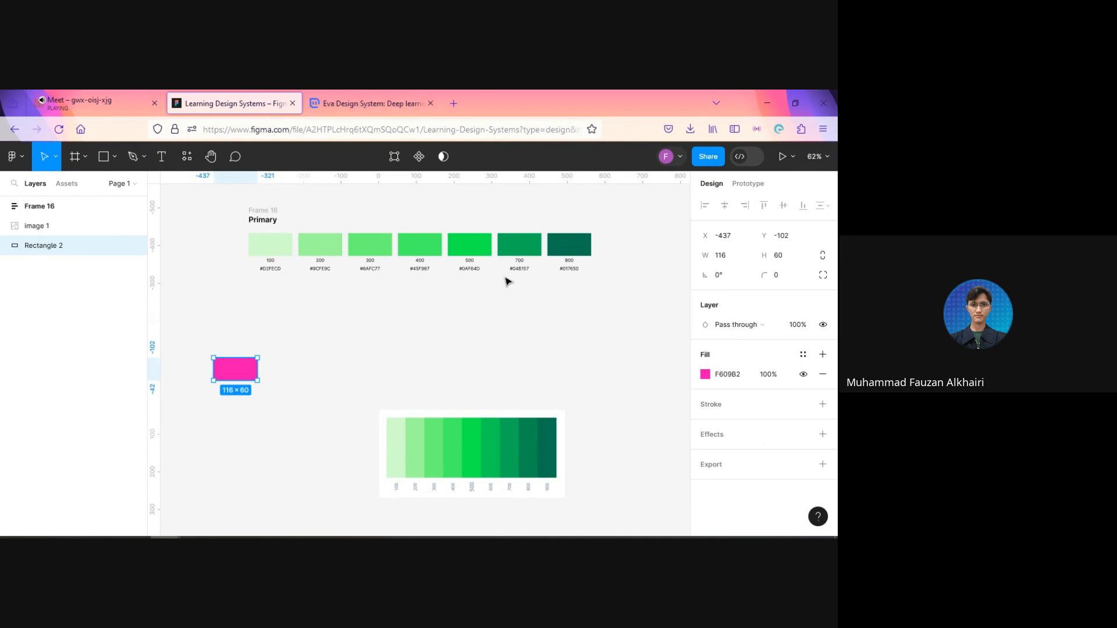
click(731, 382)
click(547, 351)
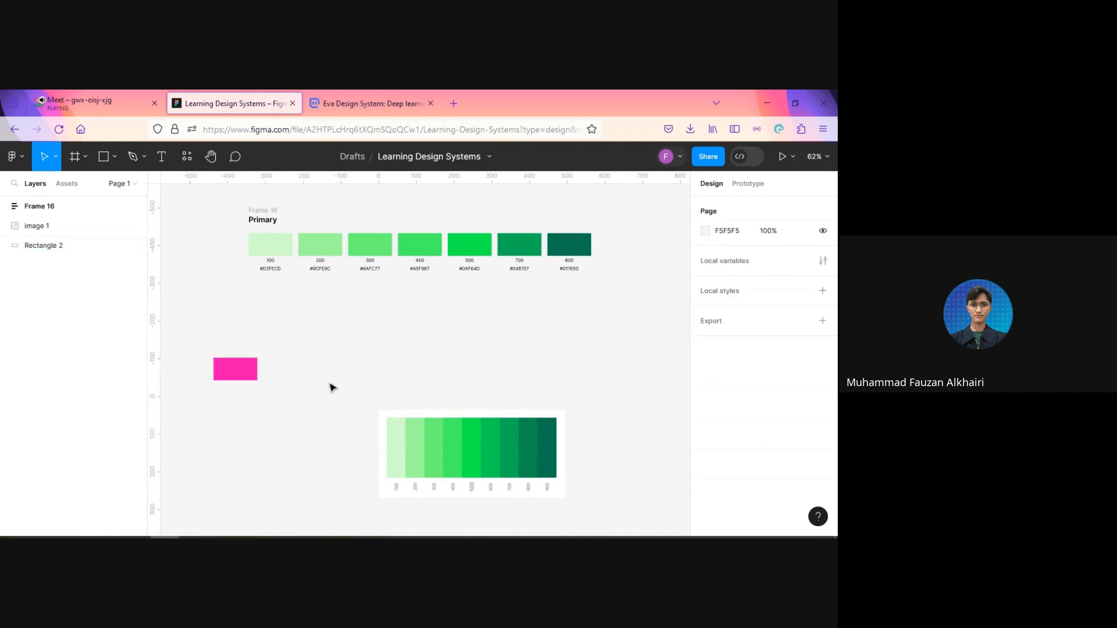
Step: Check the semantic colors on the Eva Design System page, and move the pink rectangle in Figma to the lower left of the Primary palette
scroll(396, 342, down, 3)
click(370, 99)
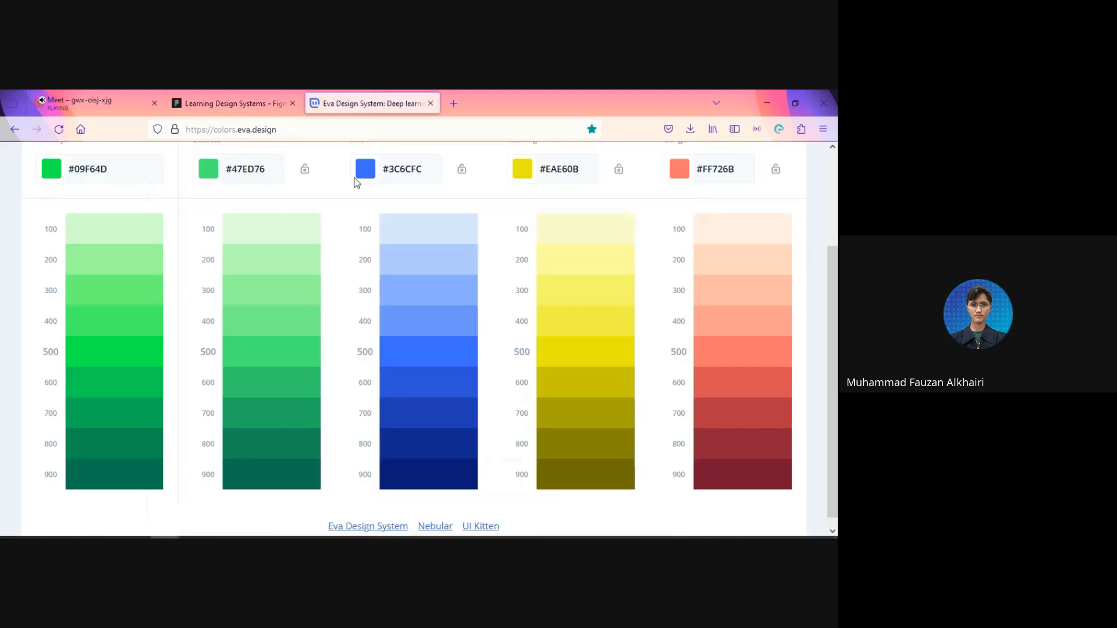
scroll(288, 239, up, 2)
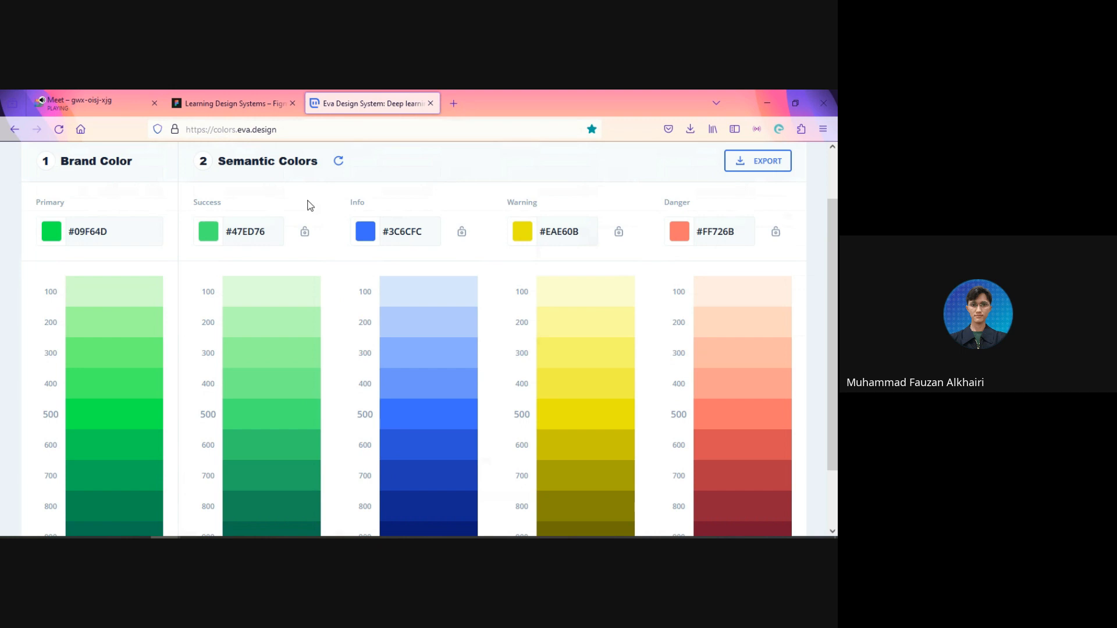
click(223, 103)
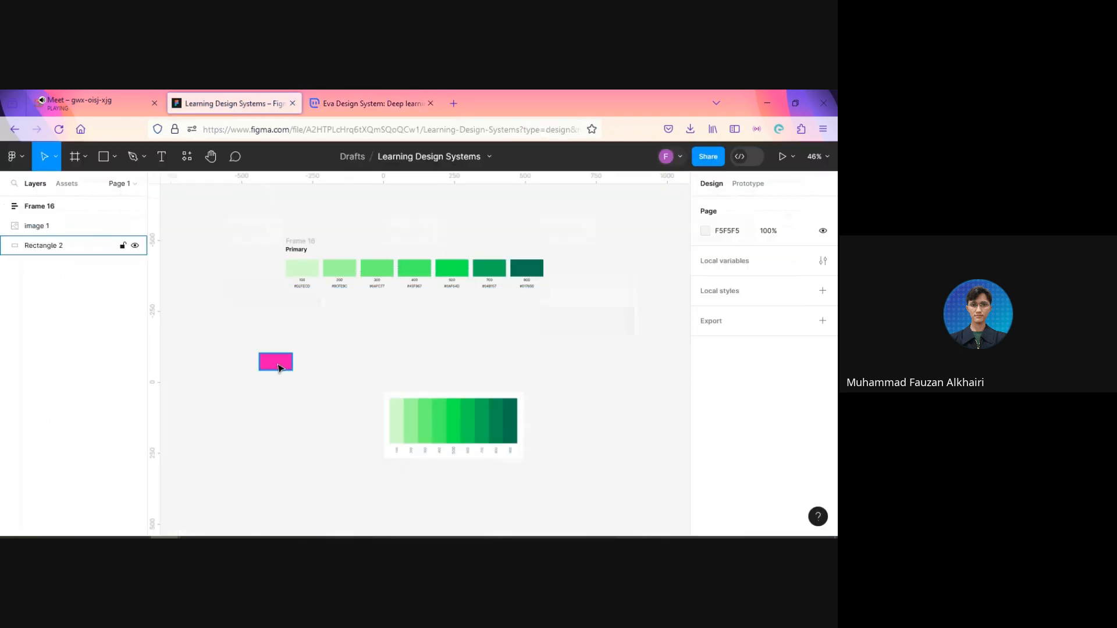
drag(276, 362, 234, 318)
Step: Switch to the Eva Design System page and examine the Success, Info, Warning and Danger shade scales
click(326, 105)
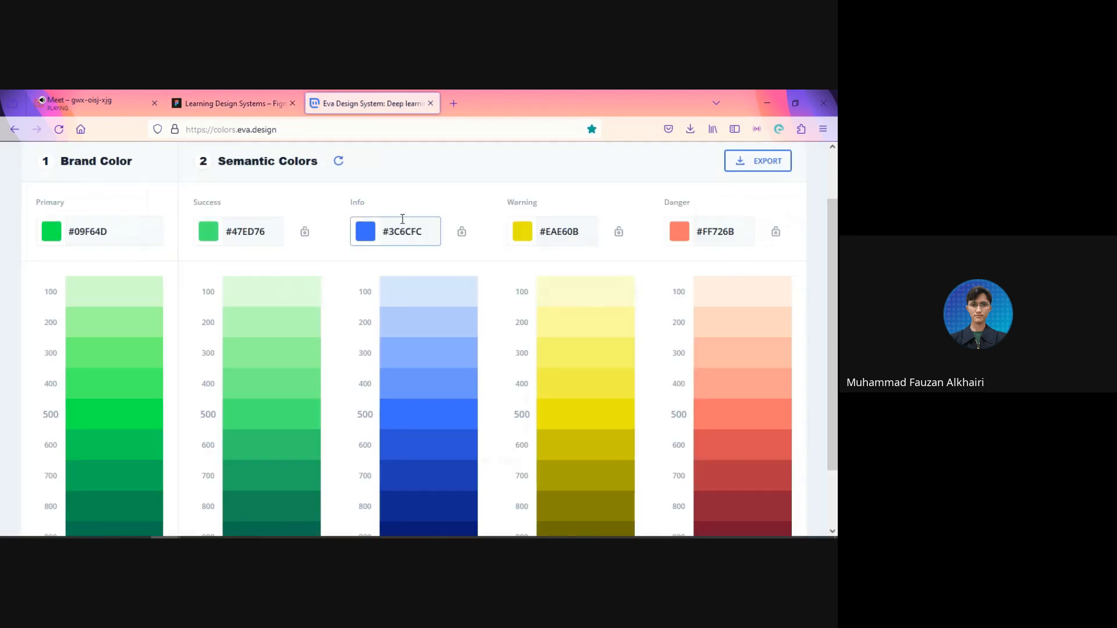
scroll(557, 202, down, 2)
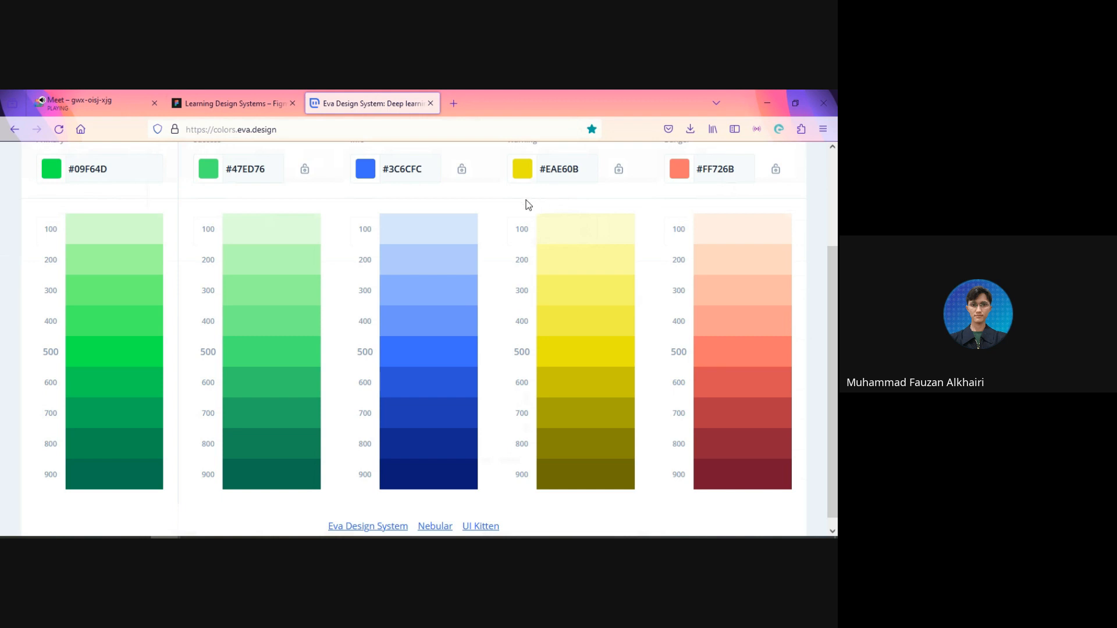
scroll(526, 200, up, 2)
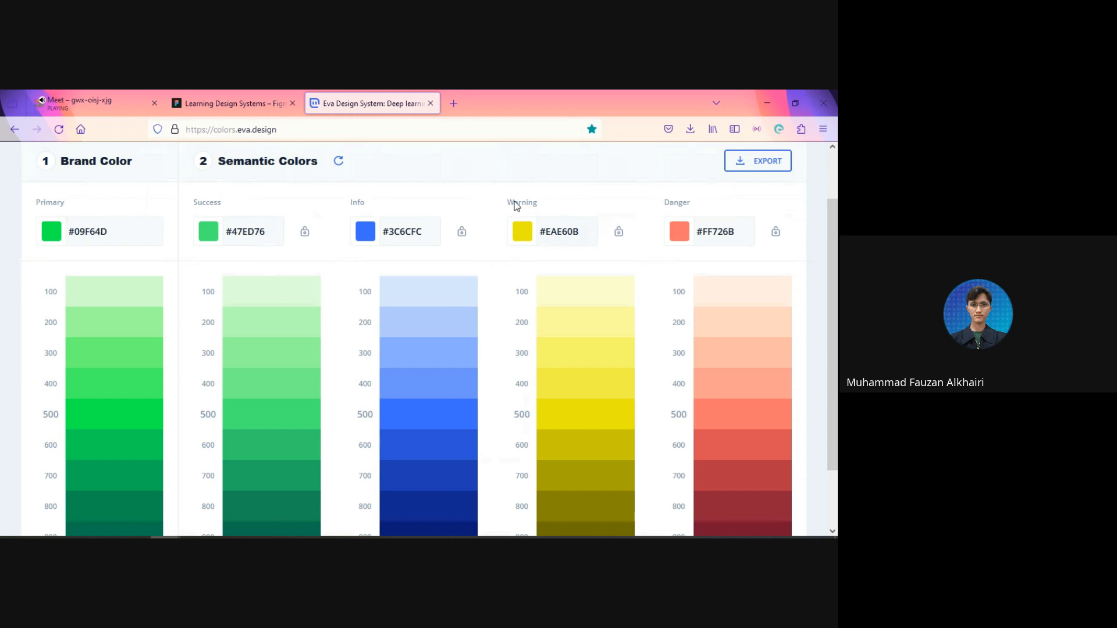
Step: Copy the Success shade scale from the Eva page into Figma below the Primary palette, replacing the rotated green reference image
click(508, 223)
scroll(653, 153, down, 1)
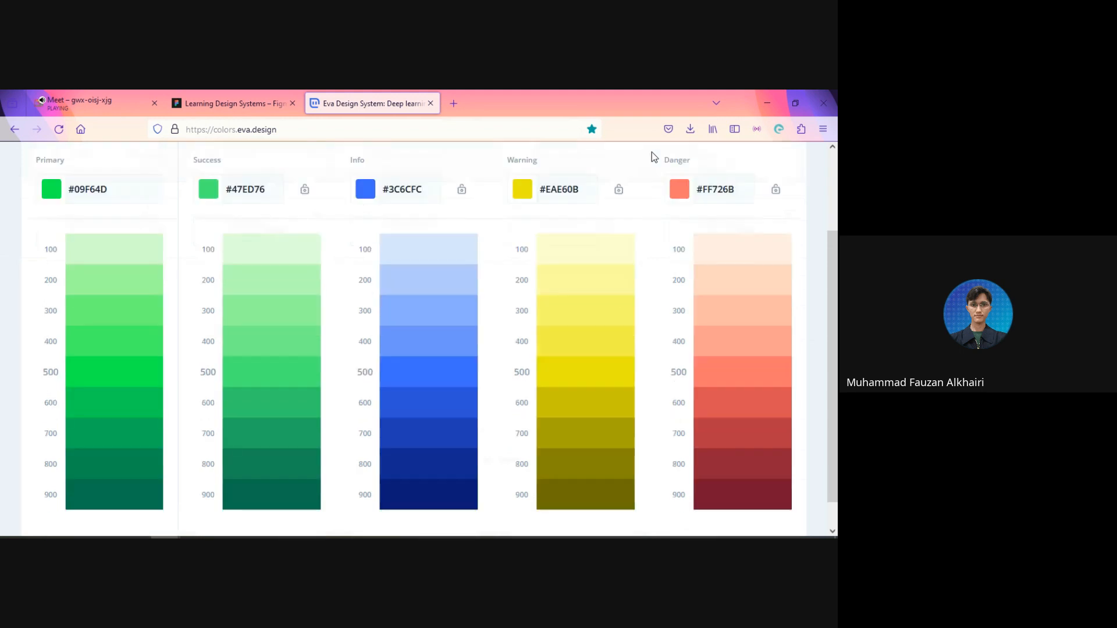
scroll(653, 160, up, 1)
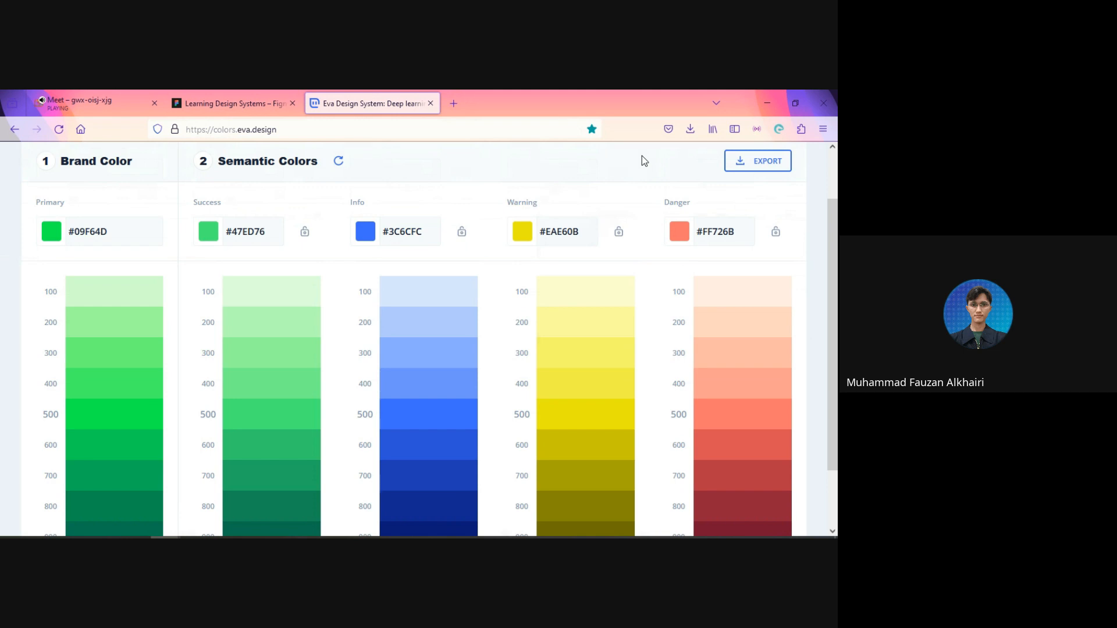
scroll(631, 152, down, 2)
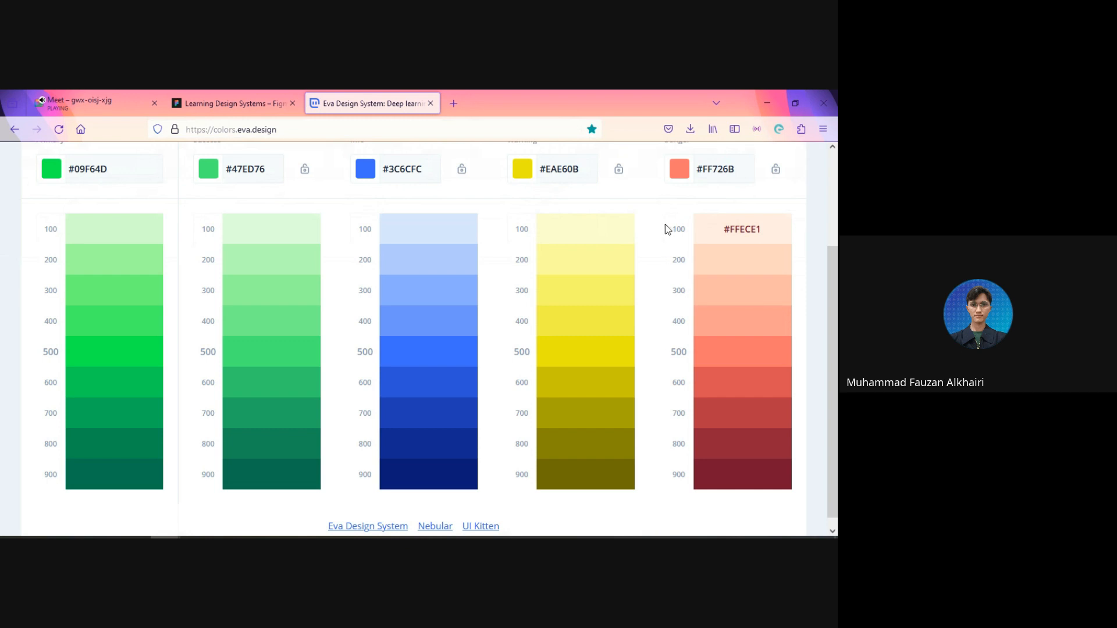
key(alt+Tab)
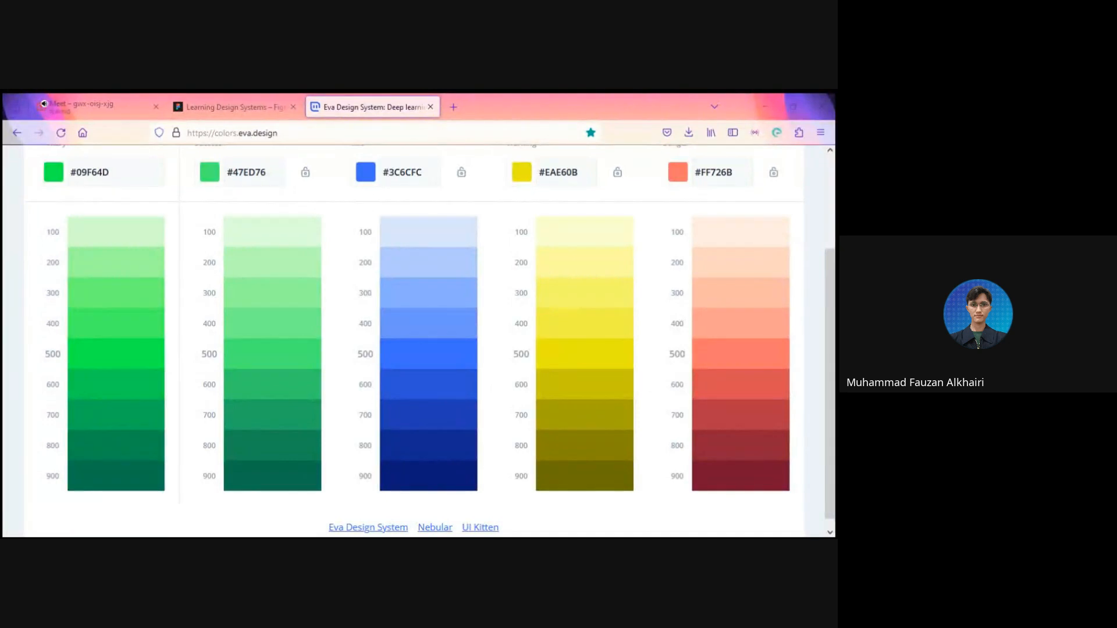
click(233, 104)
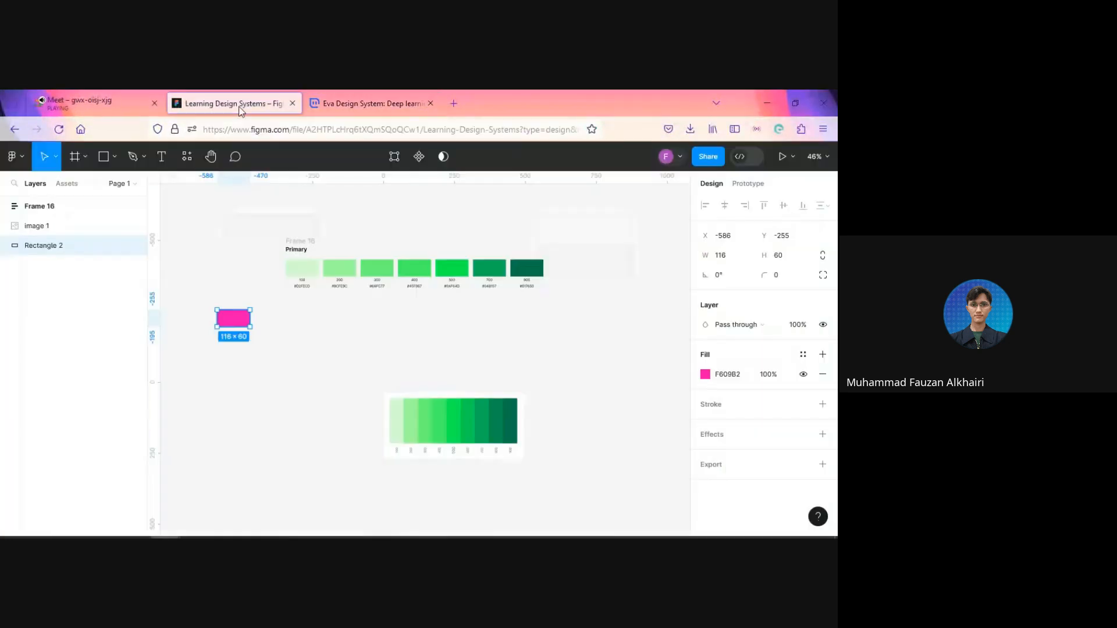
click(544, 341)
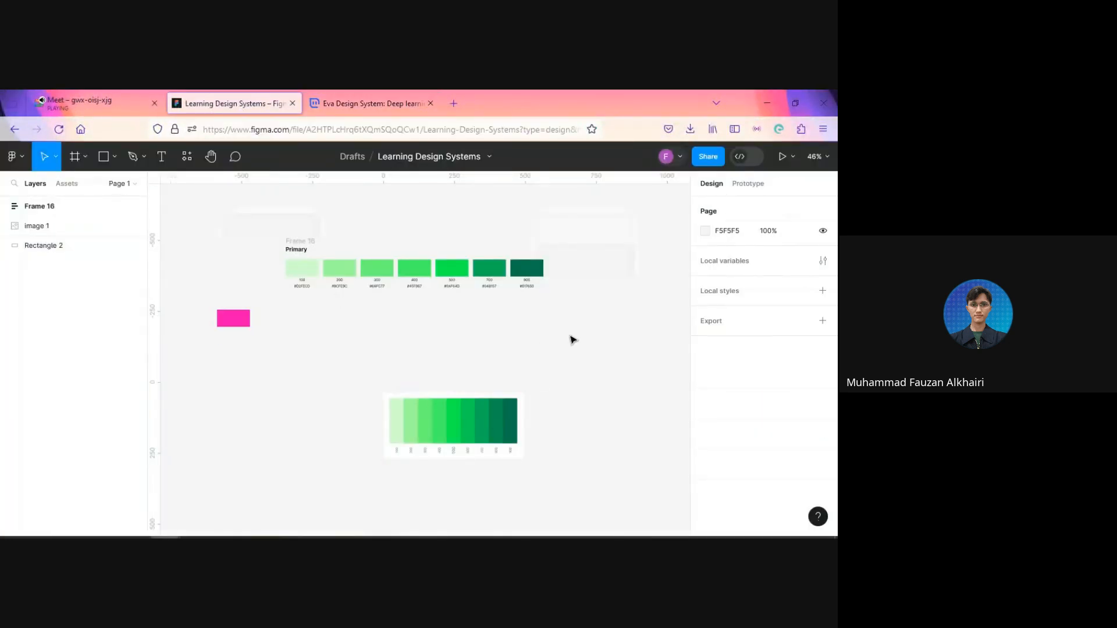
key(ctrl+v)
click(515, 408)
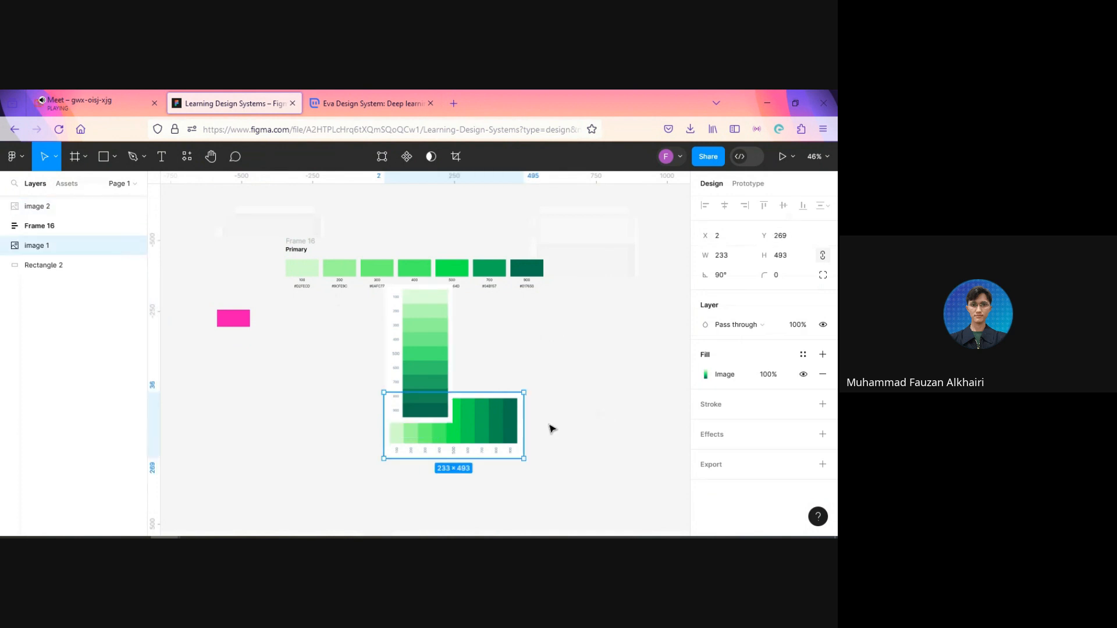
key(Delete)
drag(431, 365, 332, 424)
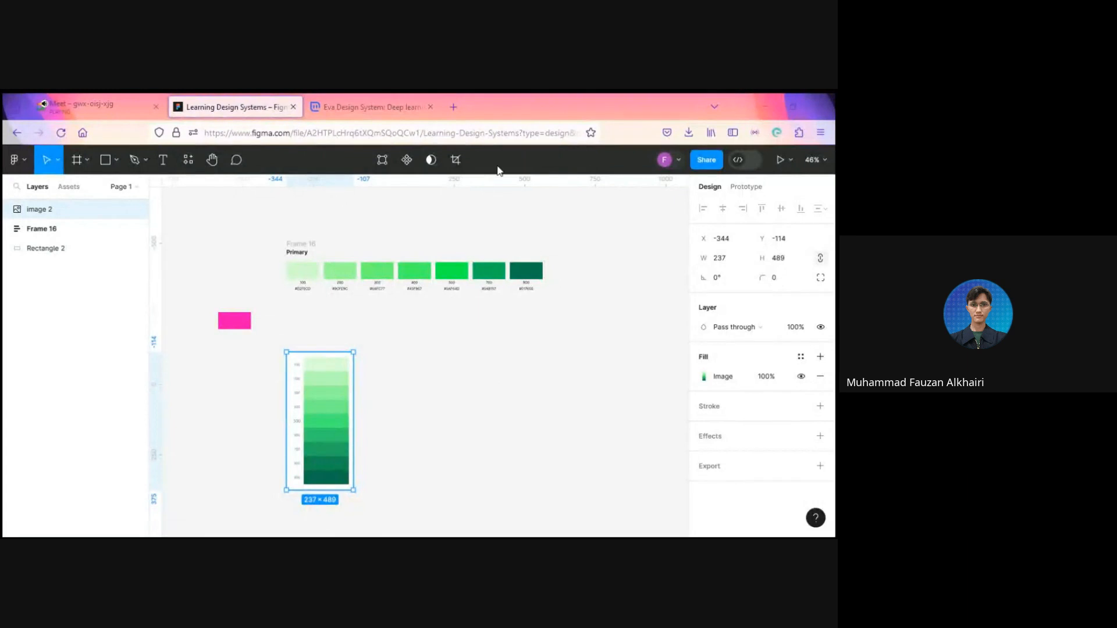
Step: Copy Eva's blue Info shade scale as an image into Figma and place it beside the green Success scale
click(373, 106)
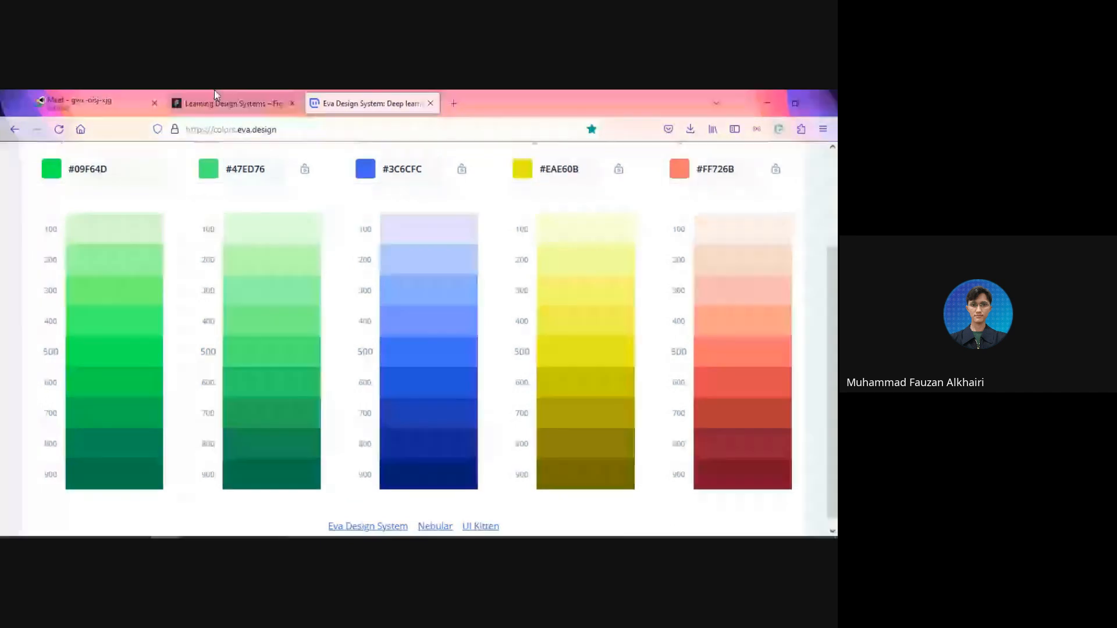
click(215, 105)
key(ctrl+v)
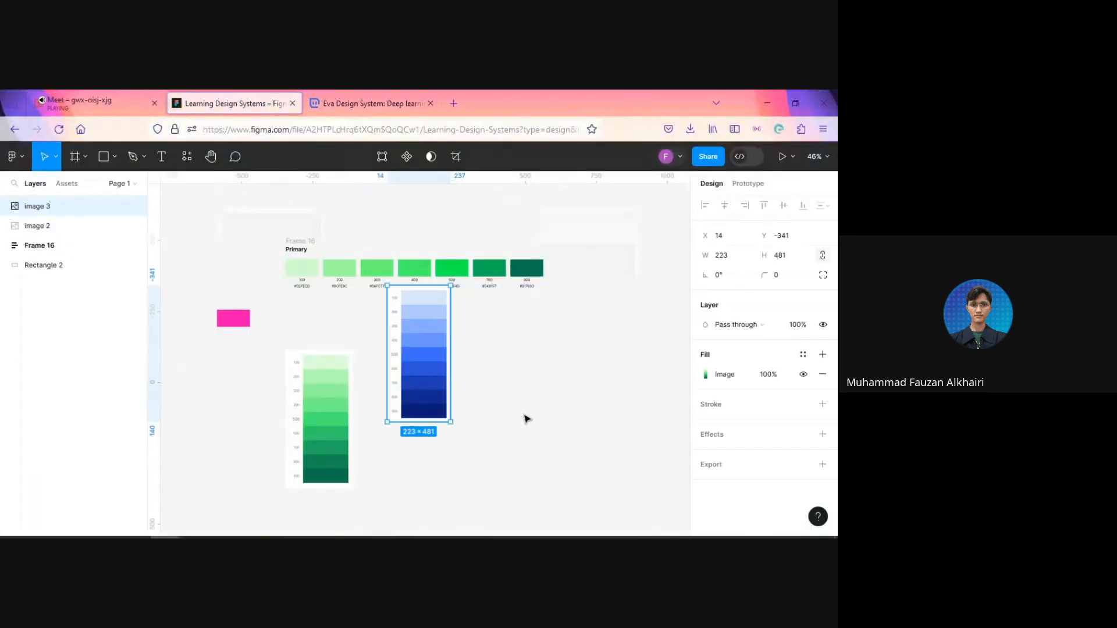
drag(417, 347, 404, 412)
Step: Bring Eva's yellow Warning shade scale into Figma as an image and place it beside the Info scale at X 272, Y -118
click(373, 104)
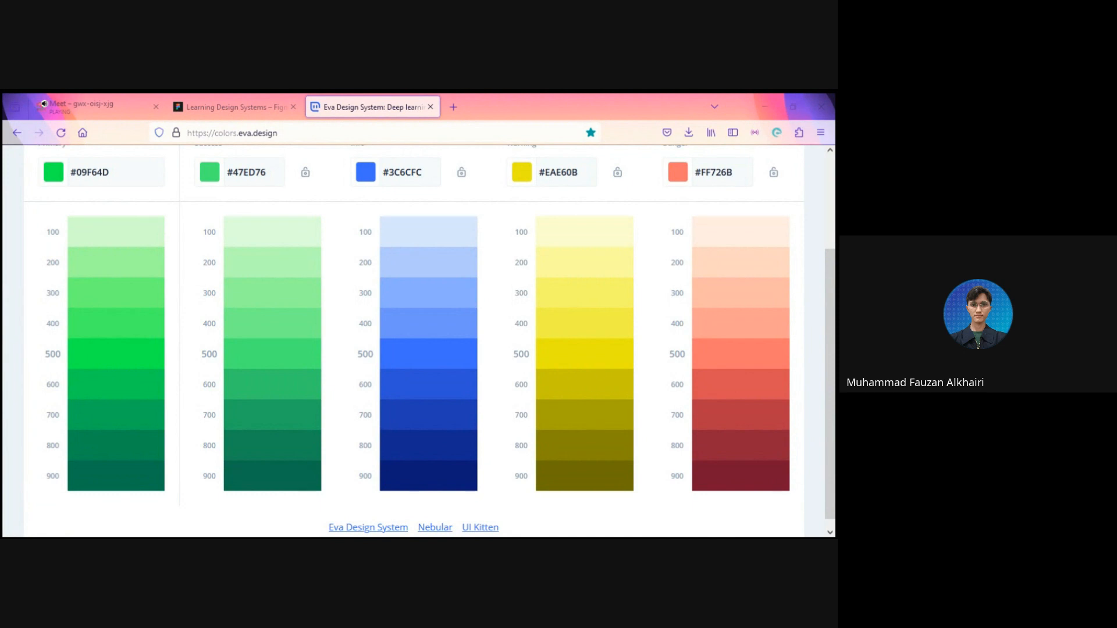
click(233, 108)
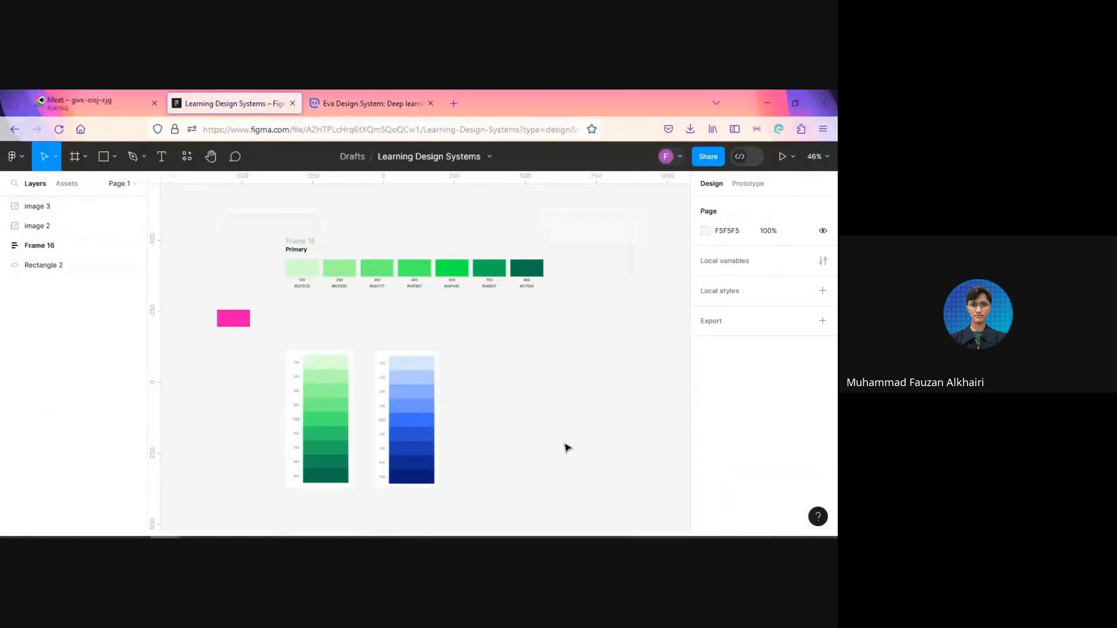
key(ctrl+v)
drag(429, 356, 505, 421)
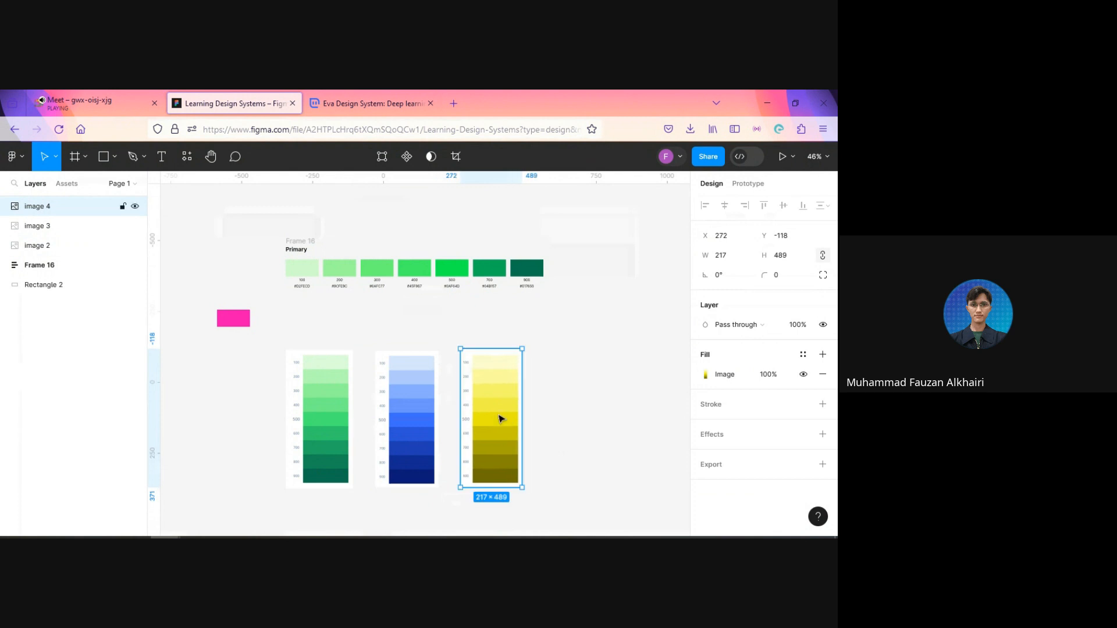
Step: Copy Eva's red Danger shade scale into Figma as an image, beside the Warning scale with a matching 78 gap
click(337, 100)
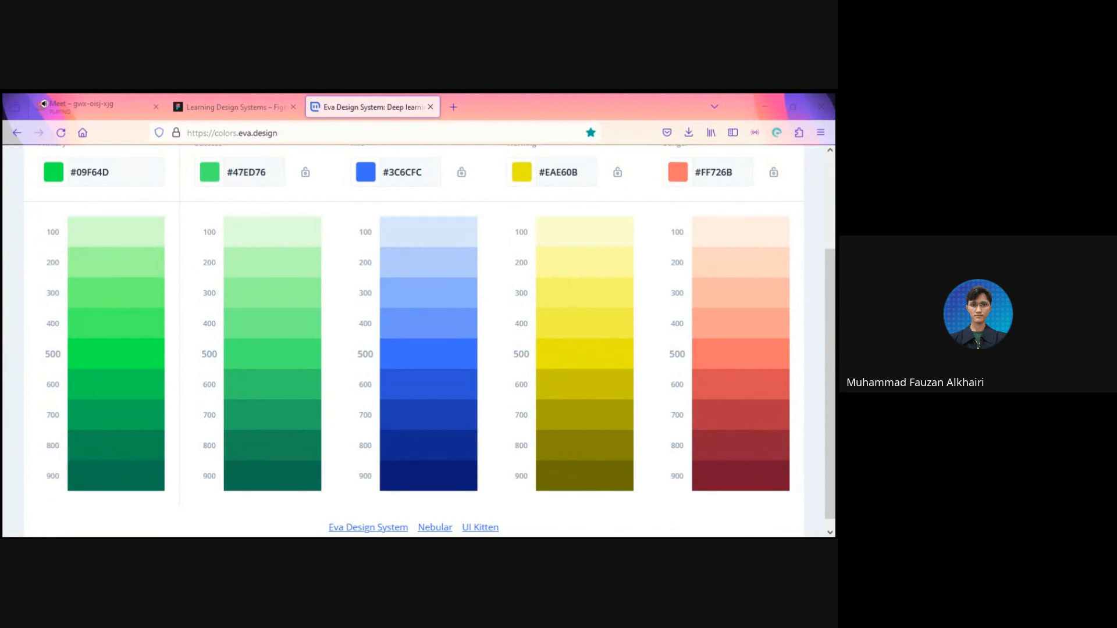
click(261, 99)
click(558, 387)
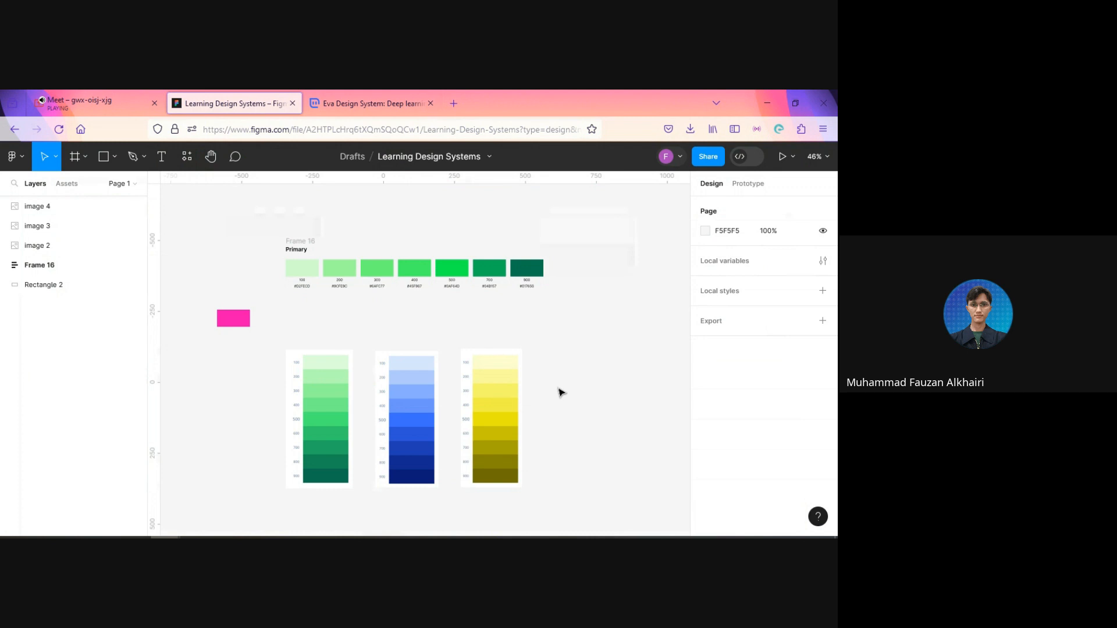
key(ctrl+v)
drag(431, 375, 585, 425)
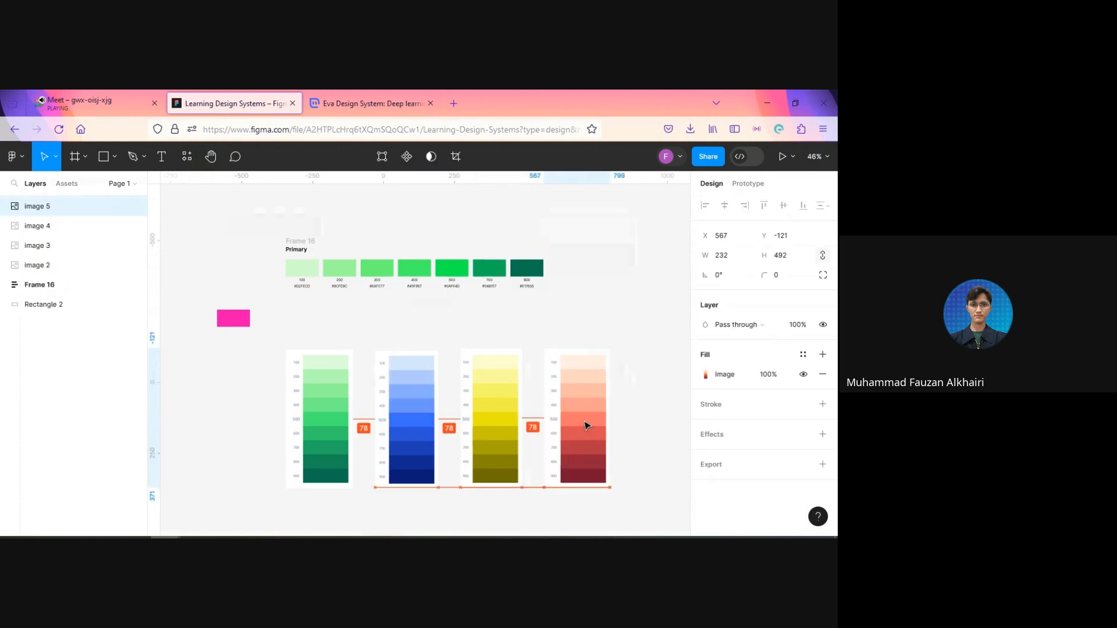
click(657, 440)
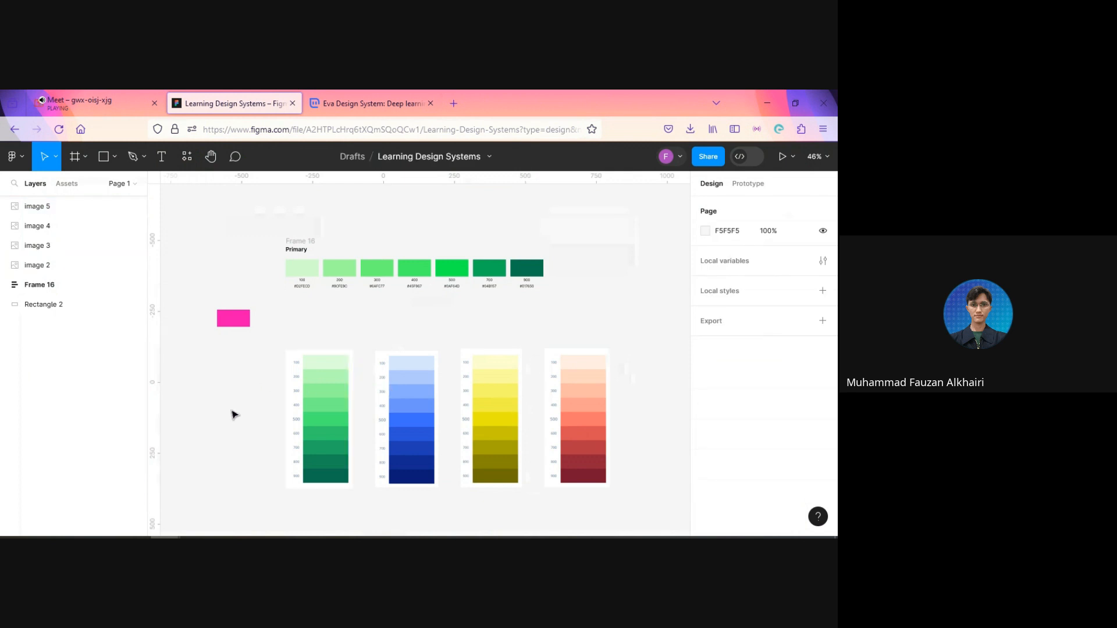
Step: Move the four semantic scale images together further down the canvas, away from the Primary palette
drag(233, 411, 593, 448)
drag(474, 391, 473, 456)
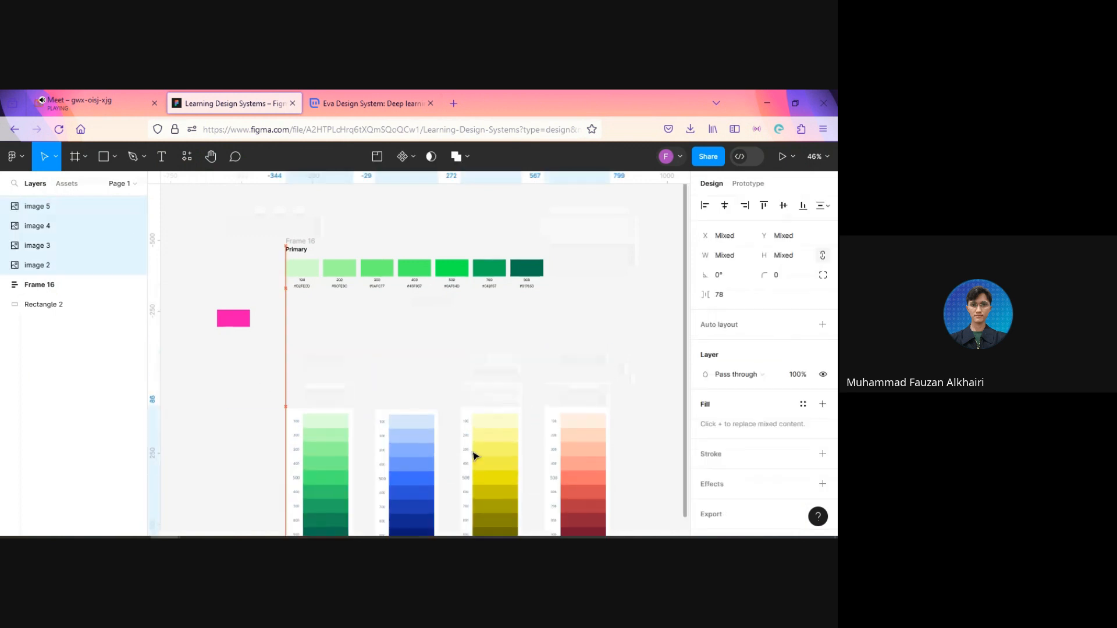
click(378, 207)
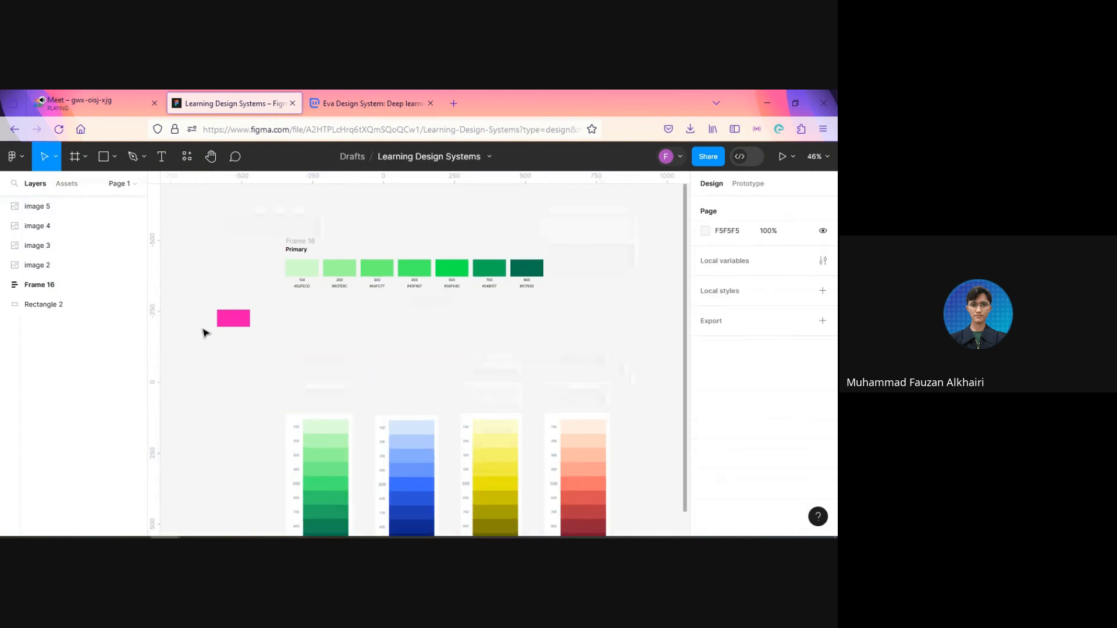
Step: Copy the pink rectangle's fill color F609B2 from Figma and set it as the Primary brand color on the Eva page
click(233, 318)
click(735, 374)
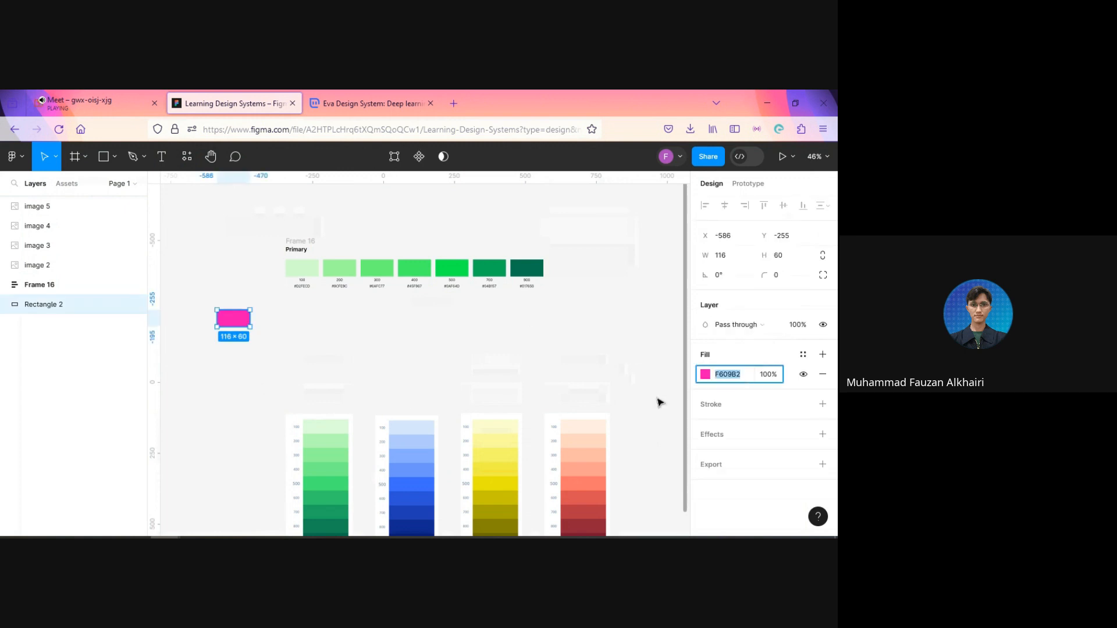
click(343, 102)
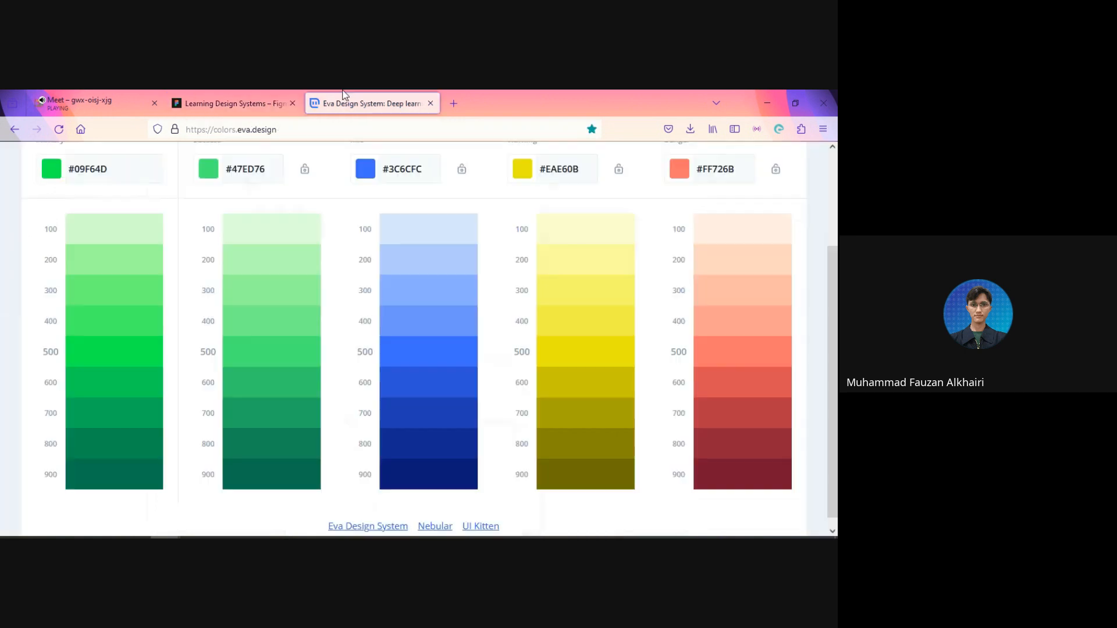
click(110, 169)
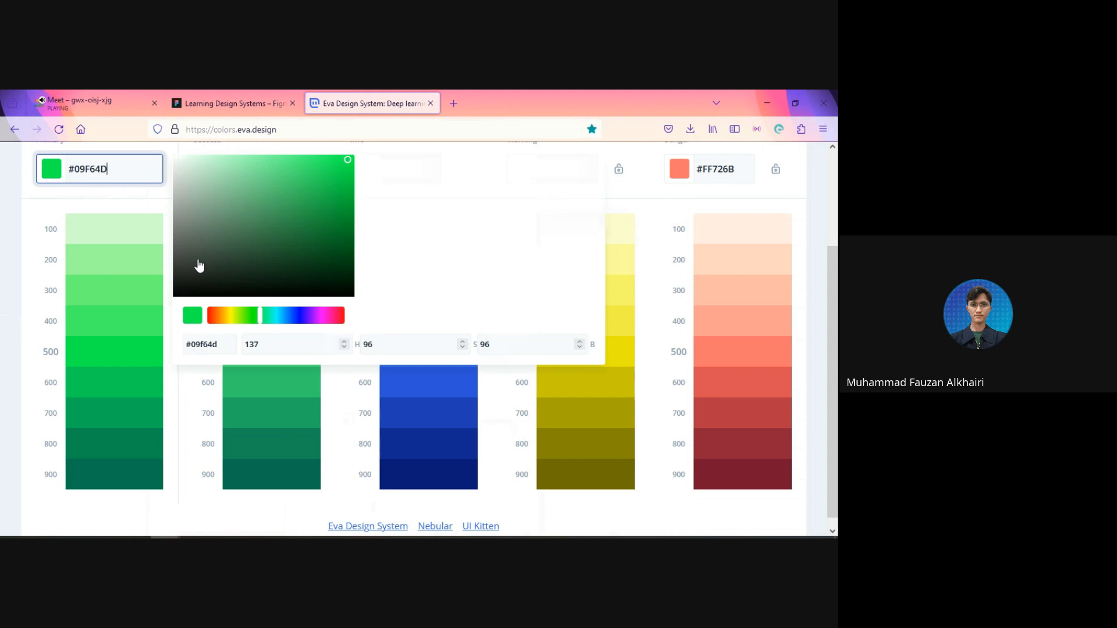
click(213, 345)
key(ctrl+a)
text(#f609b2)
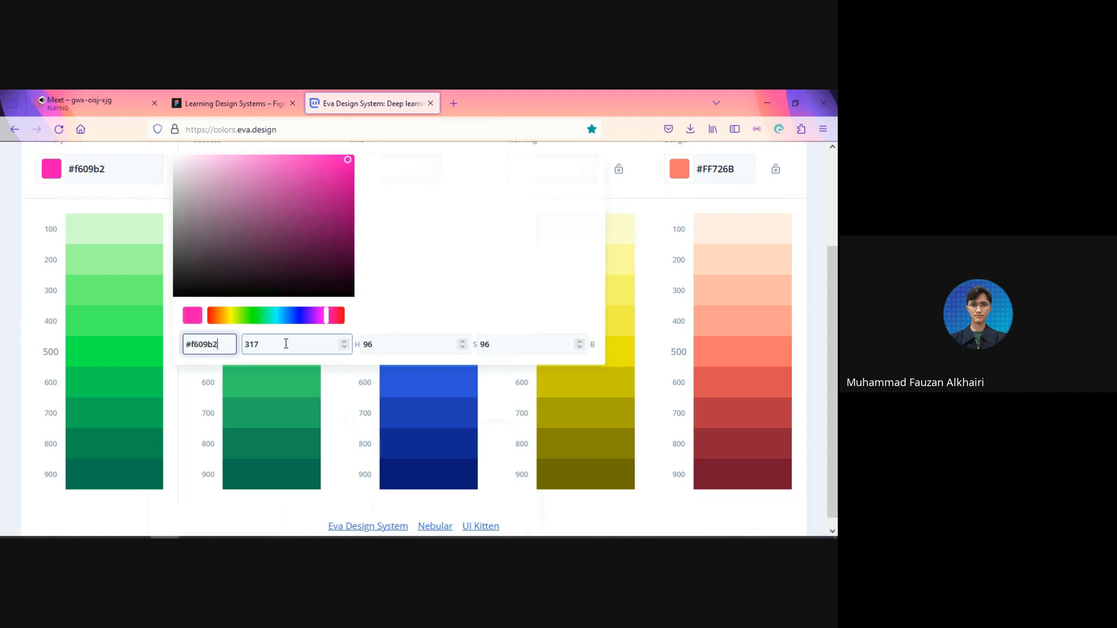
click(3, 307)
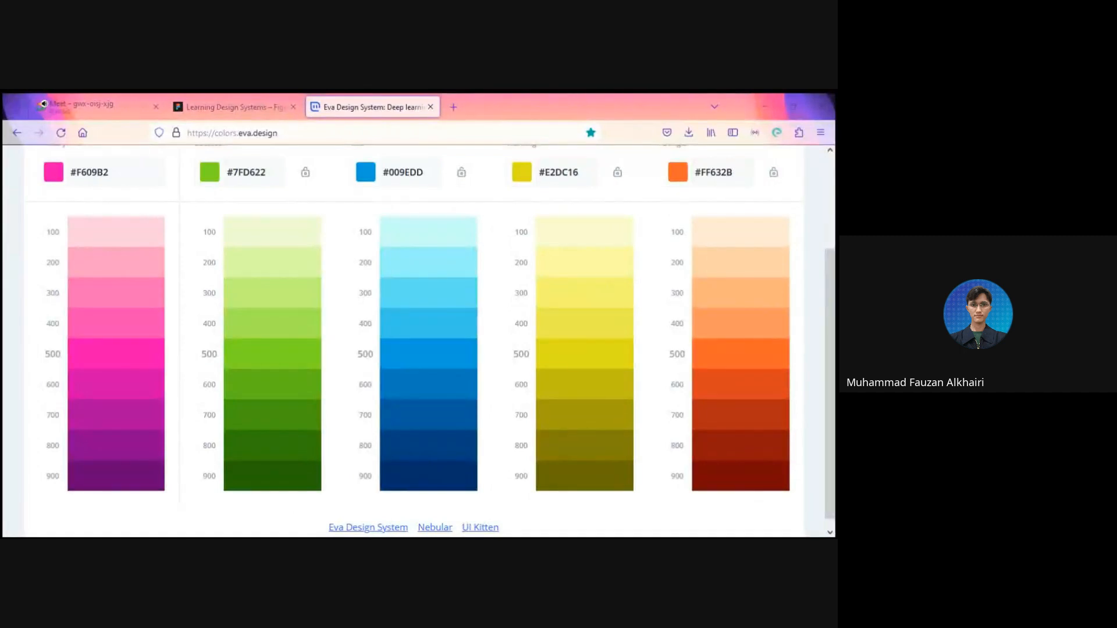
Step: Paste the pink Primary shade scale image into Figma and place it before the Success scale at X -642, Y 111
click(232, 106)
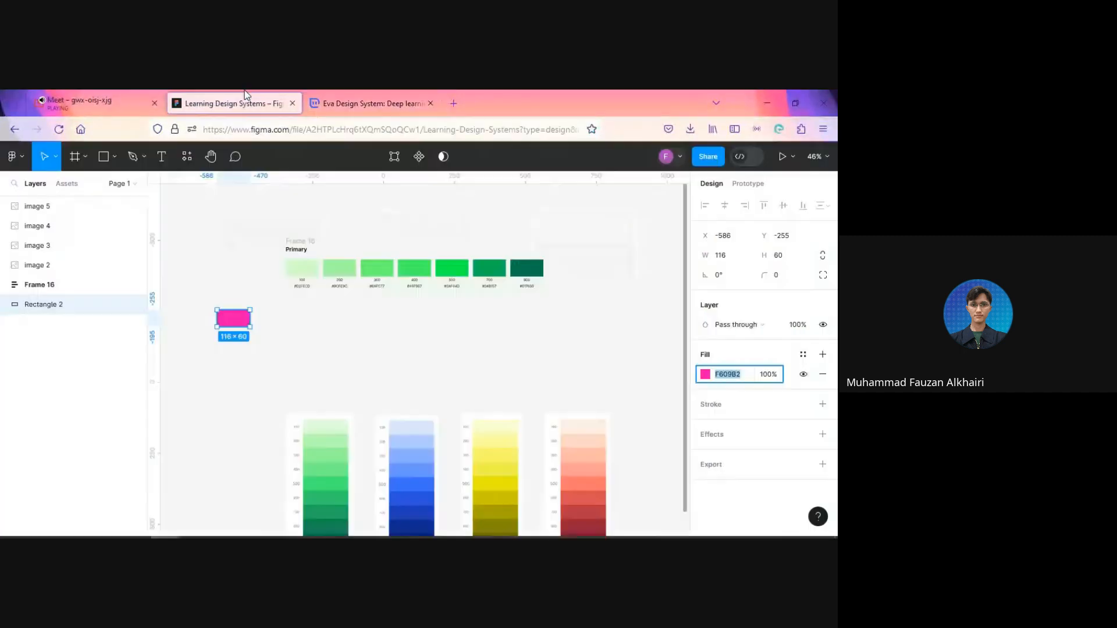
click(264, 394)
key(ctrl+v)
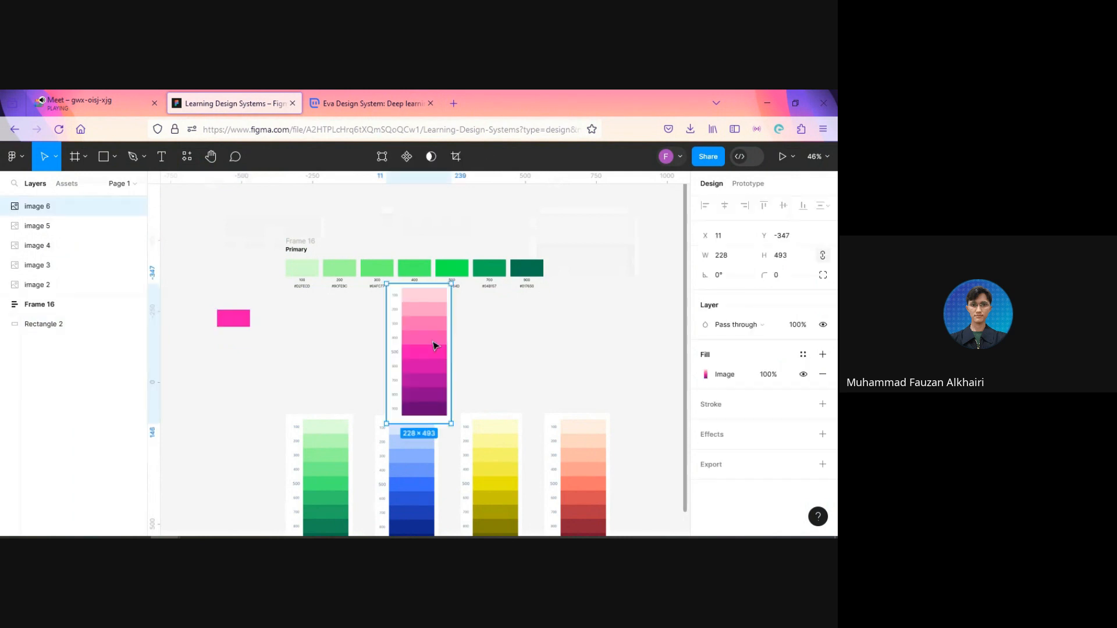
drag(407, 374, 260, 363)
Step: Duplicate the Primary palette frame twice, stacking the copies beneath it at Y -404 and Y -218
drag(377, 237, 347, 387)
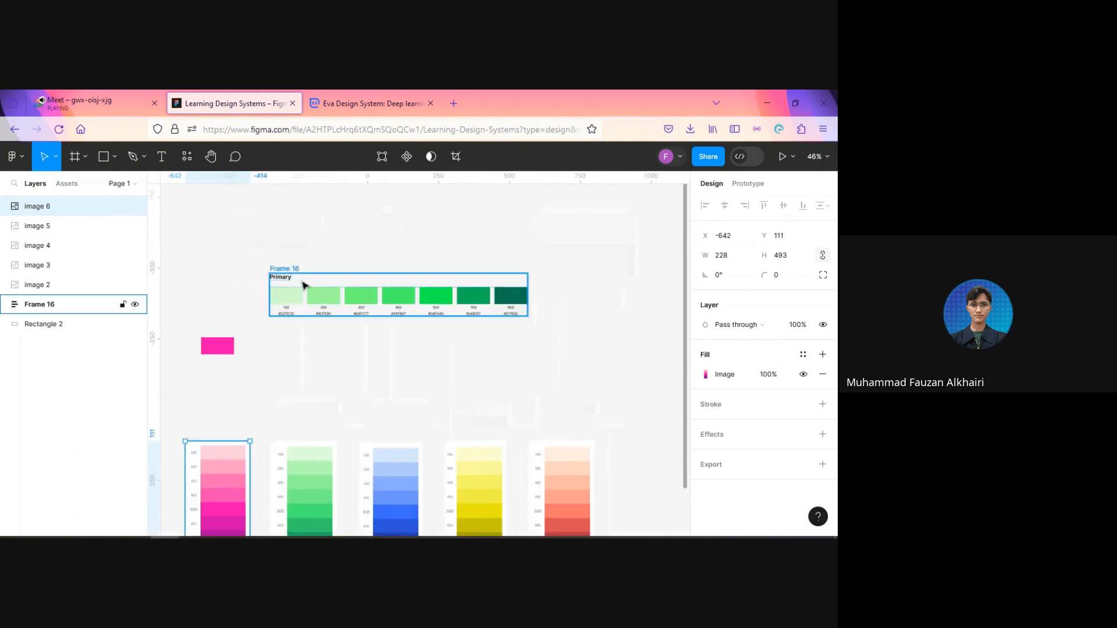
click(319, 285)
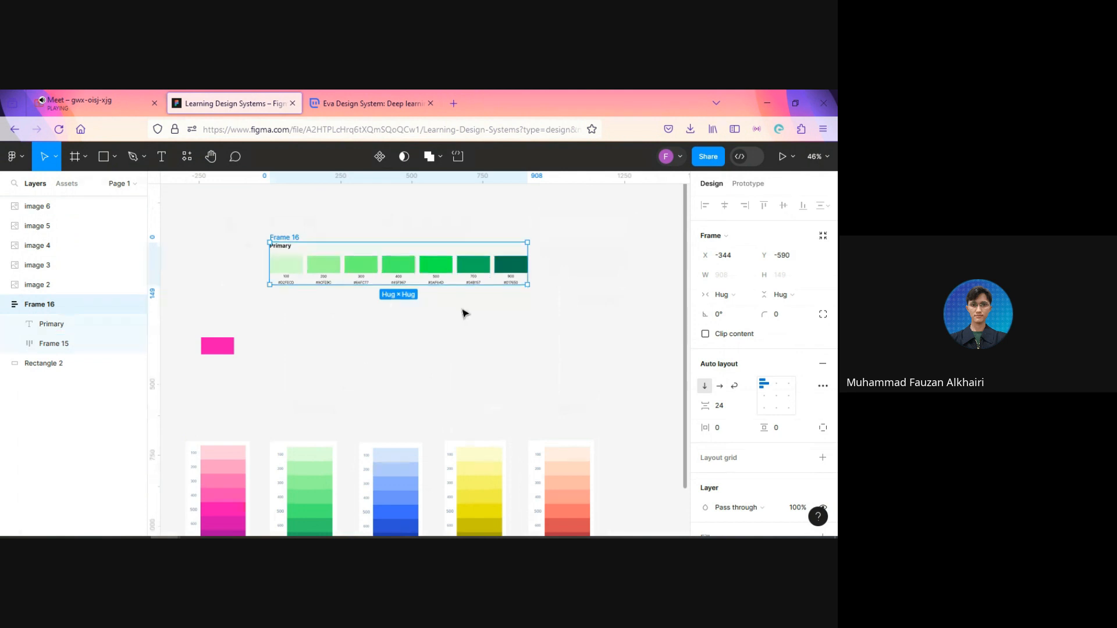
key(ctrl+d)
drag(508, 298, 437, 291)
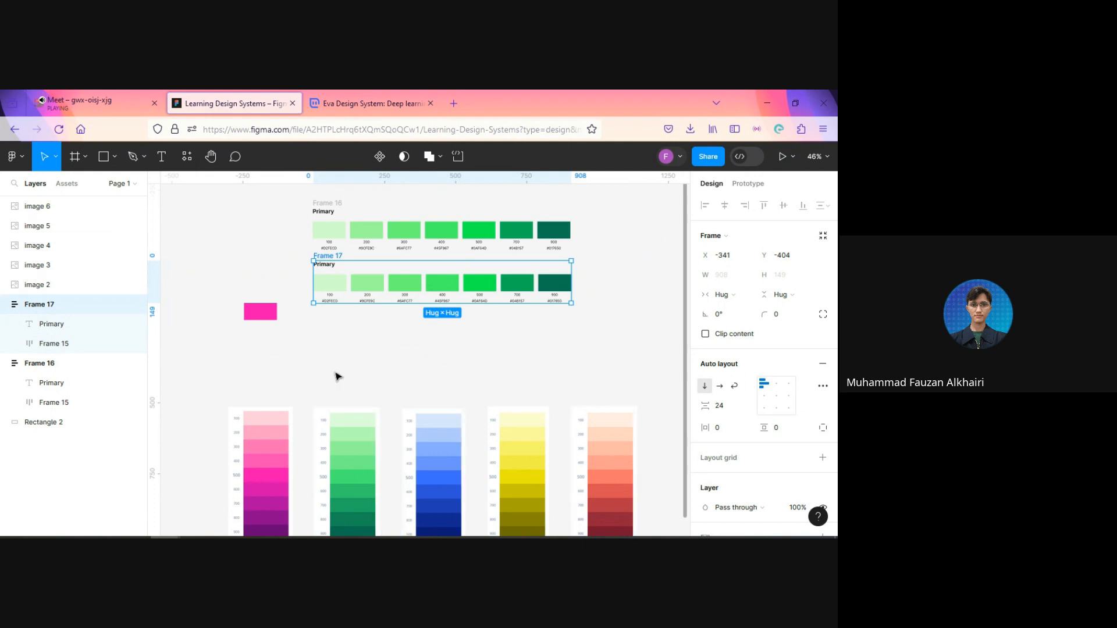
key(ctrl+d)
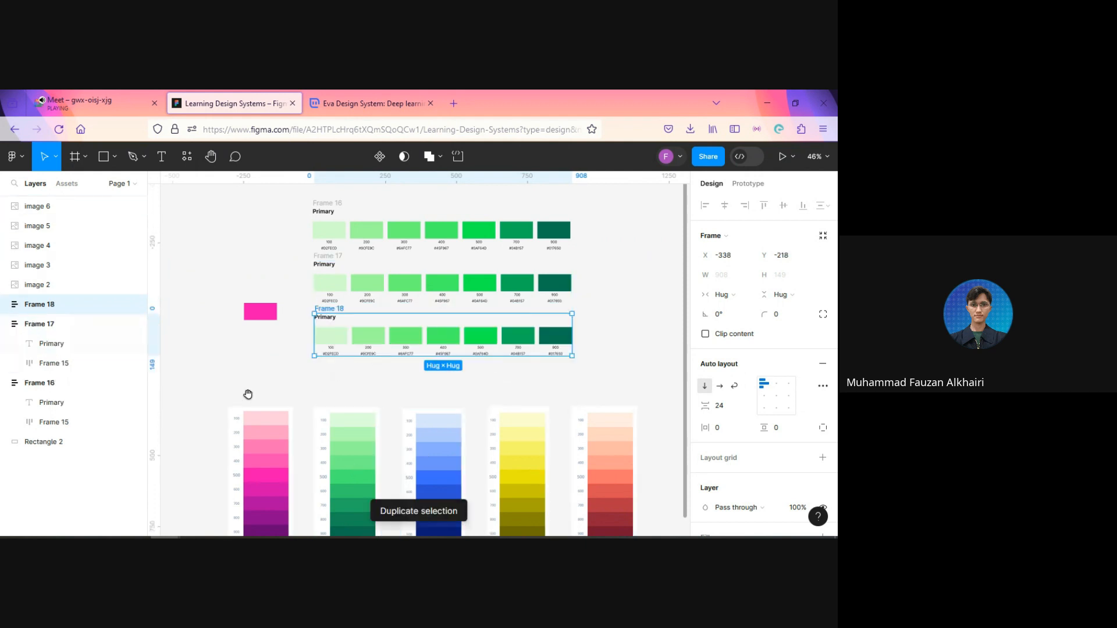
Step: Move all five shade scale images further down to make room beneath the stacked palette frames
scroll(247, 372, down, 3)
scroll(245, 352, down, 3)
drag(198, 357, 486, 409)
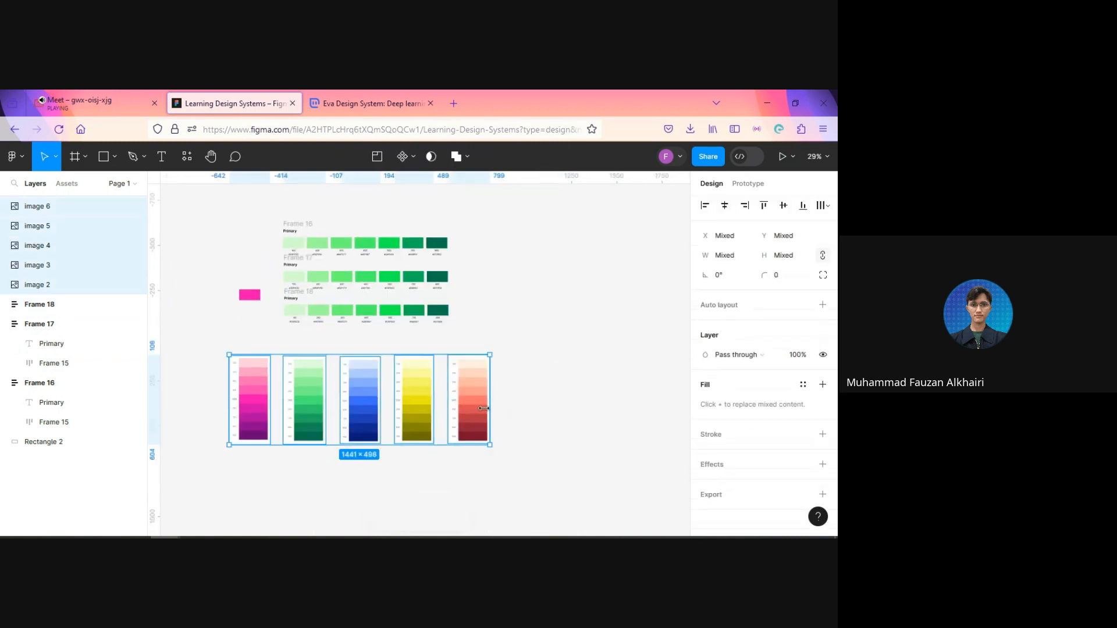
drag(409, 385, 413, 479)
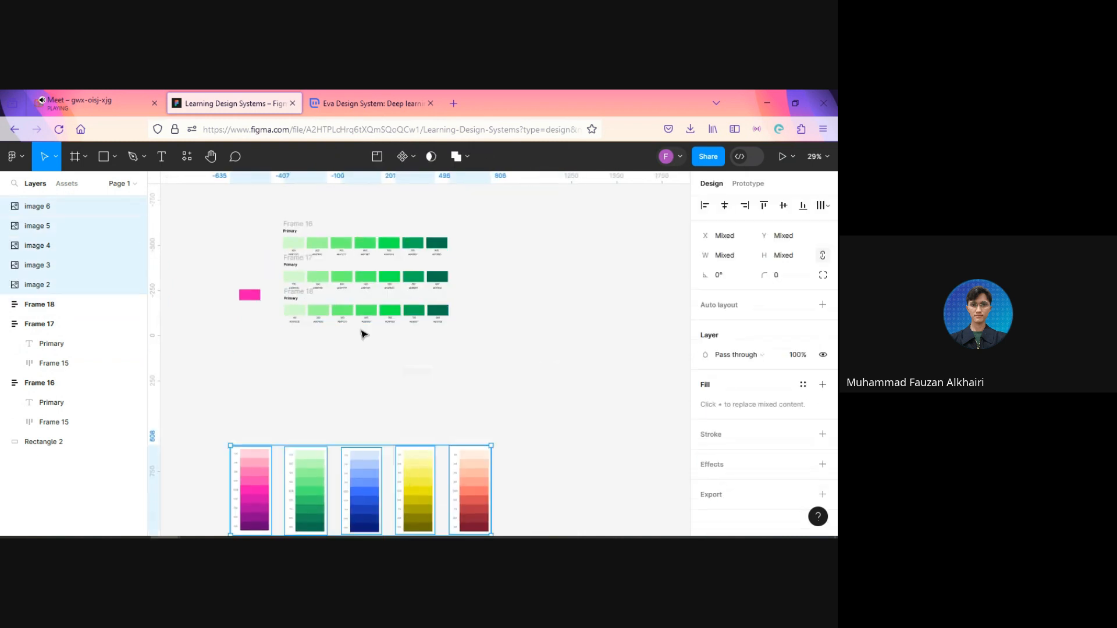
Step: Duplicate the third palette frame and stack two more copies beneath it, the last at X -338, Y 238
click(305, 300)
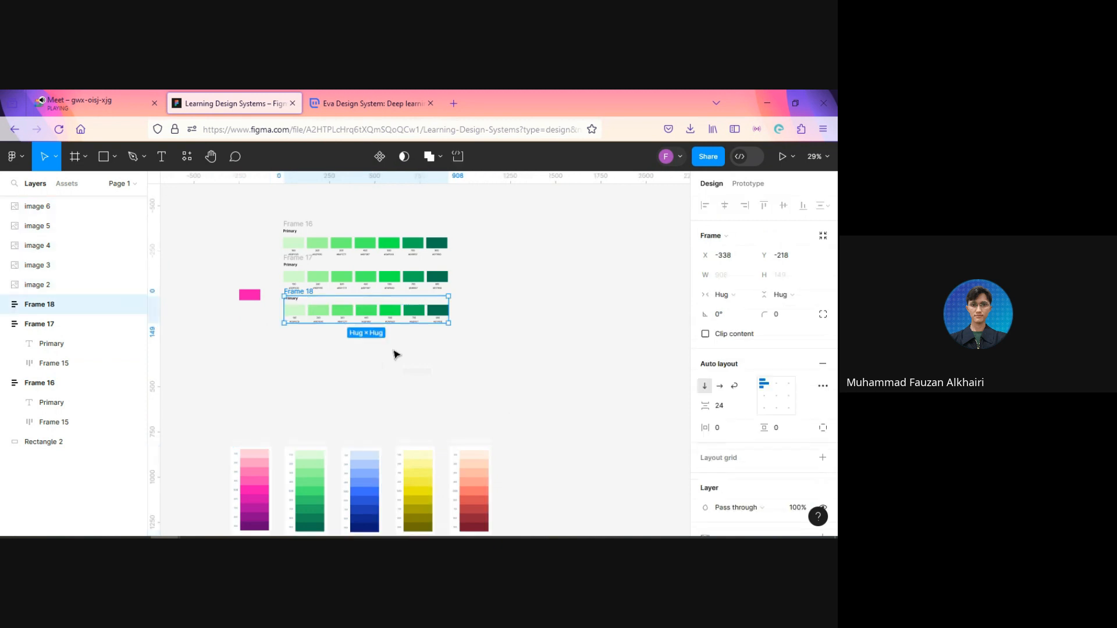
key(ctrl+d)
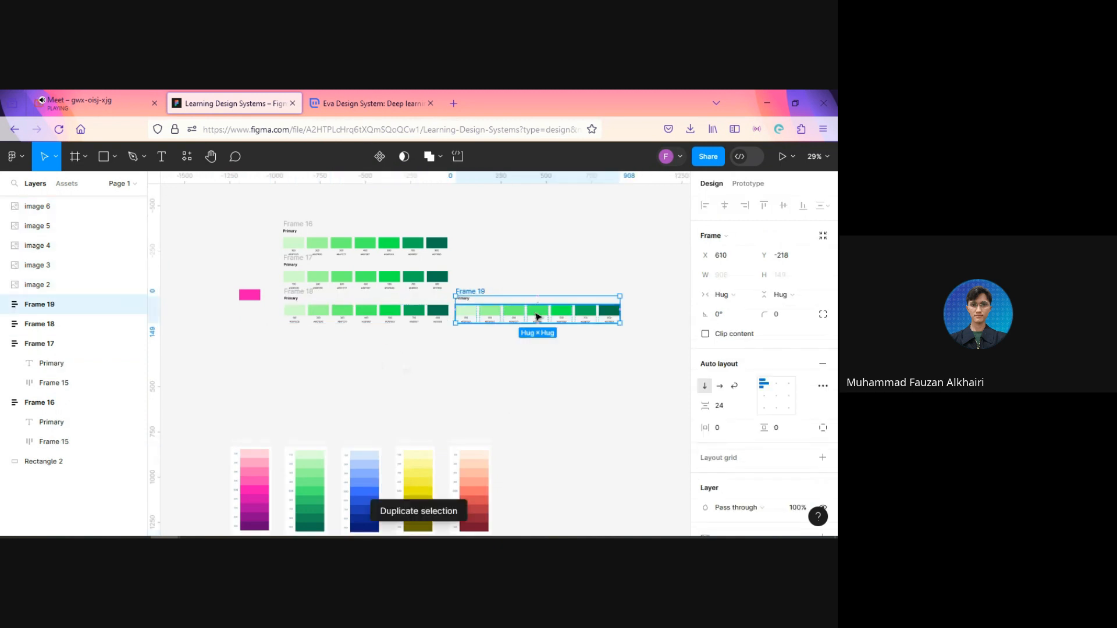
drag(523, 310, 368, 353)
key(ctrl+d)
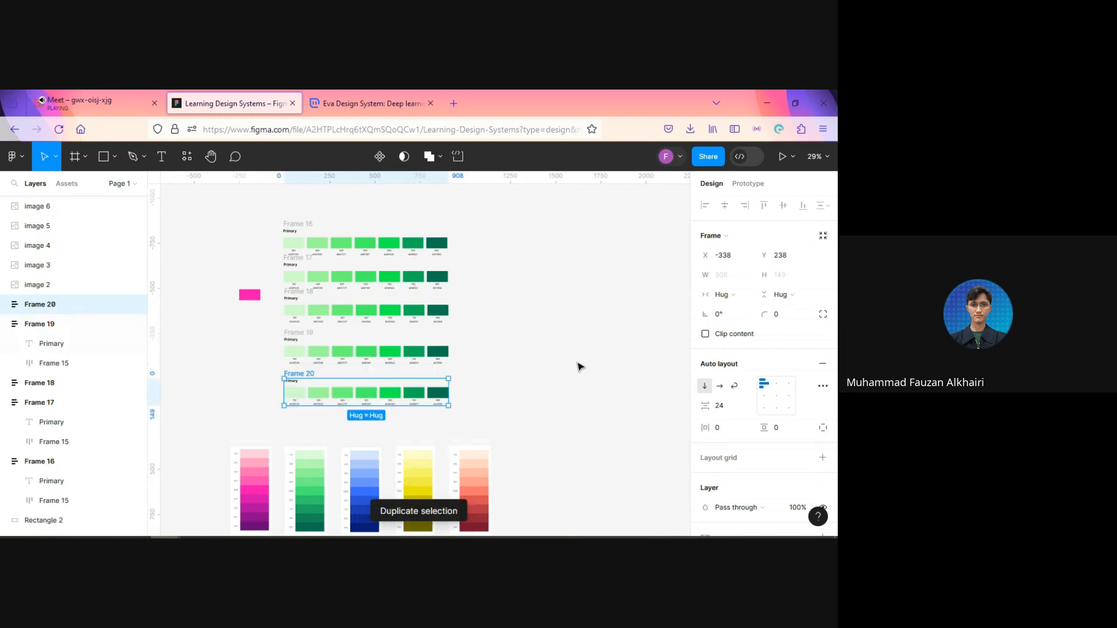
Step: Duplicate the lowest palette frame once more, adding a sixth row beneath the stack at X -338, Y 466
key(ctrl+d)
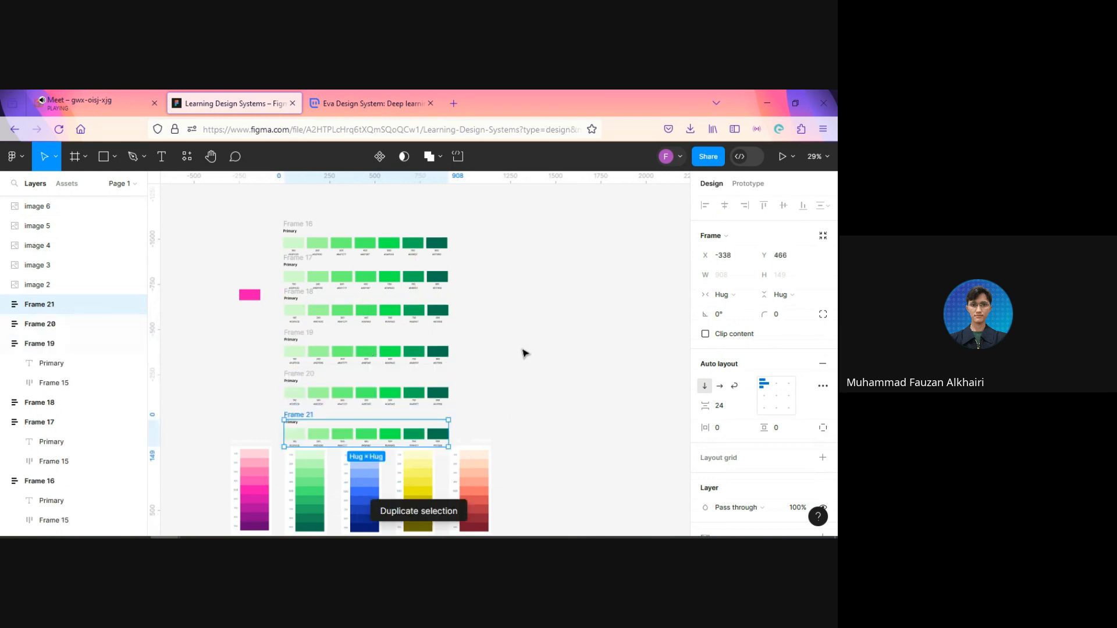
click(508, 447)
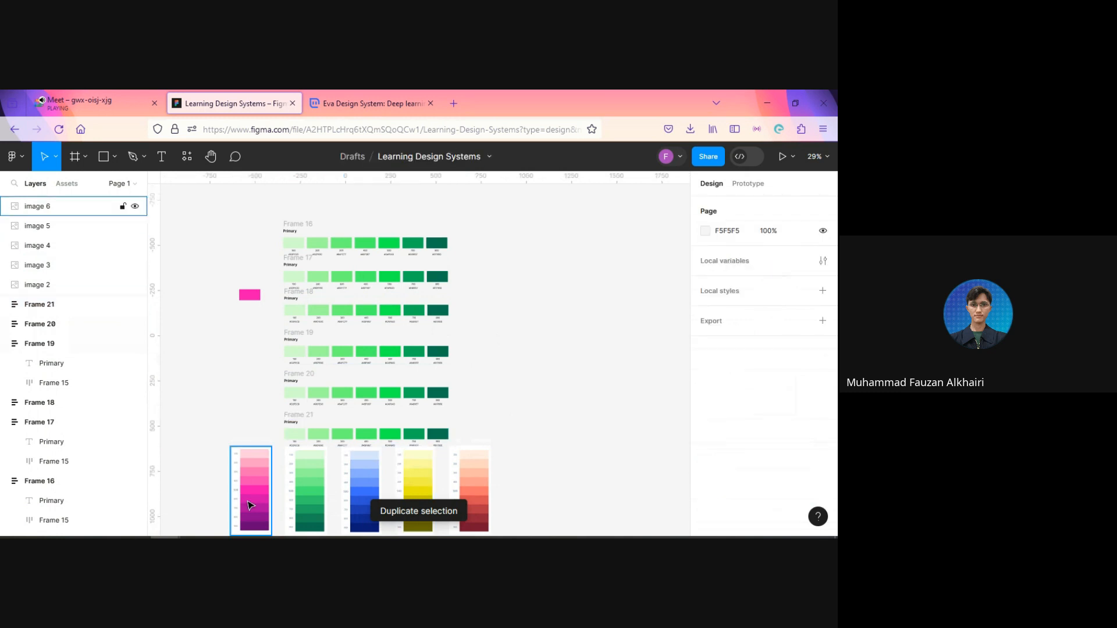
Step: Delete the loose pink rectangle and move the pink shade scale image beside the upper palette frames at X -764, Y -562
click(248, 297)
key(Delete)
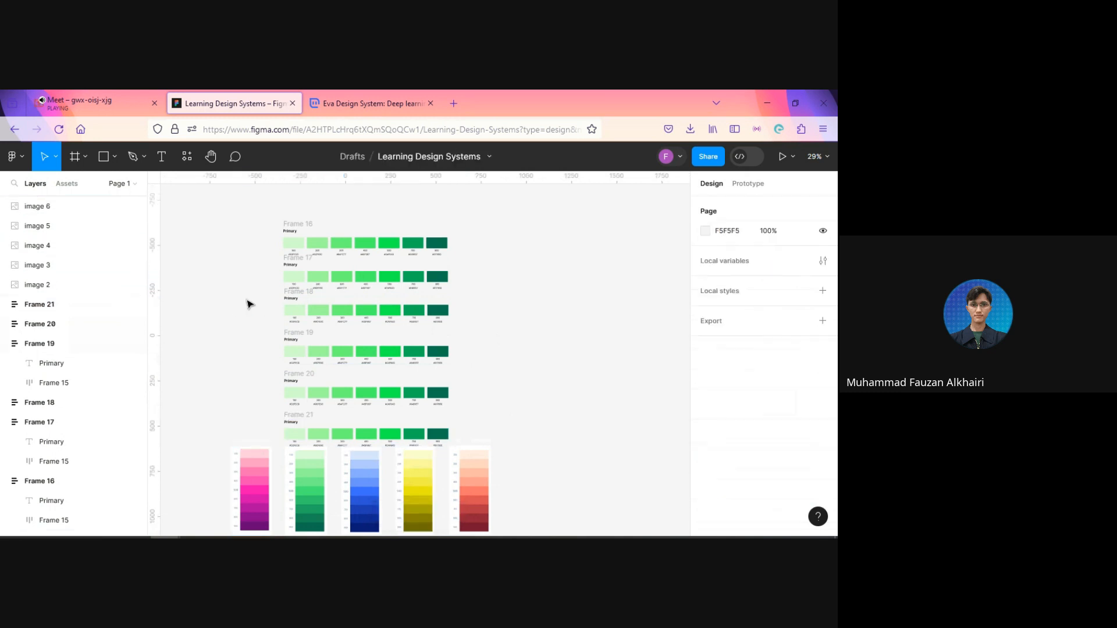
drag(248, 485, 221, 276)
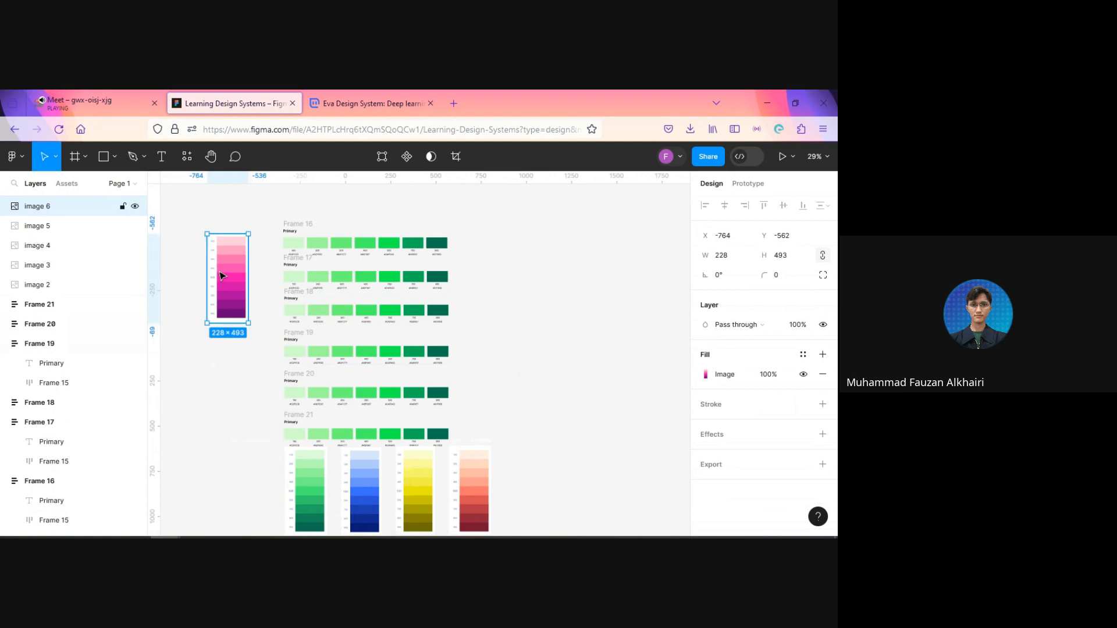
scroll(221, 276, up, 5)
drag(252, 327, 269, 387)
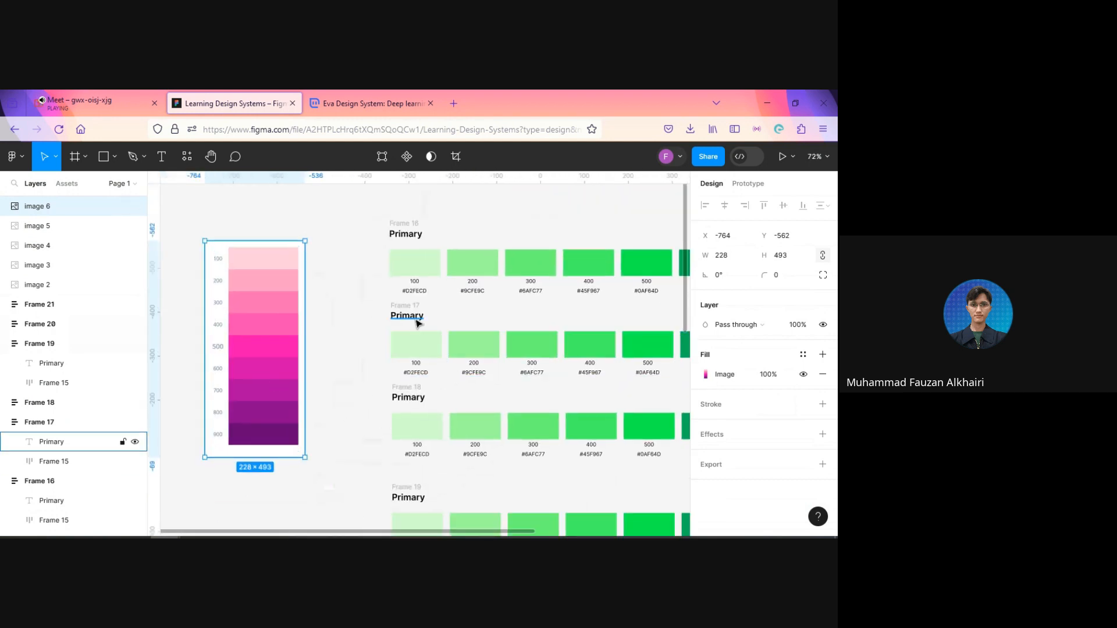
Step: Change the heading of the second palette frame to "Secondary"
double_click(408, 315)
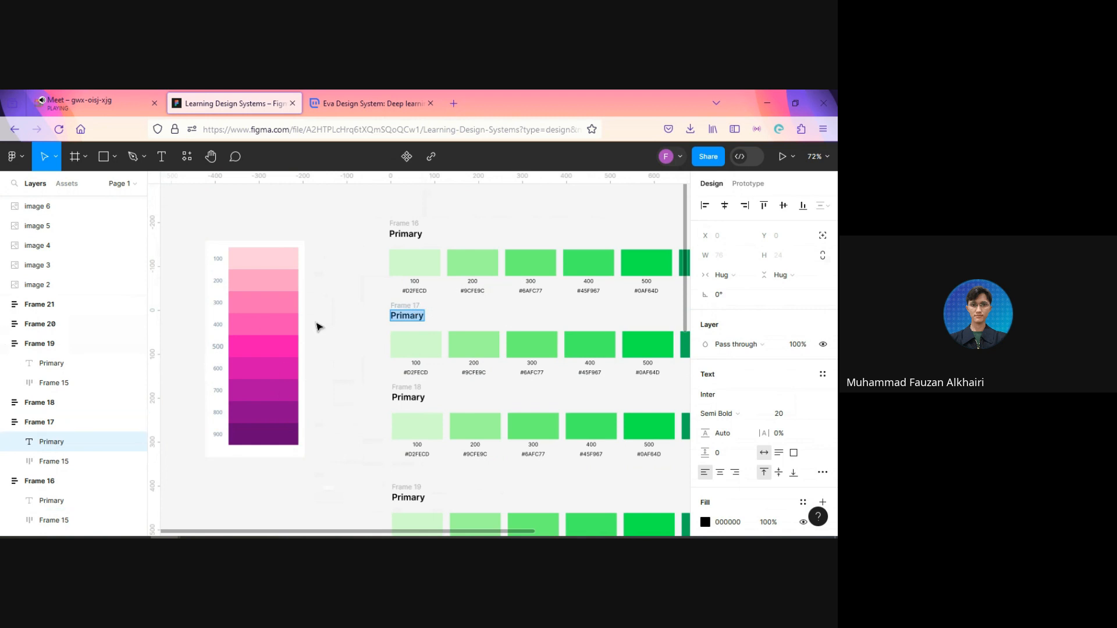
text(Secondary)
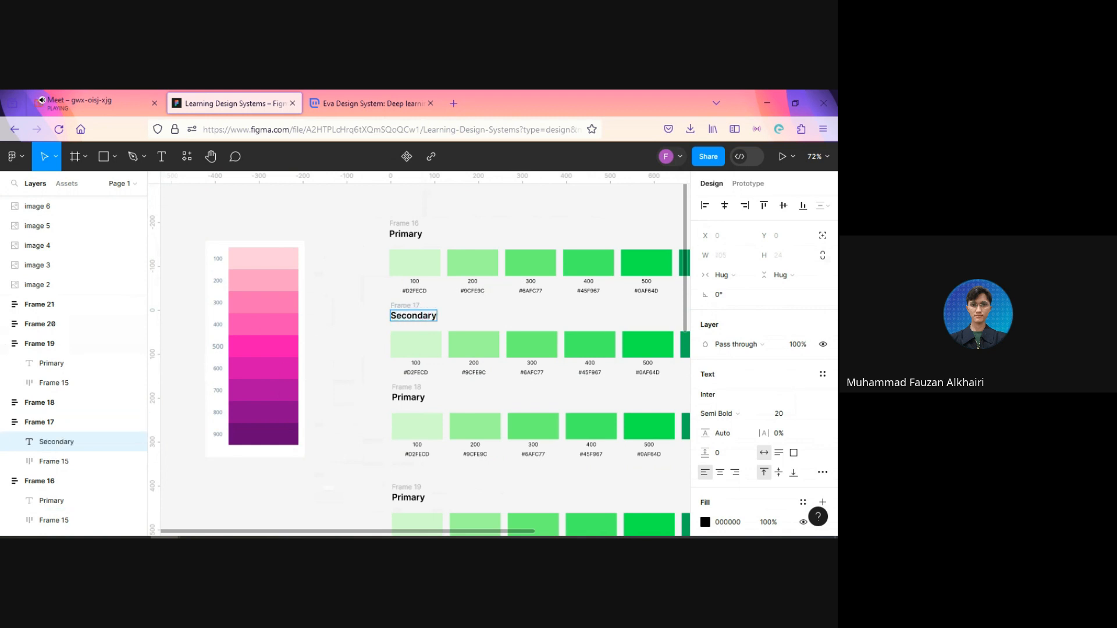
click(344, 337)
Step: Rotate the pink shade scale image to 90°
click(285, 374)
click(727, 278)
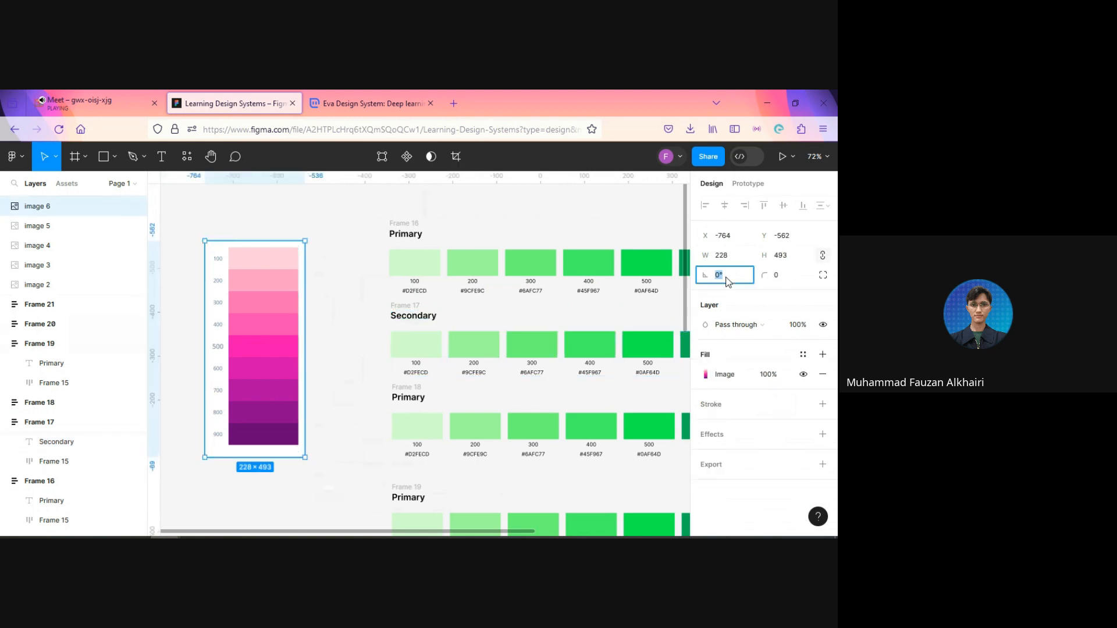
text(90)
key(Return)
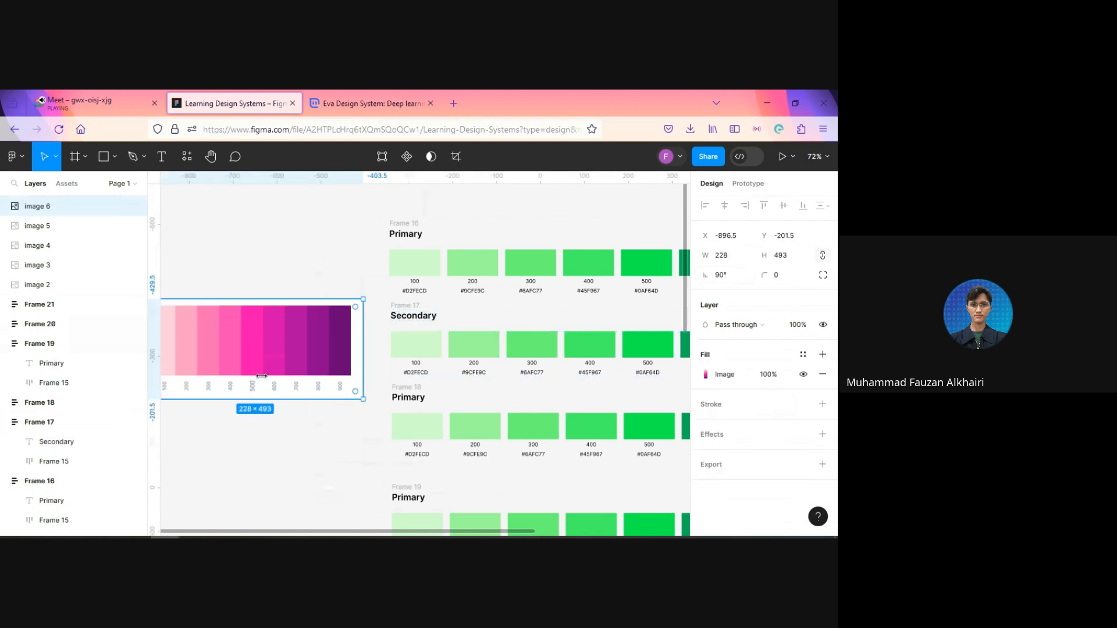
Step: Move the rotated pink shade scale image directly beneath the Secondary swatch row, at X -92, Y -27
drag(269, 369, 517, 453)
drag(434, 440, 347, 400)
key(shift+Right)
key(shift+Right)
key(shift+Right)
key(shift+Right)
key(shift+Right)
key(shift+Right)
key(shift+Right)
key(shift+Right)
key(shift+Right)
key(shift+Right)
key(shift+Right)
key(shift+Right)
key(shift+Right)
key(shift+Right)
key(shift+Right)
key(shift+Right)
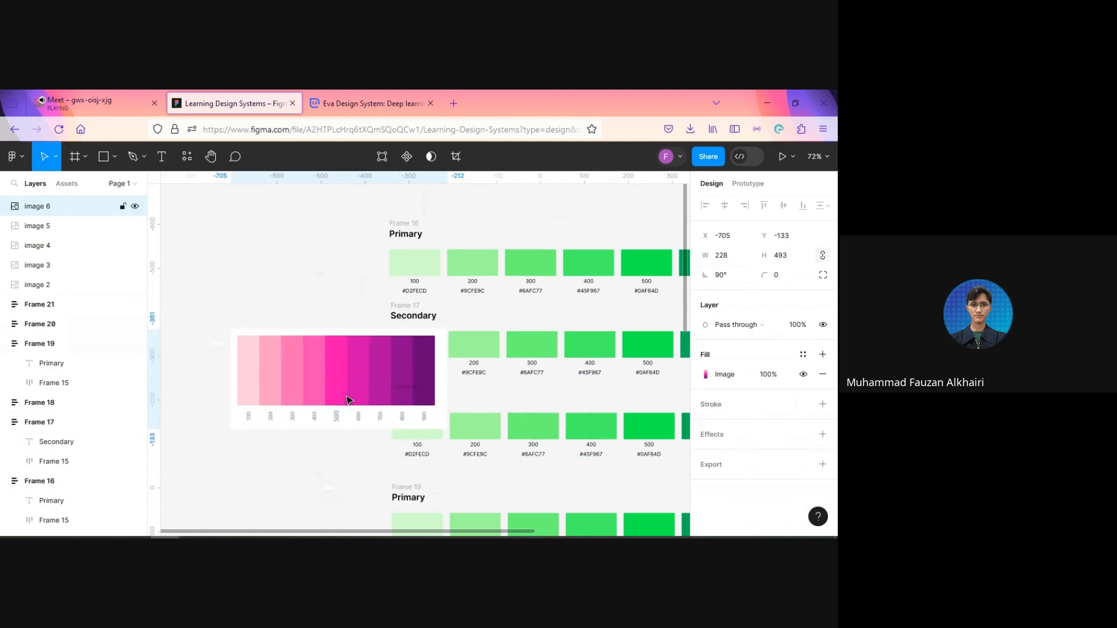
key(shift+Down)
key(Down)
key(Down)
key(Down)
key(Down)
key(Down)
key(Down)
key(Down)
key(Down)
key(Down)
key(Down)
key(Down)
key(Down)
key(Down)
key(Down)
key(Down)
key(Down)
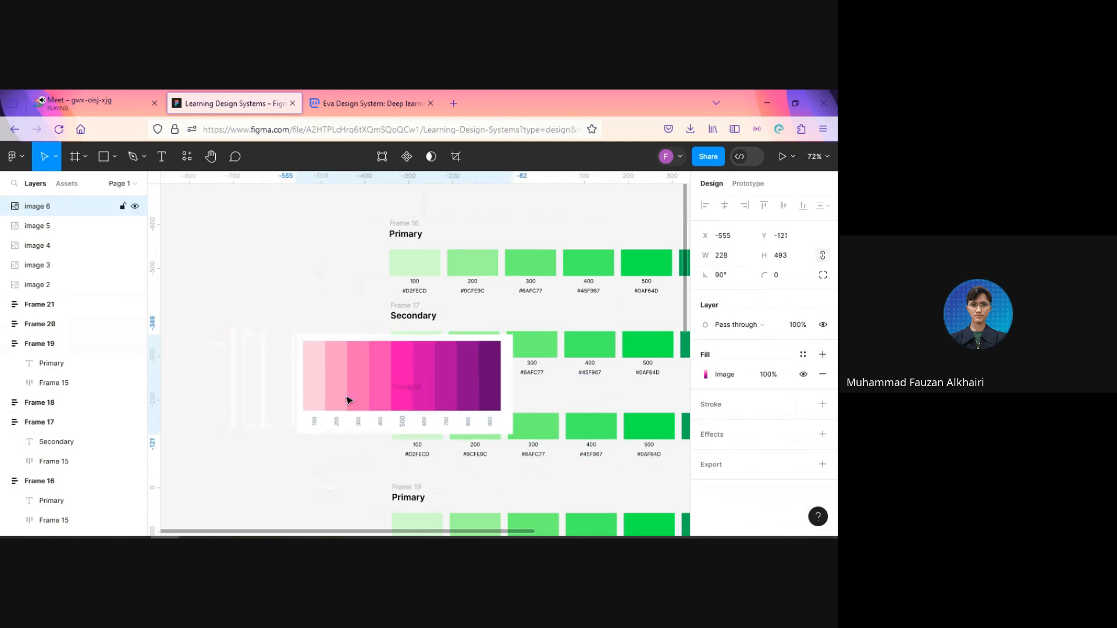
drag(305, 379, 75, 242)
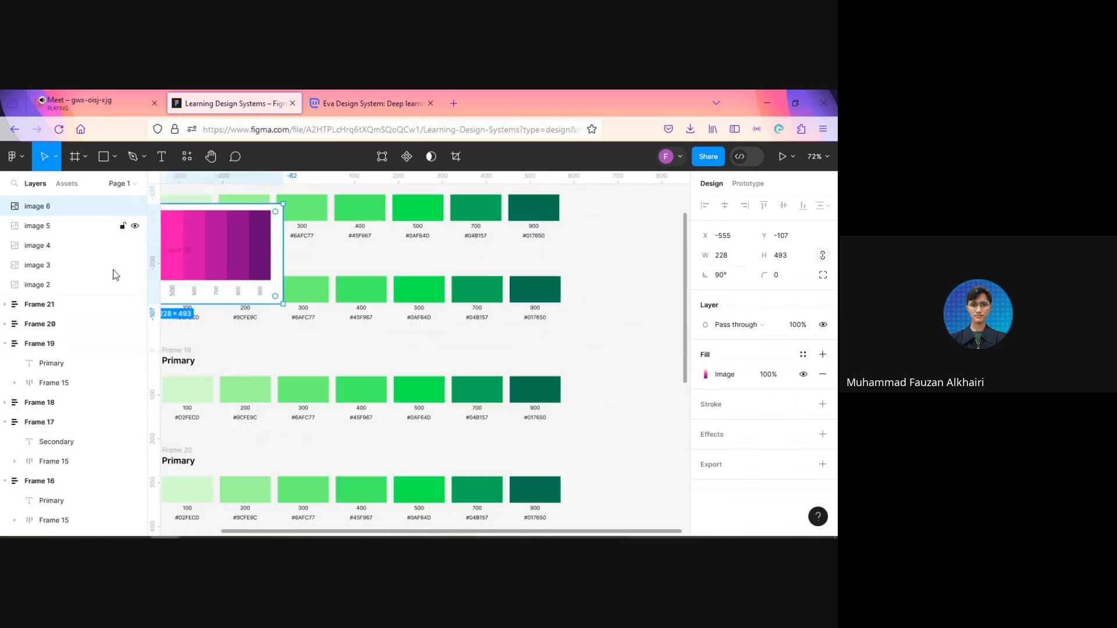
drag(198, 272, 511, 384)
Step: Fill the Secondary row's 900 swatch with the scale image's 900 shade, 6A0176, using the eyedropper
click(608, 307)
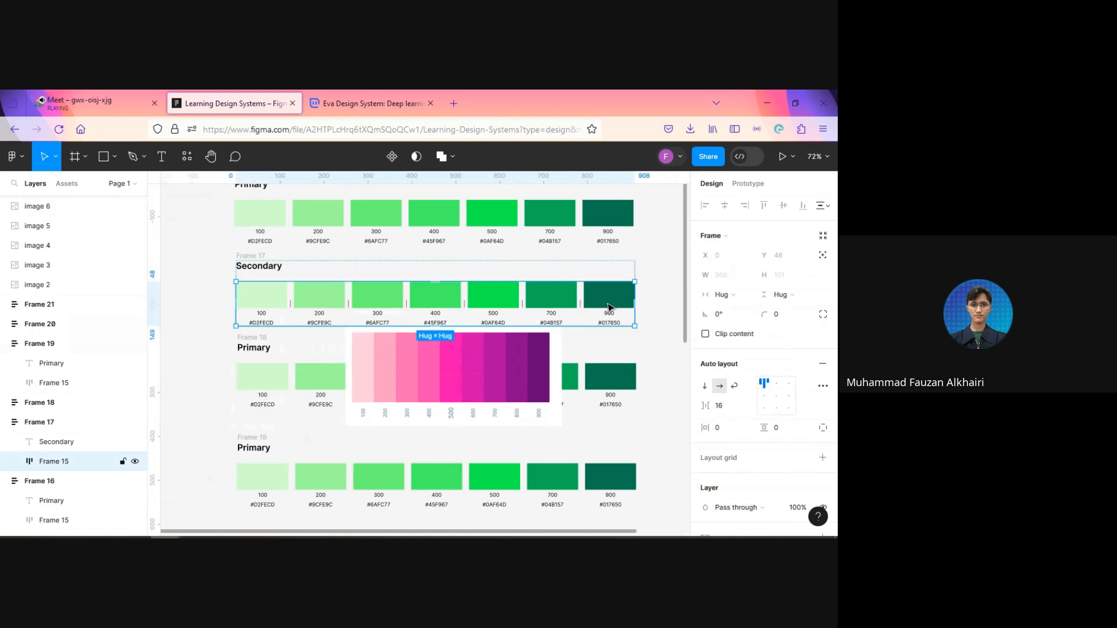
click(678, 336)
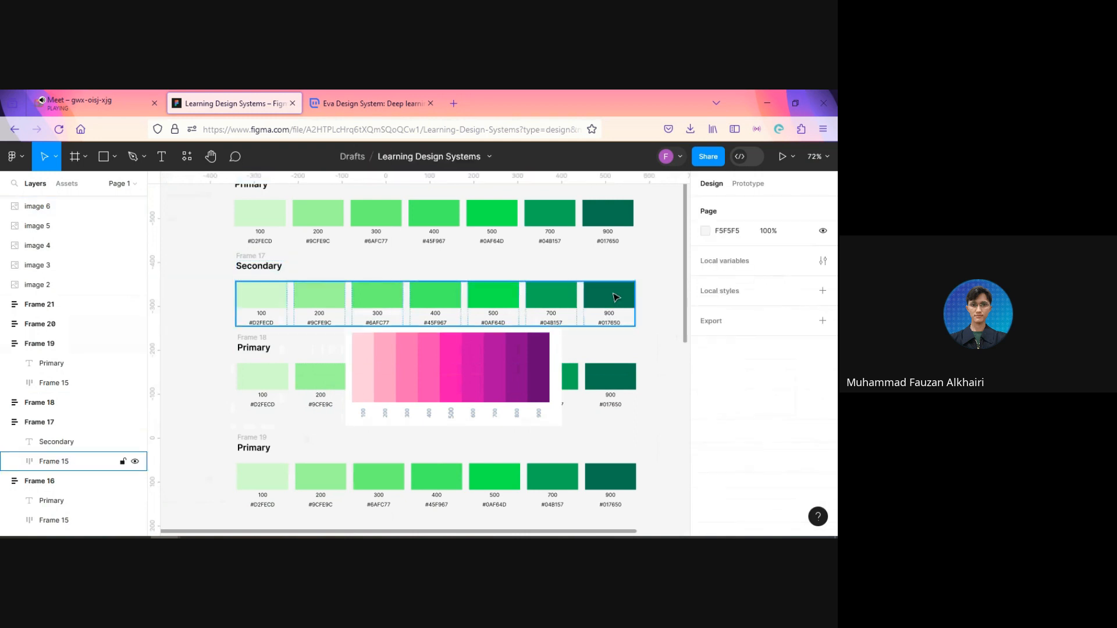
click(612, 298)
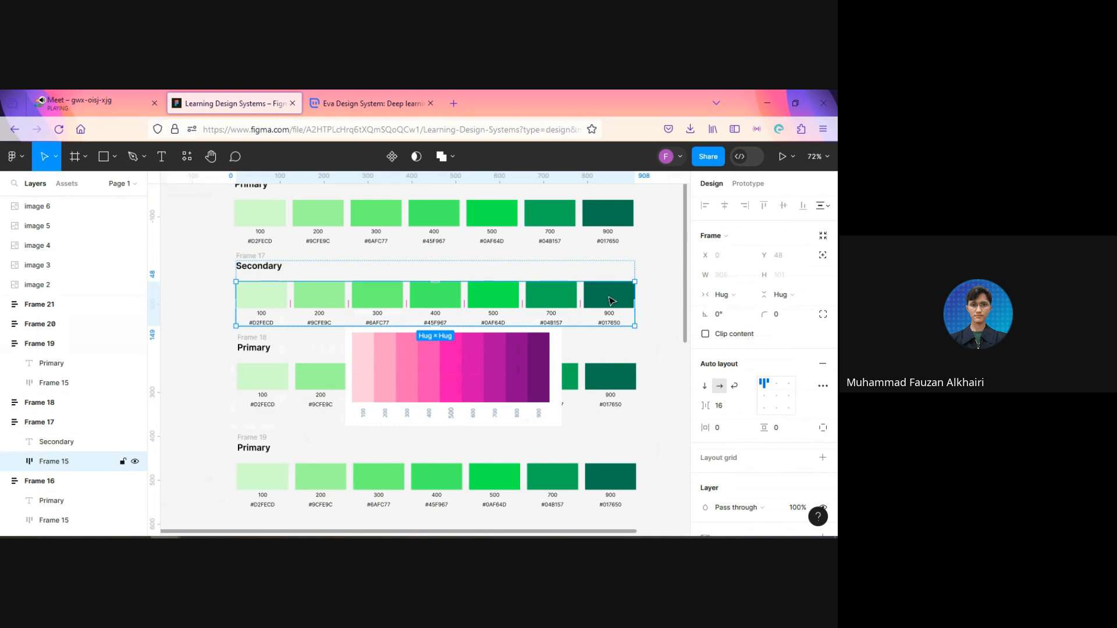
ctrl+click(609, 299)
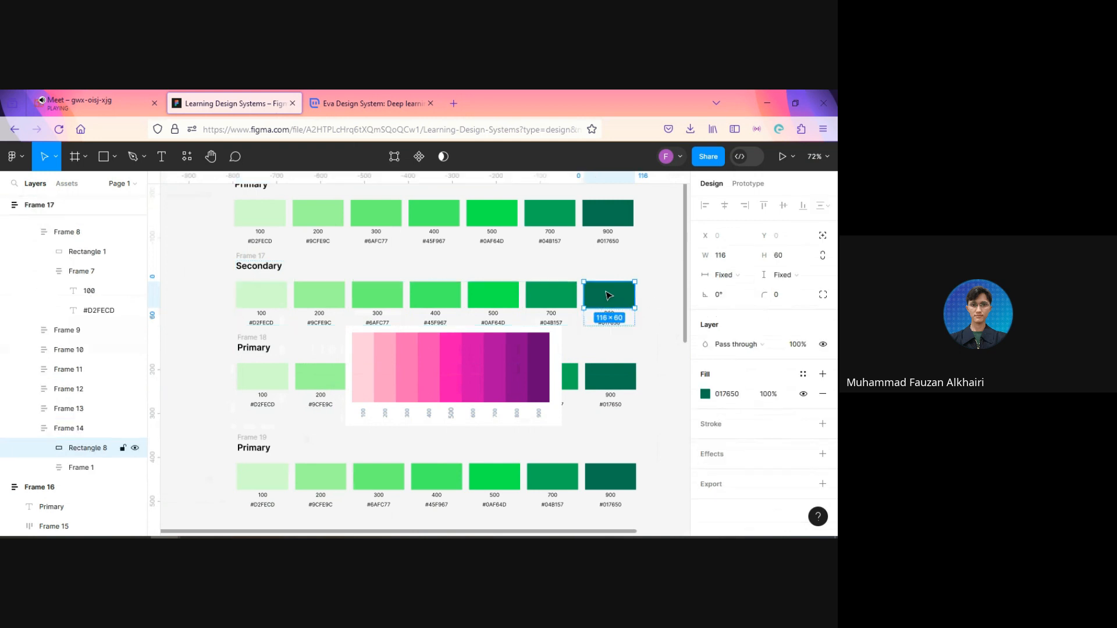
click(667, 330)
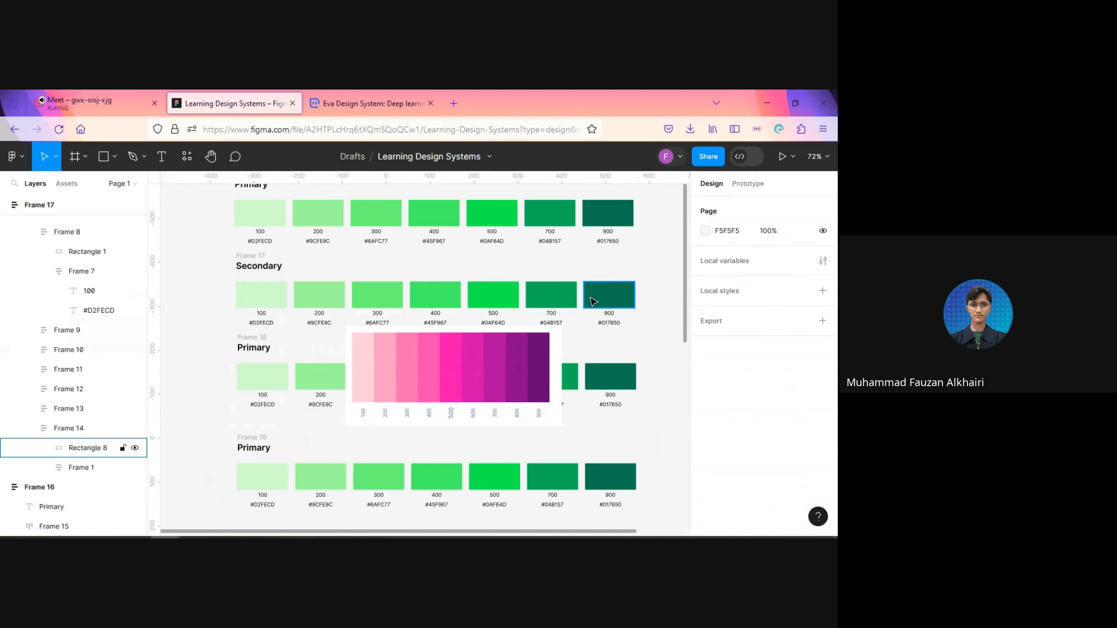
click(620, 303)
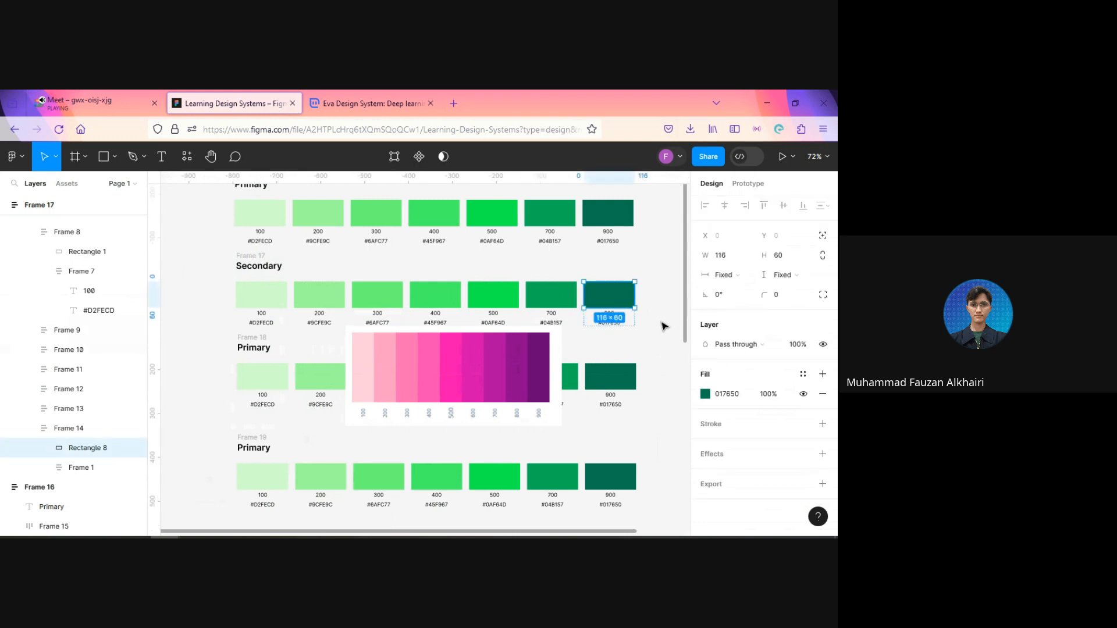
key(i)
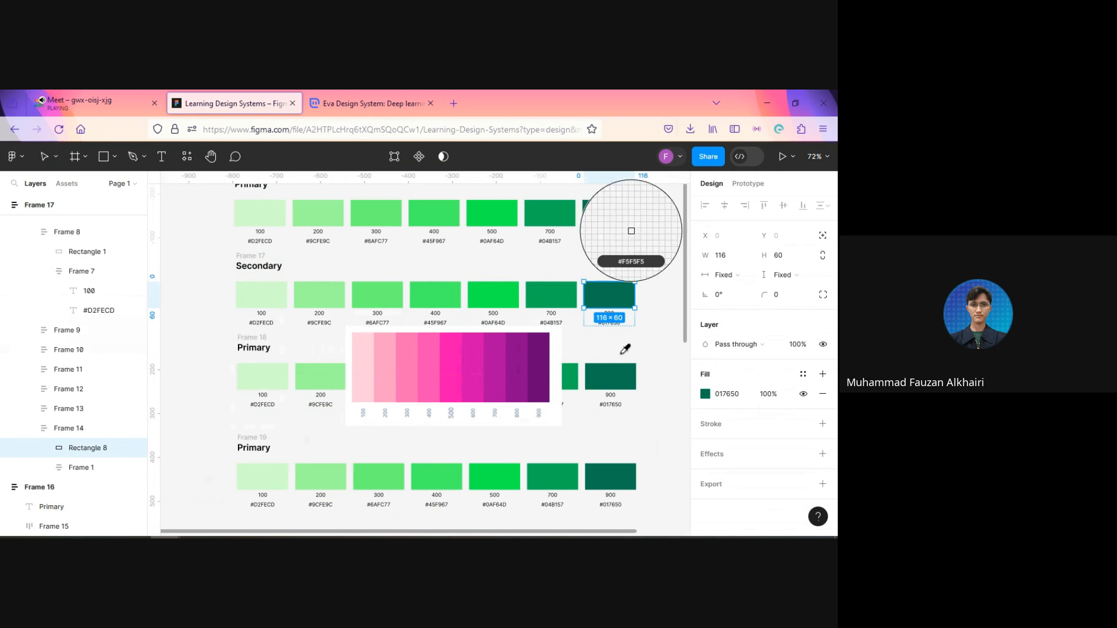
click(546, 344)
Step: Fill the Secondary row's 700 swatch with the 700 shade B104A1 sampled from the pink scale image
scroll(658, 342, up, 5)
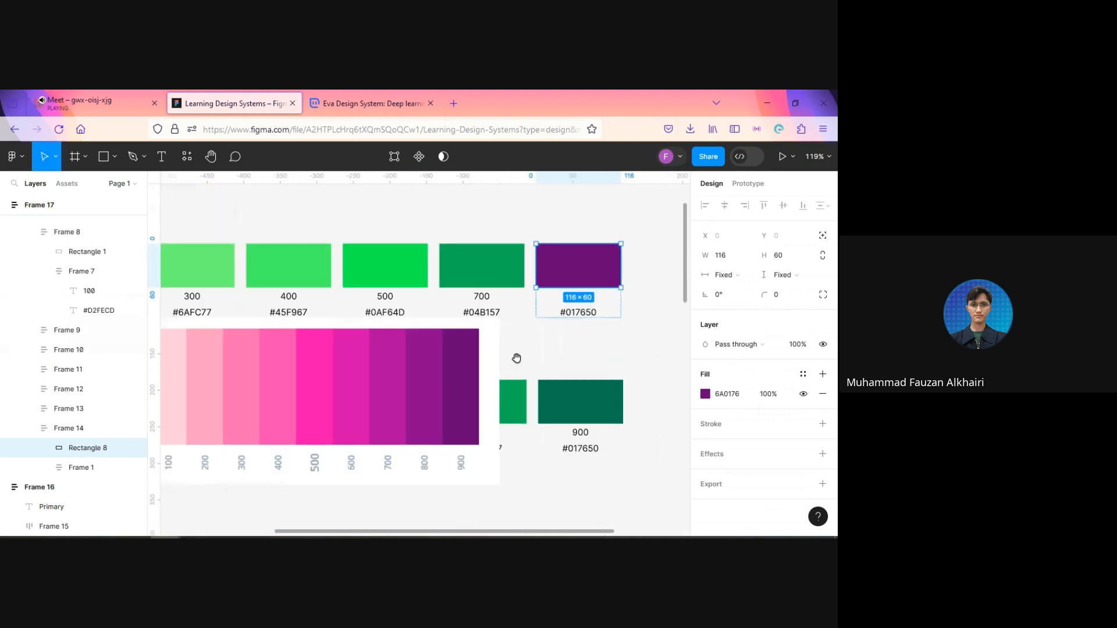
scroll(517, 358, left, 10)
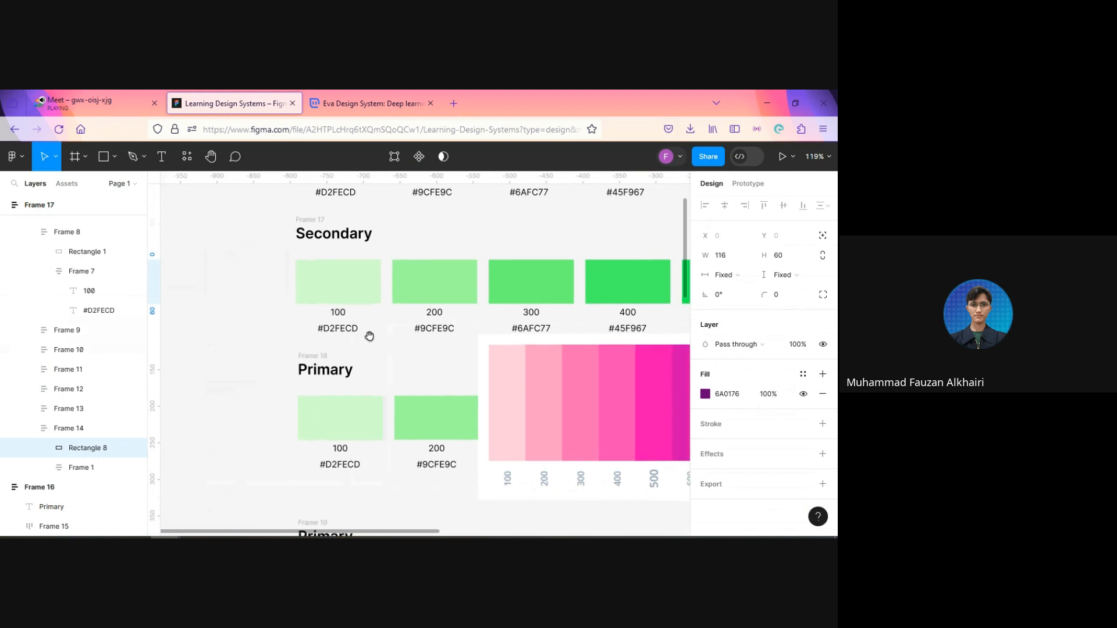
scroll(414, 364, right, 8)
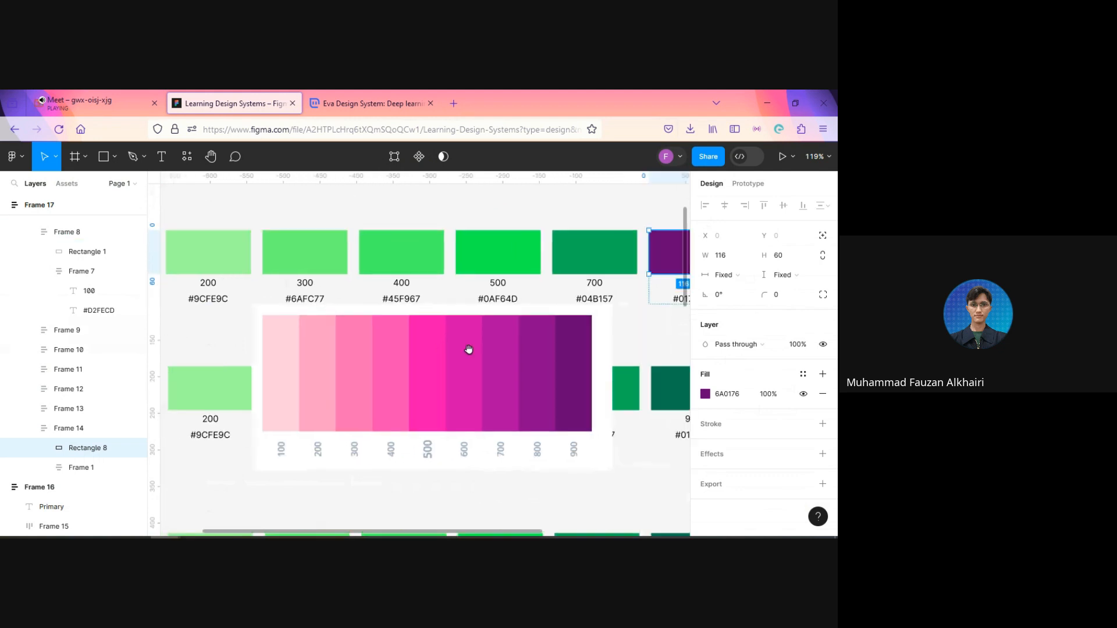
scroll(469, 349, right, 3)
scroll(469, 349, up, 1)
click(549, 274)
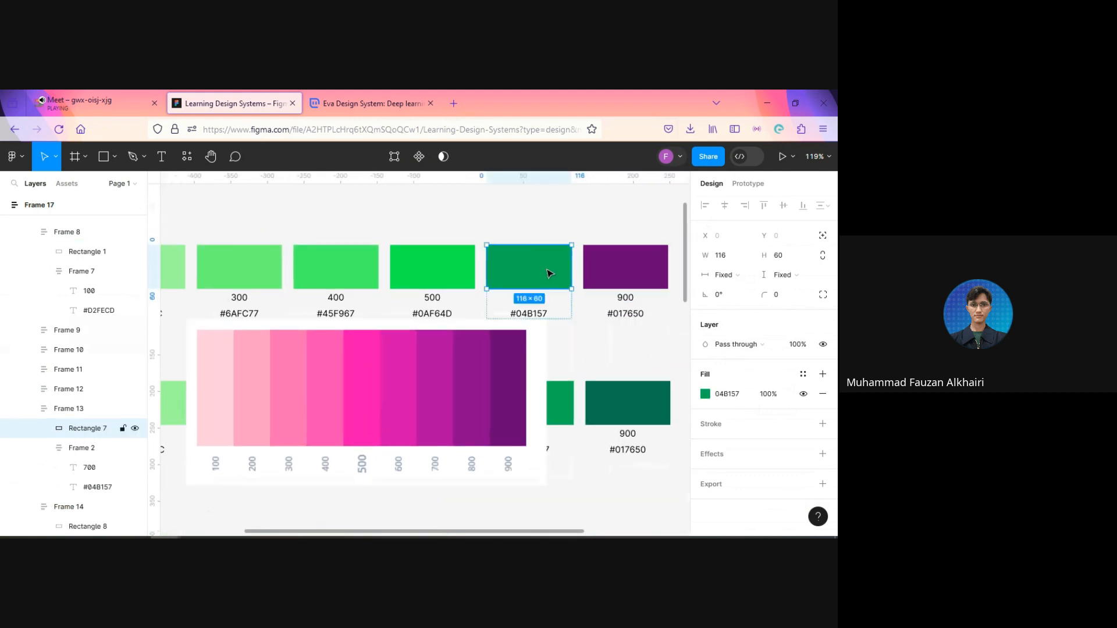
key(i)
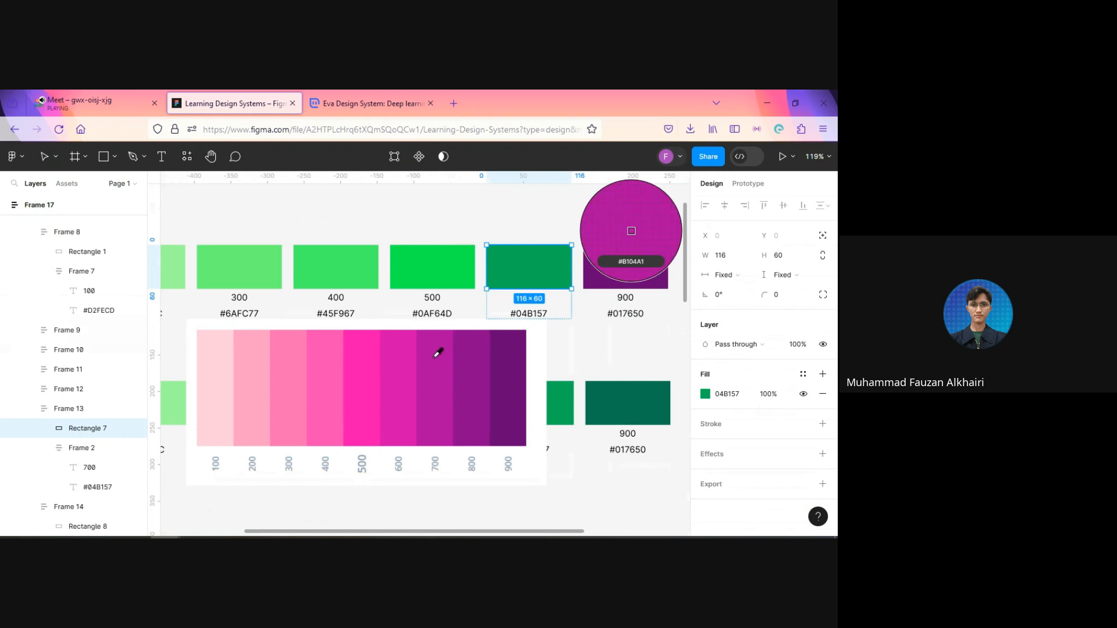
click(438, 352)
Step: Sample the pink scale to fill the Secondary row's 500 swatch with F609B2 and its 400 swatch with F945B4
click(440, 265)
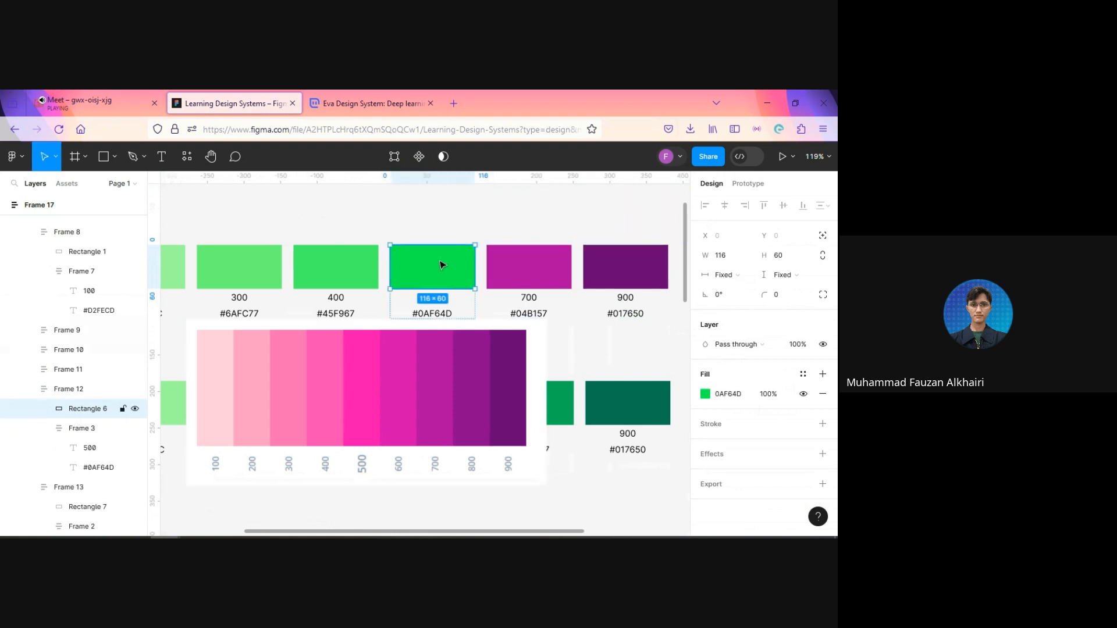
key(i)
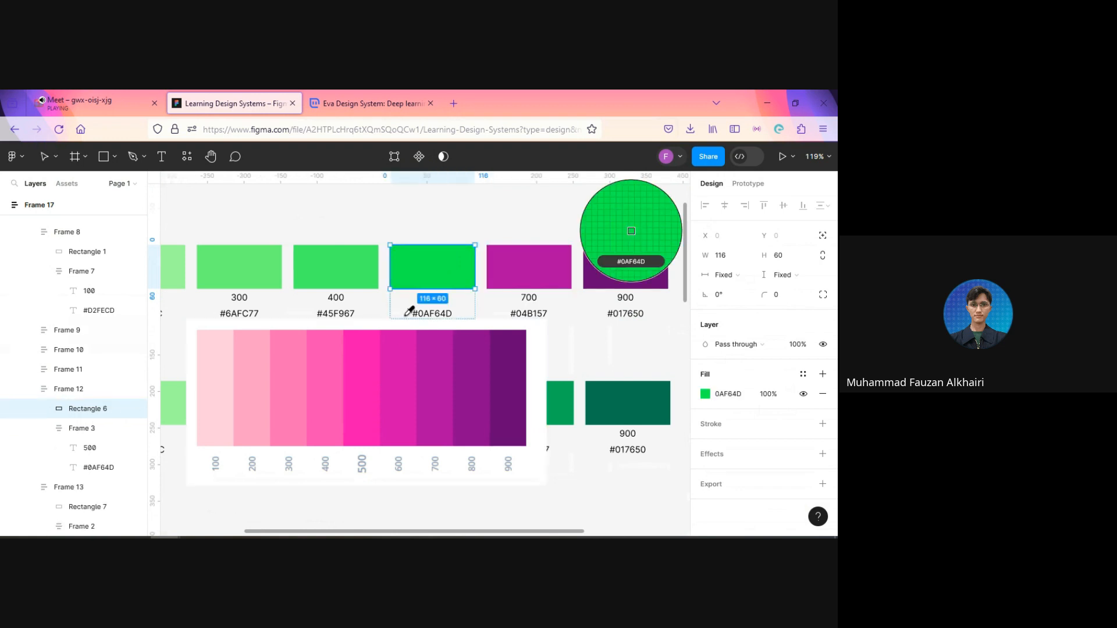
click(370, 375)
click(356, 275)
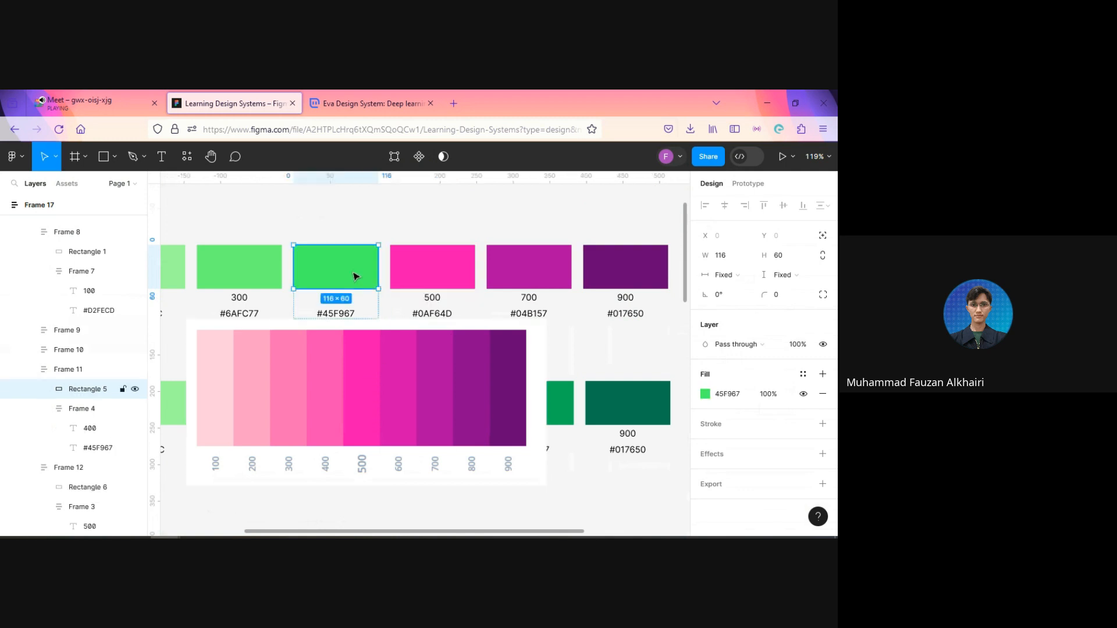
key(i)
click(334, 343)
Step: Fill the Secondary row's 300 swatch with the 300 shade FC6AB6 sampled from the pink scale image
click(266, 269)
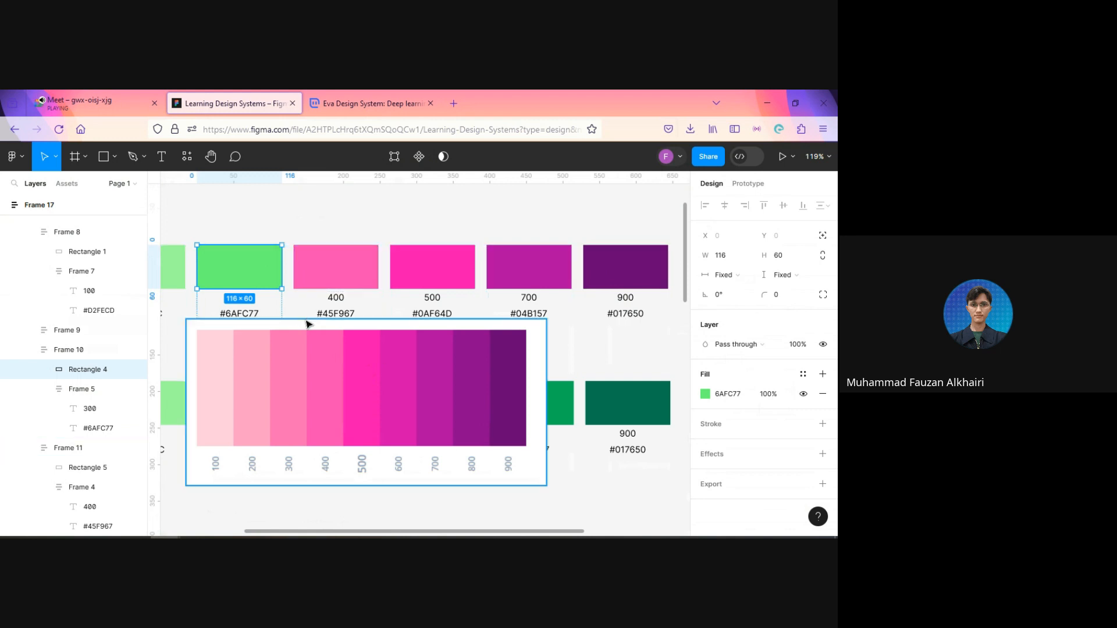
key(i)
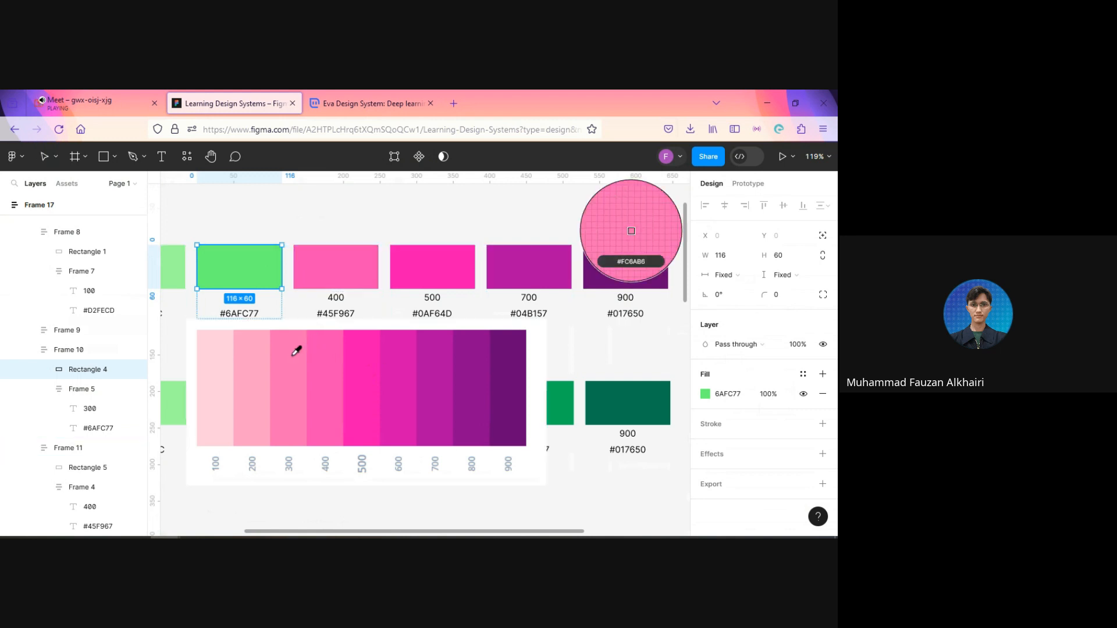
click(296, 350)
click(334, 277)
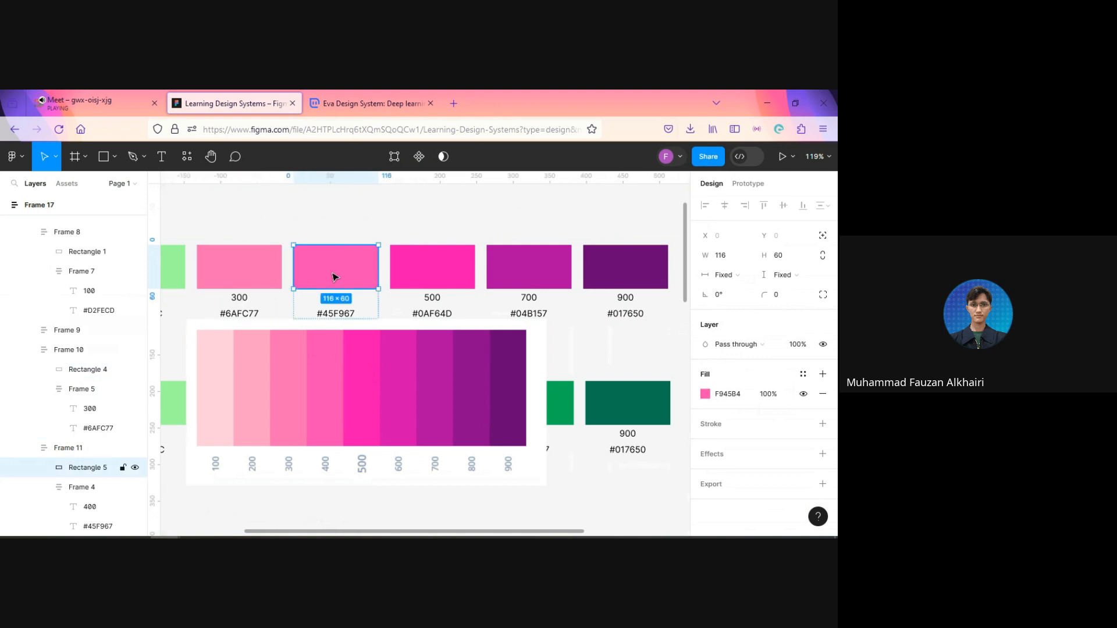
key(i)
key(Escape)
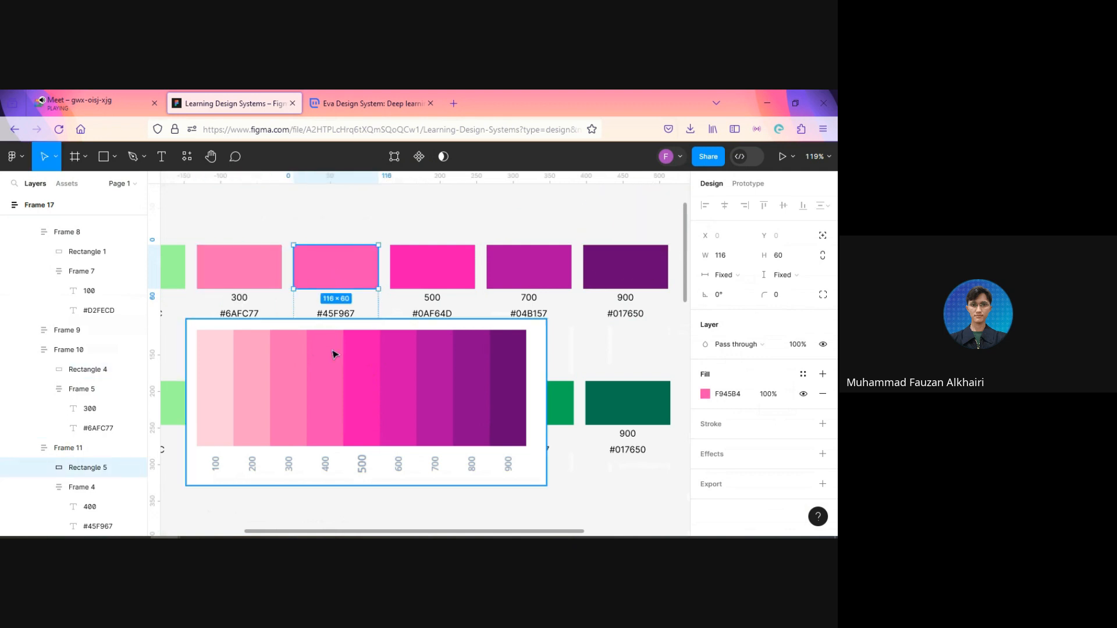
Step: Fill the Secondary row's 200 swatch with the scale's 200 shade and its 100 swatch with FECDDD, using the eyedropper
drag(254, 377, 375, 388)
click(295, 284)
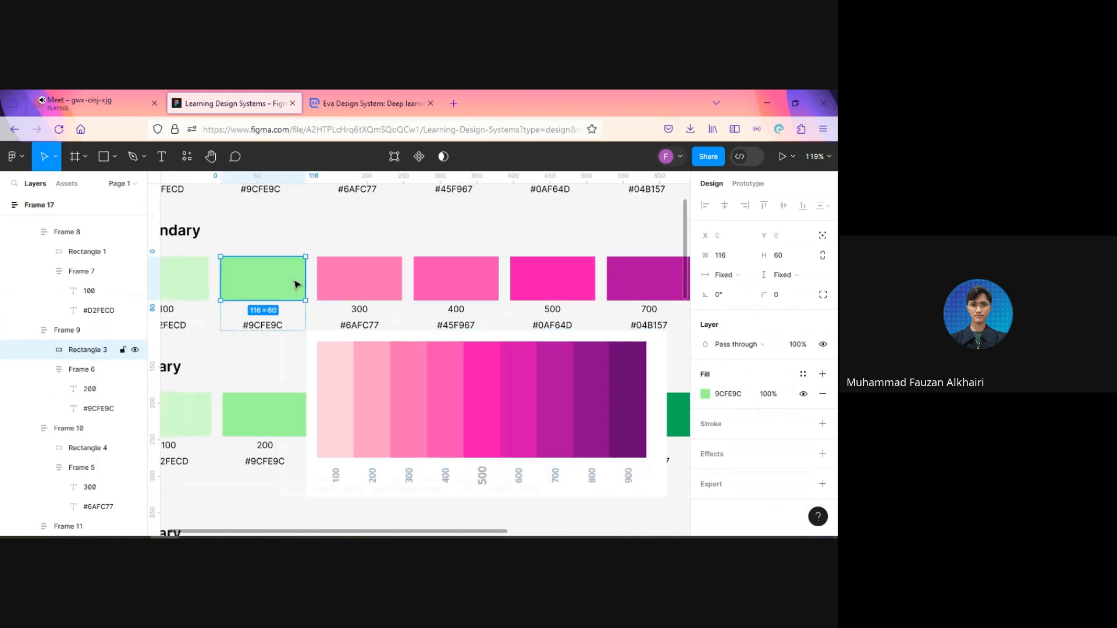
key(i)
click(382, 361)
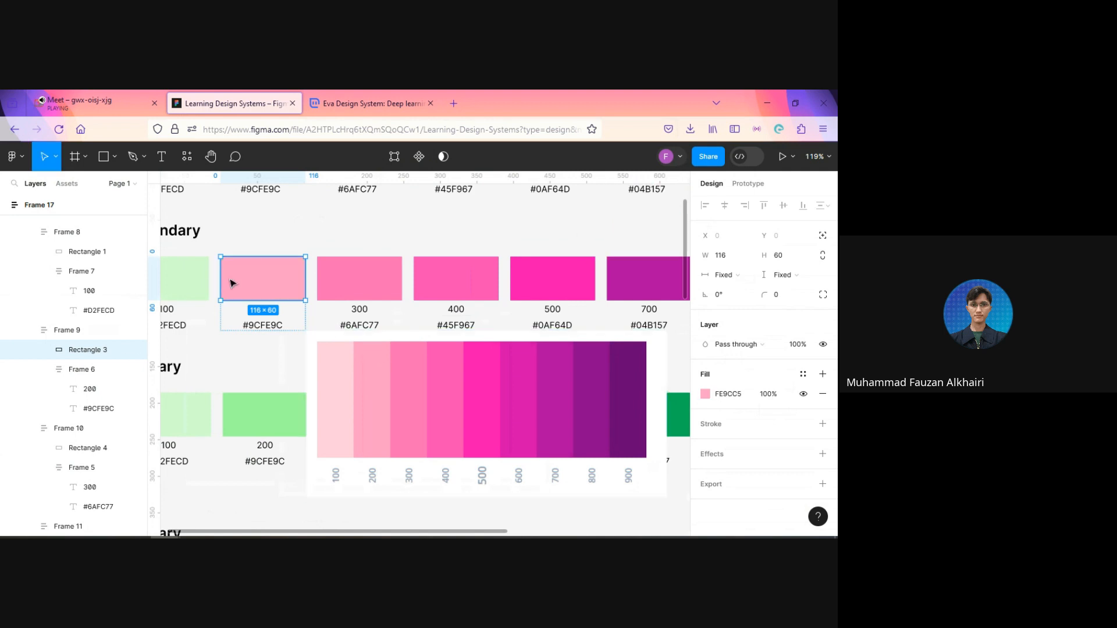
click(197, 280)
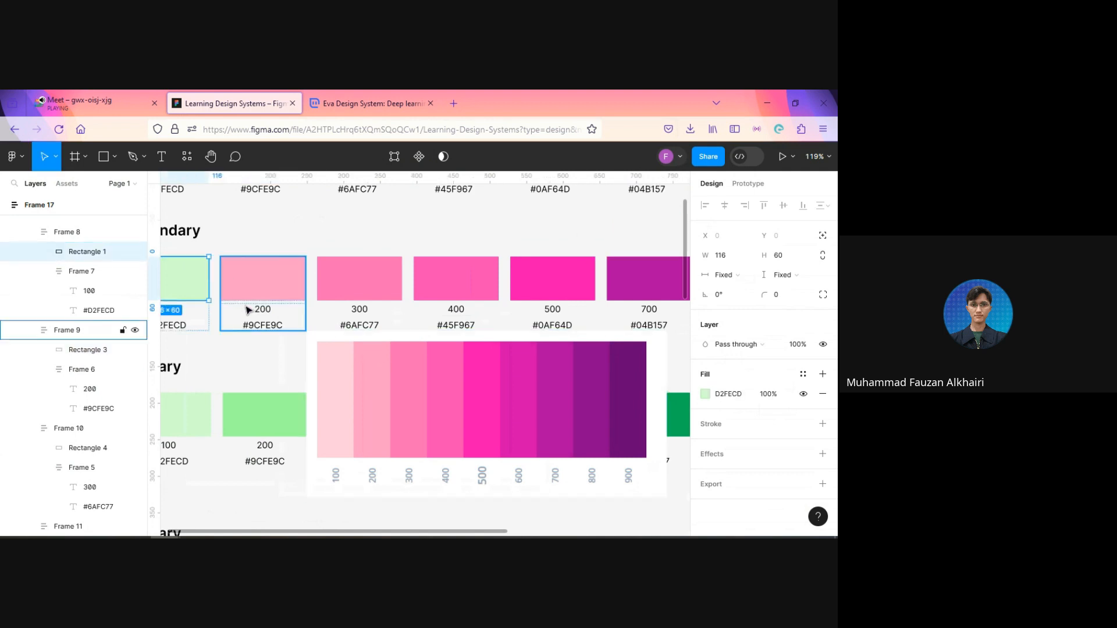
key(i)
click(340, 384)
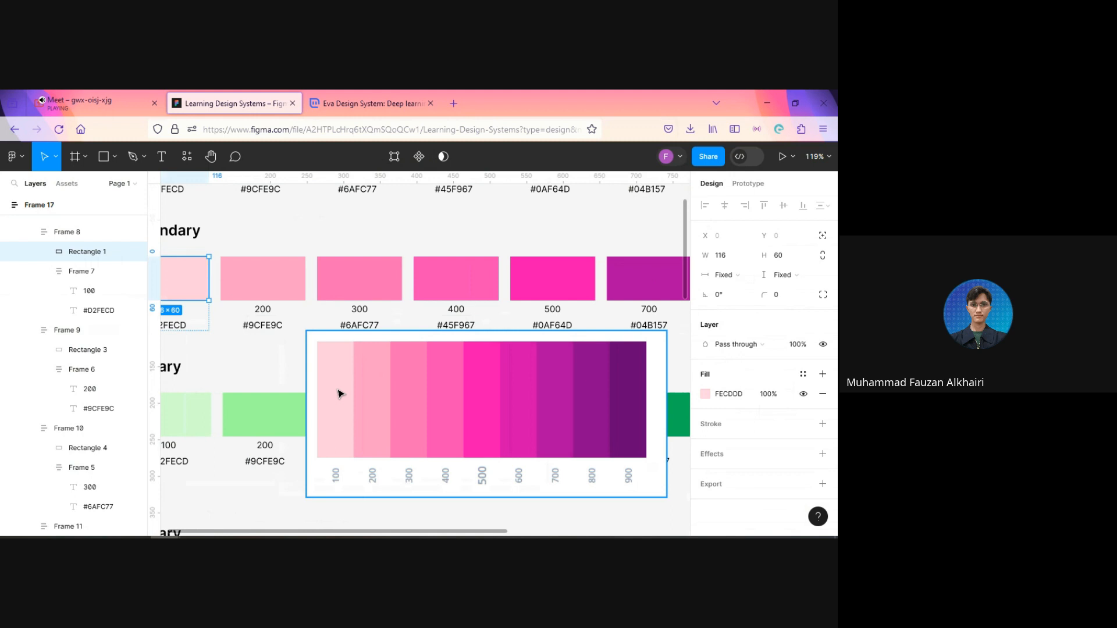
Step: Delete the pink shade scale image overlapping the Secondary row and the row below it
click(279, 358)
scroll(282, 357, down, 5)
click(326, 370)
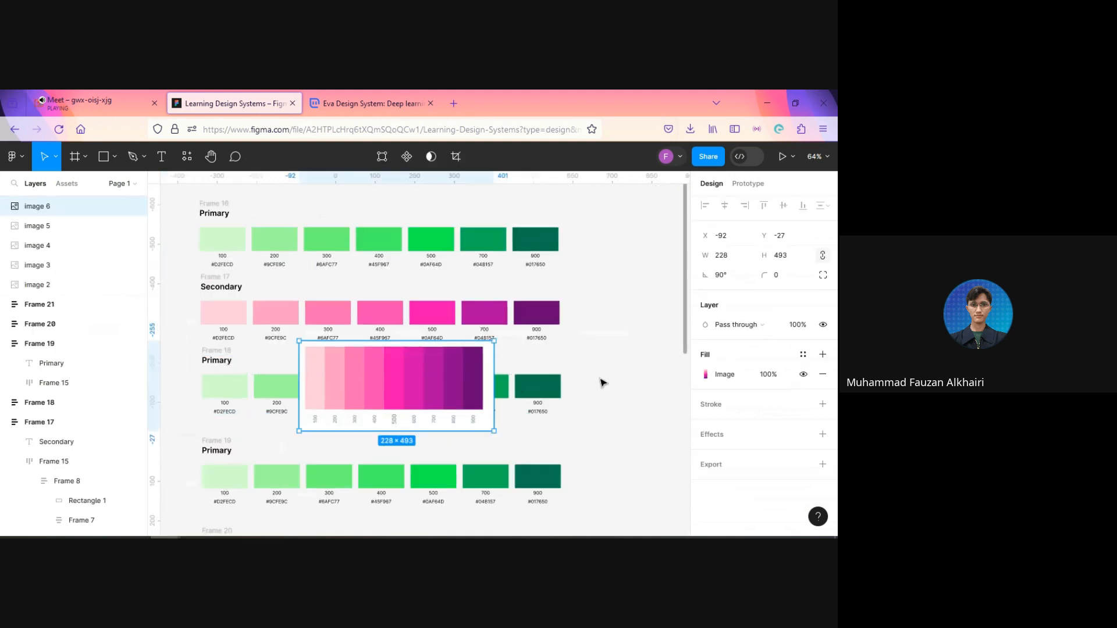
key(Delete)
Step: Replace the hex label under the Secondary row's 900 swatch with the swatch's own fill code, #6A0176
drag(548, 444, 572, 435)
scroll(617, 344, up, 5)
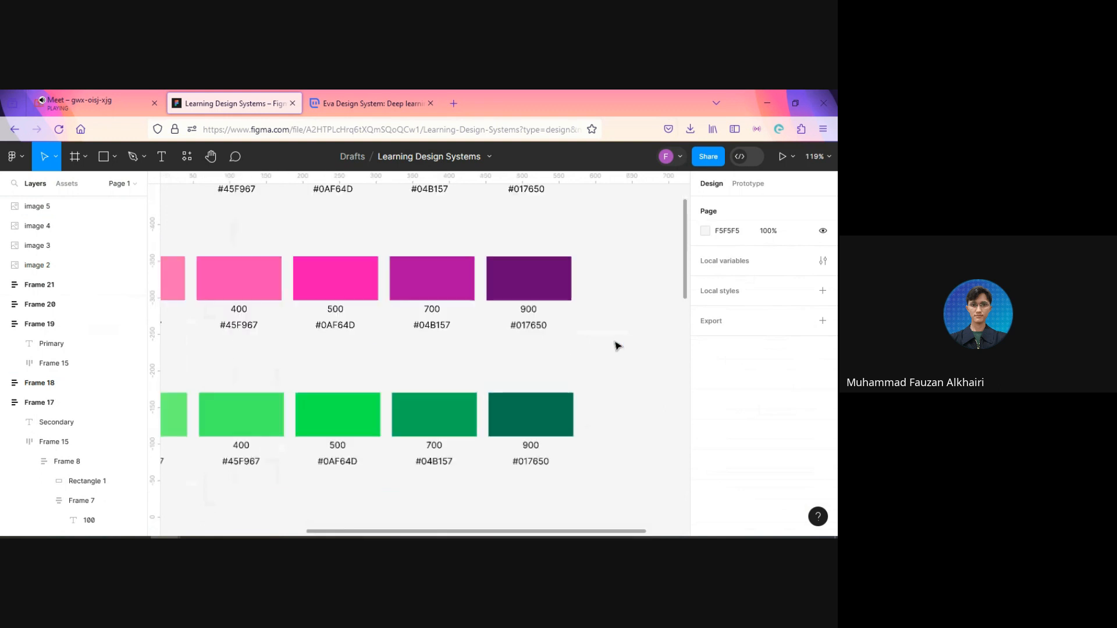
drag(523, 347, 477, 317)
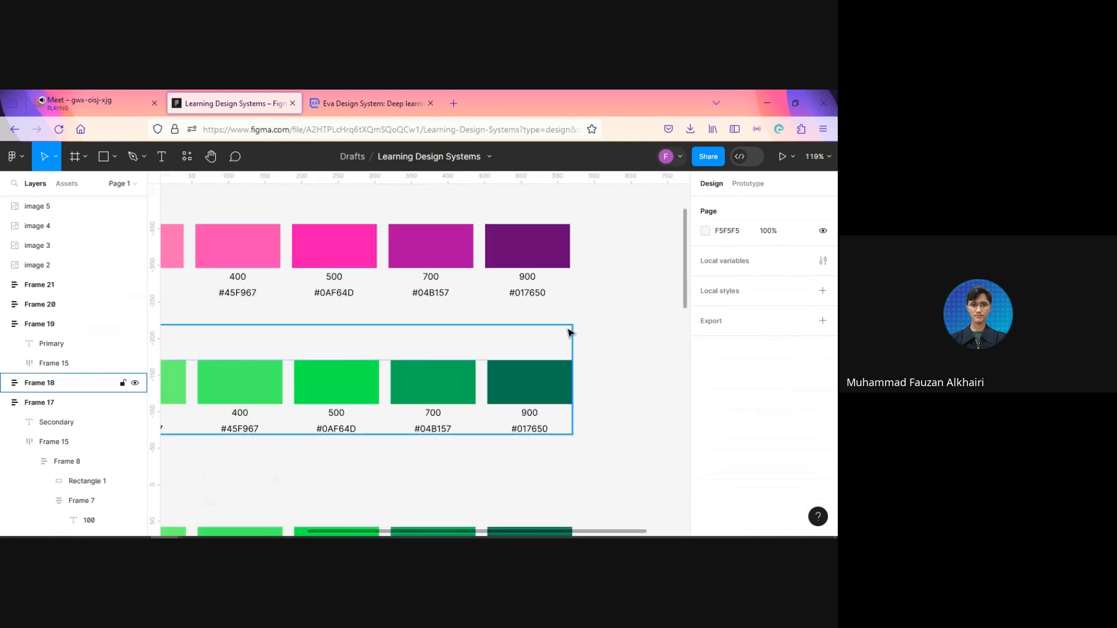
scroll(573, 329, up, 3)
scroll(574, 331, down, 5)
scroll(591, 347, up, 2)
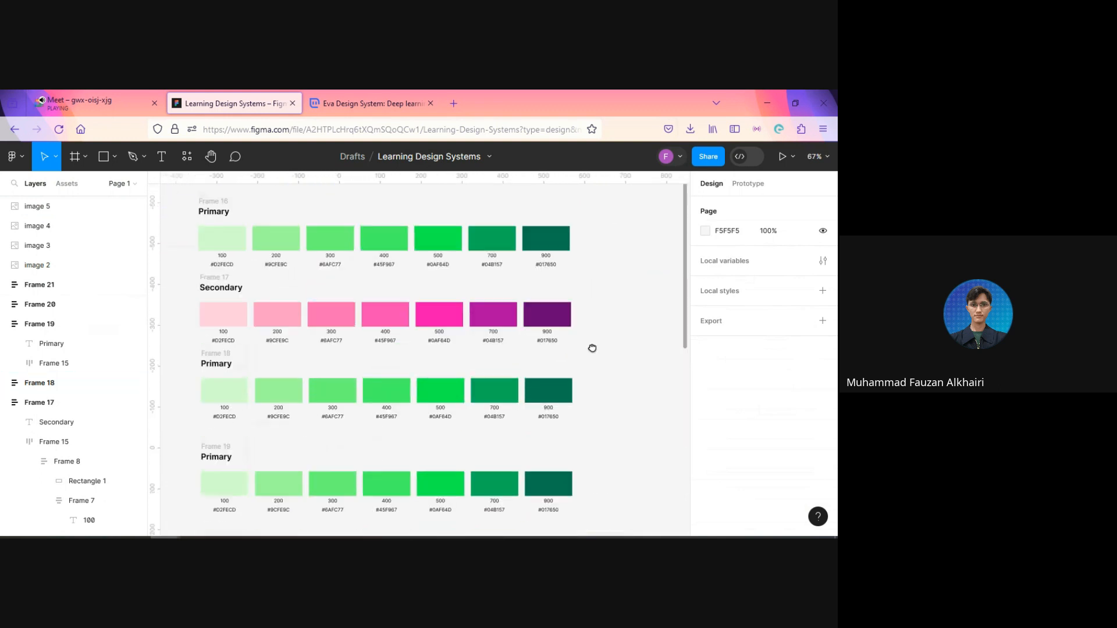
scroll(605, 368, up, 3)
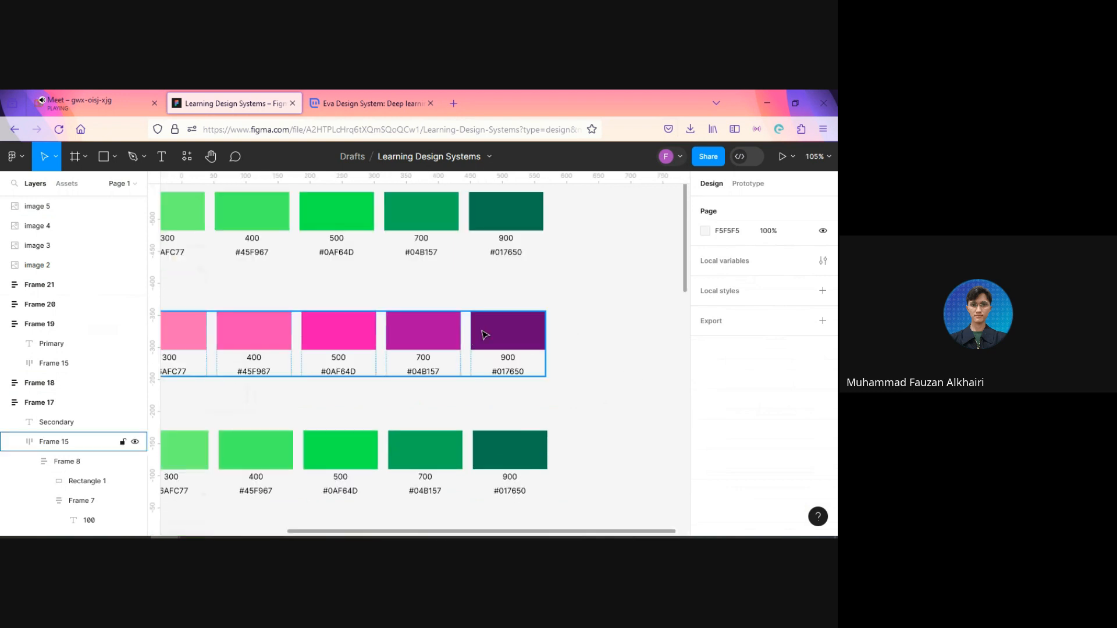
ctrl+click(517, 338)
scroll(512, 401, up, 3)
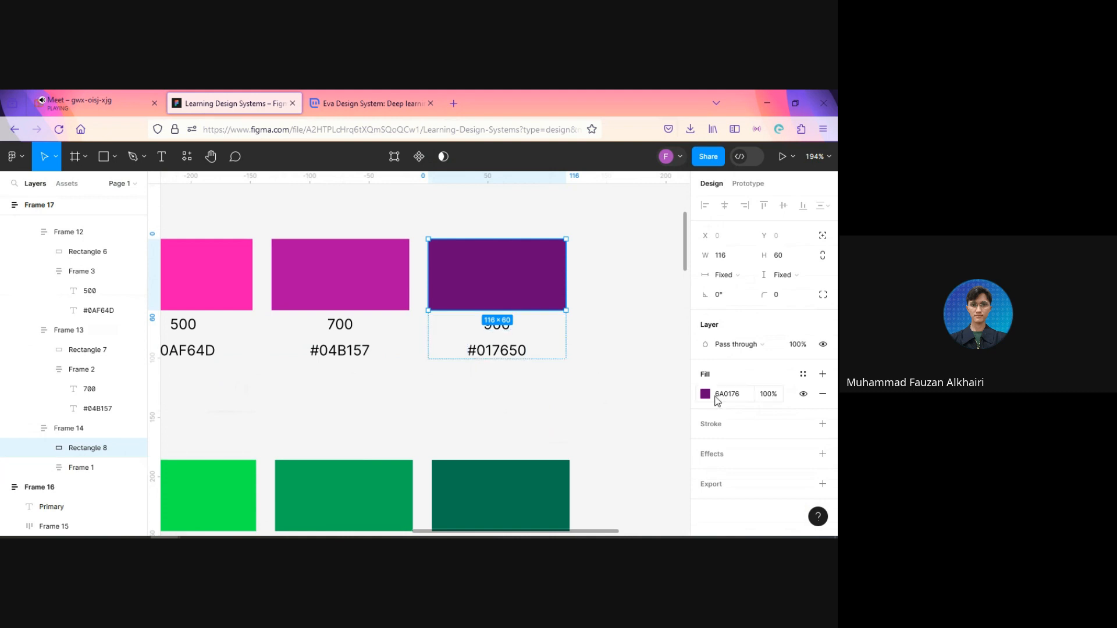
click(734, 395)
key(ctrl+c)
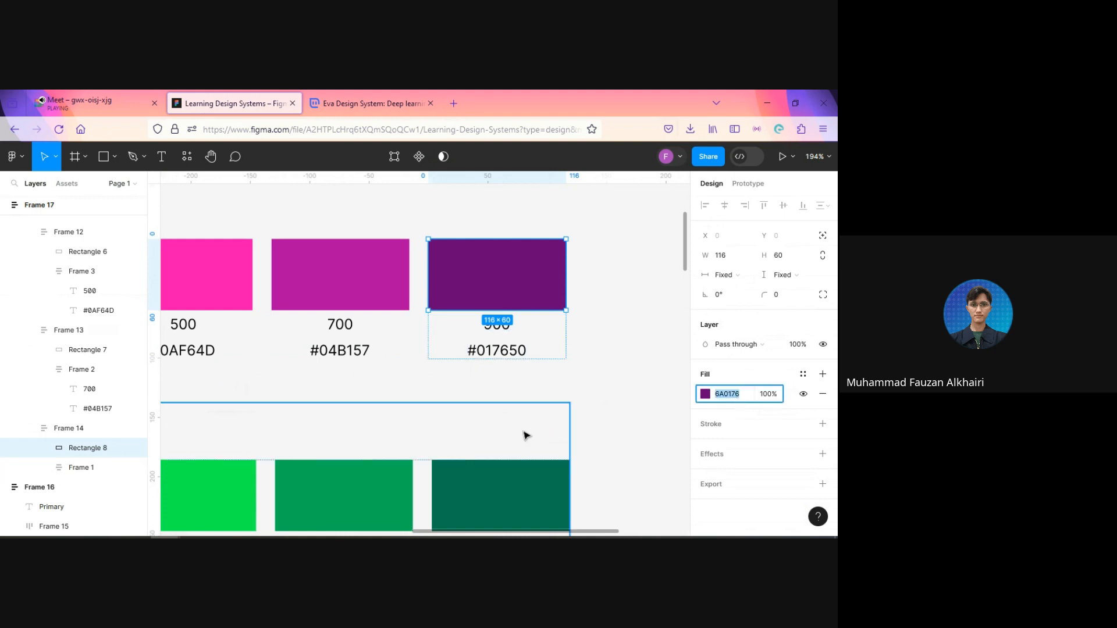
click(504, 356)
double_click(503, 352)
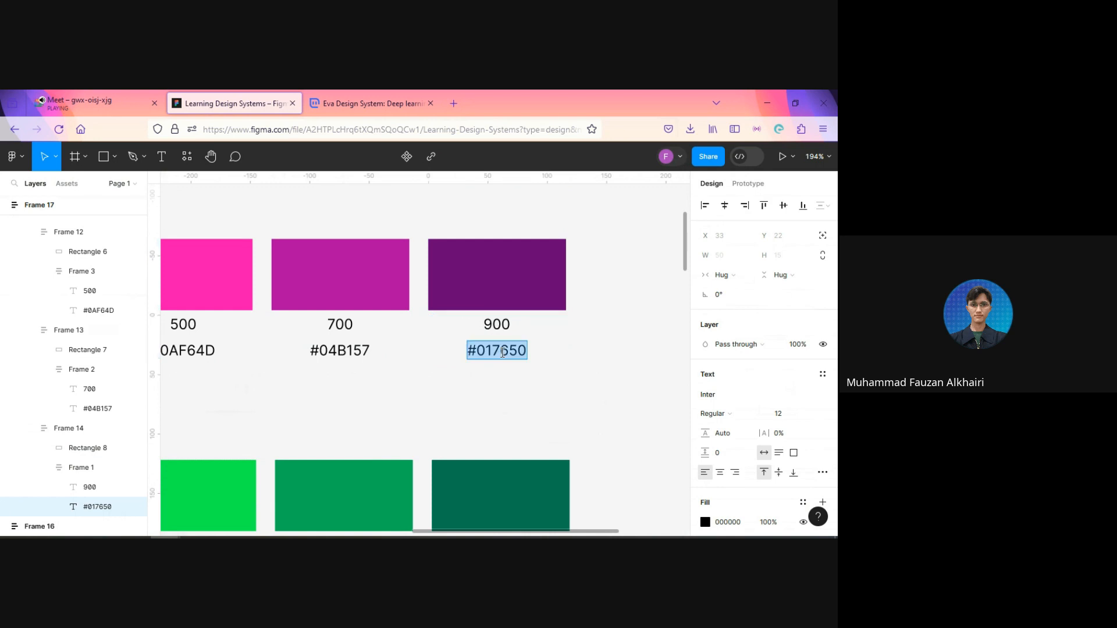
key(ctrl+v)
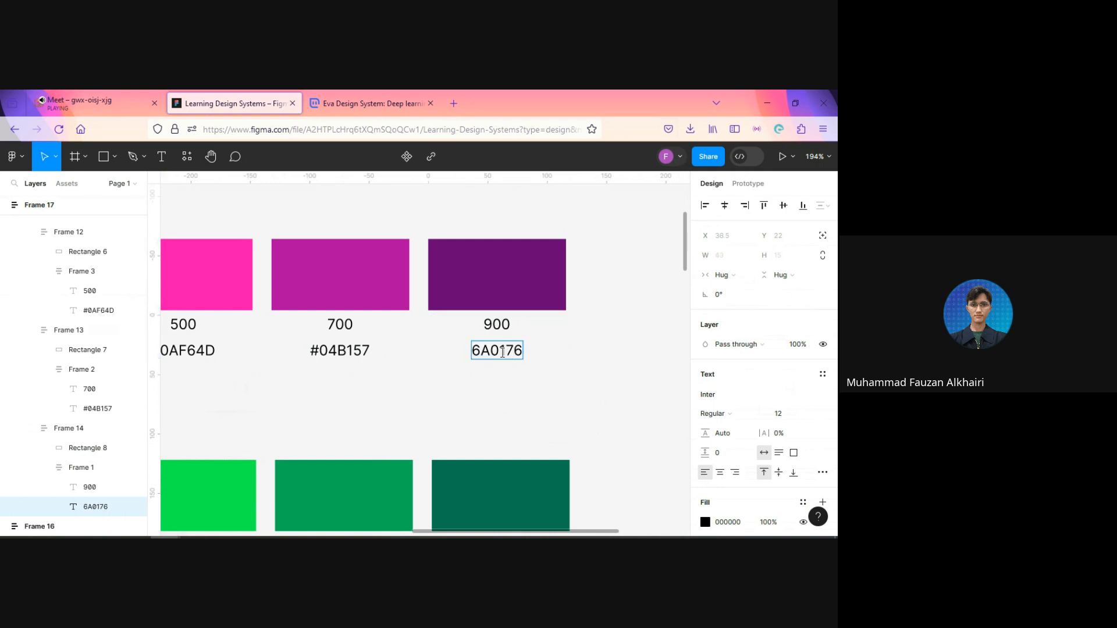
key(Home)
text(#)
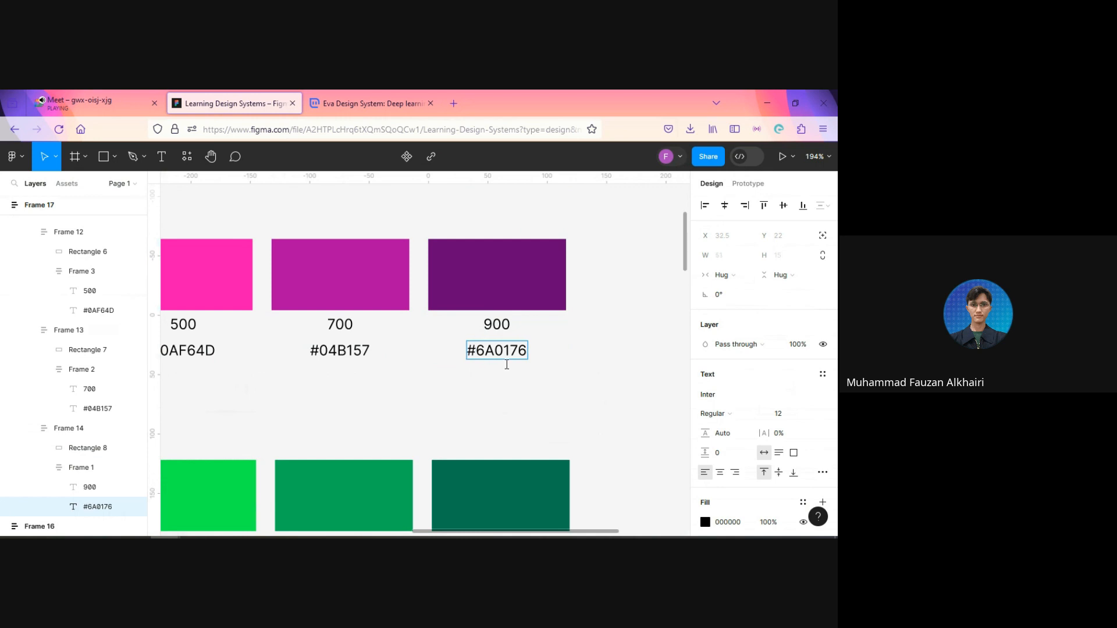
key(Escape)
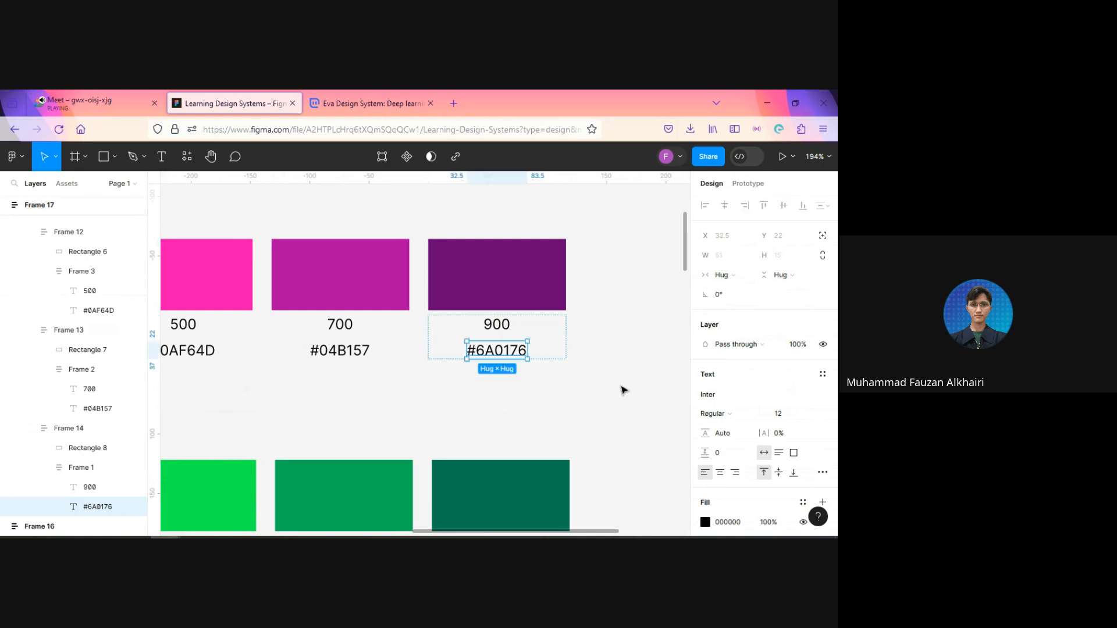
Step: Copy the Secondary row's 700 swatch fill code into the hex label below it as #B104A1
click(336, 282)
click(737, 395)
key(ctrl+c)
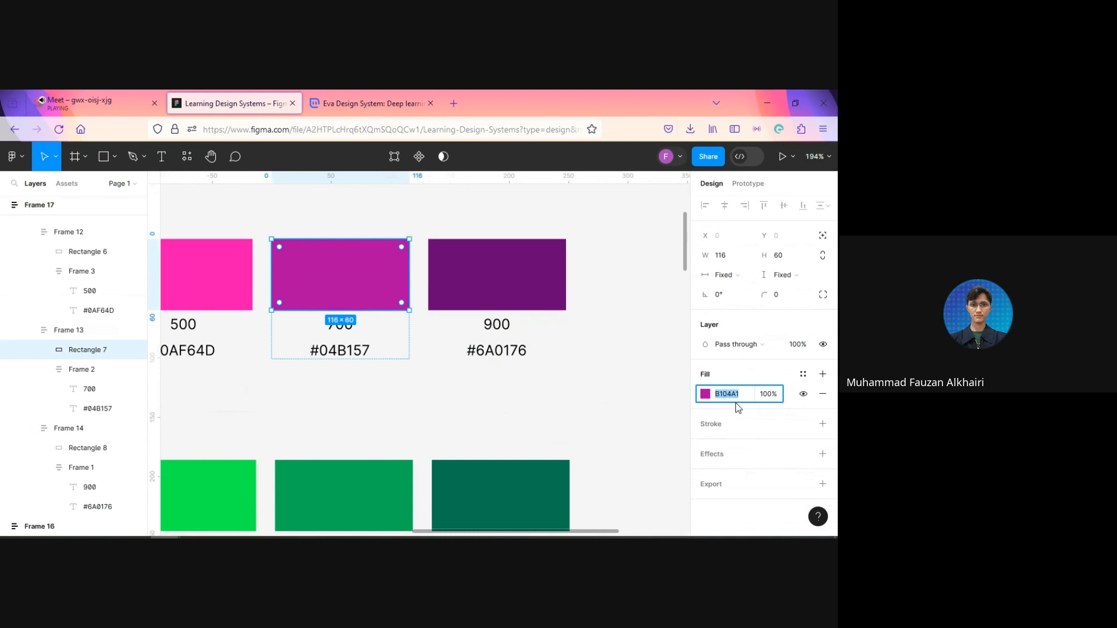
double_click(343, 352)
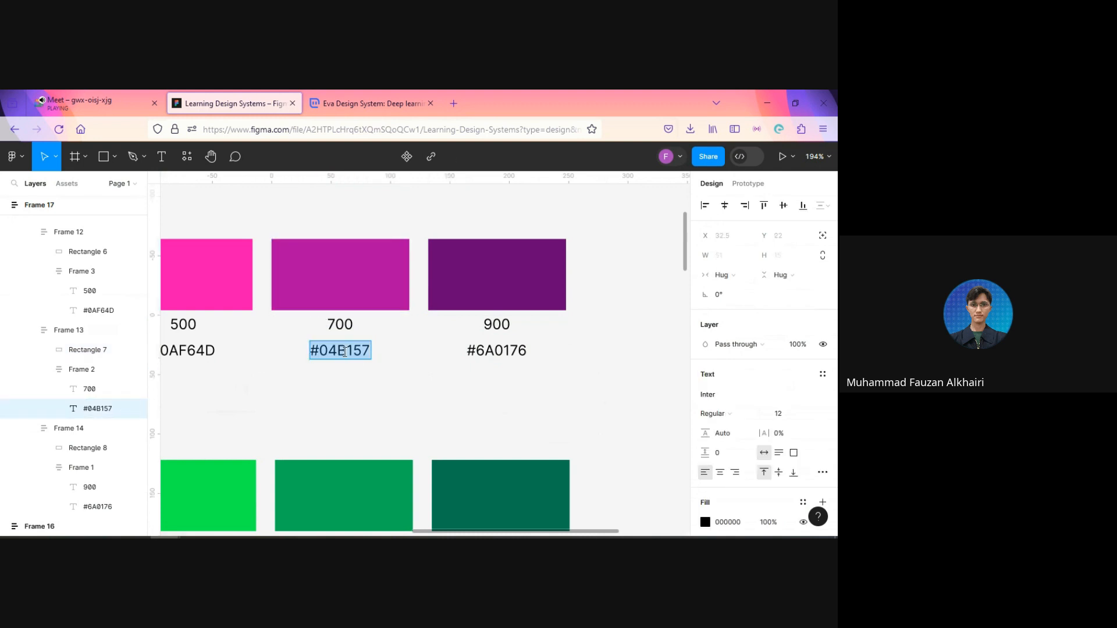
text(#)
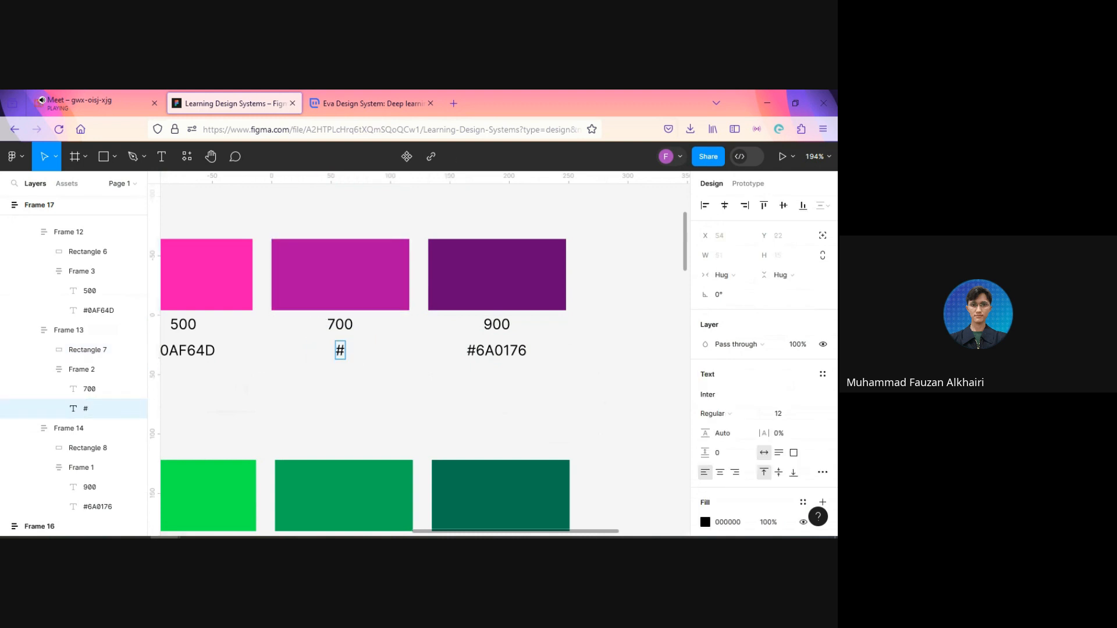
key(ctrl+v)
key(Escape)
Step: Change the hex label of the Secondary row's 500 swatch to its copied fill code, #F609B2
click(209, 279)
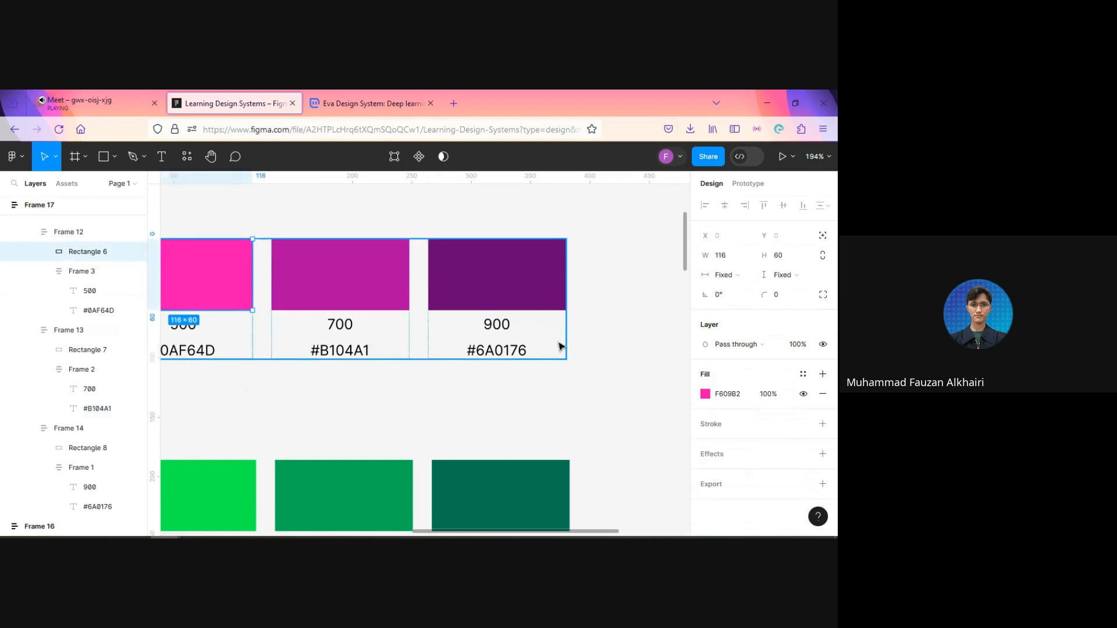
click(732, 395)
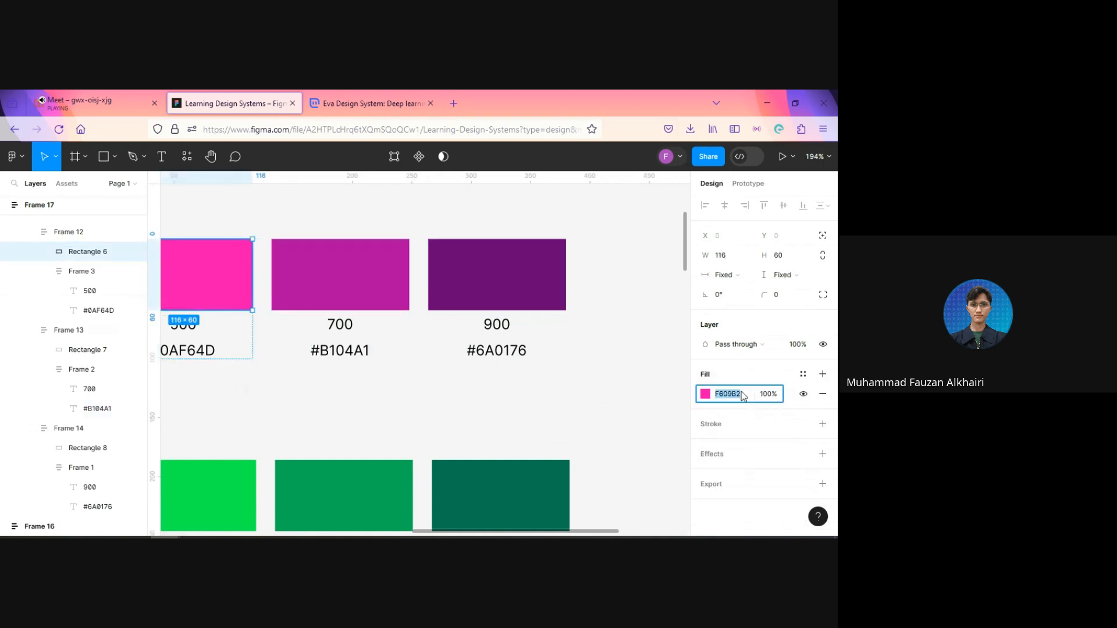
double_click(184, 355)
double_click(179, 351)
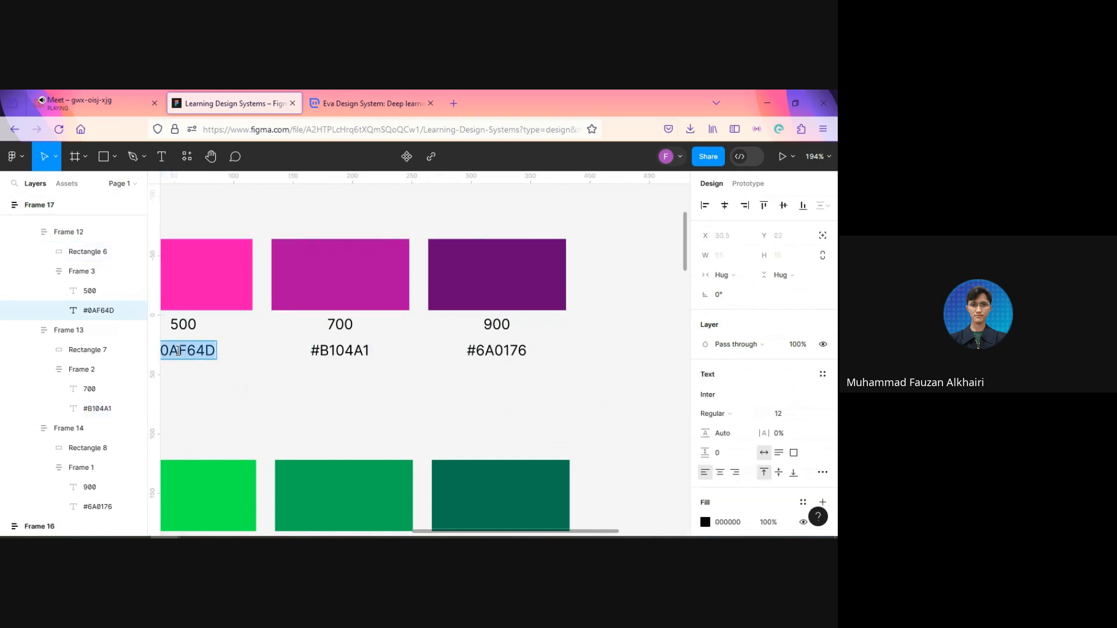
text($)
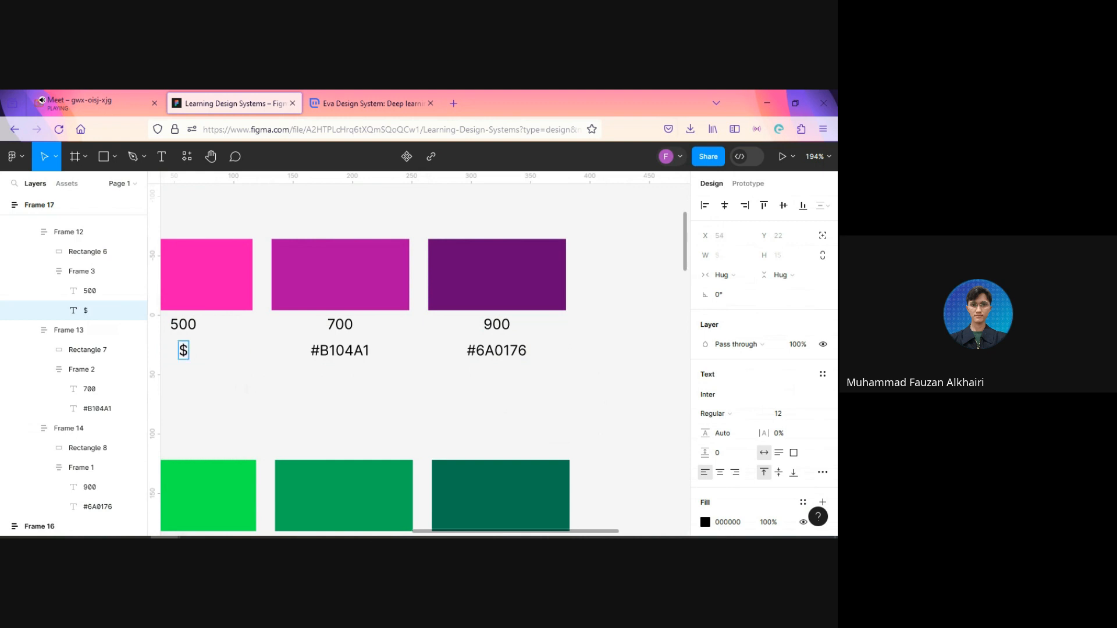
key(BackSpace)
text(##)
key(BackSpace)
key(Escape)
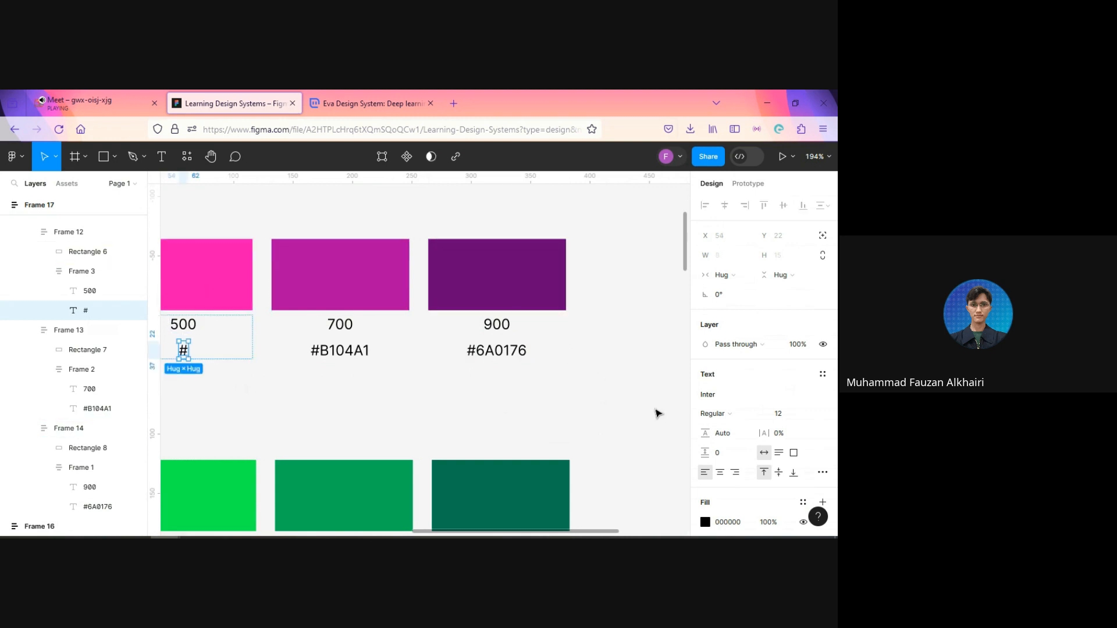
click(213, 254)
click(728, 394)
key(ctrl+c)
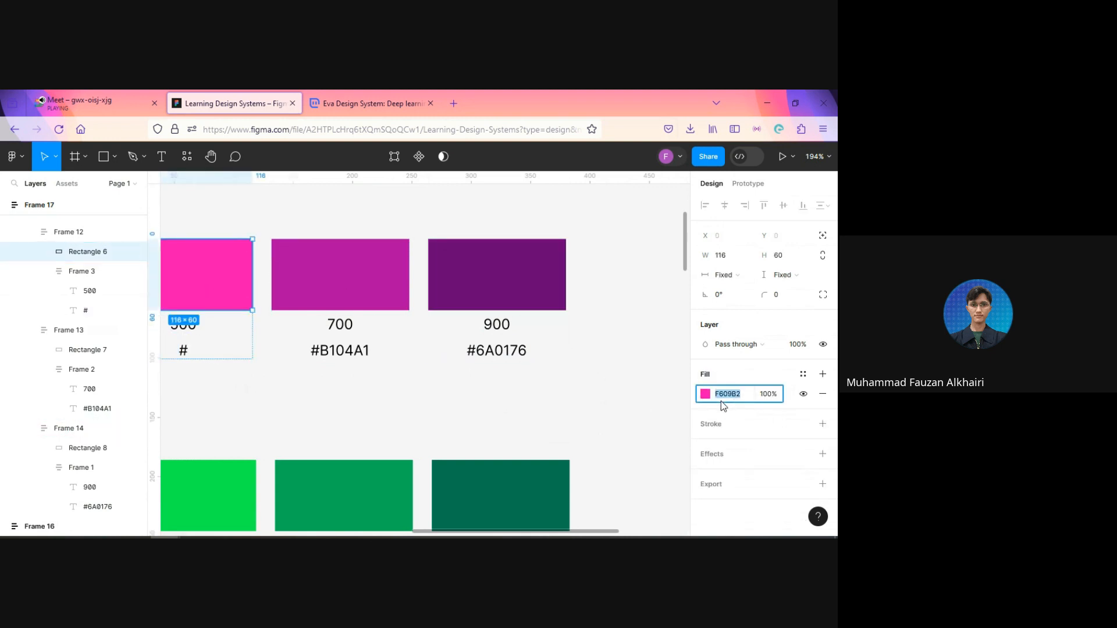
double_click(183, 352)
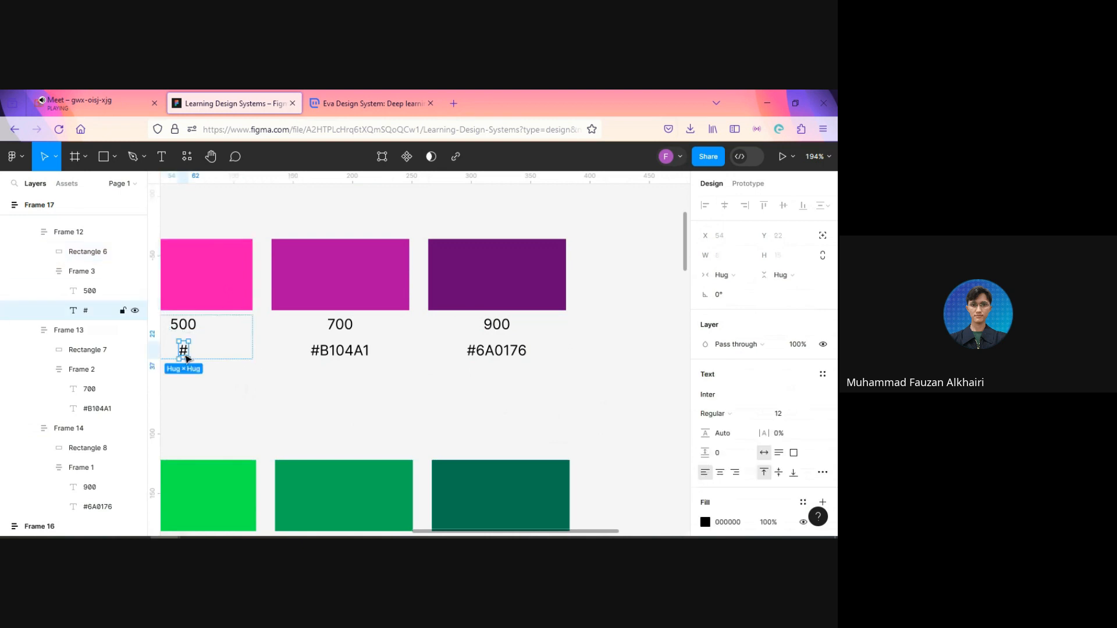
key(ctrl+v)
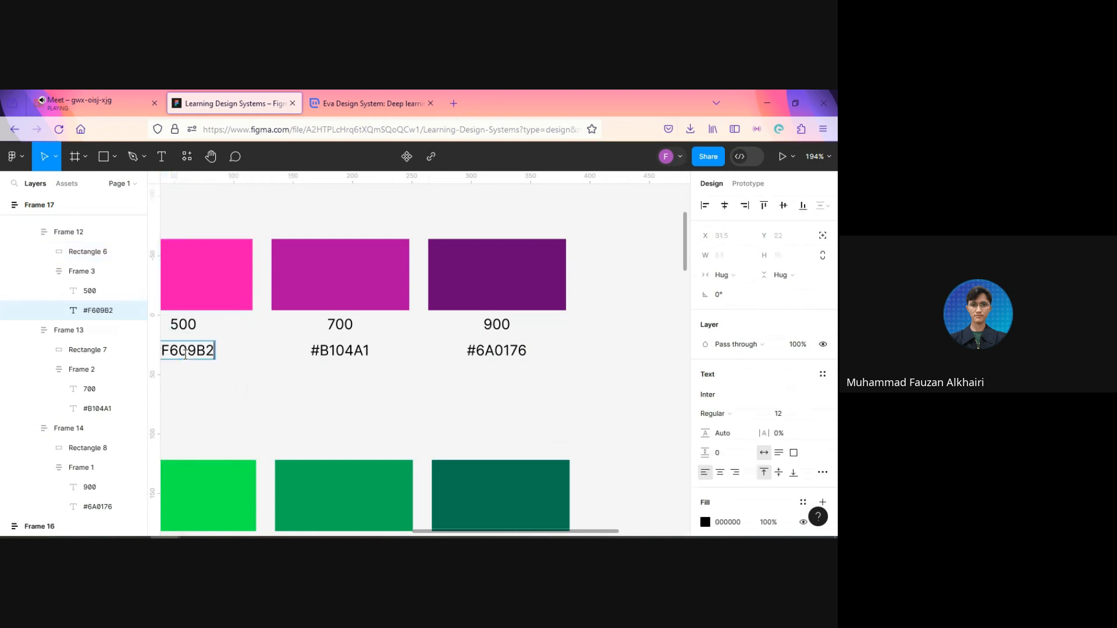
key(Escape)
Step: Update the hex label under the Secondary row's 400 swatch to its fill code, #F945B4
scroll(242, 436, down, 2)
drag(196, 401, 430, 416)
ctrl+click(305, 325)
click(729, 395)
key(ctrl+c)
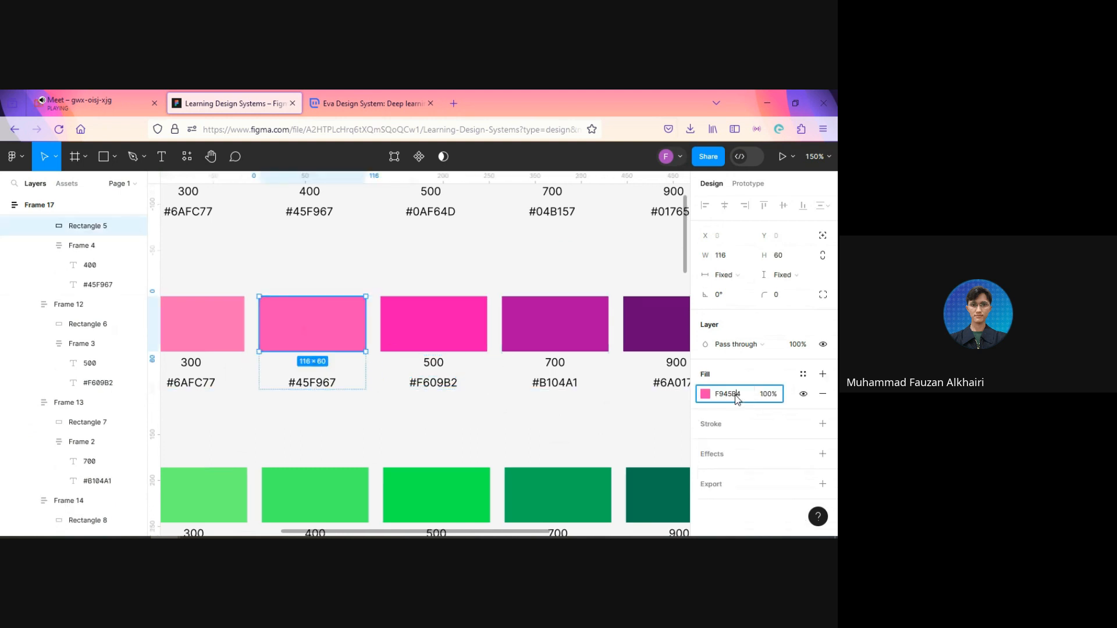
click(318, 386)
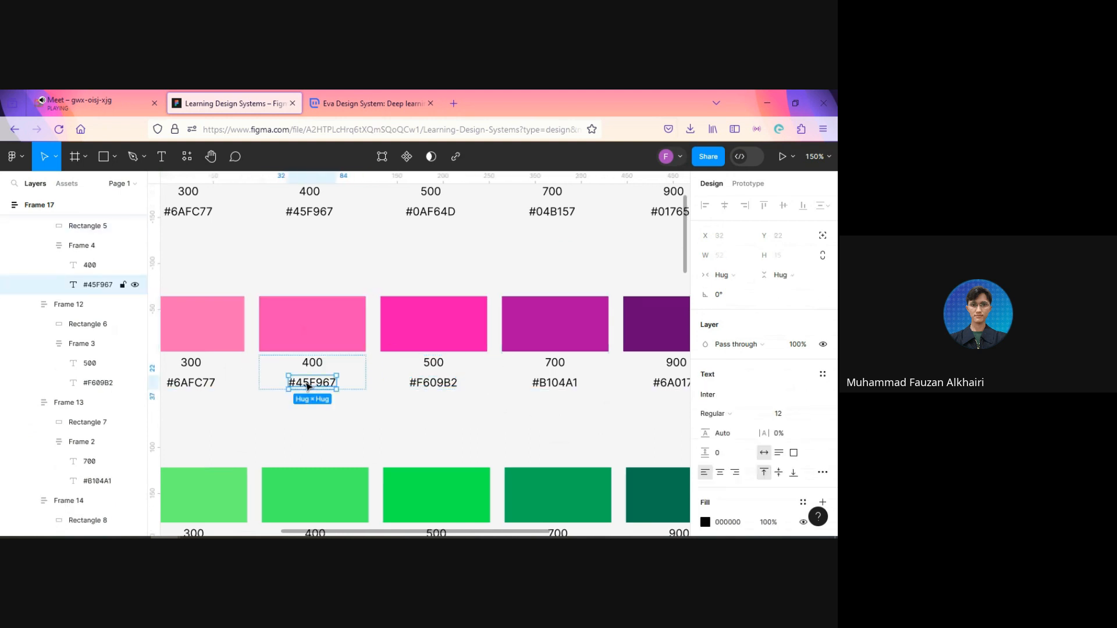
double_click(306, 383)
text(#)
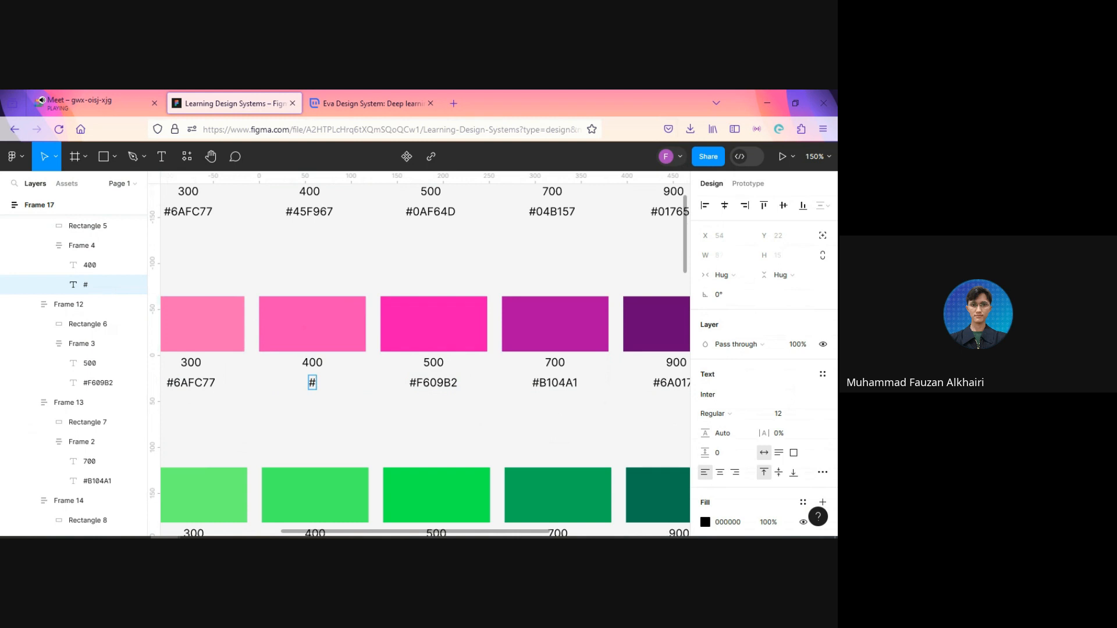
key(ctrl+v)
key(Escape)
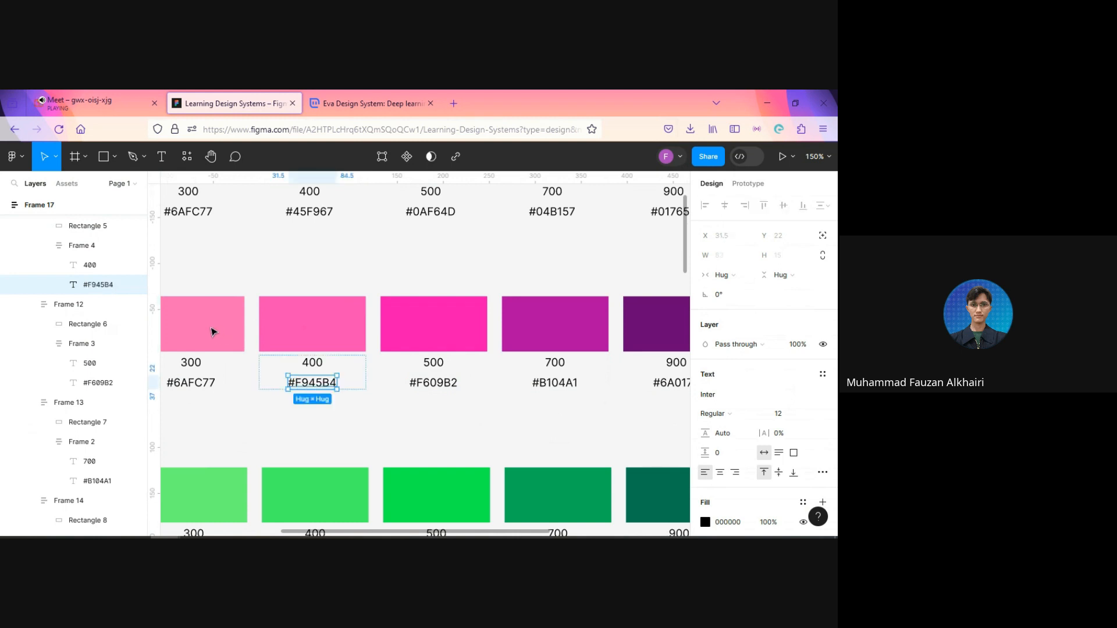
Step: Set the Secondary row's 300 hex label to #FC6AB6, copied from the swatch's fill
click(215, 333)
click(738, 397)
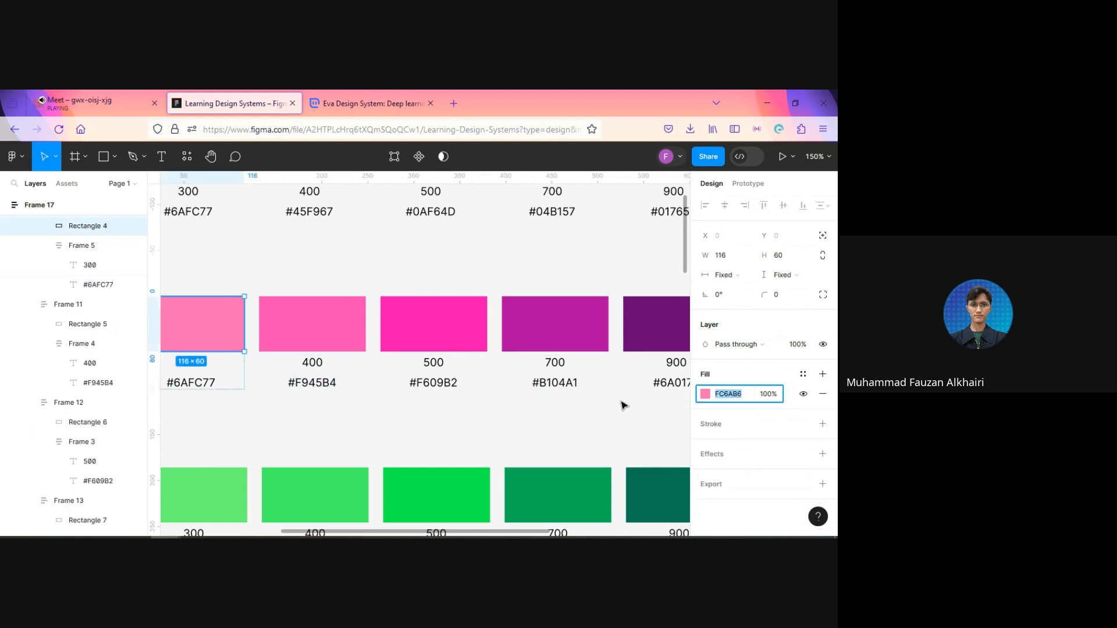
double_click(184, 387)
double_click(183, 384)
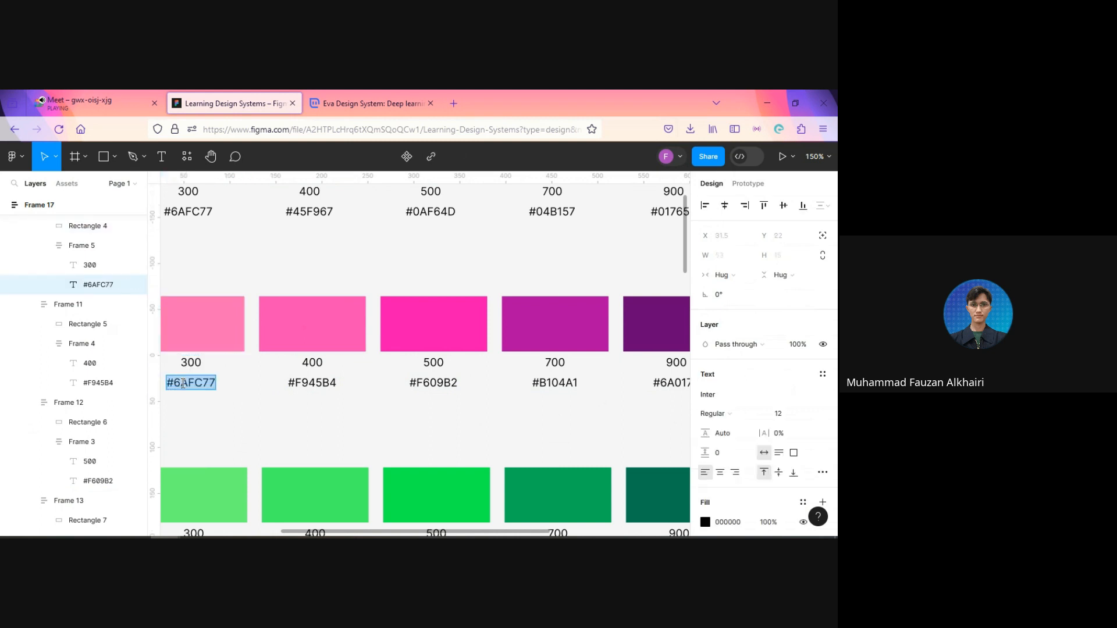
text(#FC6AB6)
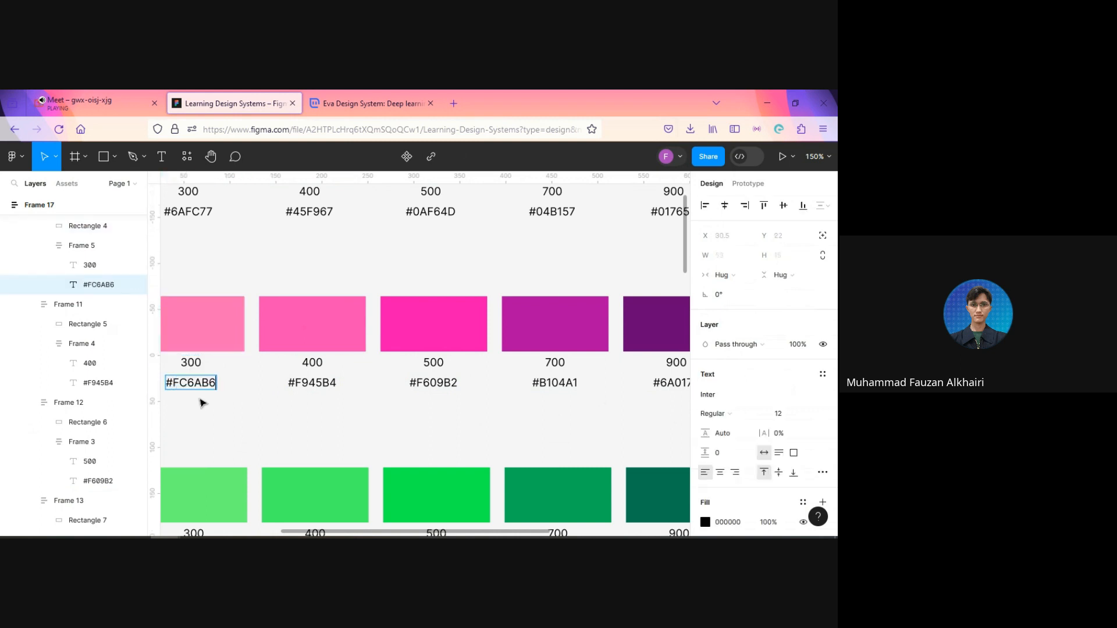
key(Escape)
Step: Replace the Secondary row's 200 hex label with #FE9CC5, the fill code of its swatch
scroll(395, 430, left, 5)
click(392, 374)
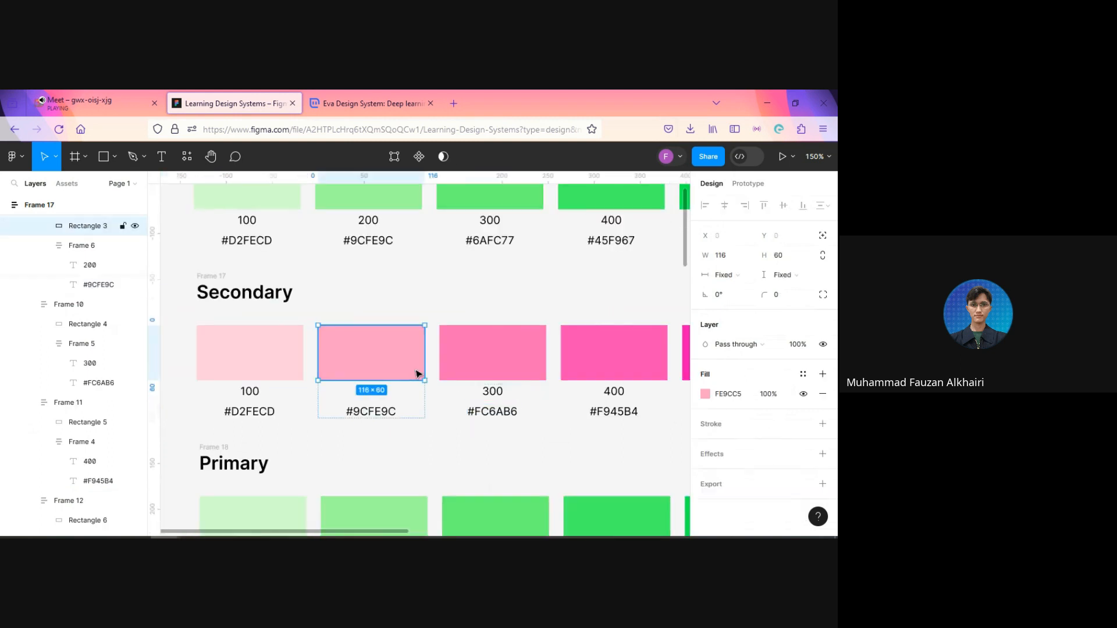
click(727, 394)
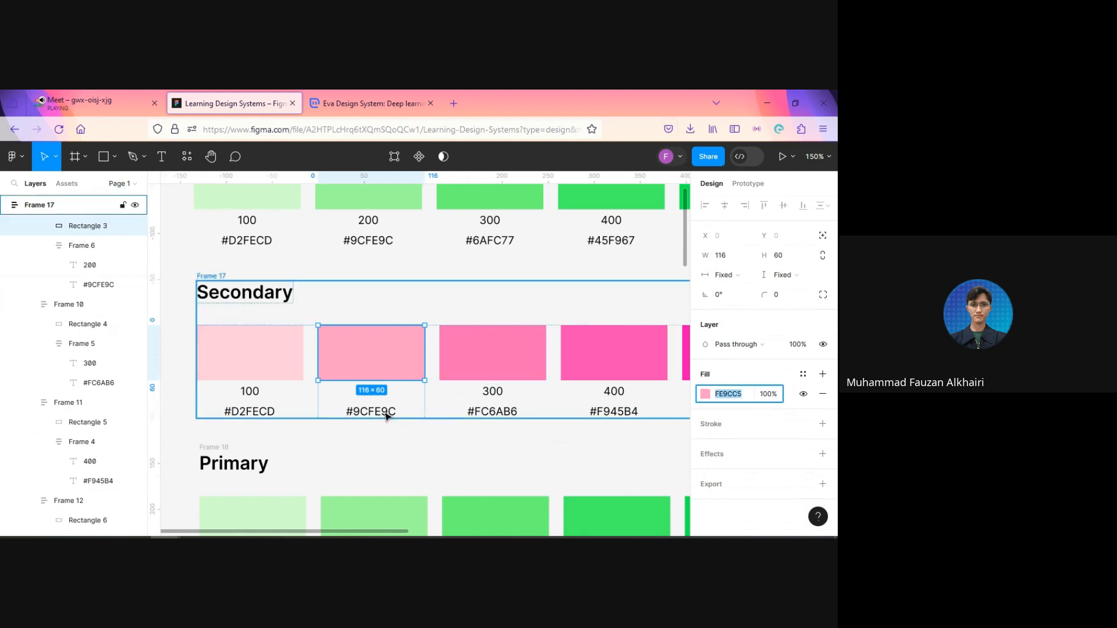
double_click(367, 411)
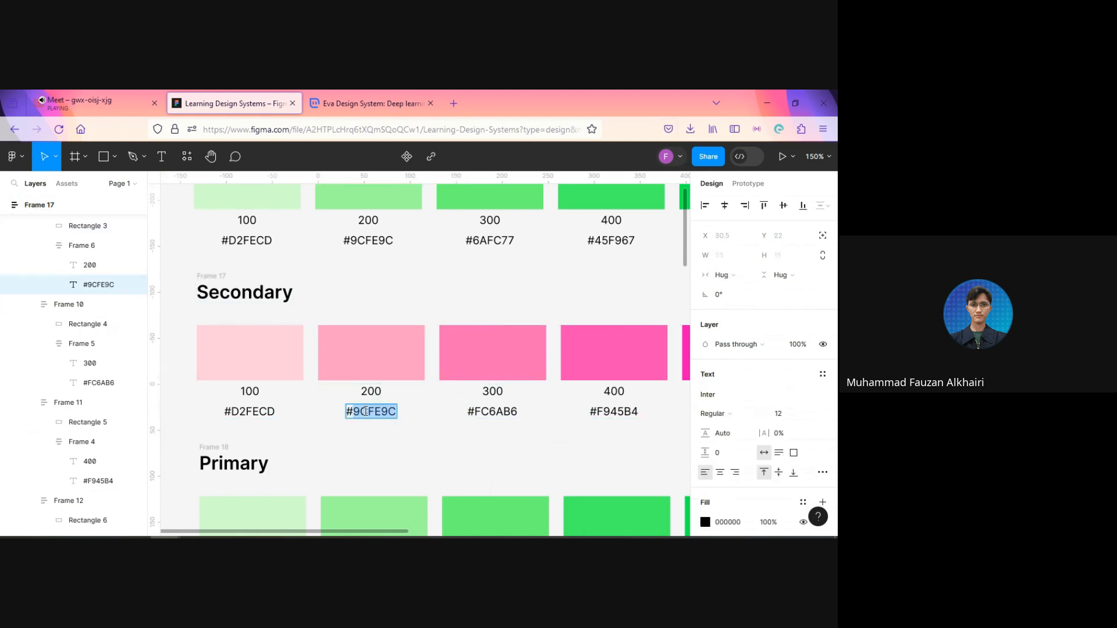
text(#FE9CC5)
key(Escape)
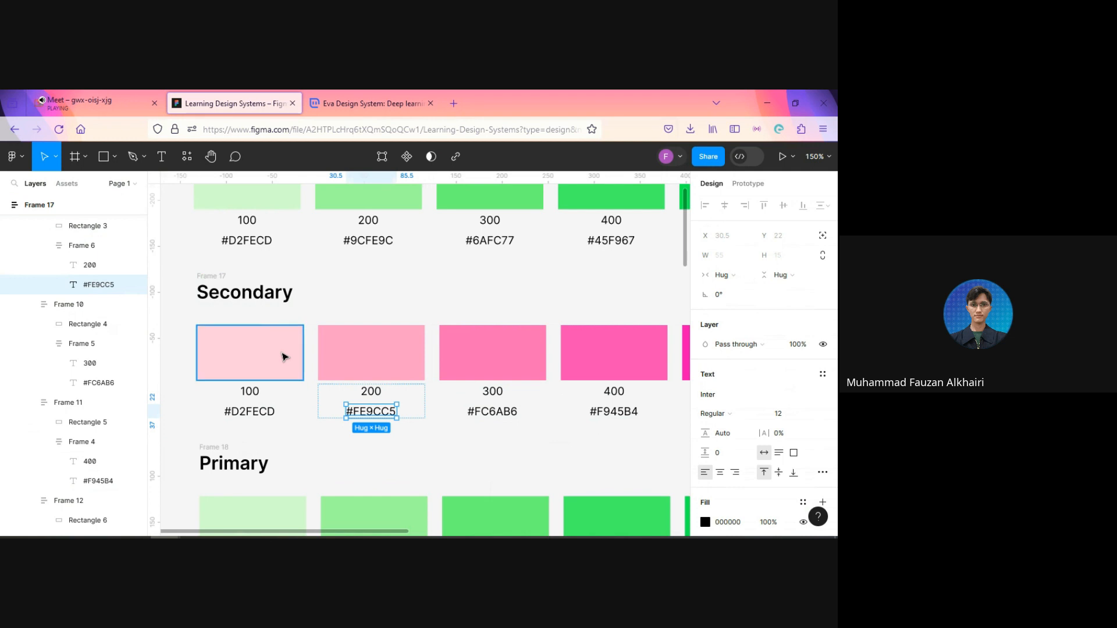
Step: Set the Secondary row's 100 hex label to #FECDDD, copied from the fill of its swatch
click(284, 356)
click(727, 394)
key(ctrl+c)
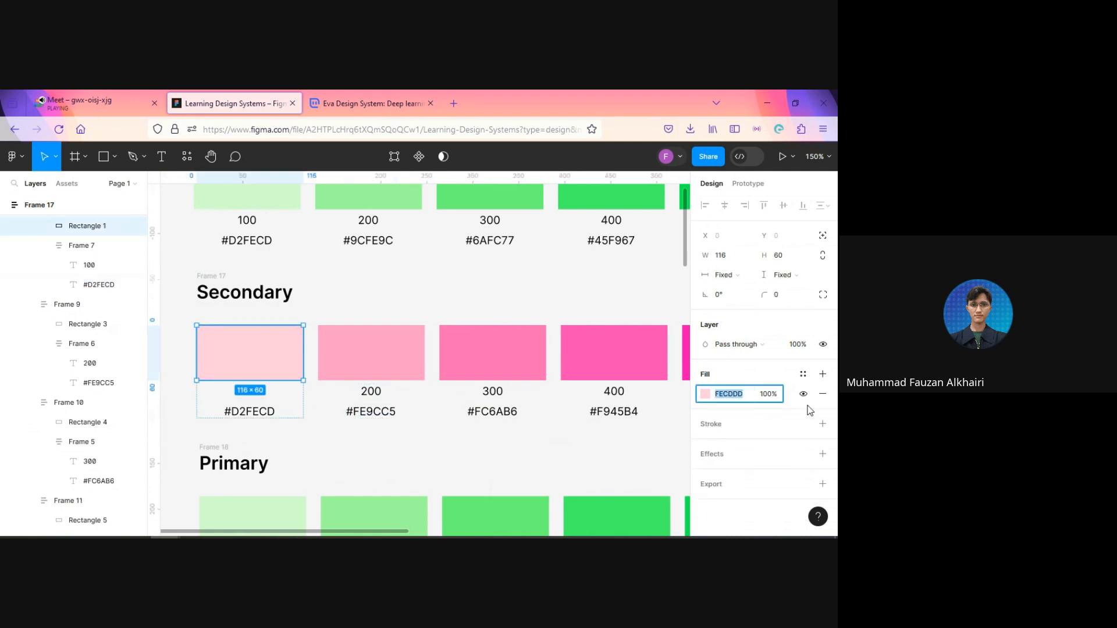
double_click(241, 413)
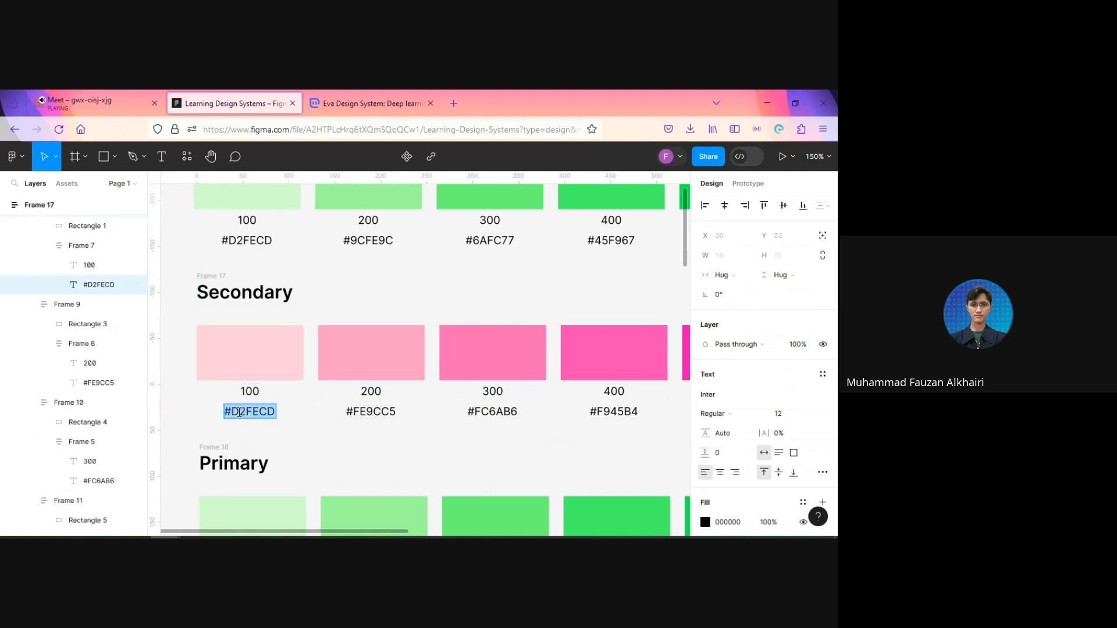
click(254, 413)
key(ctrl+a)
key(ctrl+v)
click(291, 441)
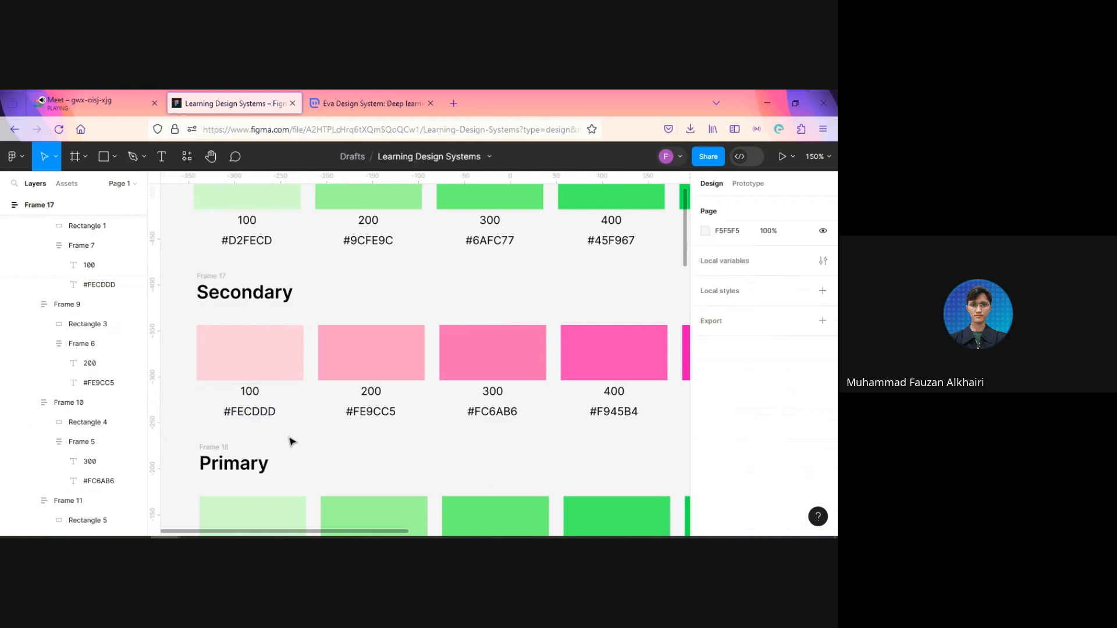
Step: Move the blue shade-scale image from below the swatch rows to the empty canvas beside them
scroll(292, 442, down, 5)
scroll(497, 449, up, 1)
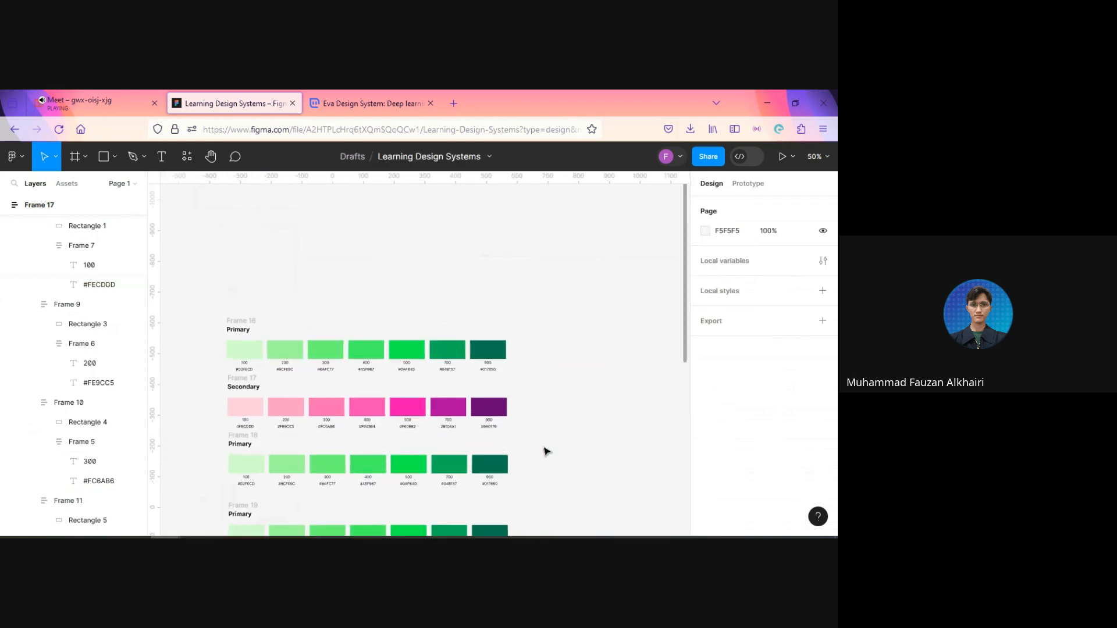
drag(522, 468, 577, 360)
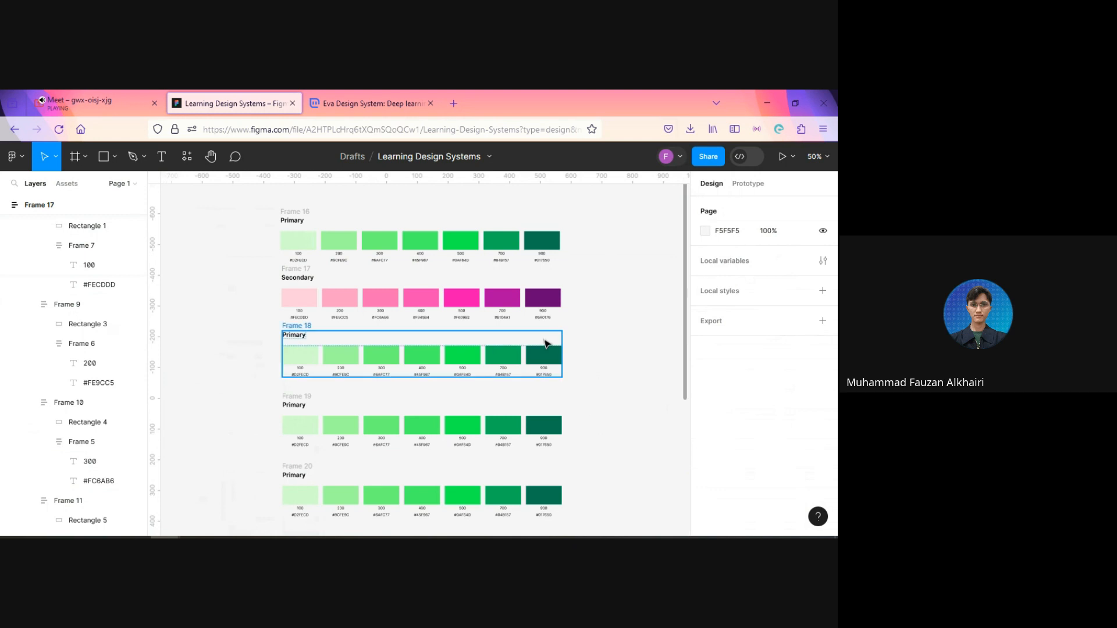
scroll(606, 412, down, 1)
scroll(618, 444, up, 2)
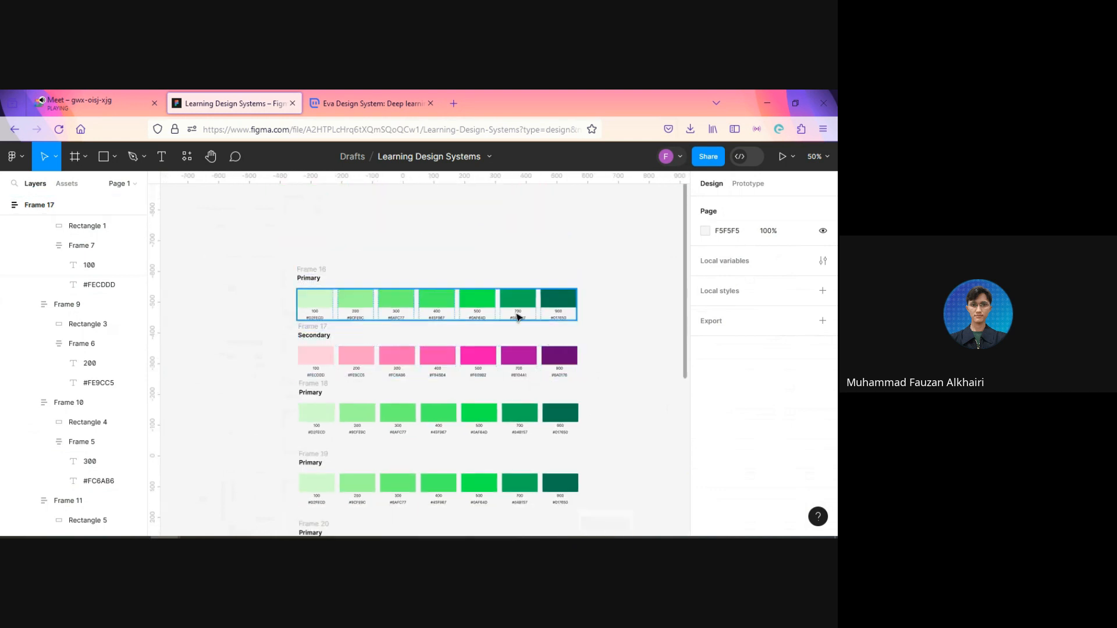
scroll(496, 451, down, 5)
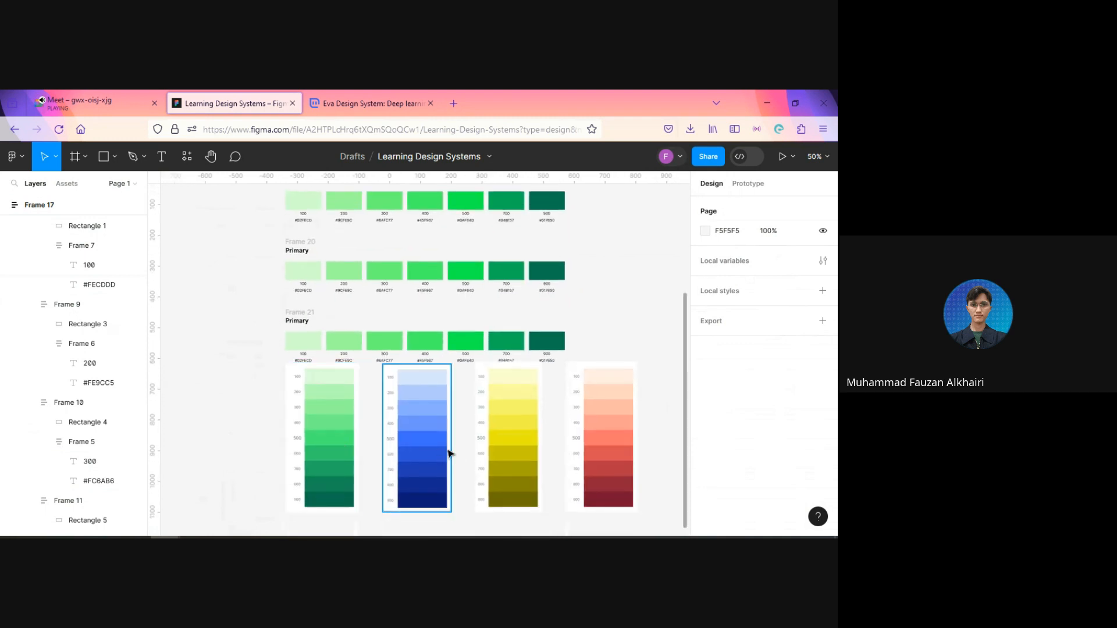
drag(449, 453, 268, 393)
scroll(297, 486, up, 1)
drag(414, 437, 379, 207)
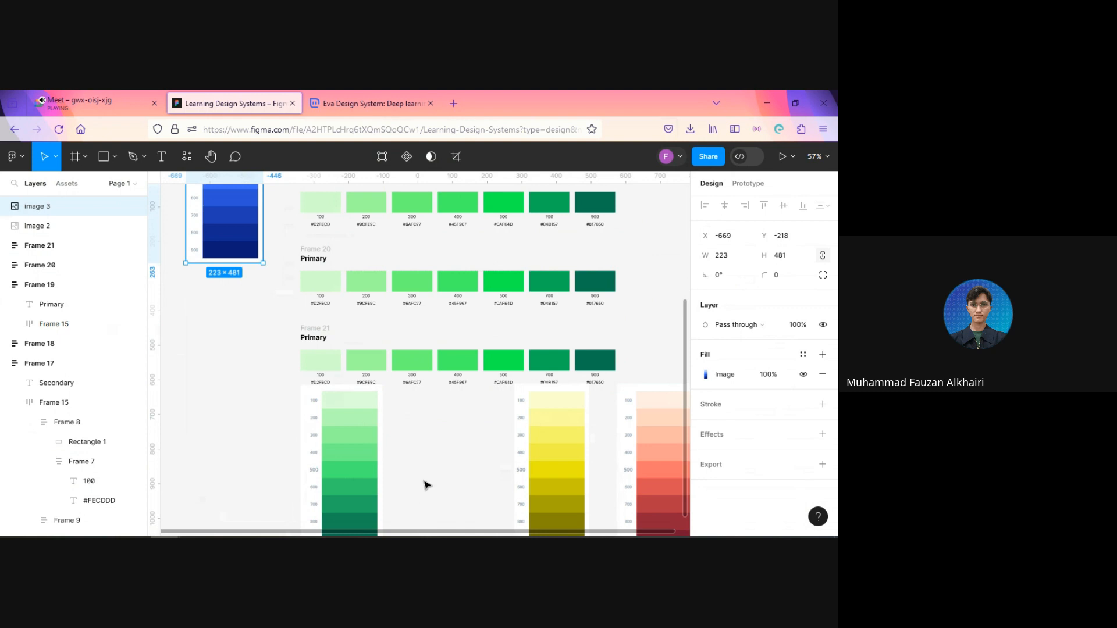
Step: Rearrange the remaining scale images below the swatch rows, moving the yellow one away and placing the green one beside the red one
scroll(420, 469, up, 7)
scroll(410, 446, down, 9)
scroll(355, 426, up, 3)
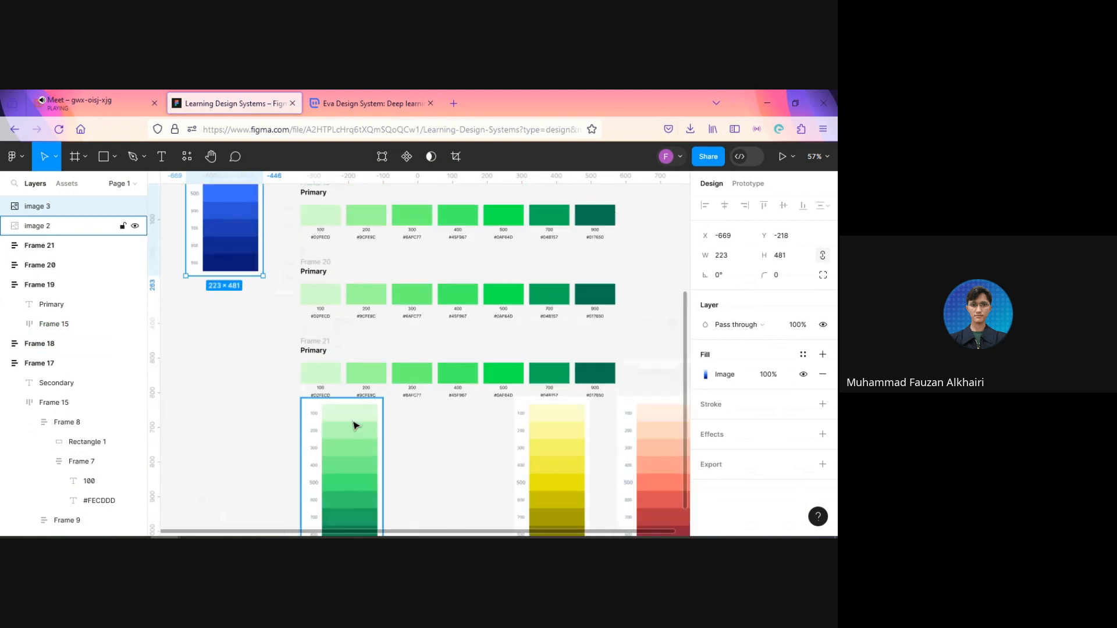
scroll(361, 431, up, 9)
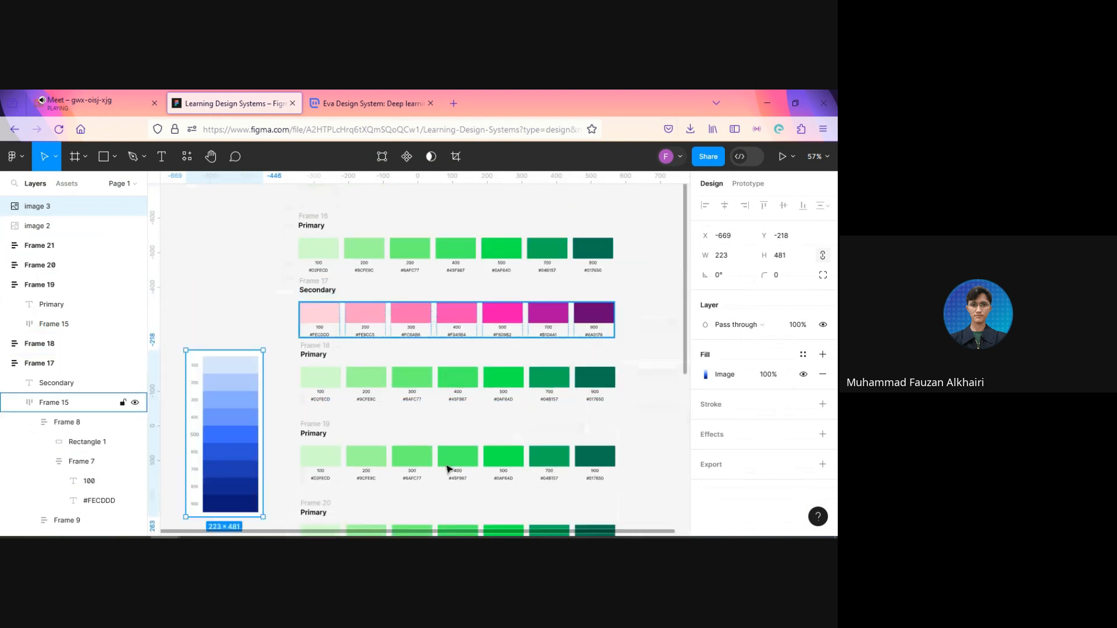
scroll(441, 464, down, 13)
drag(360, 321, 423, 385)
click(548, 317)
drag(549, 316, 299, 337)
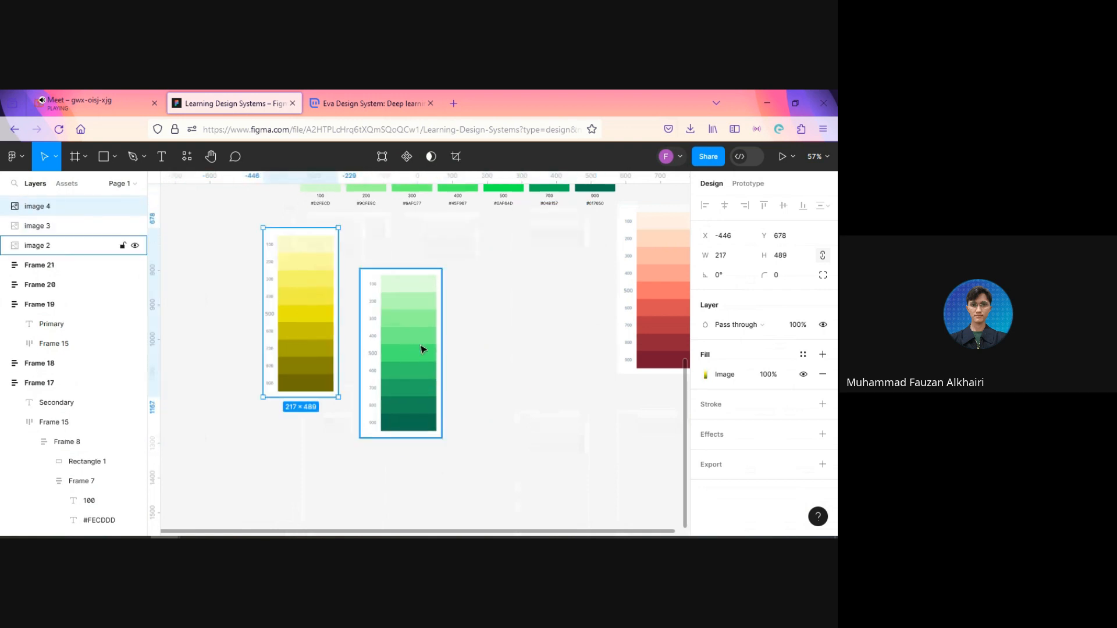
drag(421, 348, 427, 416)
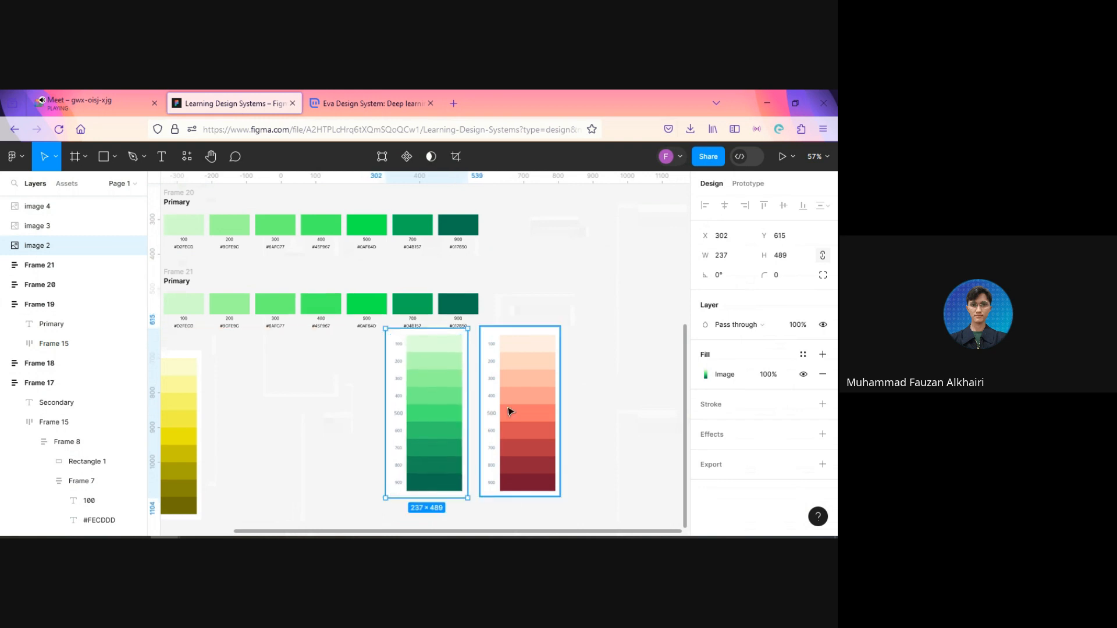
drag(508, 412, 506, 408)
Step: Reposition the blue scale image beside the swatch rows at about X -703, Y -94
drag(306, 374, 415, 402)
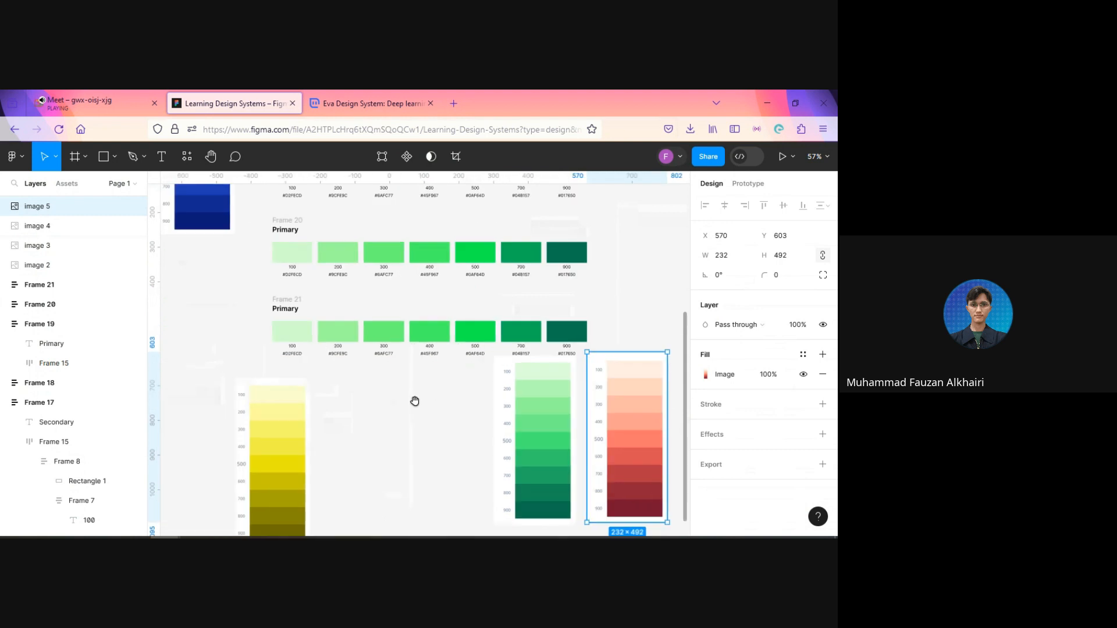
drag(313, 434, 382, 512)
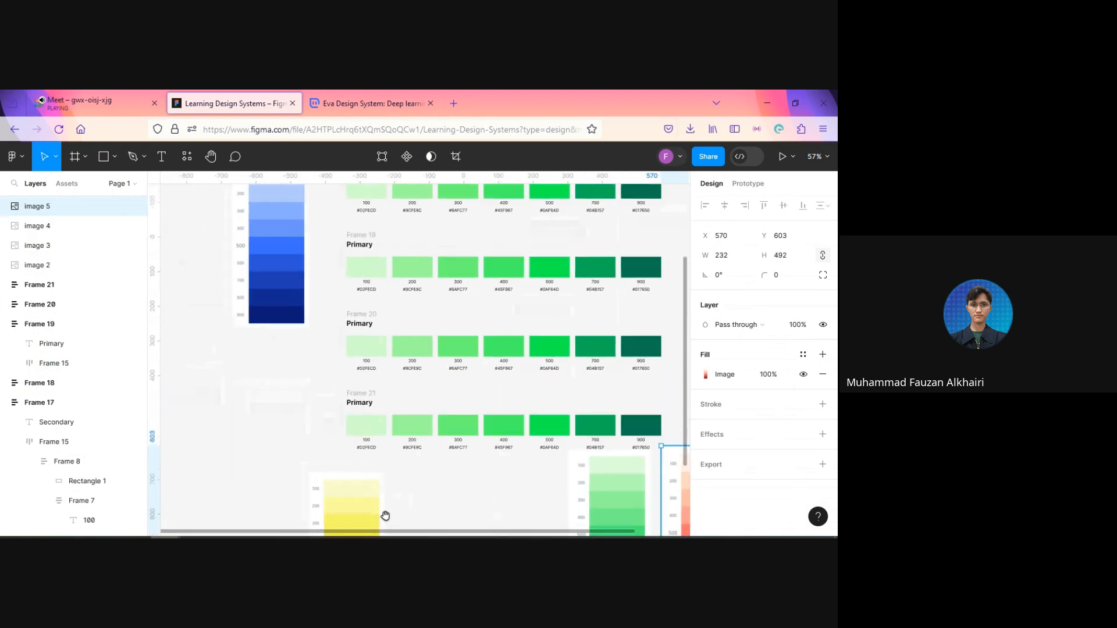
drag(257, 245, 264, 284)
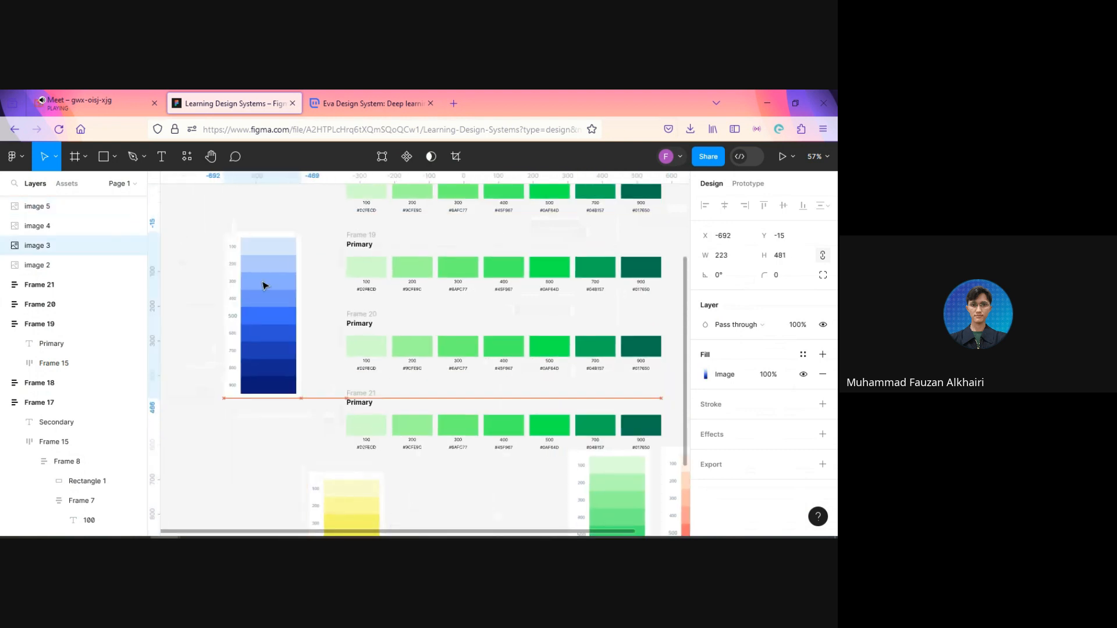
scroll(281, 379, up, 3)
drag(275, 408, 273, 382)
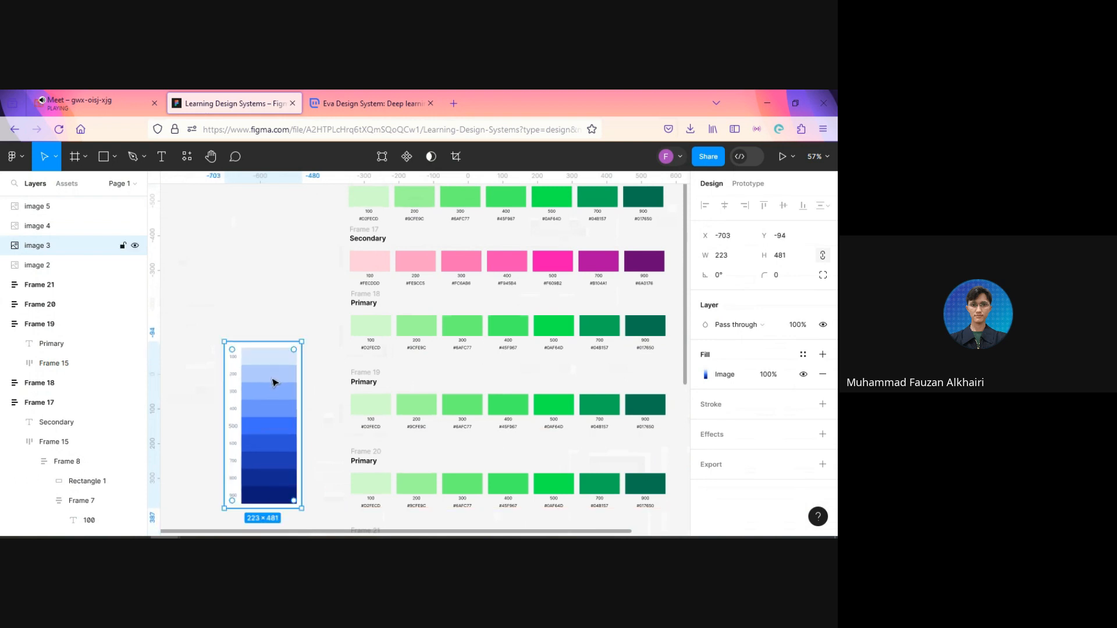
Step: Change the heading of the third swatch row, Frame 18, to Info
click(364, 304)
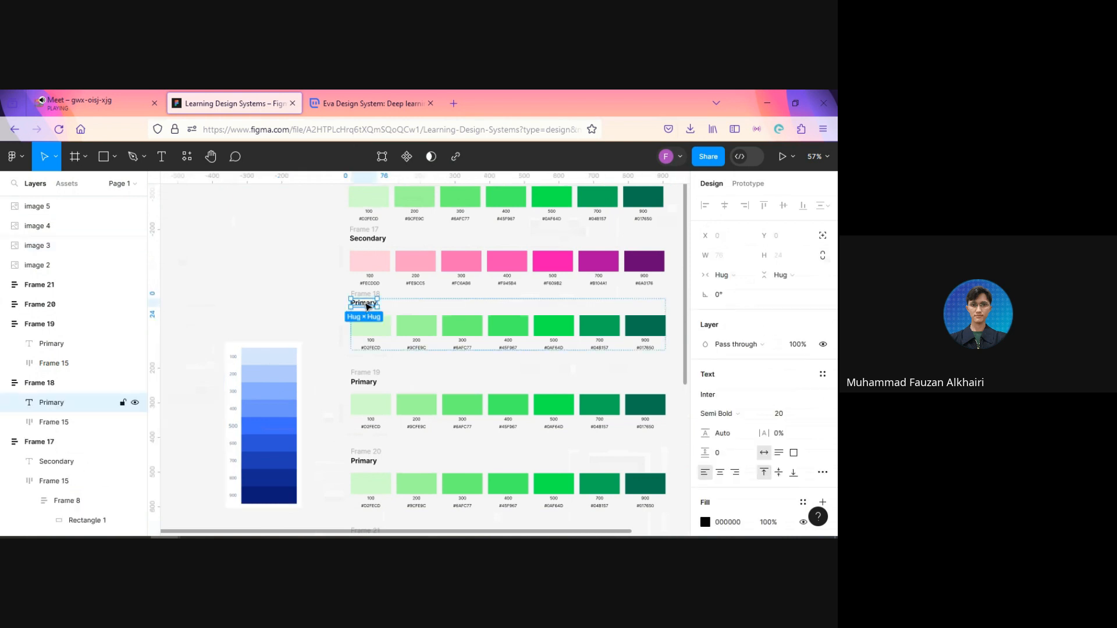
double_click(367, 304)
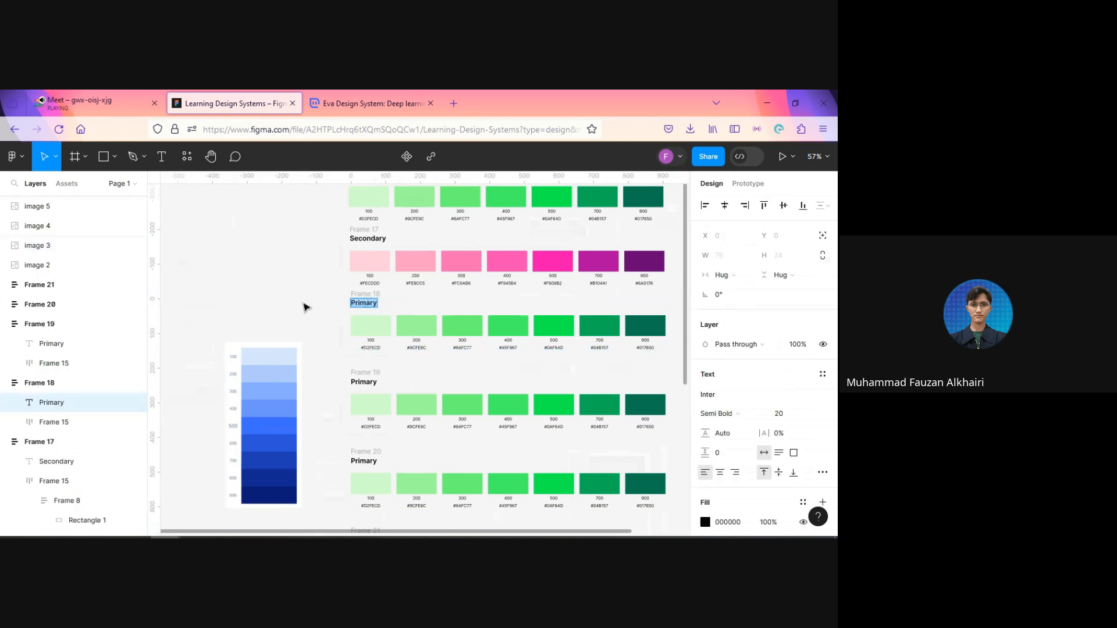
text(Info)
Step: Rotate the blue scale image to 90° and enlarge it to about 384 × 828
click(288, 398)
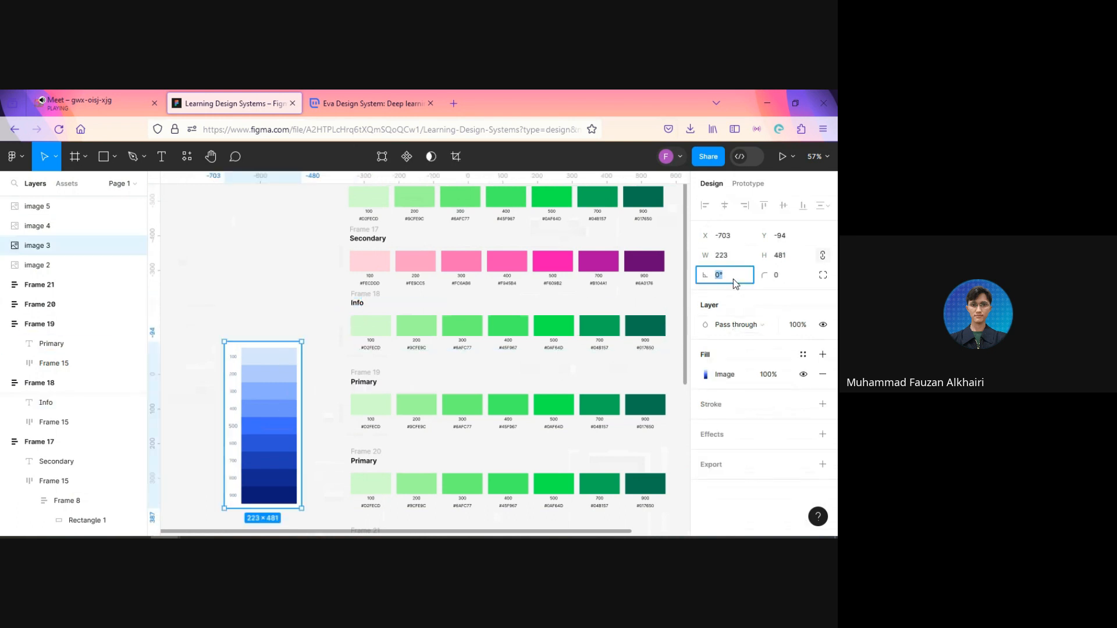
text(90)
key(Return)
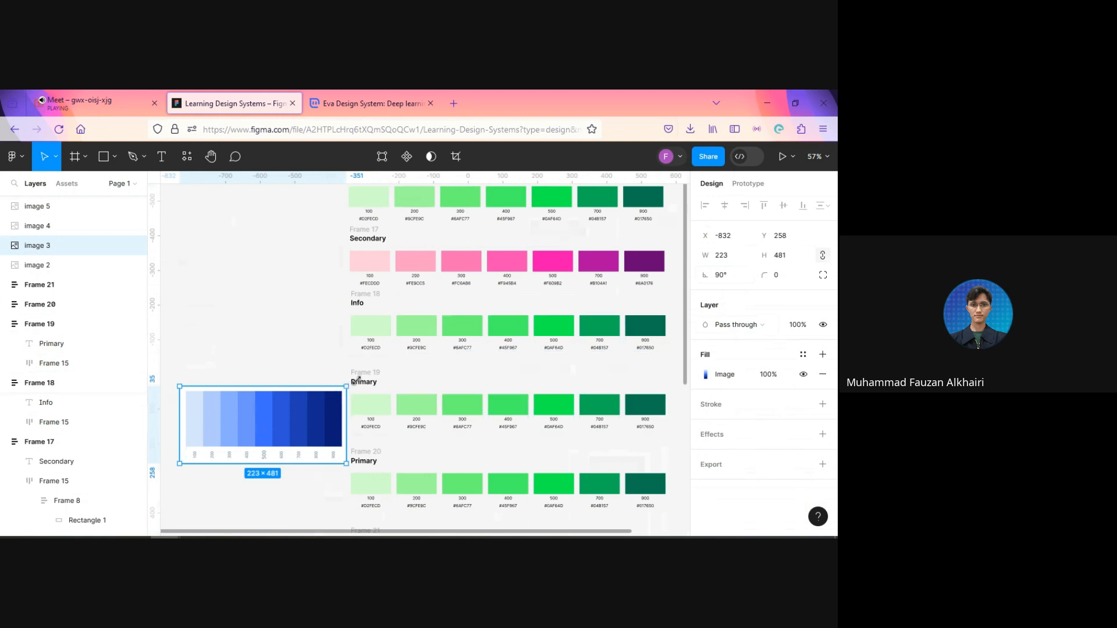
drag(357, 380, 455, 331)
mouse_move(379, 402)
mouse_down()
mouse_move(585, 401)
mouse_move(390, 408)
mouse_up()
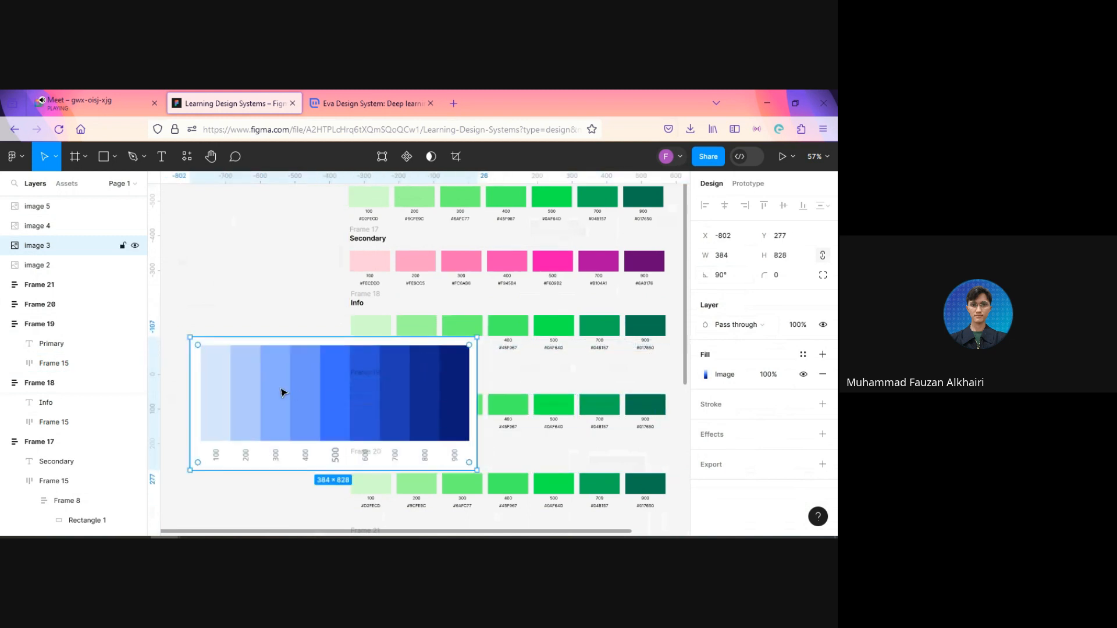
Step: Move the rotated blue scale image directly beneath the Info row, to about X -264, Y 315
drag(281, 393, 331, 394)
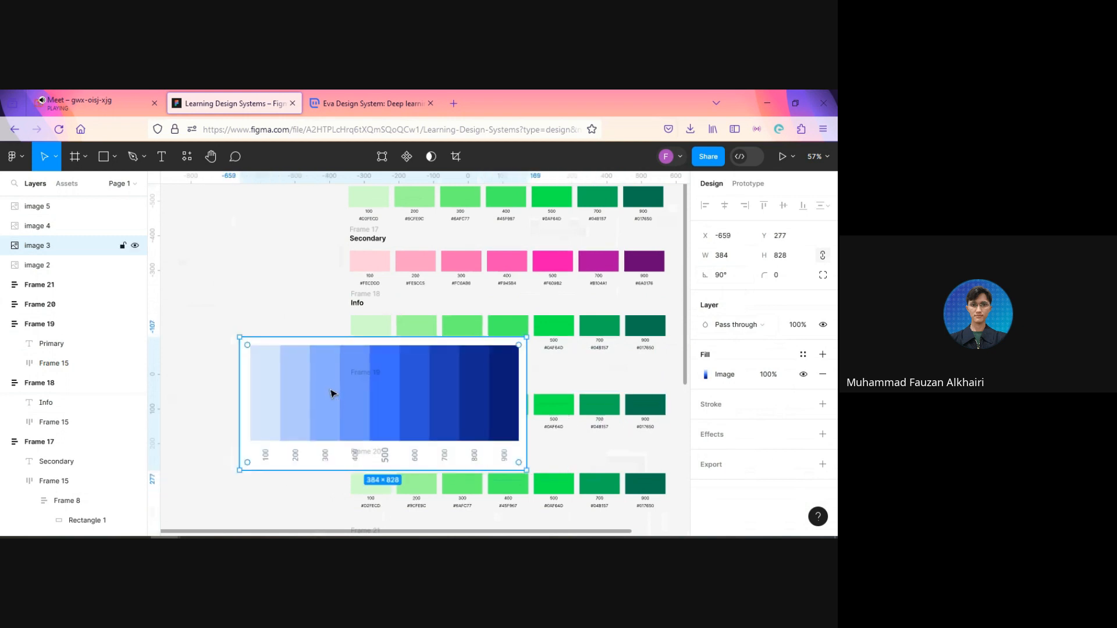
key(shift+Right)
key(shift+Right)
key(shift+Right)
key(shift+Right)
key(shift+Right)
key(shift+Right)
key(shift+Right)
key(shift+Right)
key(shift+Right)
key(shift+Right)
key(shift+Right)
key(shift+Right)
key(shift+Right)
key(shift+Right)
key(shift+Right)
key(shift+Right)
key(shift+Right)
key(shift+Right)
key(shift+Right)
key(shift+Right)
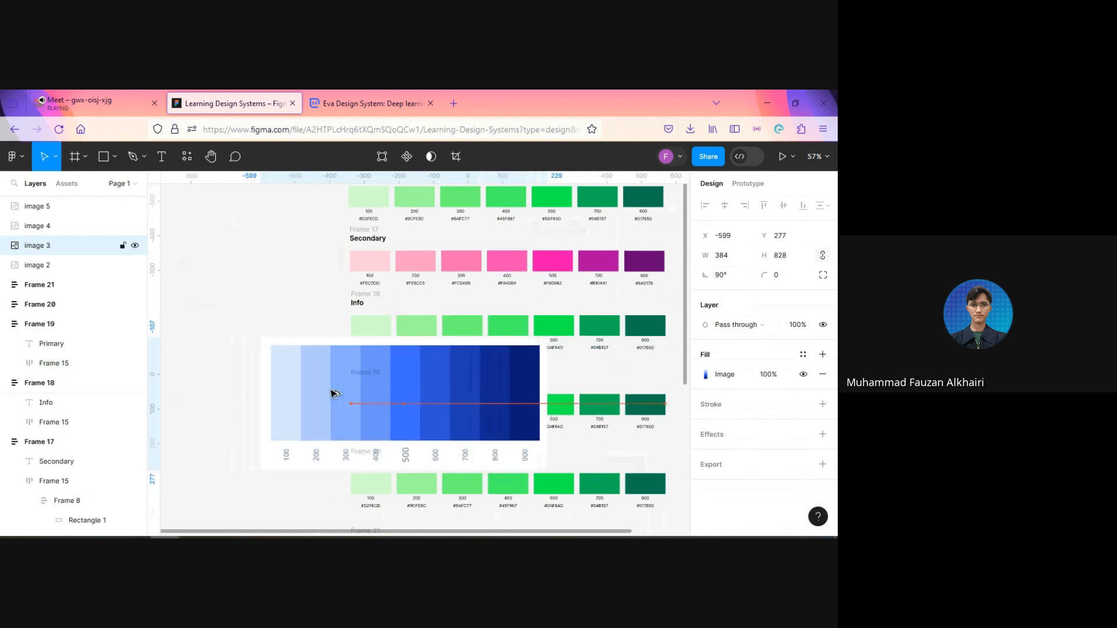
key(shift+Right)
key(shift+Right)
key(shift+Right)
key(shift+Right)
key(shift+Right)
key(shift+Right)
key(shift+Right)
key(shift+Right)
key(shift+Right)
key(shift+Right)
key(shift+Right)
key(shift+Right)
key(shift+Right)
key(shift+Right)
key(shift+Right)
key(shift+Right)
key(shift+Right)
key(shift+Right)
key(shift+Right)
key(shift+Right)
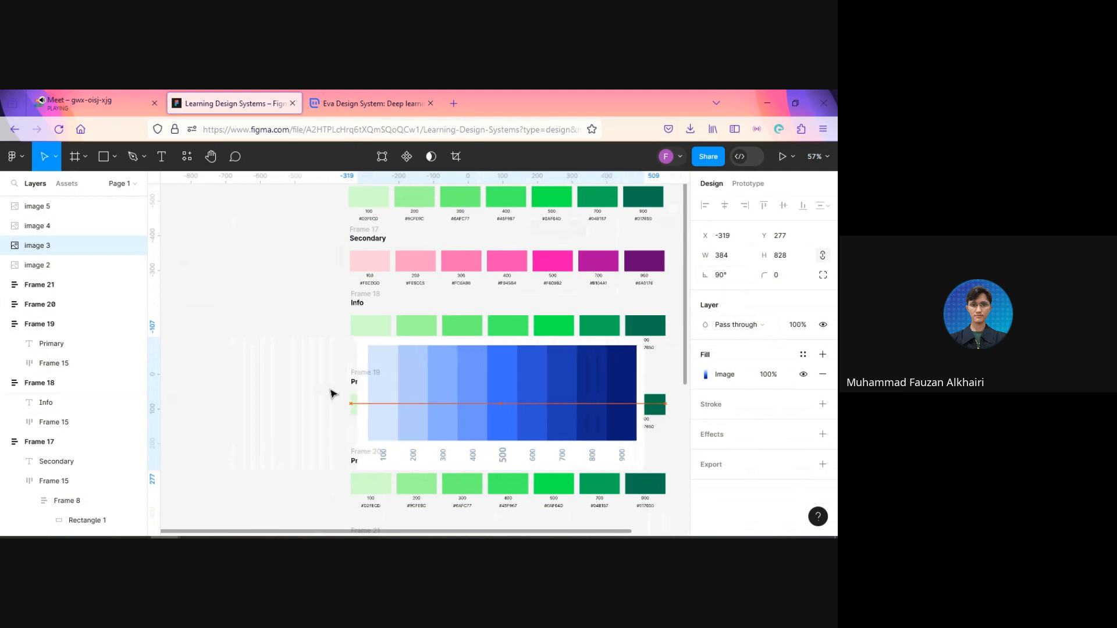
drag(501, 402, 498, 416)
Step: Fill the Info row's 900 and 700 swatches with the matching blues sampled from the scale image, using #1E3CB5 for 700
scroll(614, 344, up, 1)
scroll(614, 344, up, 4)
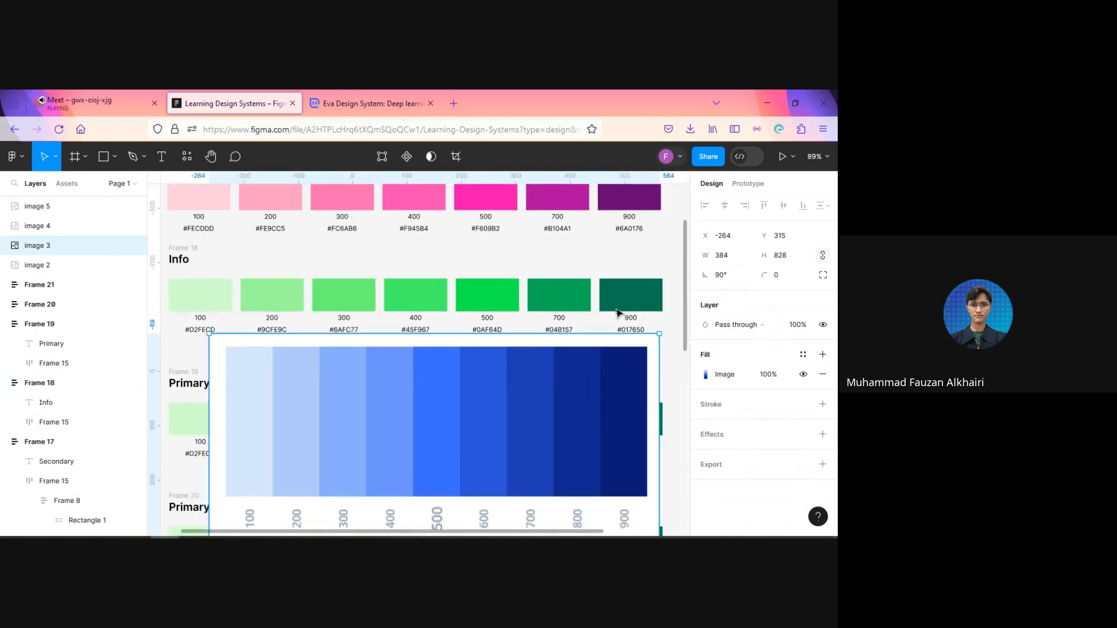
ctrl+click(620, 312)
key(i)
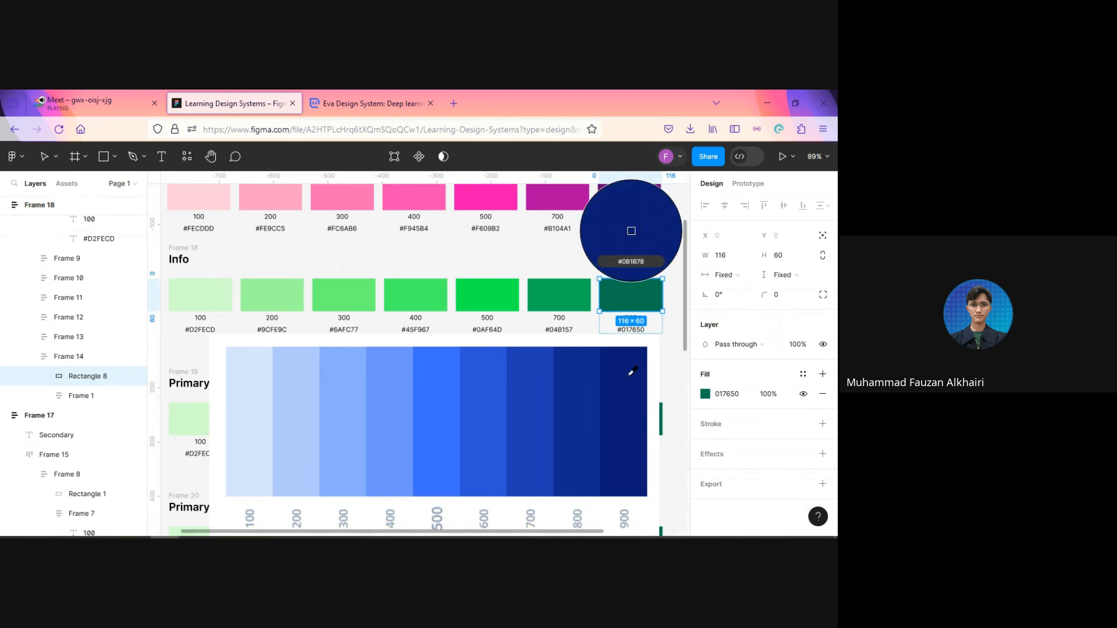
click(631, 374)
ctrl+click(576, 301)
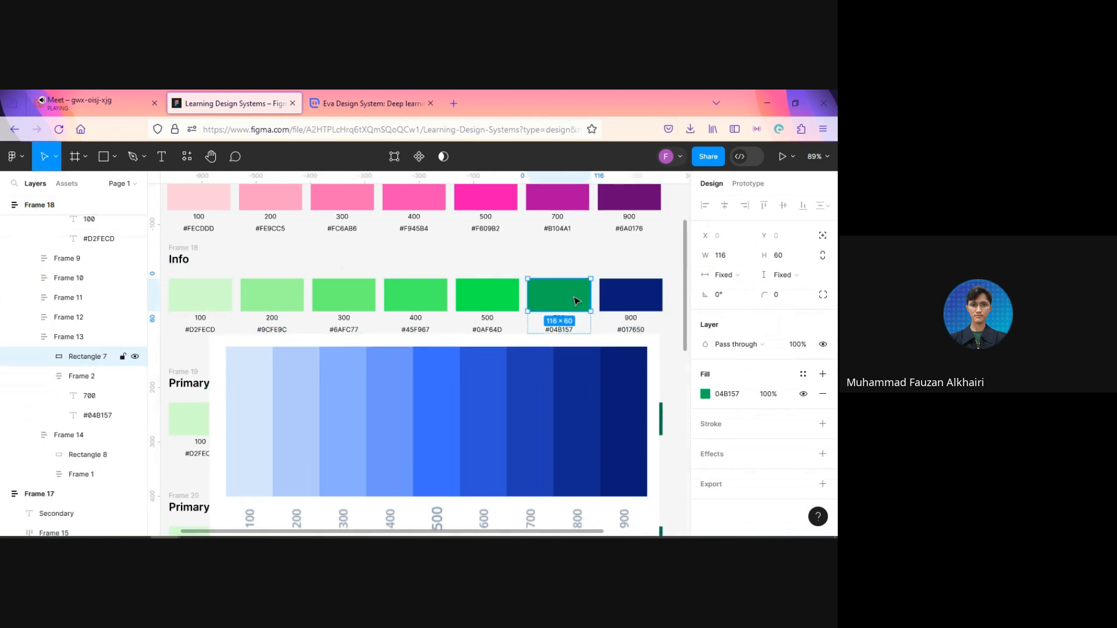
key(i)
click(540, 403)
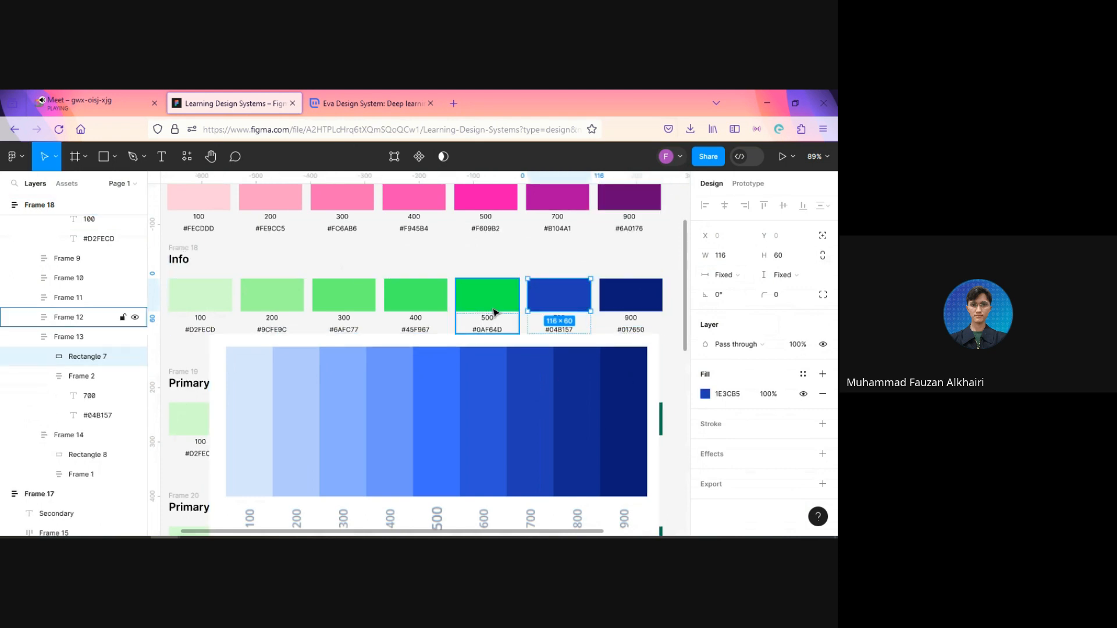
Step: Recolor the Info row's 500 and 400 swatches with the corresponding sampled blues, using #6C94FD for 400
ctrl+click(494, 313)
key(i)
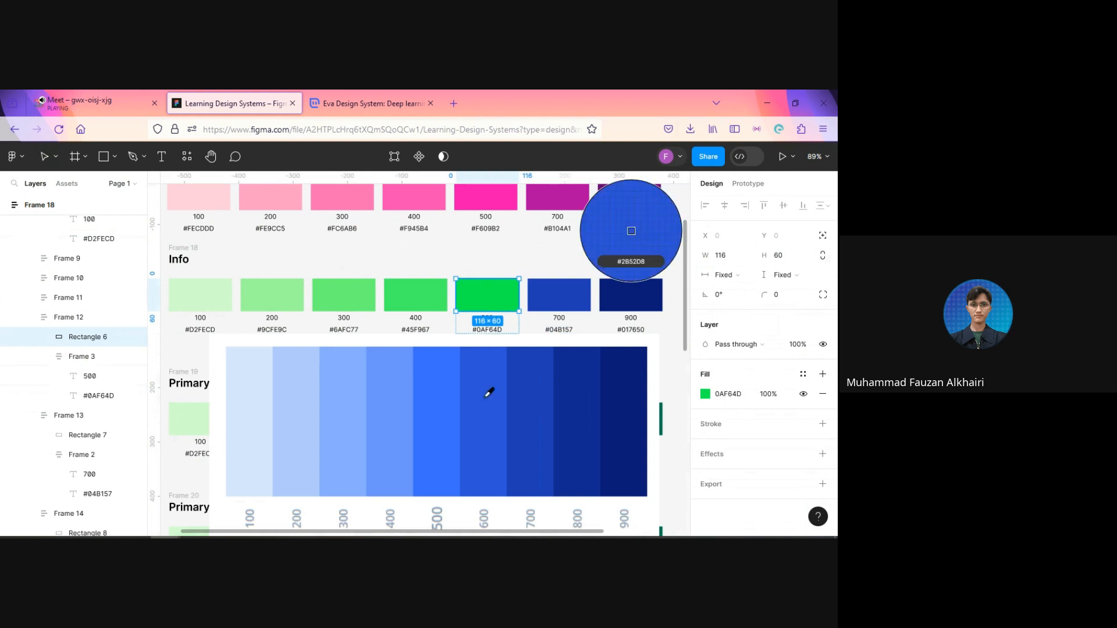
click(441, 399)
ctrl+click(428, 306)
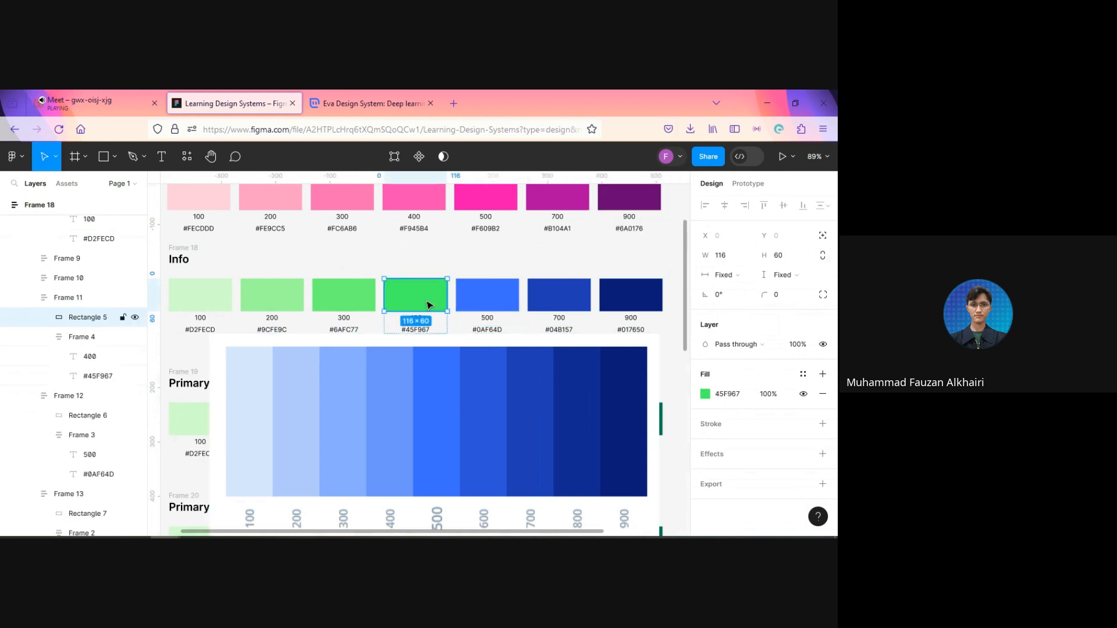
key(i)
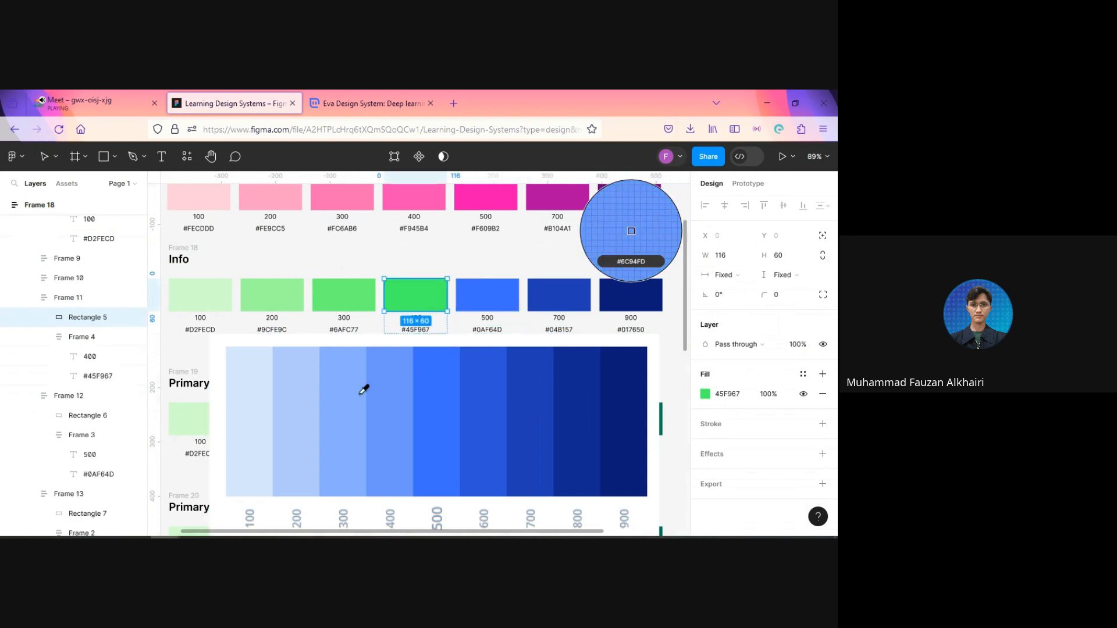
click(399, 392)
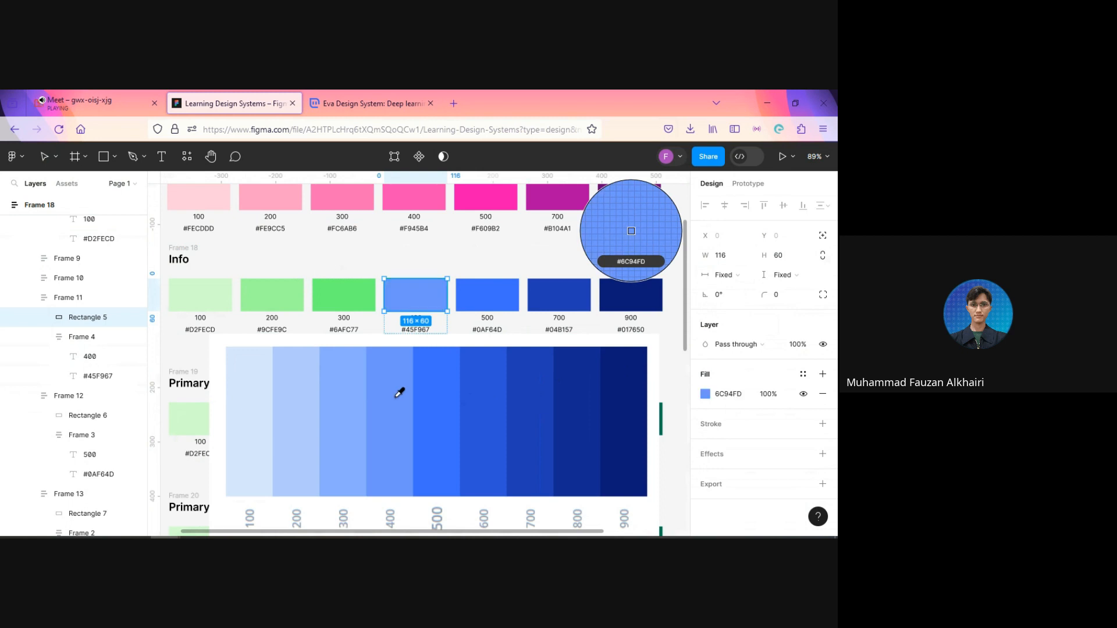
Step: Sample the blue scale's 300 and 200 shades into the matching Info swatches as #89ACFE and #B1CAFE
ctrl+click(343, 296)
key(i)
click(346, 380)
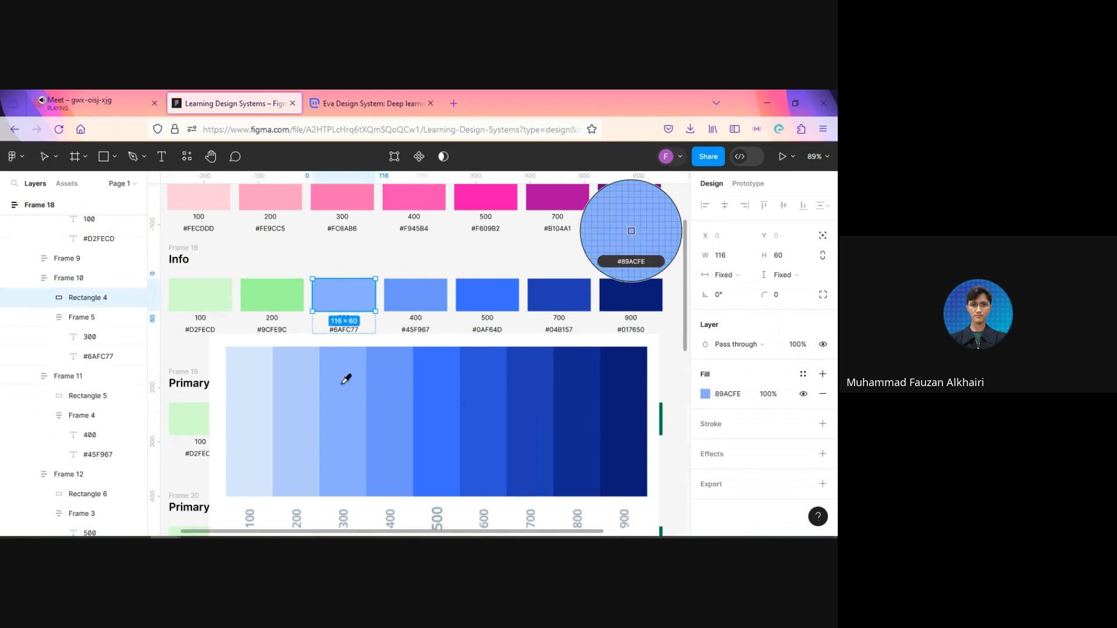
ctrl+click(292, 312)
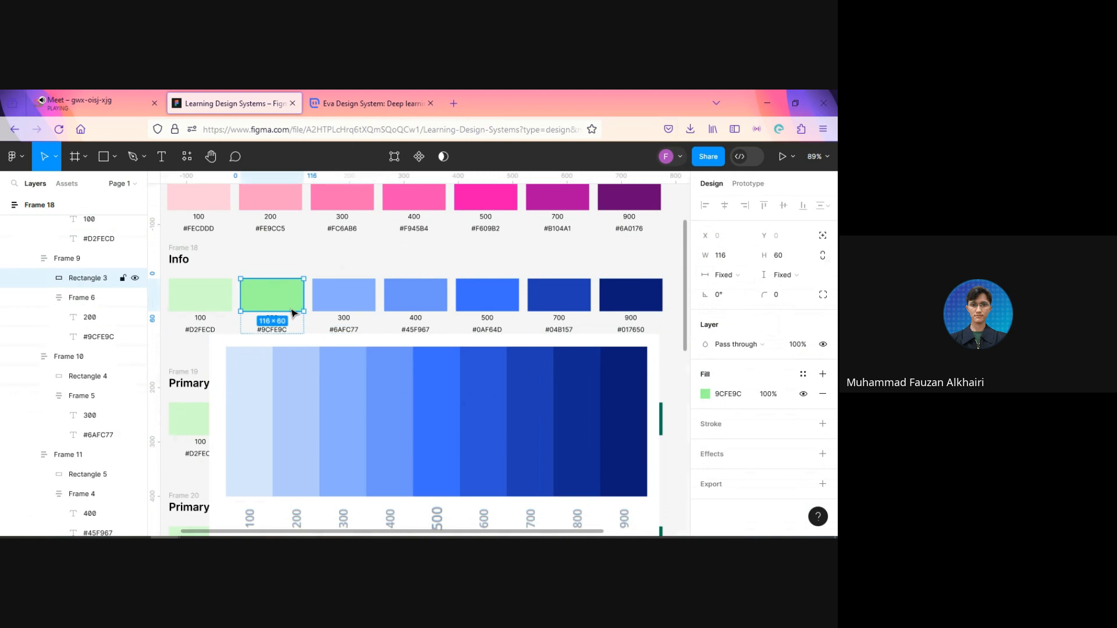
key(i)
click(309, 374)
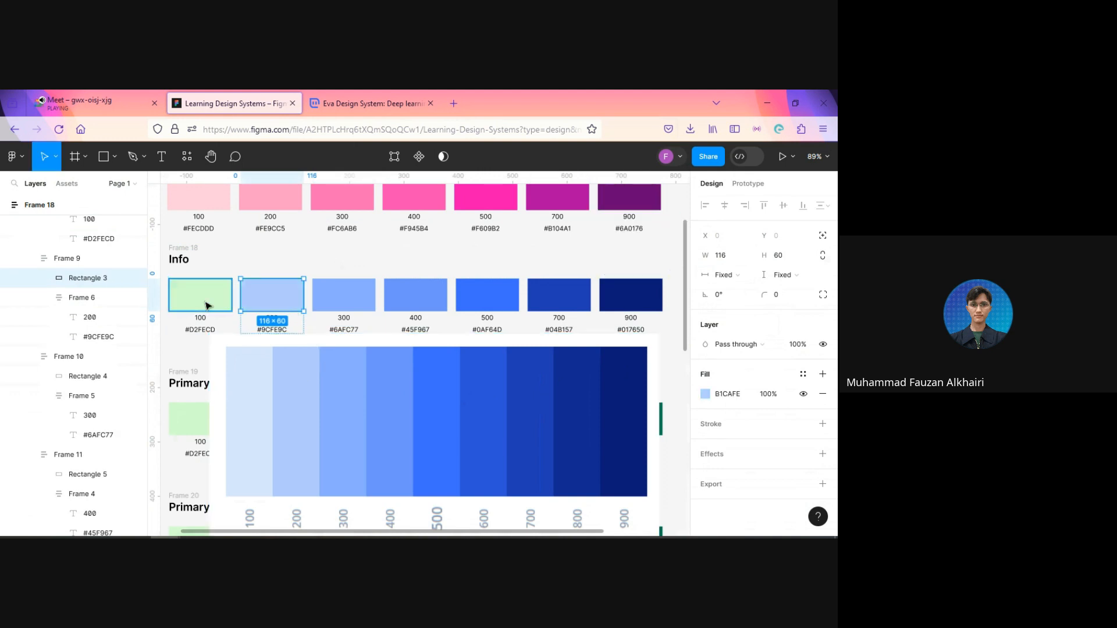
Step: Fill the Info row's 100 swatch with the scale image's lightest blue, #D8E5FE
ctrl+click(204, 302)
key(i)
click(267, 377)
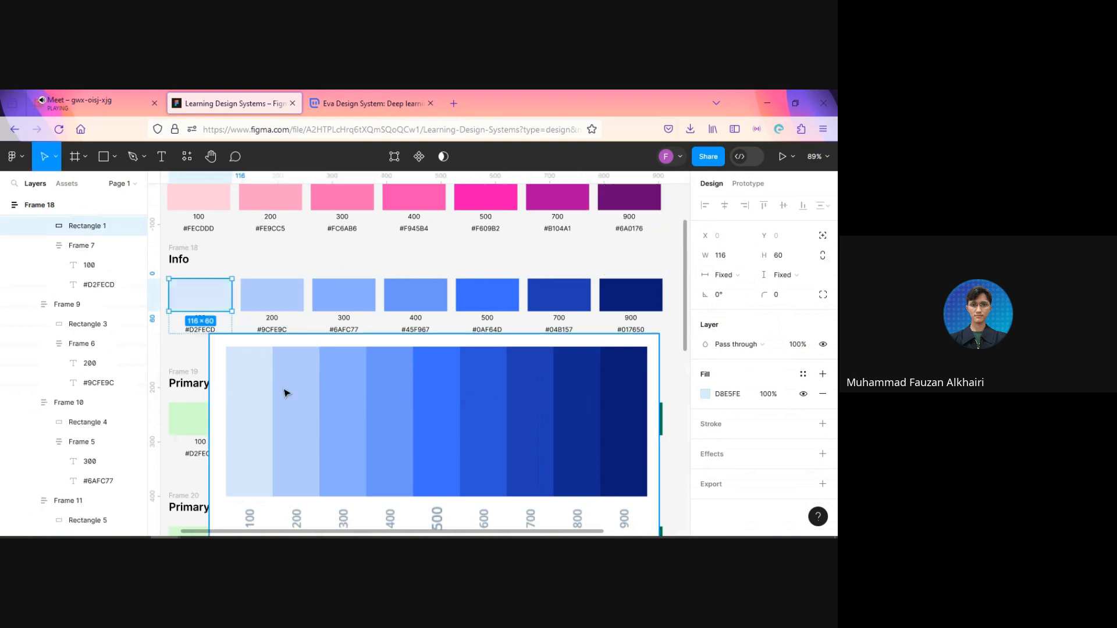
Step: Delete the blue scale image beneath the Info row
click(389, 407)
scroll(384, 405, down, 3)
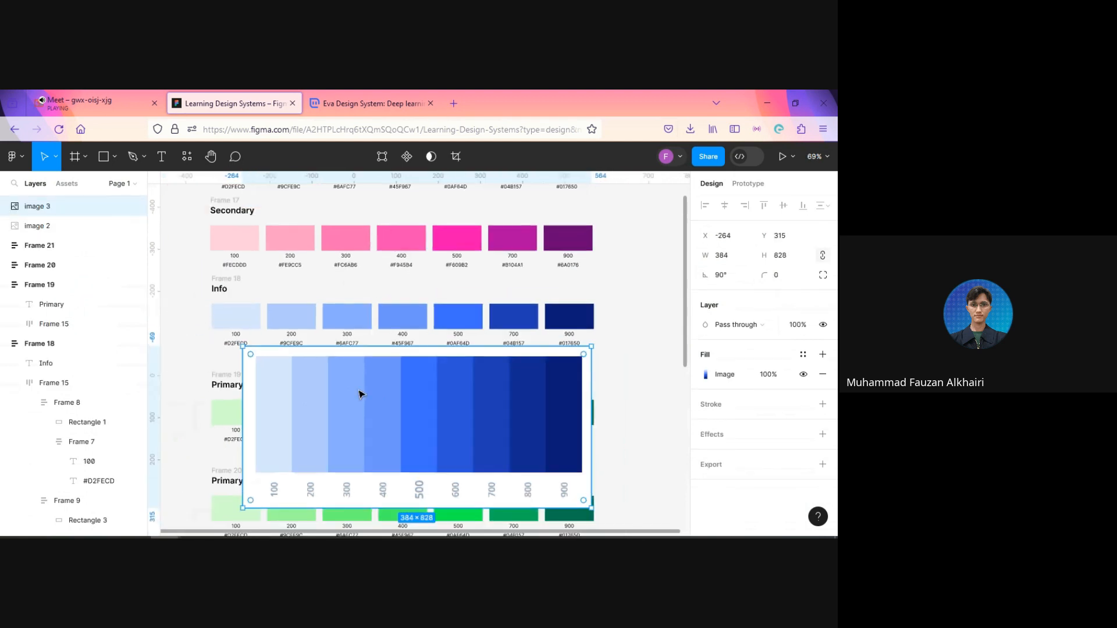
key(Delete)
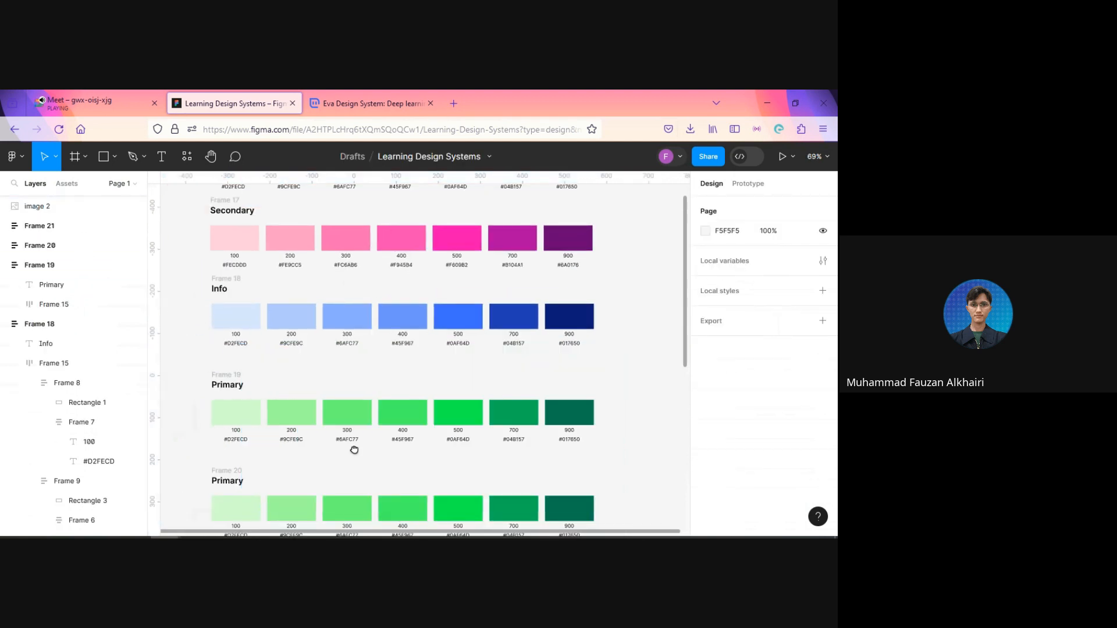
drag(355, 449, 367, 405)
scroll(367, 405, up, 2)
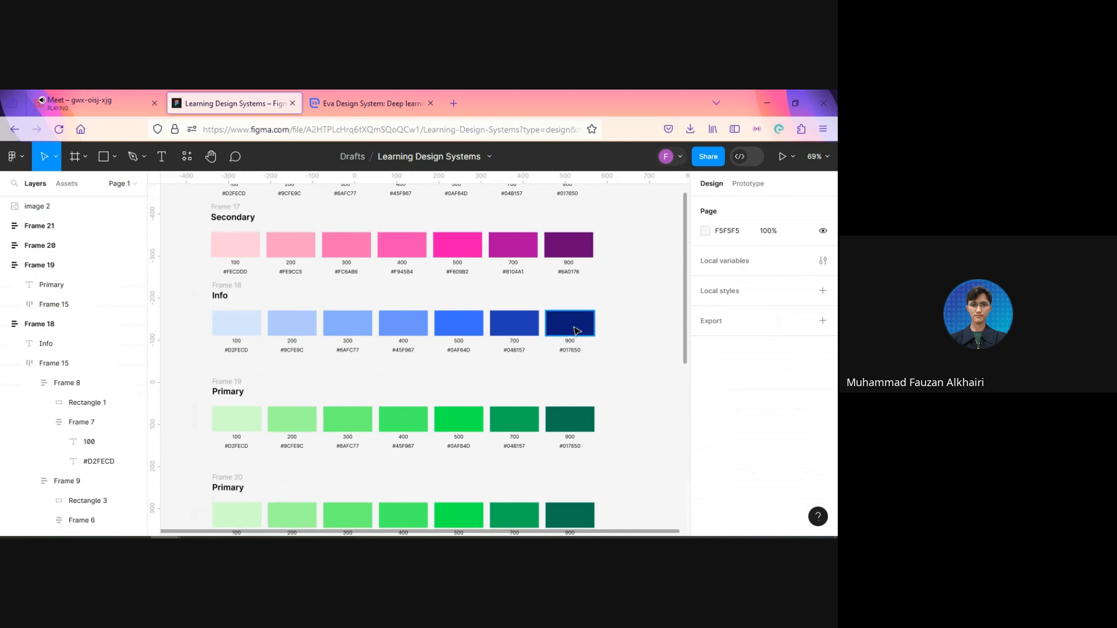
Step: Replace the hex label under the Info row's 900 swatch with its fill code, #0B1B78
click(573, 324)
click(748, 396)
drag(745, 394, 610, 352)
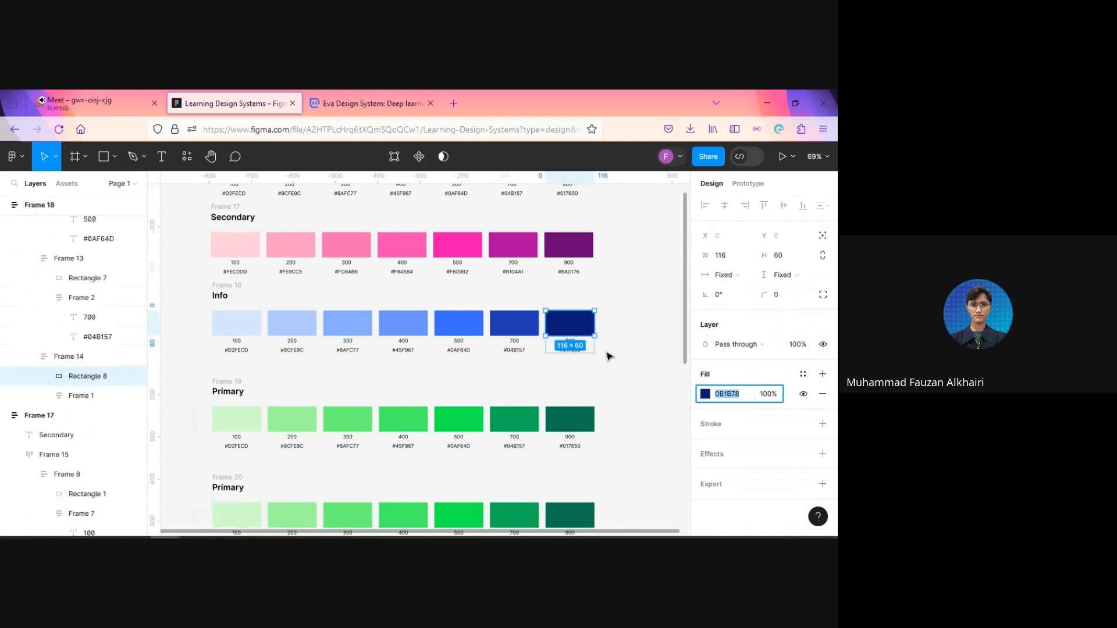
scroll(607, 353, up, 5)
click(610, 357)
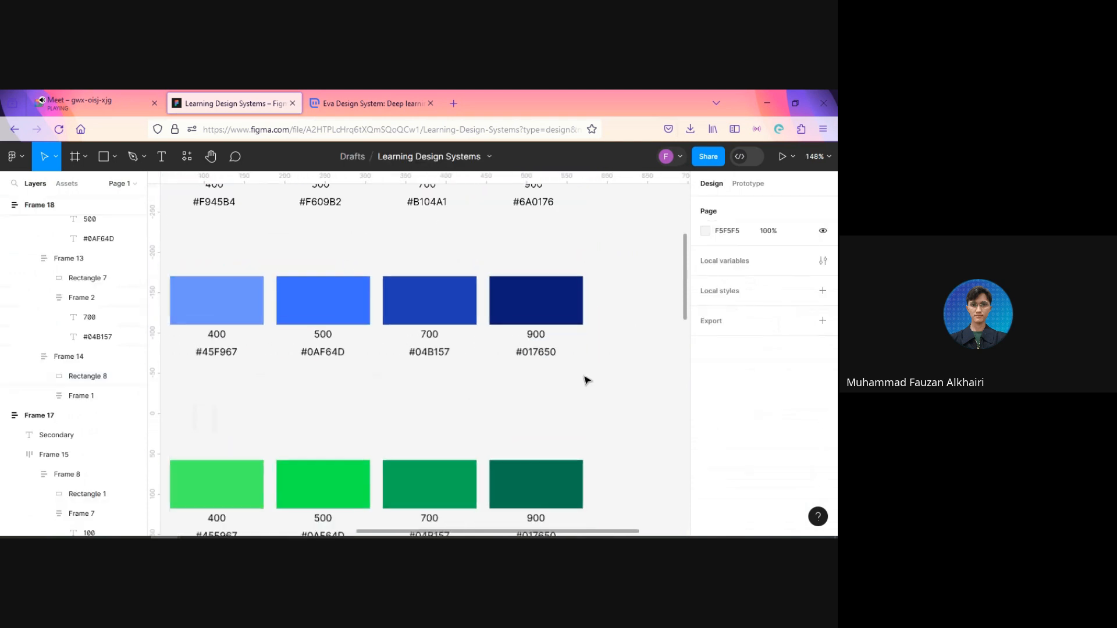
scroll(586, 380, down, 5)
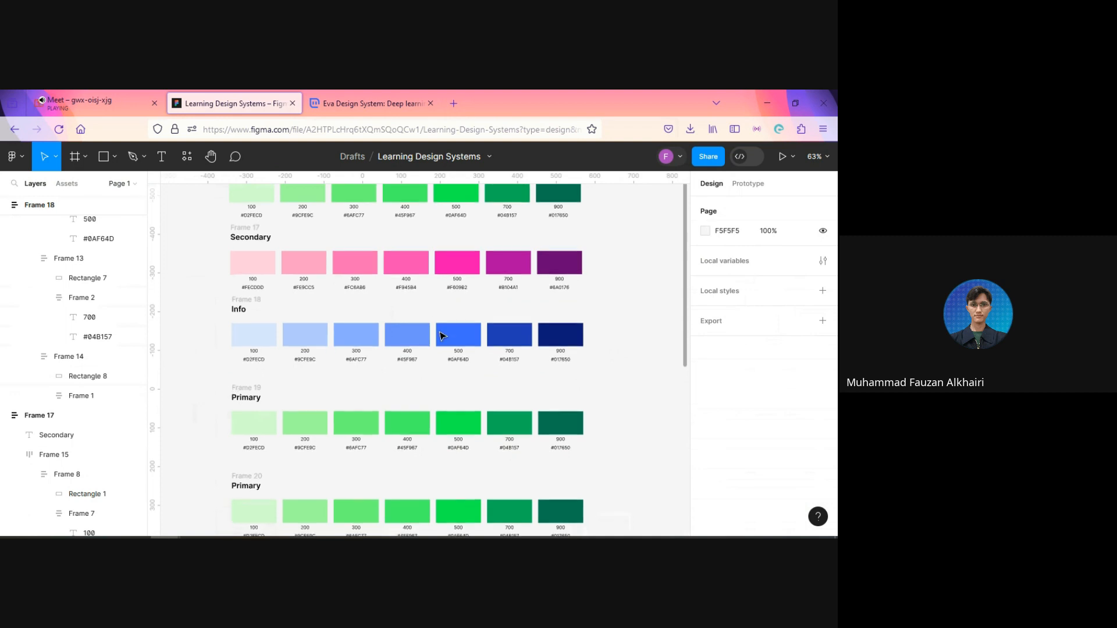
scroll(442, 512, down, 5)
scroll(576, 372, up, 4)
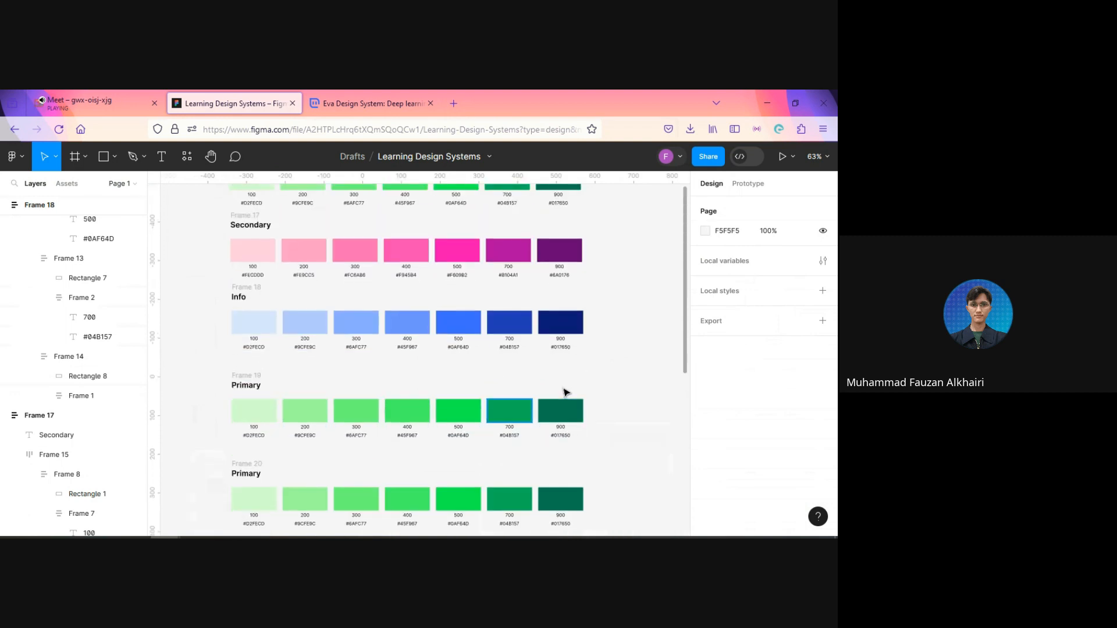
scroll(569, 389, up, 2)
click(569, 336)
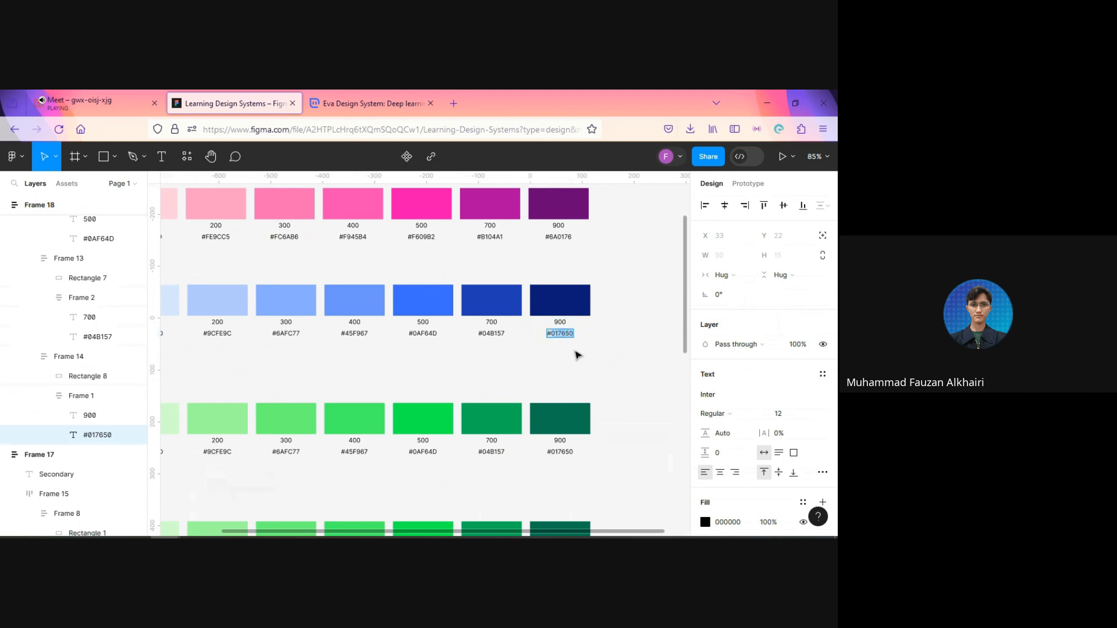
Step: Update the Info row's 700 hex label to match its swatch fill, #1E3CB5
click(492, 300)
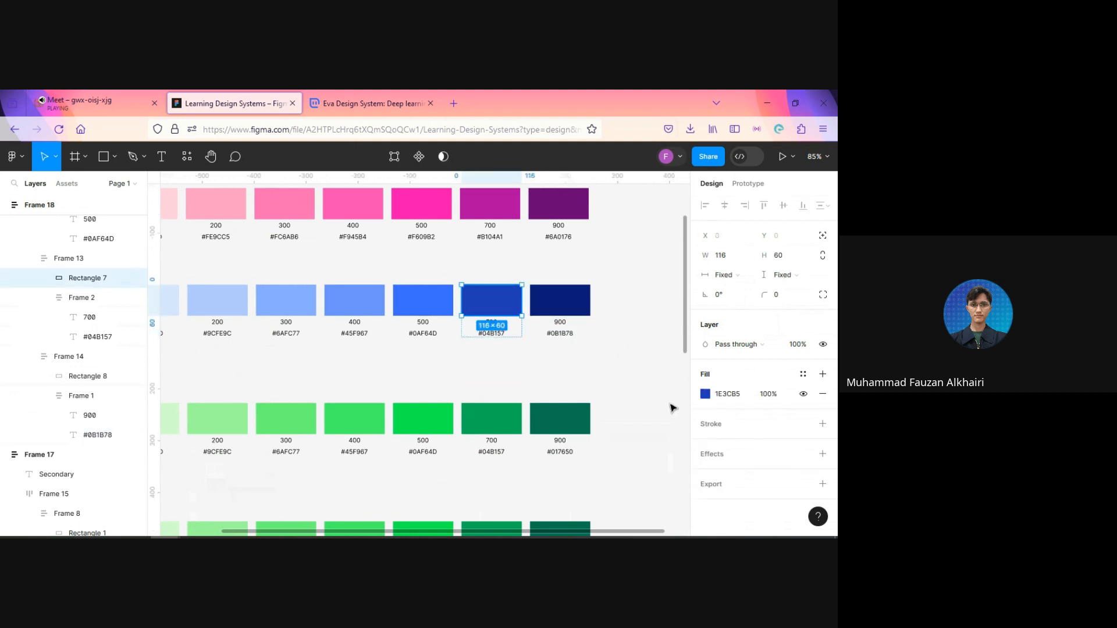
click(491, 337)
double_click(491, 336)
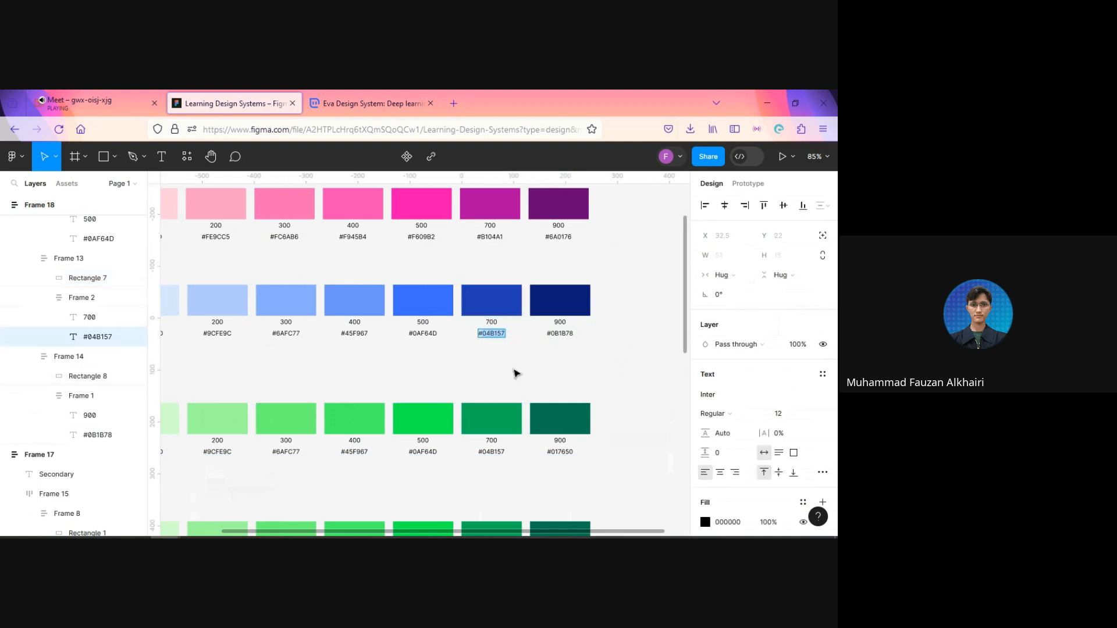
text(#1E3CB5)
Step: Copy the Info row's 500 swatch fill code into its label as #3C6CFC
click(424, 302)
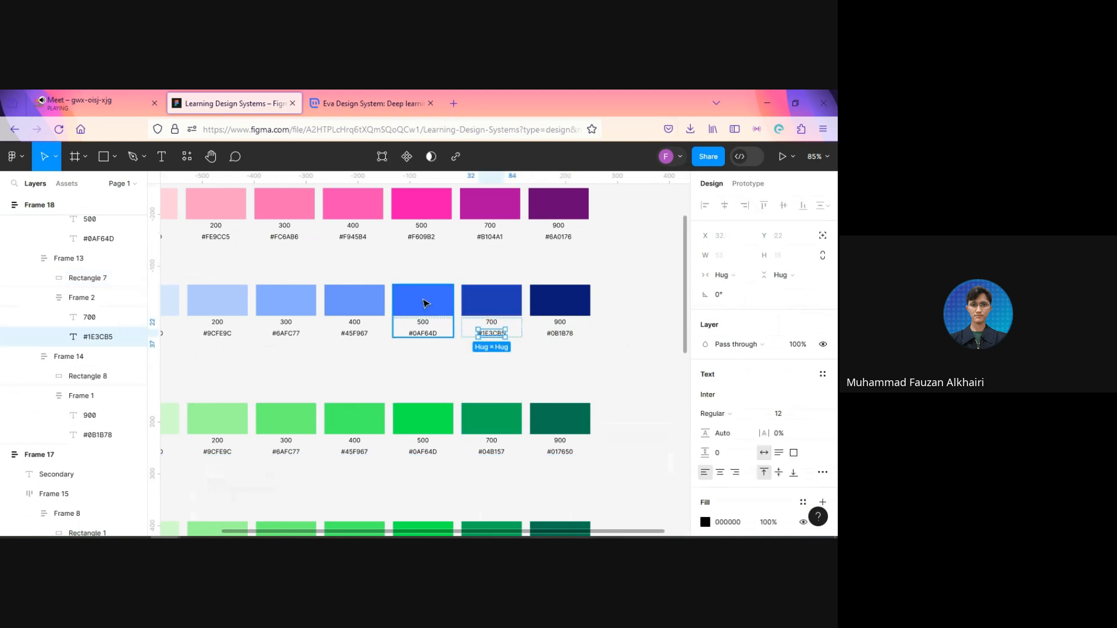
double_click(424, 302)
click(735, 398)
key(ctrl+c)
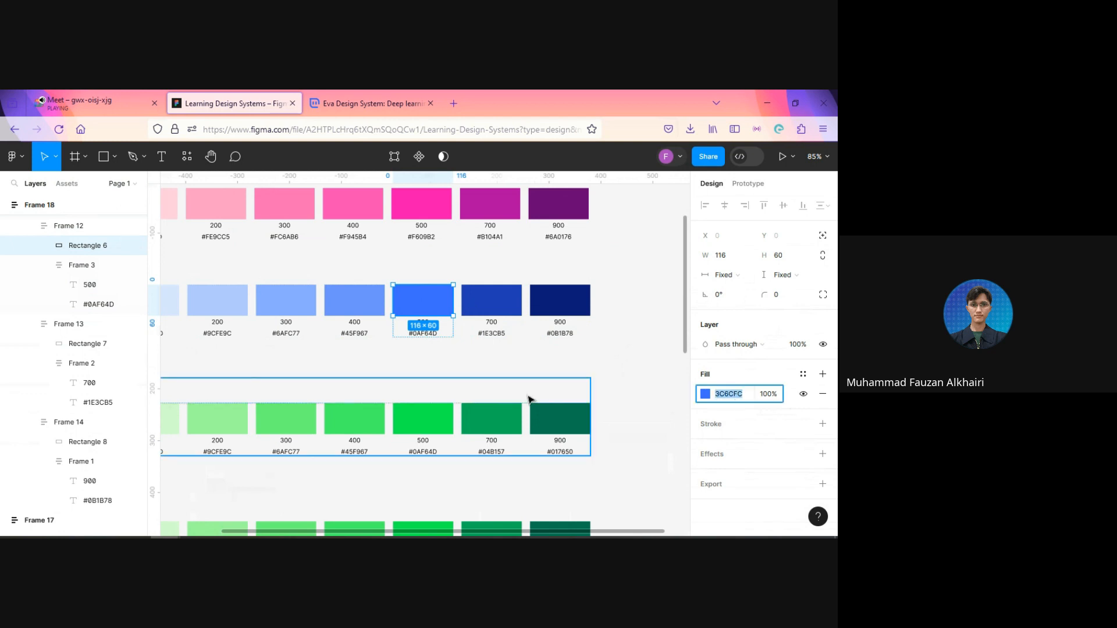
click(423, 333)
double_click(428, 335)
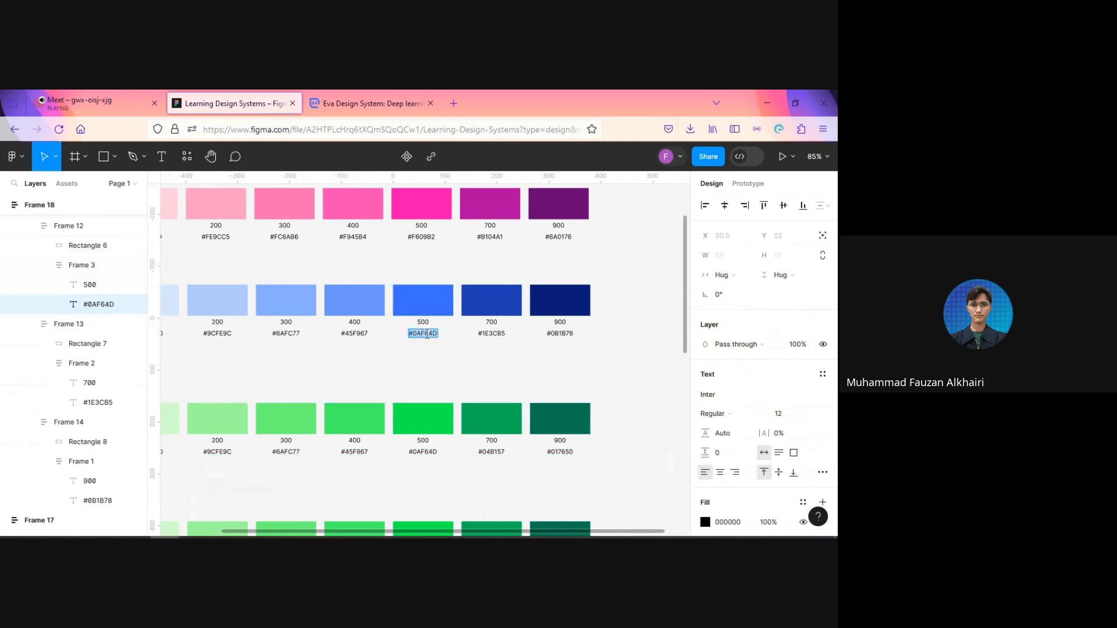
text(#)
key(ctrl+v)
Step: Copy the Info row's 400 swatch fill code into its label as #6C94FD
click(358, 308)
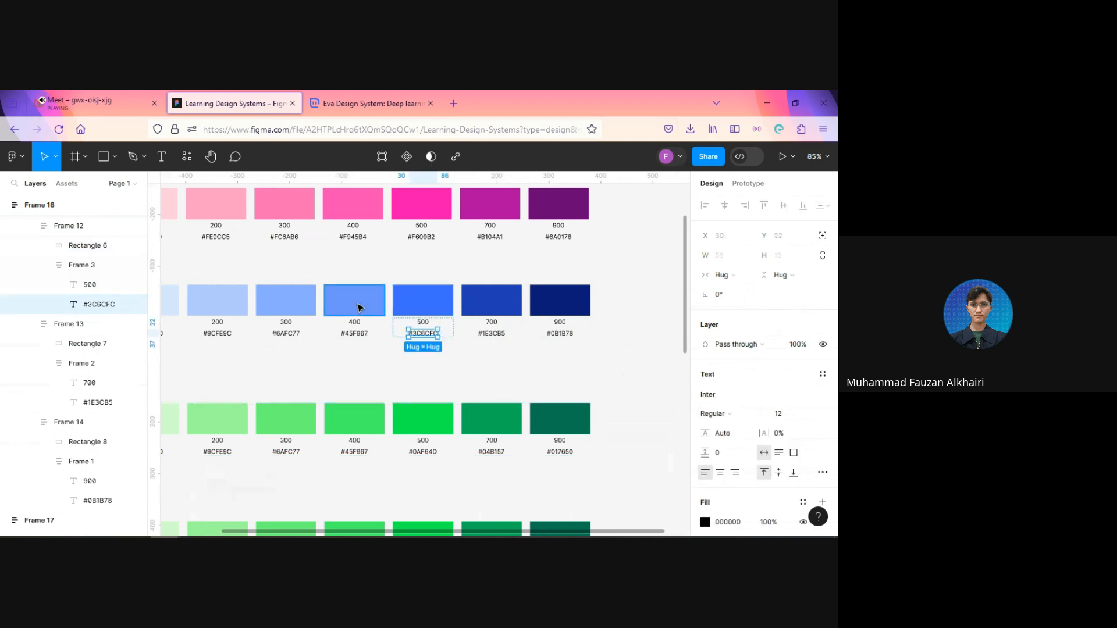
click(724, 393)
key(ctrl+c)
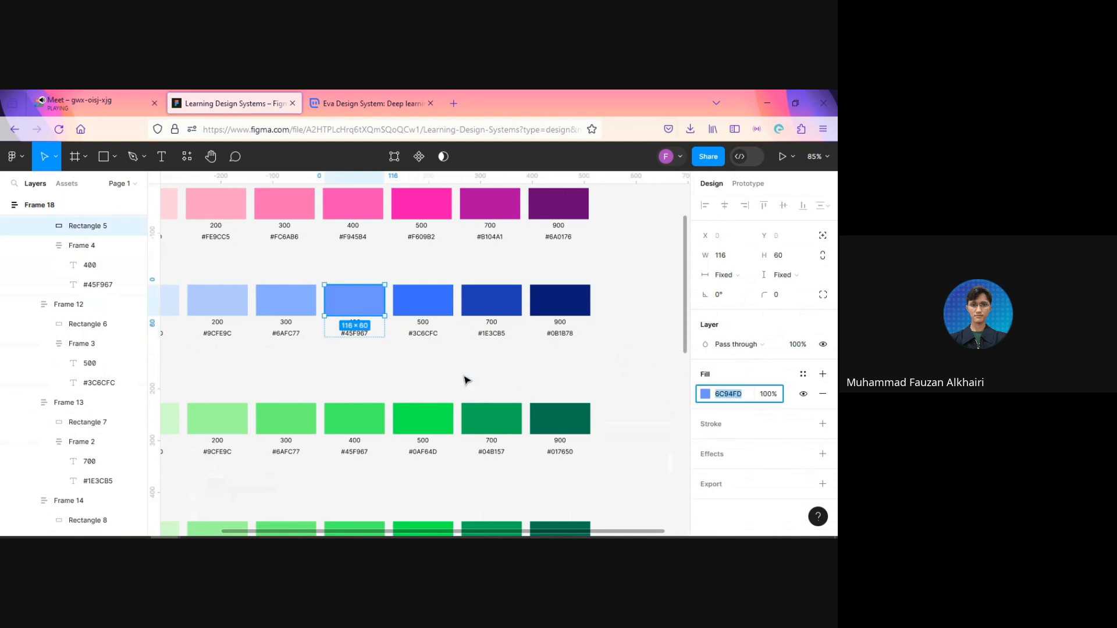
click(361, 337)
double_click(361, 333)
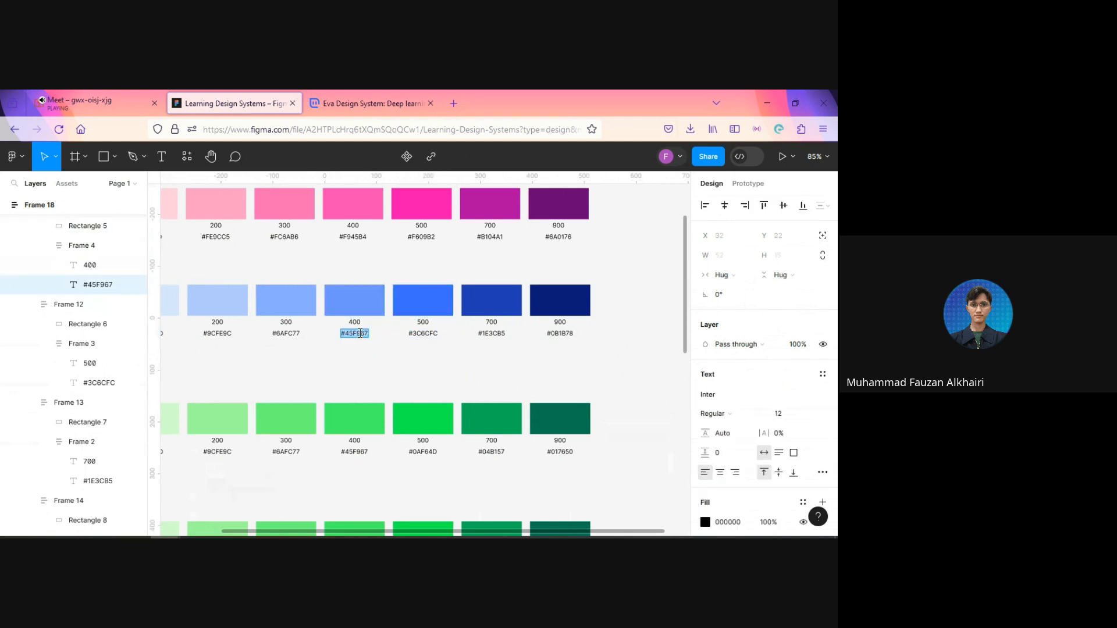
text(#)
key(ctrl+v)
key(Escape)
Step: Change the hex label of the Info row's 300 swatch to its fill code, #89ACFE
click(277, 304)
click(728, 393)
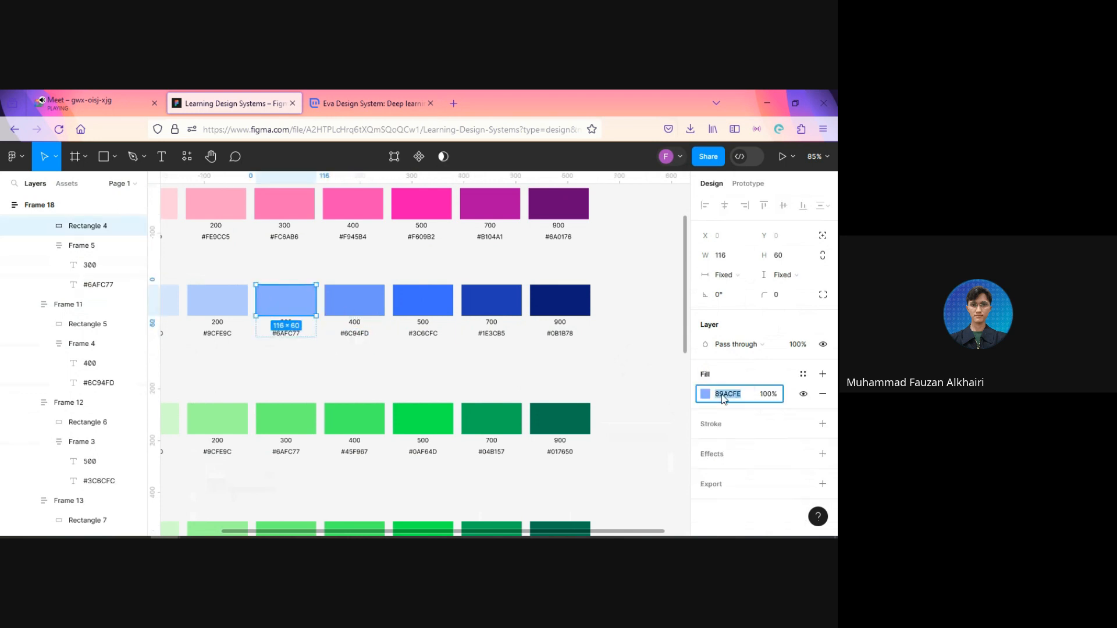
click(291, 334)
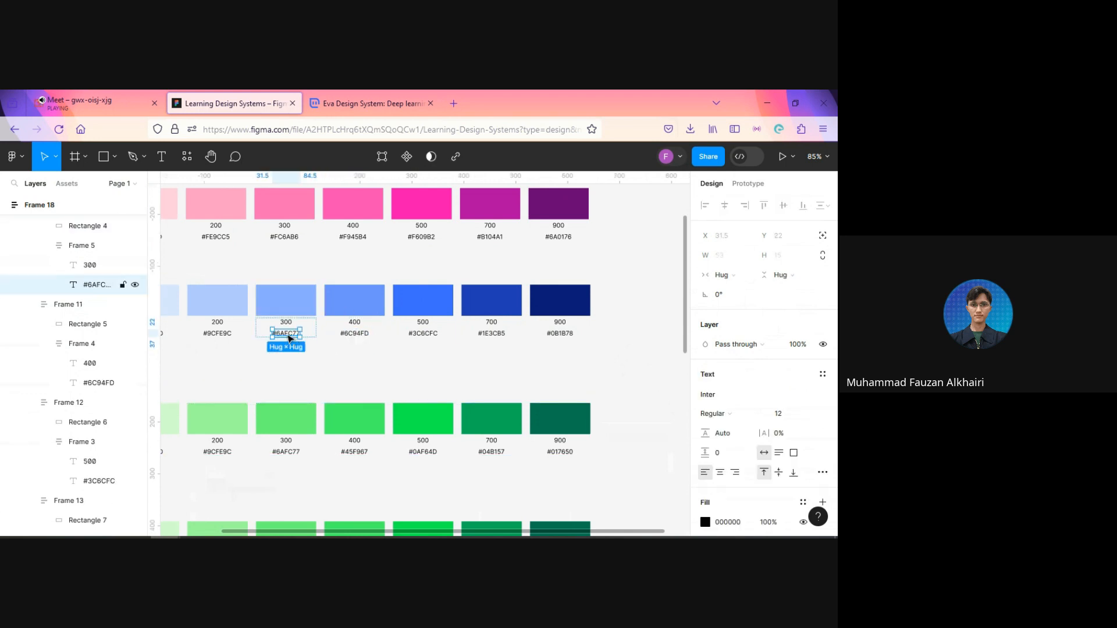
double_click(288, 335)
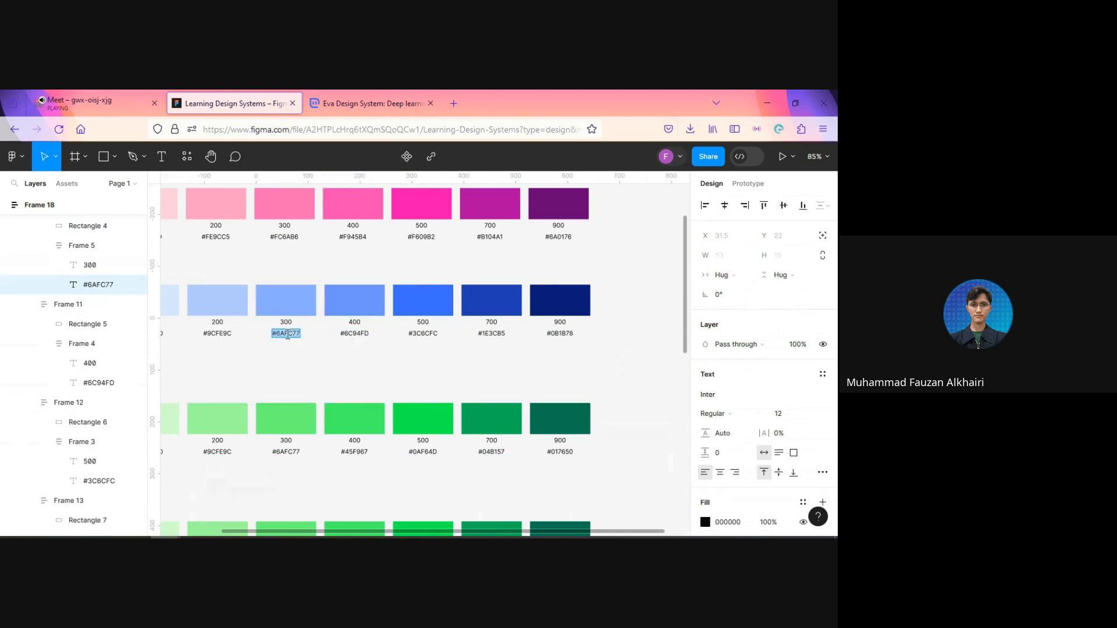
key(Escape)
Step: Change the hex label of the Info row's 200 swatch to its fill code, #B1CAFE
click(229, 306)
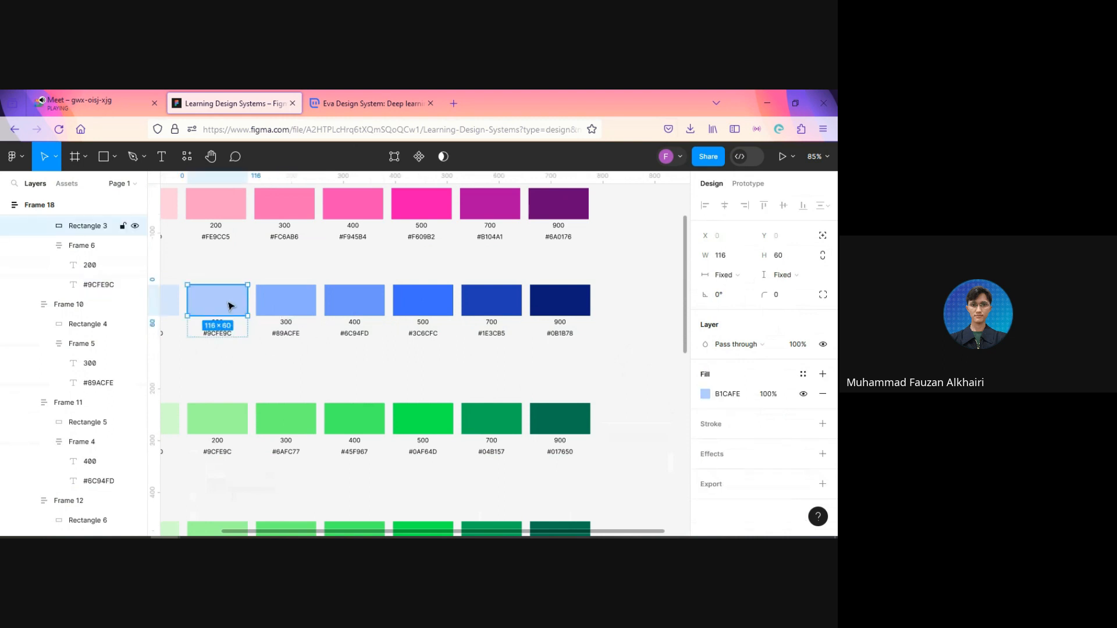
drag(277, 362, 386, 474)
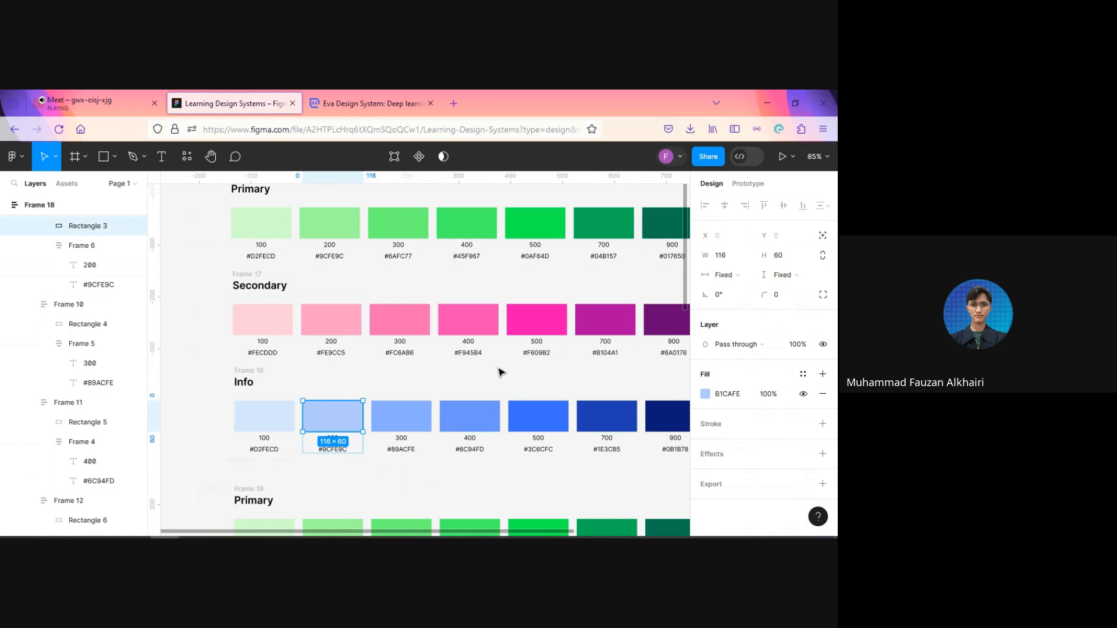
scroll(454, 432, up, 2)
click(727, 395)
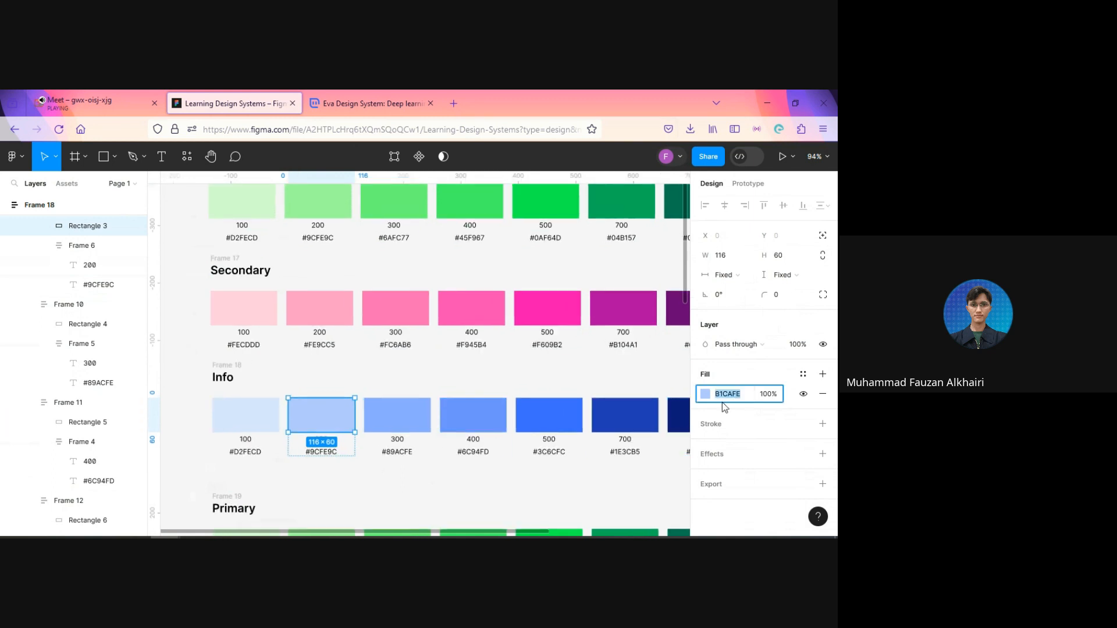
click(323, 454)
double_click(320, 451)
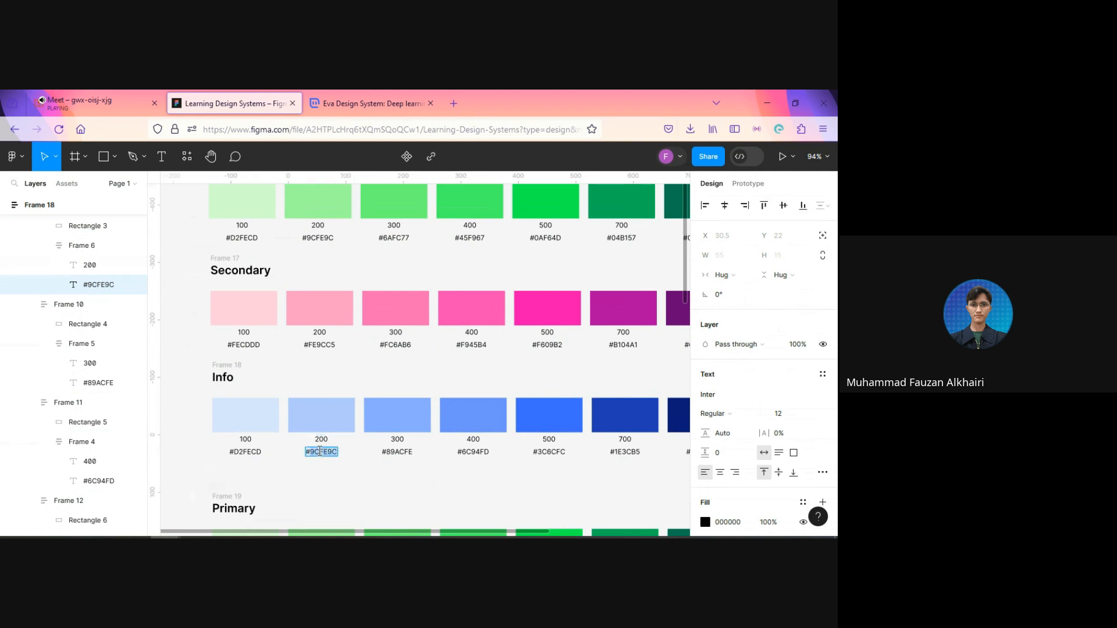
text(#B1CAFE)
Step: Set the Info row's 100 hex label to its swatch's fill code, #D8E5FE
click(252, 419)
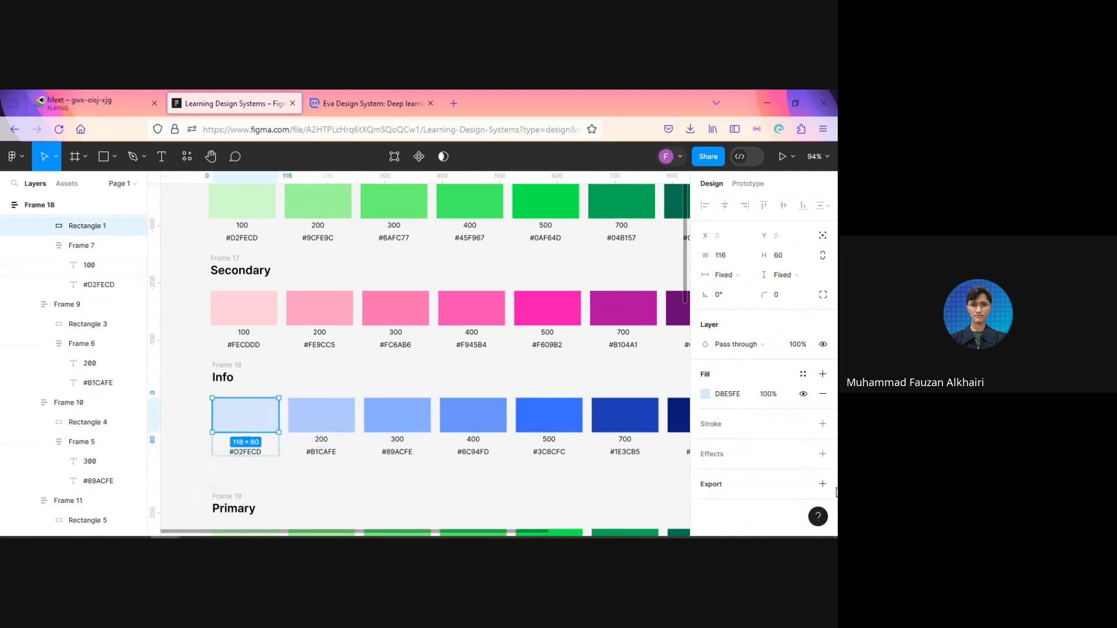
click(748, 400)
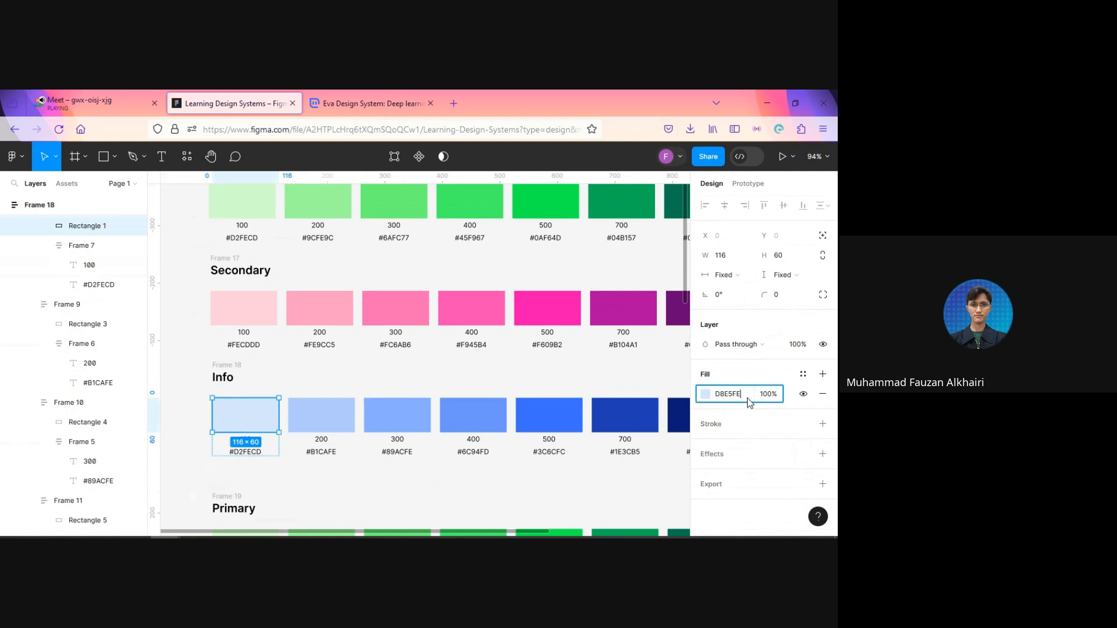
double_click(242, 452)
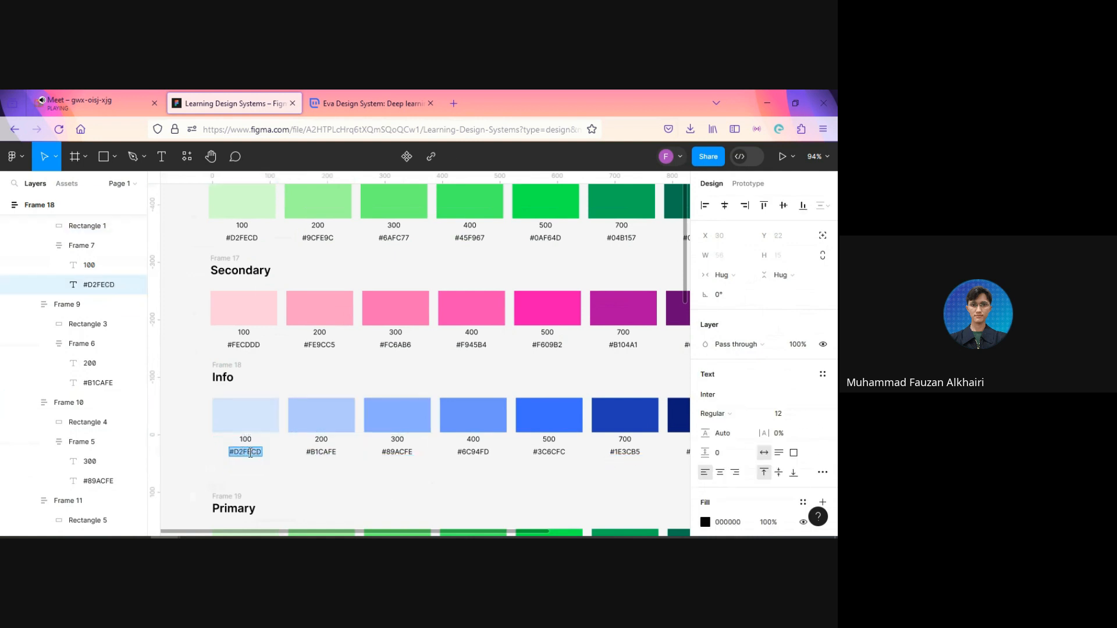
click(302, 481)
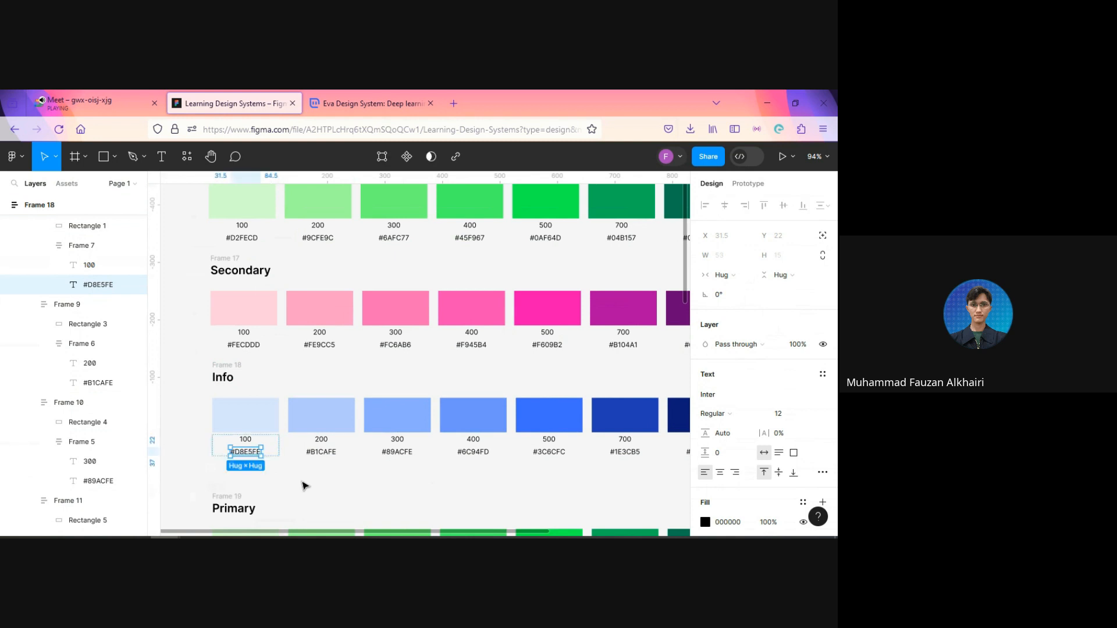
click(302, 482)
Step: Move the yellow scale image into the empty canvas beside the swatch rows and rotate it to 90°
key(space)
drag(409, 480, 553, 275)
scroll(351, 434, down, 4)
scroll(351, 435, down, 3)
drag(486, 489, 395, 263)
click(738, 278)
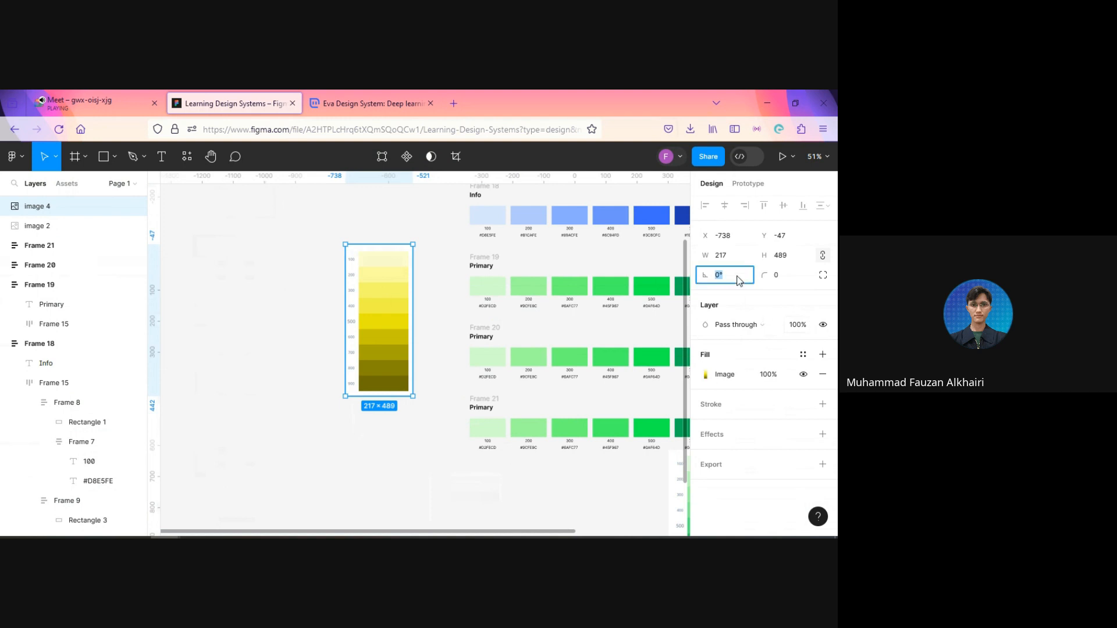
text(90)
key(Return)
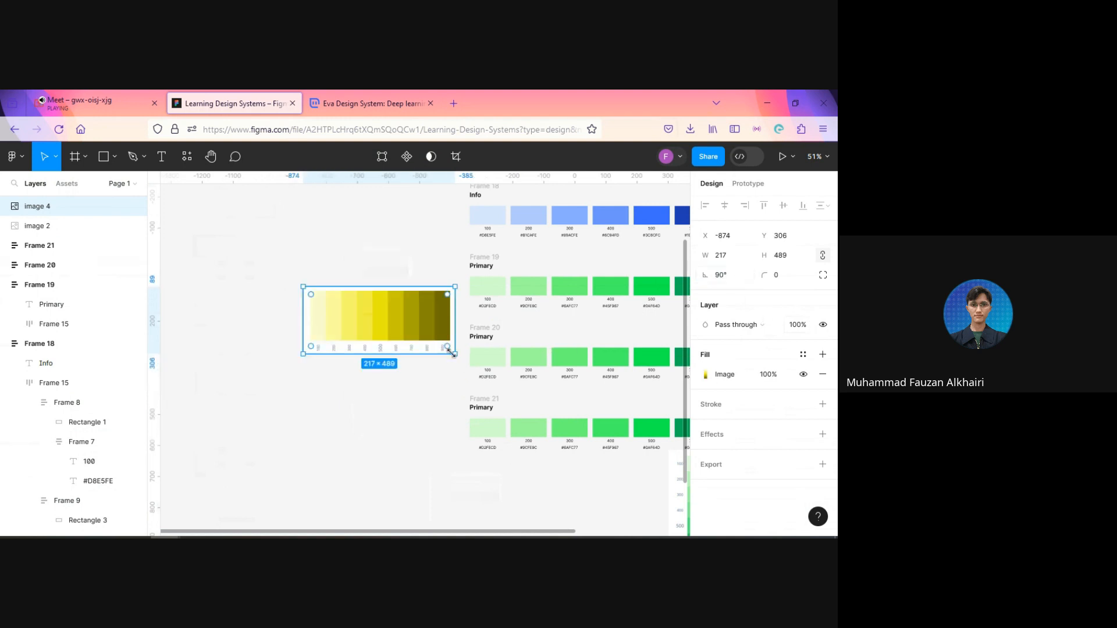
Step: Enlarge the yellow scale image to about 486 × 1095 and place it directly beneath Frame 19, at about X -451, Y 664
drag(455, 353, 546, 439)
drag(534, 357, 479, 398)
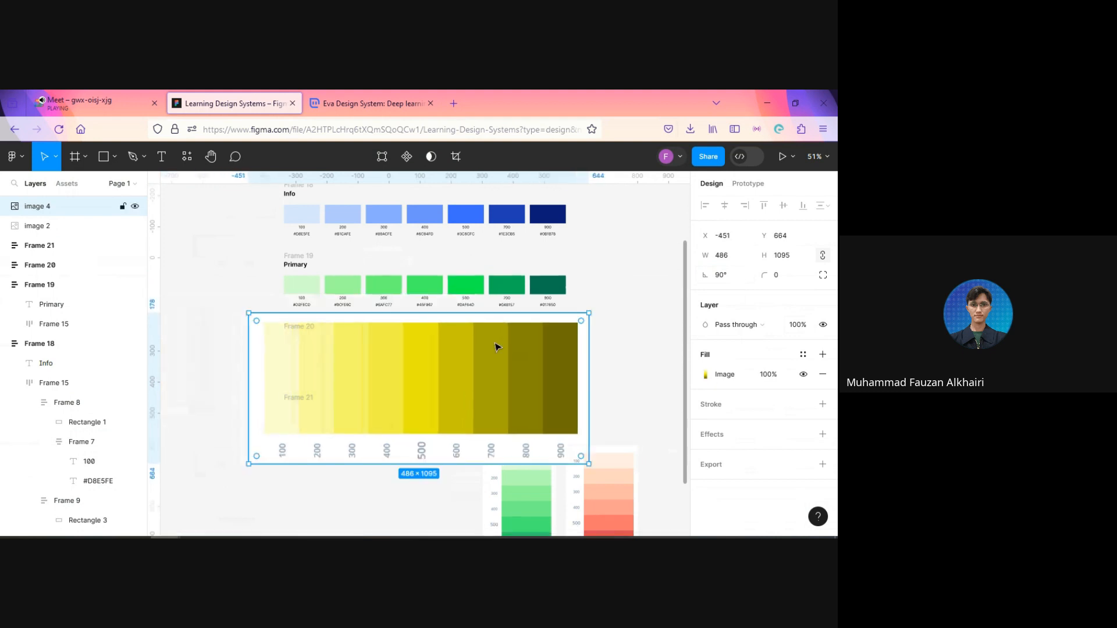
Step: Rename the Primary heading of Frame 19, below the Info row, to Warning
scroll(501, 331, up, 1)
click(289, 262)
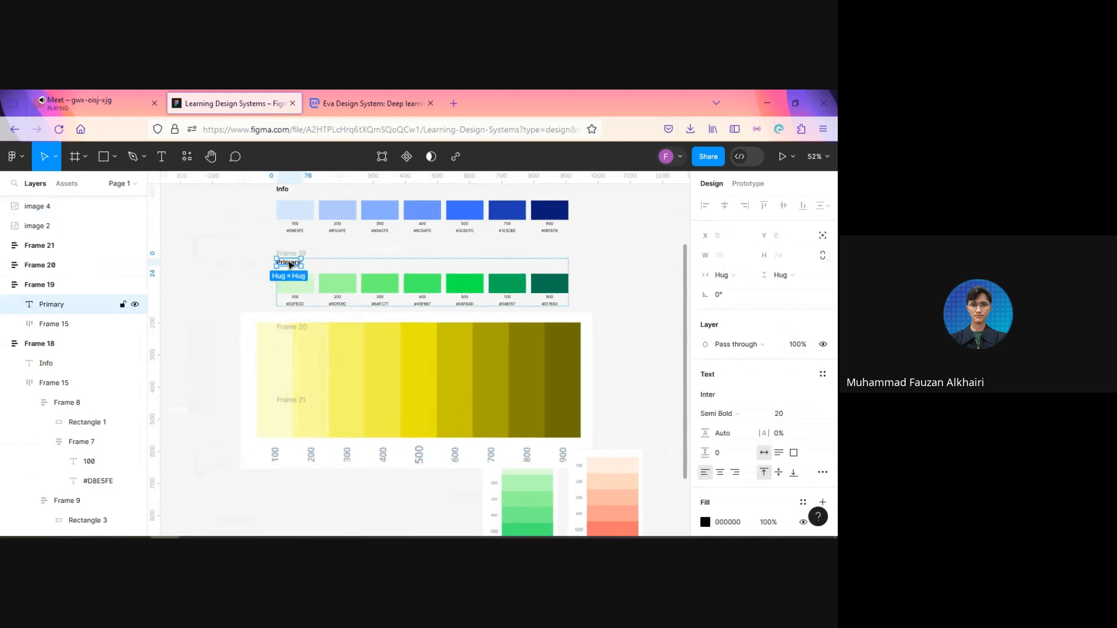
double_click(289, 262)
text(Warning)
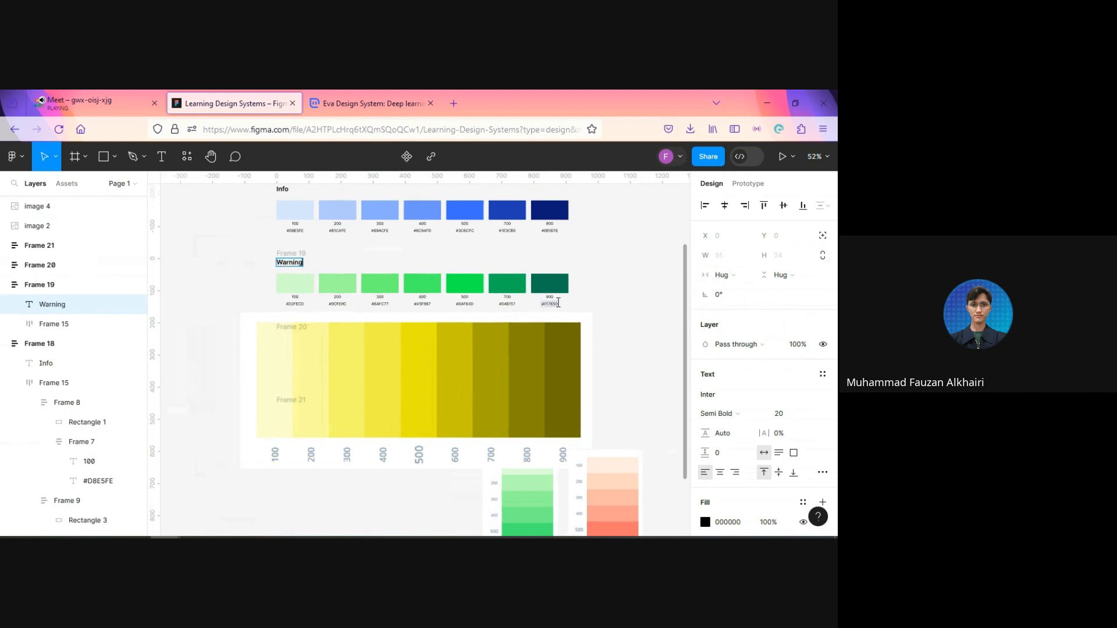
key(Escape)
Step: Recolour the Warning row's 900 and 700 swatches with #706D02 and #A8A405 sampled from the yellow scale image
scroll(602, 324, up, 1)
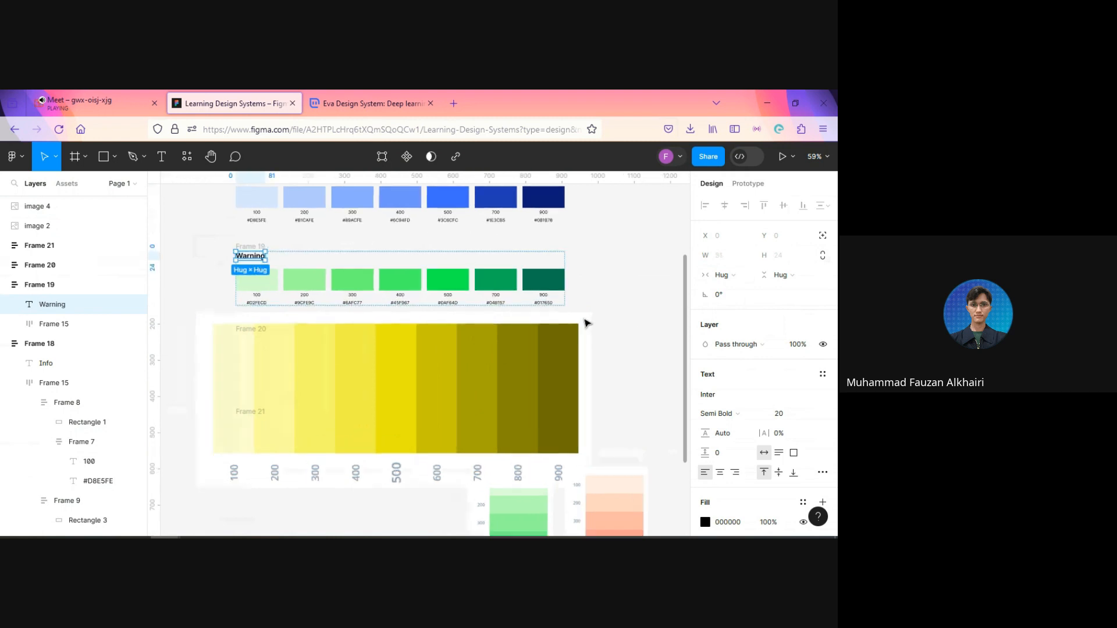
ctrl+click(544, 303)
double_click(543, 303)
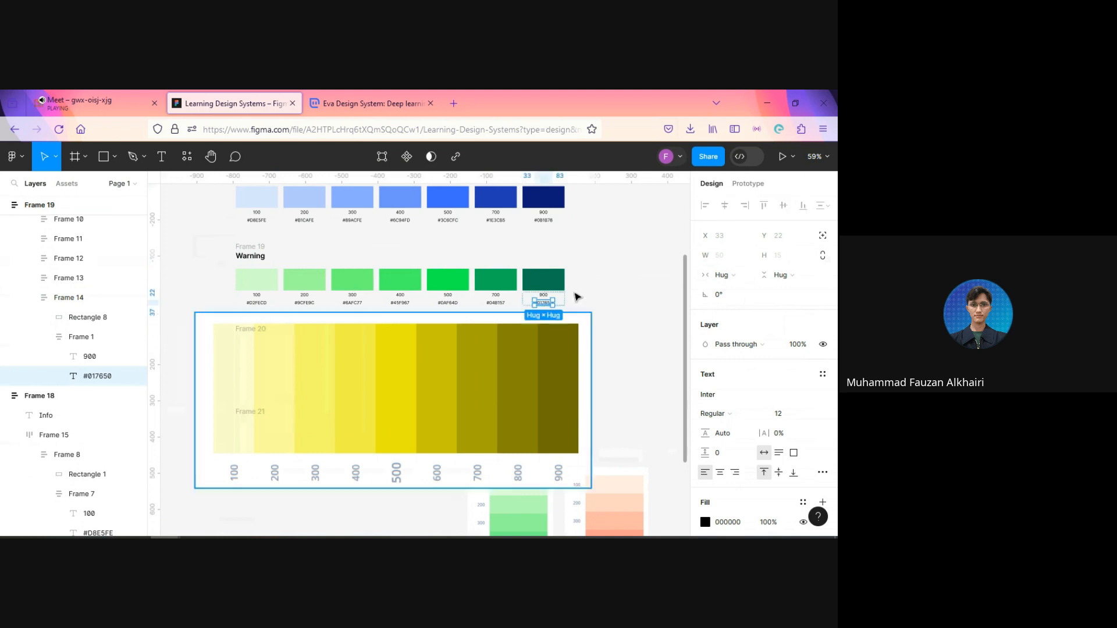
click(560, 286)
key(i)
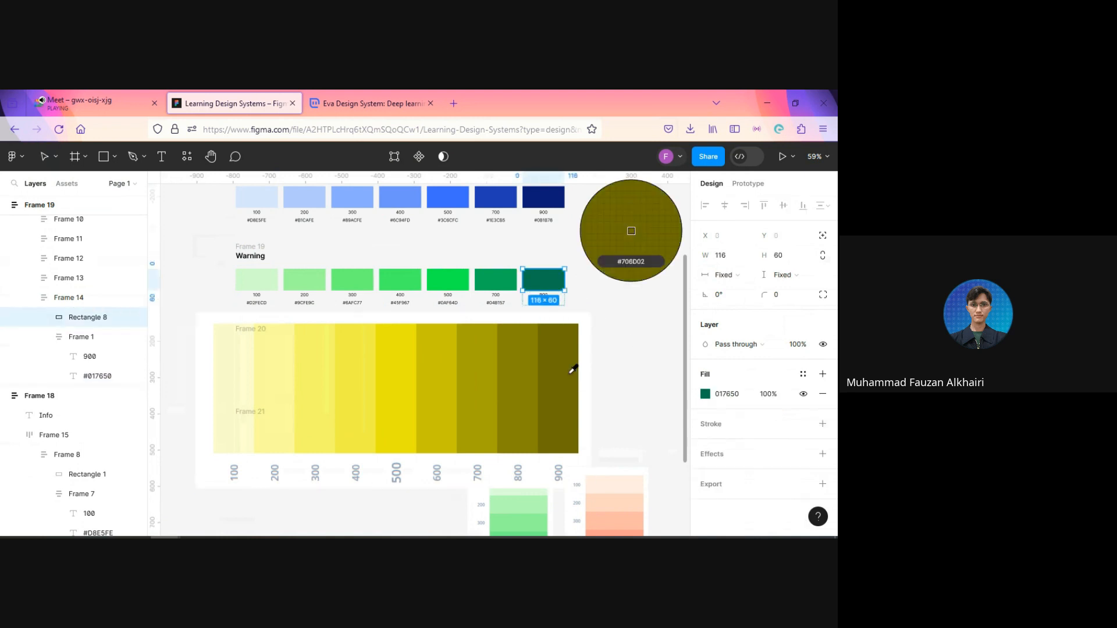
click(573, 370)
click(492, 290)
key(i)
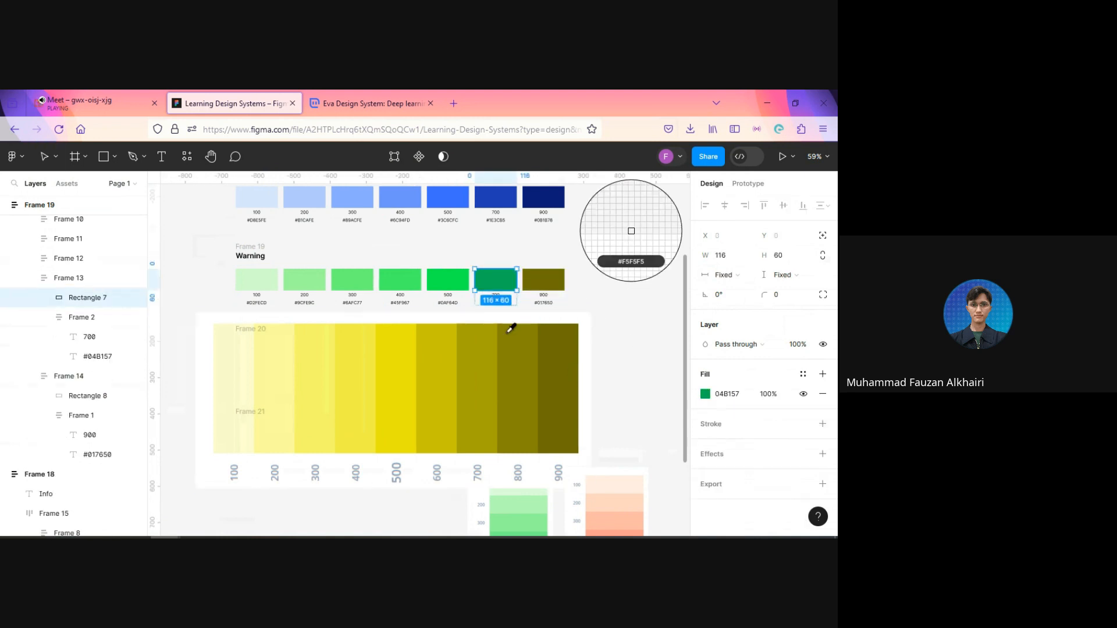
click(483, 364)
Step: Recolour the Warning row's 500 and 400 swatches with #EAE60B and #F2EF45 sampled from the yellow scale image
click(440, 288)
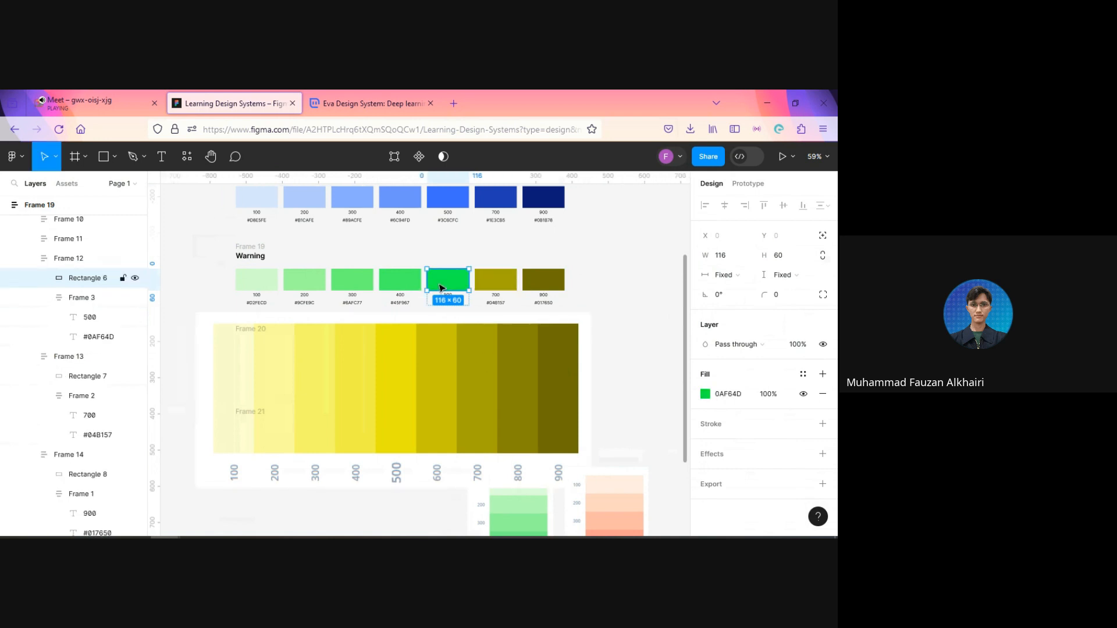
key(i)
click(400, 335)
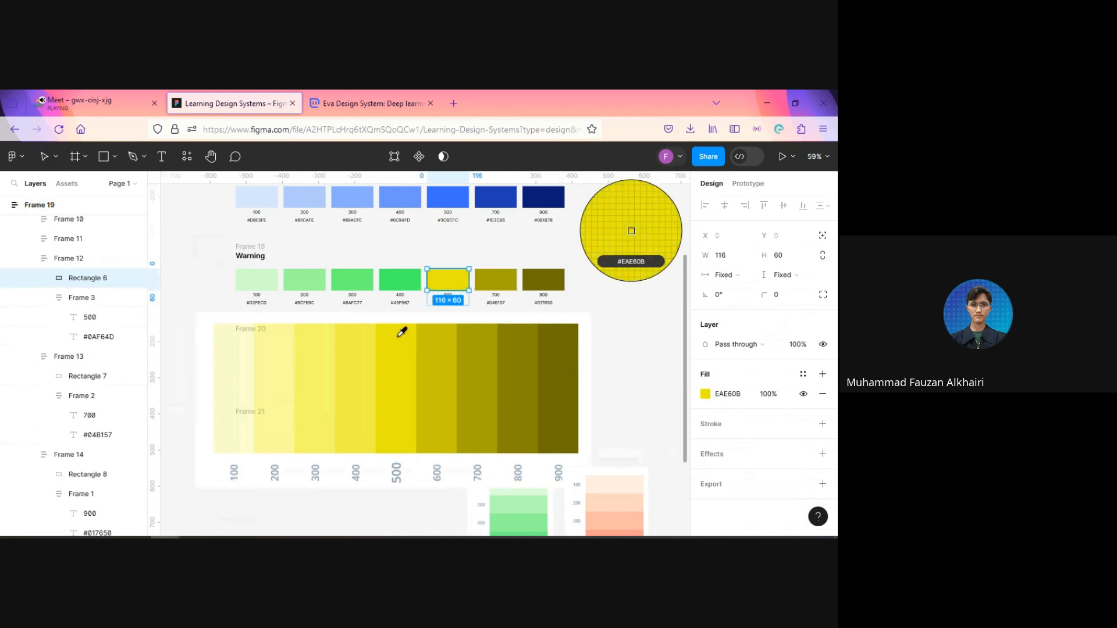
click(392, 281)
key(i)
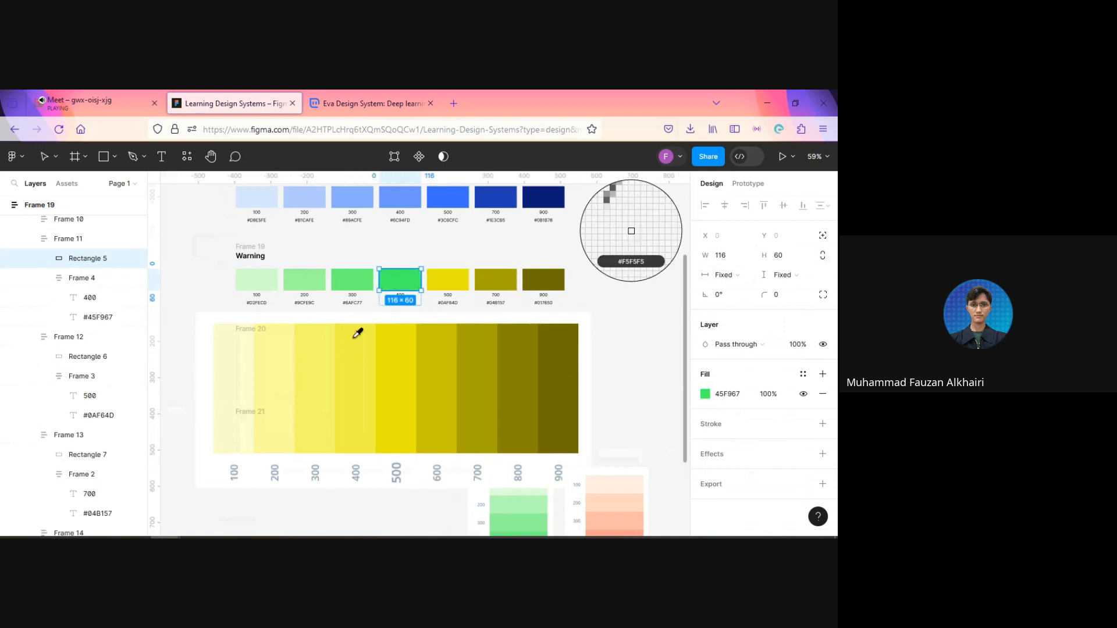
click(366, 371)
Step: Recolour the Warning row's 300, 200 and 100 swatches with #F8F66A, #FCFB9C and #FDFDCD sampled from the yellow scale image
click(355, 282)
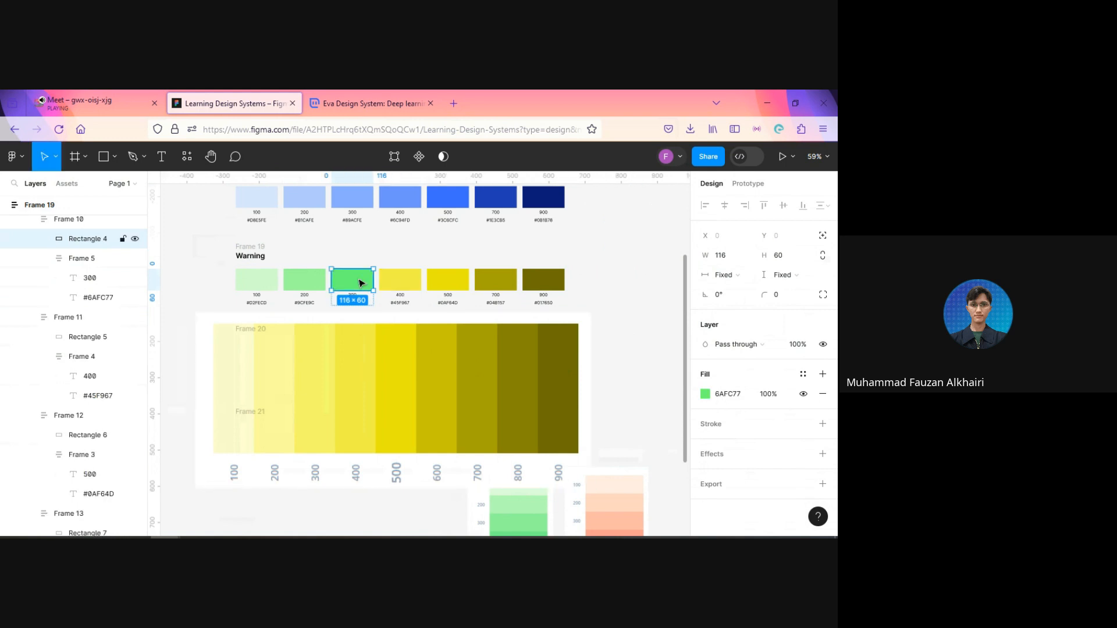
key(i)
click(308, 370)
click(308, 280)
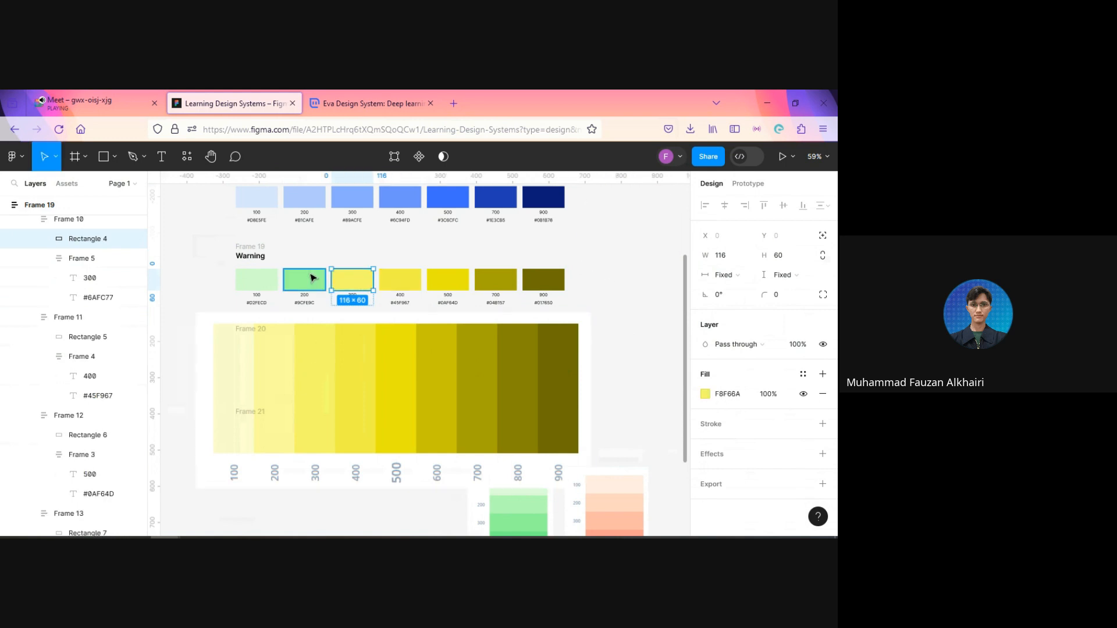
click(290, 357)
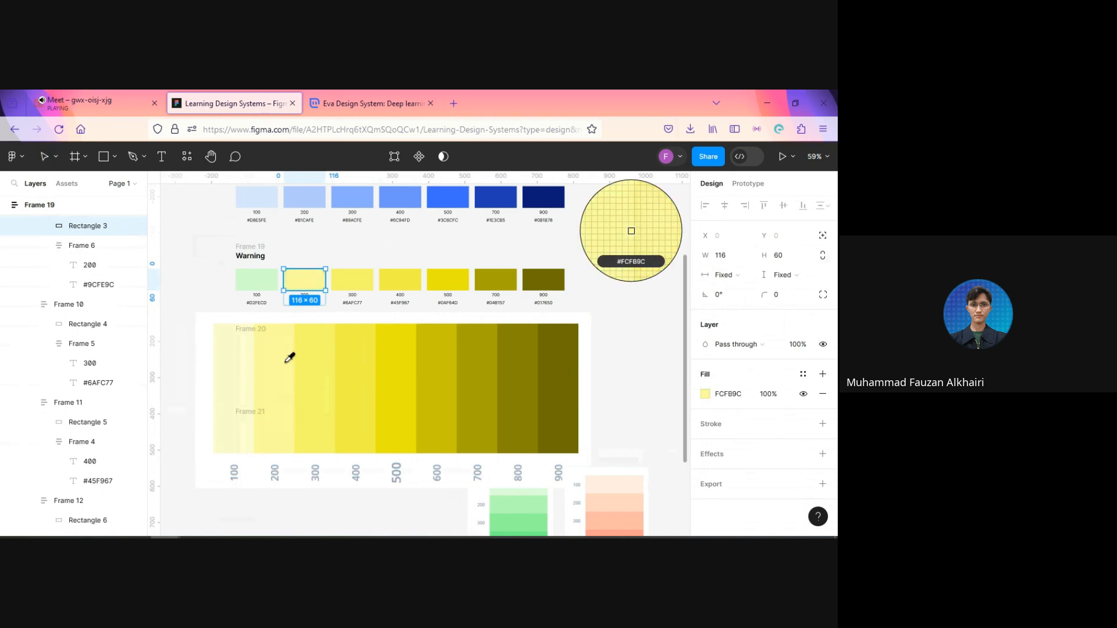
click(269, 285)
key(i)
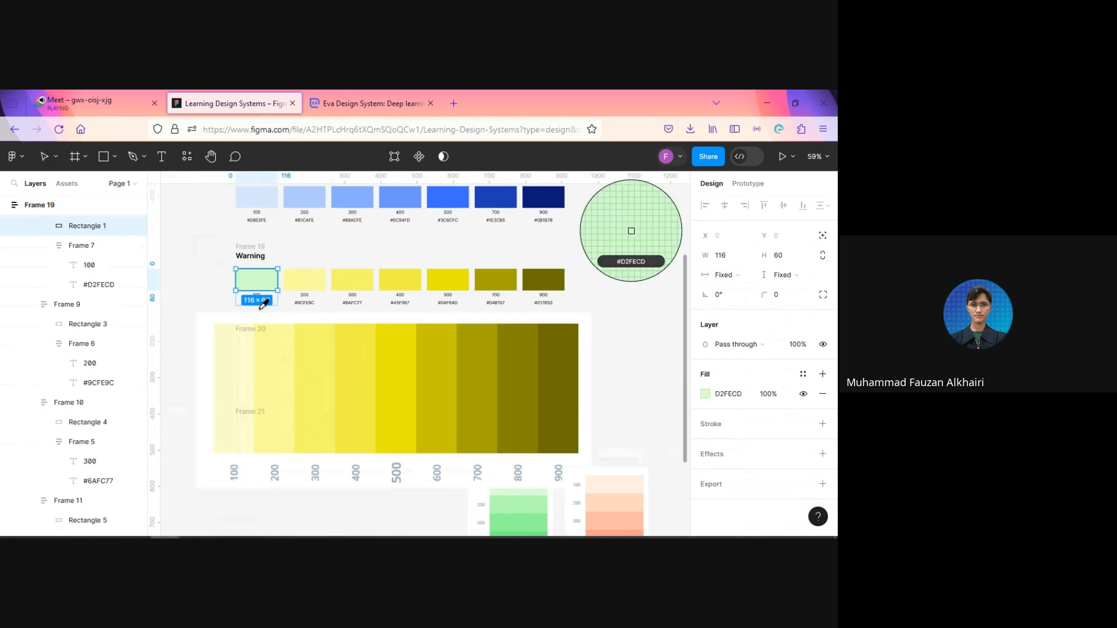
click(244, 350)
Step: Delete the yellow scale image covering Frame 20 and Frame 21
click(307, 369)
key(ctrl+v)
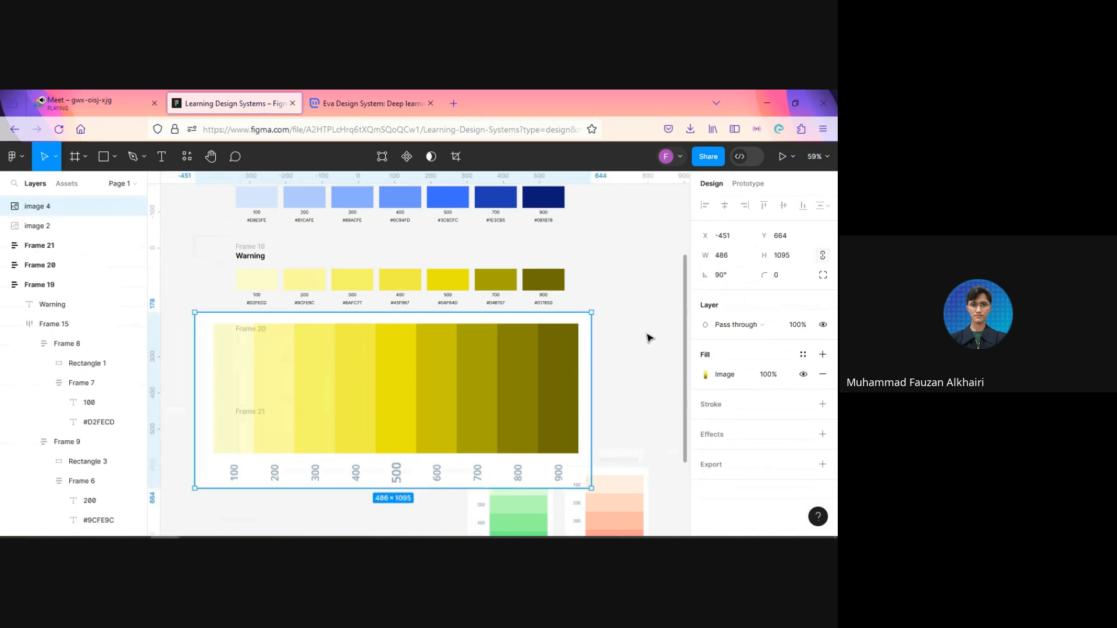
key(Delete)
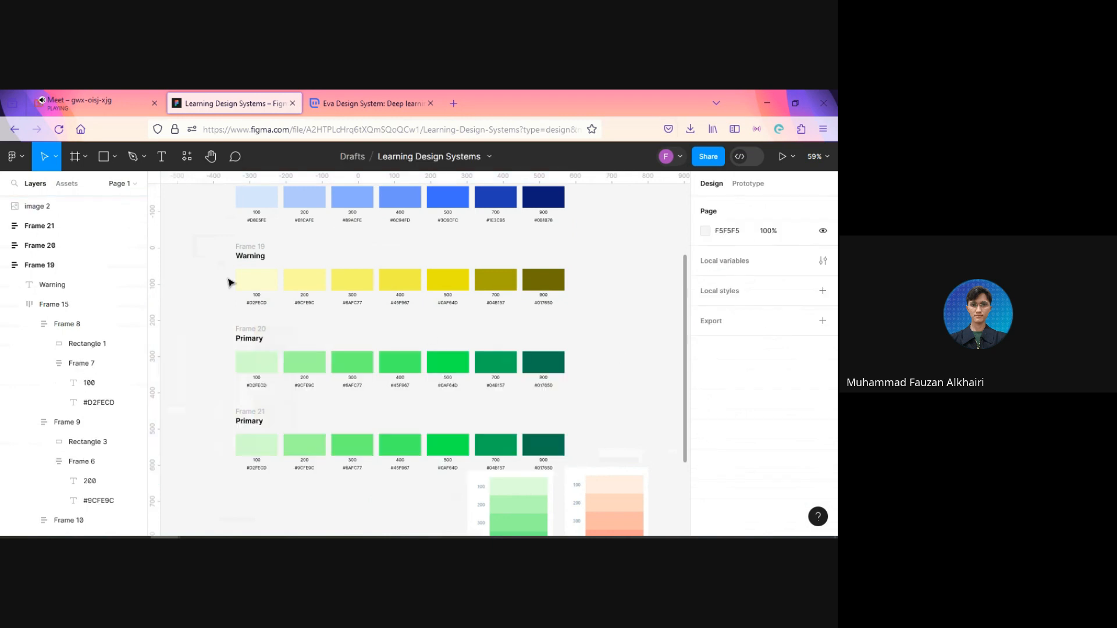
Step: Set the Warning row's 900 hex label to its swatch's fill code, #706D02
ctrl+scroll(575, 298, up, 3)
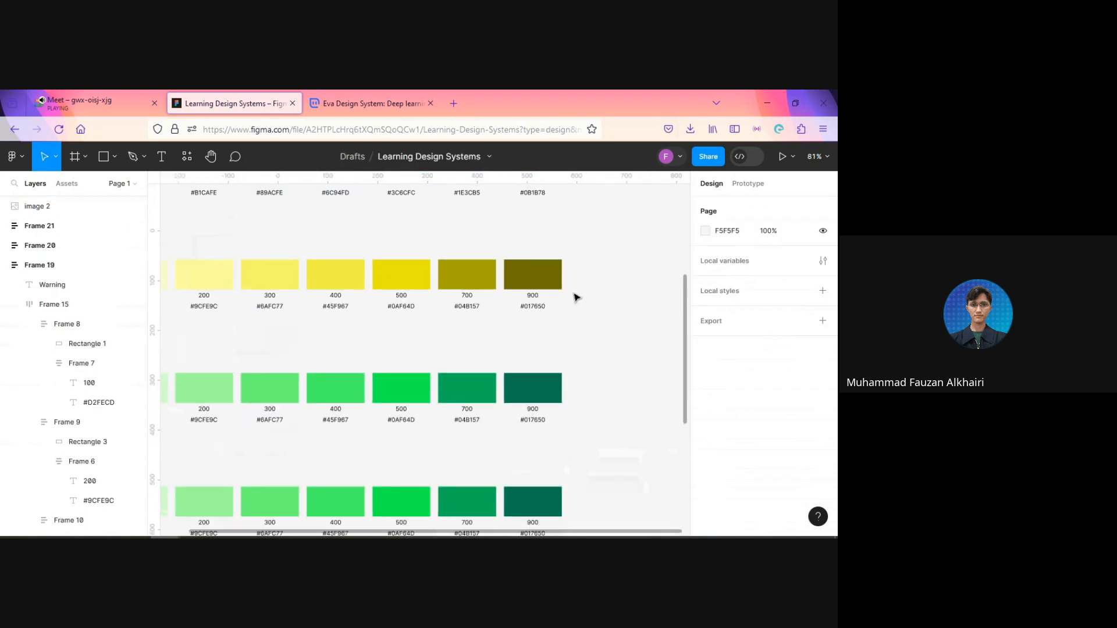
click(536, 283)
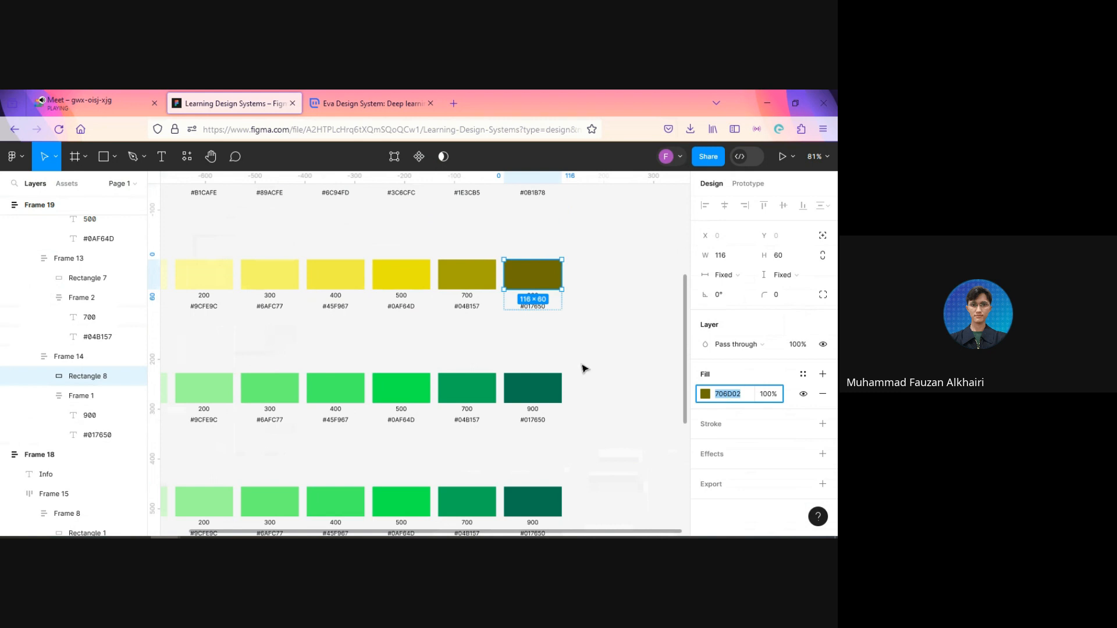
click(538, 313)
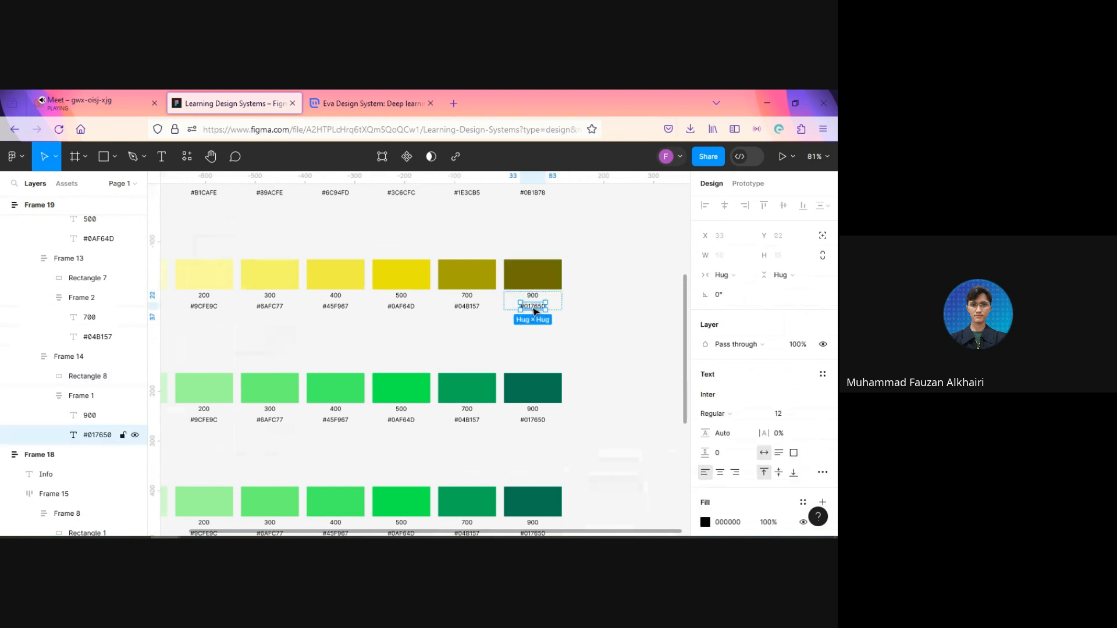
double_click(533, 306)
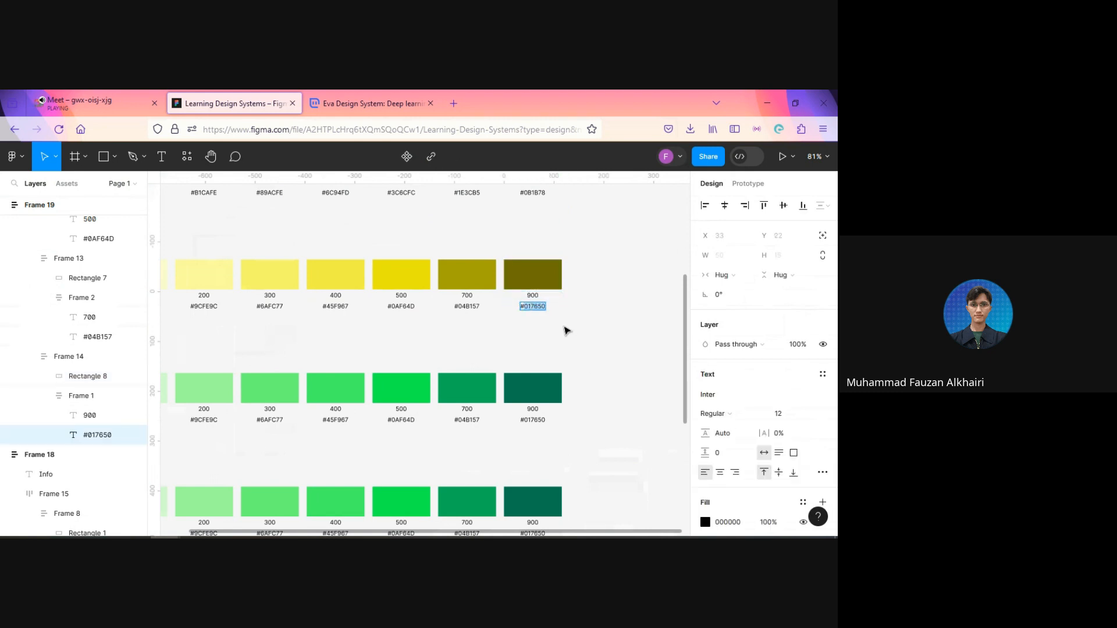
text(#706D02)
key(Escape)
Step: Set the Warning row's 700 hex label to its swatch's fill code, #A8A405
click(473, 283)
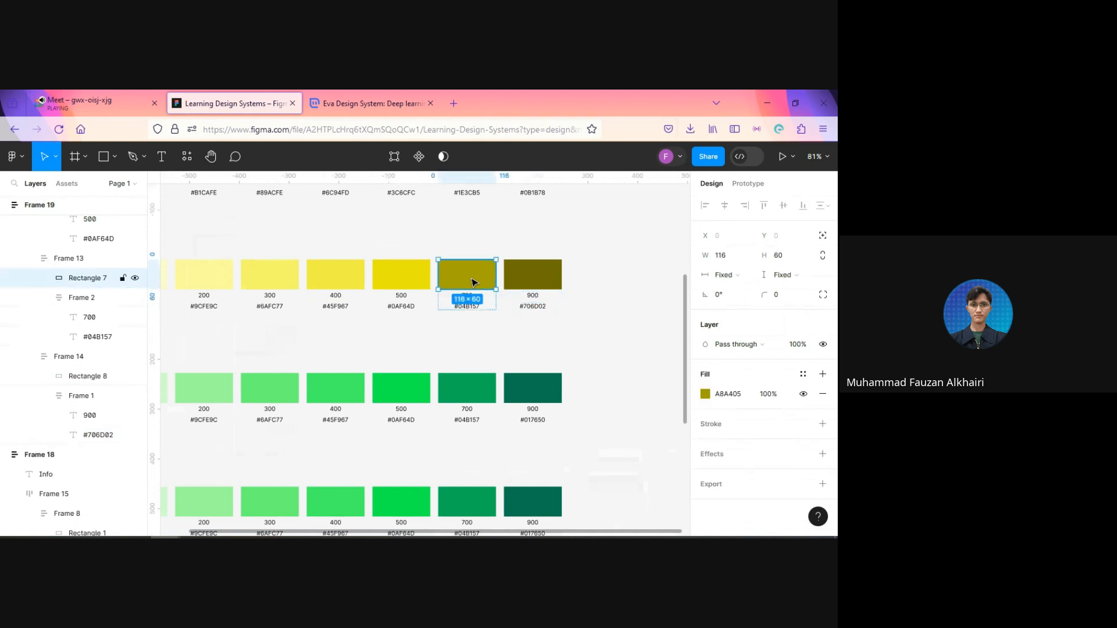
click(727, 394)
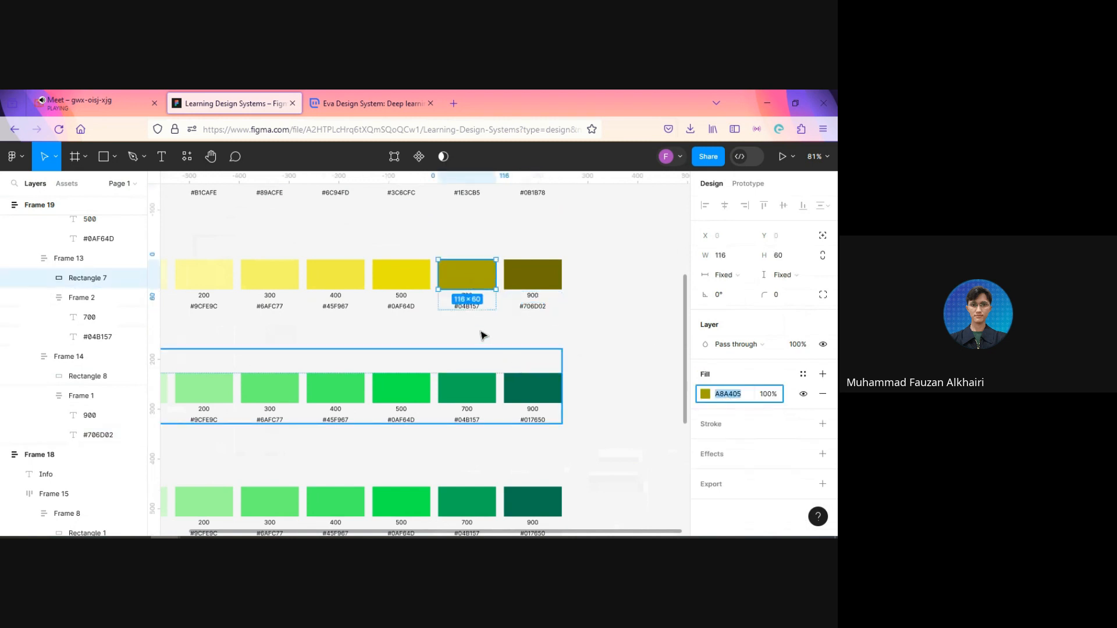
click(465, 307)
double_click(465, 306)
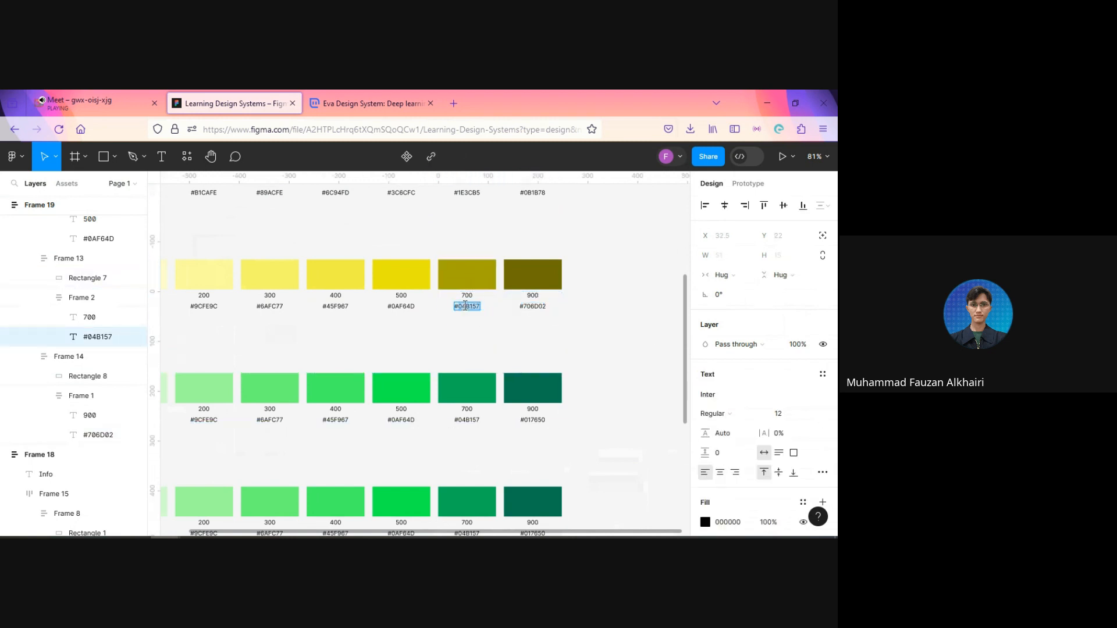
text(#A8A405)
click(404, 280)
Step: Set the Warning row's 500 hex label to its swatch's fill code, #EAE60B
click(405, 280)
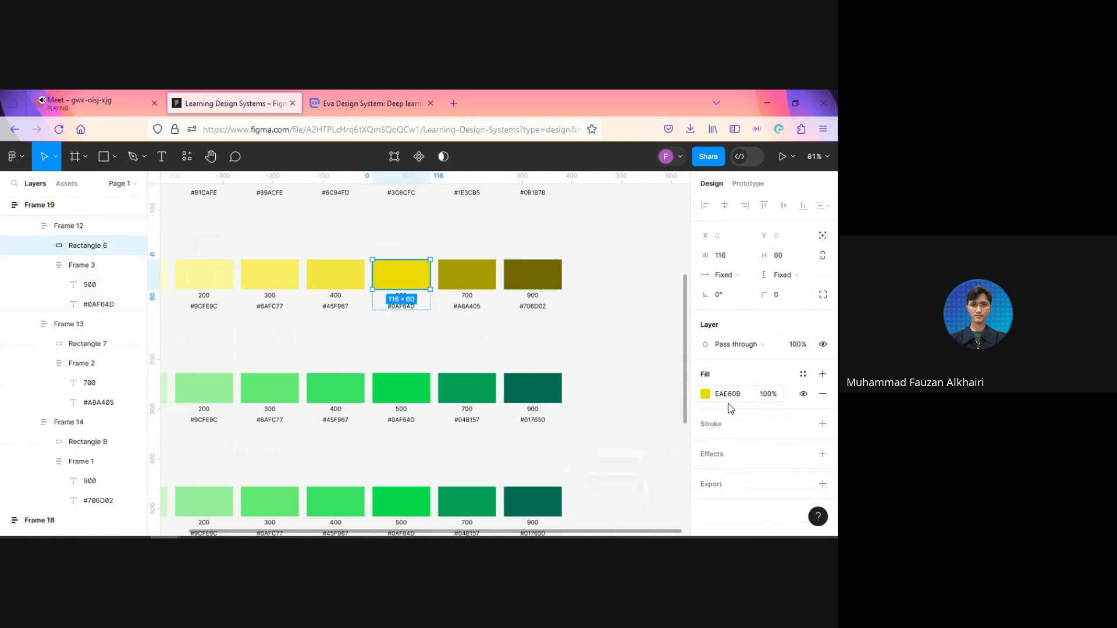
click(731, 395)
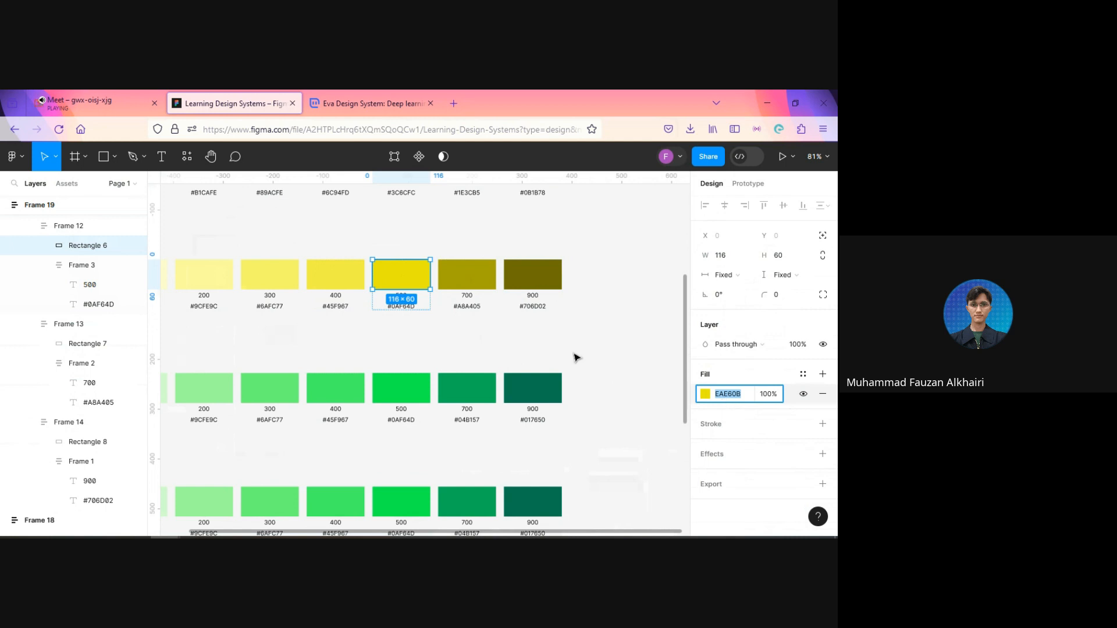
click(402, 309)
double_click(402, 308)
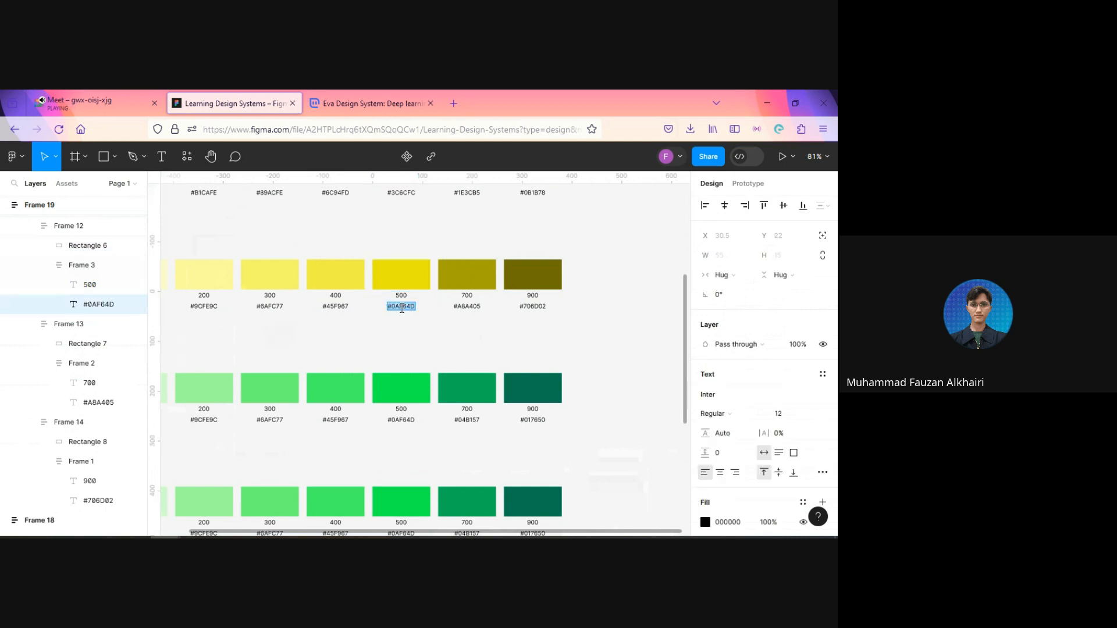
text(#EAE60B)
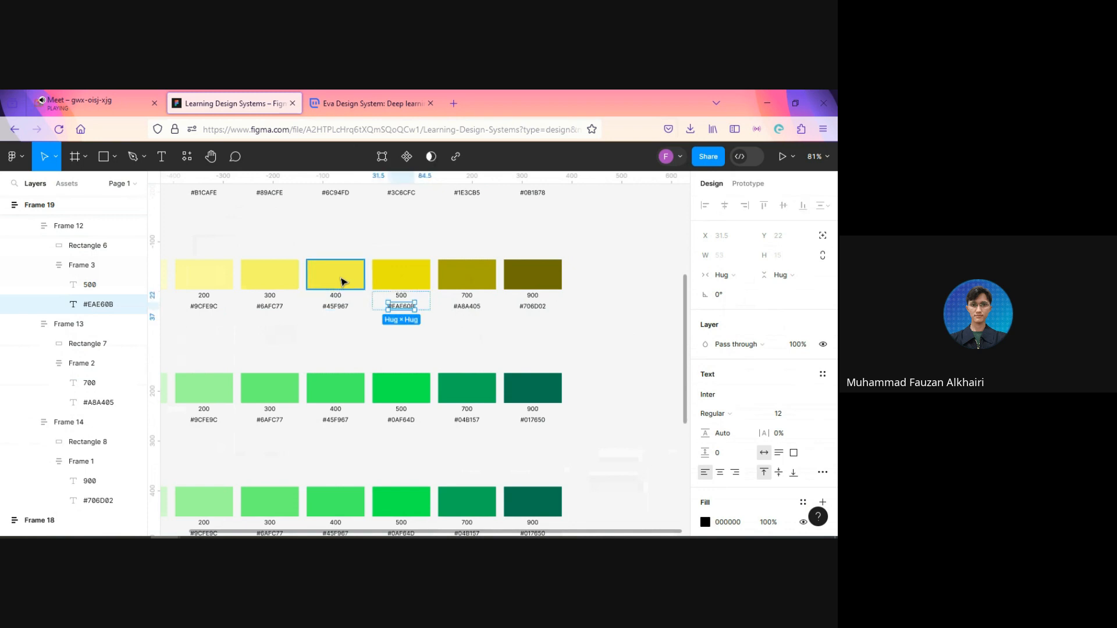
Step: Set the Warning row's 400 hex label to its swatch's fill code, #F2EF45
click(341, 282)
click(724, 398)
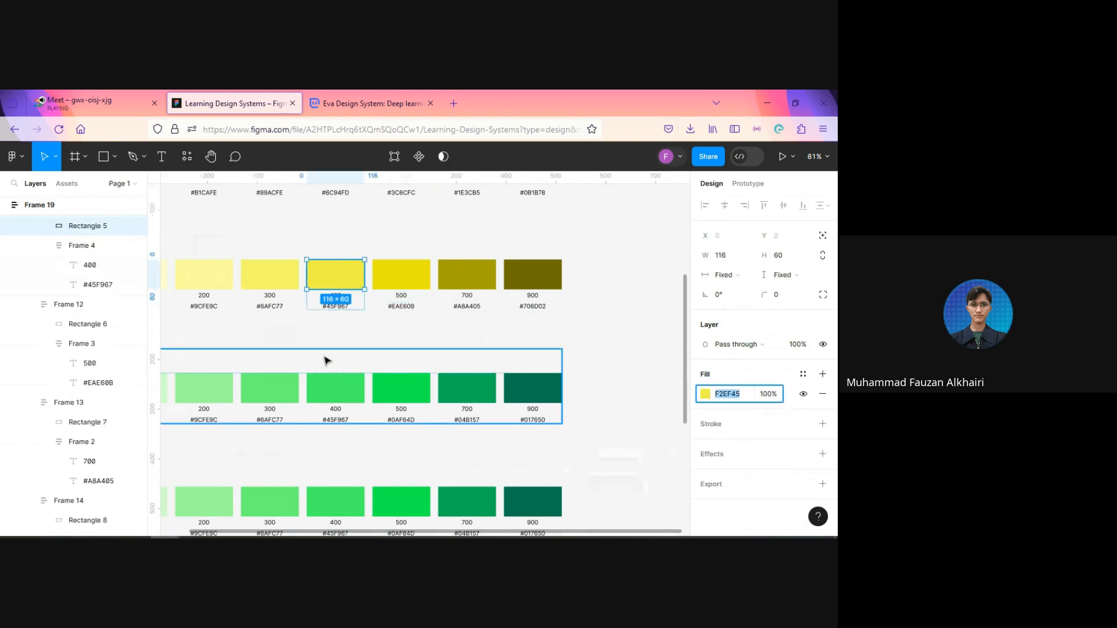
click(335, 308)
double_click(331, 306)
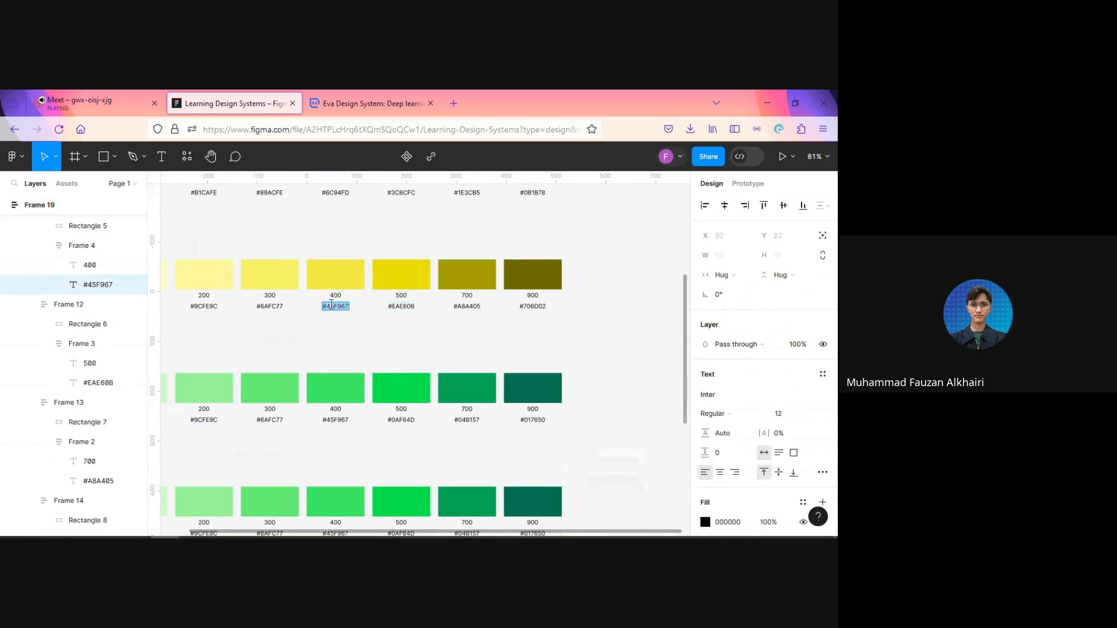
text(#F2EF45)
key(Escape)
Step: Set the Warning row's 300 hex label to its swatch's fill code, #F8F66A
click(262, 279)
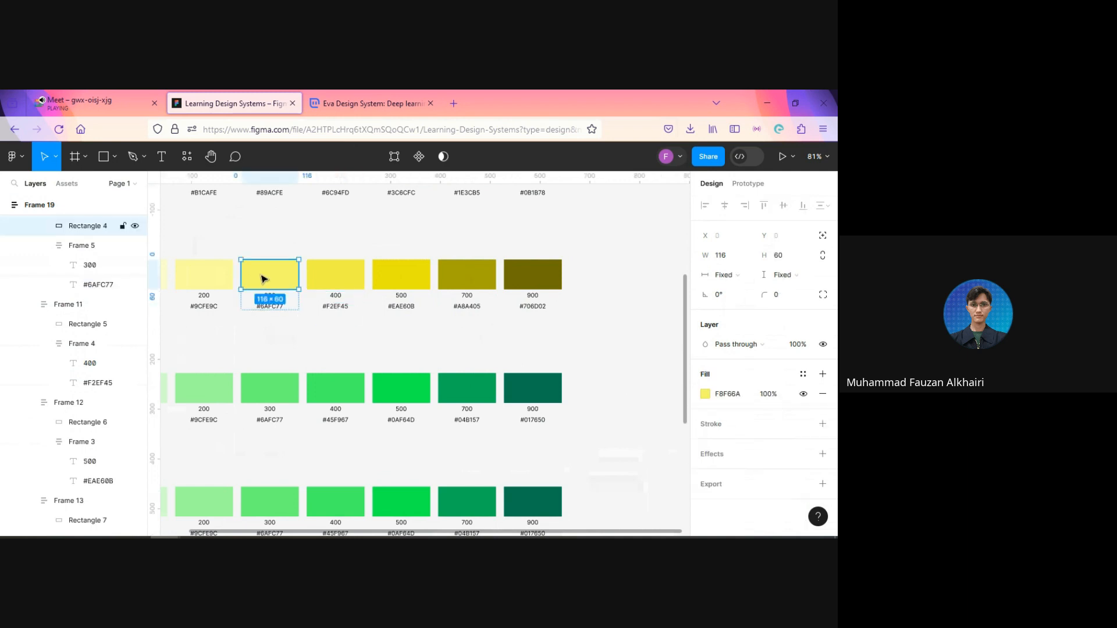
click(727, 395)
key(ctrl+c)
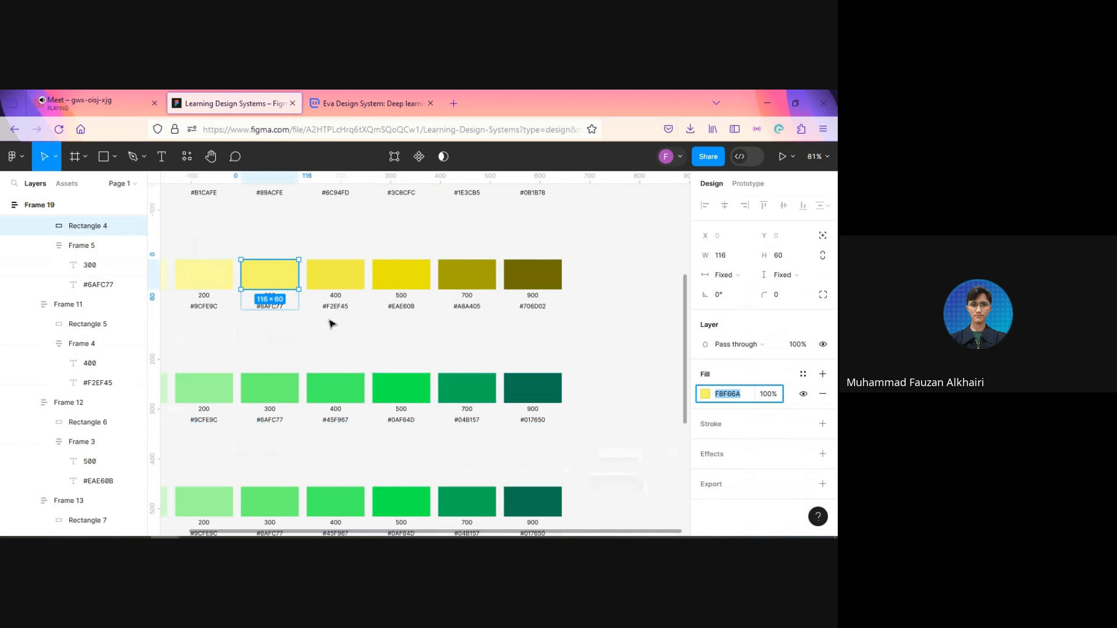
click(270, 308)
double_click(270, 308)
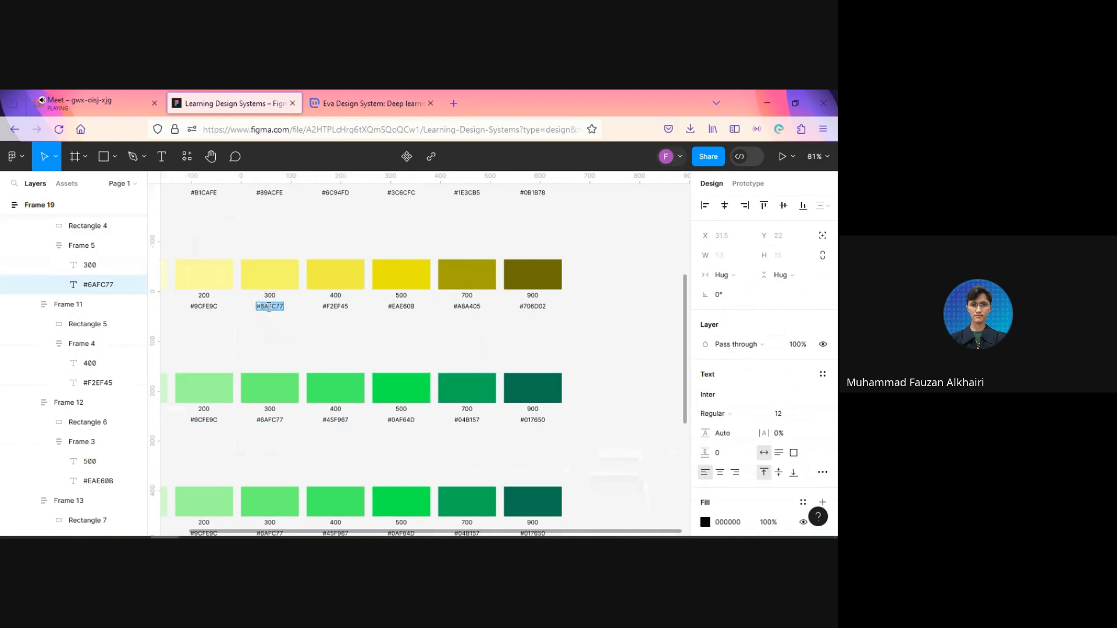
key(ctrl+v)
Step: Set the Warning row's 200 hex label to its swatch's fill code, #FCFB9C
scroll(264, 346, left, 5)
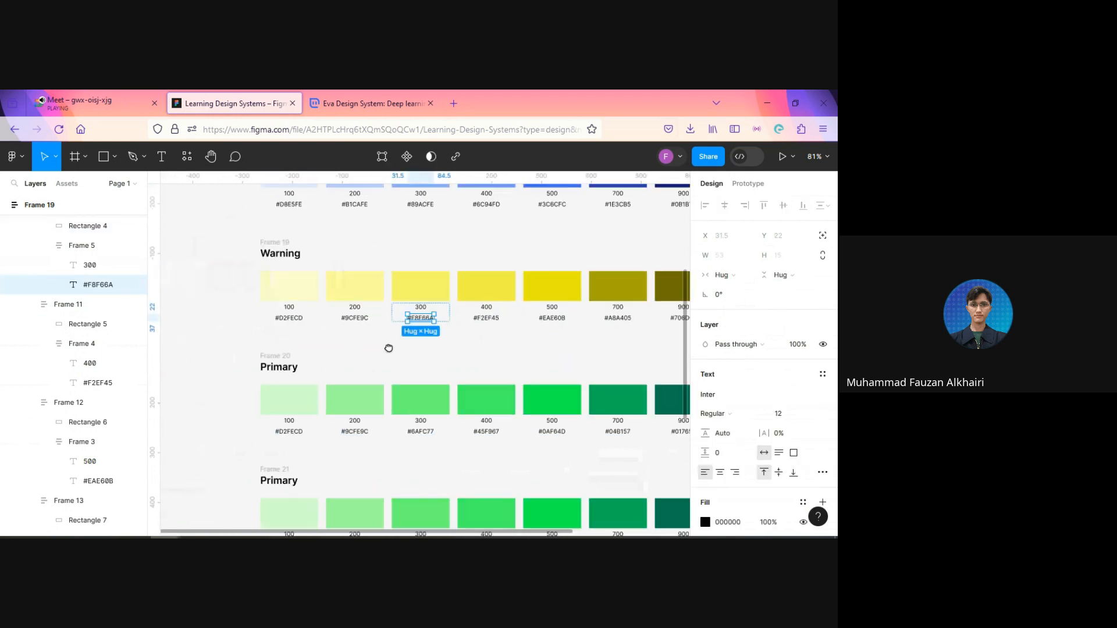
click(359, 289)
click(732, 396)
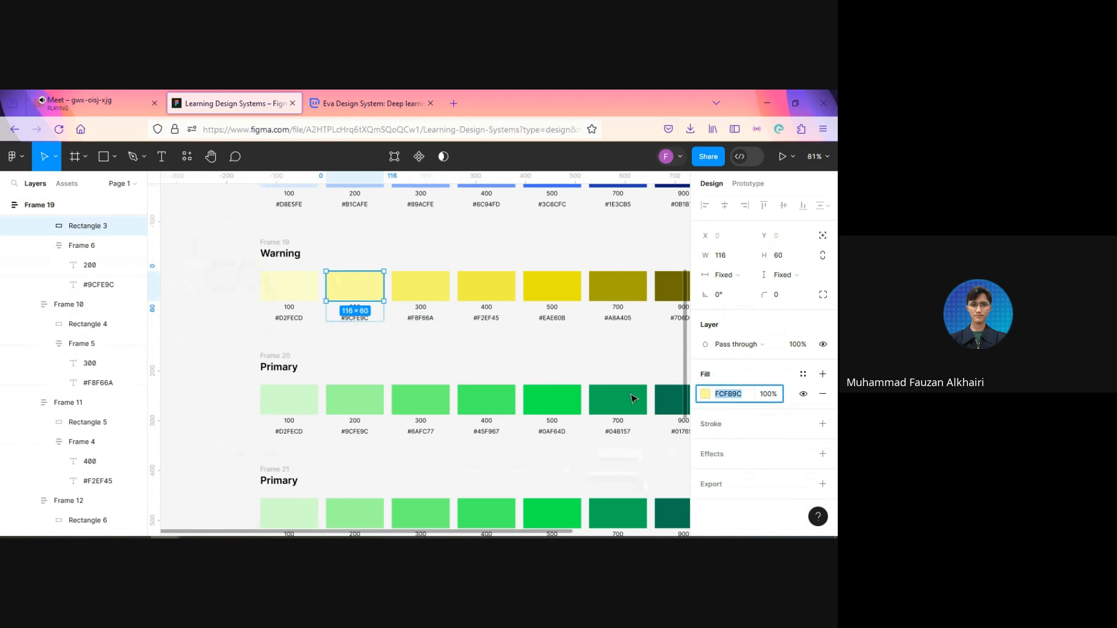
click(361, 322)
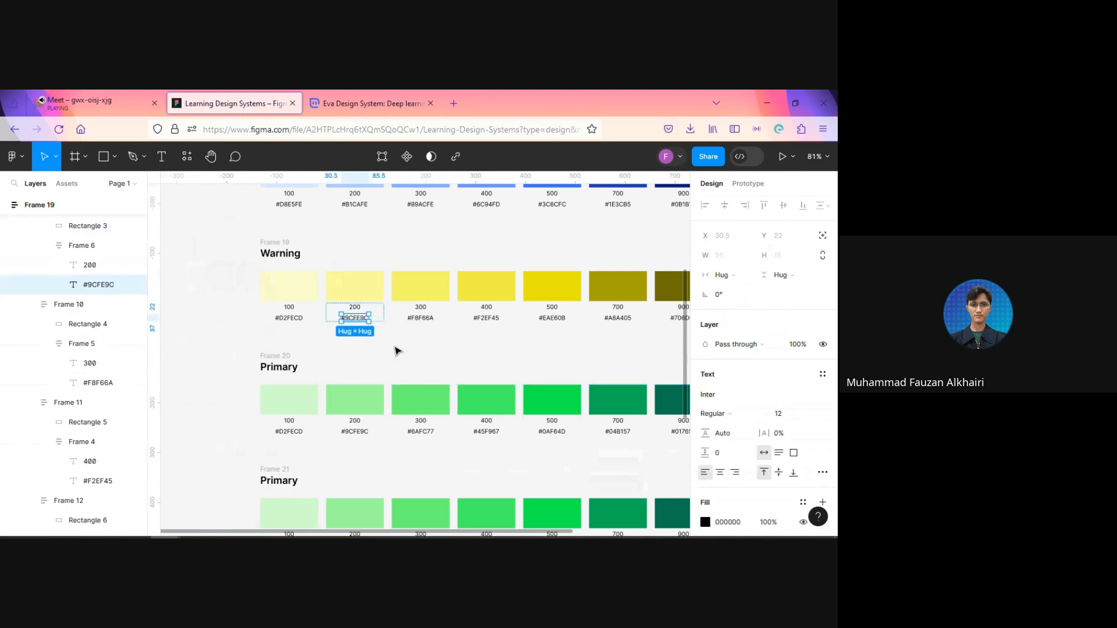
double_click(356, 321)
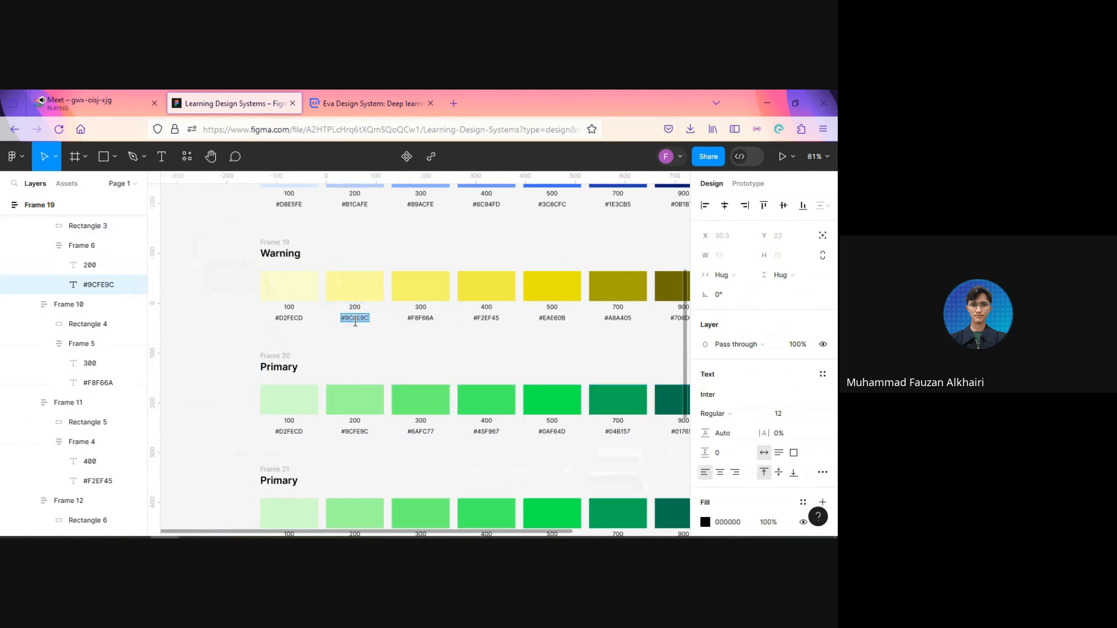
text(#FCFB9C)
key(Escape)
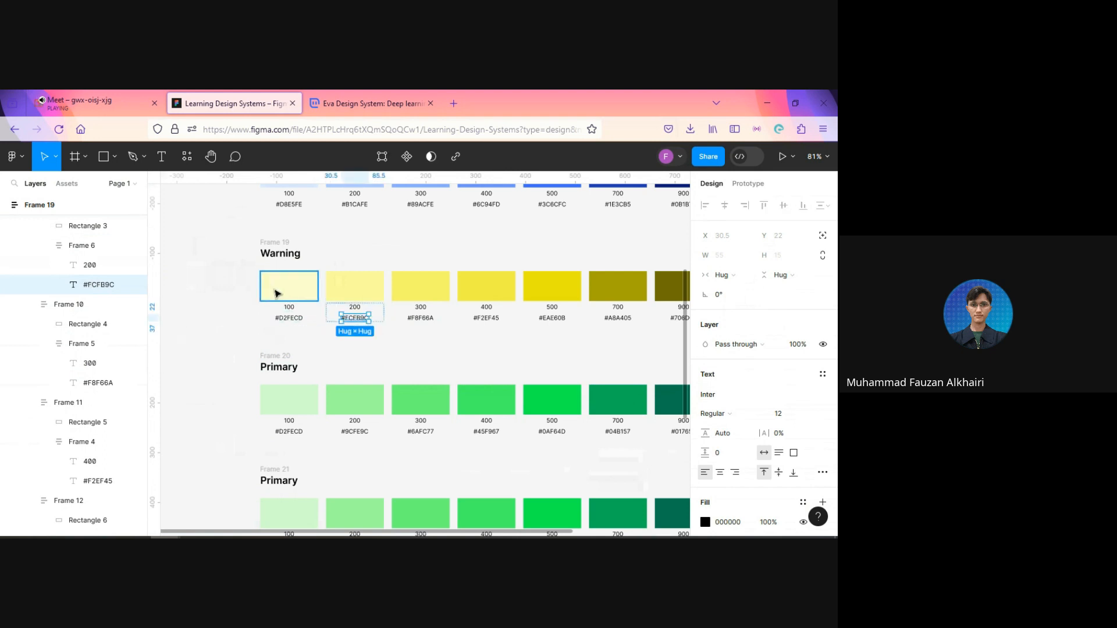
Step: Set the Warning row's 100 hex label to its swatch's fill code, #FDFDCD
click(278, 293)
click(747, 396)
key(ctrl+c)
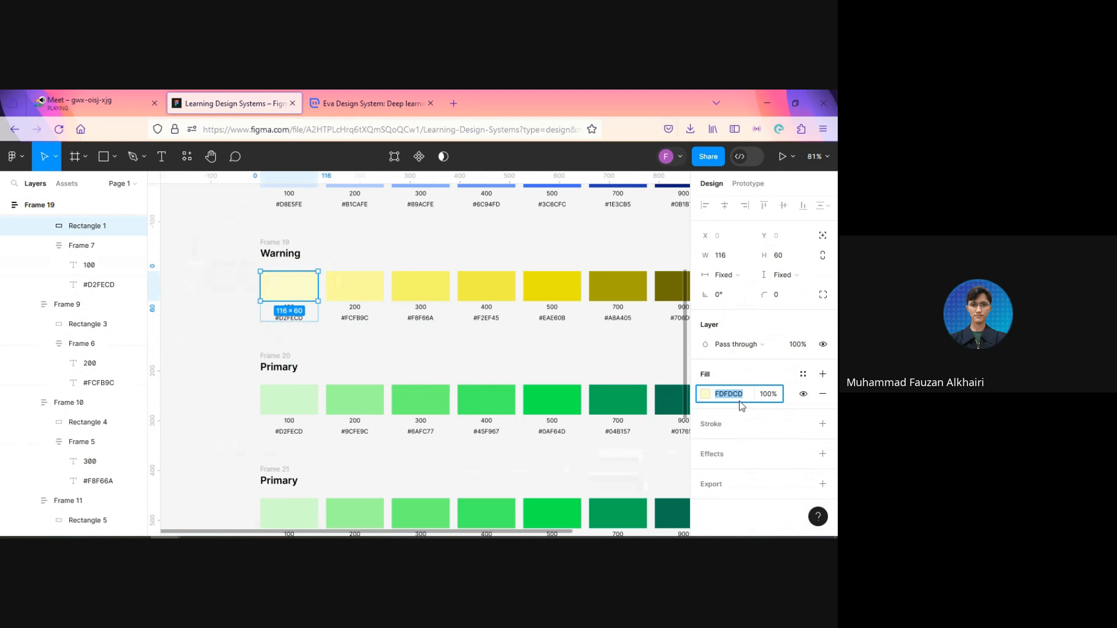
click(291, 319)
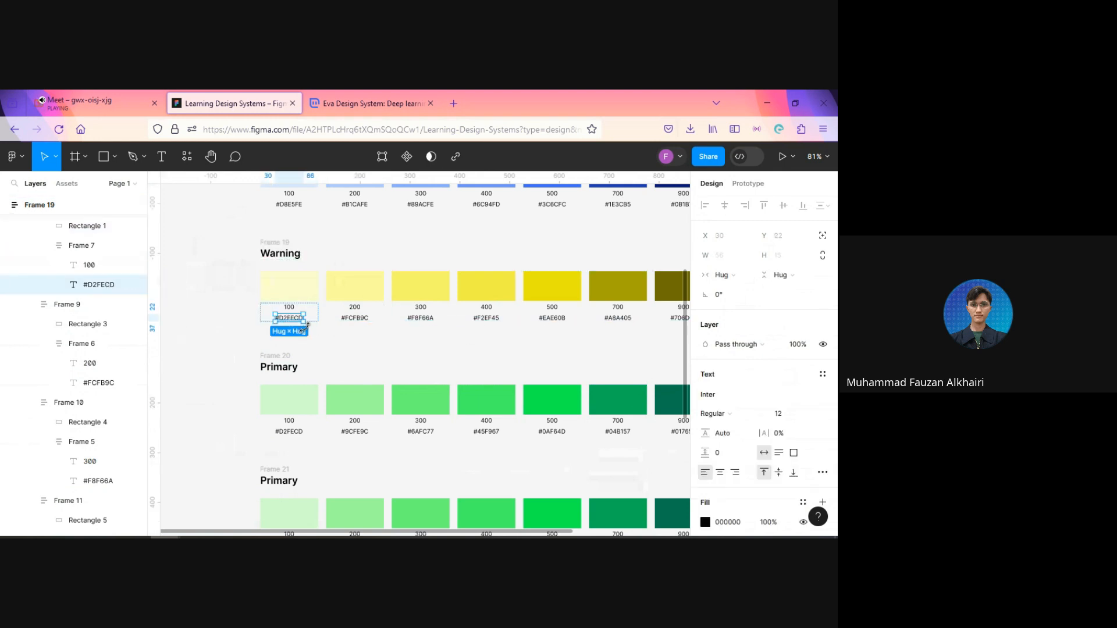
double_click(289, 318)
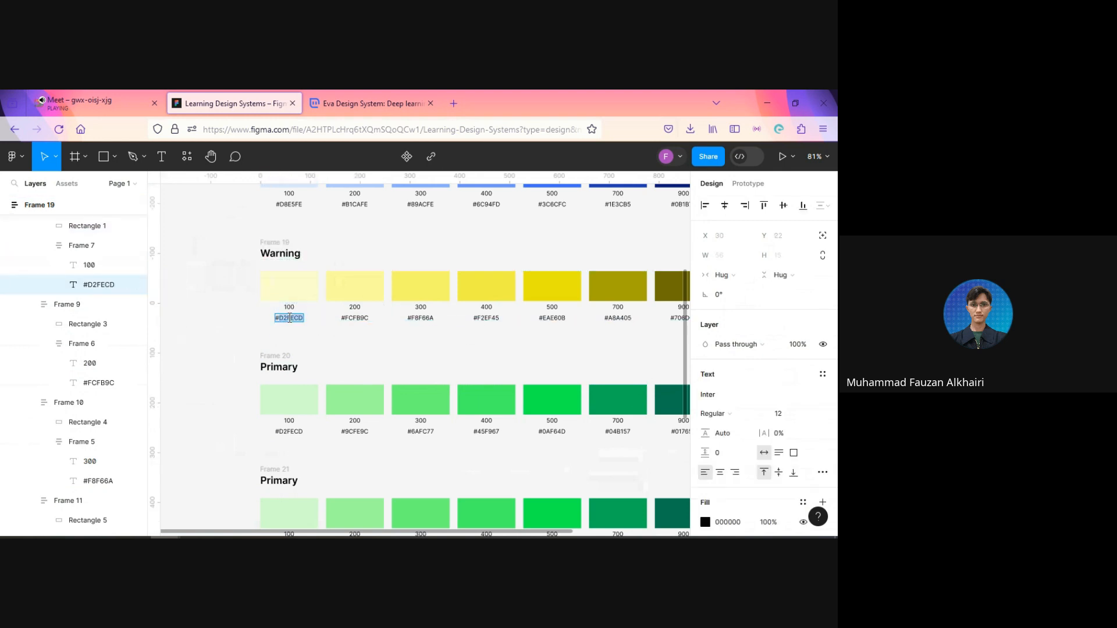
key(ctrl+v)
click(219, 339)
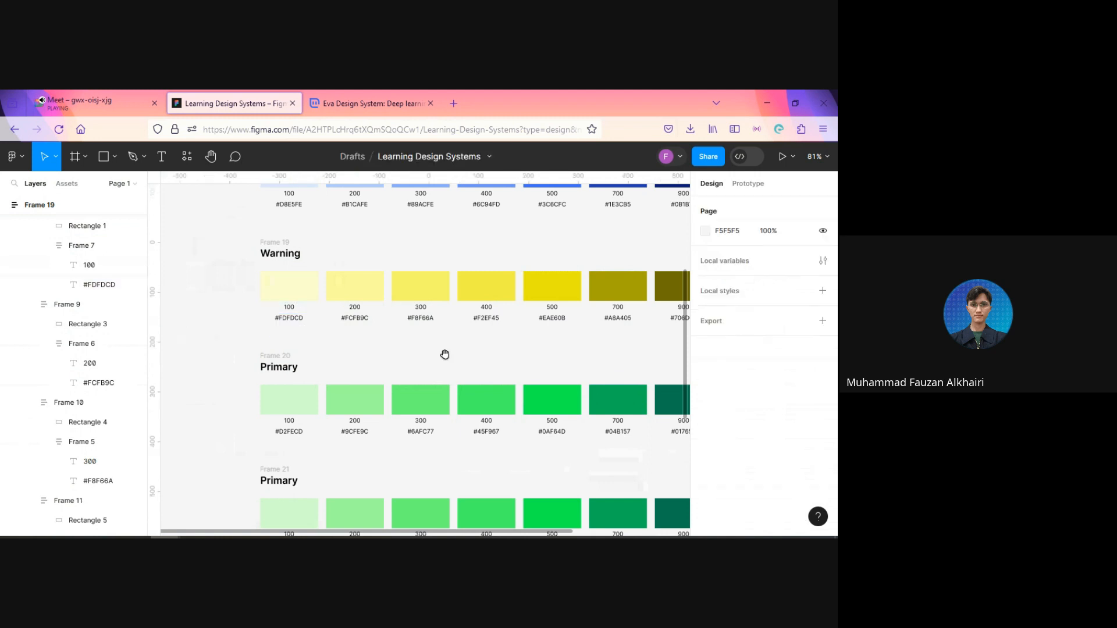
Step: Move the green reference scale image beside the two remaining Primary rows, clear of the swatches
drag(444, 354, 414, 280)
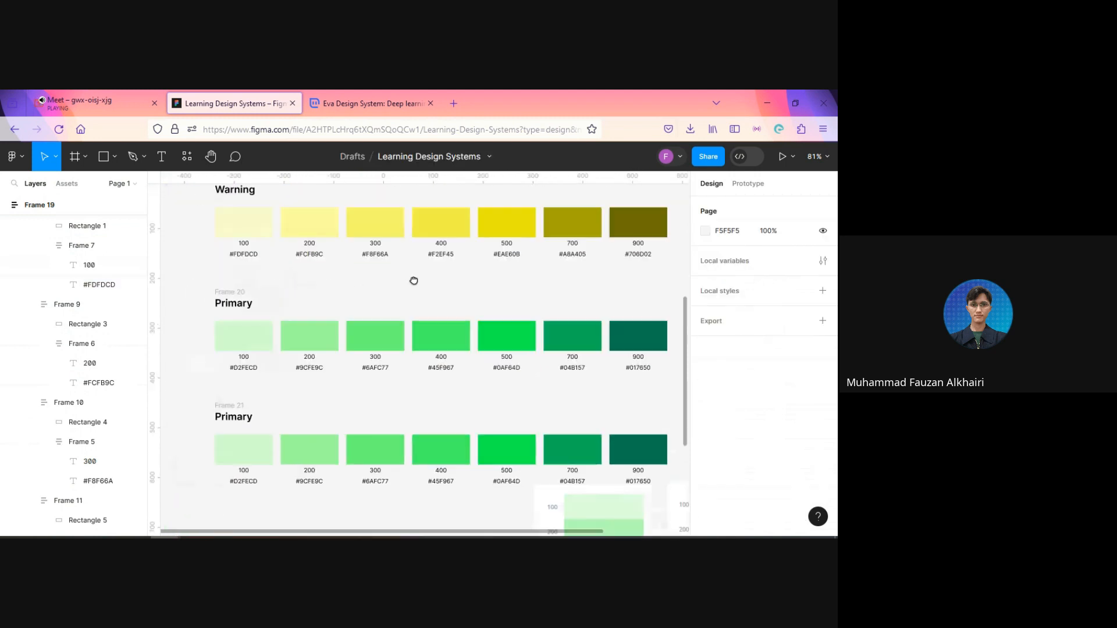
scroll(479, 309, down, 2)
scroll(479, 309, down, 6)
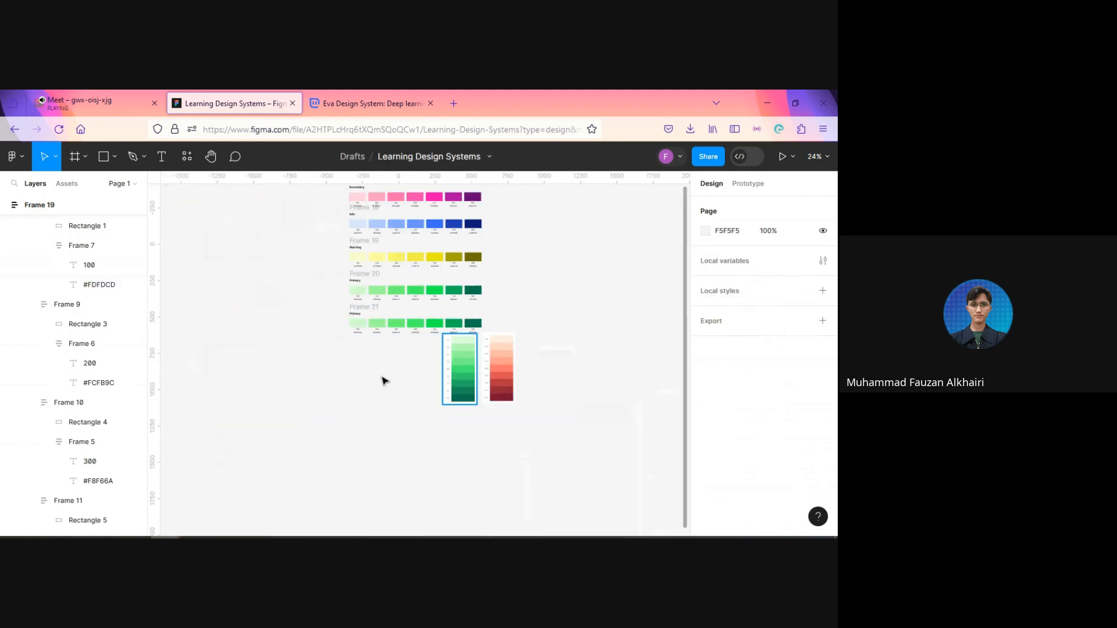
drag(471, 375, 302, 352)
Step: Rename the heading of the first green row below Warning as Success
scroll(327, 298, up, 2)
scroll(355, 294, up, 3)
double_click(390, 252)
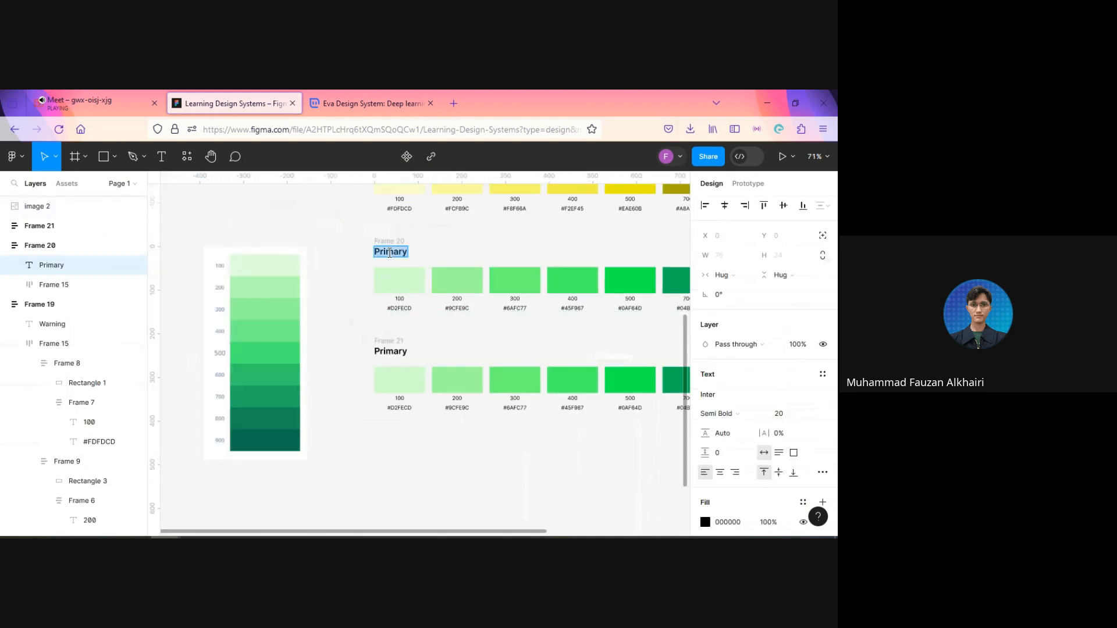
text(Success)
key(Escape)
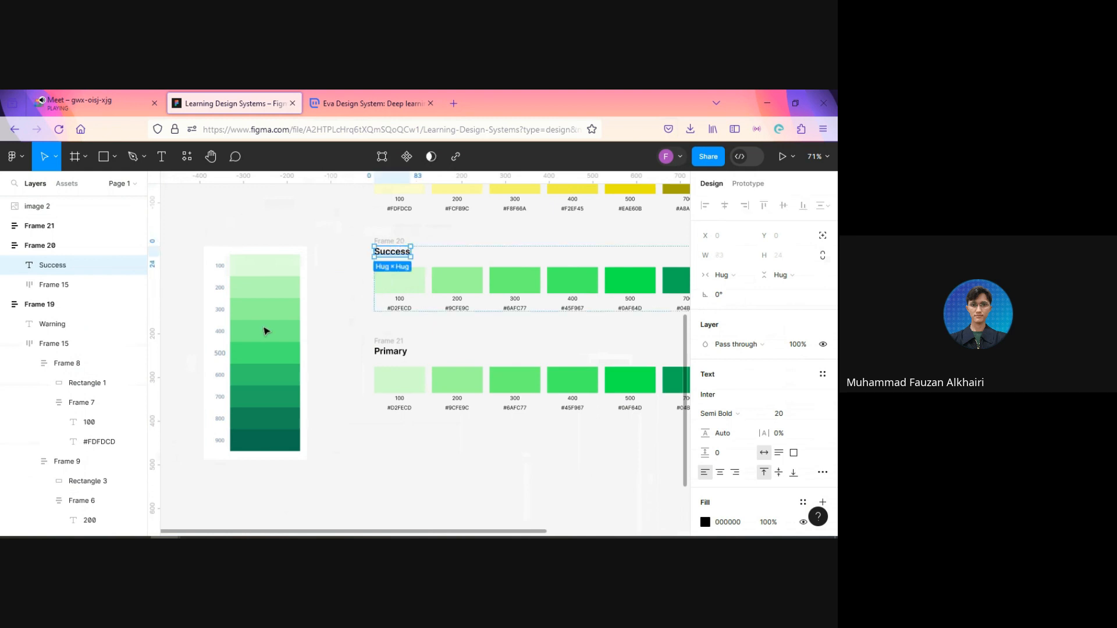
click(265, 330)
click(338, 397)
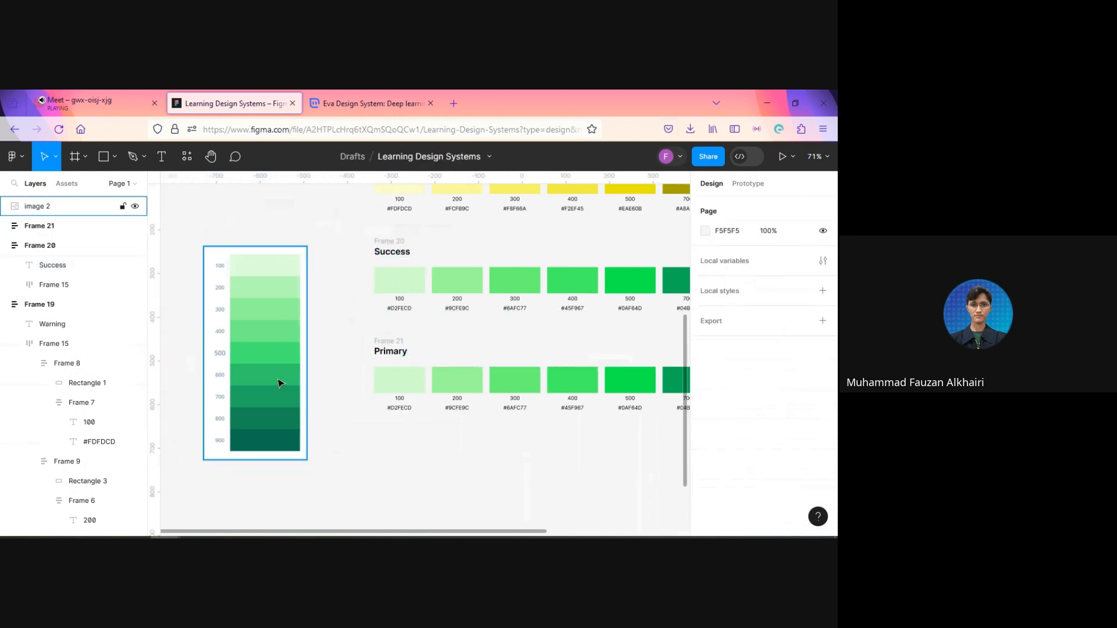
click(280, 382)
click(791, 281)
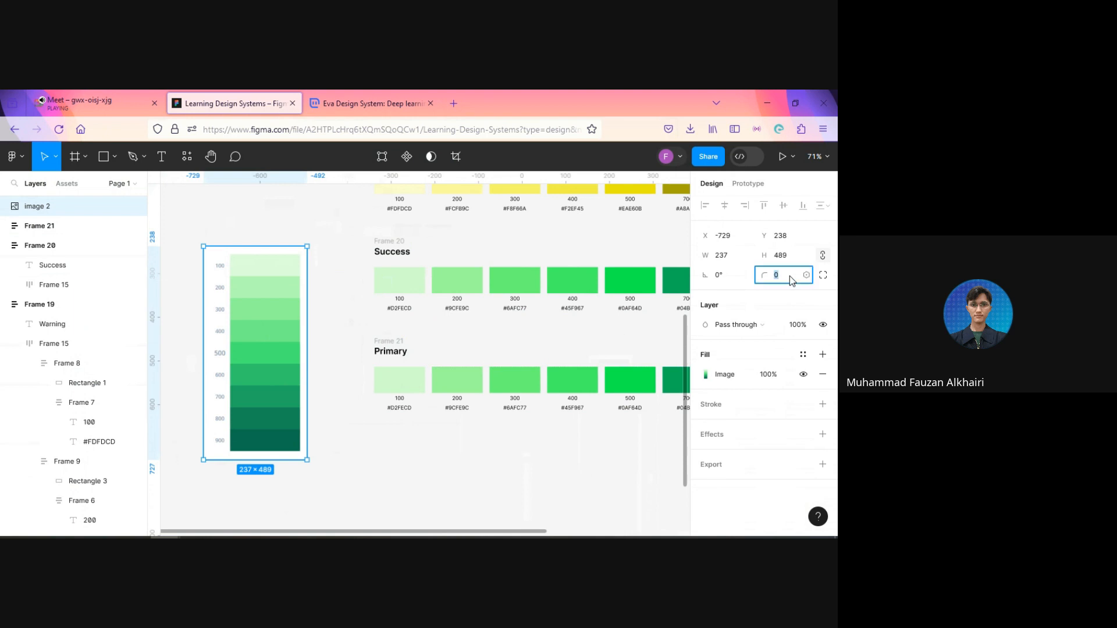
text(9)
key(Return)
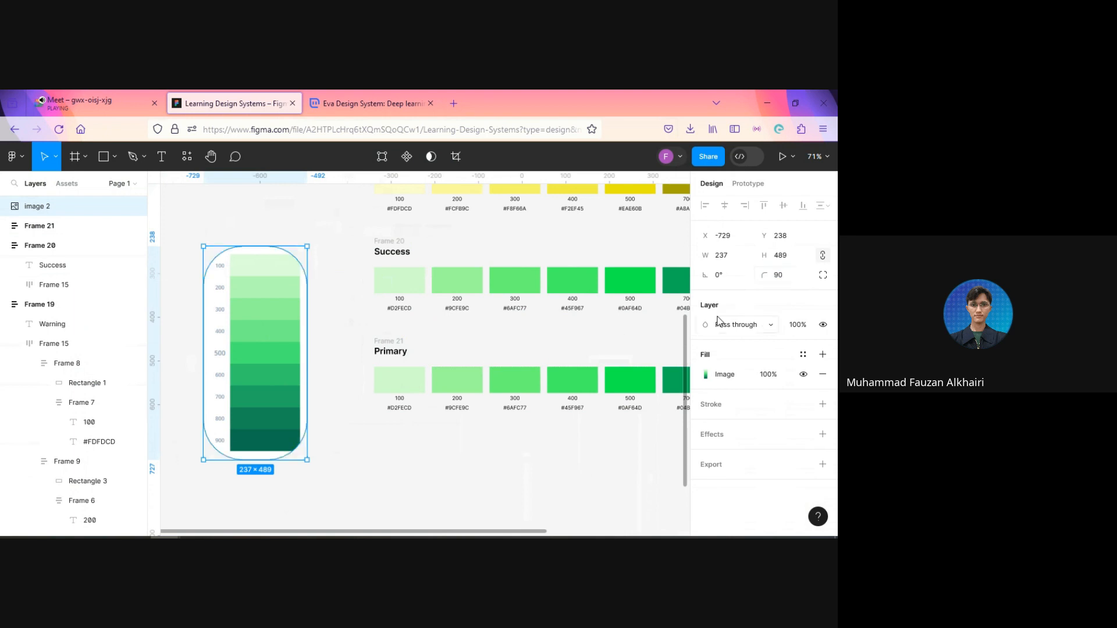
key(ctrl+z)
Step: Rotate the green reference scale image by 90°
click(726, 282)
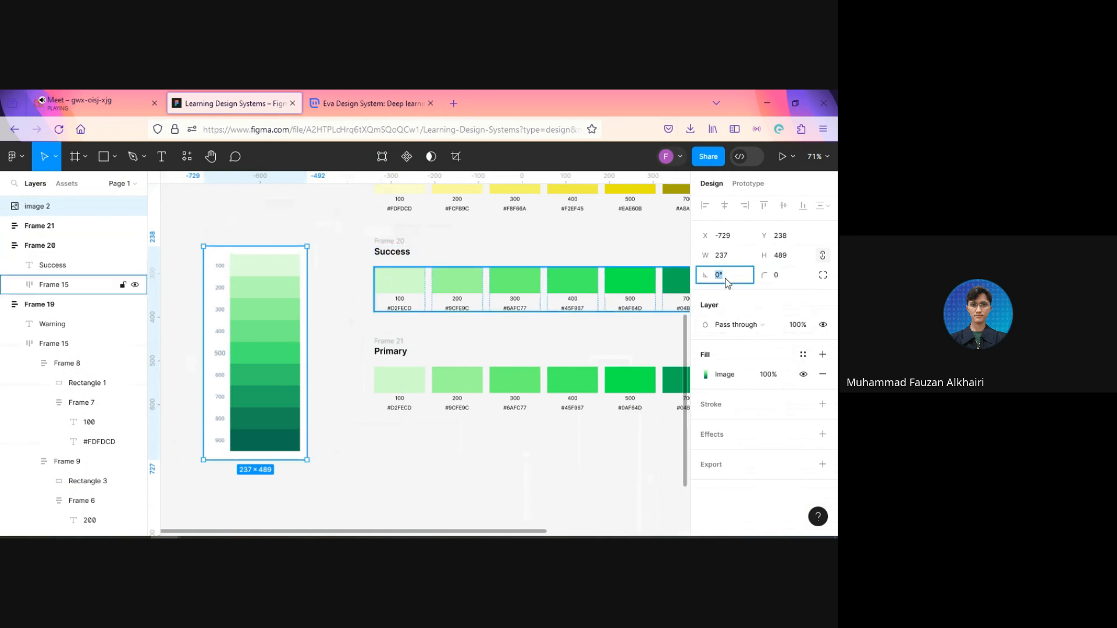
text(90)
key(Return)
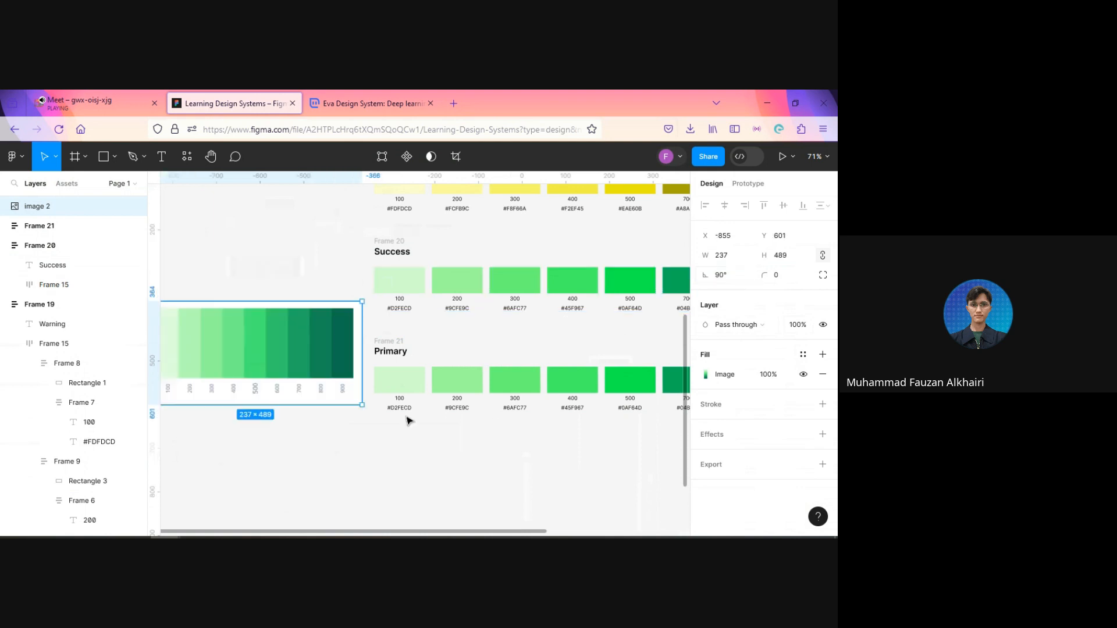
Step: Enlarge the rotated green reference image to about 464 × 957 and place it directly beneath the Success row's swatches
drag(364, 408, 567, 505)
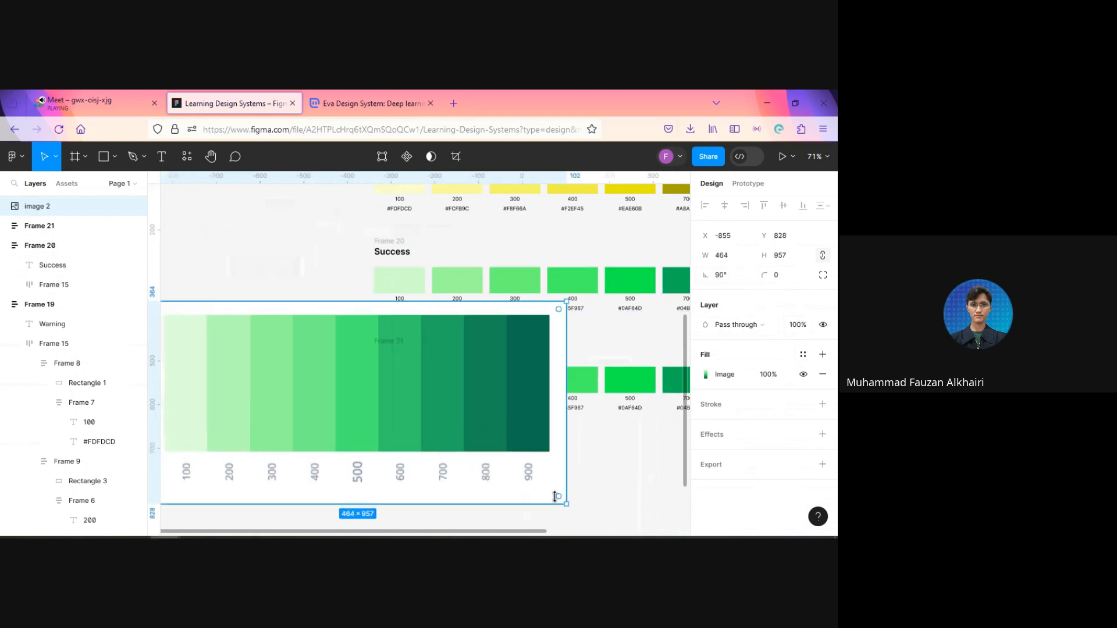
drag(488, 450, 412, 435)
drag(313, 384, 343, 407)
ctrl+scroll(422, 486, down, 5)
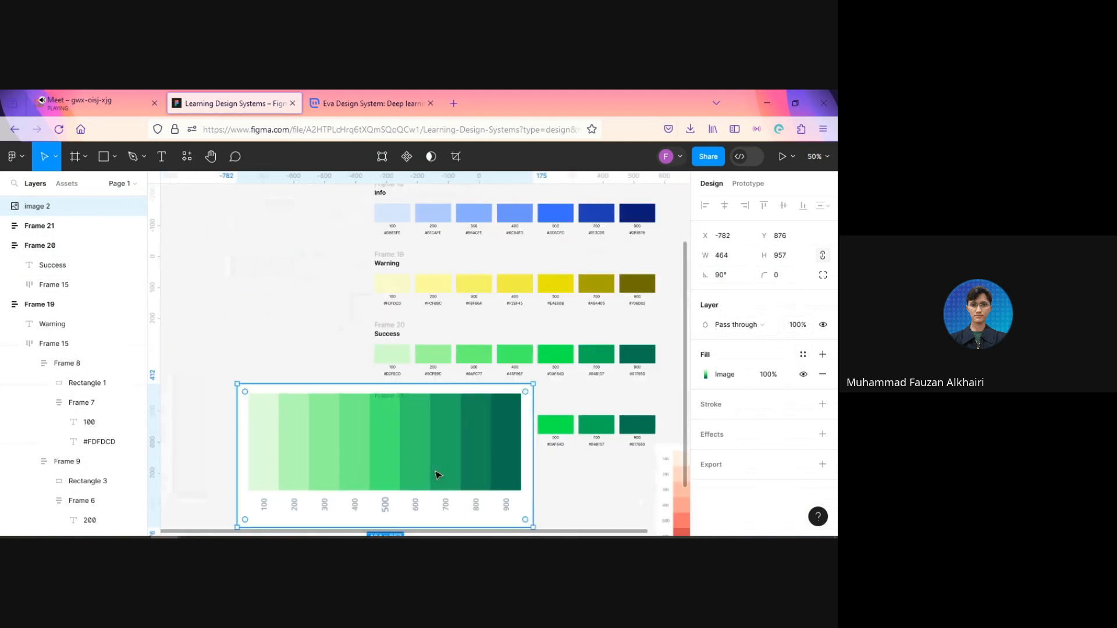
drag(418, 487, 551, 479)
click(313, 336)
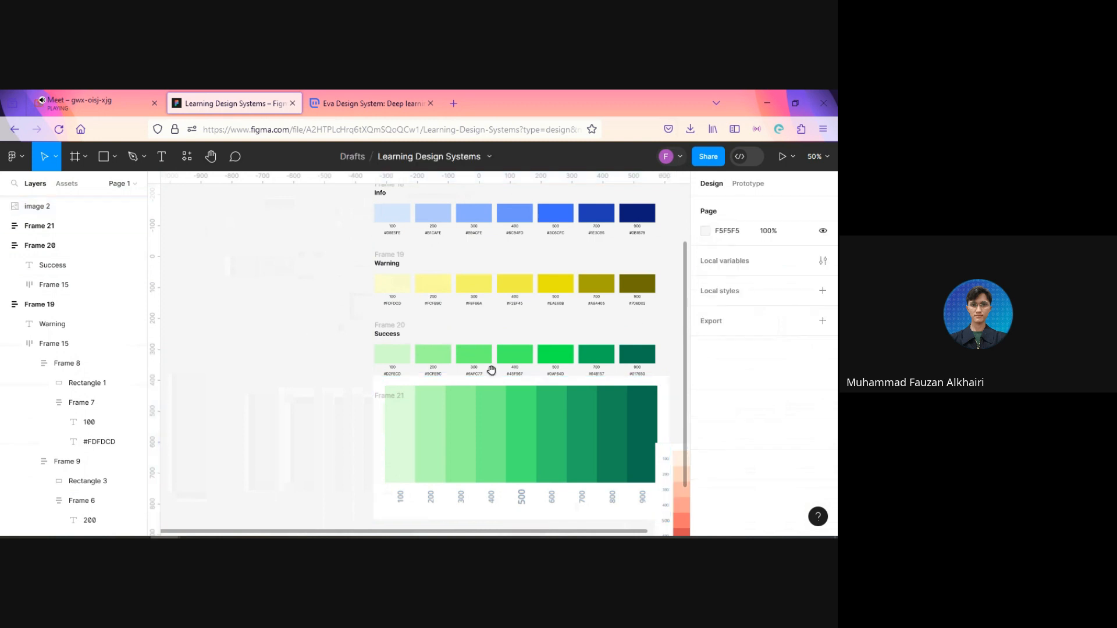
Step: Recolor the Success row's 900 and 700 swatches with the reference scale's matching shades, #0D7151 and #23AA64
drag(534, 388, 468, 390)
ctrl+click(571, 356)
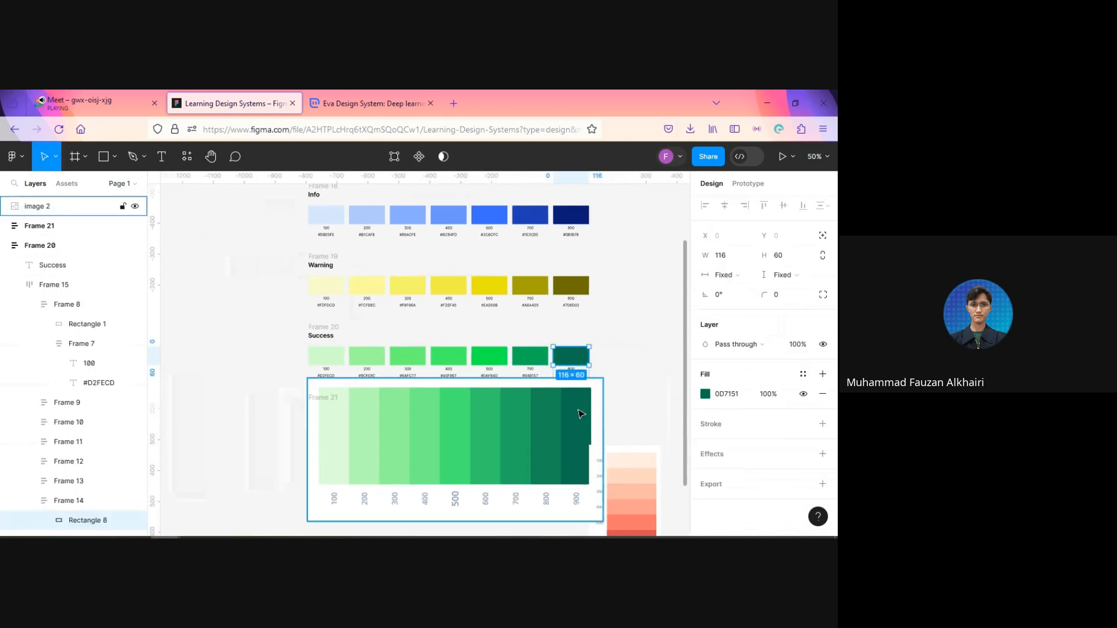
ctrl+click(531, 361)
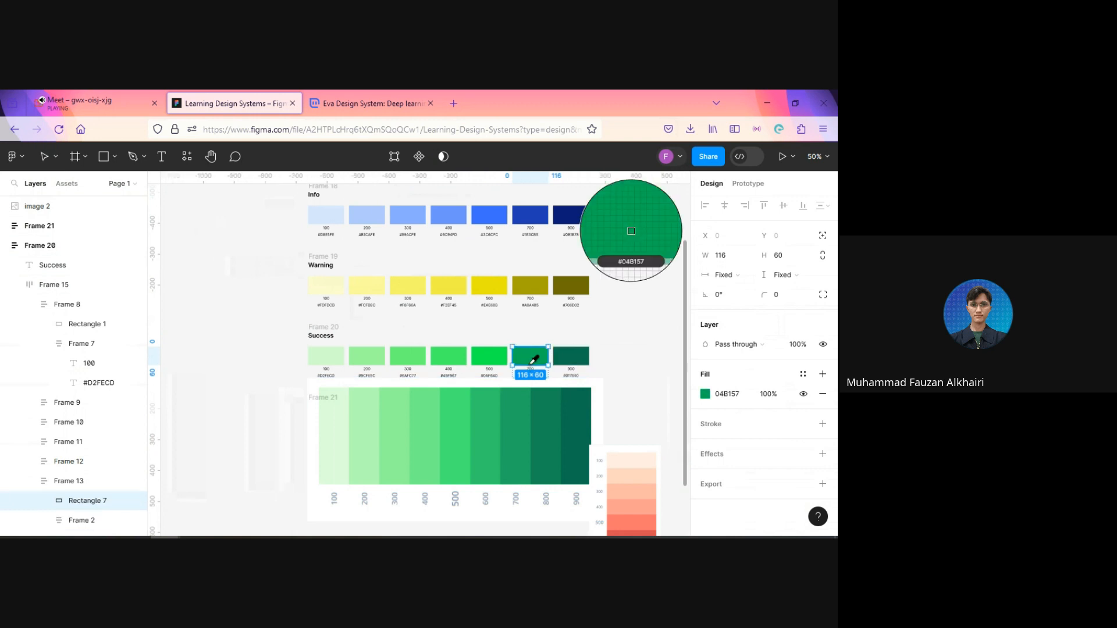
key(i)
click(522, 418)
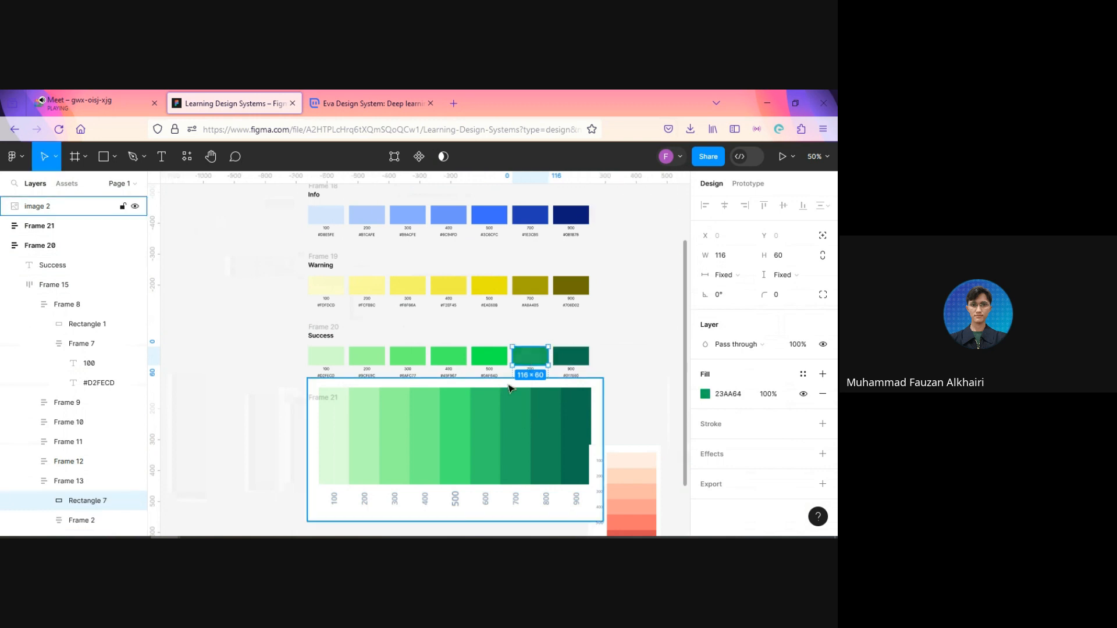
Step: Recolor the Success row's 500 and 400 swatches with the reference scale's matching shades, #47ED76 and #73F48B
ctrl+click(492, 361)
scroll(491, 403, up, 1)
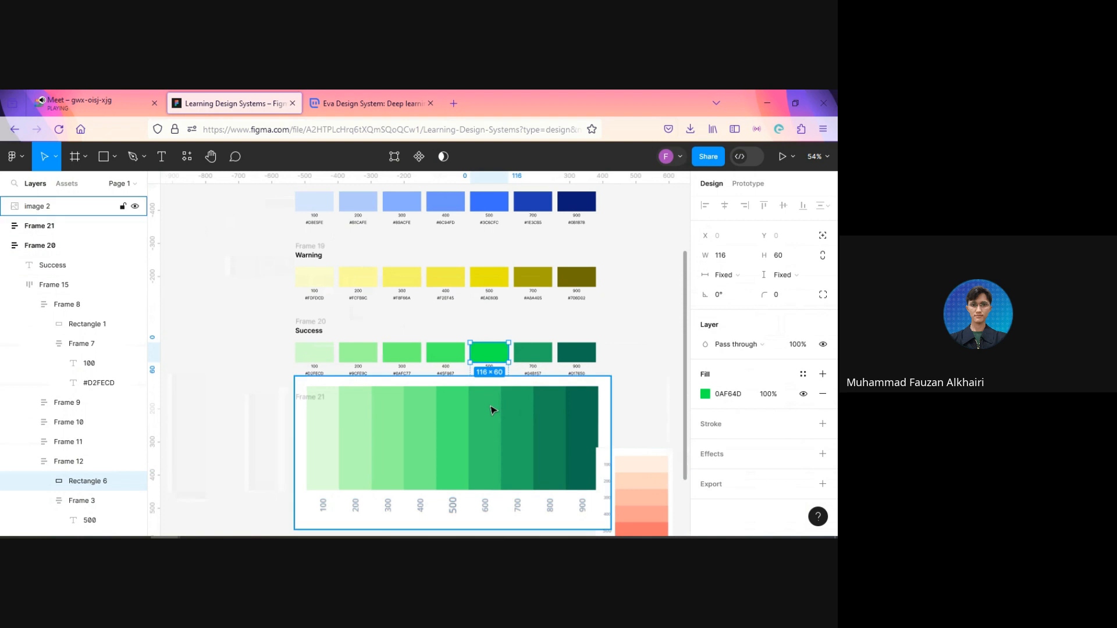
key(i)
click(464, 413)
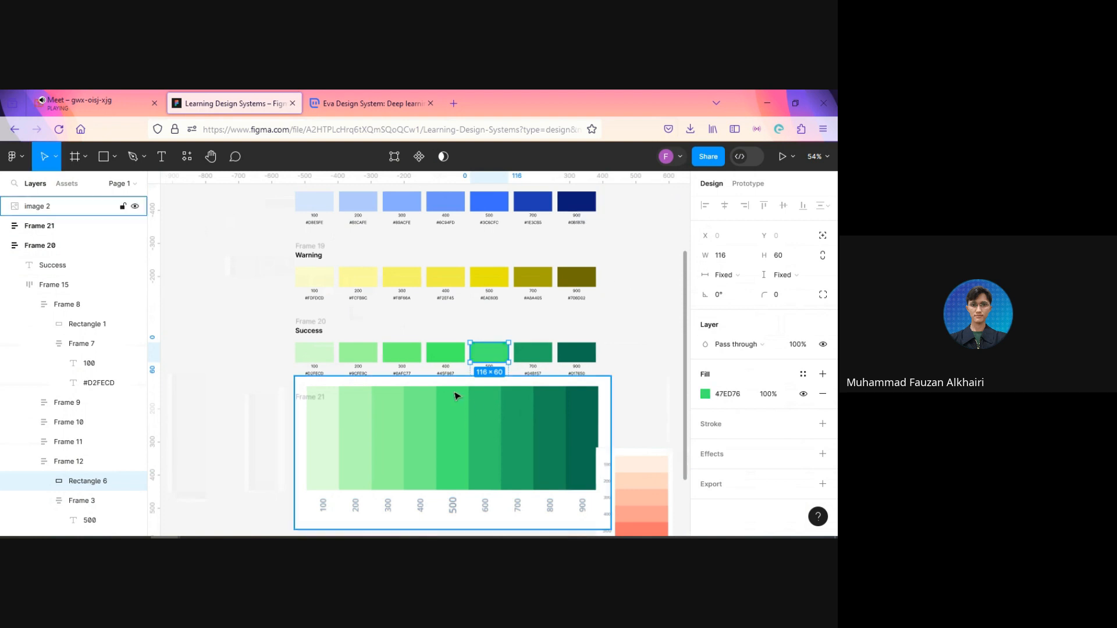
ctrl+click(444, 356)
key(i)
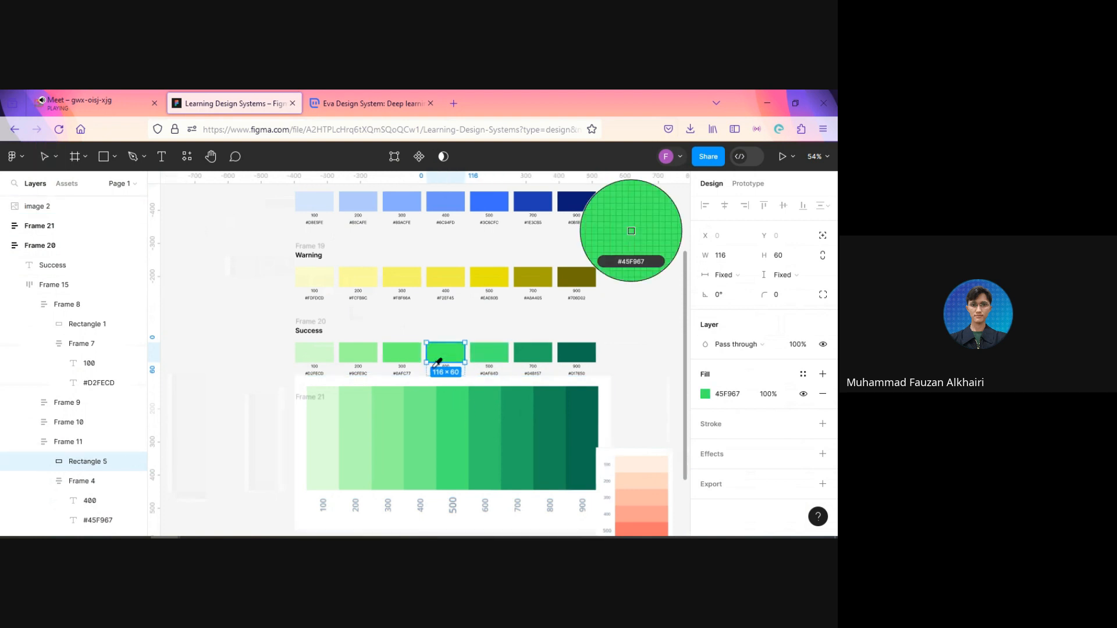
click(425, 421)
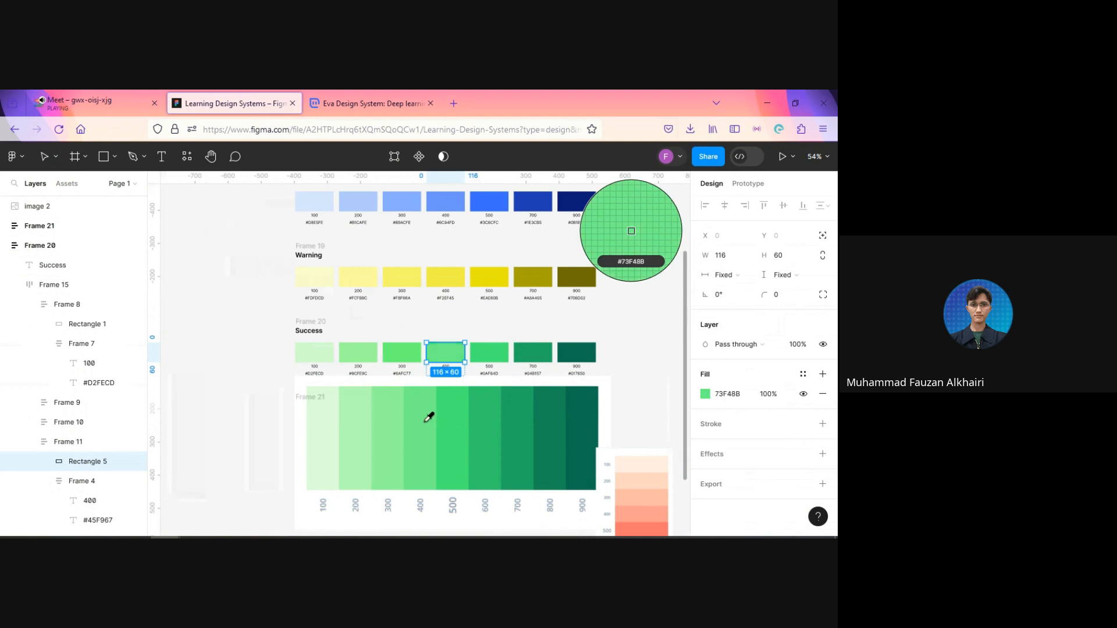
Step: Recolor the Success row's 300, 200 and 100 swatches by sampling the matching shades from the green reference scale
ctrl+click(410, 361)
key(i)
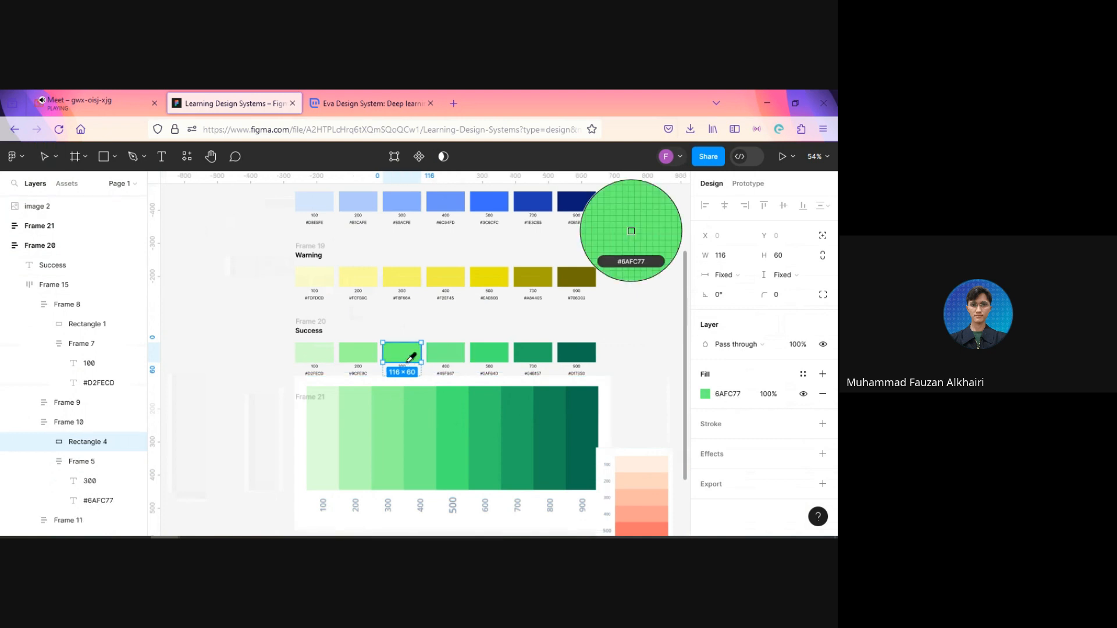
click(392, 406)
ctrl+click(362, 356)
key(i)
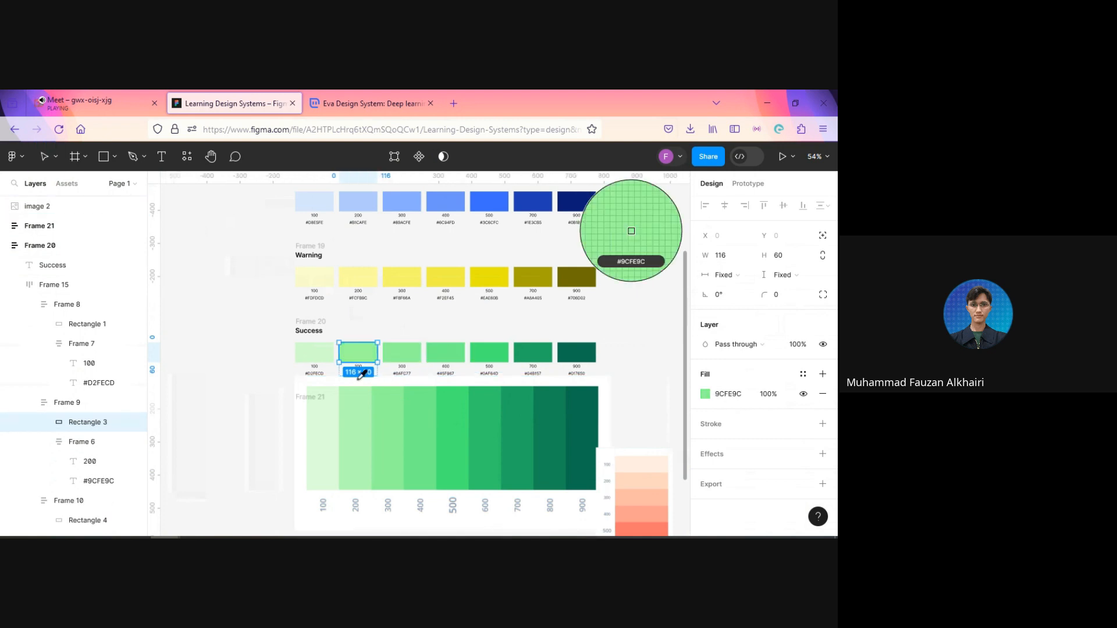
click(362, 401)
ctrl+click(326, 357)
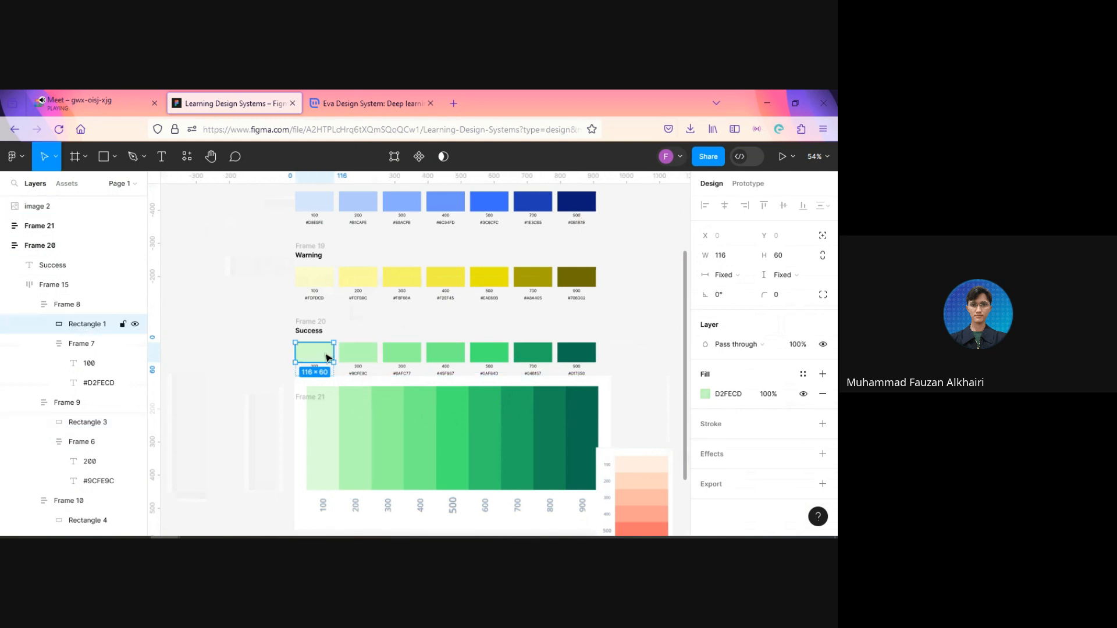
key(i)
click(326, 404)
Step: Delete the green reference scale image beneath the Success row
click(240, 400)
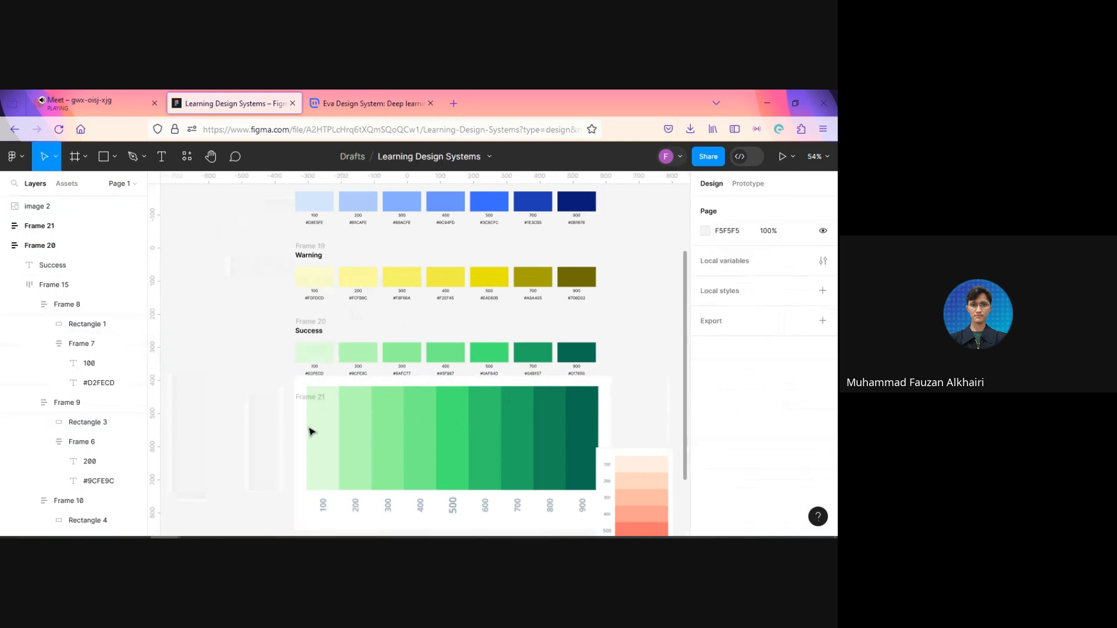
click(311, 430)
key(Delete)
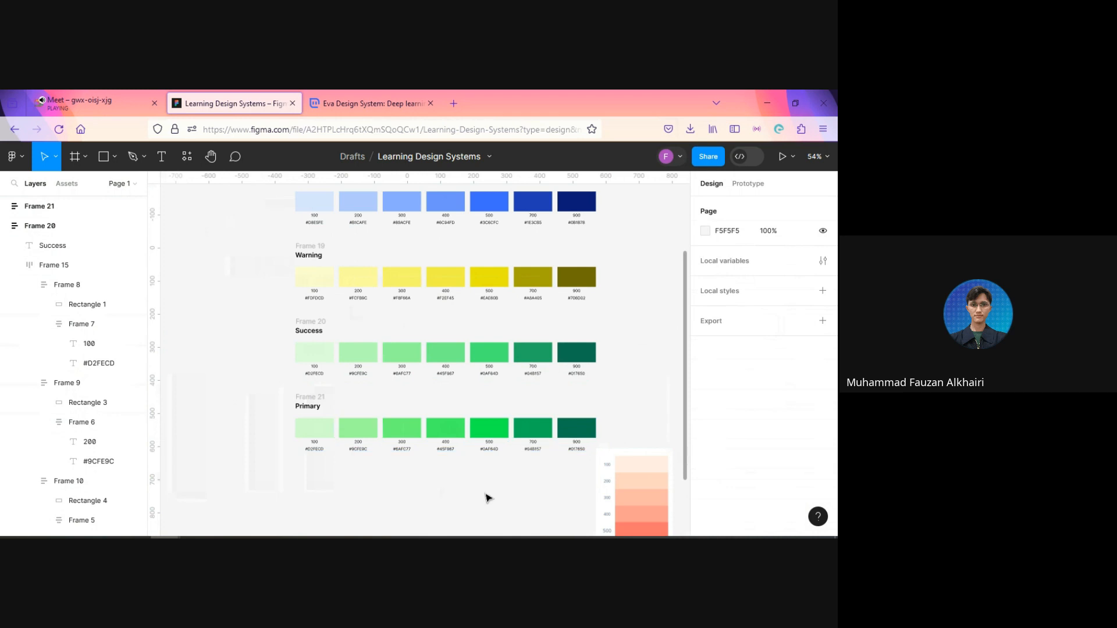
Step: Copy the fill hex code of the Success row's 900 swatch, 0D7151
scroll(474, 442, down, 4)
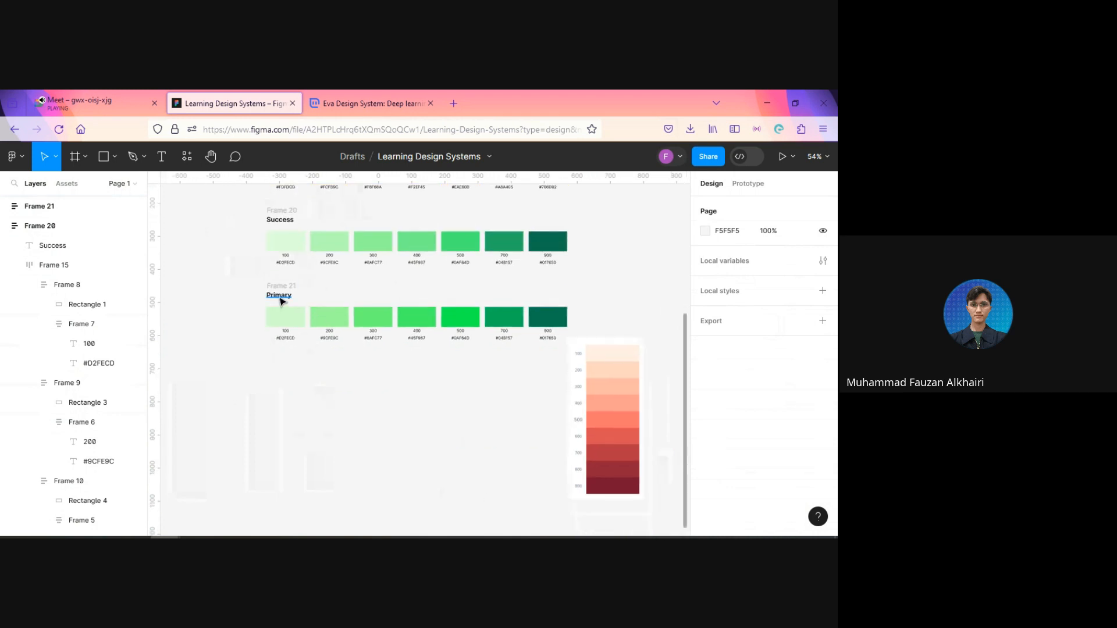
scroll(556, 329, up, 3)
scroll(592, 345, up, 2)
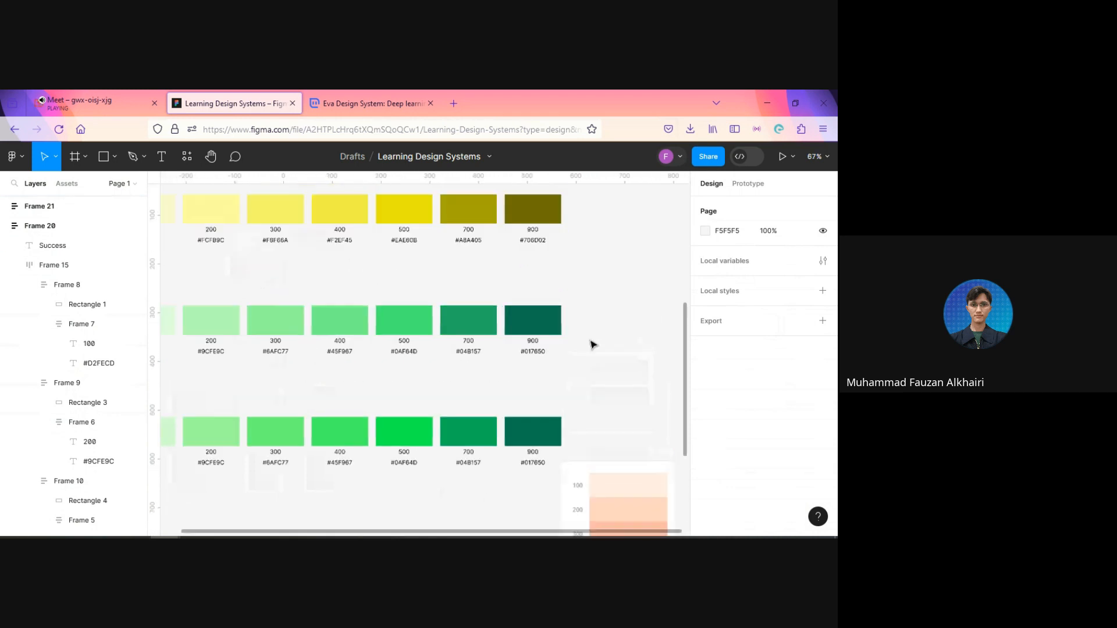
scroll(592, 344, up, 3)
click(518, 312)
click(730, 395)
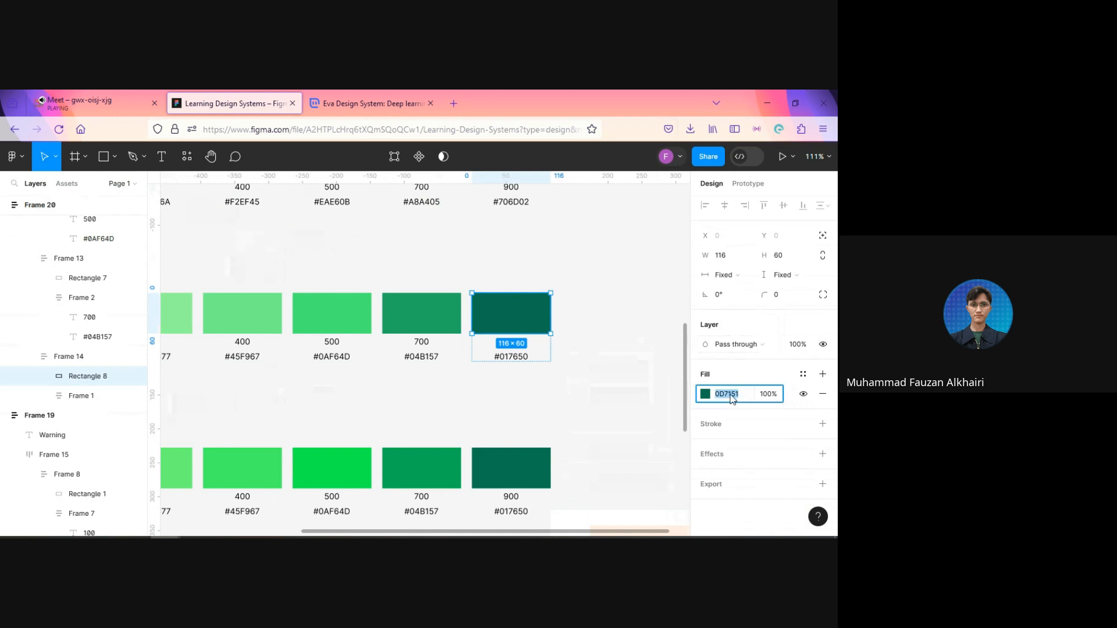
click(646, 395)
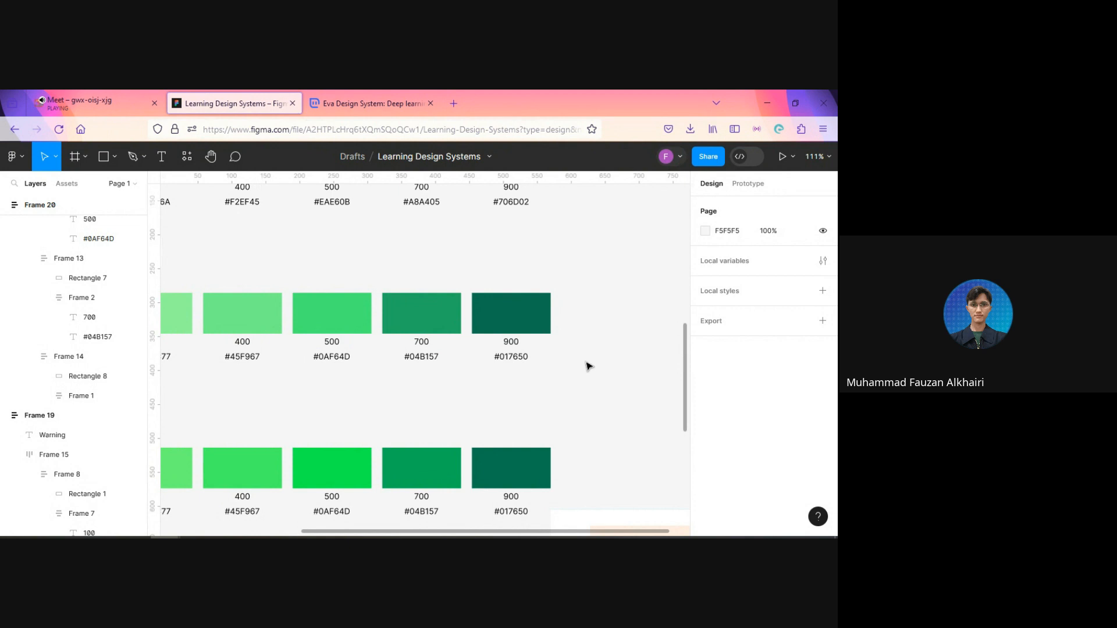
Step: Copy the Success row's 900 swatch fill code and replace its hex label with #0D7151
scroll(599, 326, up, 2)
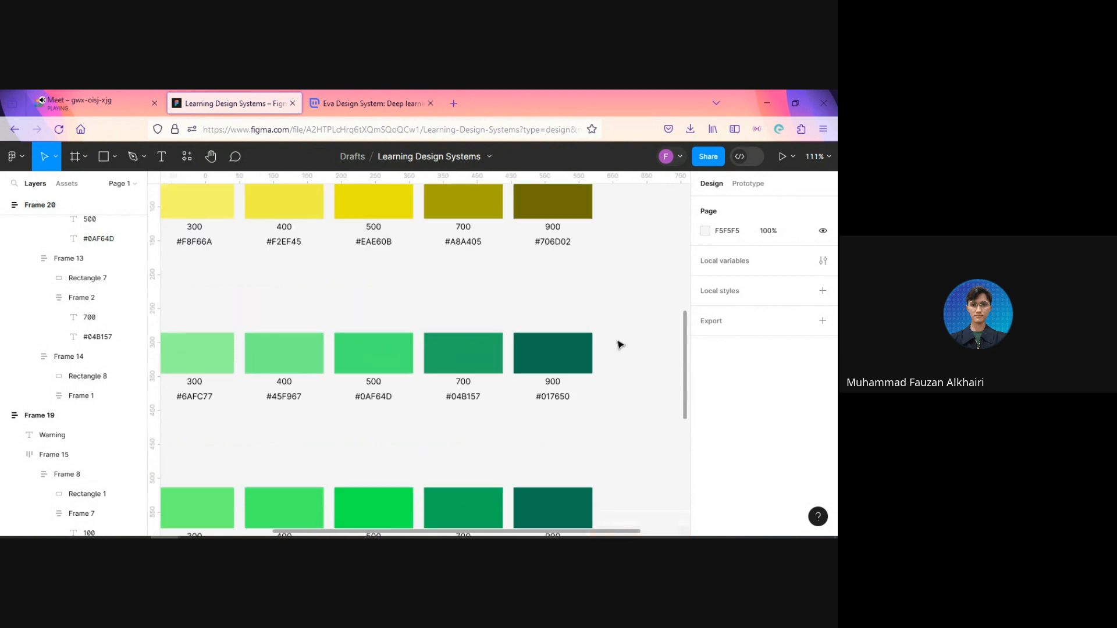
scroll(618, 342, down, 5)
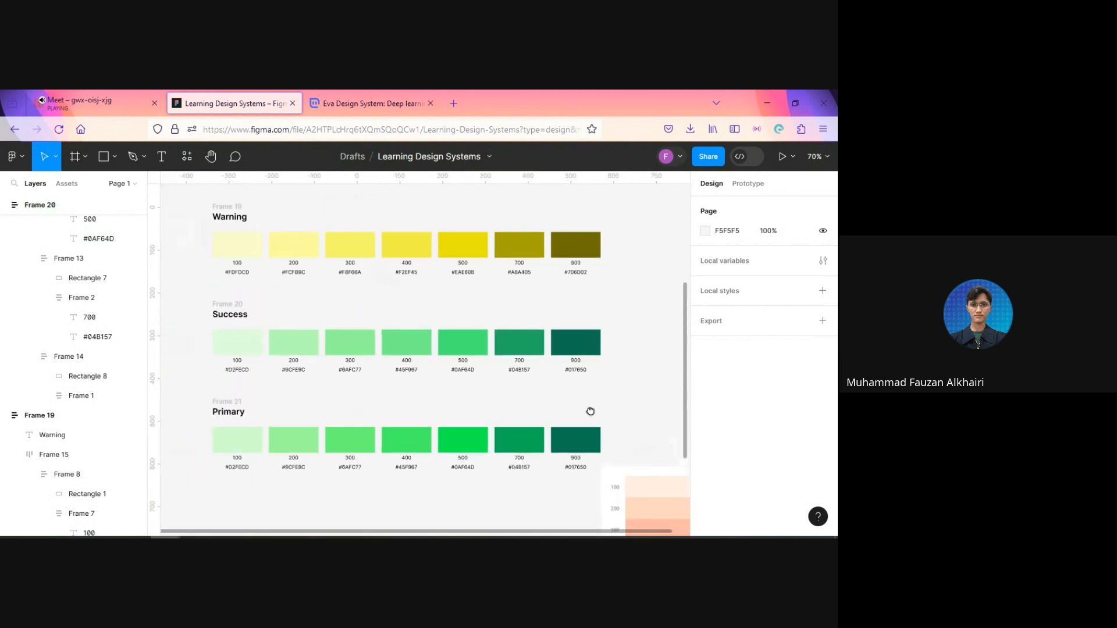
scroll(589, 412, down, 2)
scroll(585, 398, up, 2)
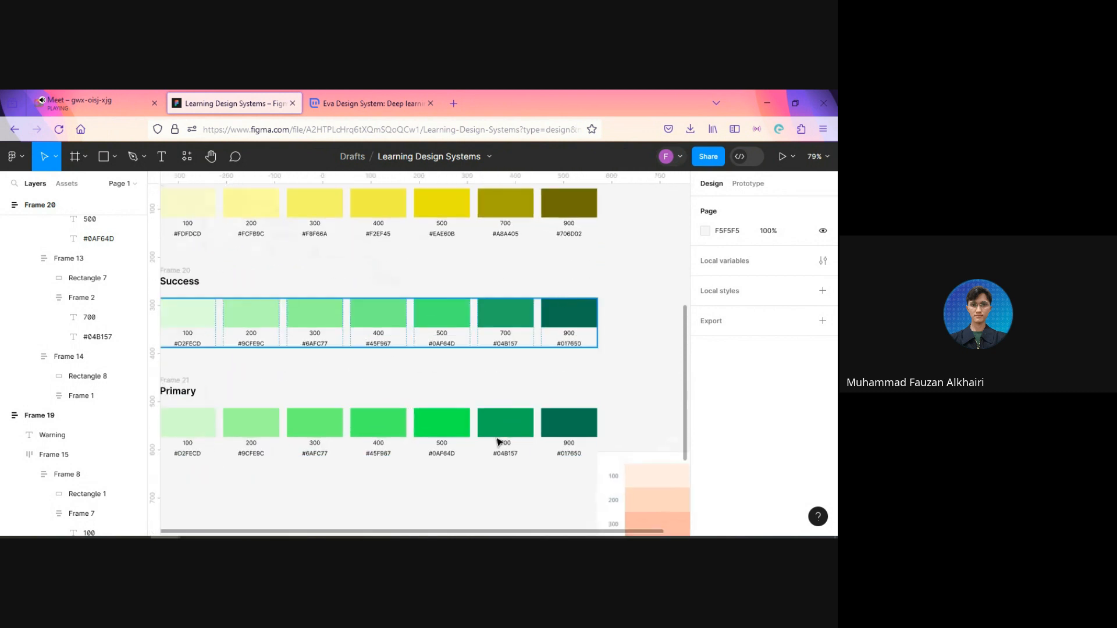
drag(534, 374, 552, 402)
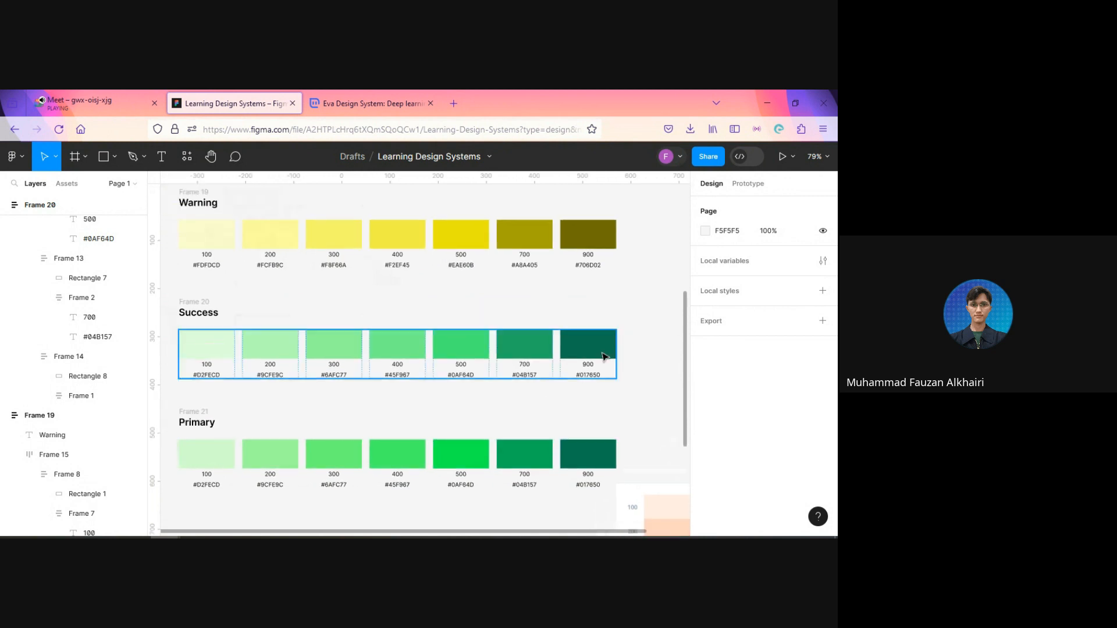
scroll(606, 400, up, 2)
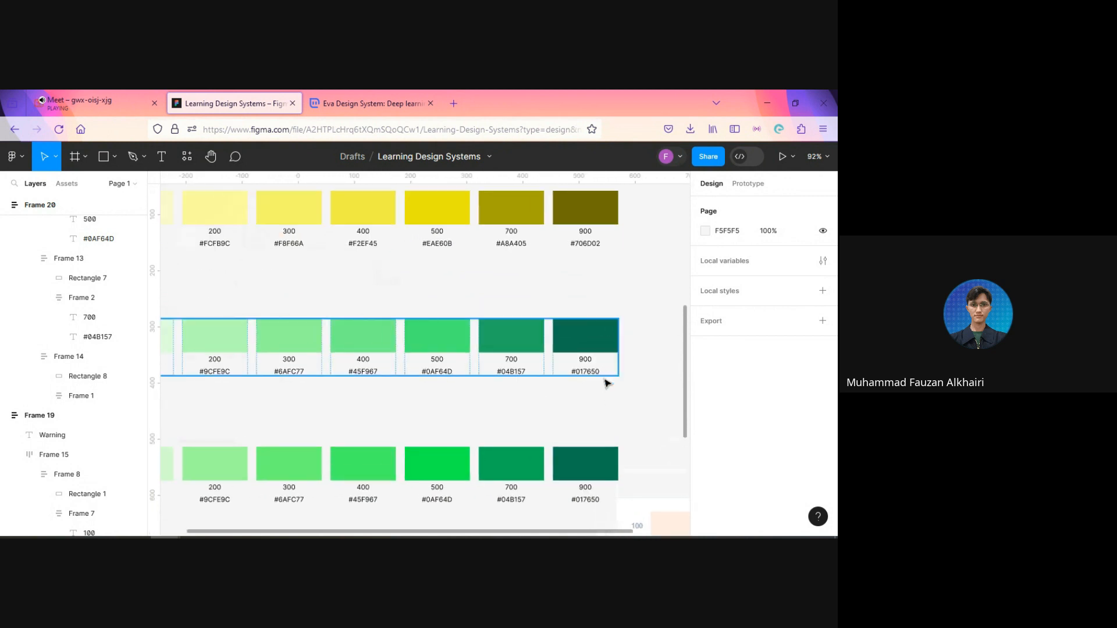
scroll(451, 365, down, 2)
click(570, 309)
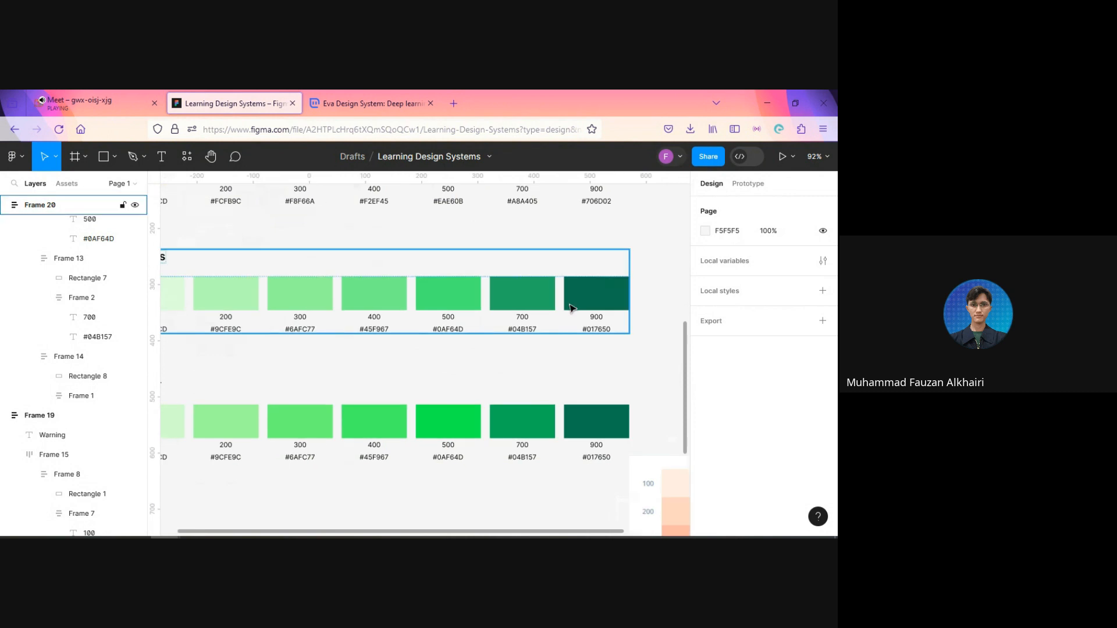
click(582, 303)
click(720, 395)
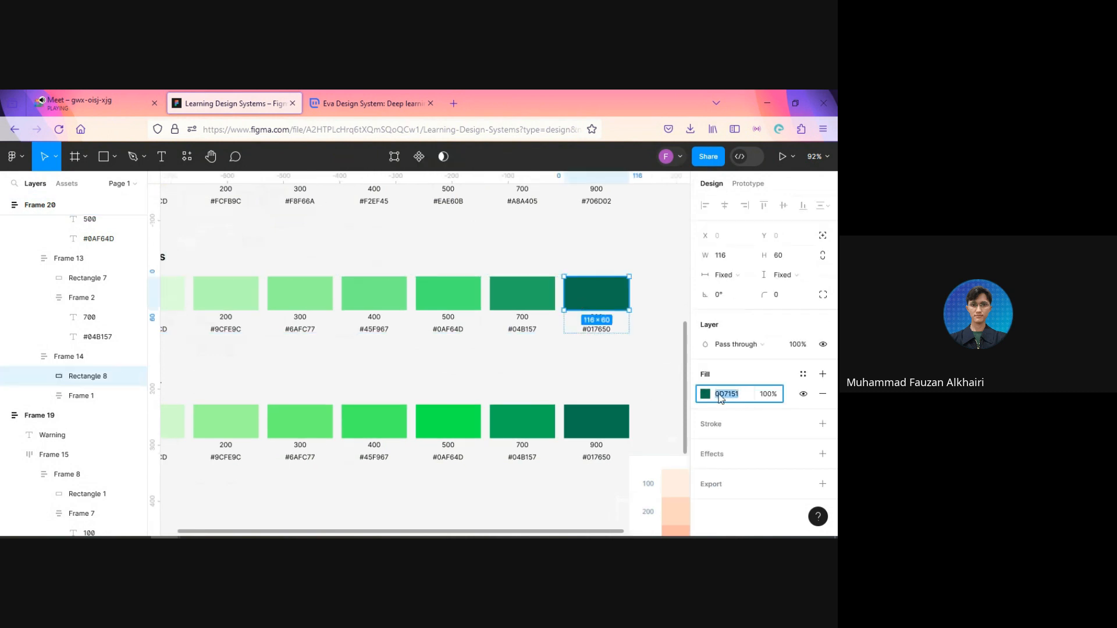
click(639, 382)
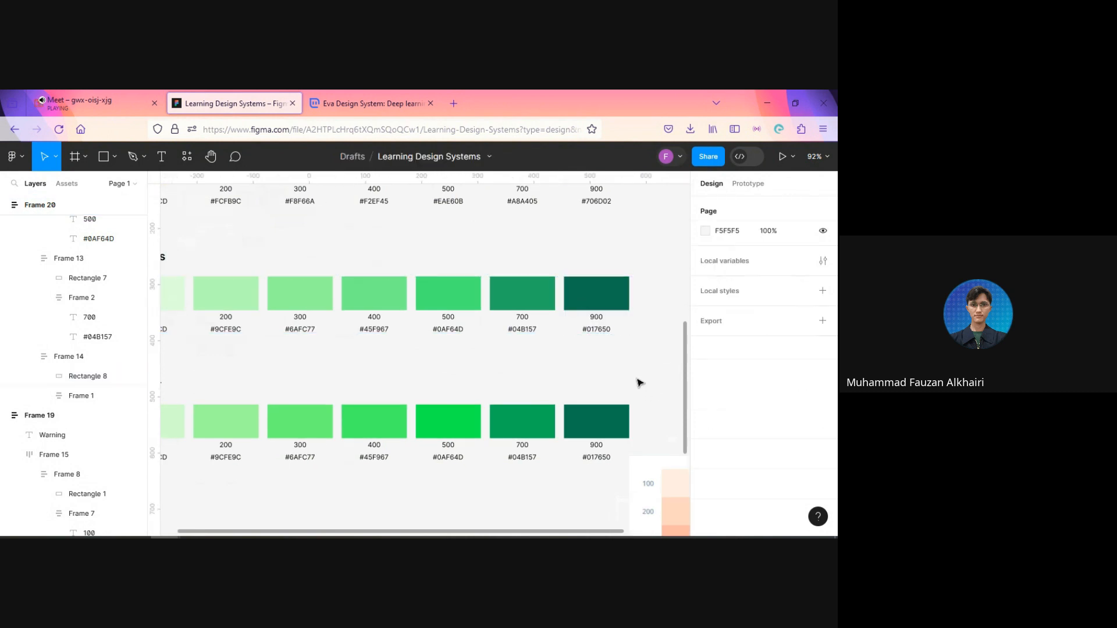
scroll(639, 372, up, 3)
click(586, 317)
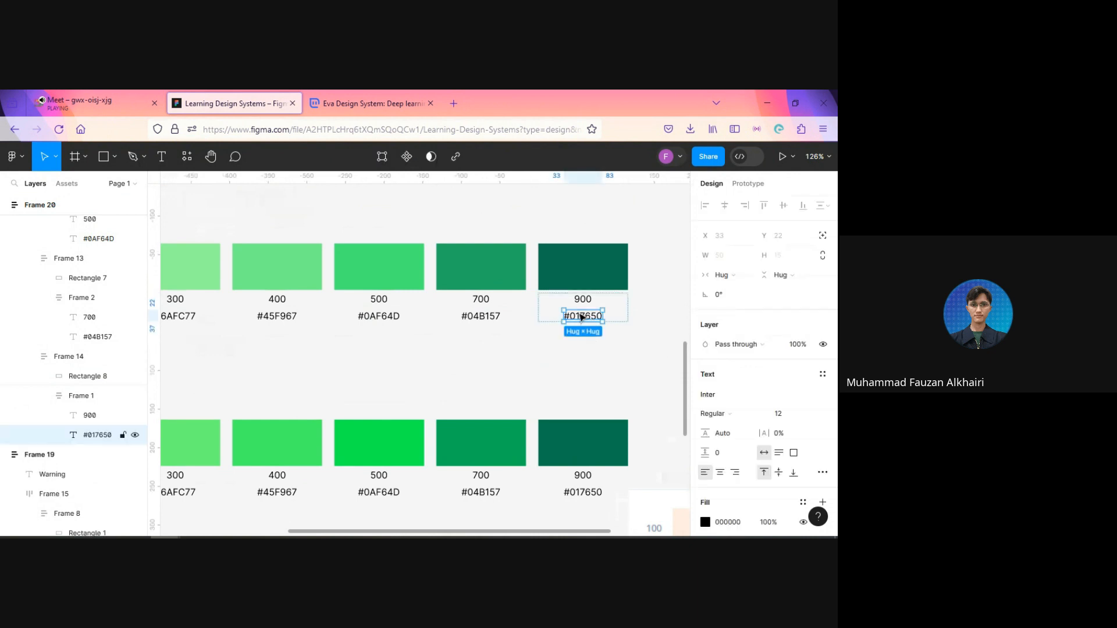
double_click(575, 315)
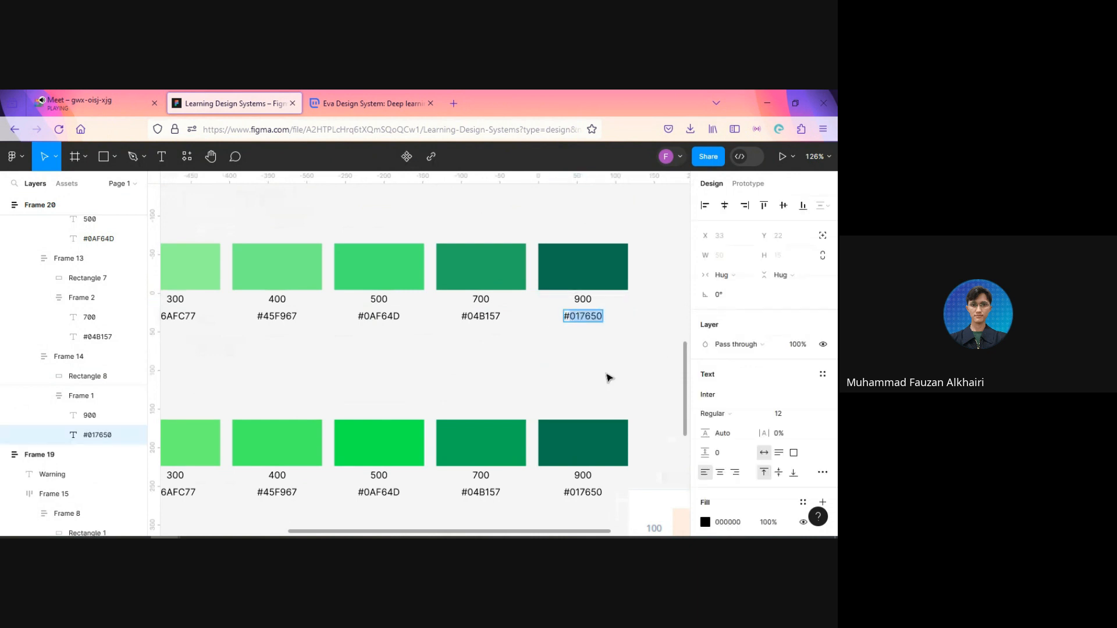
text(#0D7151)
click(543, 354)
Step: Copy the Success row's 700 swatch fill code and replace its hex label with #23AA64
click(504, 262)
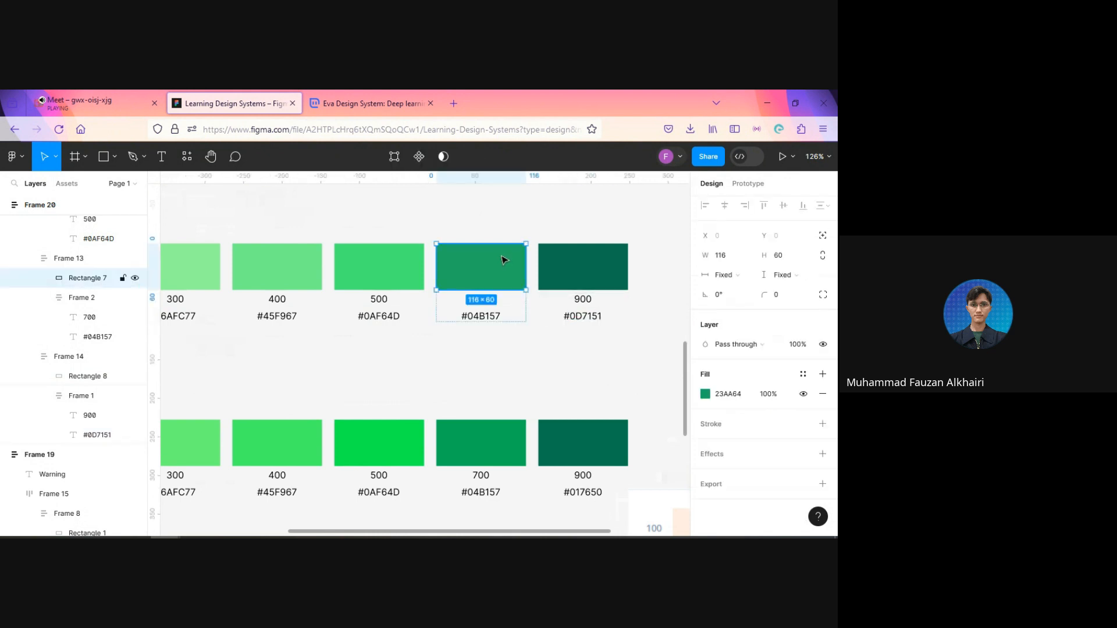
click(741, 396)
key(ctrl+c)
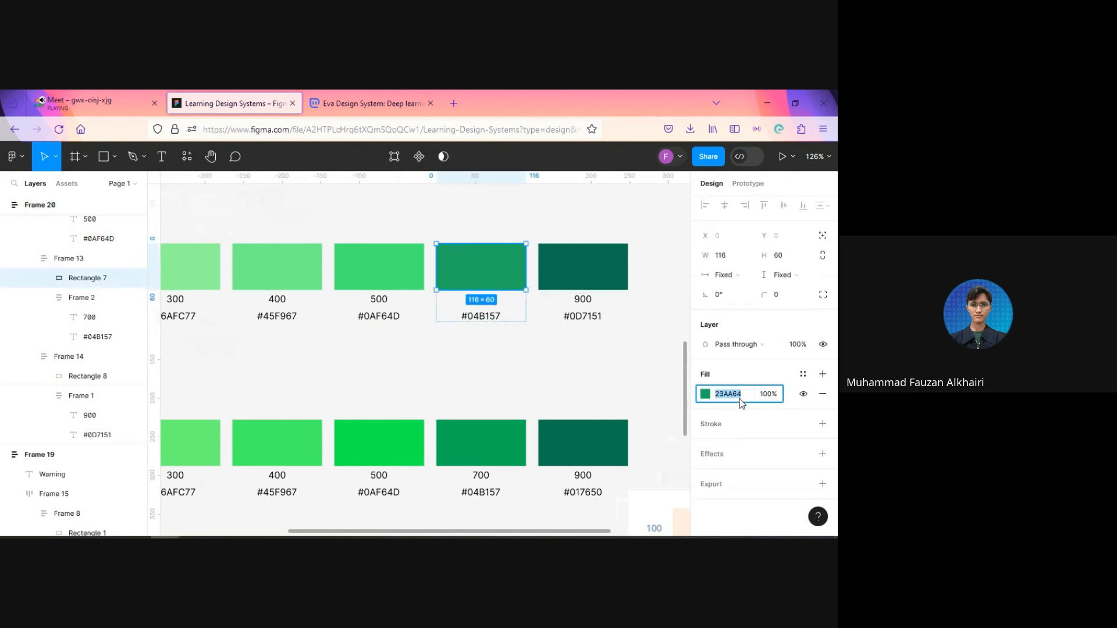
double_click(476, 320)
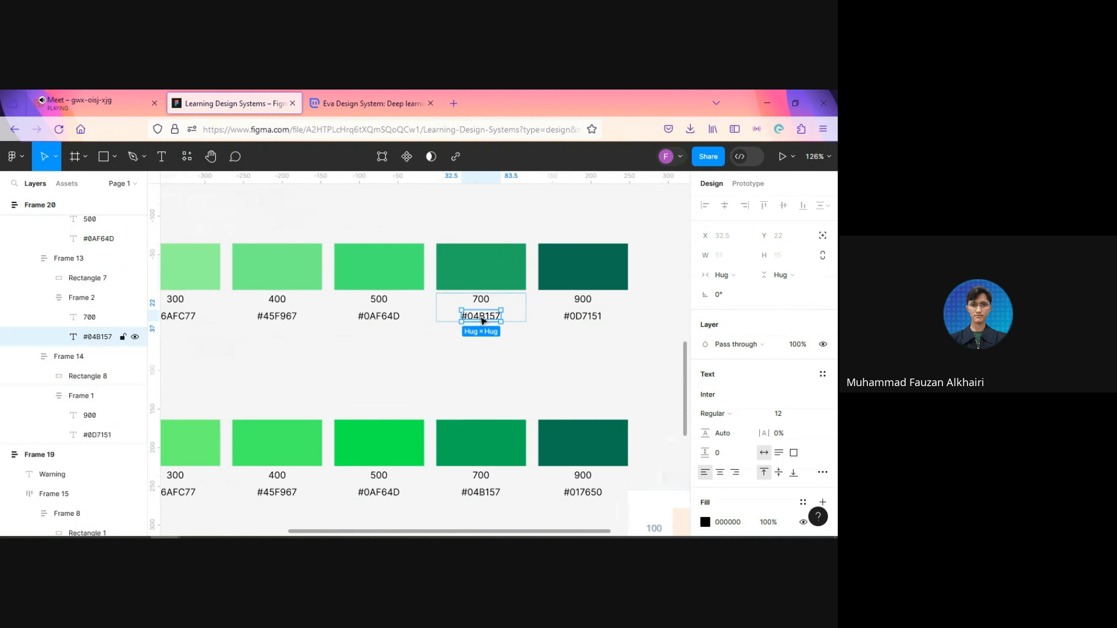
double_click(483, 320)
double_click(480, 317)
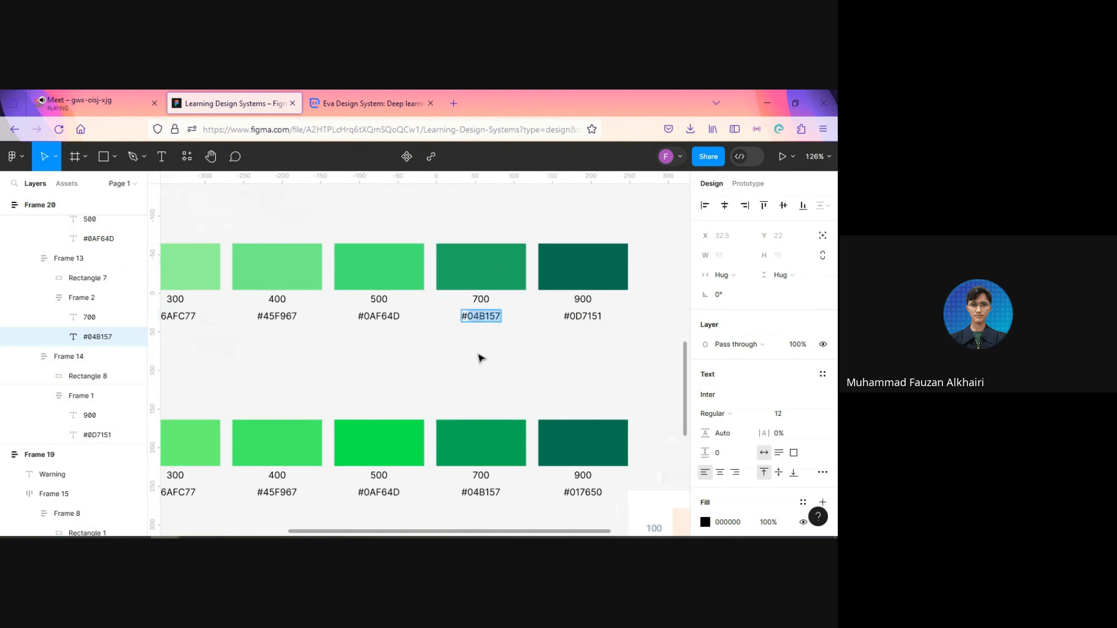
key(ctrl+v)
click(369, 357)
Step: Copy the Success row's 500 swatch fill code and replace its hex label with #47ED76
scroll(498, 366, left, 4)
click(506, 276)
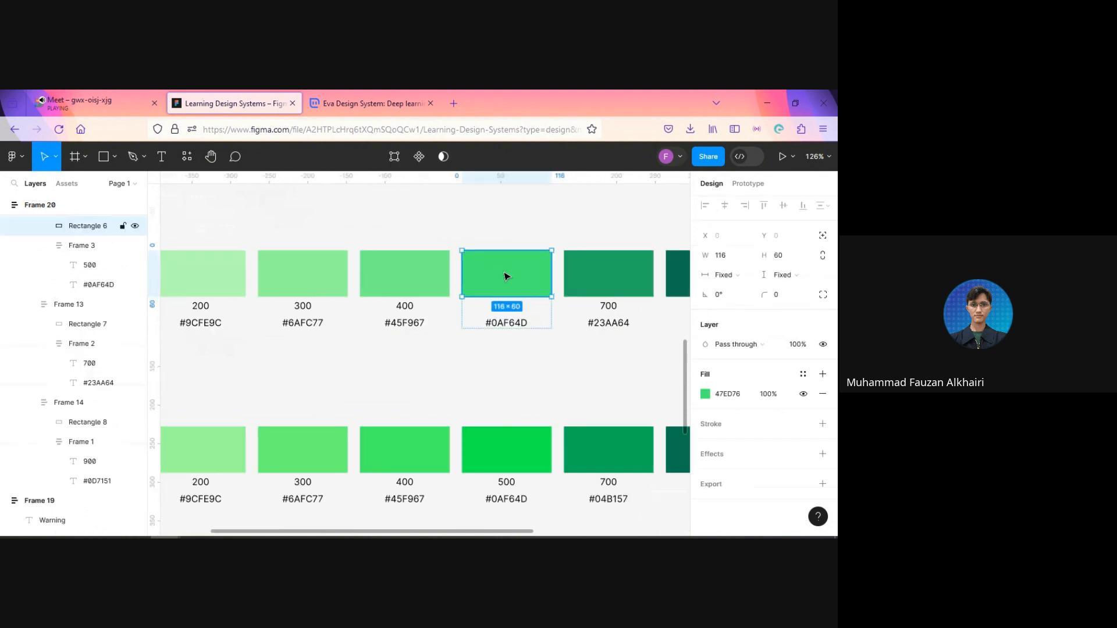
click(727, 394)
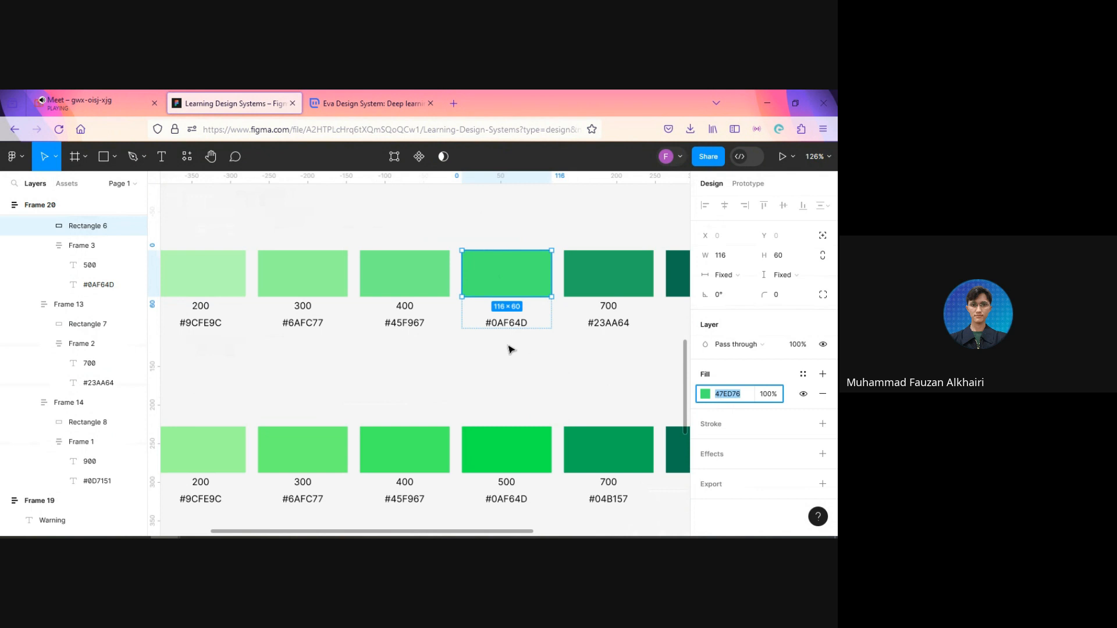
click(515, 327)
double_click(505, 324)
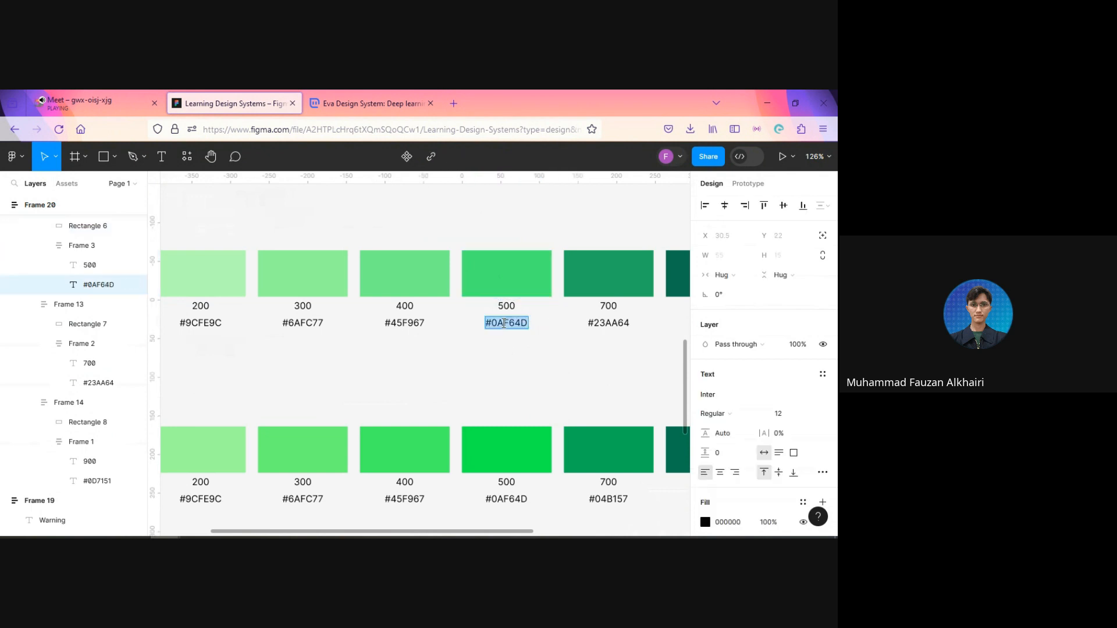
text(#47ED76)
click(505, 362)
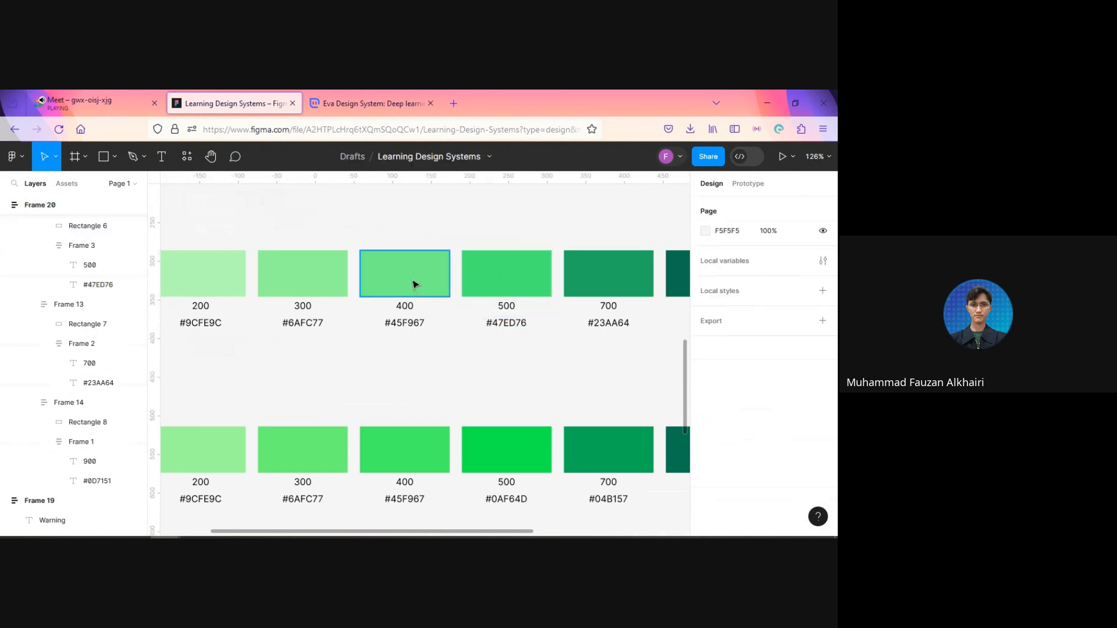
Step: Copy the Success row's 400 swatch fill code and replace its hex label with #73F48B
click(412, 284)
click(731, 396)
key(ctrl+c)
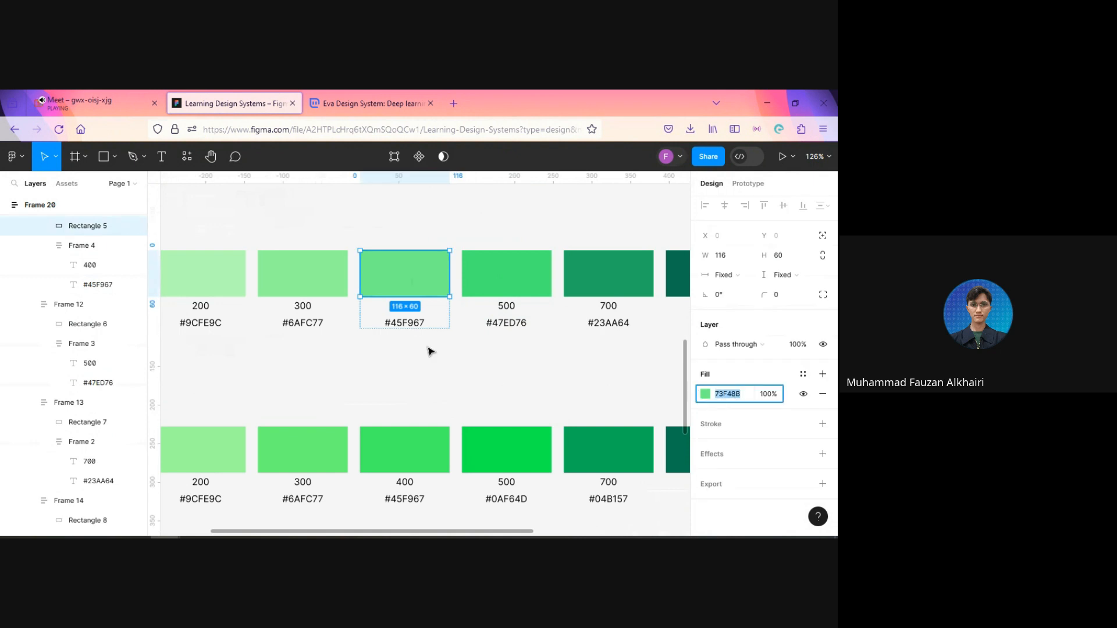
click(407, 324)
double_click(400, 323)
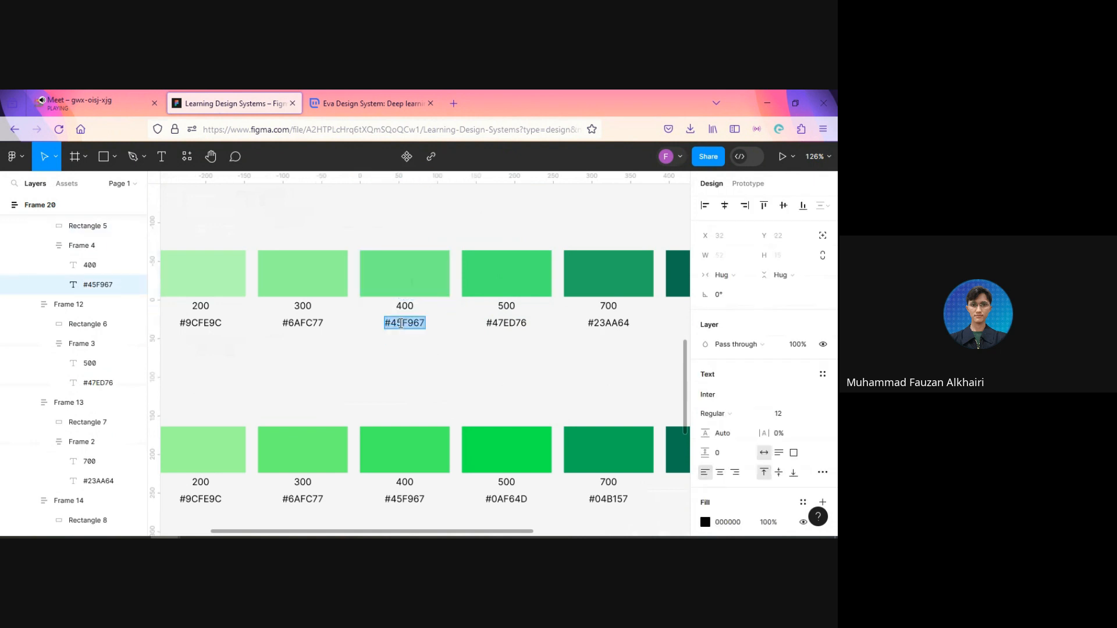
key(ctrl+v)
click(436, 379)
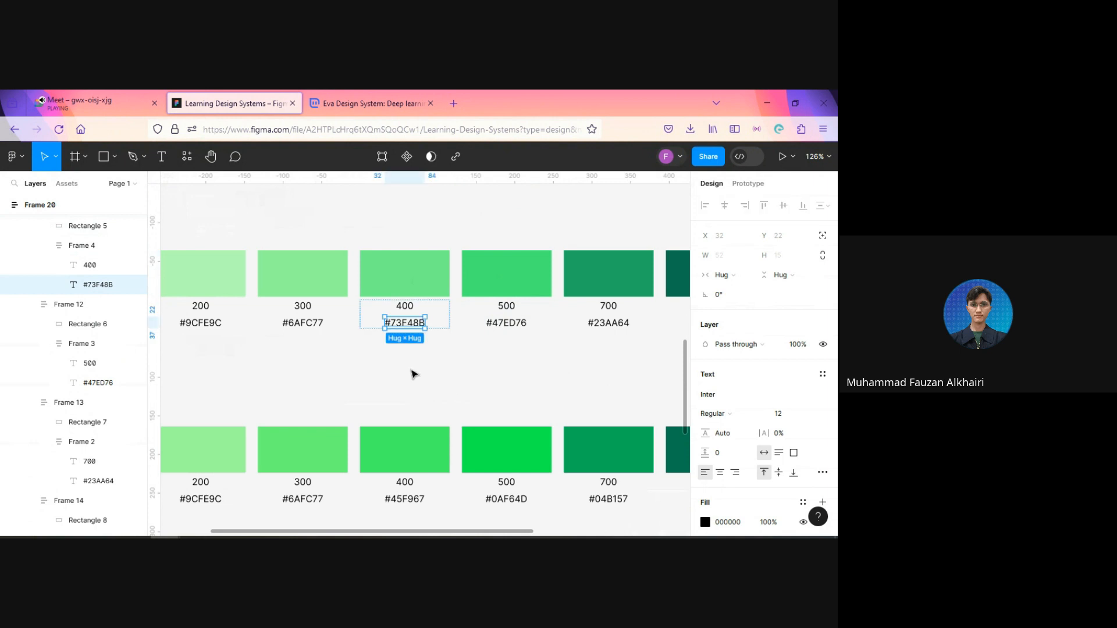
Step: Copy the Success row's 300 swatch fill code and replace its hex label with #90F999
click(321, 353)
drag(320, 353, 407, 369)
click(407, 300)
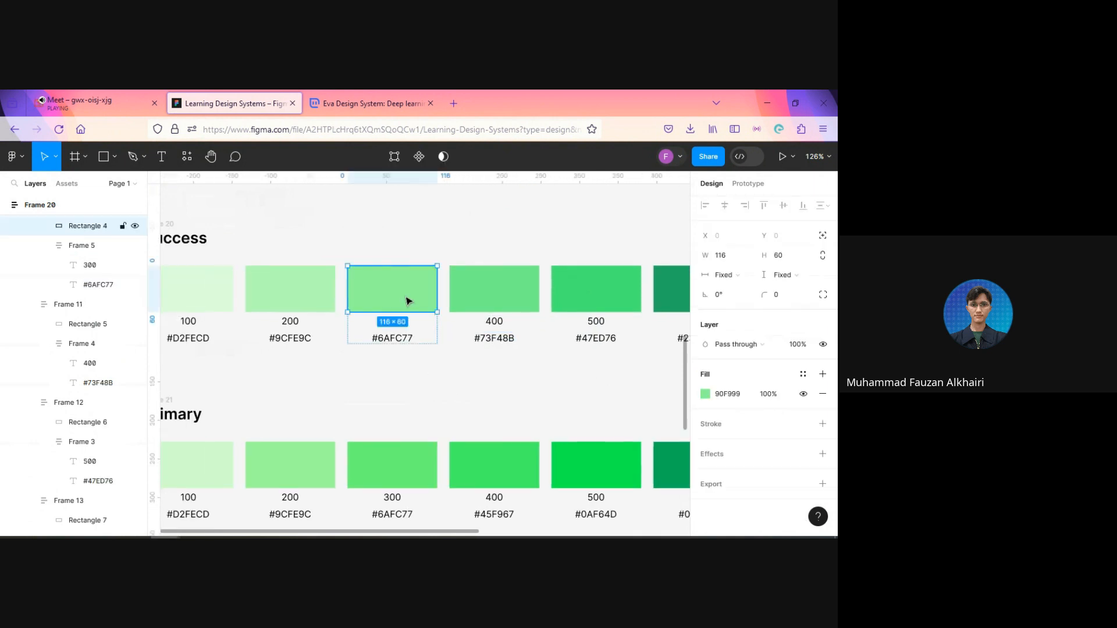
click(734, 396)
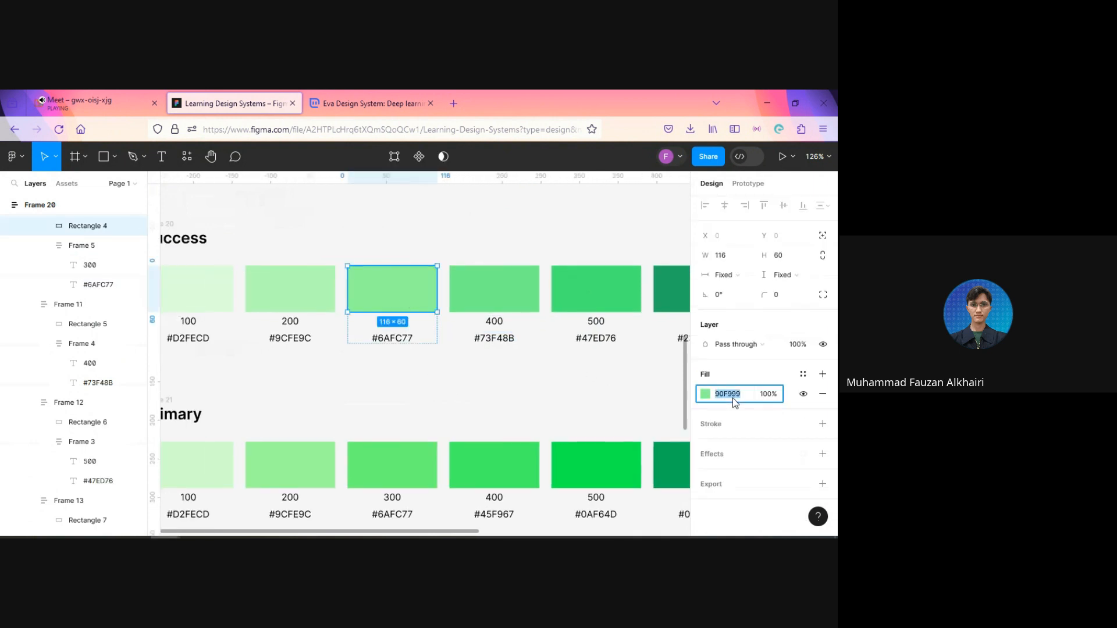
click(403, 344)
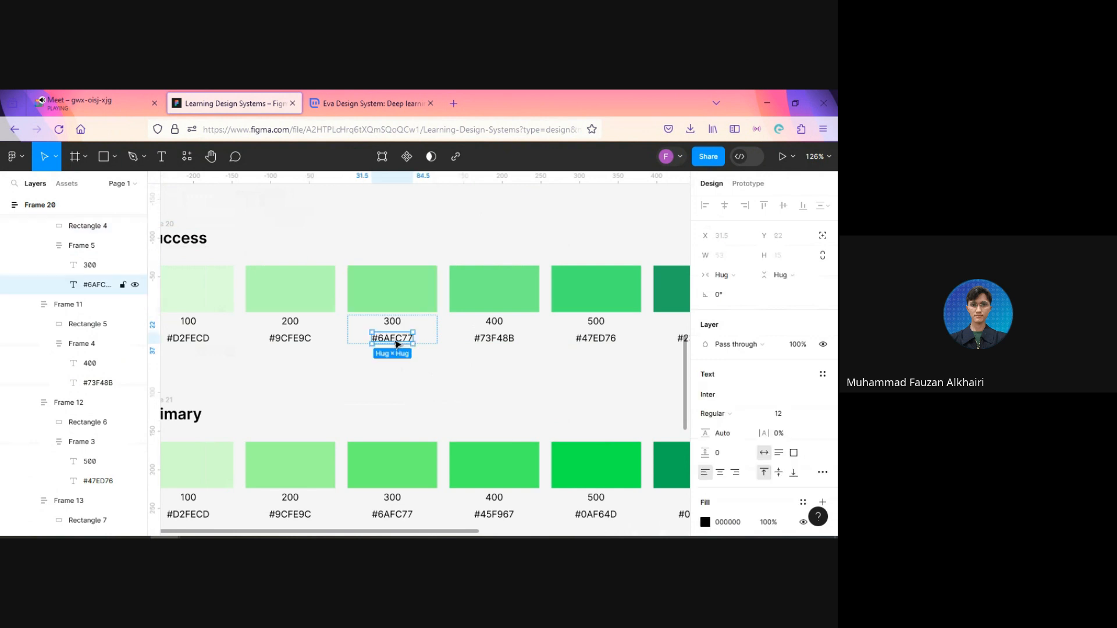
double_click(396, 340)
text(#90F999)
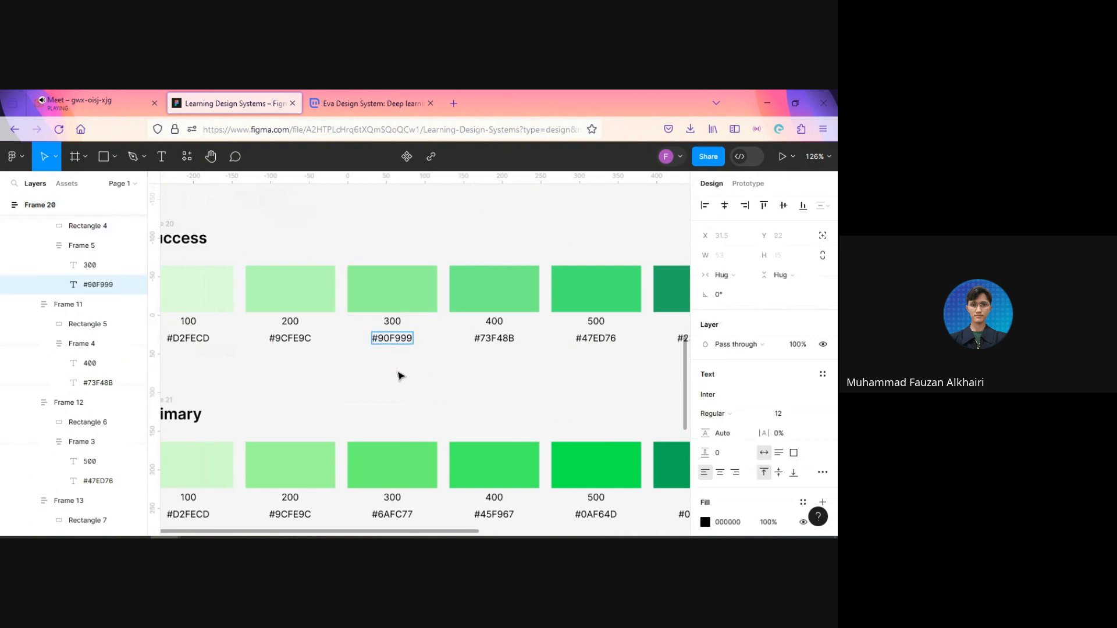
key(Escape)
click(399, 374)
Step: Copy the Success row's 200 swatch fill code and replace its hex label with #B6FDB6
click(314, 303)
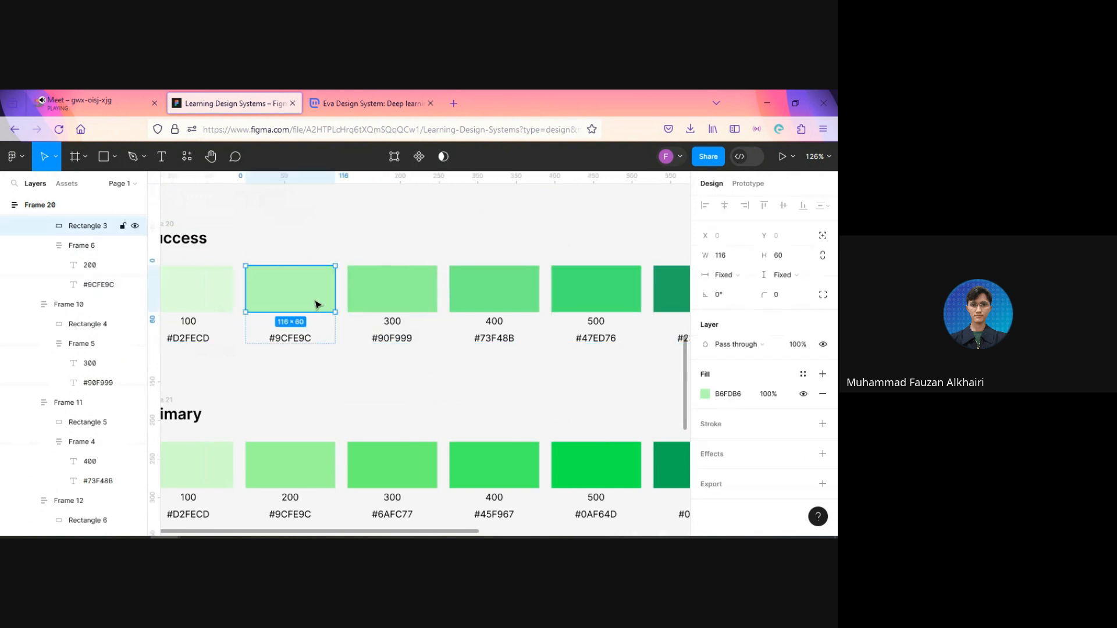
click(720, 398)
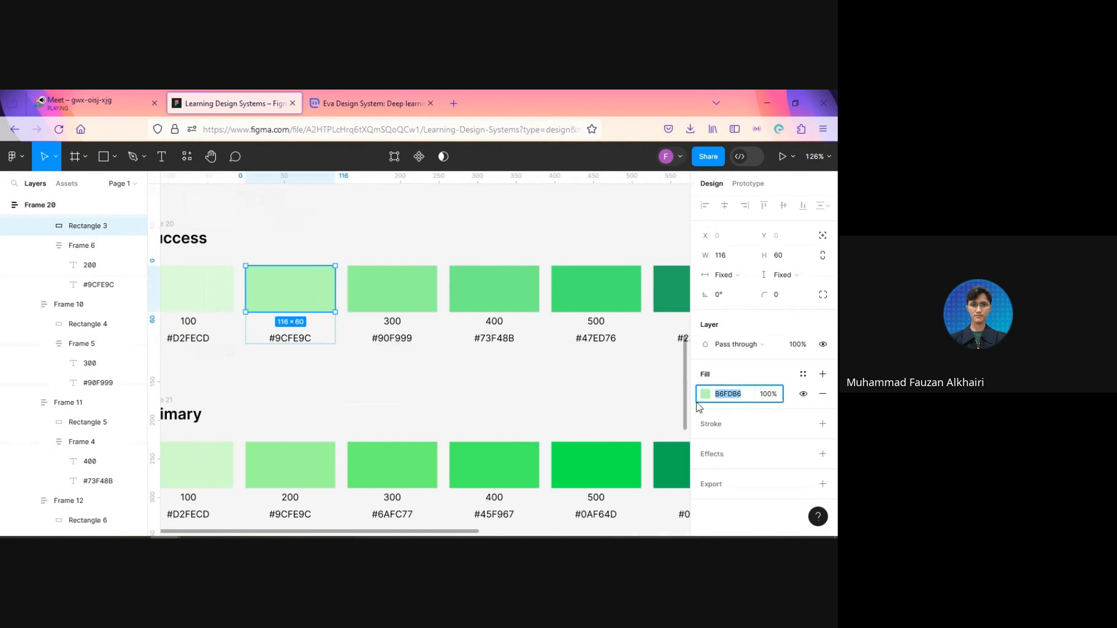
click(291, 336)
click(288, 340)
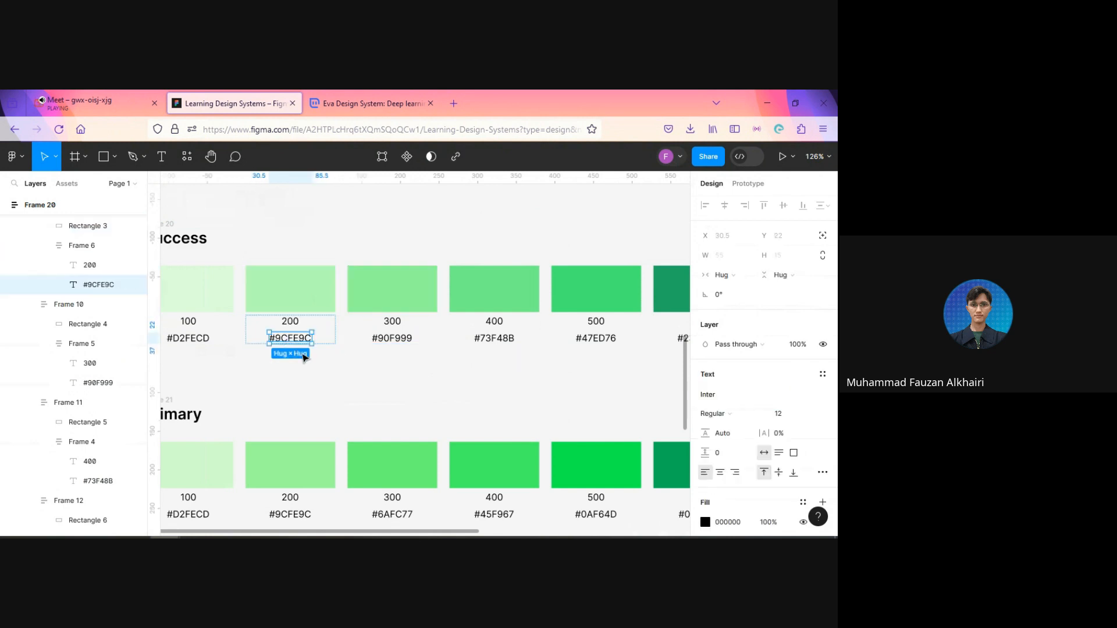
double_click(291, 338)
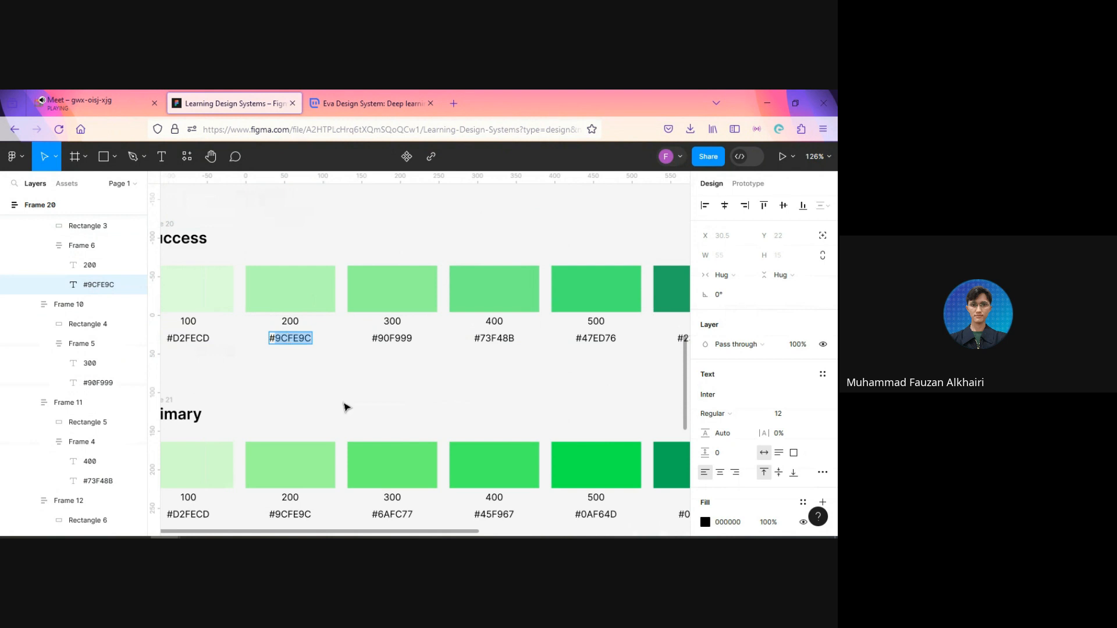
text(#B6FDB6)
key(Escape)
Step: Copy the Success row's 100 swatch fill code and replace its hex label with #DEFEDA
scroll(372, 382, left, 5)
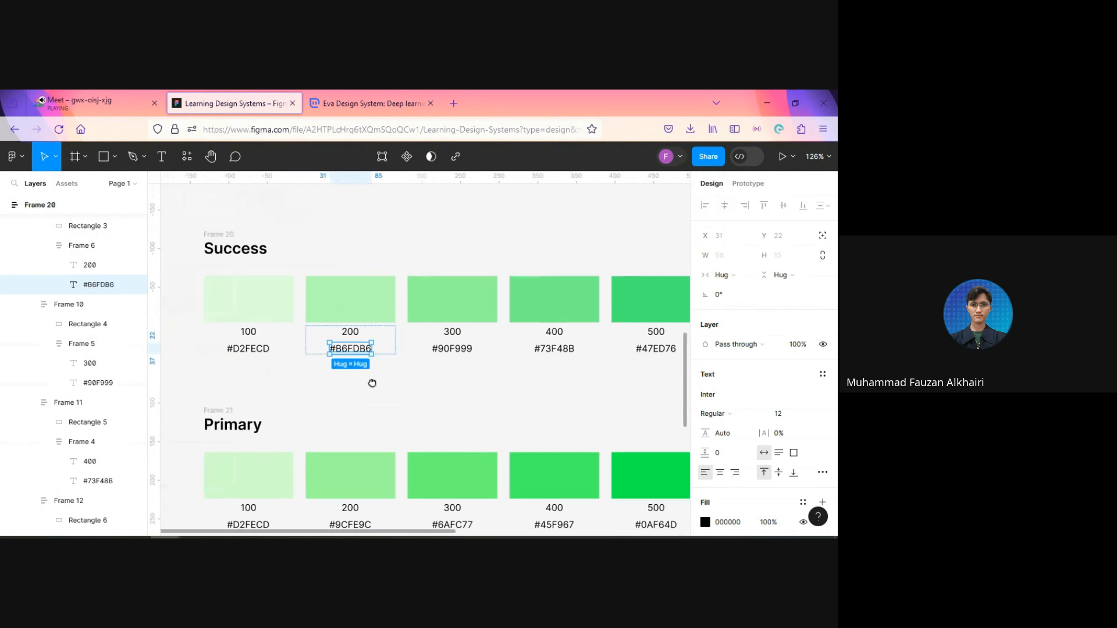
click(329, 322)
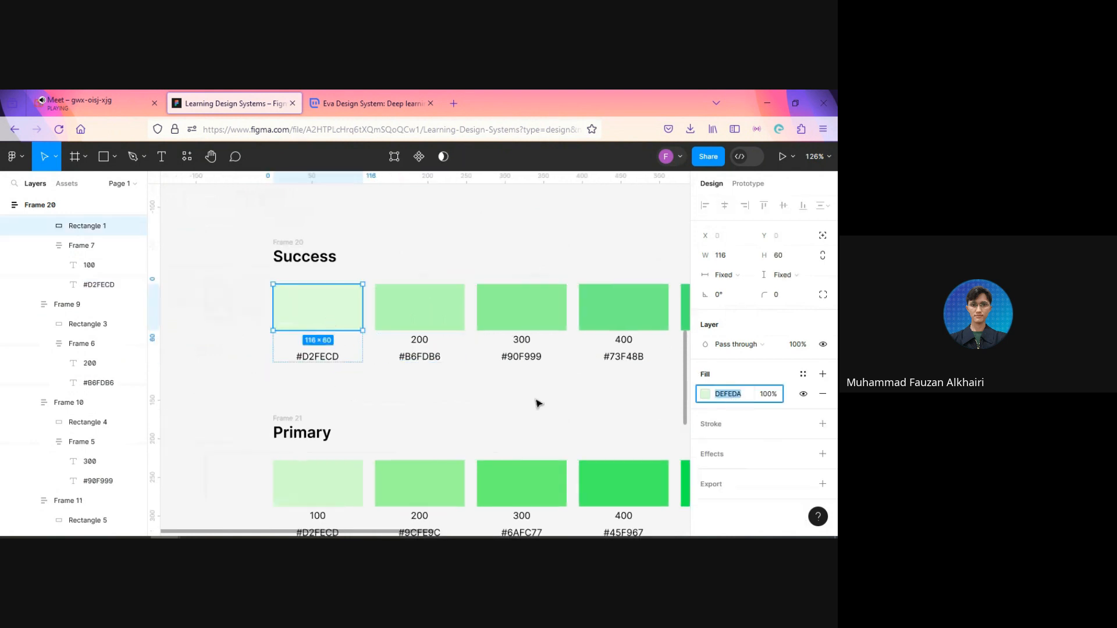
double_click(320, 362)
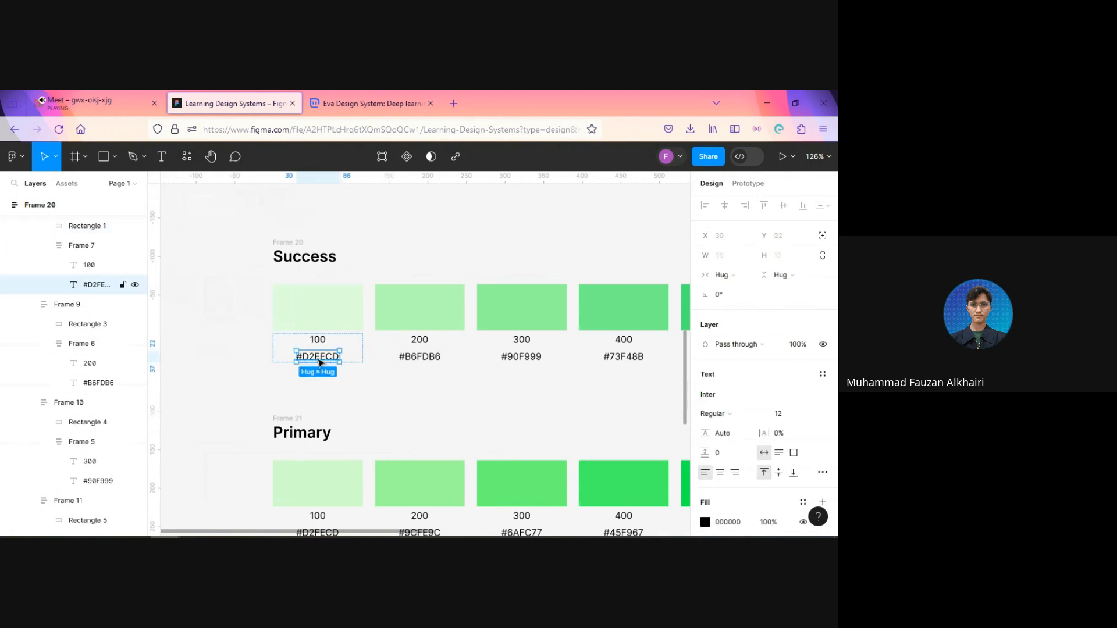
double_click(315, 357)
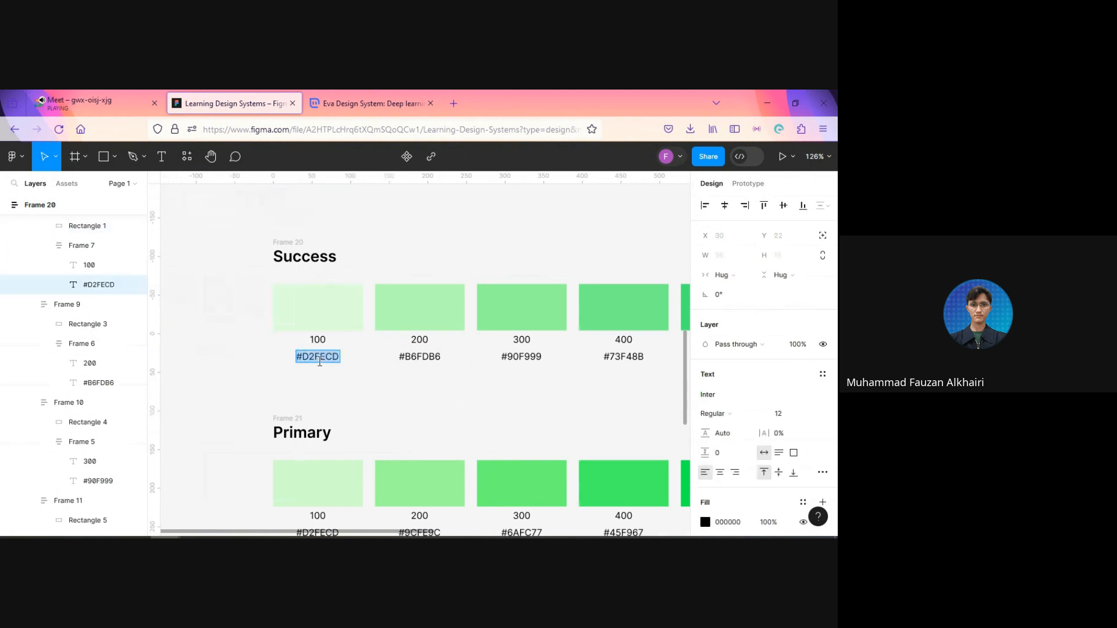
text(#DEFEDA)
click(449, 395)
scroll(458, 401, down, 3)
scroll(460, 406, down, 4)
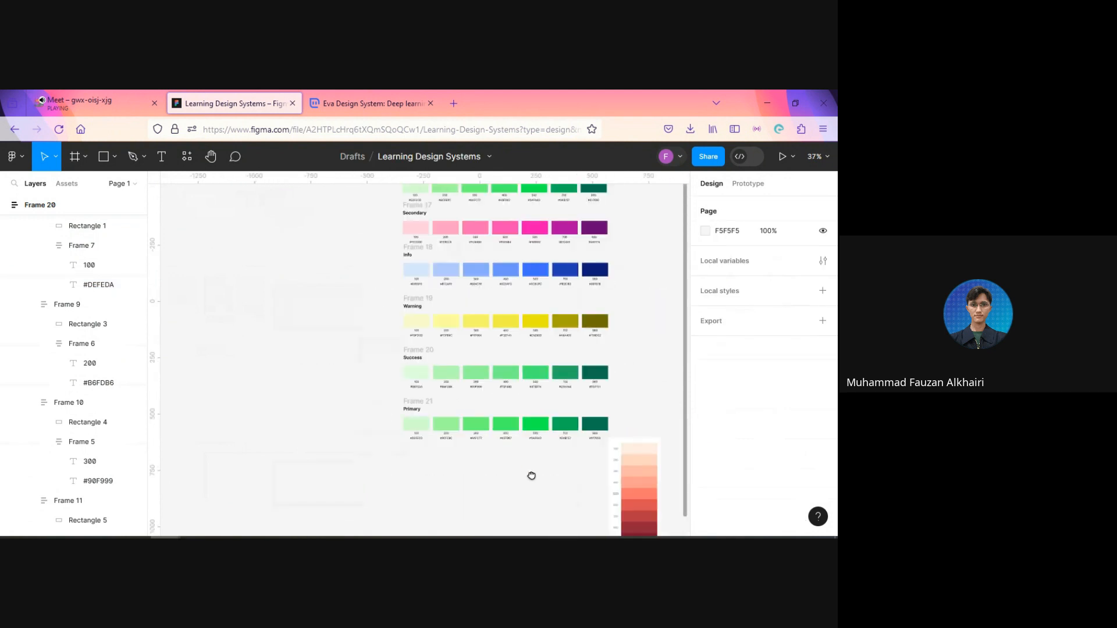
drag(531, 476, 475, 353)
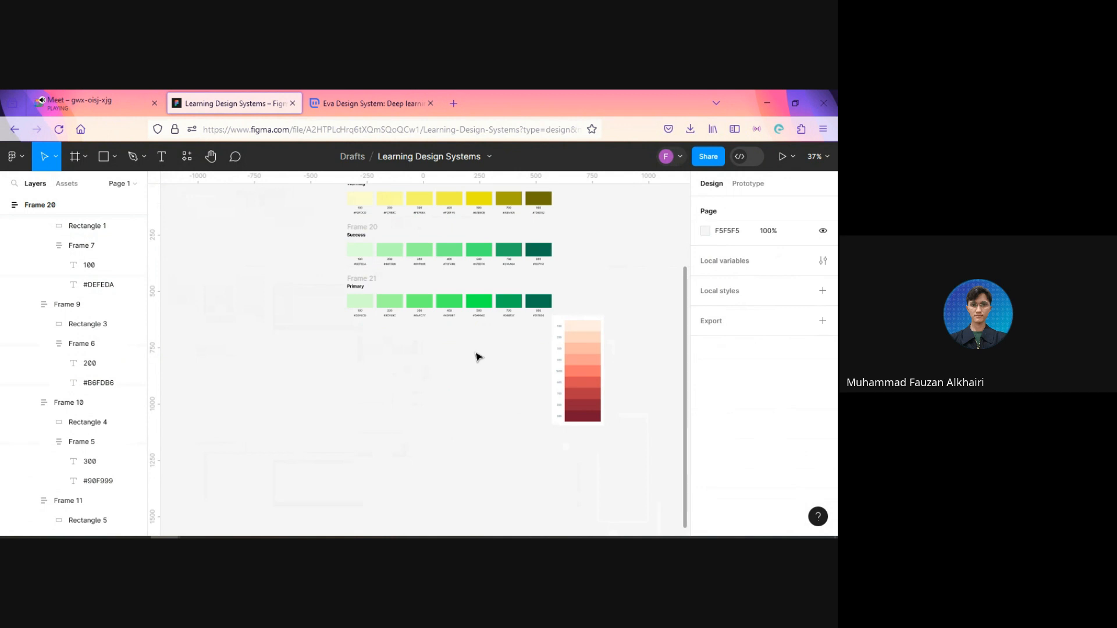
Step: Rotate the red palette reference image by 90°
click(599, 370)
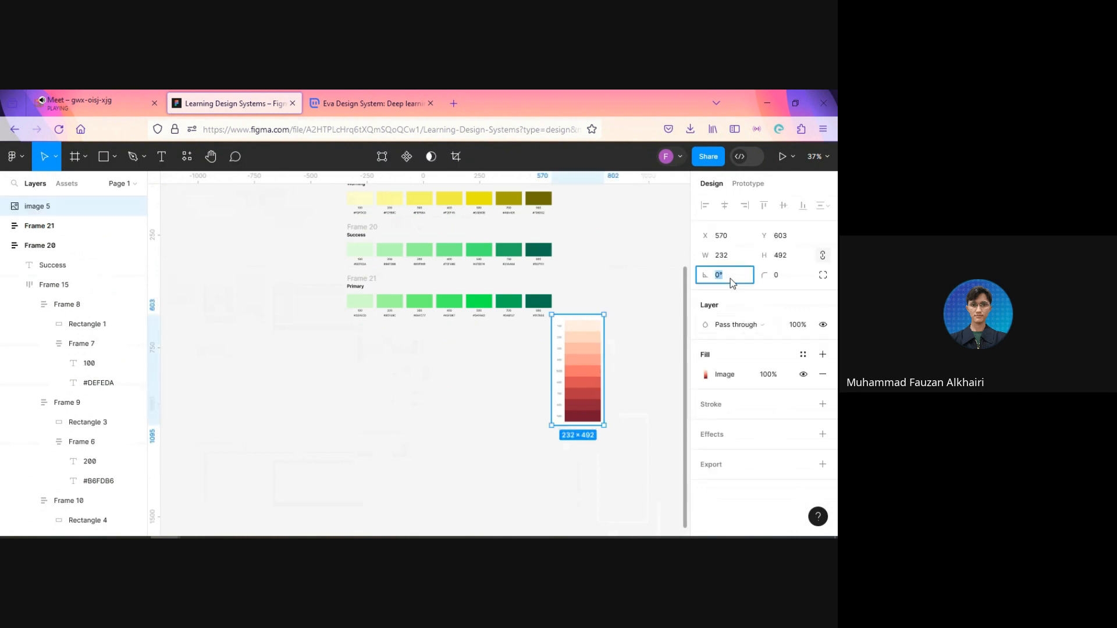
text(90)
key(Return)
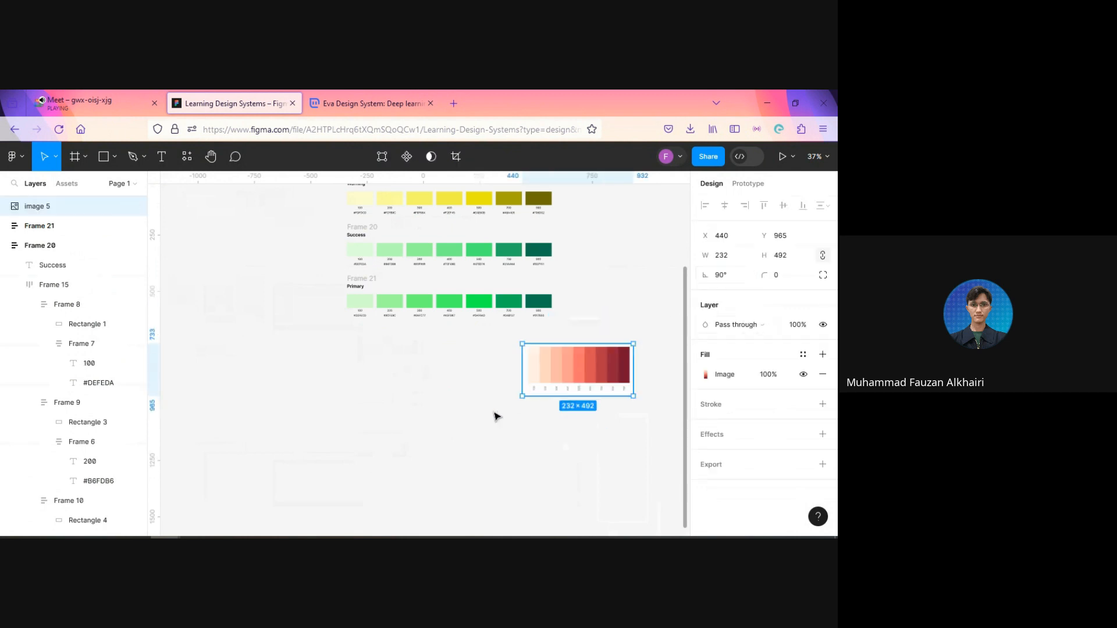
Step: Enlarge the rotated red palette image to about 454 × 962 and place it directly beneath the lowest green swatch row
drag(523, 397, 414, 424)
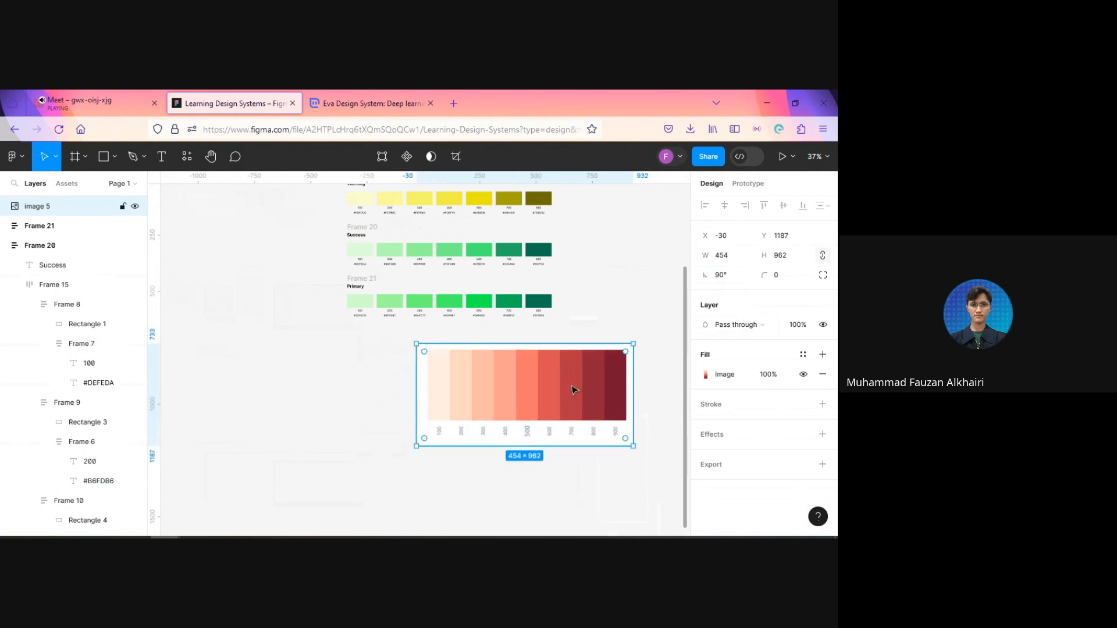
drag(533, 389, 449, 384)
scroll(504, 397, up, 2)
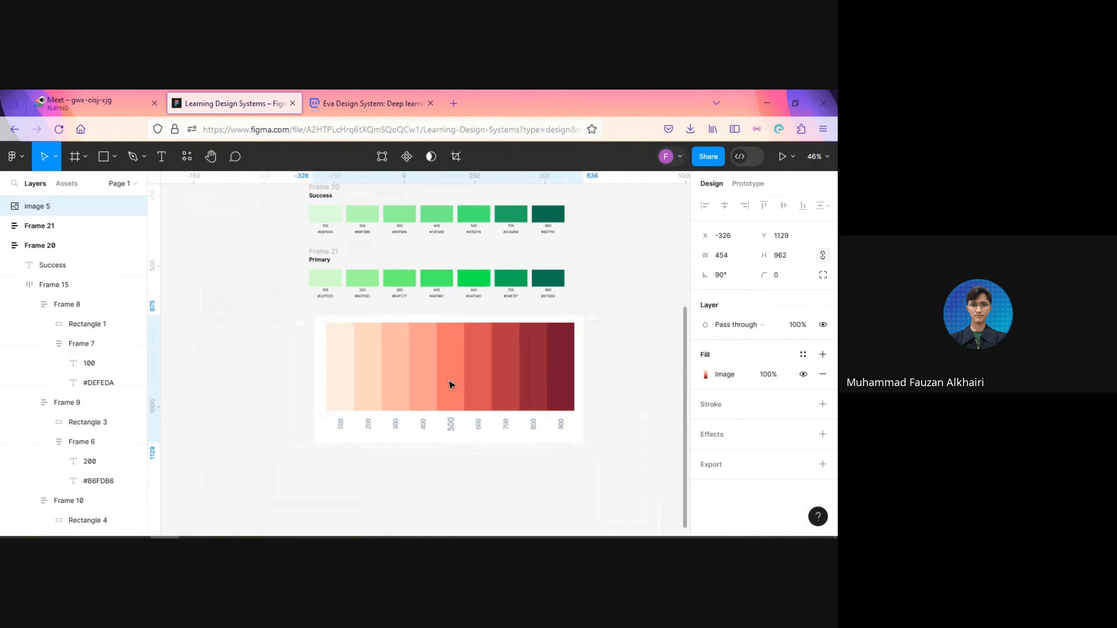
scroll(449, 384, up, 2)
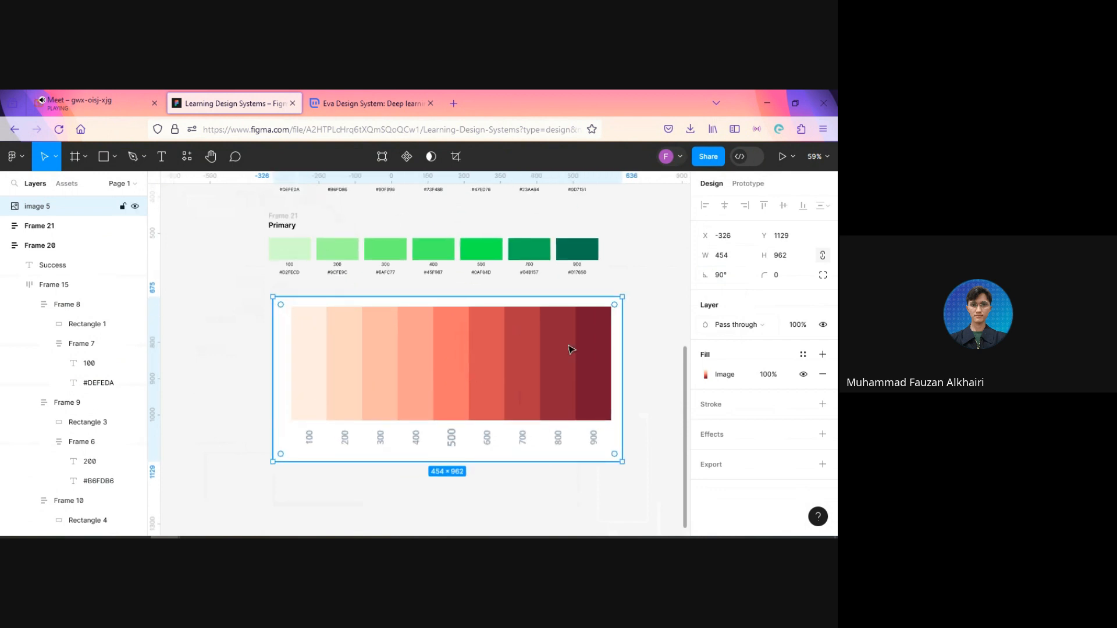
Step: Switch to Google Meet, choose to stay in the call, and return to the Learning Design Systems file in Figma
click(87, 96)
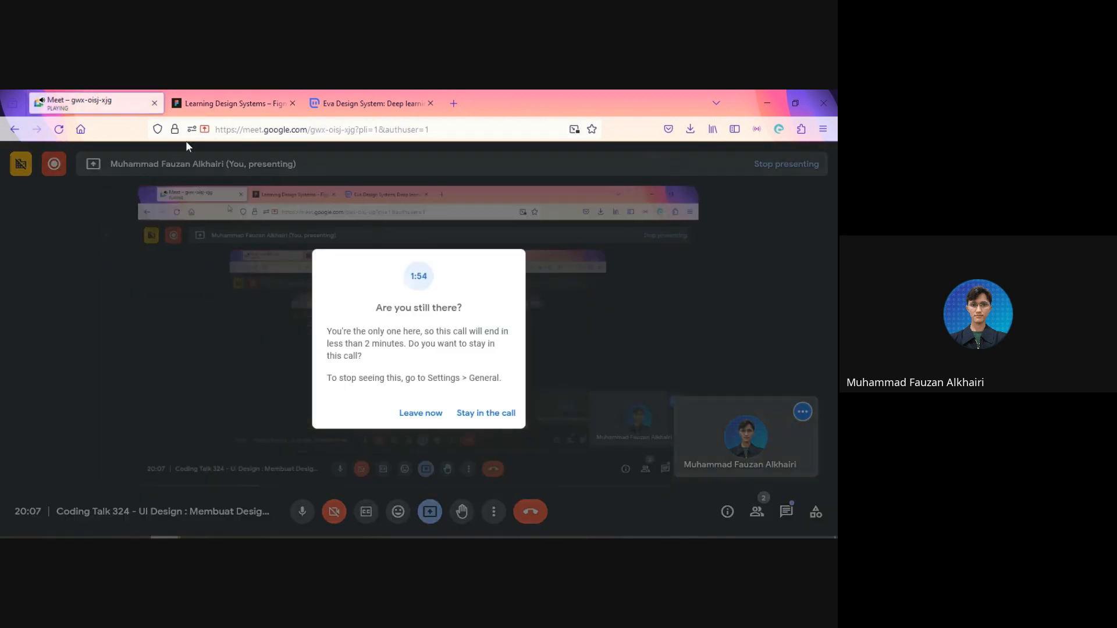
click(506, 417)
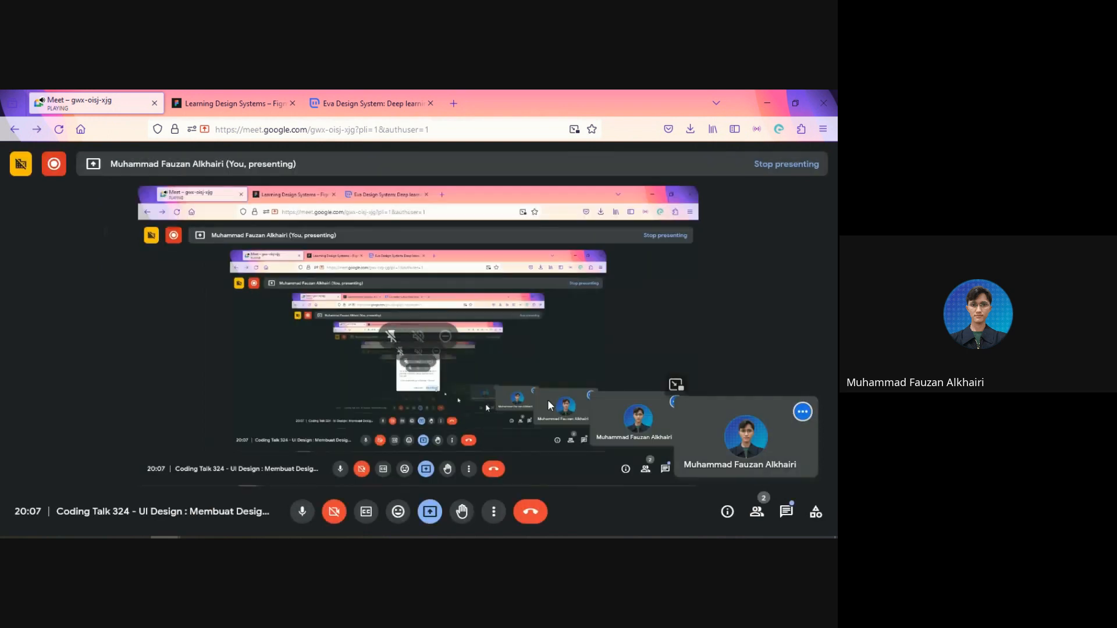
click(209, 93)
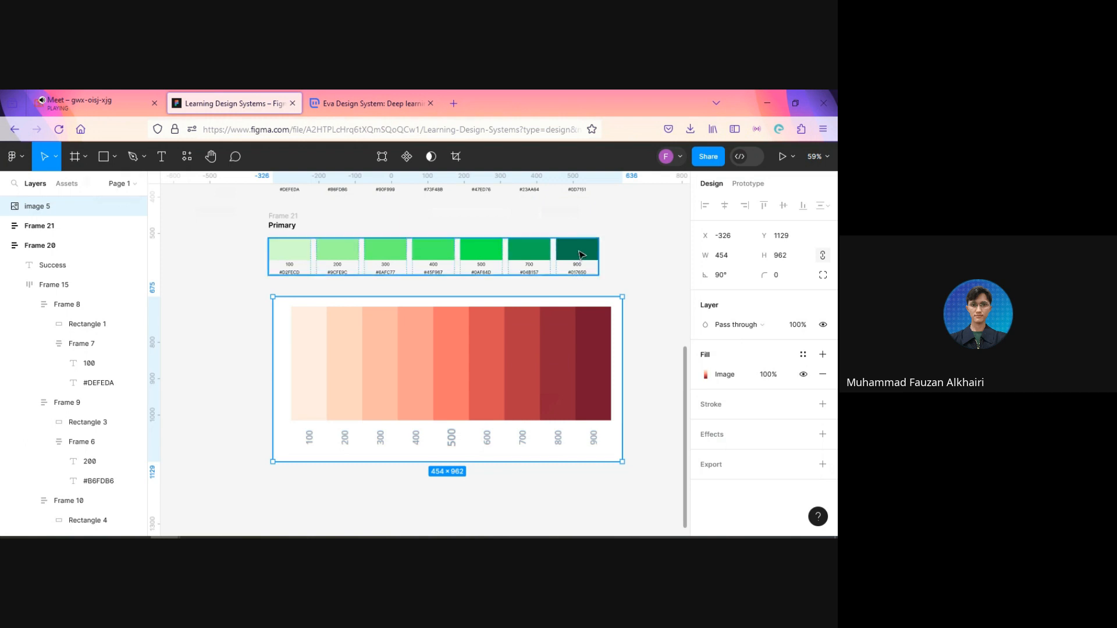
Step: Change the heading of the Primary swatch row below Success to Danger
scroll(424, 294, up, 3)
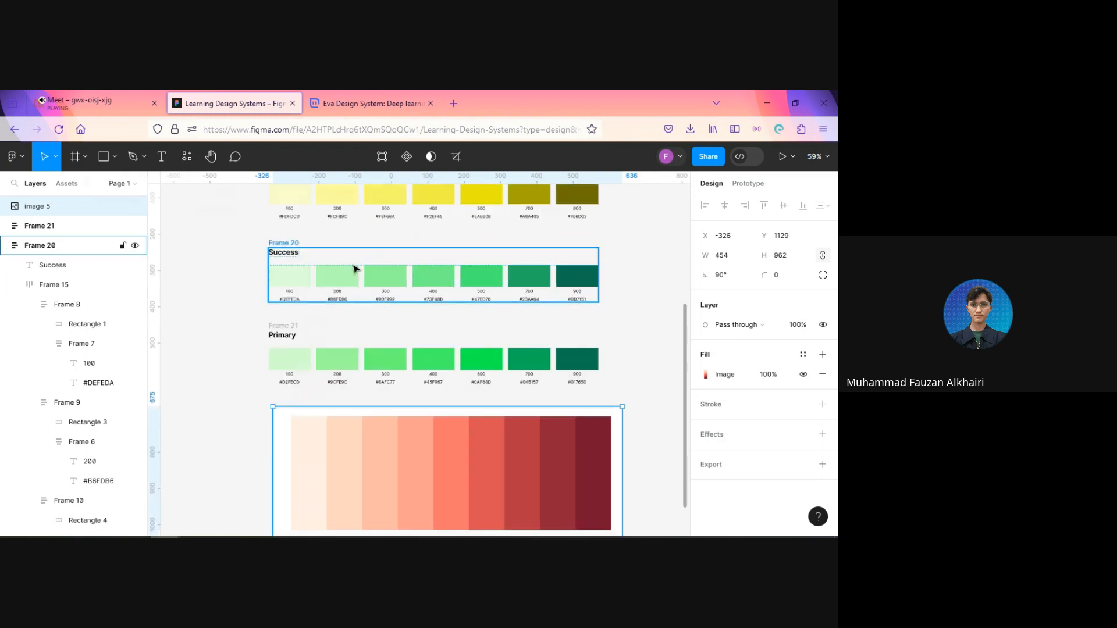
click(282, 338)
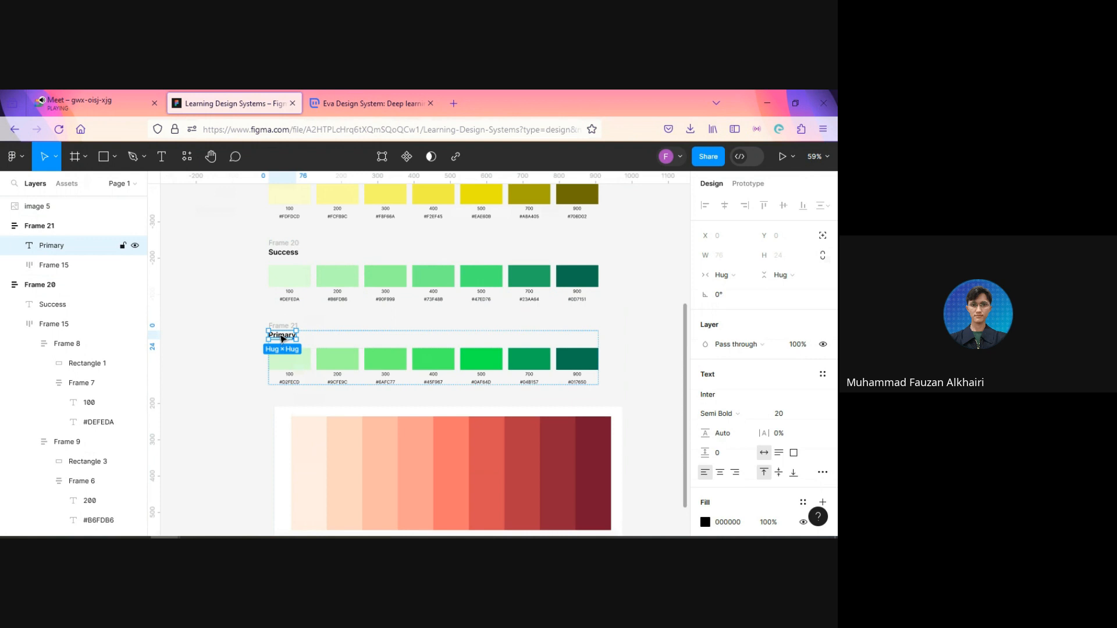
double_click(282, 338)
text(Dan)
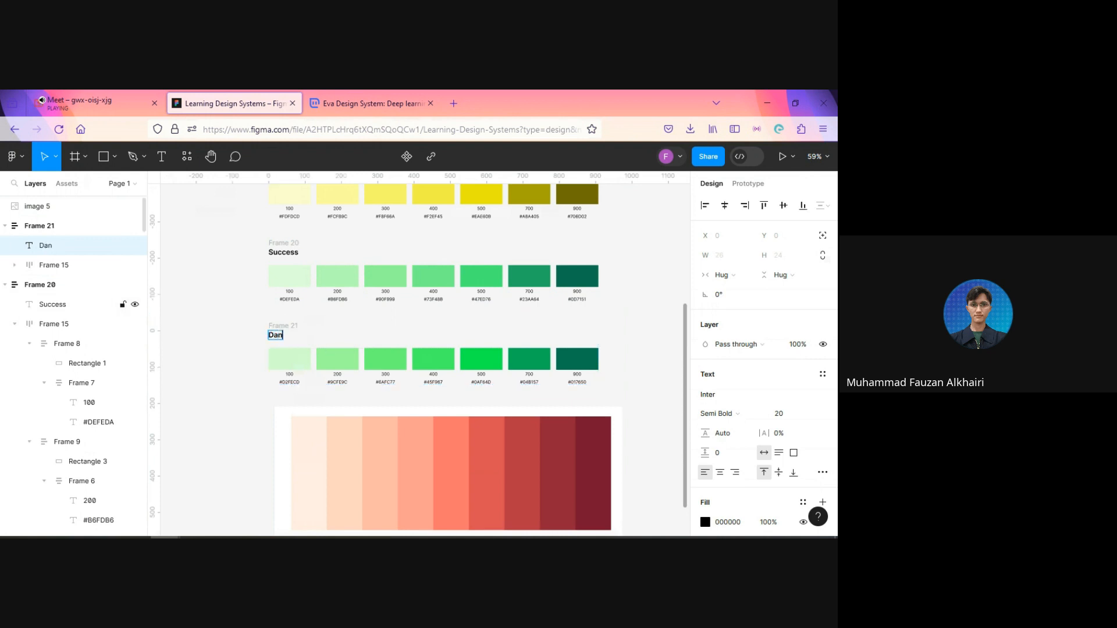
text(ger)
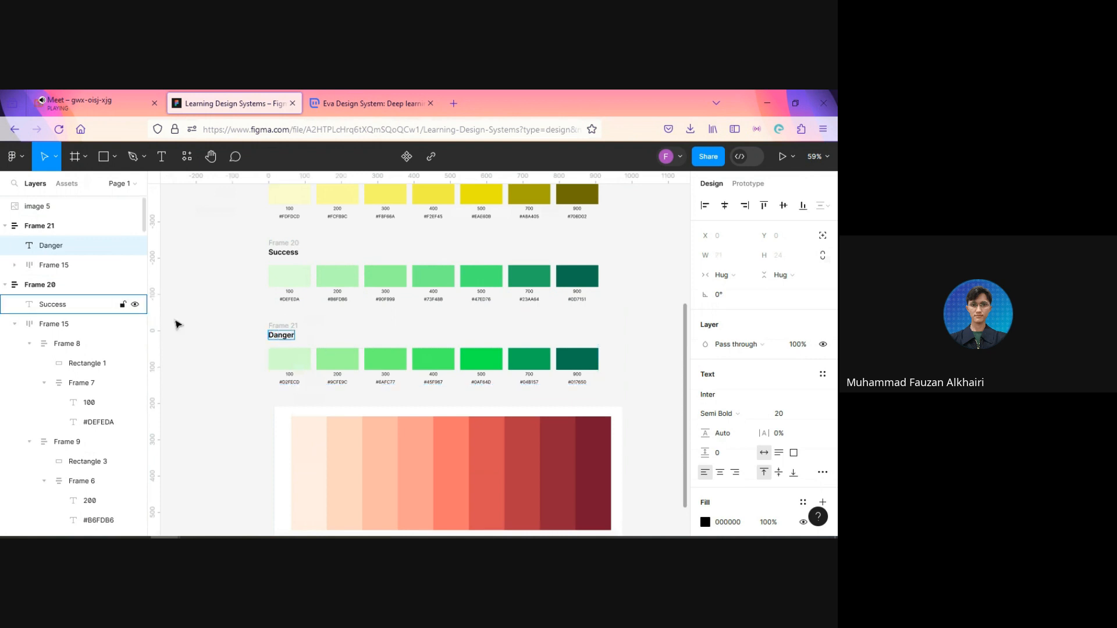
key(Escape)
click(236, 394)
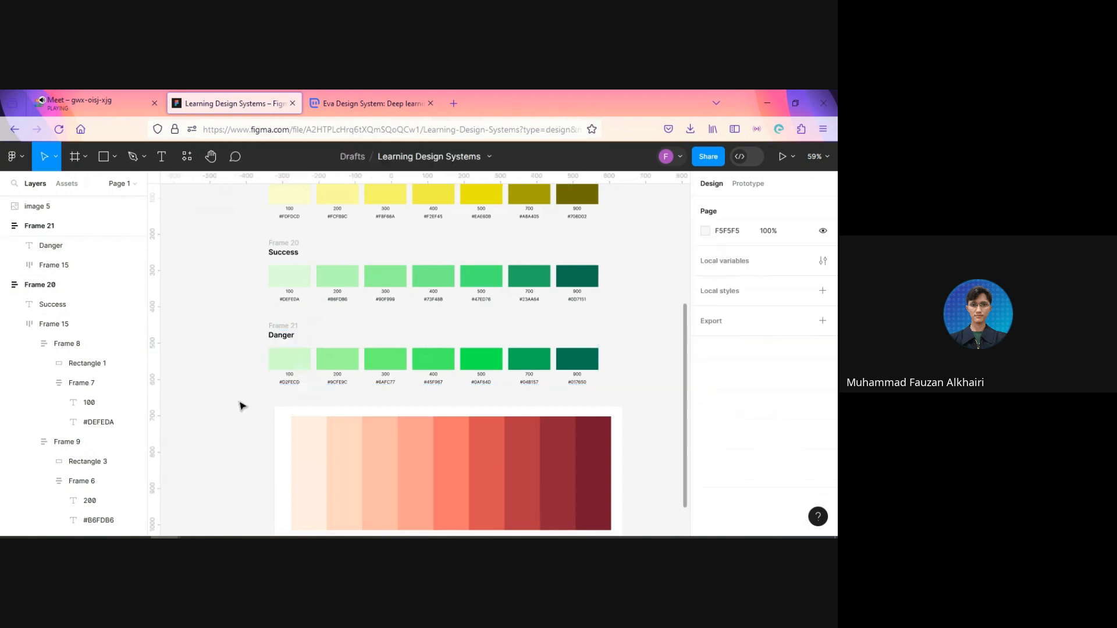
Step: Recolor the Danger row's 900 and 700 swatches by sampling the matching 900 and 700 bands of the red palette image
drag(259, 421, 208, 327)
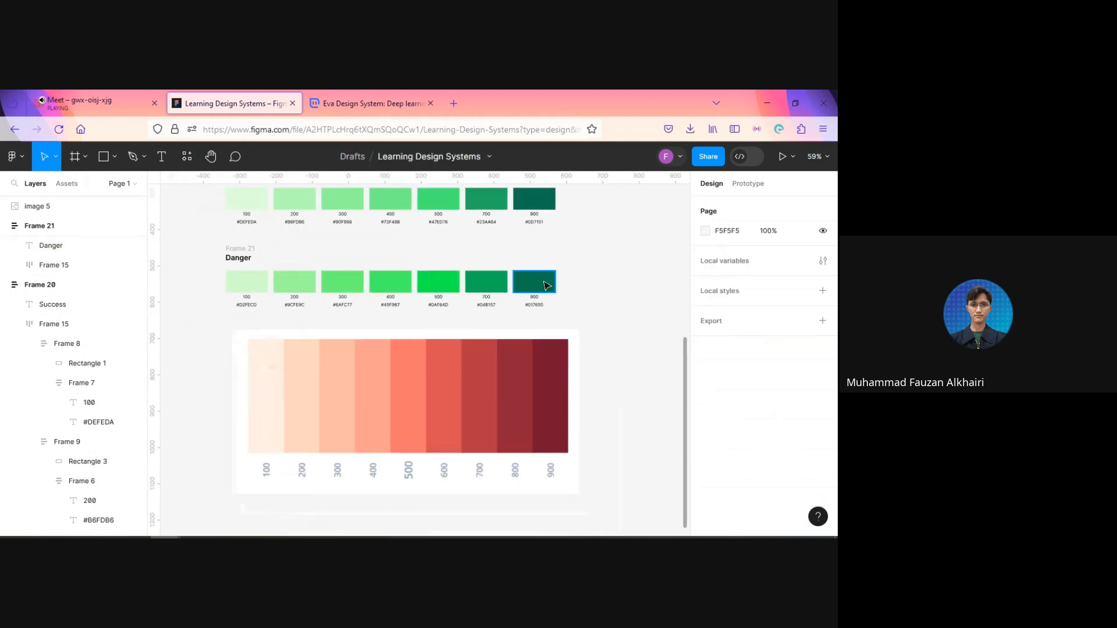
ctrl+click(544, 283)
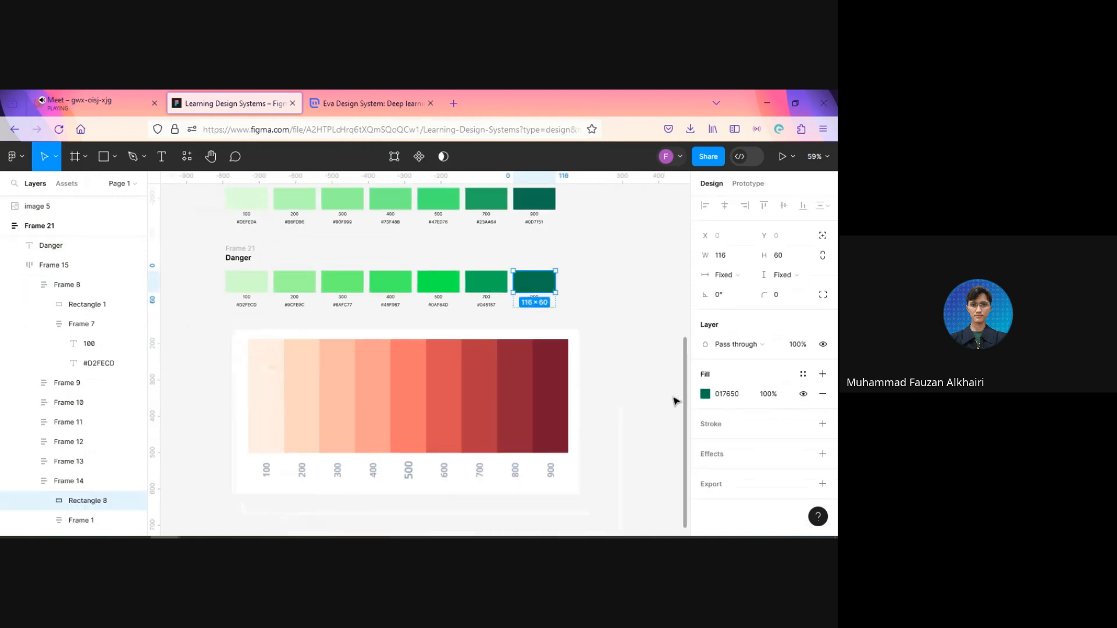
key(i)
click(564, 371)
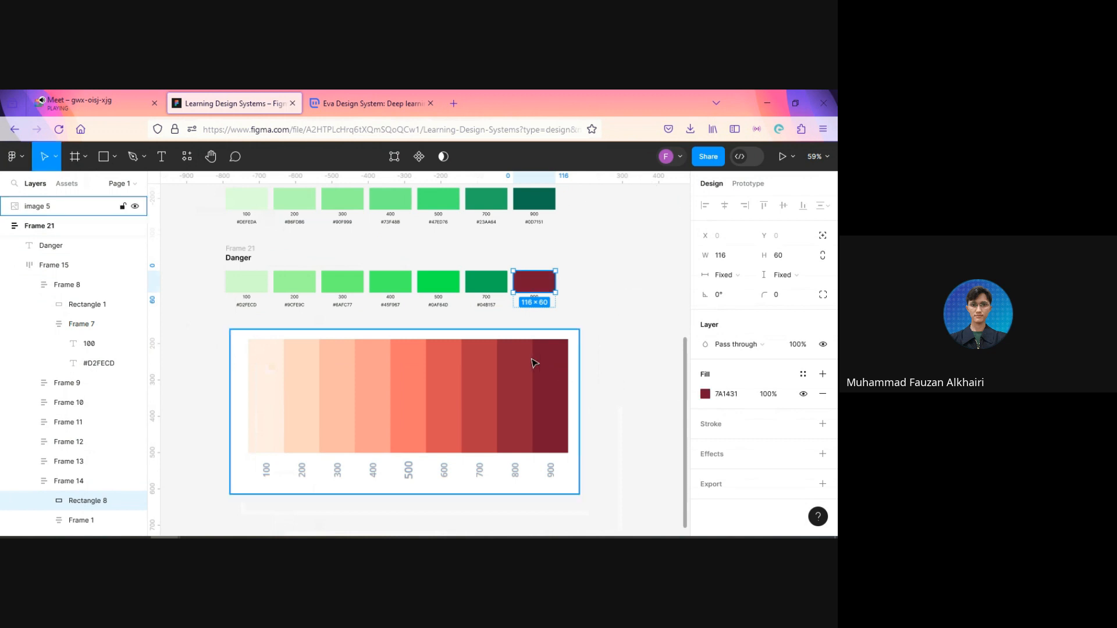
ctrl+click(482, 287)
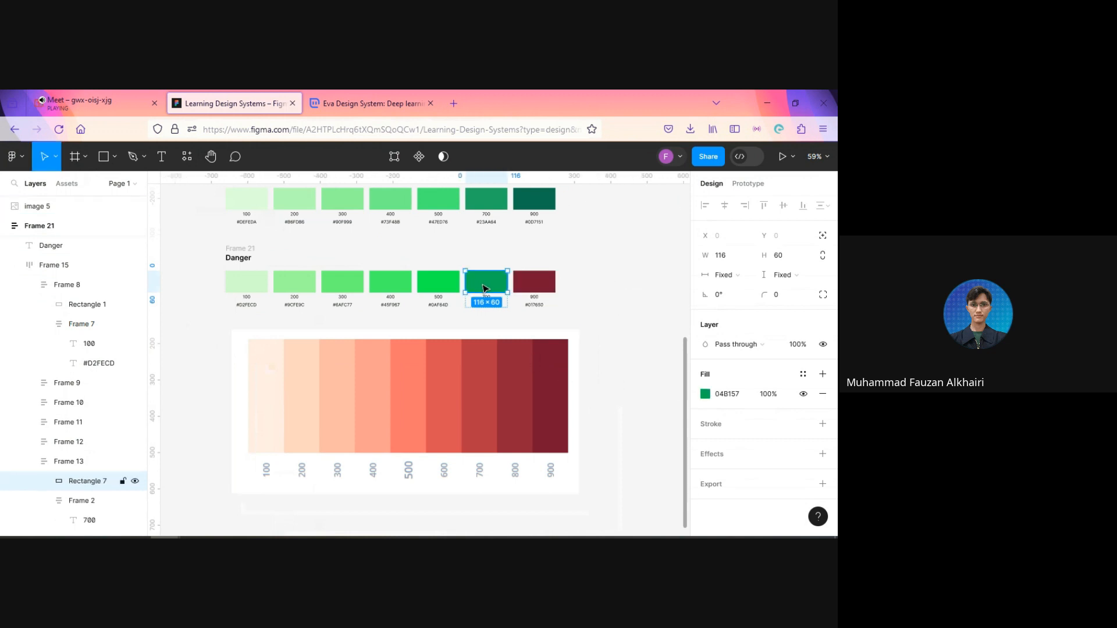
key(i)
click(489, 381)
Step: Recolor the Danger row's 500 and 400 swatches with the colors sampled from the palette image's 500 and 400 bands
ctrl+click(441, 288)
key(i)
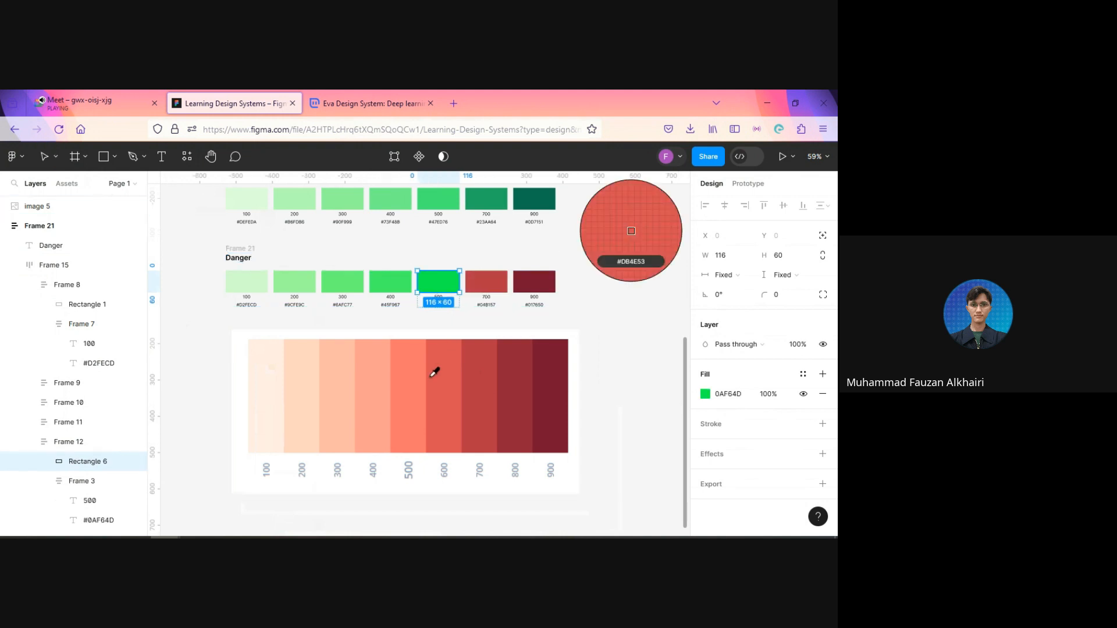
click(434, 373)
ctrl+click(400, 281)
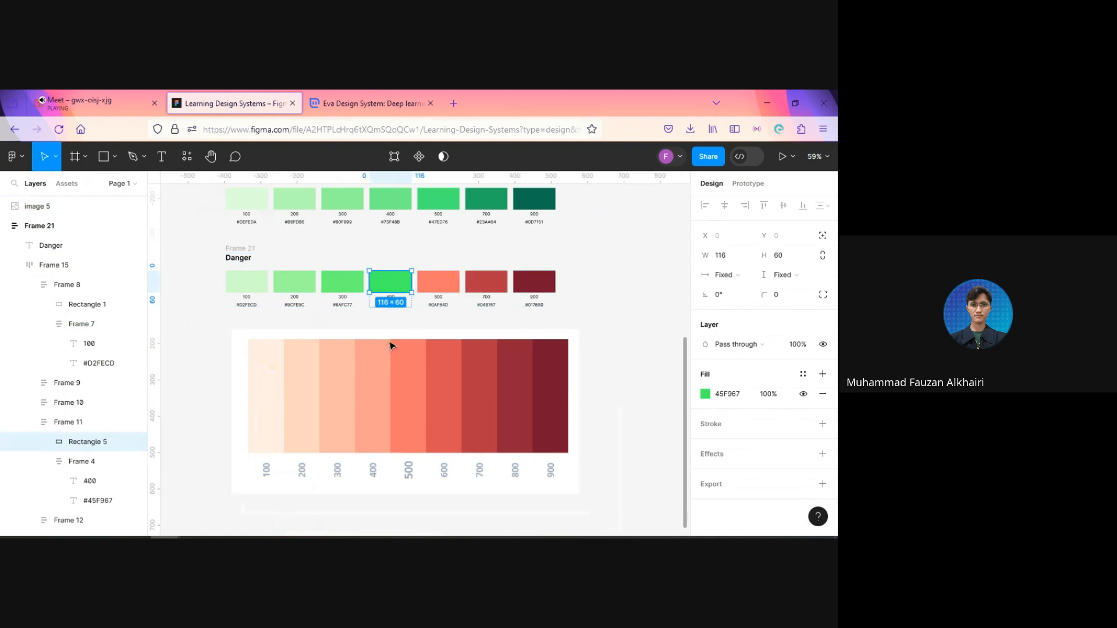
key(i)
click(382, 367)
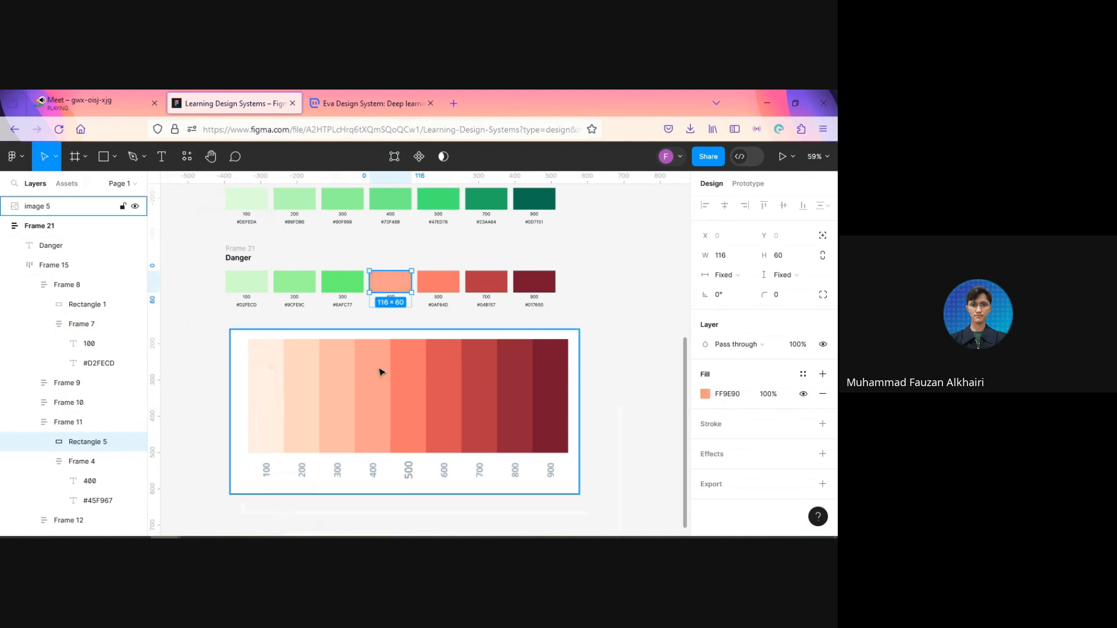
Step: Recolor the Danger row's 300 and 200 swatches with the colors sampled from the palette image's 300 and 200 bands
ctrl+click(343, 289)
key(i)
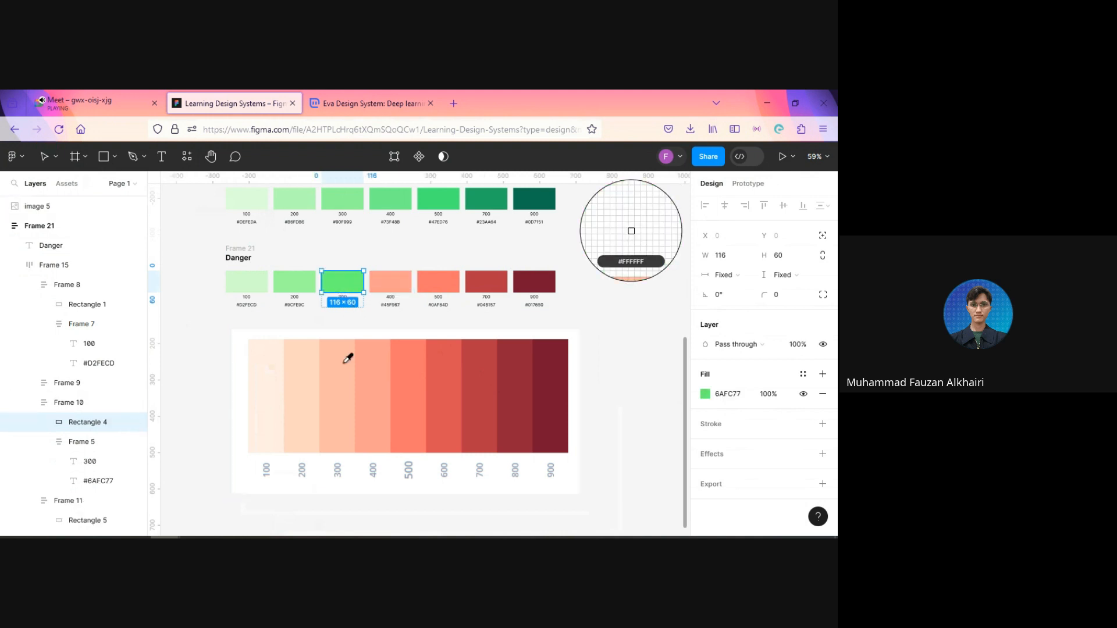
click(346, 356)
ctrl+click(298, 288)
key(i)
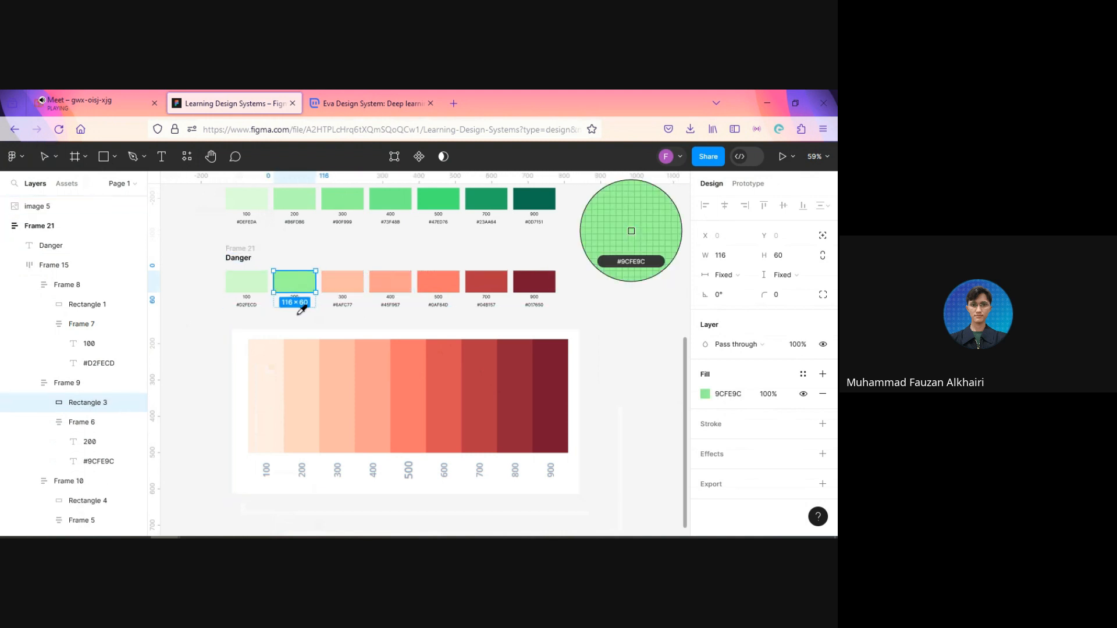
click(307, 369)
Step: Recolor the Danger row's 100 swatch with the color sampled from the palette image's 100 band
ctrl+click(253, 287)
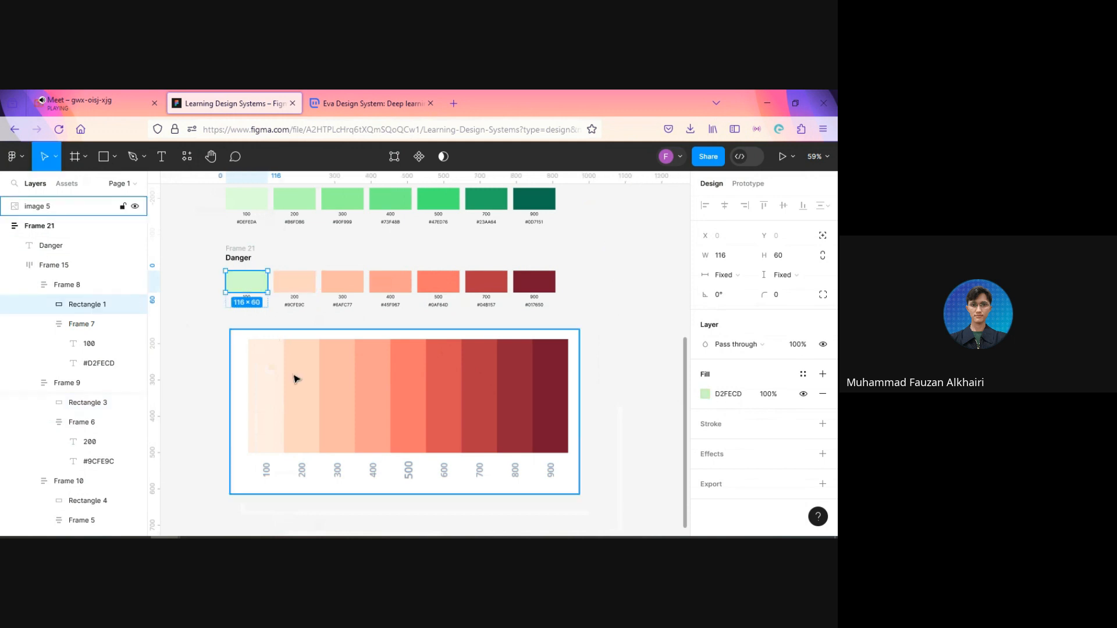
key(i)
click(269, 385)
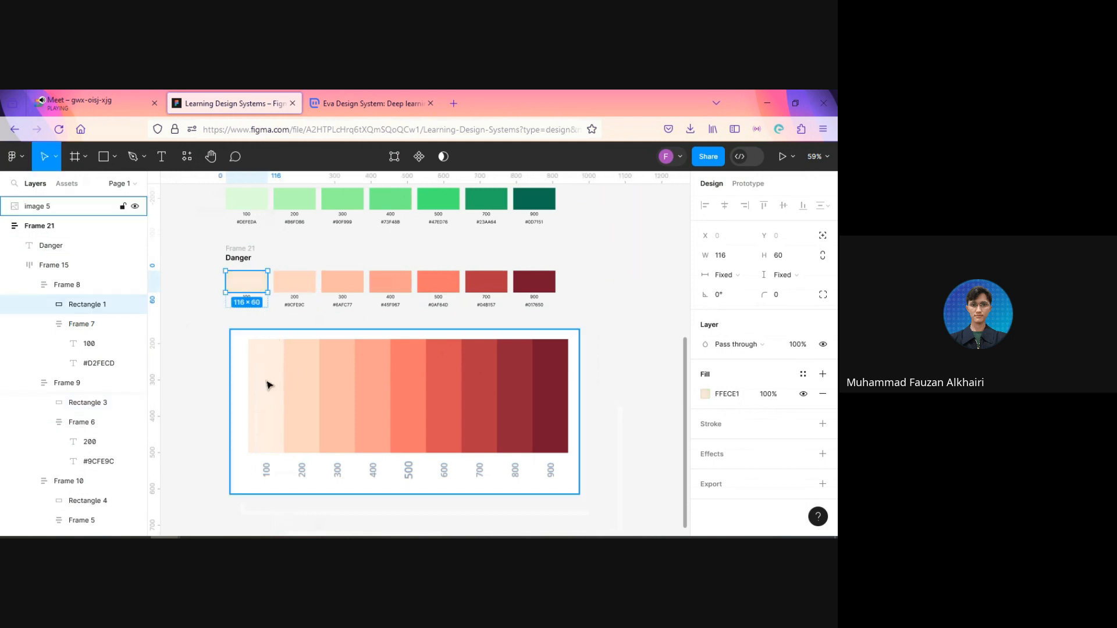
click(598, 314)
Step: Copy the Danger row's 900 swatch fill code and replace its hex label with #7A1431
scroll(598, 317, up, 3)
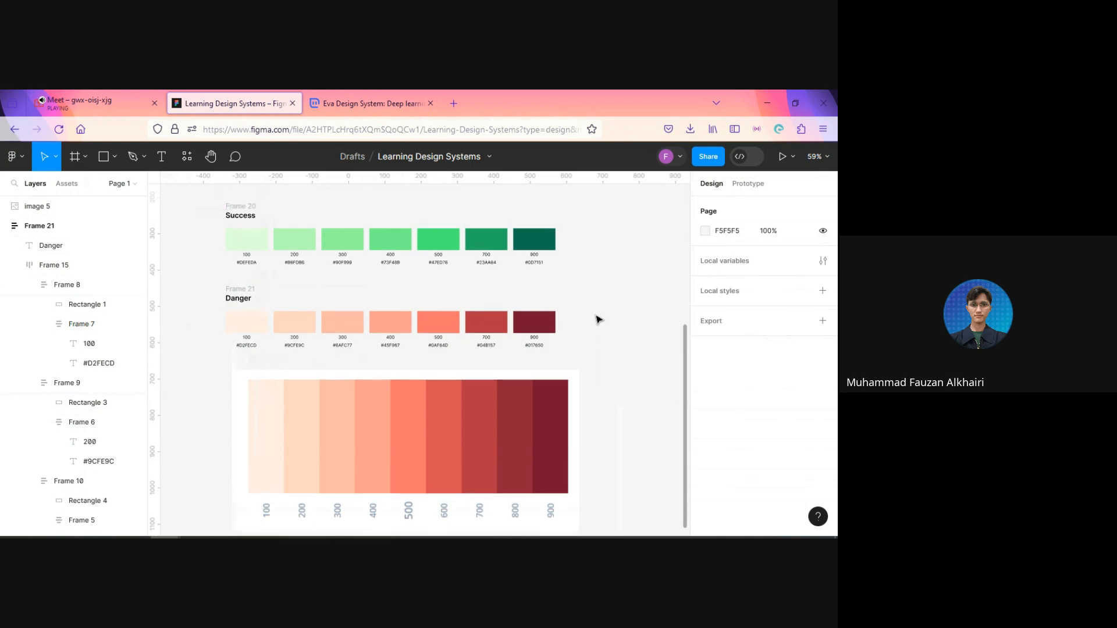
scroll(588, 362, up, 3)
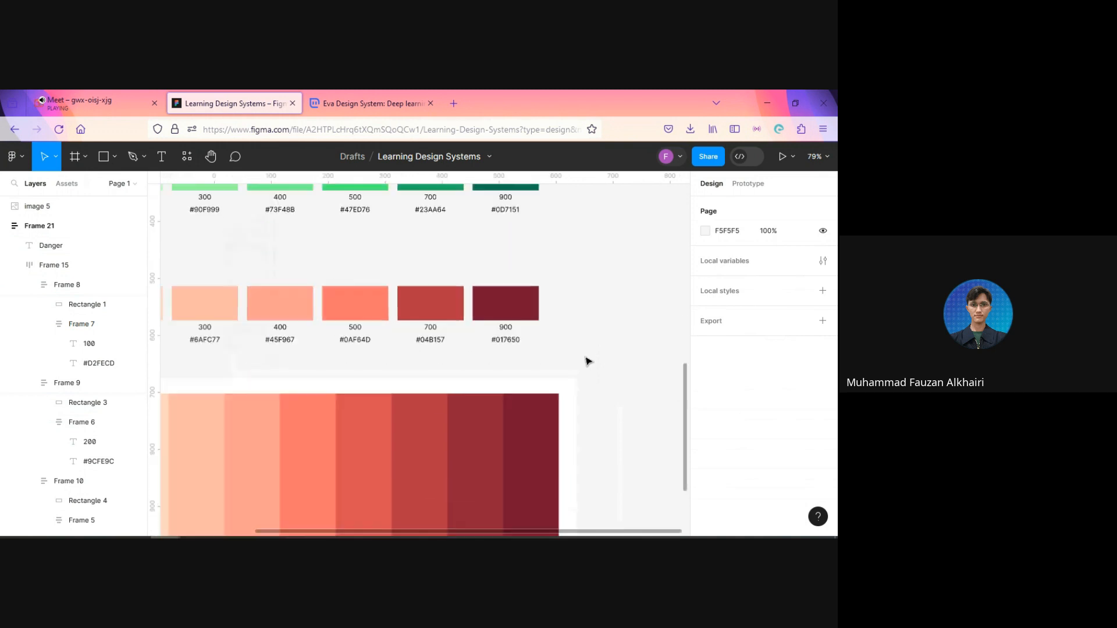
drag(588, 361, 645, 362)
scroll(644, 362, down, 3)
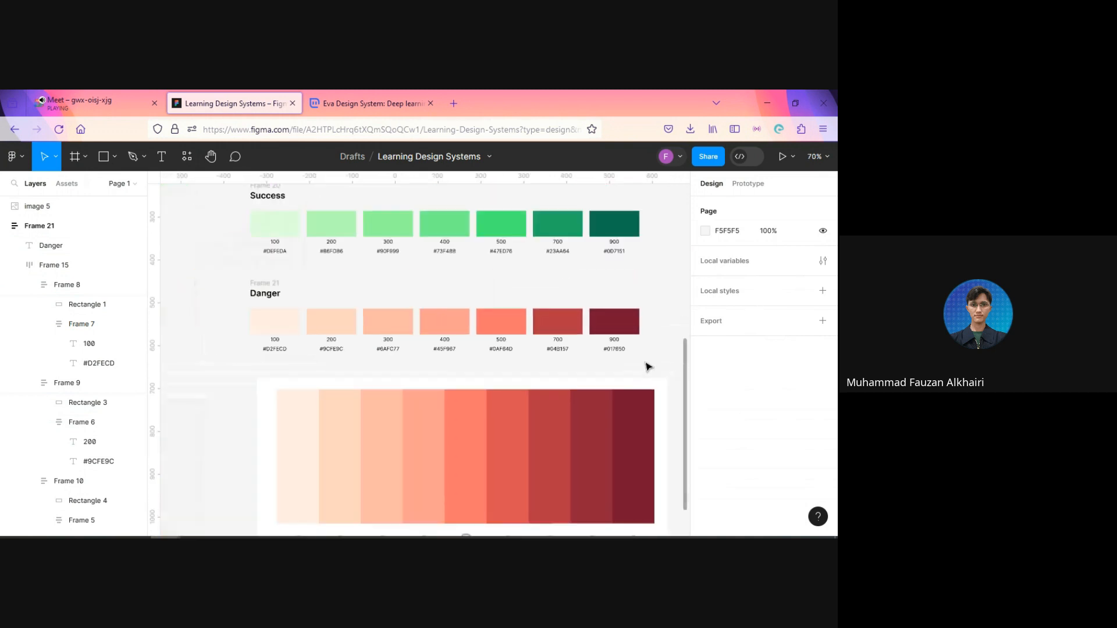
scroll(514, 400, down, 2)
click(579, 256)
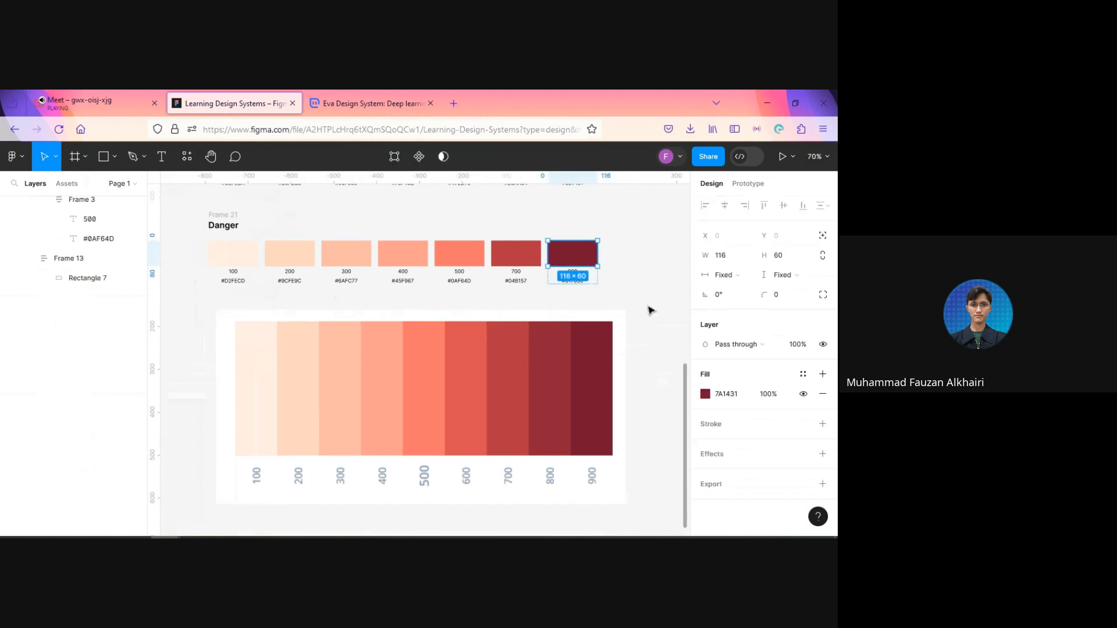
click(644, 377)
drag(621, 298, 599, 337)
click(562, 310)
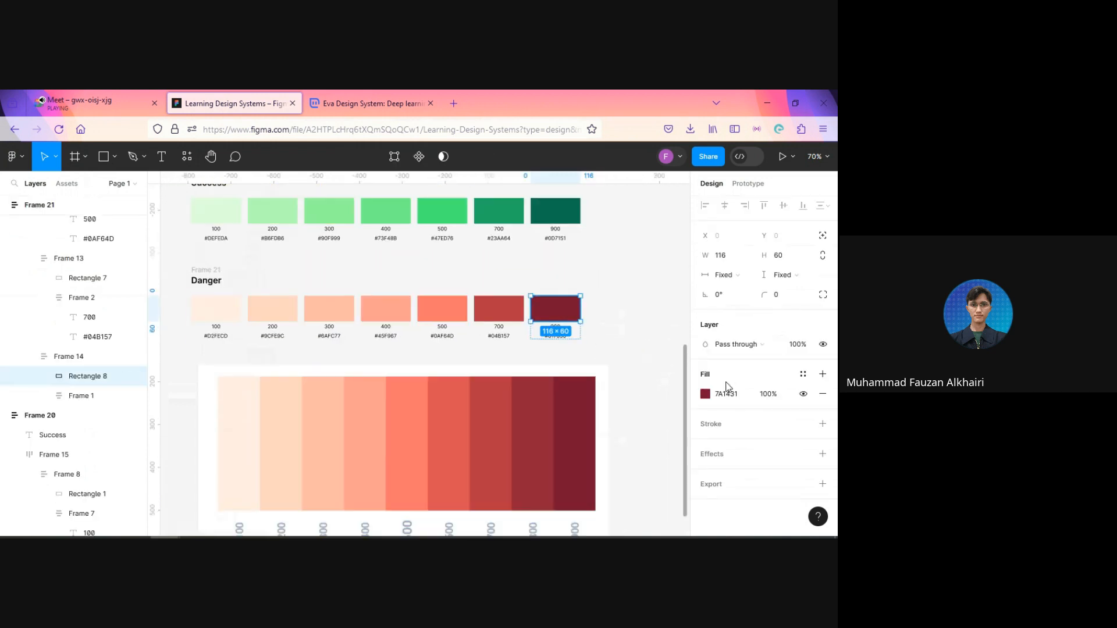
click(727, 394)
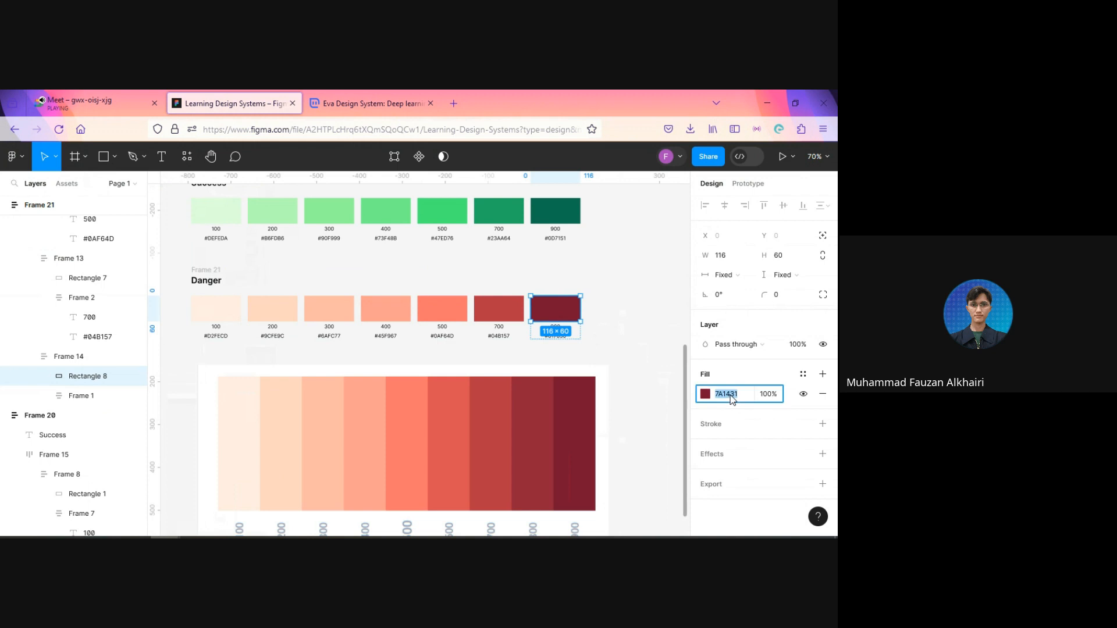
click(620, 352)
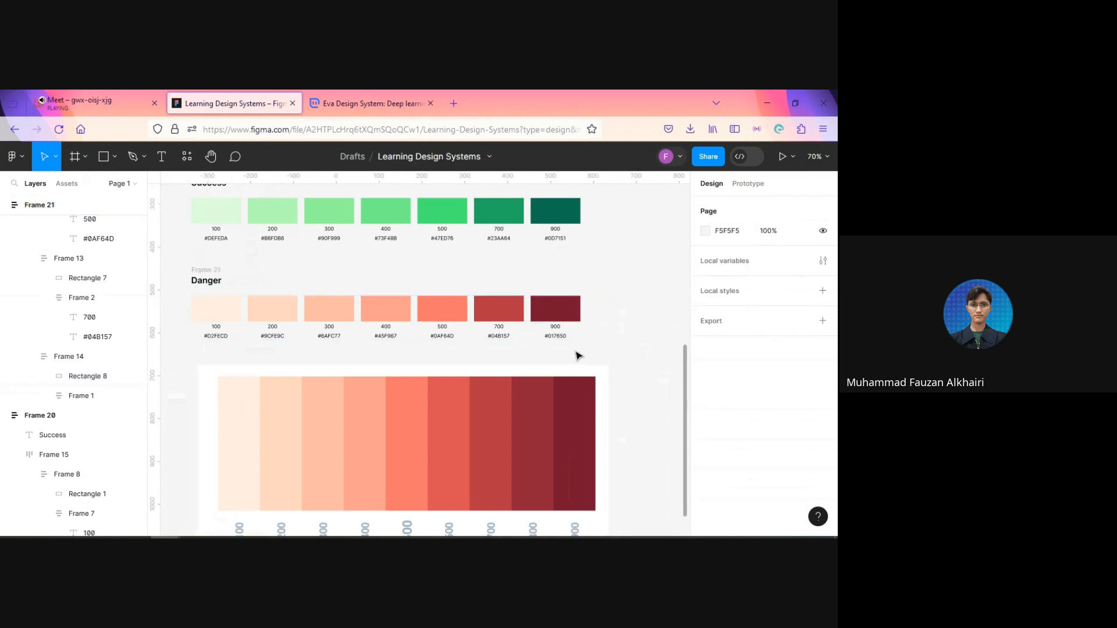
scroll(578, 355, up, 2)
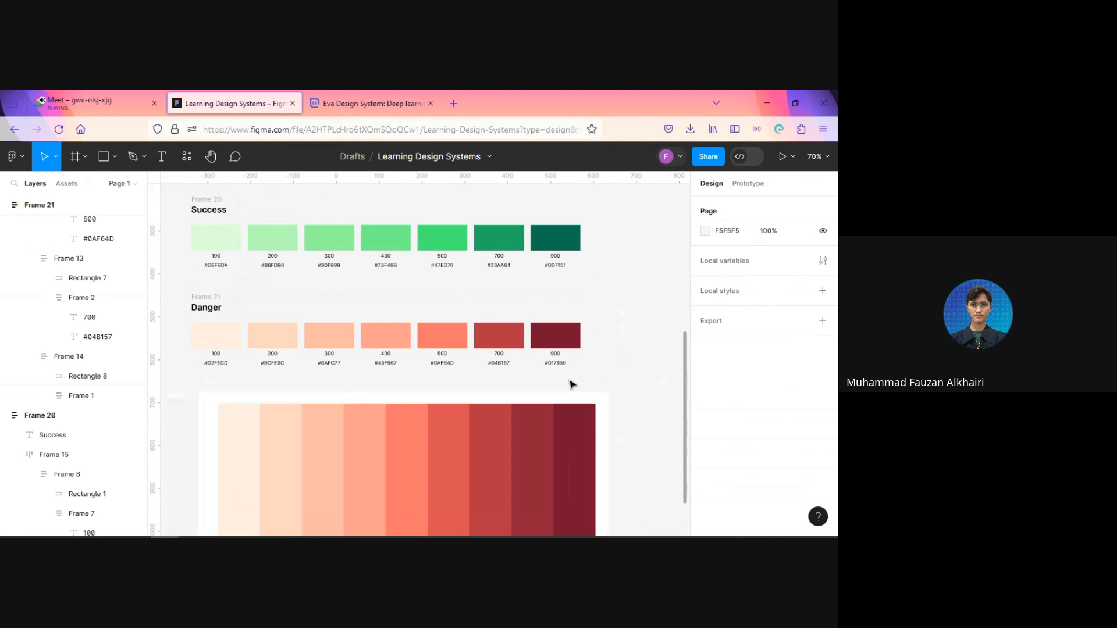
click(554, 364)
double_click(555, 364)
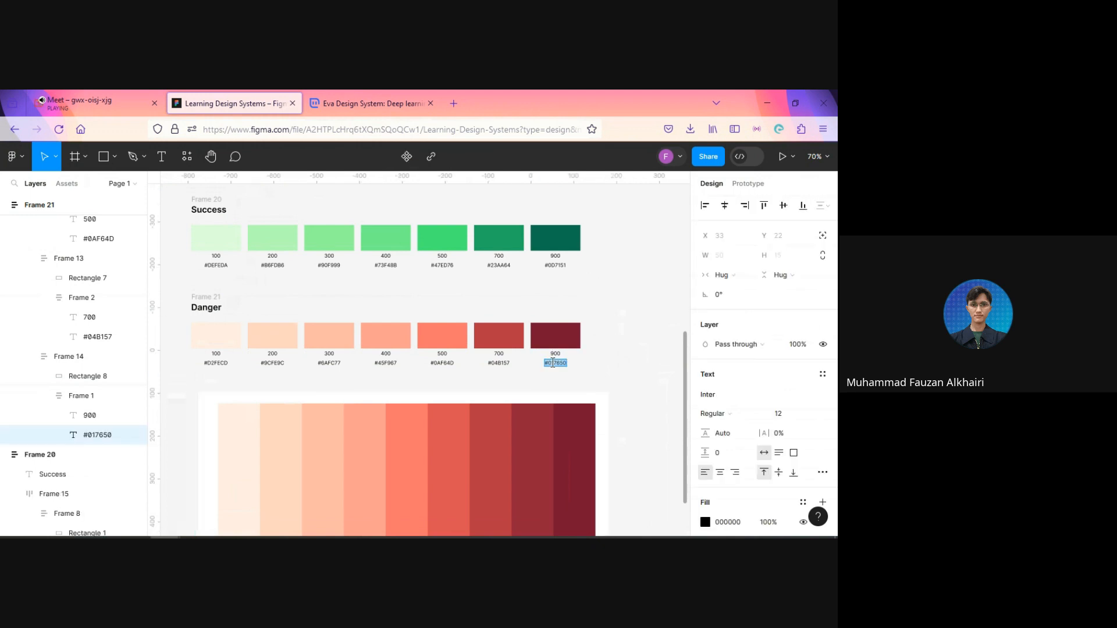
text(#7A1431)
click(544, 379)
Step: Copy the Danger row's 700 swatch fill code and replace its hex label with #B73545
click(499, 336)
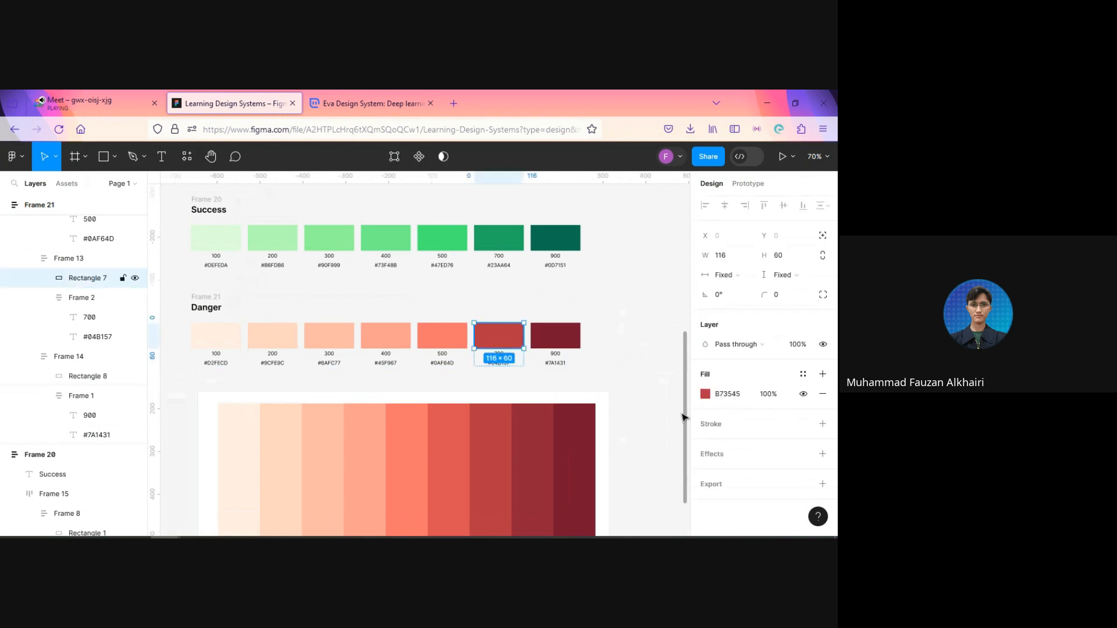
click(729, 394)
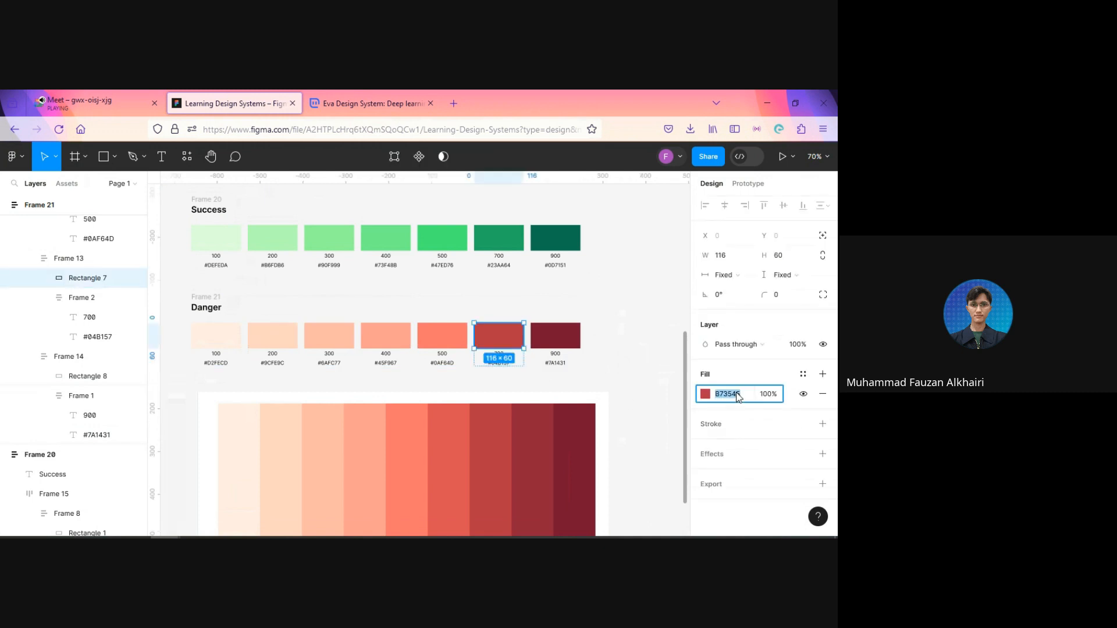
click(504, 365)
double_click(500, 363)
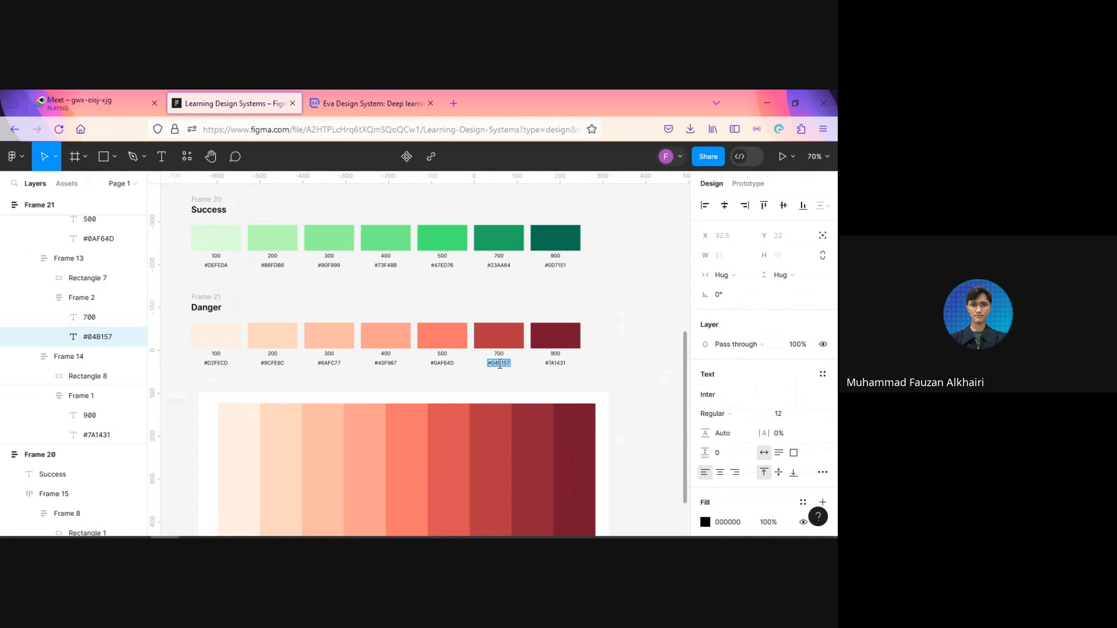
text(#B73545)
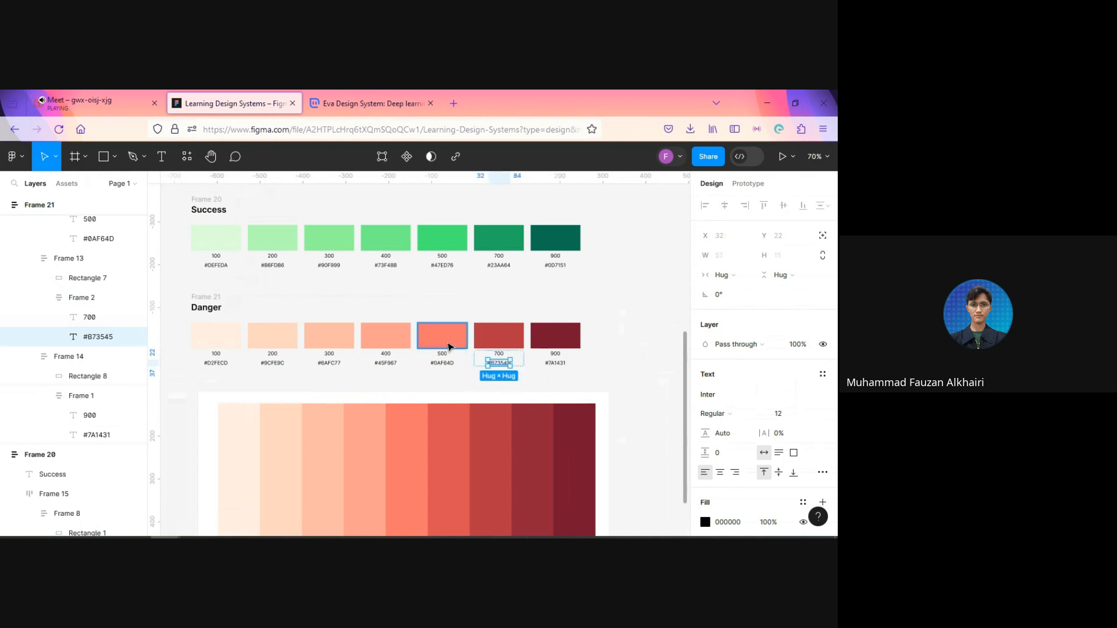
Step: Copy the Danger row's 500 swatch fill code and replace its hex label with #FF726B
click(442, 336)
click(727, 395)
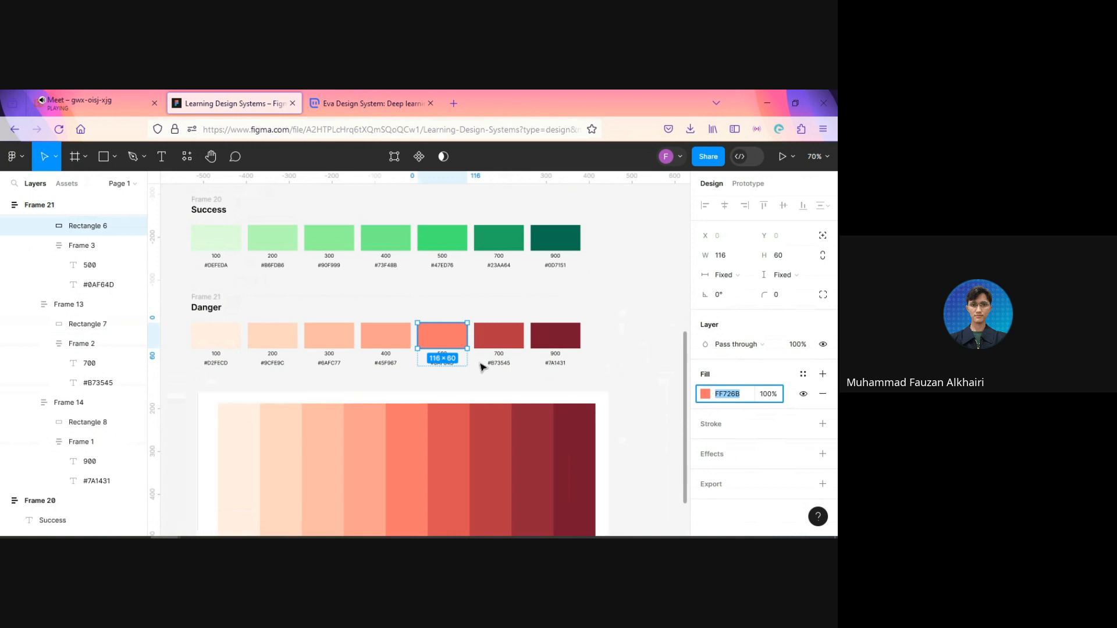
click(442, 366)
double_click(441, 363)
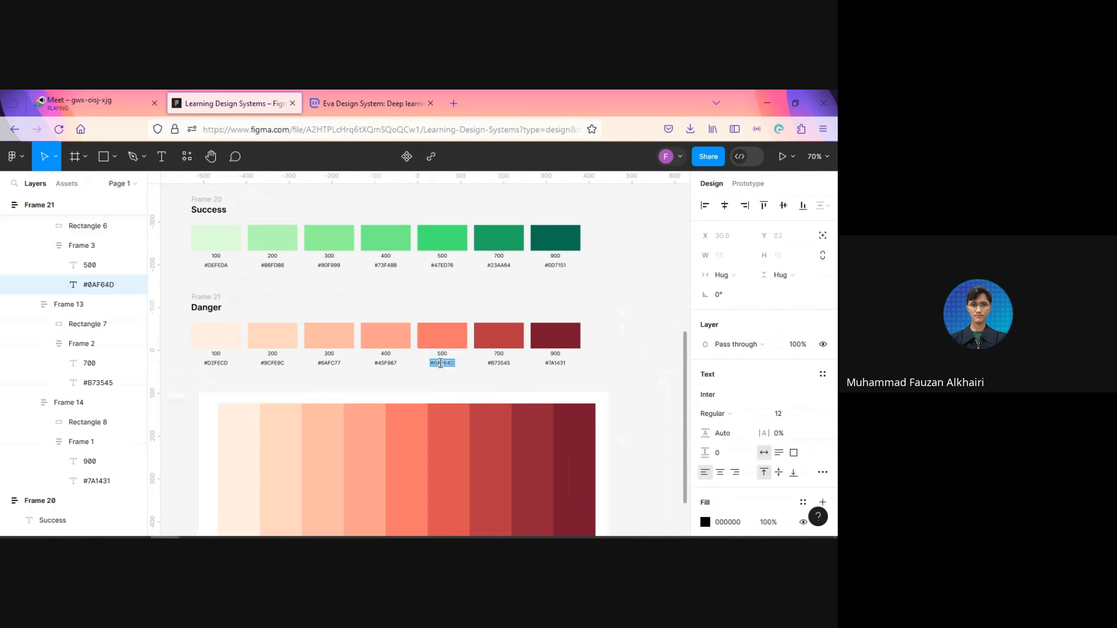
text(#FF726B)
key(Escape)
key(Escape)
Step: Copy the Danger row's 400 swatch fill code and replace its hex label with #FF9E90
click(385, 337)
click(736, 394)
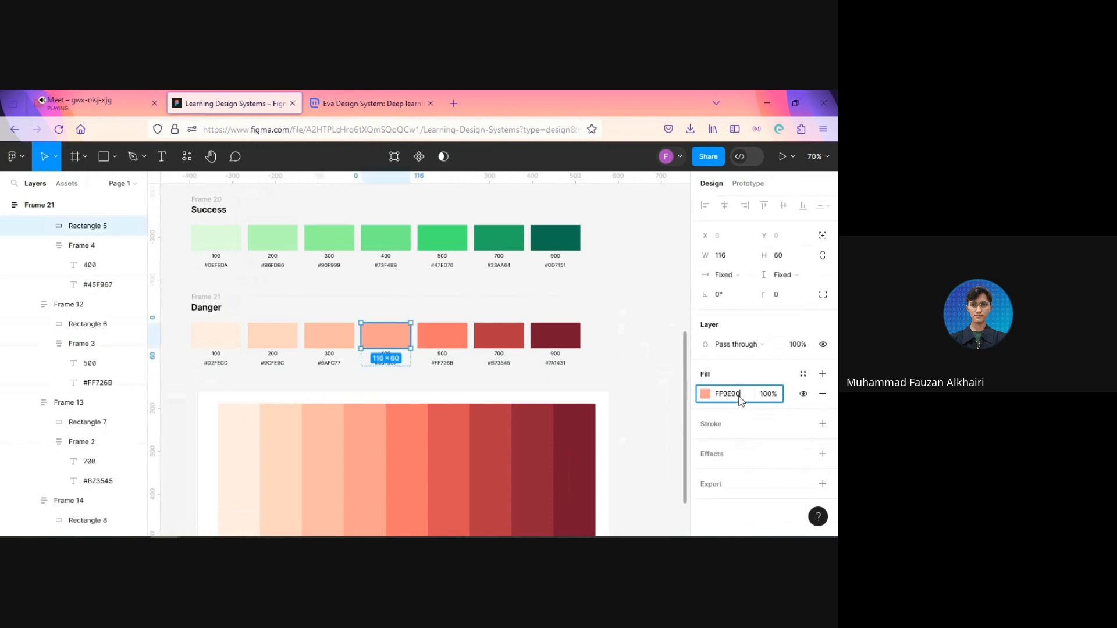
click(391, 365)
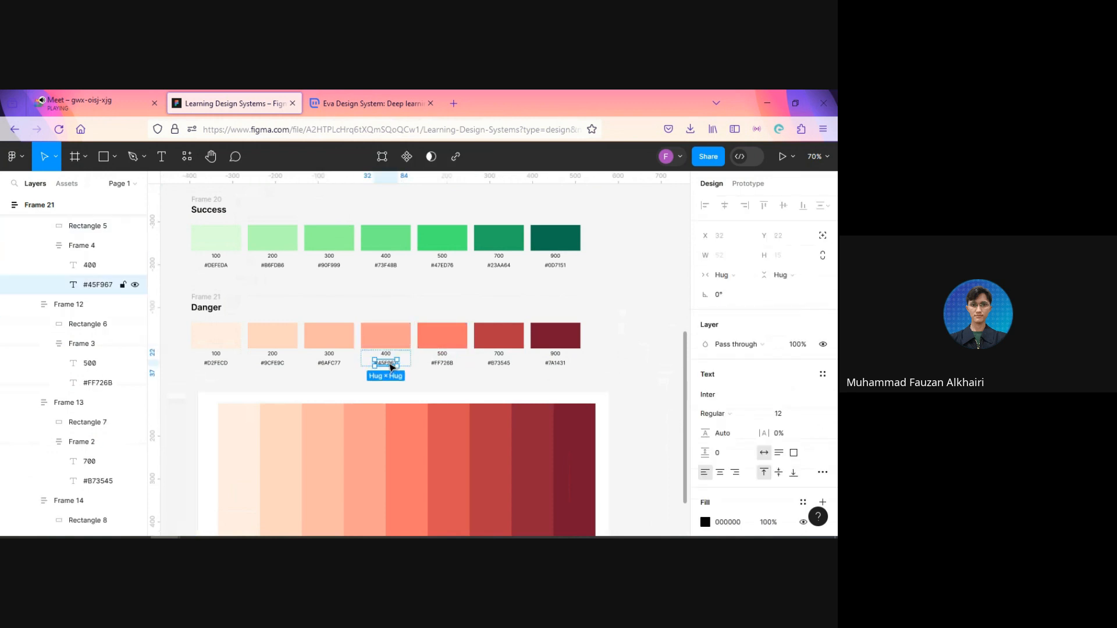
double_click(385, 363)
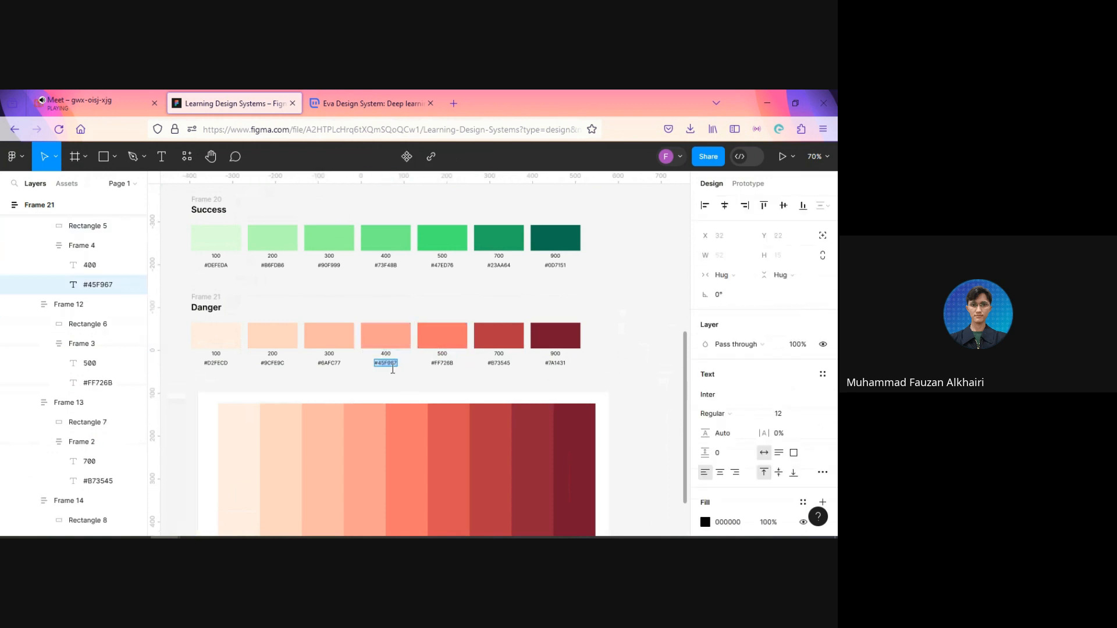
text(#FF9E90)
key(Escape)
Step: Copy the Danger row's 300 swatch fill code and replace its hex label with #FFB9A6
click(341, 343)
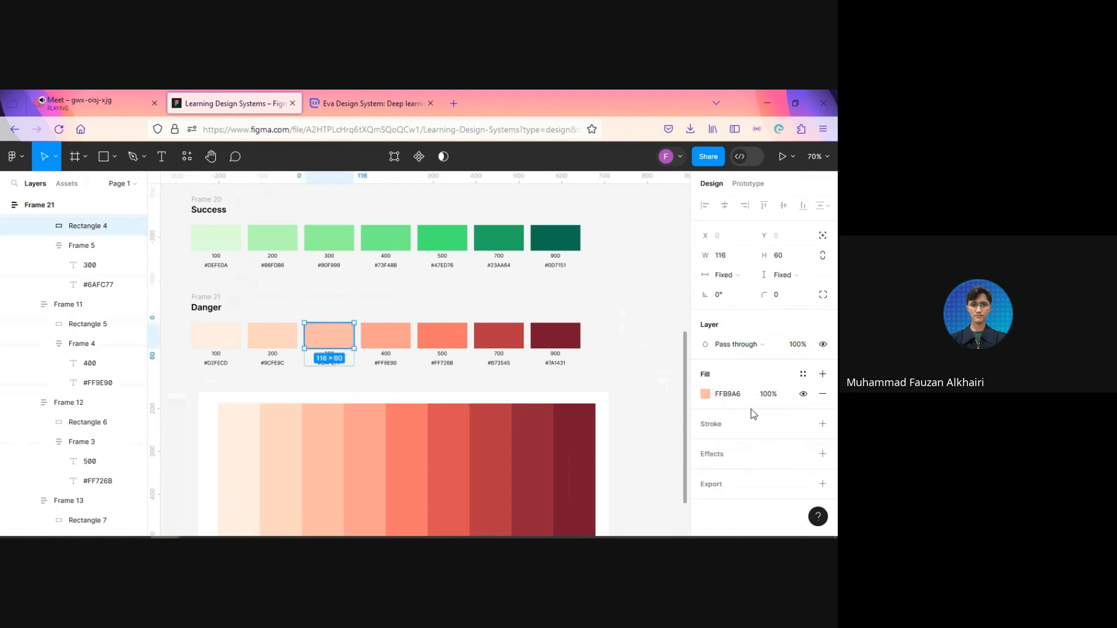
click(728, 394)
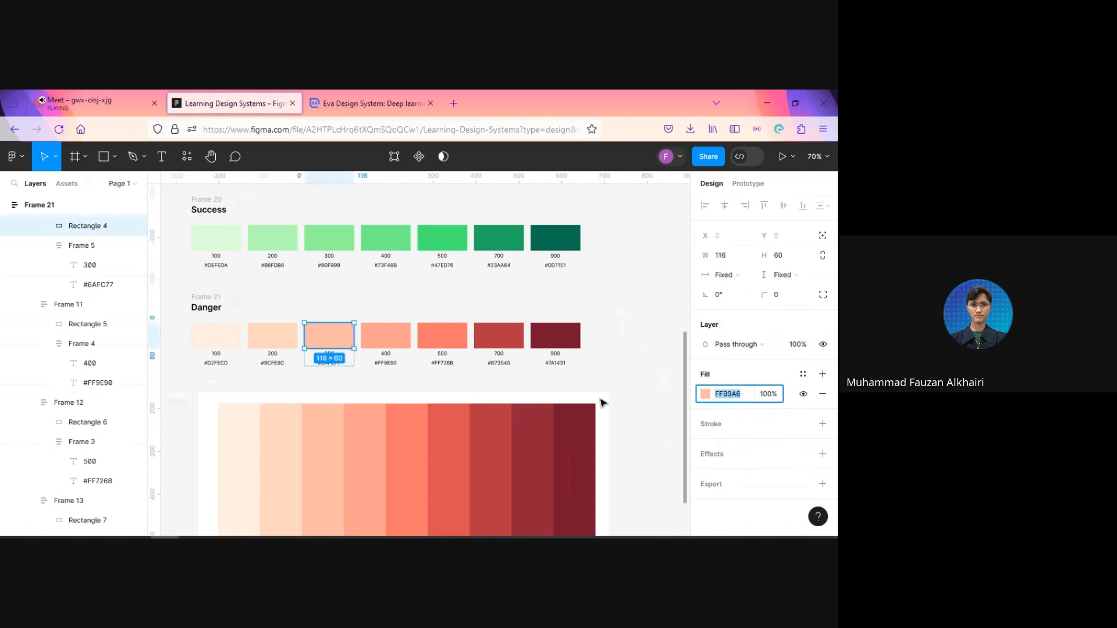
click(330, 388)
scroll(302, 387, up, 2)
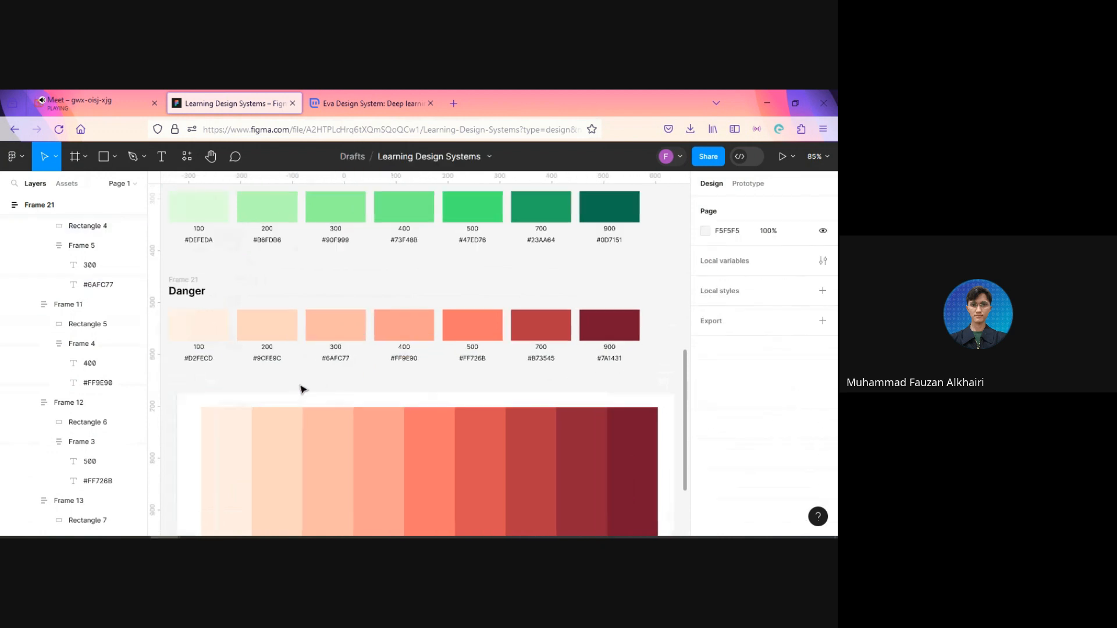
click(336, 361)
double_click(331, 358)
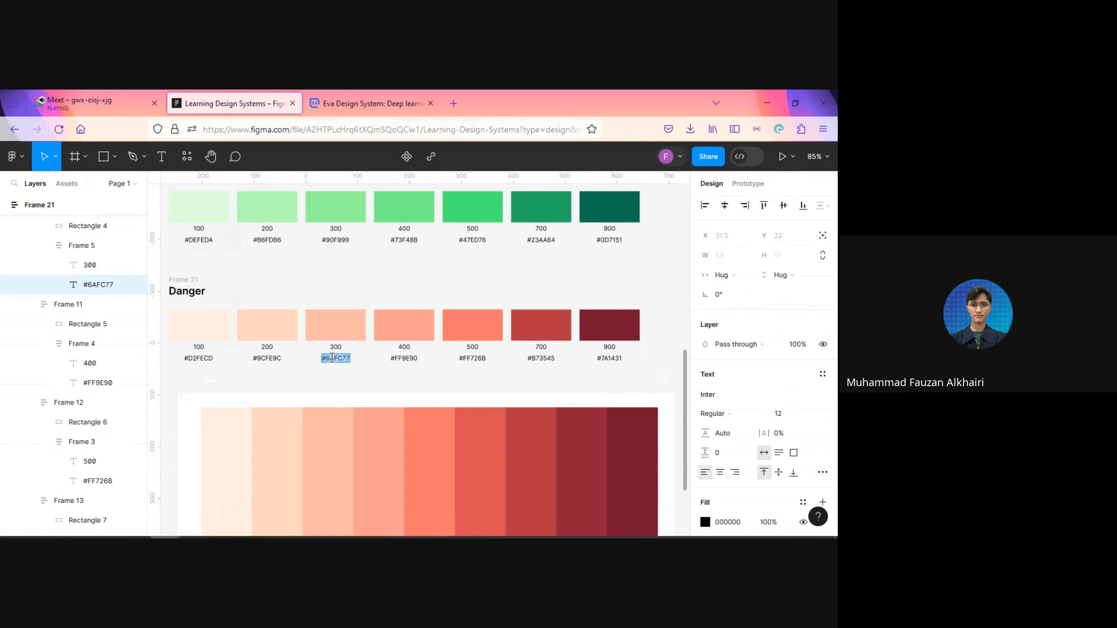
text(#FFB9A6)
click(345, 390)
Step: Copy the Danger row's 200 swatch fill code and replace its hex label with #FFD5C3
ctrl+click(268, 334)
click(742, 396)
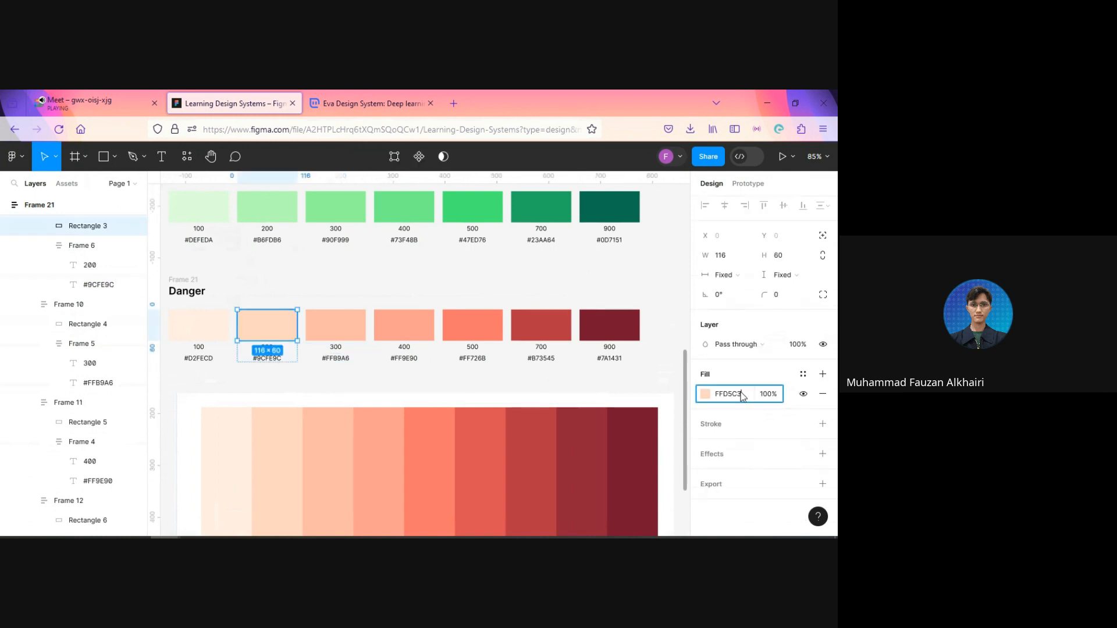
click(281, 363)
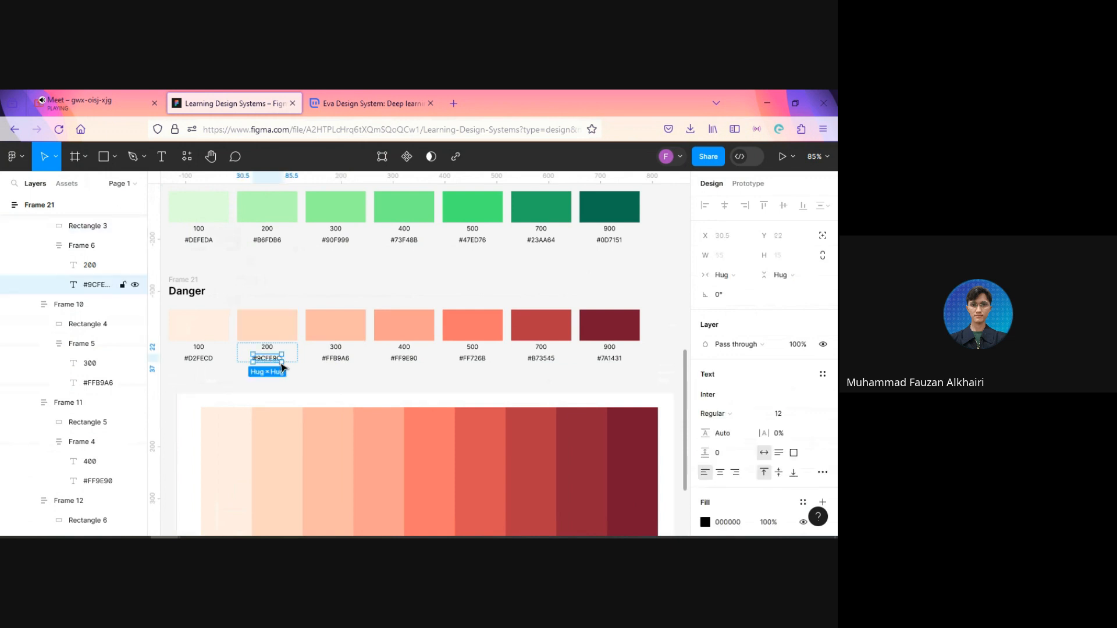
double_click(268, 359)
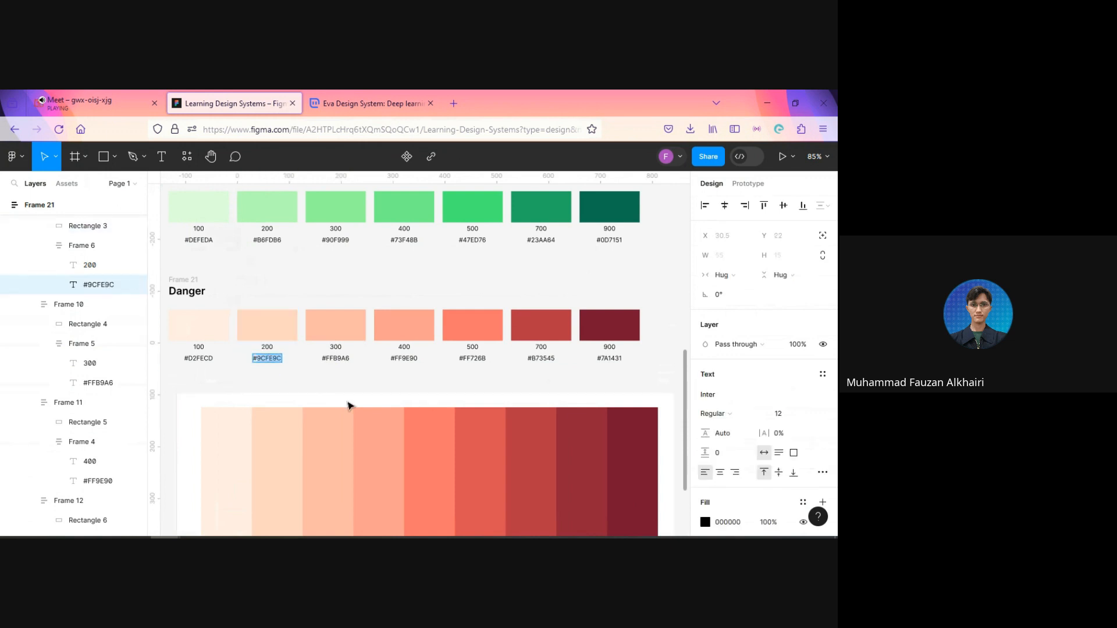
text(#FFD5C3)
click(325, 385)
click(323, 385)
Step: Copy the Danger row's 100 swatch fill code and replace its hex label with #FFECE1
ctrl+click(211, 337)
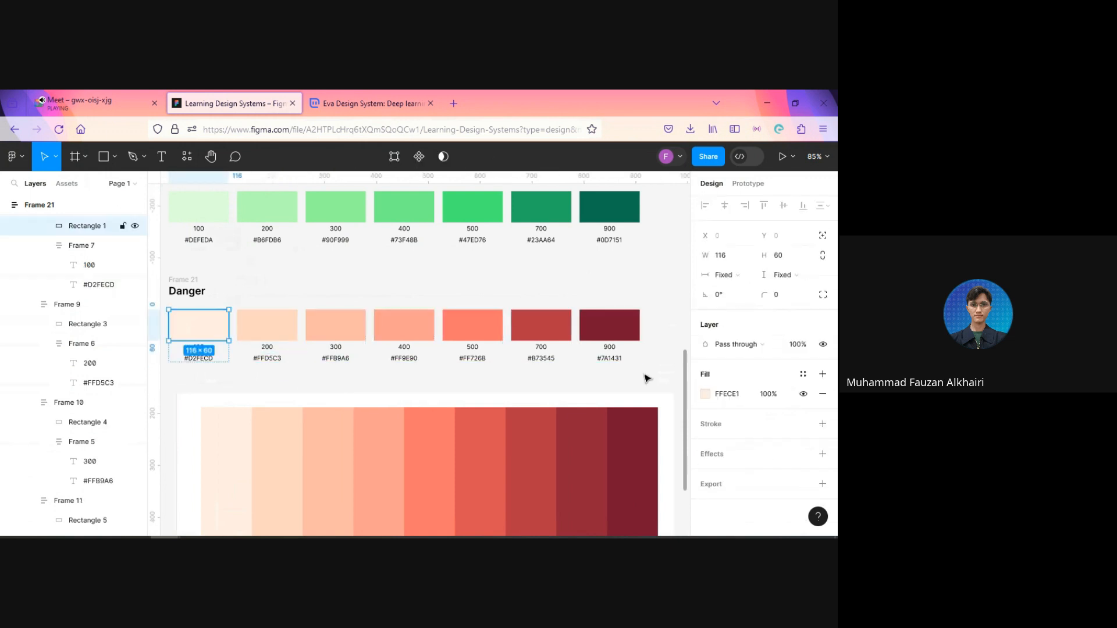
click(734, 395)
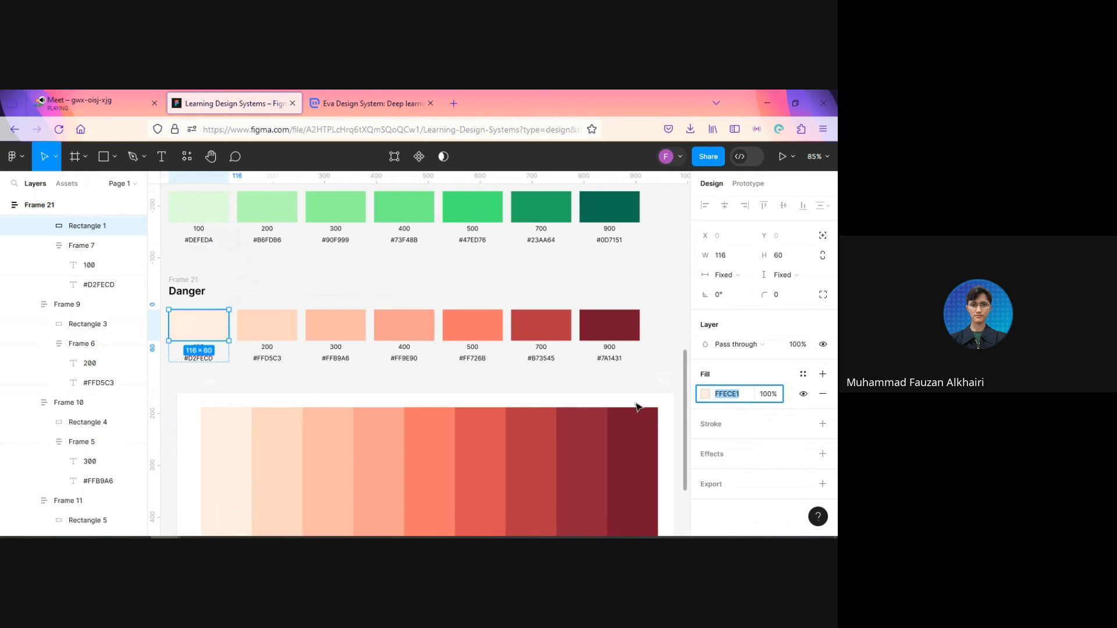
click(203, 360)
double_click(199, 359)
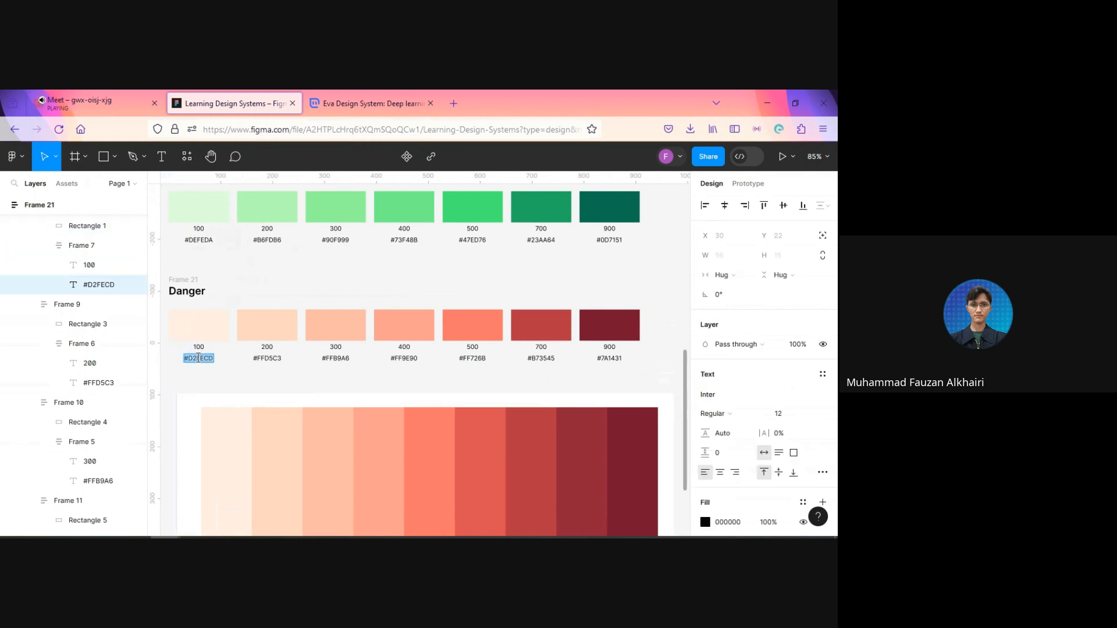
click(305, 399)
Step: Delete the red reference palette image below the Danger row
scroll(305, 399, down, 3)
scroll(318, 401, down, 3)
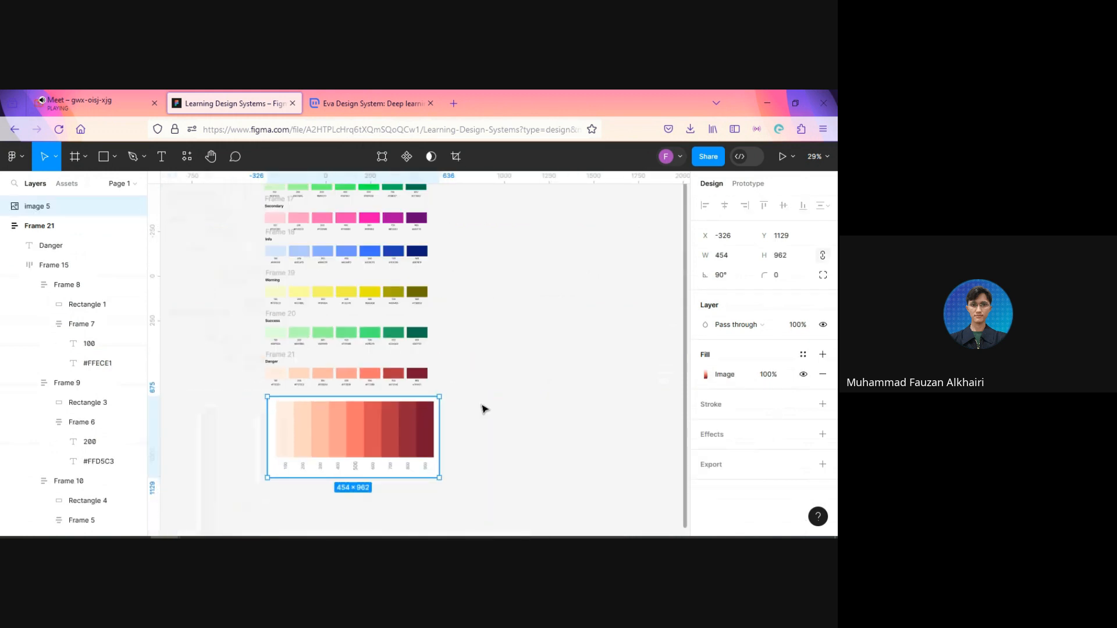
click(482, 407)
click(324, 439)
key(Delete)
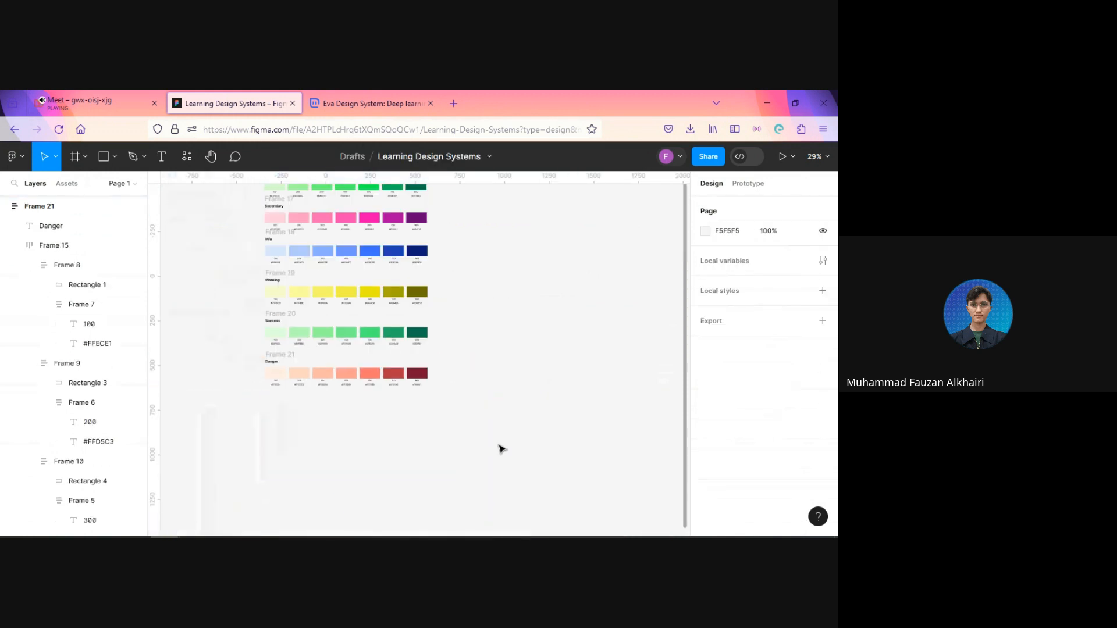
scroll(502, 448, up, 2)
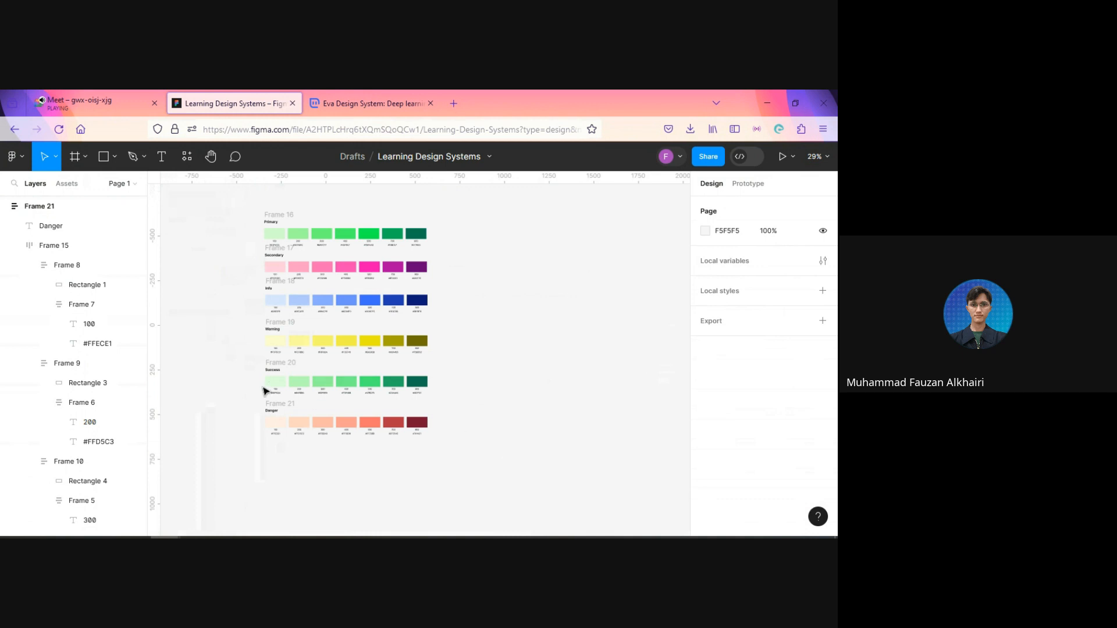
scroll(216, 400, up, 5)
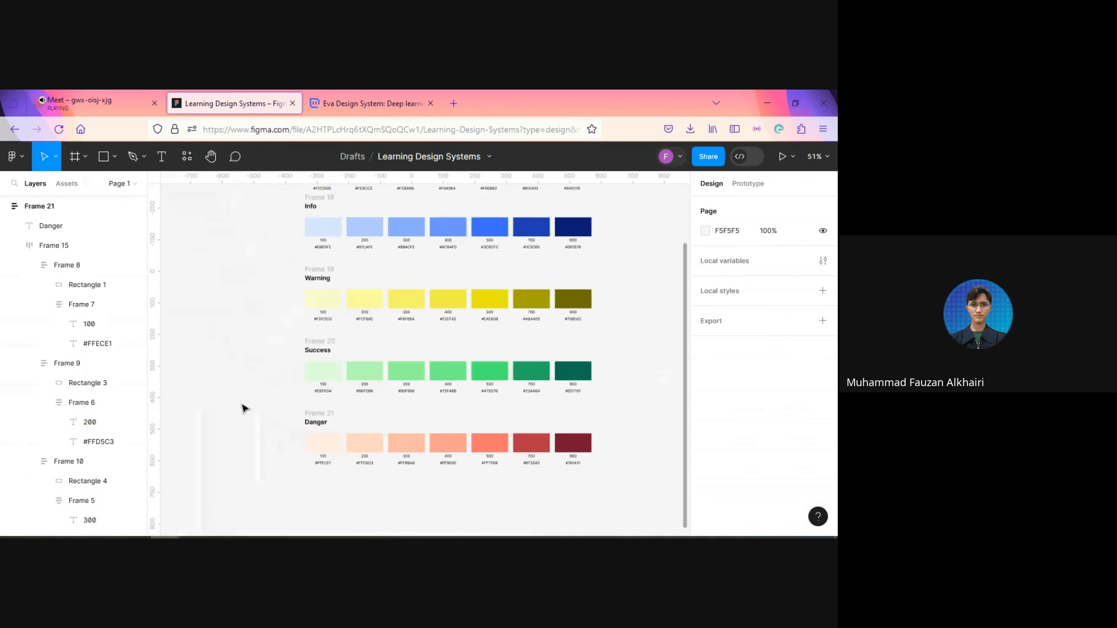
scroll(243, 407, down, 5)
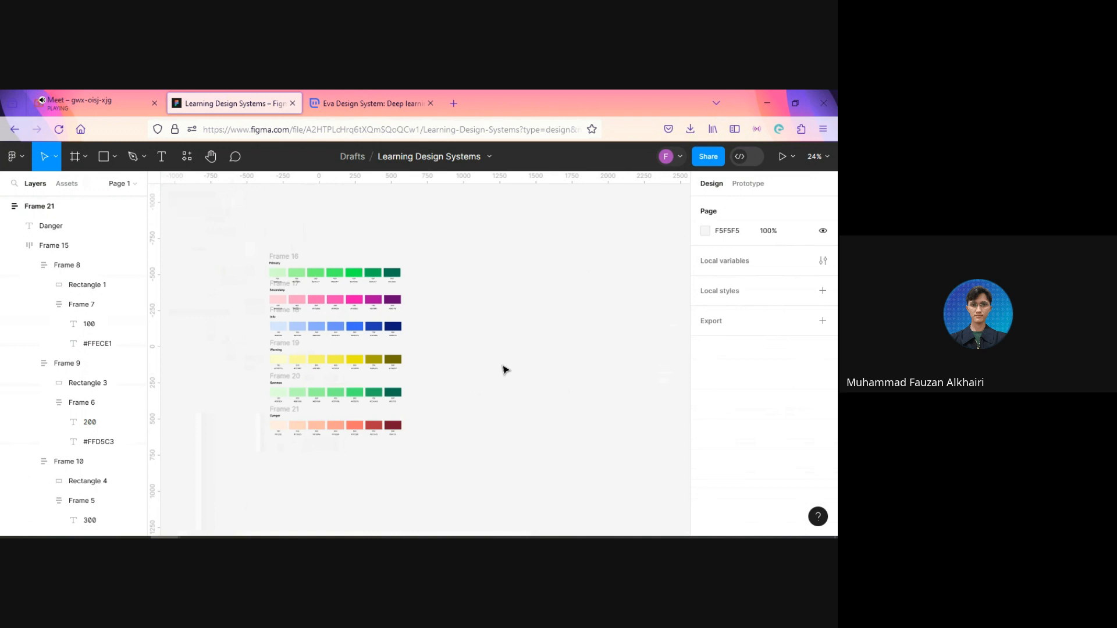
Step: Duplicate the whole Danger row frame and place the copy directly below it, aligned with the original's left edge
drag(472, 437, 524, 310)
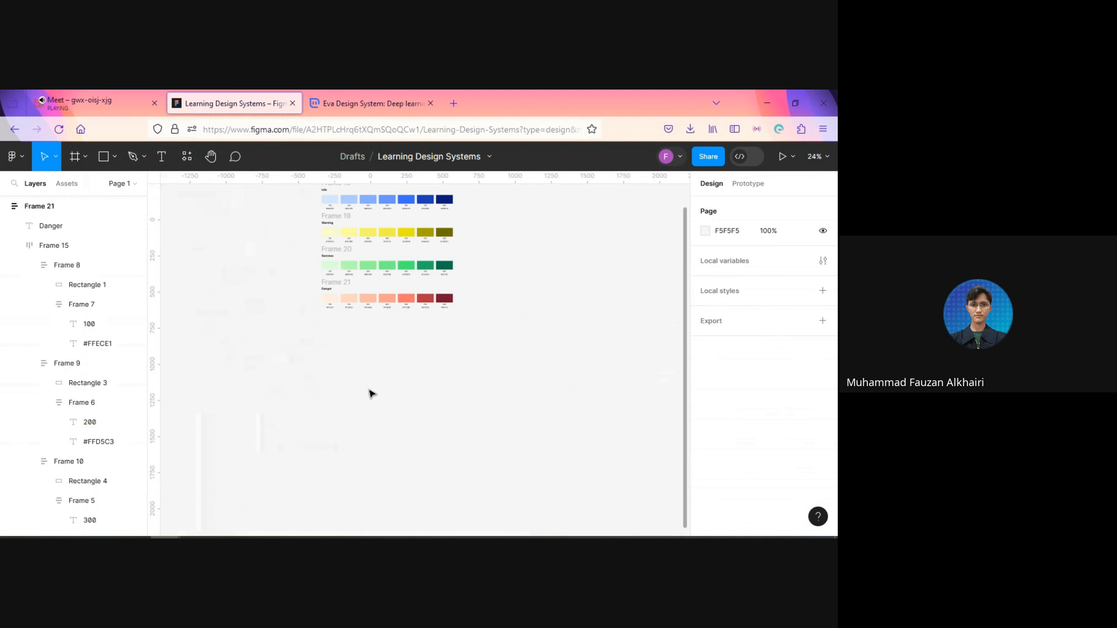
scroll(339, 336, up, 3)
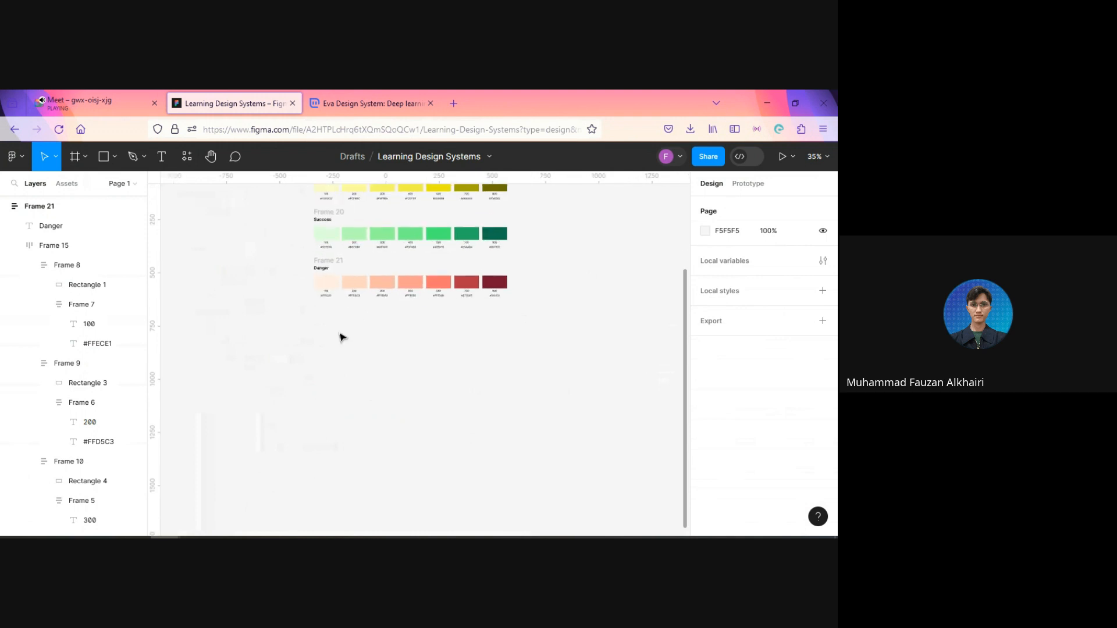
click(340, 266)
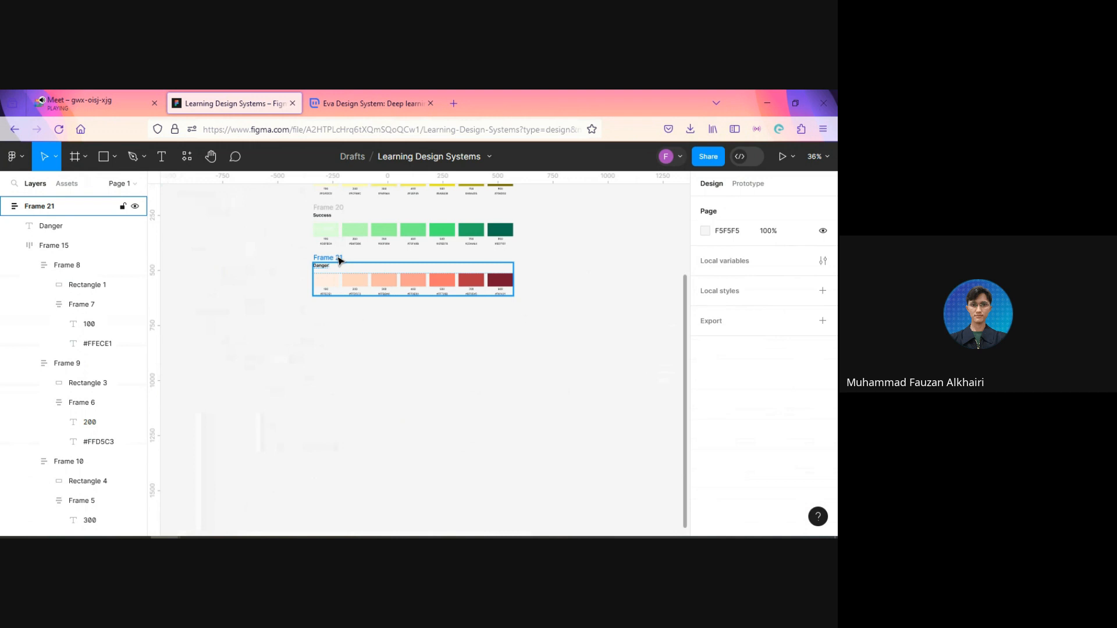
click(339, 313)
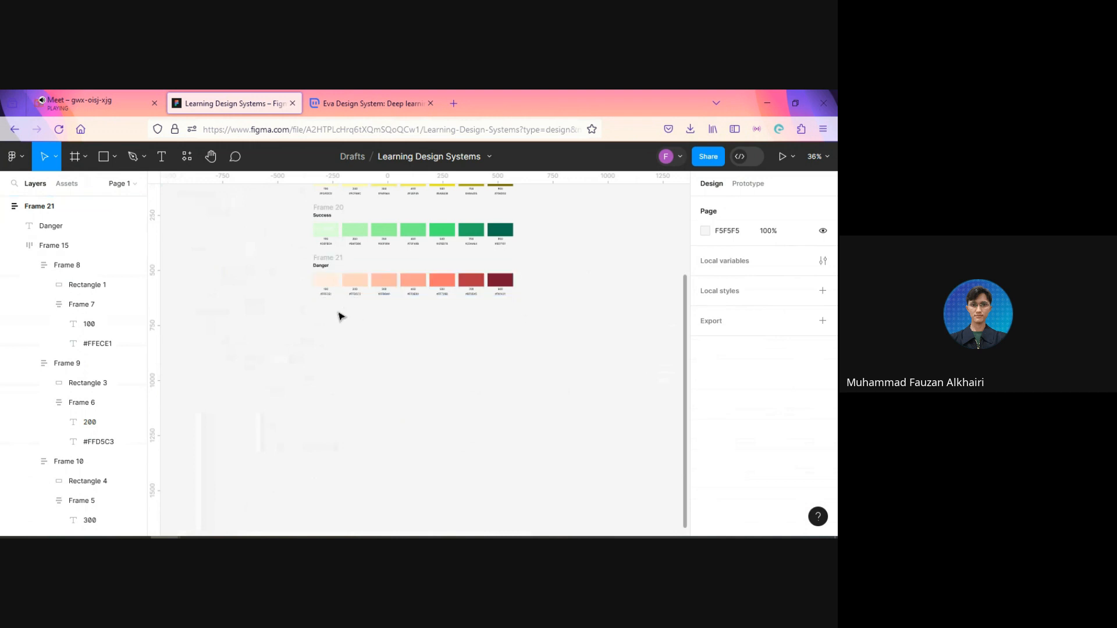
click(352, 282)
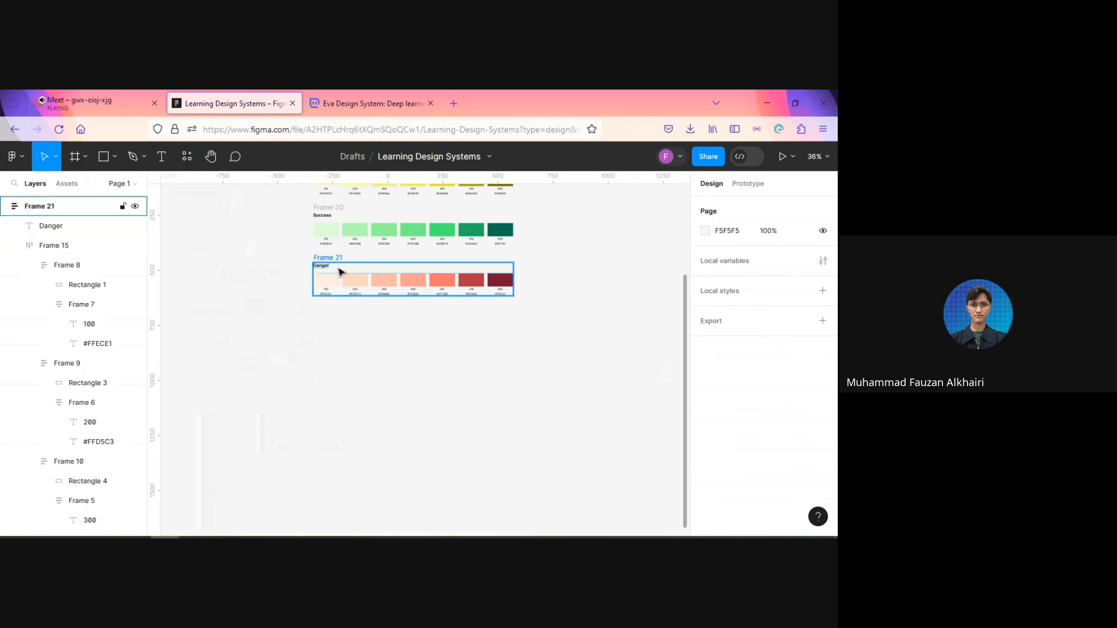
click(342, 272)
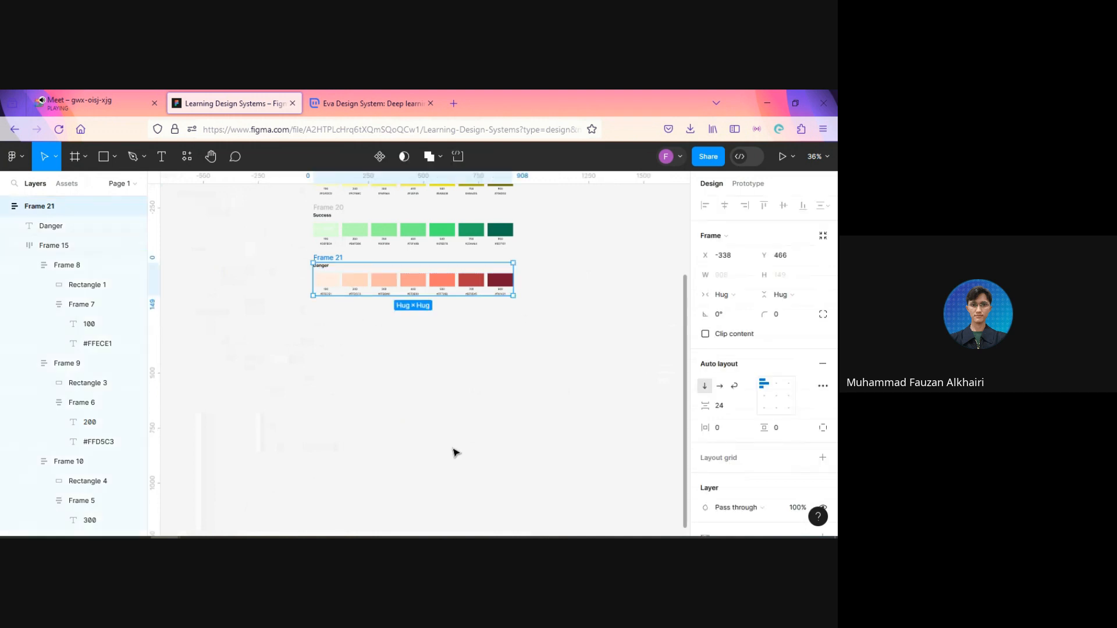
key(ctrl+d)
drag(514, 286, 305, 340)
scroll(236, 357, up, 5)
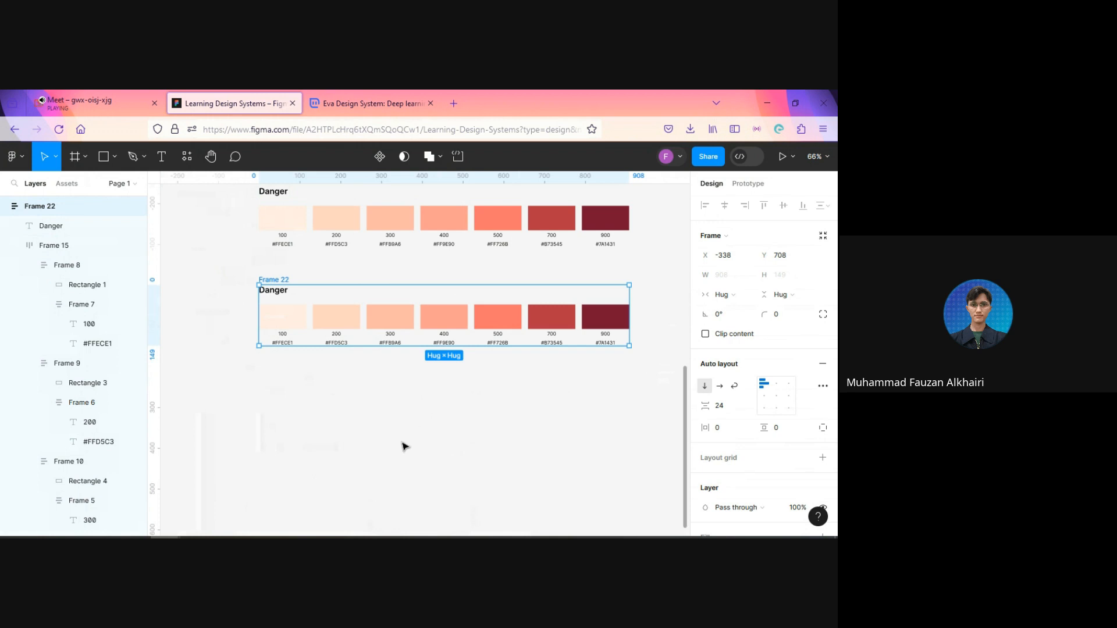
Step: Change the duplicated row's heading from Danger to Text
click(278, 294)
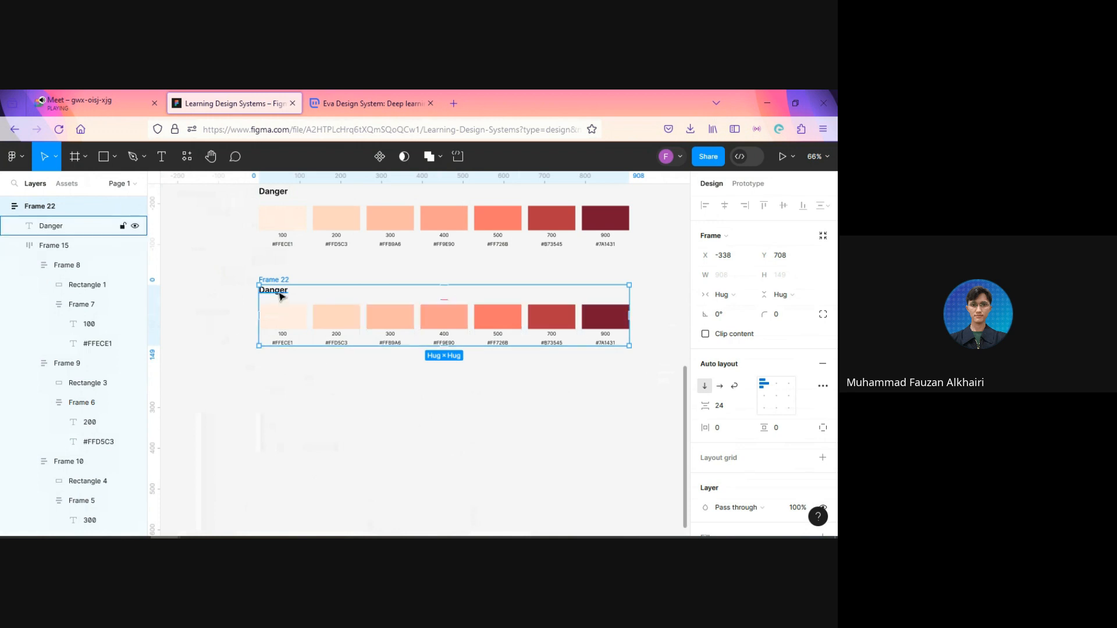
double_click(279, 294)
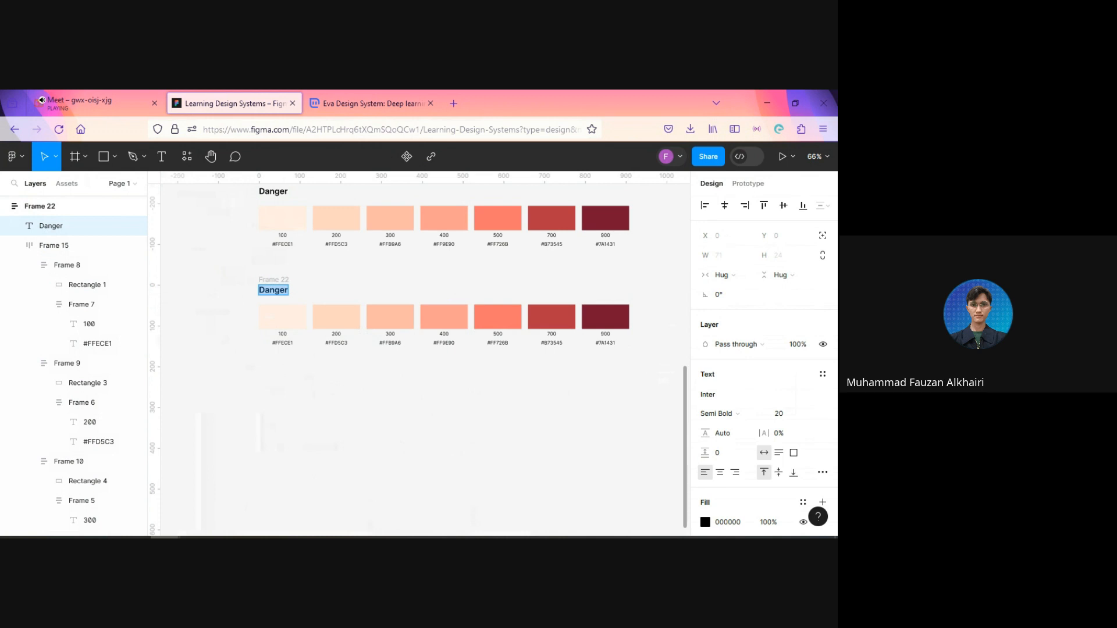
text(Text)
key(Escape)
Step: Set the Text heading's fill color to 1A1A1A
scroll(705, 457, down, 2)
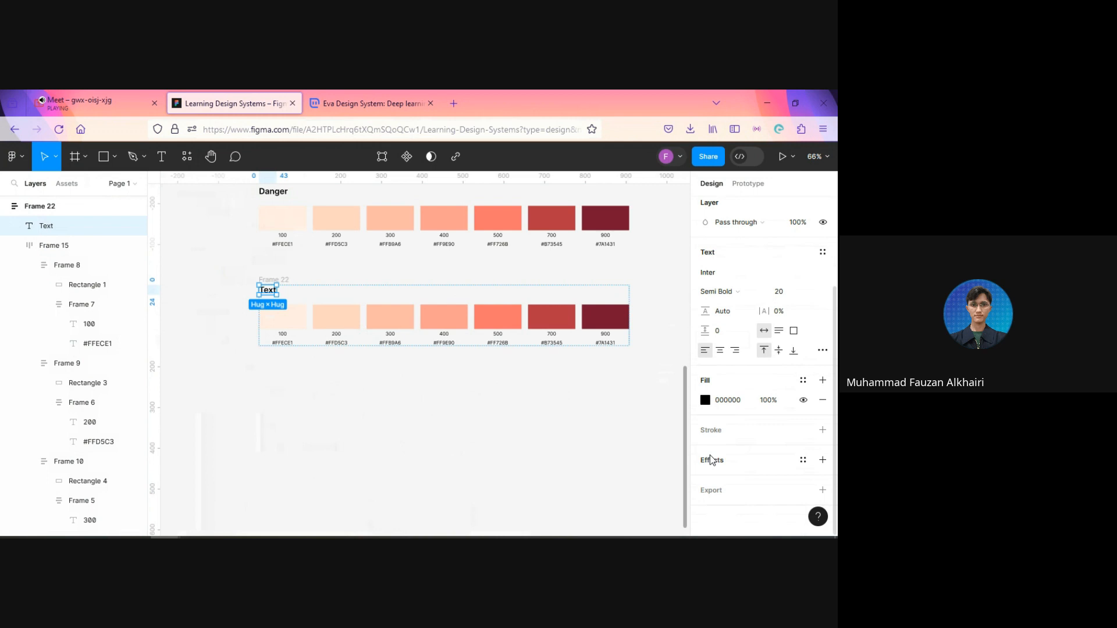
click(741, 407)
text(1a1a1a)
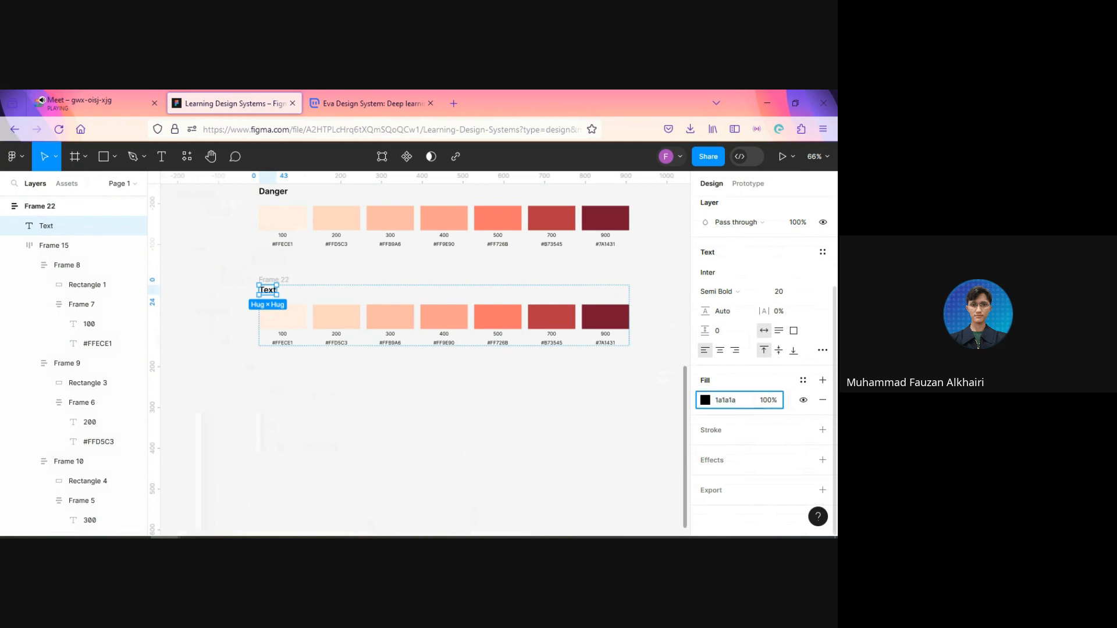
key(Return)
click(557, 408)
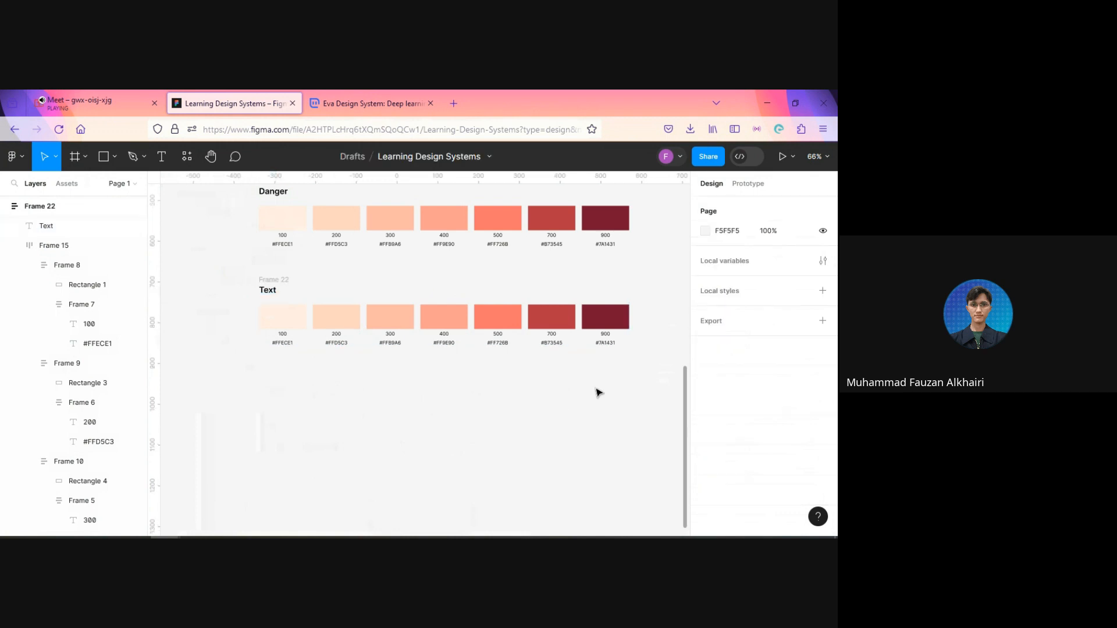
Step: Replace the hex label under the Text row's 900 swatch with #1a1a1a
double_click(606, 344)
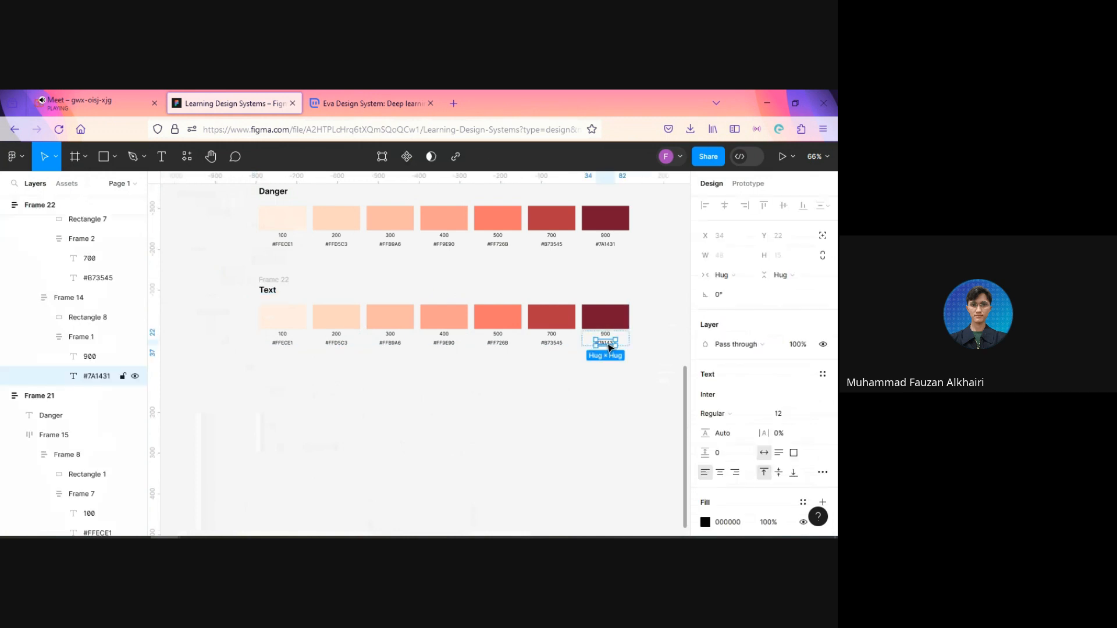
scroll(621, 404, up, 5)
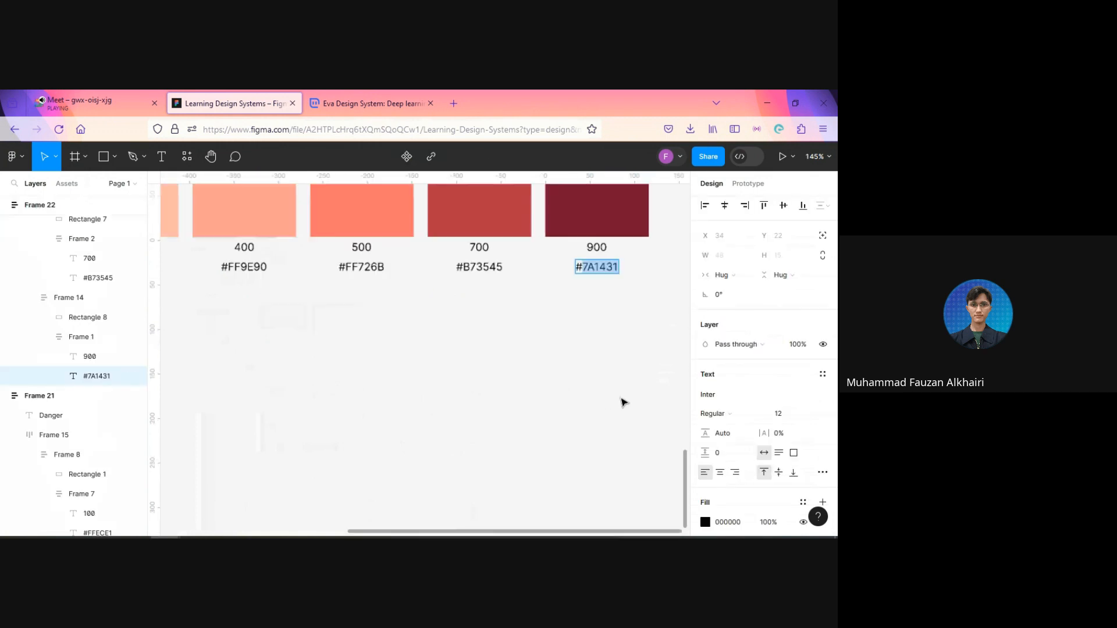
text(#1a1a1a)
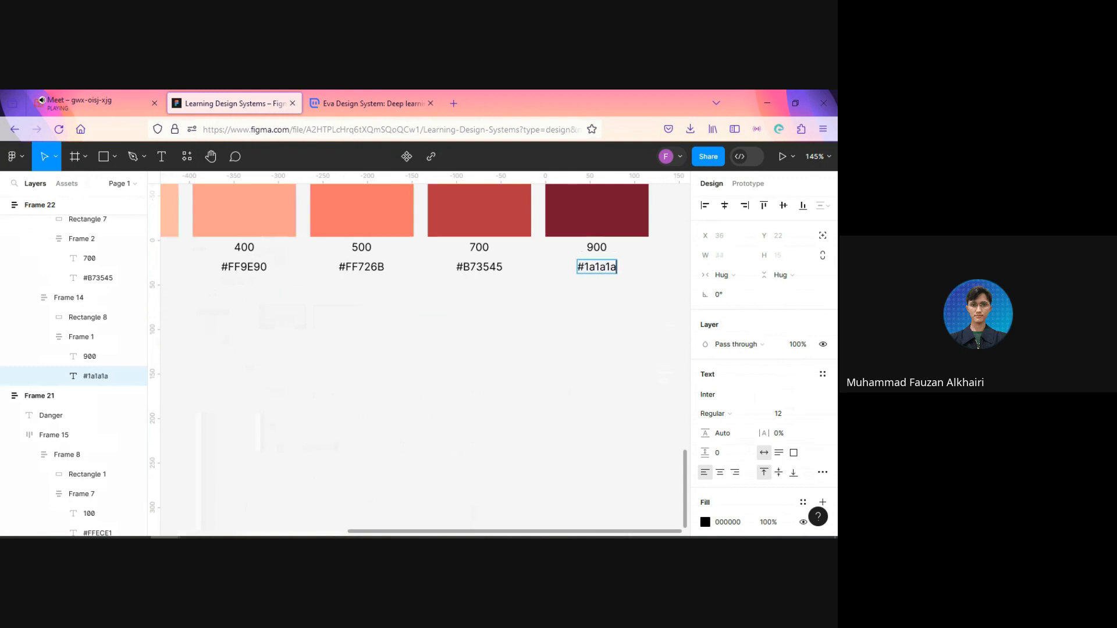
key(Escape)
click(536, 383)
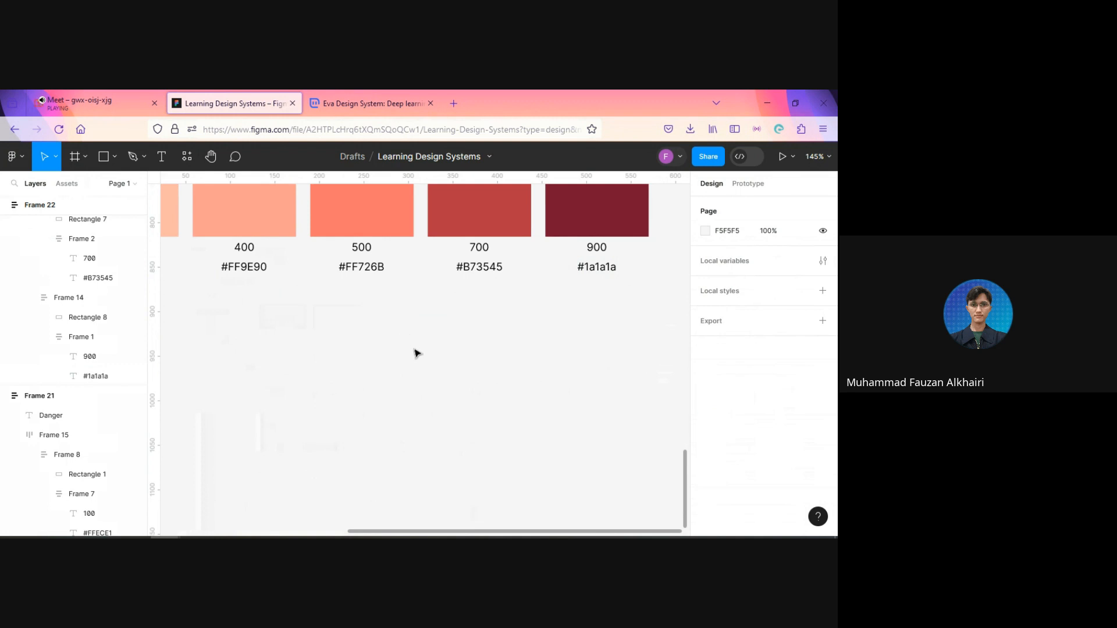
key(t)
click(453, 371)
text(00000)
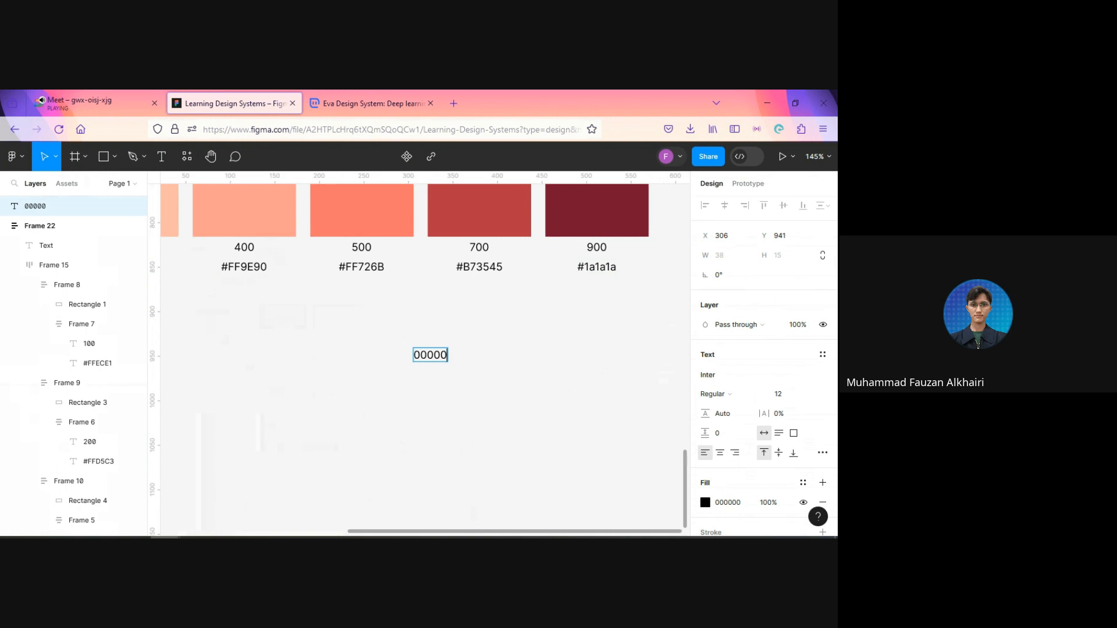
key(Escape)
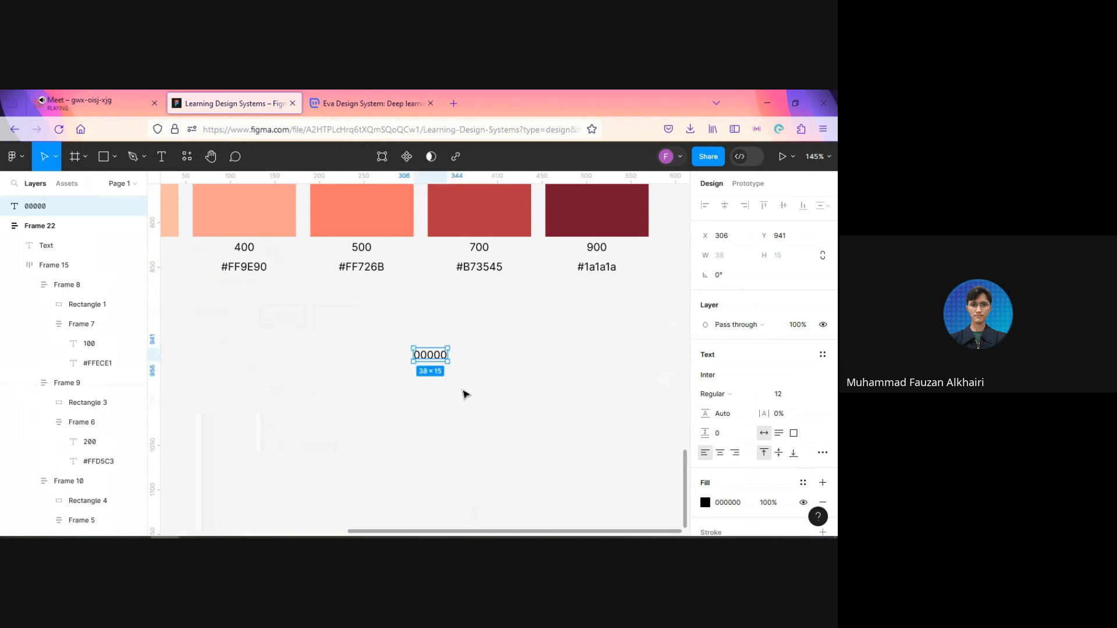
key(Delete)
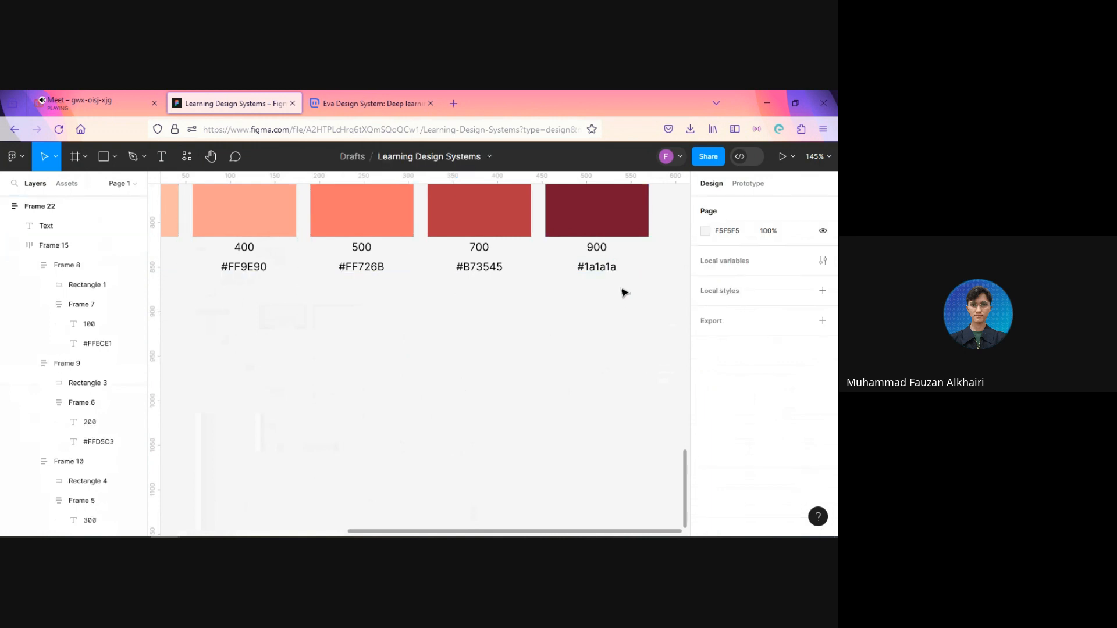
Step: Set the fill color of the Text row's 900 swatch to 1A1A1A
click(623, 229)
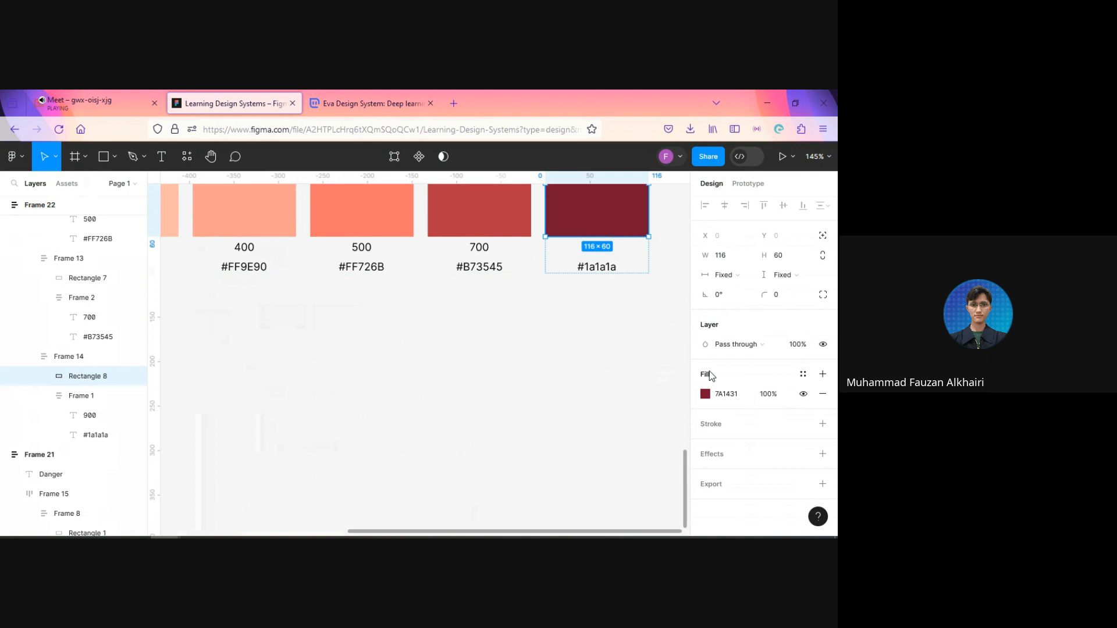
click(728, 394)
text(a)
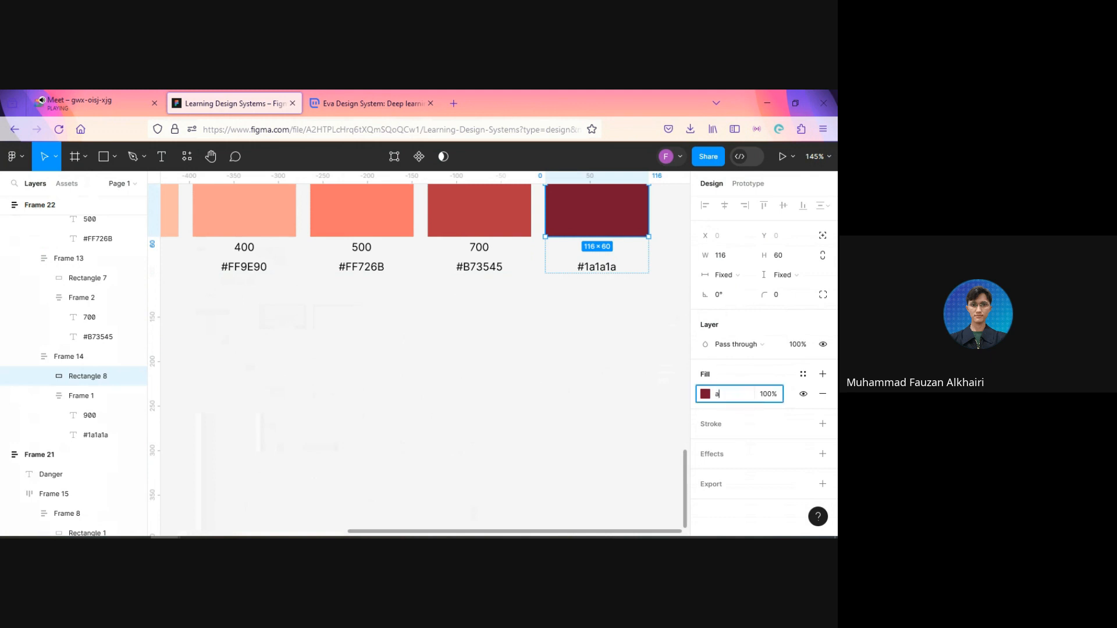
key(BackSpace)
text(1a1a1a)
key(Return)
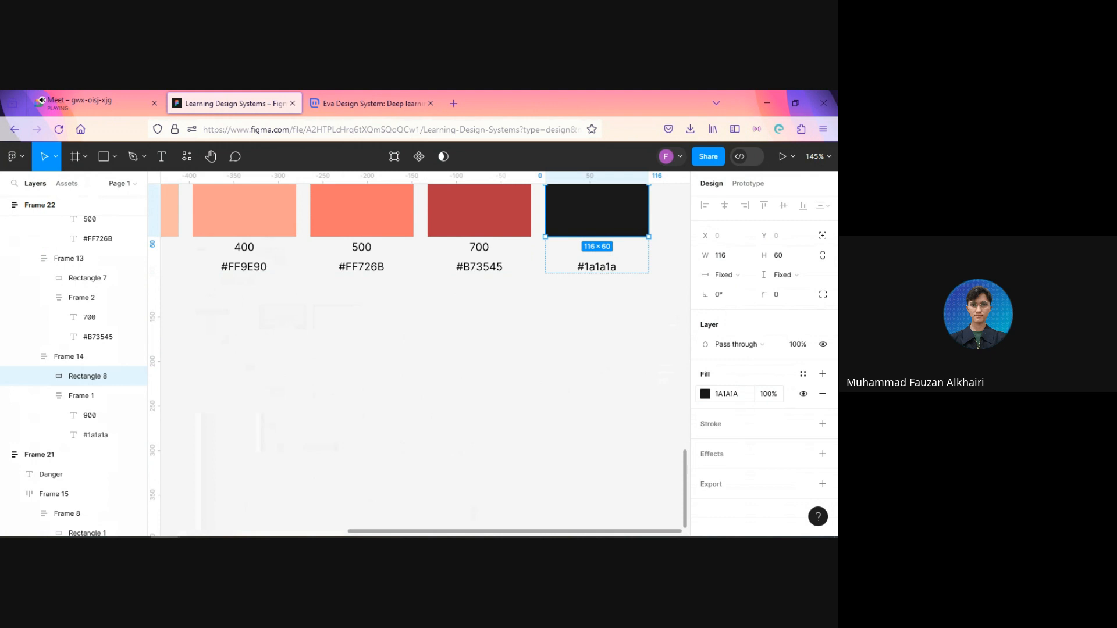
click(592, 370)
Step: Copy the Text row's 900 swatch rectangle and replace the row's 100, 200, 300, 400, 500 and 700 swatch rectangles with it
click(594, 226)
scroll(535, 374, down, 3)
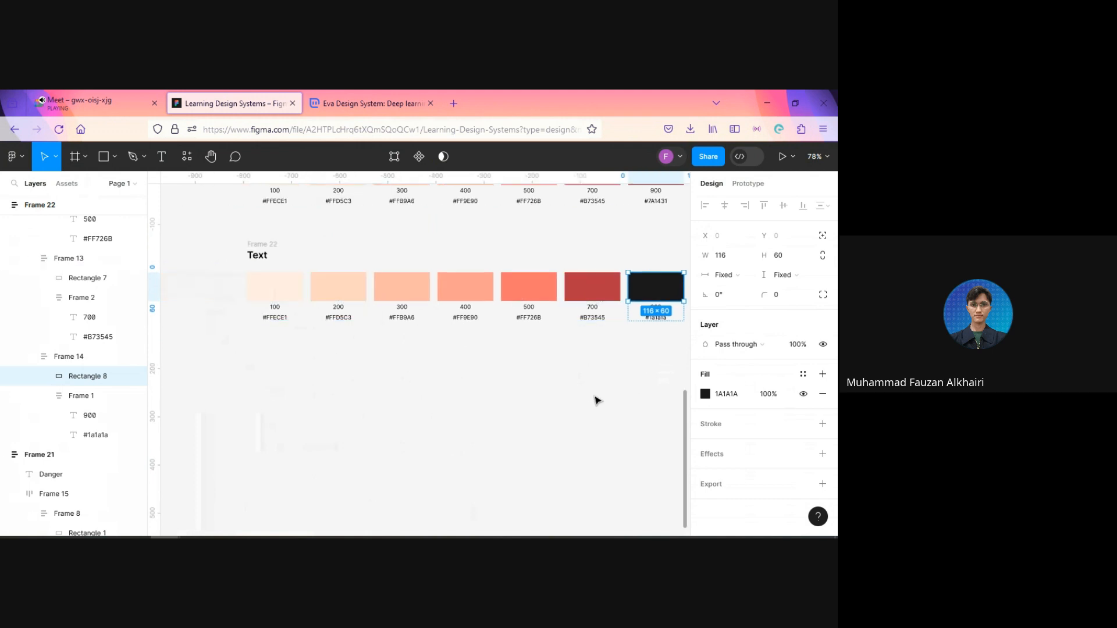
click(619, 379)
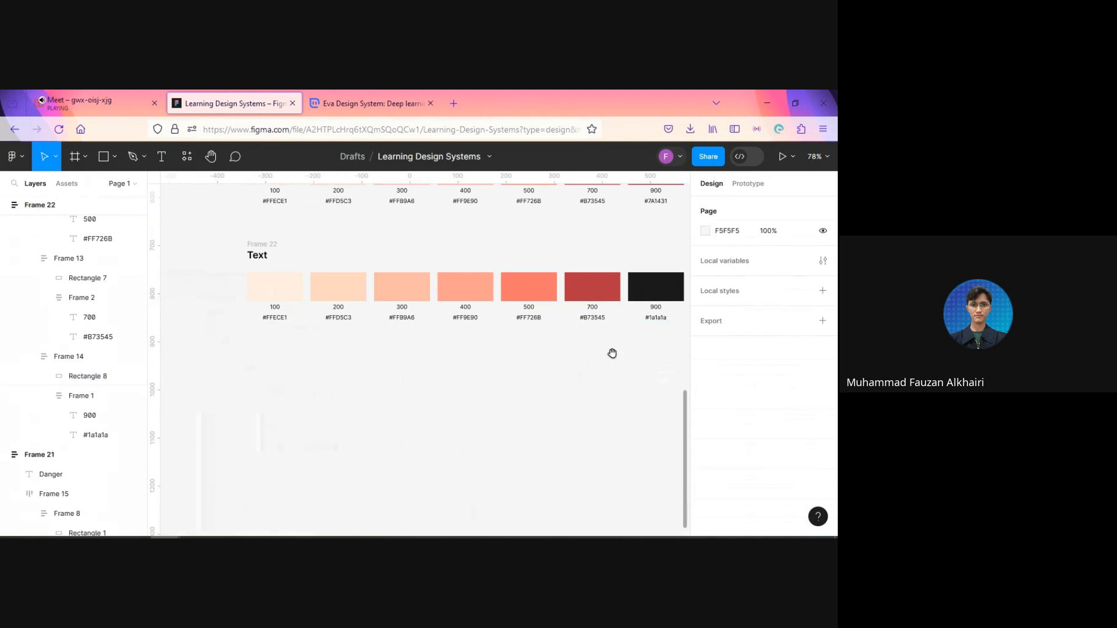
drag(611, 352, 608, 371)
click(599, 311)
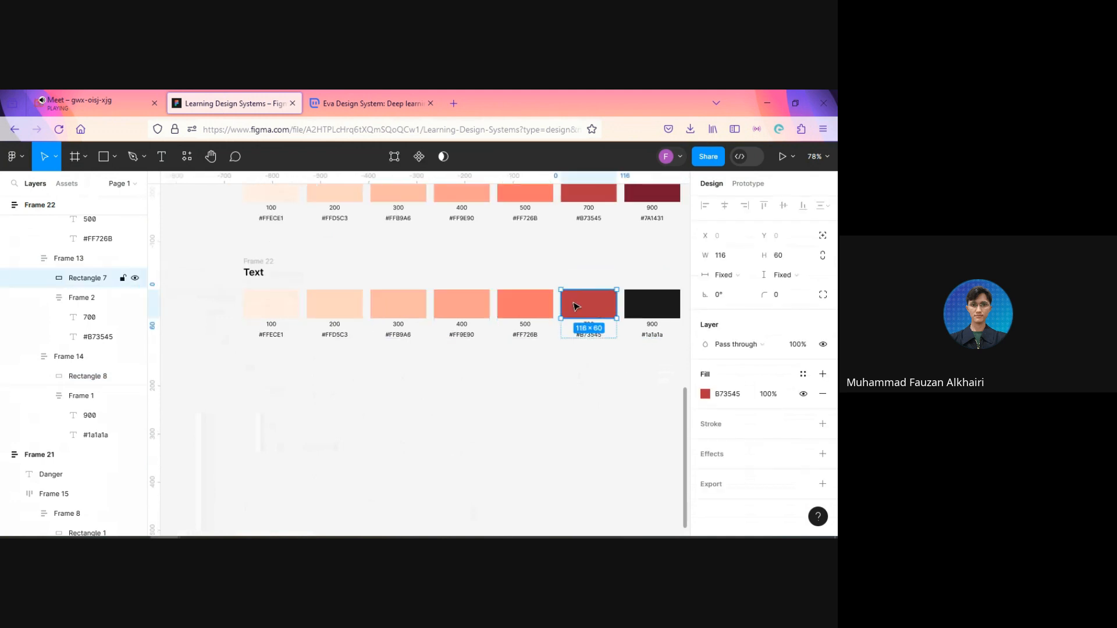
shift+click(532, 302)
shift+click(474, 302)
shift+click(379, 301)
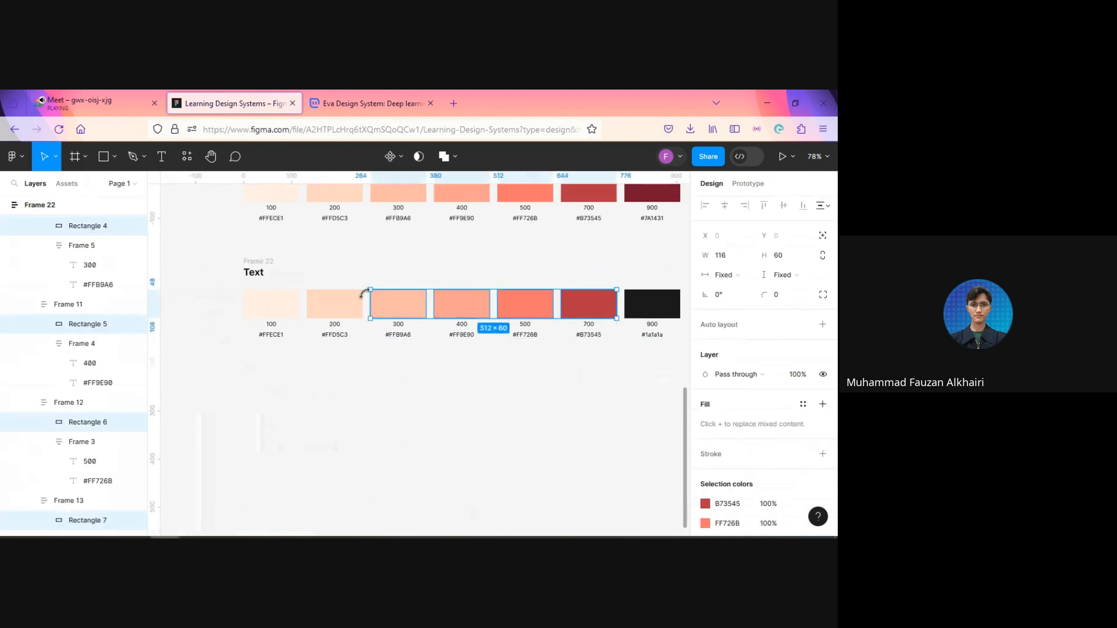
shift+click(323, 302)
shift+click(277, 301)
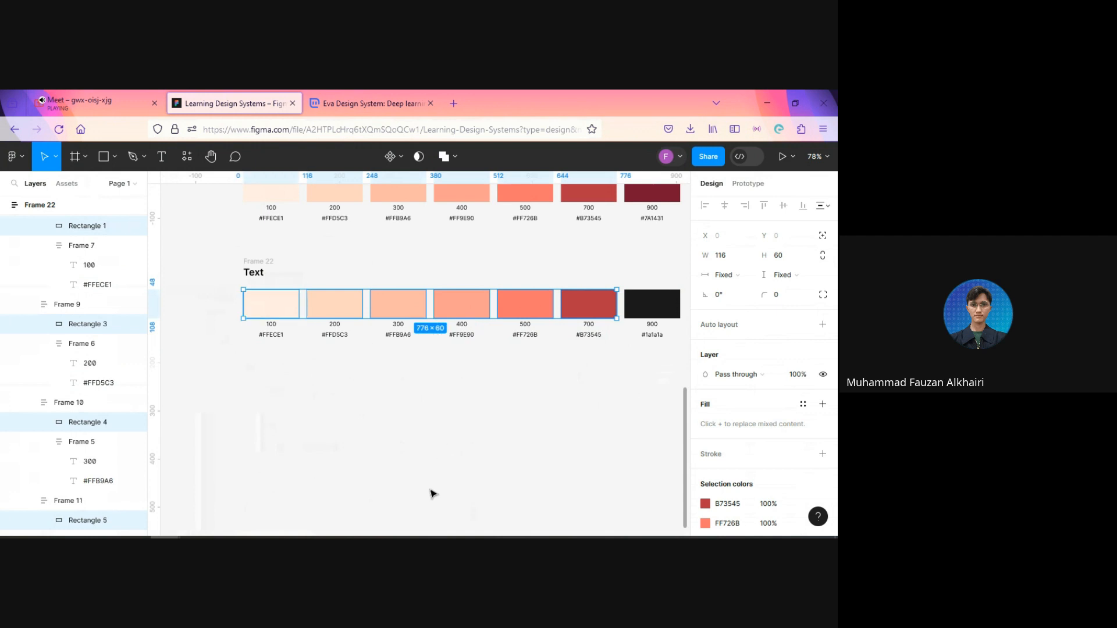
key(ctrl+shift+r)
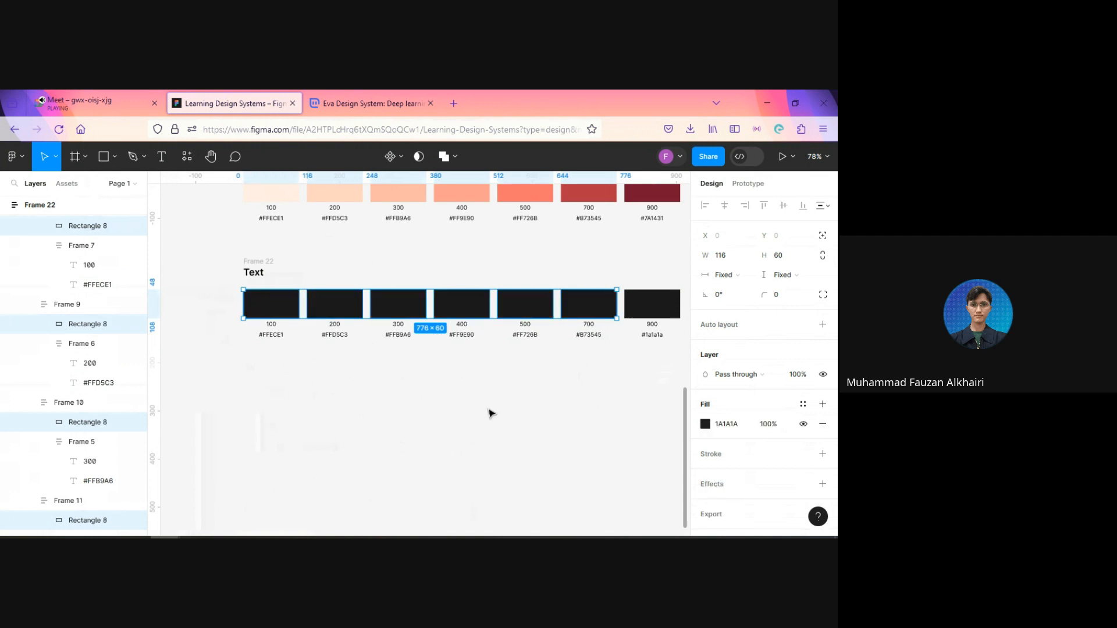
click(522, 394)
Step: Set the fill opacity of the Text row's 700 swatch to 80%
click(601, 314)
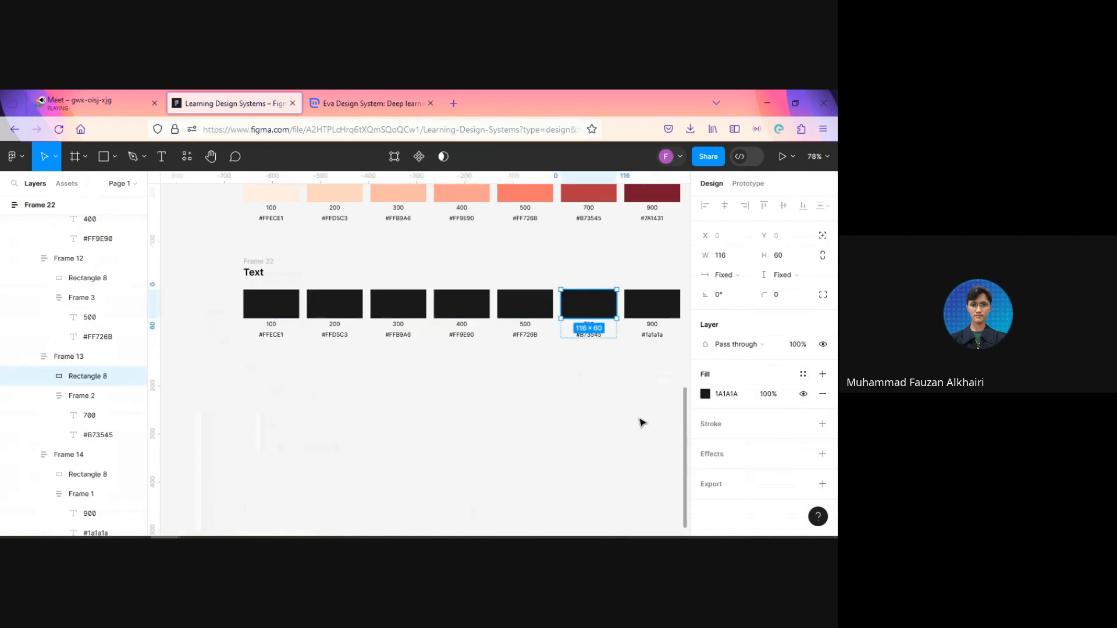
click(767, 394)
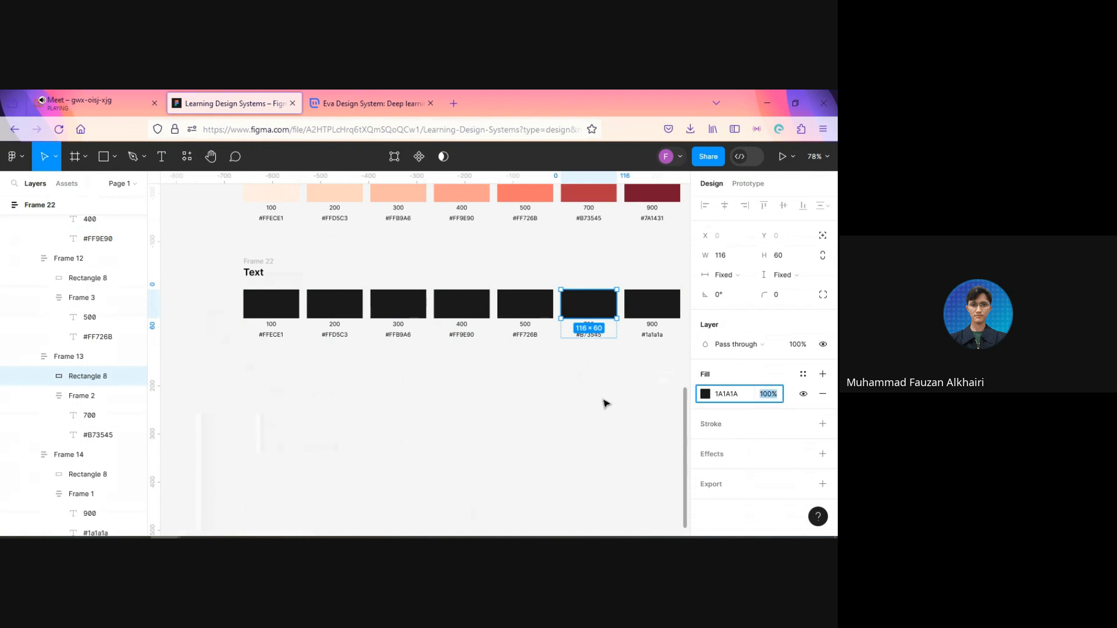
ctrl+scroll(626, 363, up, 3)
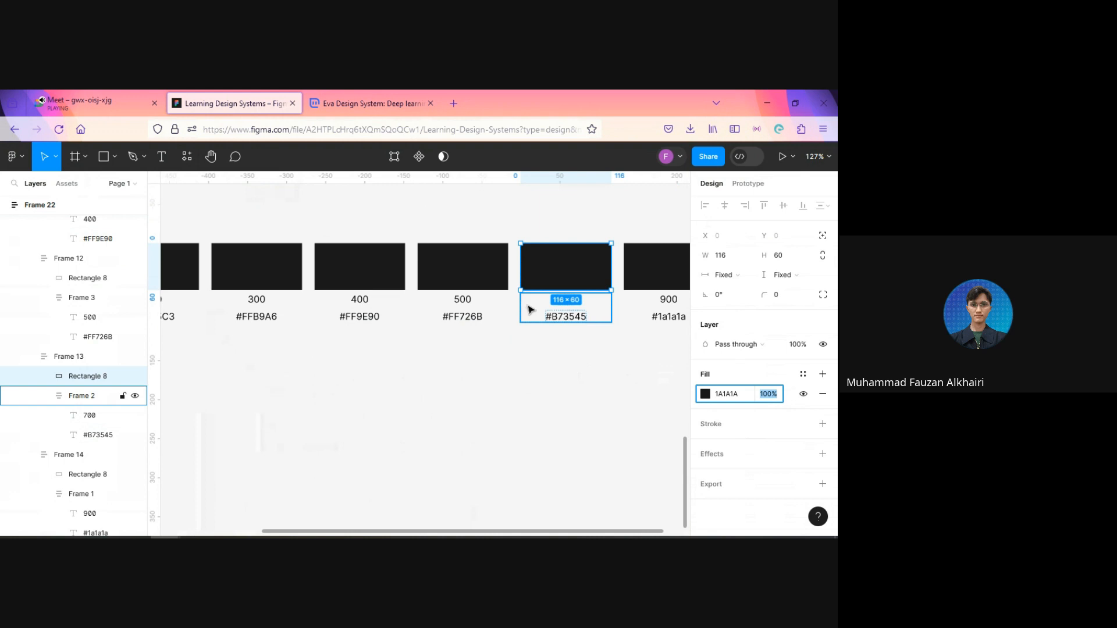
click(564, 369)
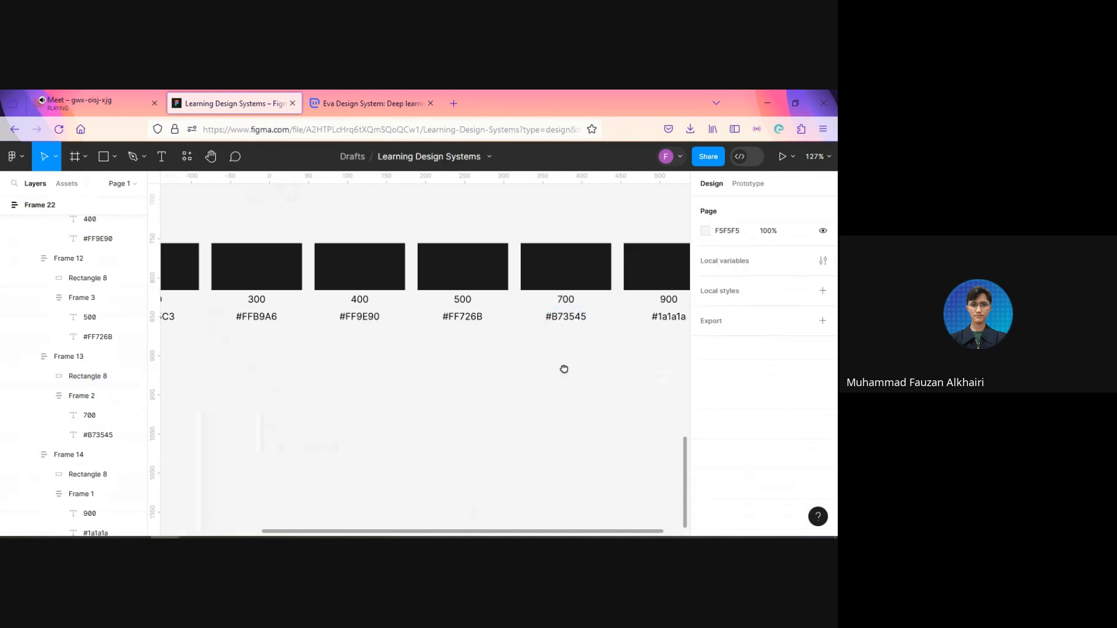
scroll(558, 349, right, 1)
click(548, 300)
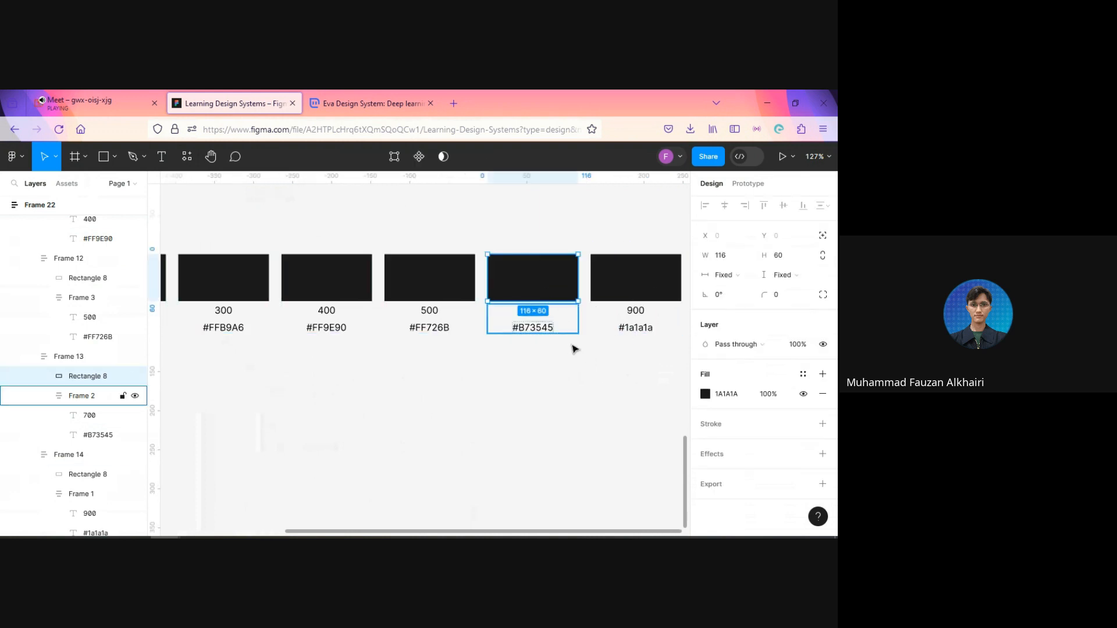
ctrl+scroll(537, 412, down, 3)
ctrl+scroll(537, 412, down, 2)
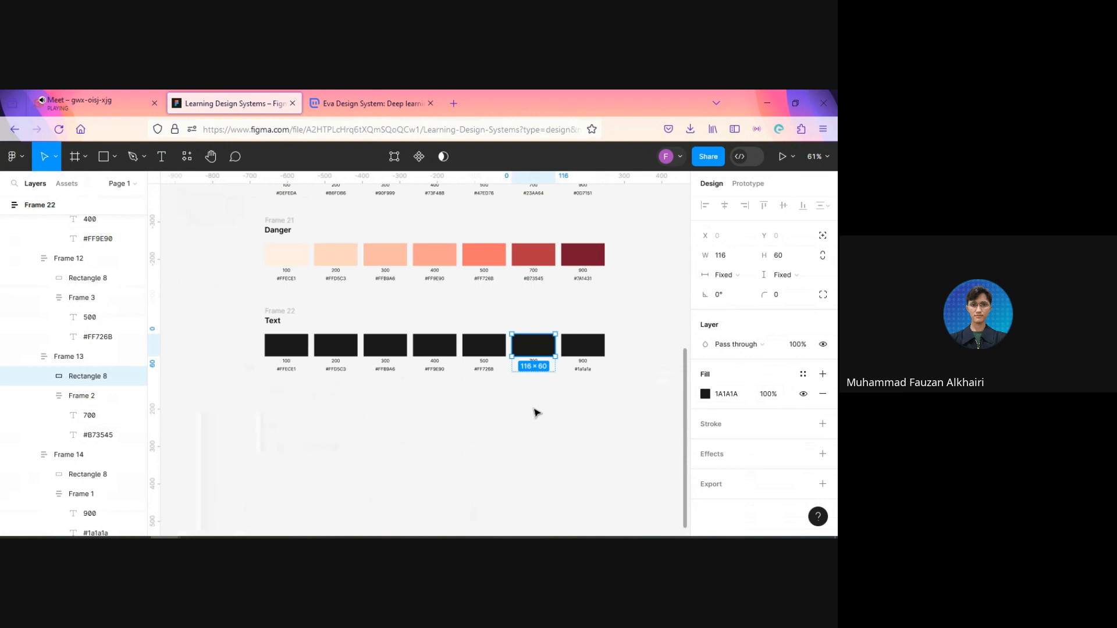
scroll(573, 386, up, 5)
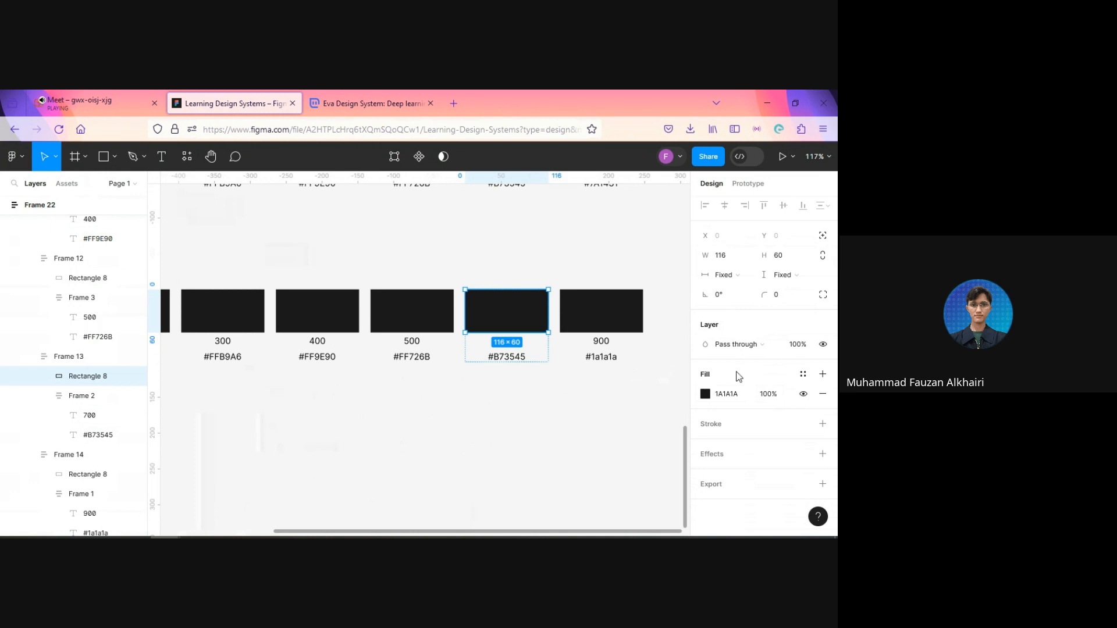
click(780, 398)
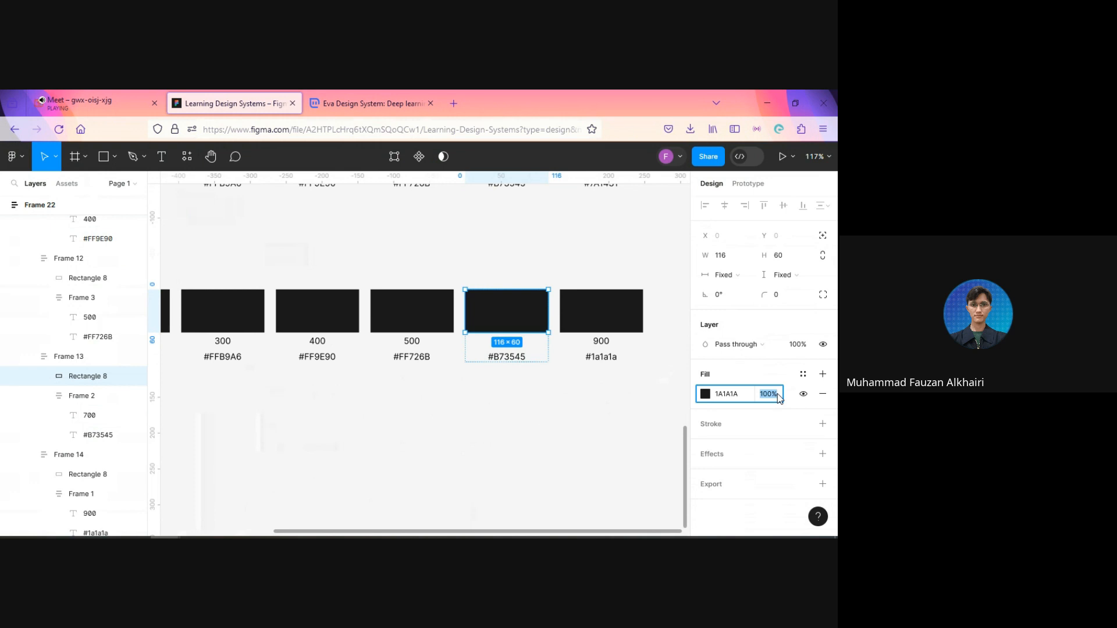
text(80)
key(Return)
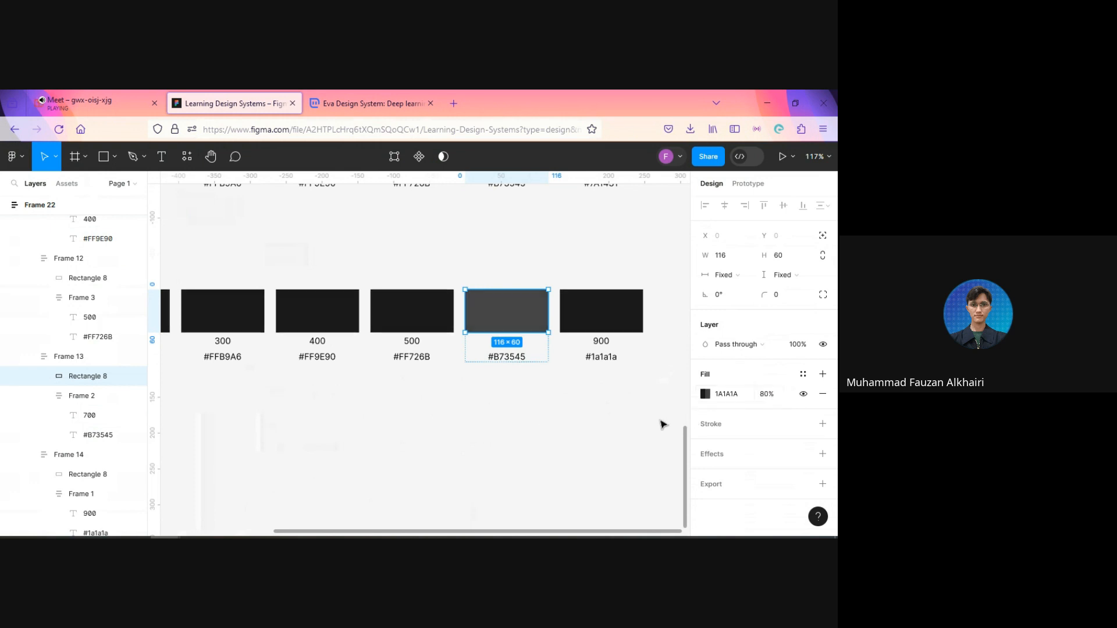
Step: Set the fill opacity of the Text row's 500 swatch to 60%
click(430, 317)
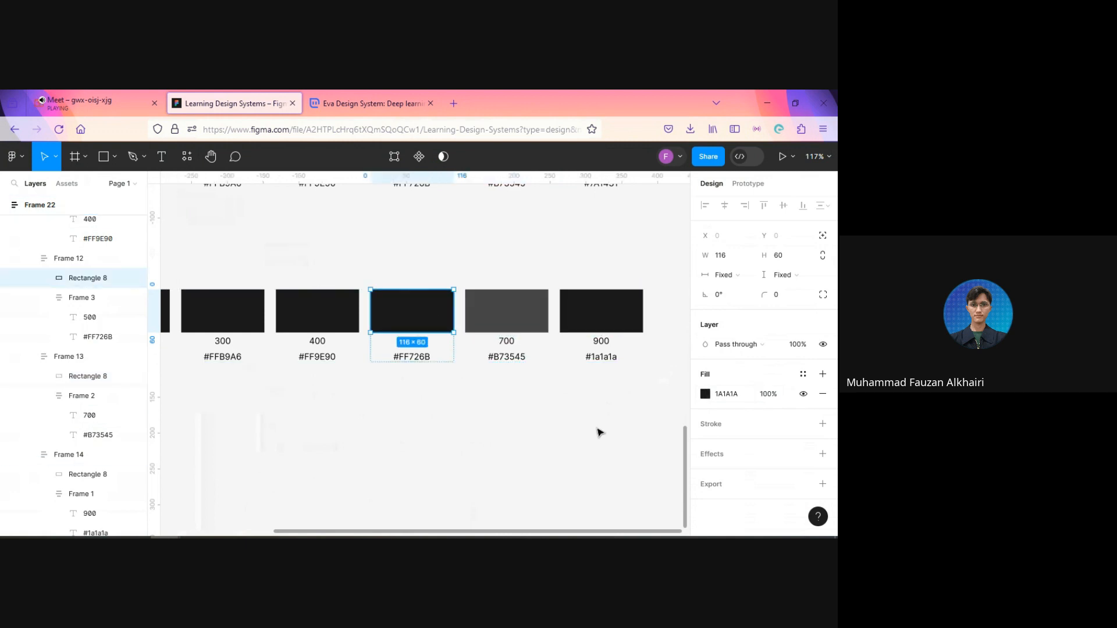
click(778, 395)
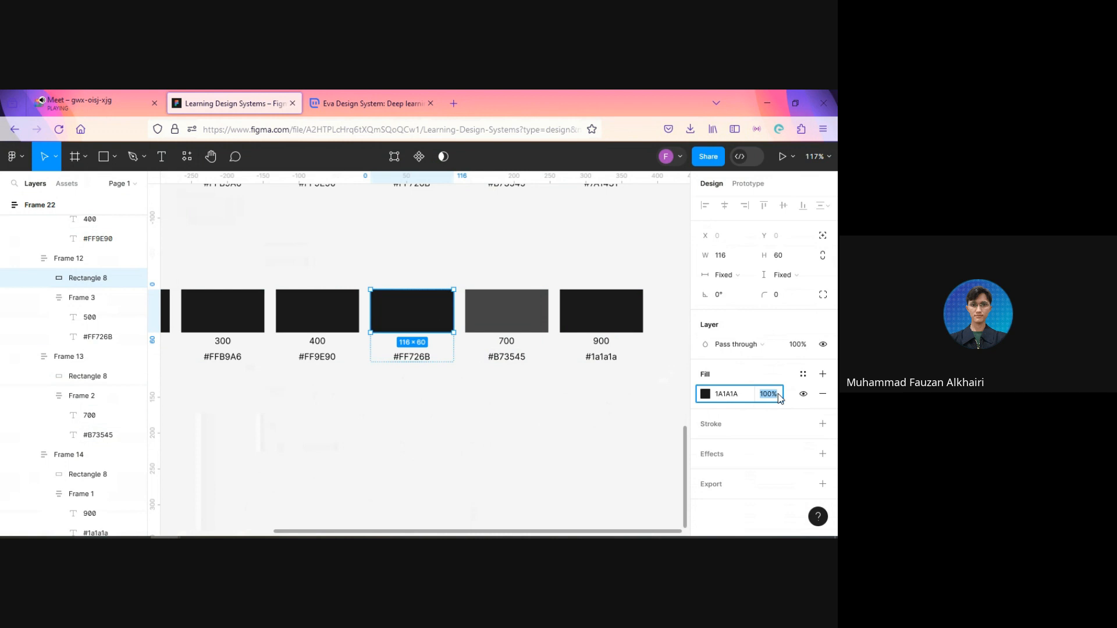
text(60)
key(Return)
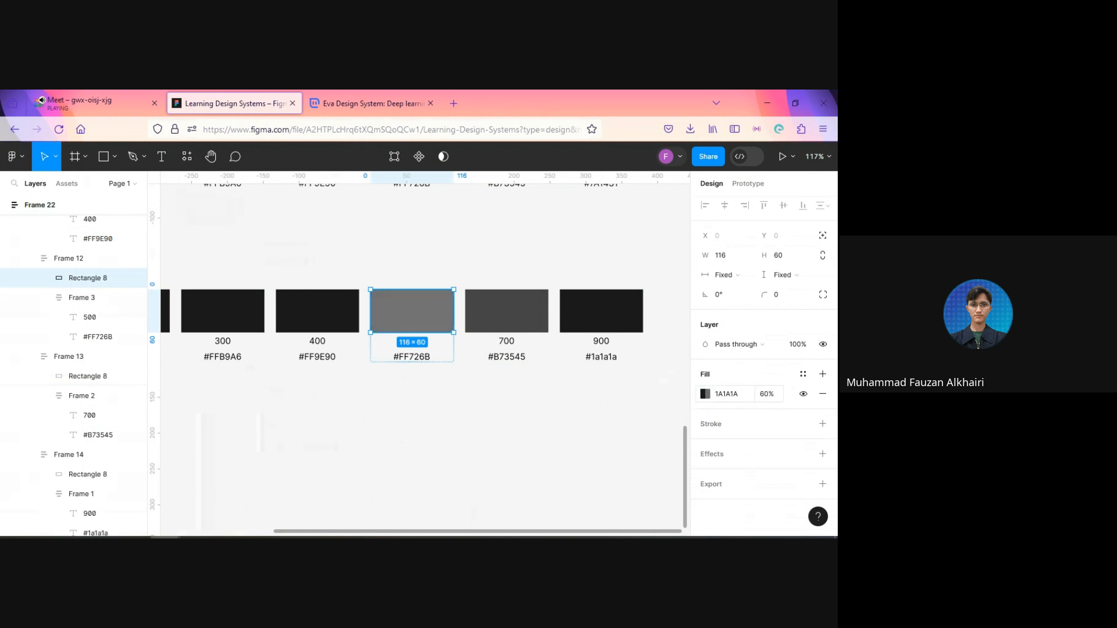
Step: Set the fill opacity of the Text row's 400 swatch to 50%
click(341, 324)
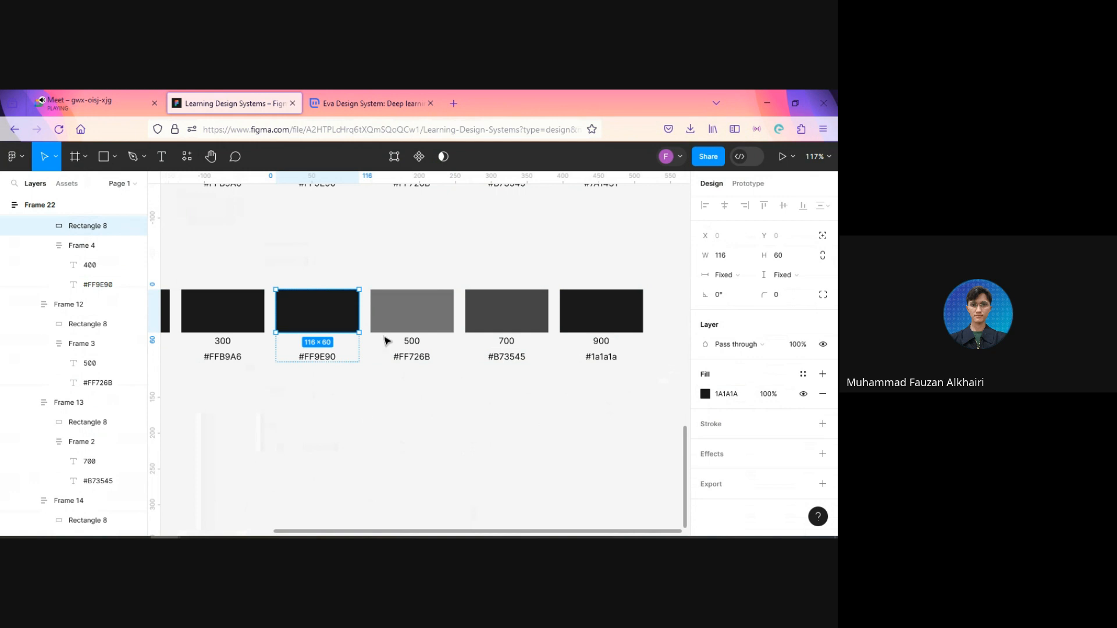
click(411, 312)
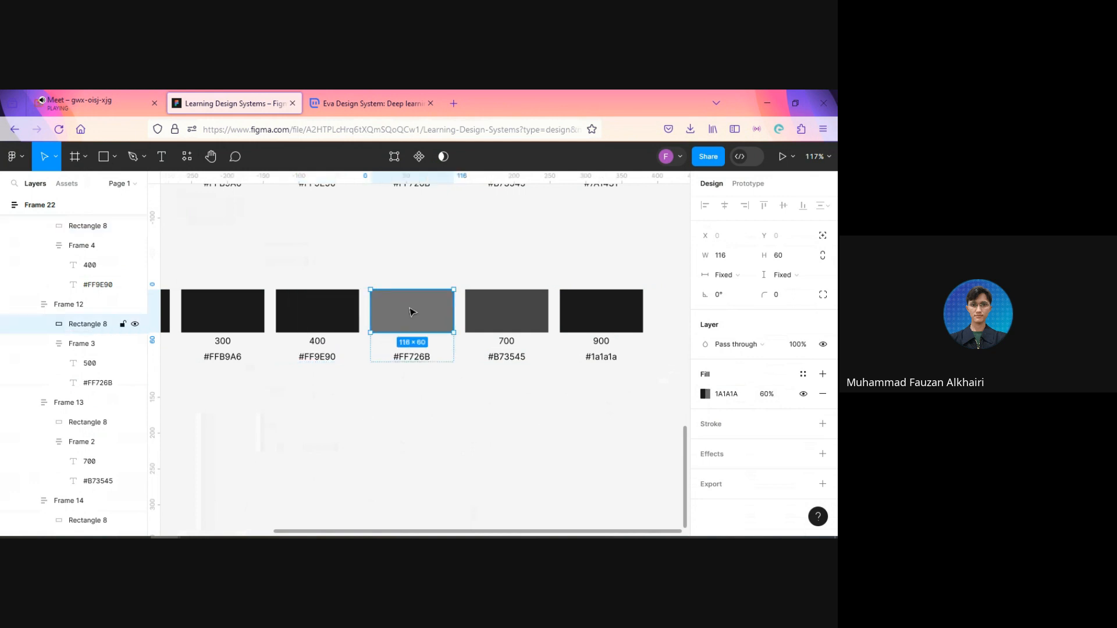
click(345, 318)
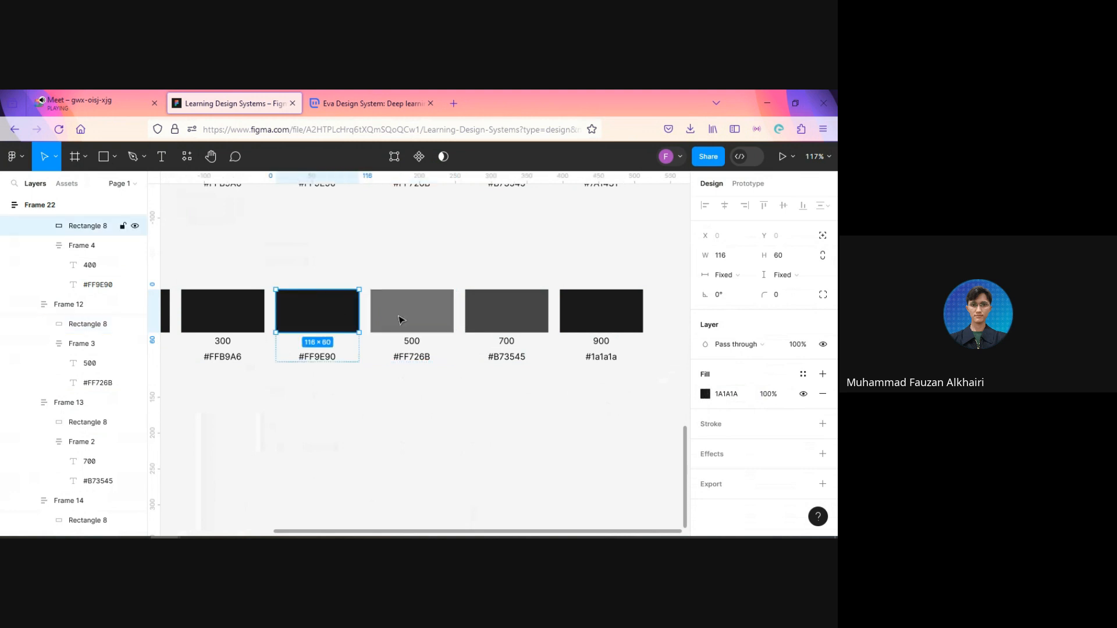
click(767, 394)
text(50)
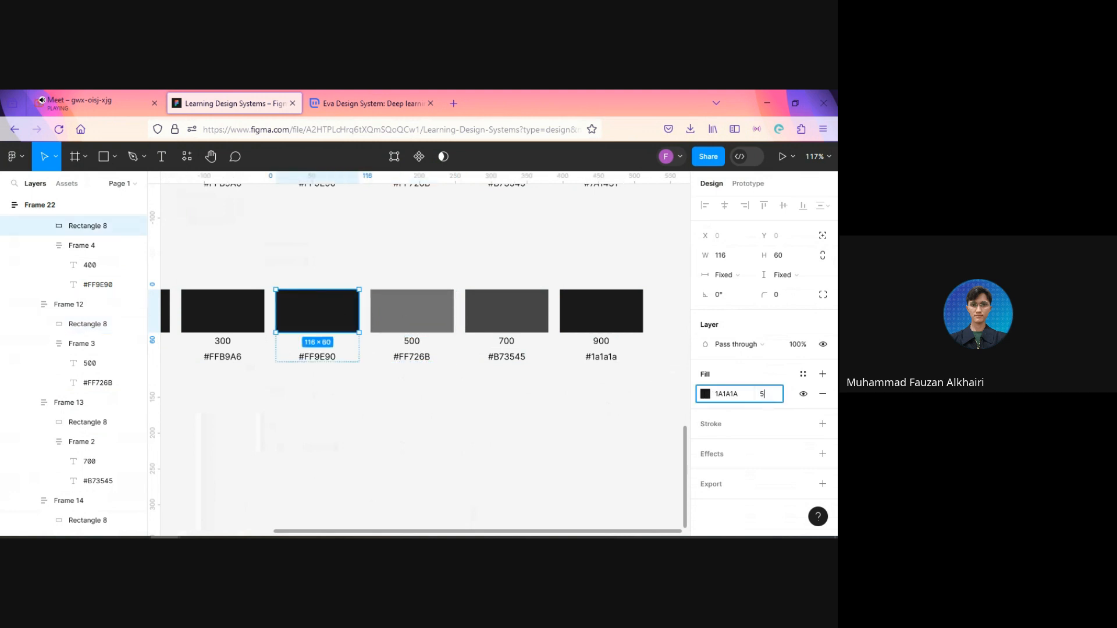
key(Return)
Step: Set the fill opacity of the Text row's 300 swatch to 40%
click(242, 304)
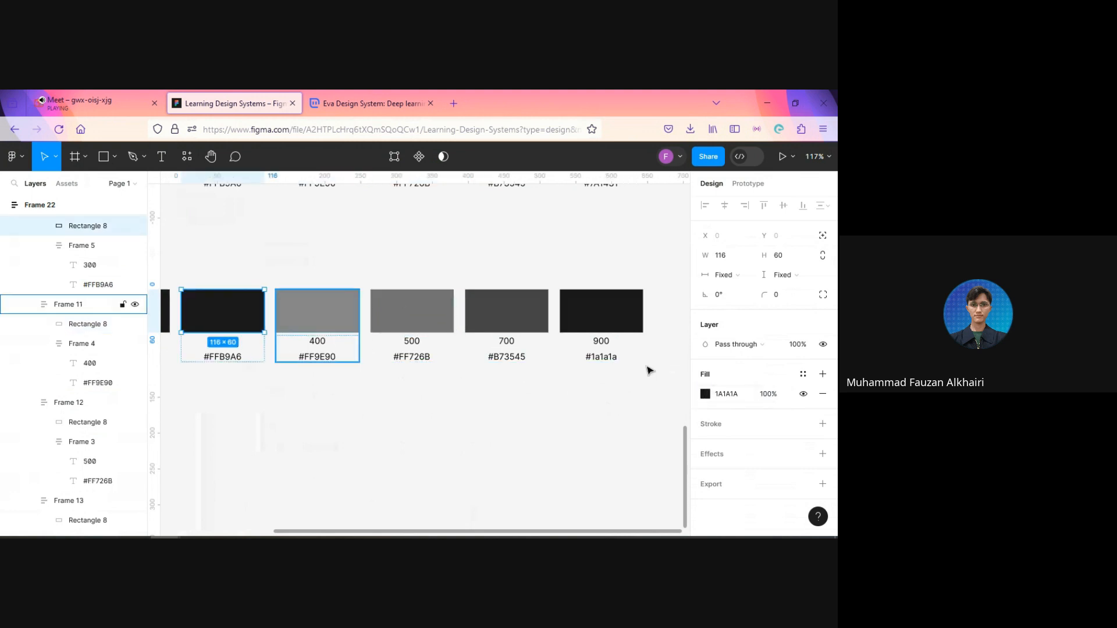
click(767, 394)
text(40)
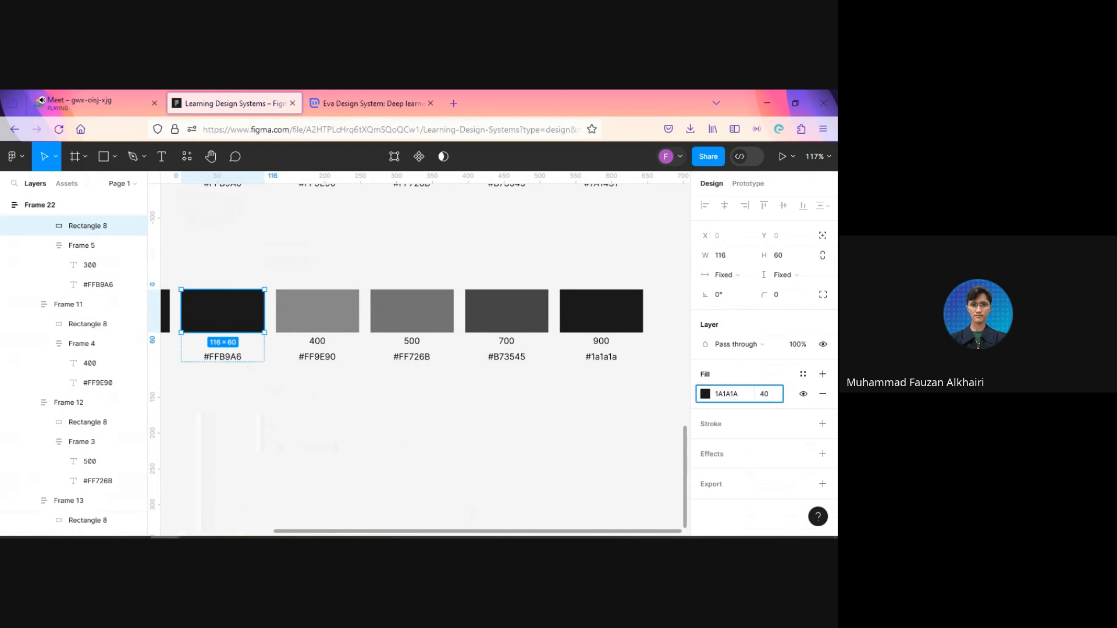
key(Return)
Step: Set the fill opacity of the Text row's 200 swatch to 30%
click(369, 444)
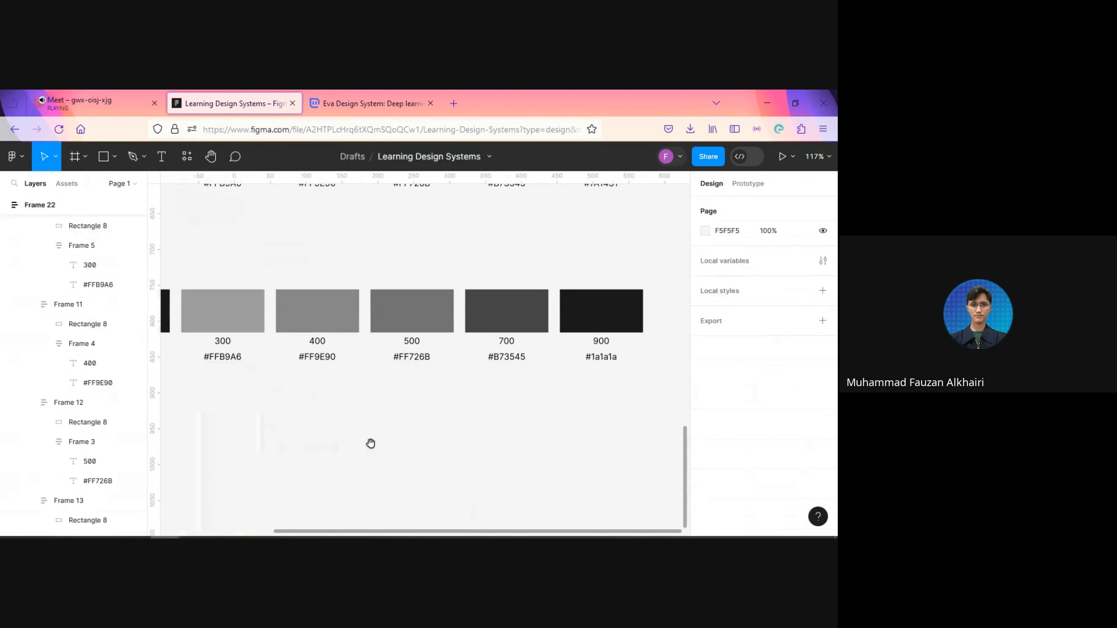
scroll(451, 431, left, 5)
click(444, 315)
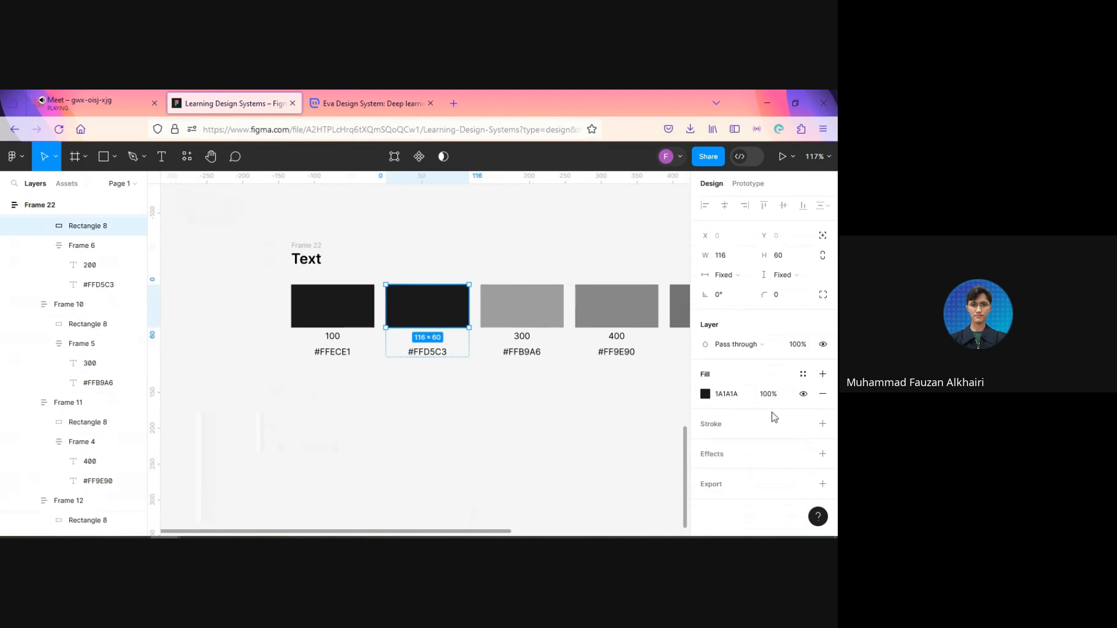
click(773, 396)
text(30)
key(Return)
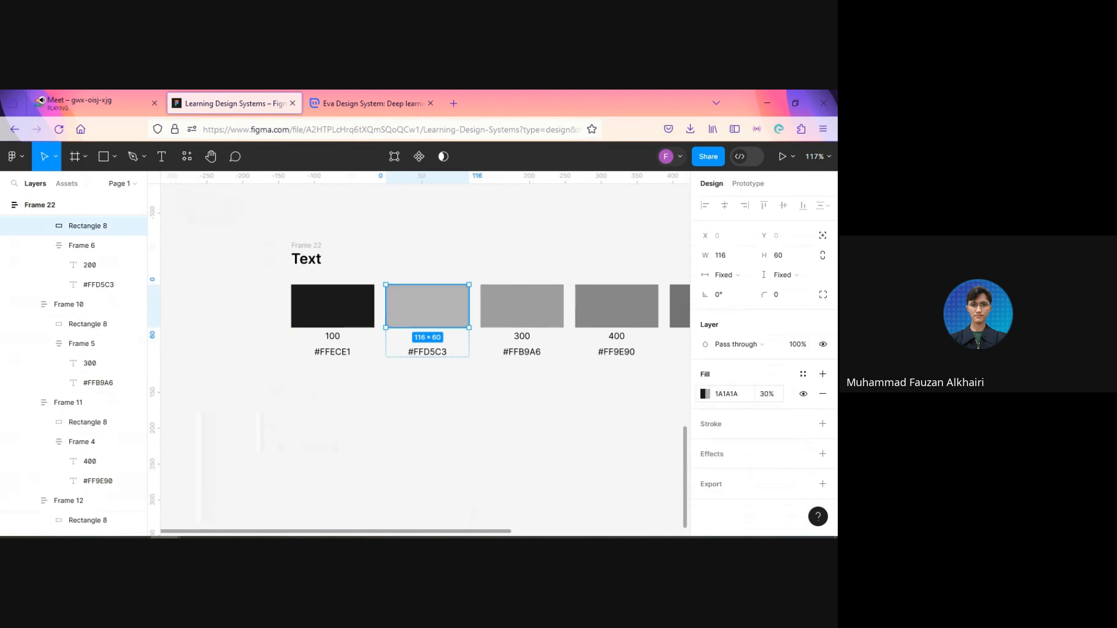
Step: Set the fill opacity of the Text row's 100 swatch to 20%
click(364, 307)
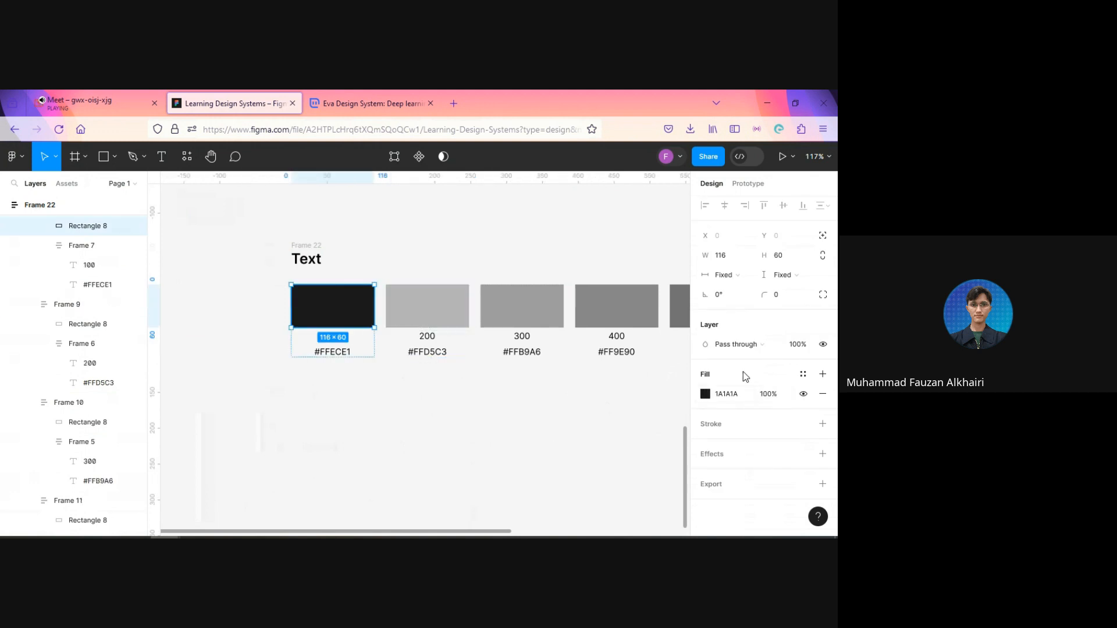
click(771, 396)
text(20)
key(Return)
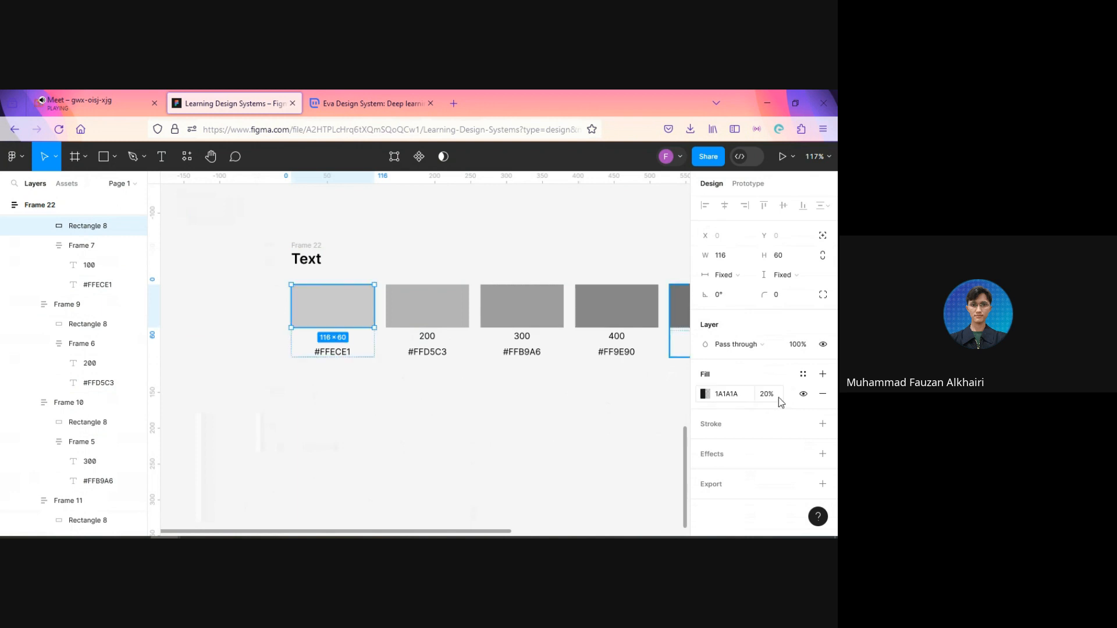
Step: Review all the palette's swatch rows from Primary down to Text
click(625, 440)
drag(623, 444, 402, 449)
scroll(402, 450, down, 5)
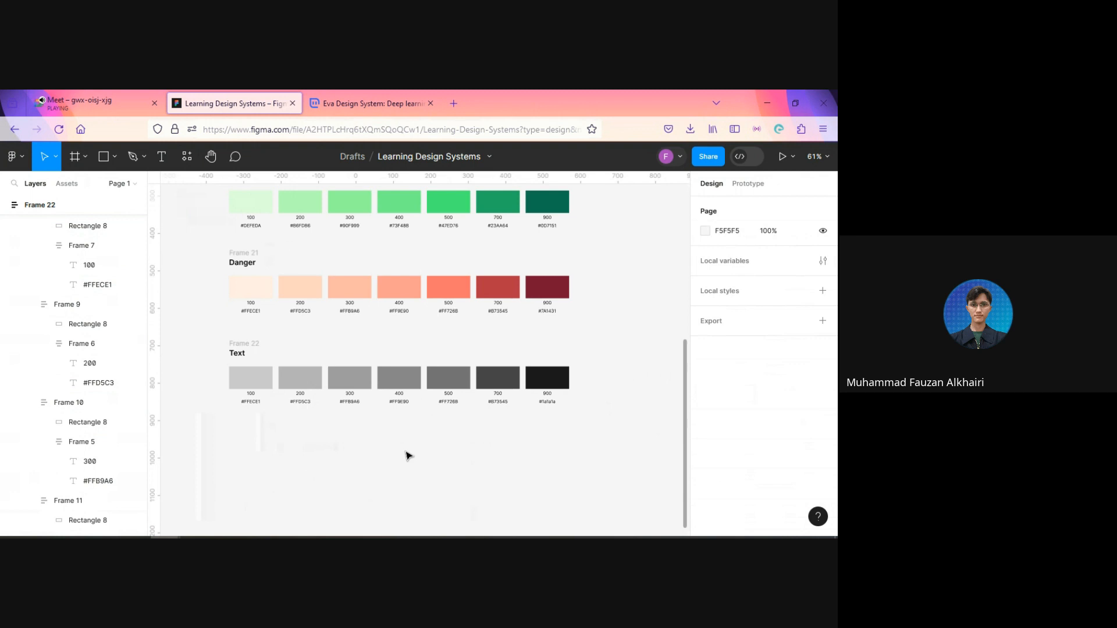
scroll(501, 349, down, 5)
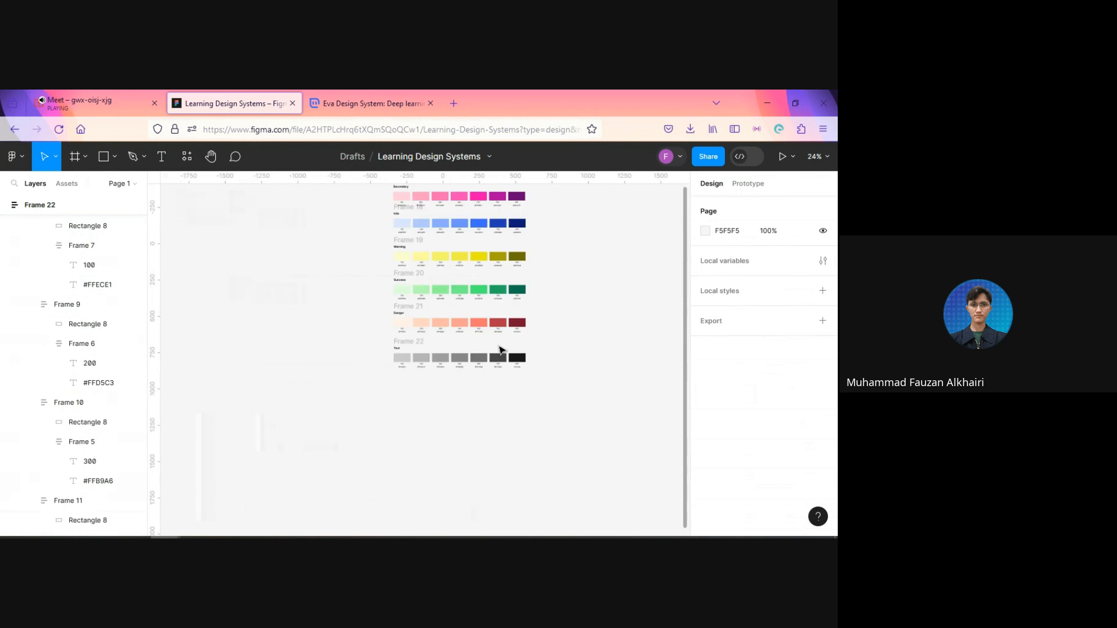
scroll(548, 279, up, 3)
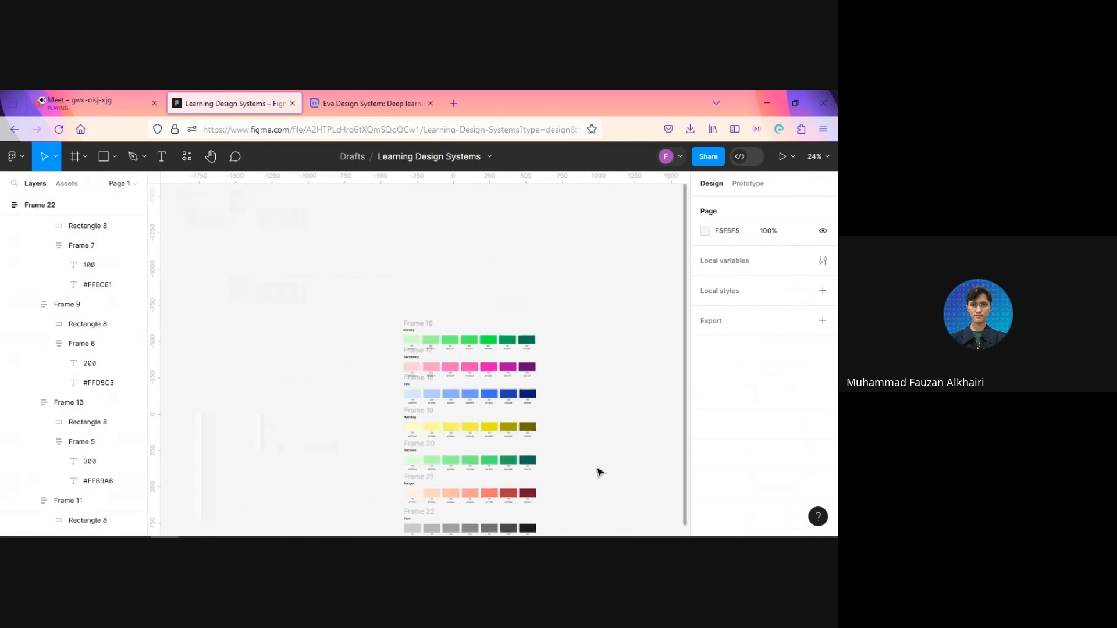
scroll(600, 472, up, 3)
scroll(576, 463, down, 3)
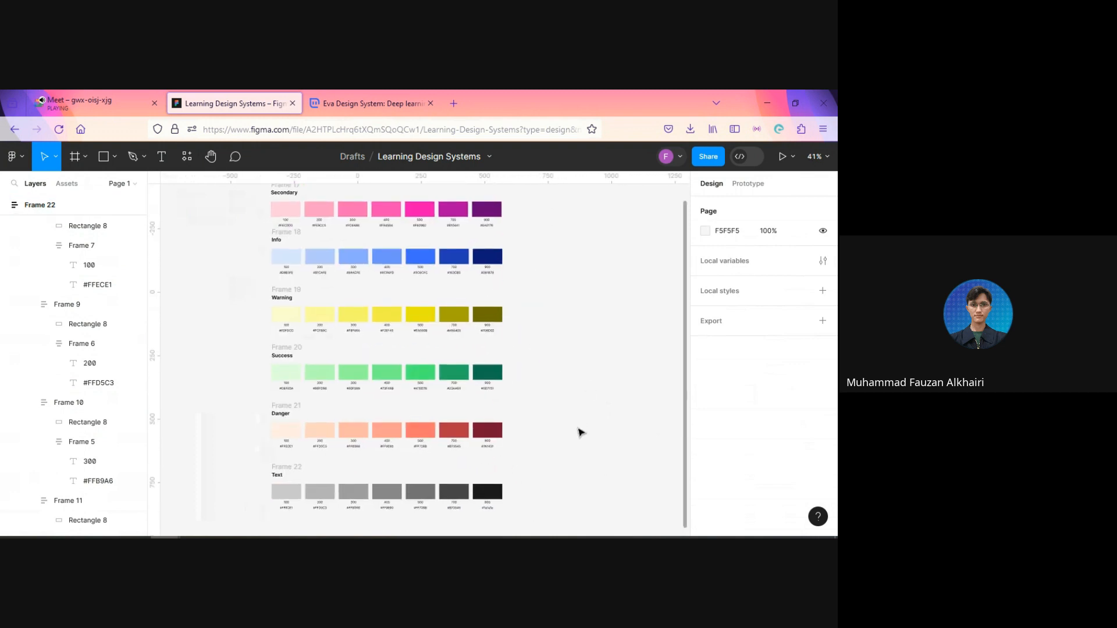
Step: Draw a tall rectangle about 135 wide and 1273 high over the 500 swatch column, from the Primary row to below Danger
click(104, 157)
scroll(476, 264, up, 3)
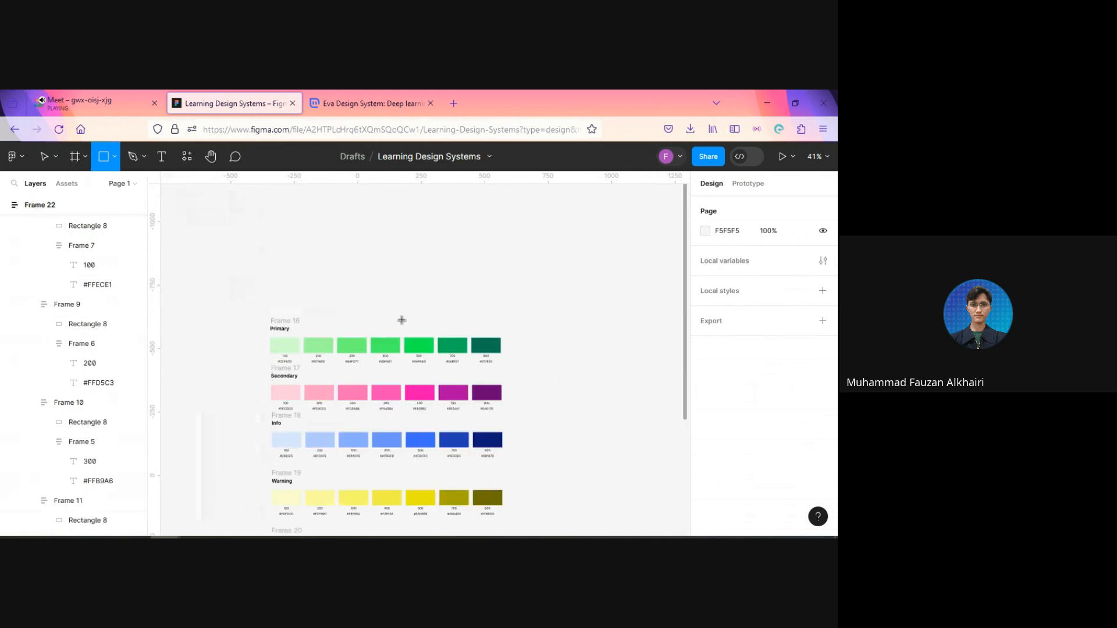
drag(402, 319, 436, 504)
scroll(436, 504, down, 4)
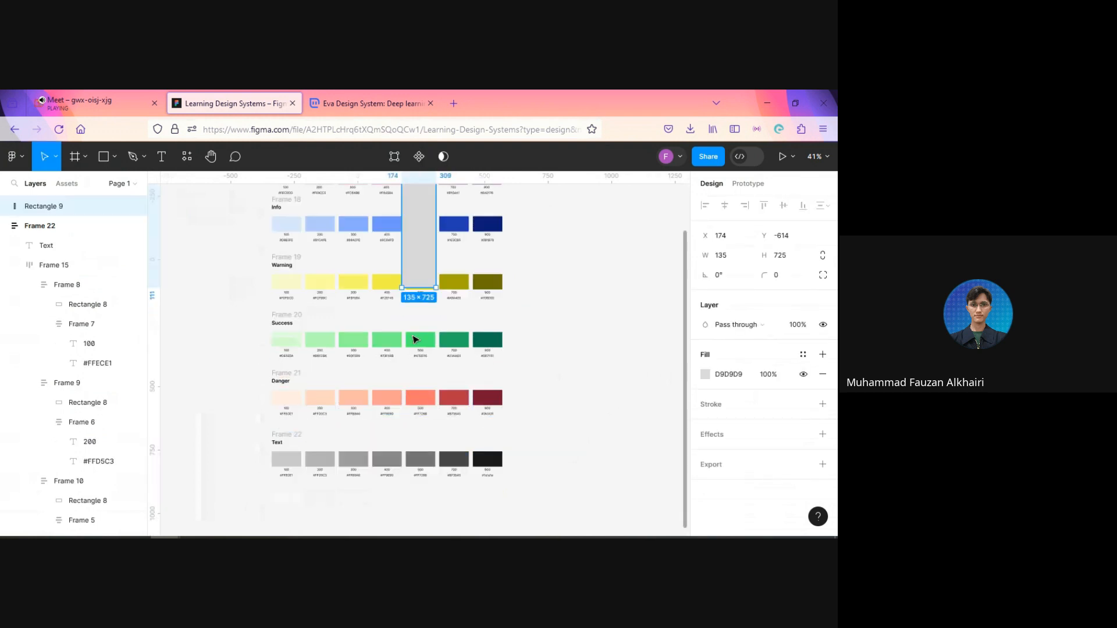
drag(415, 289, 418, 427)
Step: Send the tall grey rectangle to the back, behind the 500 swatches
scroll(555, 477, up, 3)
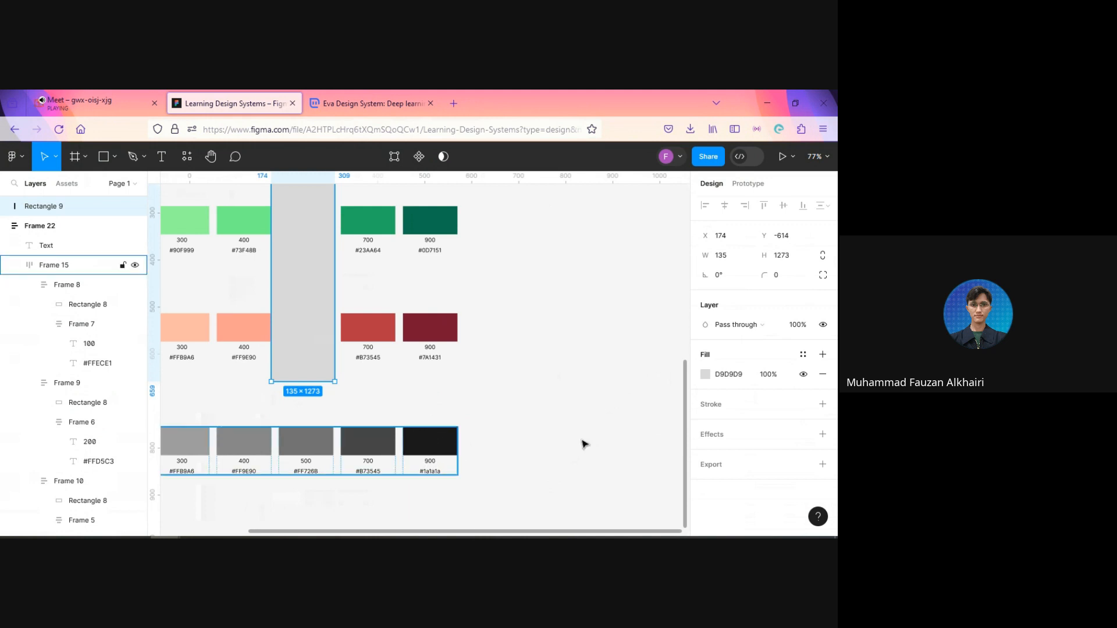
scroll(328, 376, up, 5)
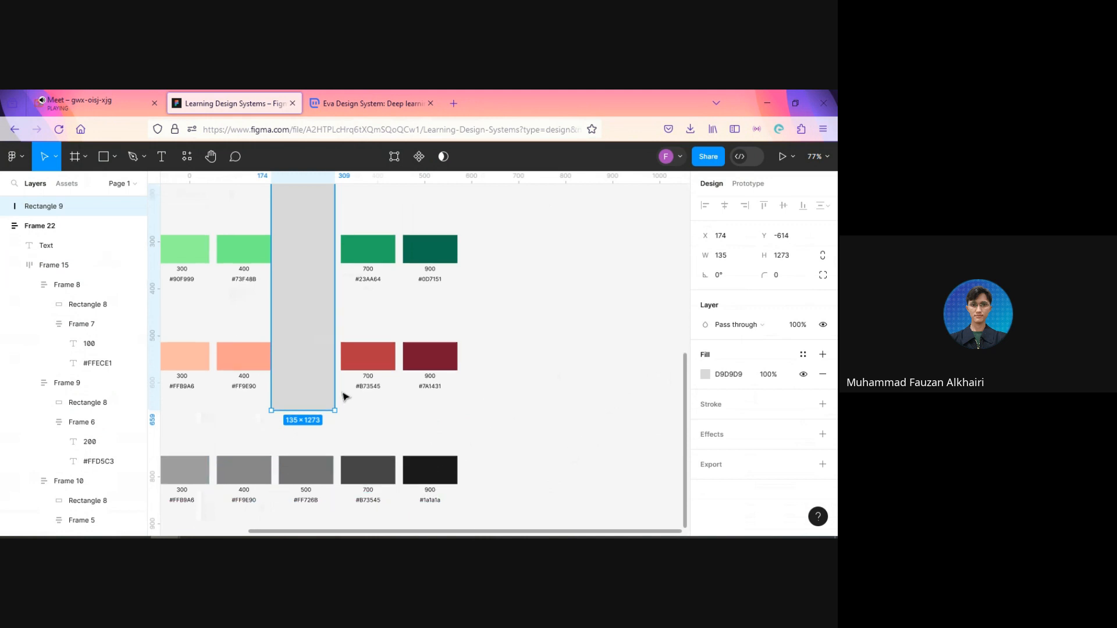
scroll(327, 376, up, 5)
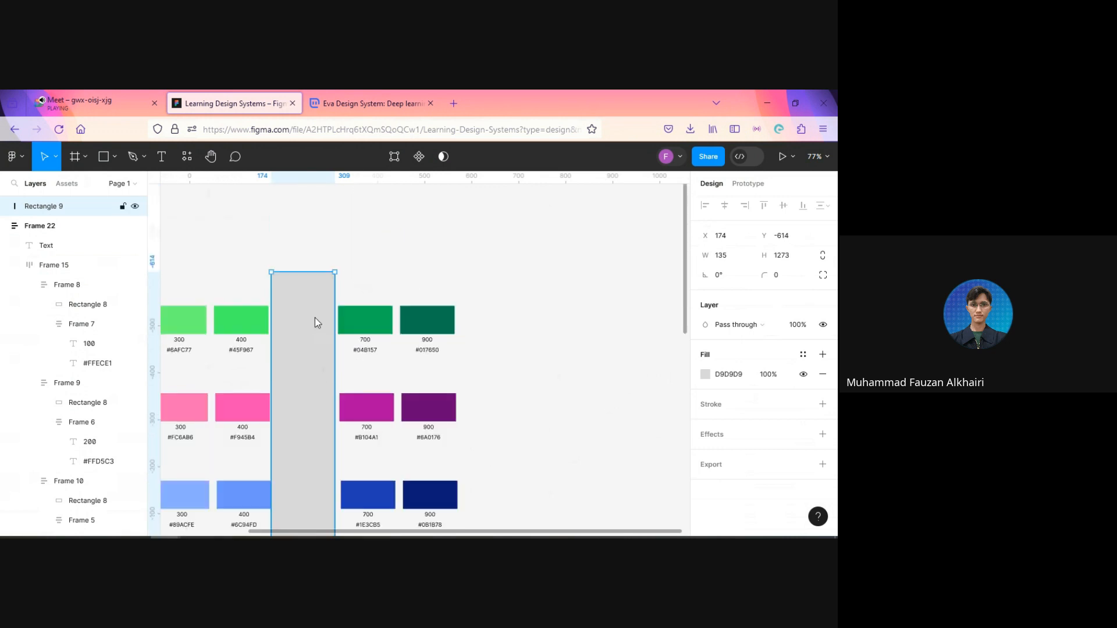
right_click(316, 323)
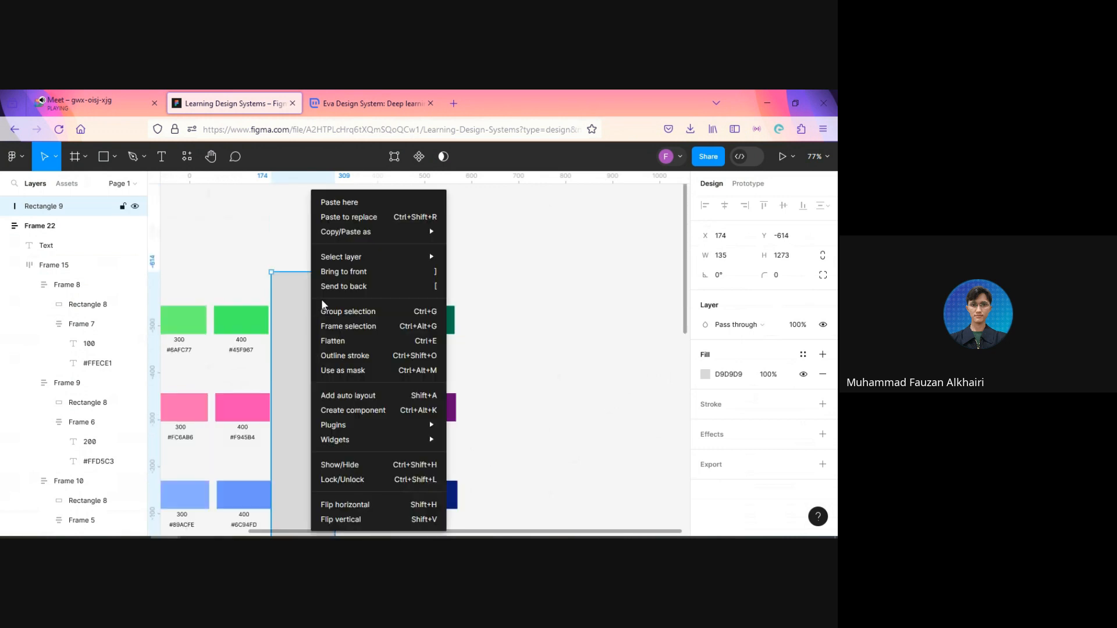
click(363, 286)
scroll(572, 327, down, 4)
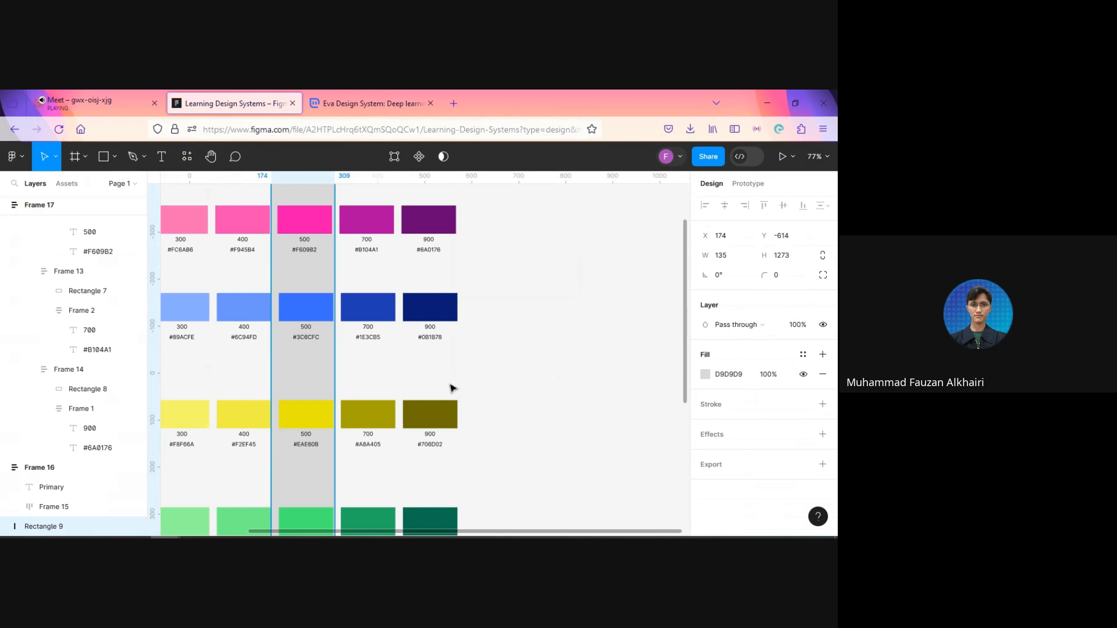
Step: Shift the grey rectangle to X 181 behind the 500 column and lower its upper edge to Y -590
drag(298, 365, 302, 365)
scroll(298, 367, up, 5)
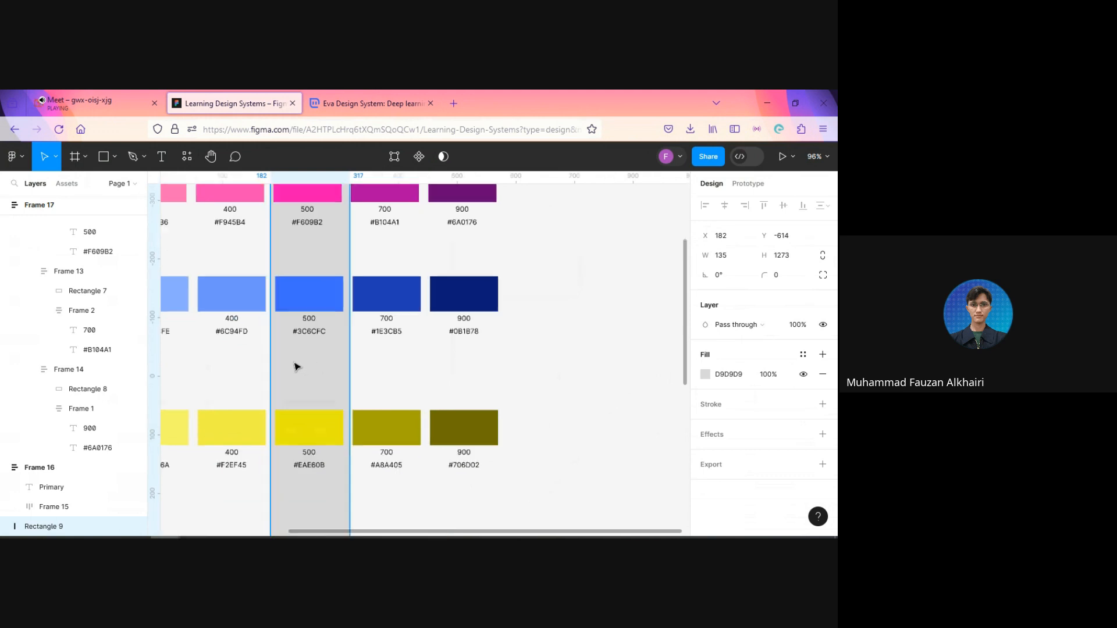
drag(314, 380, 312, 379)
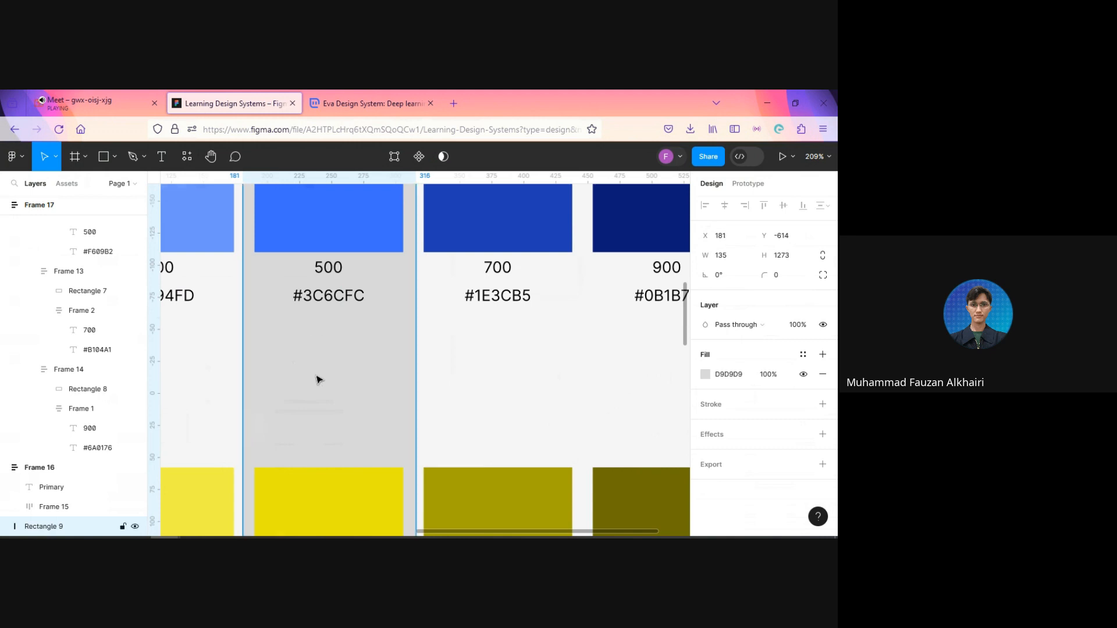
scroll(318, 379, down, 5)
scroll(317, 380, down, 4)
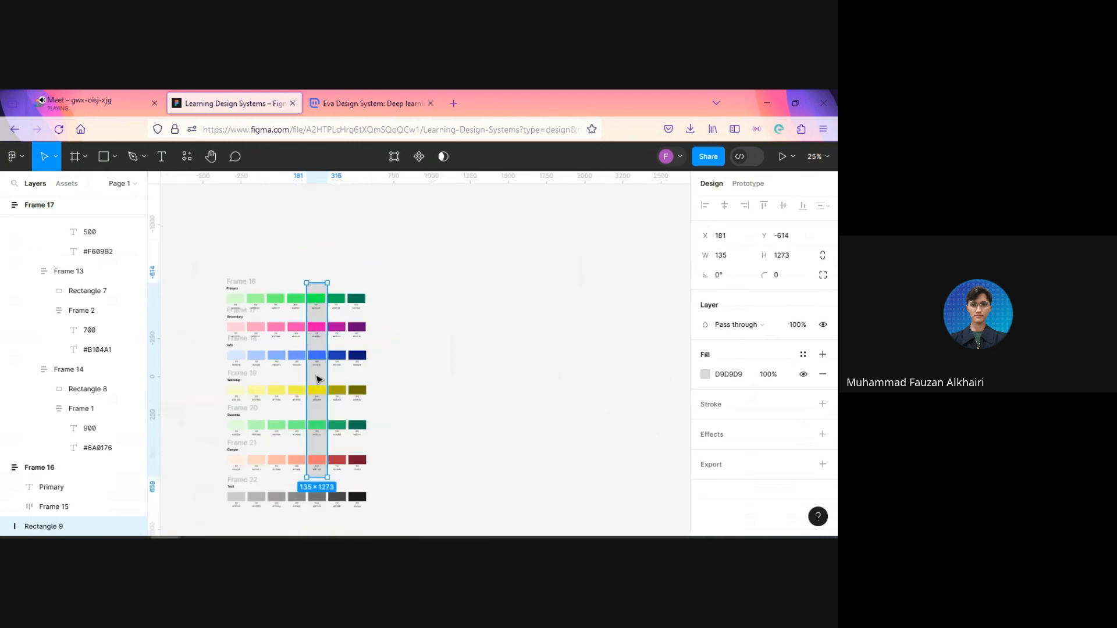
scroll(318, 379, up, 2)
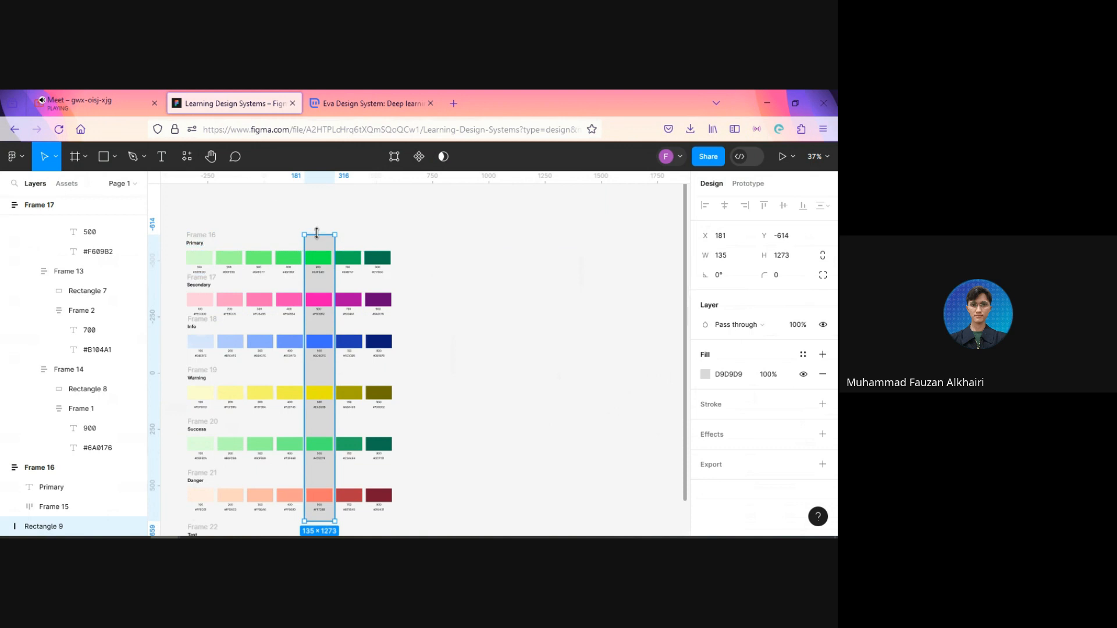
drag(316, 233, 317, 237)
click(440, 328)
Step: Select the seven color row frames from Text up to Primary and wrap them in one vertical auto layout
scroll(422, 457, down, 3)
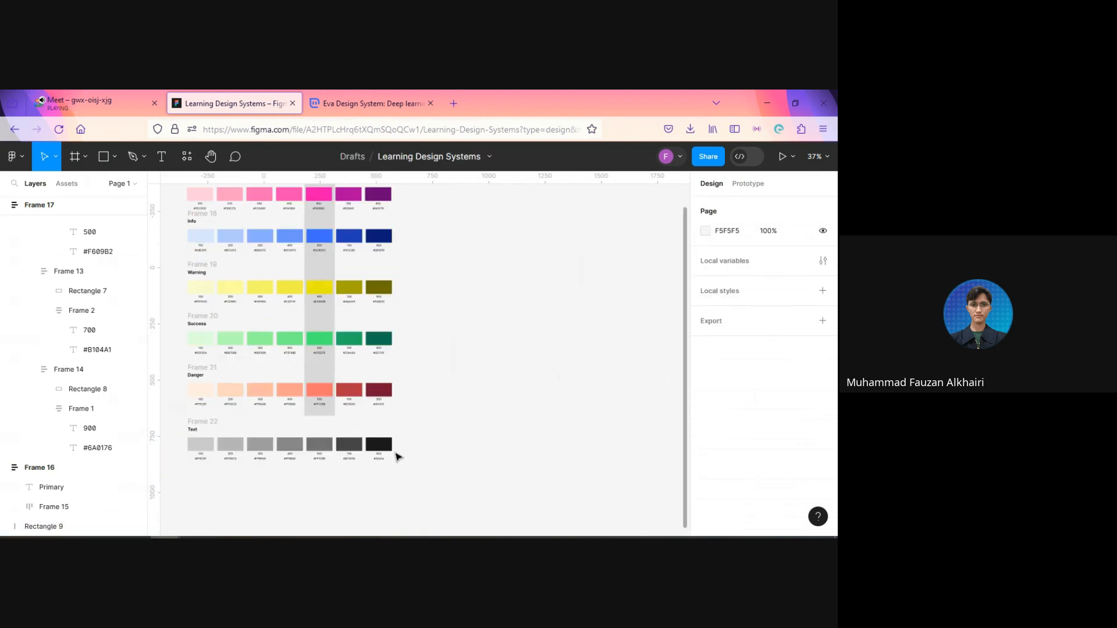
click(380, 451)
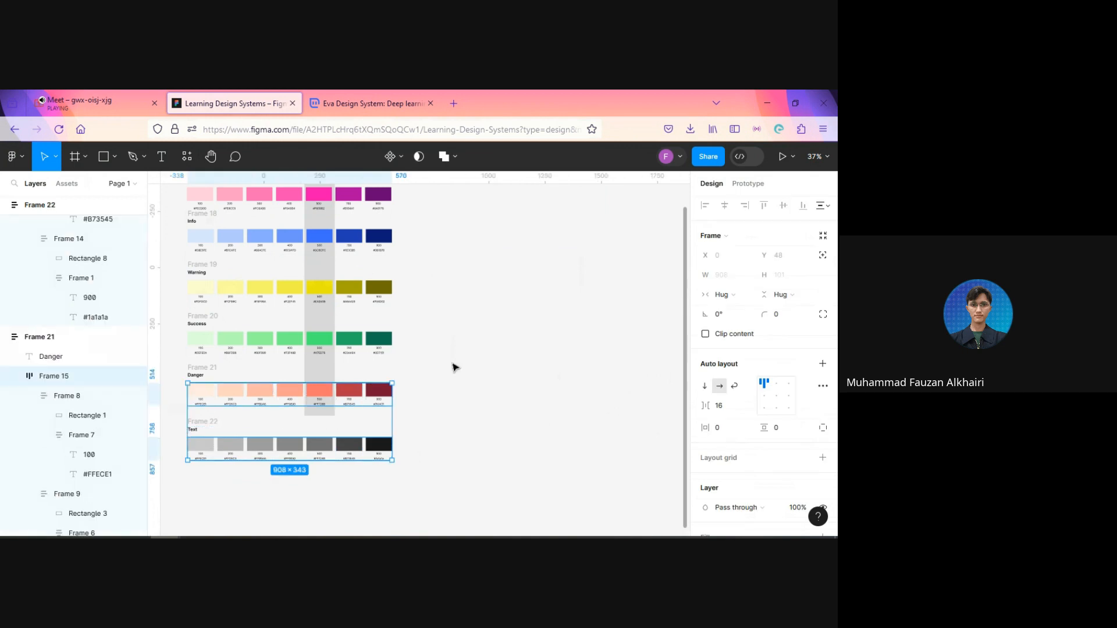
click(454, 367)
click(203, 422)
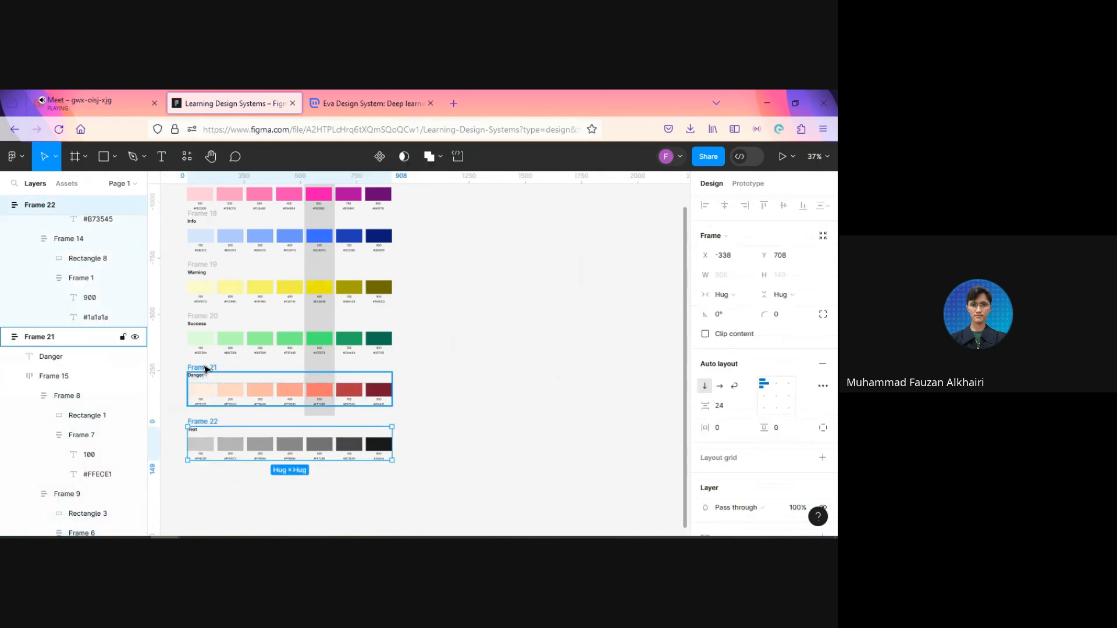
shift+click(204, 368)
shift+click(206, 319)
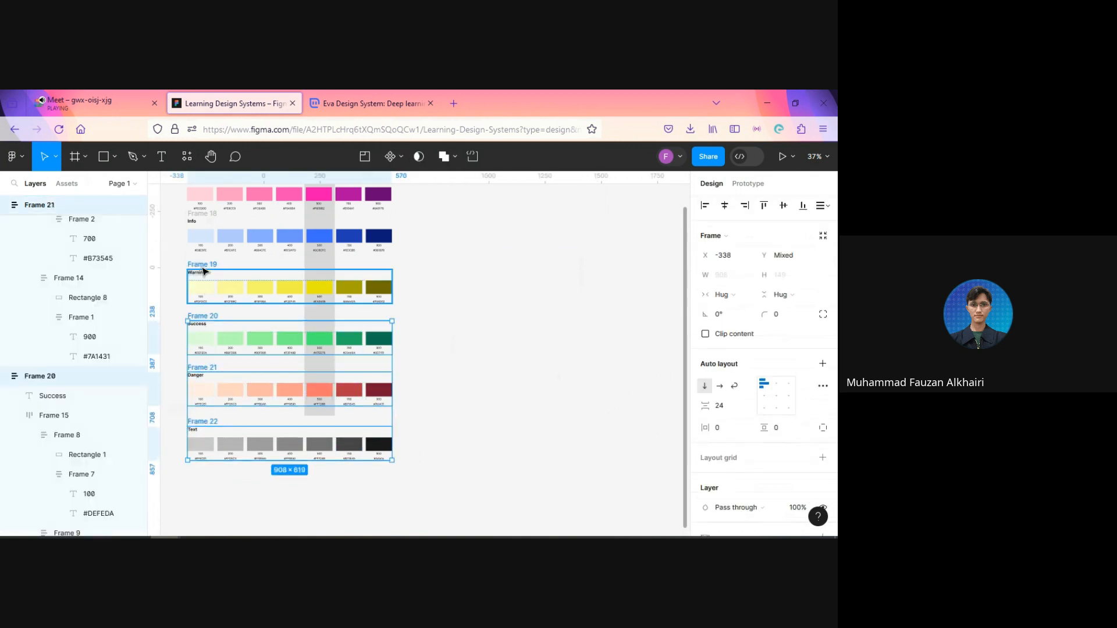
shift+click(205, 266)
shift+click(204, 221)
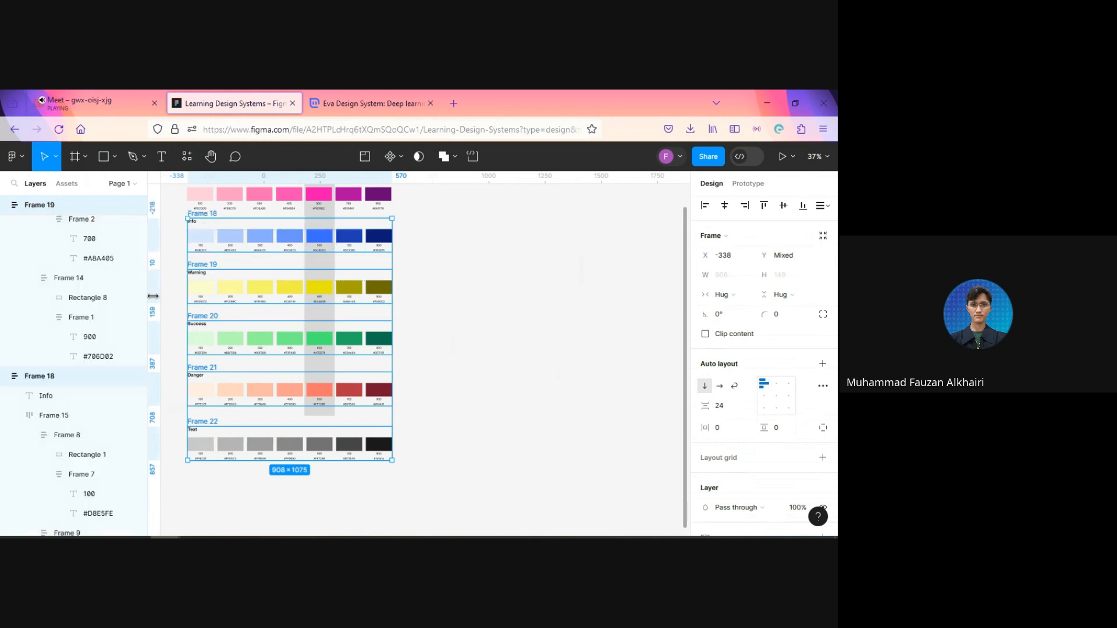
scroll(226, 367, up, 5)
shift+click(210, 425)
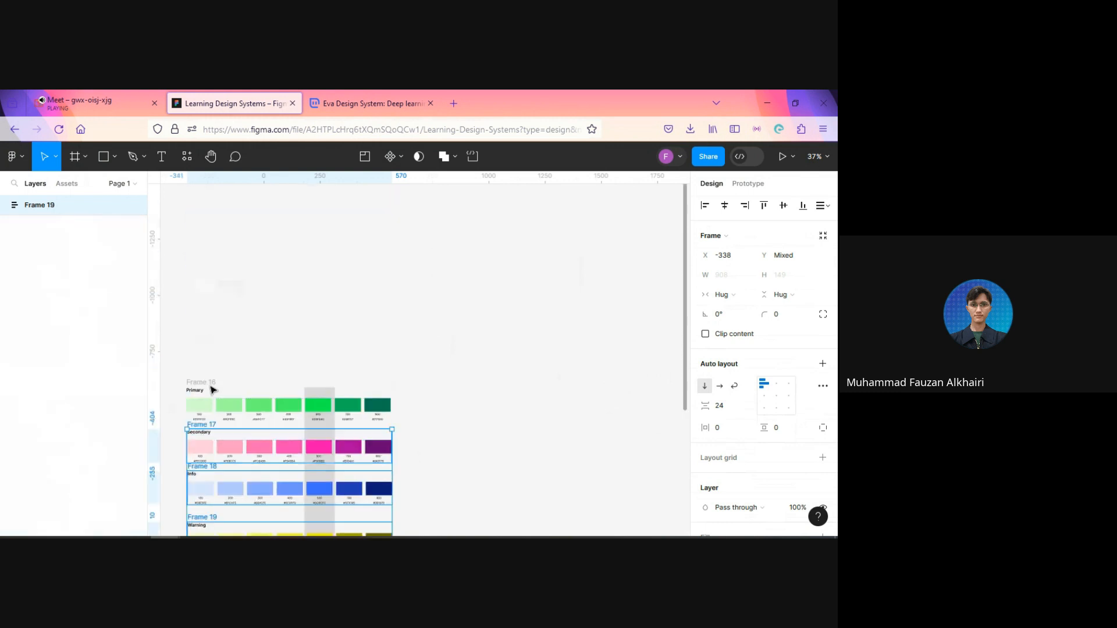
shift+click(211, 384)
scroll(452, 405, down, 5)
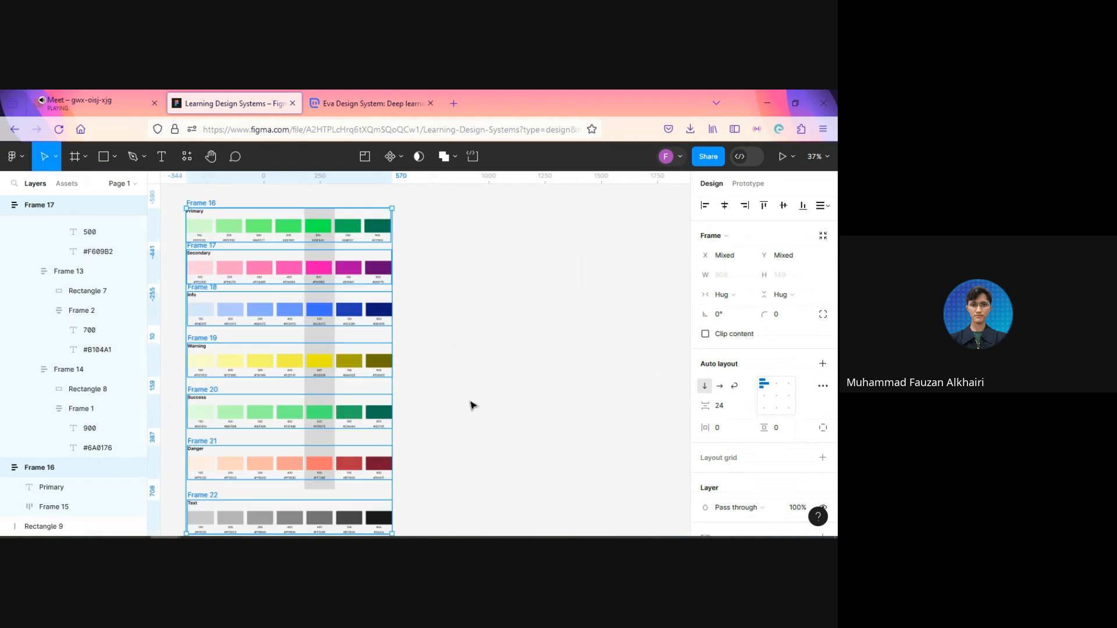
key(shift+a)
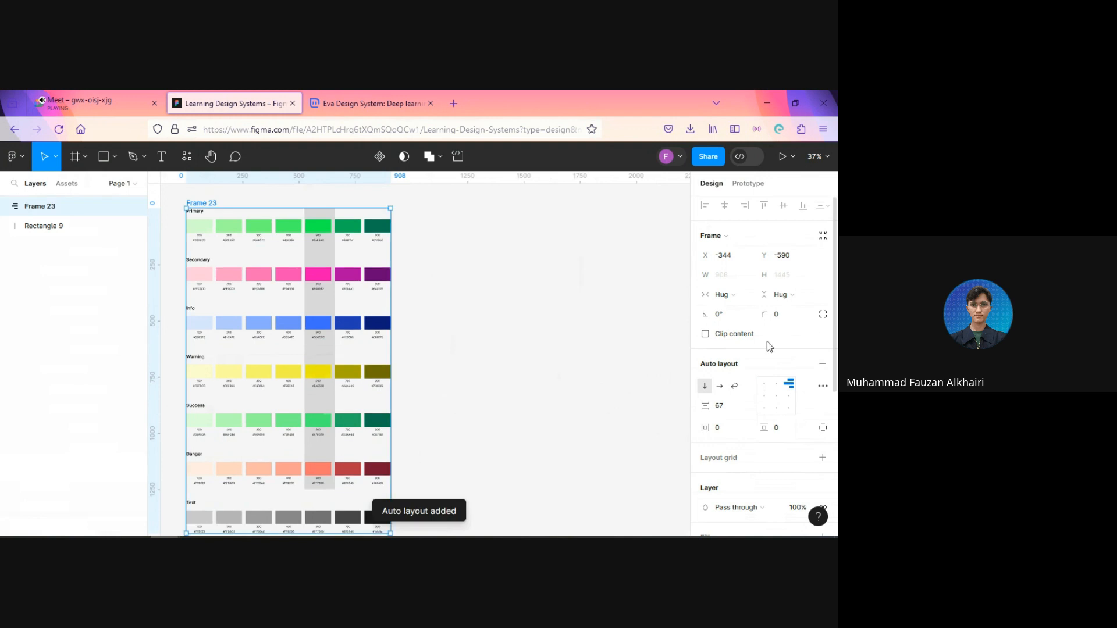
Step: Set the vertical gap between the color rows in the auto layout frame to 48
click(736, 406)
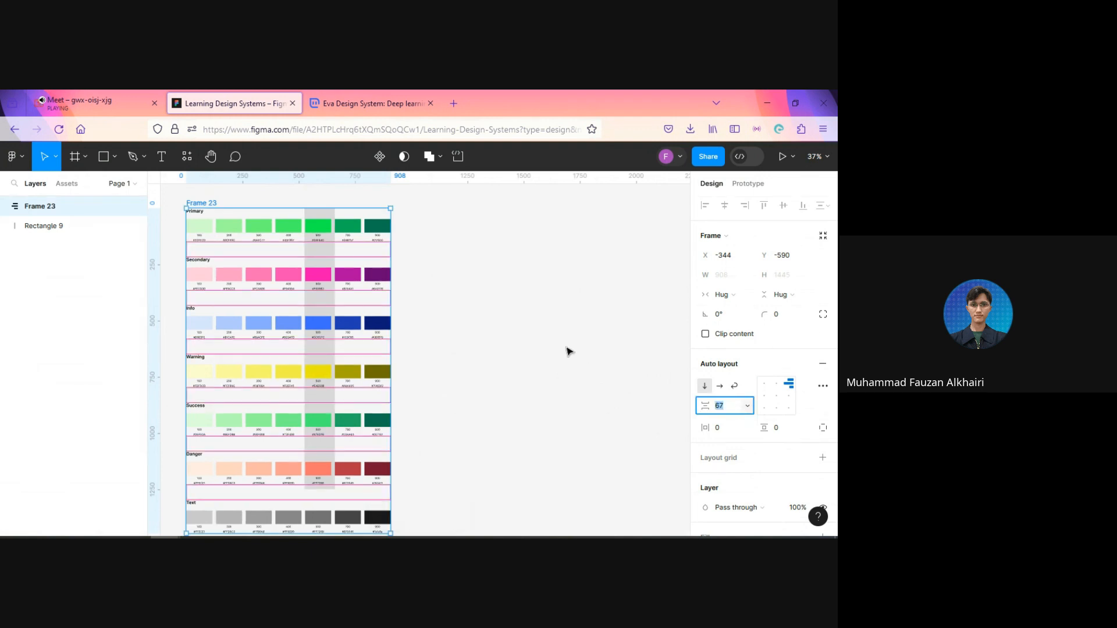
text(40)
key(Return)
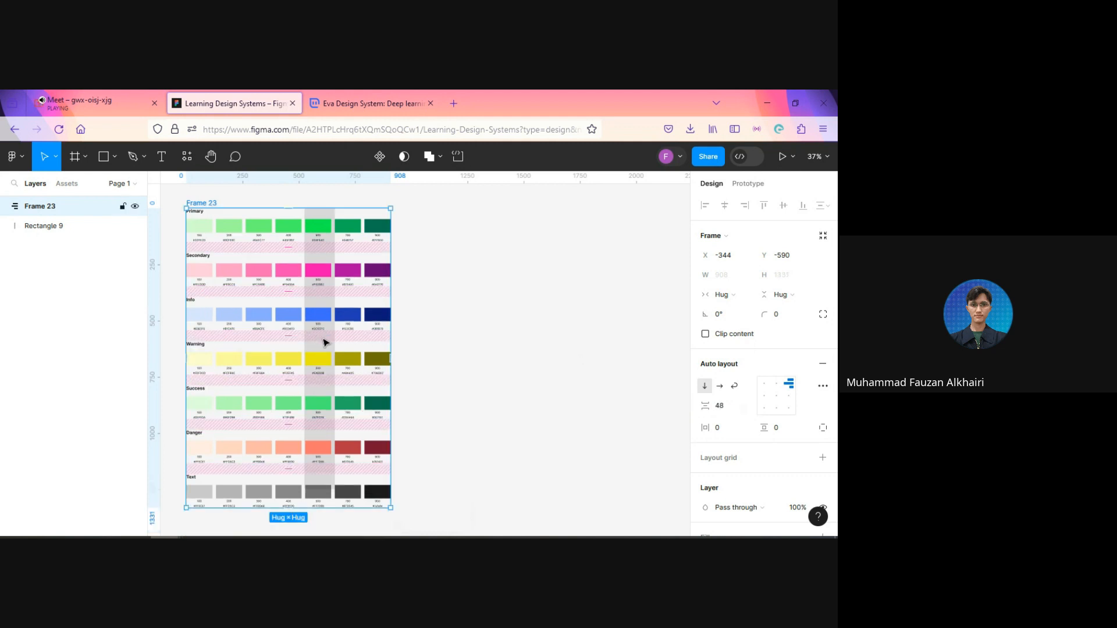
Step: Move the grey rectangle to X 174 so it is centered behind the 500 swatches
scroll(325, 342, up, 5)
scroll(317, 303, up, 2)
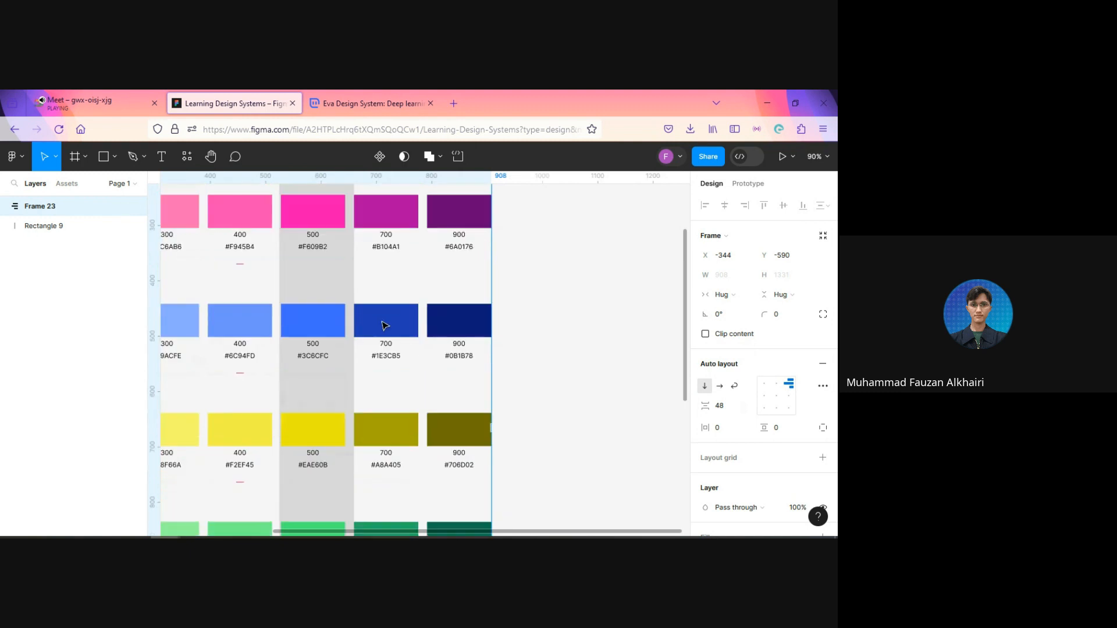
click(112, 232)
scroll(448, 304, down, 5)
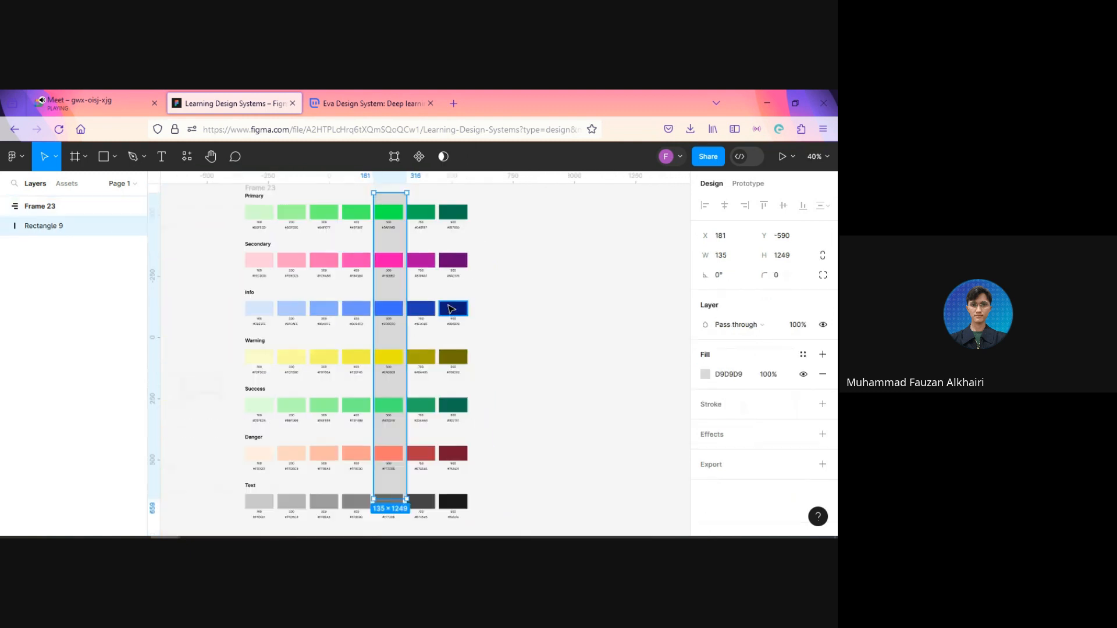
scroll(402, 302, up, 5)
scroll(404, 297, up, 3)
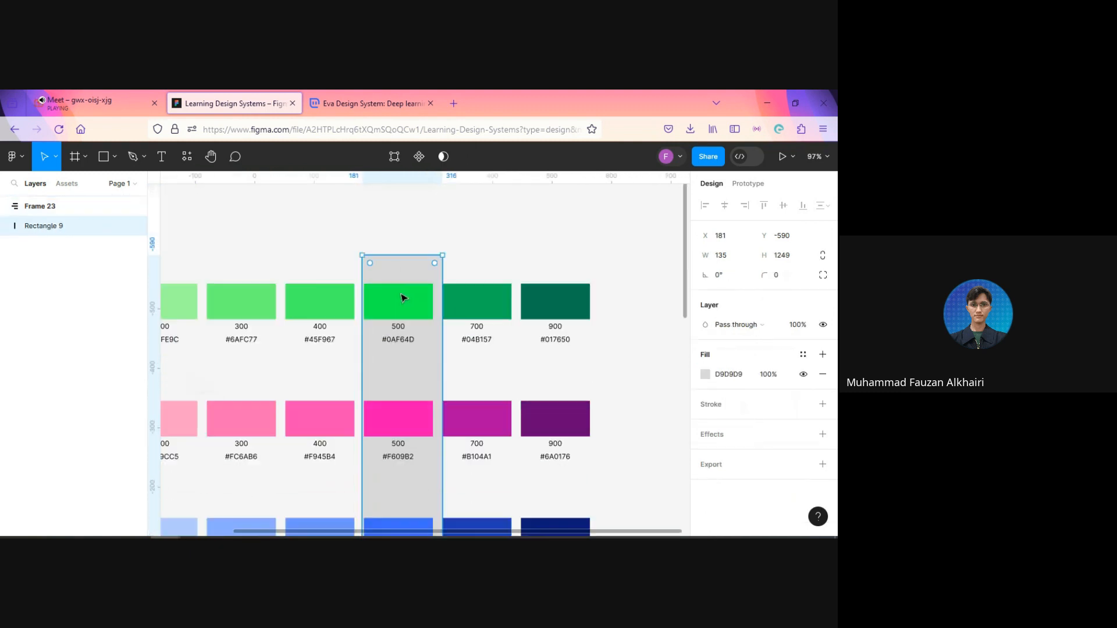
drag(426, 365, 422, 366)
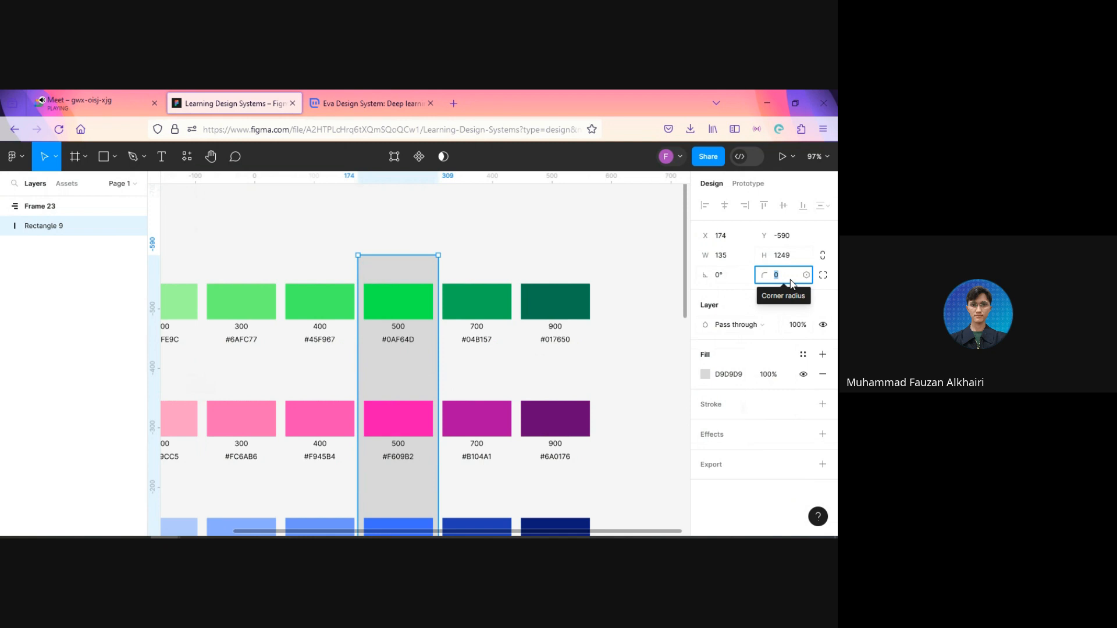
Step: Set the grey rectangle's corner radius to 16
text(16)
key(Return)
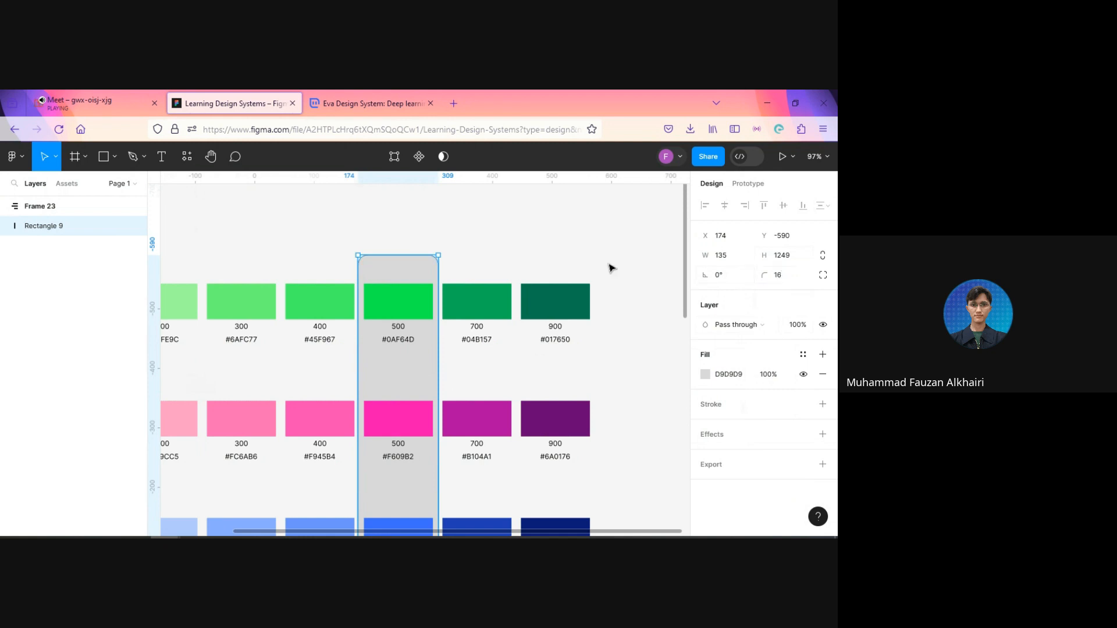
click(531, 227)
Step: Shorten the grey rectangle to a height of about 1165 so it ends between the Danger and Text rows
scroll(528, 232, down, 10)
scroll(522, 235, down, 1)
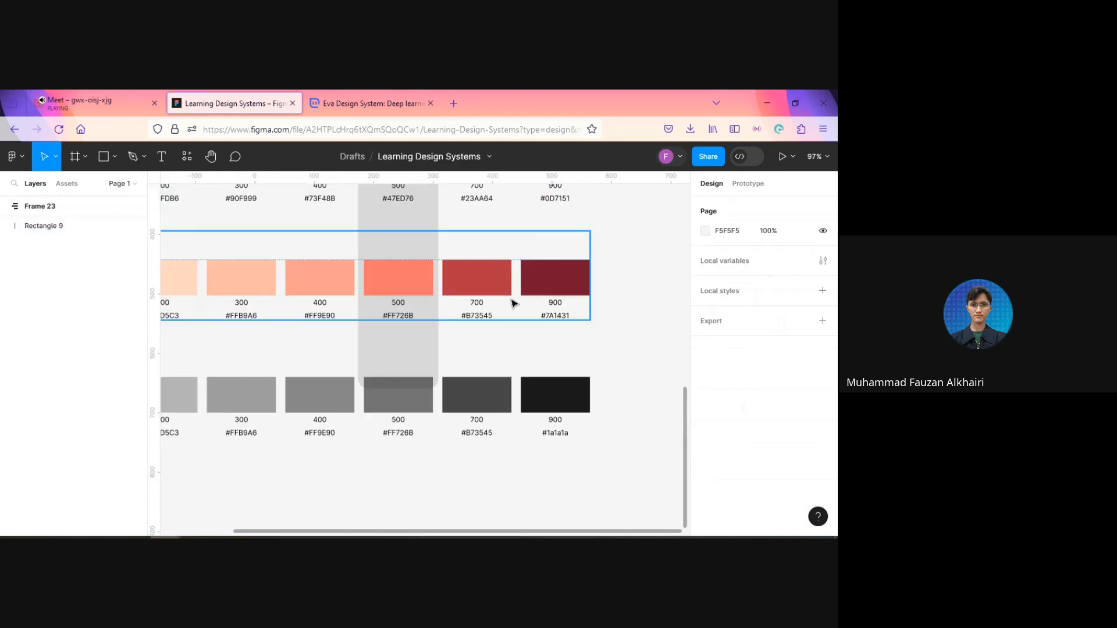
click(42, 226)
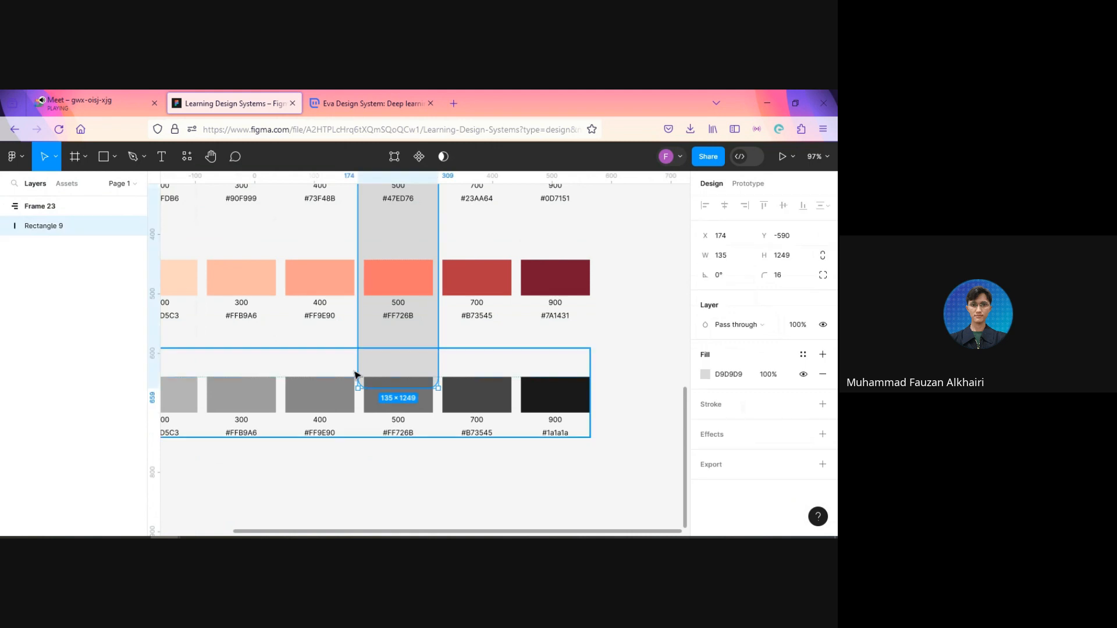
drag(390, 387, 388, 340)
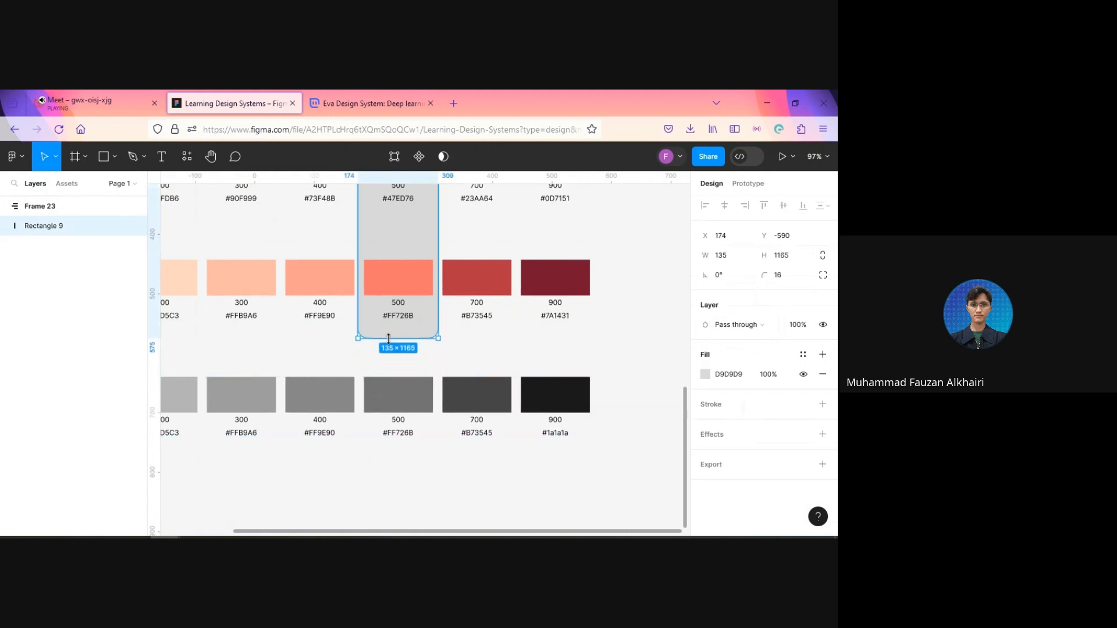
scroll(499, 344, up, 9)
scroll(350, 297, up, 5)
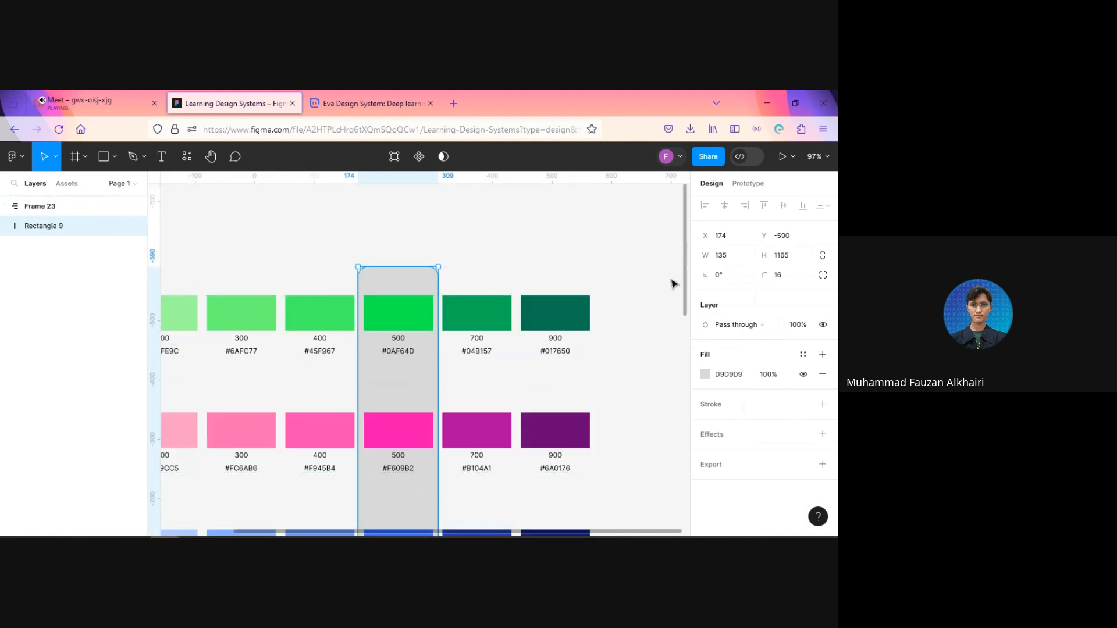
scroll(569, 245, down, 5)
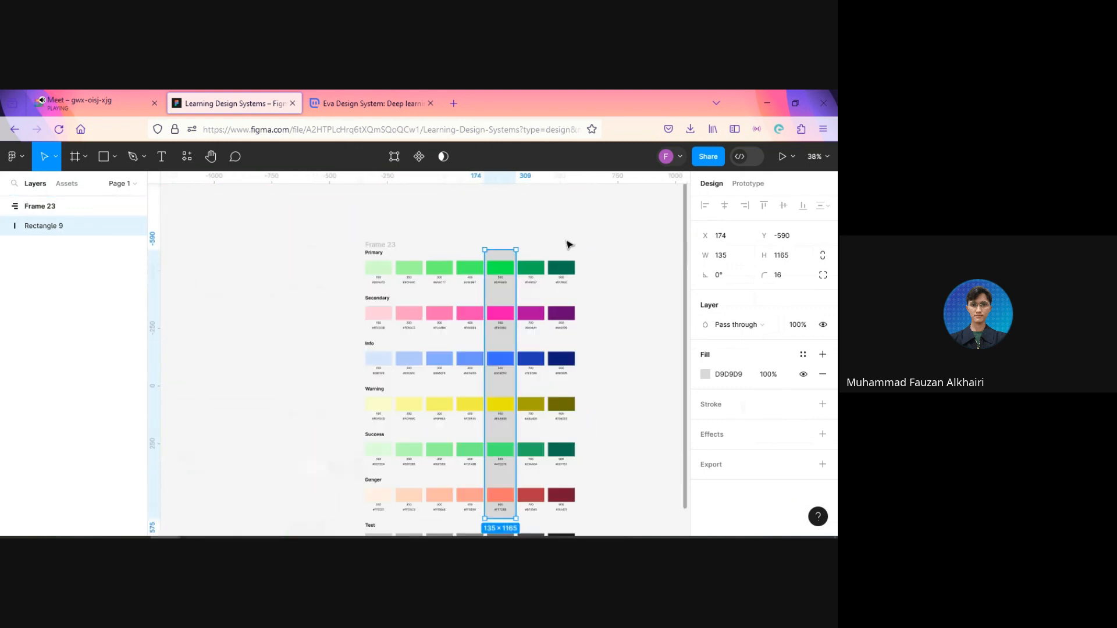
Step: Draw a frame about 1017 × 1462 around all the color rows and the grey highlight rectangle
click(627, 359)
scroll(636, 432, right, 2)
scroll(611, 431, up, 2)
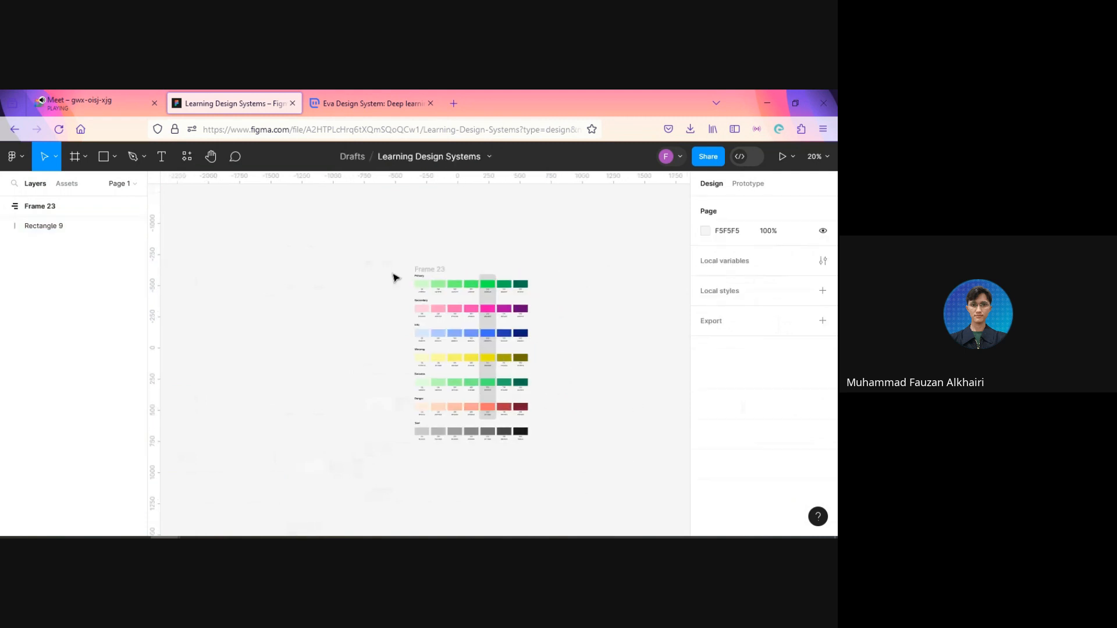
scroll(599, 378, up, 3)
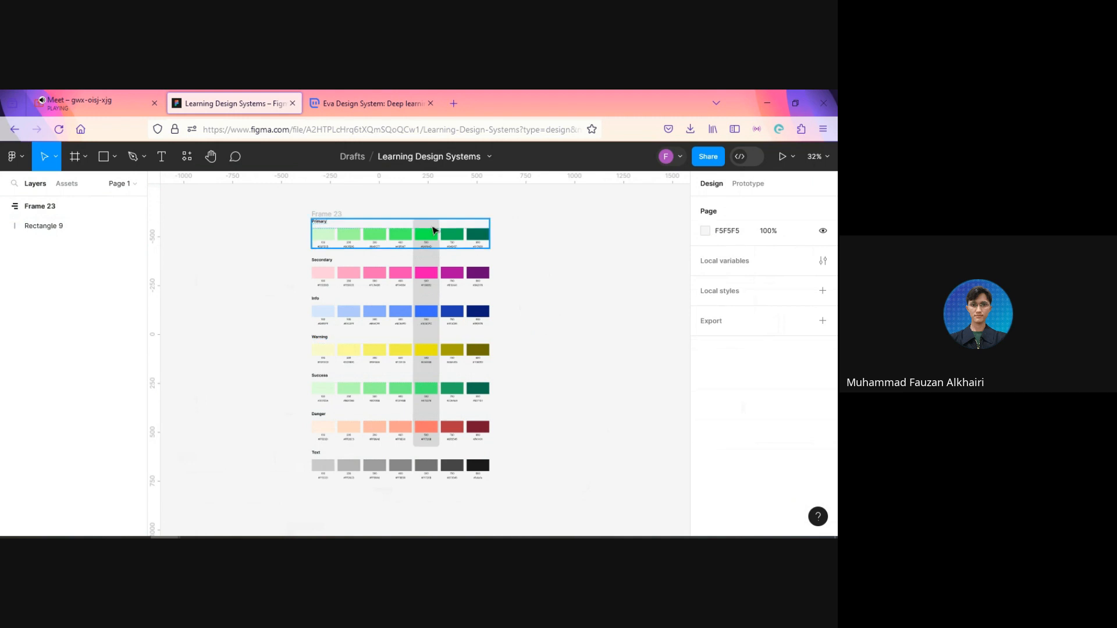
click(76, 156)
mouse_move(301, 202)
mouse_down()
mouse_move(339, 254)
mouse_move(483, 369)
mouse_move(503, 441)
mouse_move(502, 501)
mouse_move(511, 478)
mouse_up()
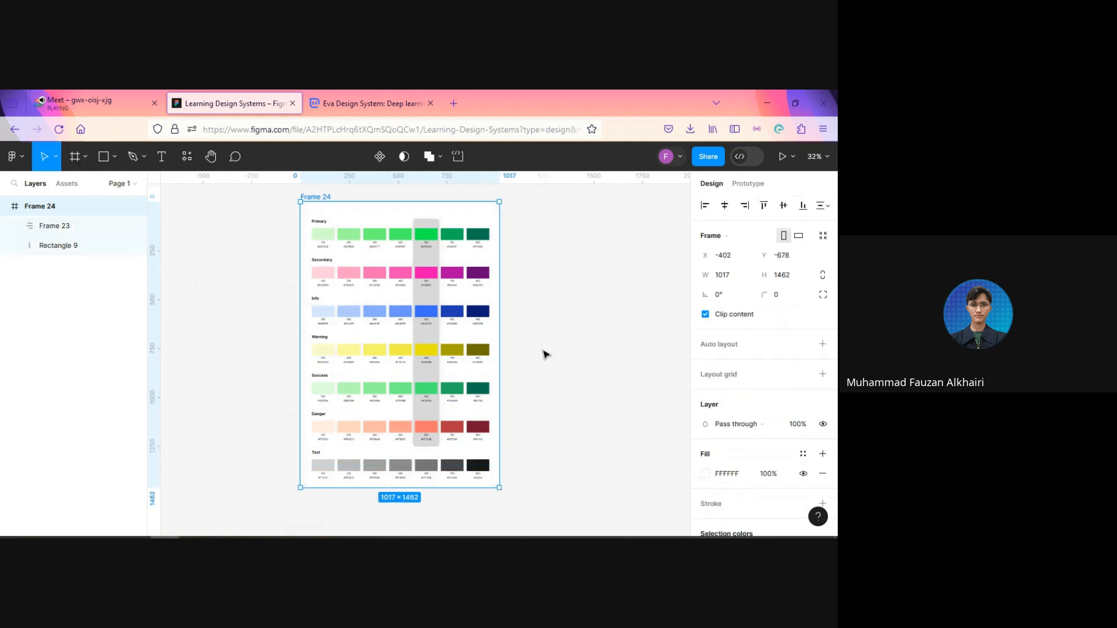
Step: Extend the new frame upward to a height of about 1507 for more space above the Primary row
mouse_move(453, 202)
mouse_down()
mouse_move(452, 190)
mouse_move(453, 201)
mouse_up()
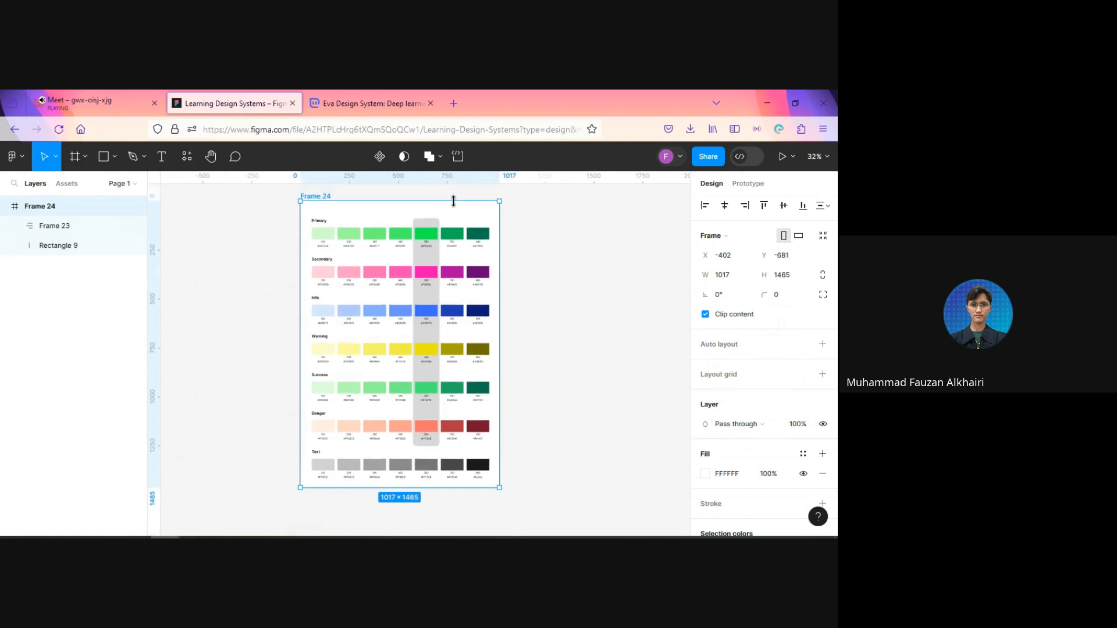
drag(454, 201, 456, 195)
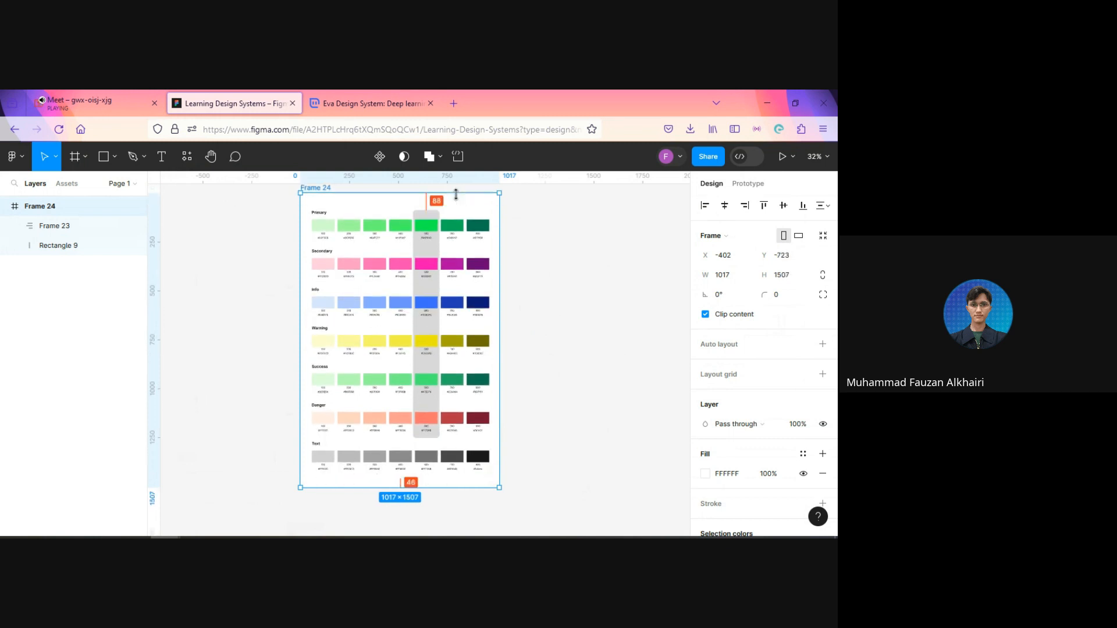
click(594, 269)
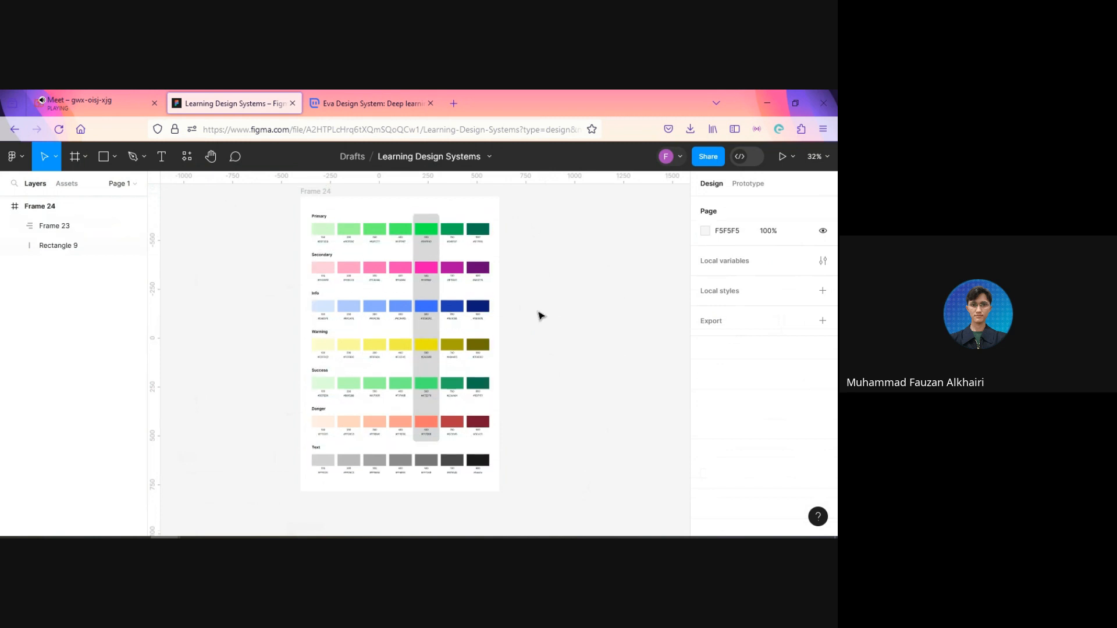
Step: Select all seven Primary swatch rectangles, from 100 to 900
scroll(536, 316, up, 1)
scroll(536, 316, down, 3)
scroll(536, 316, up, 2)
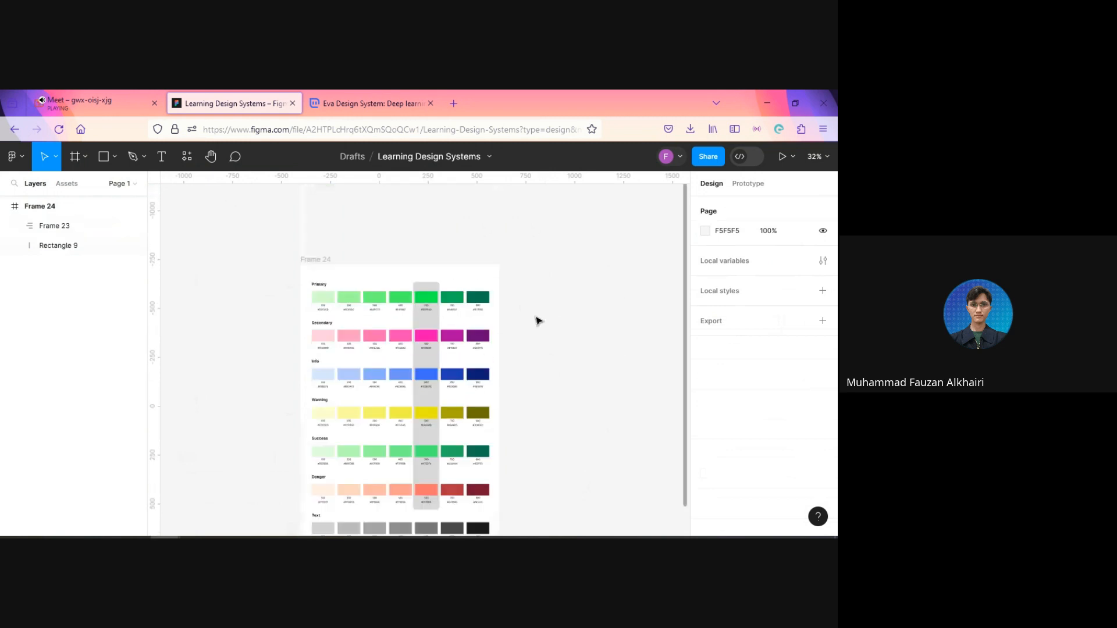
scroll(536, 319, down, 2)
scroll(536, 322, up, 1)
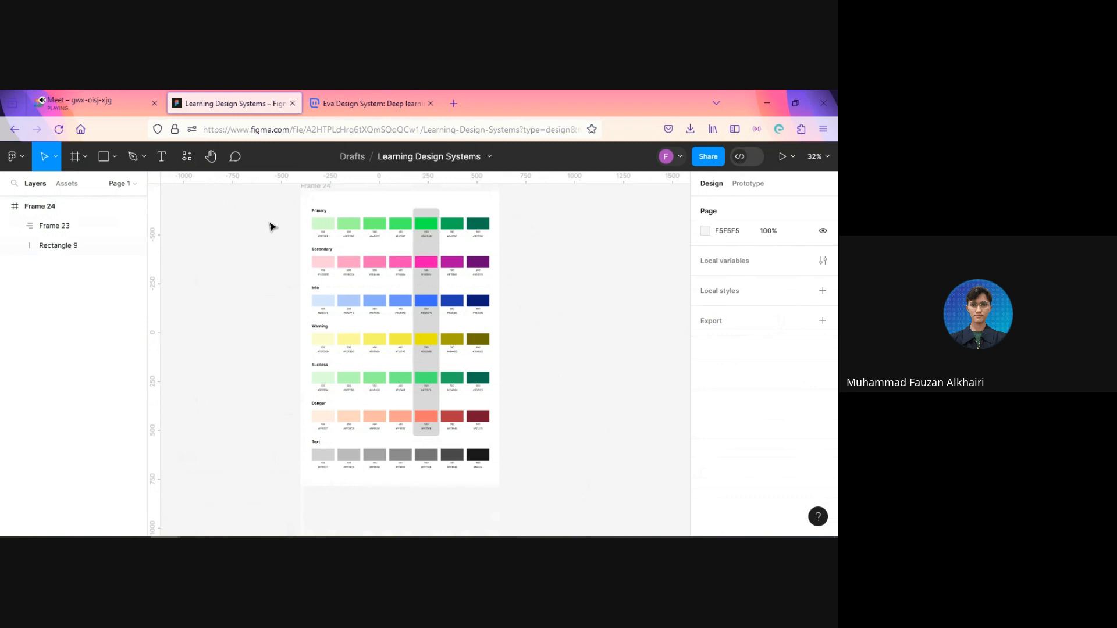
ctrl+click(330, 226)
ctrl+shift+click(357, 227)
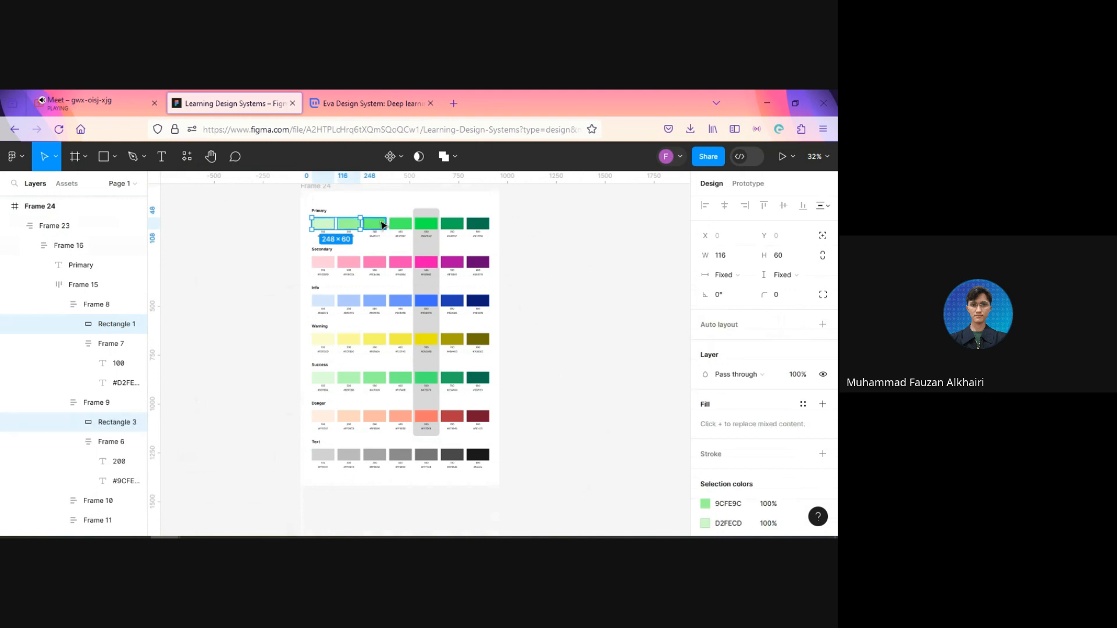
ctrl+shift+click(382, 227)
ctrl+shift+click(409, 229)
ctrl+shift+click(431, 229)
ctrl+shift+click(454, 230)
ctrl+shift+click(477, 231)
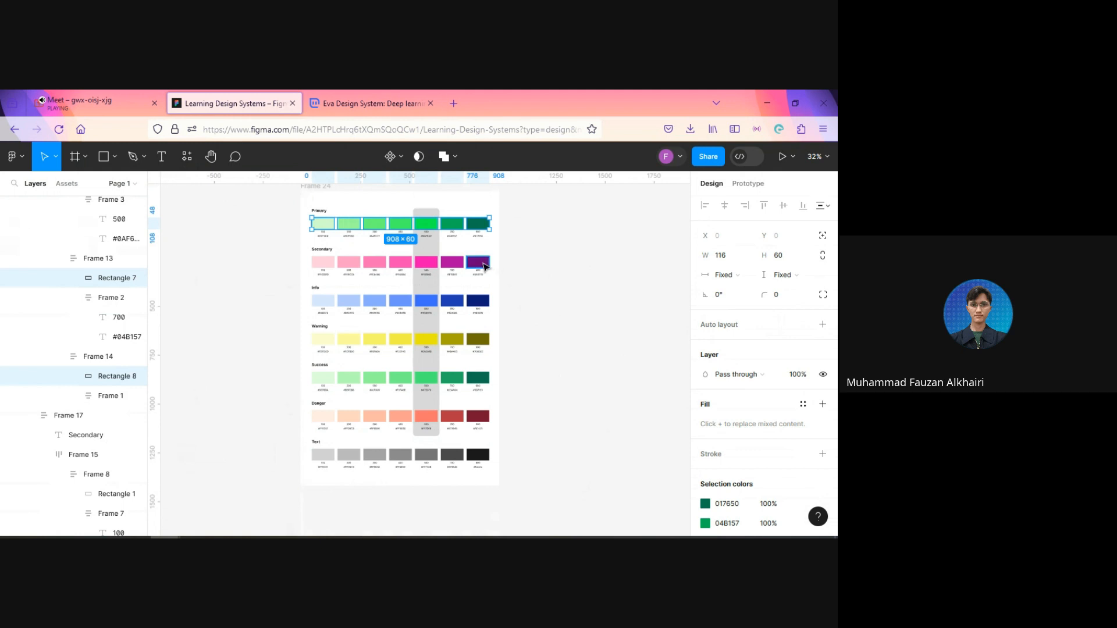
Step: Add the seven Secondary swatch rectangles to the selection
ctrl+shift+click(485, 266)
ctrl+shift+click(454, 263)
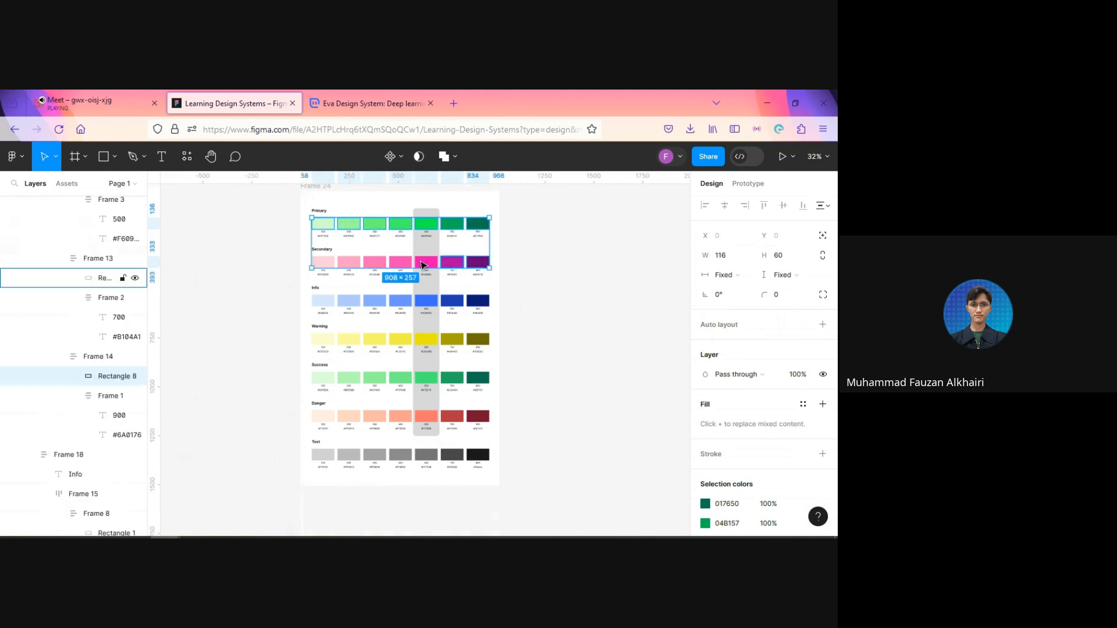
ctrl+shift+click(427, 263)
ctrl+shift+click(402, 266)
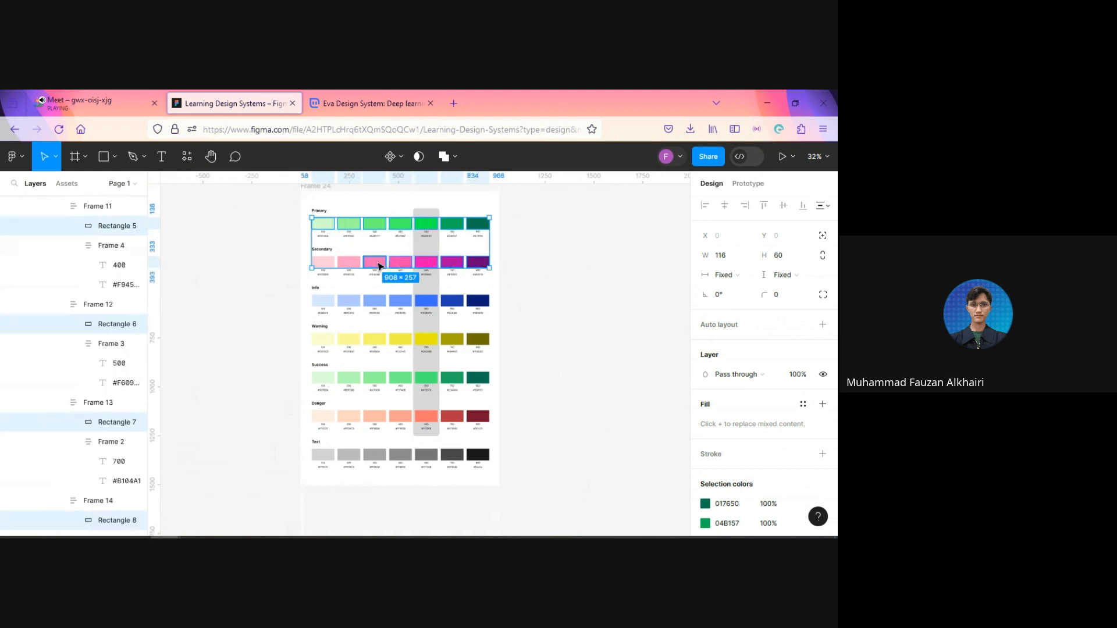
ctrl+shift+click(377, 264)
ctrl+shift+click(350, 265)
ctrl+shift+click(327, 265)
Step: Add the seven Info swatch rectangles to the selection
scroll(513, 301, up, 2)
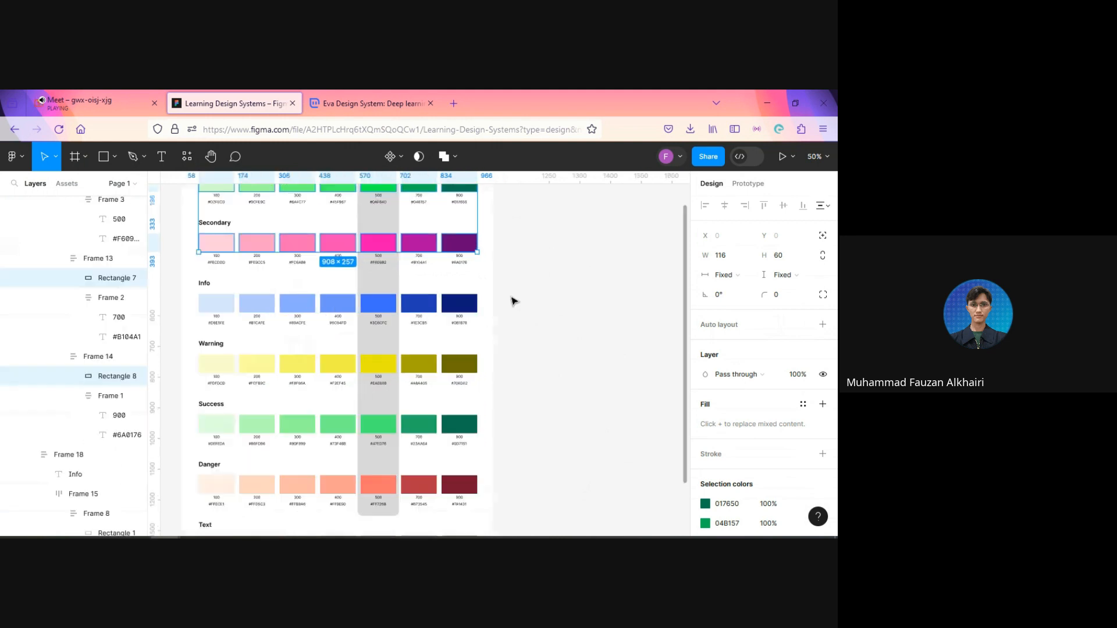
ctrl+shift+click(459, 305)
ctrl+shift+click(423, 305)
ctrl+shift+click(383, 310)
ctrl+shift+click(344, 309)
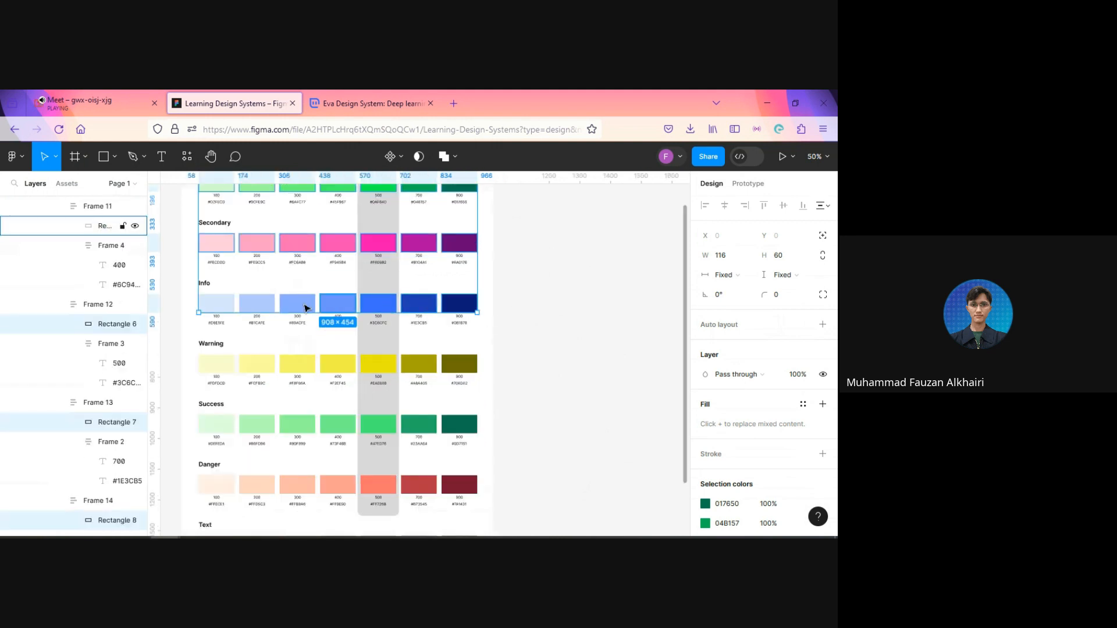
ctrl+shift+click(302, 308)
ctrl+shift+click(260, 308)
ctrl+shift+click(224, 306)
Step: Add the seven Warning swatch rectangles to the selection
ctrl+shift+click(216, 364)
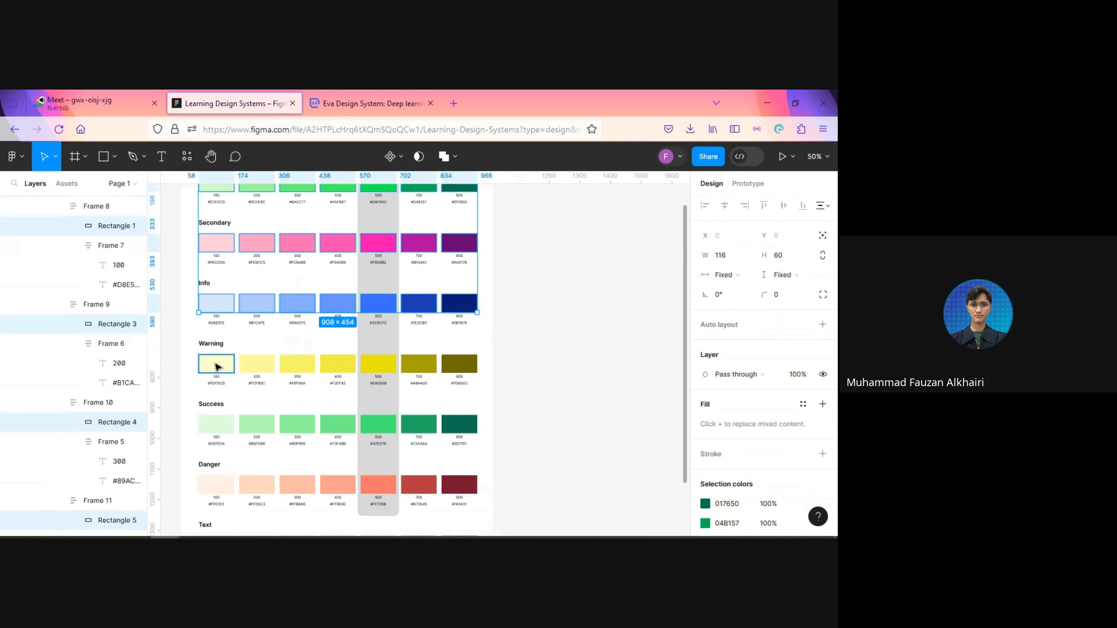
ctrl+shift+click(256, 365)
ctrl+shift+click(298, 364)
ctrl+shift+click(337, 365)
ctrl+shift+click(378, 365)
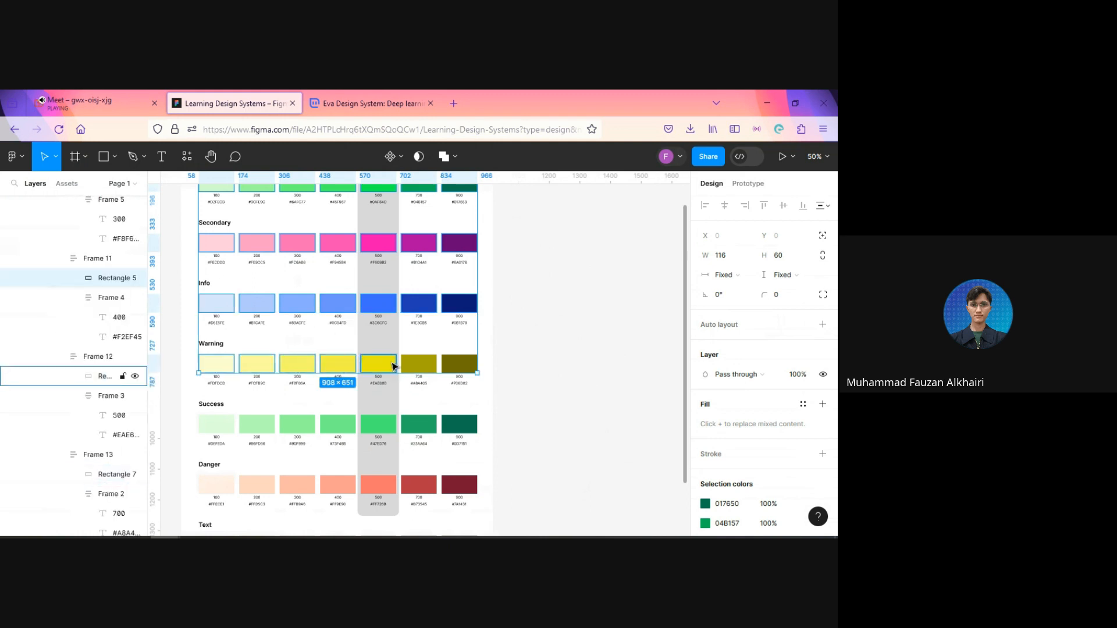
ctrl+shift+click(419, 364)
ctrl+shift+click(461, 364)
Step: Add the seven Success swatch rectangles to the selection
ctrl+shift+click(465, 423)
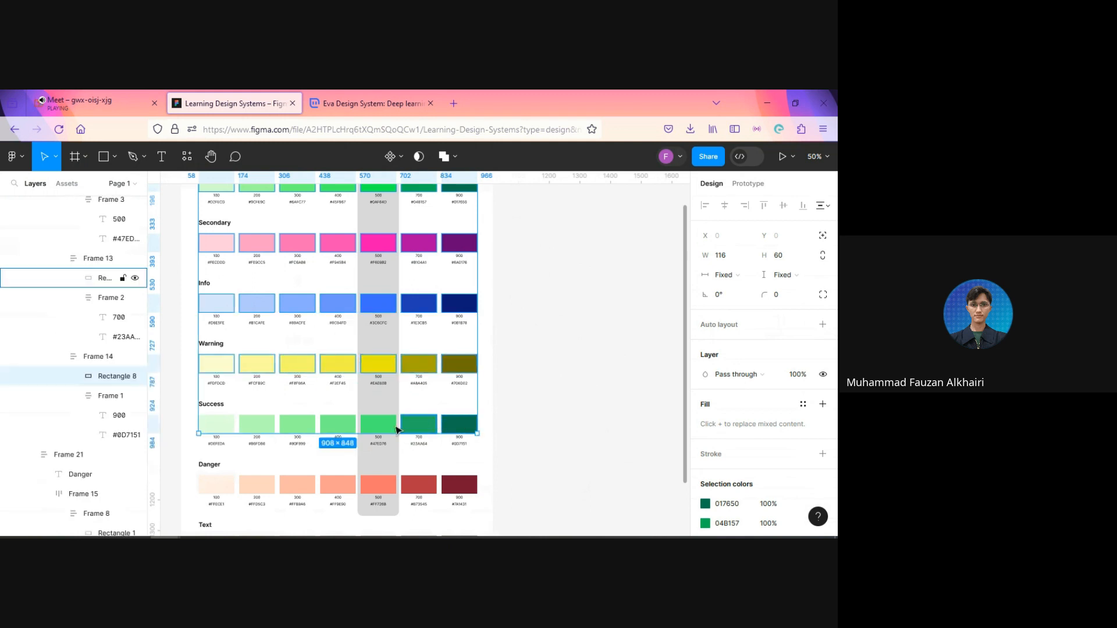
ctrl+shift+click(419, 423)
ctrl+shift+click(378, 424)
ctrl+shift+click(338, 424)
ctrl+shift+click(303, 424)
ctrl+shift+click(262, 426)
ctrl+shift+click(217, 424)
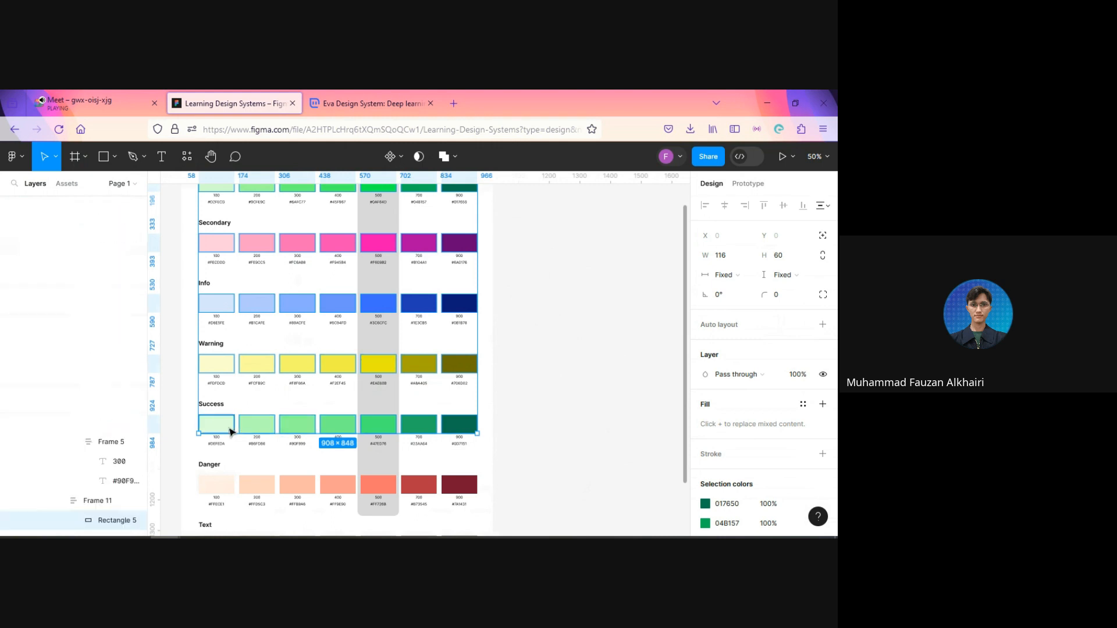
Step: Add the seven Danger swatch rectangles to the selection
ctrl+shift+click(219, 485)
ctrl+shift+click(257, 484)
ctrl+shift+click(295, 486)
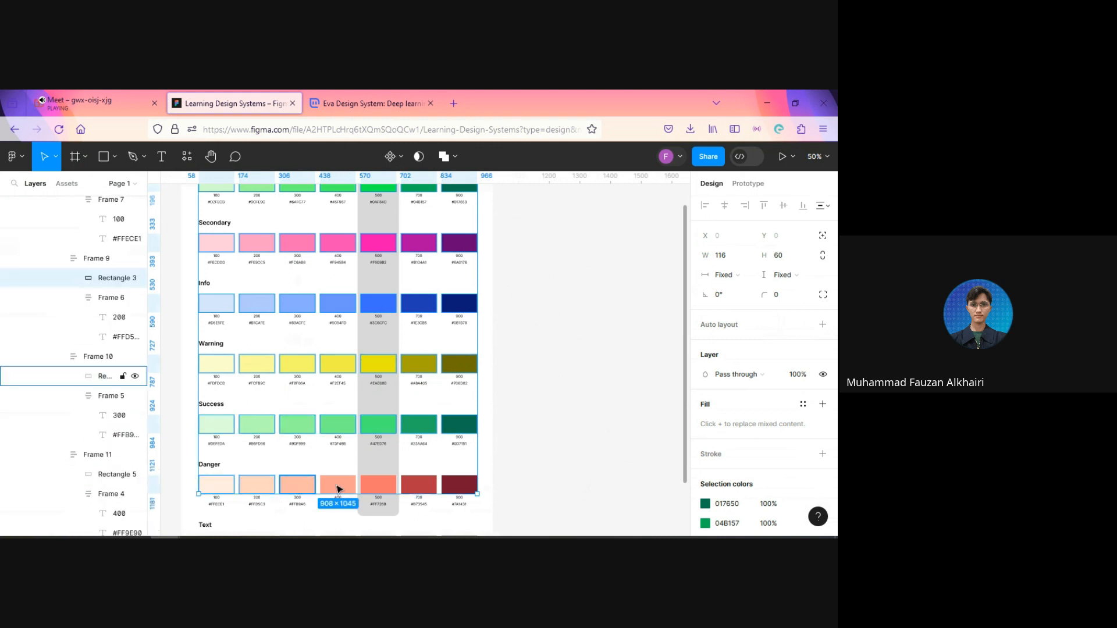
ctrl+shift+click(338, 485)
ctrl+shift+click(378, 485)
ctrl+shift+click(419, 485)
ctrl+shift+click(466, 483)
Step: Add the seven grey Text swatch rectangles to the selection, completing it for every color row
scroll(518, 429, down, 3)
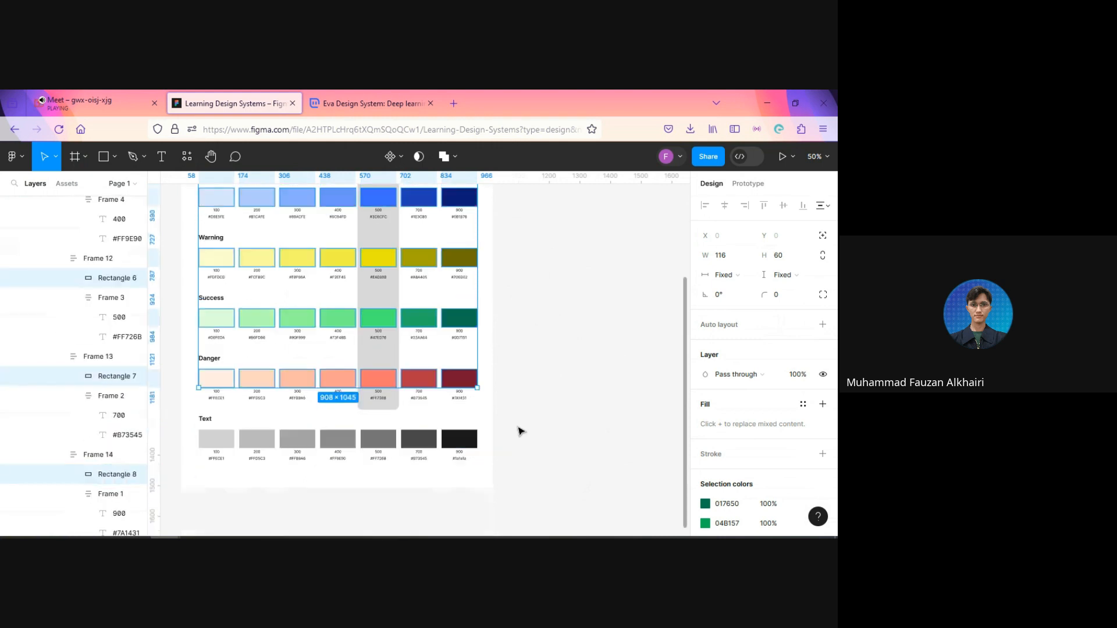
scroll(493, 438, up, 3)
ctrl+shift+click(425, 450)
ctrl+shift+click(360, 451)
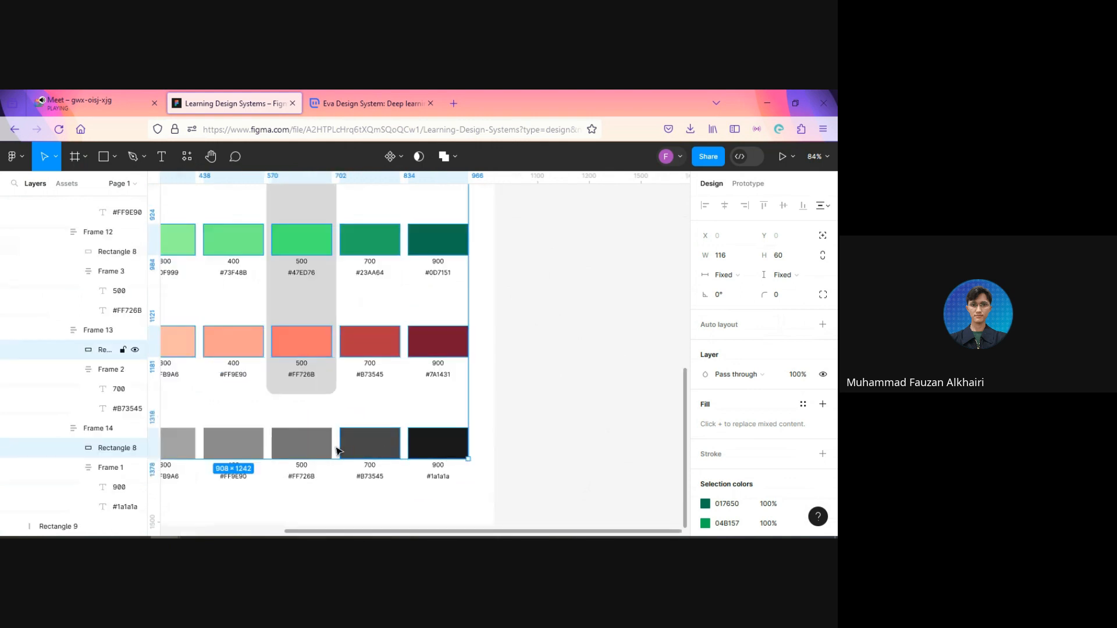
ctrl+shift+click(323, 448)
key(space)
drag(289, 439, 457, 412)
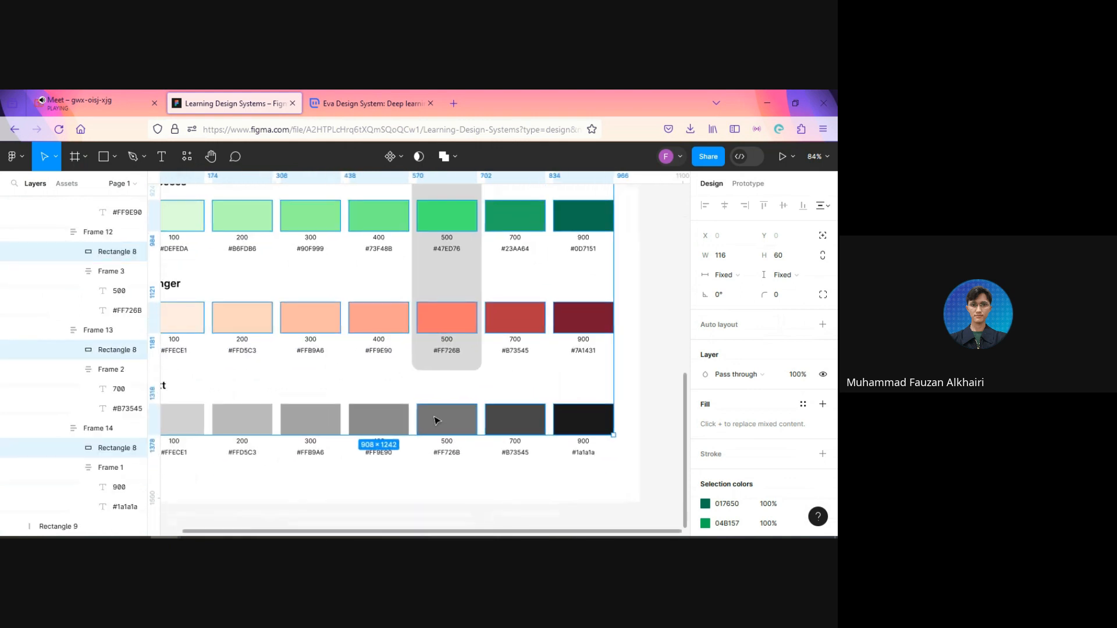
ctrl+shift+click(369, 428)
ctrl+shift+click(307, 429)
ctrl+shift+click(264, 427)
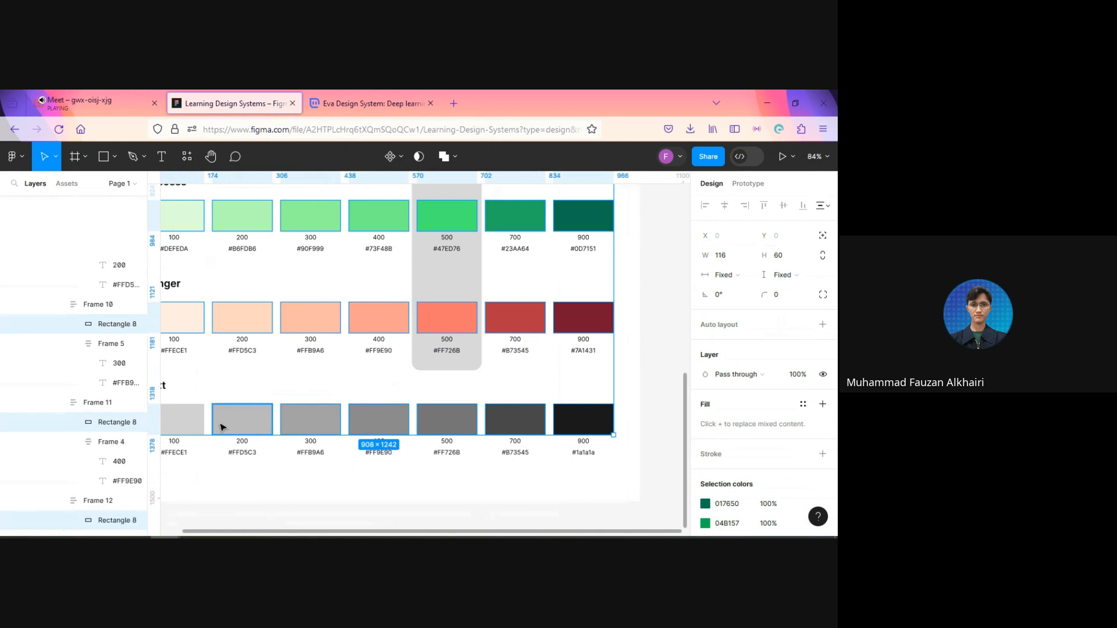
ctrl+shift+click(197, 427)
key(space)
drag(299, 423, 323, 437)
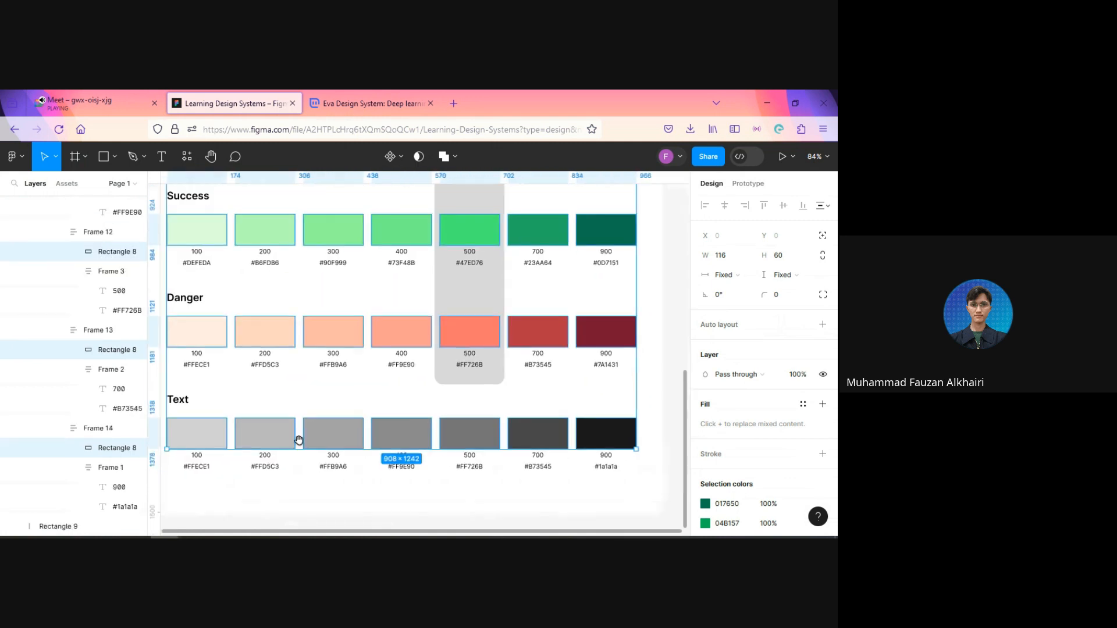
Step: Open the plugin list with the swatches selected, then close it and clear the selection
scroll(453, 445, up, 5)
scroll(423, 433, down, 8)
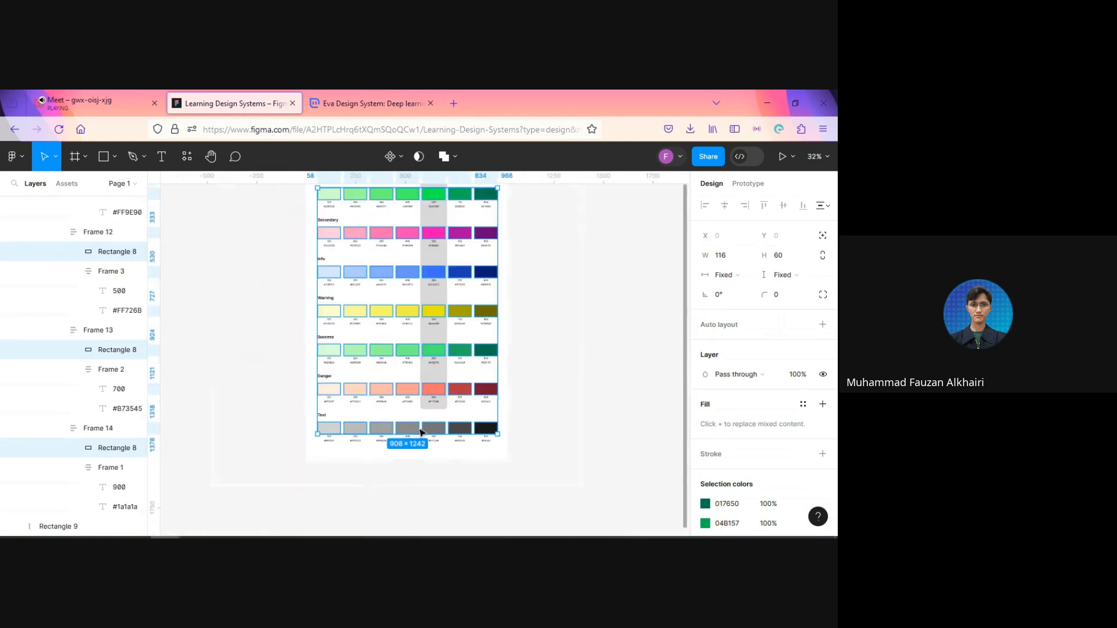
scroll(581, 444, up, 3)
scroll(582, 443, down, 2)
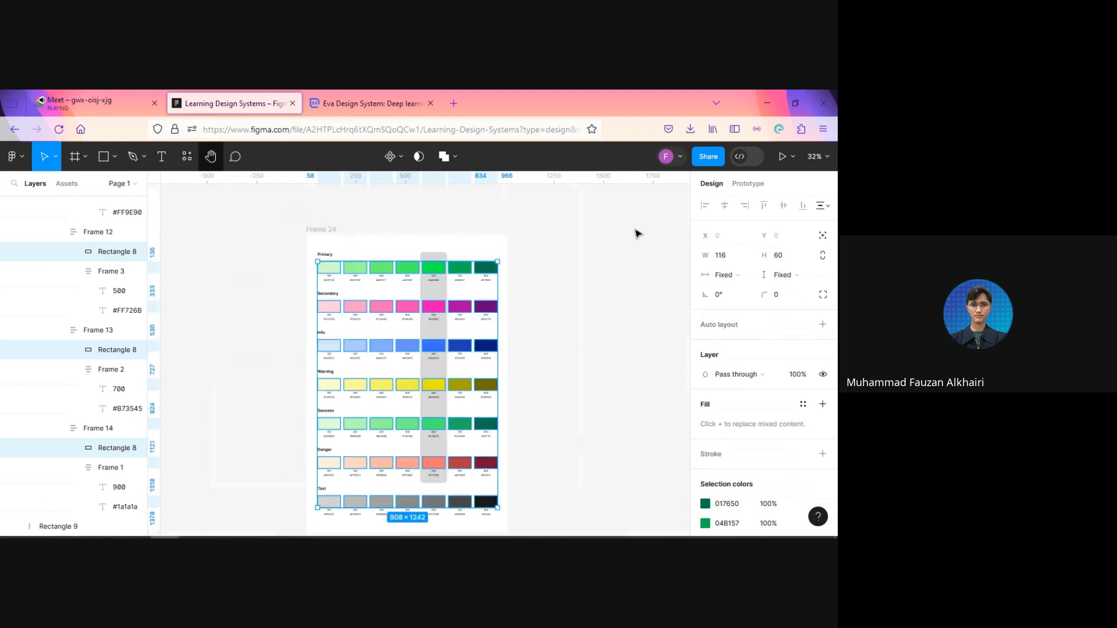
click(186, 157)
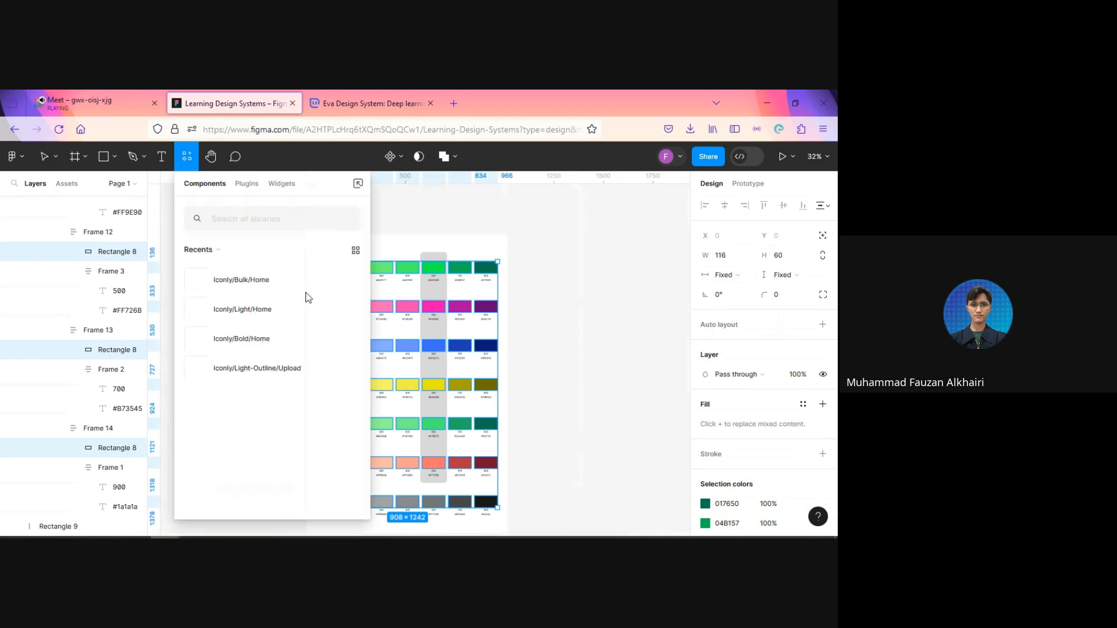
click(558, 240)
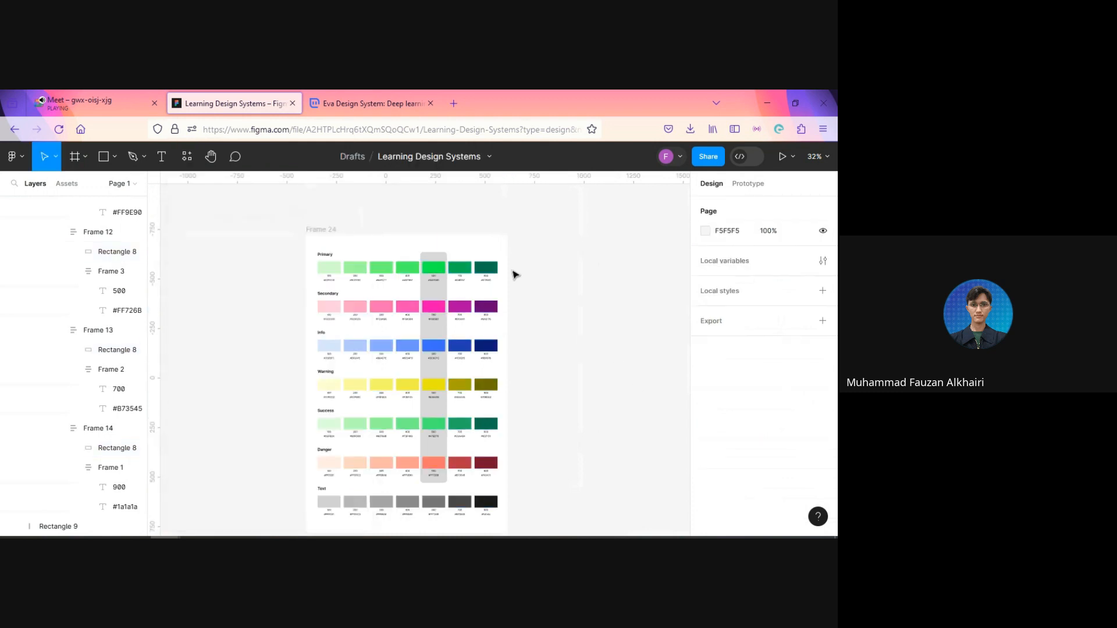
Step: Open the new color style dialog for the Primary 900 swatch's fill, then close it without creating a style
click(492, 268)
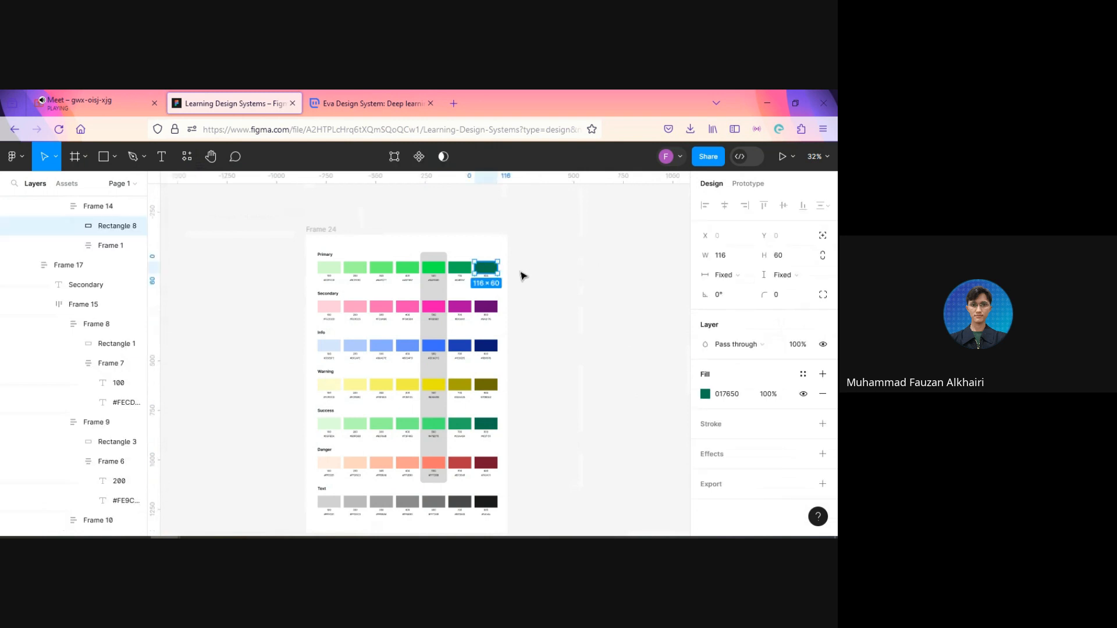
scroll(524, 288, up, 3)
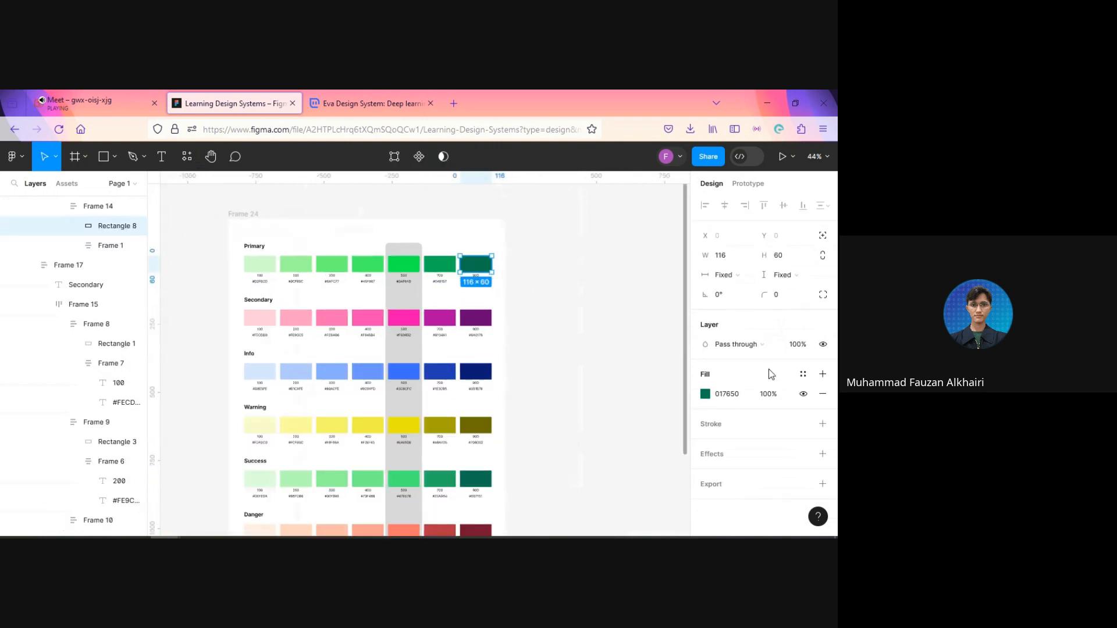
click(804, 376)
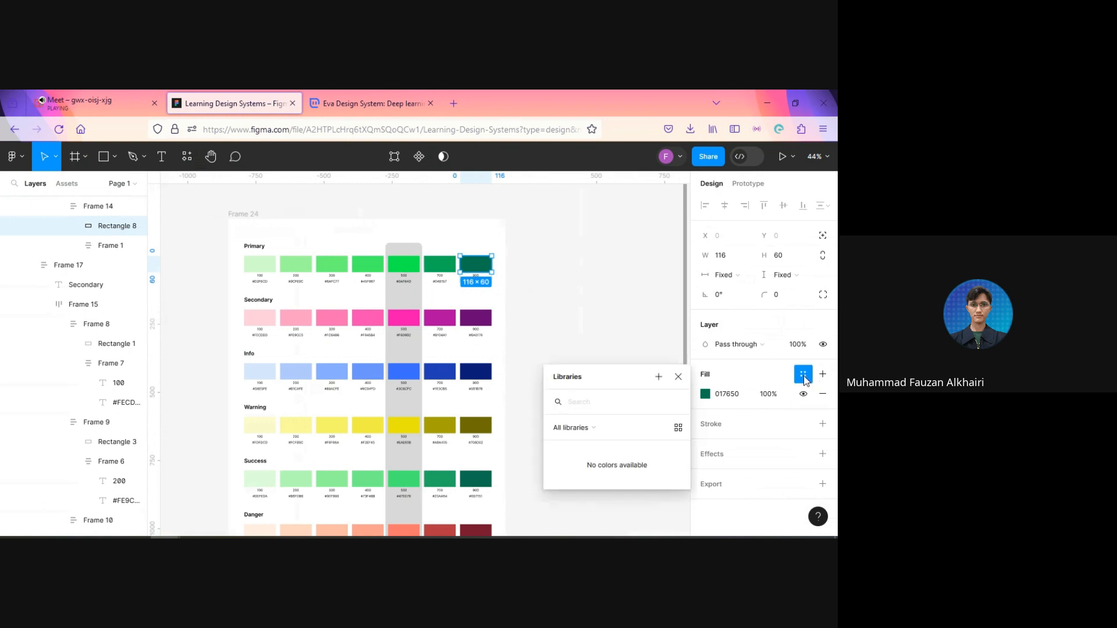
click(658, 378)
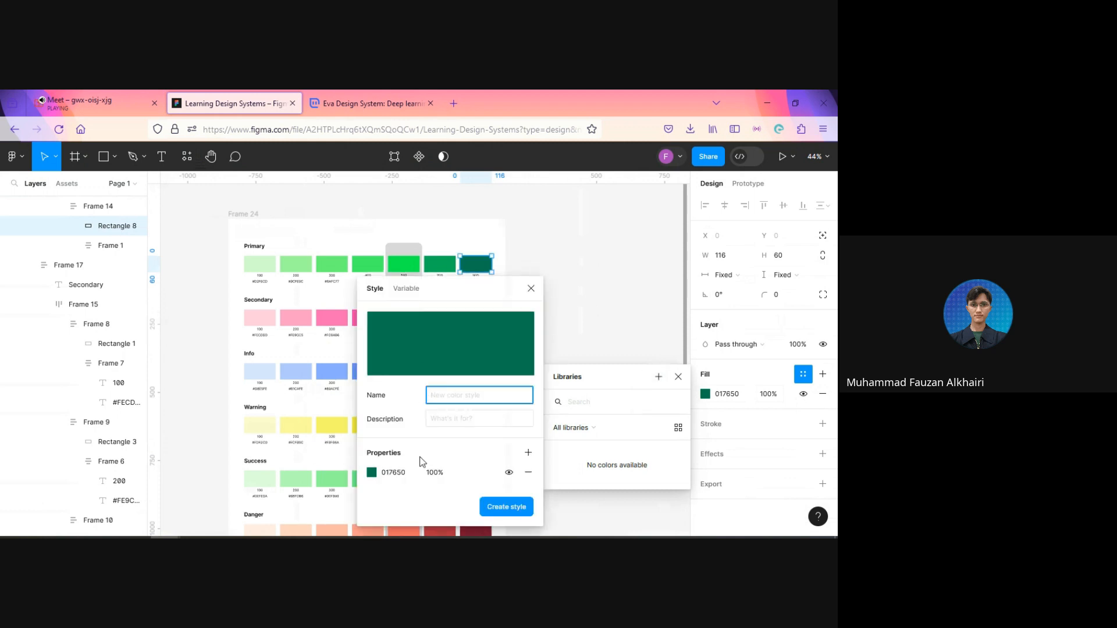
click(534, 292)
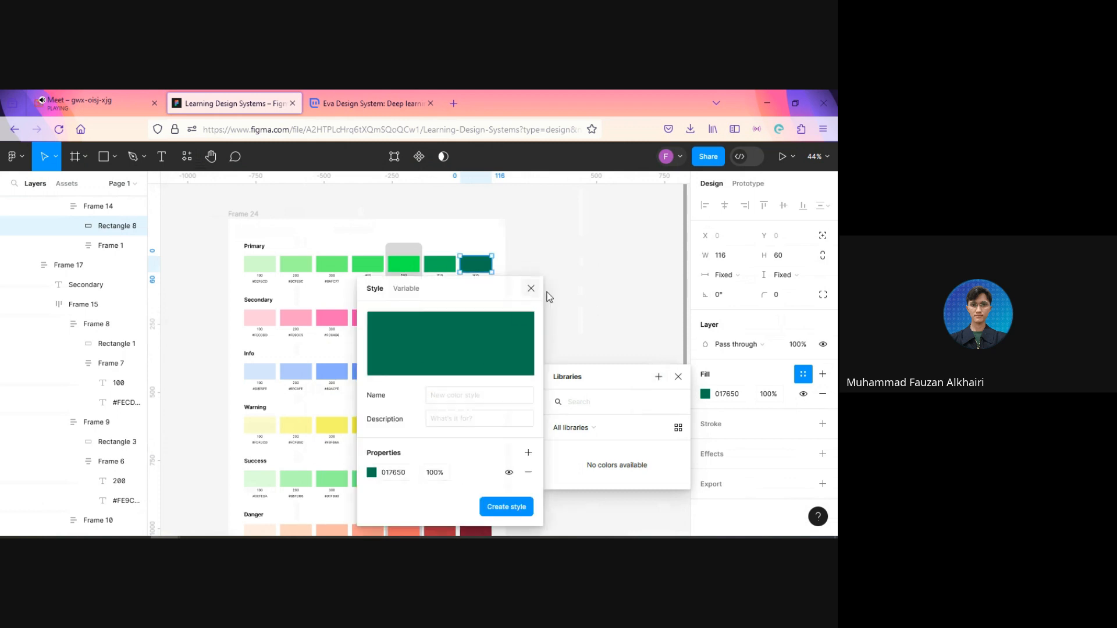
click(585, 296)
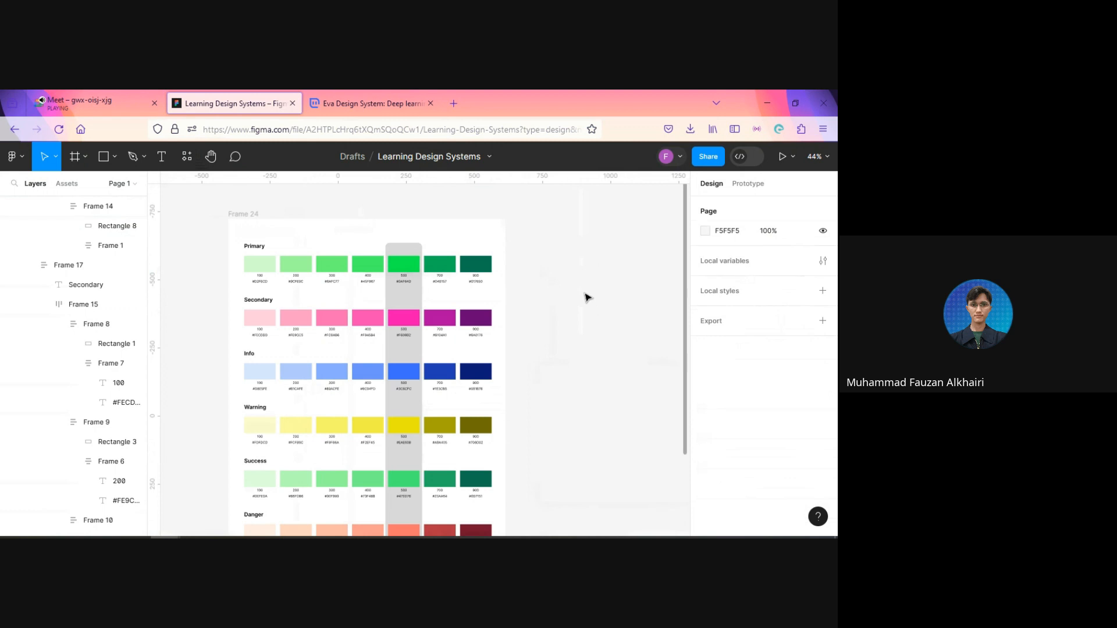
scroll(587, 297, down, 2)
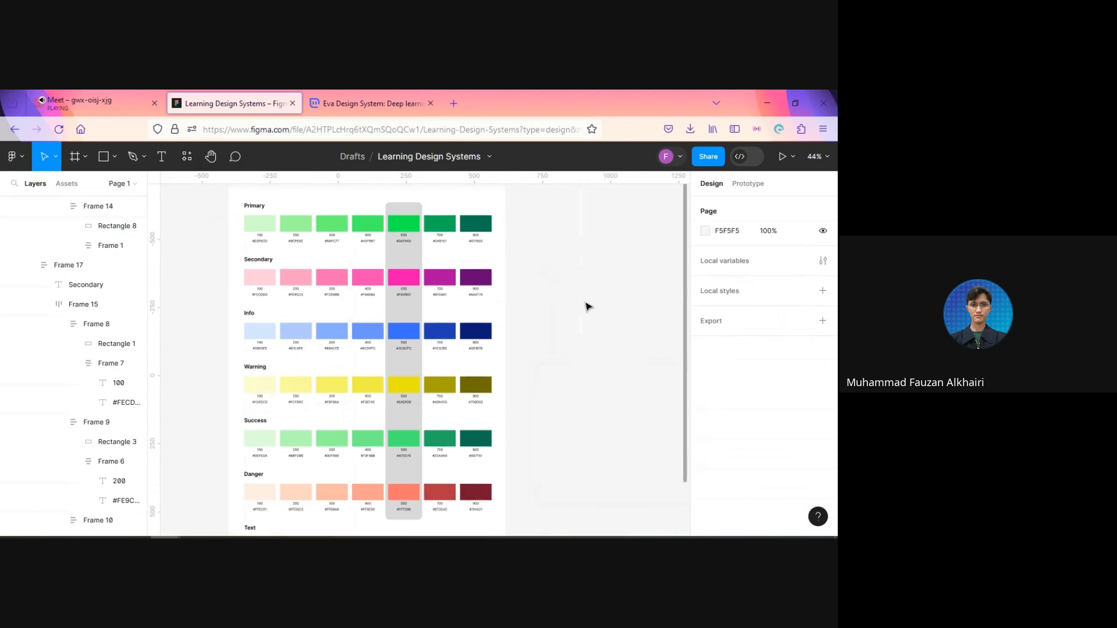
Step: Append (100&) to the #1a1a1a label under the Text 900 swatch
scroll(587, 307, down, 2)
scroll(585, 307, down, 3)
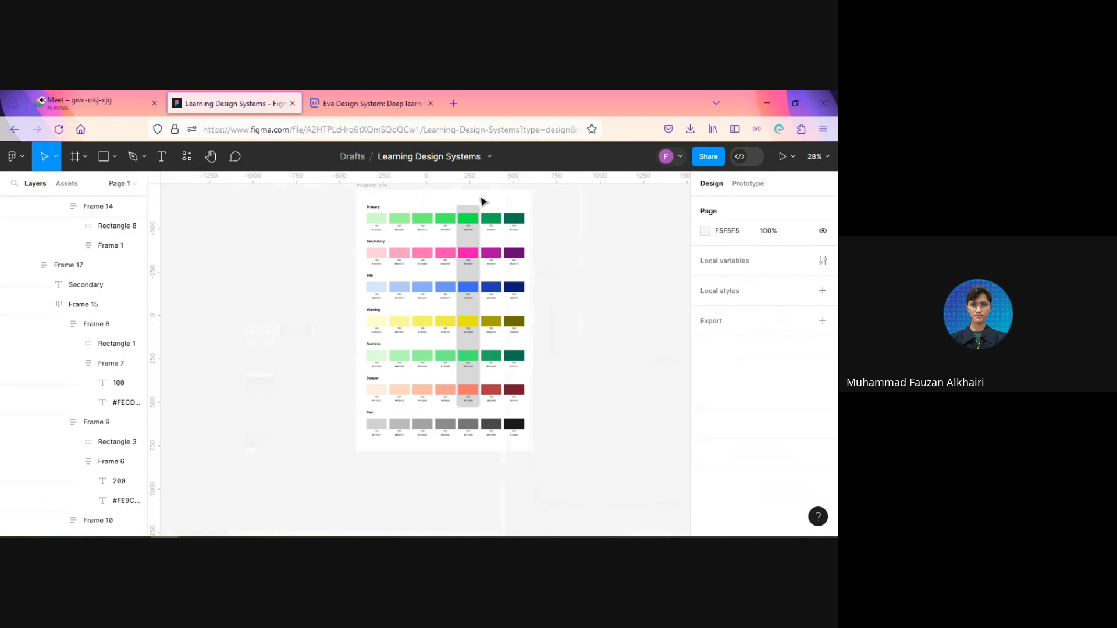
scroll(560, 398, up, 3)
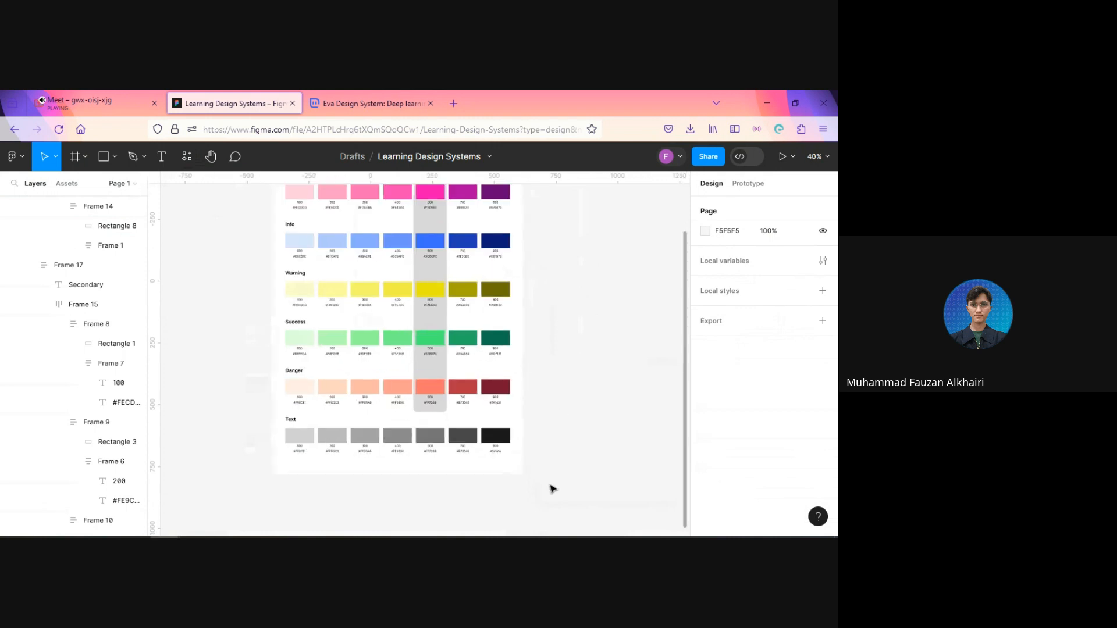
scroll(284, 419, down, 2)
scroll(496, 397, up, 3)
scroll(452, 400, down, 1)
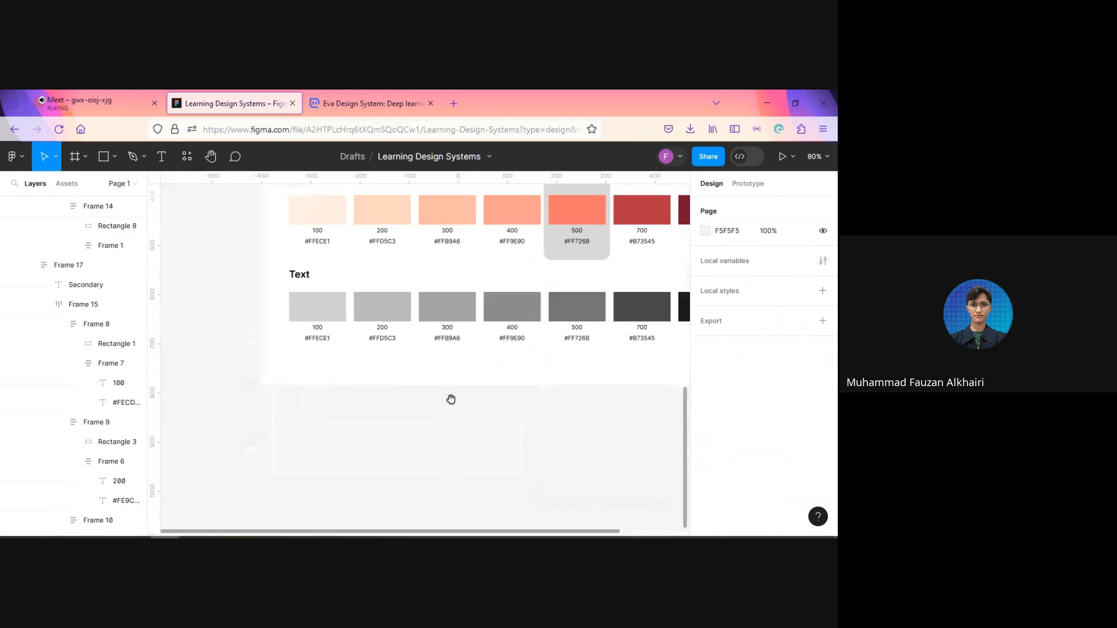
scroll(590, 381, right, 2)
scroll(643, 379, up, 1)
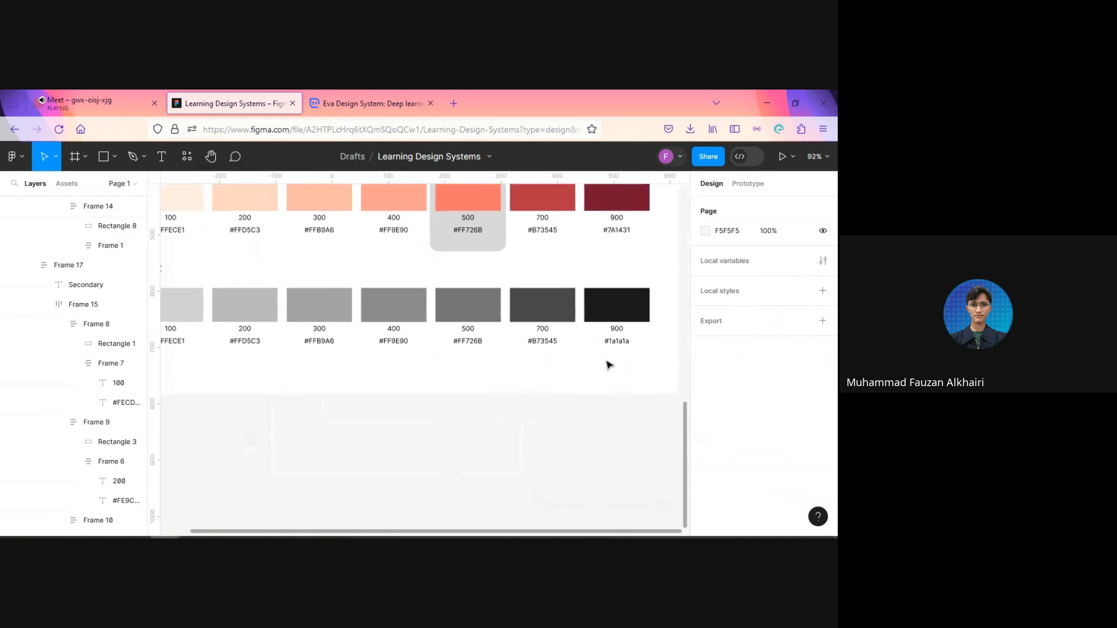
click(617, 342)
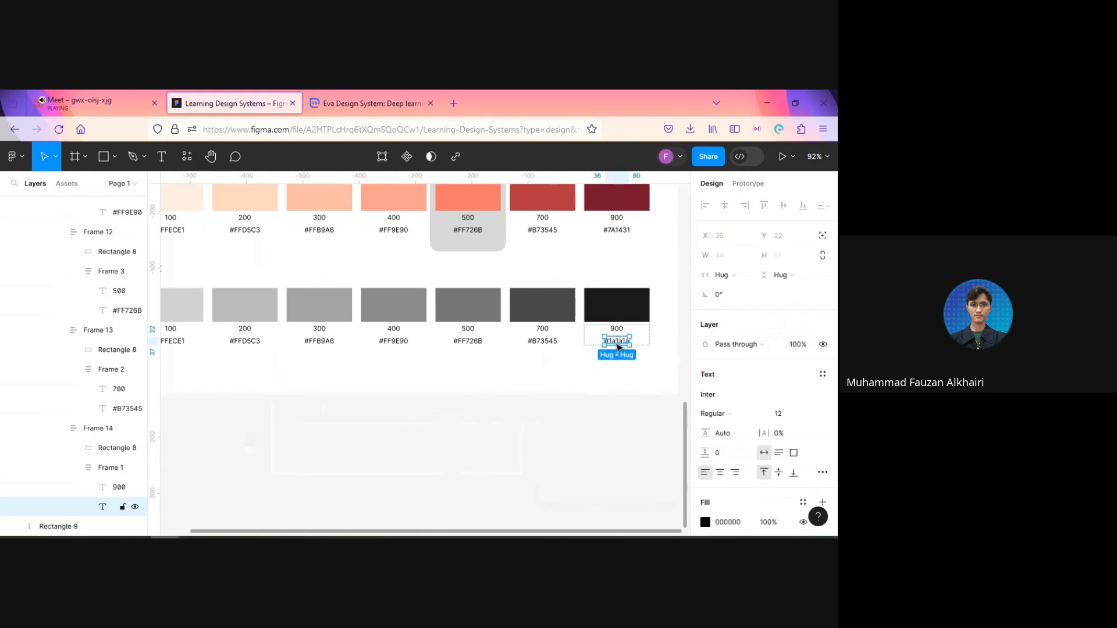
double_click(617, 343)
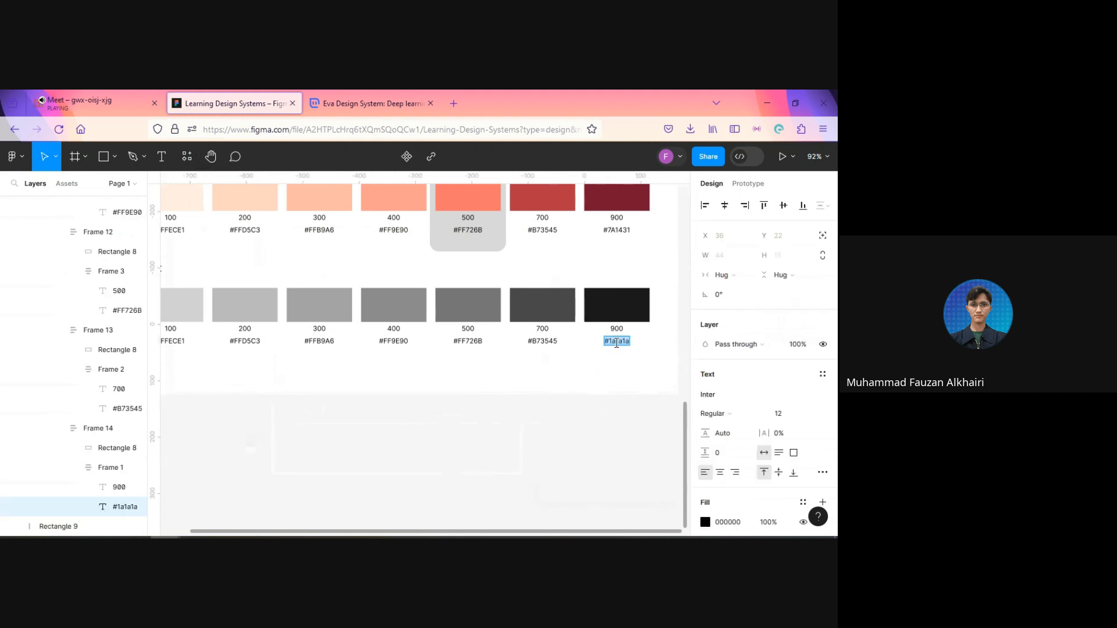
click(617, 344)
scroll(616, 343, up, 5)
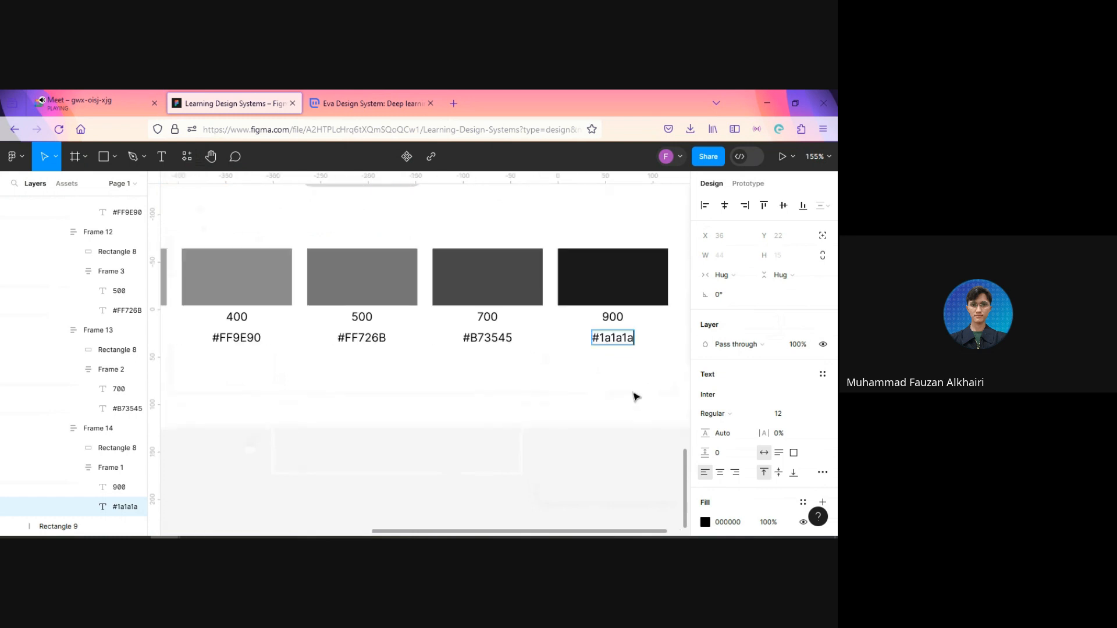
key(ctrl+a)
key(Right)
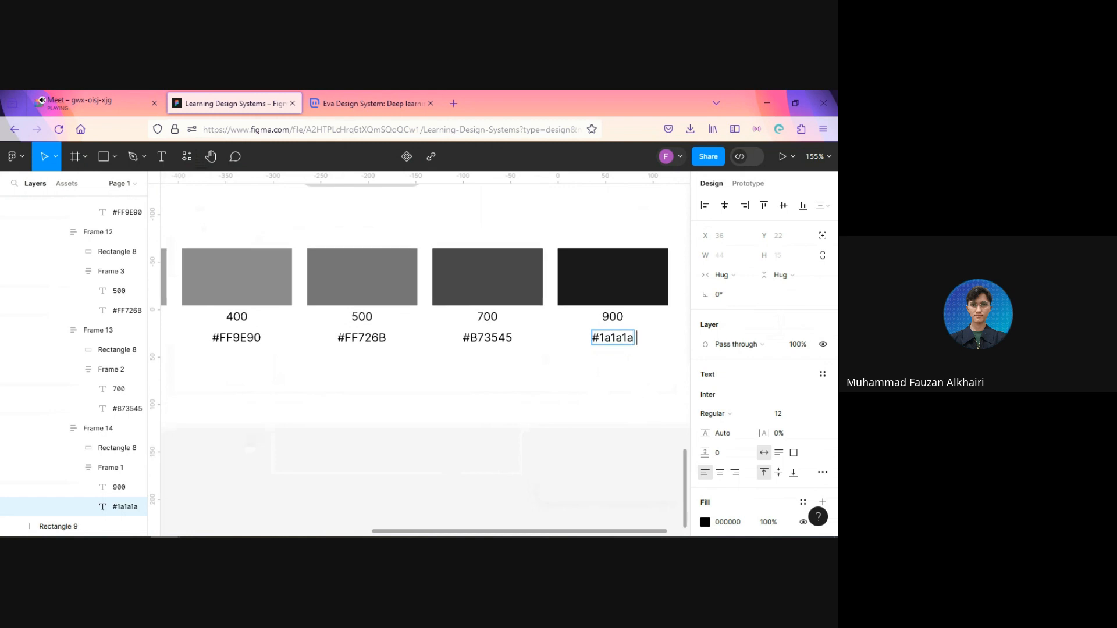
text(())
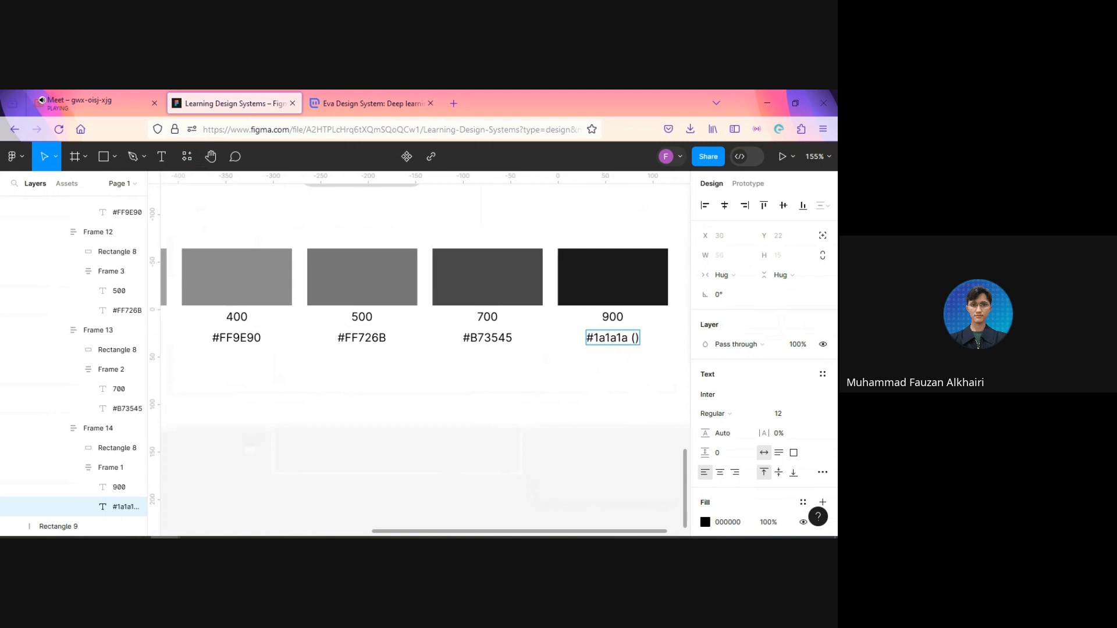
text(100&)
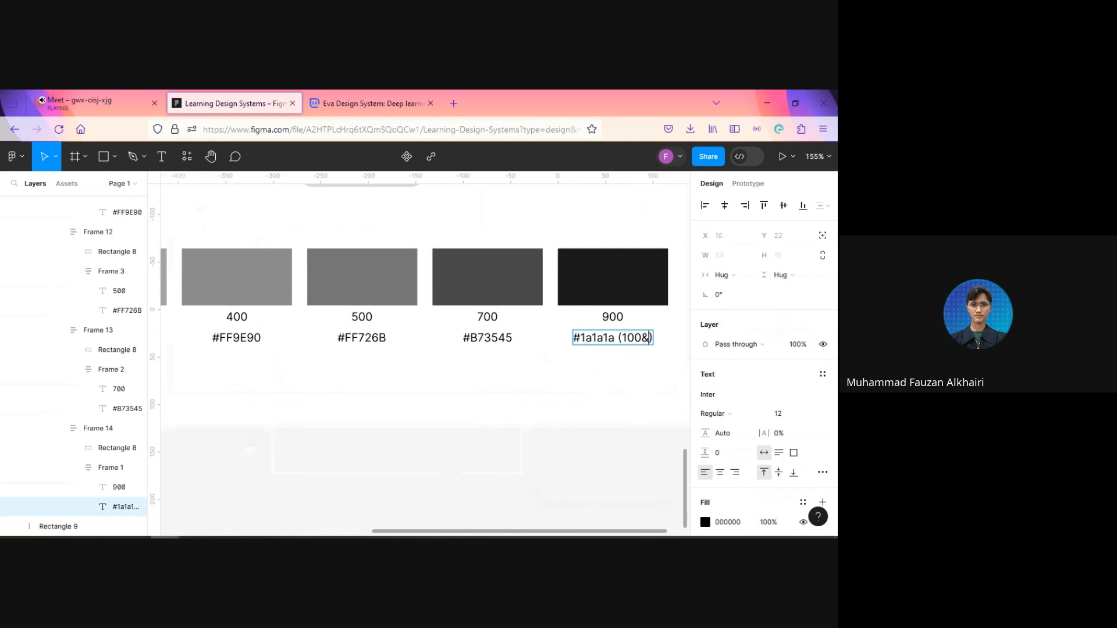
Step: Copy the Text 900 swatch's color label and paste it over the hex label of the Text 700 swatch
key(ctrl+a)
key(ctrl+c)
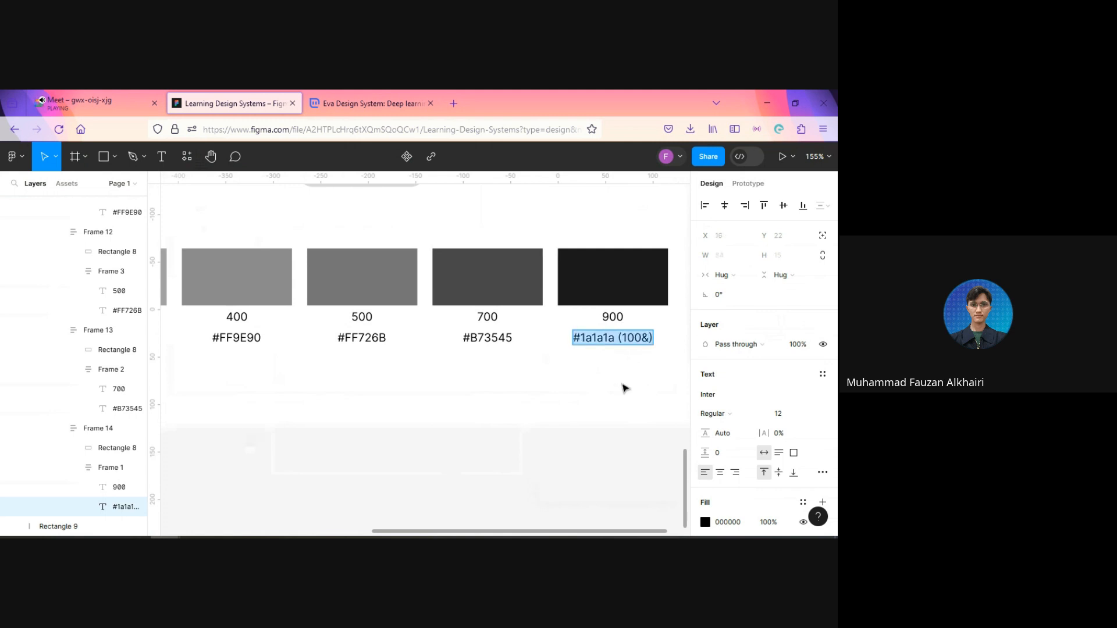
double_click(487, 338)
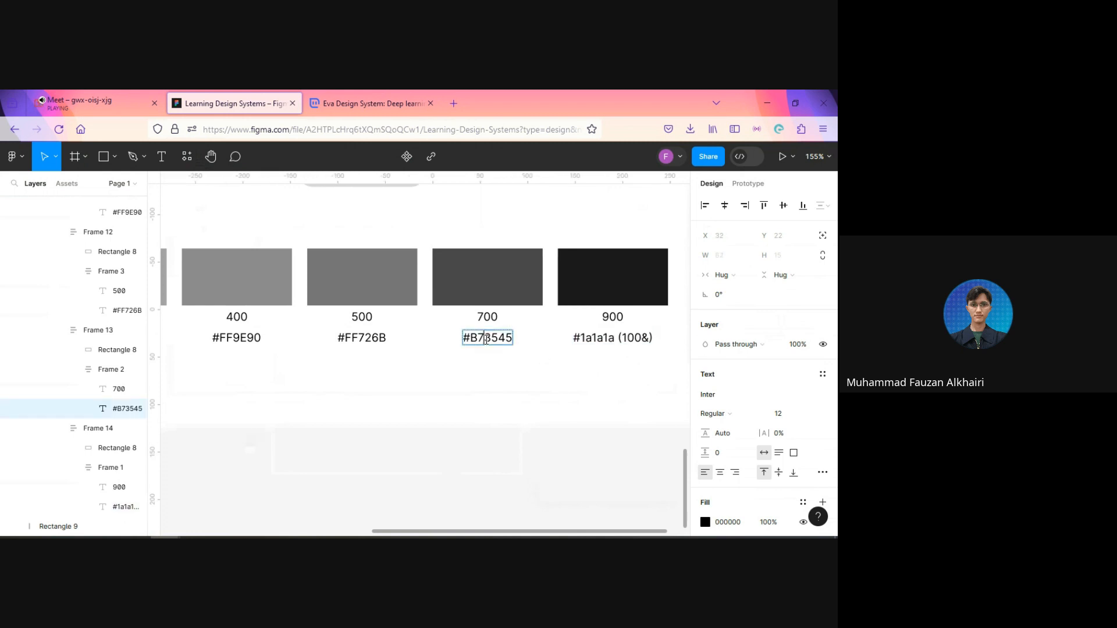
key(ctrl+v)
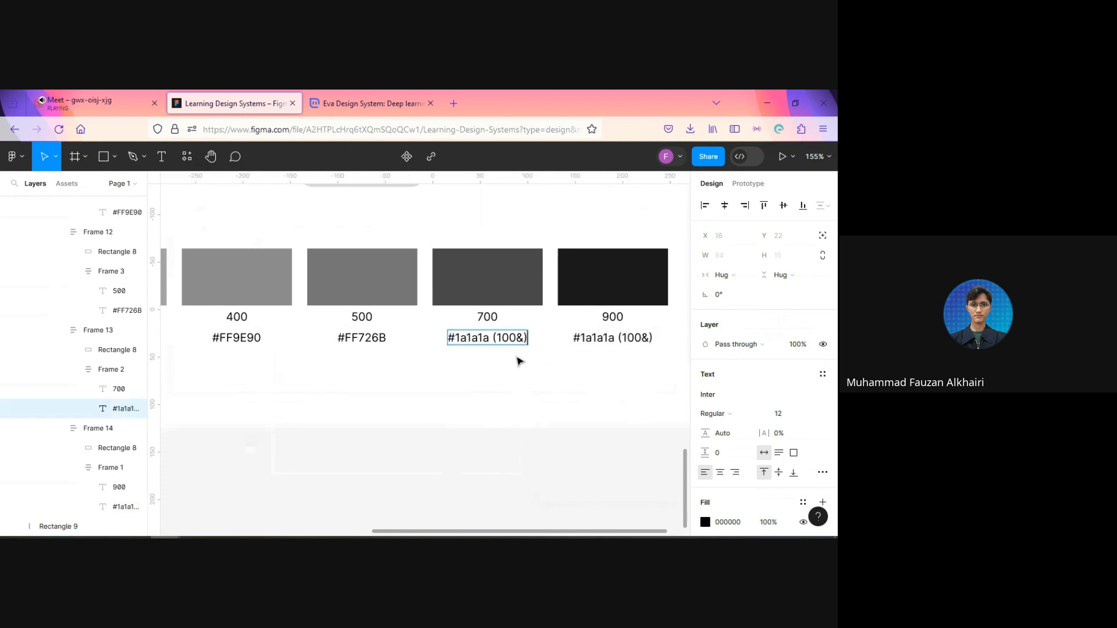
Step: Correct the Text 900 swatch's label to read #1a1a1a (100%)
double_click(648, 338)
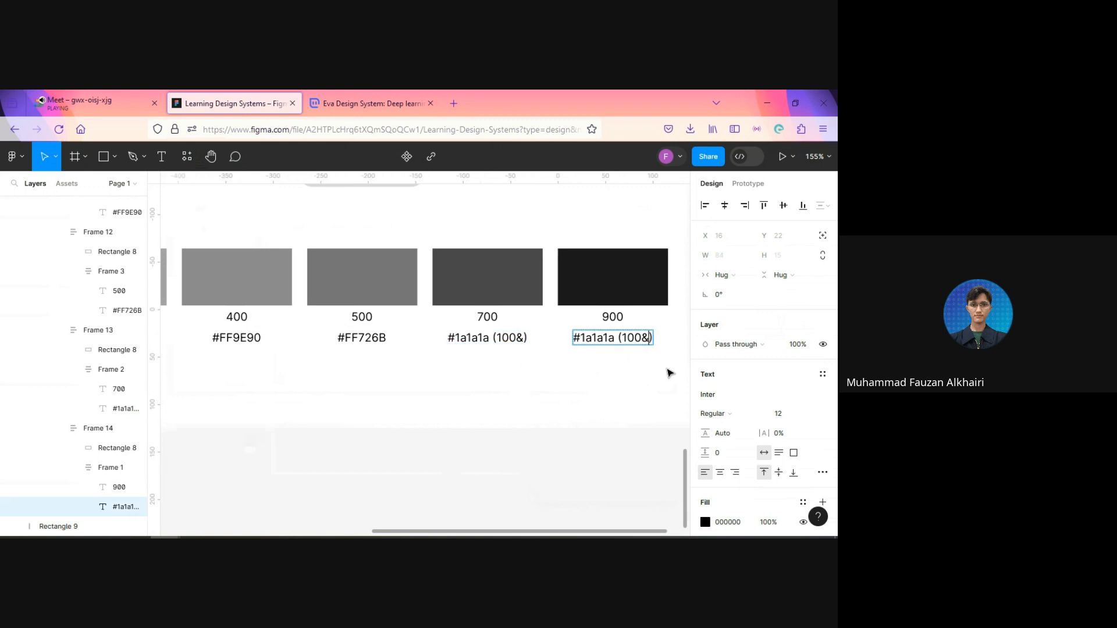
key(BackSpace)
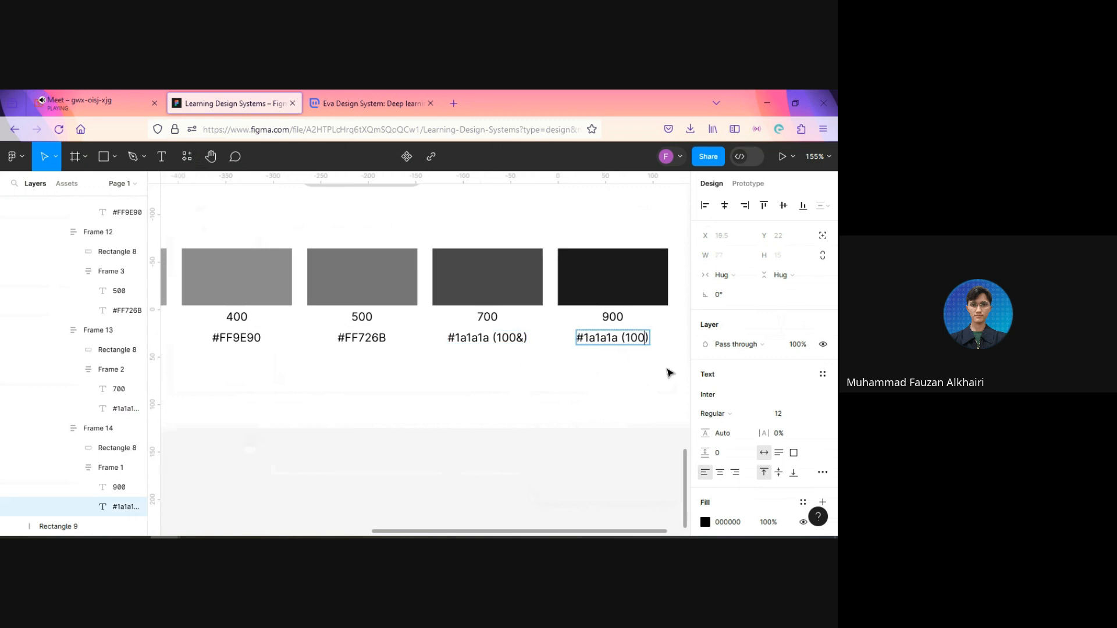
text(%)
Step: Change the Text 700 swatch's label to read #1a1a1a (80%)
click(524, 338)
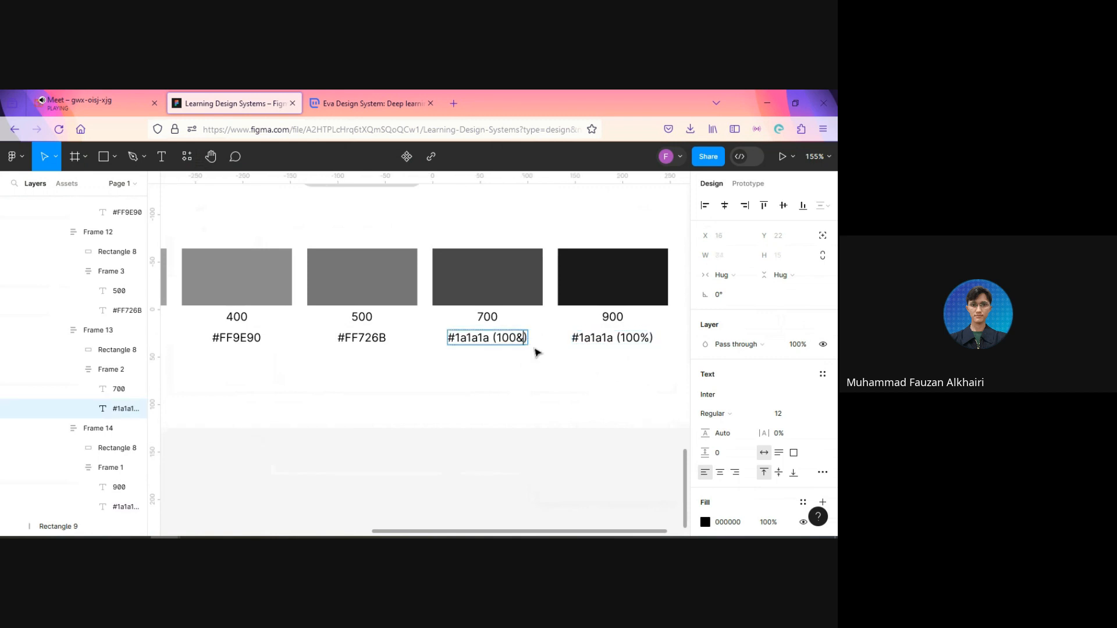
key(BackSpace)
text(%)
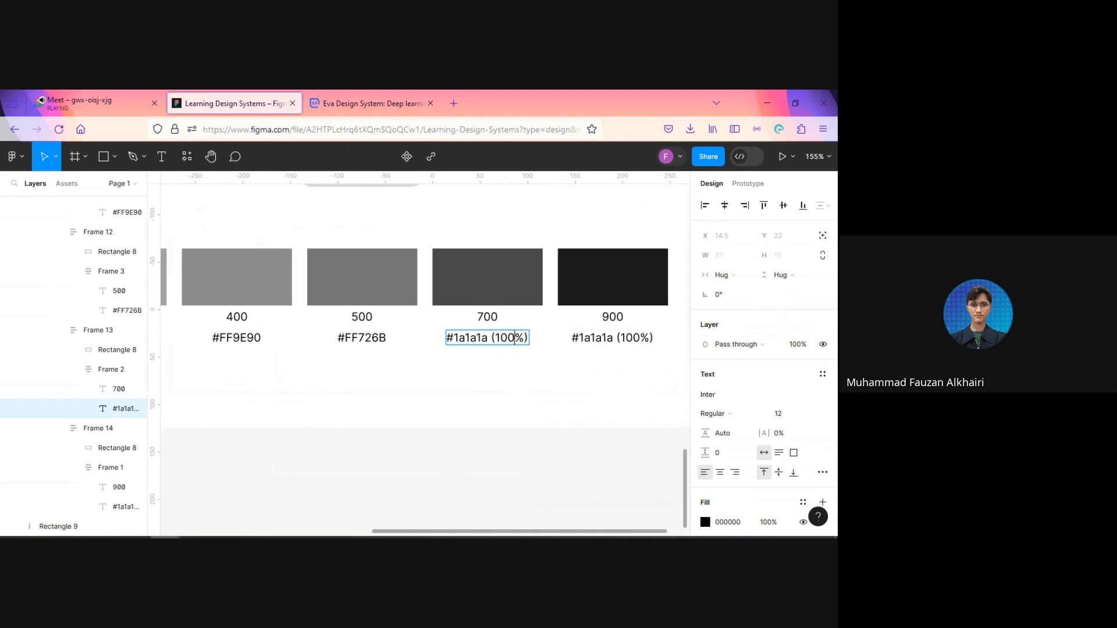
key(BackSpace)
key(BackSpace)
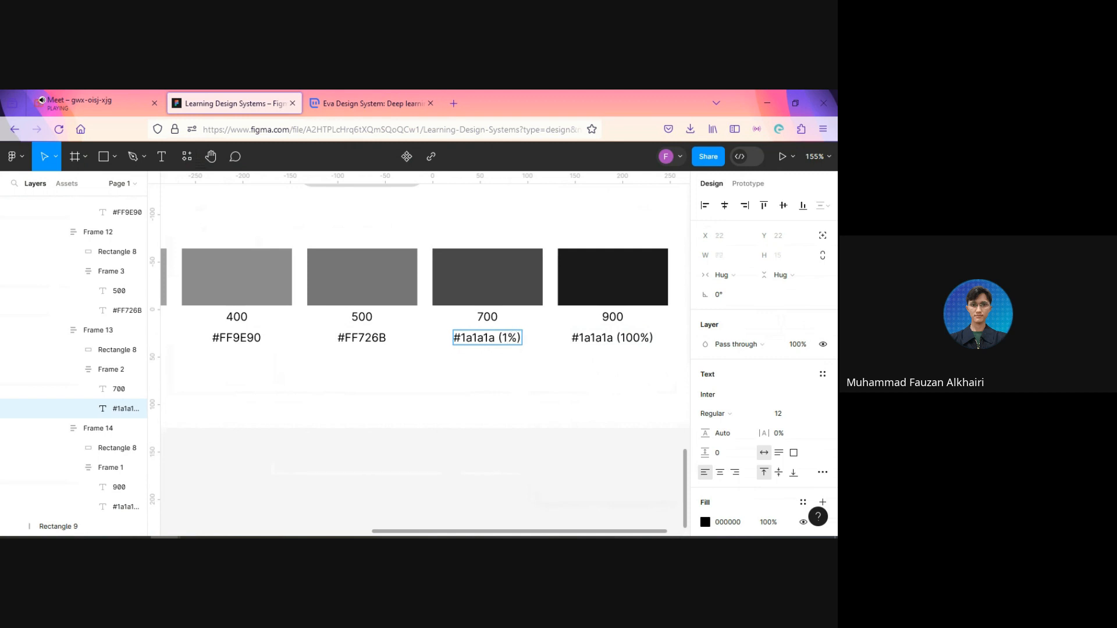
key(BackSpace)
text(80)
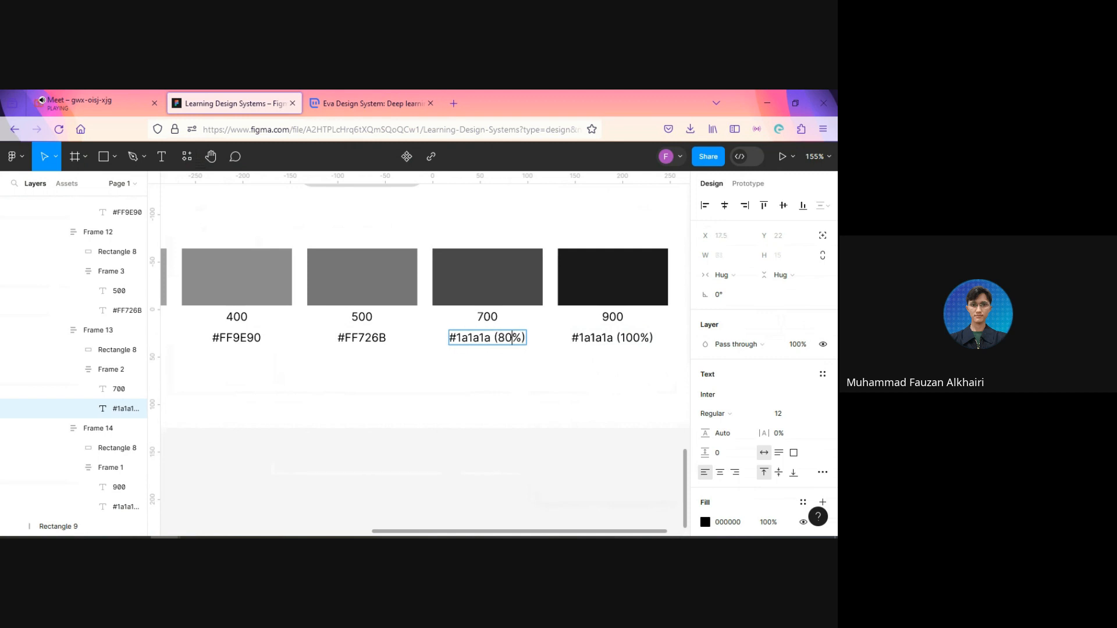
Step: Copy the Text 700 label and paste it over the hex labels of the Text 500, 400, 300, 200 and 100 swatches together
key(ctrl+a)
key(Escape)
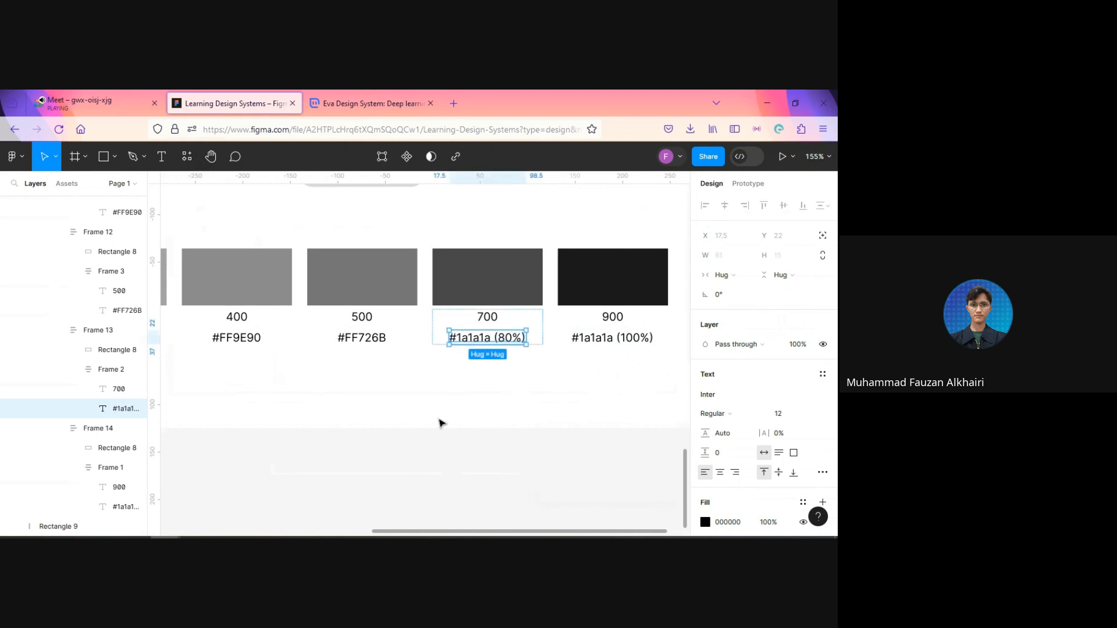
click(374, 345)
scroll(349, 372, left, 3)
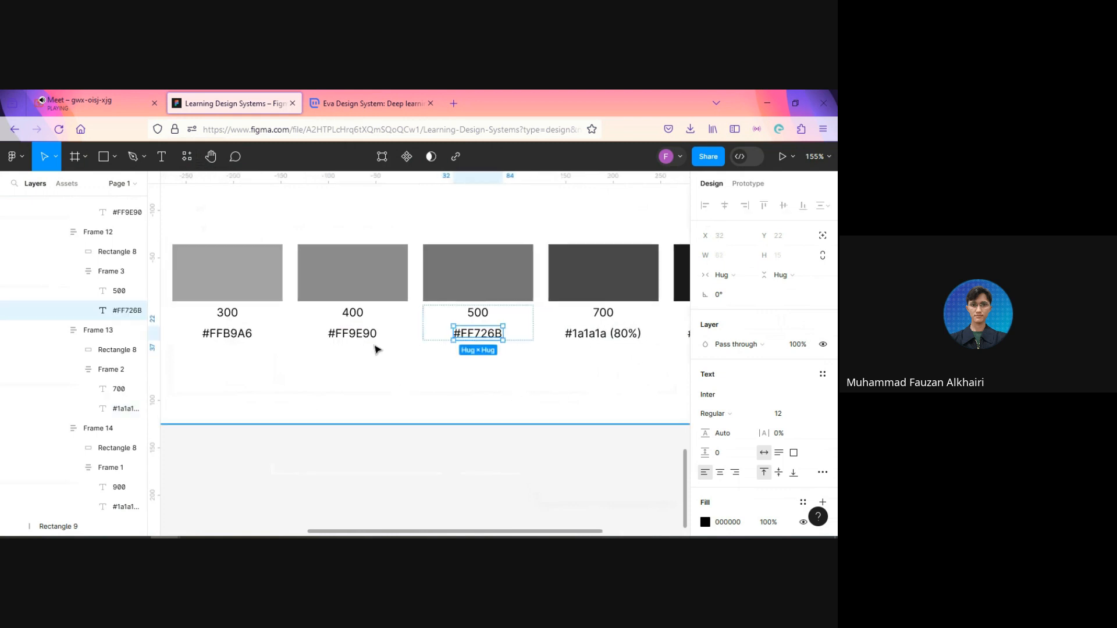
shift+click(361, 340)
shift+click(237, 337)
drag(267, 411, 539, 399)
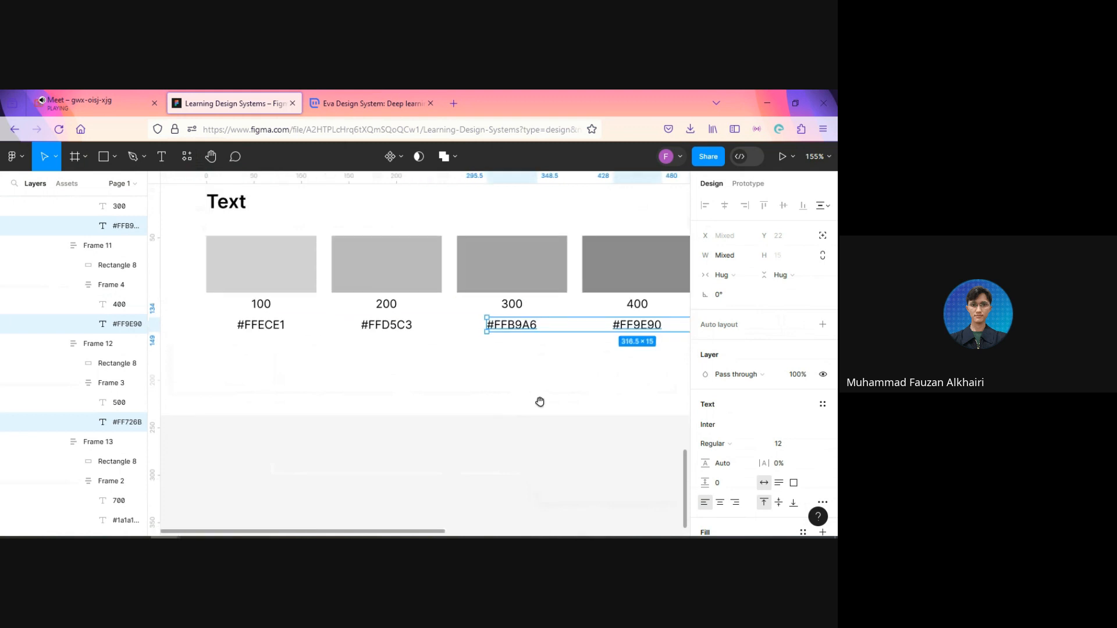
shift+click(386, 325)
shift+click(269, 327)
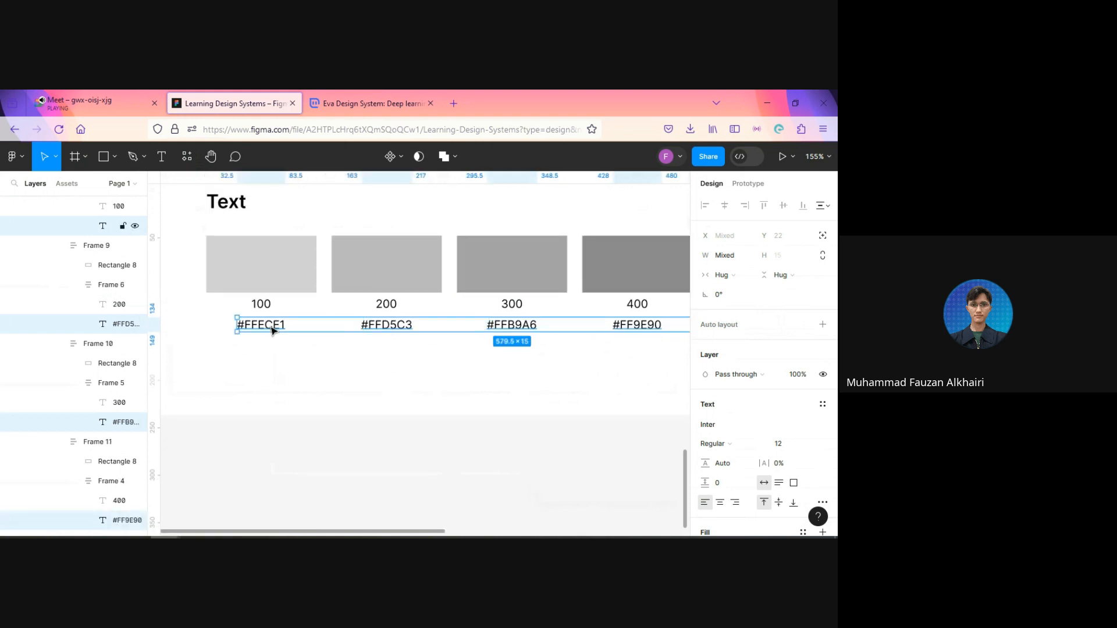
drag(427, 389, 382, 394)
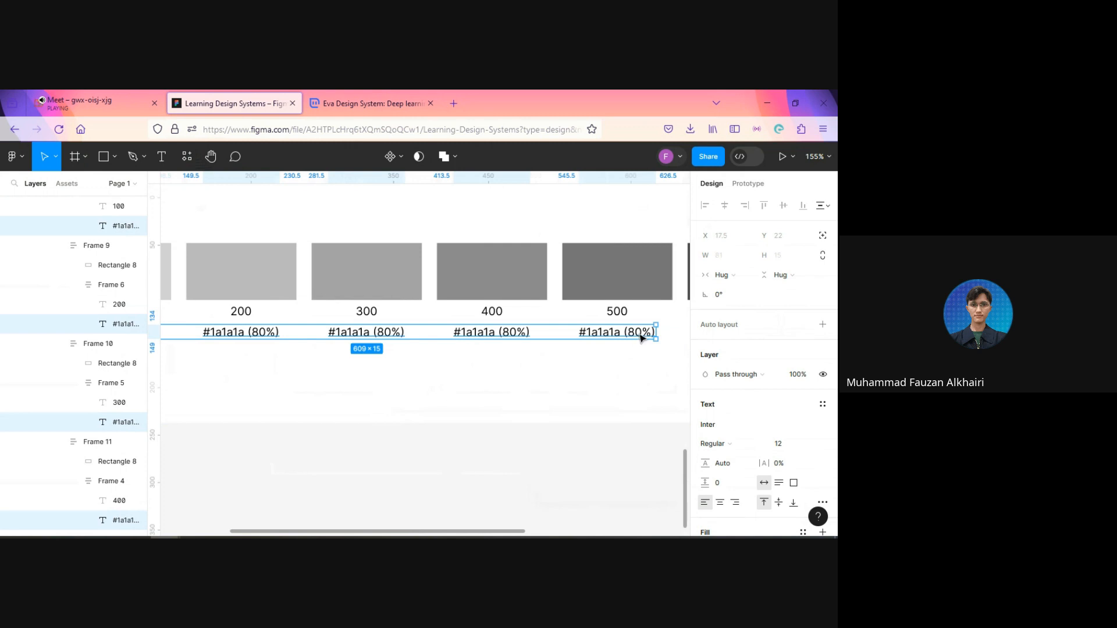
Step: Change the opacity in the Text 500 swatch's label to 60%
double_click(640, 336)
click(639, 332)
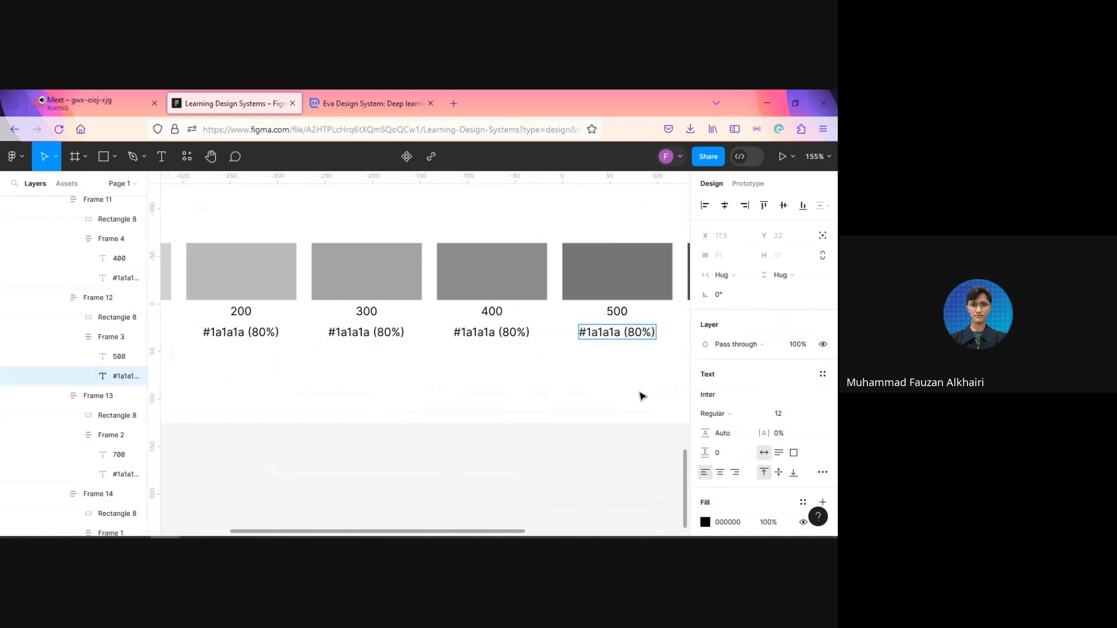
key(BackSpace)
text(60)
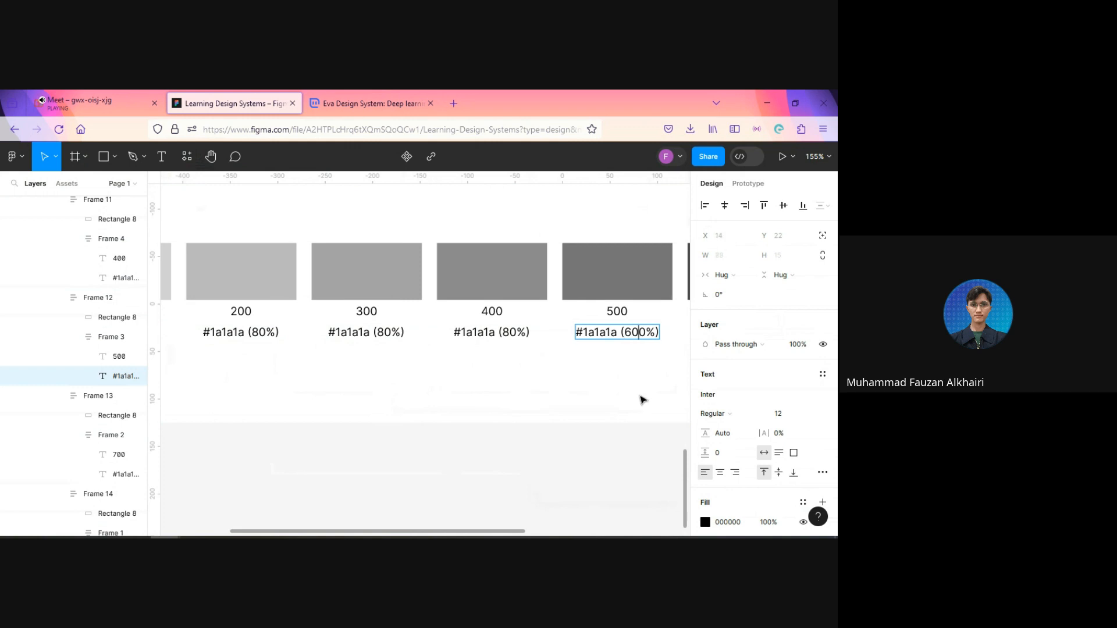
key(BackSpace)
Step: Change the opacity in the Text 400 swatch's label to 50% and in the Text 300 label to 40%
double_click(516, 341)
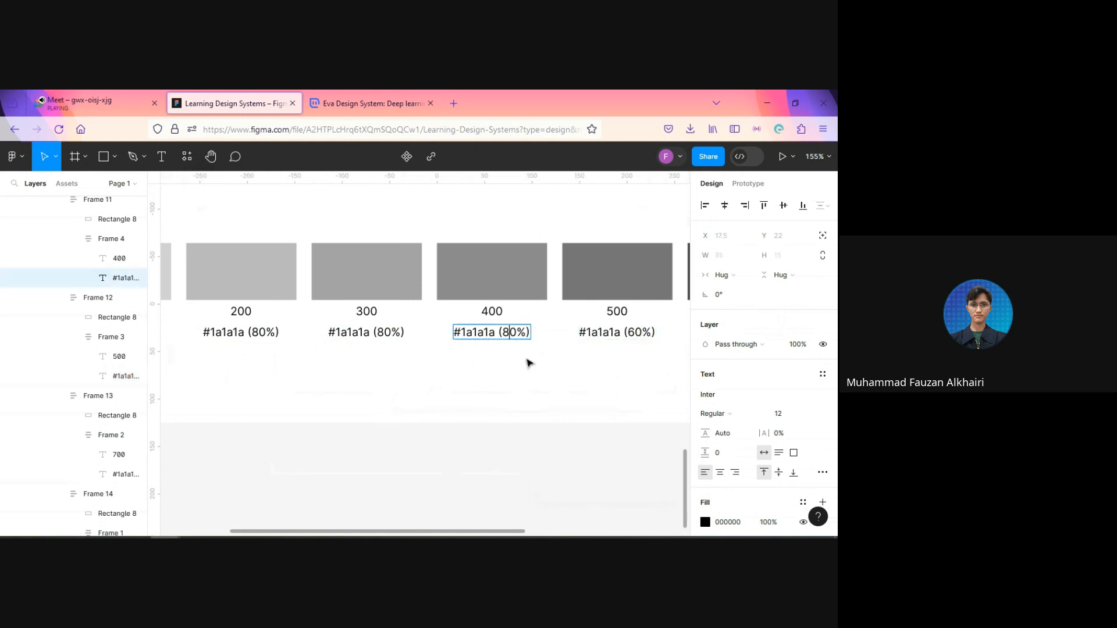
key(BackSpace)
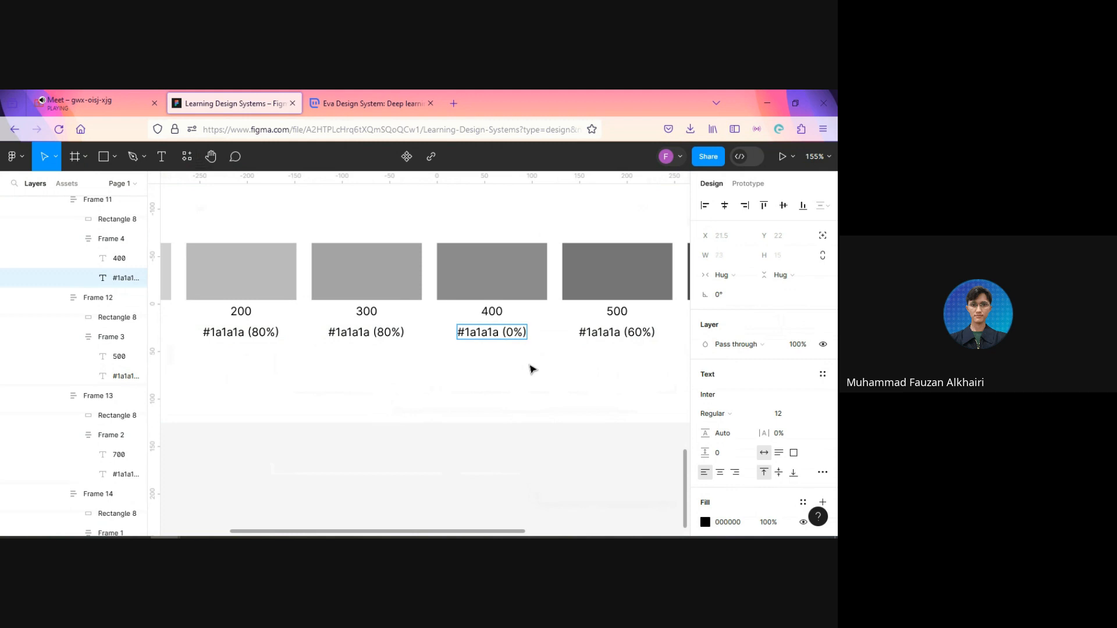
text(5)
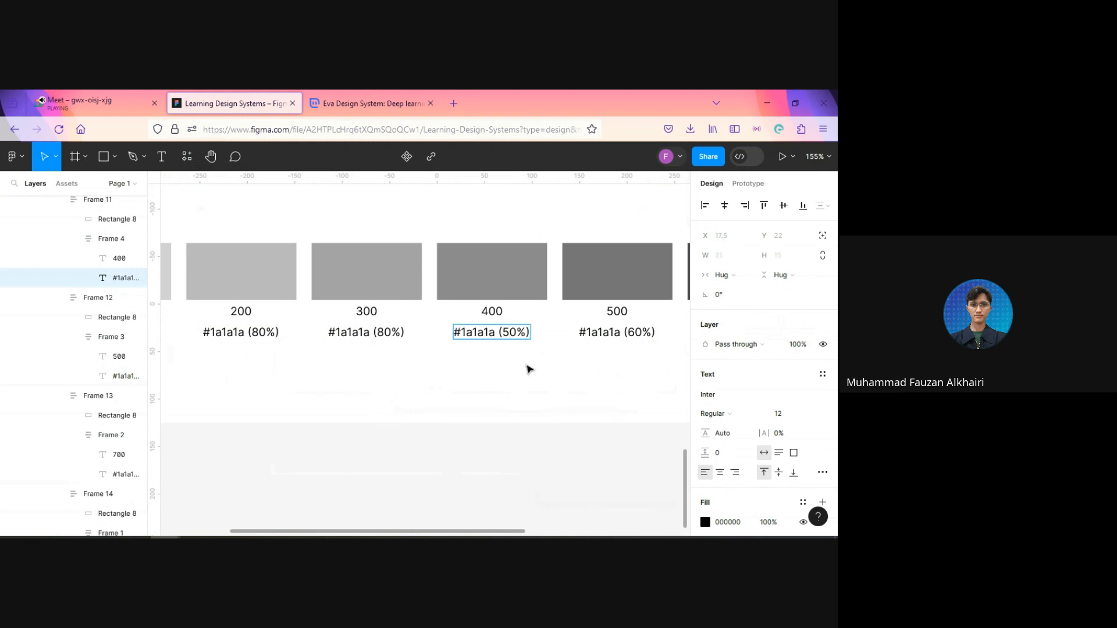
double_click(386, 331)
key(BackSpace)
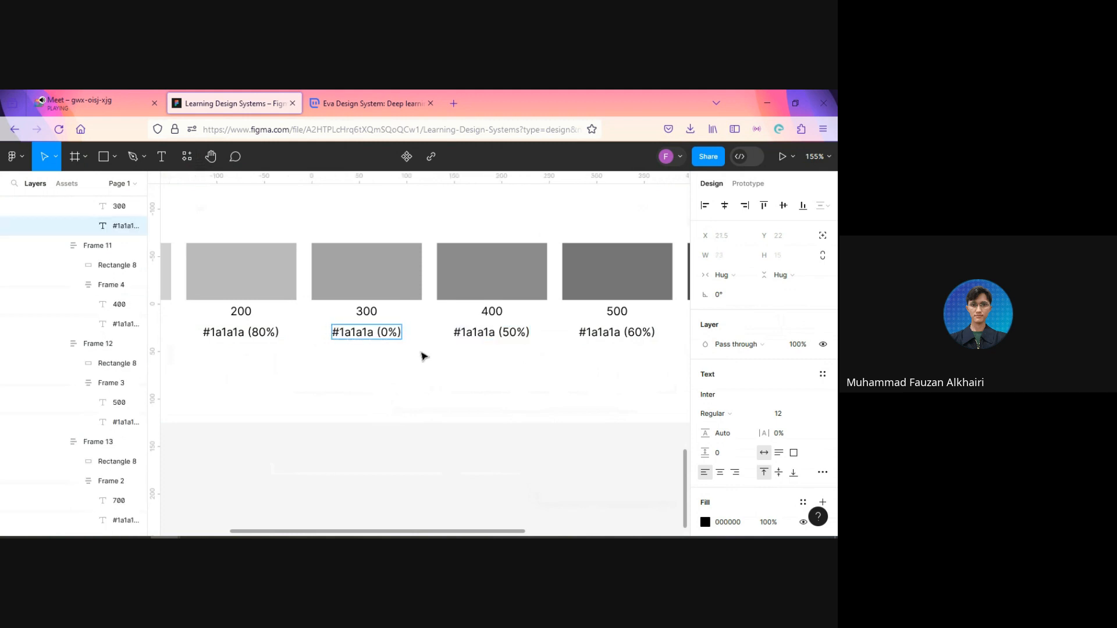
text(4)
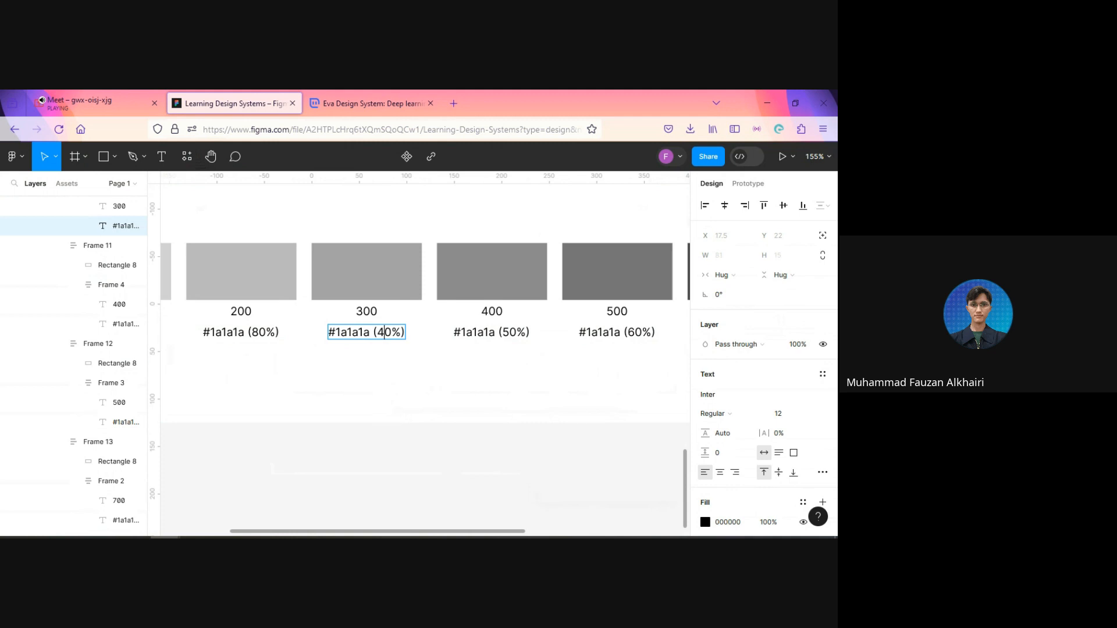
Step: Change the opacity in the Text 200 swatch's label to 30% and finish editing it
double_click(258, 332)
key(BackSpace)
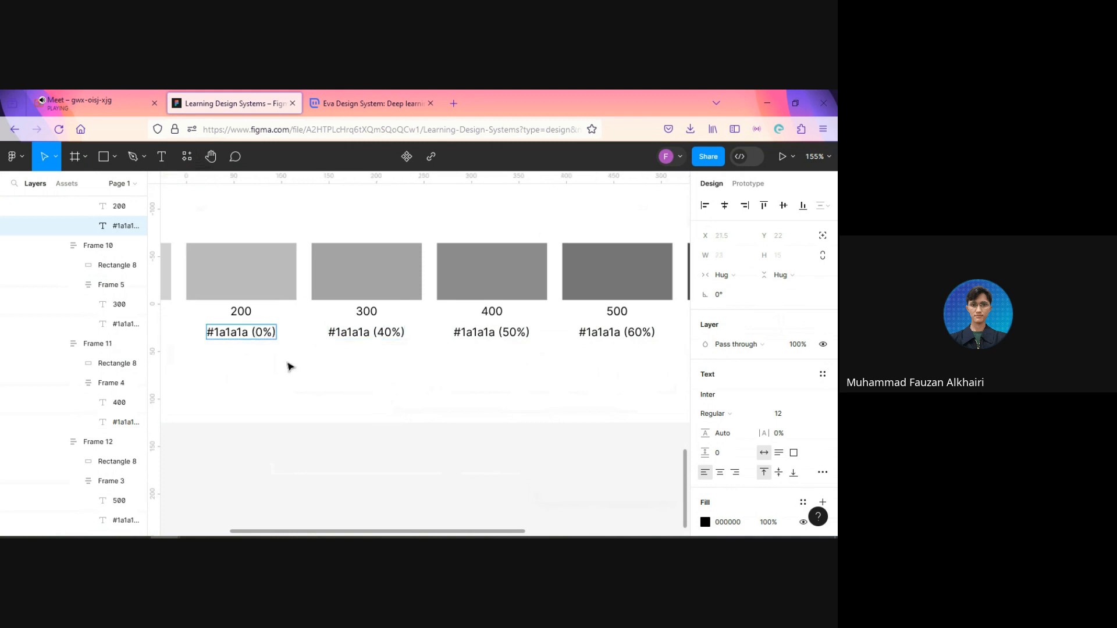
text(3)
key(Escape)
Step: Change the opacity in the Text 100 swatch's label to 20% and finish editing it
scroll(300, 407, left, 5)
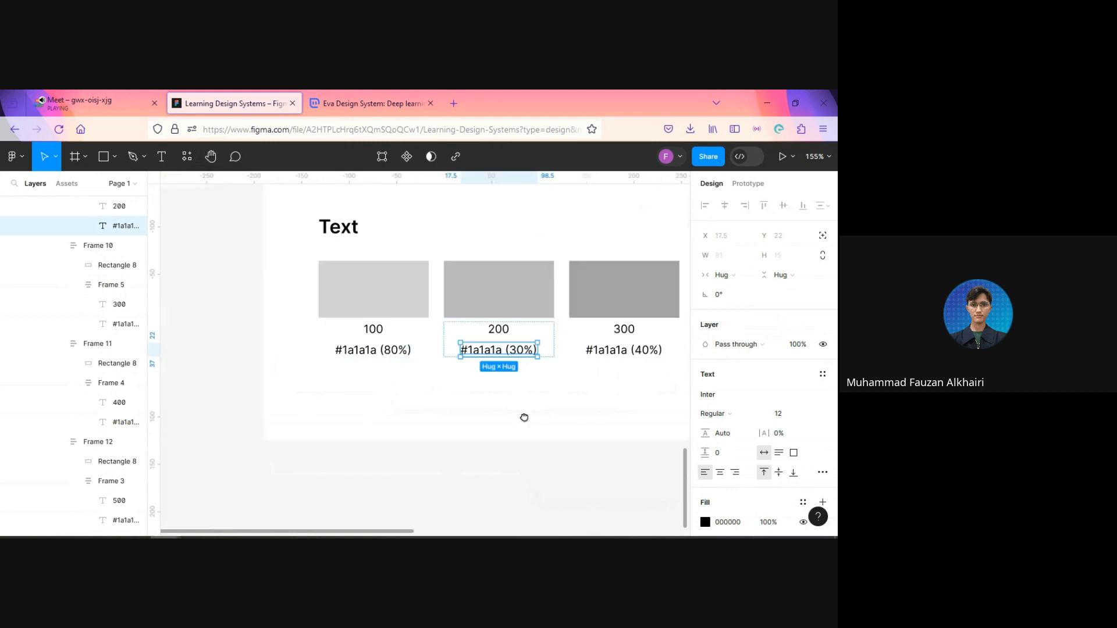
click(394, 358)
double_click(391, 352)
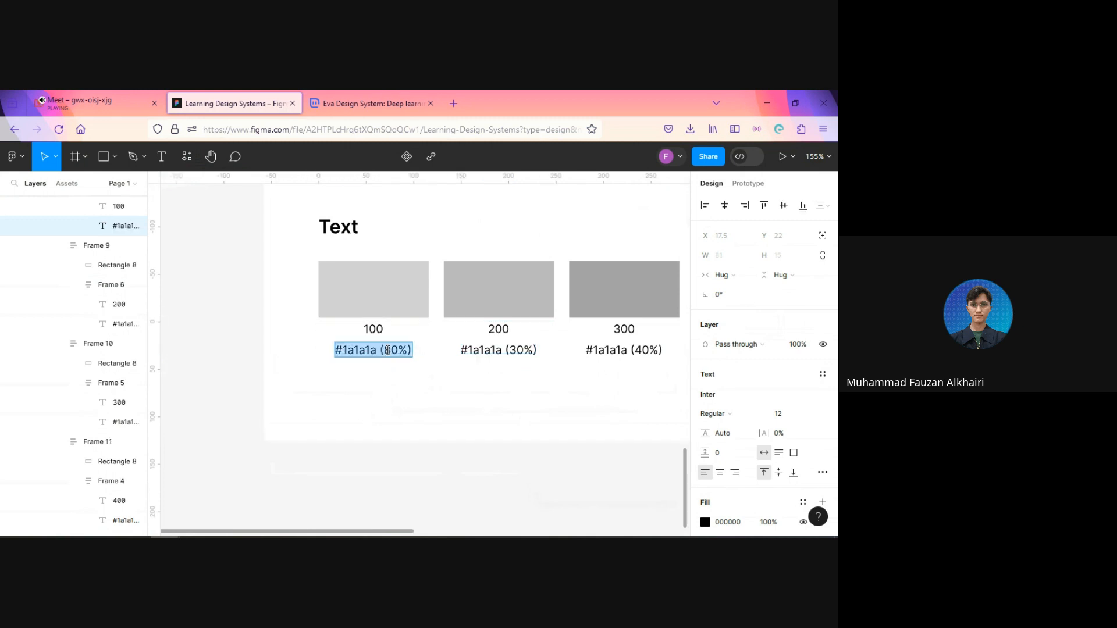
drag(384, 350, 388, 350)
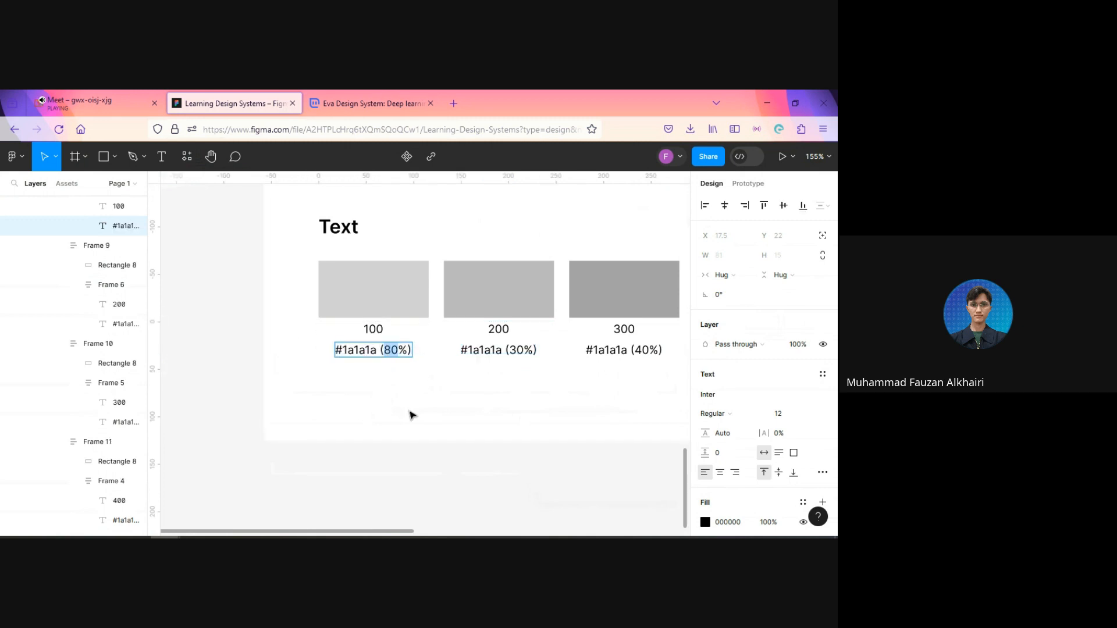
text(2)
click(253, 354)
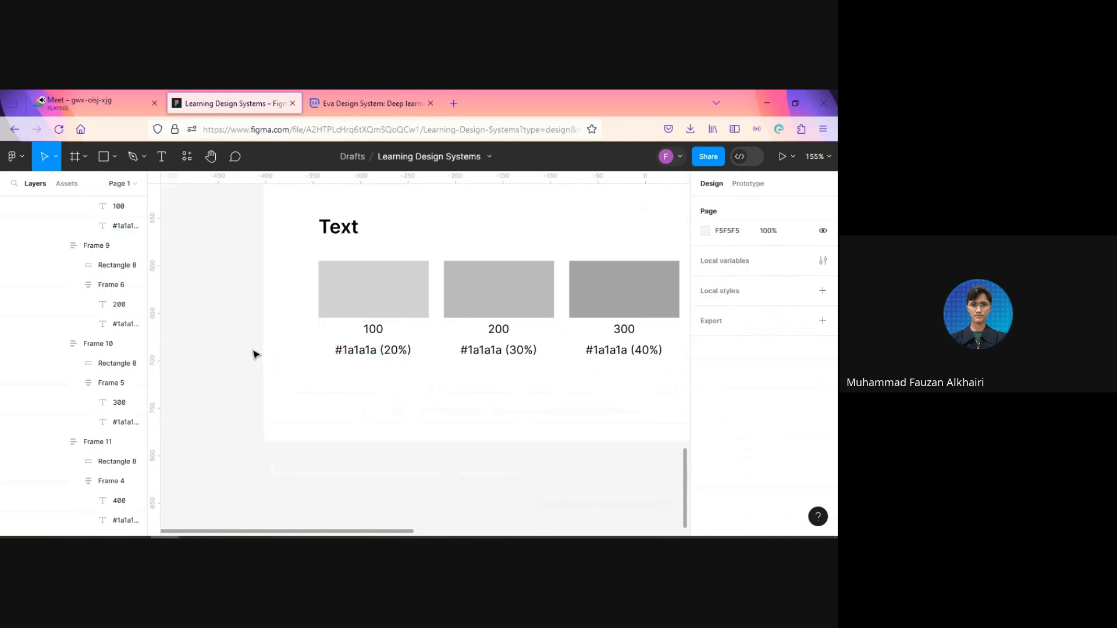
Step: Examine the whole palette frame, from the Primary row down to the Text row
scroll(253, 355, down, 5)
scroll(256, 358, down, 4)
drag(524, 287, 531, 442)
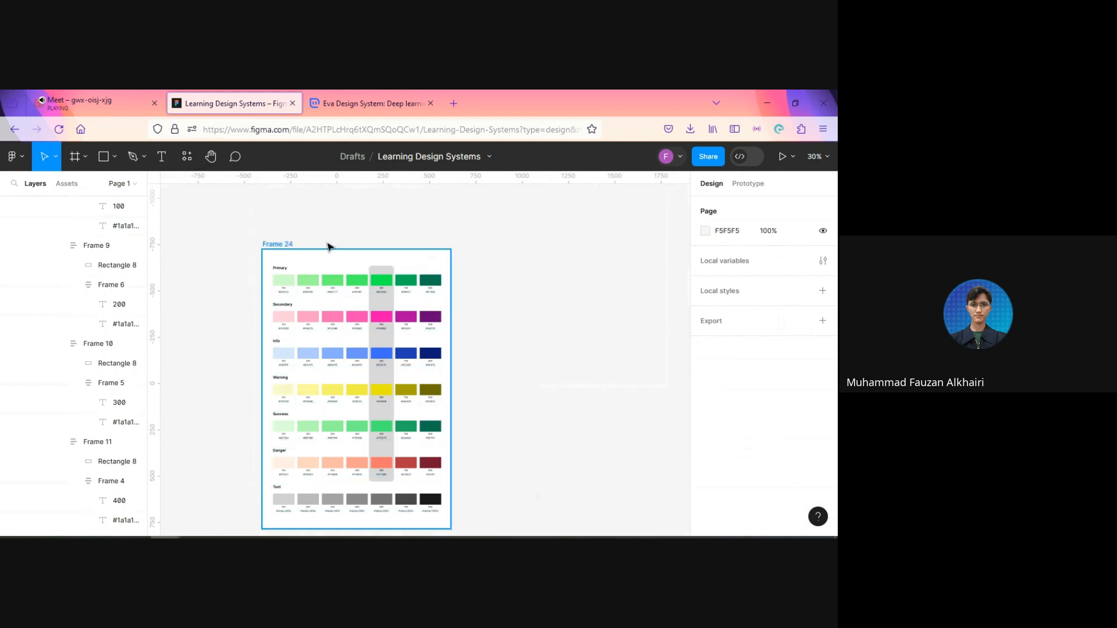
scroll(606, 294, down, 1)
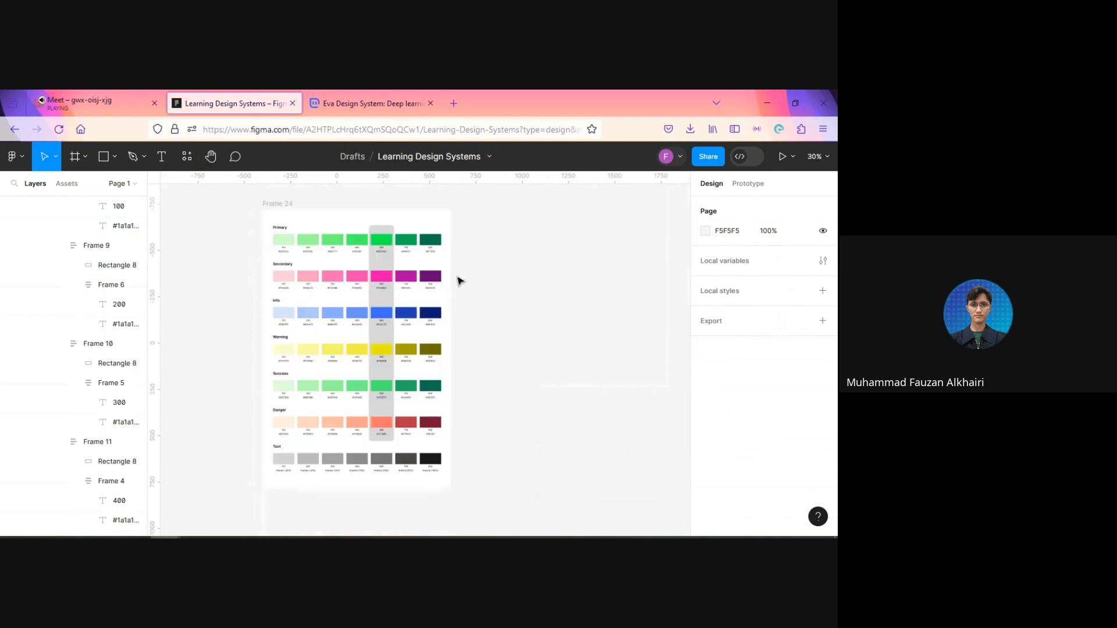
ctrl+scroll(459, 282, up, 2)
drag(476, 309, 539, 306)
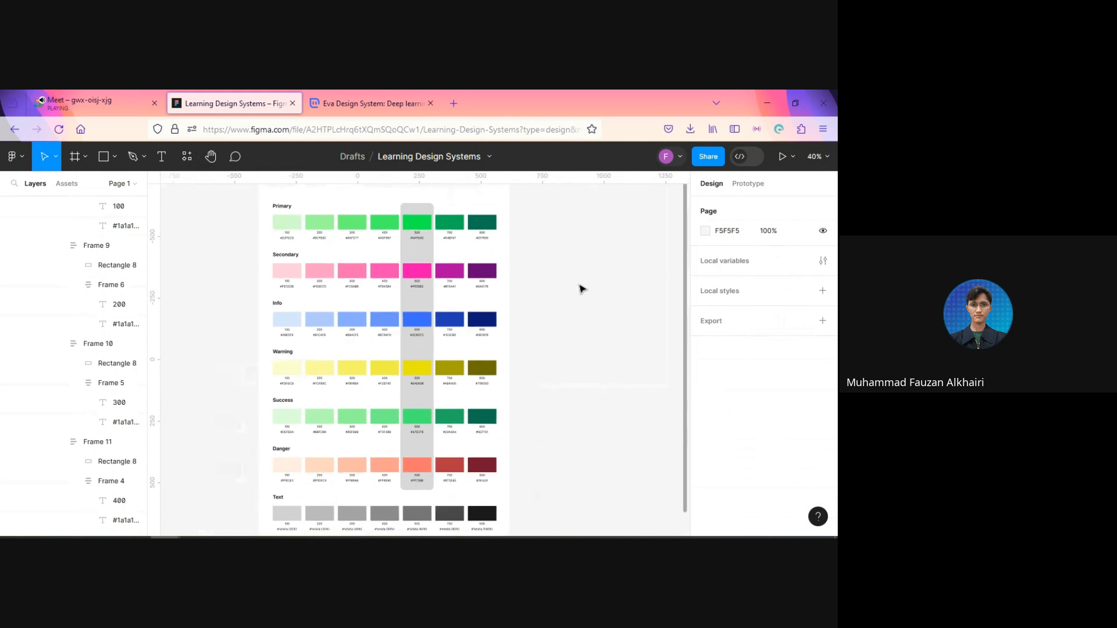
drag(501, 251, 530, 348)
ctrl+scroll(242, 351, up, 3)
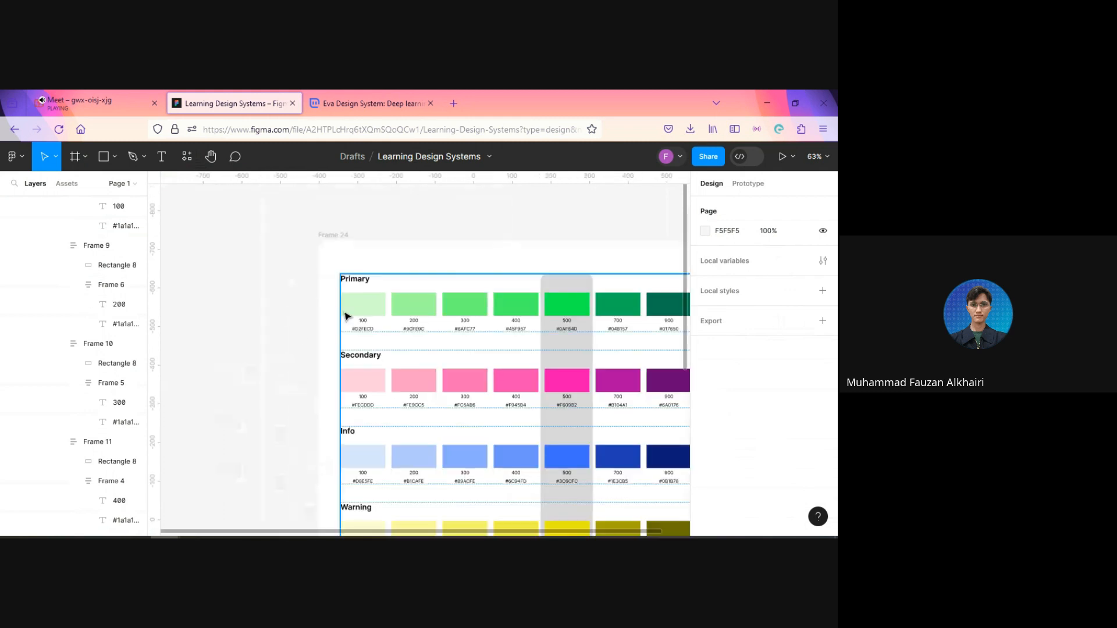
Step: Select all seven Primary swatch rectangles, from 100 to 900, and rename their layers to Primary in one batch
scroll(369, 317, right, 4)
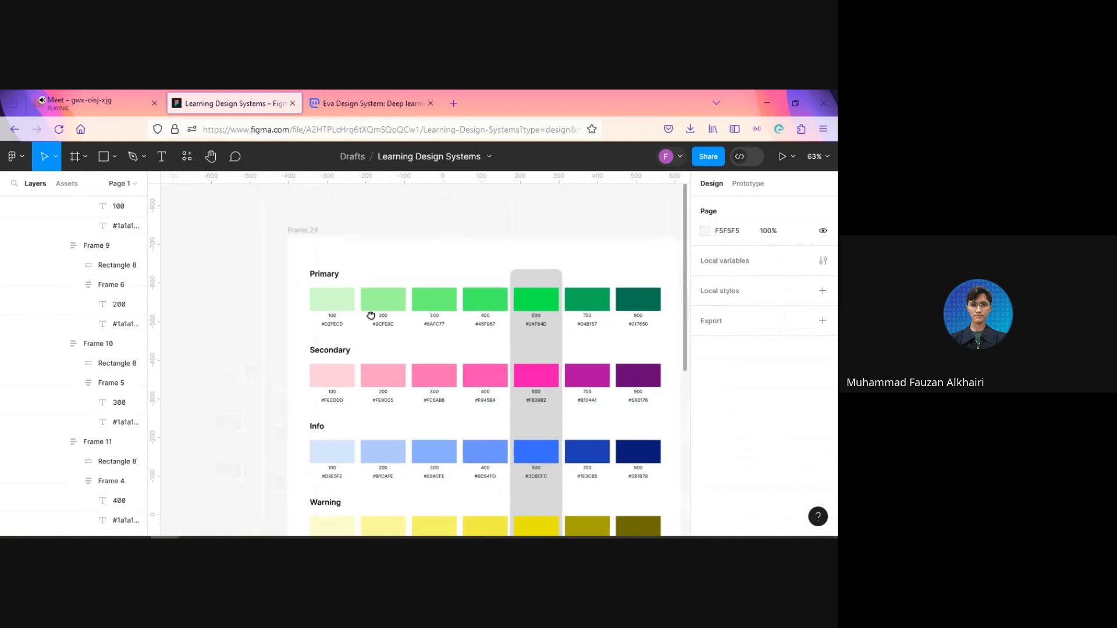
ctrl+click(251, 284)
ctrl+shift+click(283, 282)
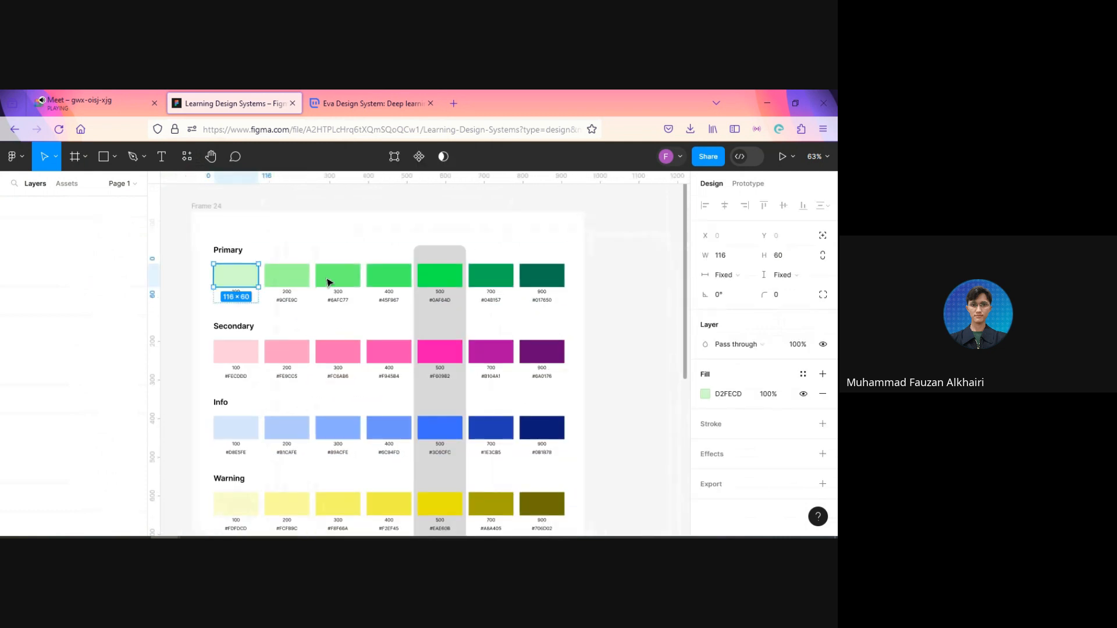
ctrl+shift+click(340, 281)
ctrl+shift+click(389, 278)
ctrl+shift+click(440, 278)
ctrl+shift+click(490, 279)
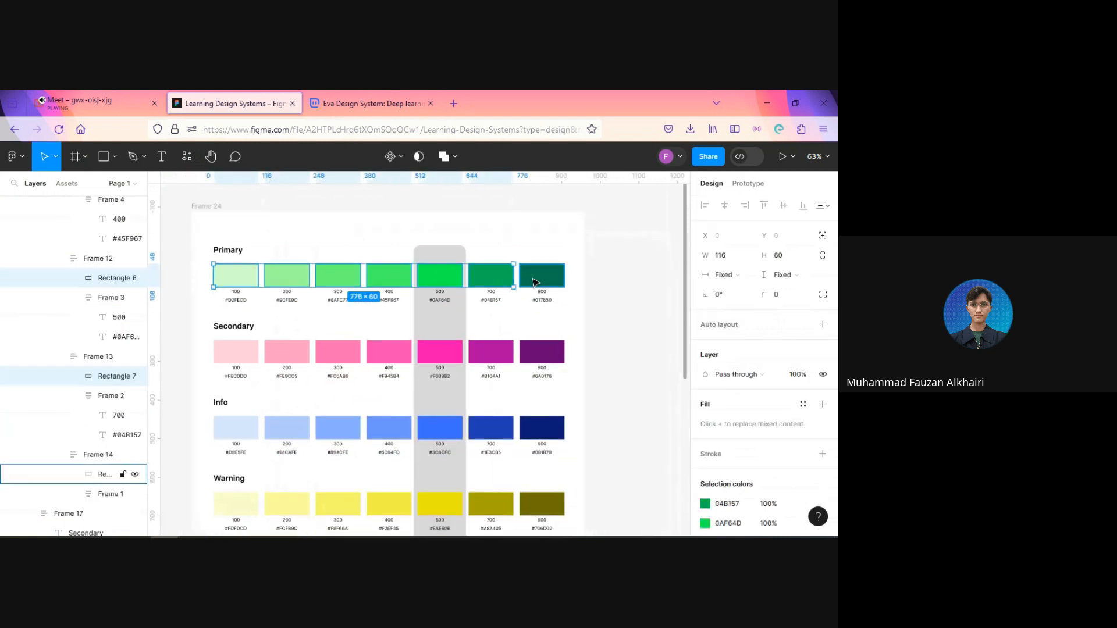
ctrl+shift+click(537, 282)
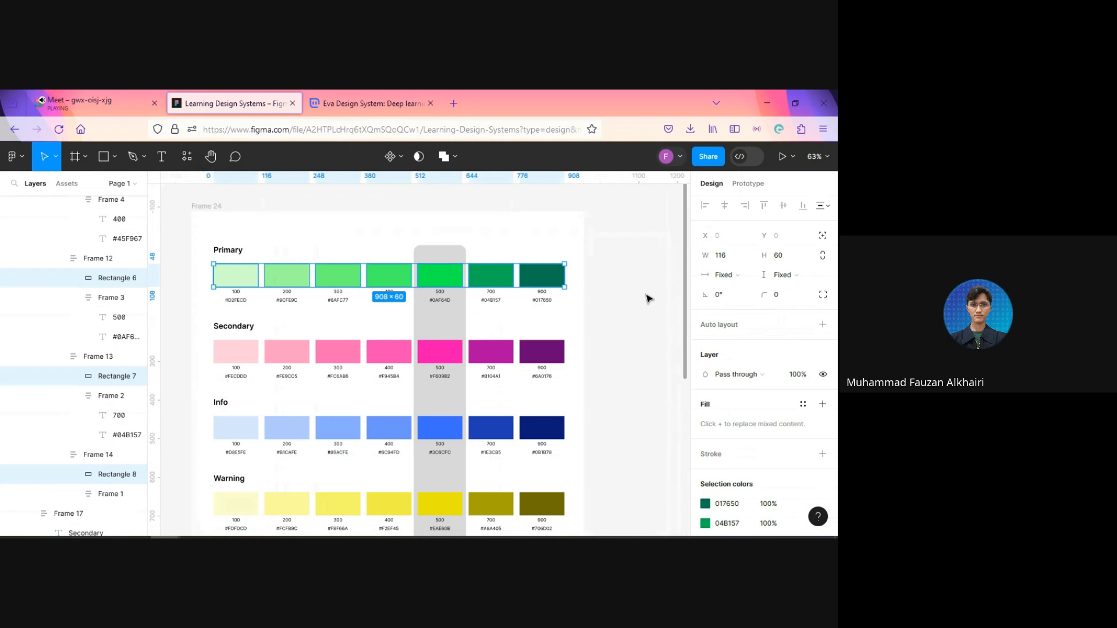
key(ctrl+r)
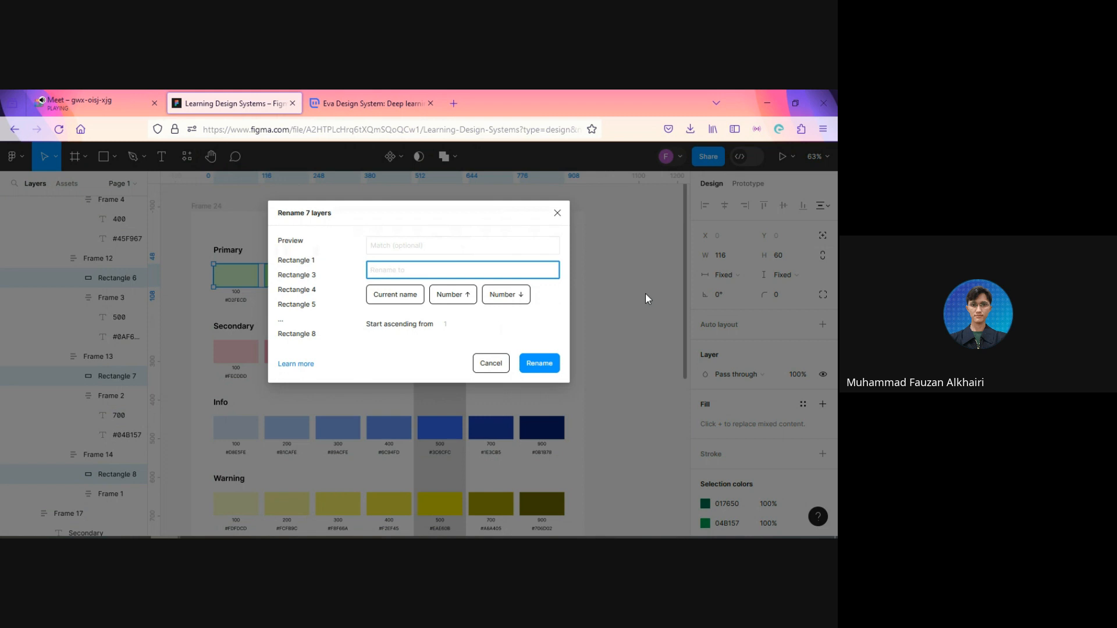
text(Primary)
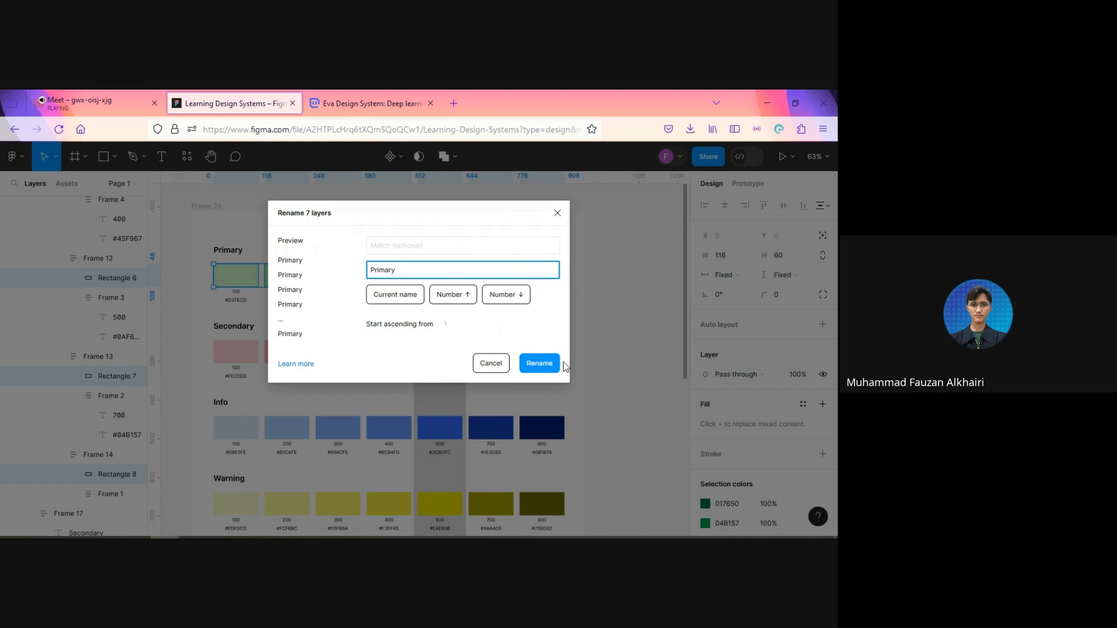
click(539, 364)
click(628, 363)
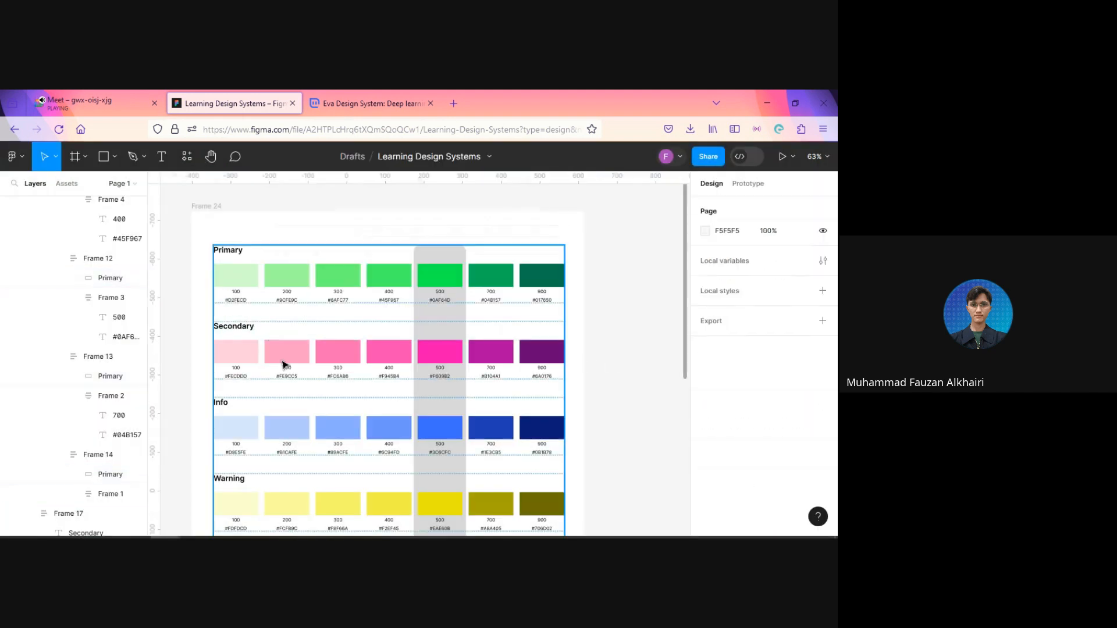
Step: Select all seven Secondary swatch rectangles, from 100 to 900, and rename their layers to Secondary in one batch
click(254, 353)
shift+click(296, 352)
shift+click(338, 352)
shift+click(407, 355)
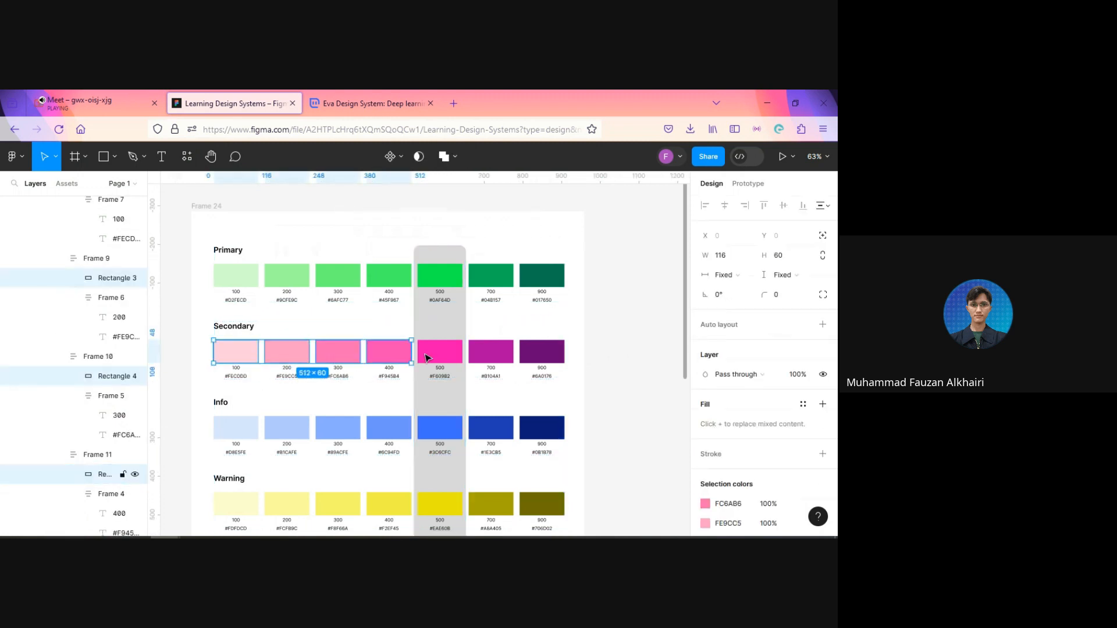
shift+click(442, 355)
shift+click(491, 353)
shift+click(543, 354)
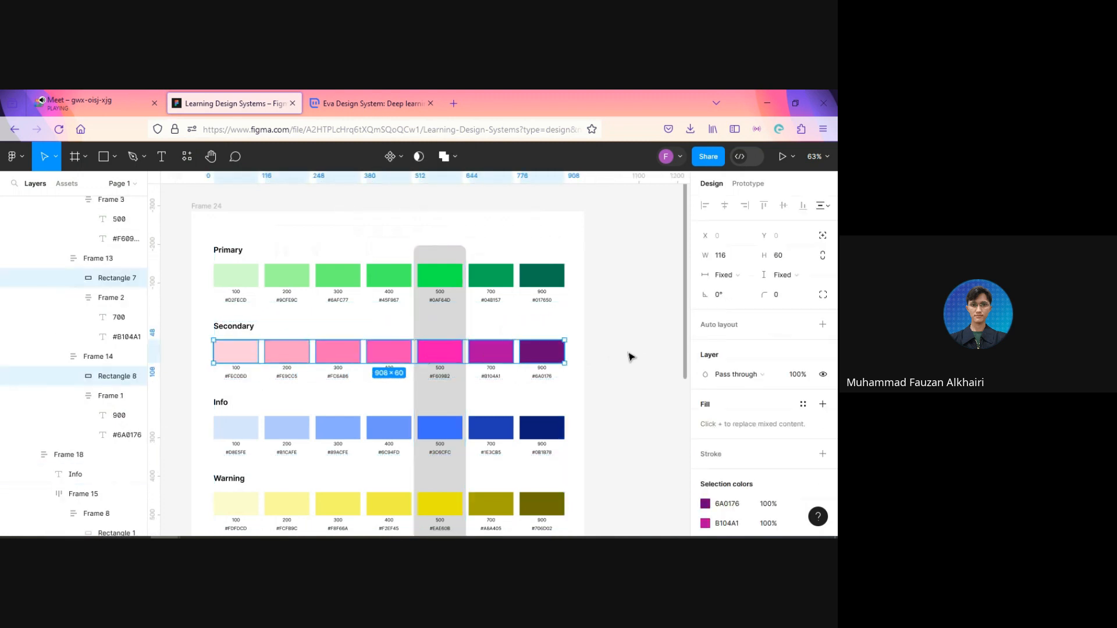
key(ctrl+r)
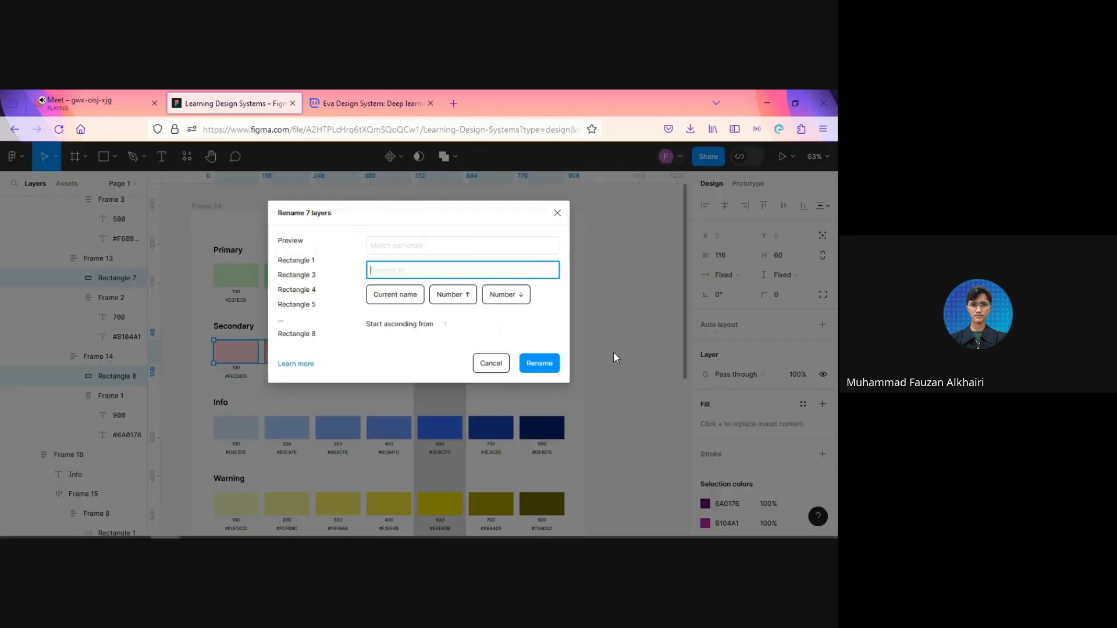
text(Secondary)
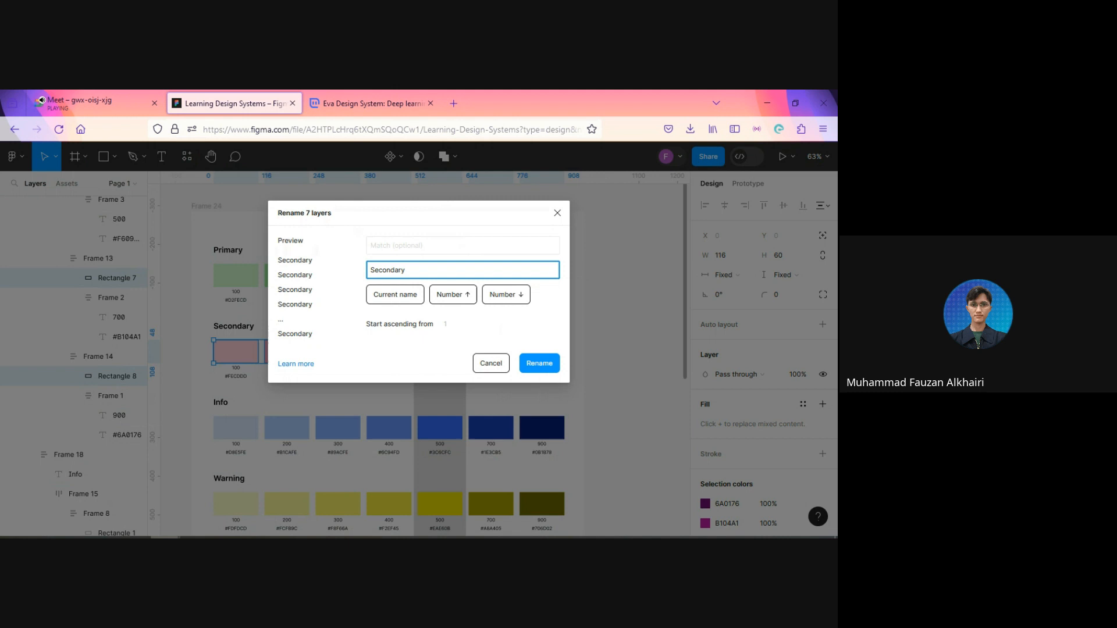
key(Return)
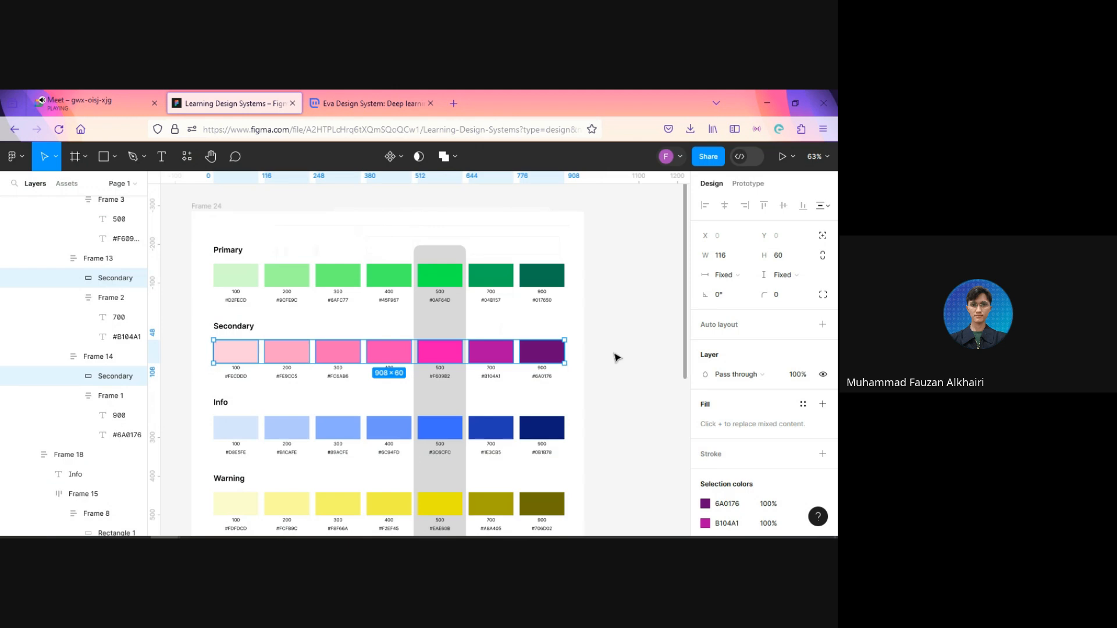
Step: Select all seven Info swatch rectangles together, from 100 to 900
scroll(595, 361, down, 5)
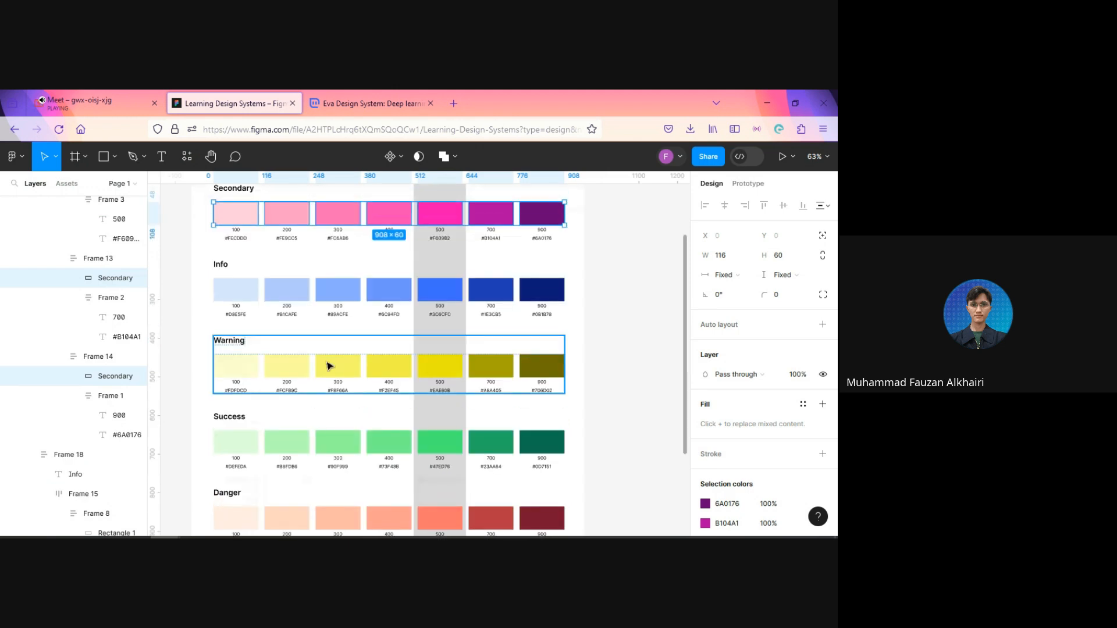
click(236, 291)
shift+click(280, 293)
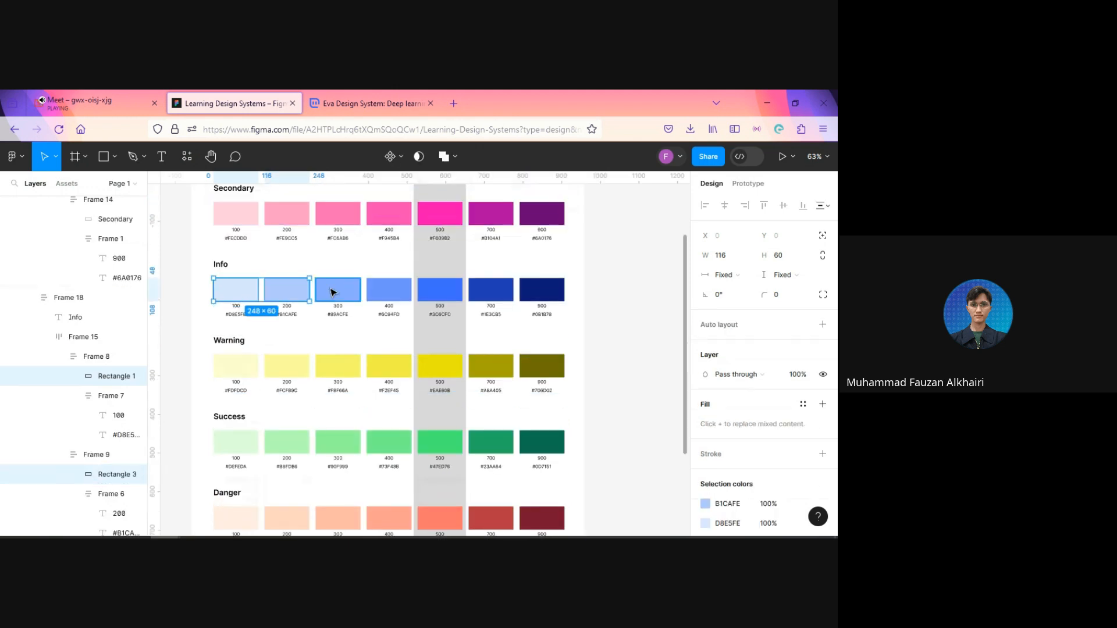
shift+click(338, 291)
shift+click(389, 291)
shift+click(440, 291)
shift+click(553, 297)
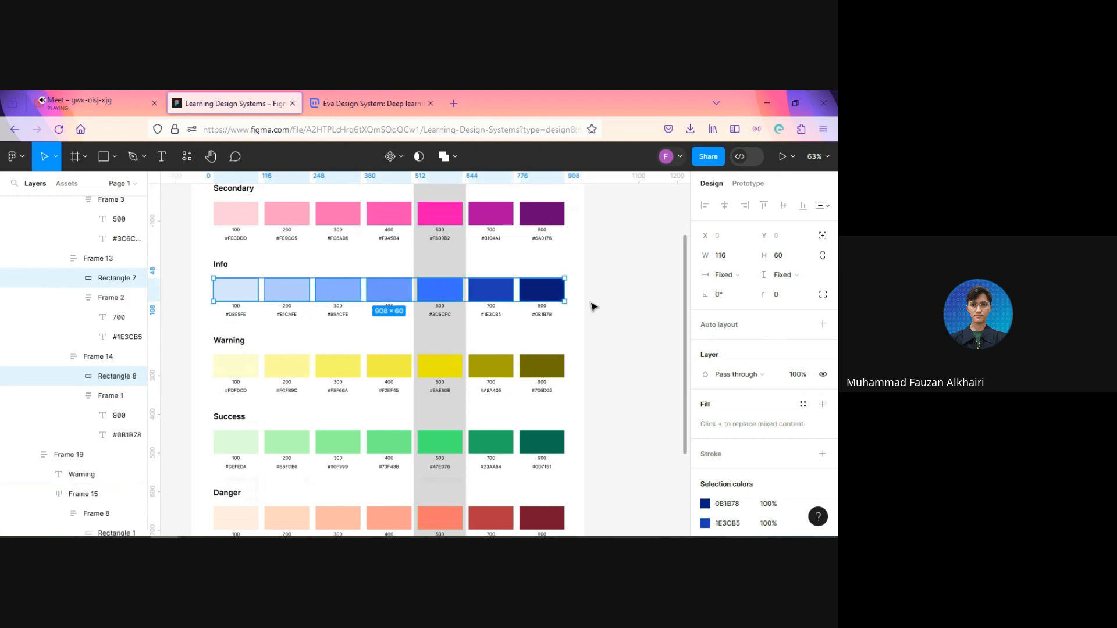
key(ctrl+r)
click(559, 217)
scroll(595, 276, up, 3)
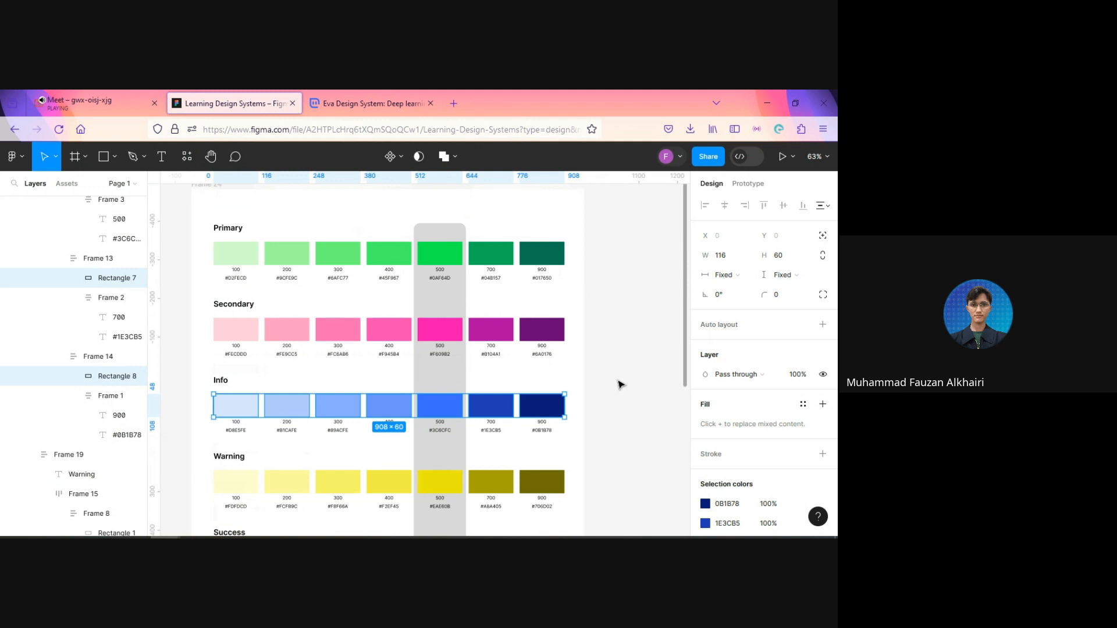
Step: Rename the seven selected Info swatch rectangles to Info in one batch
key(ctrl+r)
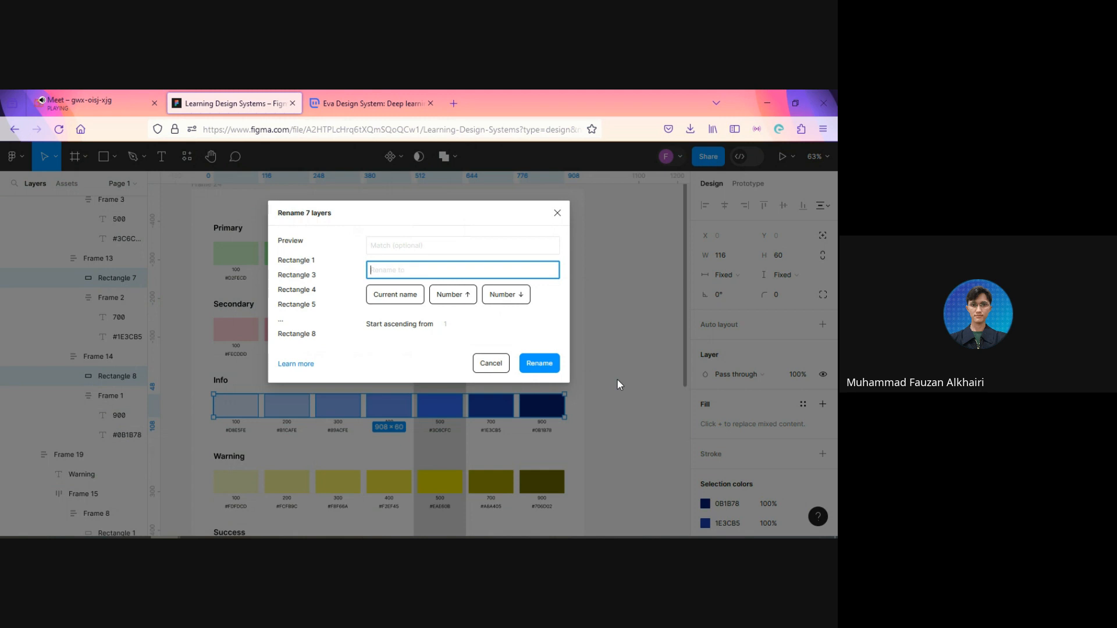
text(Info)
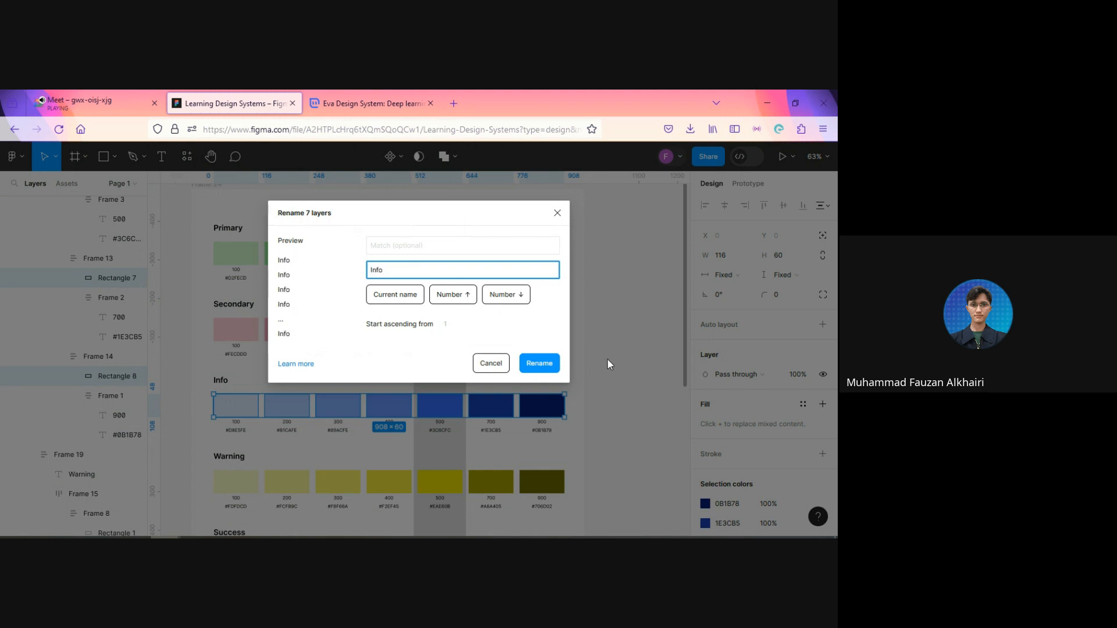
click(540, 364)
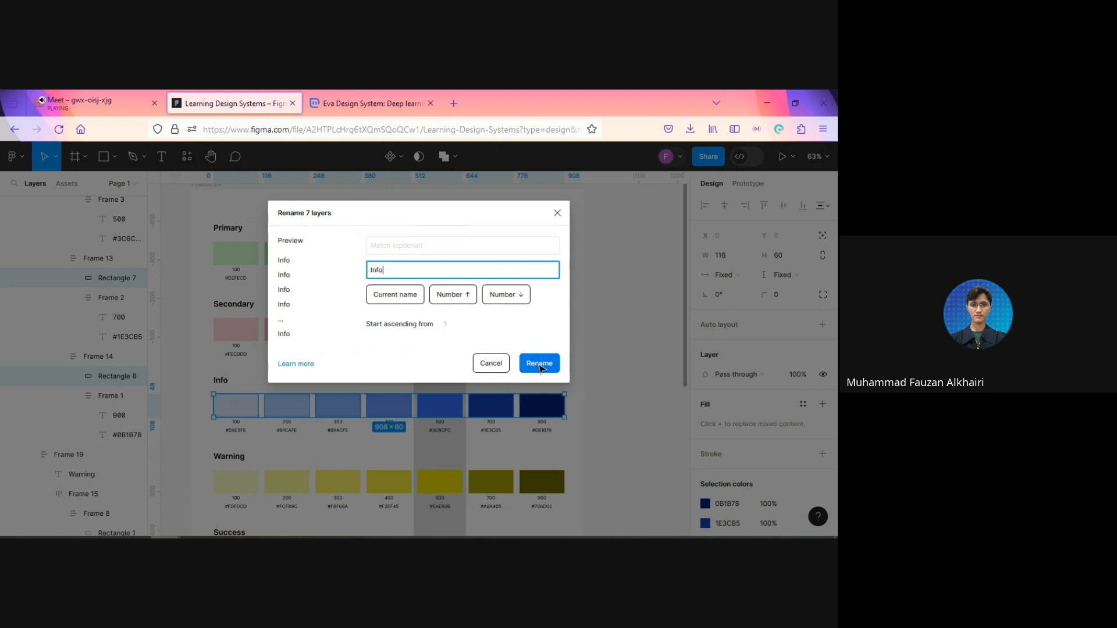
Step: Select all seven Warning swatch rectangles, from 100 to 900, and rename their layers to Warning in one batch
scroll(596, 384, down, 2)
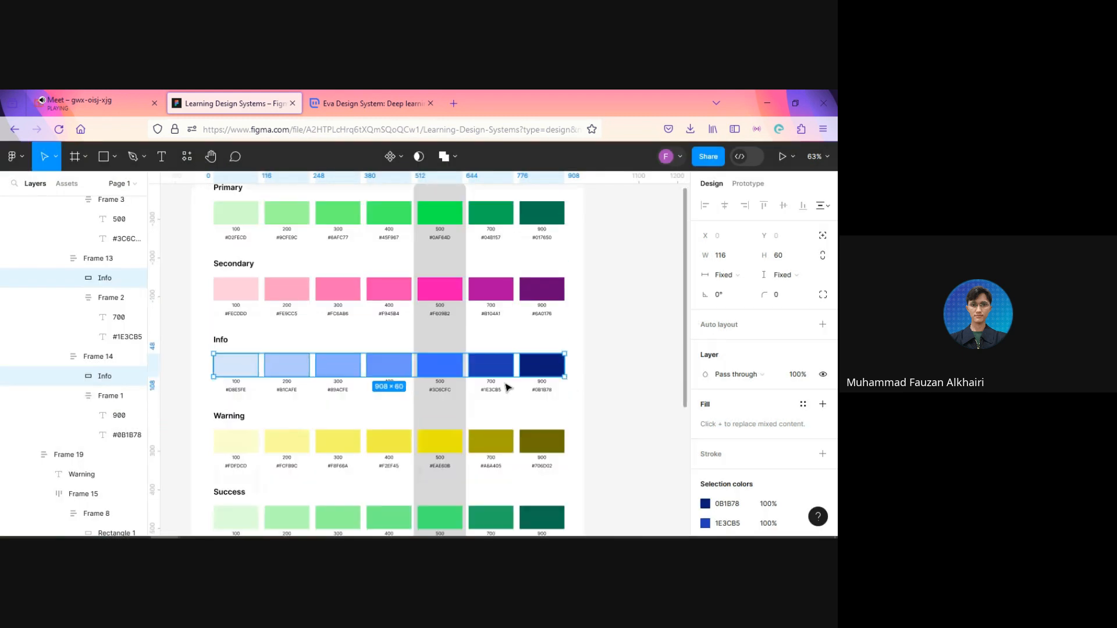
scroll(600, 388, down, 1)
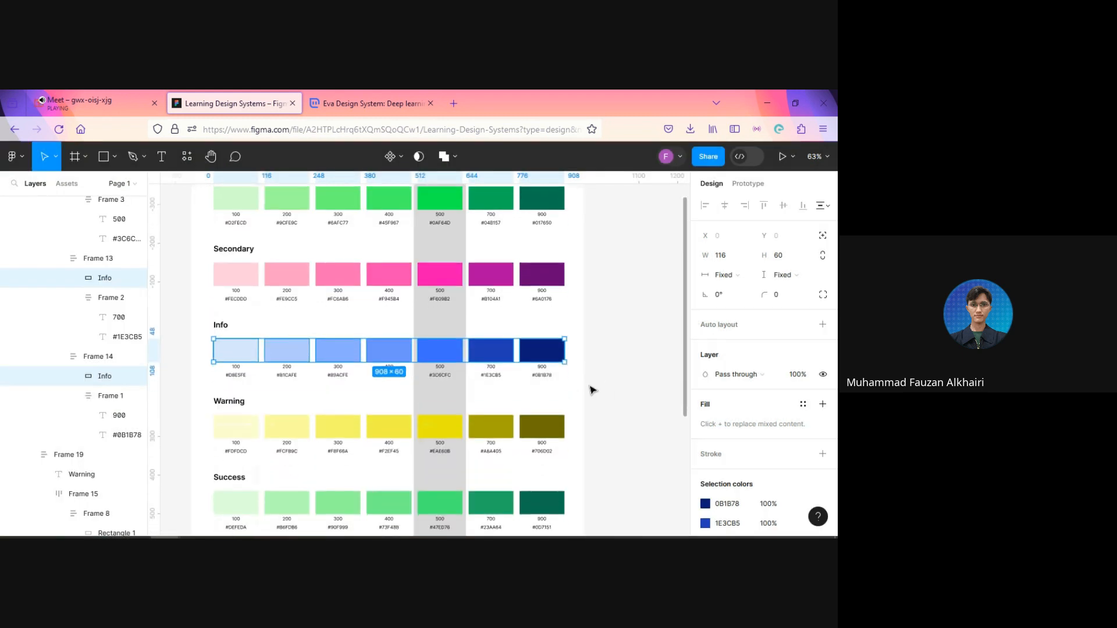
click(250, 427)
shift+click(347, 429)
shift+click(387, 428)
shift+click(441, 428)
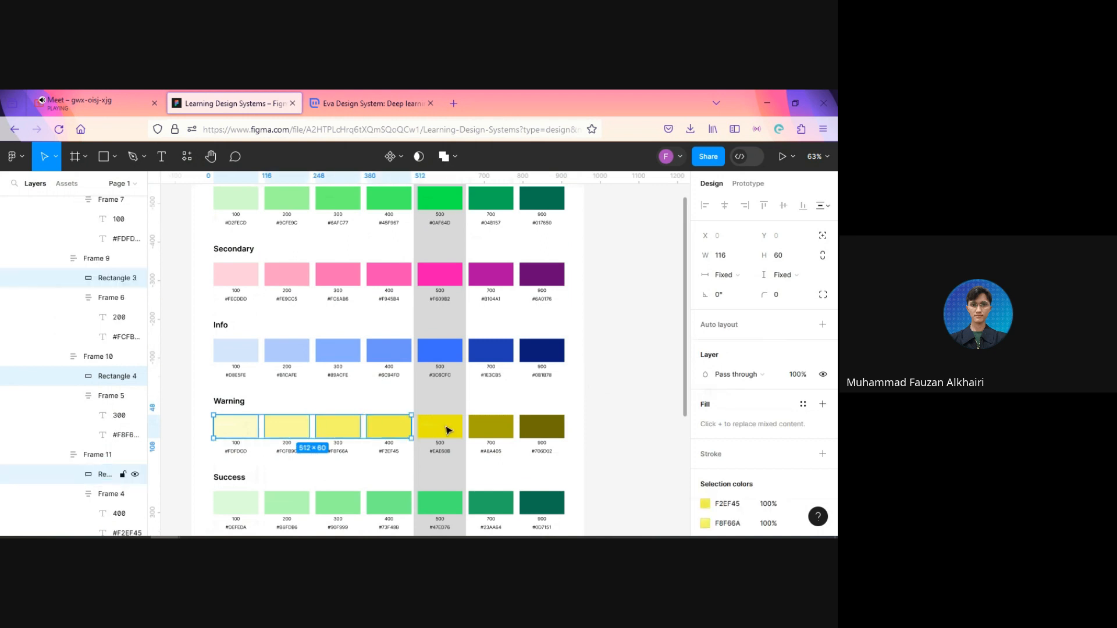
shift+click(491, 429)
shift+click(546, 432)
shift+click(546, 433)
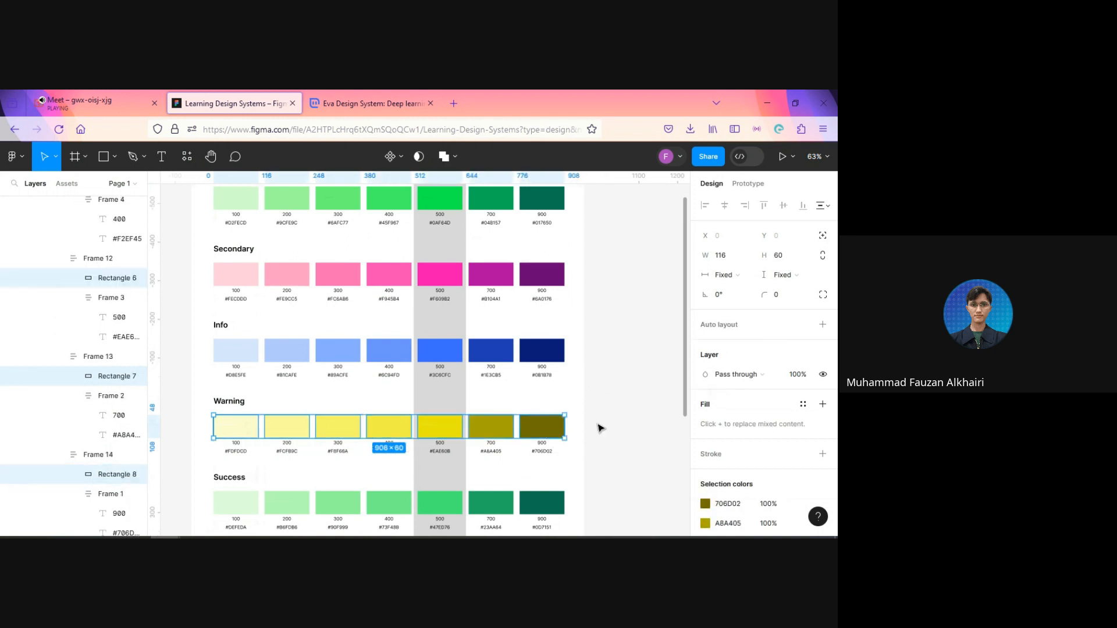
key(ctrl+r)
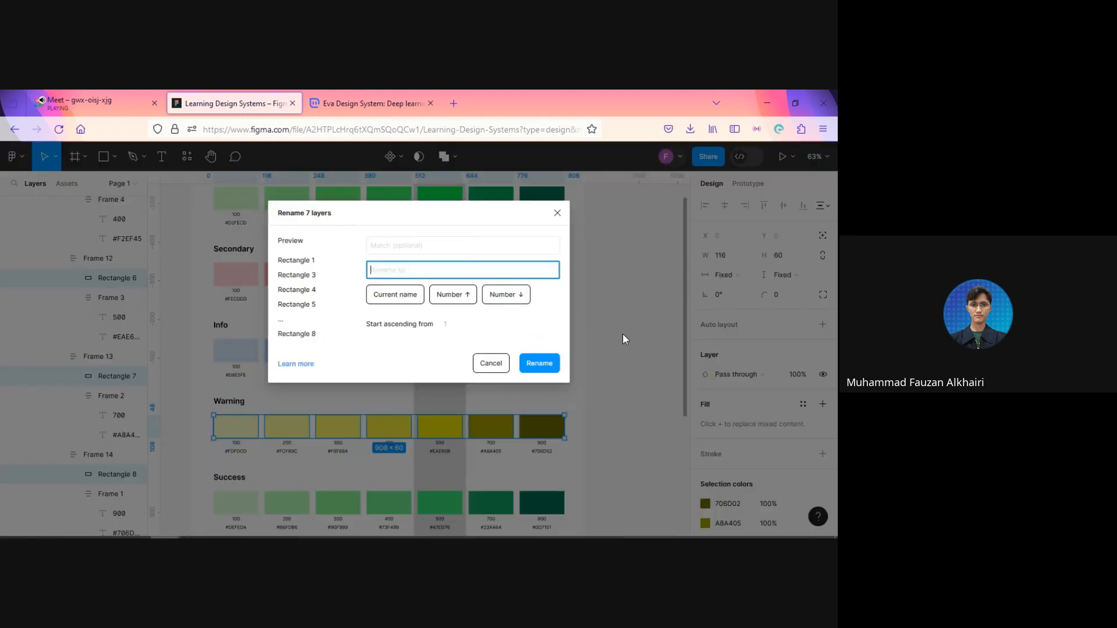
text(Warning)
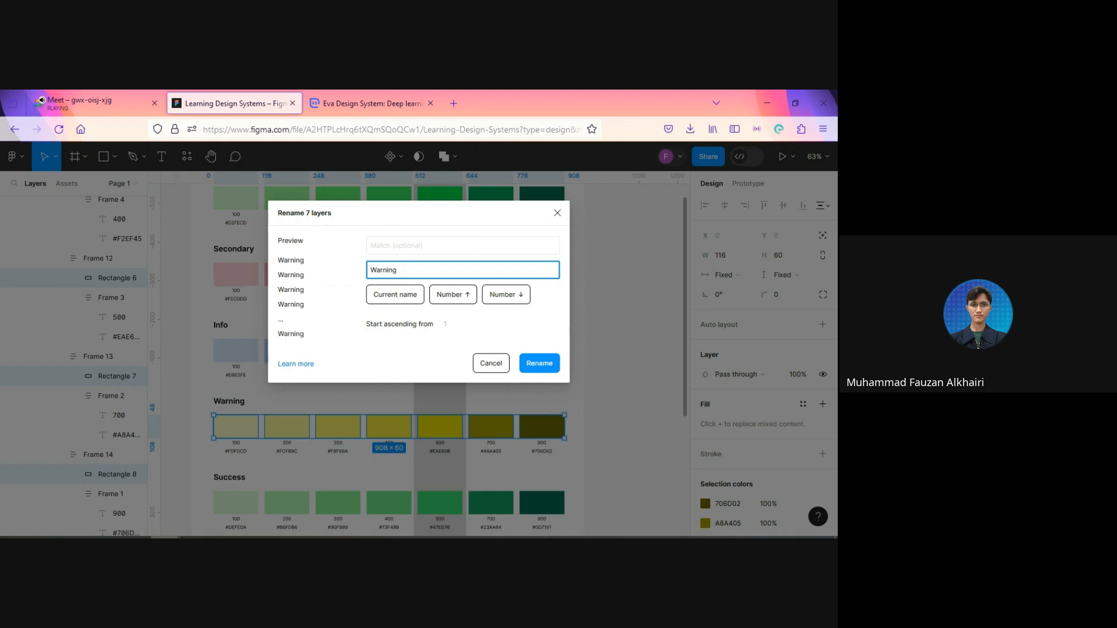
key(Return)
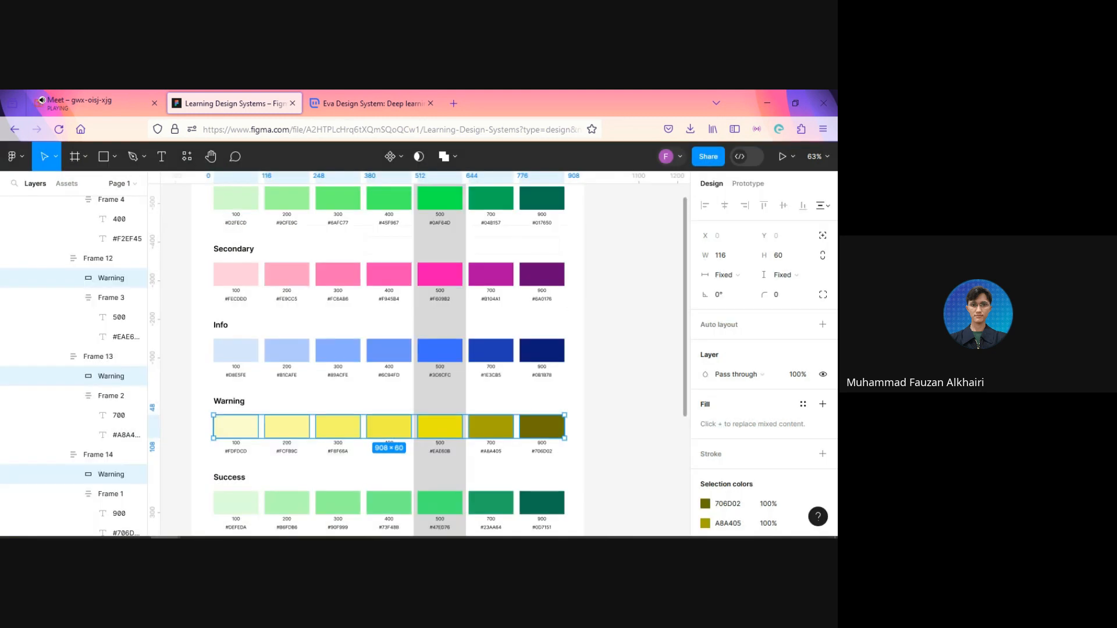
Step: Select all seven Success swatch rectangles, from 100 to 900, and rename their layers to Success in one batch
scroll(620, 342, down, 4)
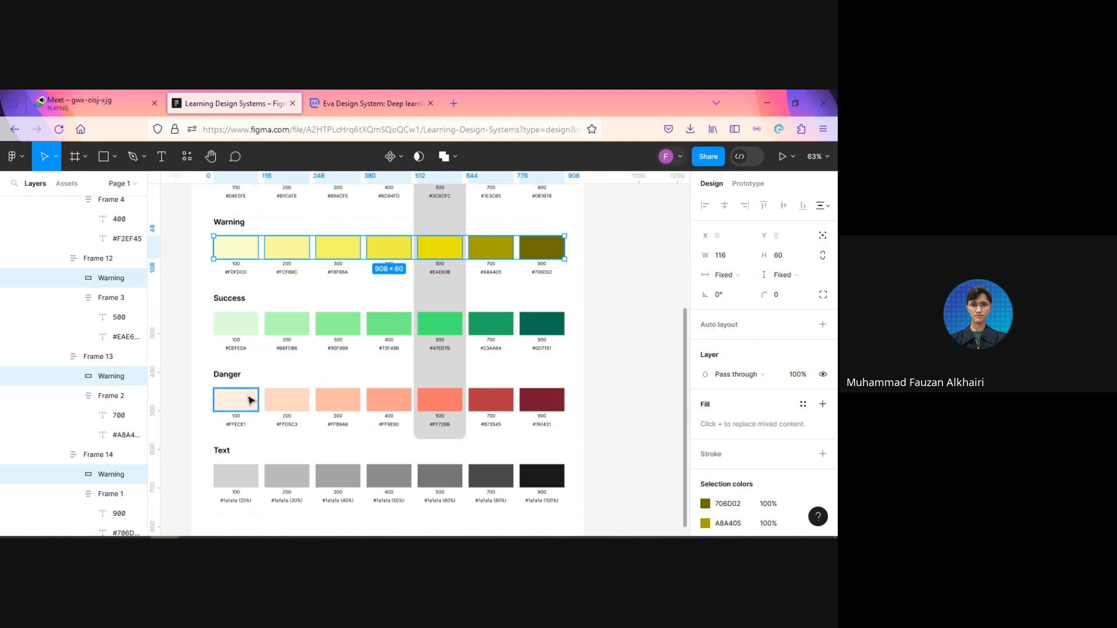
click(243, 324)
shift+click(286, 324)
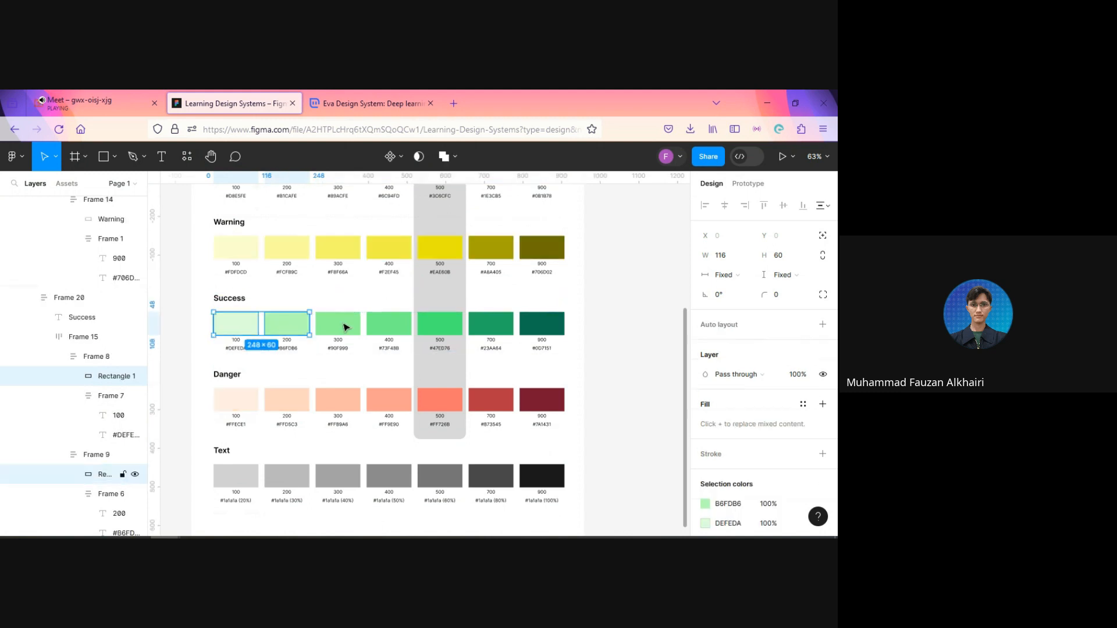
shift+click(384, 326)
shift+click(432, 325)
shift+click(493, 326)
shift+click(541, 325)
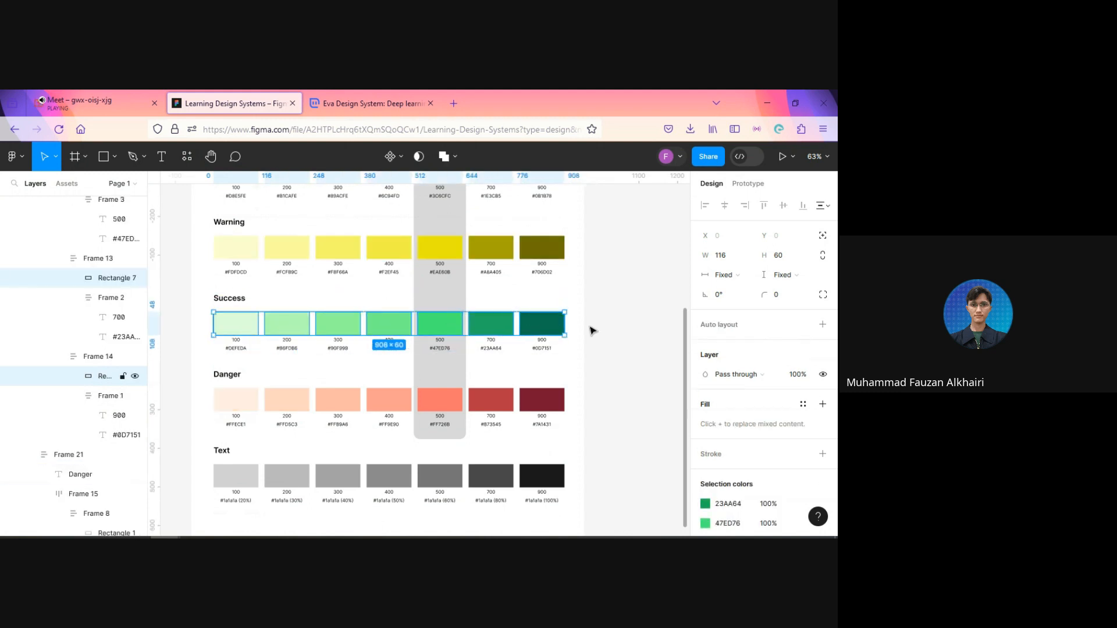
key(ctrl+r)
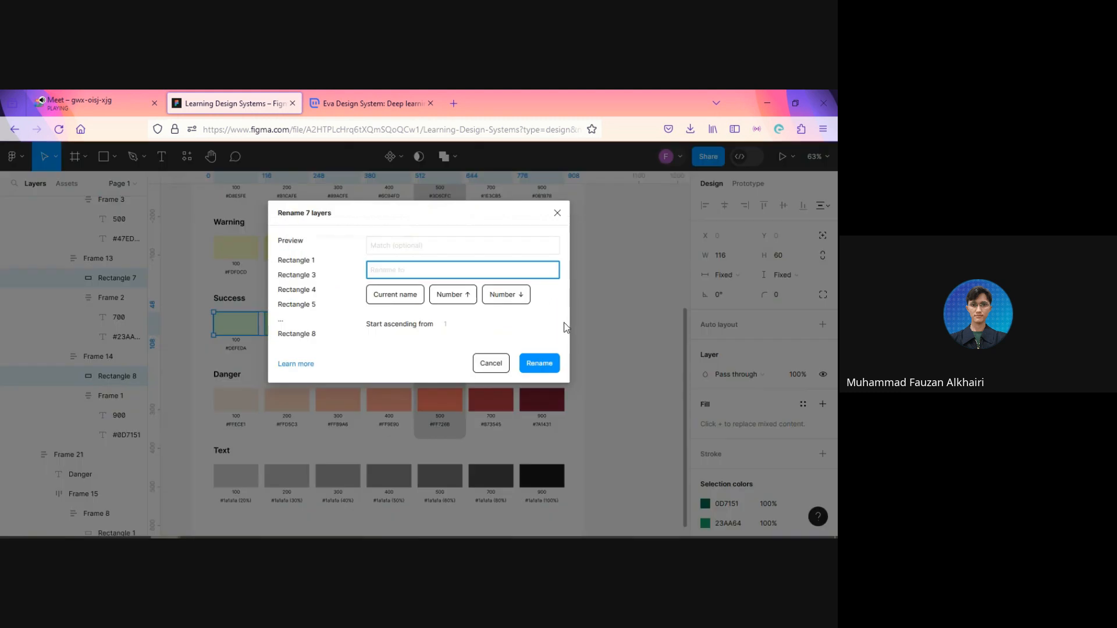
text(Success)
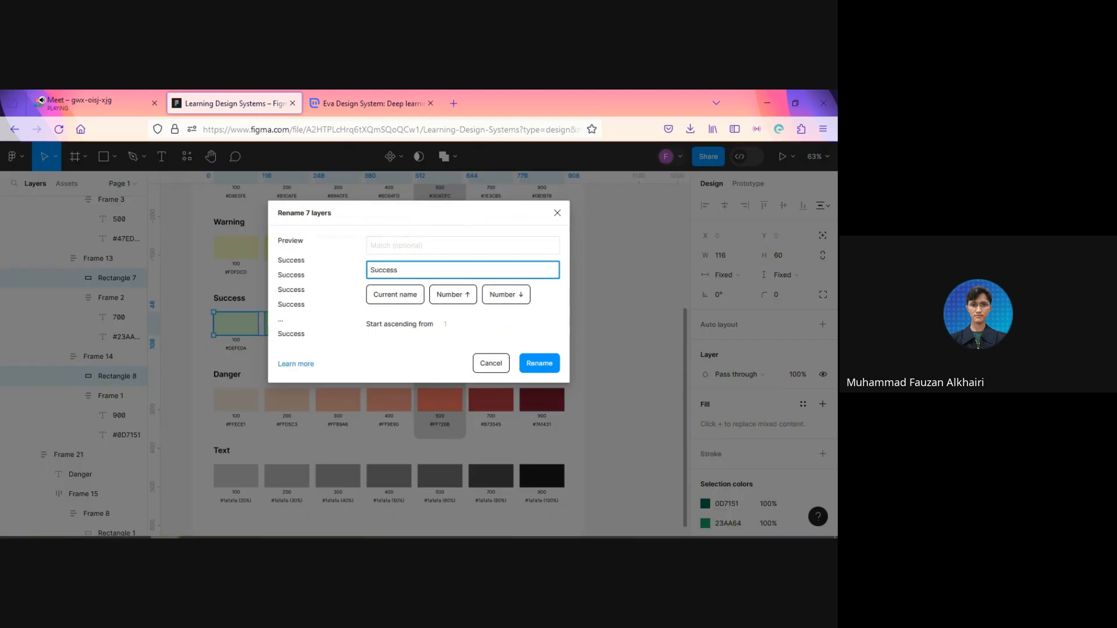
key(Return)
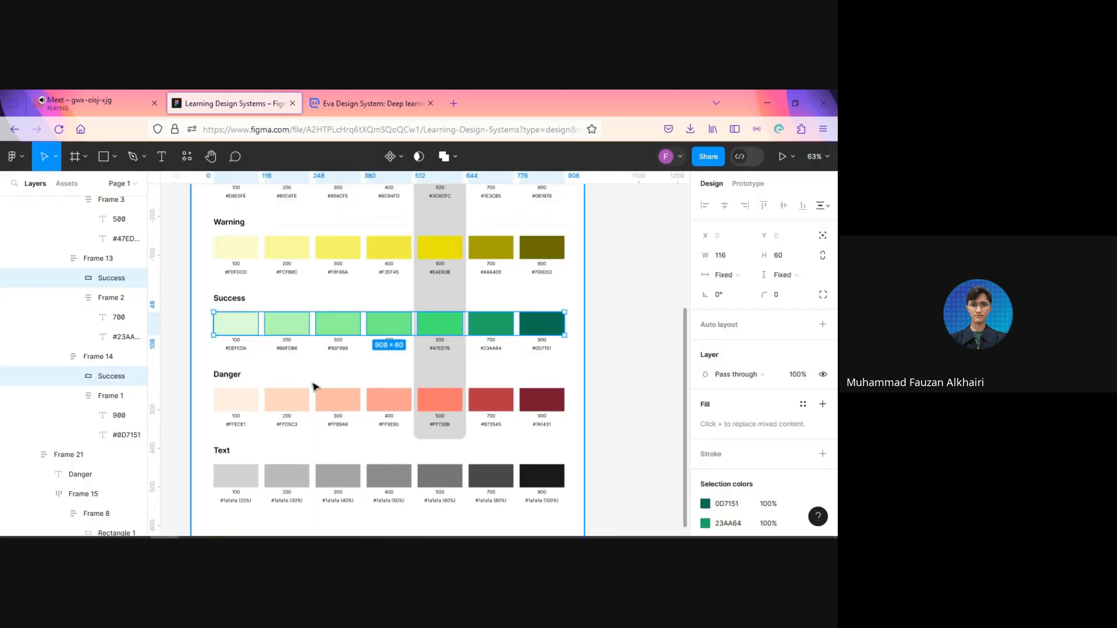
Step: Select all seven Danger swatch rectangles, from 100 to 900, and rename their layers to Danger in one batch
click(234, 399)
shift+click(295, 400)
shift+click(338, 400)
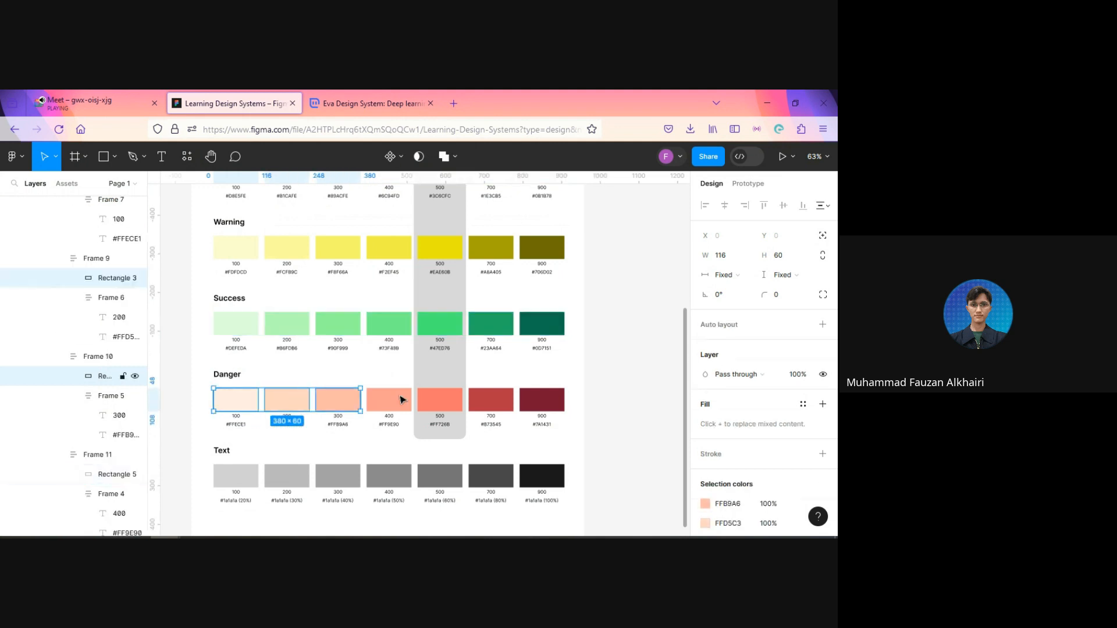
shift+click(388, 400)
shift+click(440, 400)
shift+click(491, 400)
shift+click(541, 400)
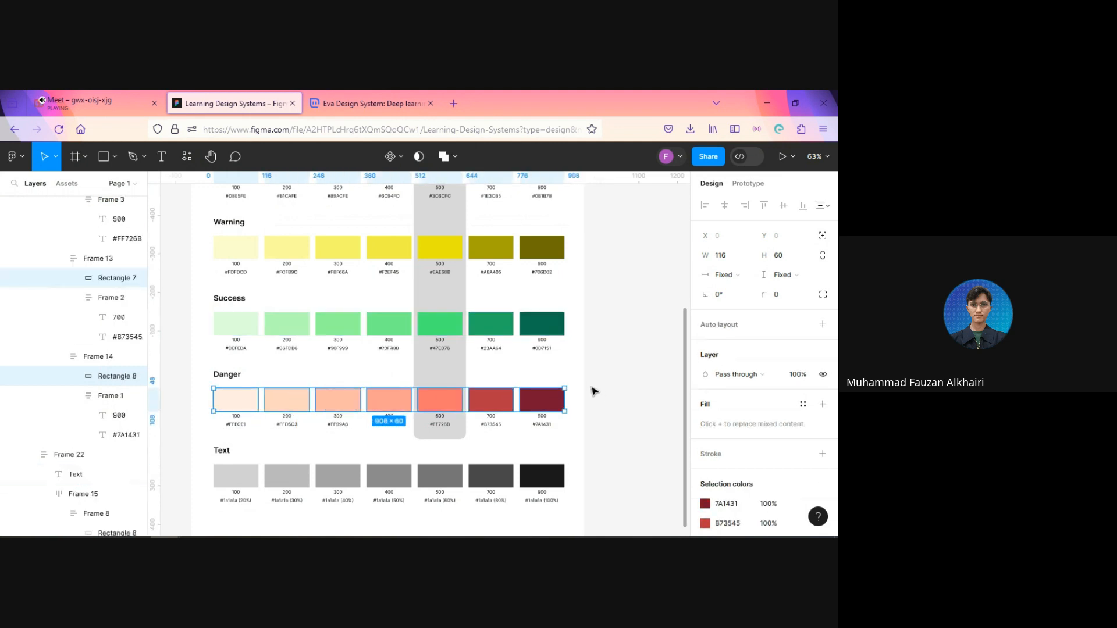
key(ctrl+r)
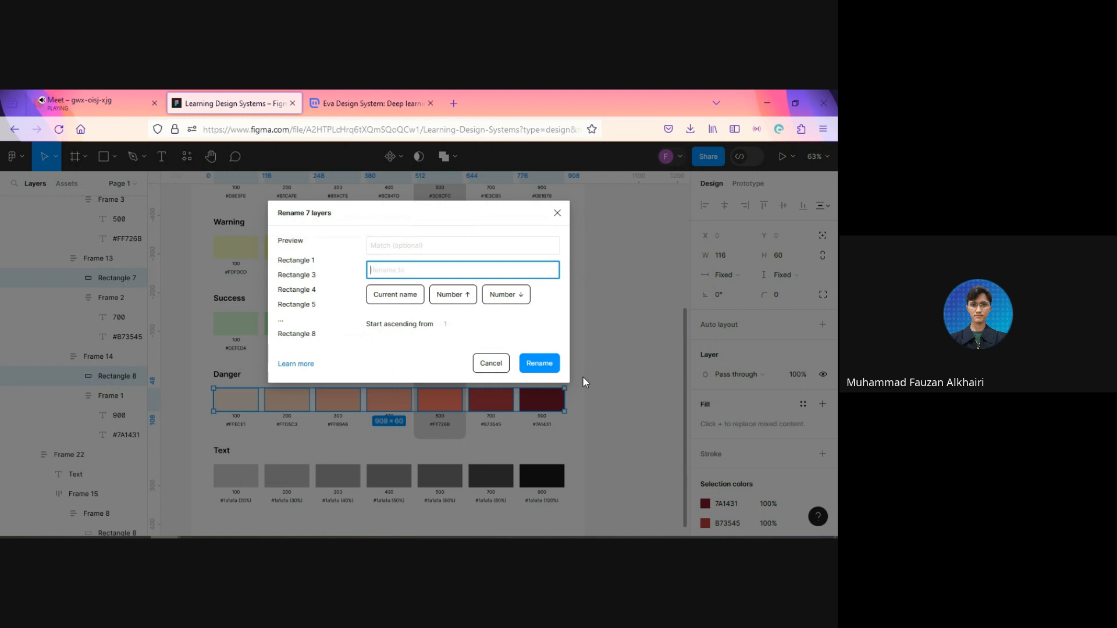
text(Danger)
key(Return)
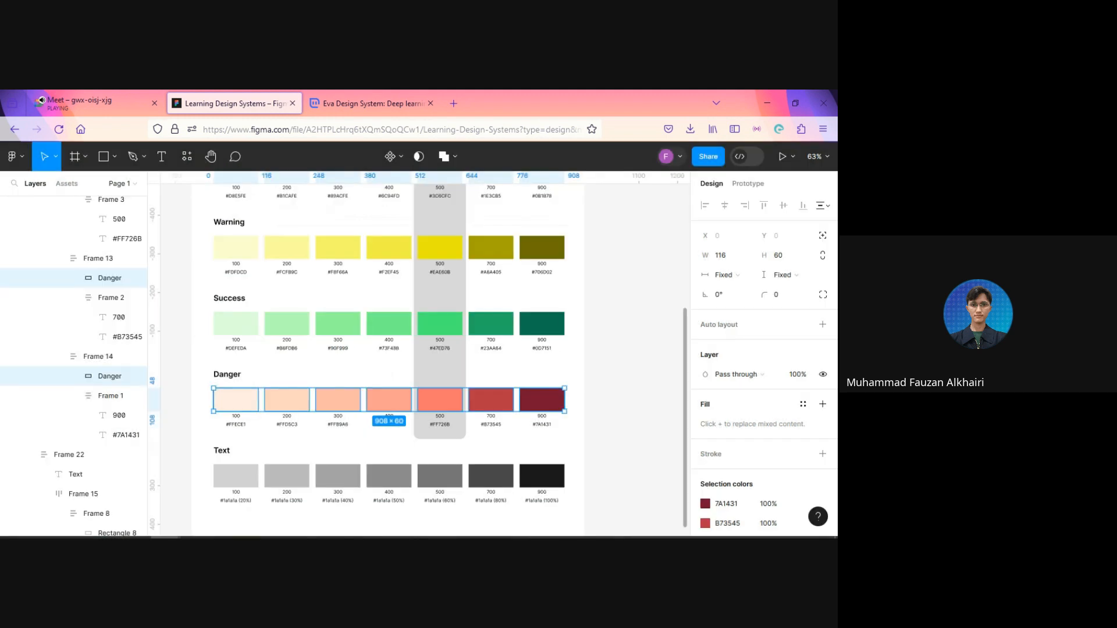
Step: Select all seven Text swatch rectangles, from 100 to 900, and rename their layers to Text in one batch
click(236, 476)
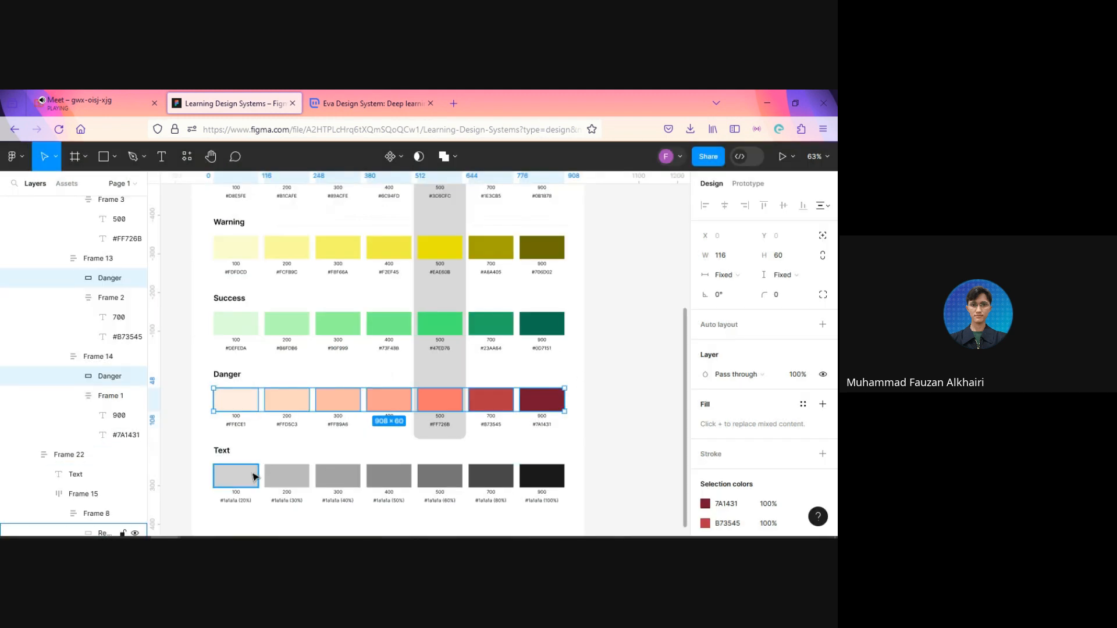
shift+click(303, 479)
shift+click(349, 478)
shift+click(402, 479)
shift+click(458, 481)
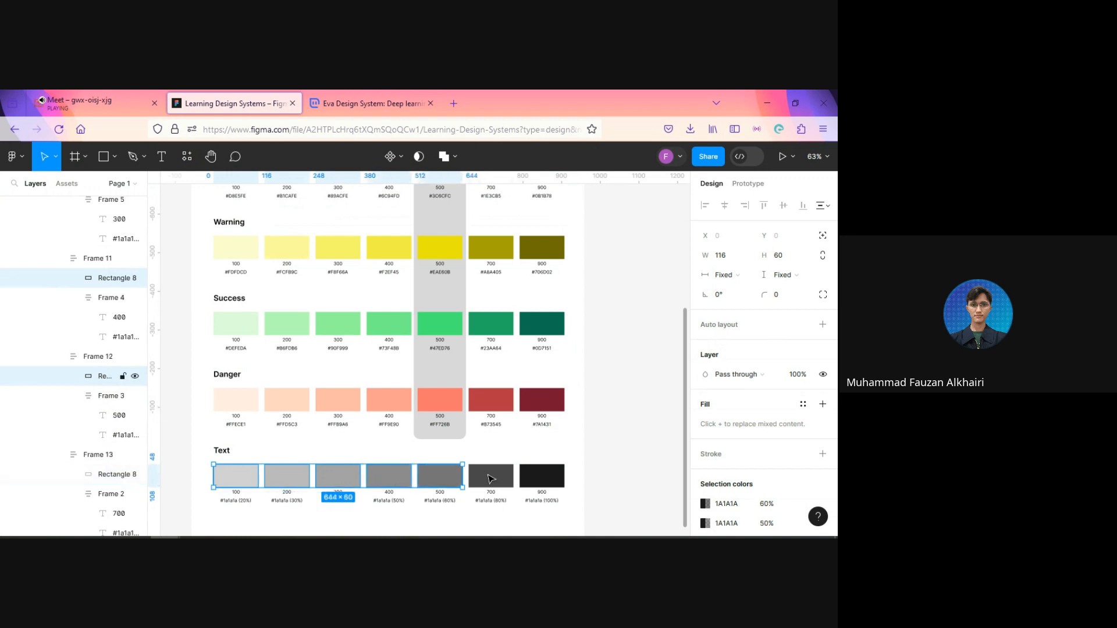
shift+click(492, 478)
shift+click(536, 476)
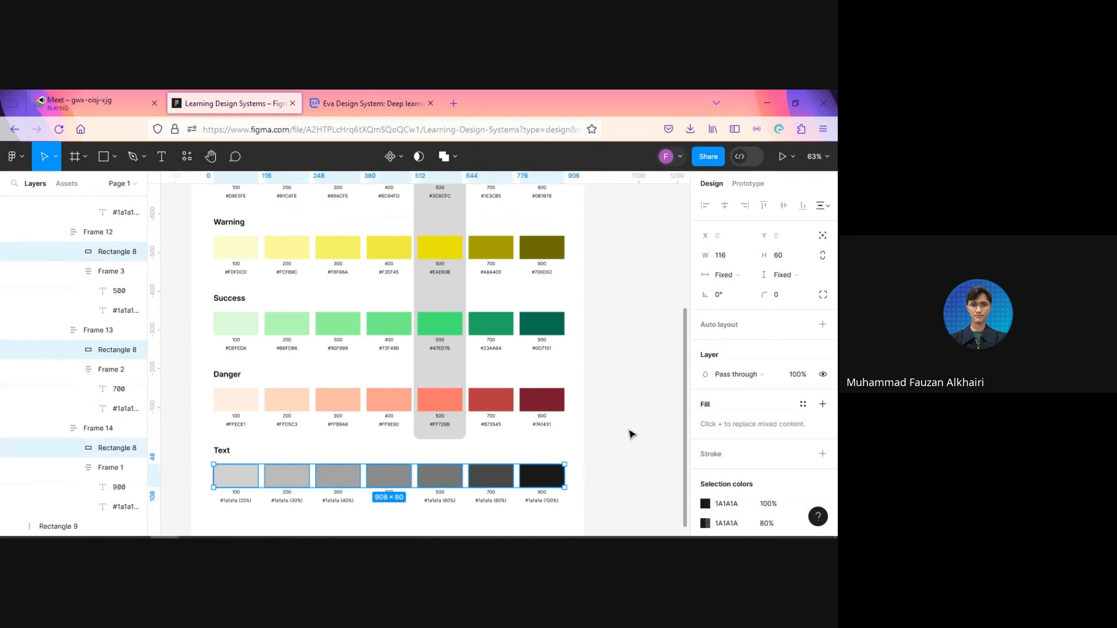
key(ctrl+r)
text(Te)
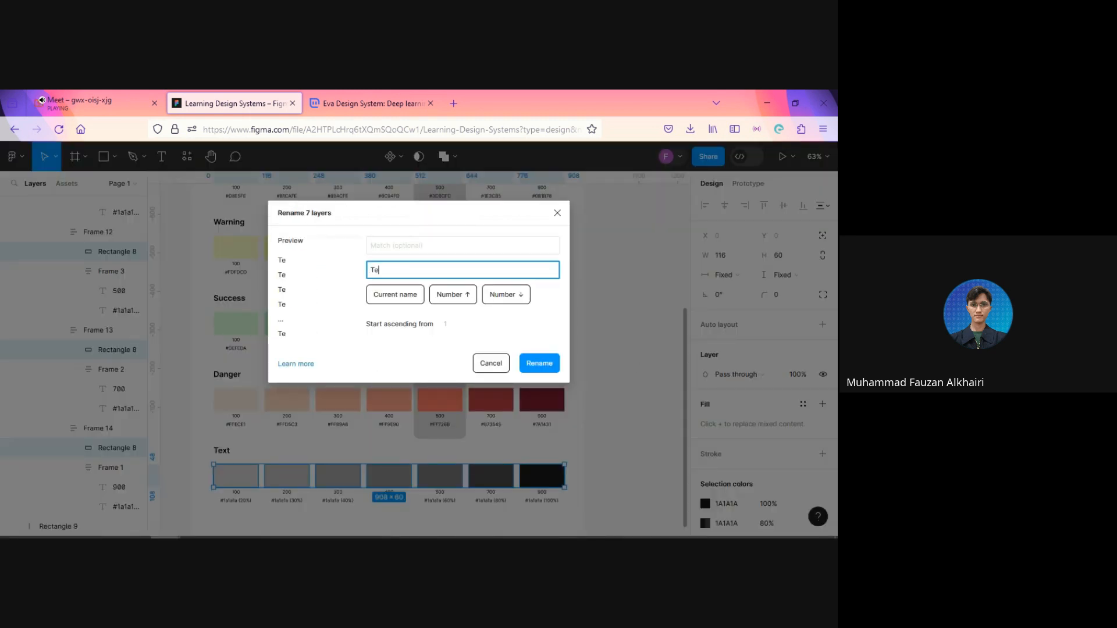
text(xt)
key(Return)
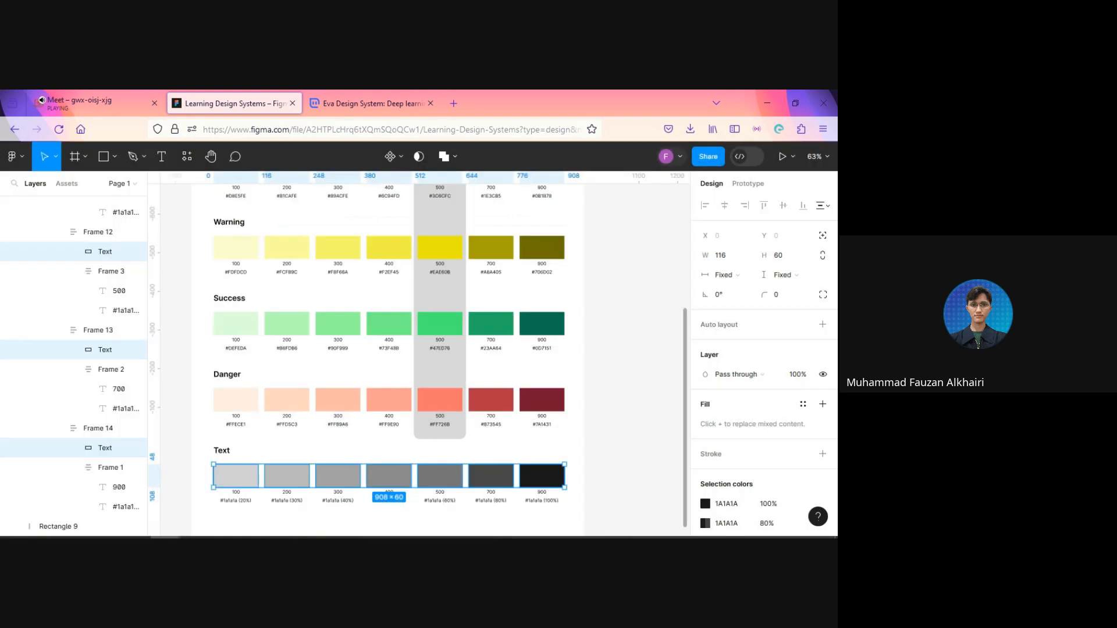
Step: Review the complete palette frame and spot-check individual Primary and Secondary swatches, including both 900 shades
click(628, 346)
scroll(624, 341, down, 5)
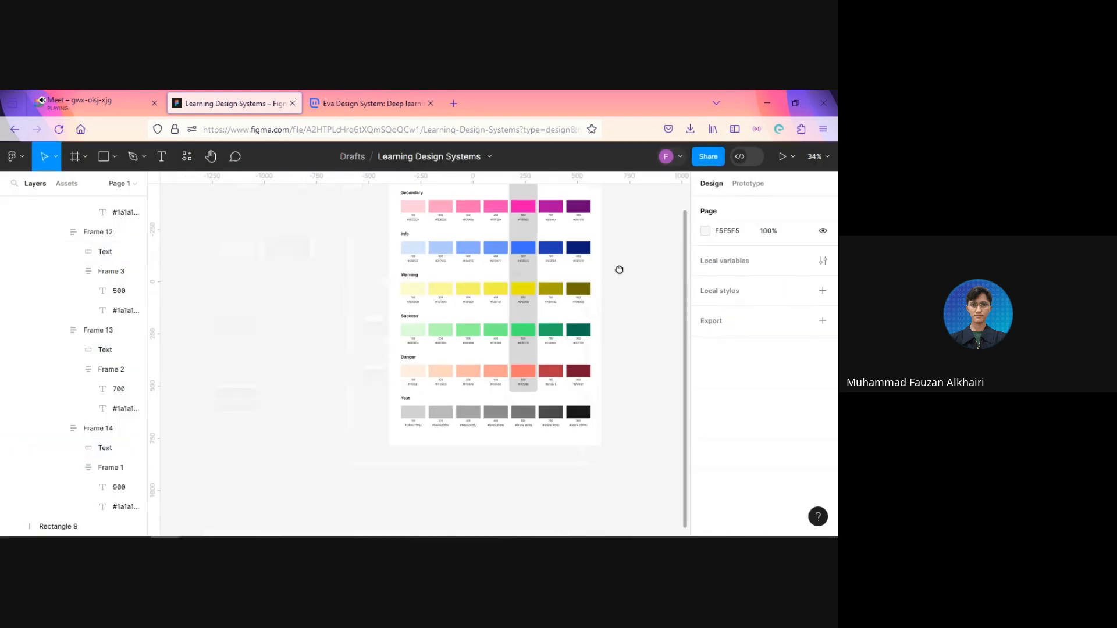
drag(619, 267, 549, 329)
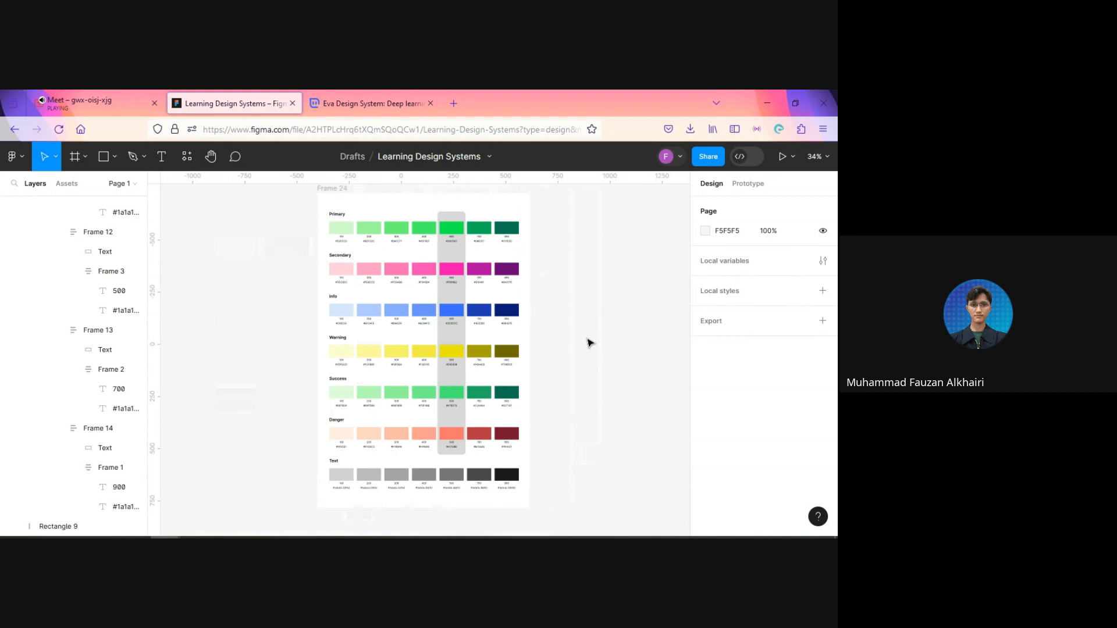
ctrl+click(512, 229)
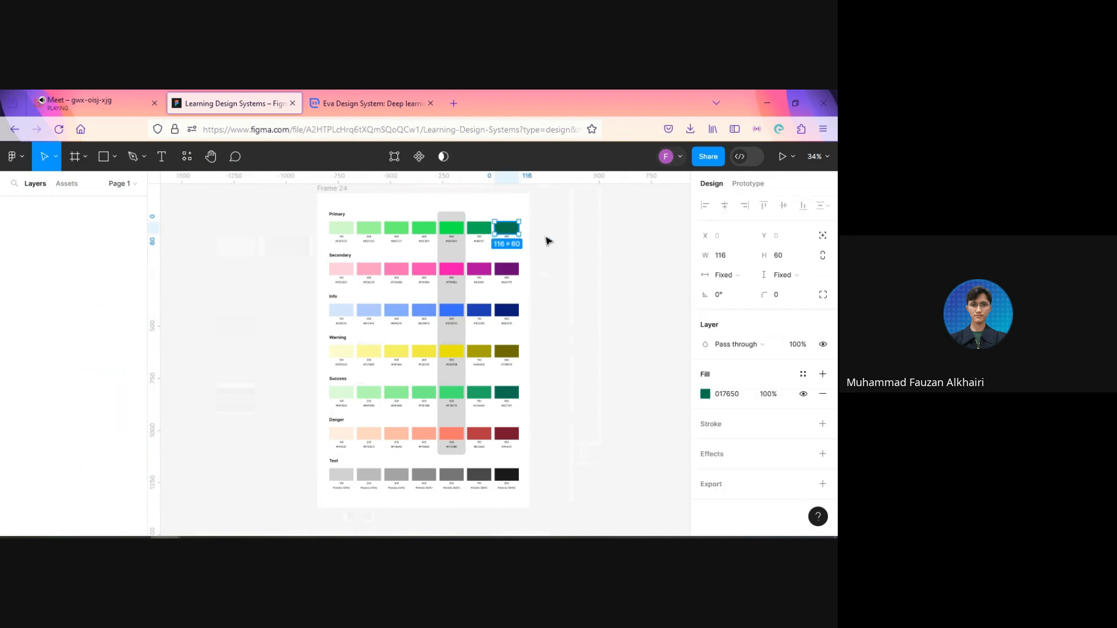
click(585, 267)
scroll(584, 288, up, 2)
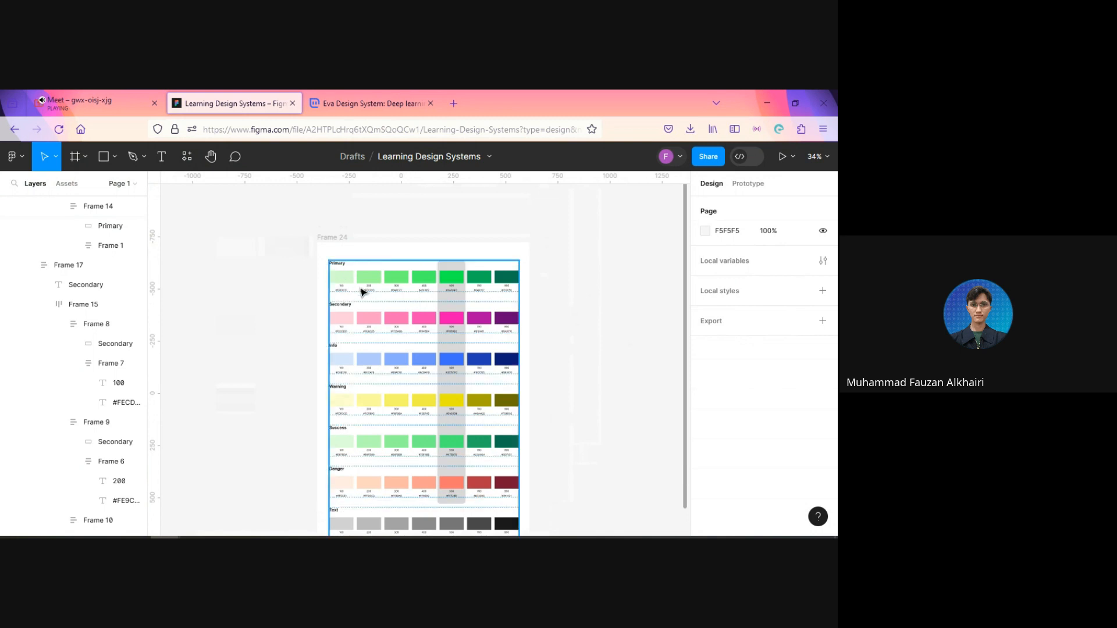
ctrl+click(348, 280)
ctrl+shift+click(375, 282)
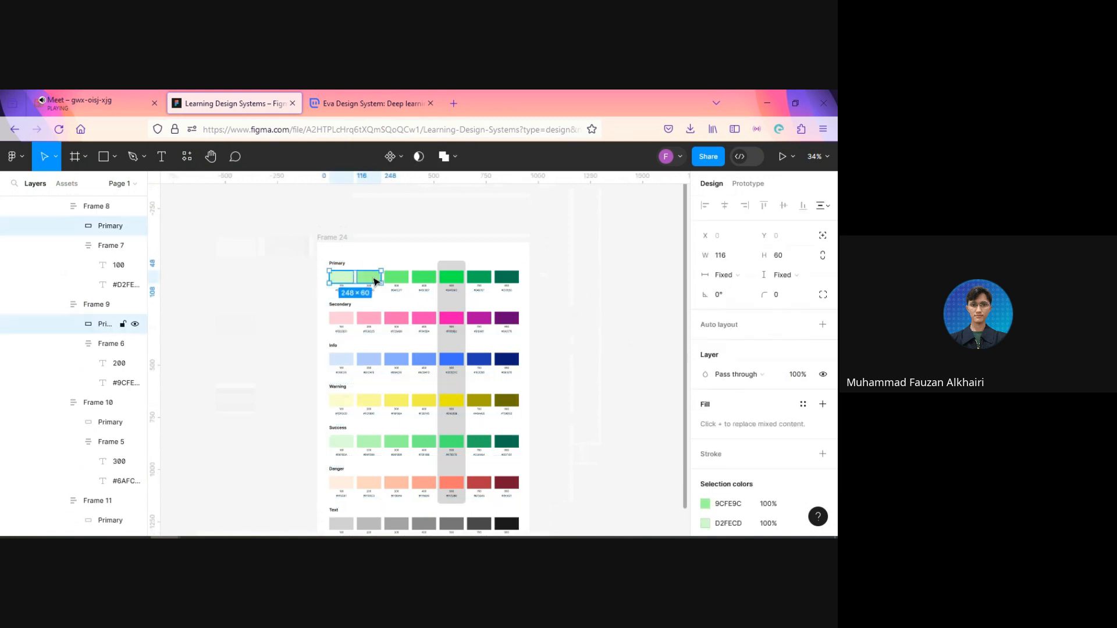
click(582, 323)
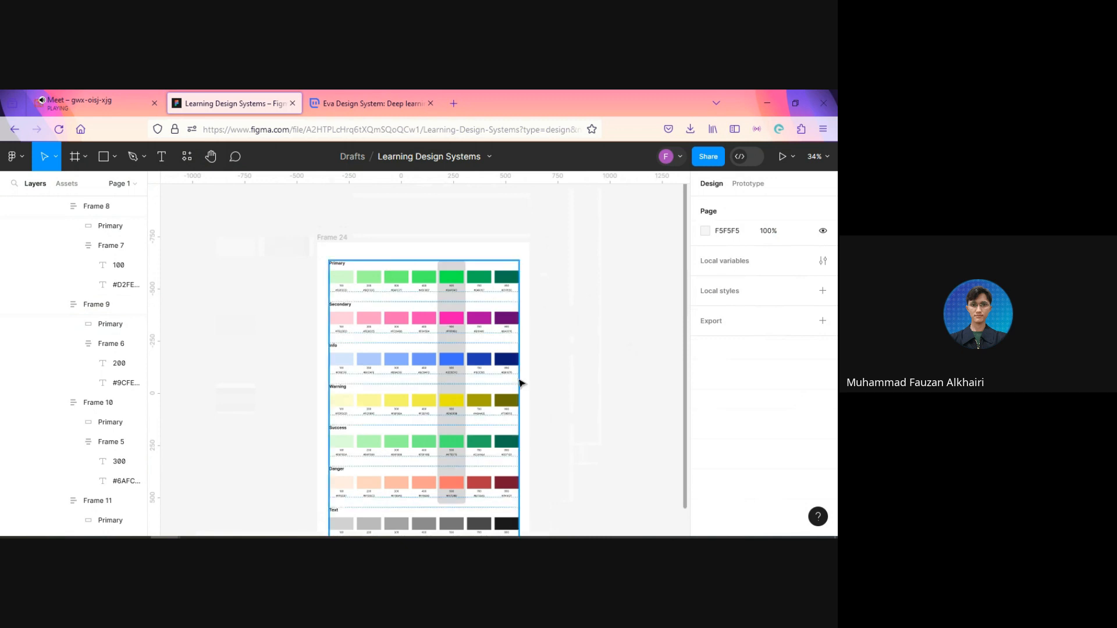
drag(594, 434, 541, 382)
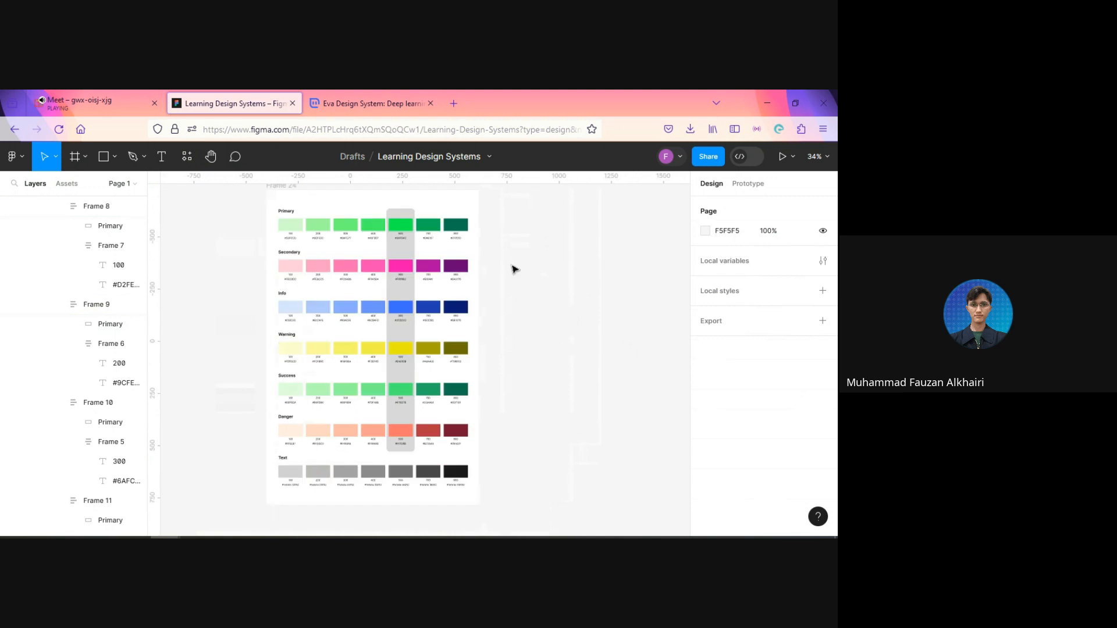
click(462, 227)
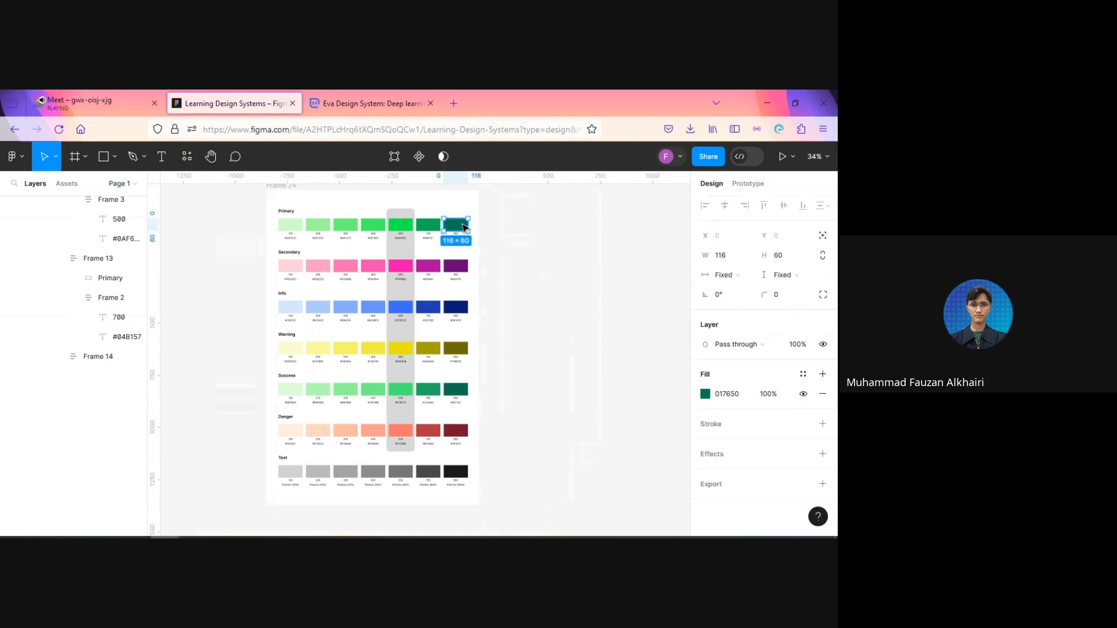
shift+click(459, 269)
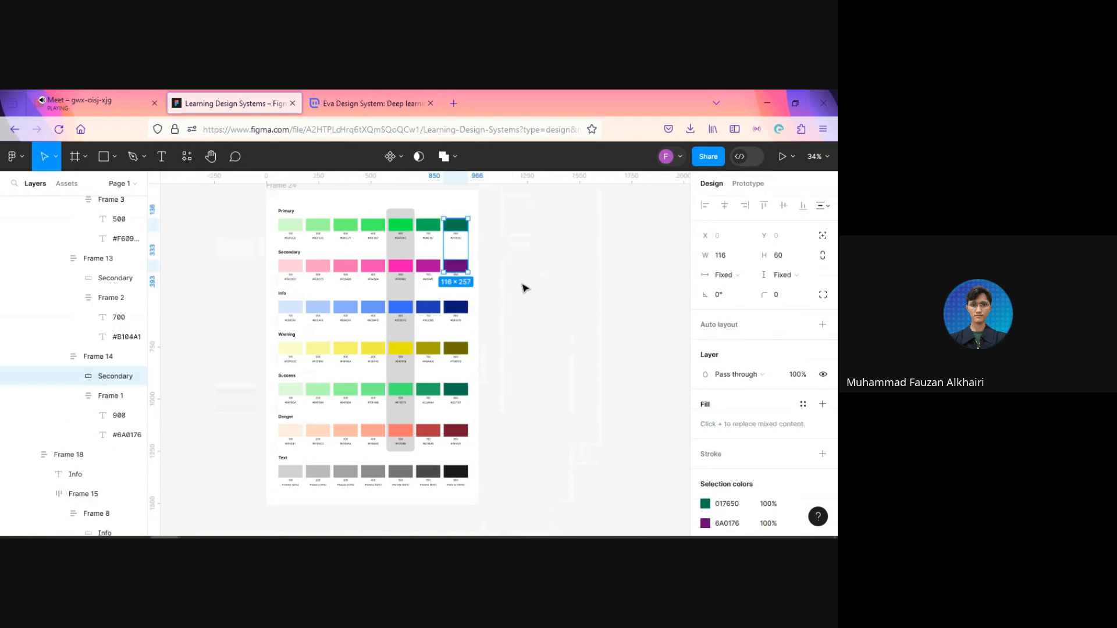
click(504, 252)
scroll(504, 252, up, 2)
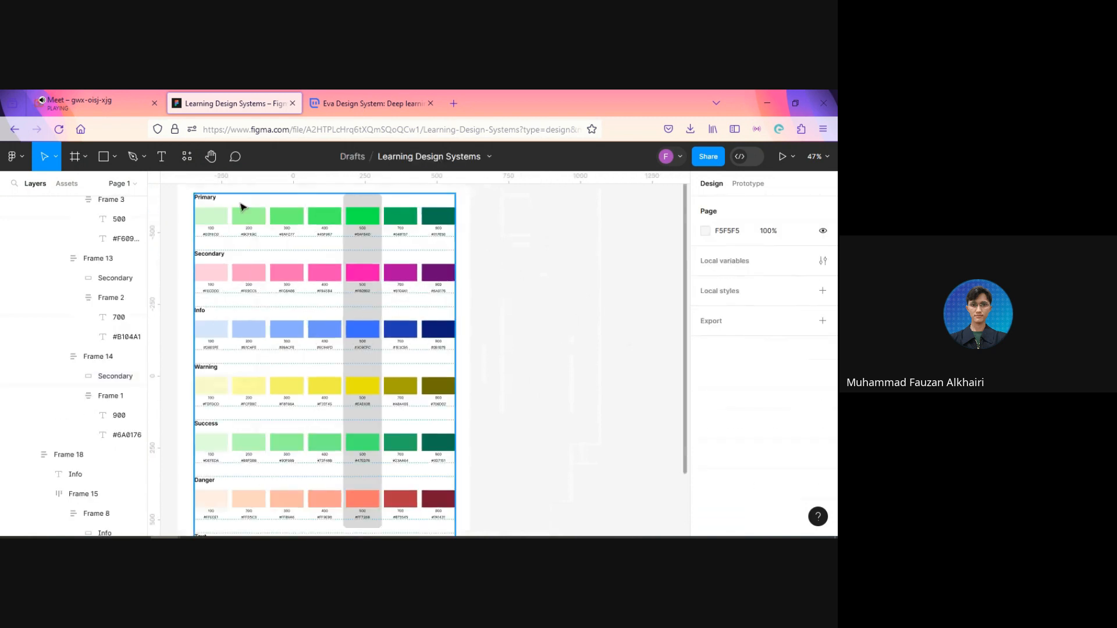
Step: Select the 900 swatch rectangles of all seven color groups and batch-rename their layers to the current name followed by /900
click(438, 216)
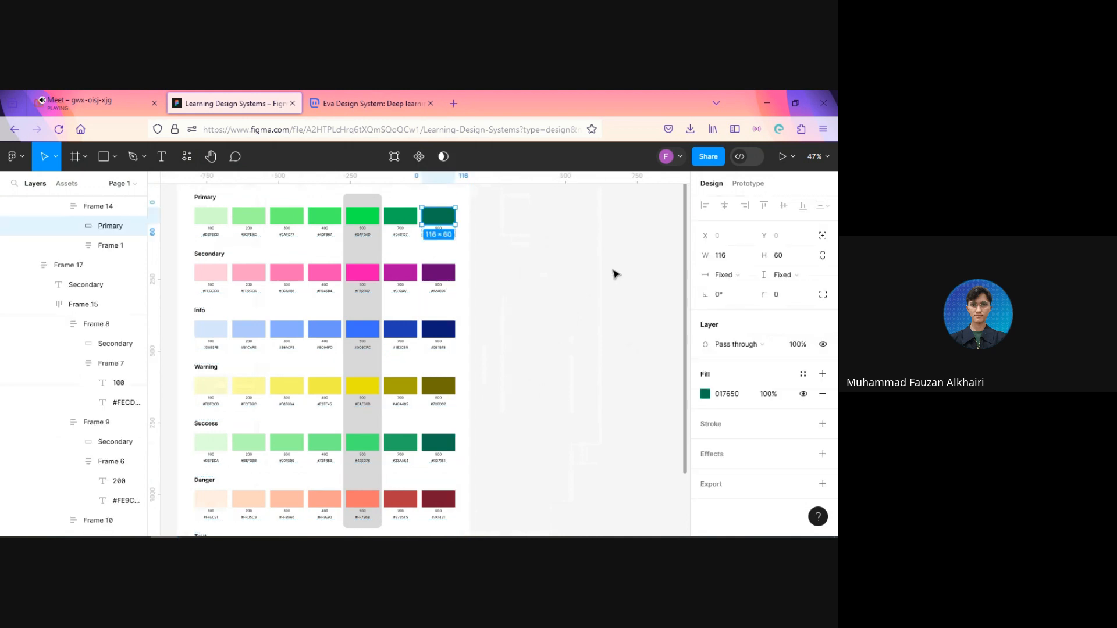
shift+click(445, 276)
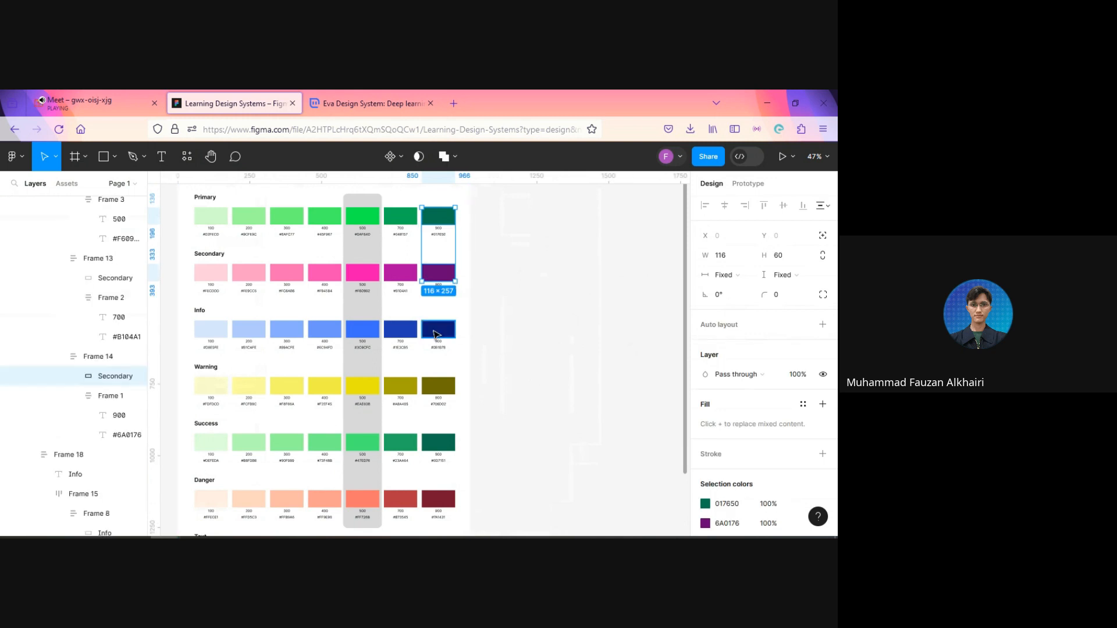
shift+click(454, 332)
shift+click(444, 387)
shift+click(441, 442)
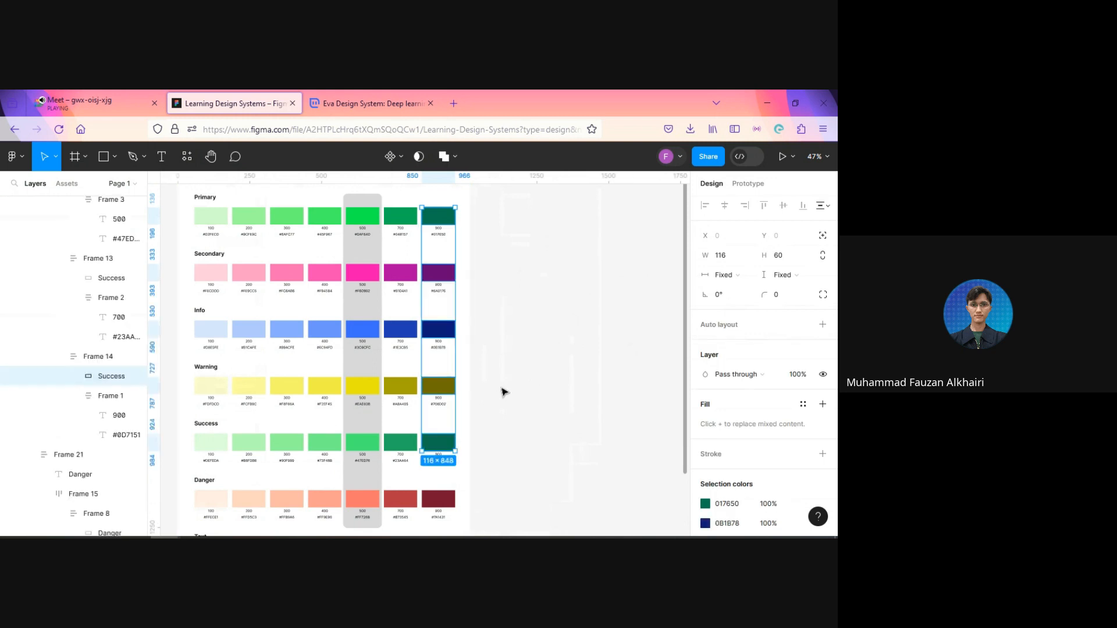
scroll(501, 392, down, 3)
shift+click(442, 394)
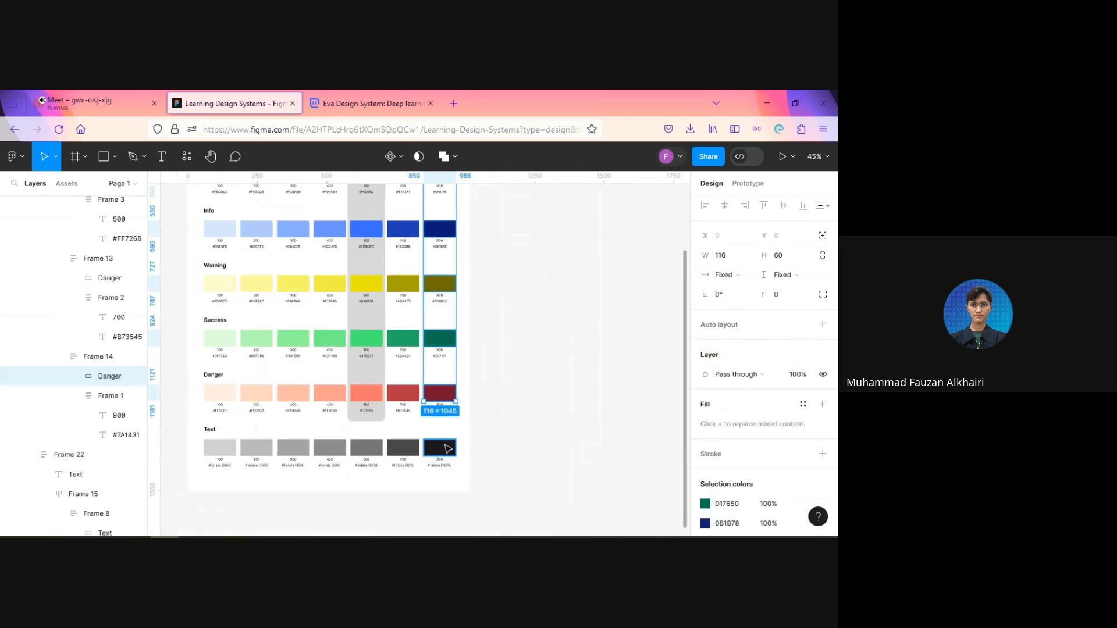
scroll(528, 401, up, 3)
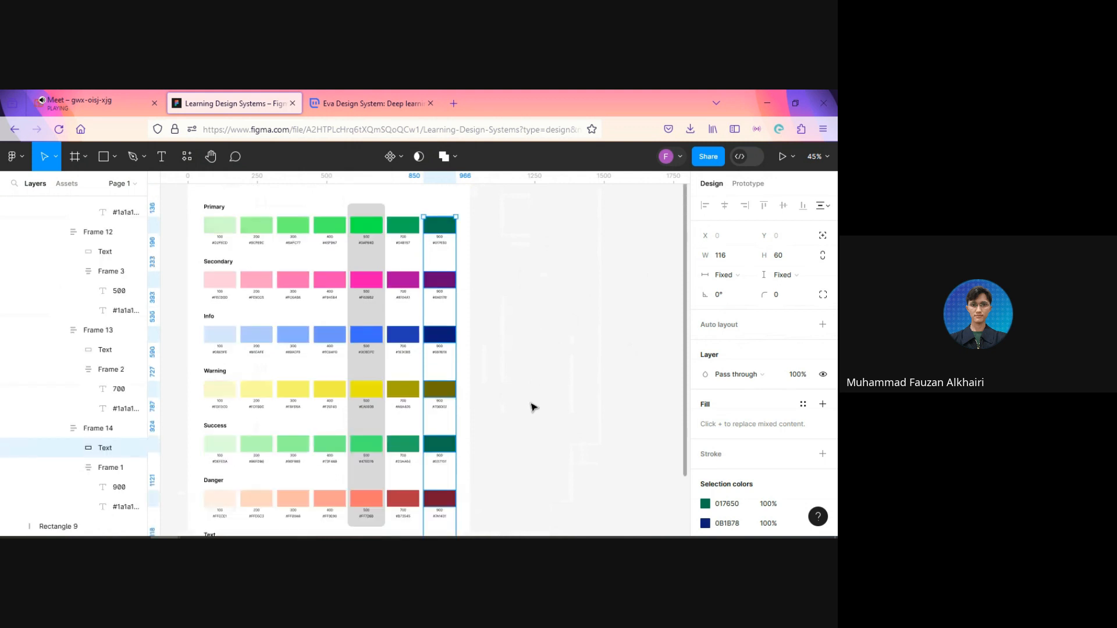
scroll(533, 406, down, 3)
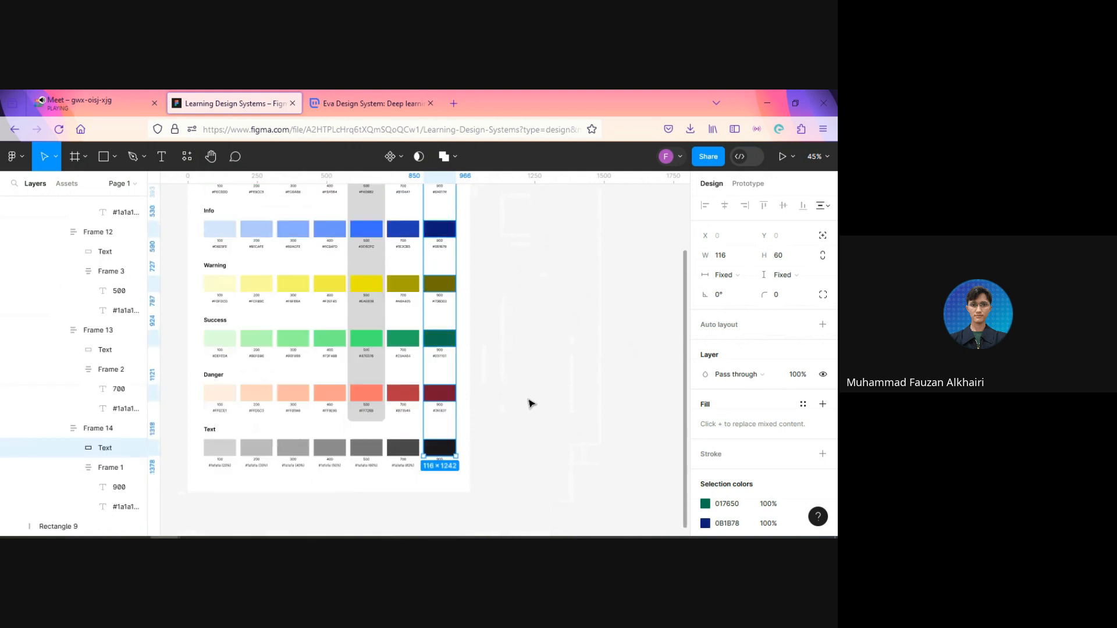
key(ctrl+r)
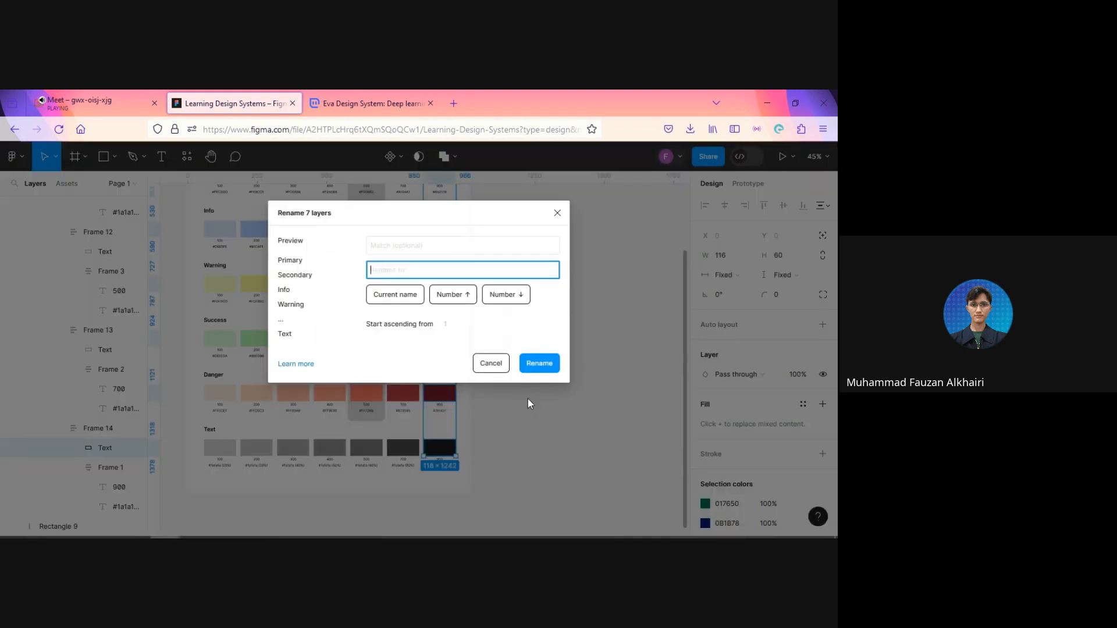
click(400, 303)
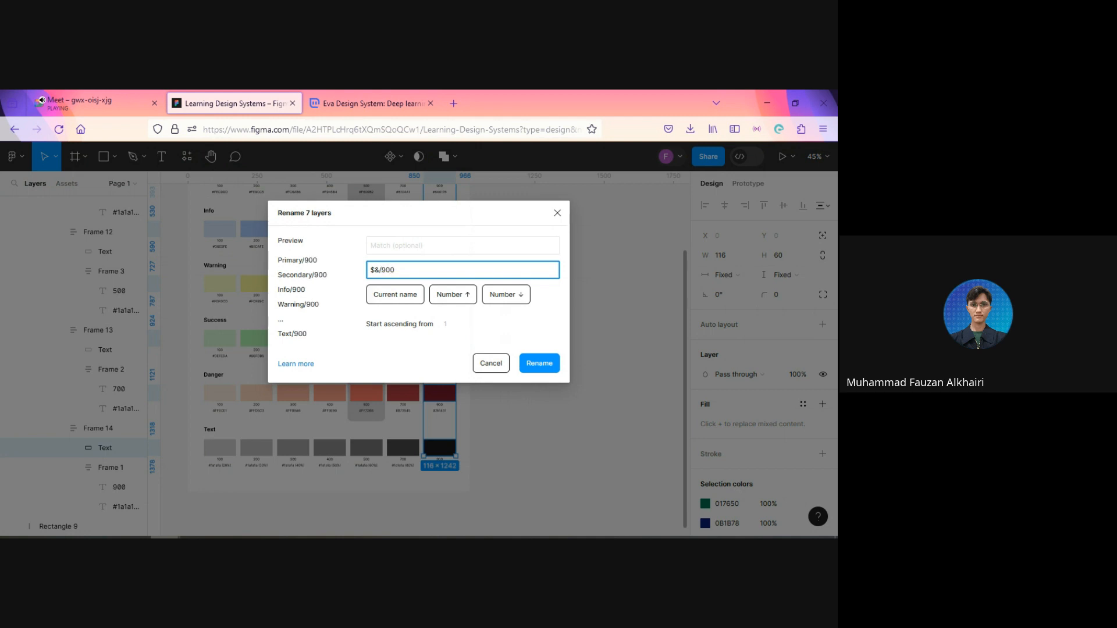
click(540, 365)
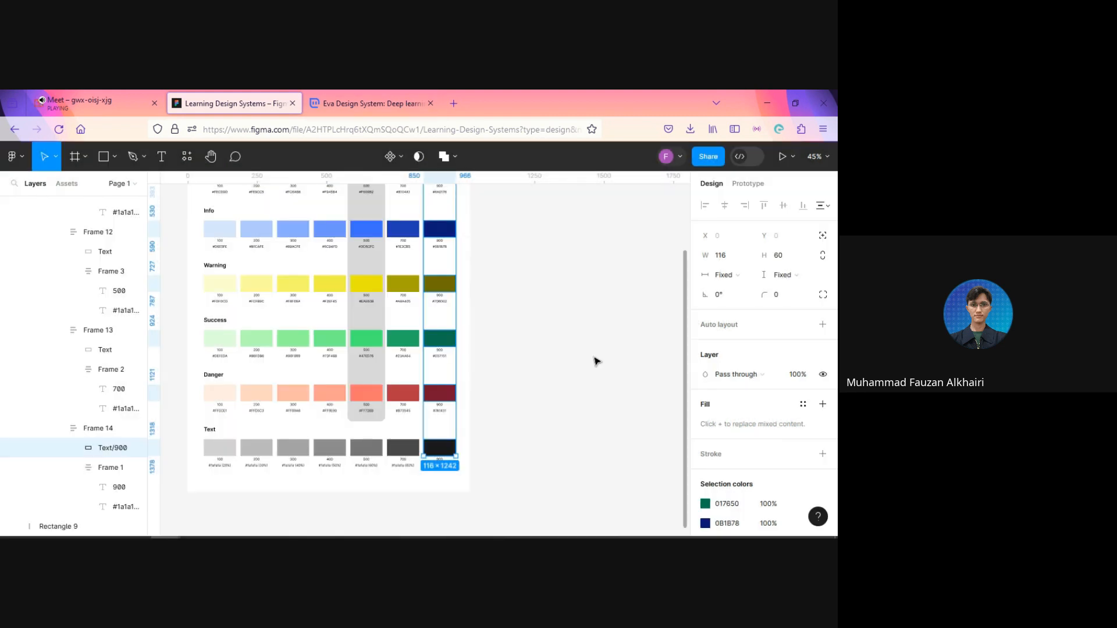
click(596, 360)
Step: Select the 700 swatch rectangles of all seven color groups and batch-rename their layers to the current name followed by /700
scroll(583, 366, up, 5)
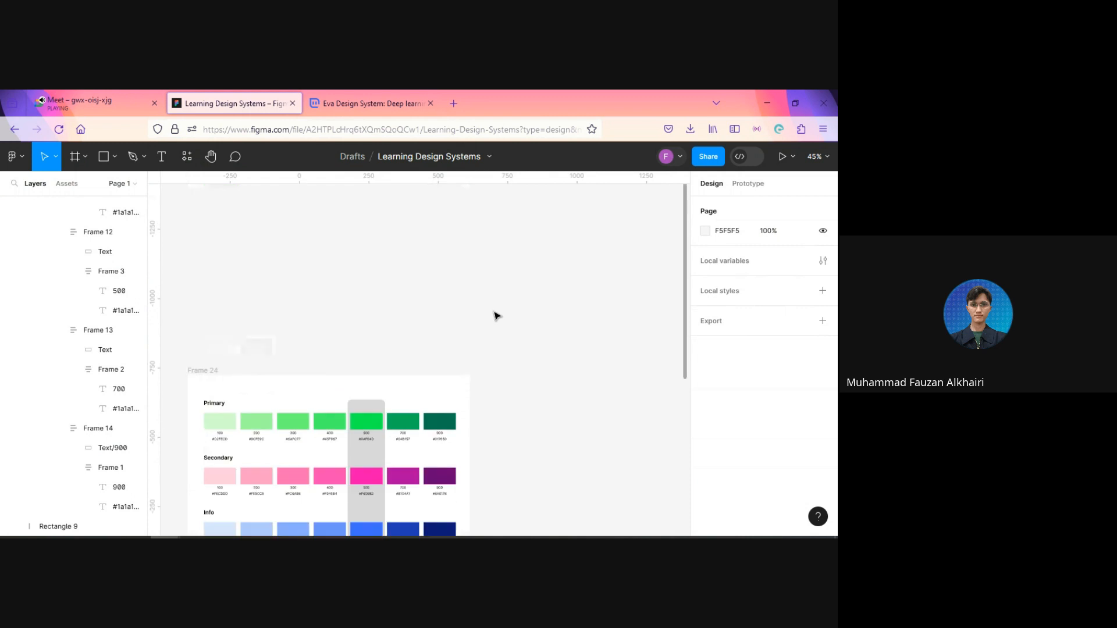
click(414, 422)
scroll(536, 349, down, 3)
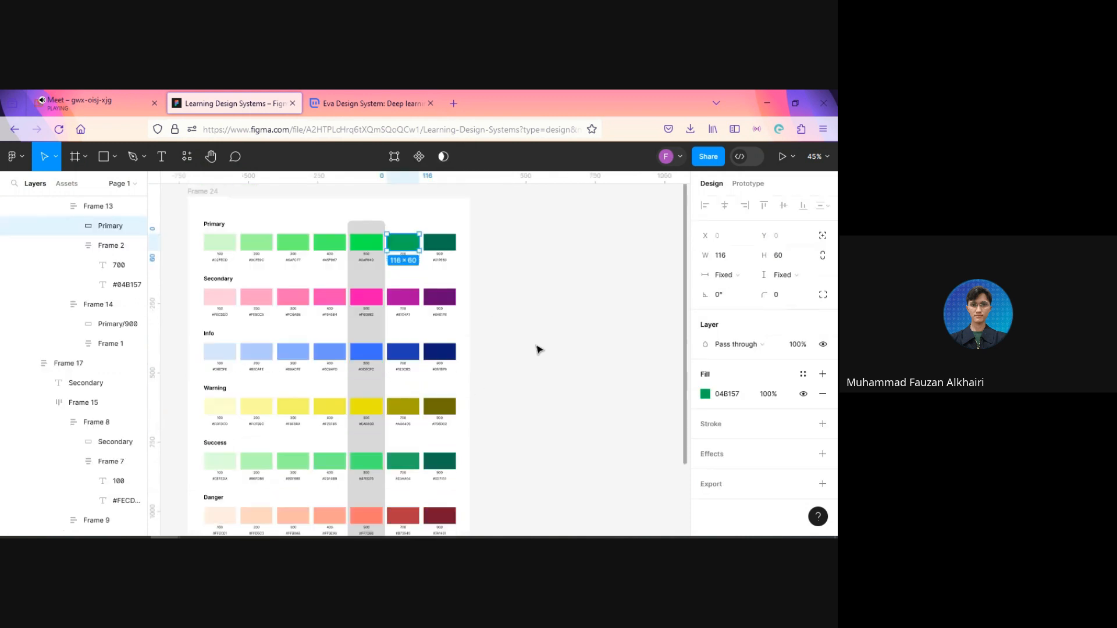
shift+click(404, 298)
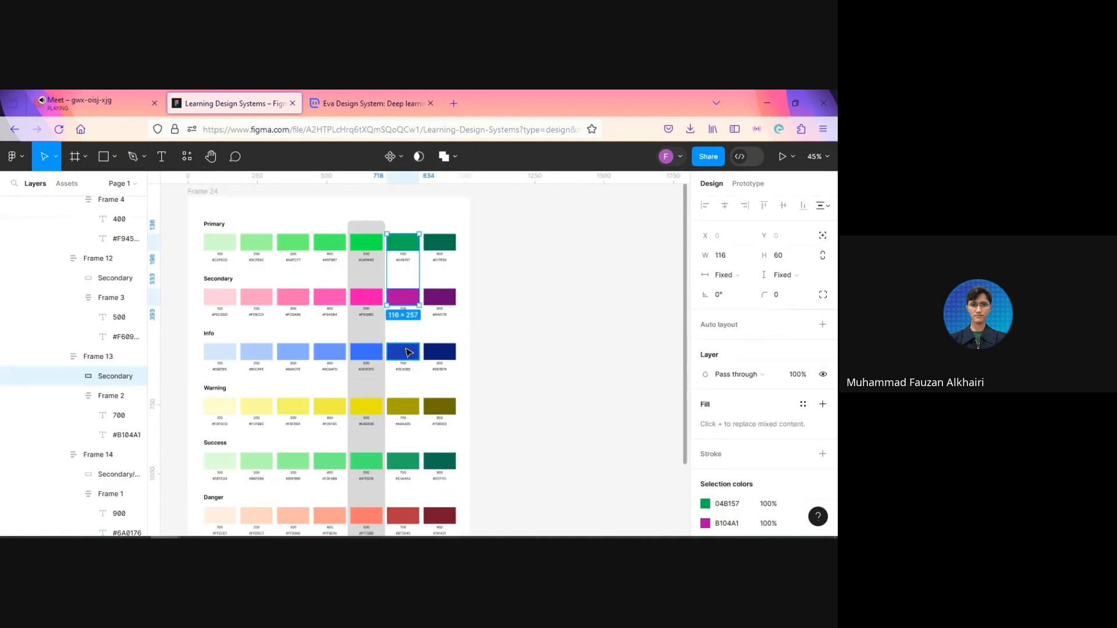
shift+click(403, 352)
shift+click(403, 406)
scroll(545, 332, down, 1)
scroll(546, 326, down, 2)
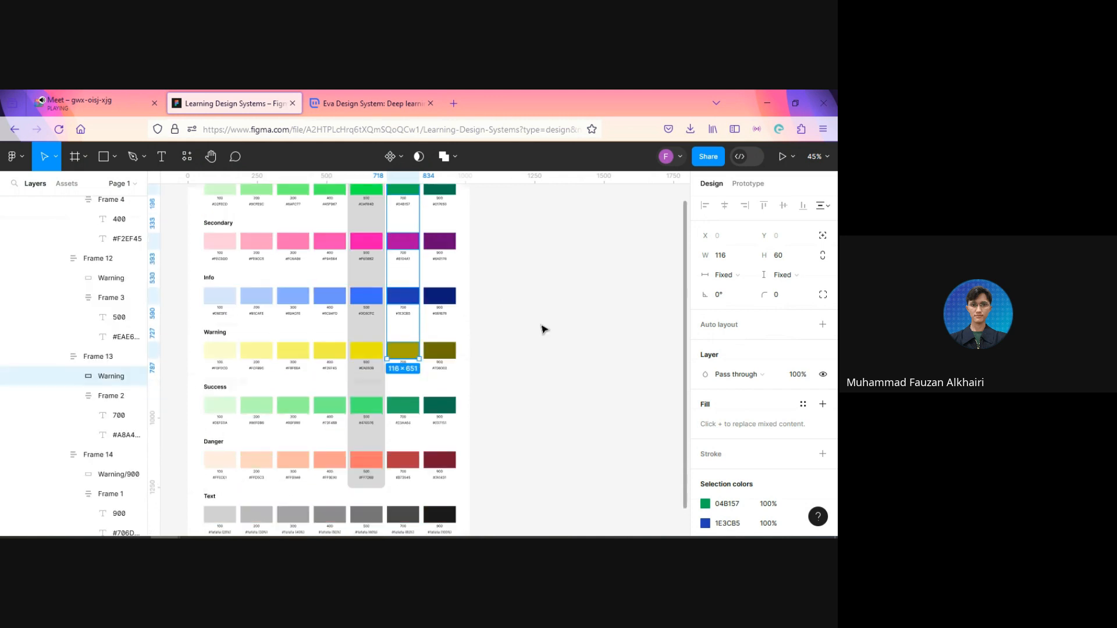
shift+click(407, 400)
scroll(542, 363, down, 3)
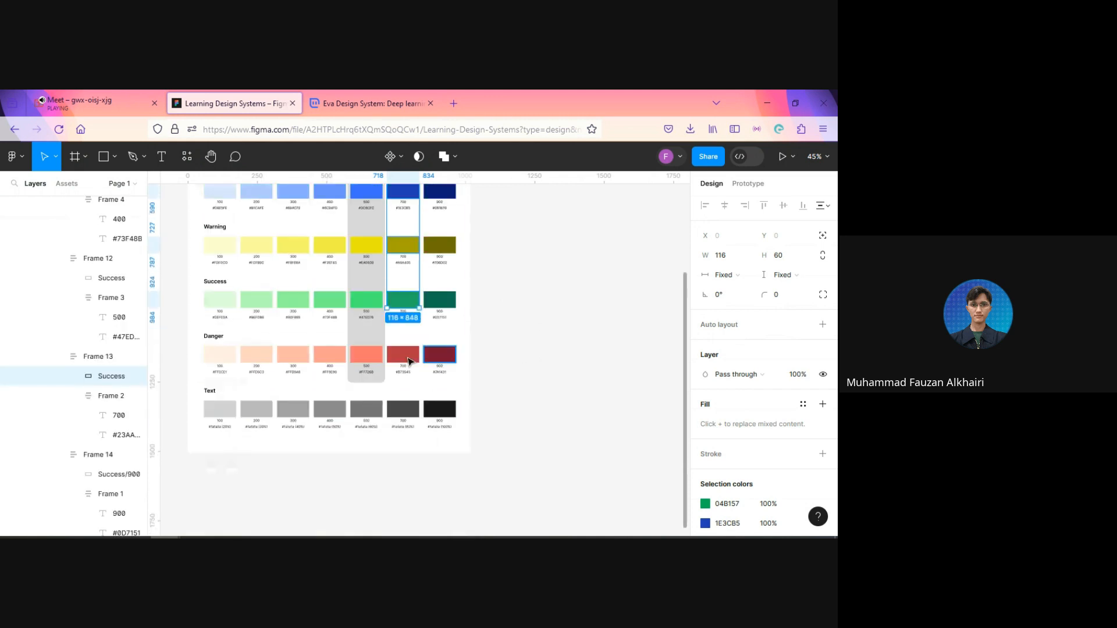
shift+click(408, 358)
shift+click(411, 410)
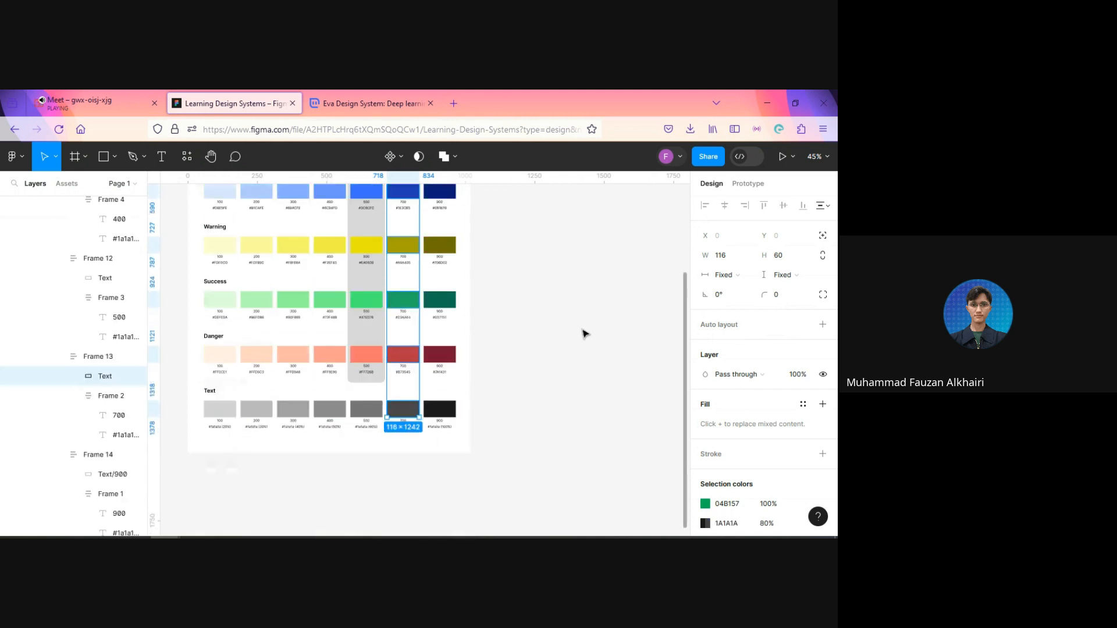
key(ctrl+r)
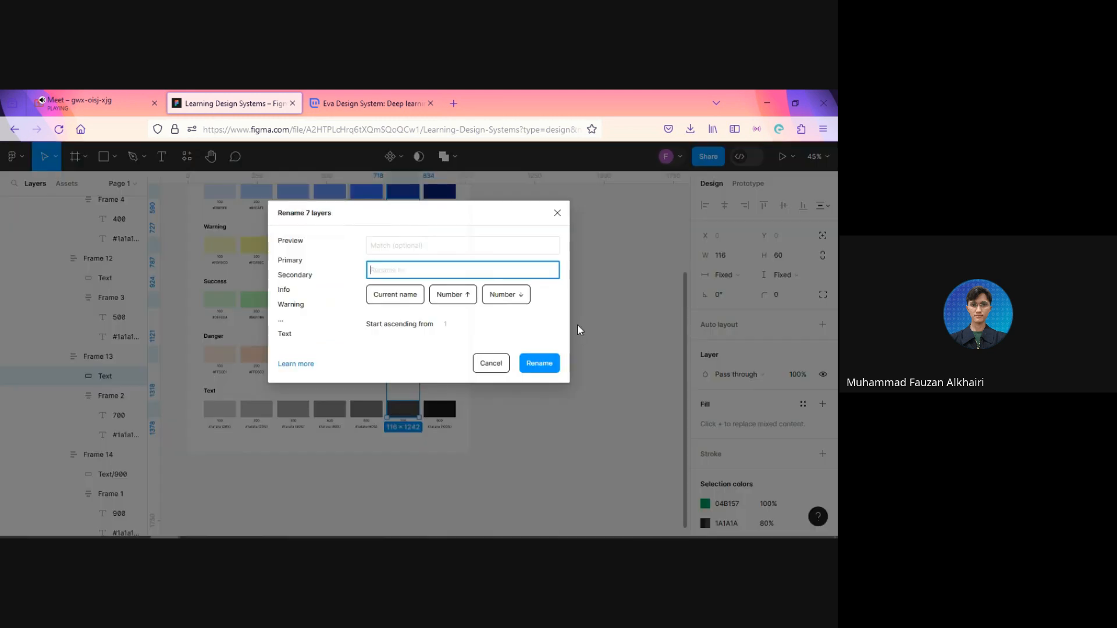
click(392, 297)
click(539, 363)
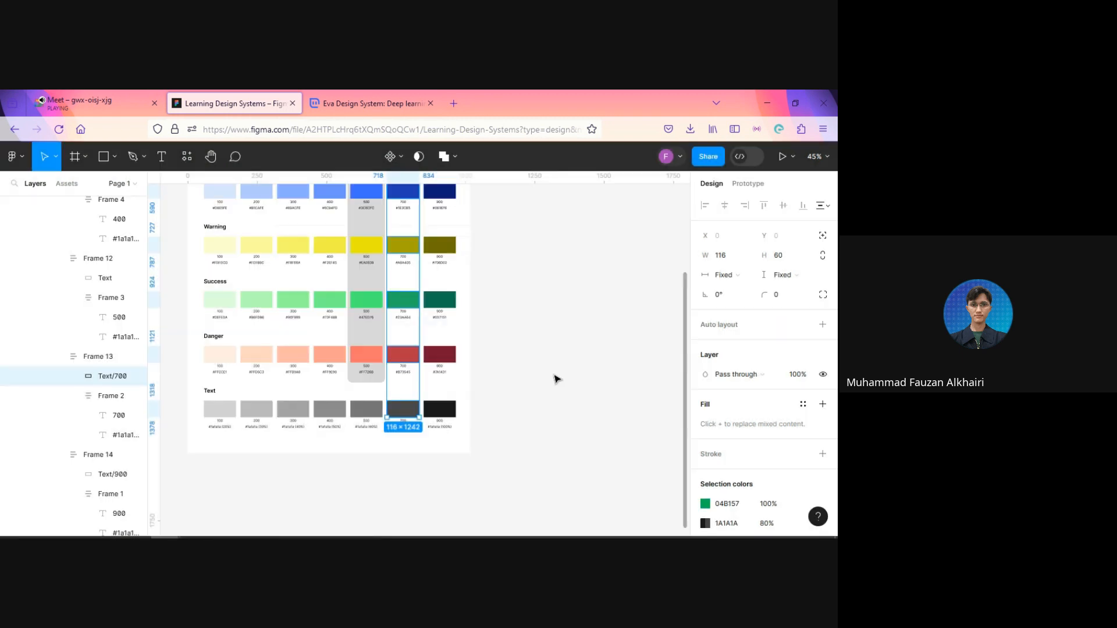
click(554, 380)
Step: Select the 500 swatch rectangles from Primary through Danger and batch-rename their layers to the current name followed by /500
scroll(553, 379, up, 5)
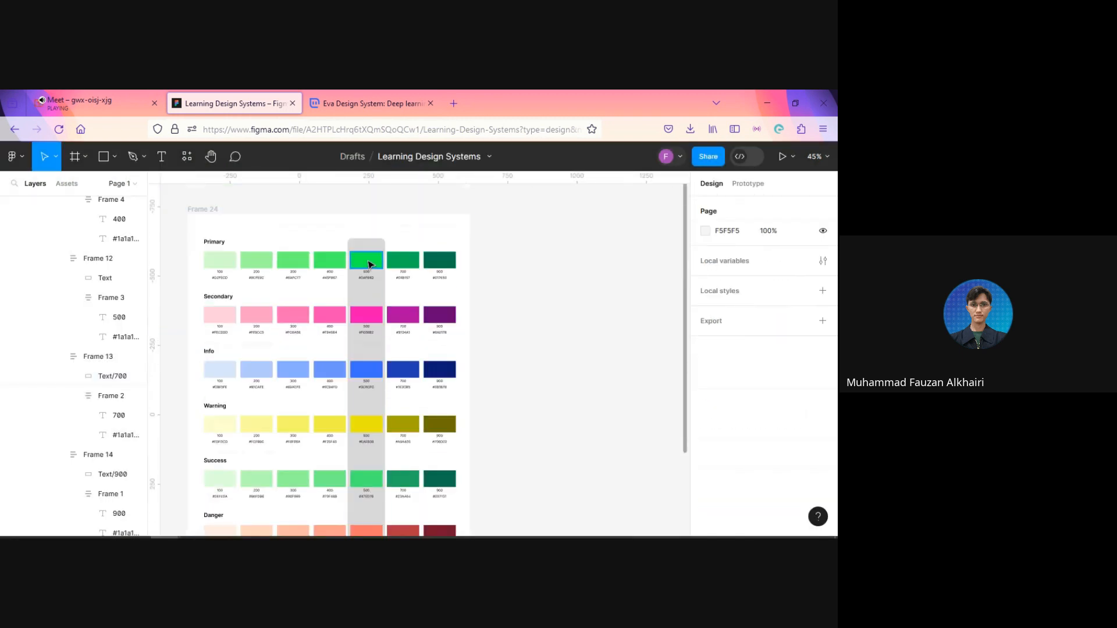
click(367, 260)
shift+click(367, 315)
shift+click(367, 369)
scroll(575, 321, down, 2)
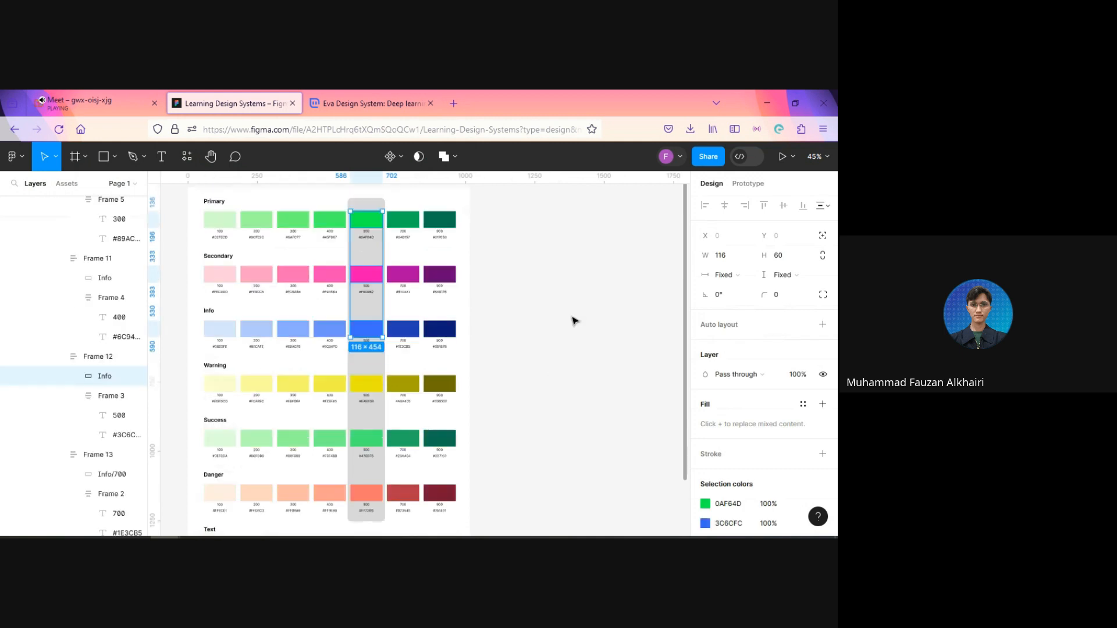
shift+click(368, 385)
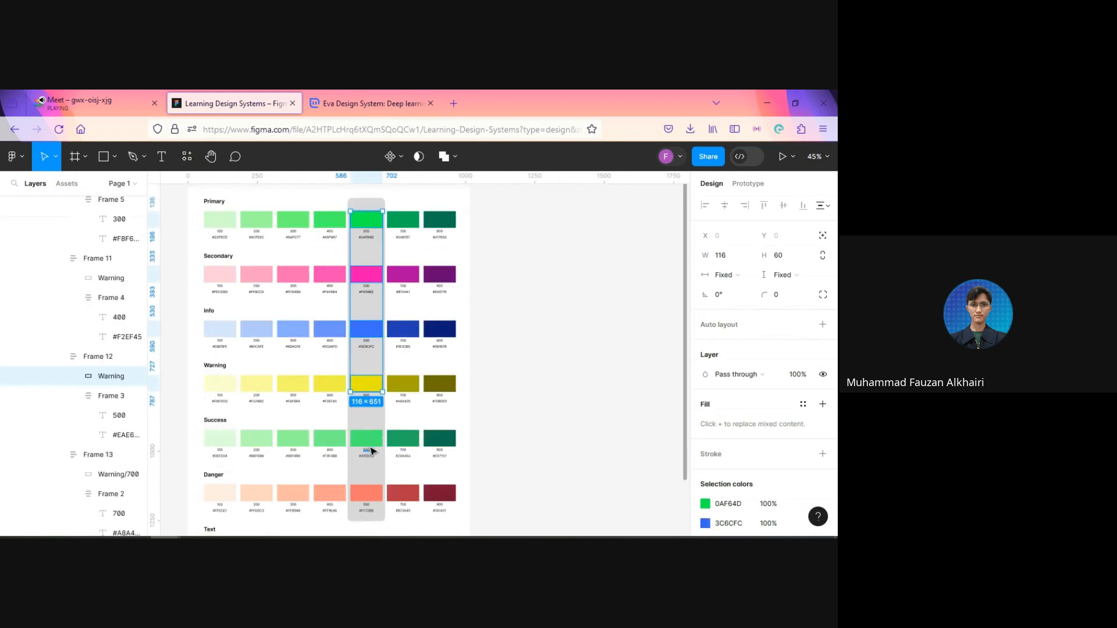
shift+click(367, 440)
shift+click(367, 493)
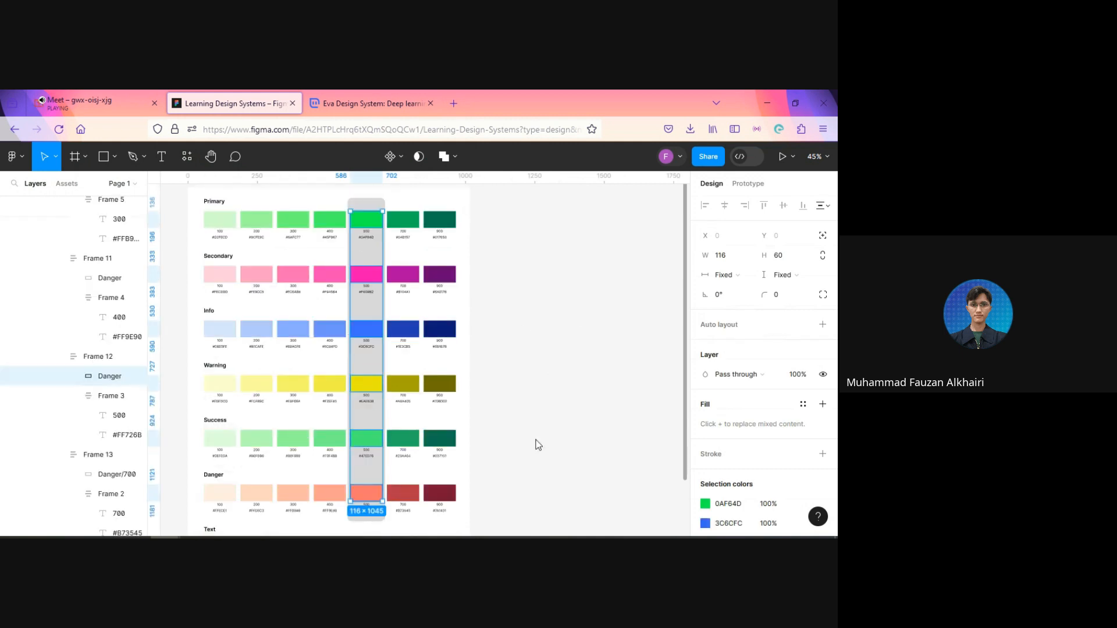
key(ctrl+r)
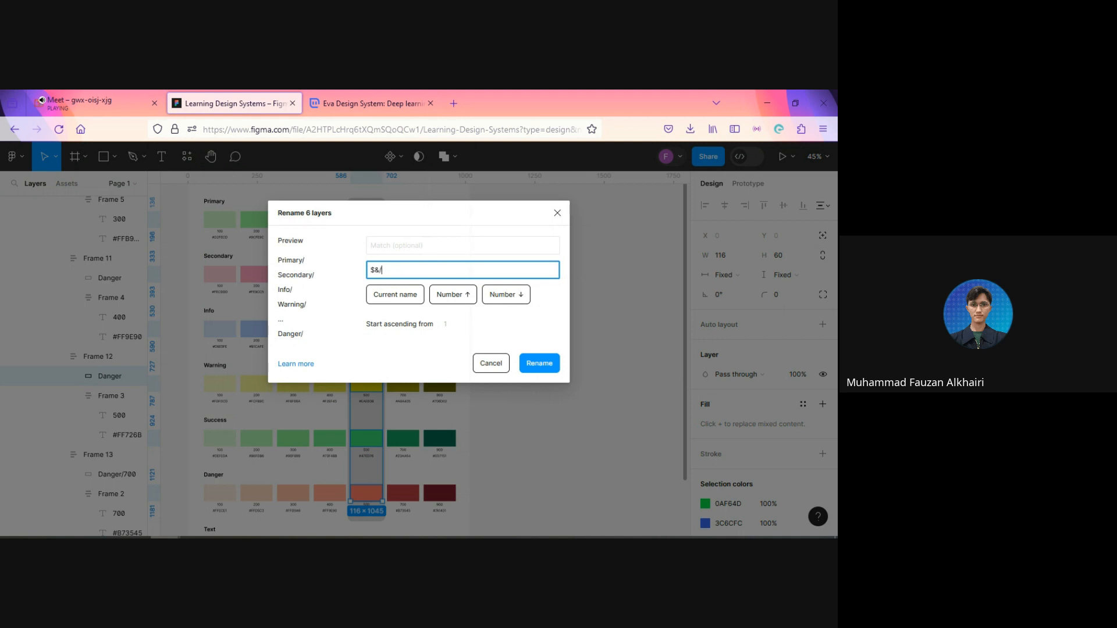
key(Return)
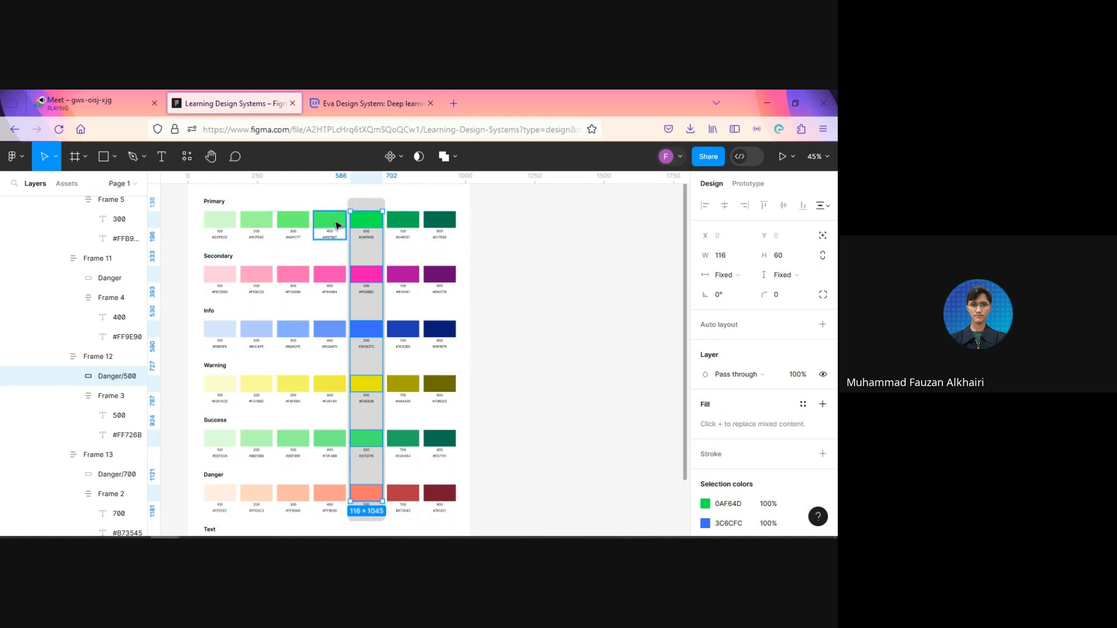
Step: Rename the 500 swatch rectangle in the Text row to Text/500
scroll(399, 469, down, 3)
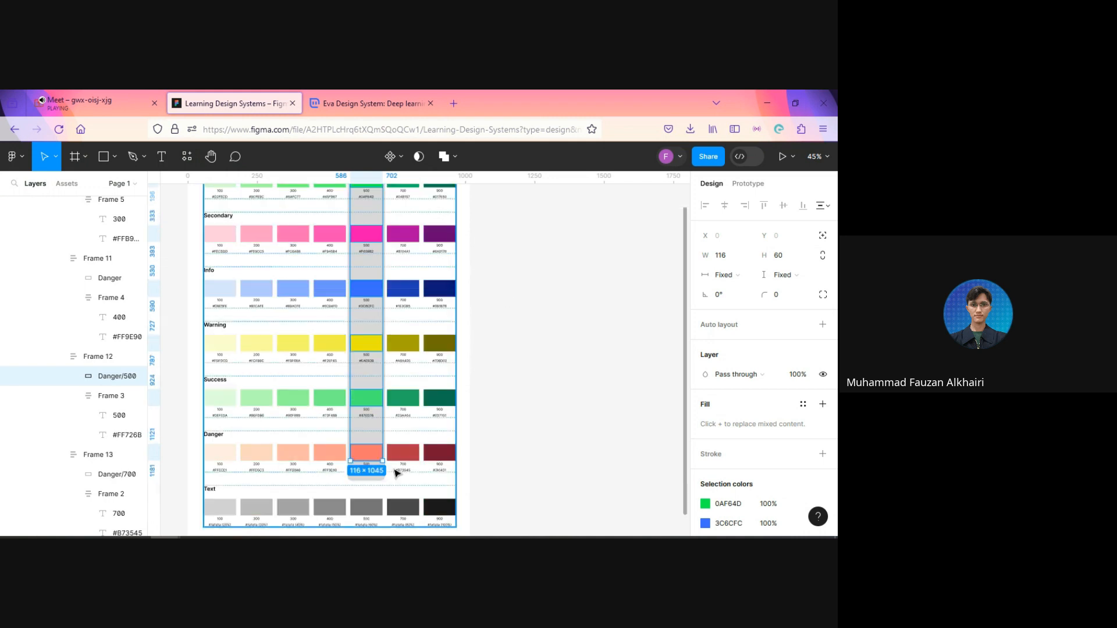
click(400, 512)
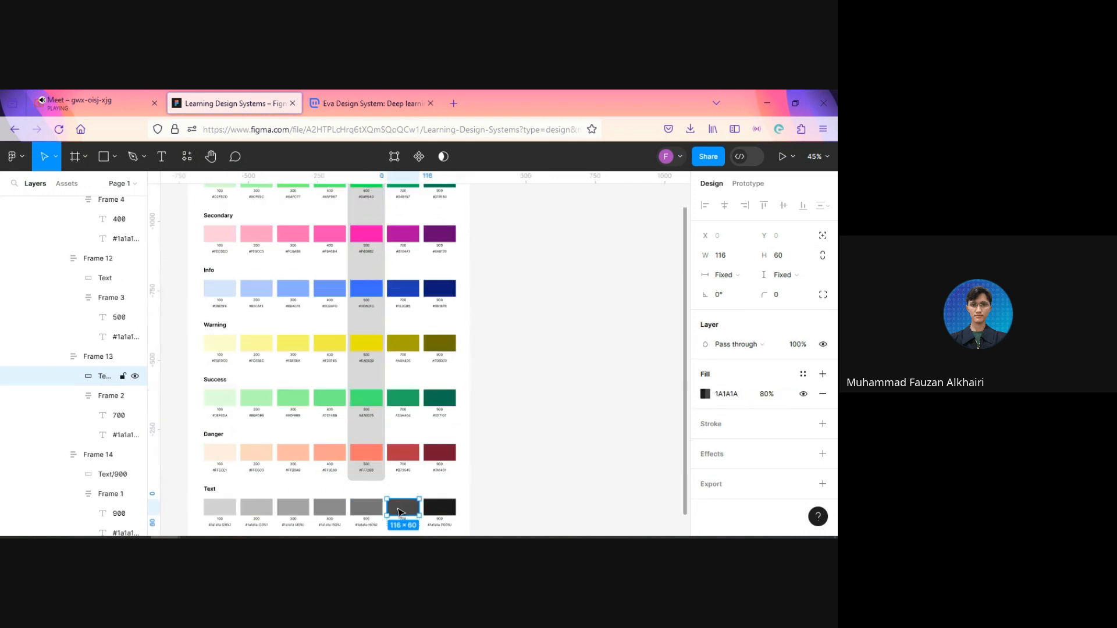
ctrl+click(365, 510)
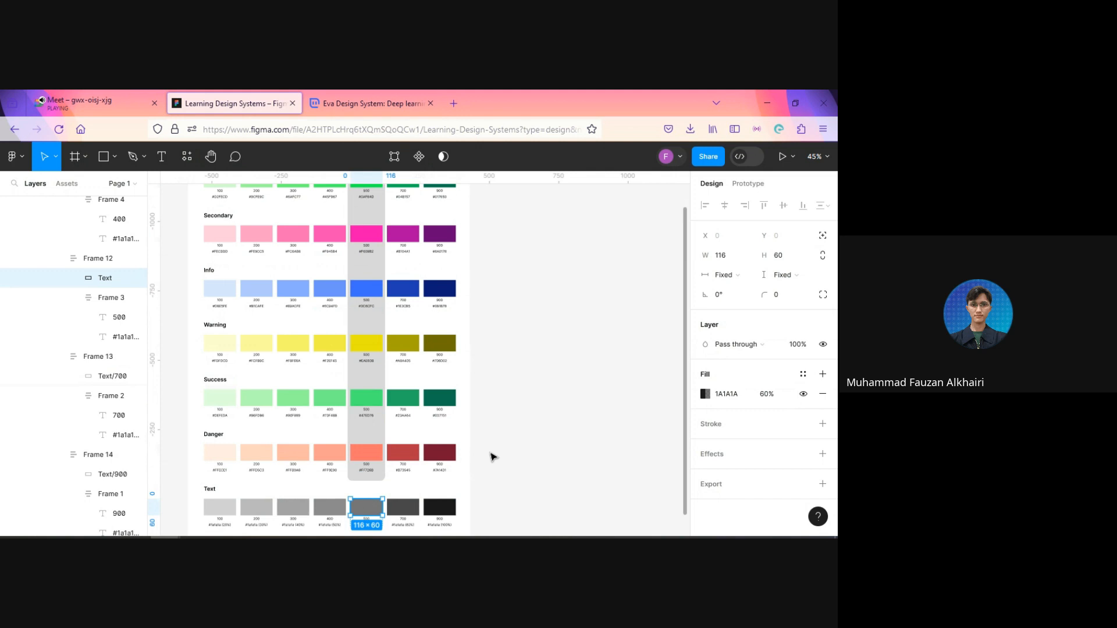
key(ctrl+r)
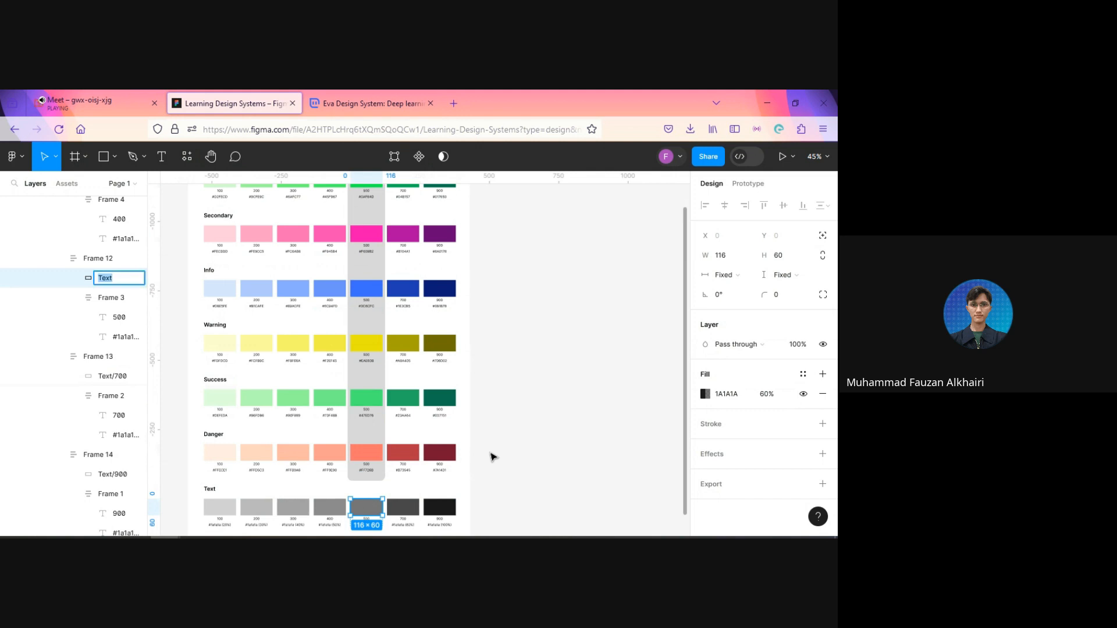
key(Right)
key(Return)
click(487, 466)
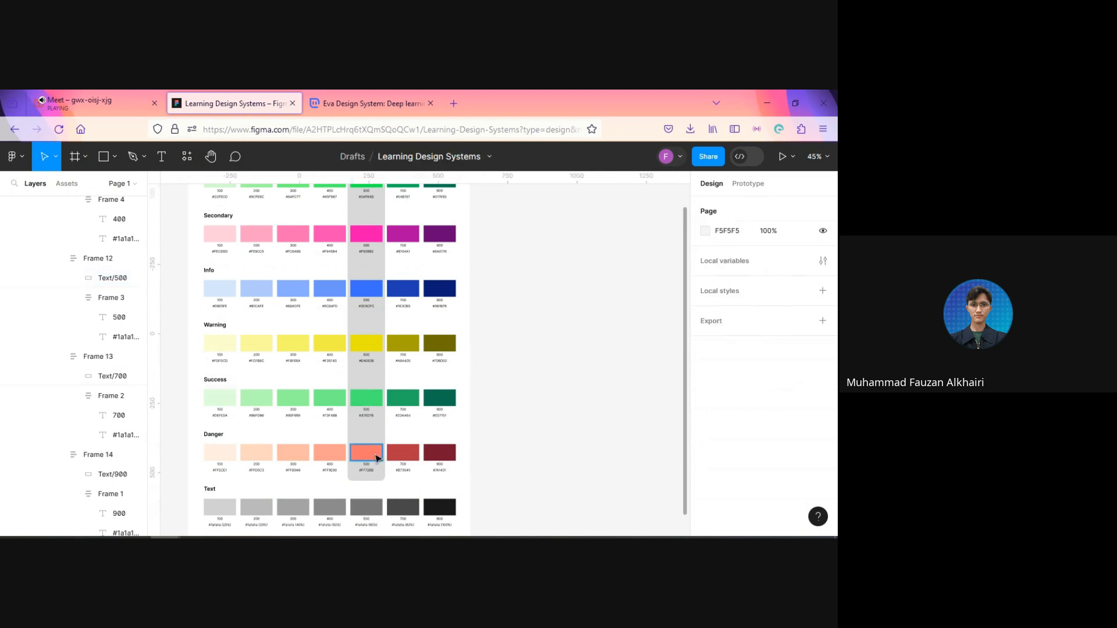
Step: Check the layer names of the Danger and Text 500 swatches
click(367, 454)
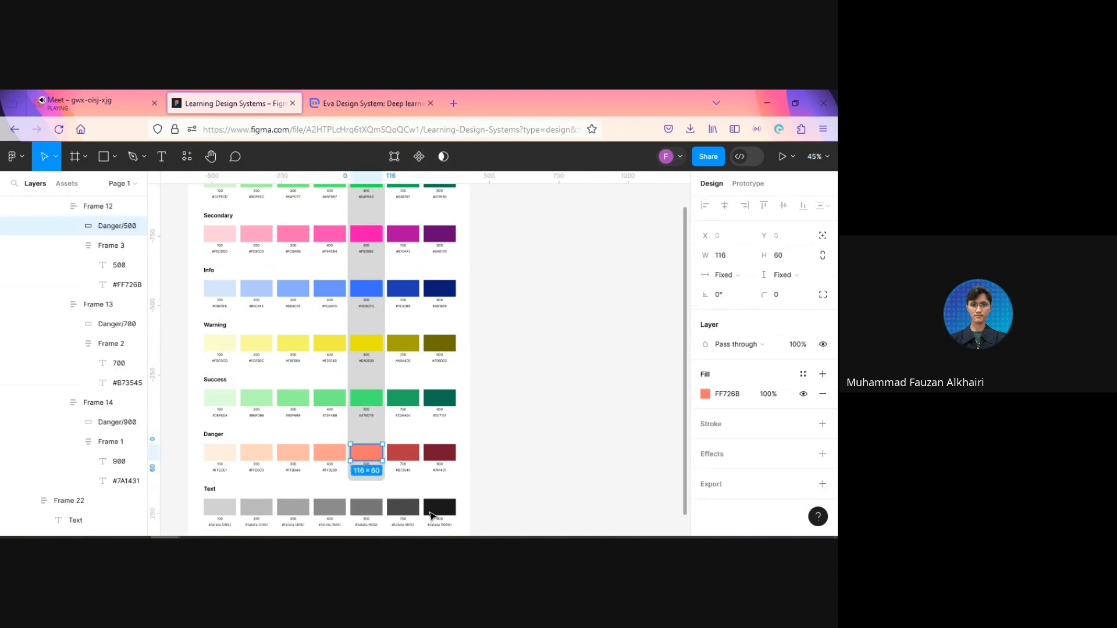
click(368, 499)
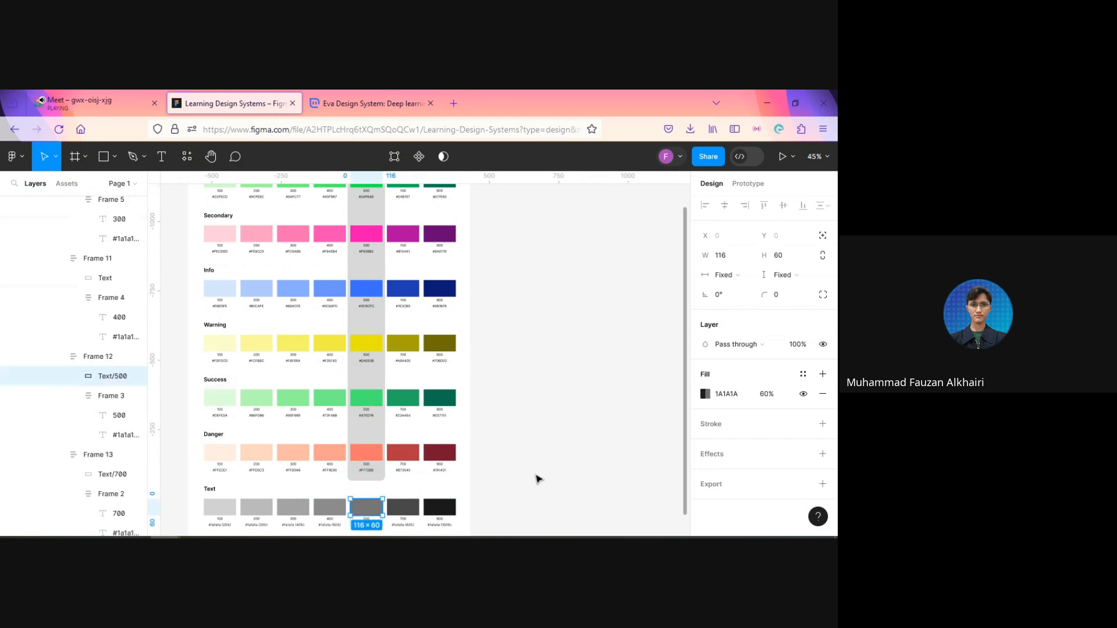
click(510, 487)
Step: Select the 400 swatch rectangles of all seven color groups and batch-rename their layers to the current name followed by /400
click(326, 507)
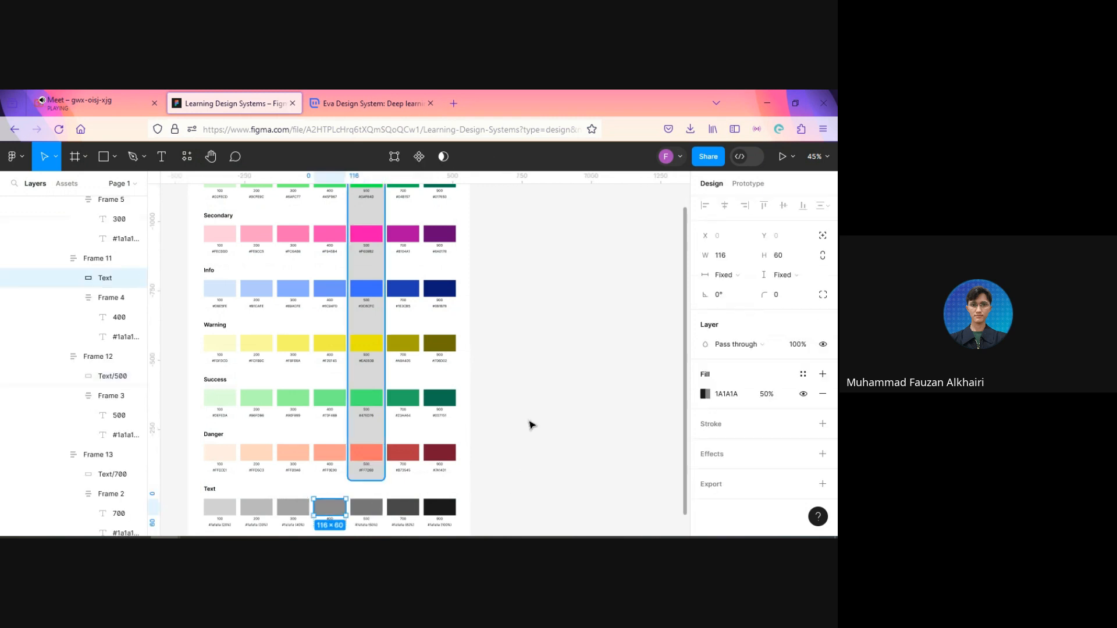
key(shift+1)
scroll(526, 434, up, 2)
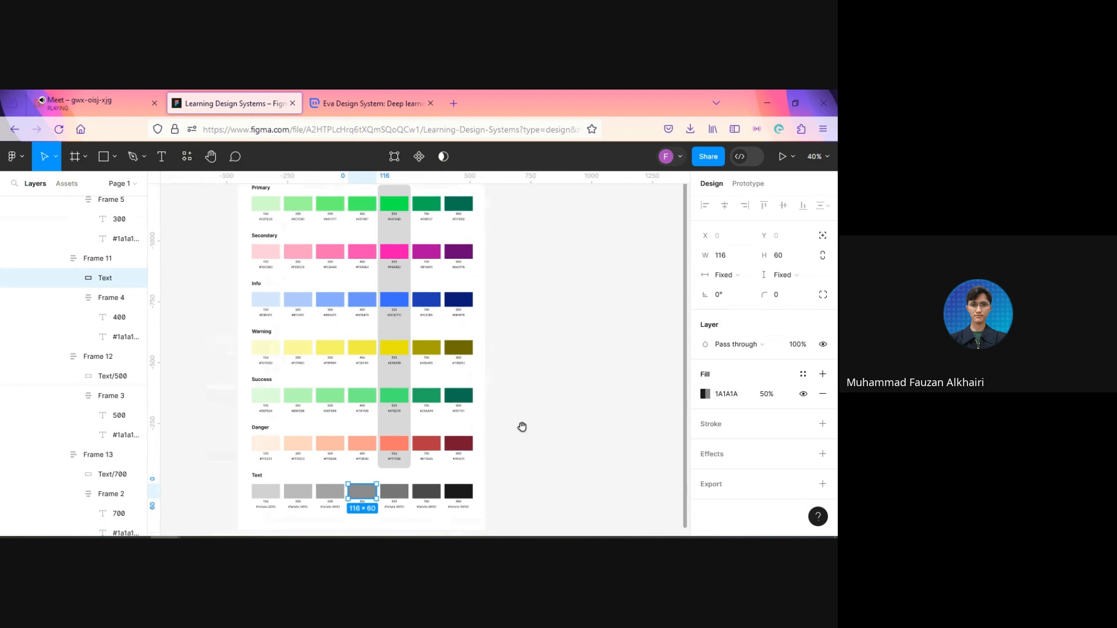
drag(523, 429, 583, 432)
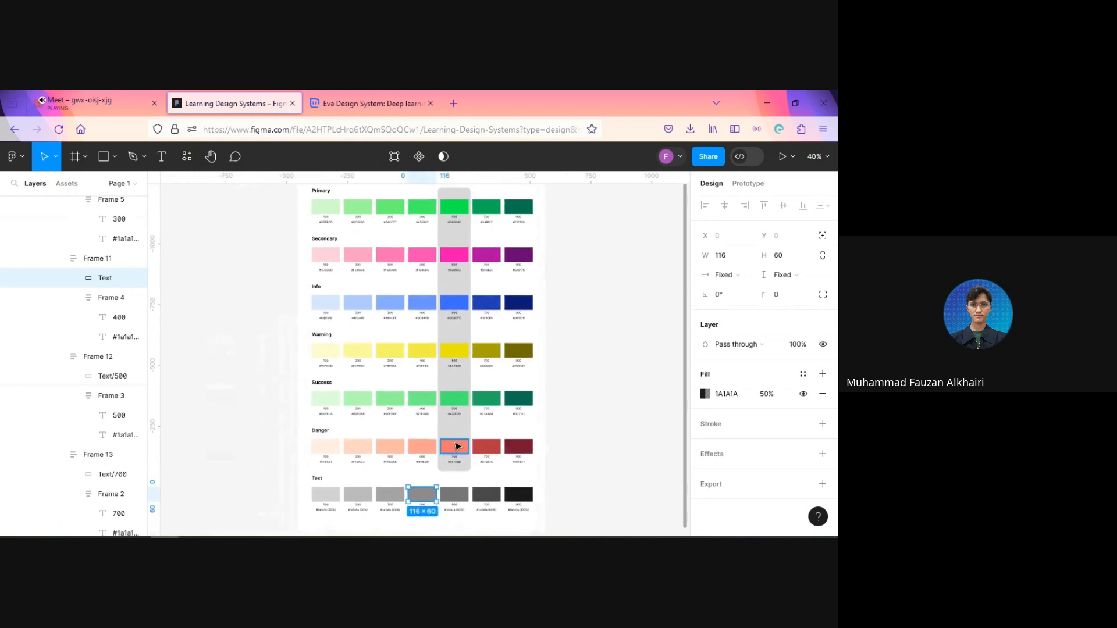
scroll(457, 448, up, 1)
shift+click(427, 450)
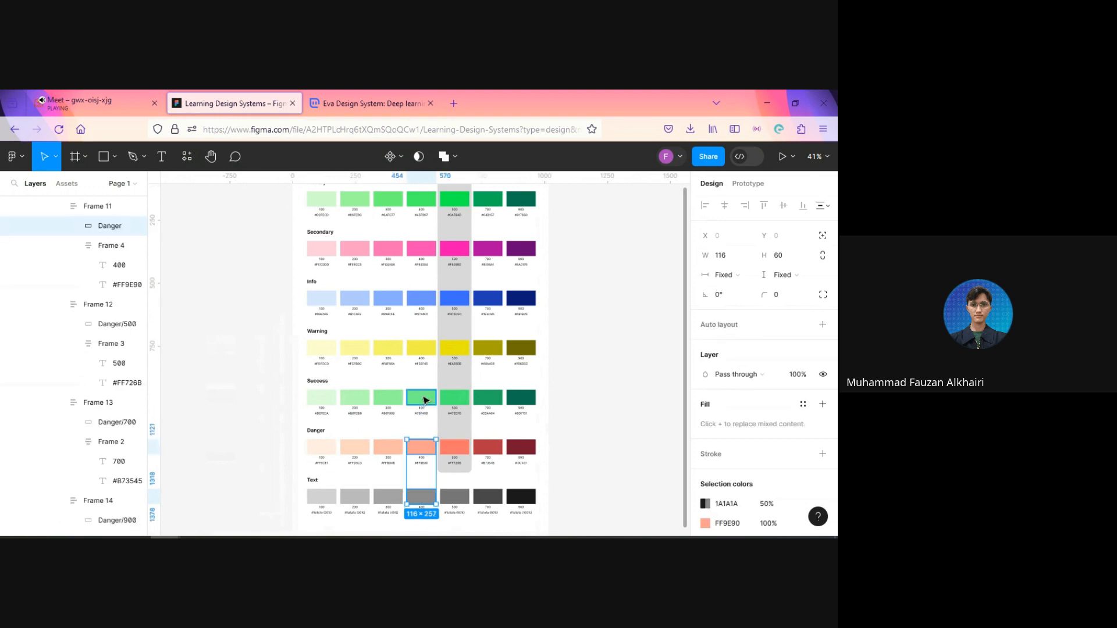
shift+click(425, 397)
shift+click(425, 348)
shift+click(426, 300)
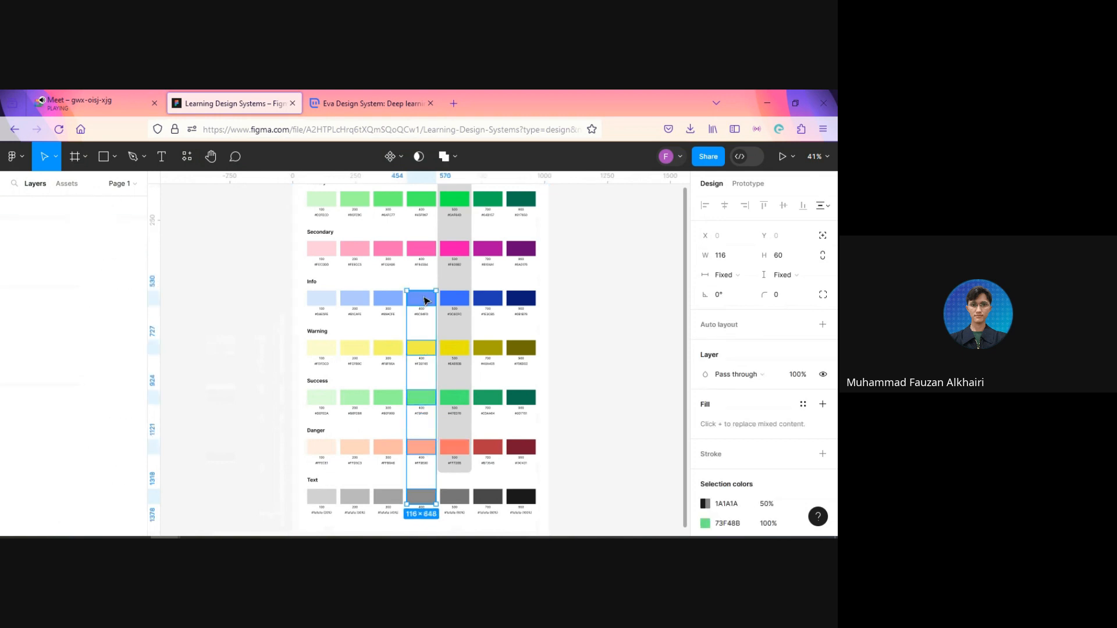
shift+click(425, 249)
shift+click(424, 201)
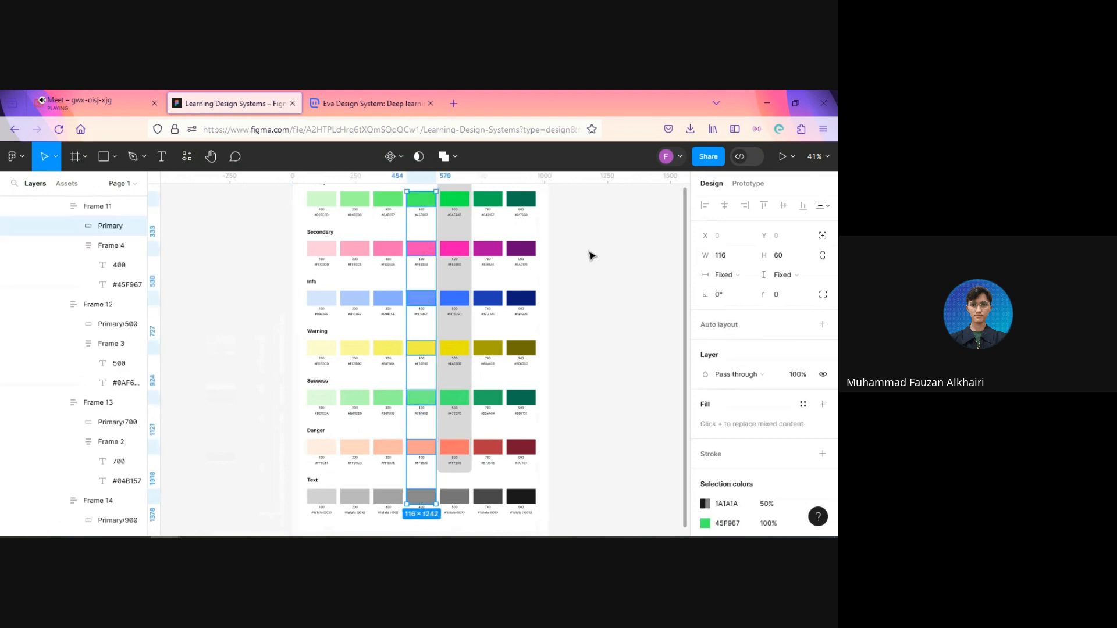
key(ctrl+r)
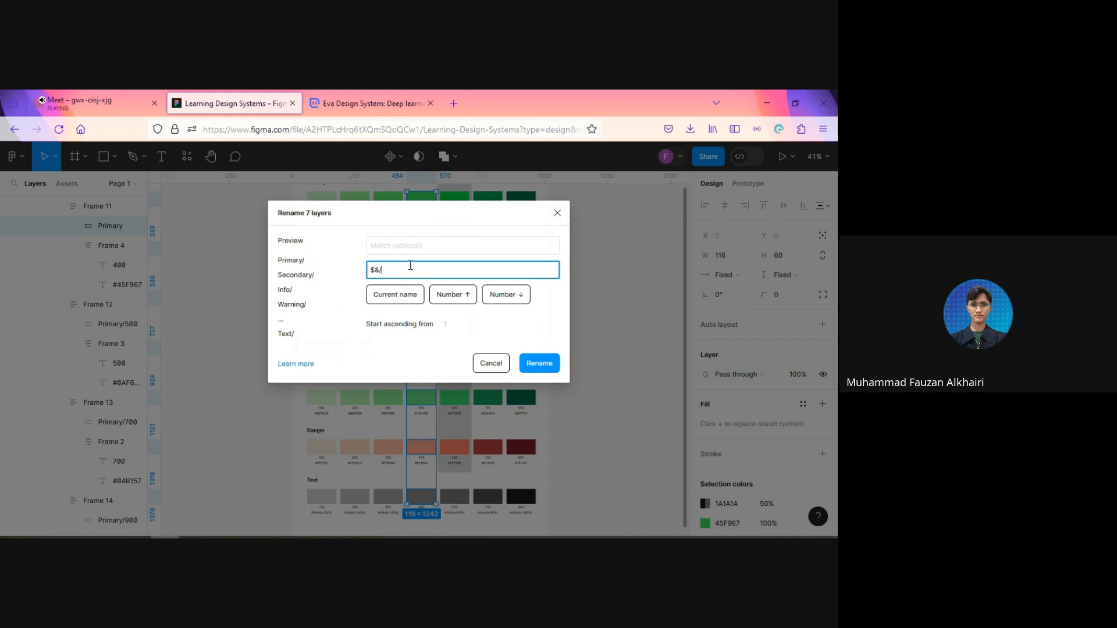
key(Return)
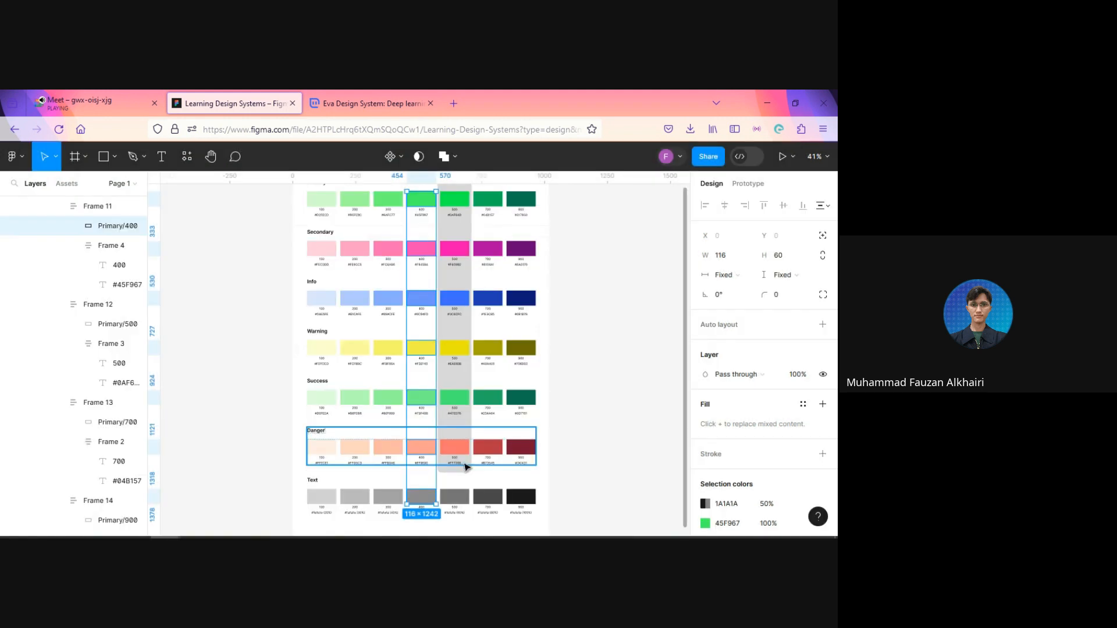
Step: Select the 300 swatch rectangles of all seven color groups and batch-rename their layers to the current name followed by /300
click(391, 502)
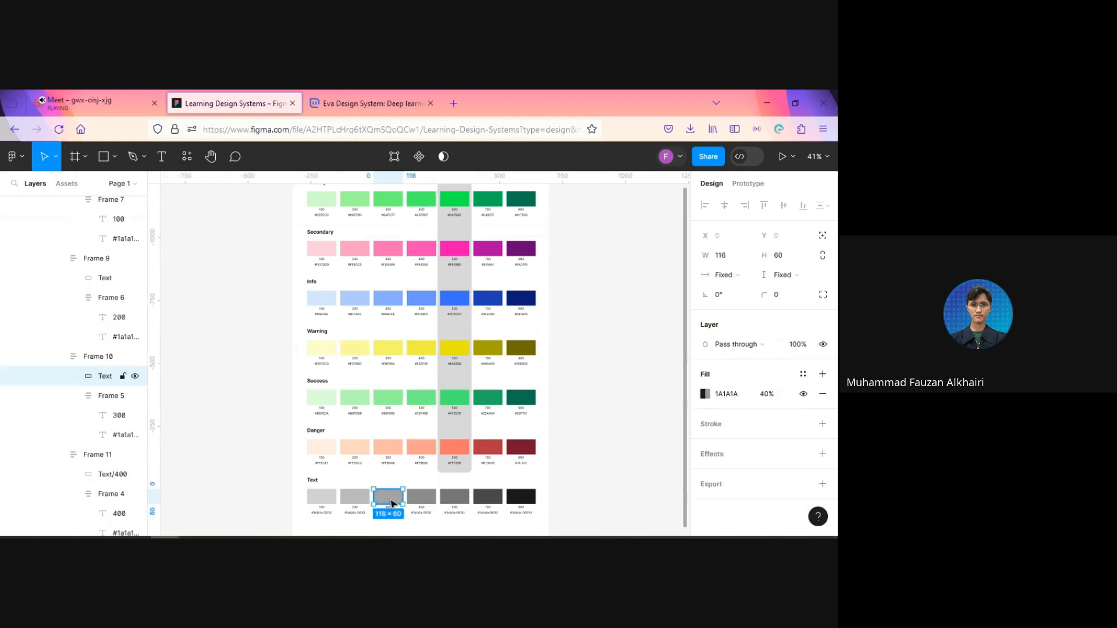
shift+click(389, 456)
shift+click(390, 399)
shift+click(387, 348)
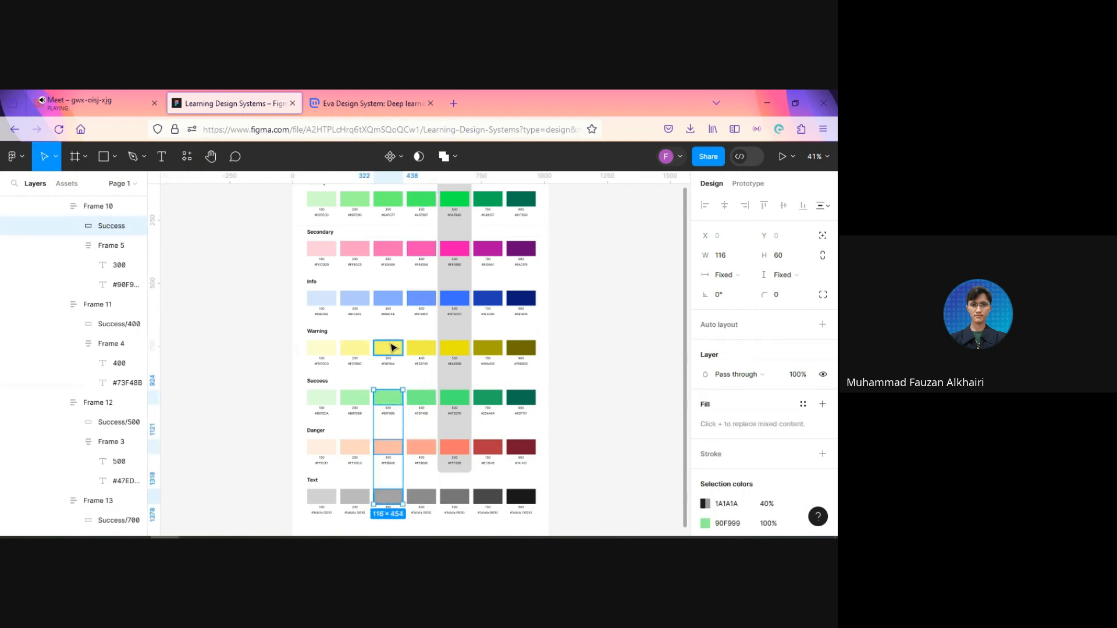
shift+click(390, 298)
shift+click(389, 249)
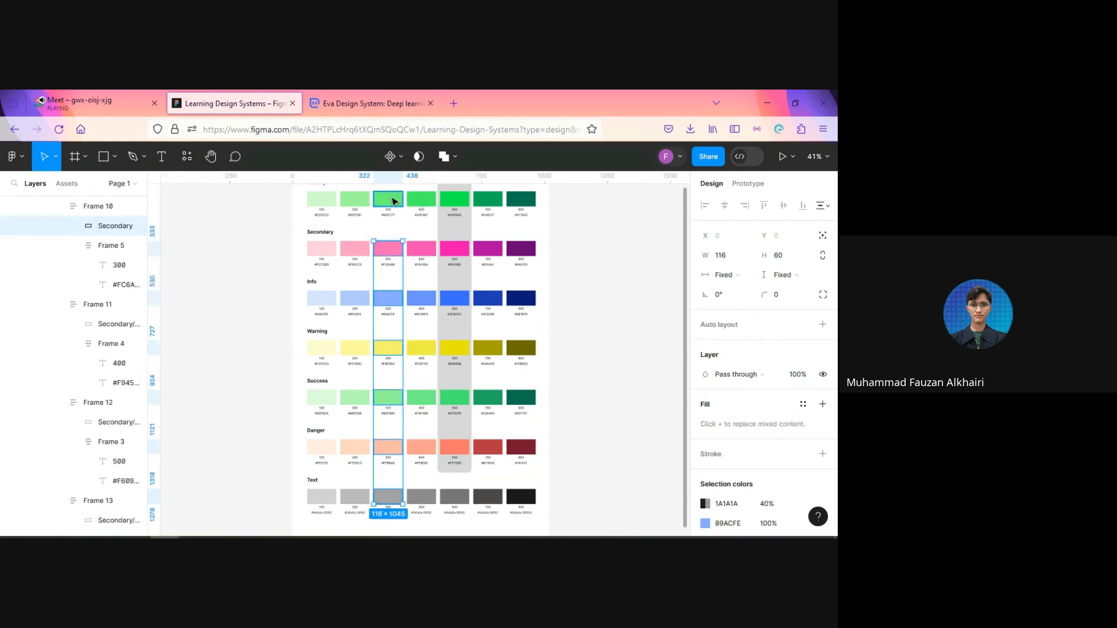
shift+click(393, 201)
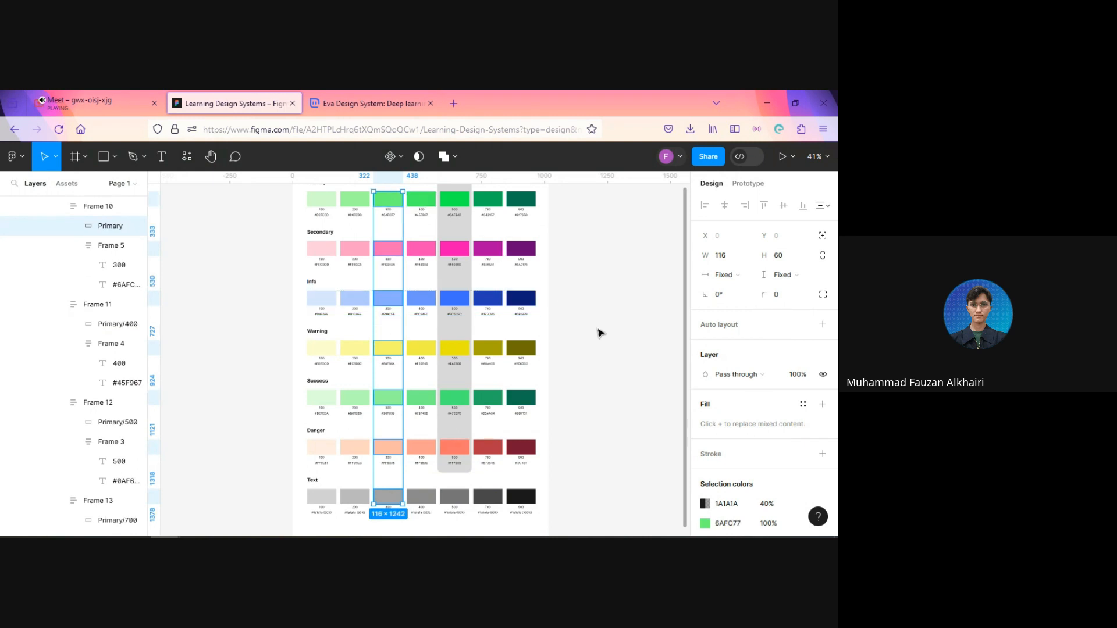
key(ctrl+r)
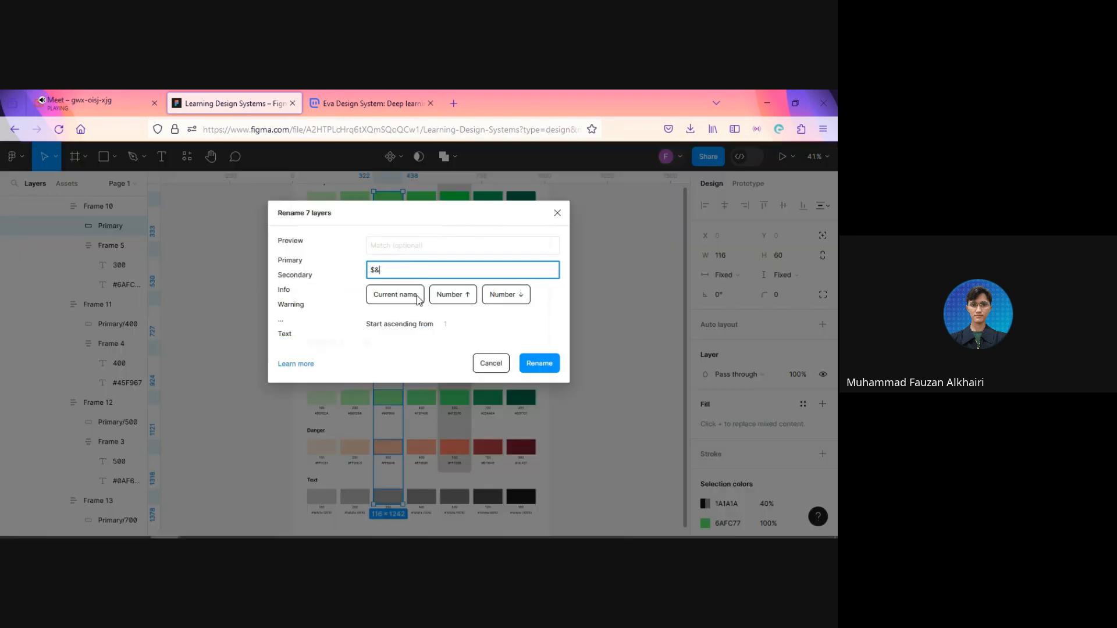
text(300)
key(Return)
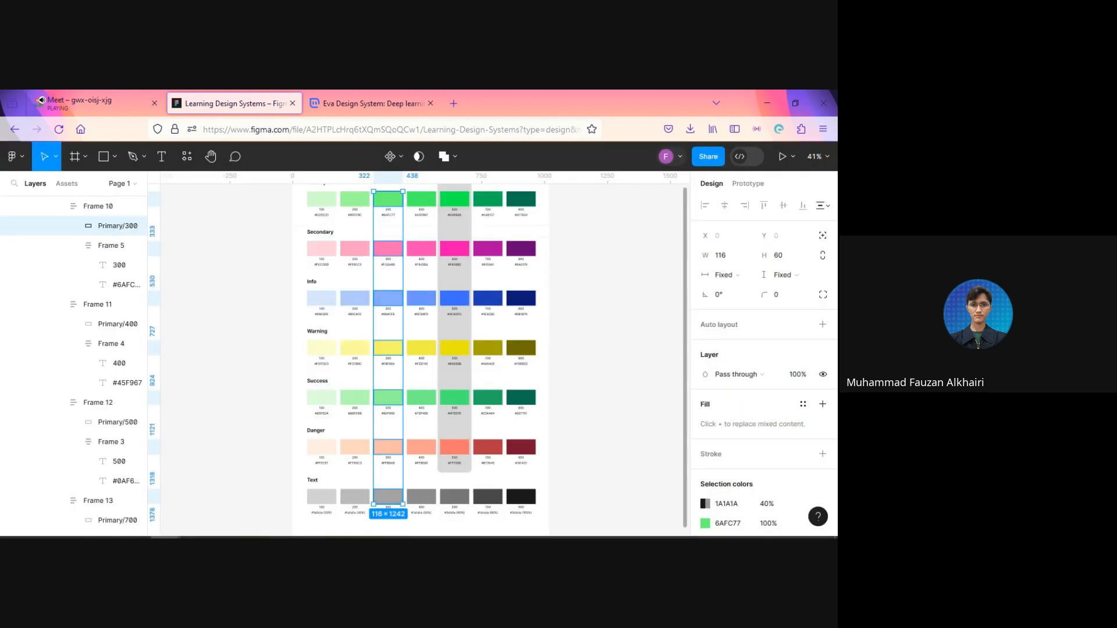
Step: Select the 200 swatch rectangles of all seven color groups and batch-rename their layers to the current name followed by /200
click(354, 498)
shift+click(362, 450)
shift+click(357, 398)
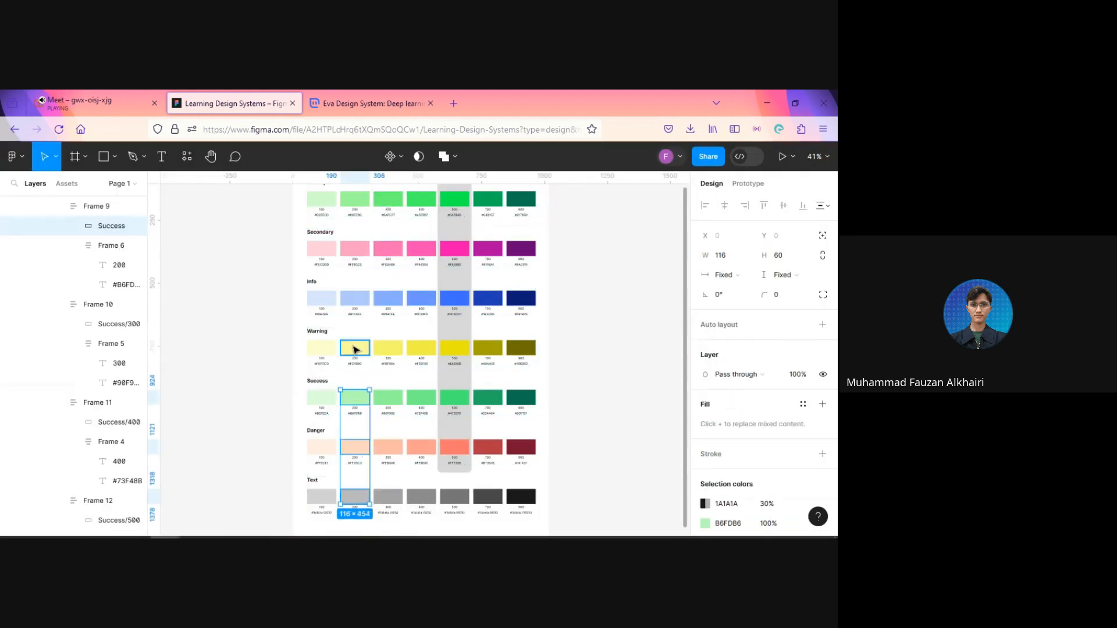
shift+click(357, 348)
shift+click(361, 297)
shift+click(362, 248)
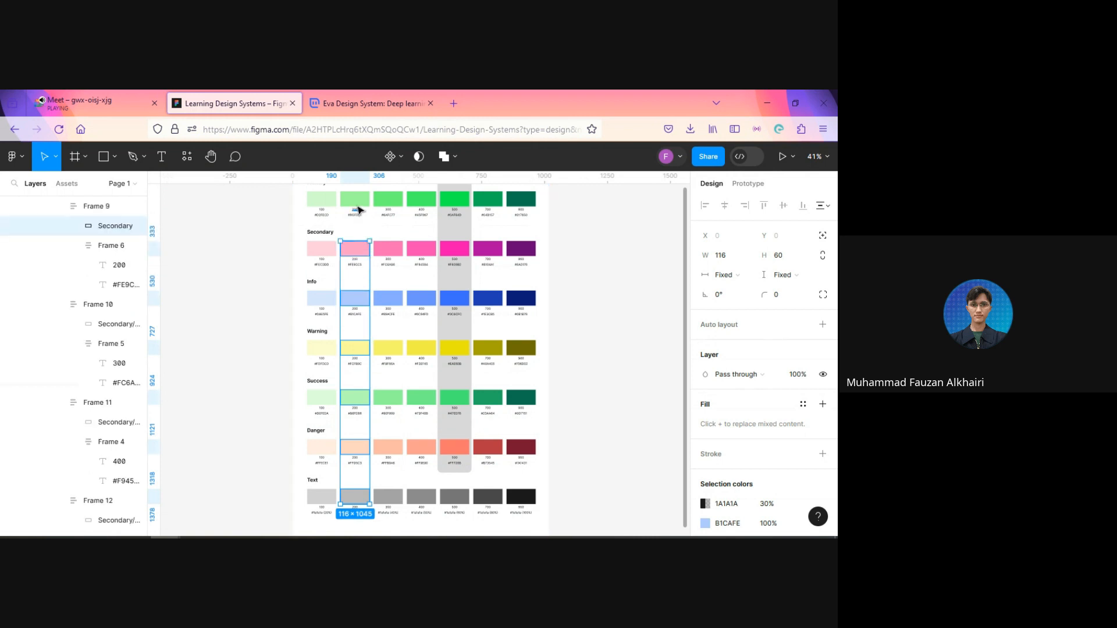
shift+click(357, 200)
key(ctrl+r)
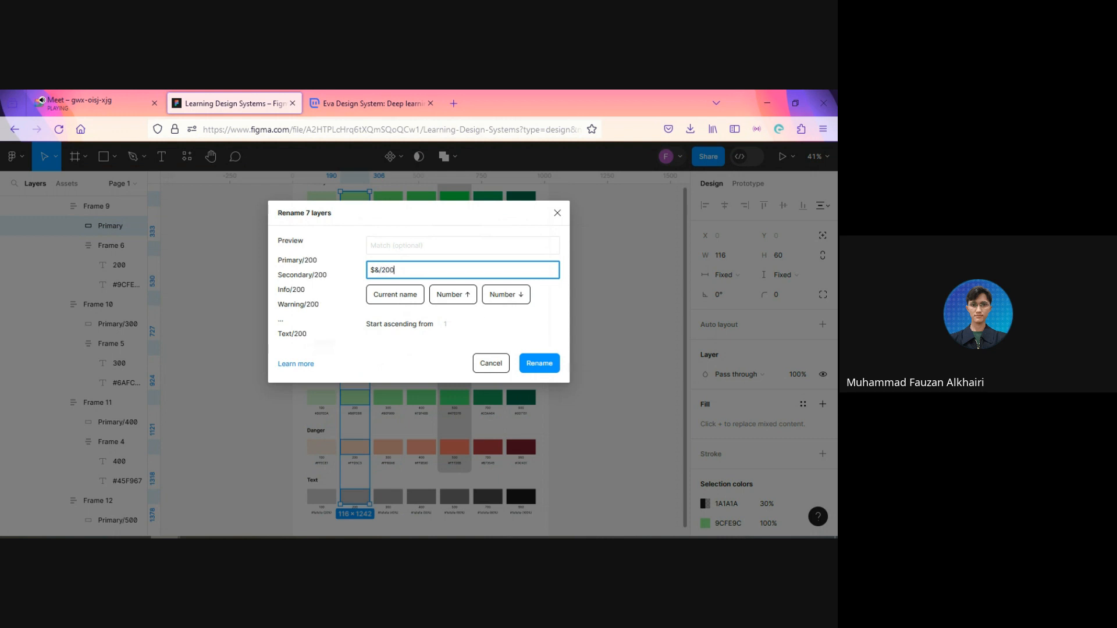
key(Return)
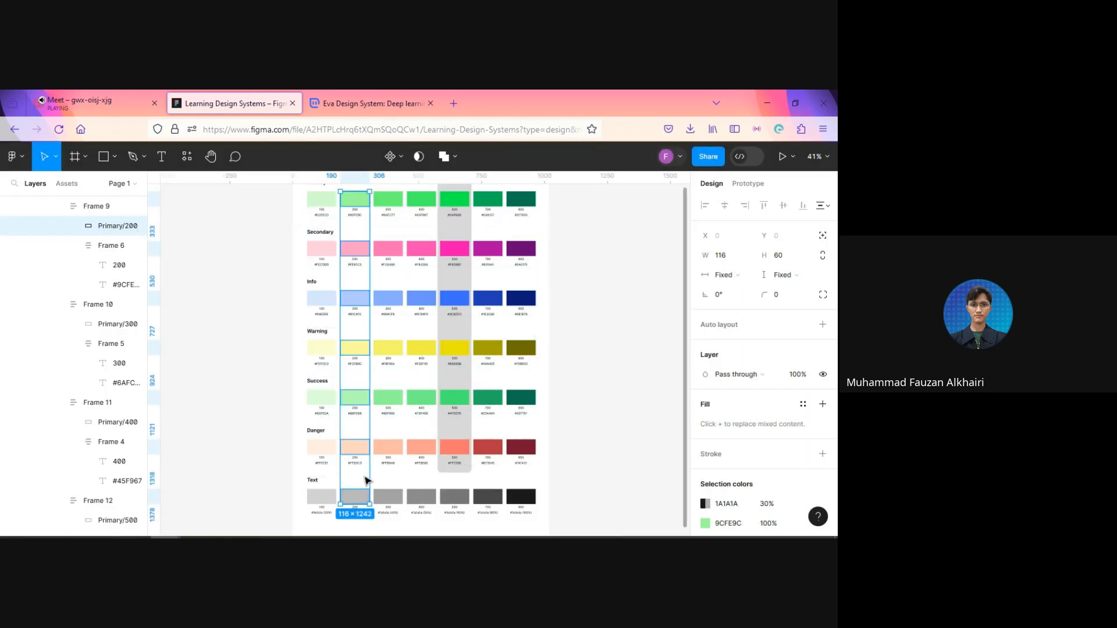
click(320, 497)
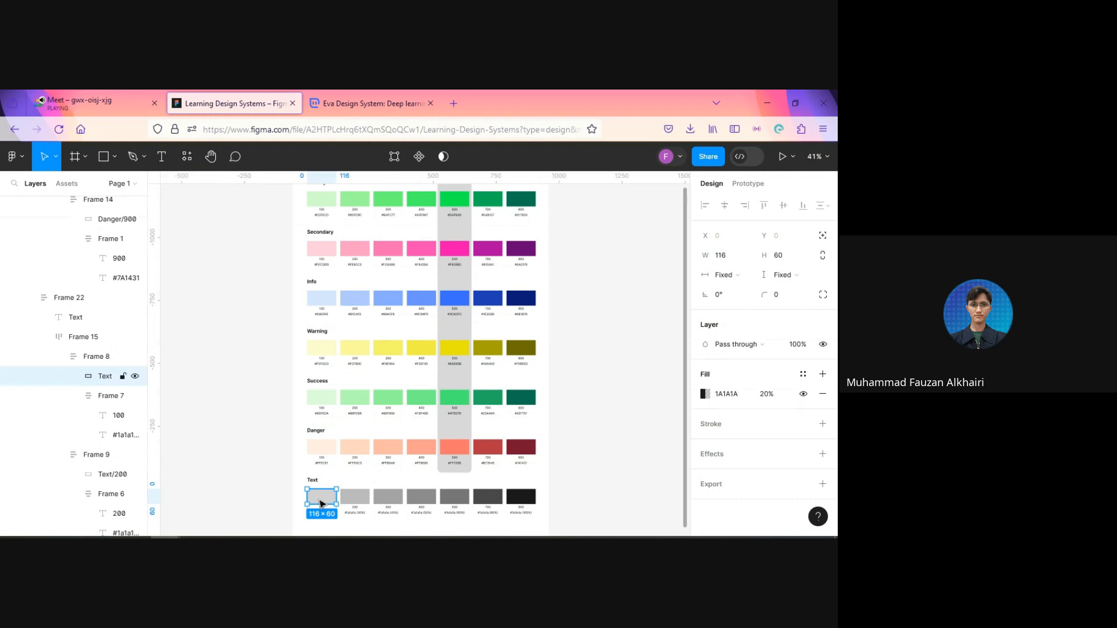
shift+click(320, 447)
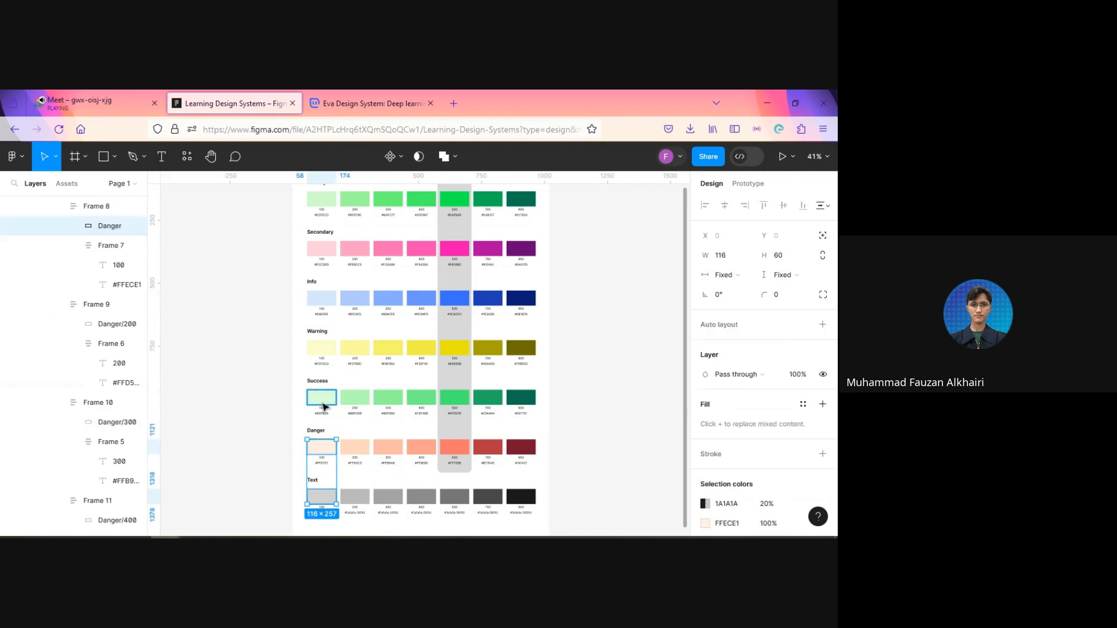
shift+click(322, 397)
click(329, 299)
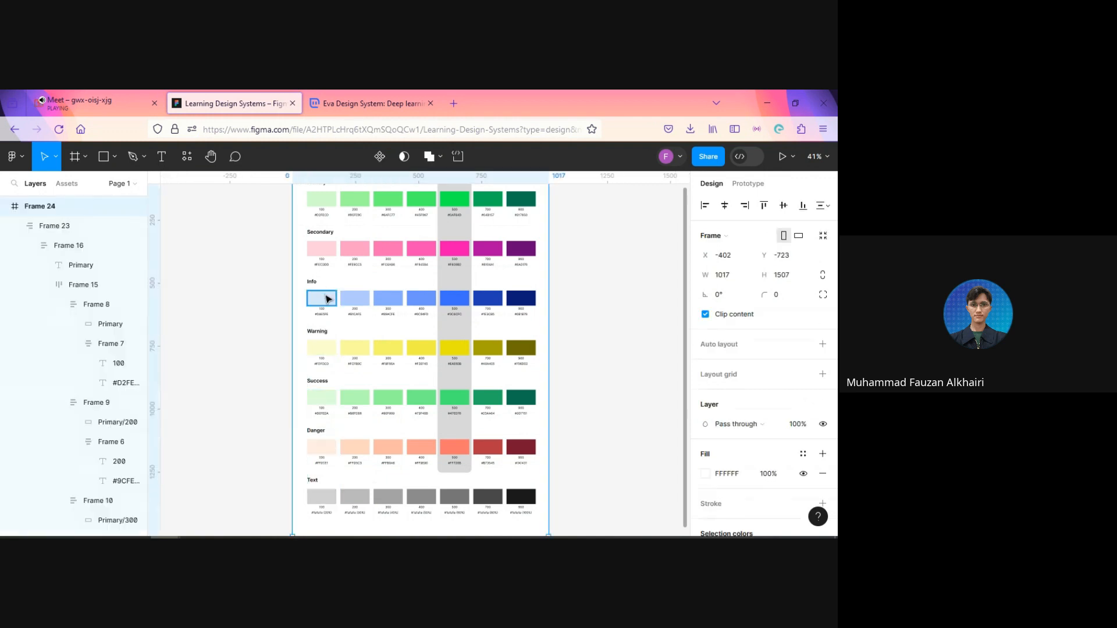
click(242, 399)
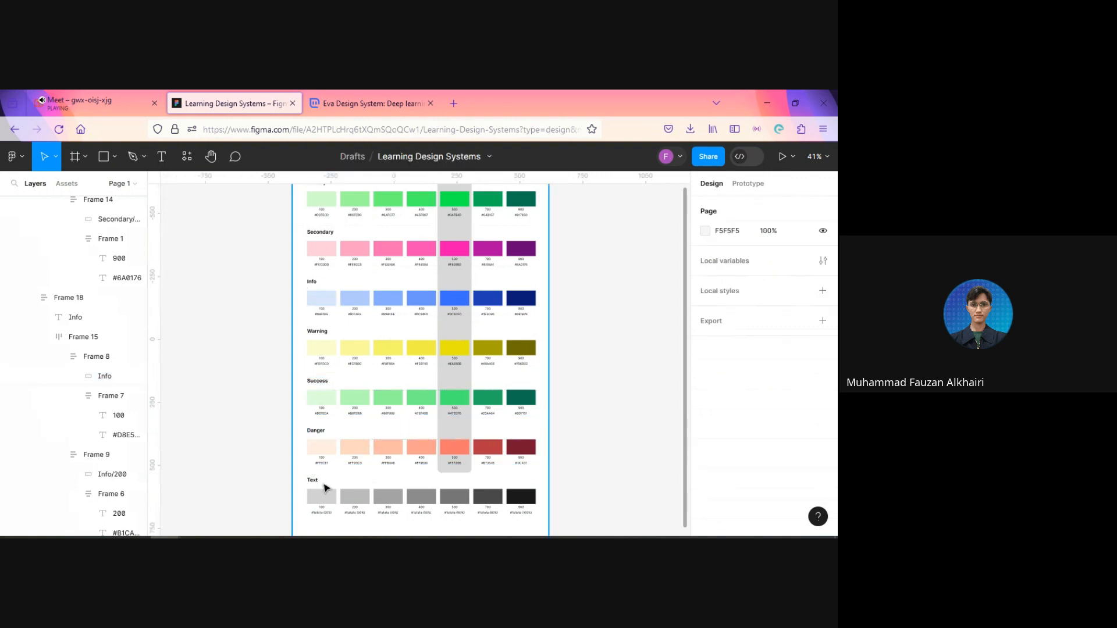
Step: Select the 100 swatch rectangles of all seven color groups, batch-rename their layers to the current name followed by /100, and clear the selection
click(327, 493)
shift+click(322, 447)
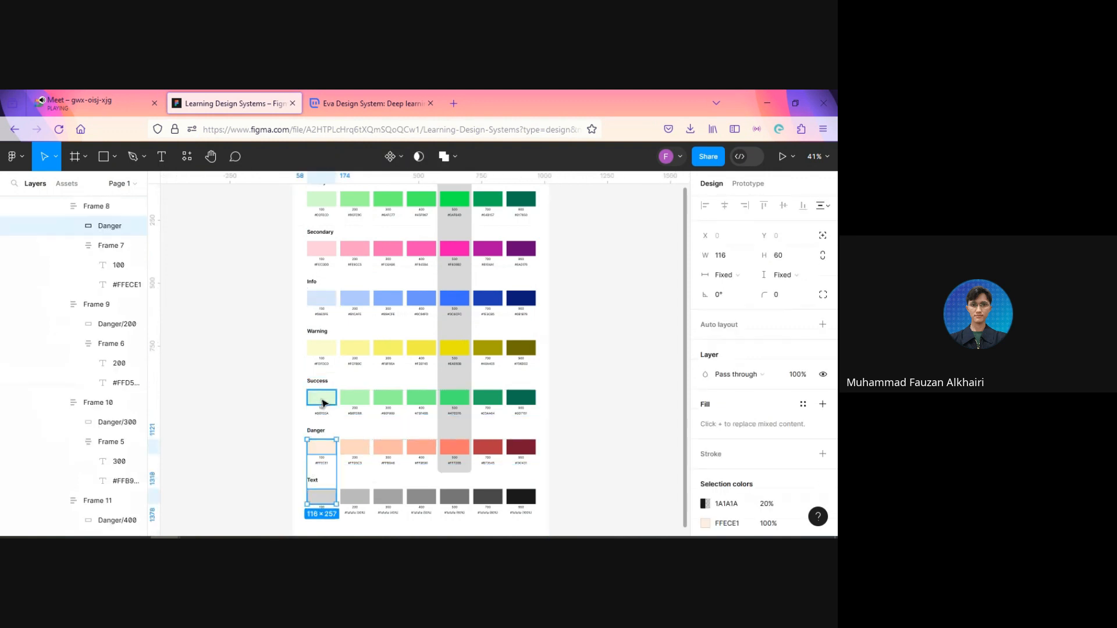
shift+click(322, 398)
shift+click(324, 352)
shift+click(323, 299)
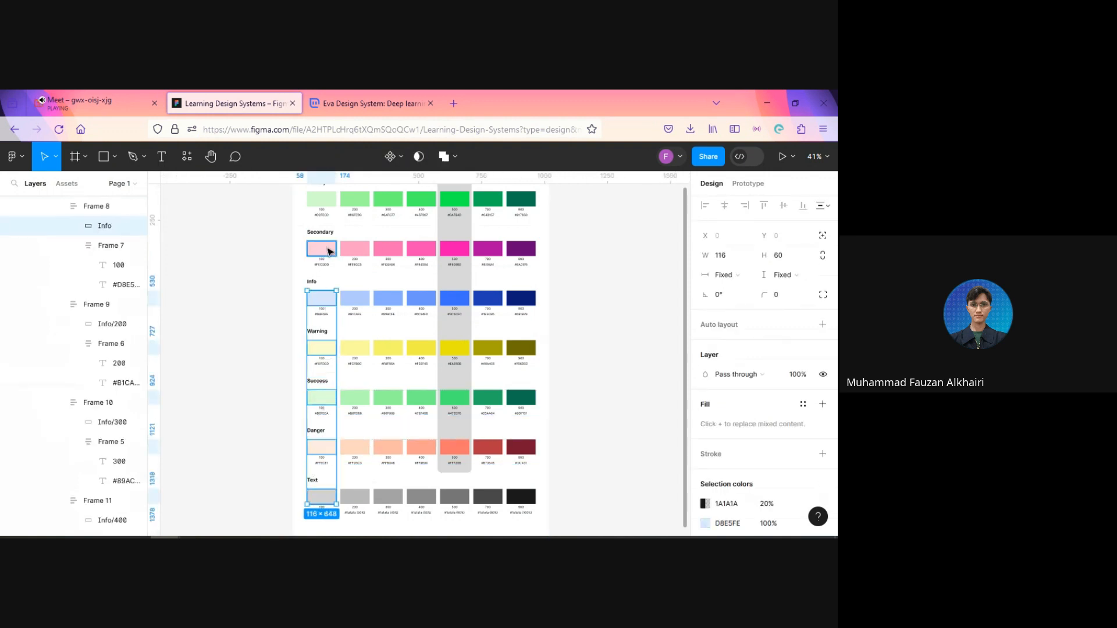
shift+click(325, 249)
shift+click(324, 201)
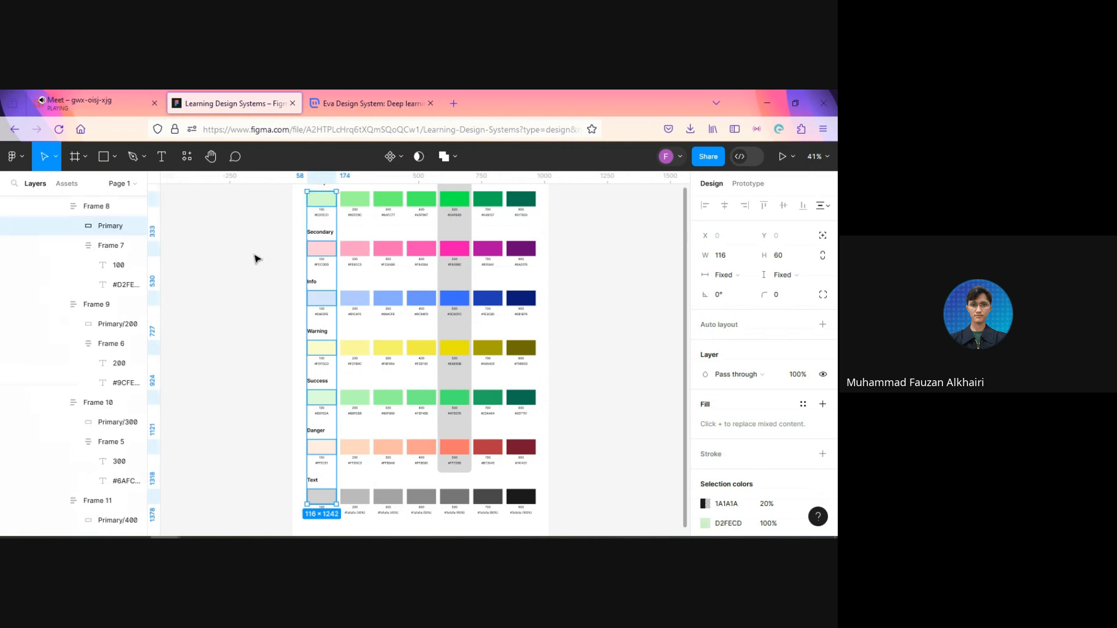
key(ctrl+r)
text(/)
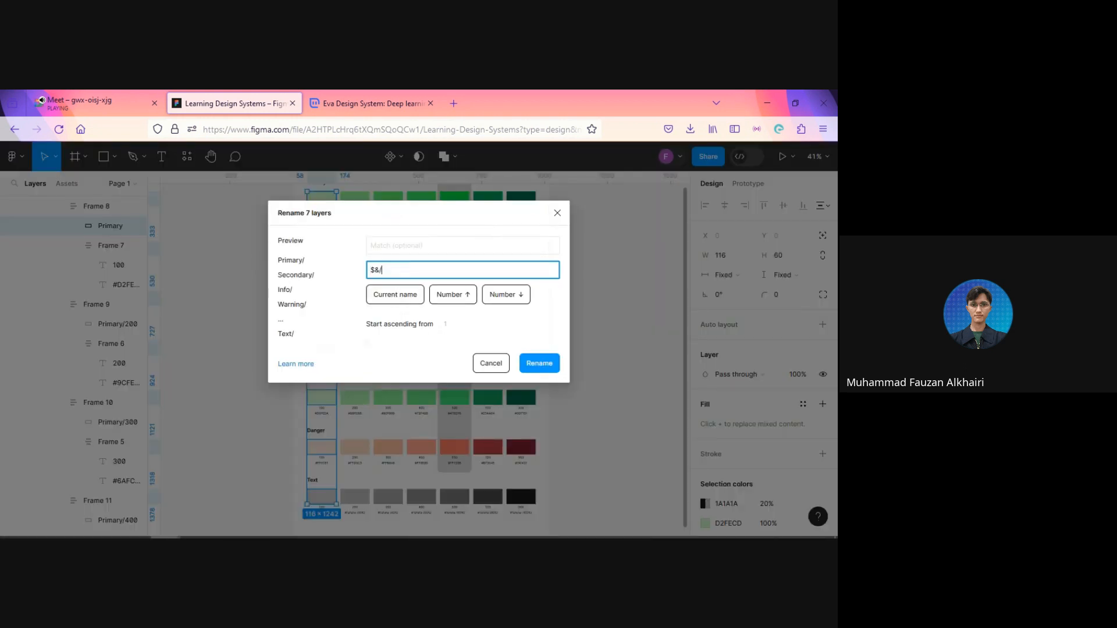
text(100)
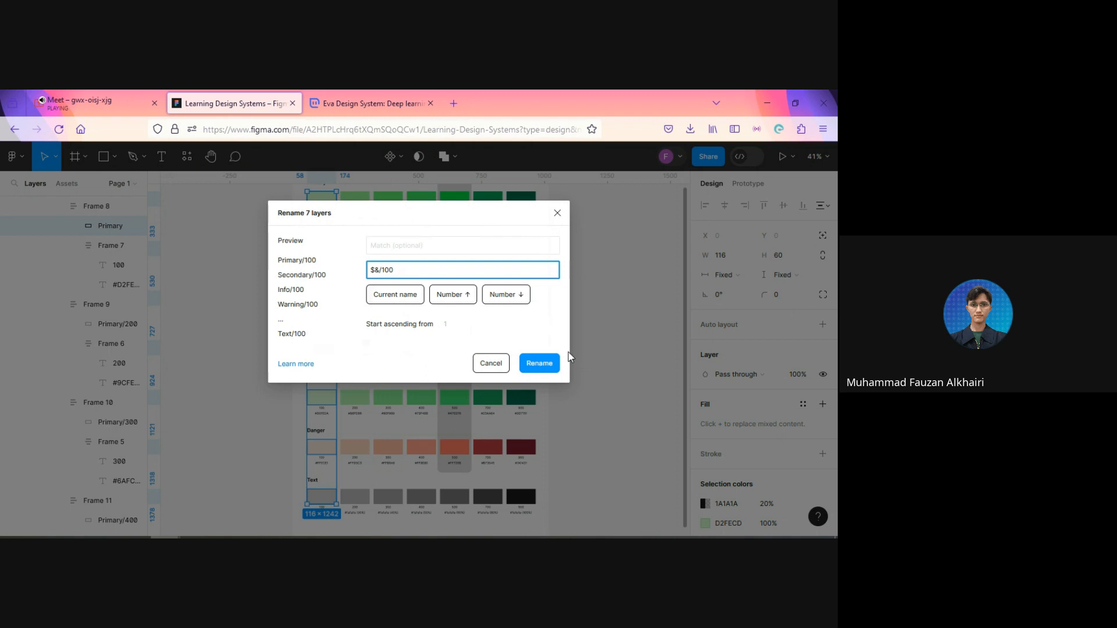
click(539, 363)
click(602, 377)
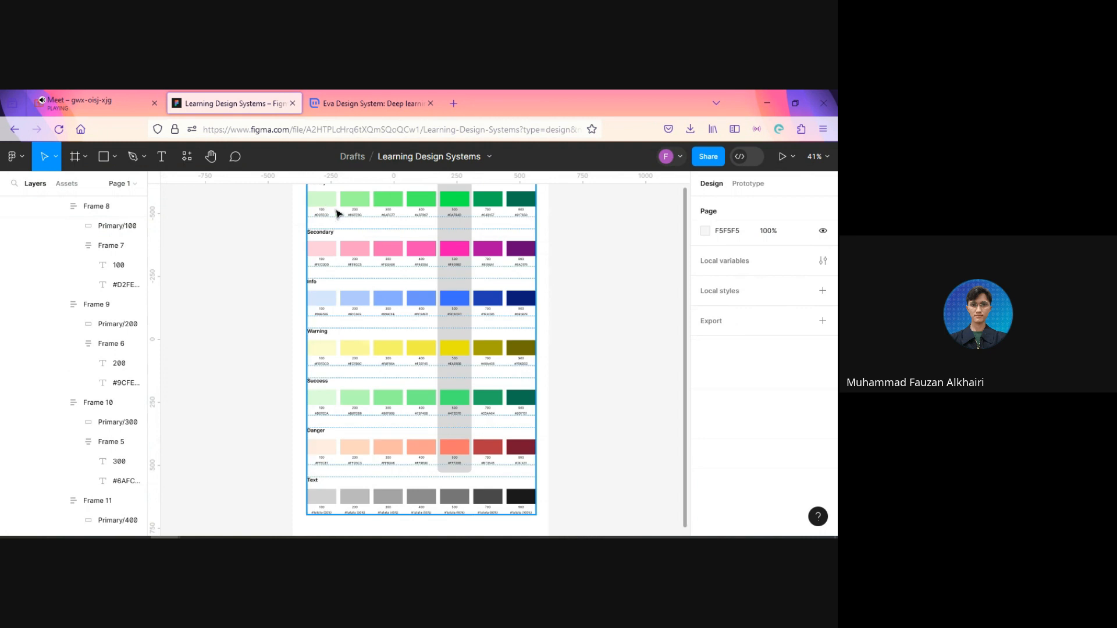
Step: Select all seven swatch rectangles in the Primary row, from 100 to 900
scroll(568, 261, up, 2)
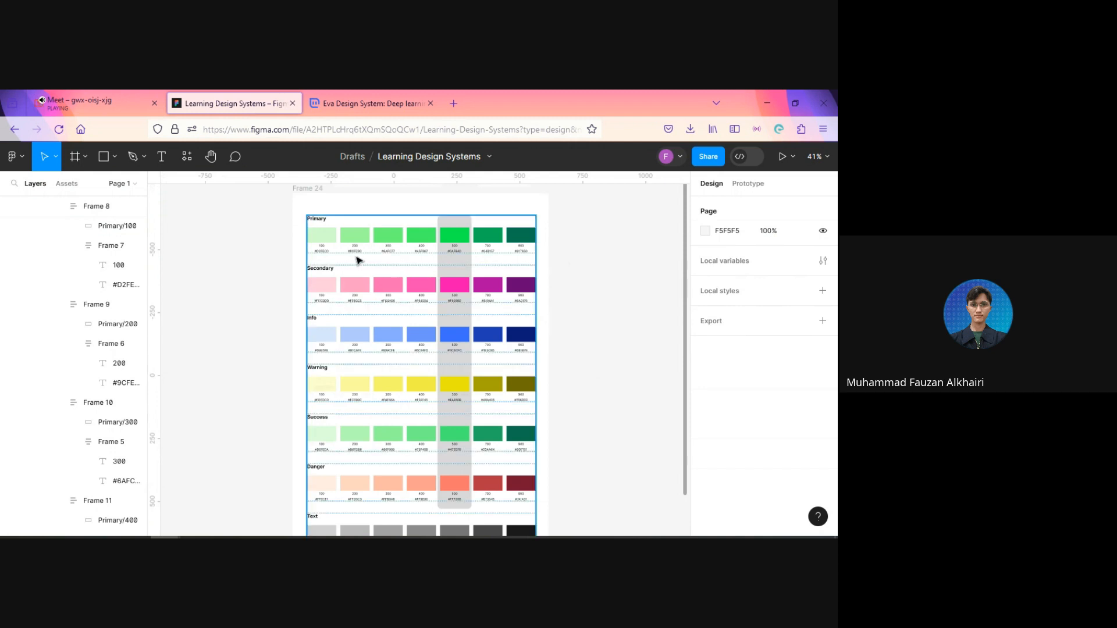
click(330, 240)
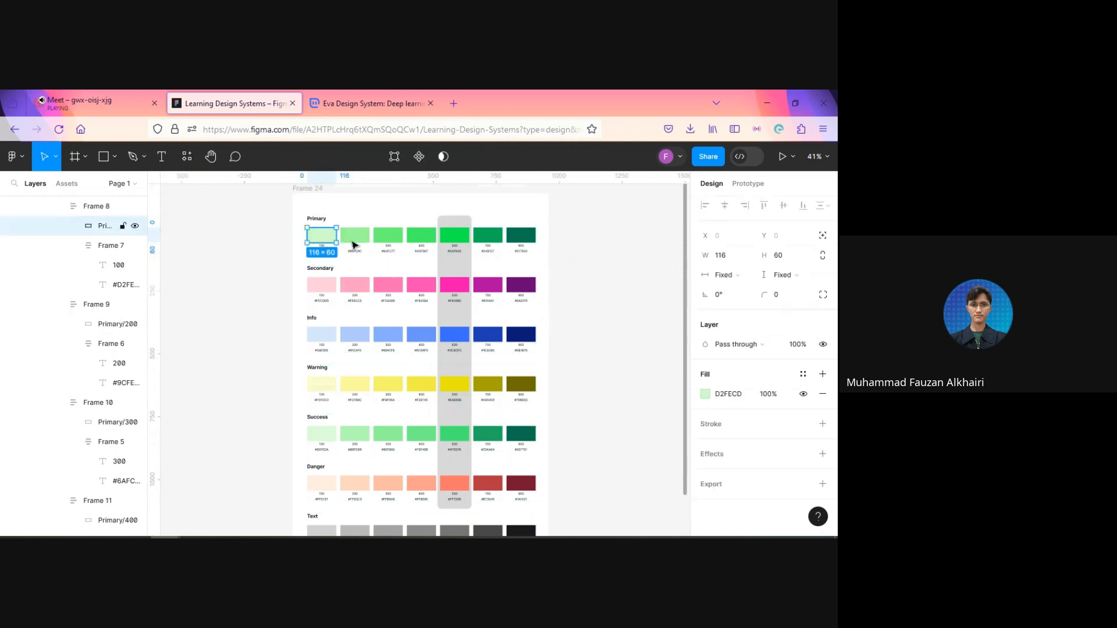
shift+click(354, 236)
shift+click(388, 235)
shift+click(421, 235)
shift+click(454, 236)
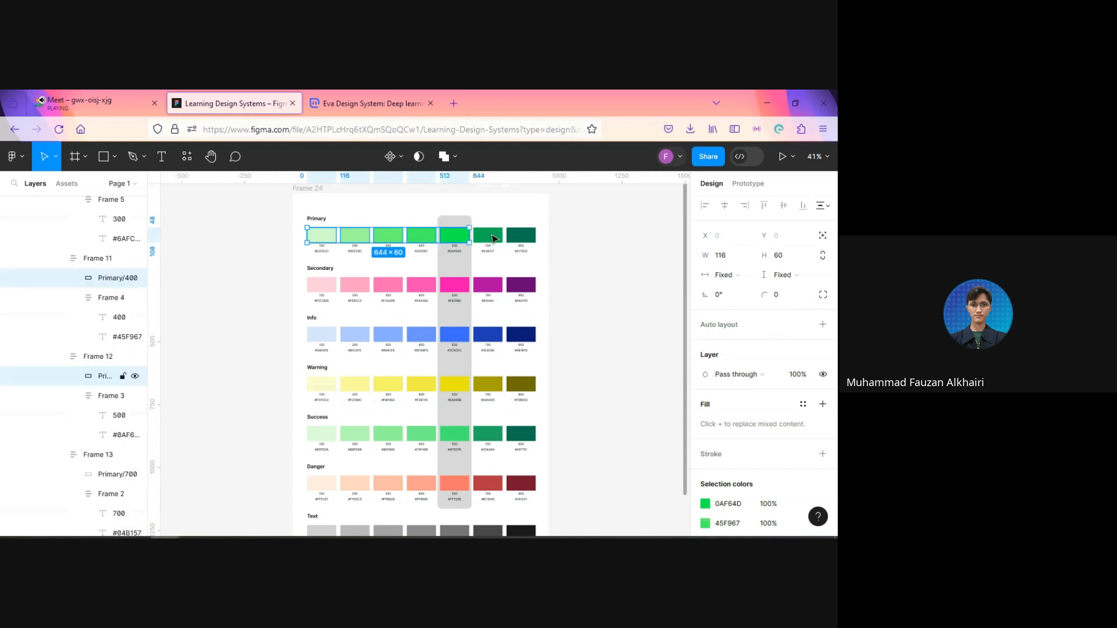
shift+click(491, 238)
shift+click(520, 235)
Step: Add all seven Secondary swatch rectangles, from 100 to 900, to the current selection
shift+click(322, 285)
shift+click(355, 285)
shift+click(388, 285)
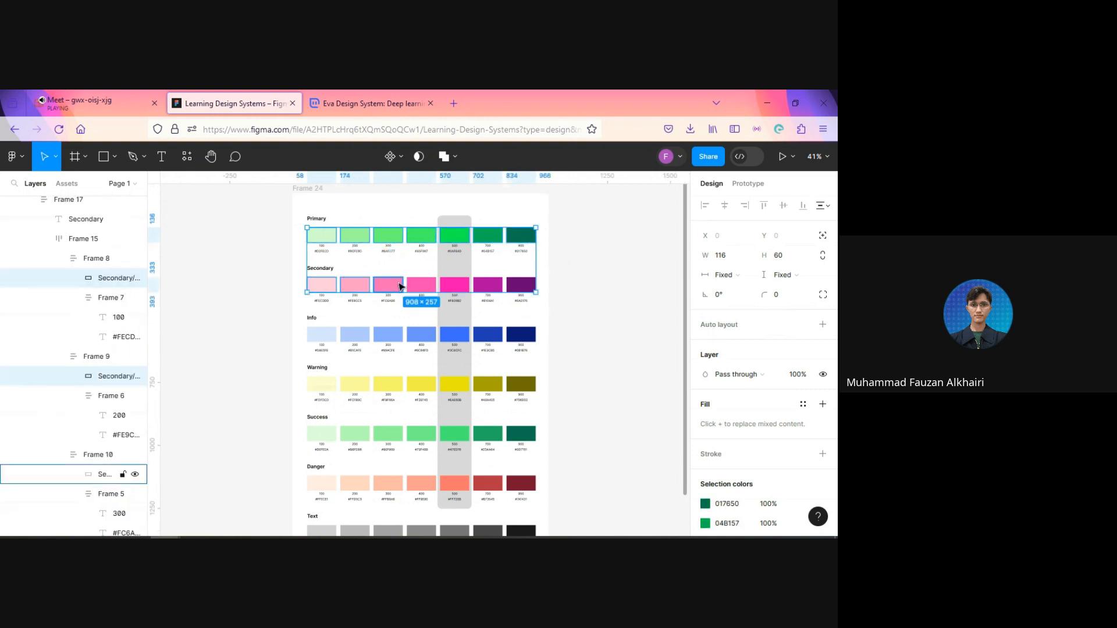
shift+click(421, 285)
shift+click(455, 285)
shift+click(488, 284)
shift+click(521, 285)
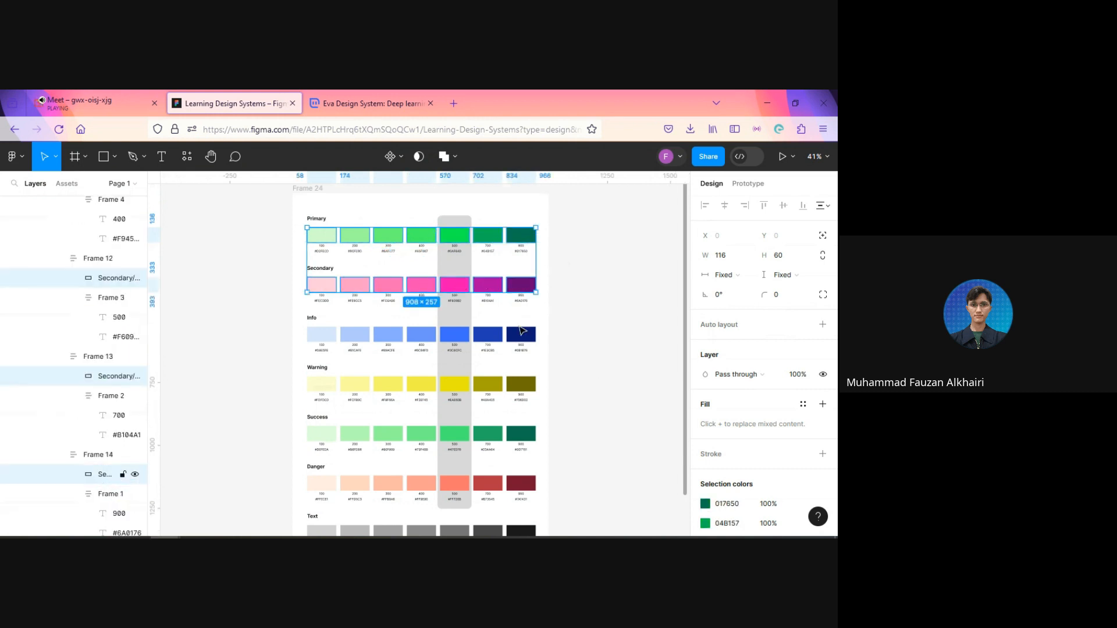
Step: Extend the selection with all seven swatch rectangles in the Info row, from 900 to 100
shift+click(520, 333)
shift+click(488, 334)
shift+click(454, 334)
shift+click(421, 334)
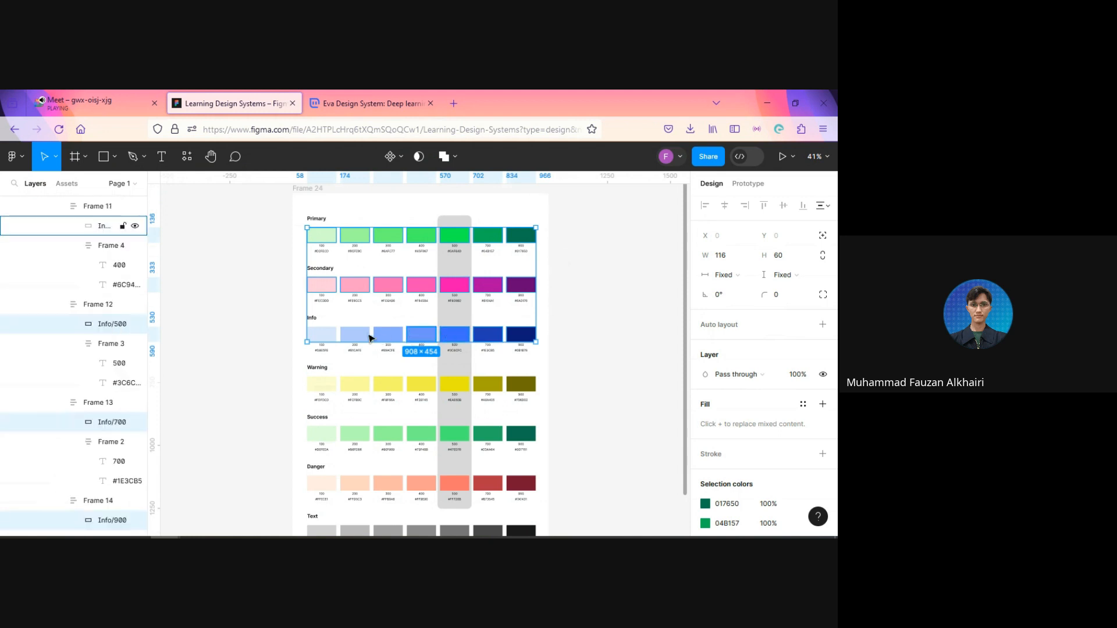
shift+click(388, 335)
shift+click(355, 335)
shift+click(321, 335)
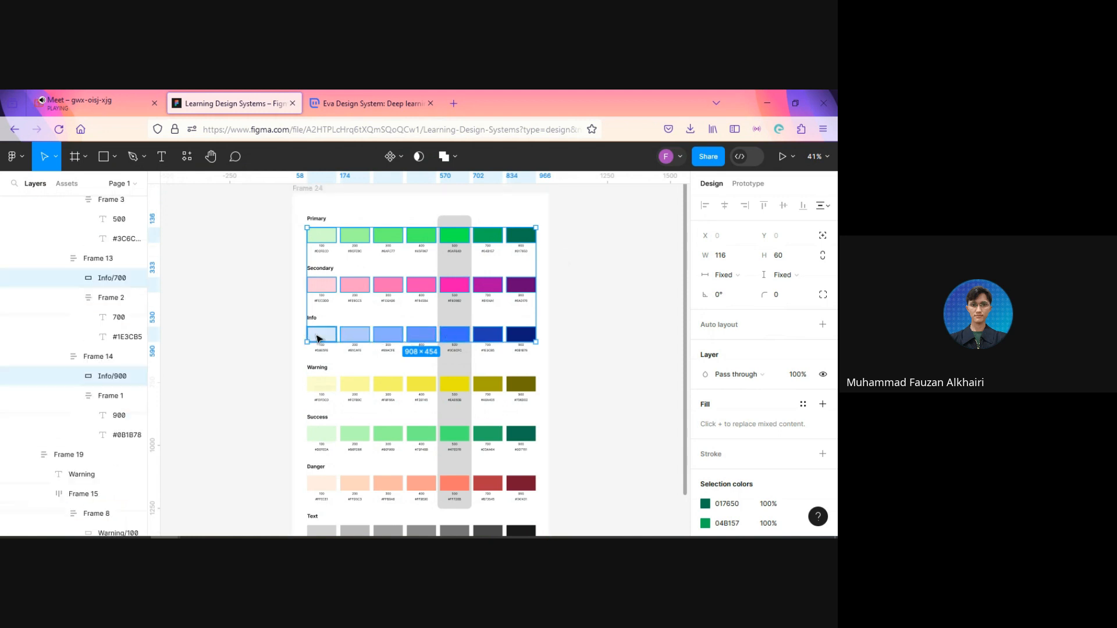
Step: Add all seven Warning swatch rectangles, from 900 to 100, to the current selection
shift+click(520, 384)
shift+click(488, 384)
shift+click(446, 386)
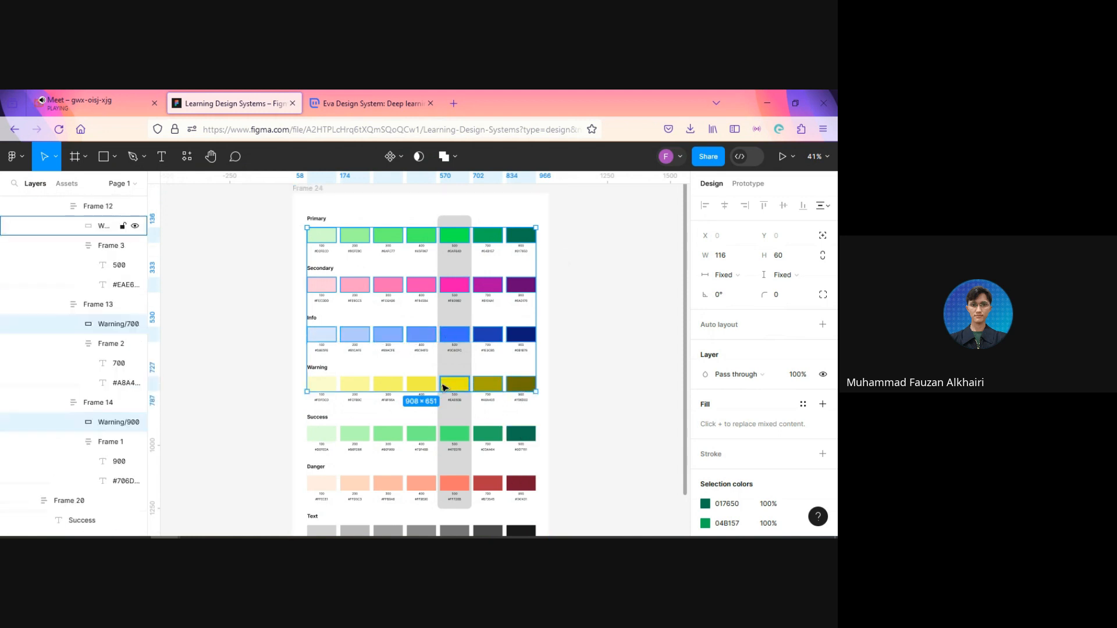
shift+click(422, 384)
shift+click(388, 385)
shift+click(355, 386)
shift+click(322, 387)
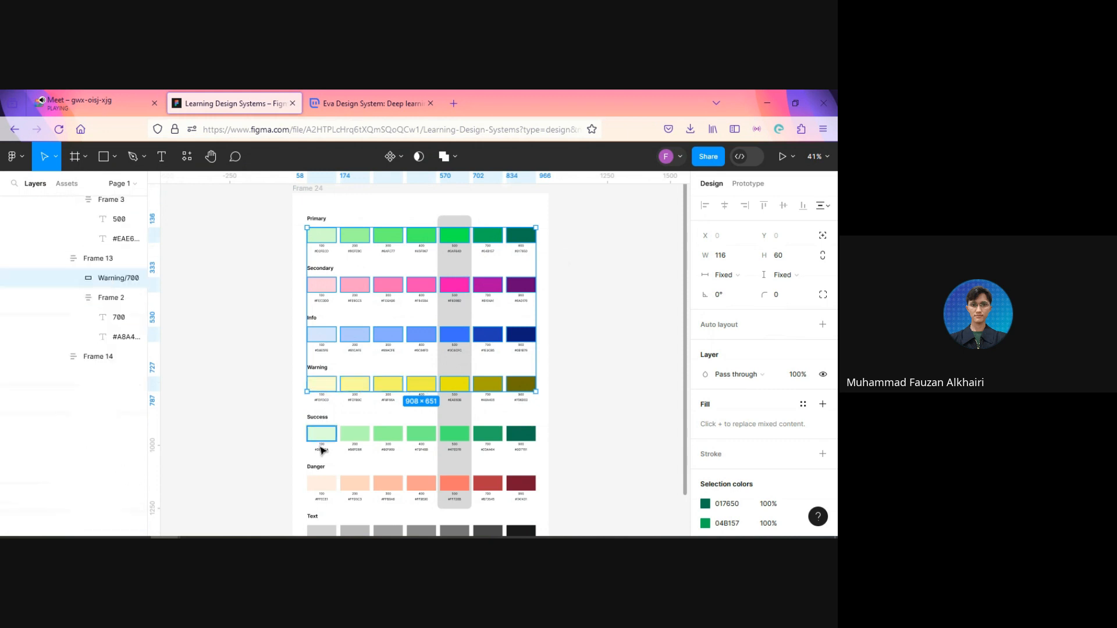
Step: Extend the selection with the seven Success swatch rectangles, from 100 to 900
shift+click(320, 435)
shift+click(355, 435)
shift+click(388, 434)
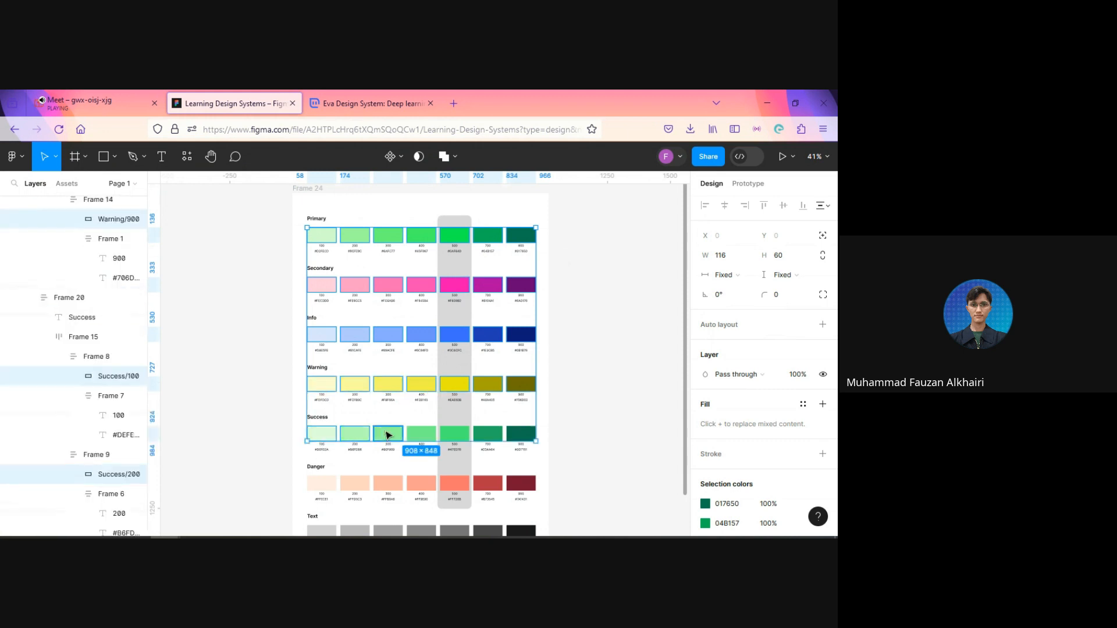
shift+click(430, 436)
shift+click(454, 434)
shift+click(488, 434)
shift+click(521, 435)
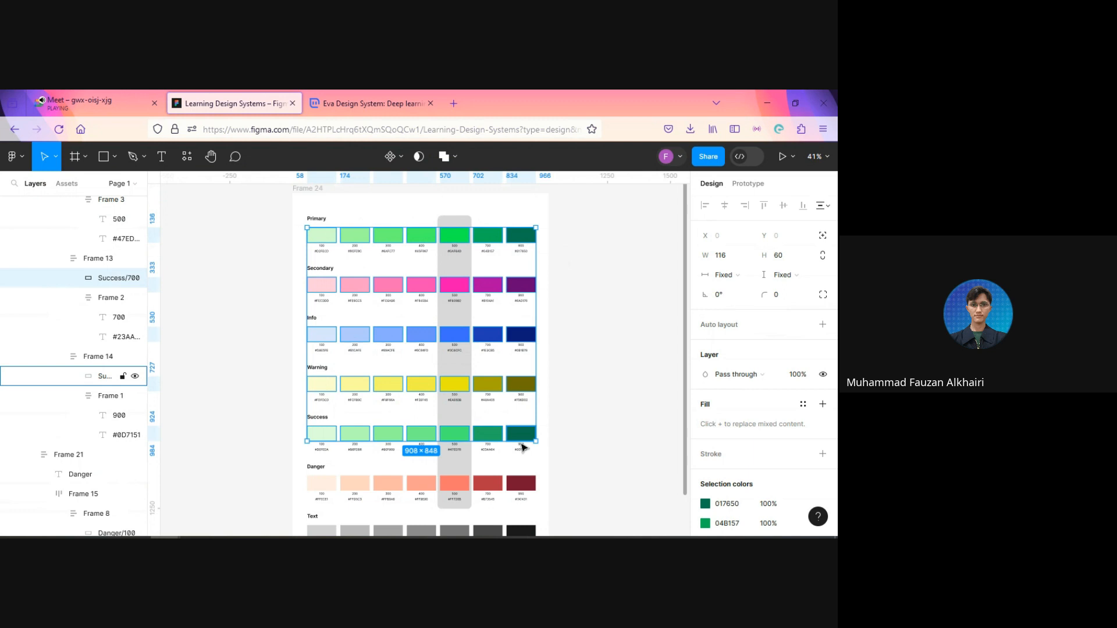
Step: Include all seven Danger swatch rectangles, from 900 to 100, in the selection
shift+click(521, 484)
shift+click(488, 484)
shift+click(454, 483)
shift+click(421, 484)
shift+click(388, 484)
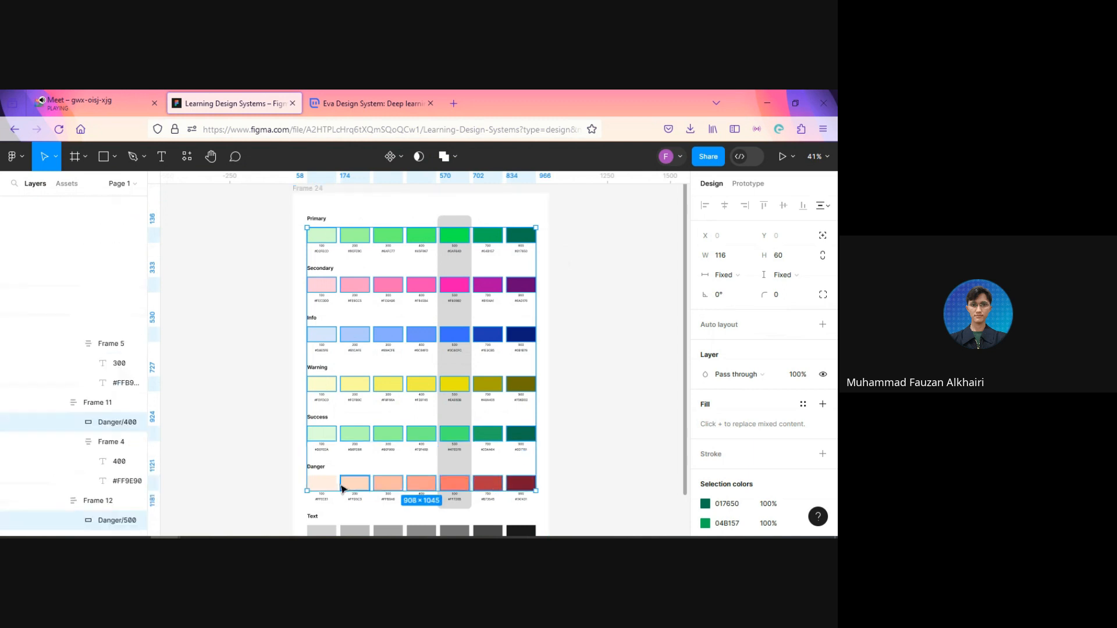
shift+click(342, 486)
shift+click(324, 486)
Step: Complete the selection with the seven Text swatch rectangles, from 100 to 900
shift+click(322, 529)
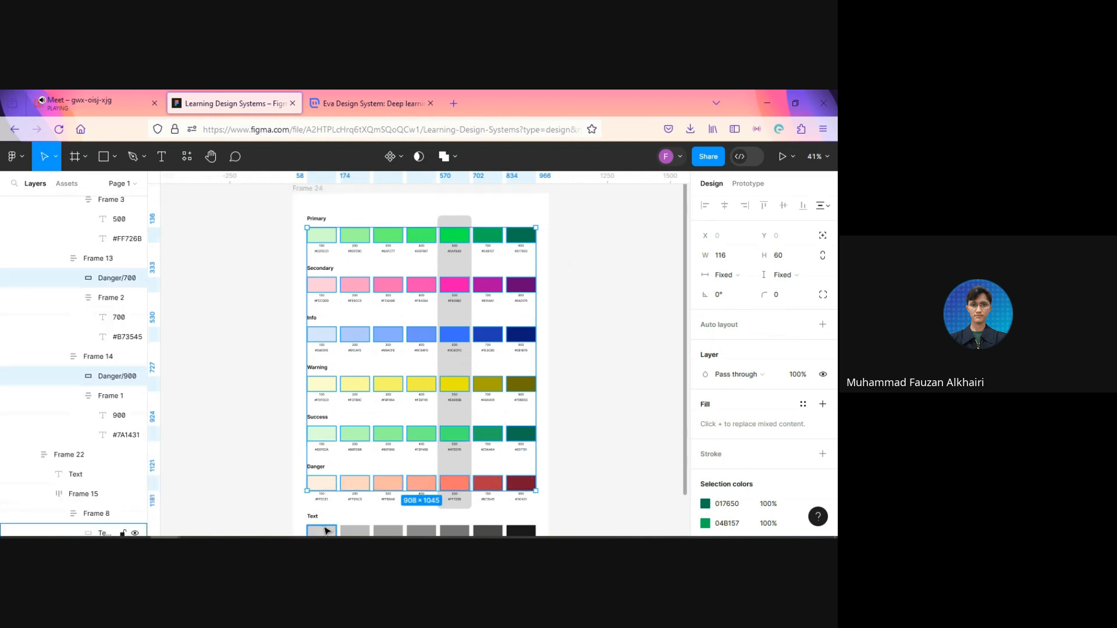
shift+click(354, 531)
shift+click(388, 531)
shift+click(421, 531)
shift+click(454, 531)
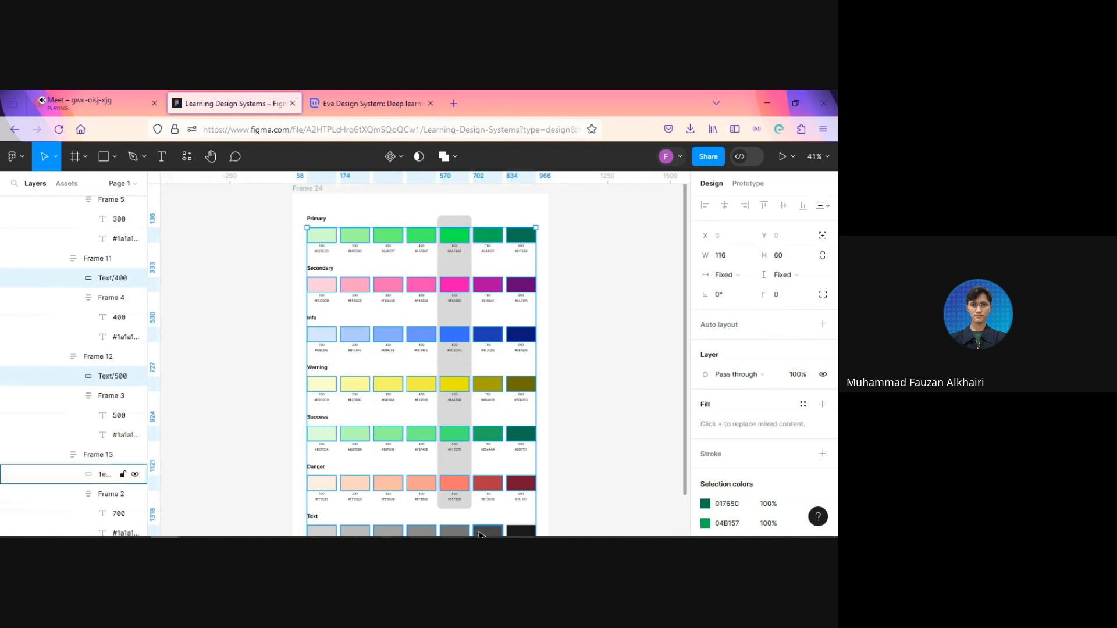
shift+click(483, 530)
shift+click(521, 531)
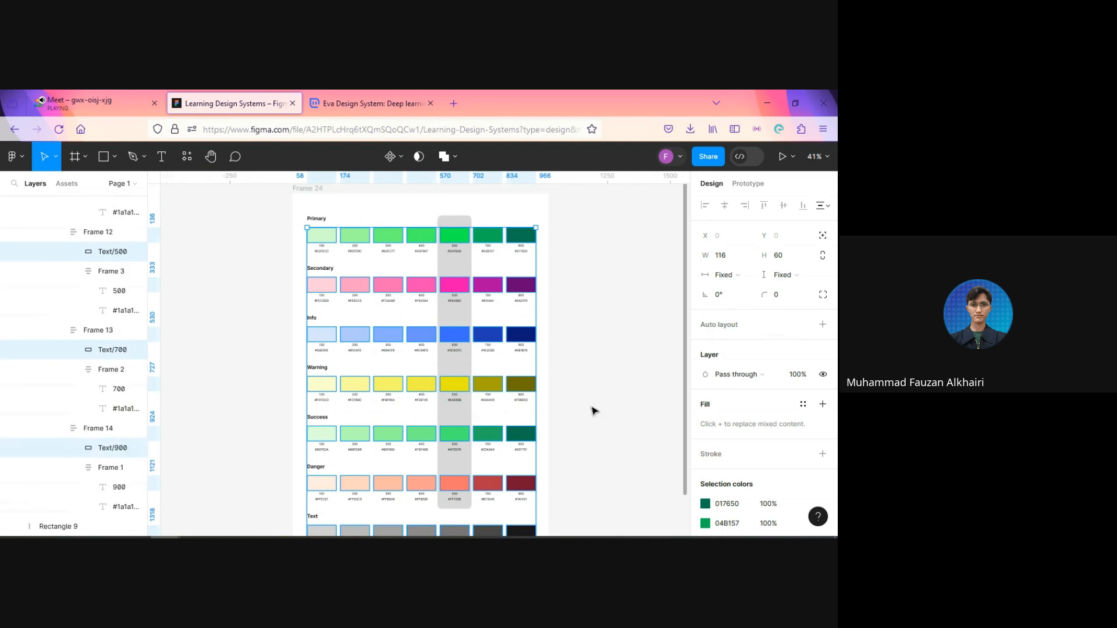
Step: Find the Styler plugin by searching "style", run Generate Styles on the selected swatches, and clear the selection
scroll(592, 410, down, 2)
scroll(592, 409, up, 3)
scroll(553, 361, down, 3)
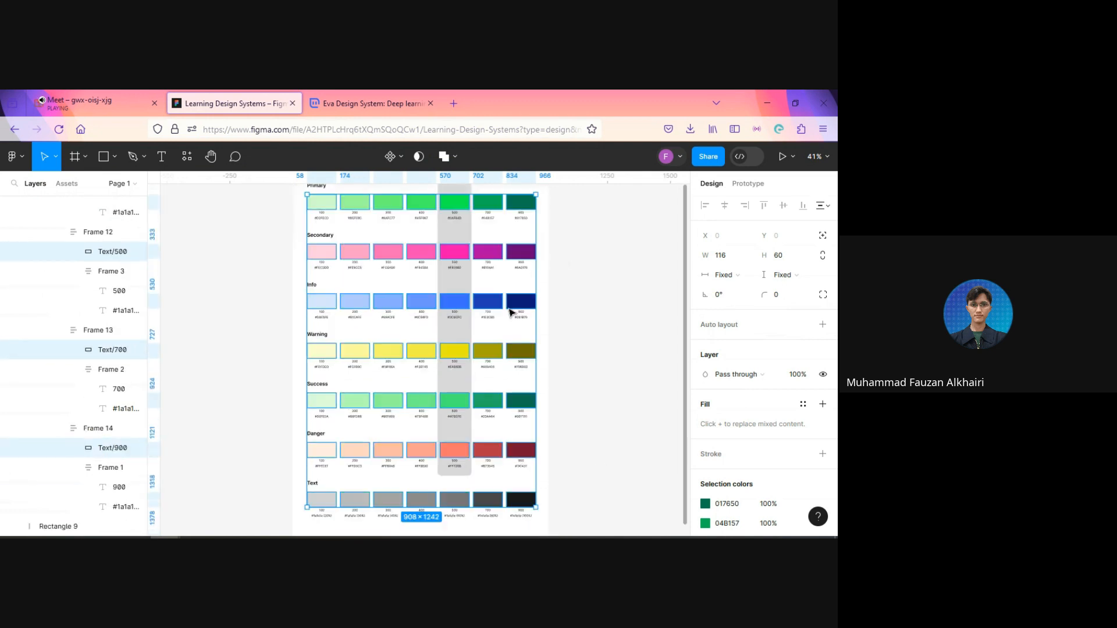
click(188, 157)
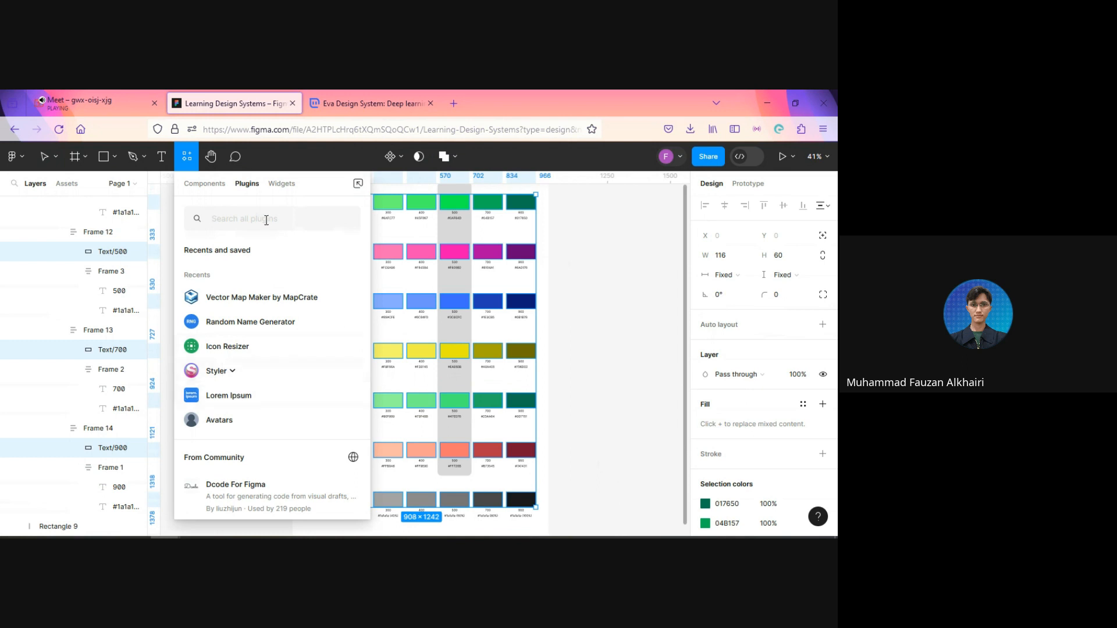
text(style)
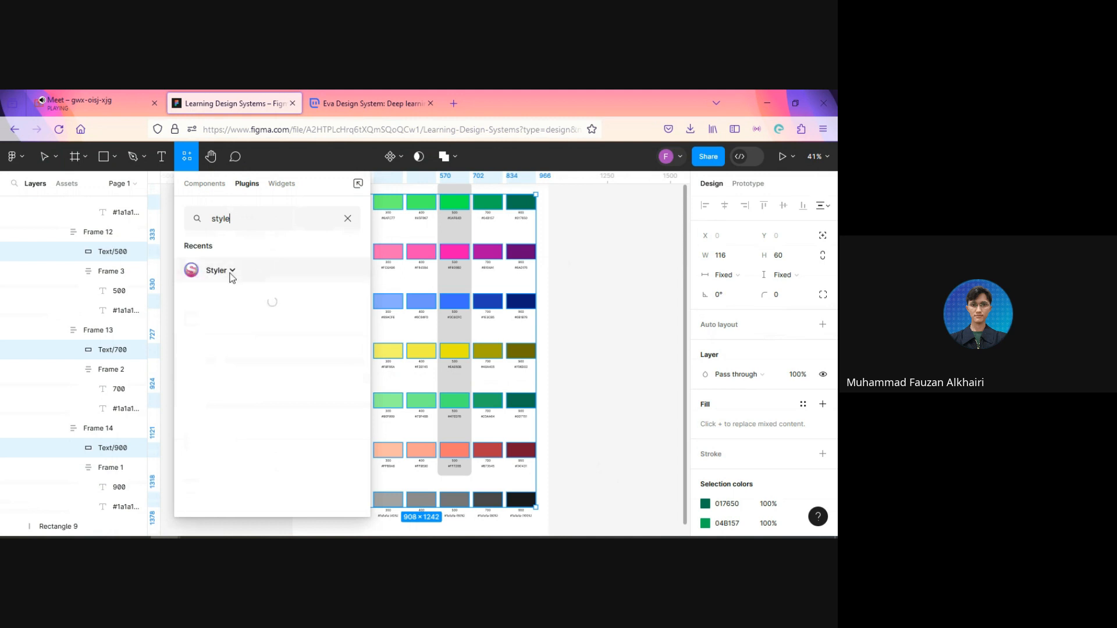
click(229, 272)
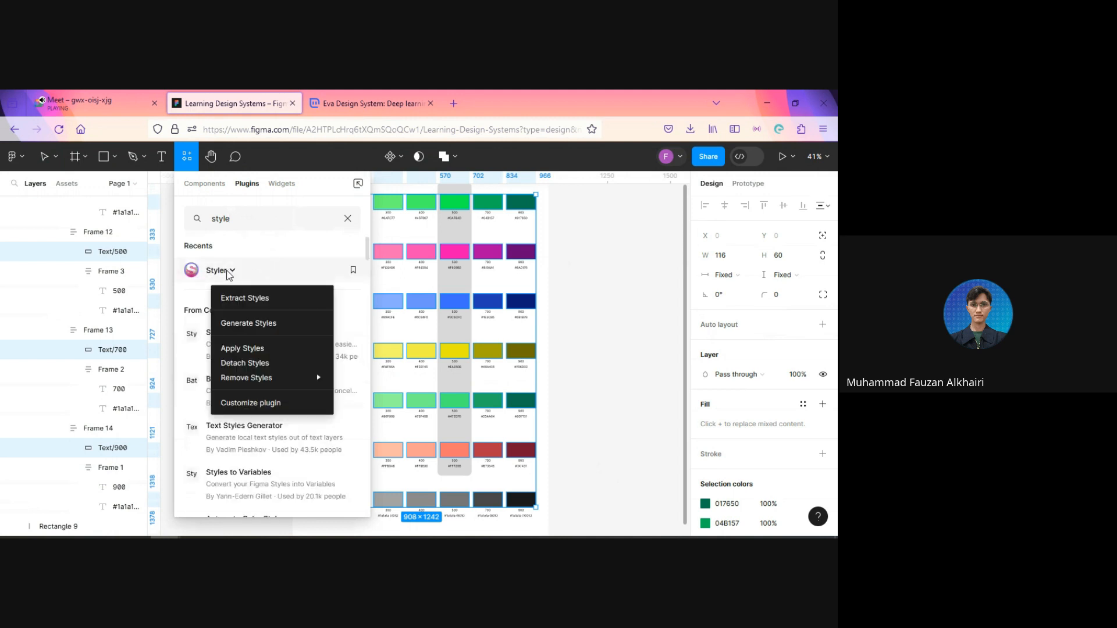
click(228, 272)
click(228, 272)
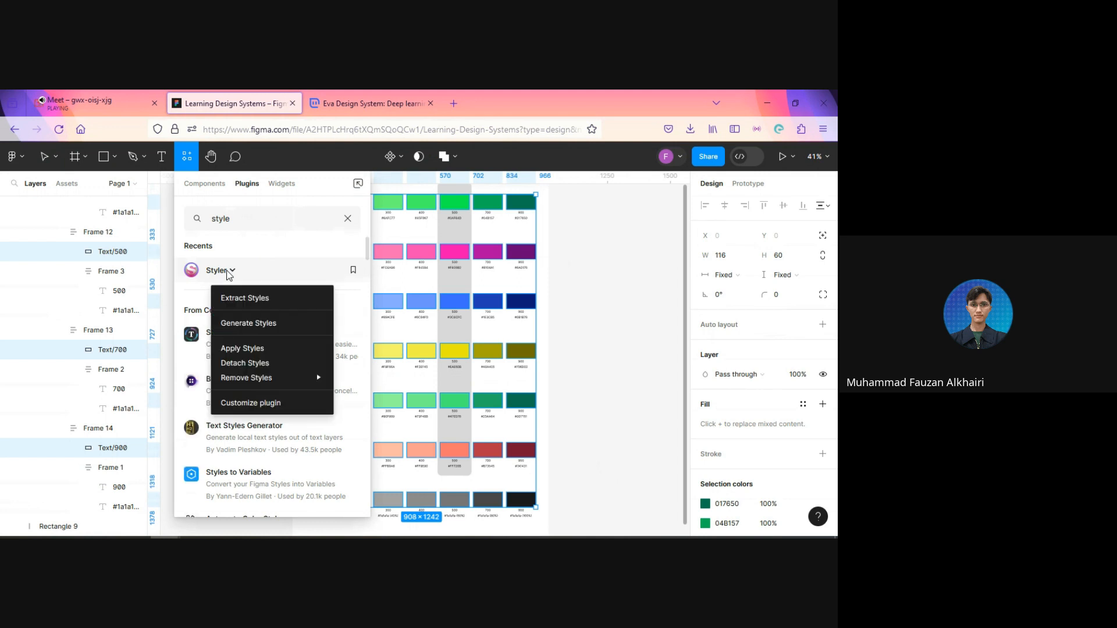
click(245, 324)
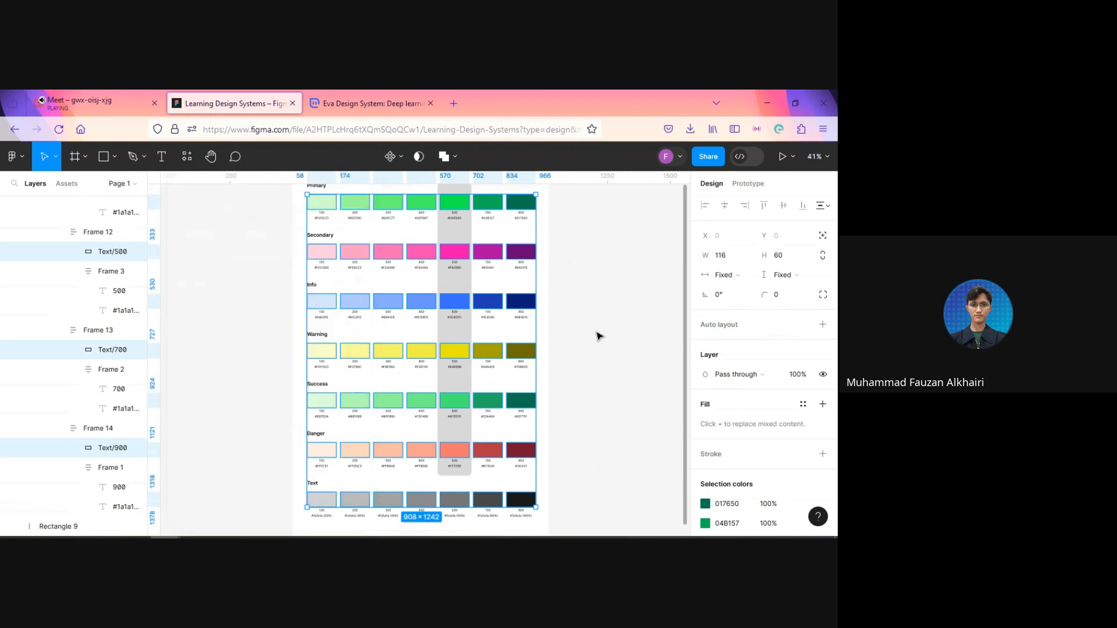
click(644, 357)
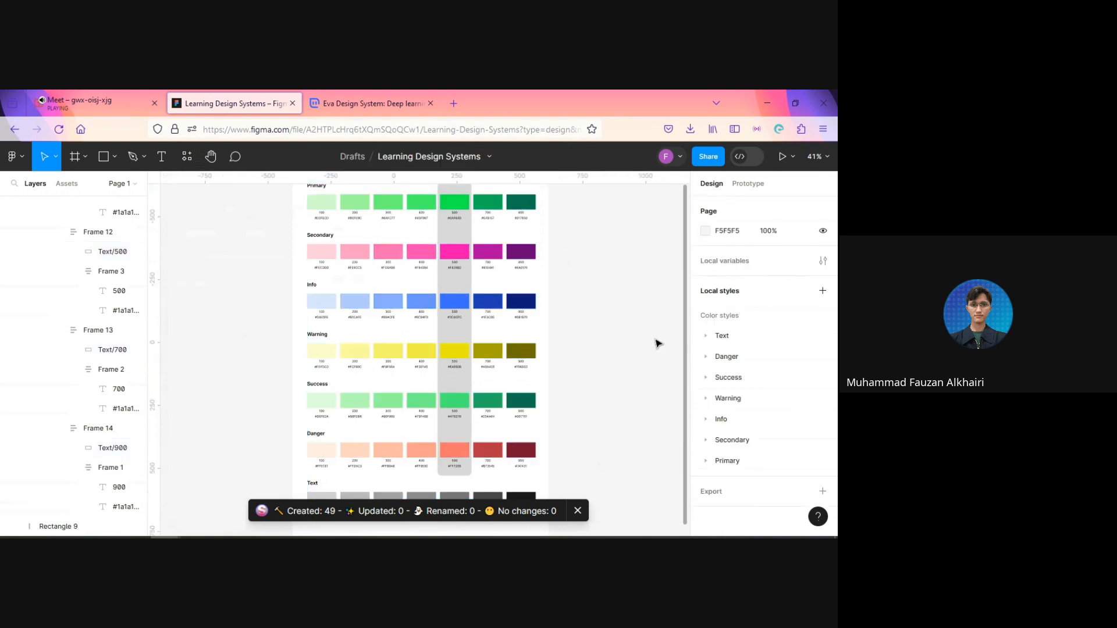
Step: Examine the shades listed in the Text, Danger, Success and Primary groups of the local color styles, collapsing each group again
scroll(588, 323, up, 1)
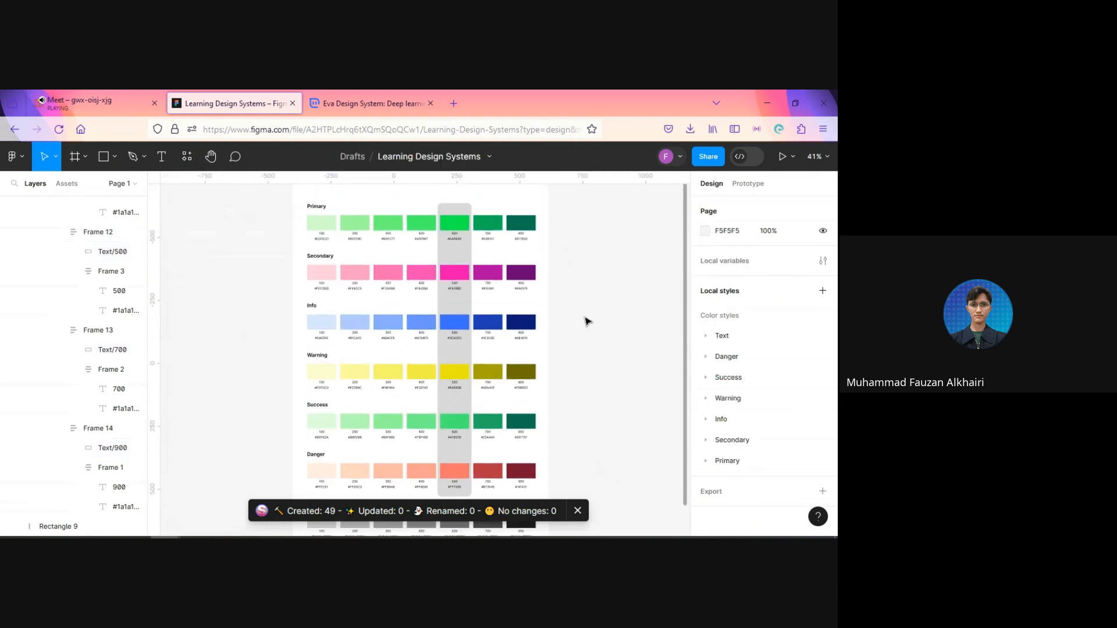
scroll(588, 323, up, 2)
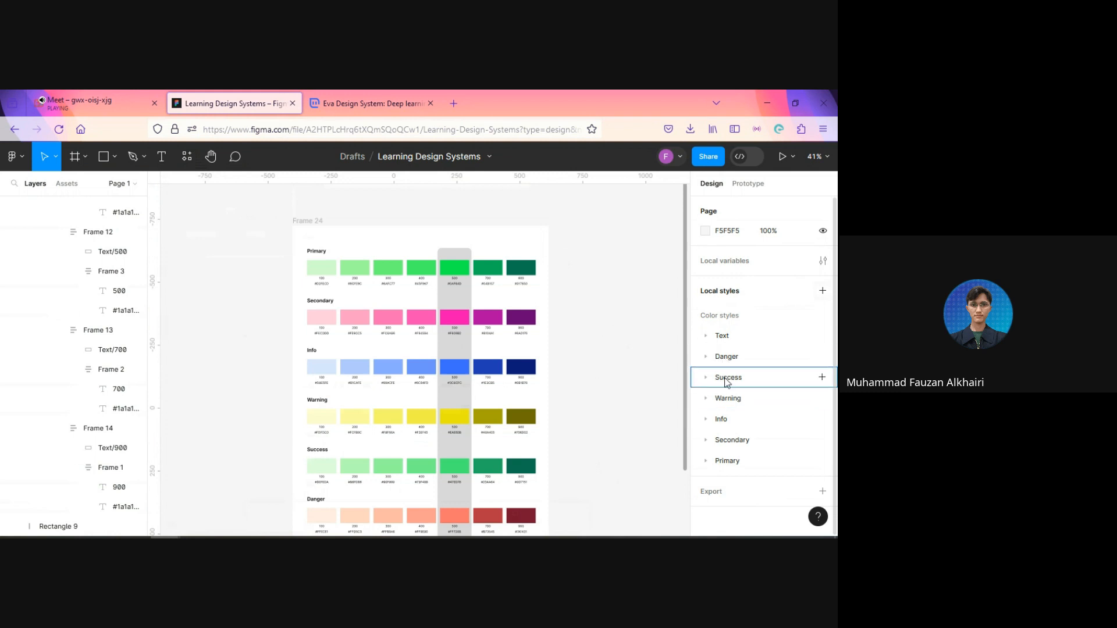
click(706, 336)
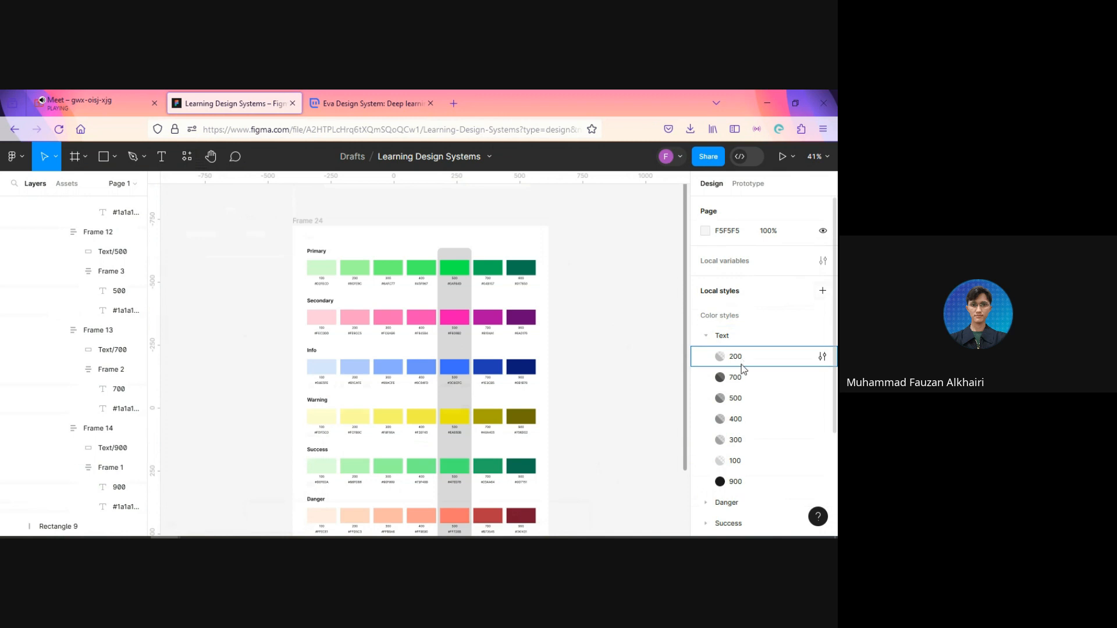
scroll(742, 372, down, 2)
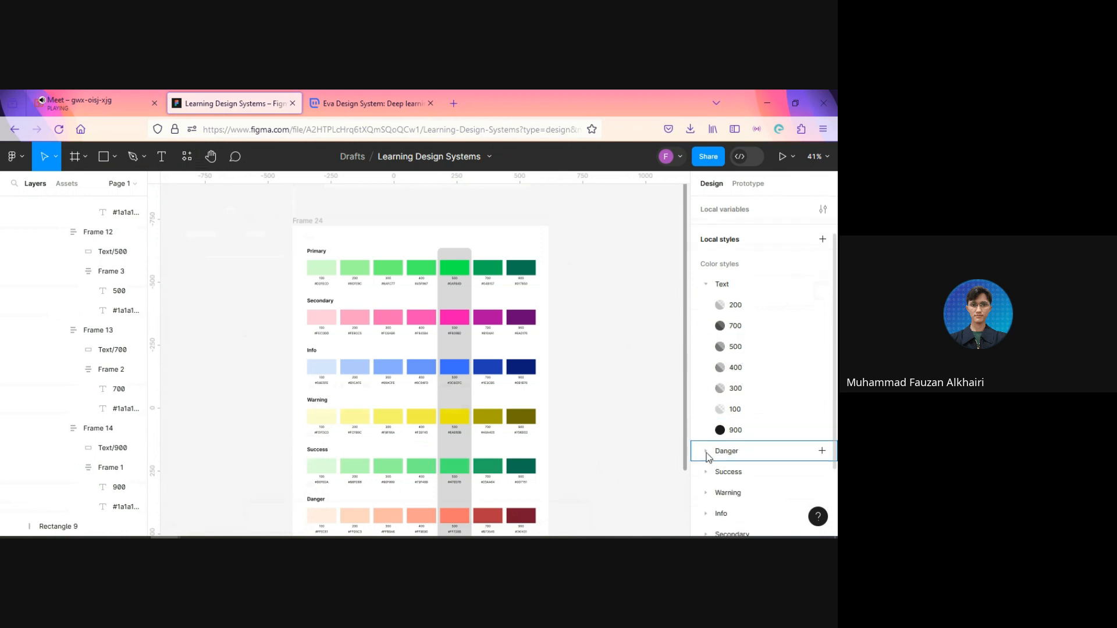
click(706, 284)
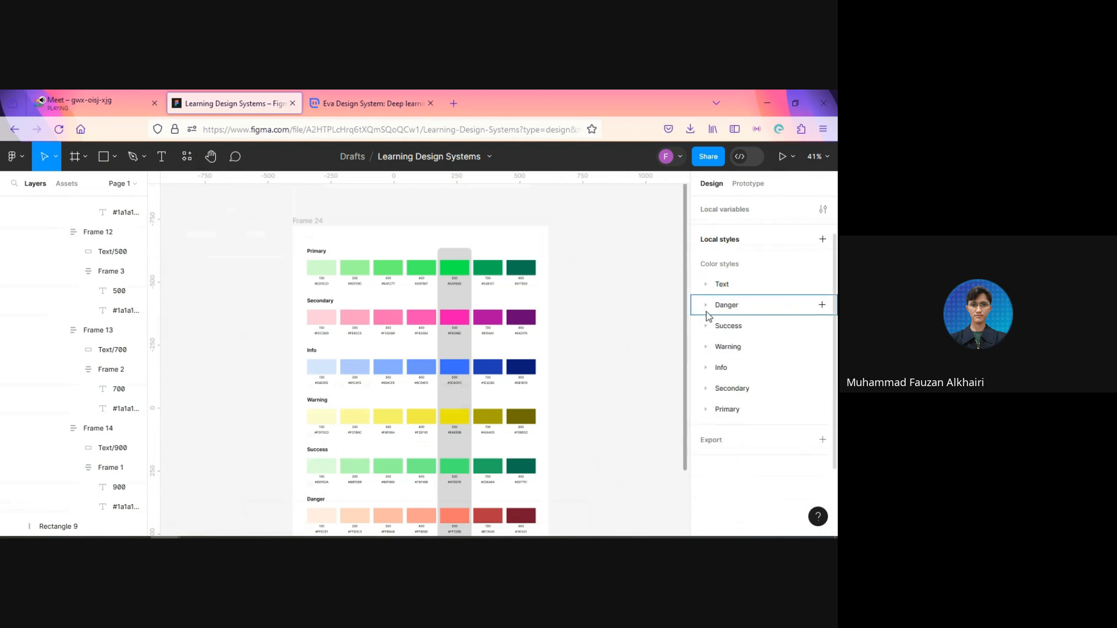
click(706, 304)
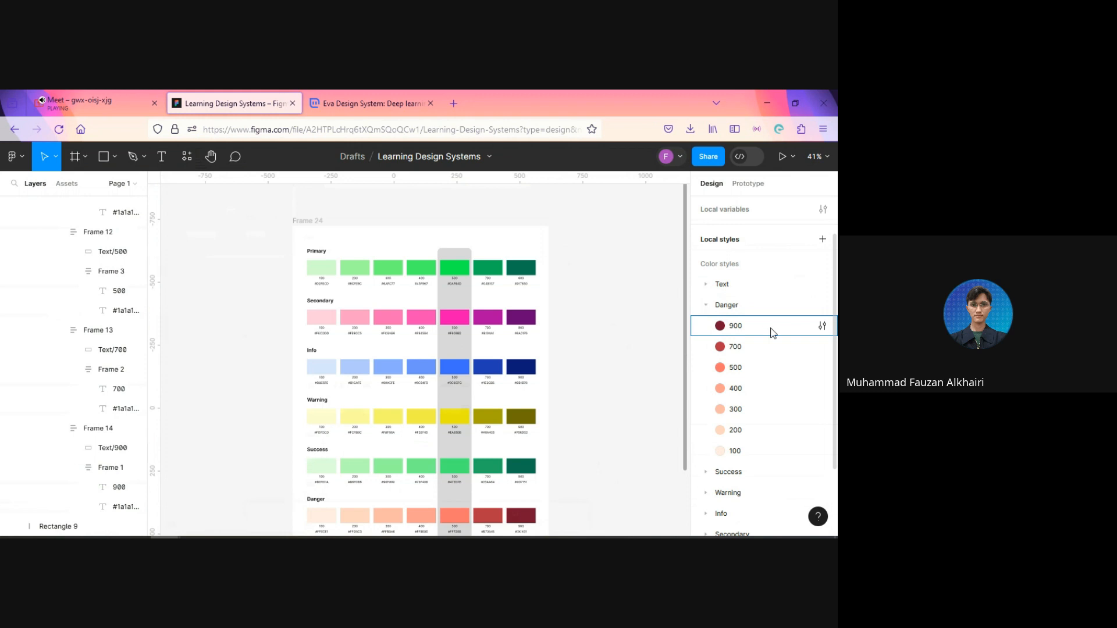
click(705, 305)
click(706, 328)
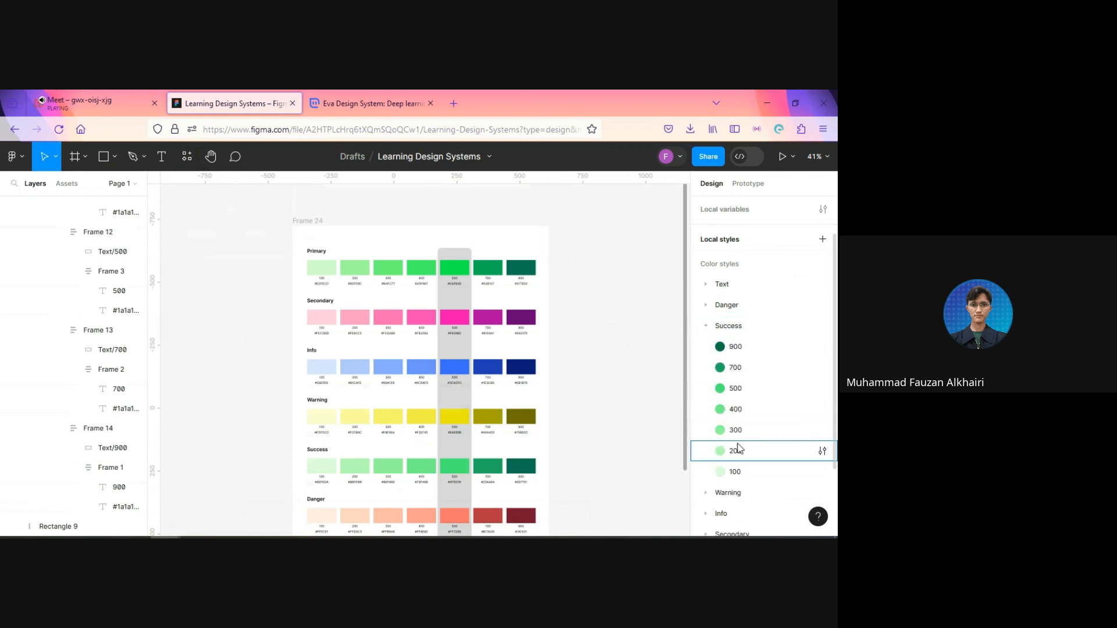
click(706, 331)
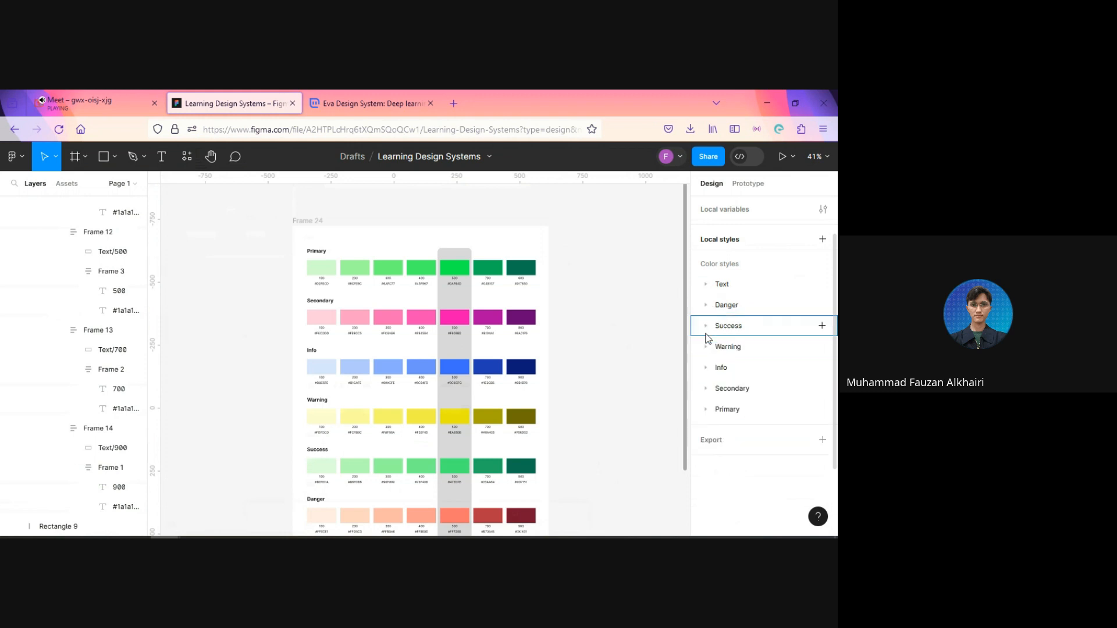
click(707, 410)
scroll(759, 410, down, 3)
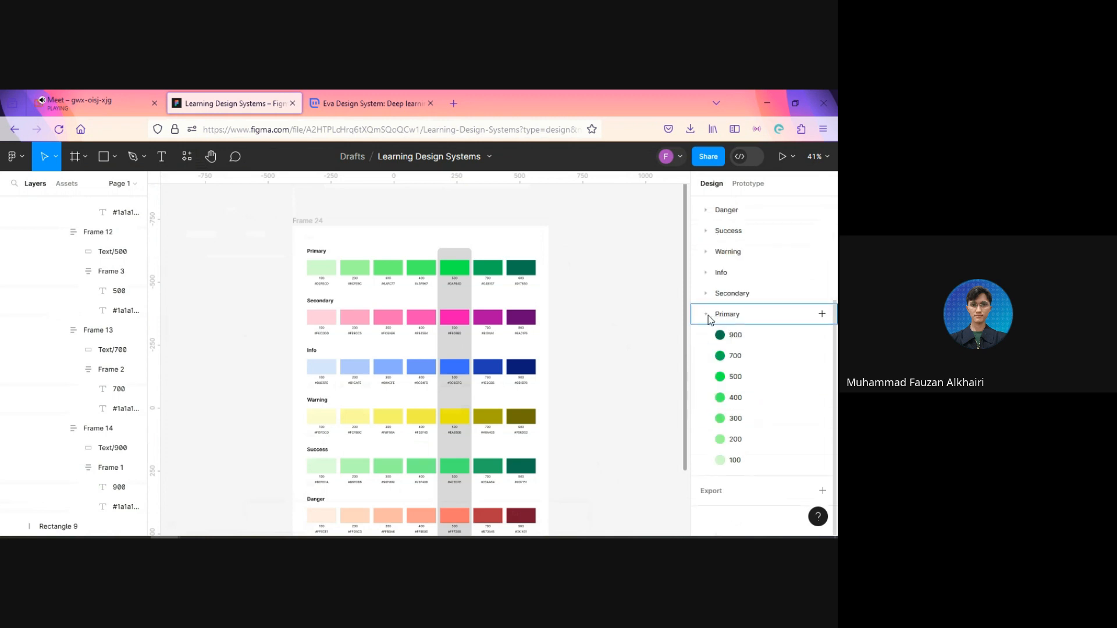
click(707, 316)
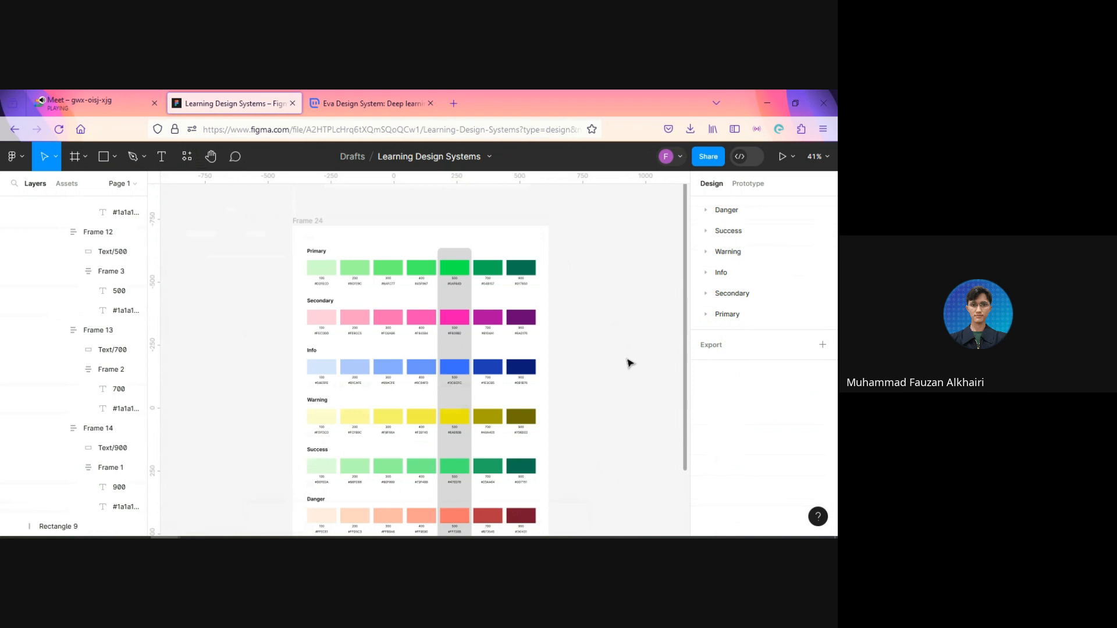
Step: Place a new text layer on the empty canvas beside Frame 24
drag(592, 310, 530, 273)
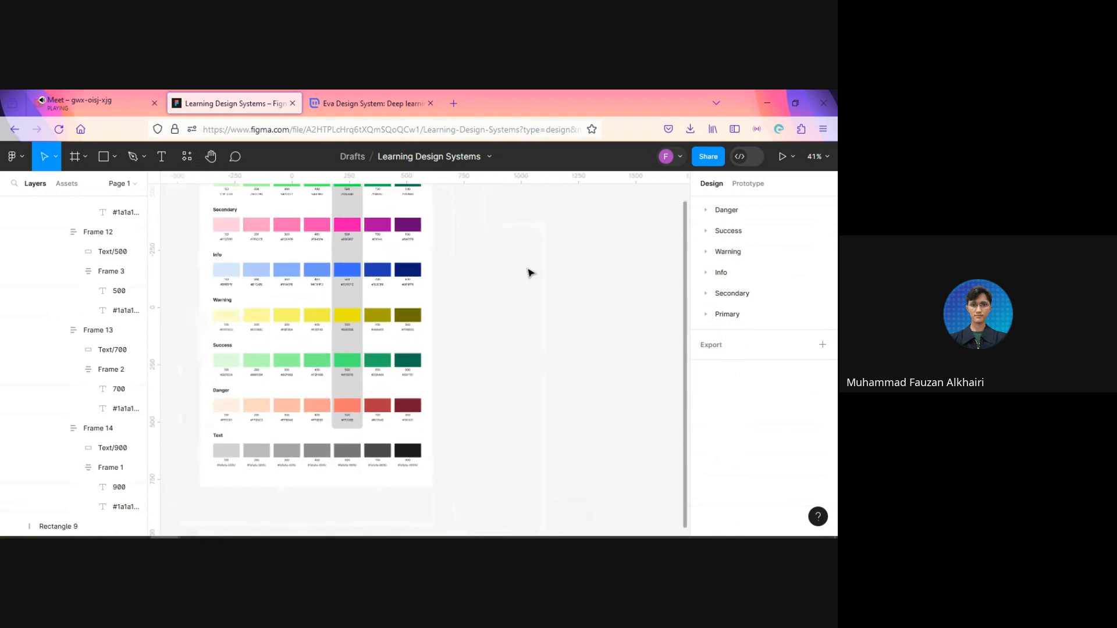
scroll(530, 273, down, 5)
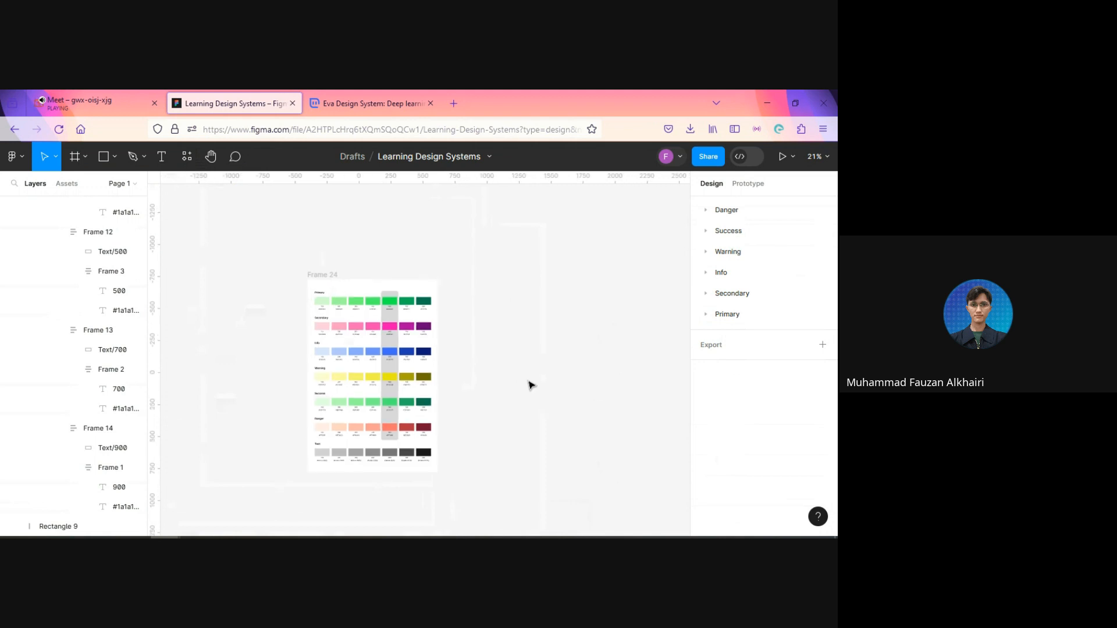
drag(518, 372, 489, 354)
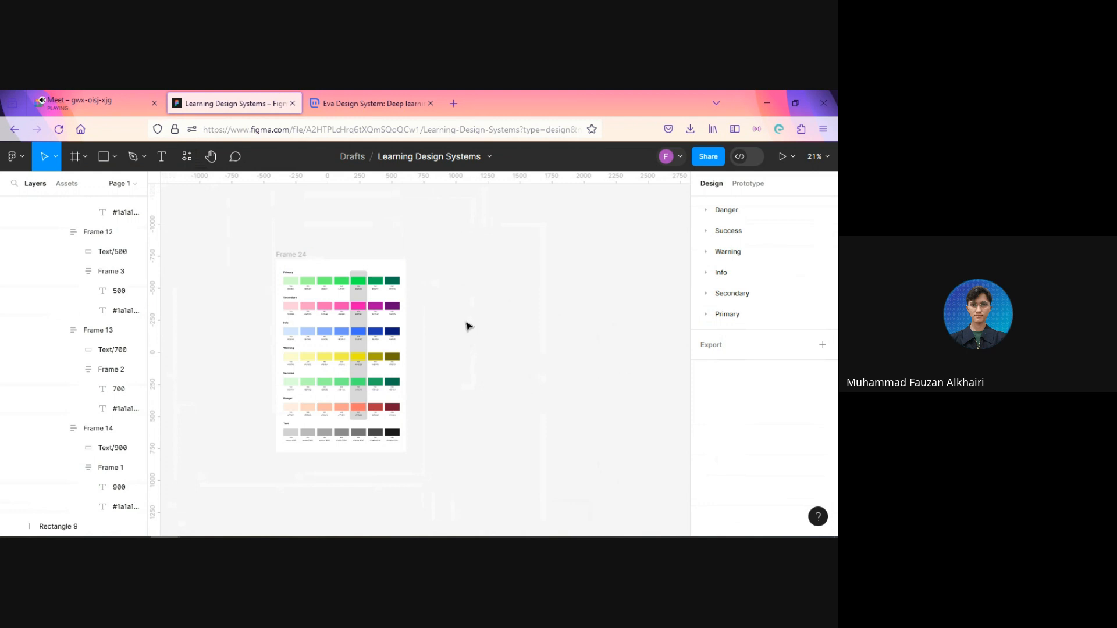
drag(499, 291, 413, 298)
scroll(376, 231, up, 2)
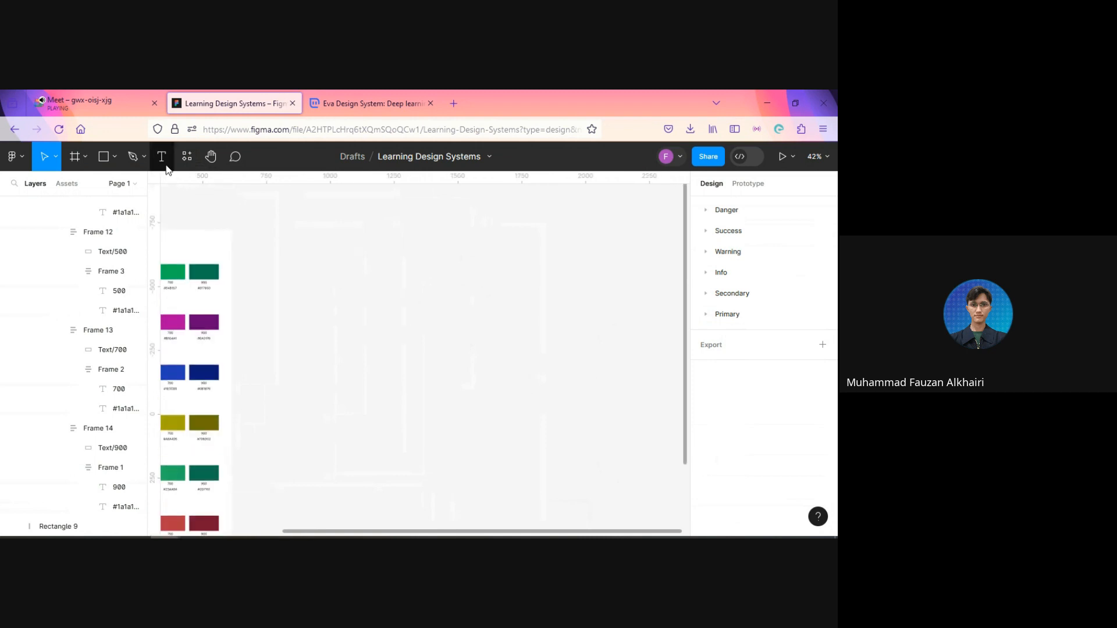
click(162, 157)
click(340, 276)
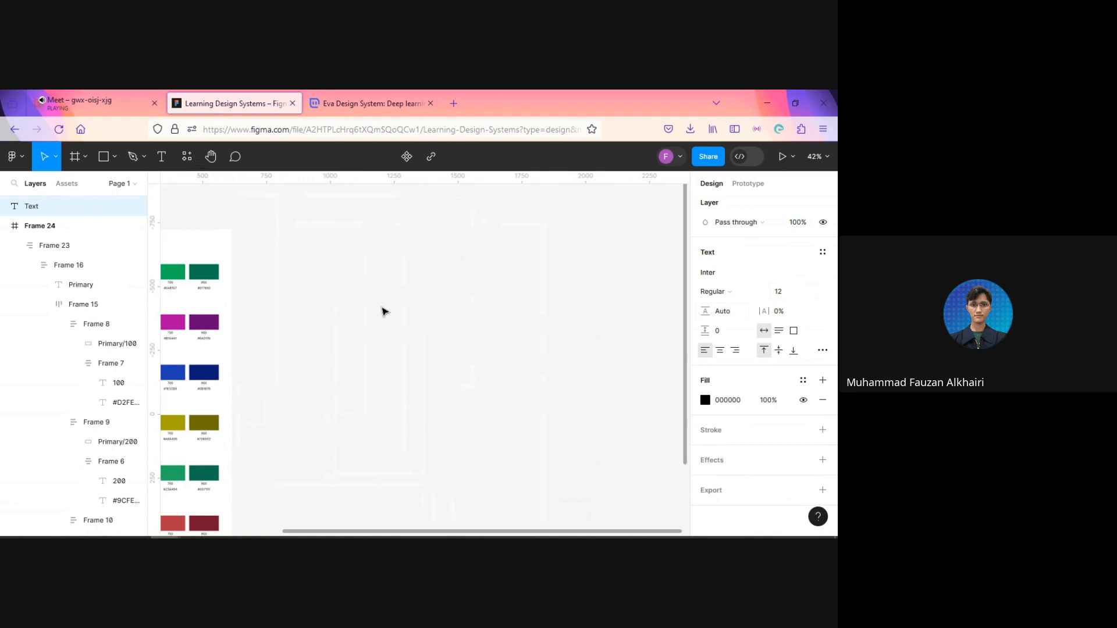
scroll(367, 306, up, 5)
scroll(325, 281, up, 3)
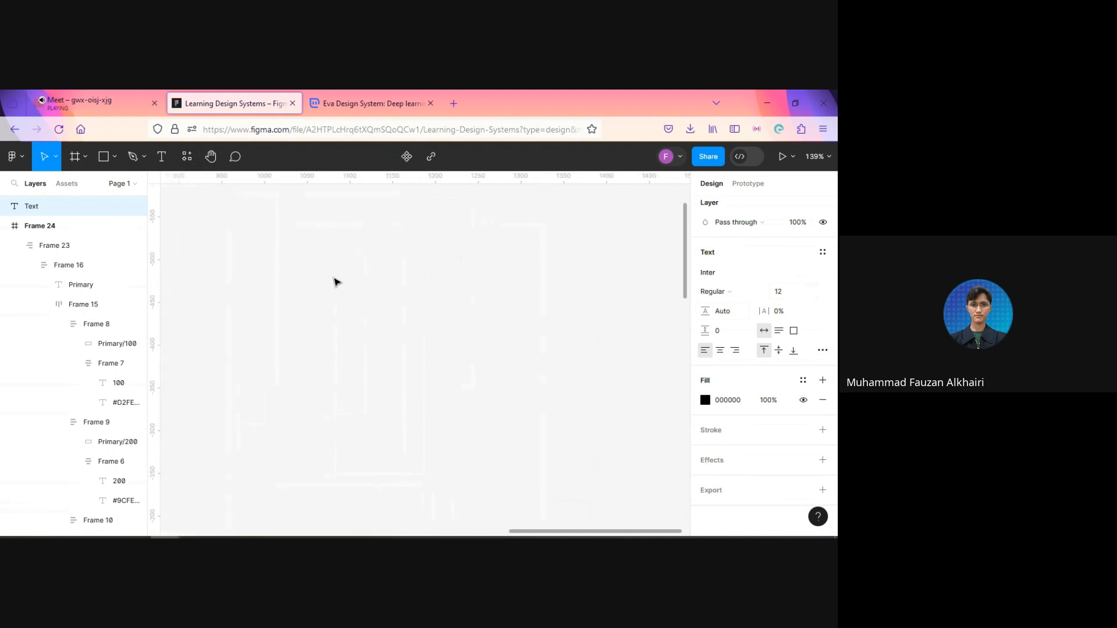
text(Displa)
Step: Replace the new text layer's whole content with "Label" and finish editing it
key(ctrl+a)
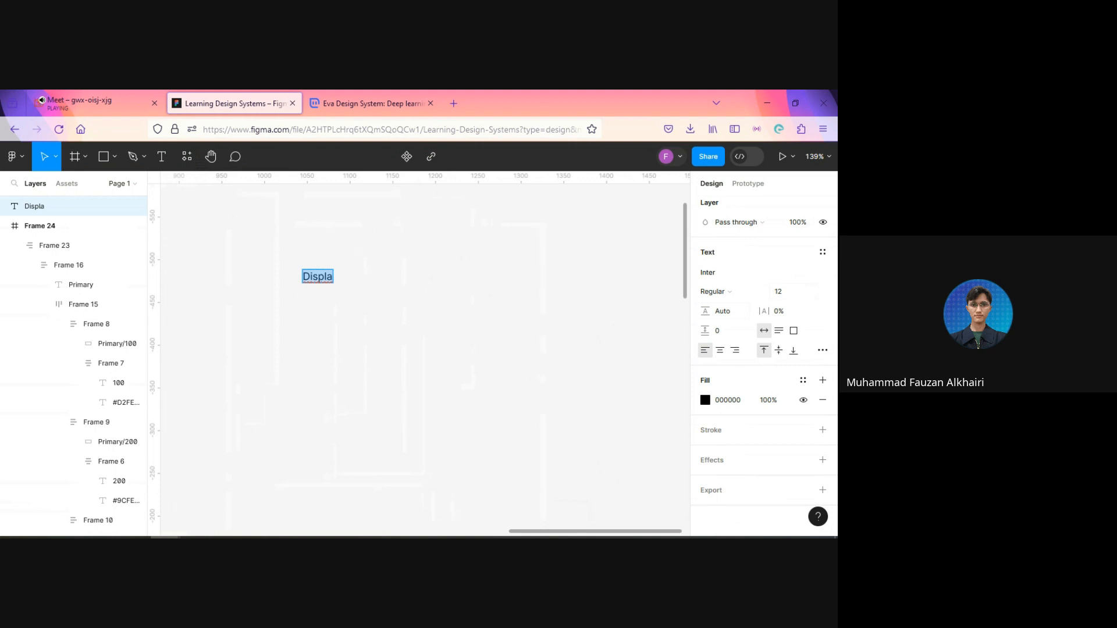
text(Label)
key(Escape)
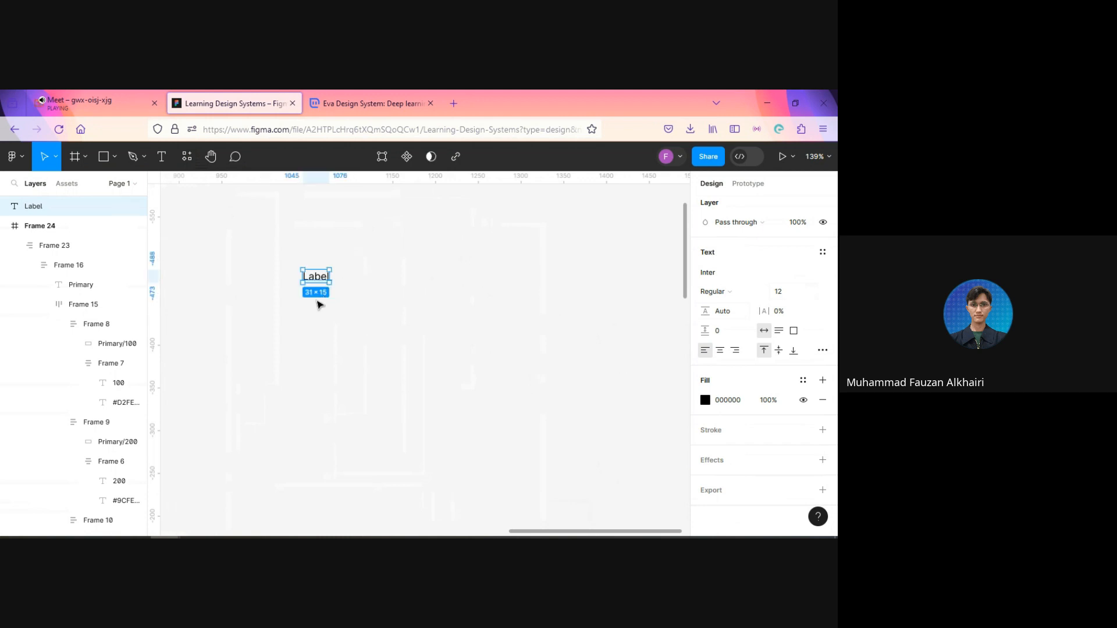
Step: Add "Reguler" as a second line under "Label" in the text layer and finish editing it
double_click(319, 277)
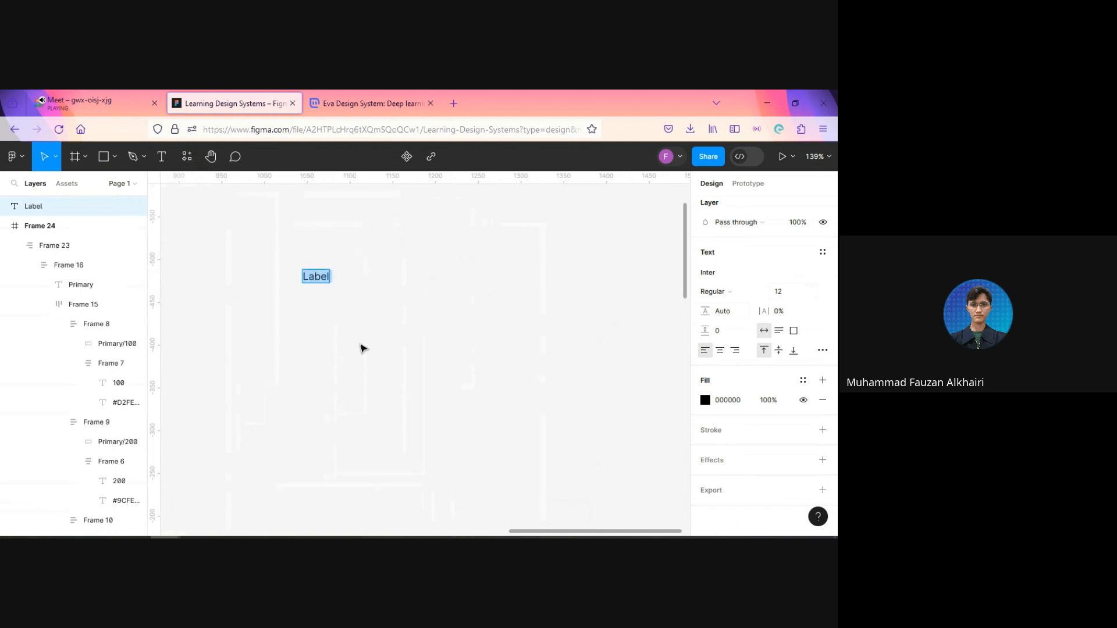
key(Right)
key(Return)
text(Re)
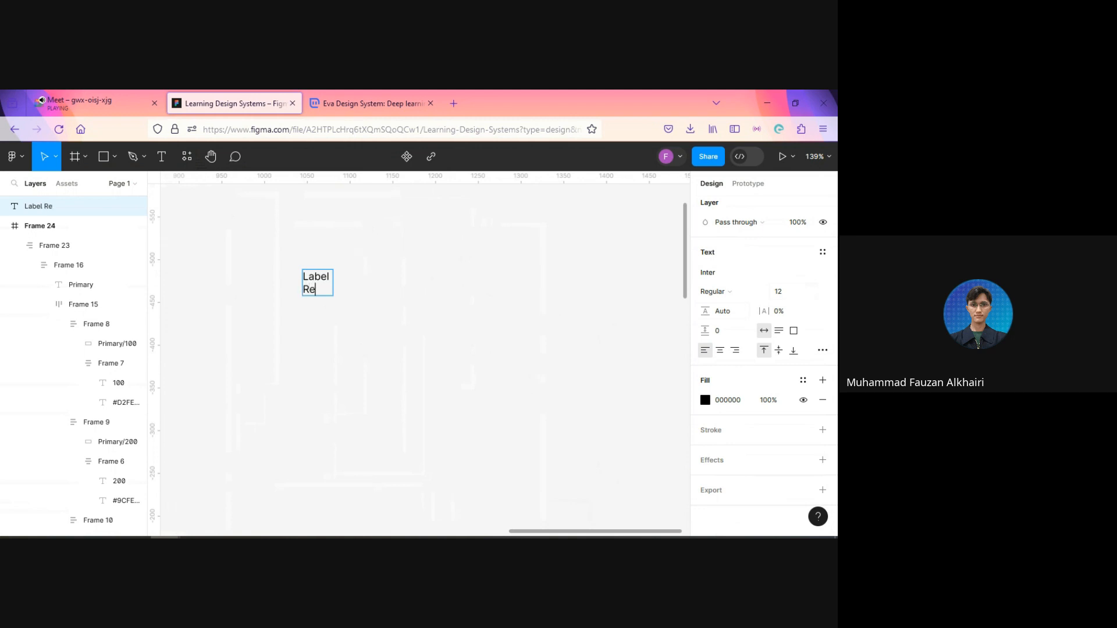
text(guler)
key(Escape)
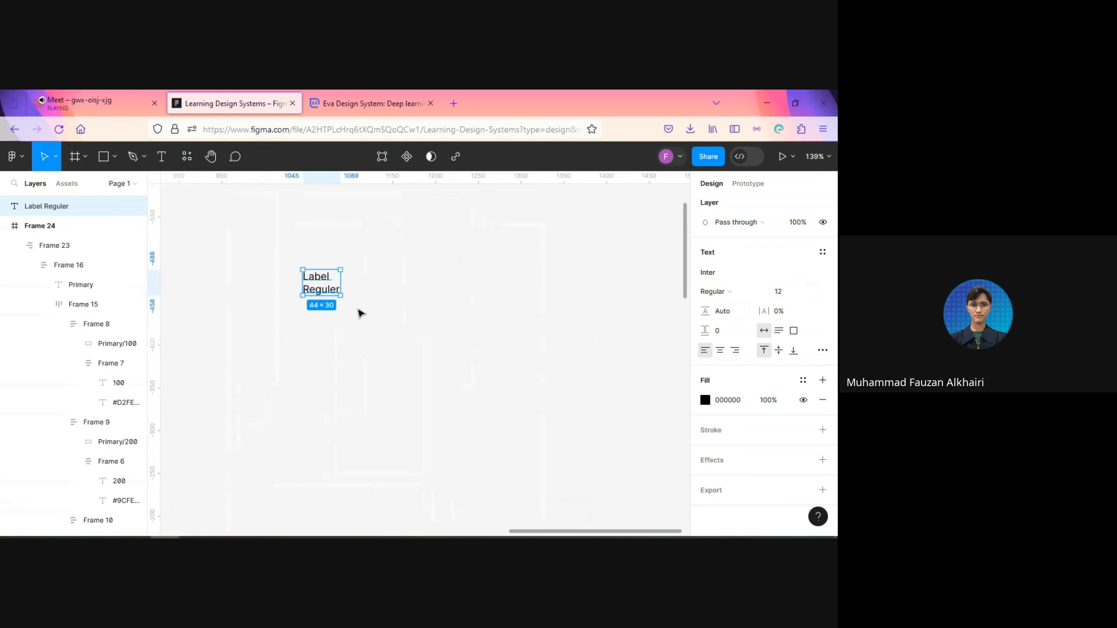
Step: Duplicate the Label Reguler text alongside the original and replace the copy's second line with "Medium"
key(ctrl+d)
drag(321, 289, 398, 293)
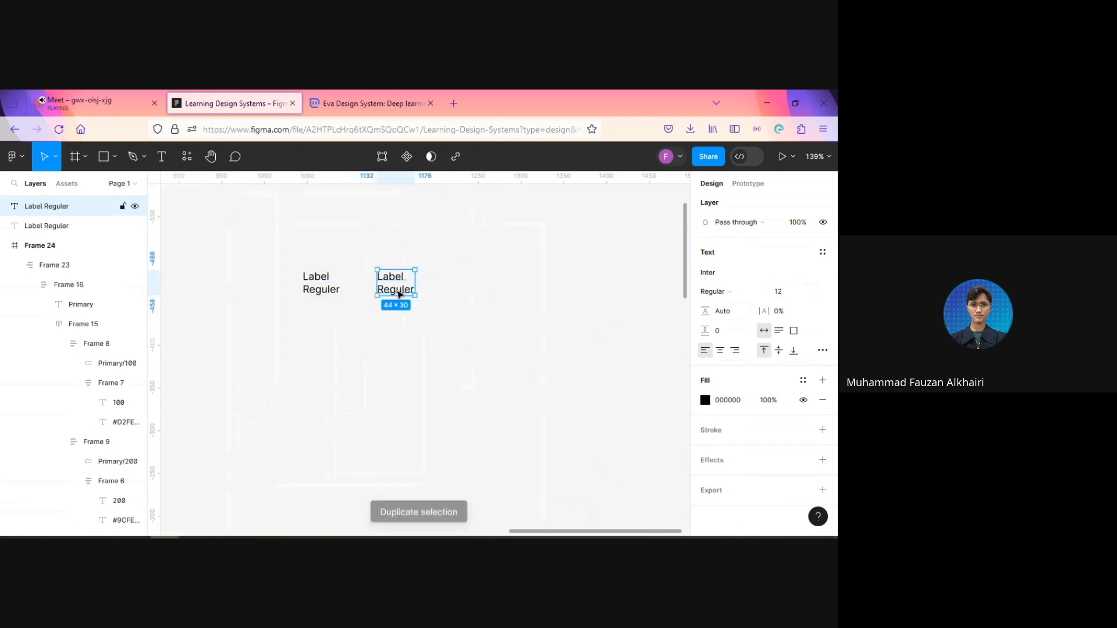
double_click(399, 293)
double_click(399, 294)
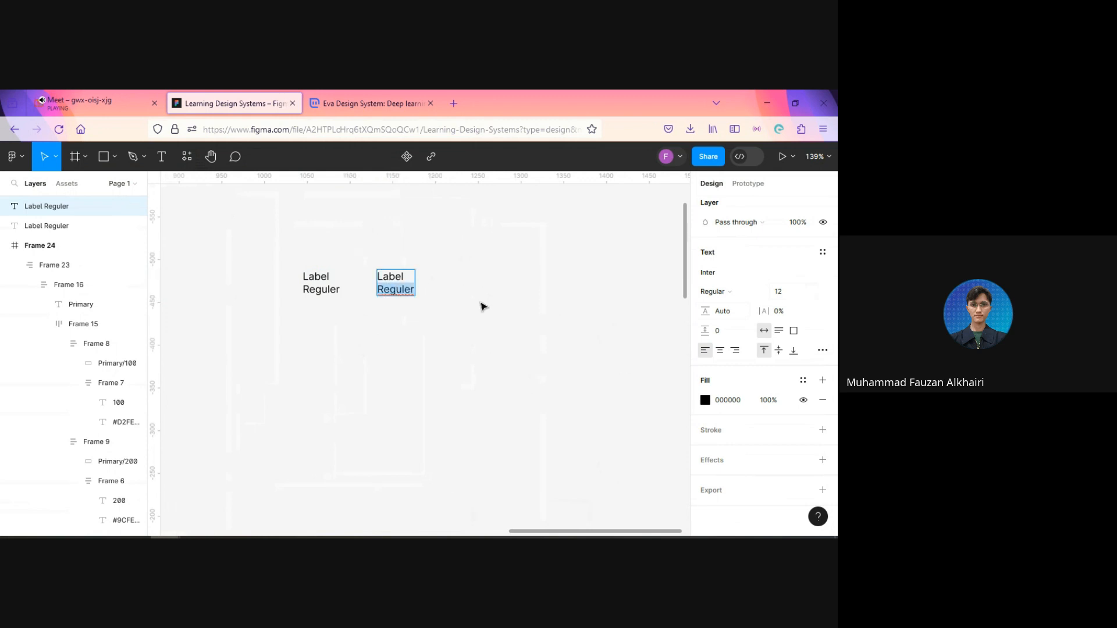
text(Medium)
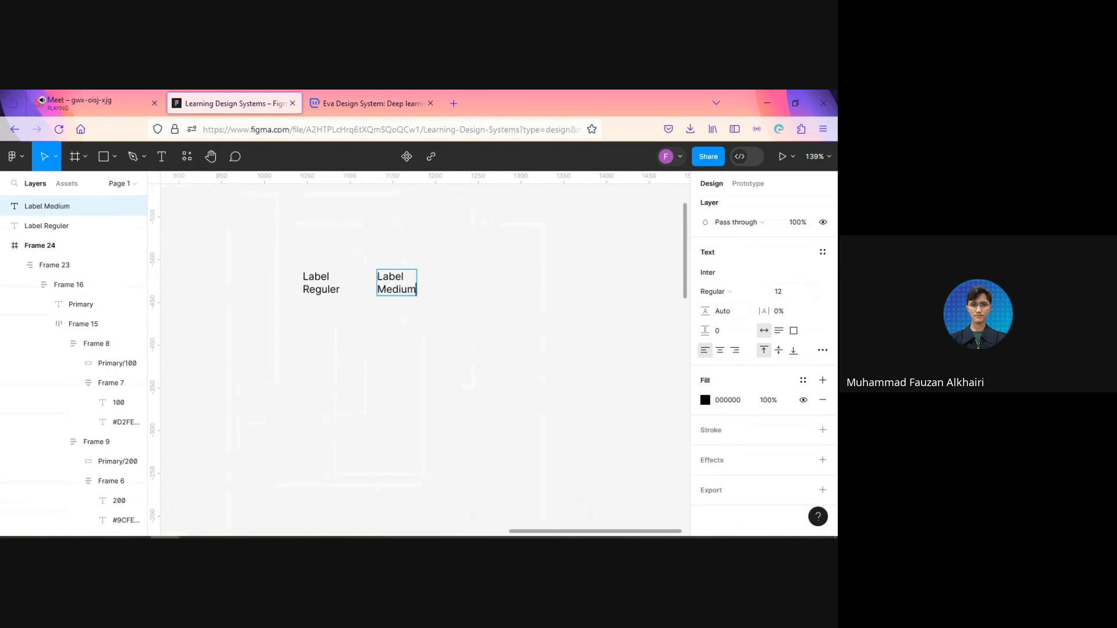
key(Escape)
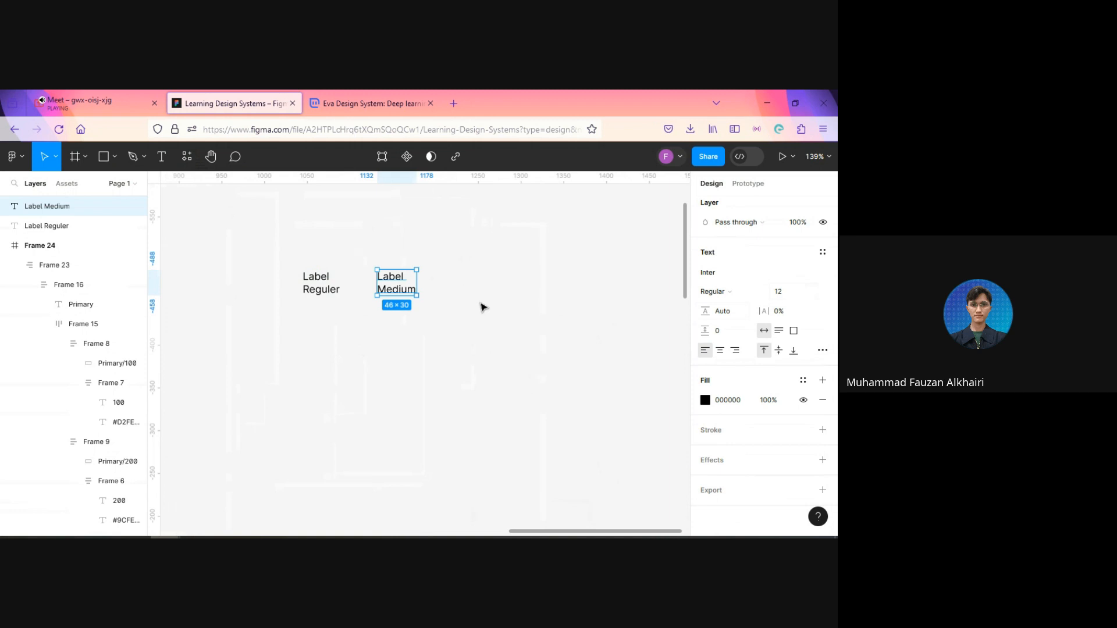
Step: Duplicate the Label Medium text alongside it in the same row and replace the copy's second line with "Semibold"
key(ctrl+d)
drag(407, 287, 480, 288)
double_click(471, 290)
double_click(471, 290)
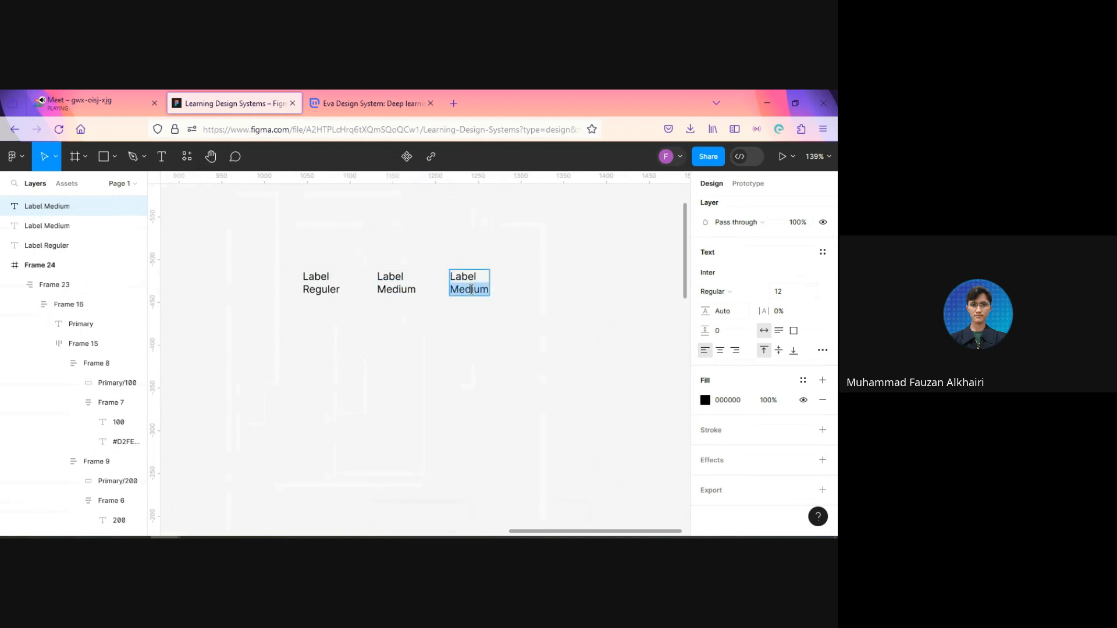
text(Sem)
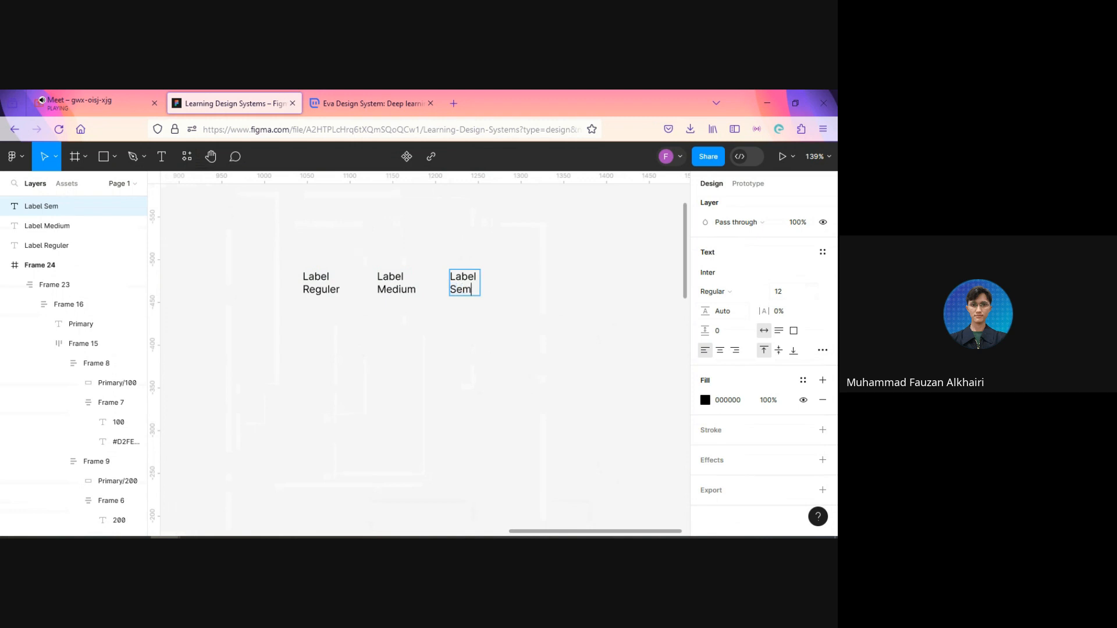
text(ibold)
key(Escape)
Step: Move all three label samples together farther down the empty canvas beside the palette frame and clear the selection
scroll(418, 414, down, 3)
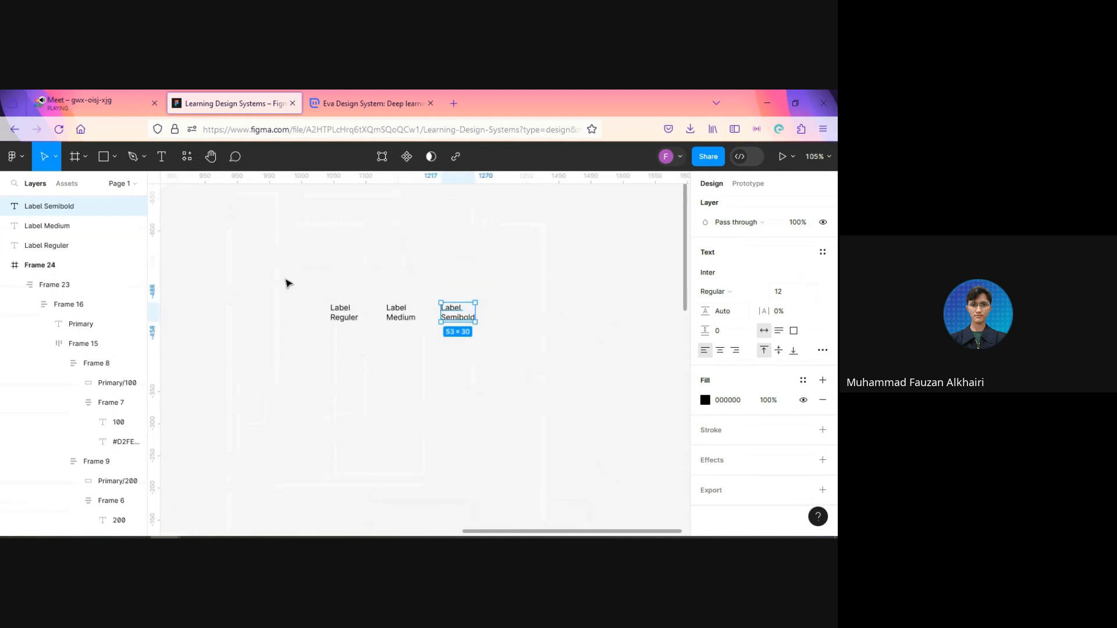
drag(270, 269, 528, 381)
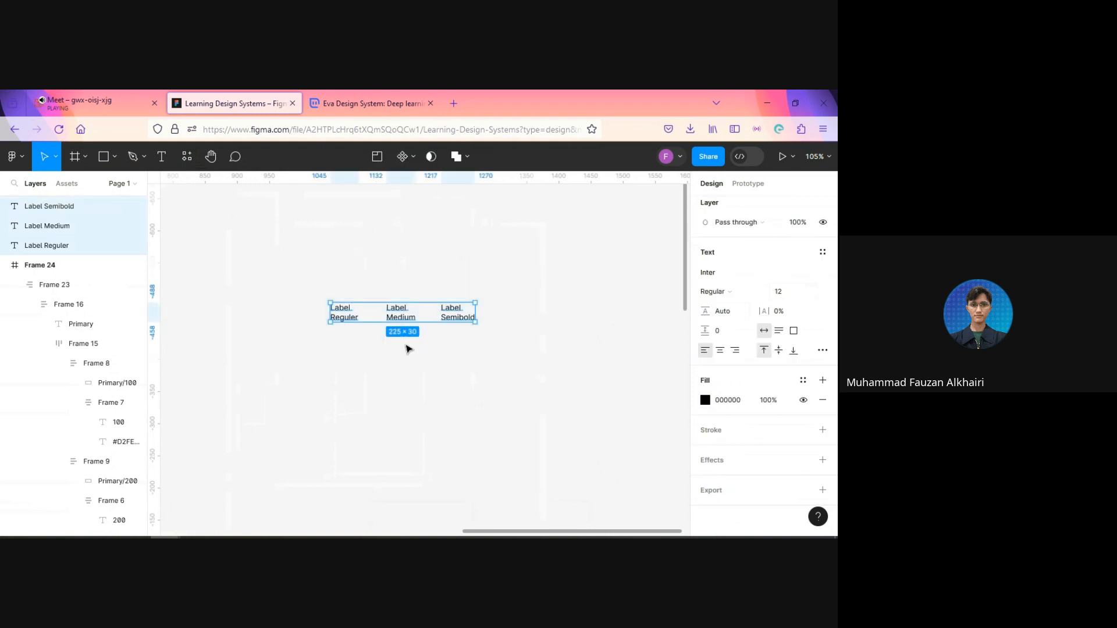
drag(401, 317, 400, 452)
scroll(384, 263, down, 2)
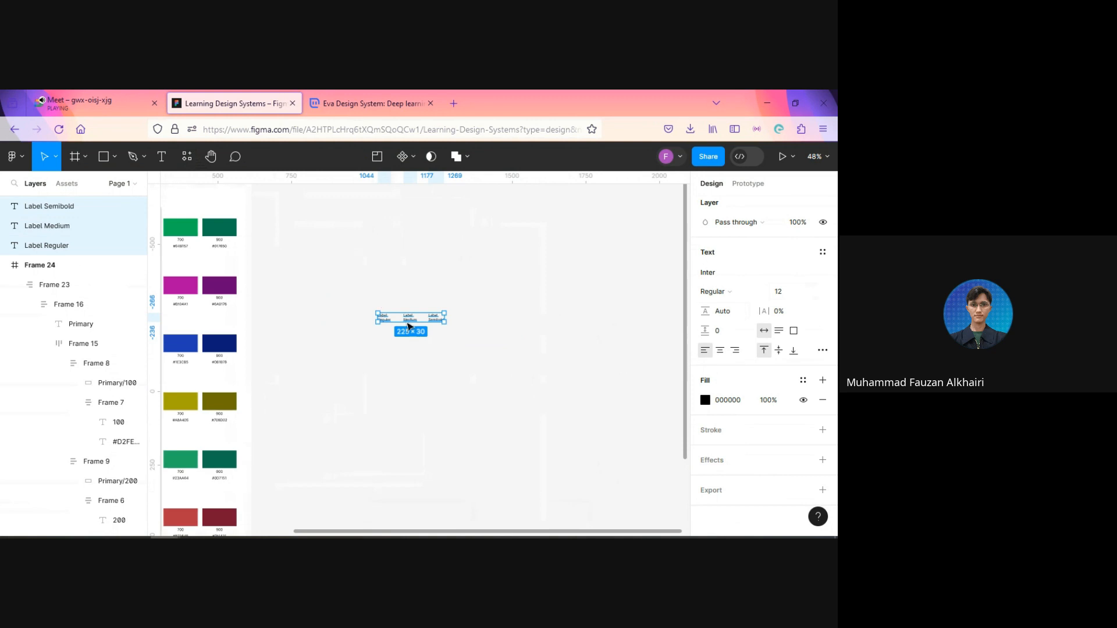
drag(408, 320, 362, 384)
scroll(395, 416, down, 2)
scroll(395, 418, down, 1)
scroll(393, 418, up, 3)
scroll(541, 386, up, 1)
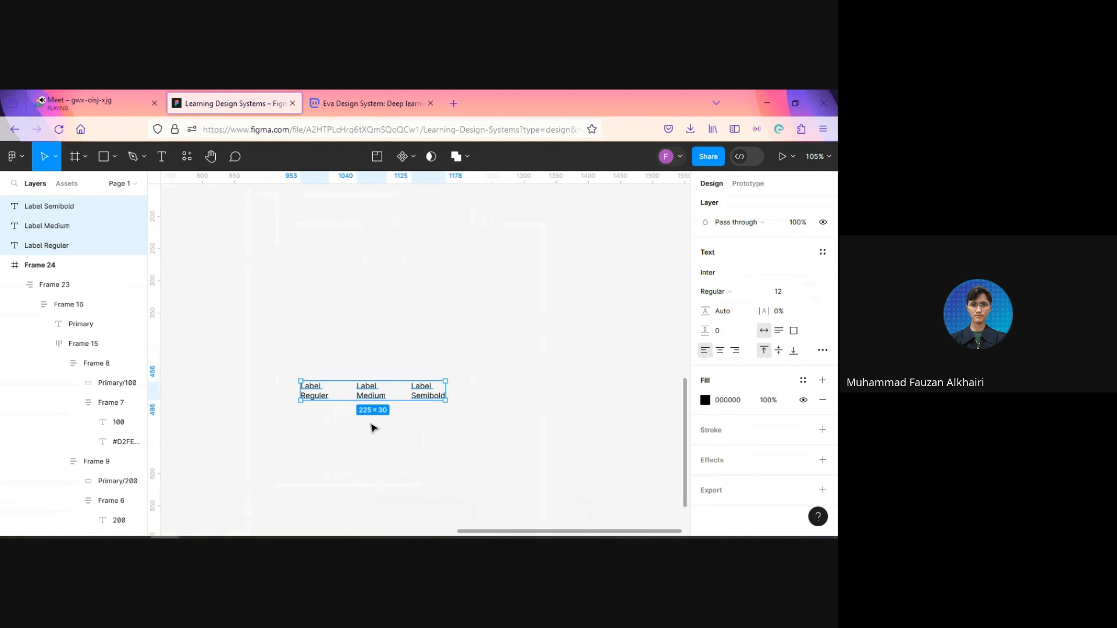
click(416, 416)
click(361, 398)
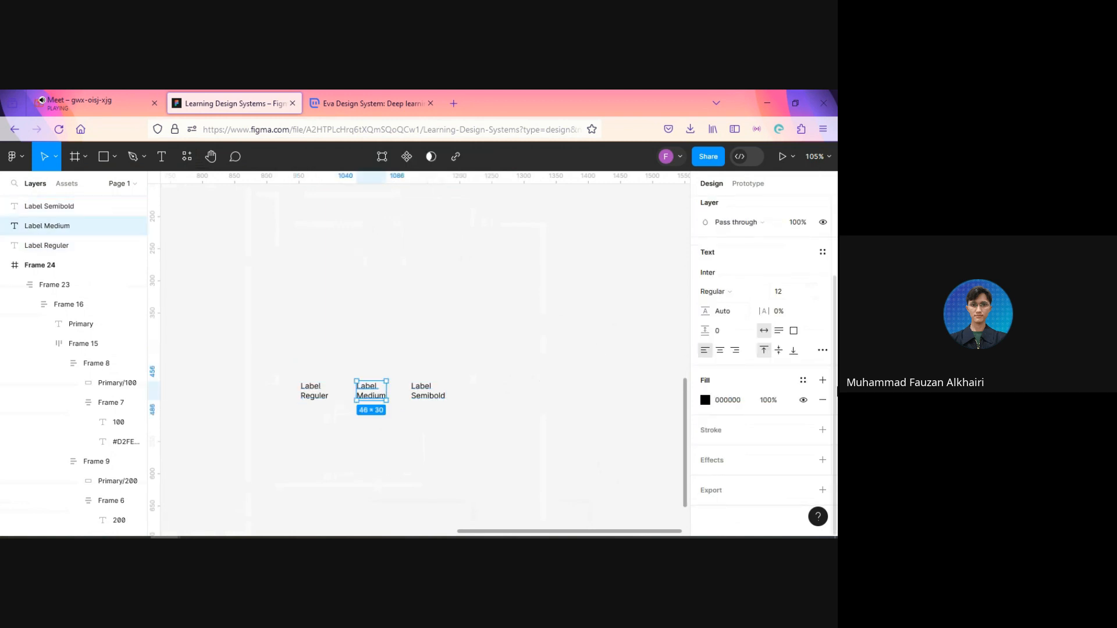
click(403, 441)
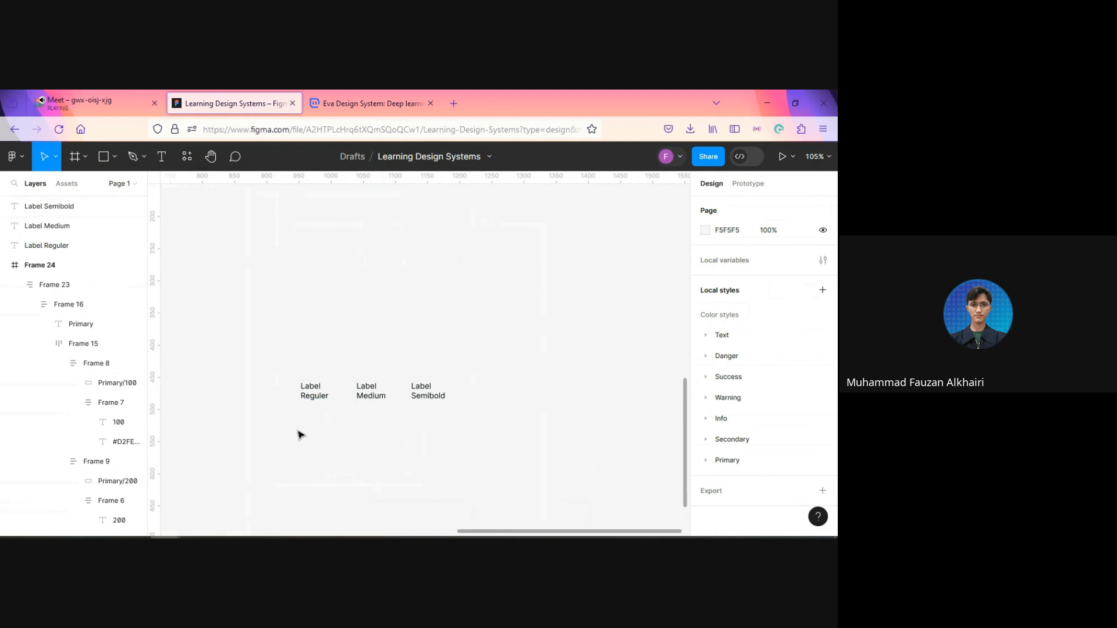
Step: Change the font of the Label Reguler sample to Poppins
click(317, 392)
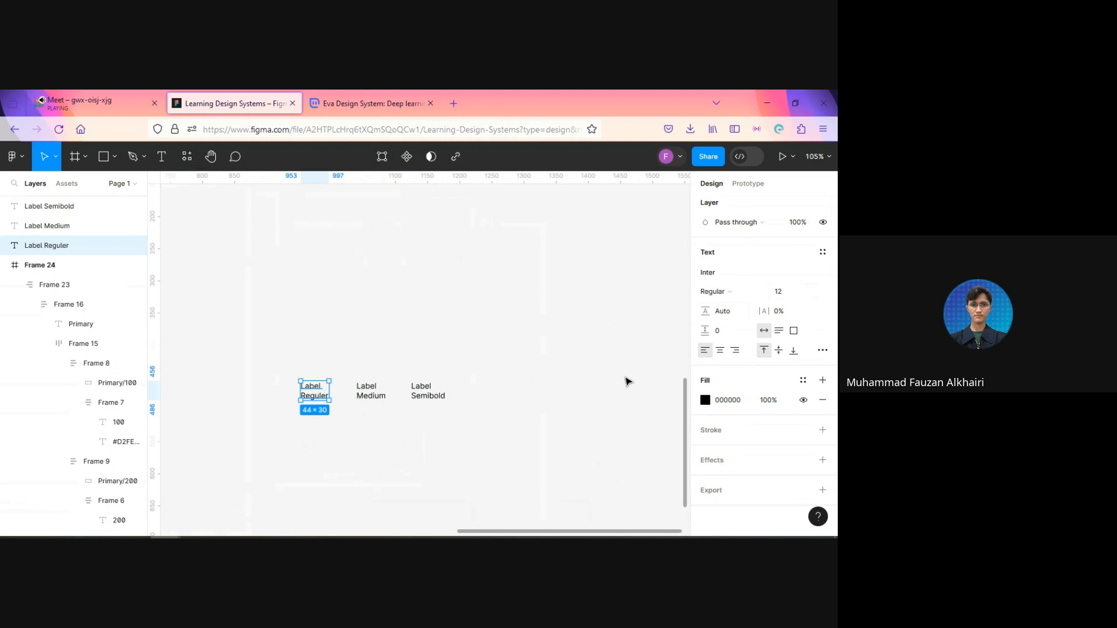
click(745, 270)
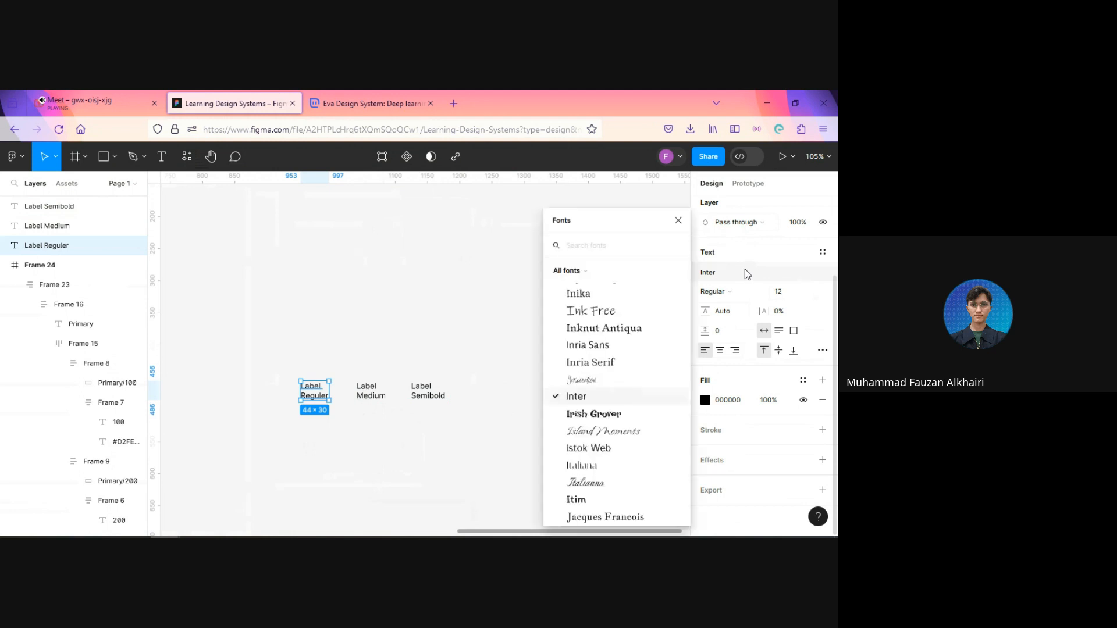
text(pop)
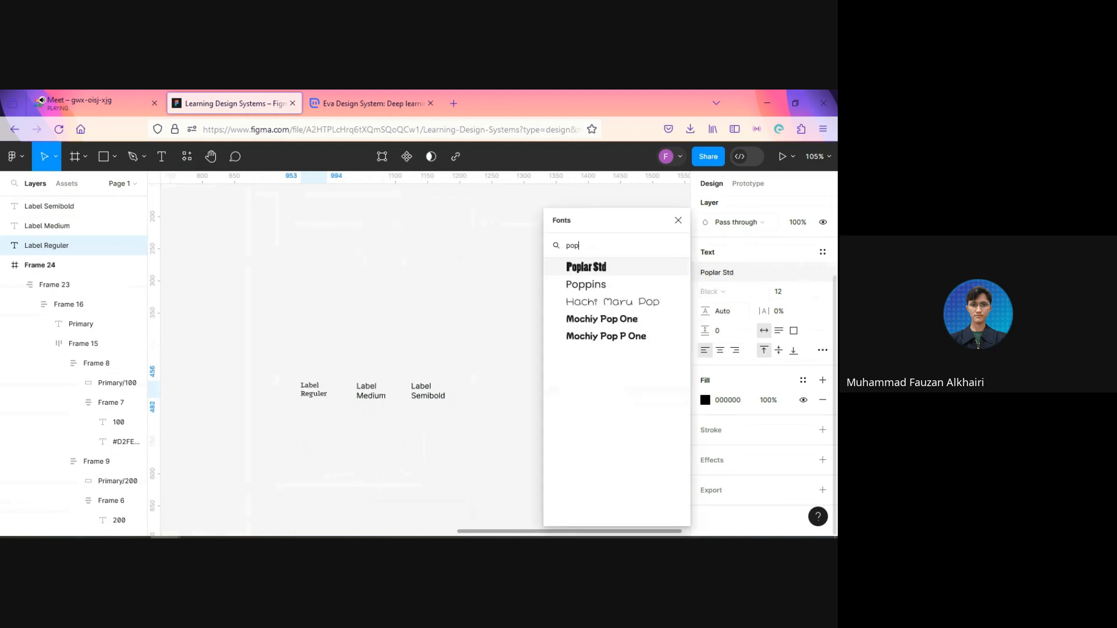
click(623, 286)
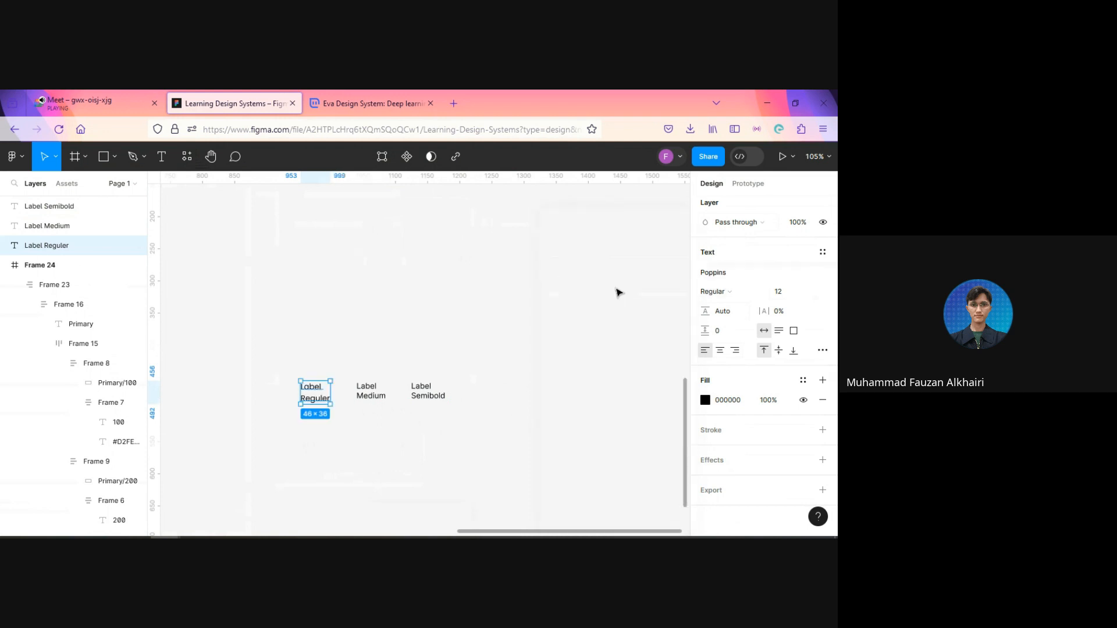
Step: Change the Label Medium sample's font to Poppins with the Medium weight
click(365, 395)
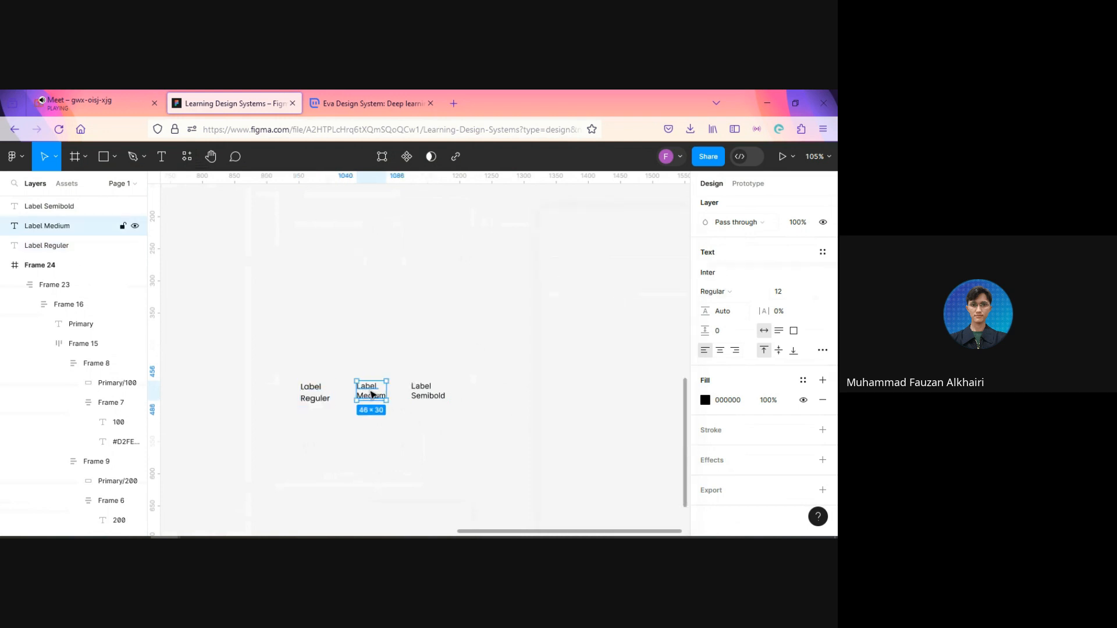
click(823, 253)
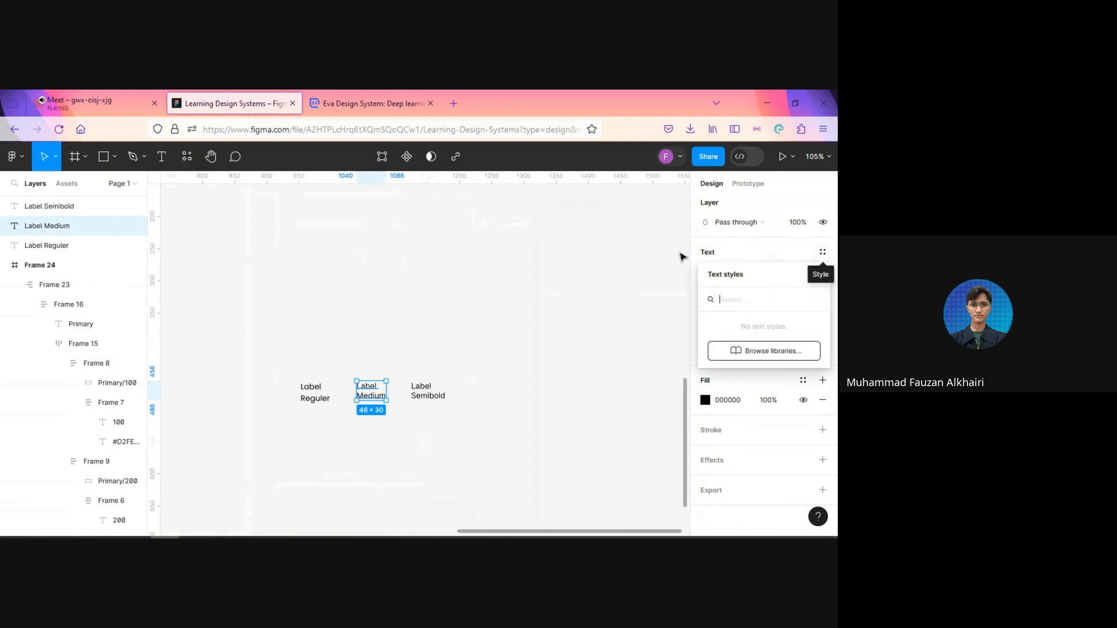
click(576, 297)
click(373, 394)
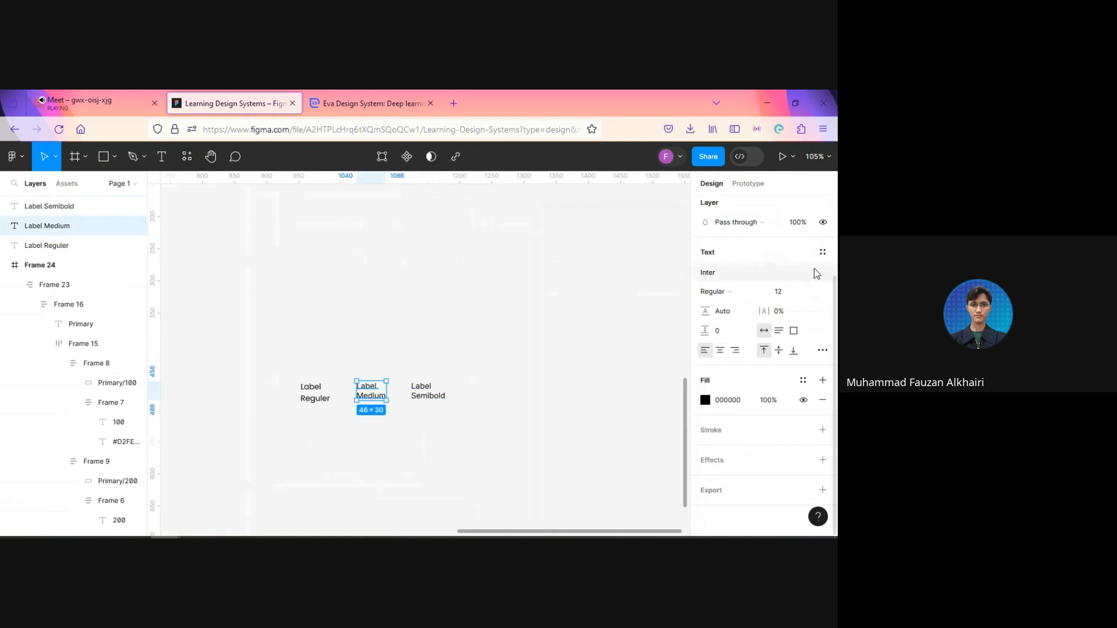
click(801, 274)
text(pop)
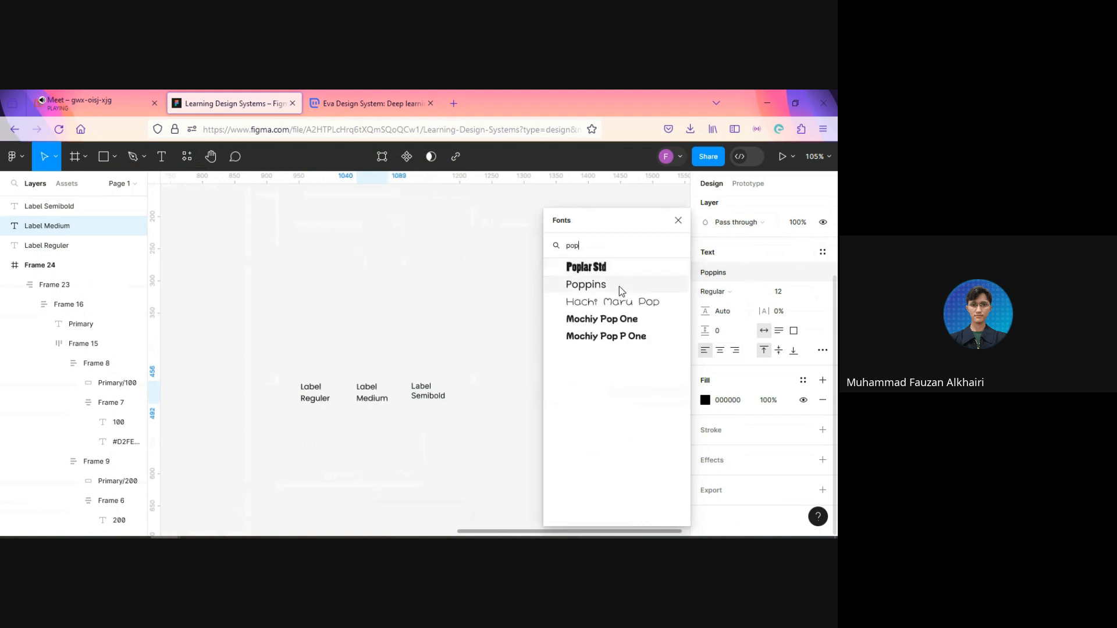
click(619, 285)
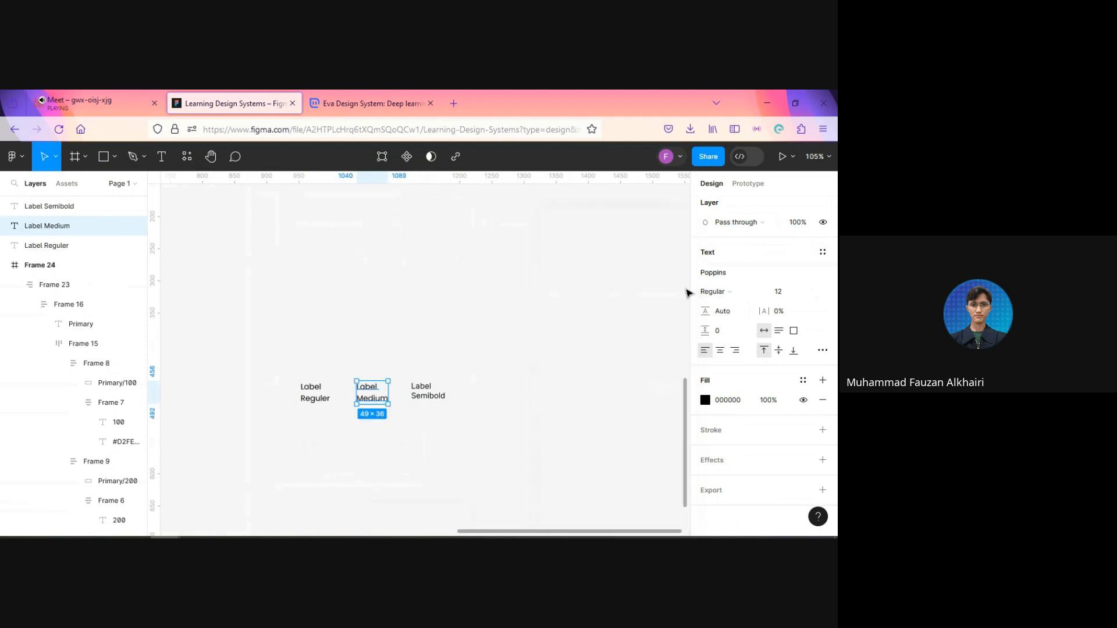
click(715, 292)
click(732, 307)
Step: Change the Label Semibold sample's font to Poppins with the SemiBold weight and clear the selection
click(428, 391)
click(778, 275)
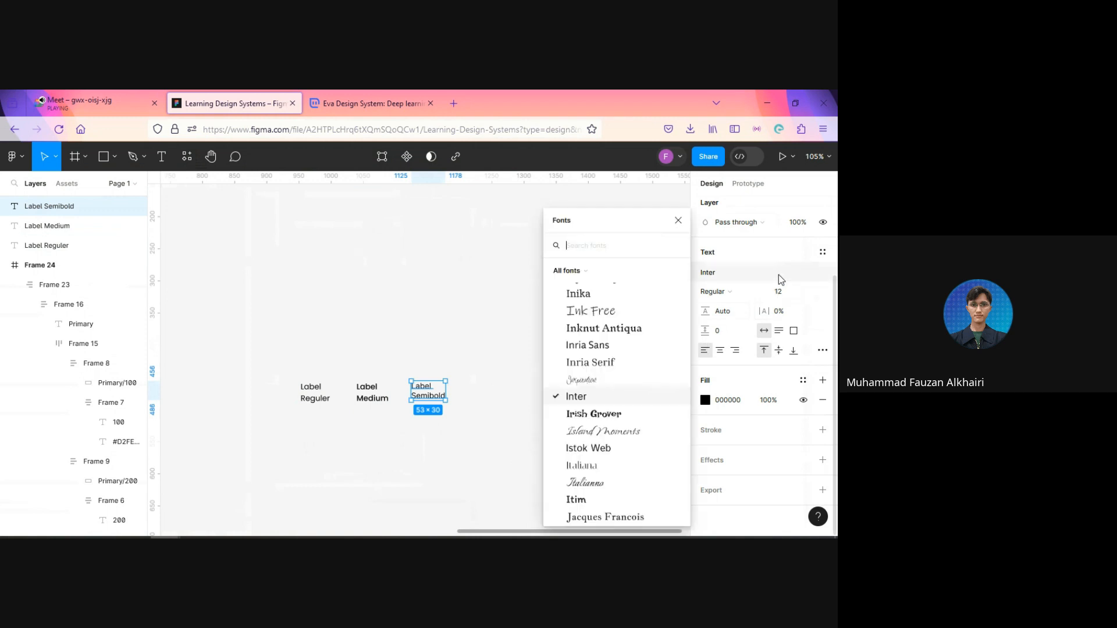
text(pop)
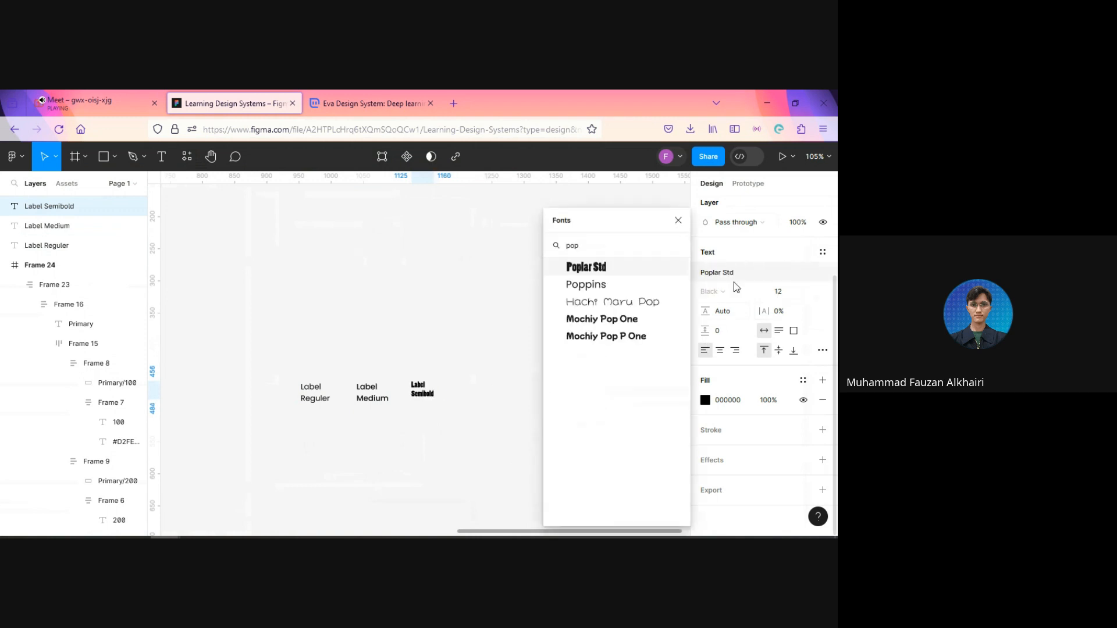
click(586, 284)
click(711, 291)
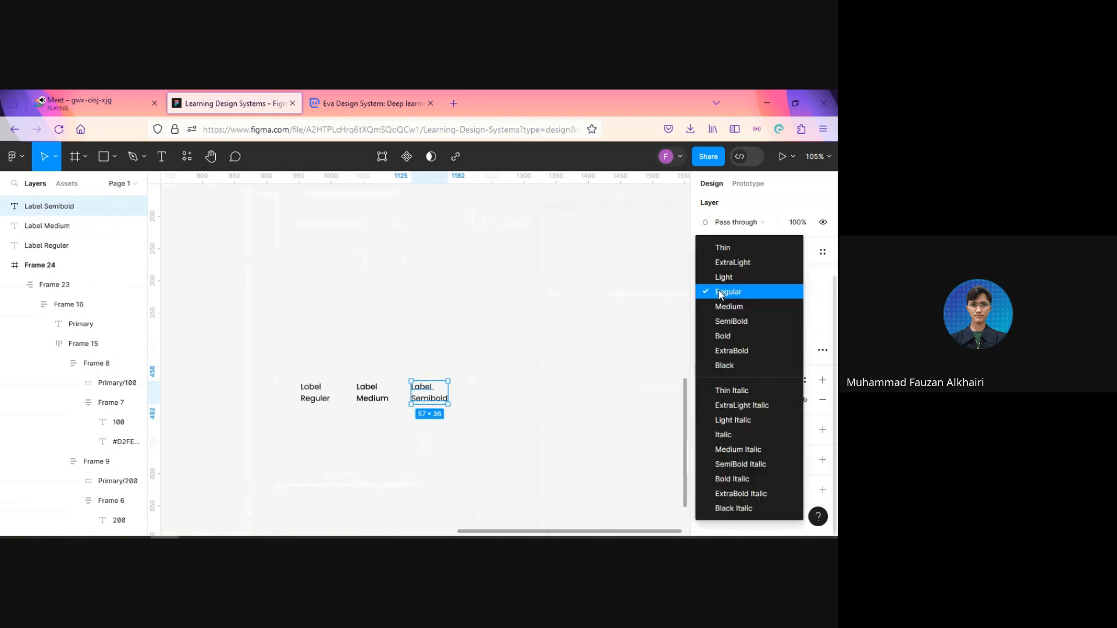
click(721, 323)
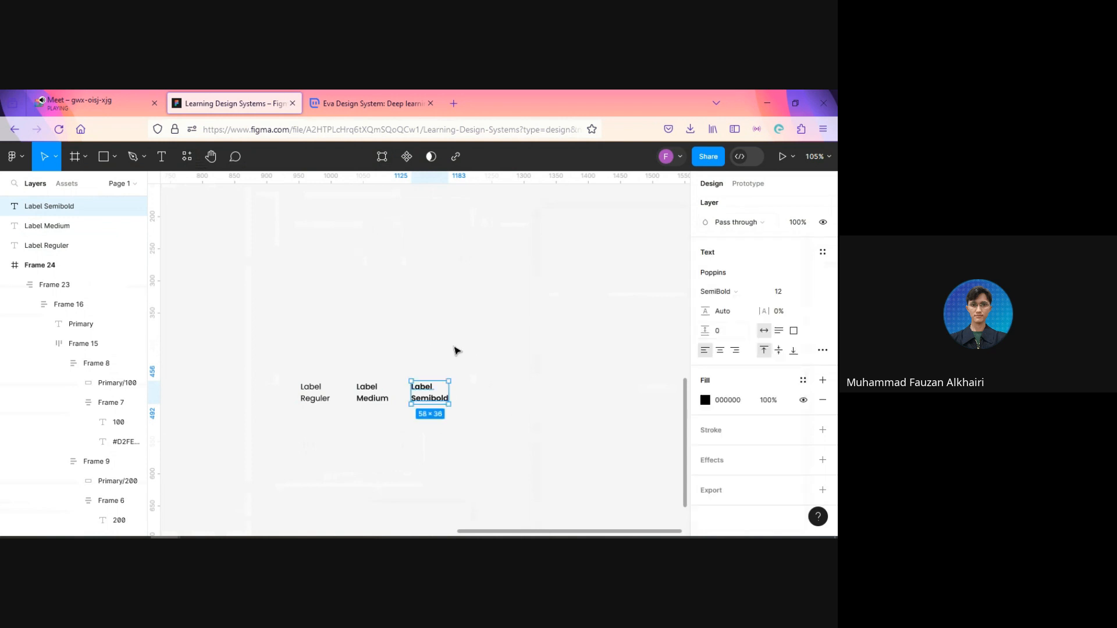
click(268, 370)
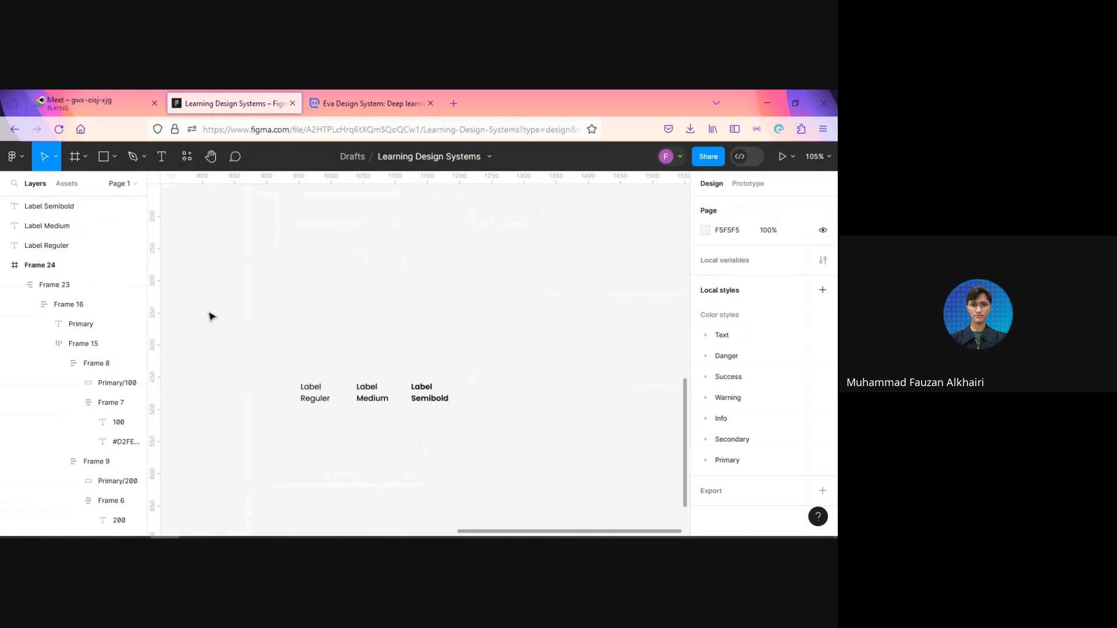
Step: Set the font size of all three label samples to 8
drag(227, 336, 483, 426)
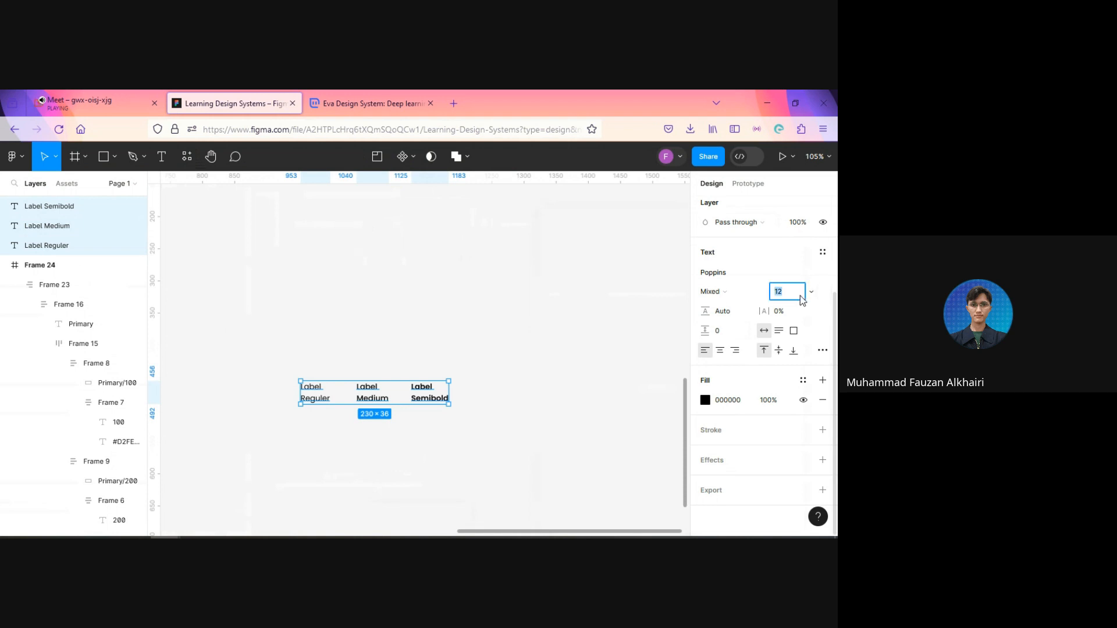
text(8)
key(Return)
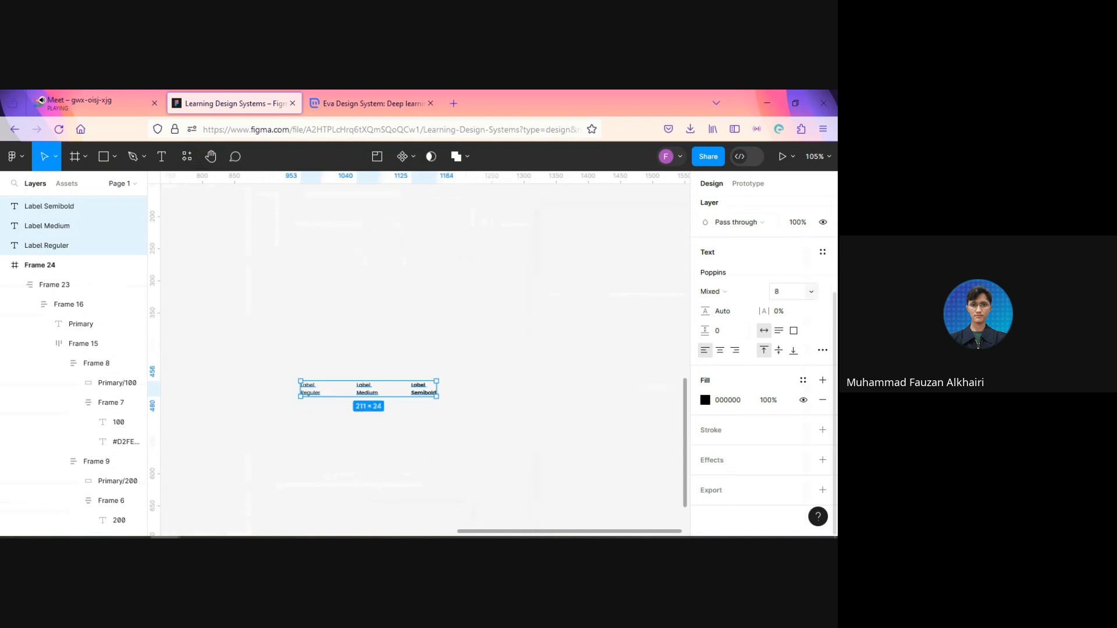
click(547, 429)
Step: Space the three label samples evenly in their row and stretch the row to a total width of about 426
drag(276, 350, 575, 470)
scroll(756, 366, up, 3)
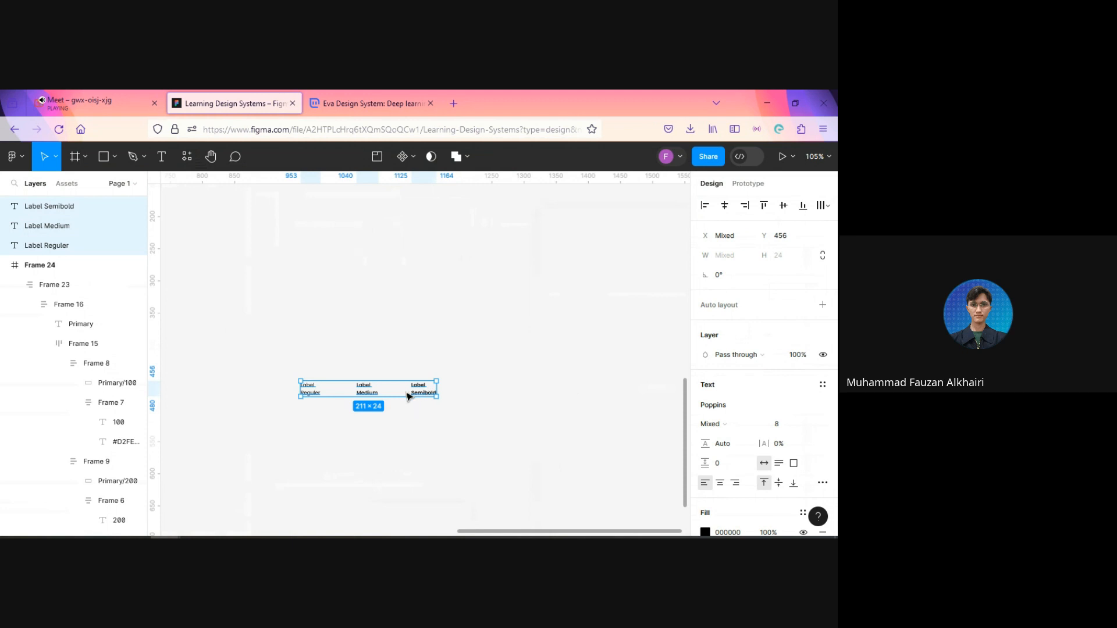
scroll(407, 396, up, 5)
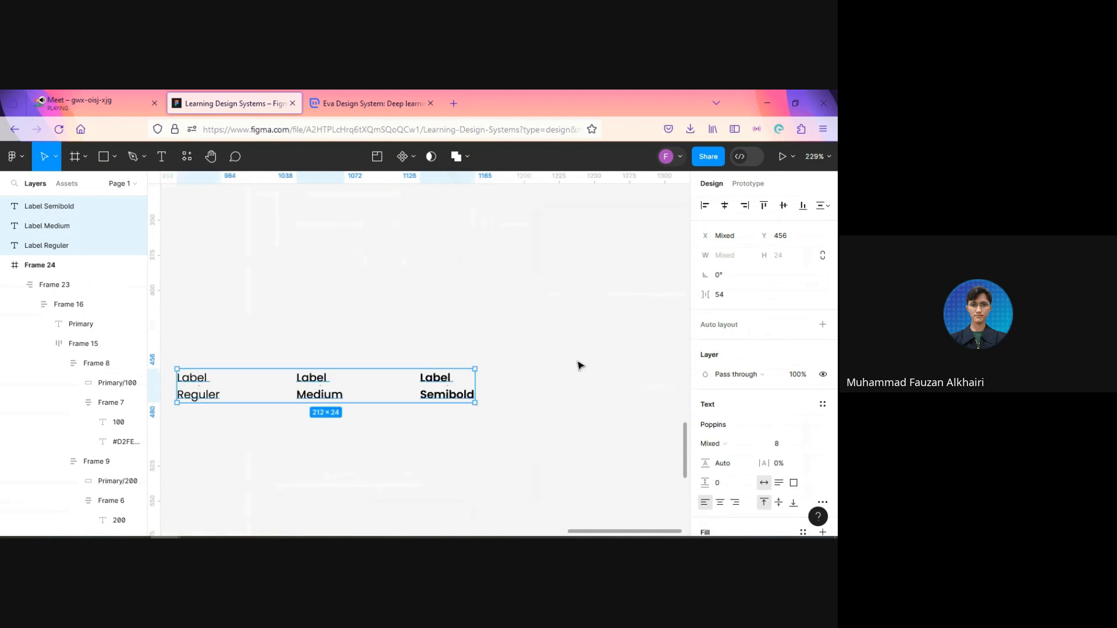
scroll(544, 371, down, 5)
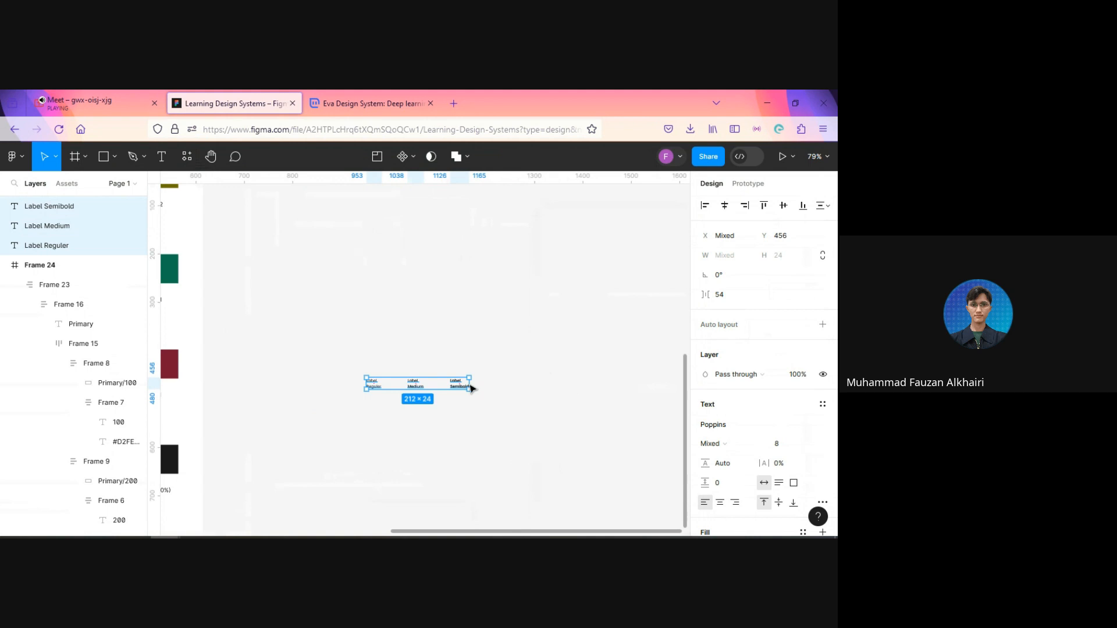
scroll(472, 388, up, 2)
drag(470, 386, 619, 388)
scroll(536, 421, down, 3)
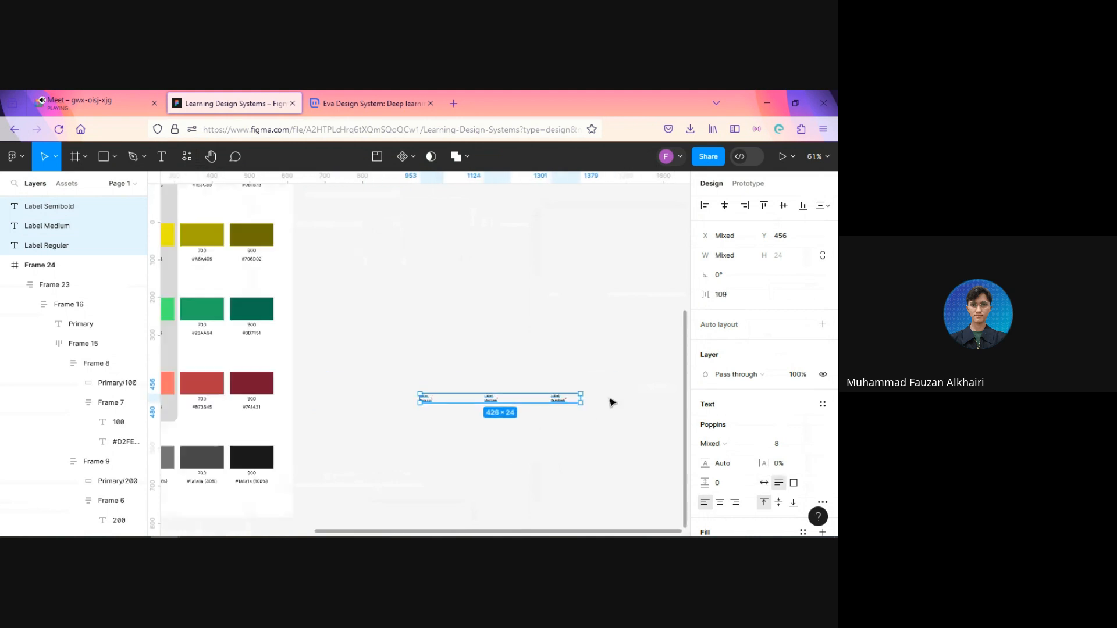
Step: Move the row of three label samples to about X 810, Y 567 and stretch it to a total width of about 641
scroll(591, 405, up, 3)
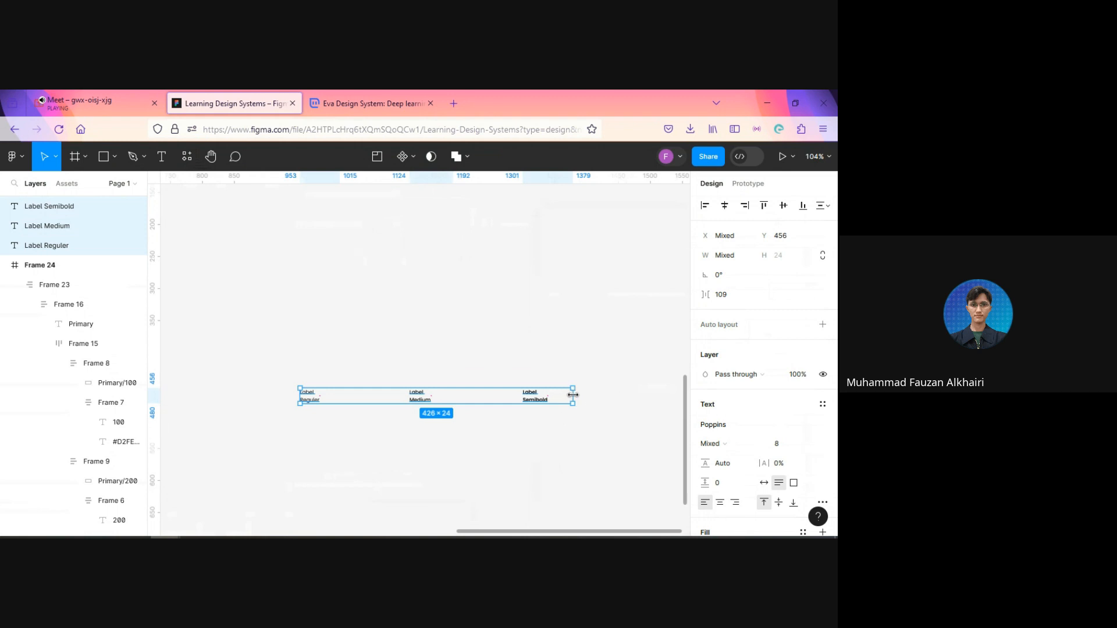
drag(573, 395, 632, 409)
scroll(474, 424, down, 5)
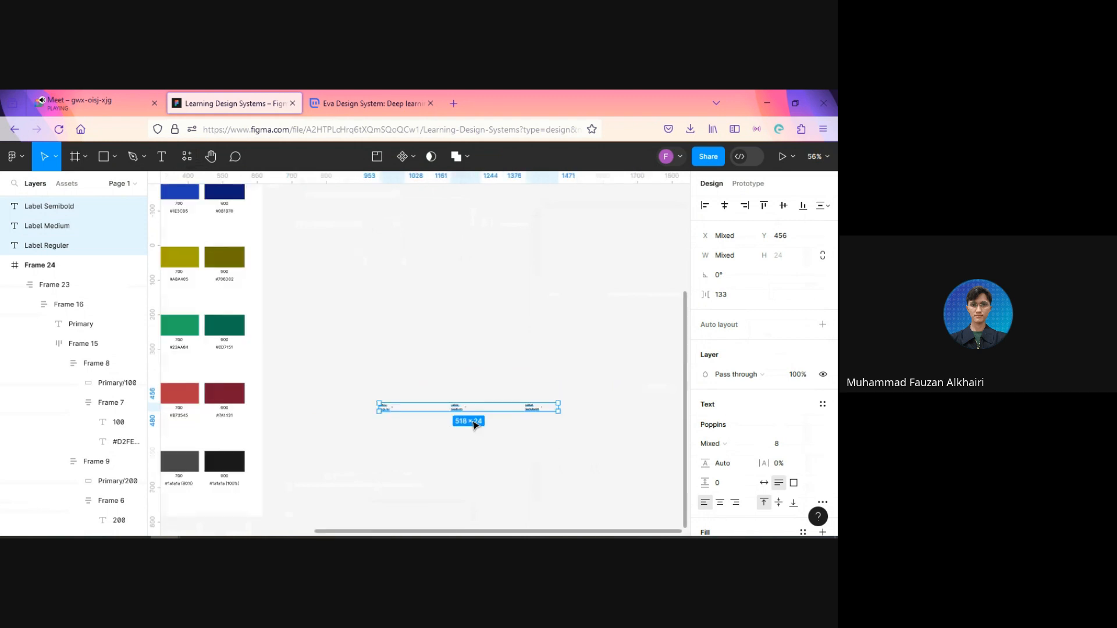
scroll(410, 417, up, 3)
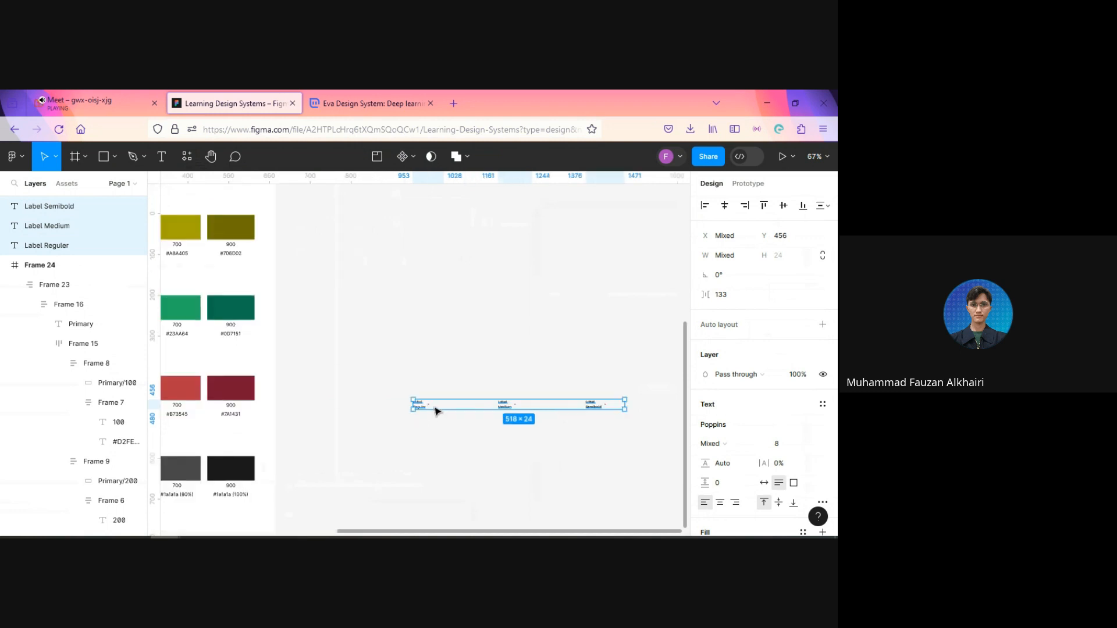
drag(436, 407, 376, 454)
scroll(584, 457, up, 3)
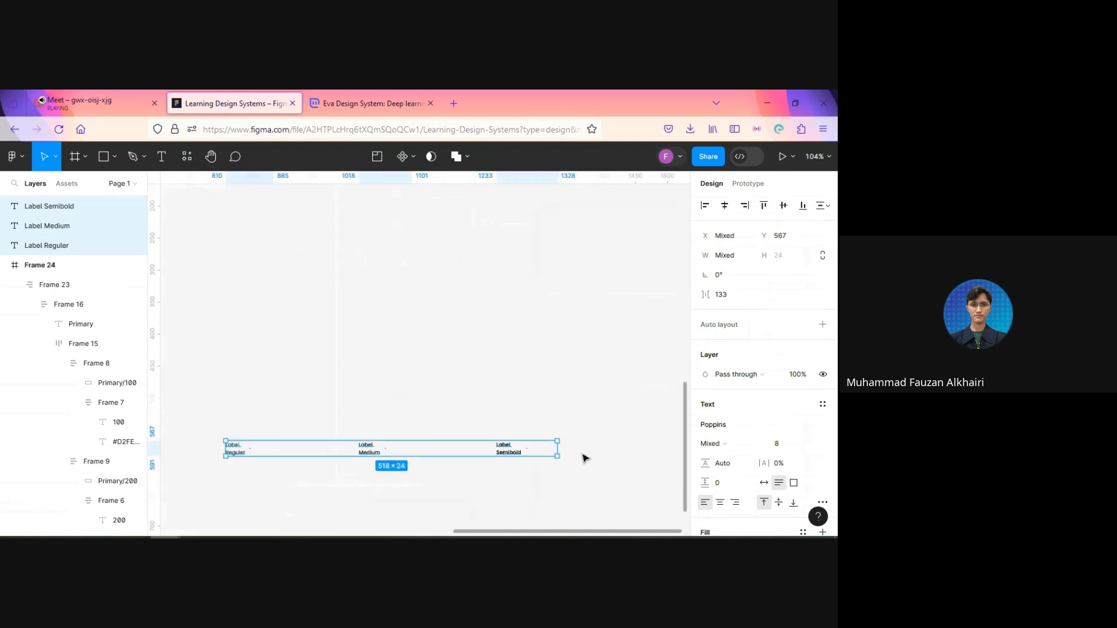
drag(634, 453, 637, 453)
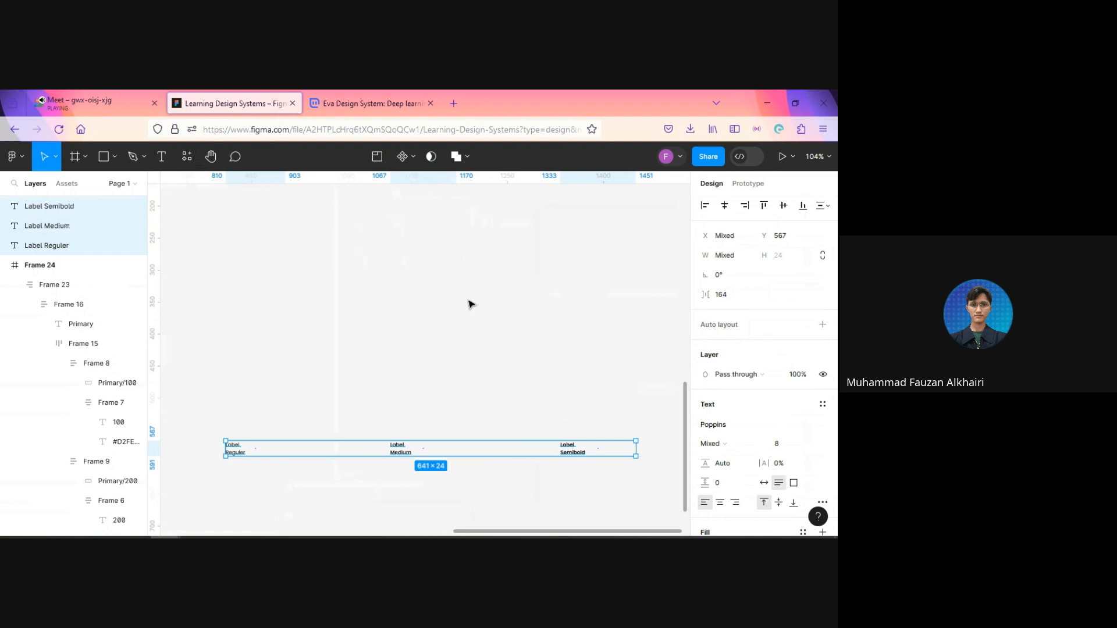
Step: Stretch the label row further to a total width of about 691 and clear the selection
scroll(432, 268, down, 4)
scroll(433, 267, down, 1)
scroll(424, 282, up, 3)
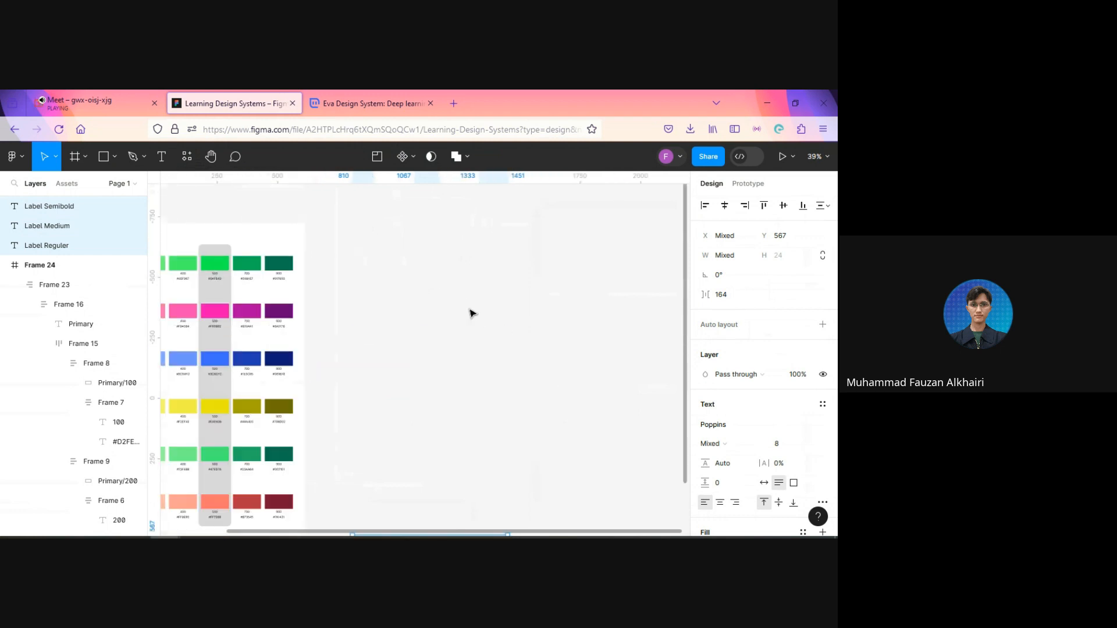
scroll(423, 288, down, 1)
scroll(424, 287, down, 5)
scroll(459, 260, up, 2)
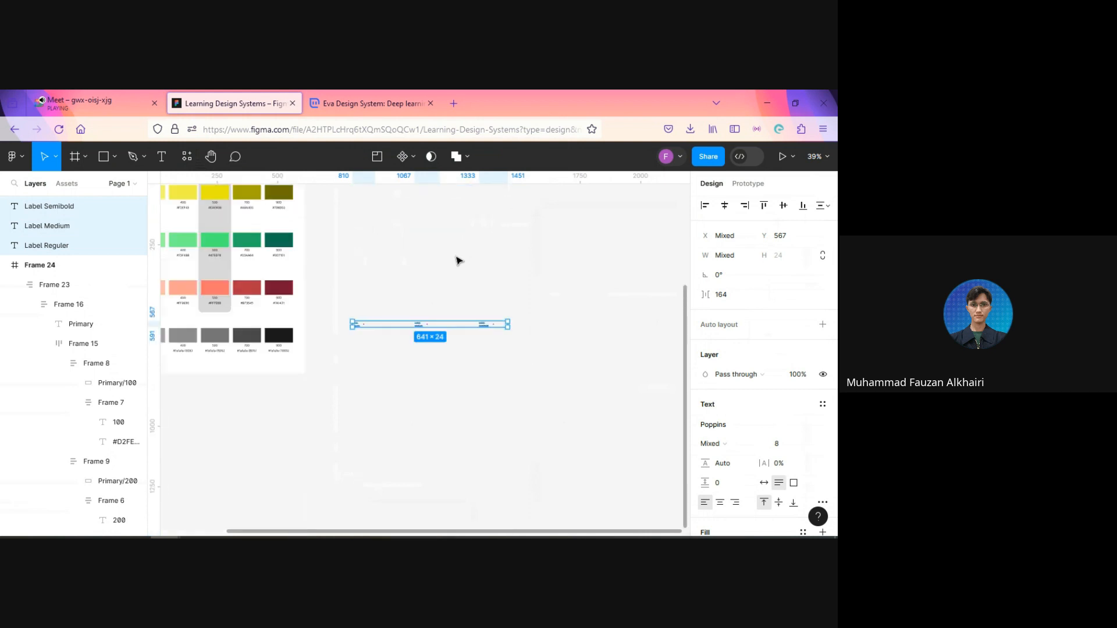
scroll(504, 349, up, 4)
scroll(504, 351, up, 2)
drag(524, 284, 561, 285)
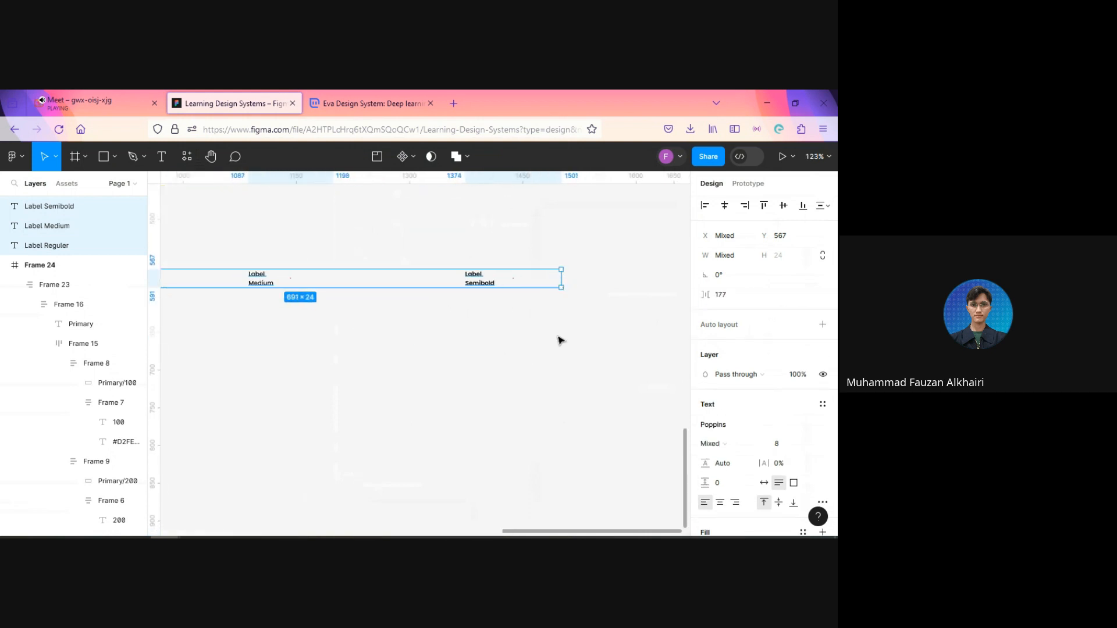
scroll(559, 338, down, 3)
click(393, 359)
Step: Duplicate the three label samples and place the copy directly above the original row at about Y 522
scroll(394, 359, up, 3)
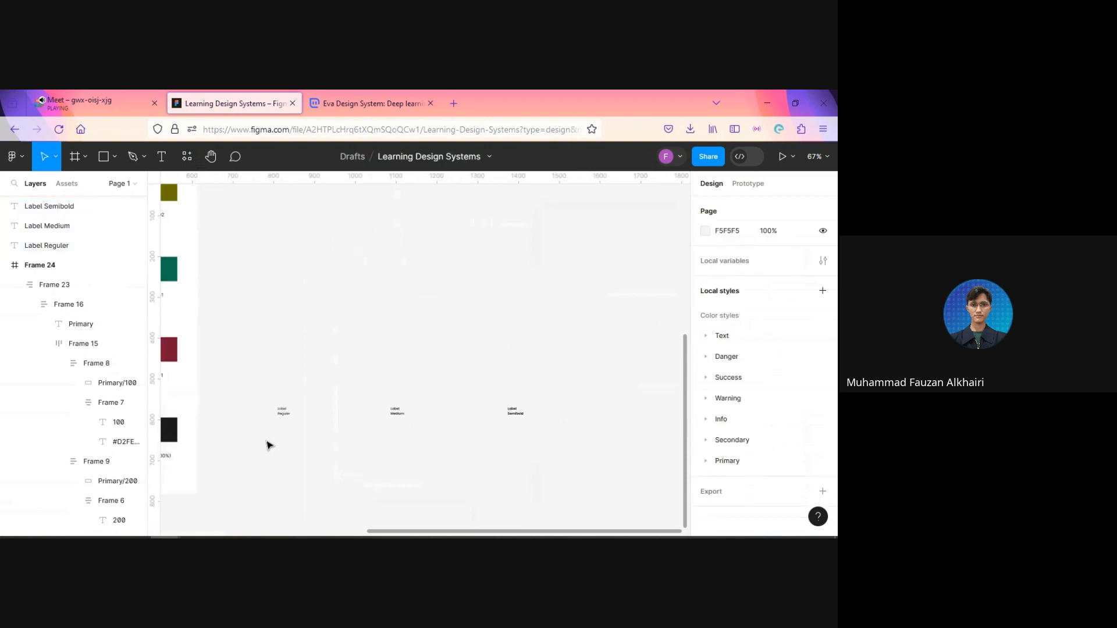
drag(249, 384, 571, 463)
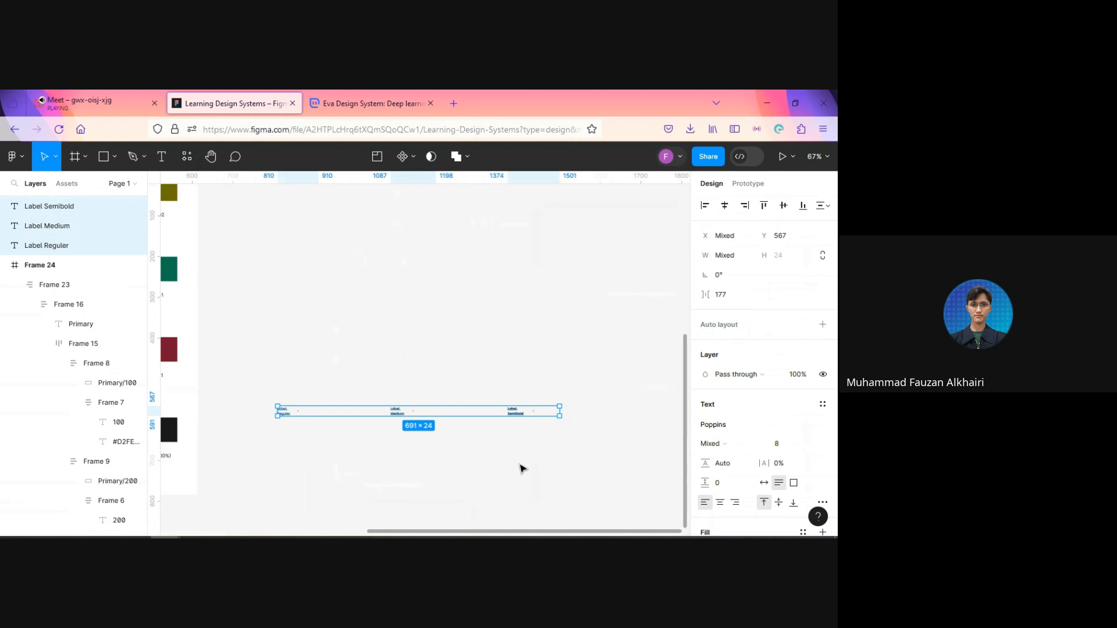
key(ctrl+d)
scroll(369, 448, up, 4)
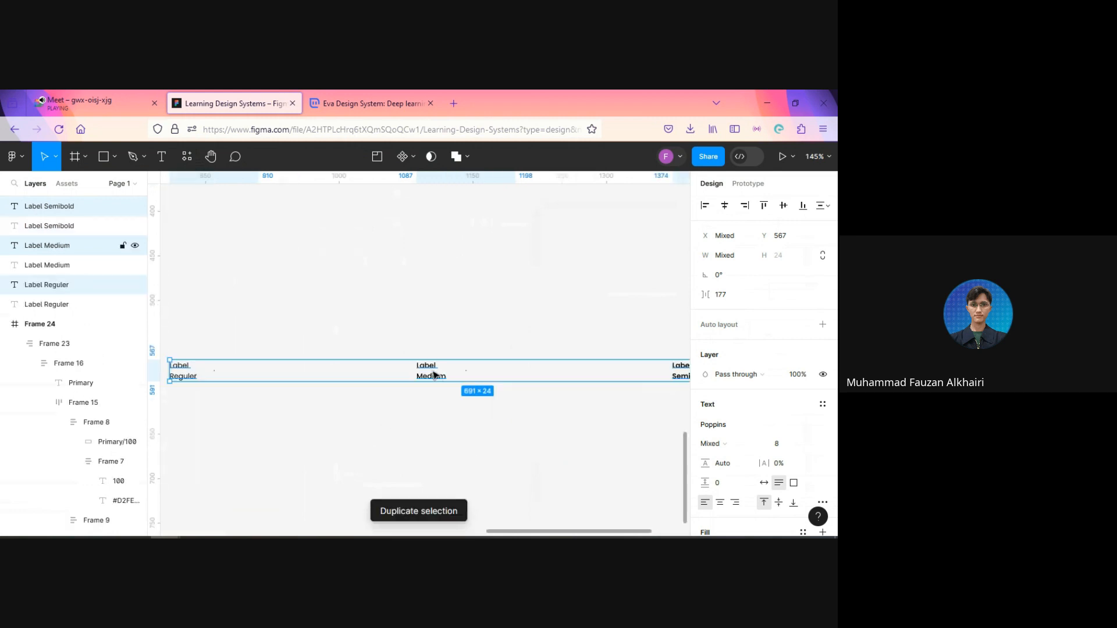
drag(433, 375, 432, 337)
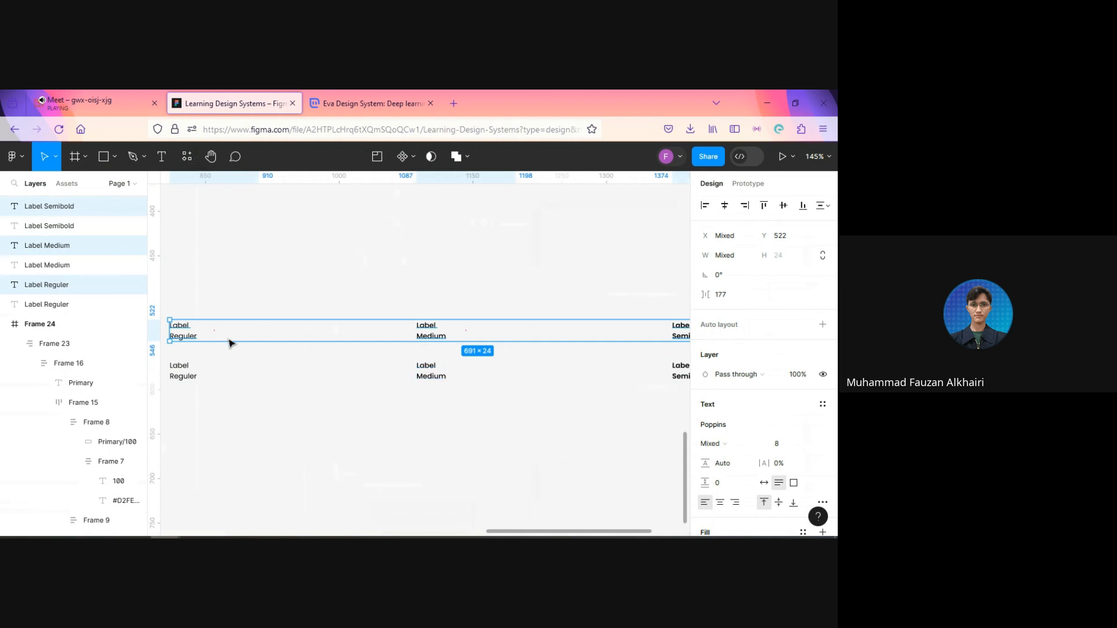
click(464, 444)
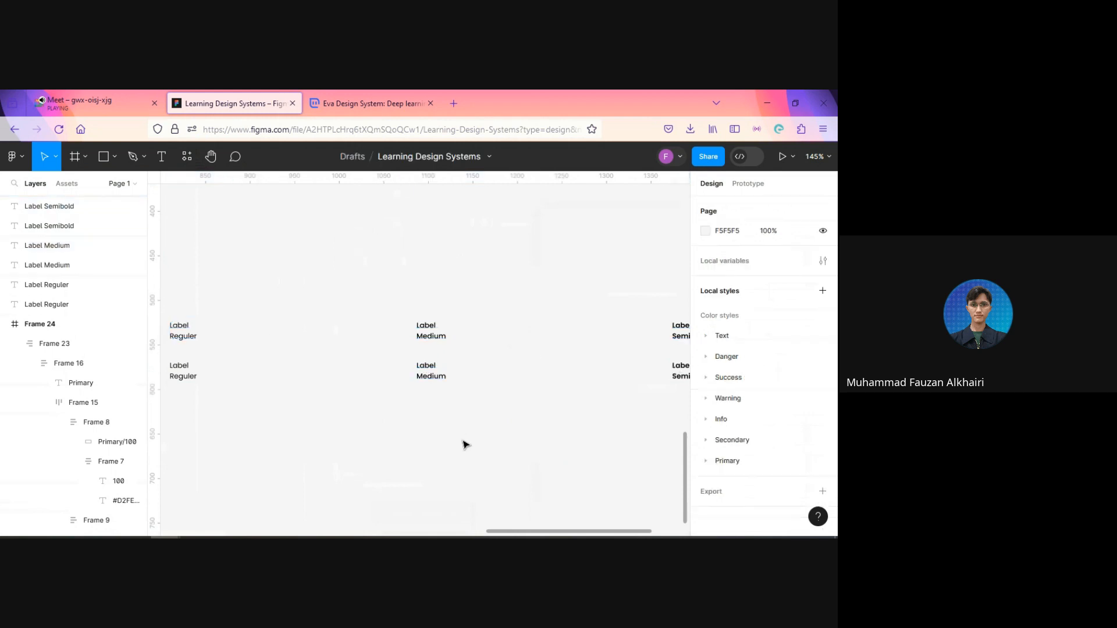
Step: Select the Reguler, Medium and Semibold label samples in the upper row together
click(187, 335)
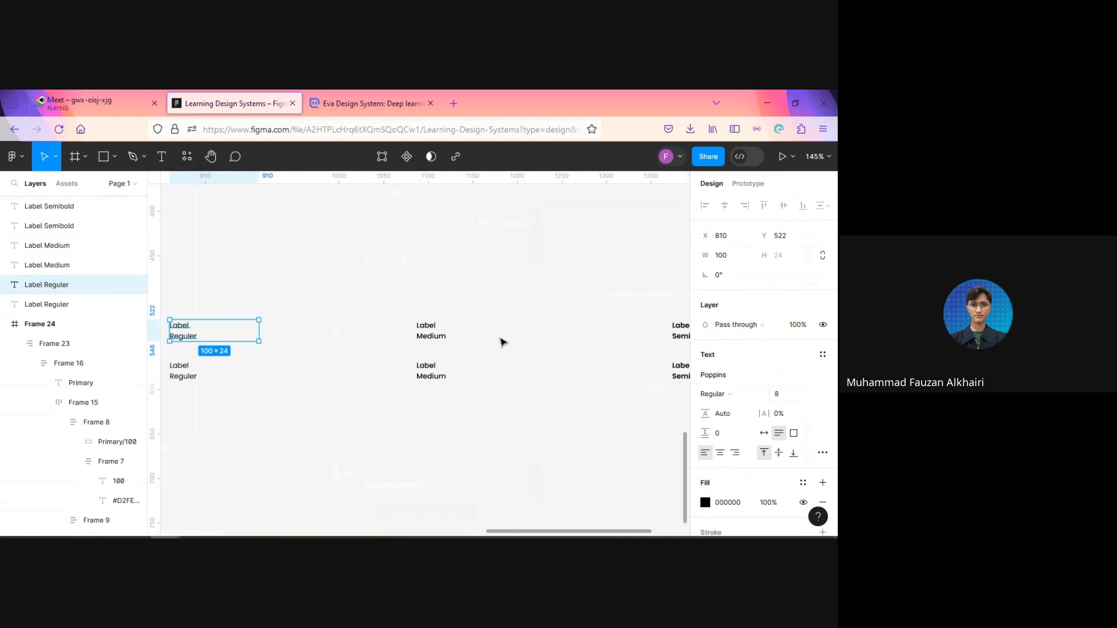
shift+click(436, 336)
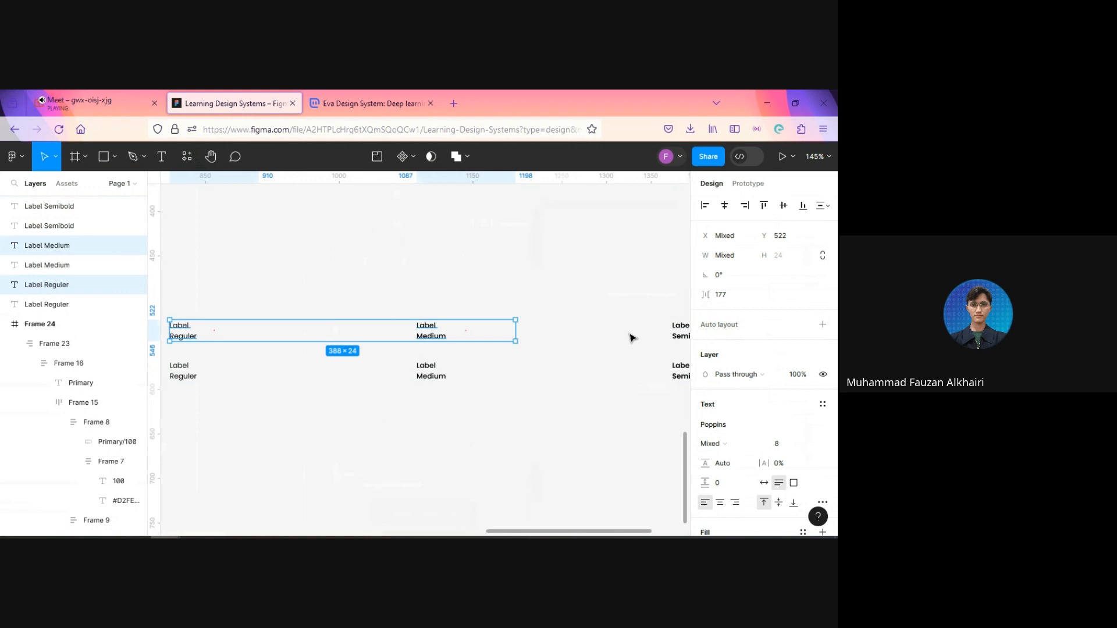
shift+click(678, 331)
drag(558, 443, 474, 429)
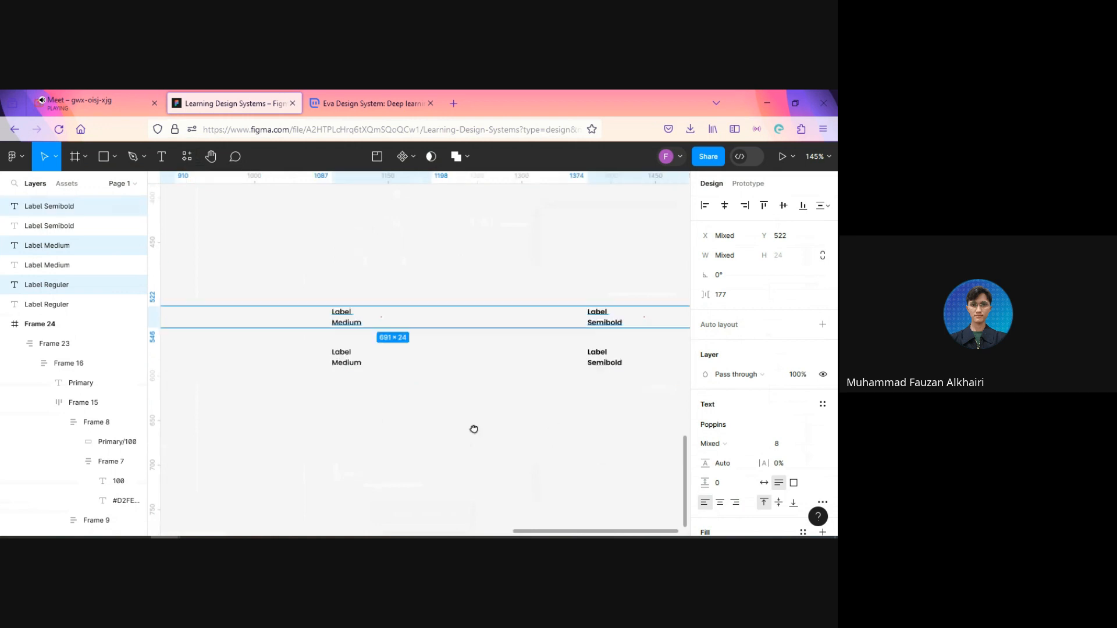
scroll(476, 433, down, 3)
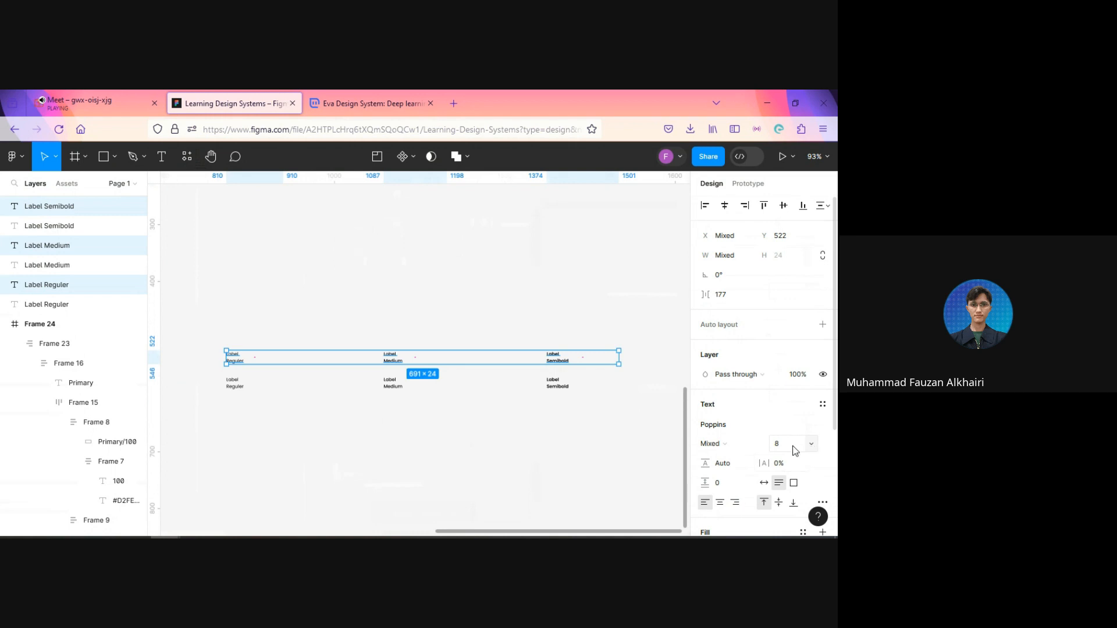
click(794, 449)
key(Return)
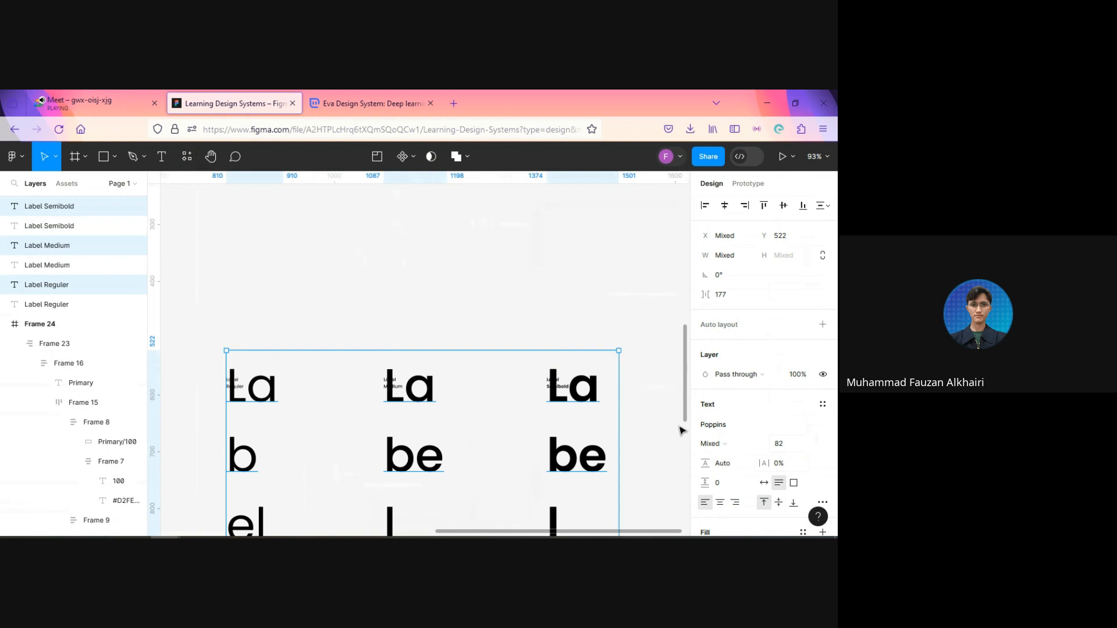
key(ctrl+z)
Step: Set the font size of the upper label row to 10 and raise the row to about Y 513
click(786, 450)
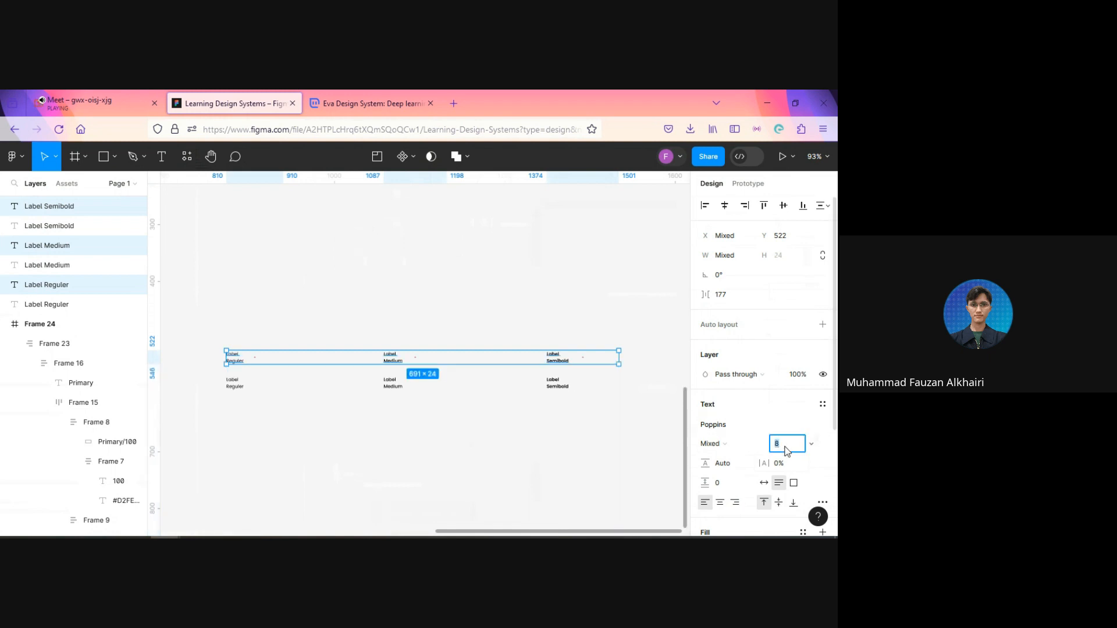
key(Return)
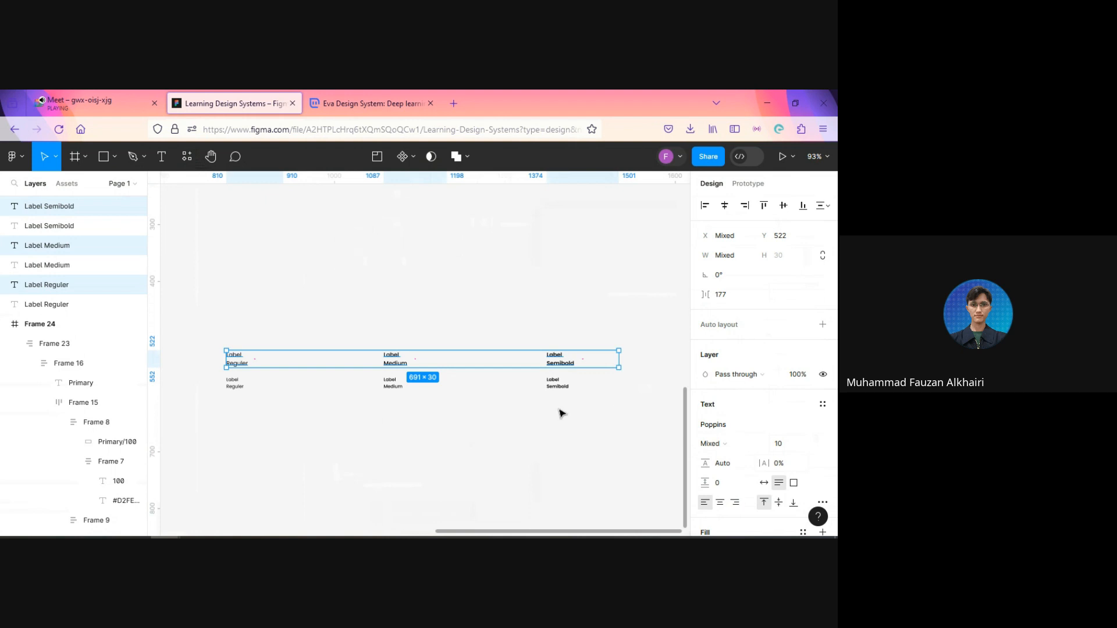
drag(437, 362, 437, 357)
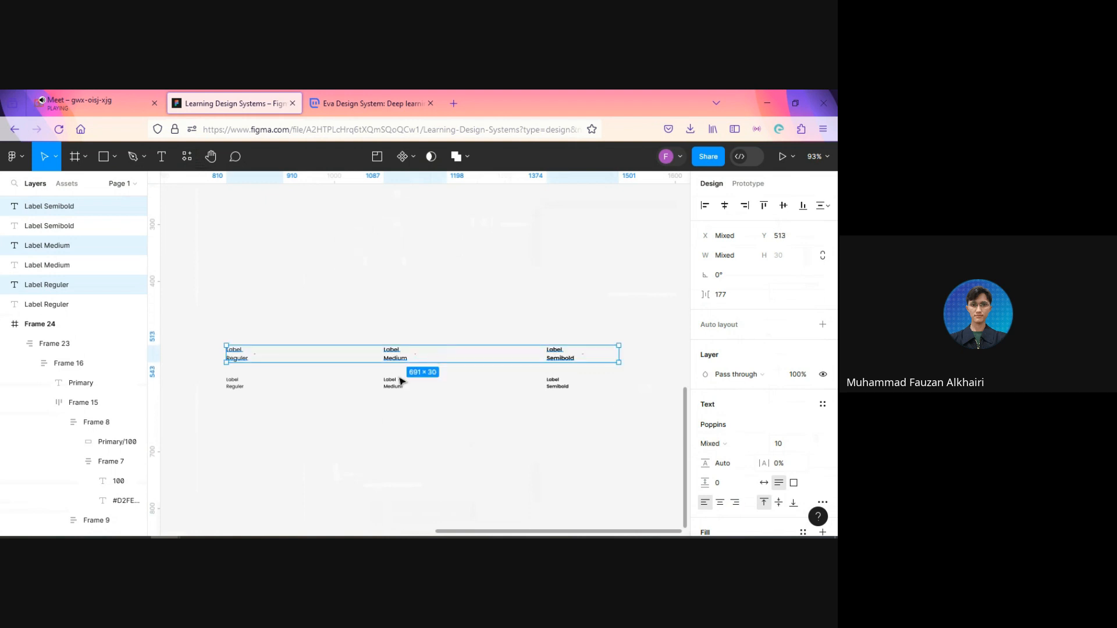
key(alt)
click(399, 446)
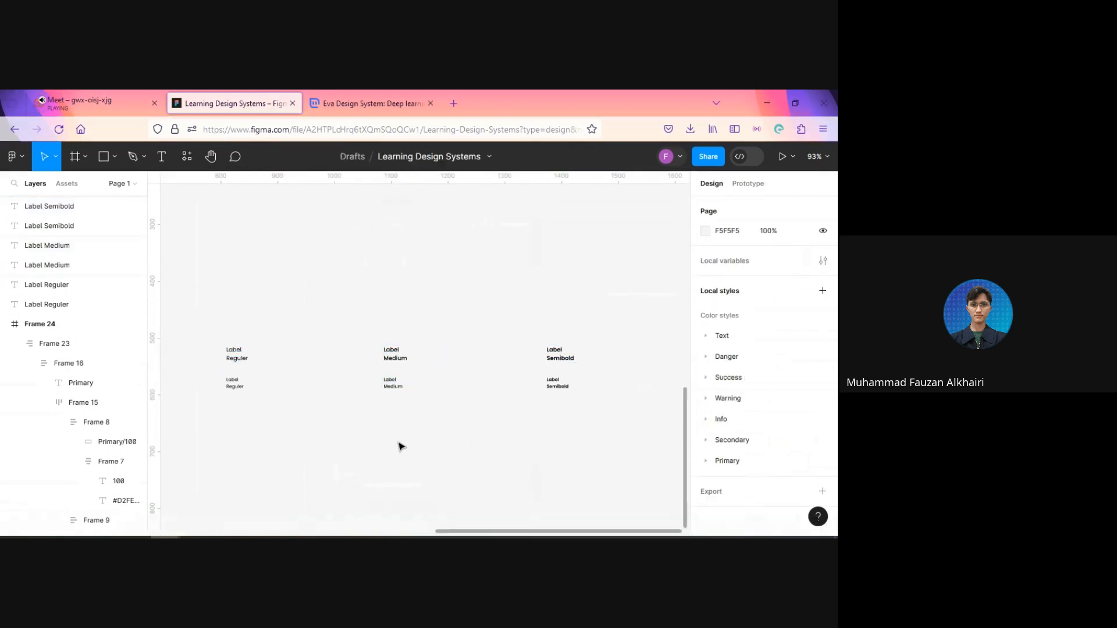
scroll(304, 375, down, 5)
scroll(352, 413, up, 5)
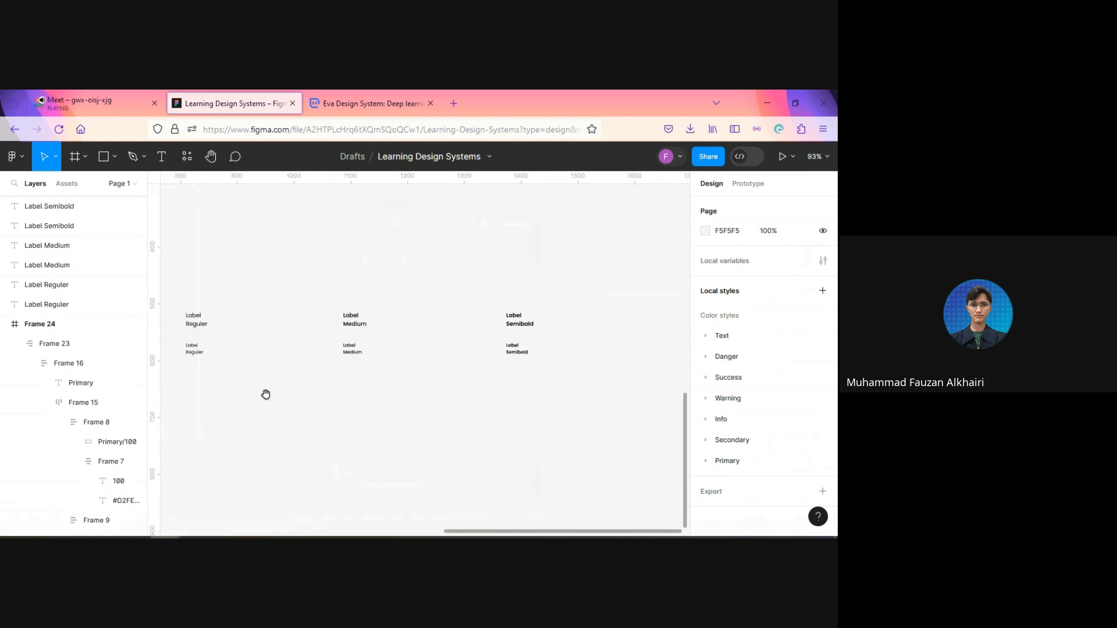
drag(265, 392, 332, 446)
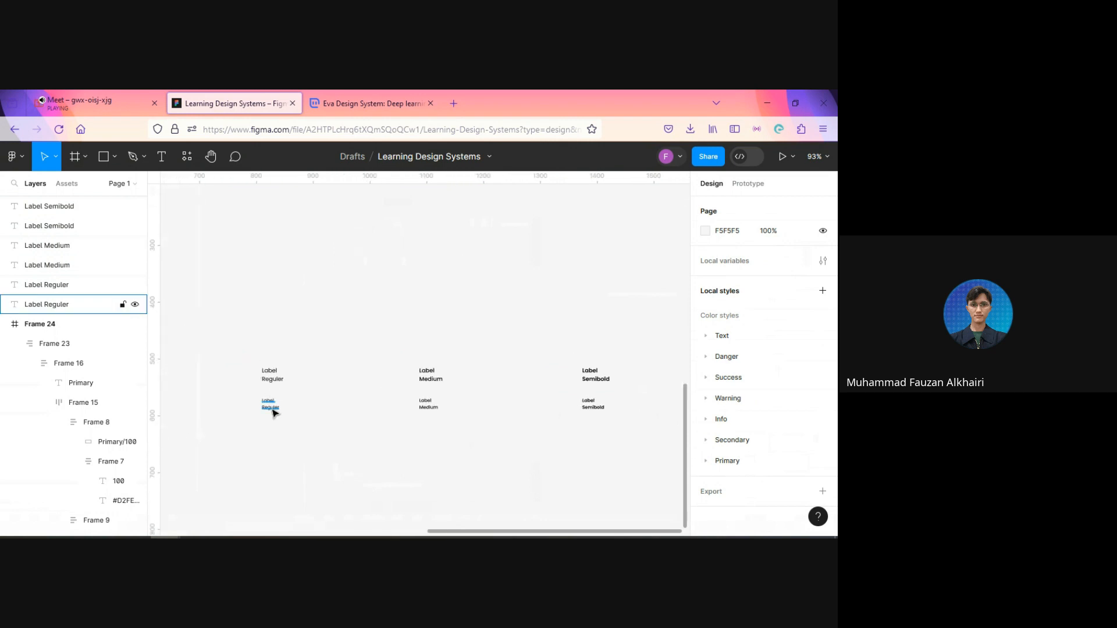
scroll(230, 417, up, 3)
double_click(299, 395)
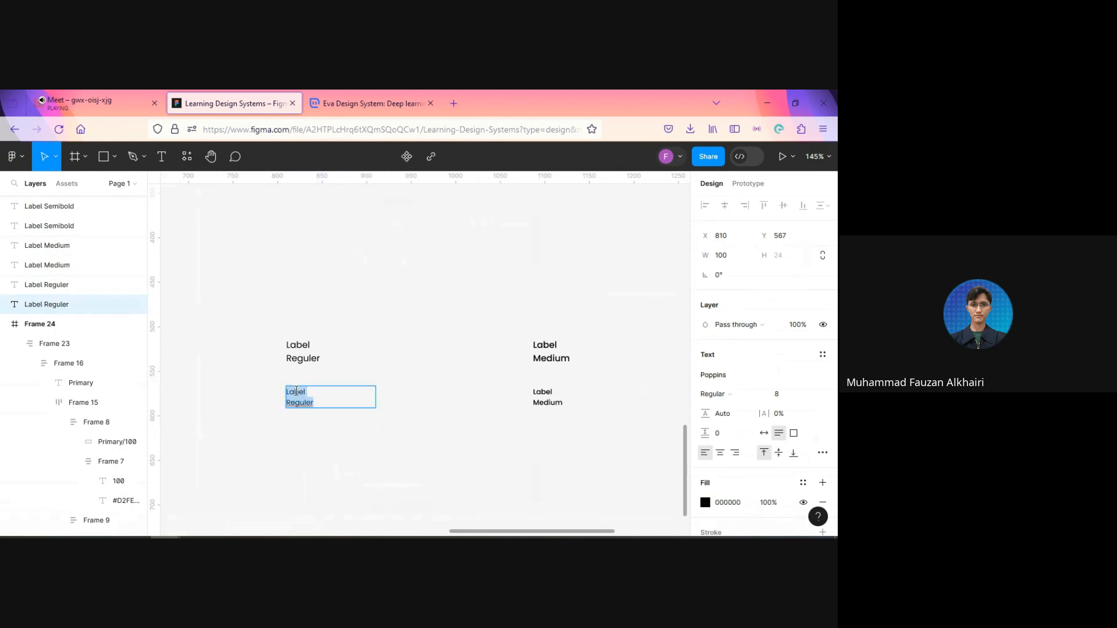
click(299, 392)
click(235, 352)
scroll(232, 269, right, 5)
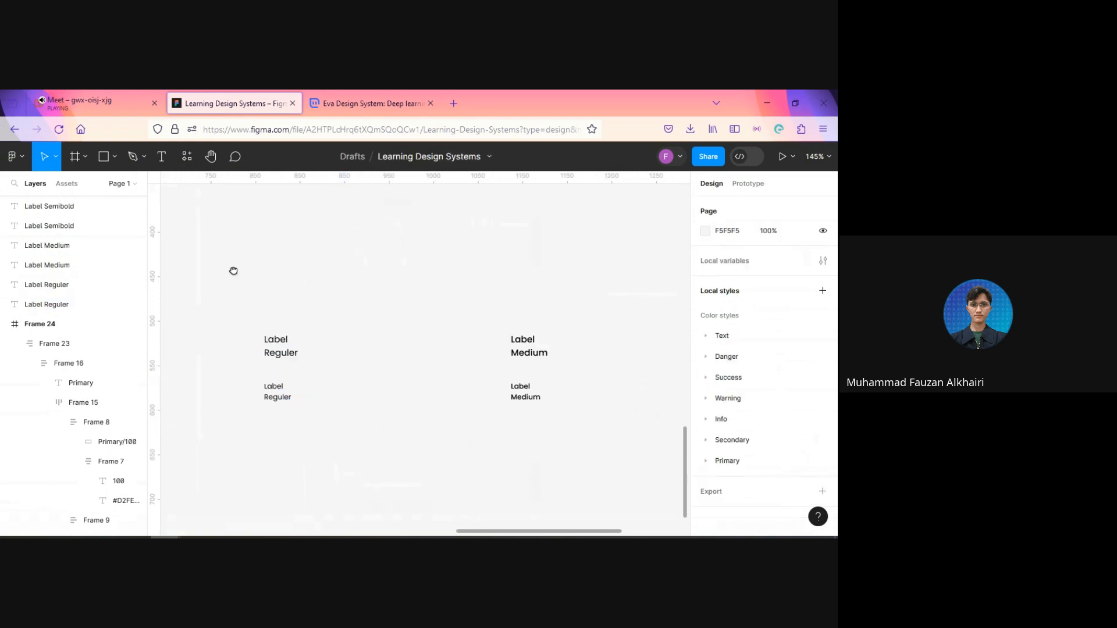
Step: Duplicate the size 10 label row and place the copy above it at about Y 459
scroll(224, 291, down, 4)
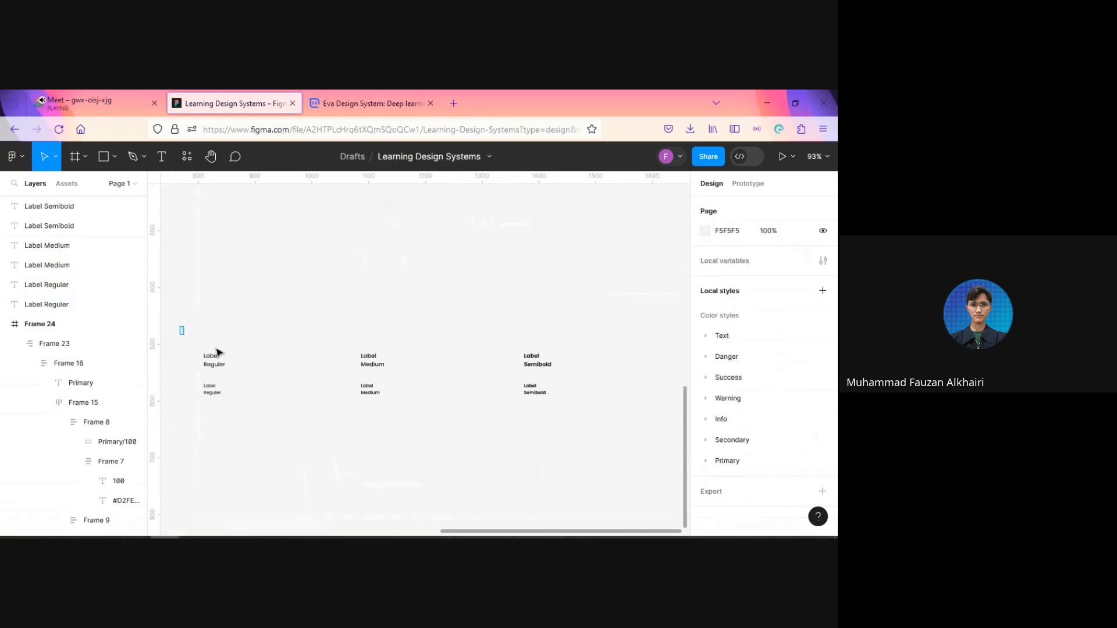
click(217, 355)
drag(470, 376, 538, 370)
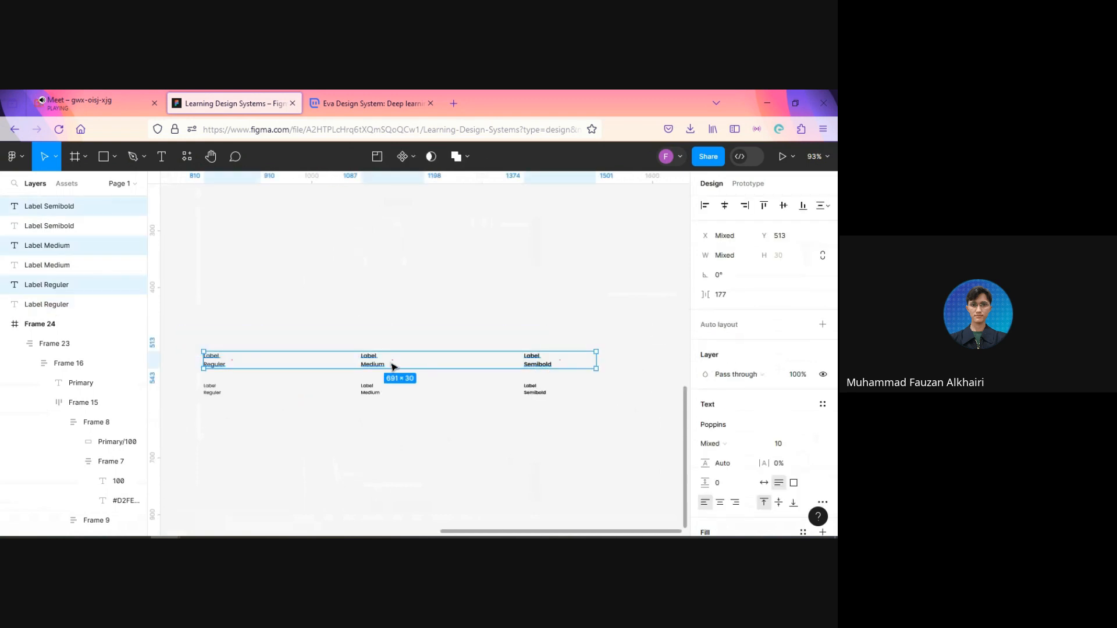
key(ctrl+d)
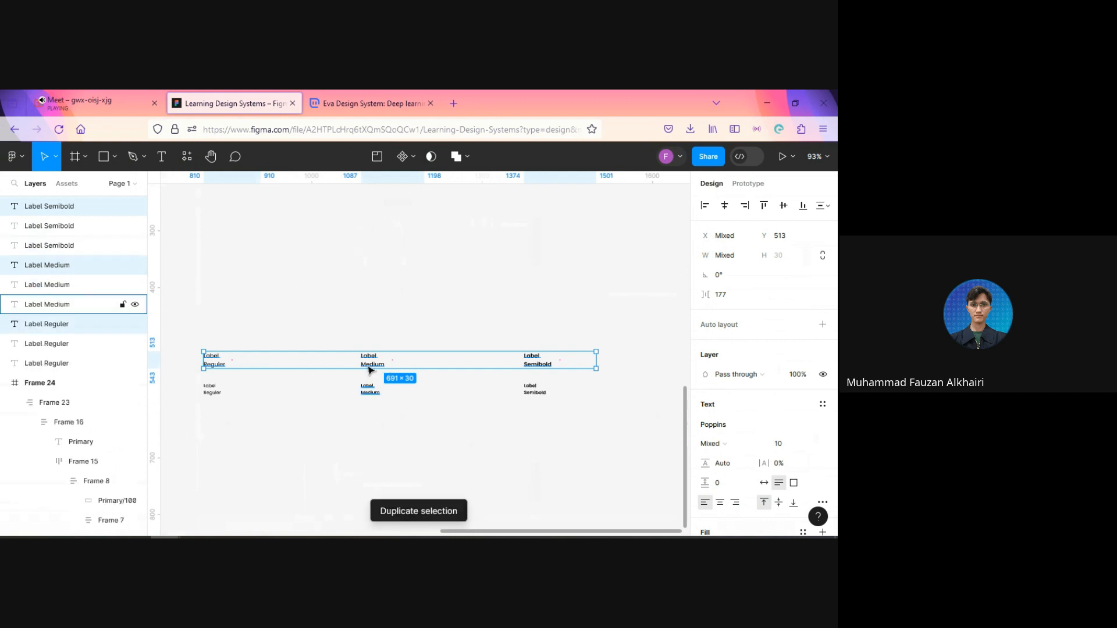
drag(373, 362, 371, 333)
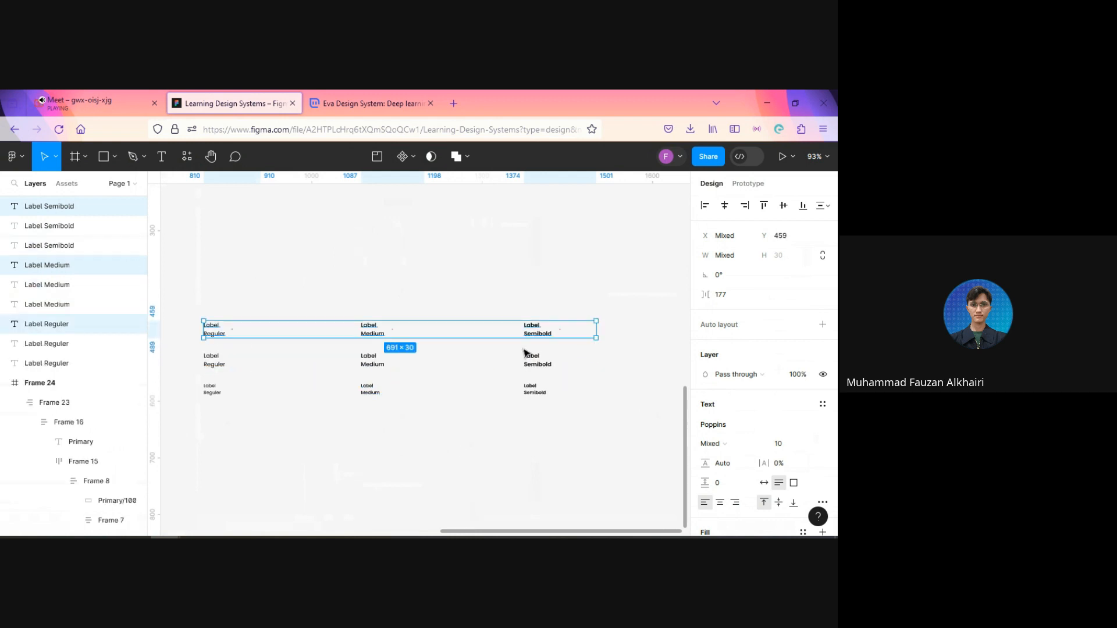
Step: Set the font size of the new top label row to 12, nudge the row up slightly and clear the selection
click(790, 446)
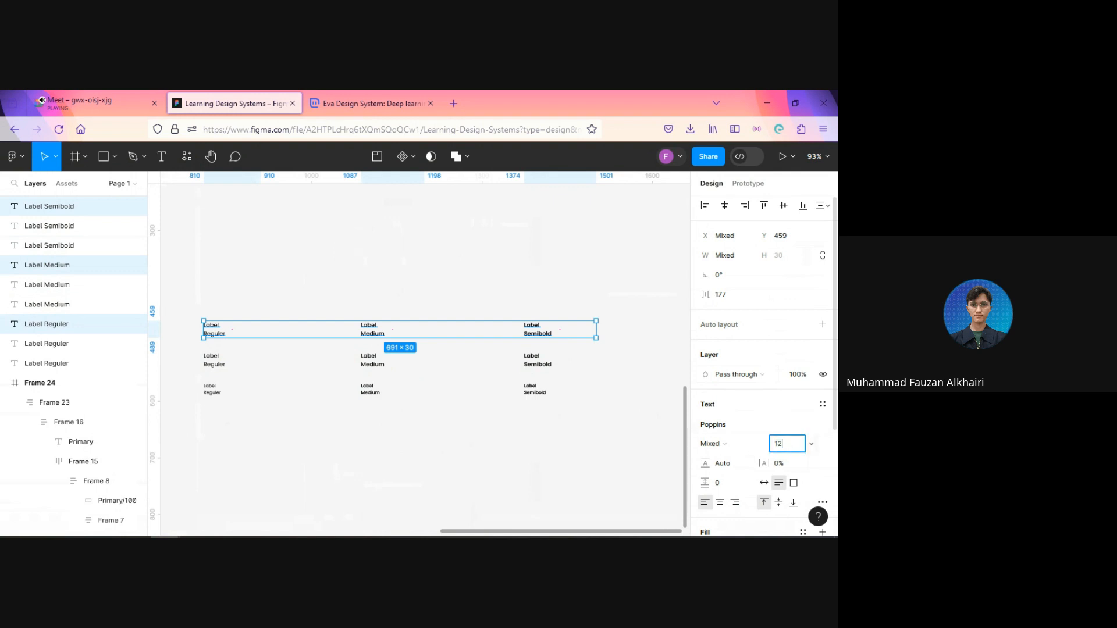
key(Return)
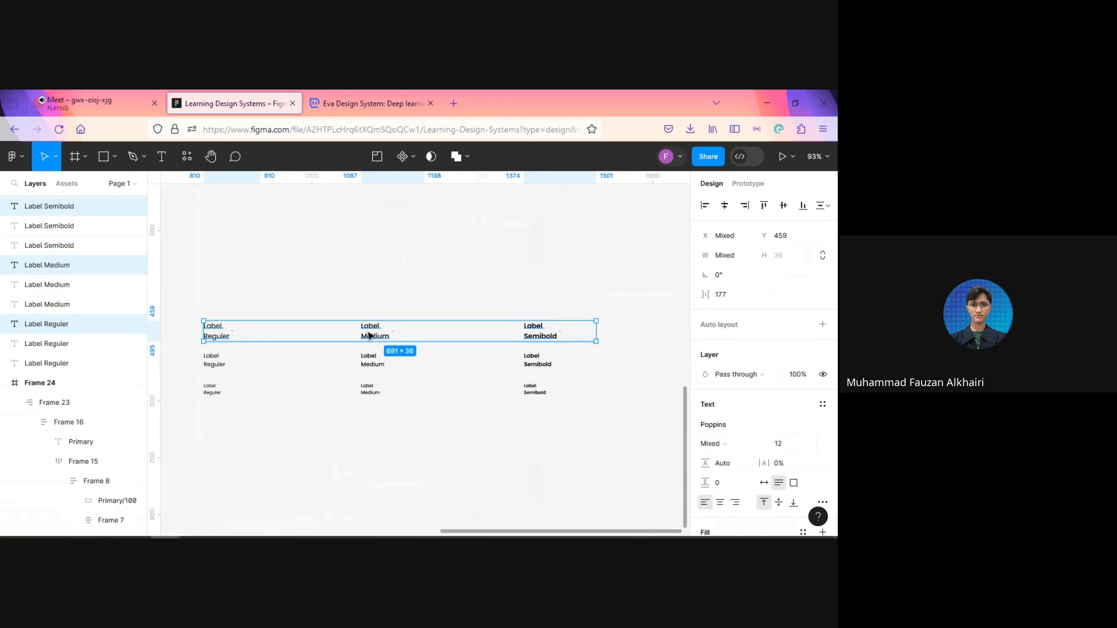
drag(380, 336, 378, 333)
click(254, 441)
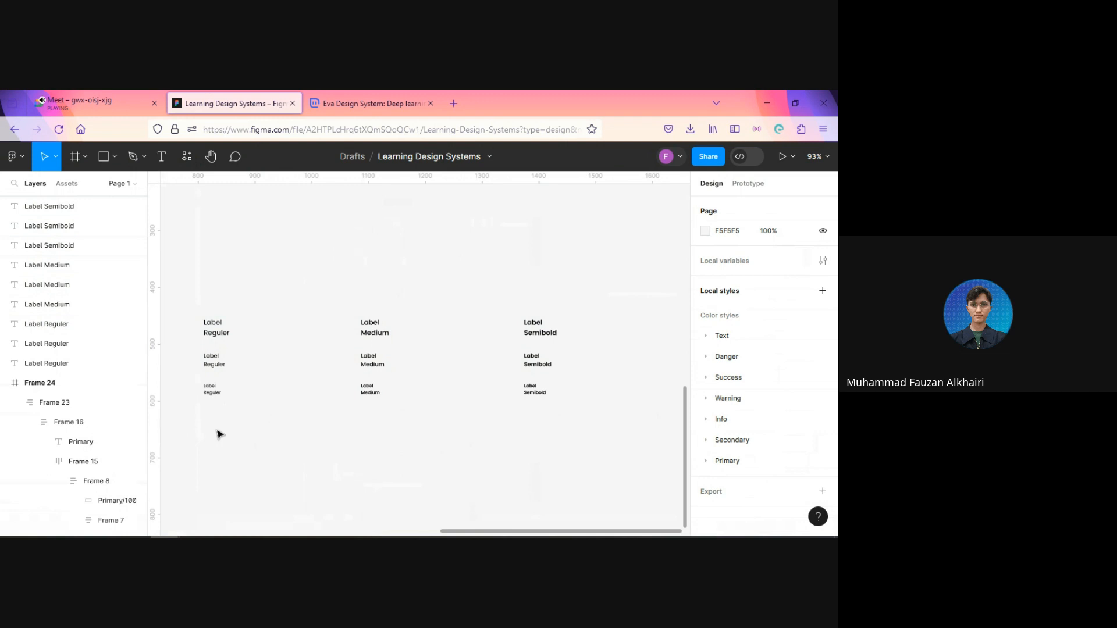
Step: Change the size 8 Reguler sample's text to "Label 2 Reguler"
scroll(220, 431, up, 5)
double_click(214, 362)
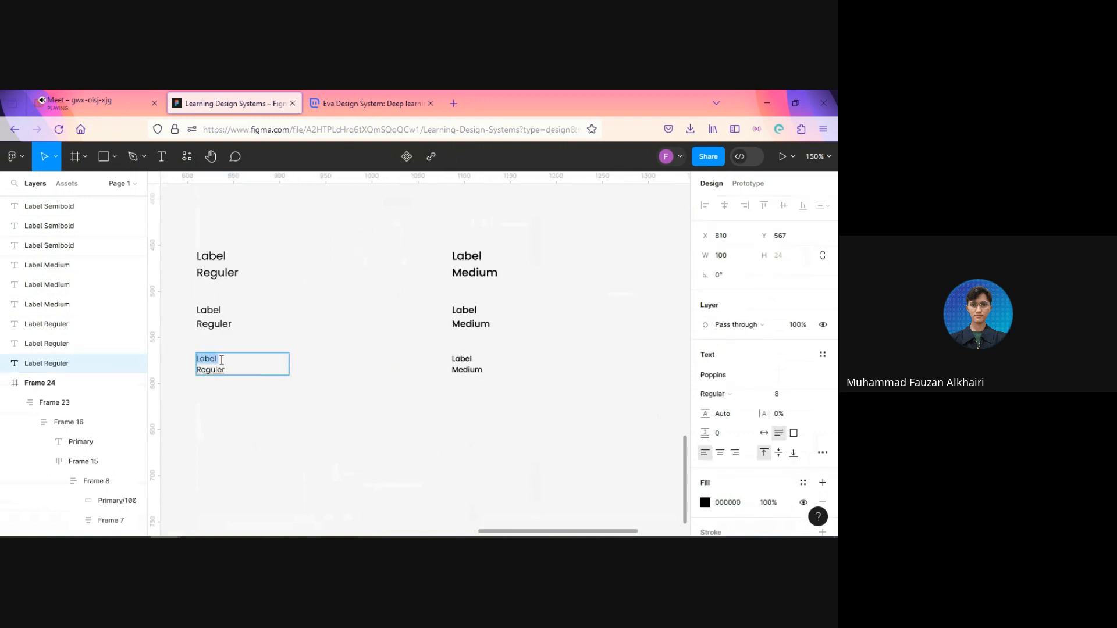
click(221, 360)
text(2)
Step: Change the size 8 Medium sample's text to "Label 2 Medium"
double_click(465, 361)
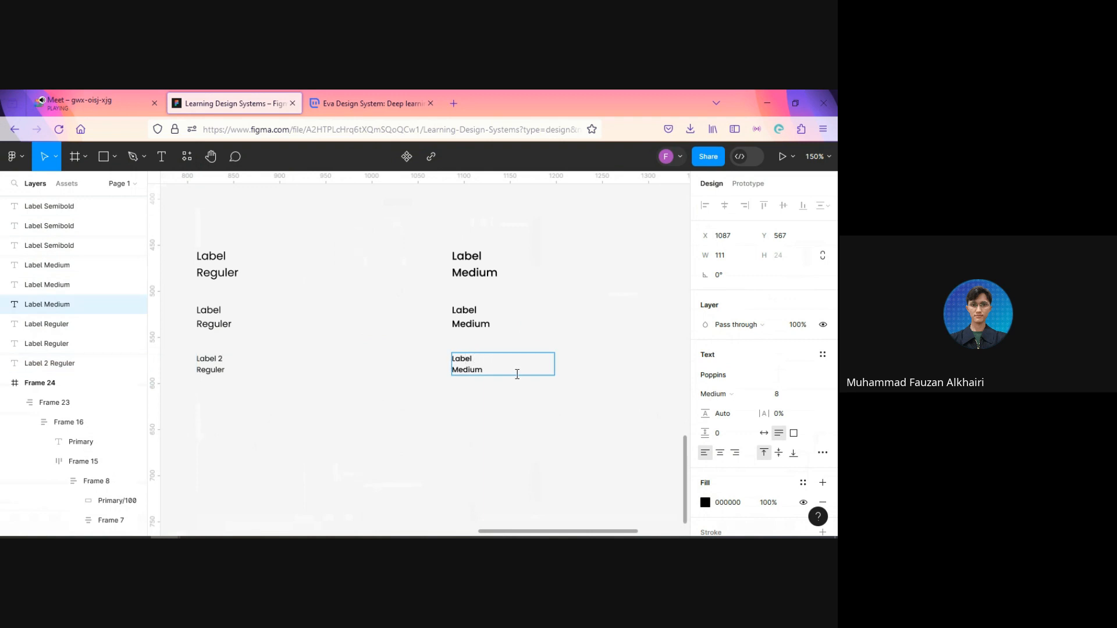
text(2)
key(Escape)
scroll(458, 420, right, 3)
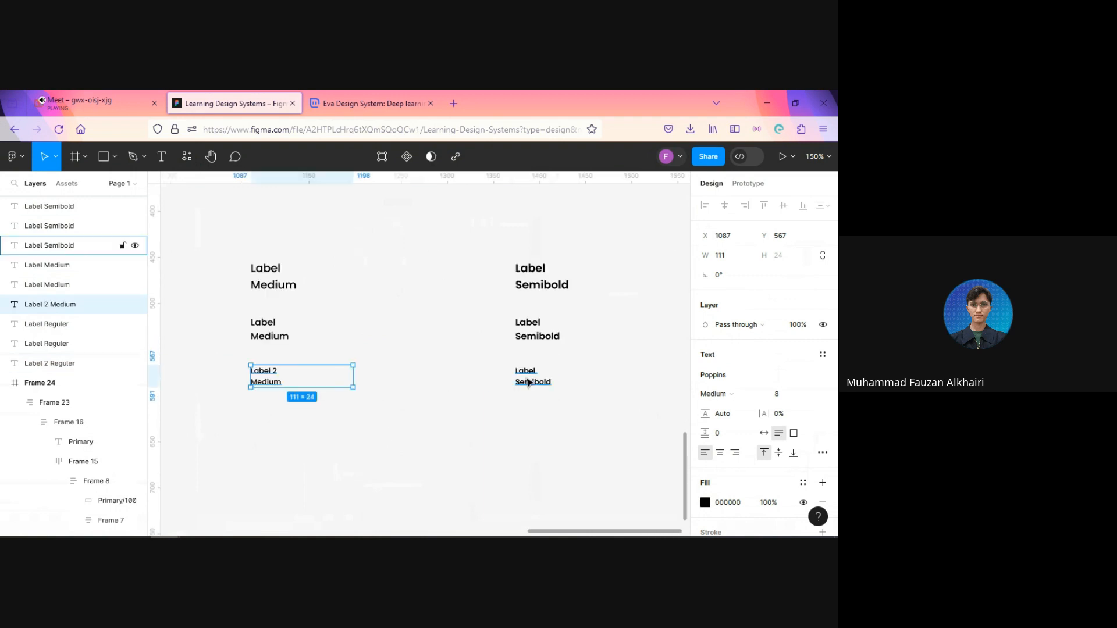
Step: Change the size 8 Semibold sample's text to "Label 2 Semibold" and clear the selection
double_click(527, 374)
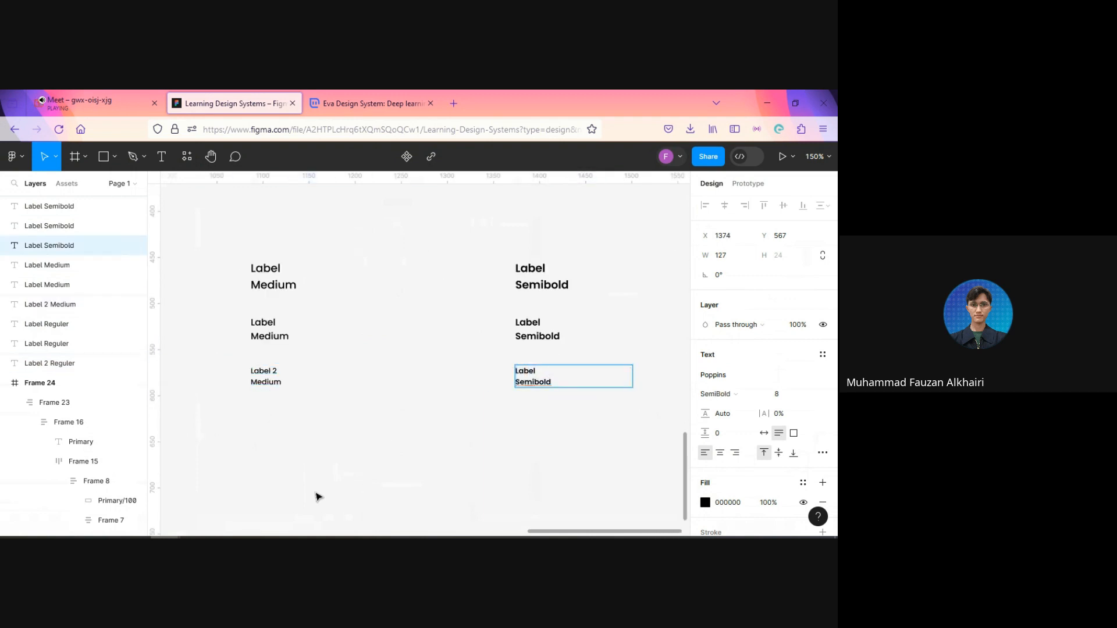
text(2)
click(284, 460)
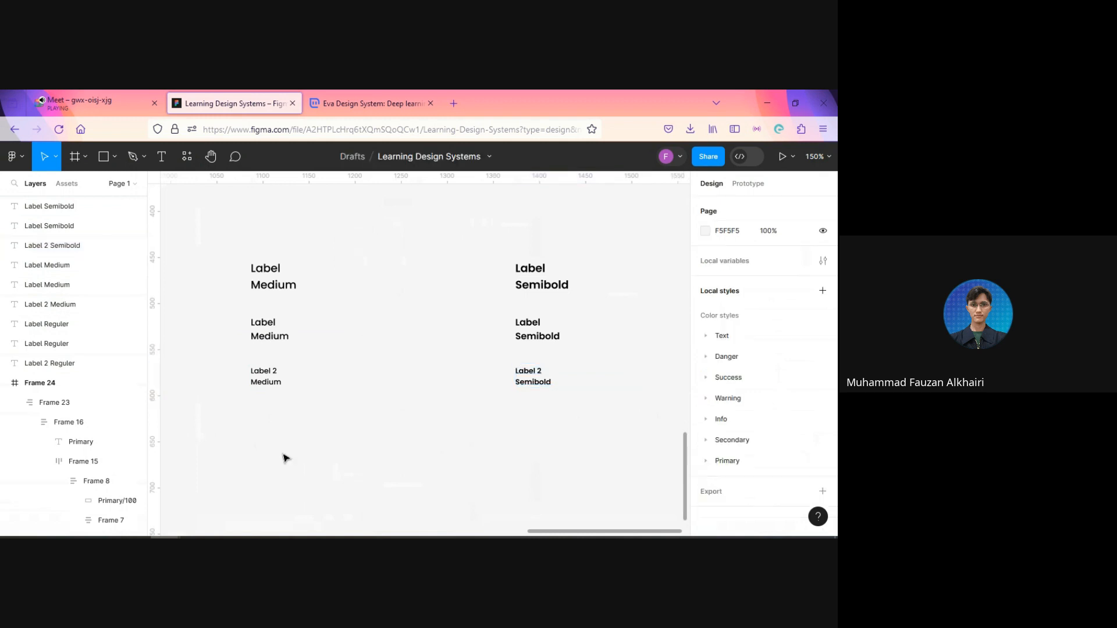
Step: Change the size 10 Reguler sample's text to "Label 1 Reguler"
drag(284, 459, 467, 444)
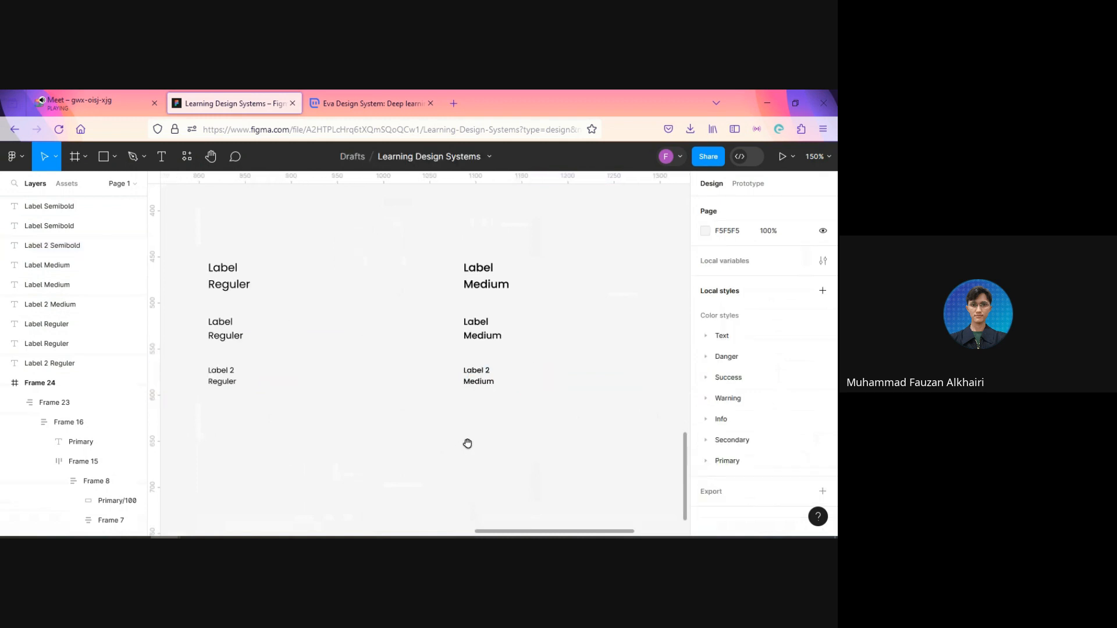
double_click(237, 322)
click(241, 323)
text(1)
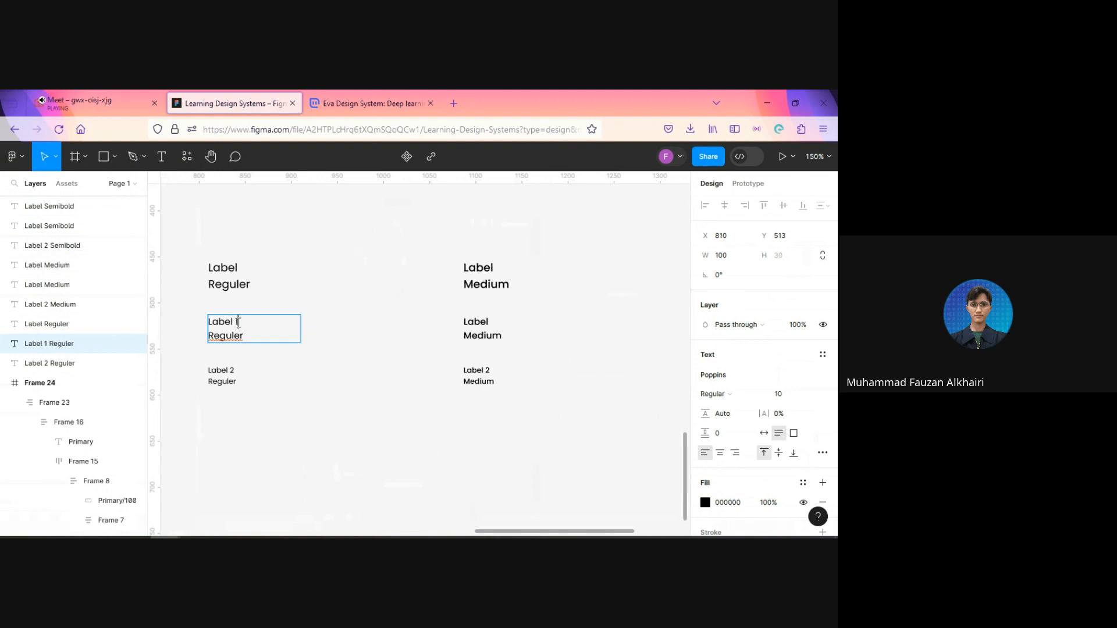
Step: Change the size 10 Medium sample's text to "Label 1 Medium"
click(488, 324)
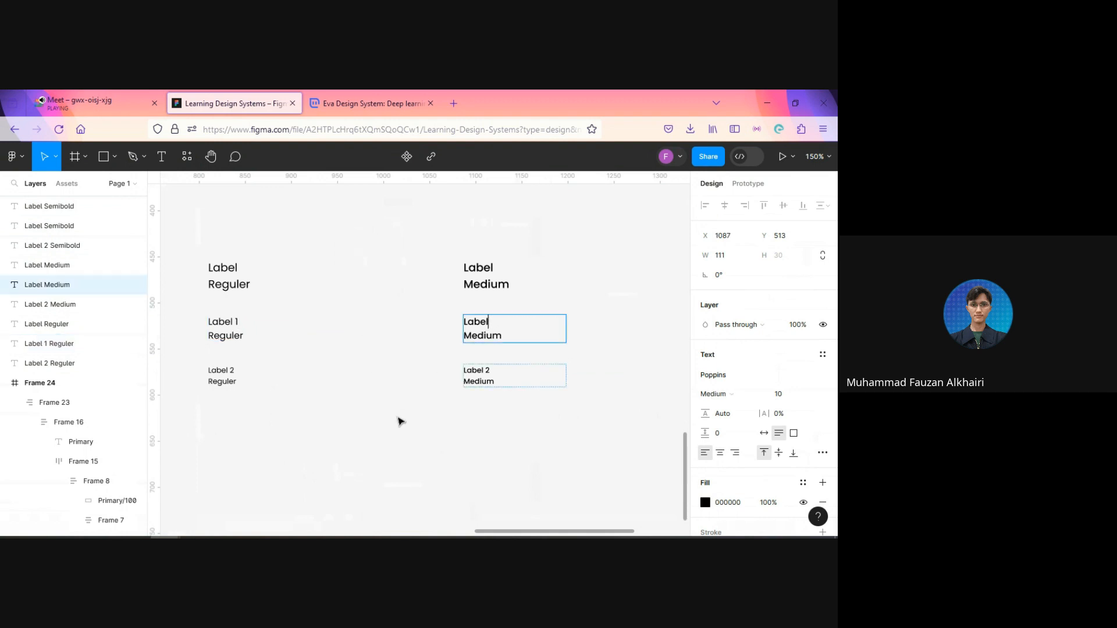
text(1)
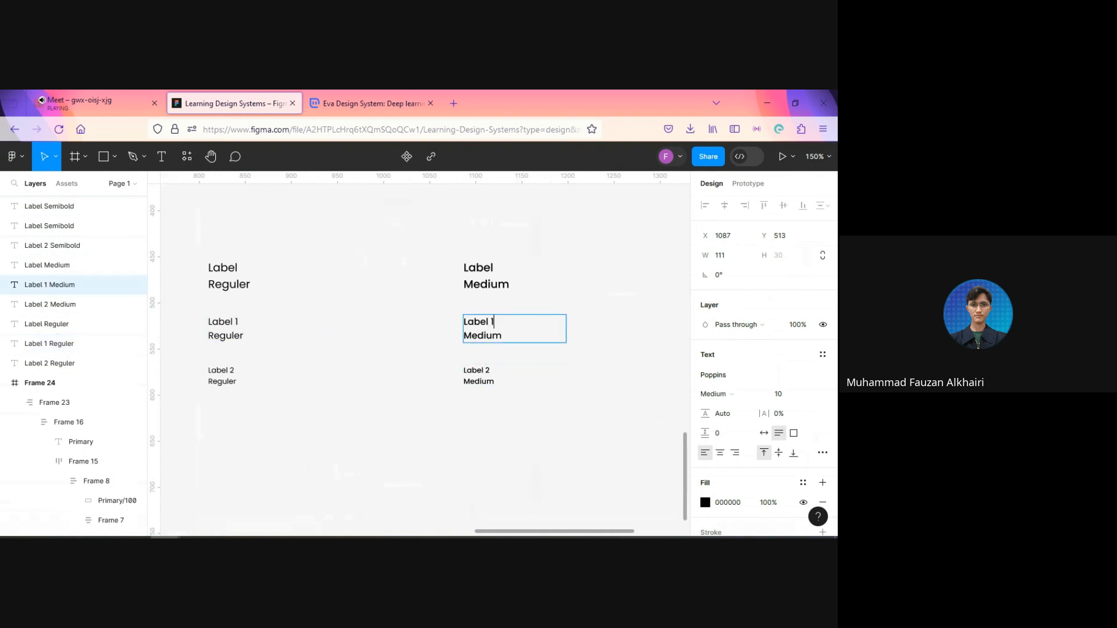
key(Escape)
Step: Change the size 10 Semibold sample's text to "Label 1 Semibold" and clear the selection
drag(553, 404, 233, 441)
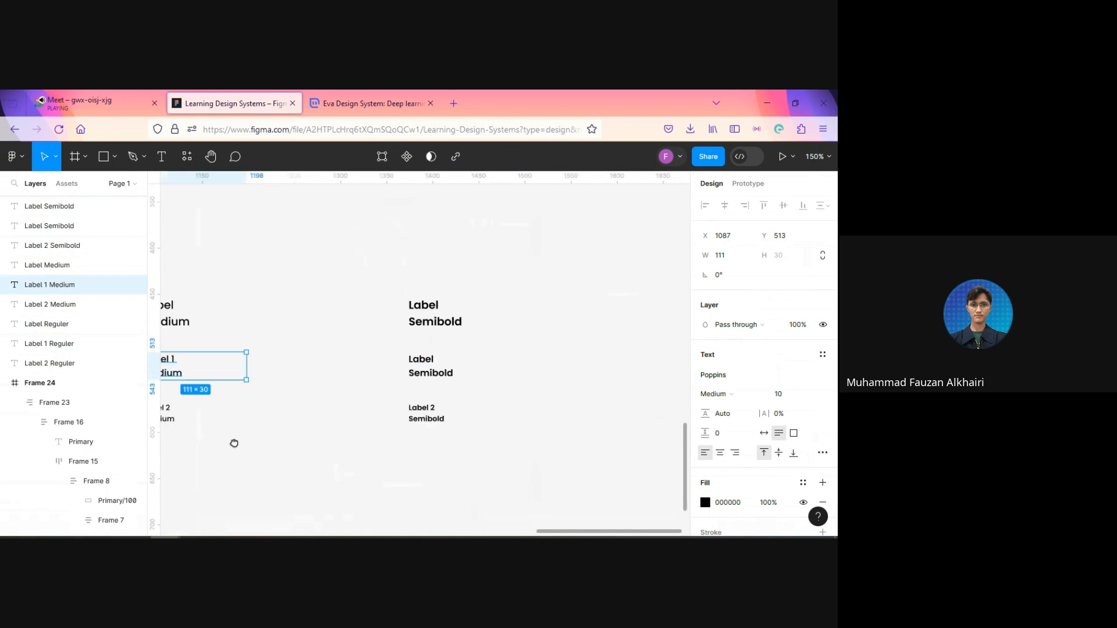
double_click(419, 374)
click(447, 361)
text(1)
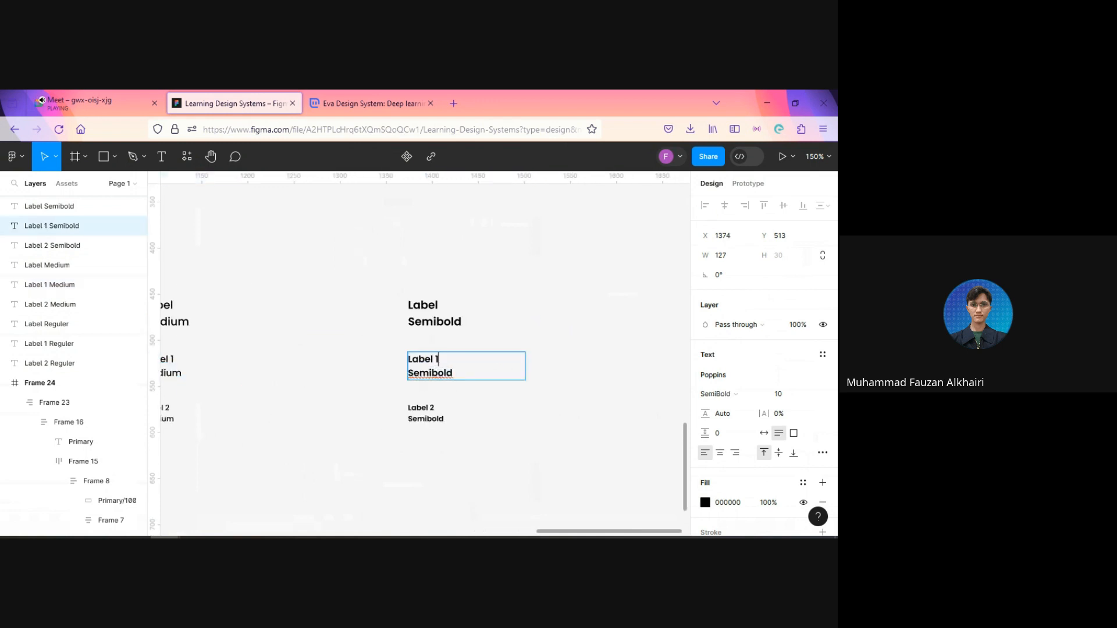
key(Escape)
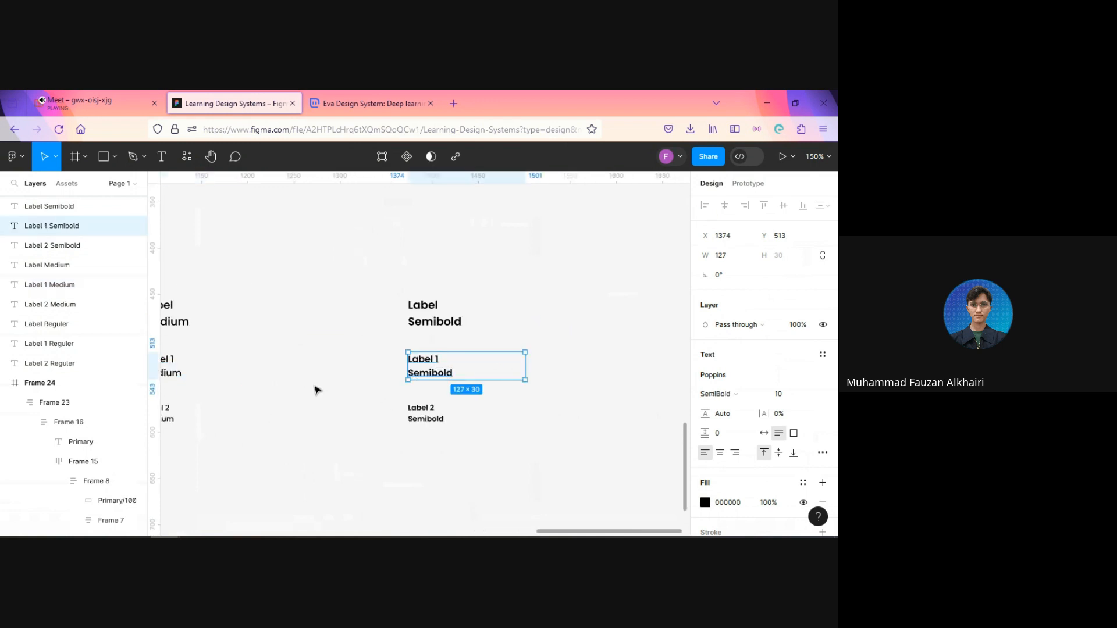
click(318, 393)
Step: Change the size 12 Reguler sample's text to "Paragraph Reguler" and copy the word "Paragraph"
scroll(318, 393, down, 5)
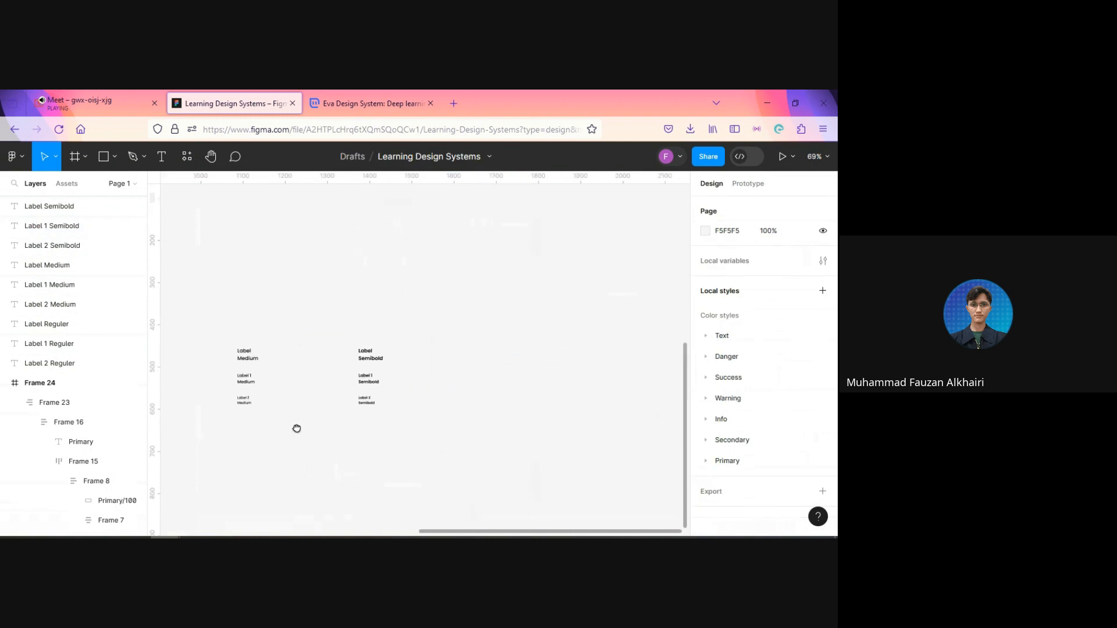
drag(297, 426, 465, 405)
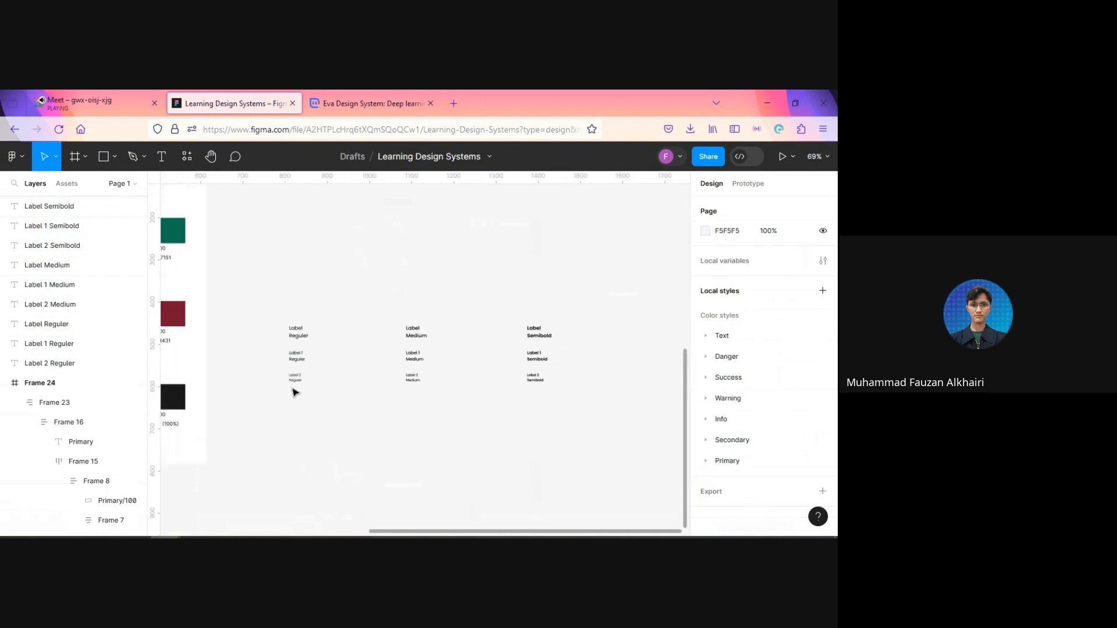
scroll(293, 398, up, 1)
scroll(350, 387, up, 3)
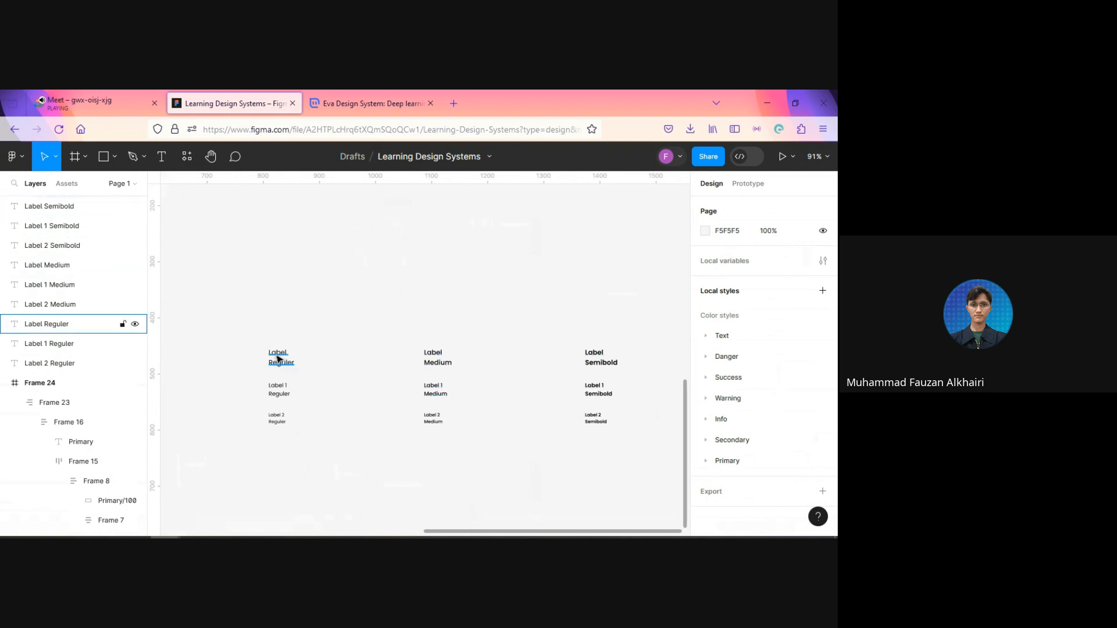
click(279, 359)
double_click(279, 353)
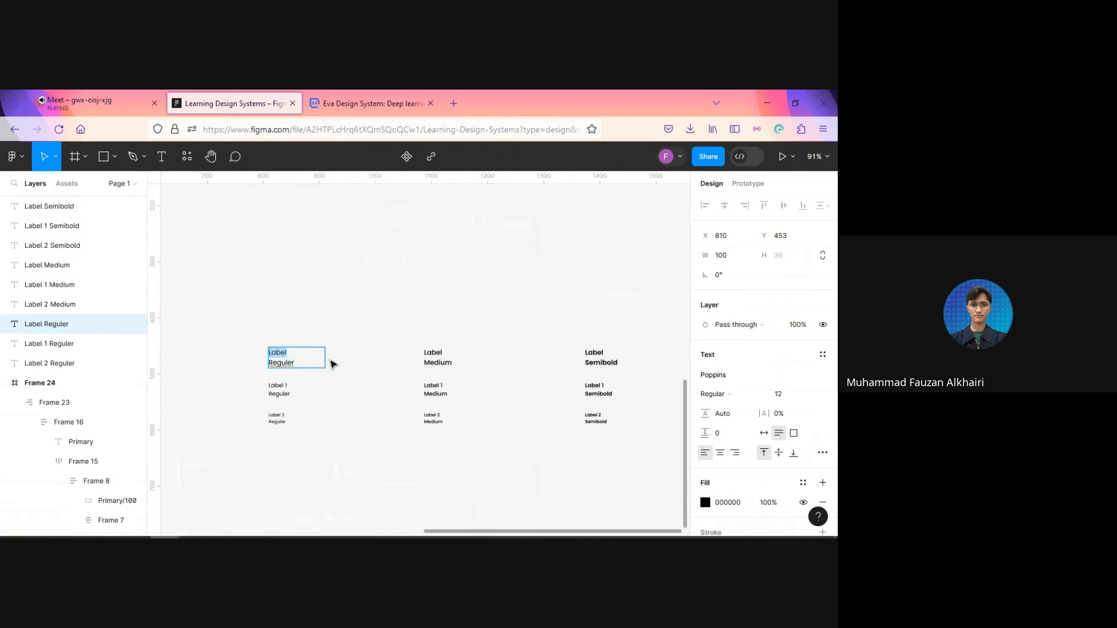
text(Paragraph)
key(ctrl+shift+Left)
key(ctrl+c)
Step: Replace the word "Label" with the copied "Paragraph" in the size 12 Medium and Semibold samples
double_click(433, 353)
key(ctrl+v)
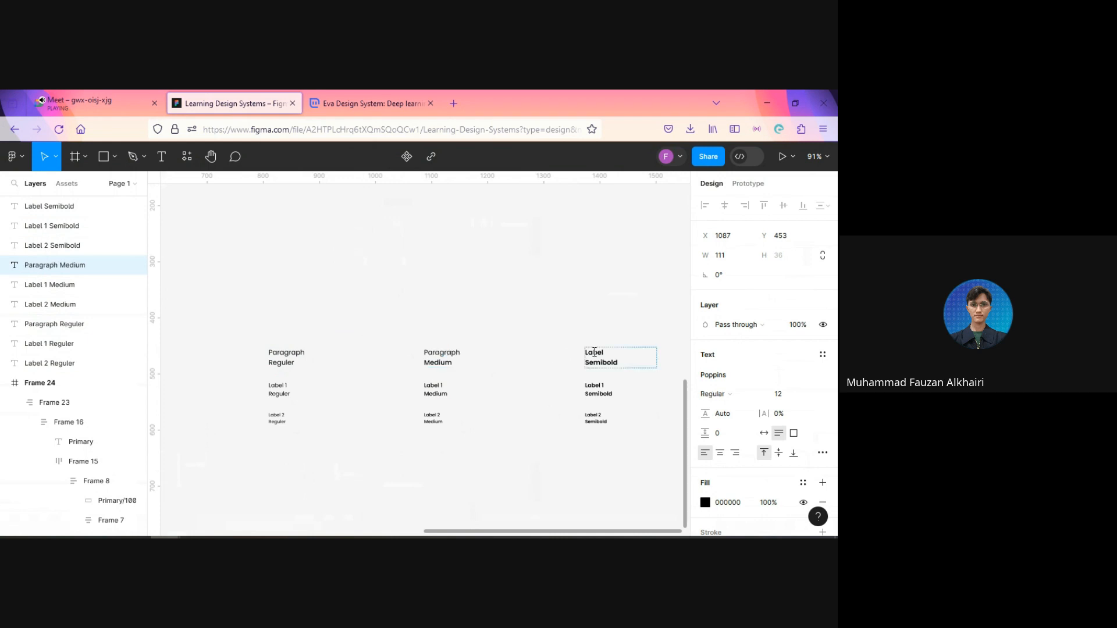
double_click(597, 352)
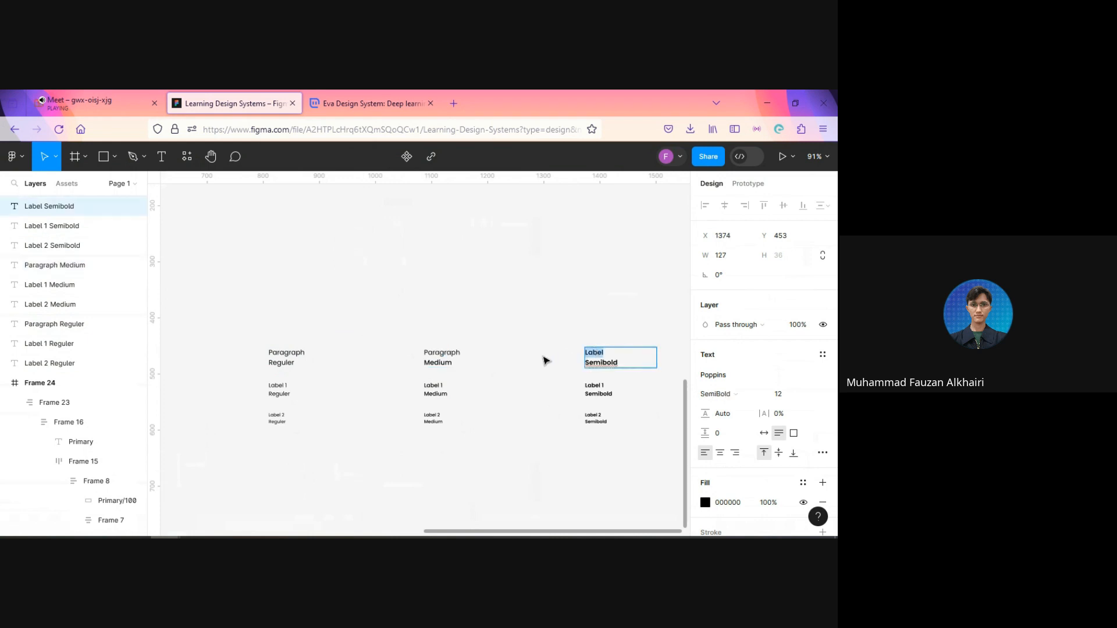
key(ctrl+v)
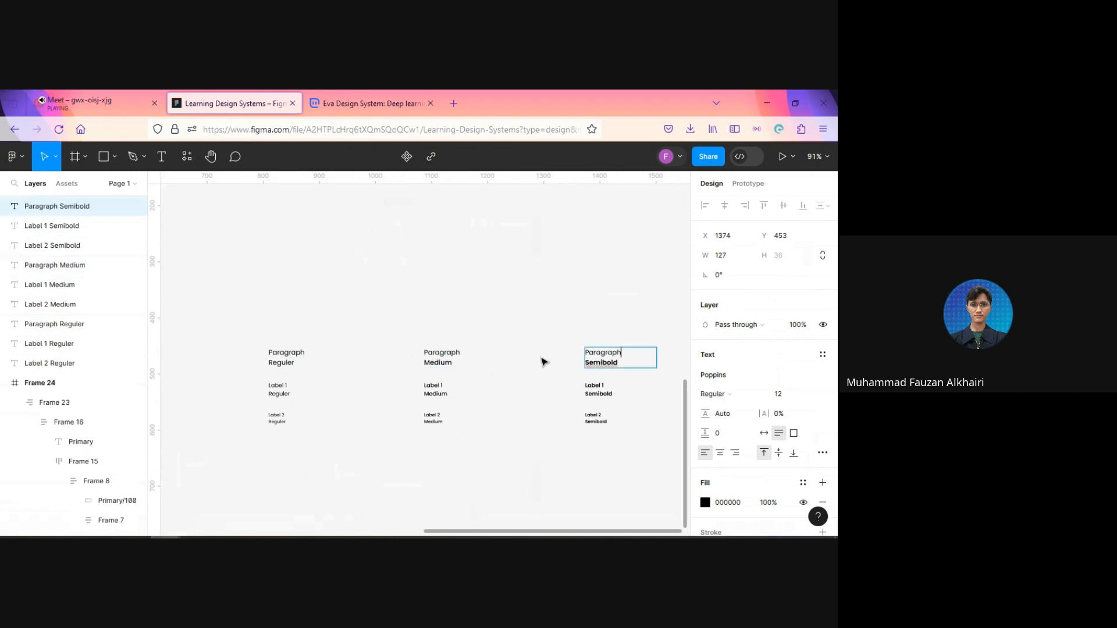
key(Escape)
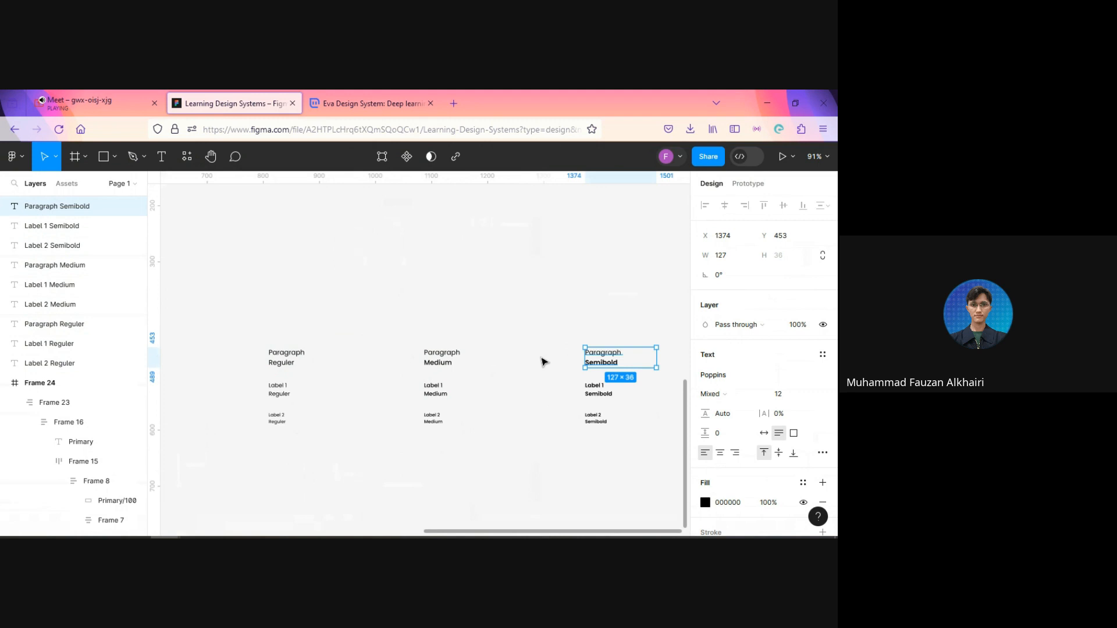
Step: Set the whole Paragraph Semibold sample to SemiBold weight and the whole Paragraph Medium sample to Medium weight
click(727, 398)
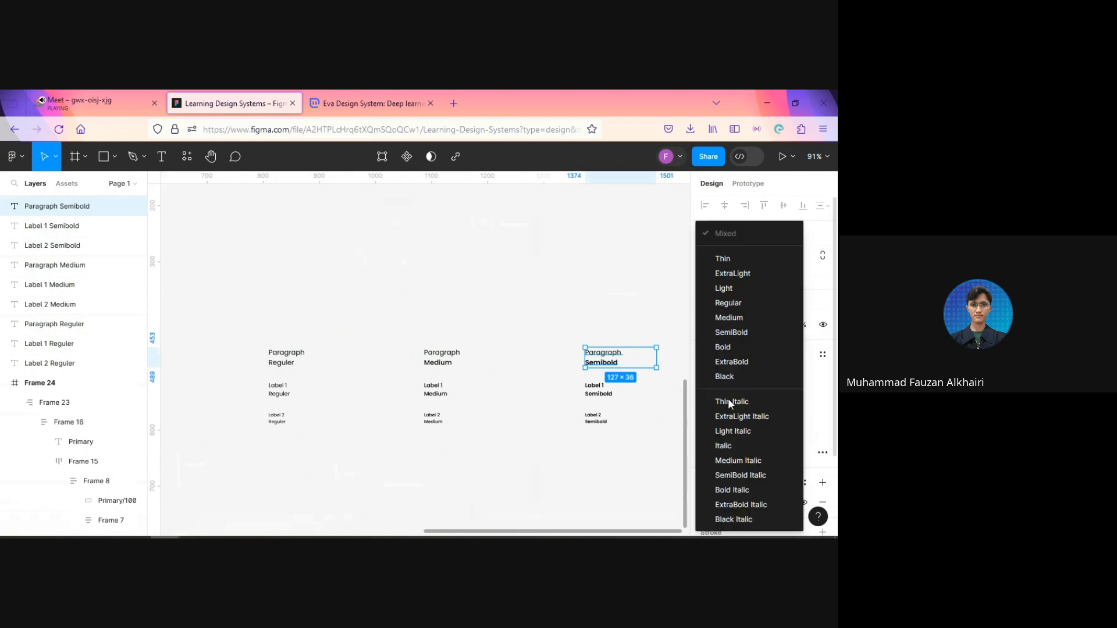
click(736, 333)
click(443, 358)
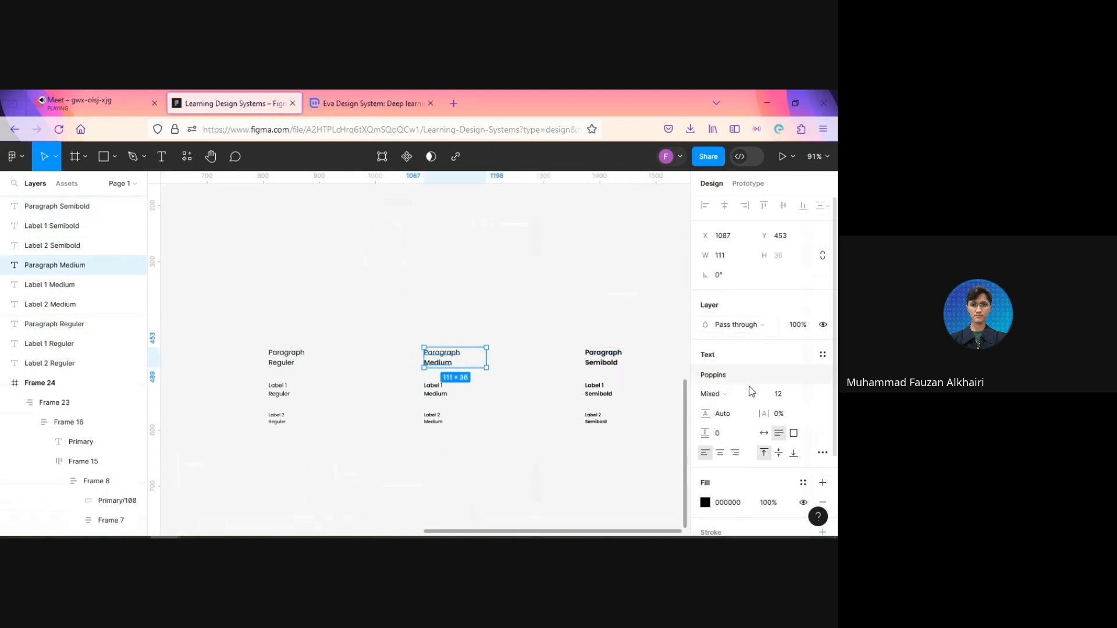
click(744, 399)
click(735, 322)
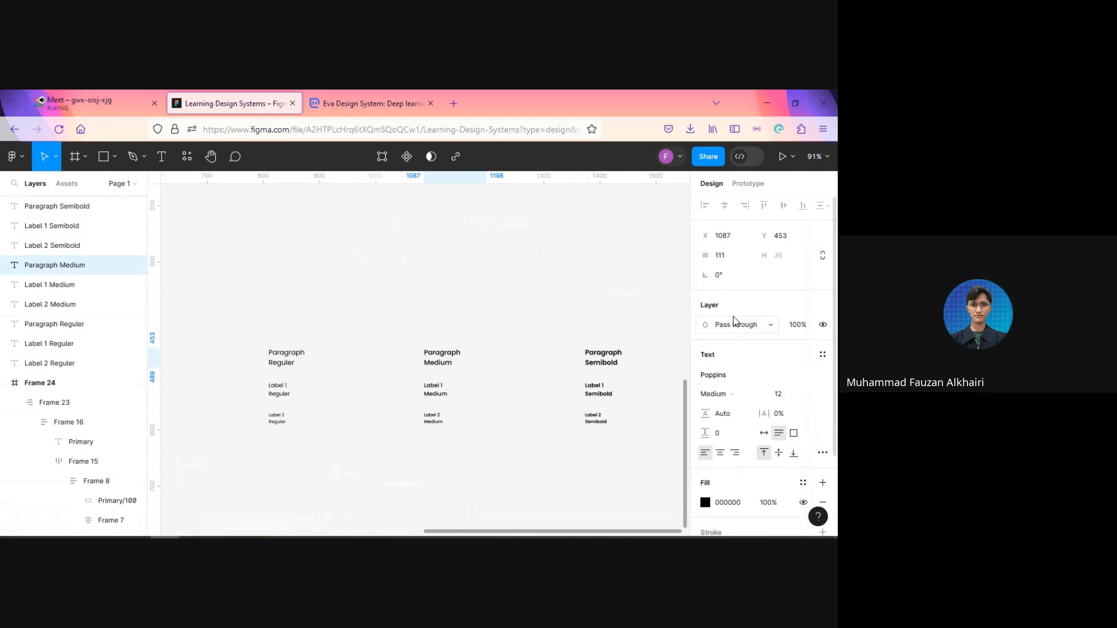
Step: Duplicate the row of three size 12 Paragraph samples and place the copy above it at Y 393
click(293, 357)
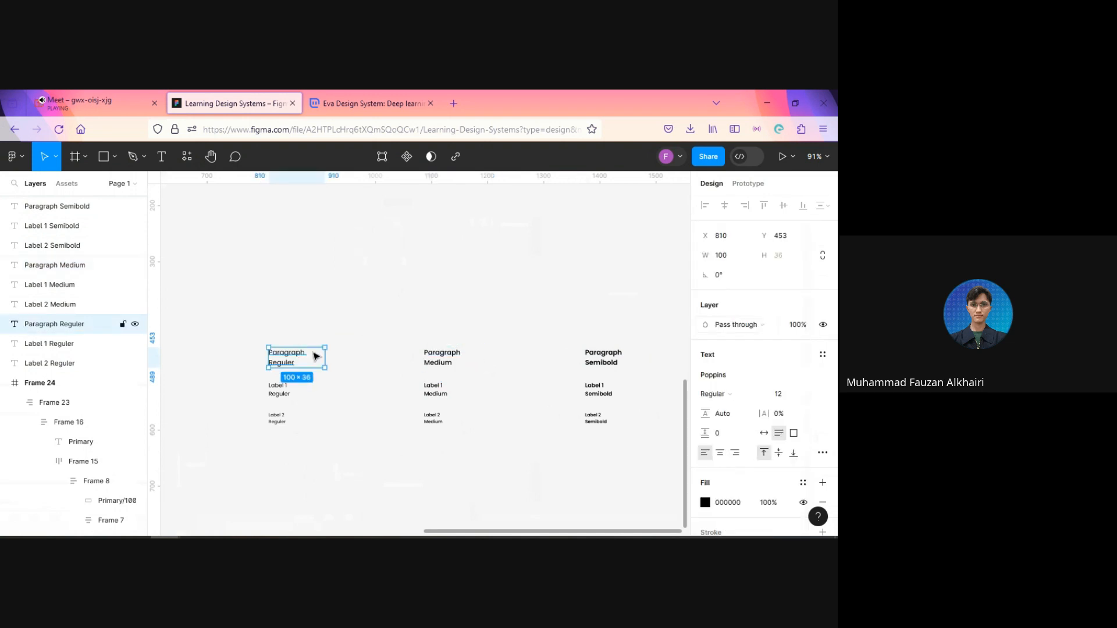
shift+click(442, 360)
shift+click(602, 361)
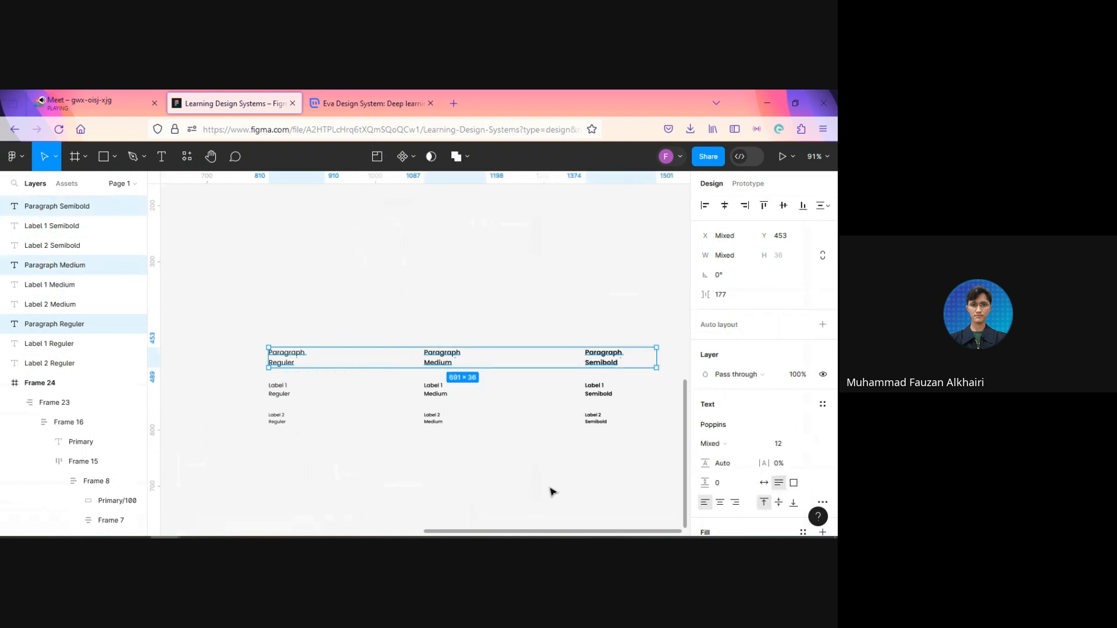
key(ctrl+d)
drag(456, 363, 456, 327)
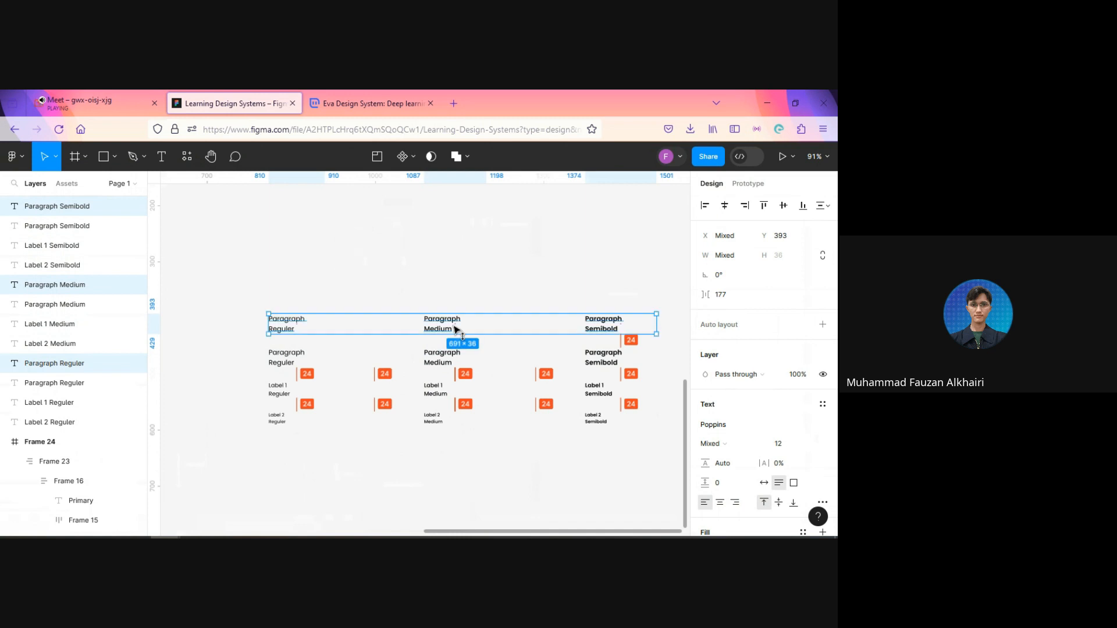
Step: Set the font size of the duplicated Paragraph row at Y 393 to 14
click(791, 445)
text(14)
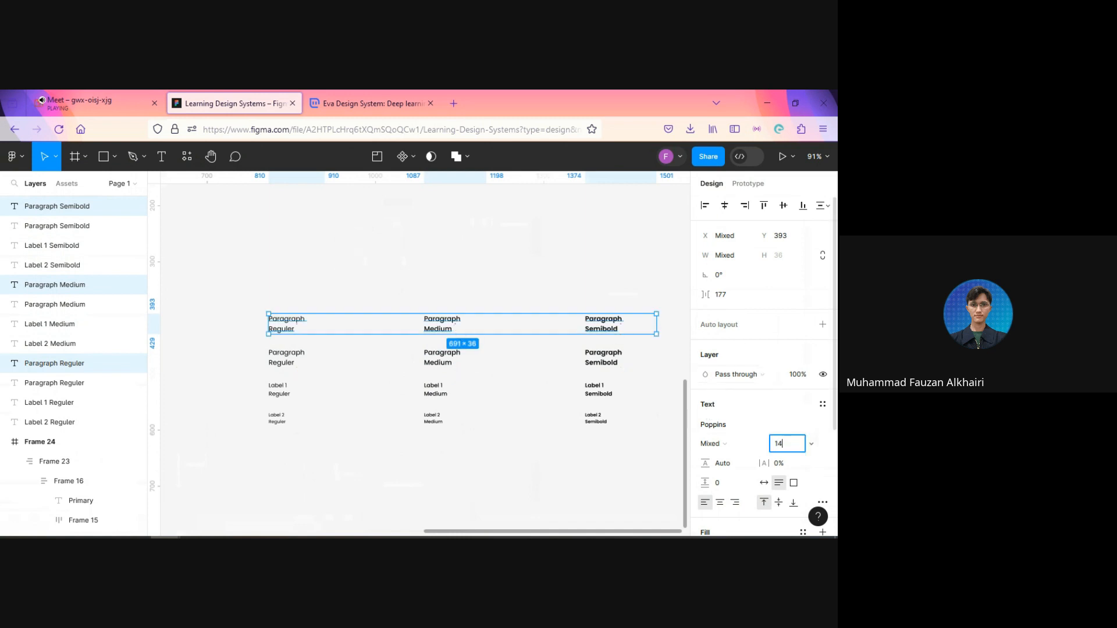
key(Return)
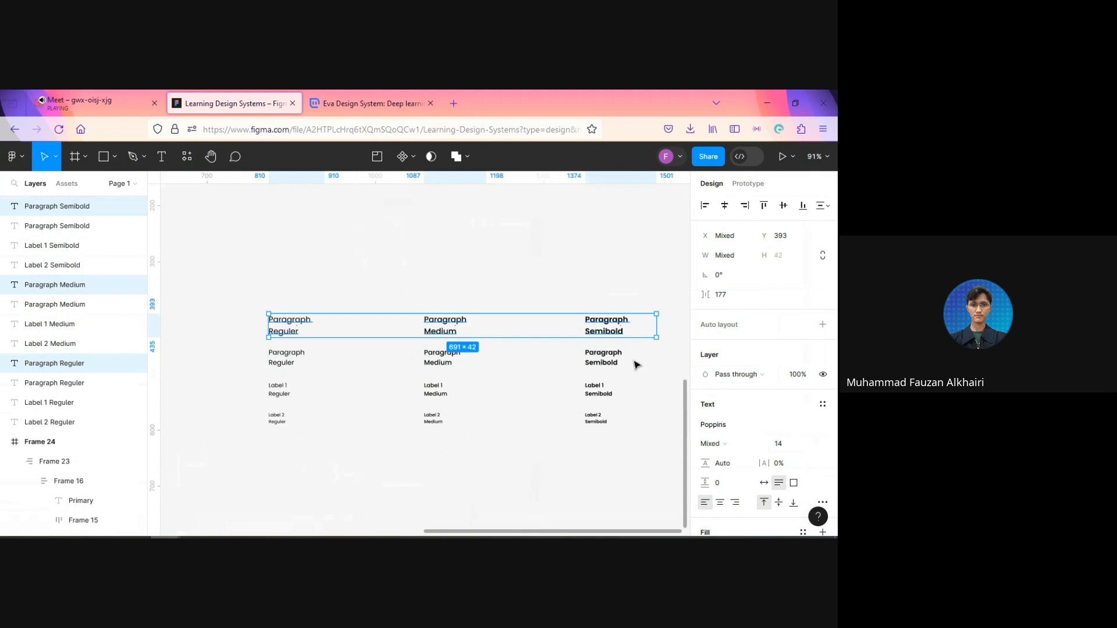
Step: Duplicate the size 14 Paragraph row above itself at Y 333 and set the copy's font size to 16
key(ctrl+d)
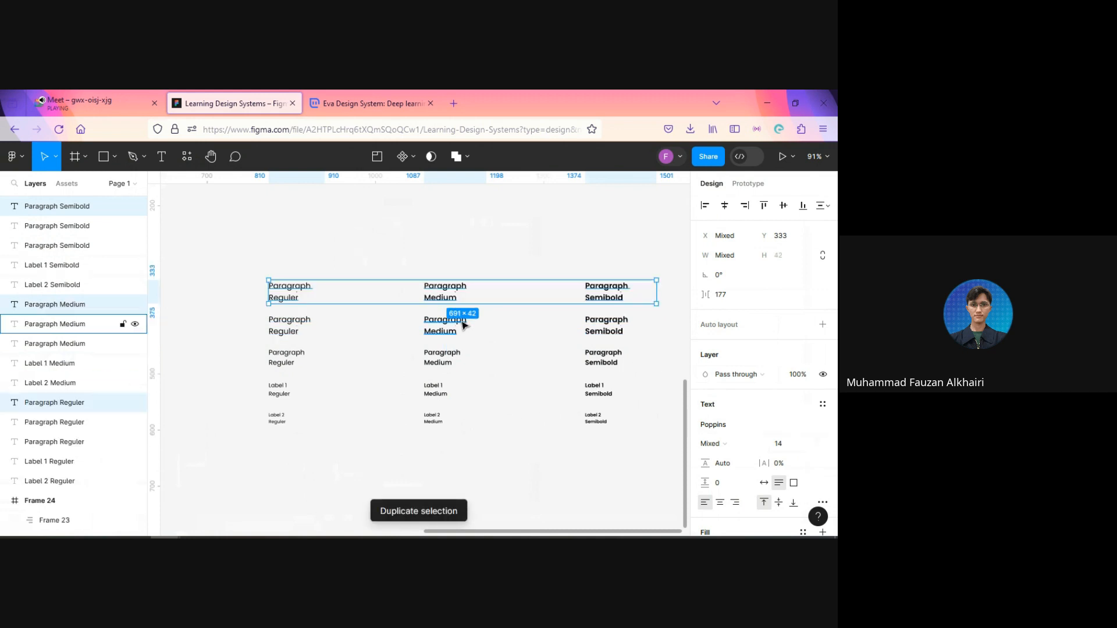
click(793, 448)
text(16)
key(Return)
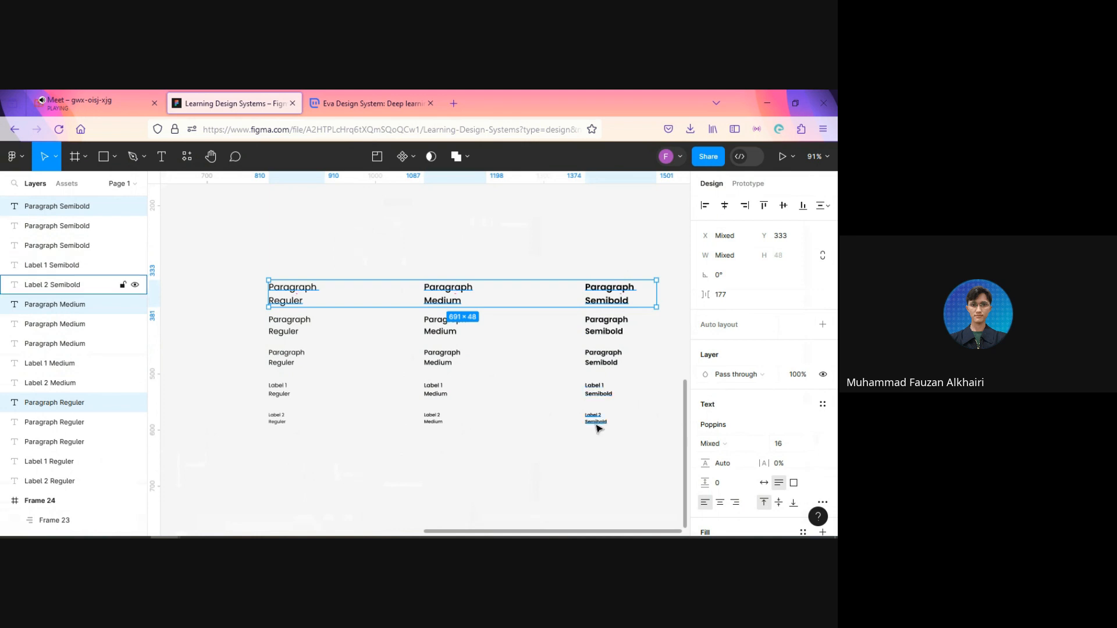
click(596, 422)
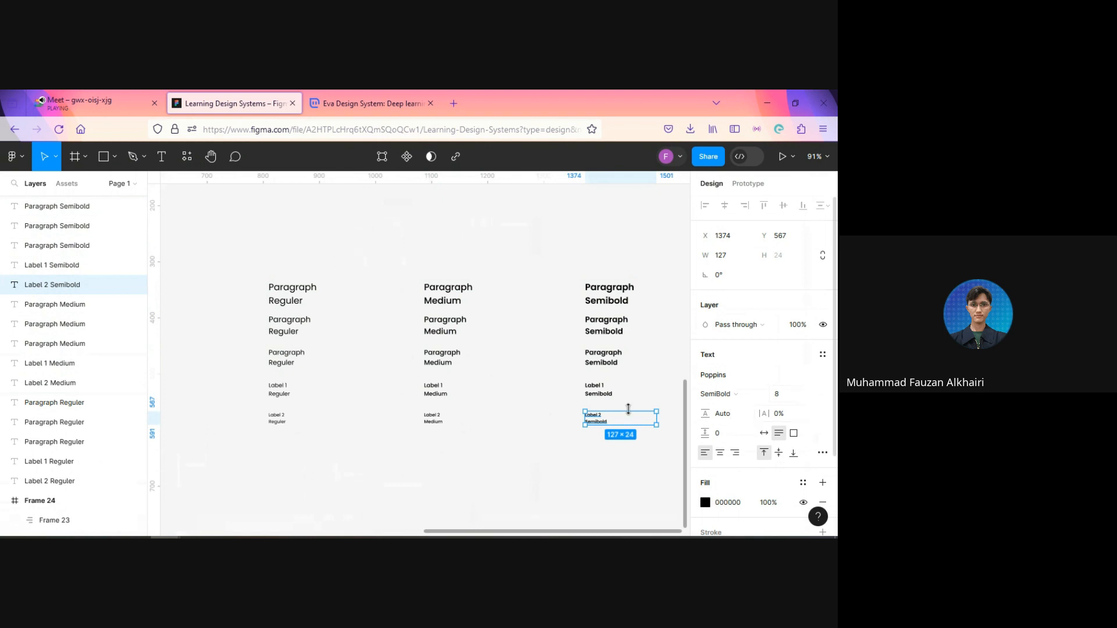
click(621, 302)
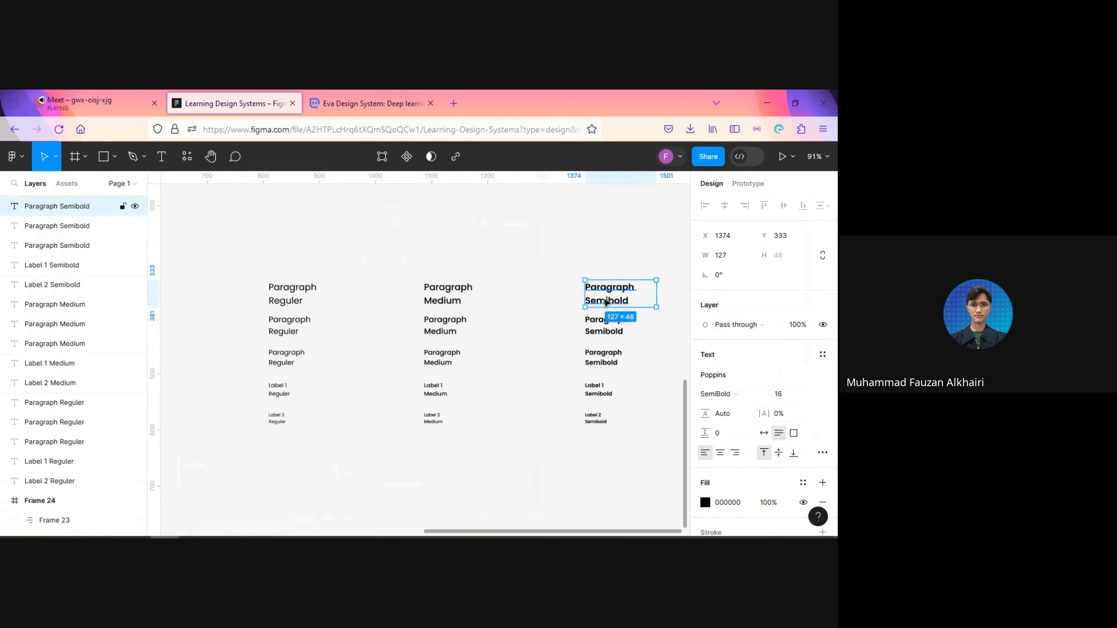
click(448, 297)
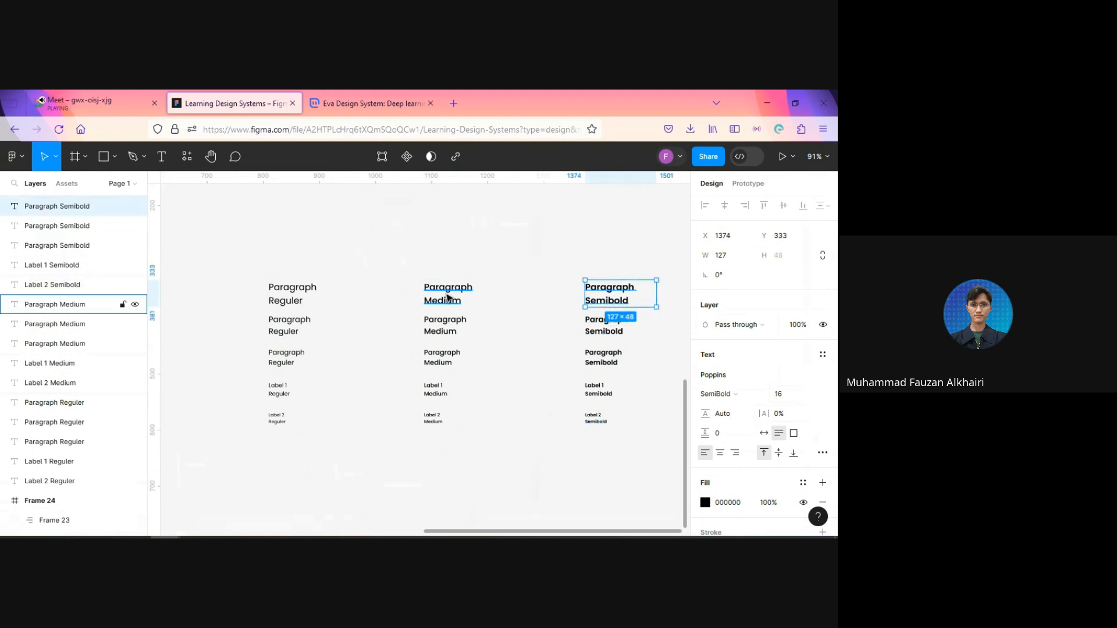
click(286, 300)
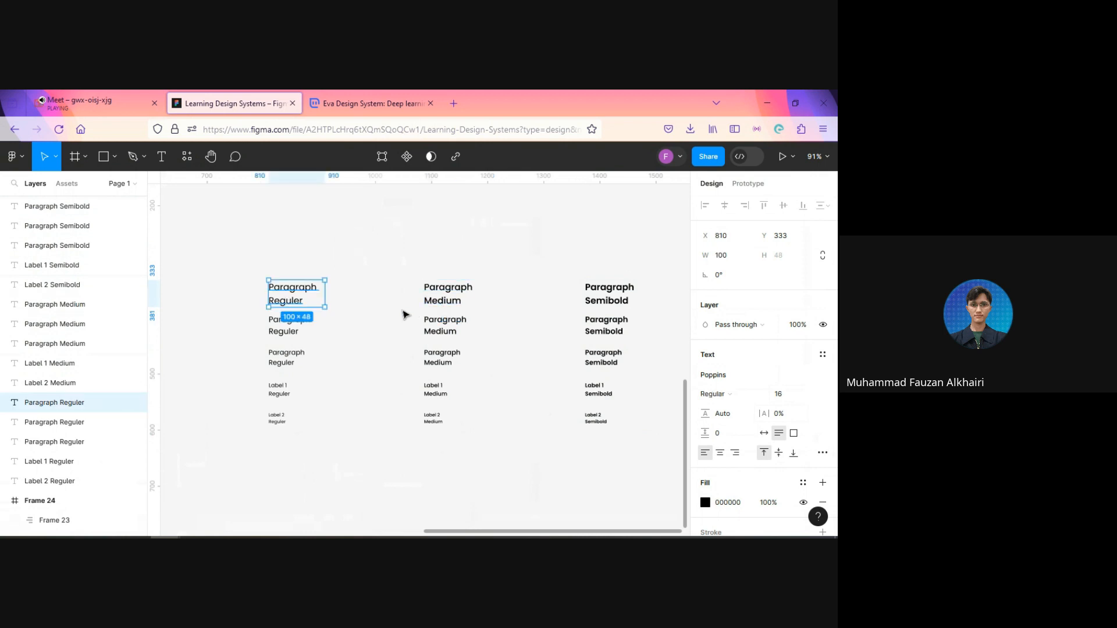
click(377, 337)
Step: Select the size 12 Paragraph Reguler sample
click(287, 361)
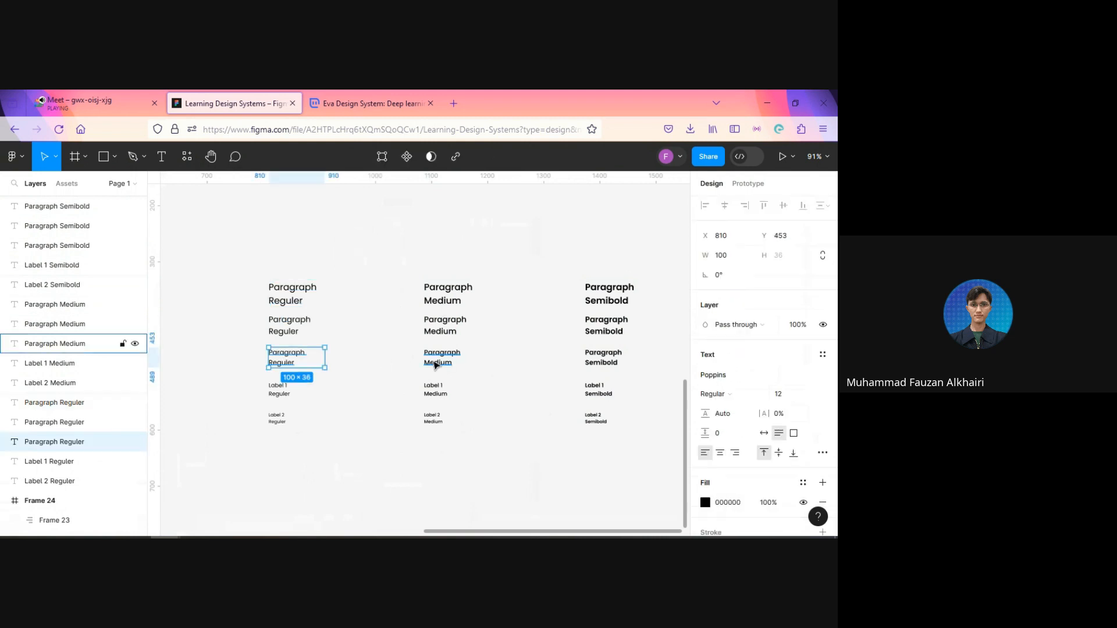
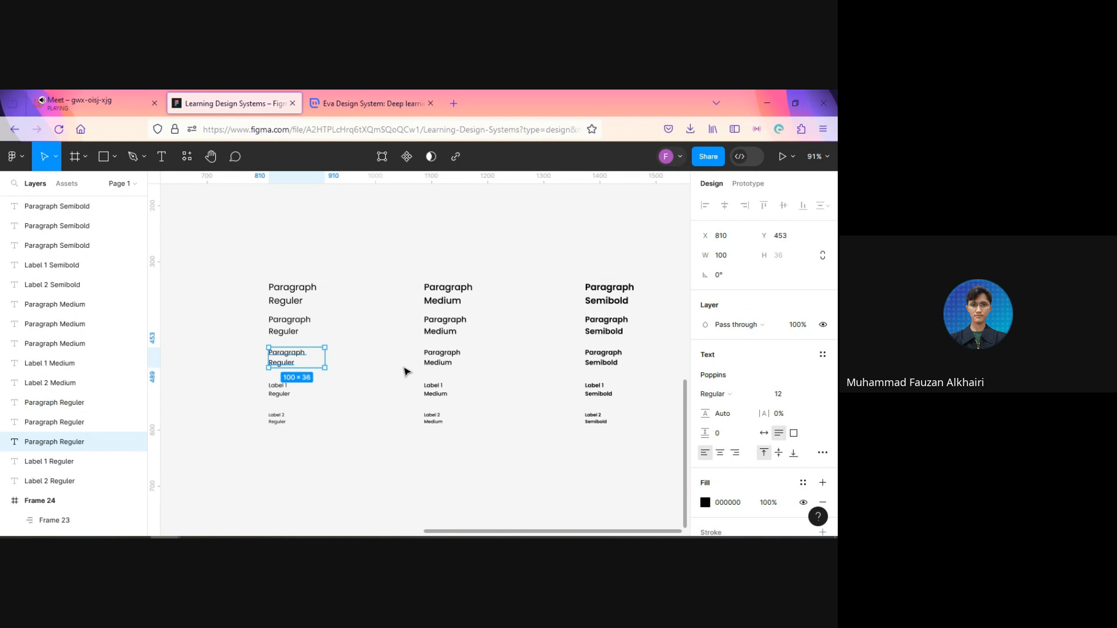
Step: Duplicate the top row of Regular, Medium and Semibold Paragraph samples and place the copies above it at about Y 261
click(406, 371)
click(295, 292)
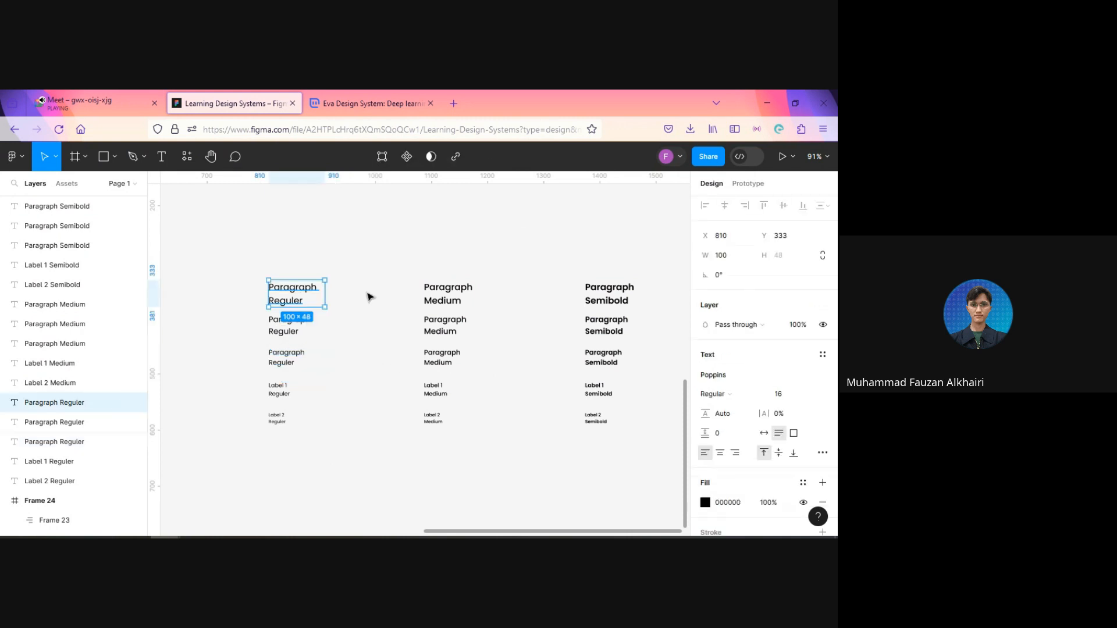
shift+click(449, 294)
shift+click(606, 294)
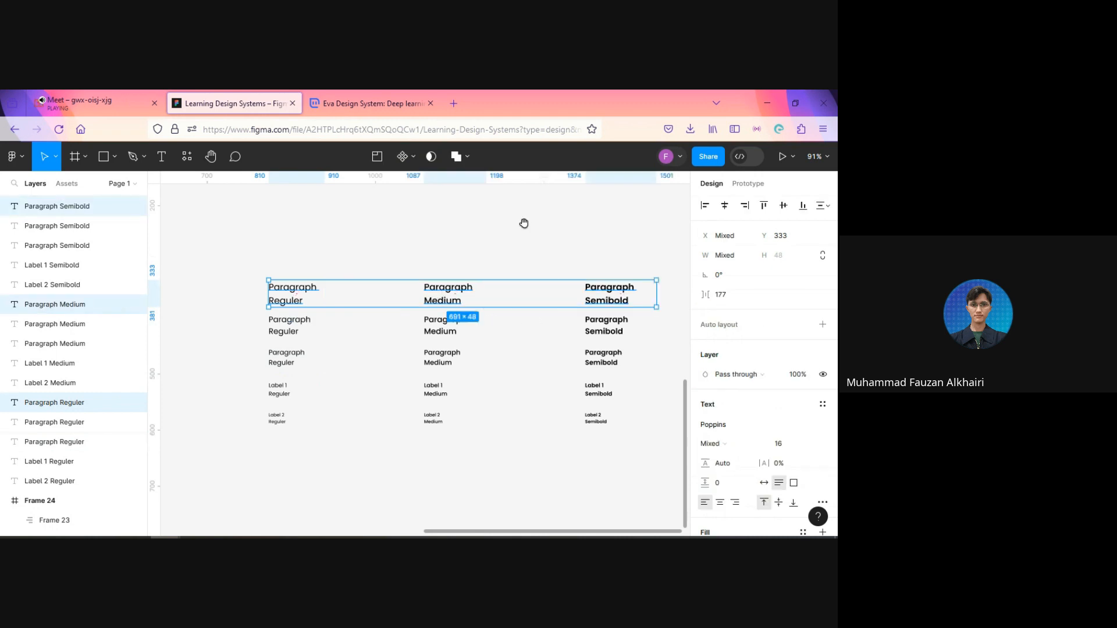
drag(524, 224, 504, 315)
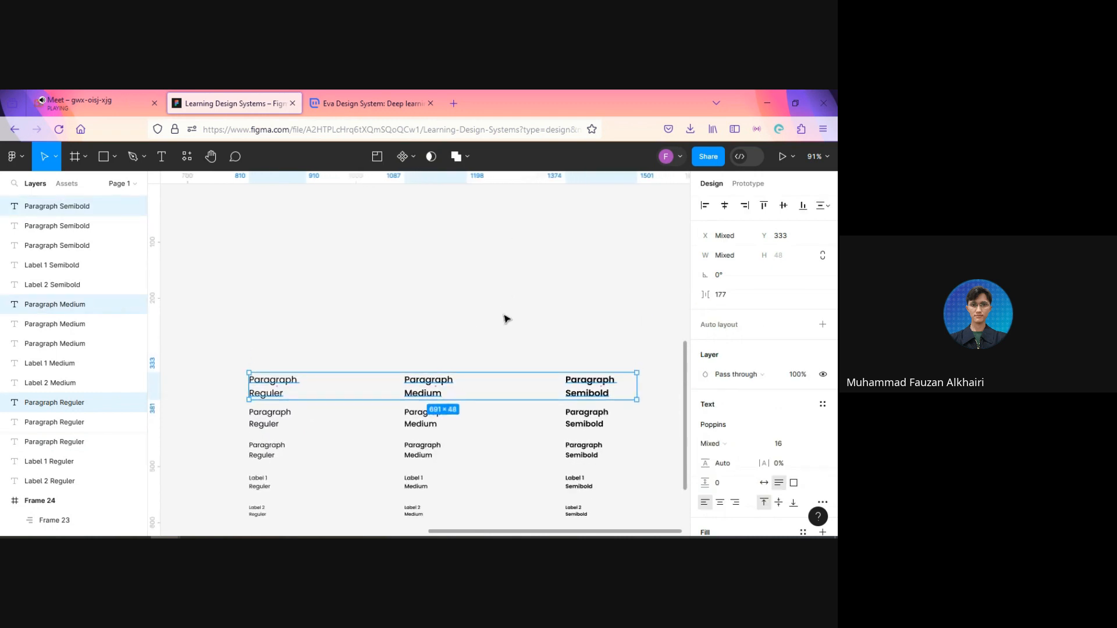
key(ctrl+d)
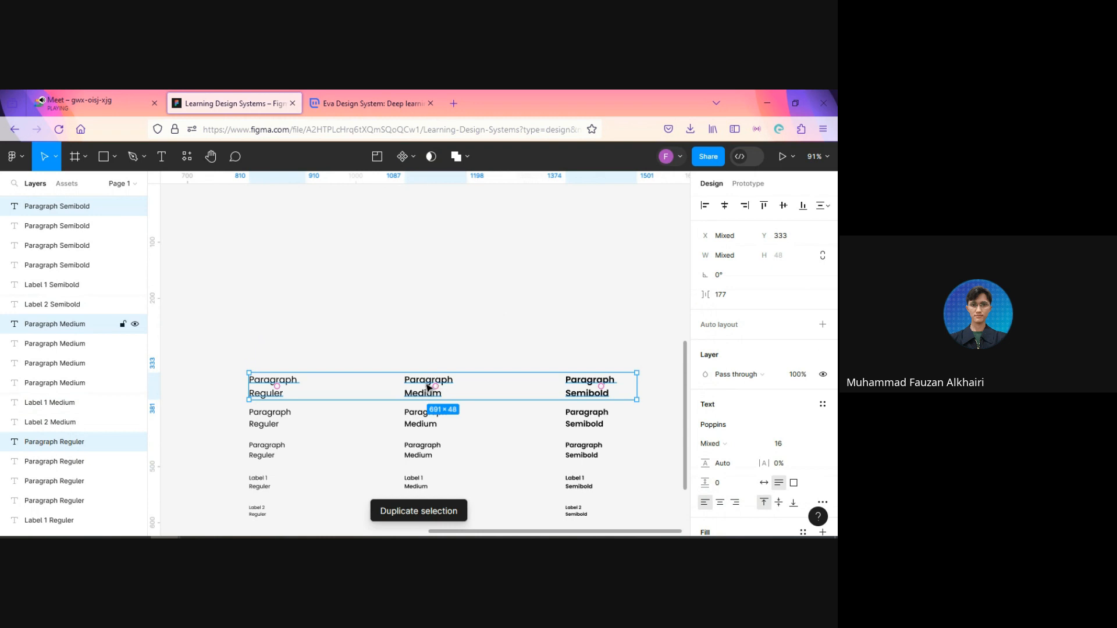
drag(429, 391, 426, 348)
click(379, 307)
Step: Replace the word "Paragraph" with "SubHeading" in the Regular sample of the new top row
click(278, 344)
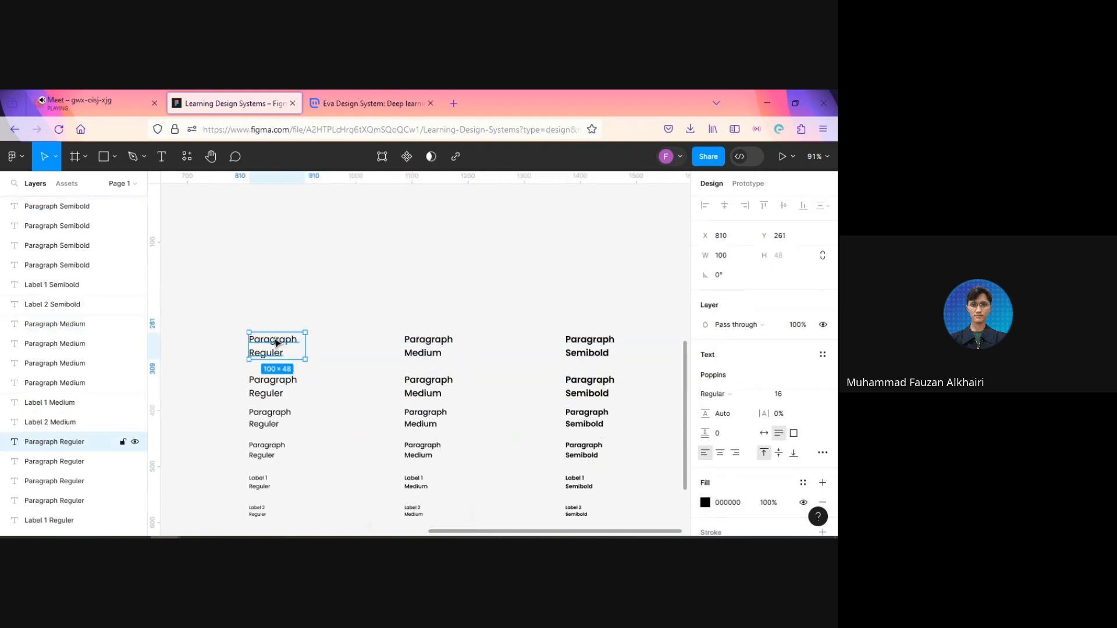
double_click(277, 343)
double_click(273, 339)
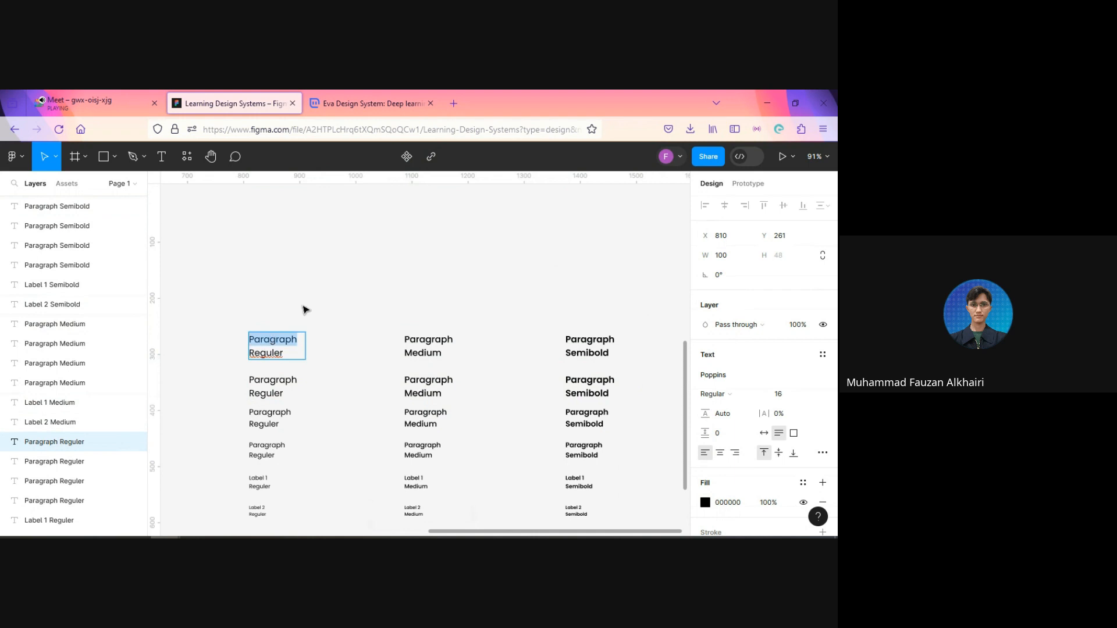
text(Sub)
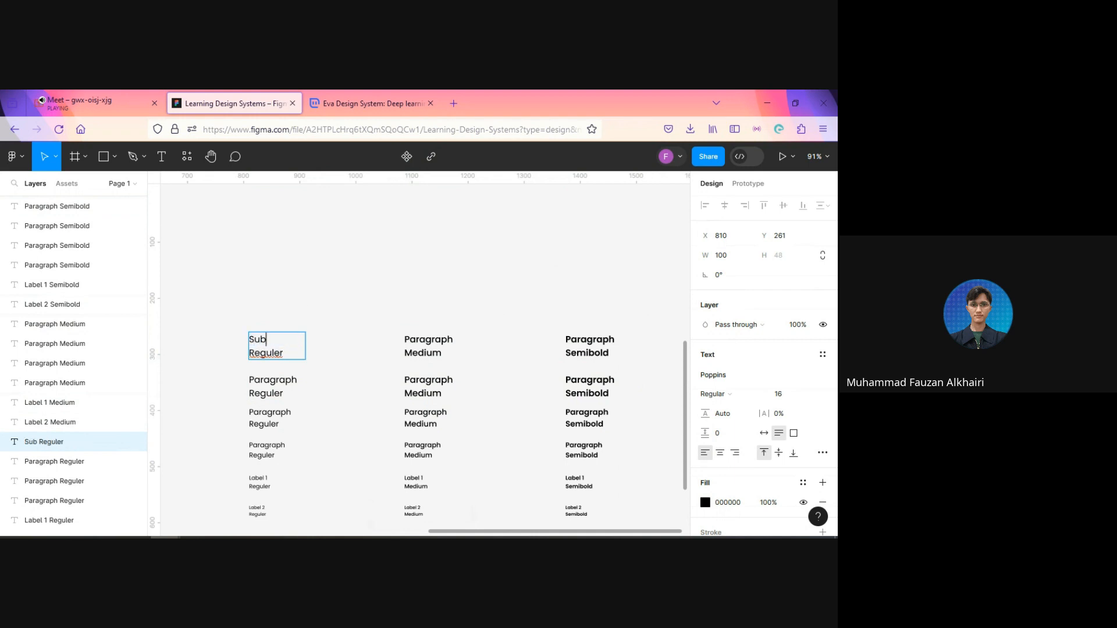
text(Heading)
Step: Copy the word "SubHeading" over "Paragraph" in the Medium and Semibold samples of the top row
key(ctrl+shift+Left)
key(ctrl+c)
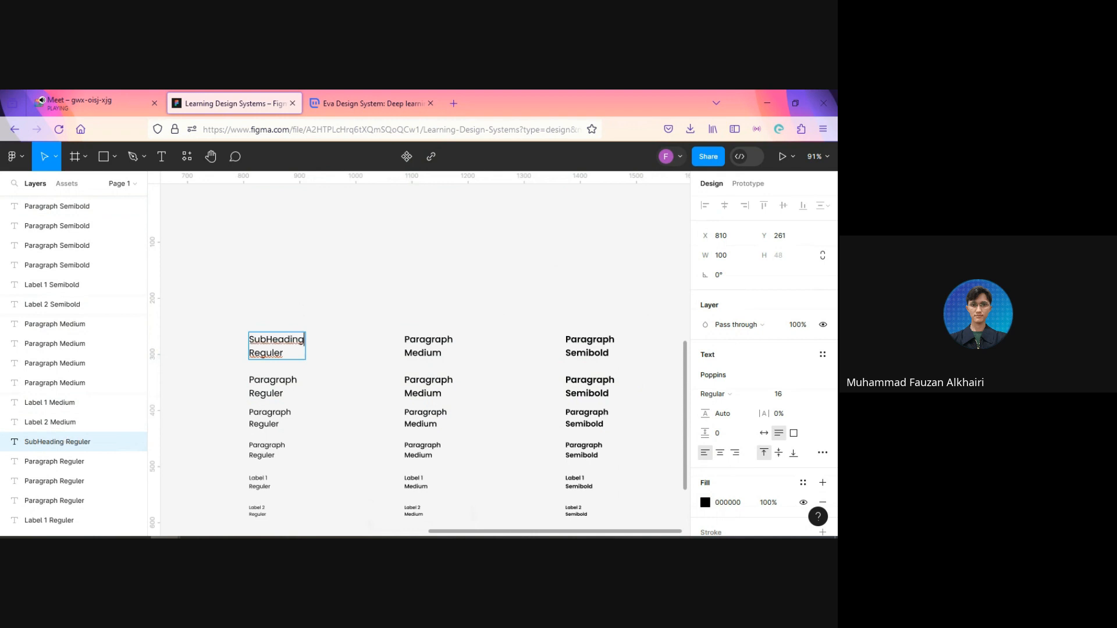
double_click(422, 337)
key(ctrl+v)
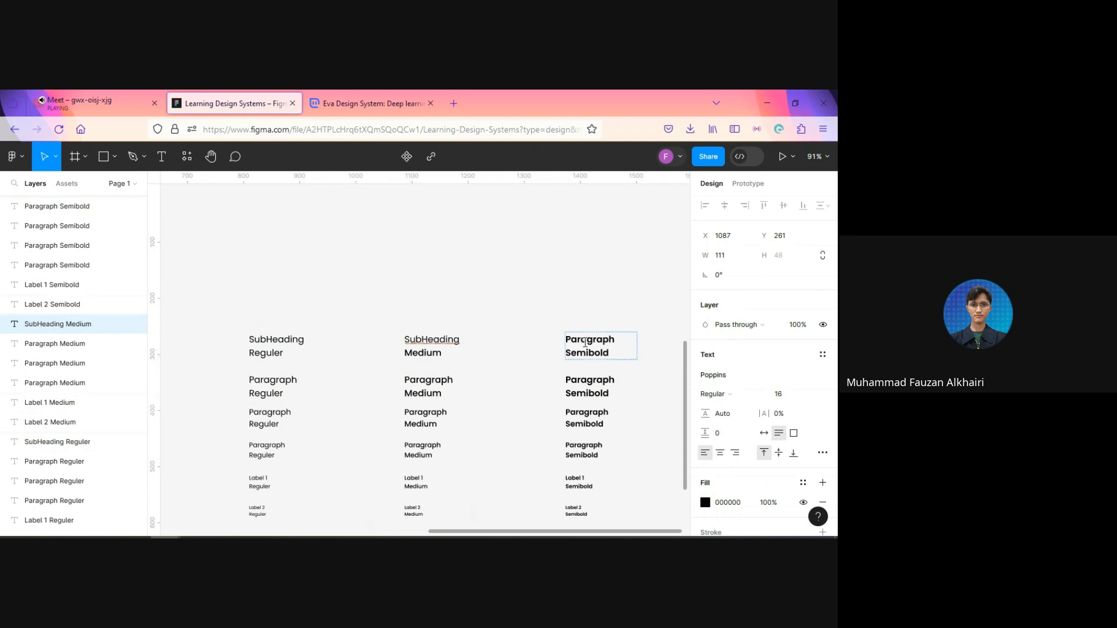
double_click(584, 341)
key(ctrl+v)
key(Escape)
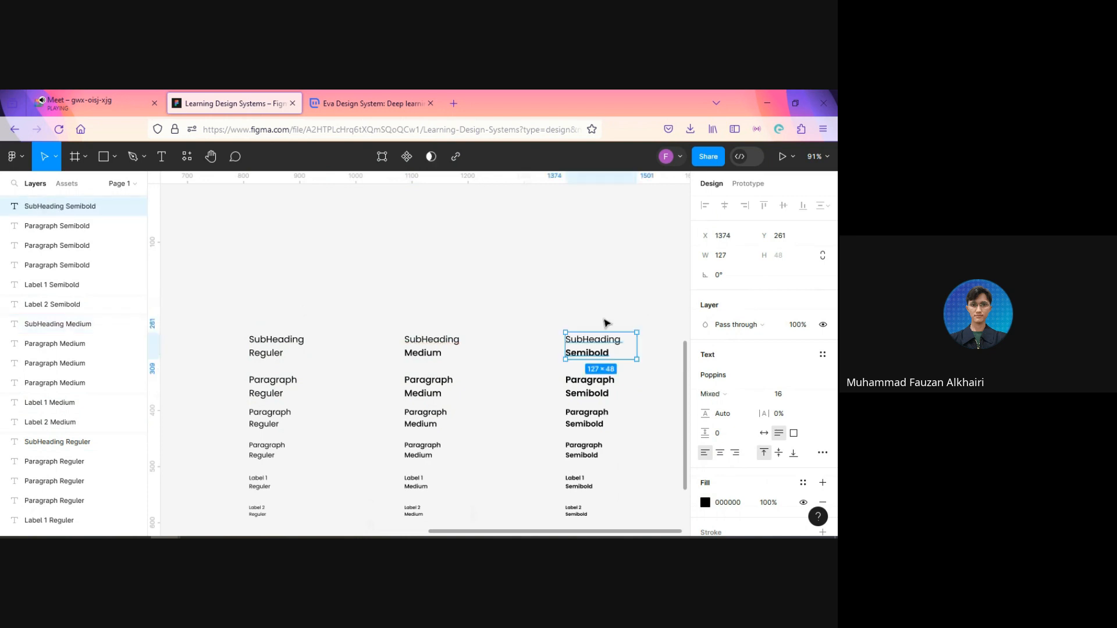
Step: Set the Semibold SubHeading text's weight to SemiBold and the Medium SubHeading text's weight to Medium
click(729, 398)
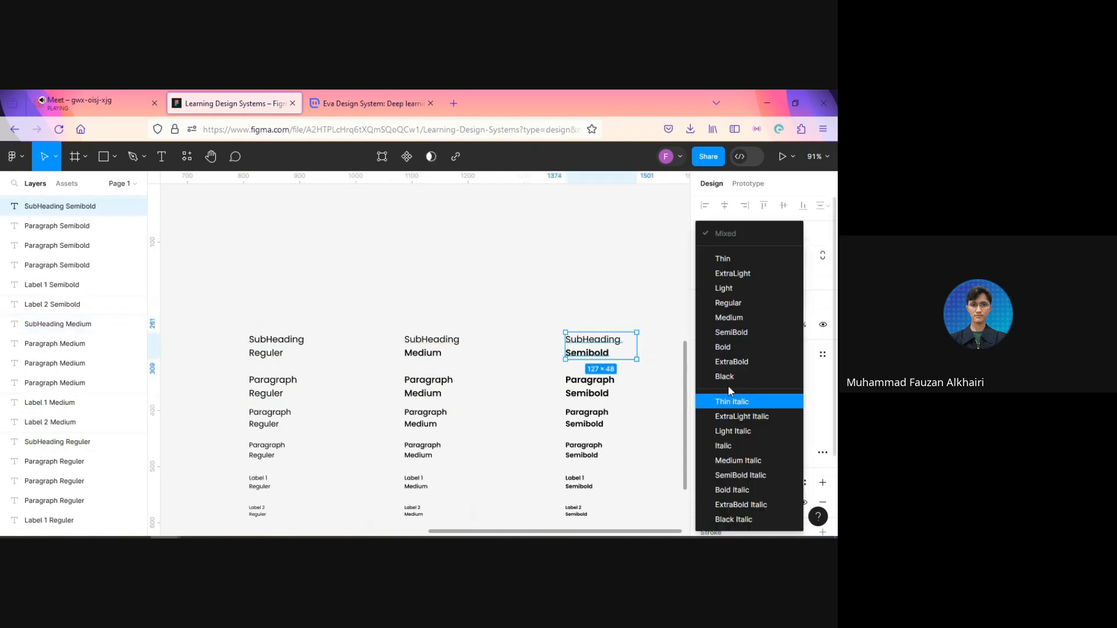
click(731, 336)
click(444, 351)
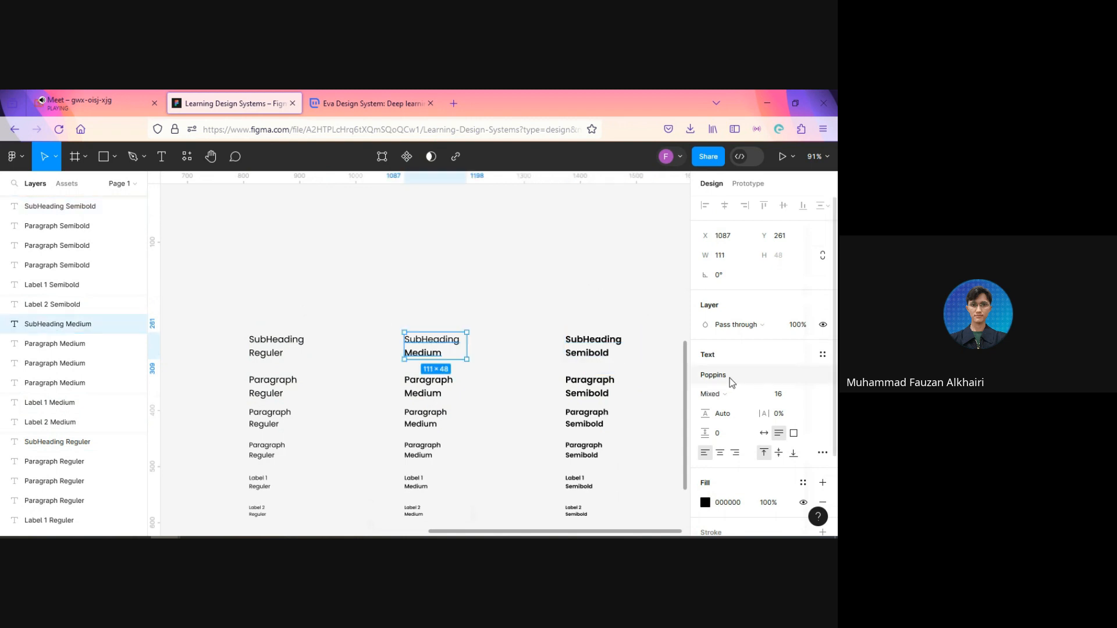
click(733, 397)
click(743, 316)
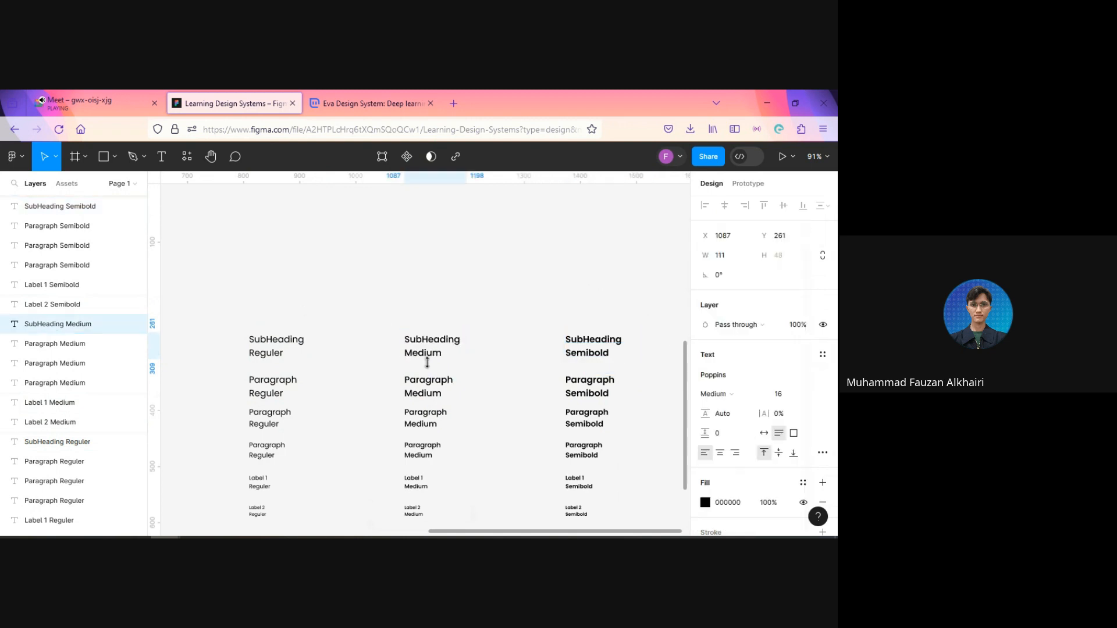
Step: Set the font size of all three SubHeading samples to 18
click(289, 349)
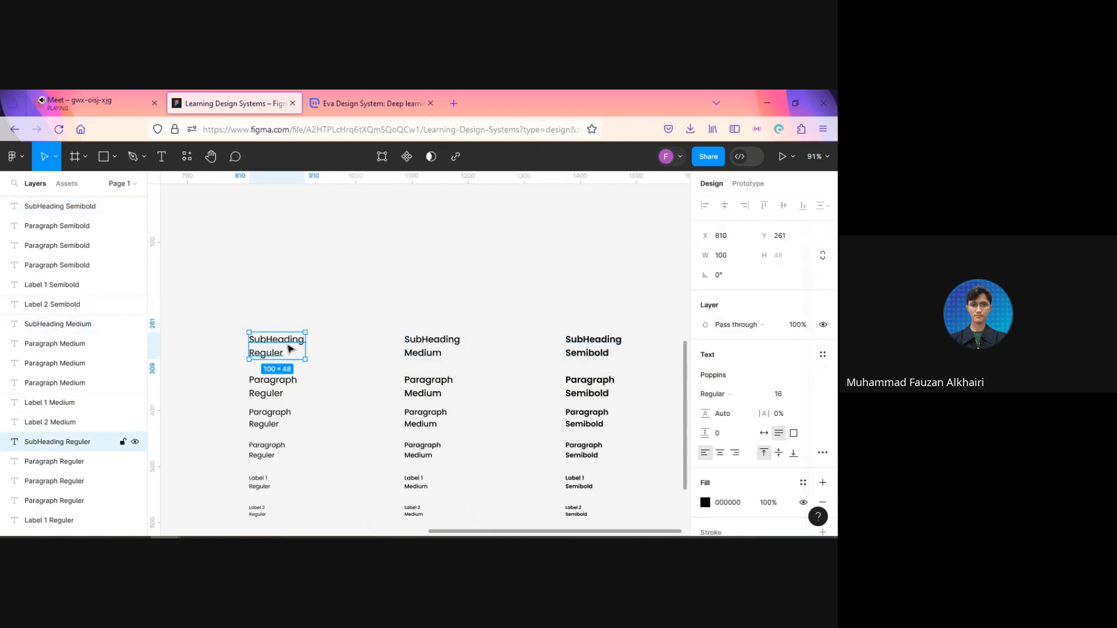
shift+click(435, 344)
shift+click(605, 348)
click(794, 446)
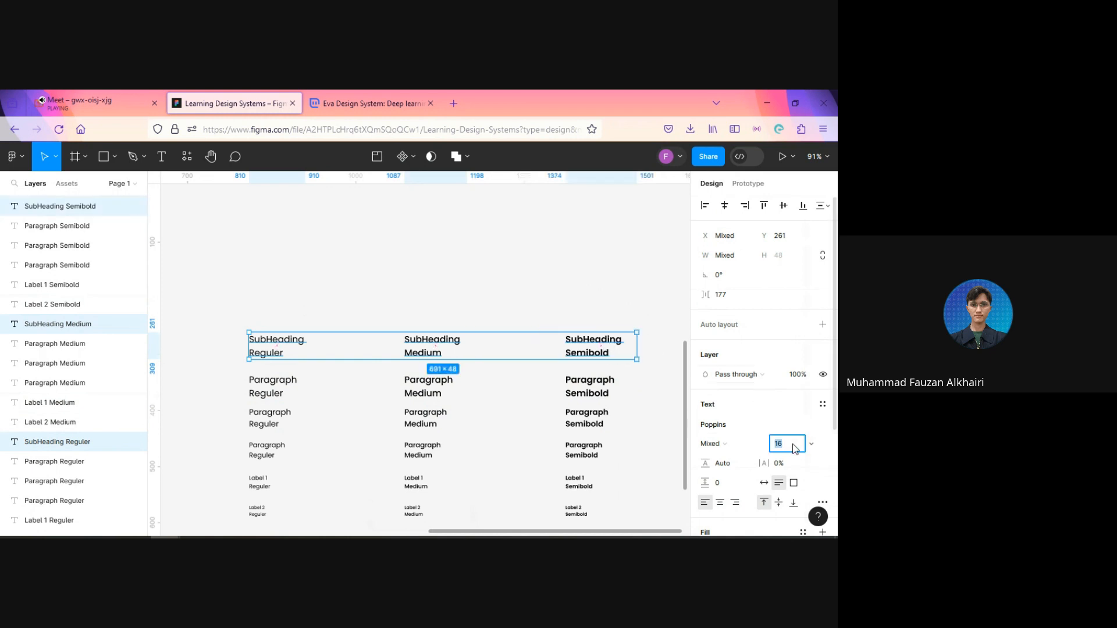
text(18)
key(Return)
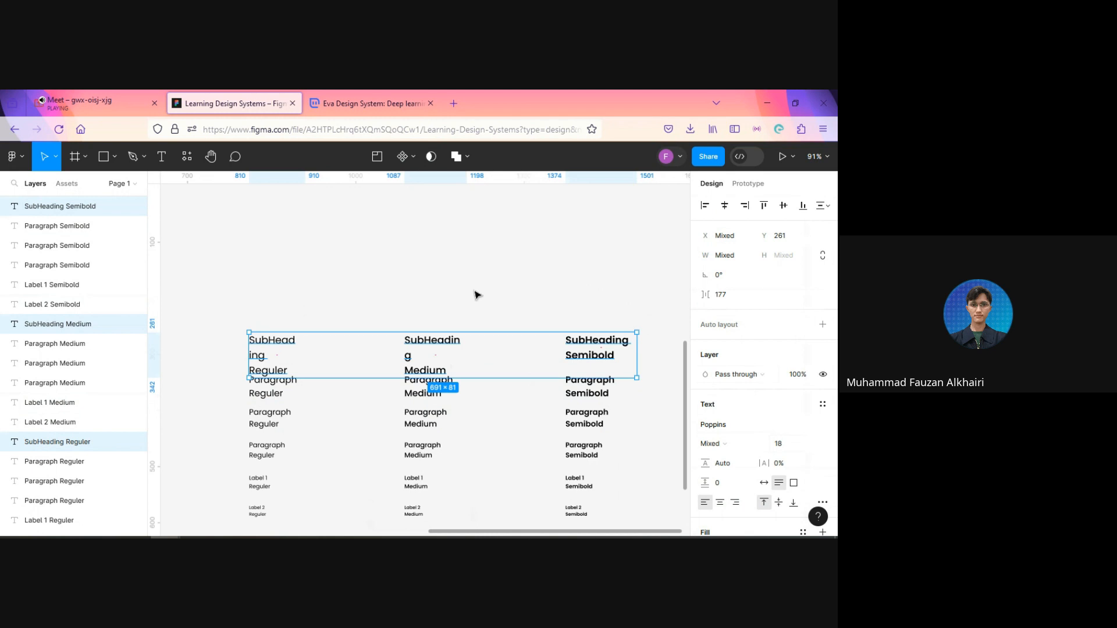
Step: Widen the SubHeading row to about 745 and the Regular SubHeading text box to about 141 so each word fits one line
drag(483, 301, 388, 265)
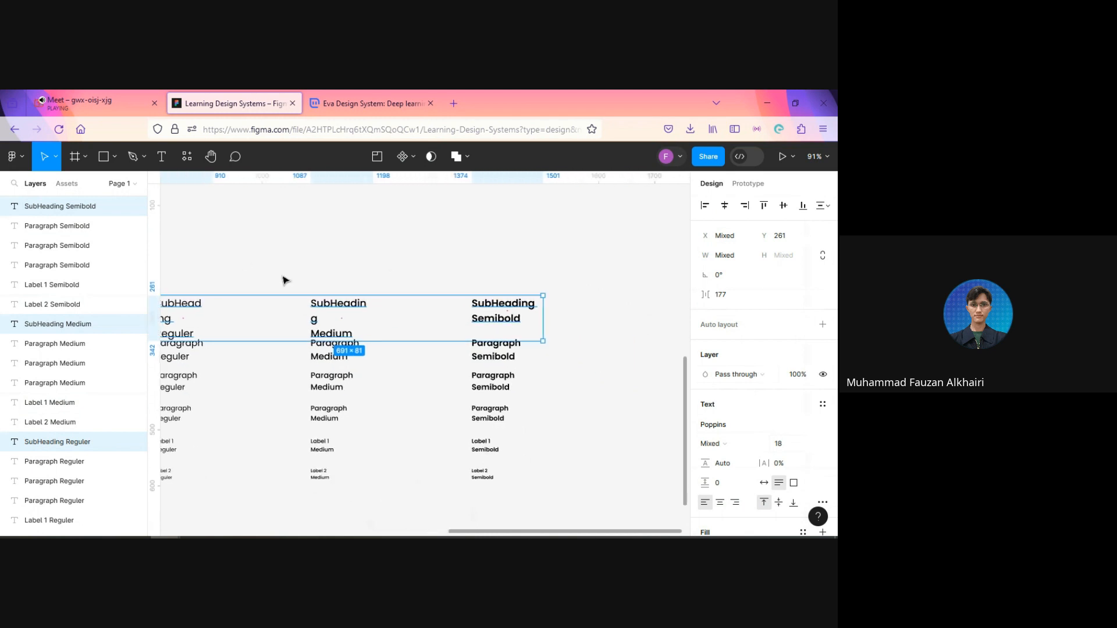
drag(544, 321, 573, 322)
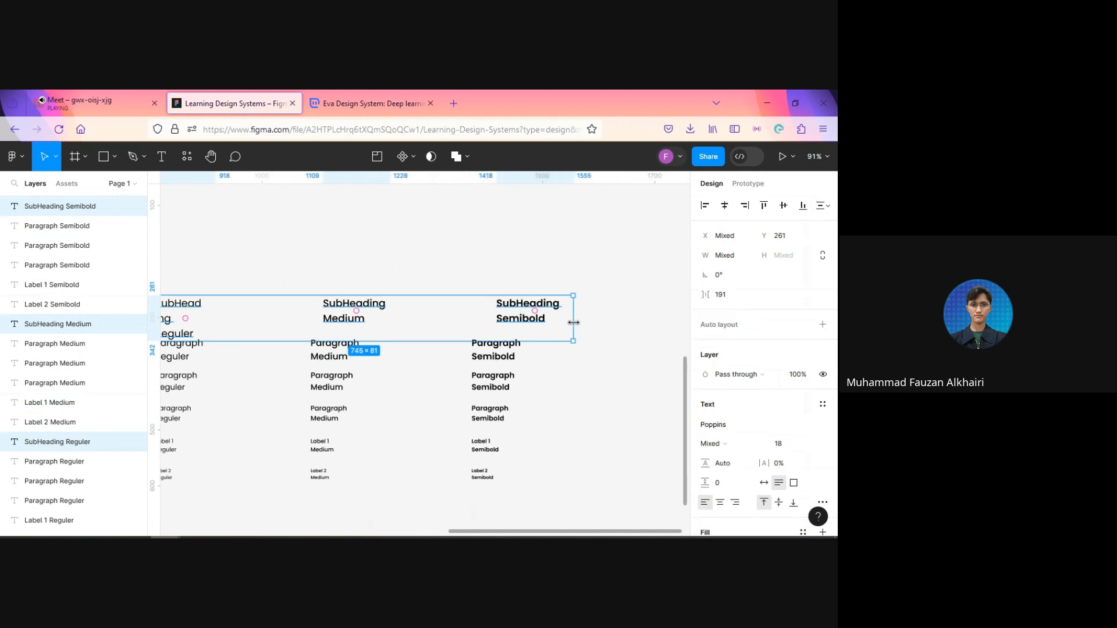
scroll(373, 332, left, 4)
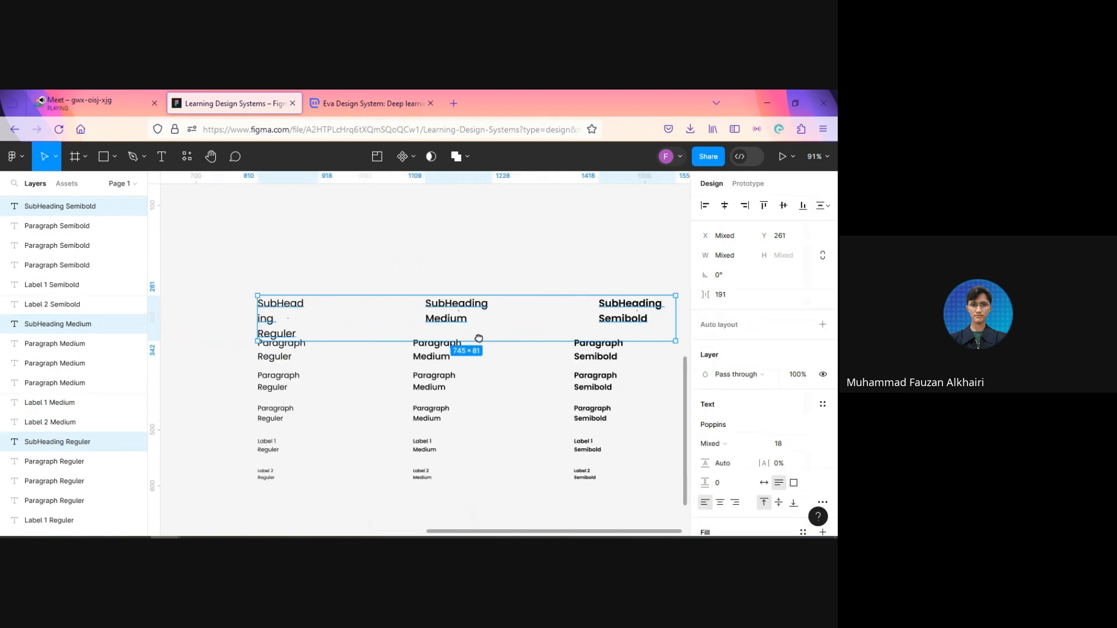
click(300, 309)
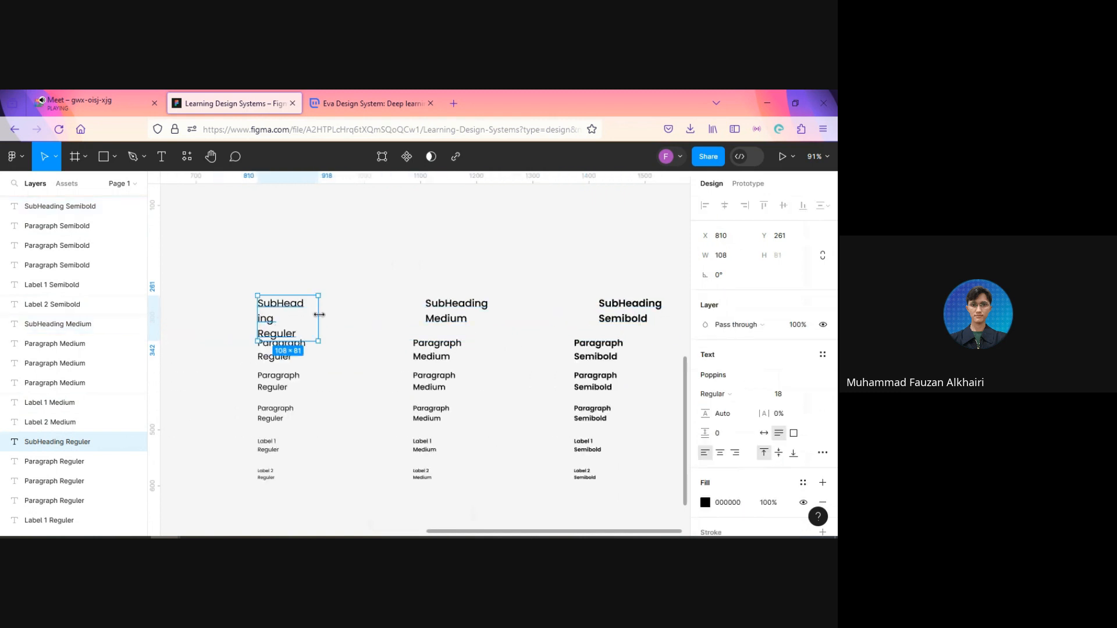
click(460, 319)
click(309, 316)
drag(323, 313, 342, 312)
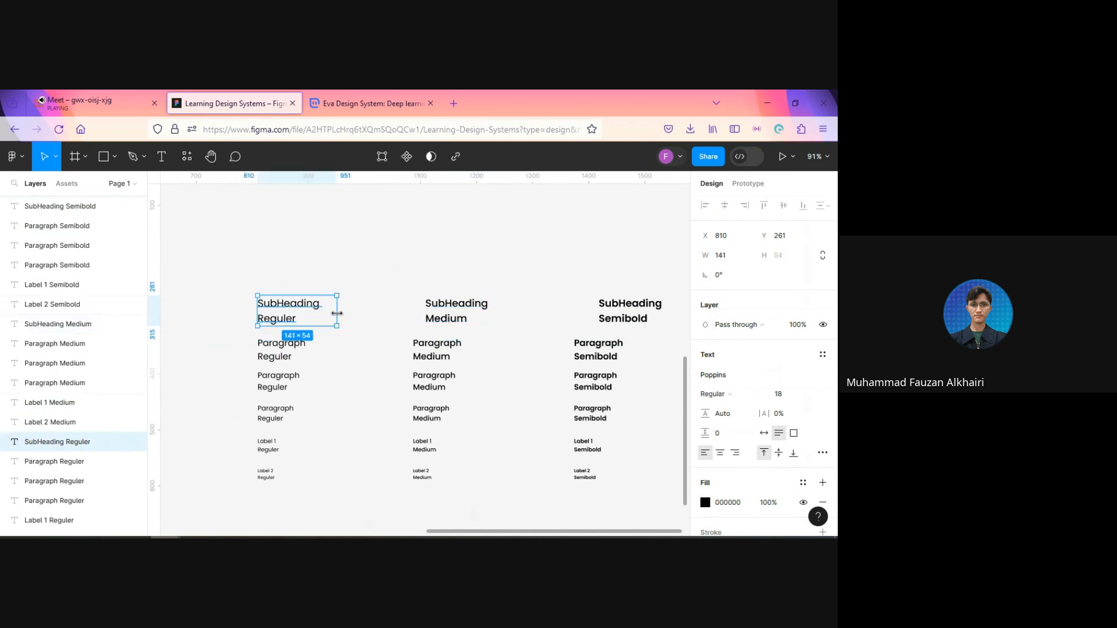
scroll(343, 354, right, 1)
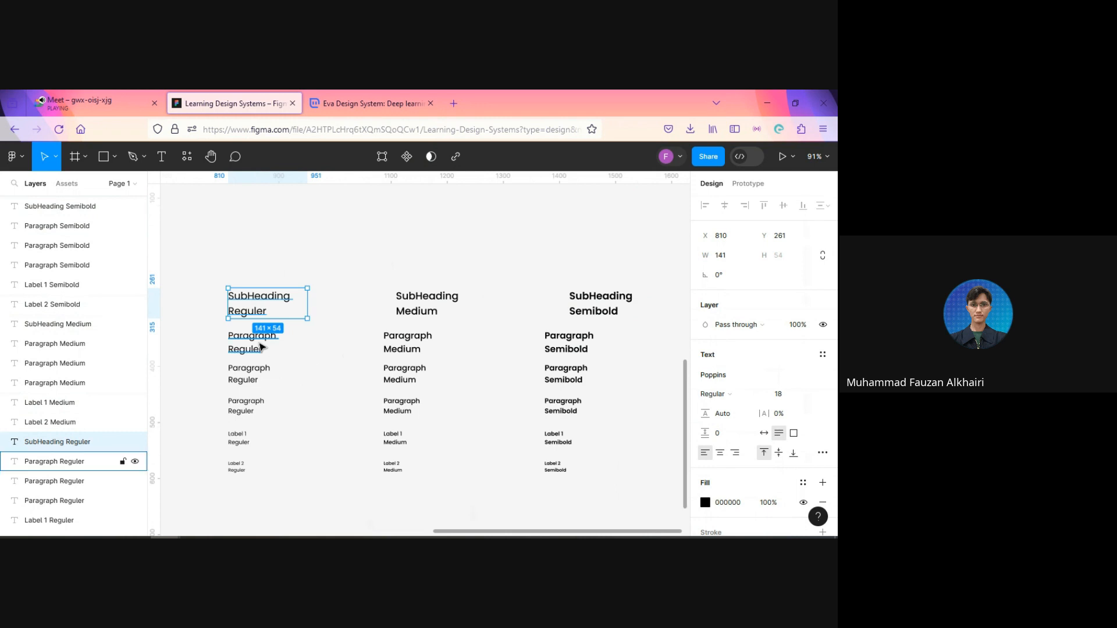
scroll(385, 348, down, 3)
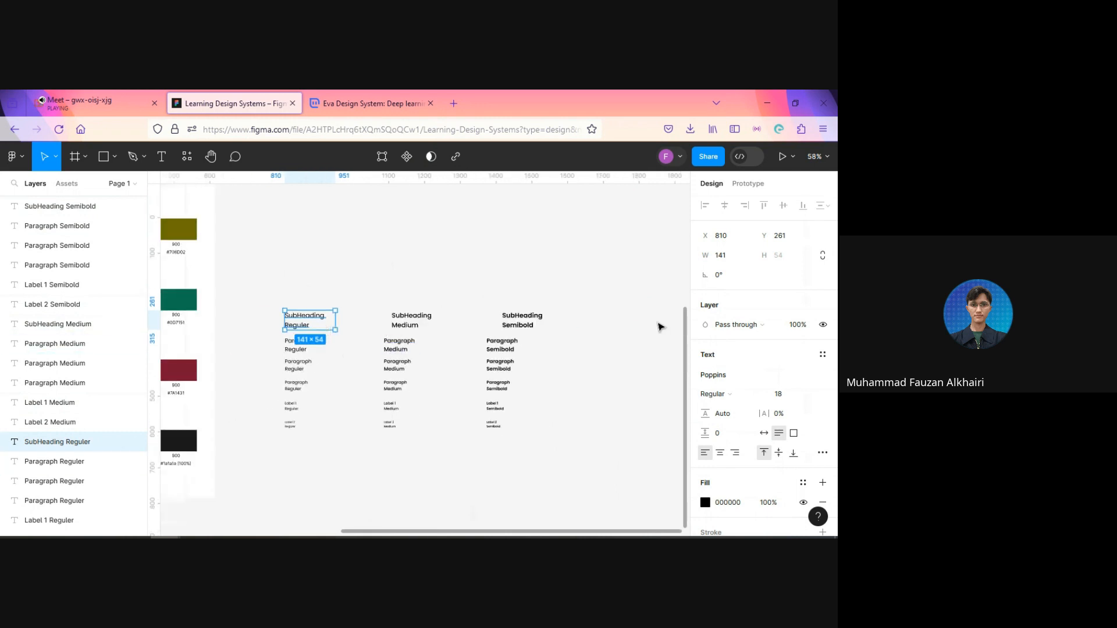
click(408, 321)
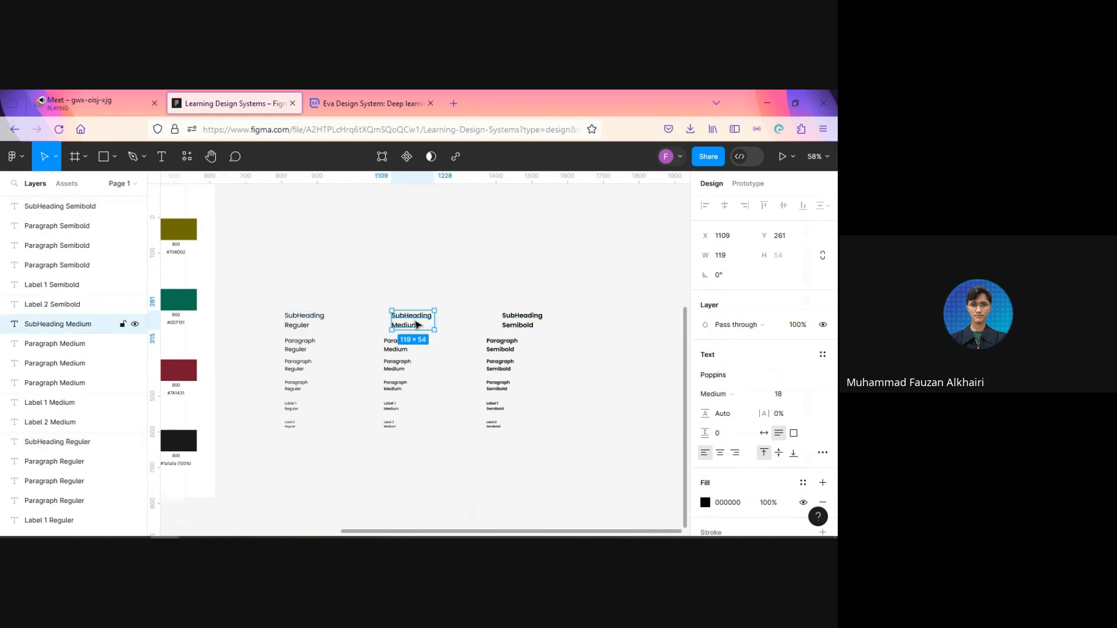
click(310, 323)
click(420, 322)
click(519, 322)
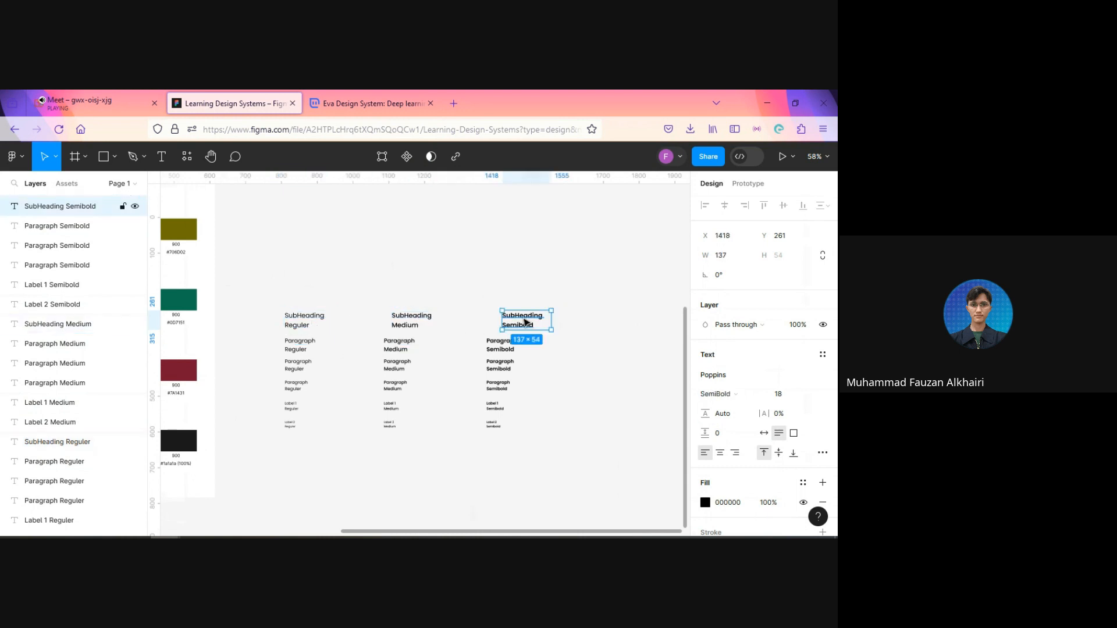
click(544, 361)
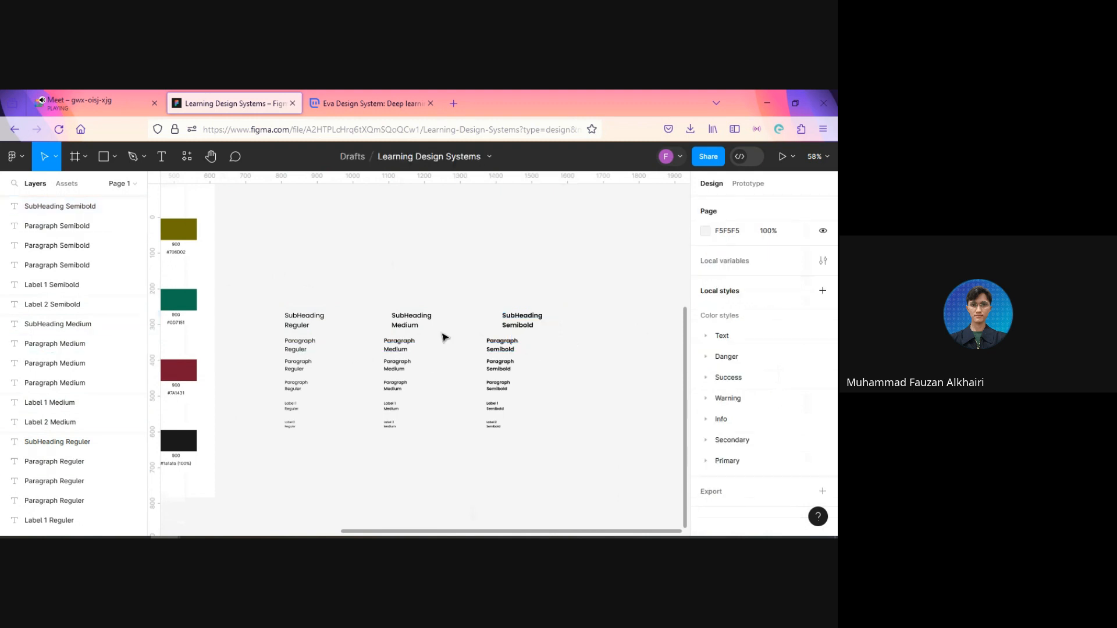
Step: Duplicate the three SubHeading samples and place the copies above the originals at about Y 183
ctrl+scroll(313, 332, up, 3)
click(304, 321)
shift+click(437, 323)
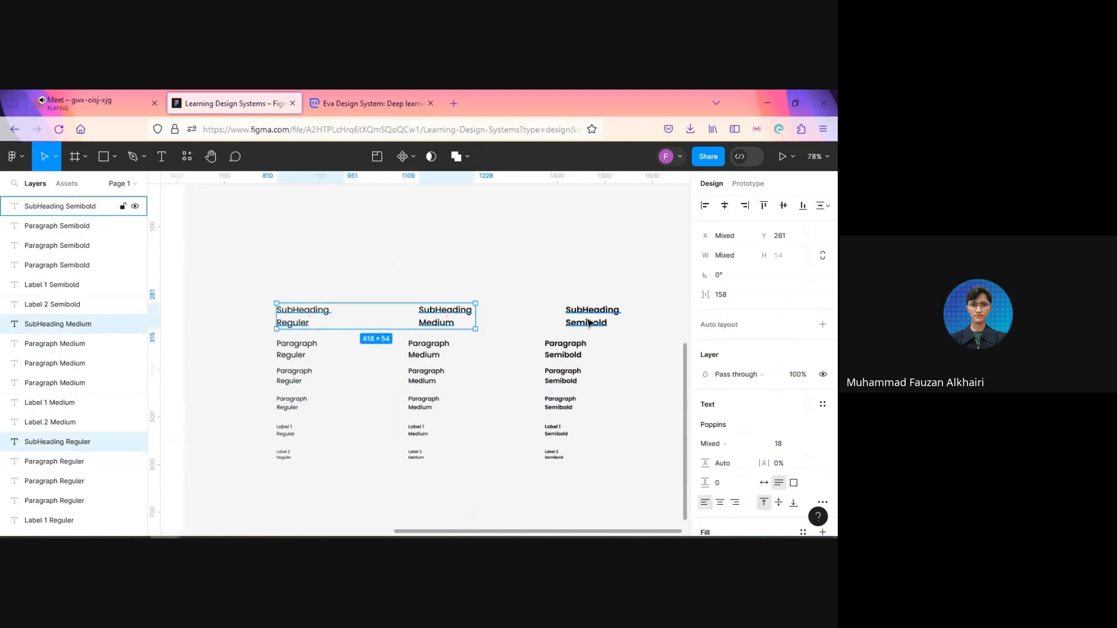
shift+click(589, 321)
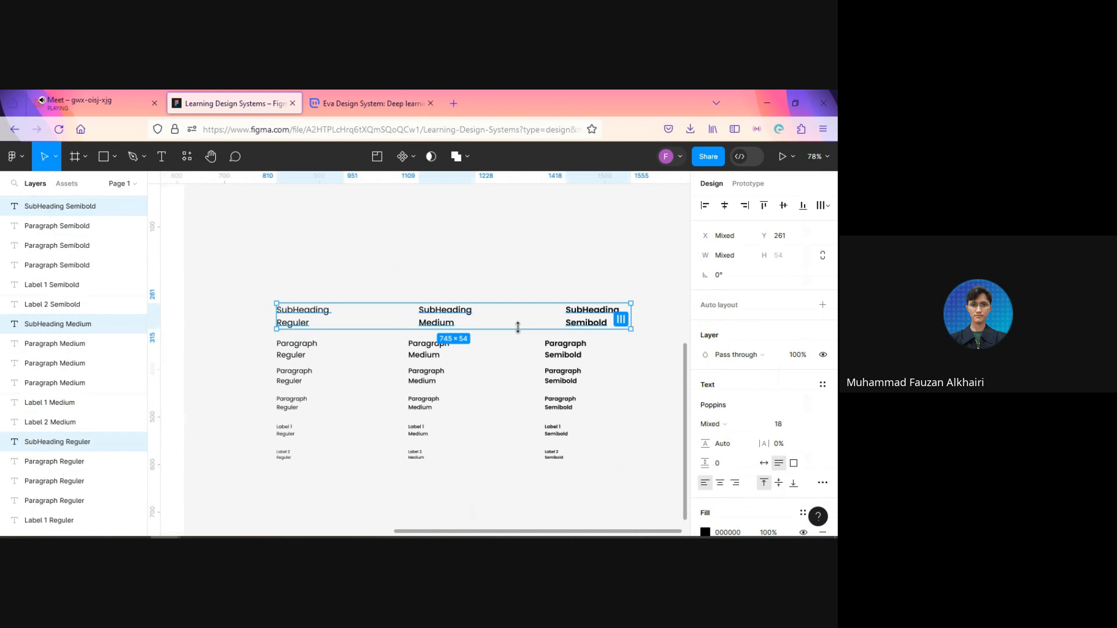
key(ctrl+d)
drag(447, 317, 447, 282)
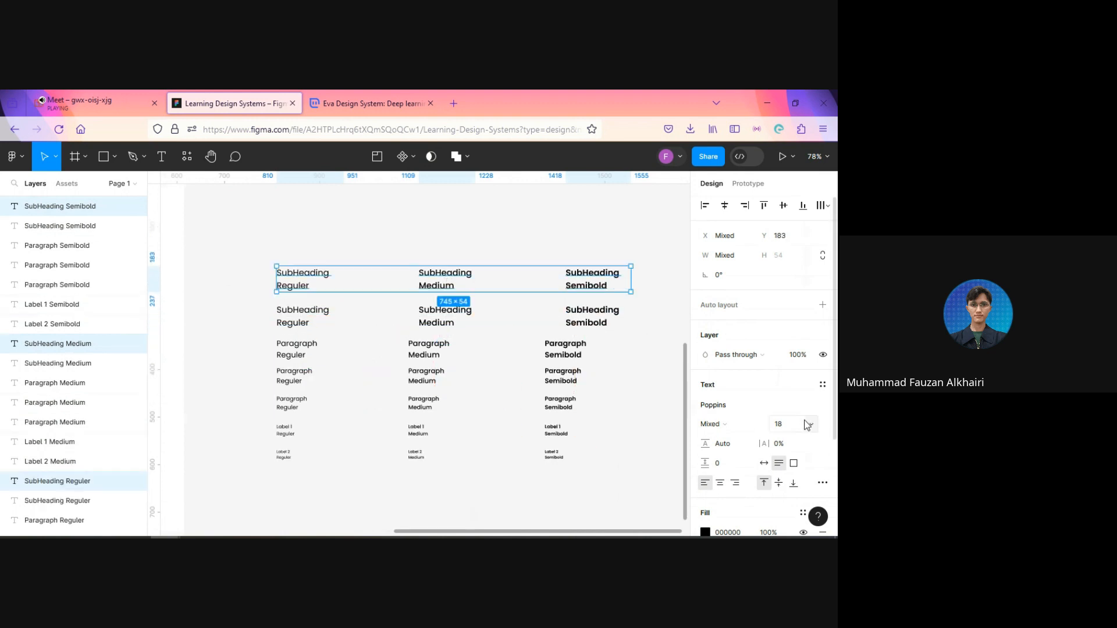
Step: Set the upper SubHeading row's font size to 20 and widen the row to about 773
click(796, 428)
text(20)
key(Return)
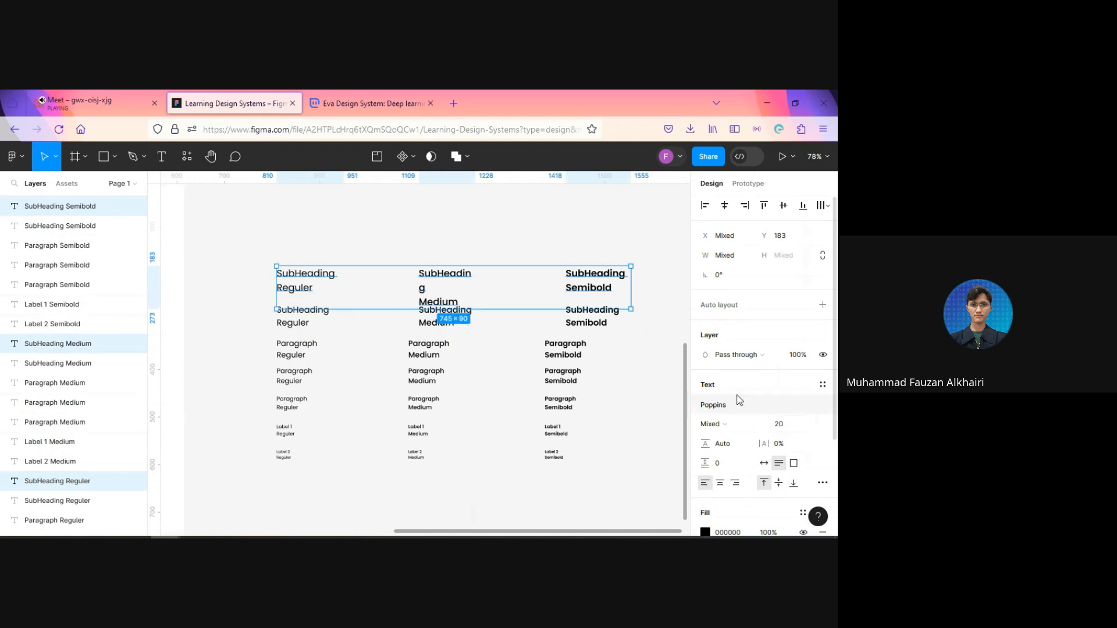
drag(633, 289, 645, 291)
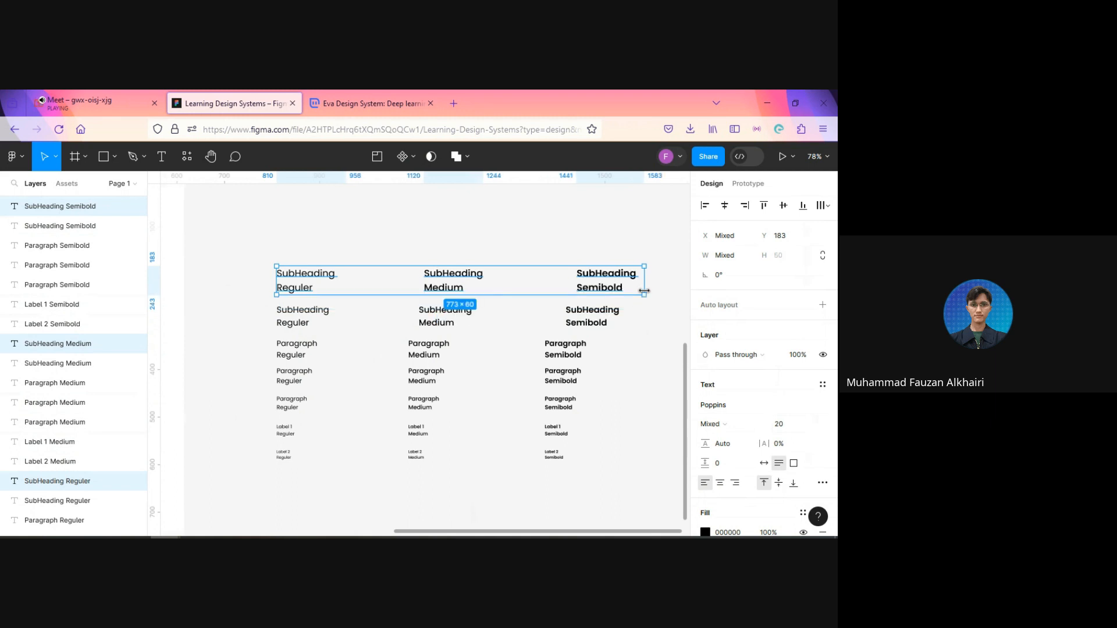
click(646, 336)
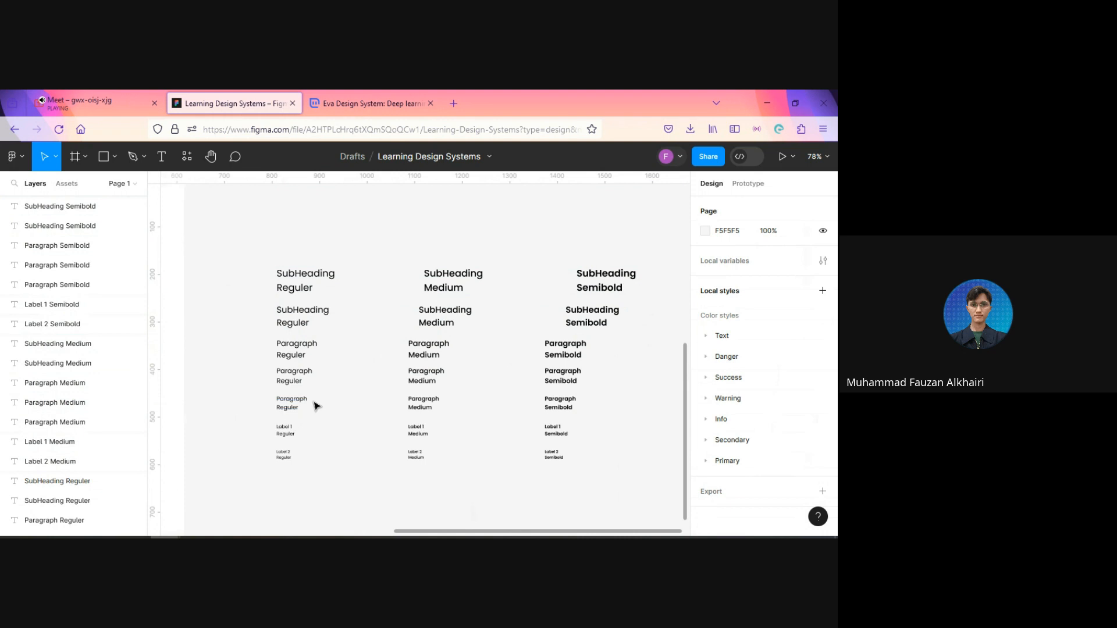
Step: Number the three Regular Paragraph samples 1, 2 and 3 from the largest to the smallest
scroll(314, 402, up, 3)
click(285, 407)
click(313, 401)
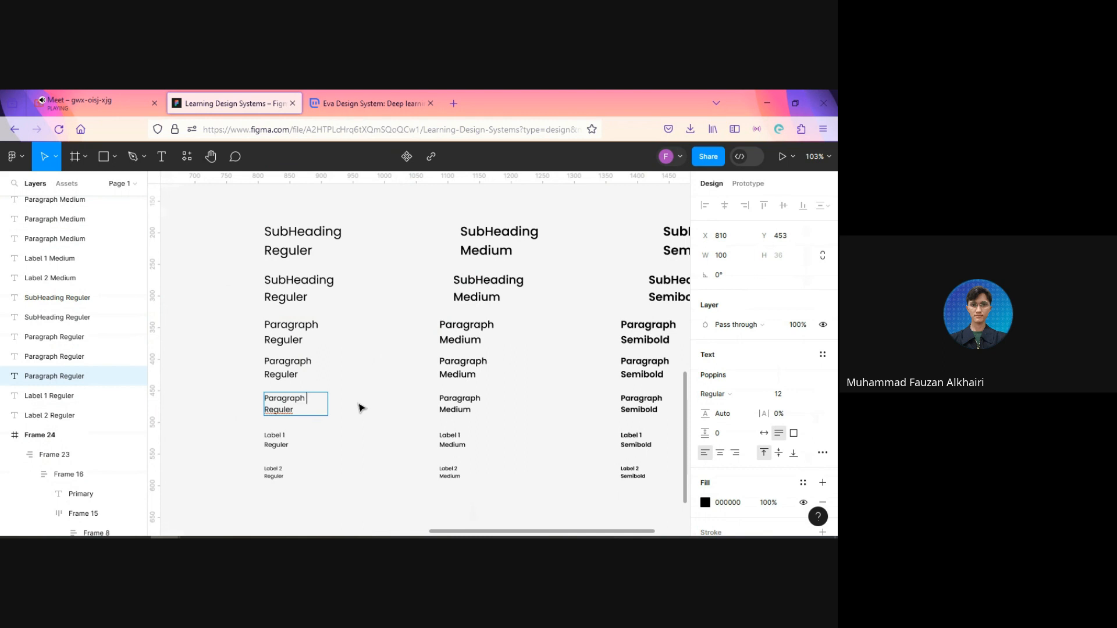
text(3)
click(323, 358)
text(2)
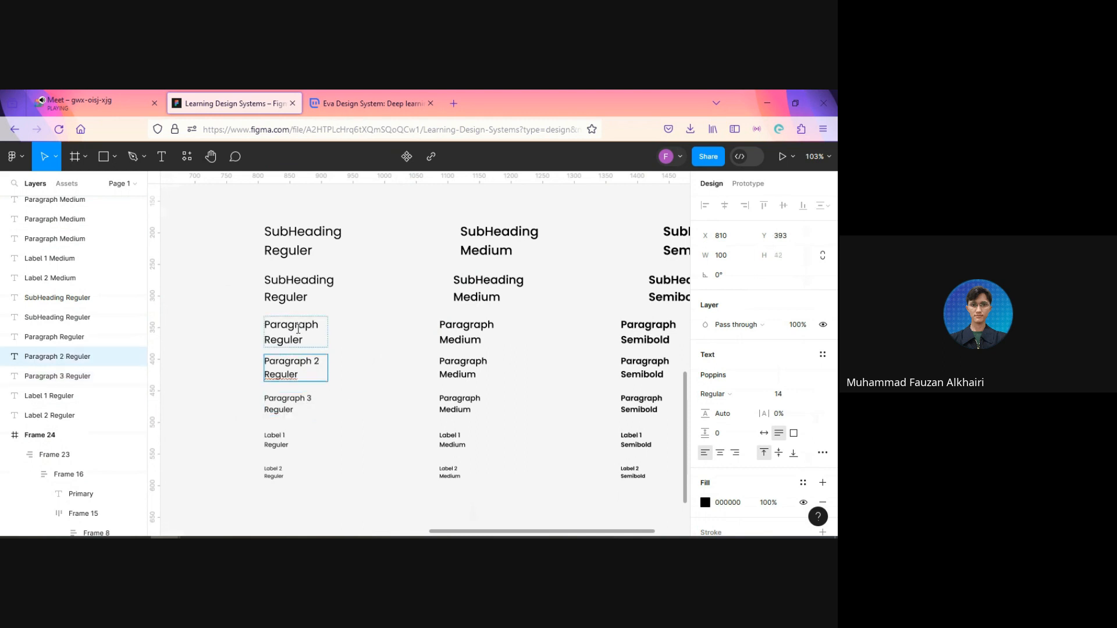
click(322, 324)
text(1)
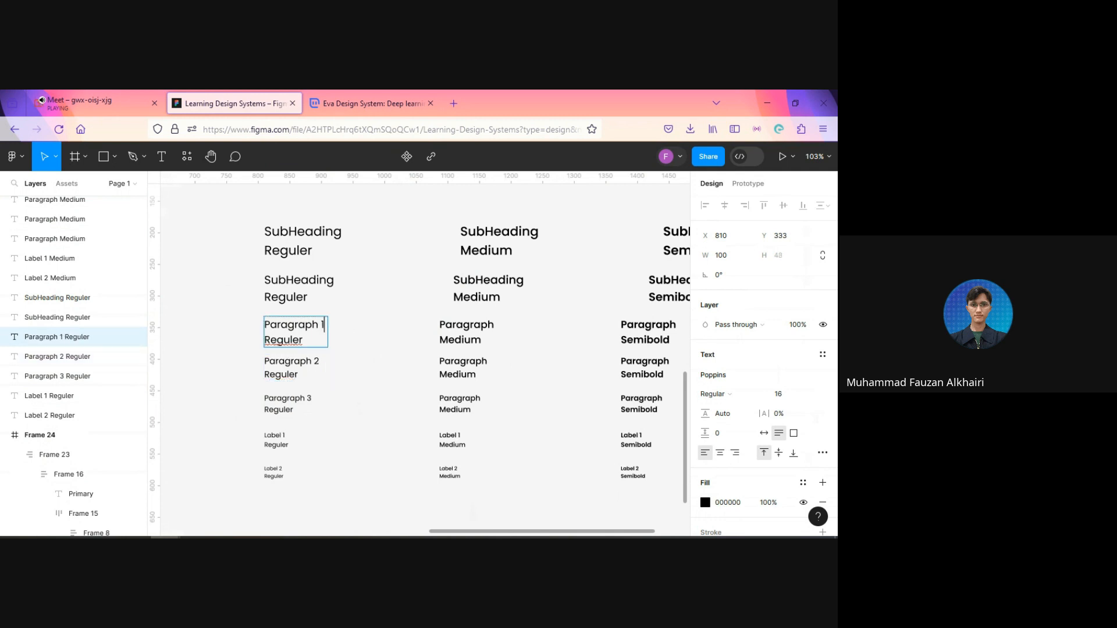
Step: Number the three Medium Paragraph samples 1, 2 and 3 from the largest to the smallest
click(494, 326)
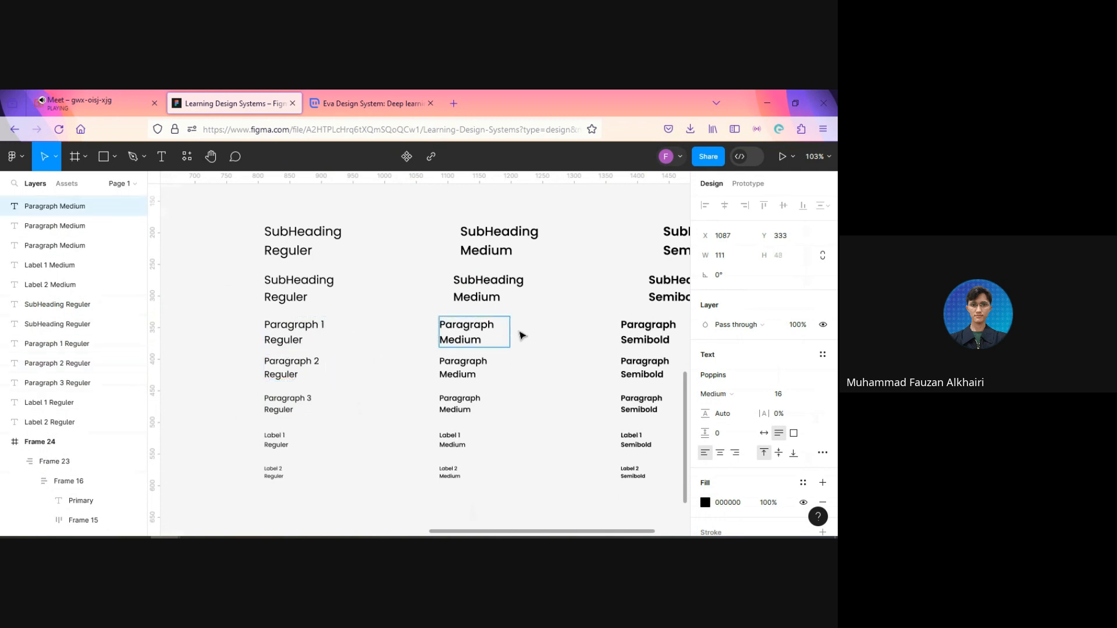
text(1)
click(504, 363)
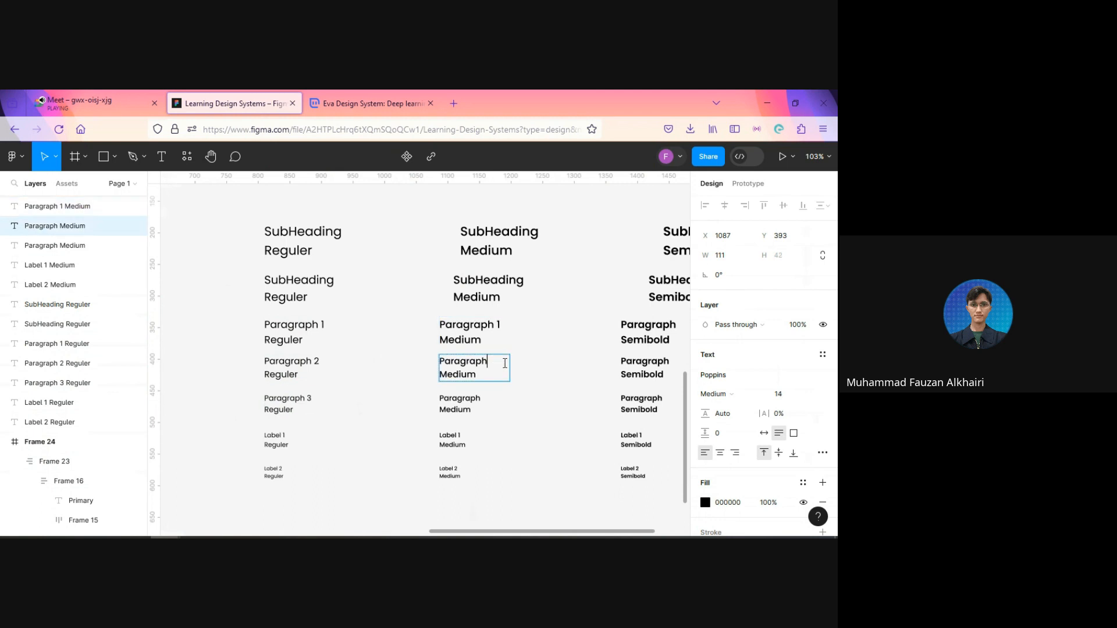
text(2)
click(492, 398)
text(3)
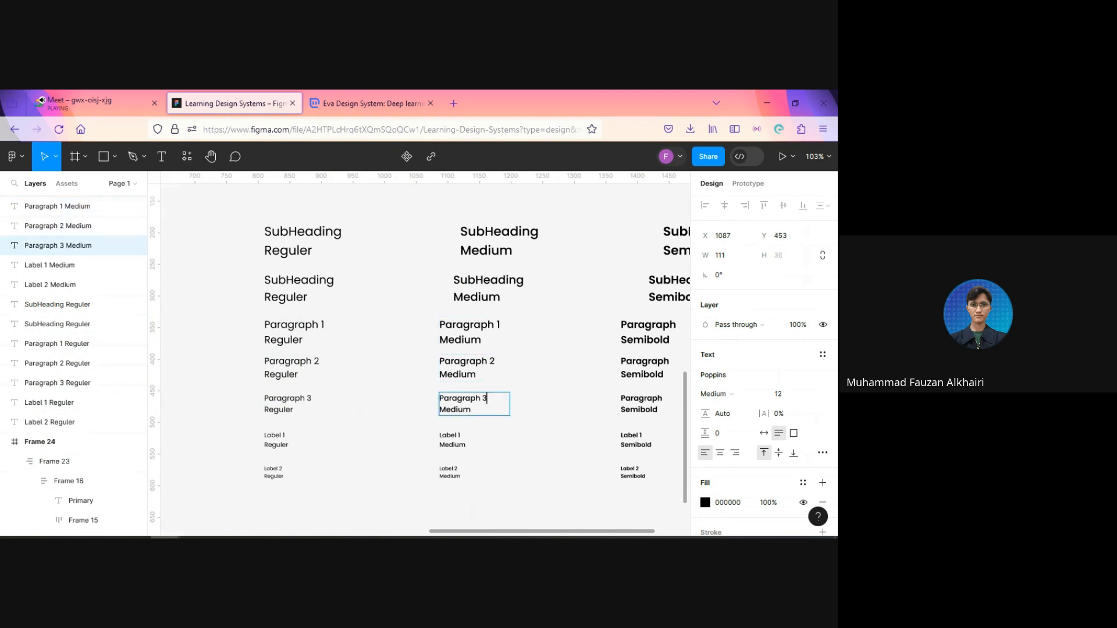
Step: Number the three Semibold Paragraph samples 1, 2 and 3 from the largest to the smallest
click(665, 323)
double_click(679, 327)
click(684, 329)
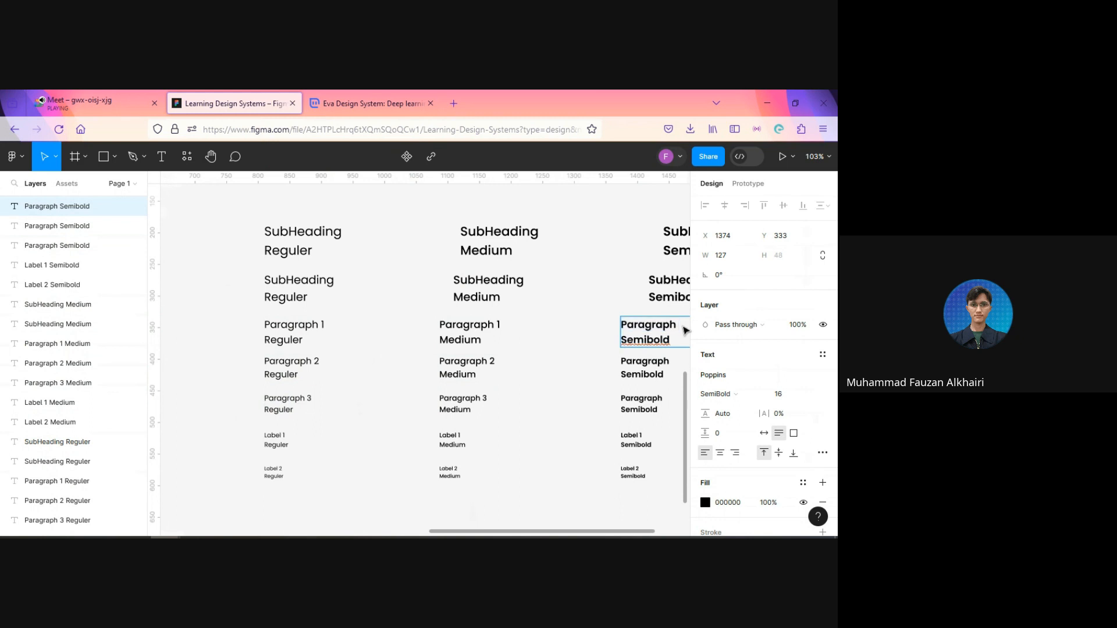
text(1)
click(680, 363)
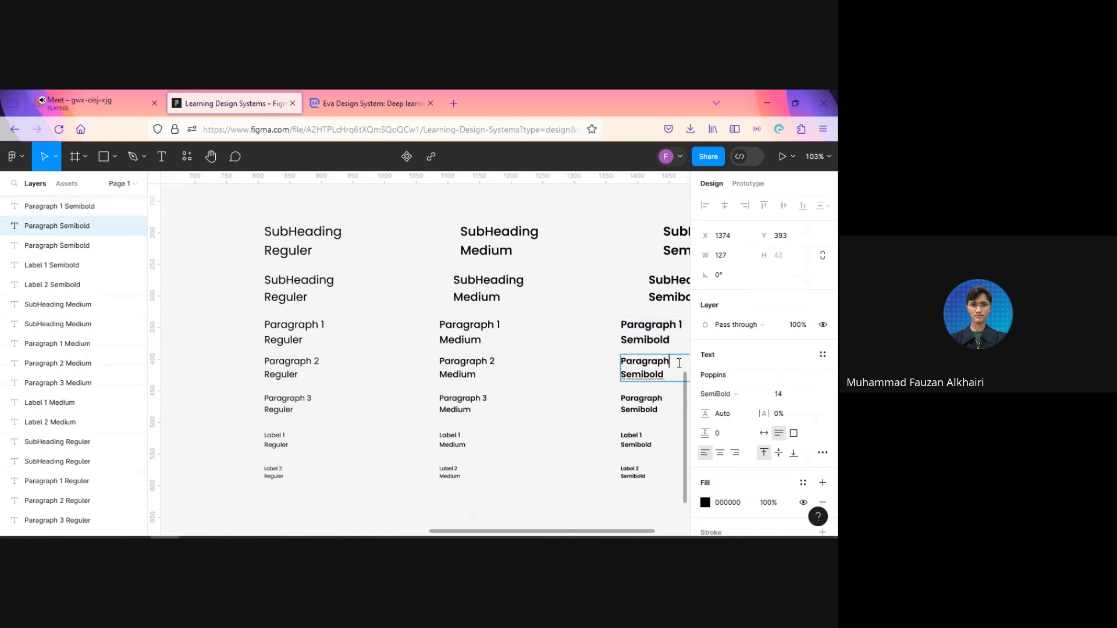
text(2)
click(667, 394)
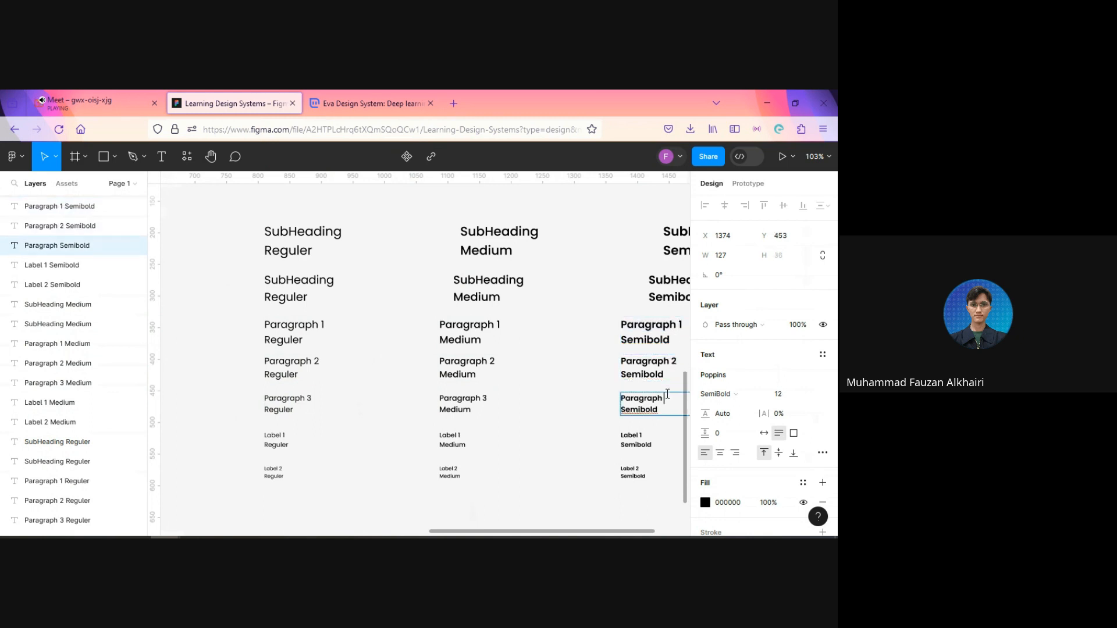
text(3)
key(Escape)
key(Escape)
scroll(565, 334, down, 5)
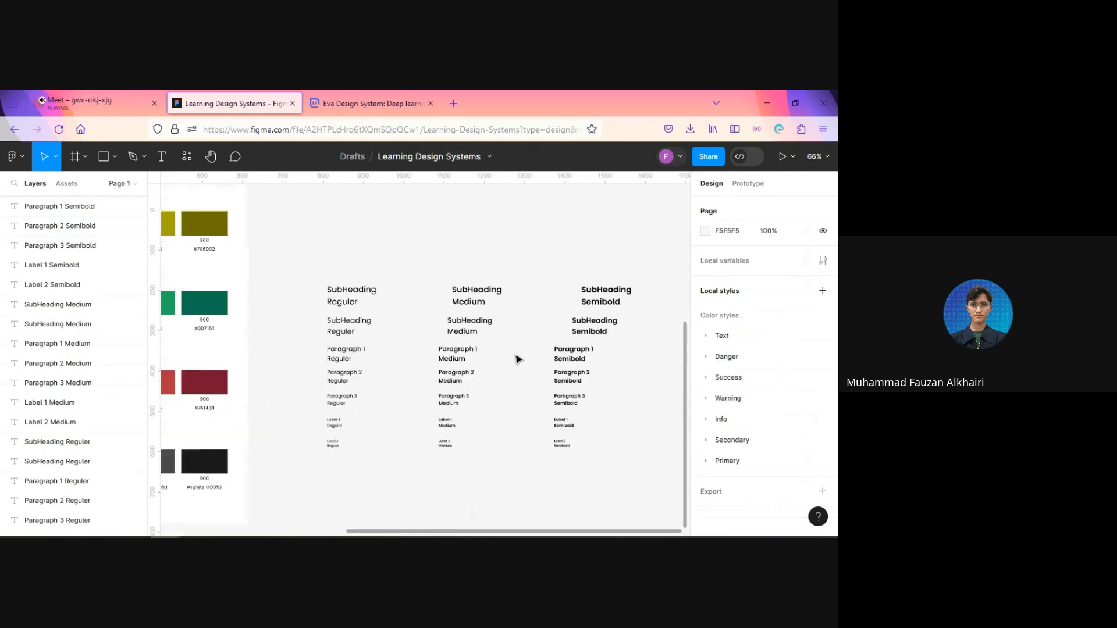
Step: Number the lower Regular SubHeading sample 1 and try the same number on the Medium sample beside it
drag(483, 295, 465, 412)
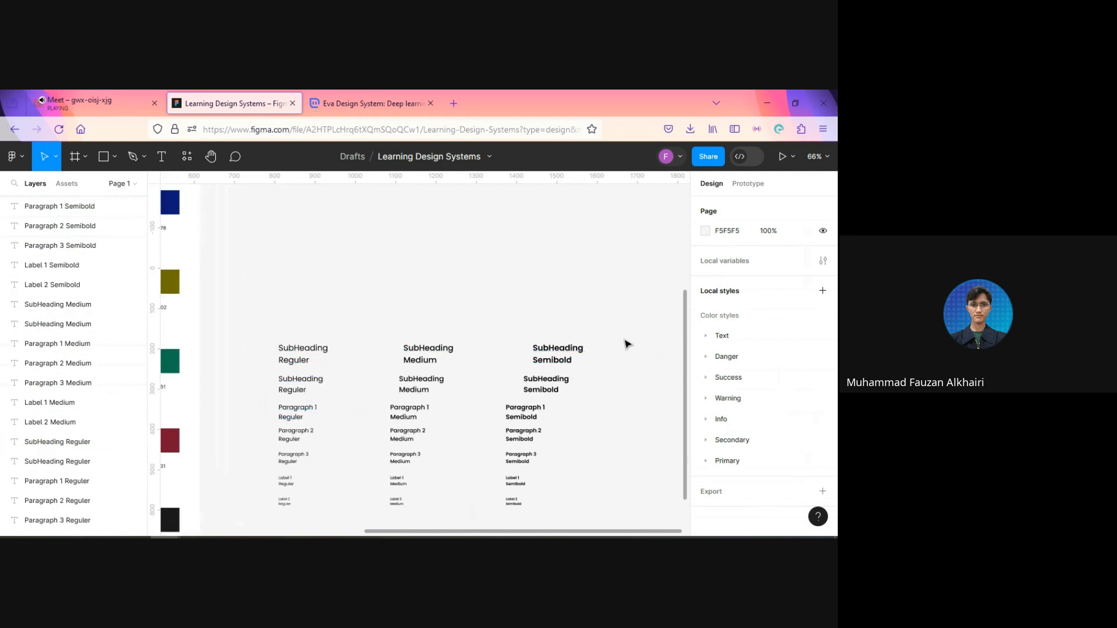
click(558, 355)
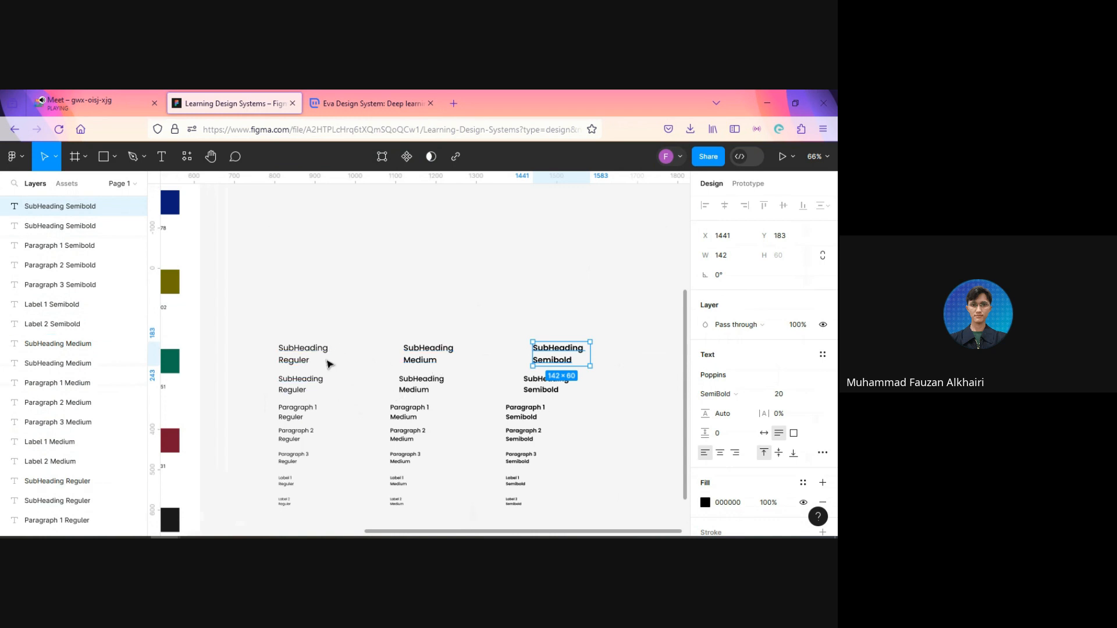
double_click(326, 381)
click(326, 381)
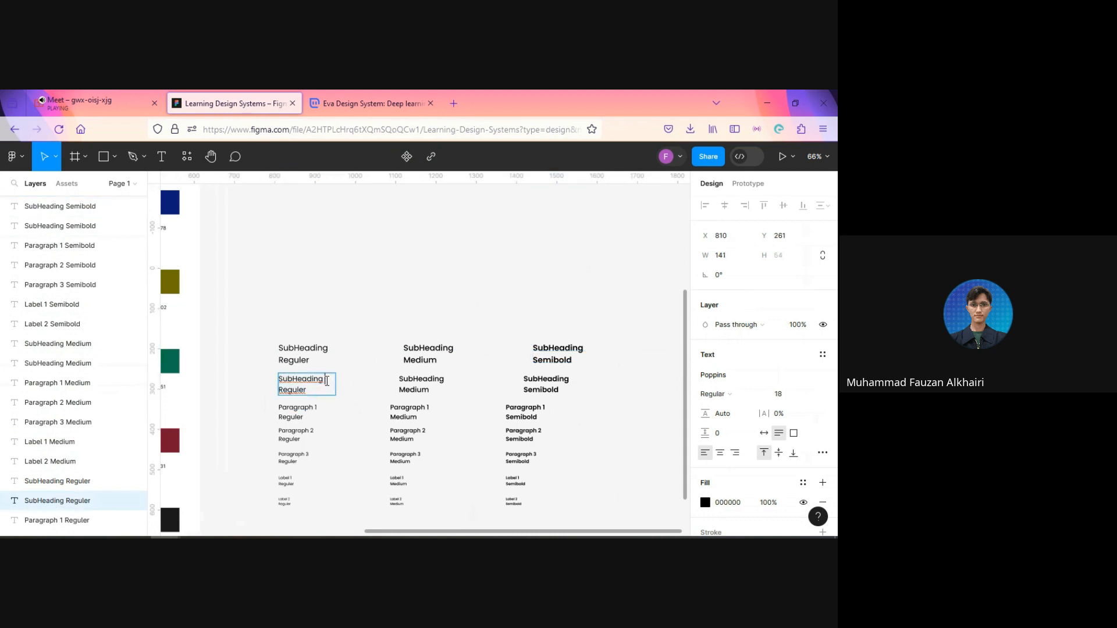
text(1)
click(441, 382)
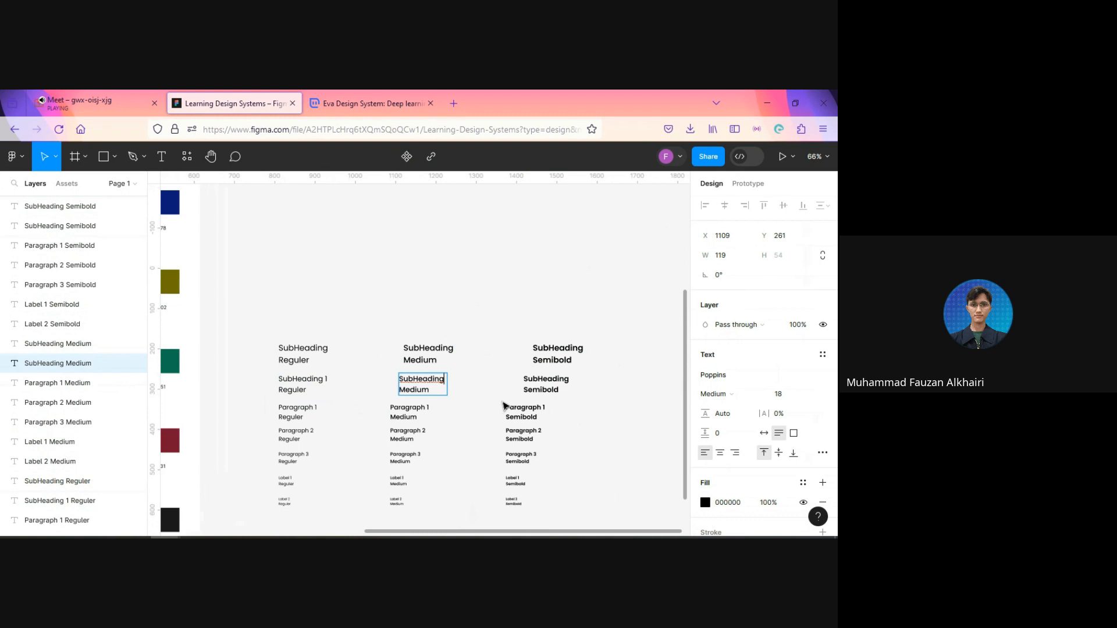
text(1)
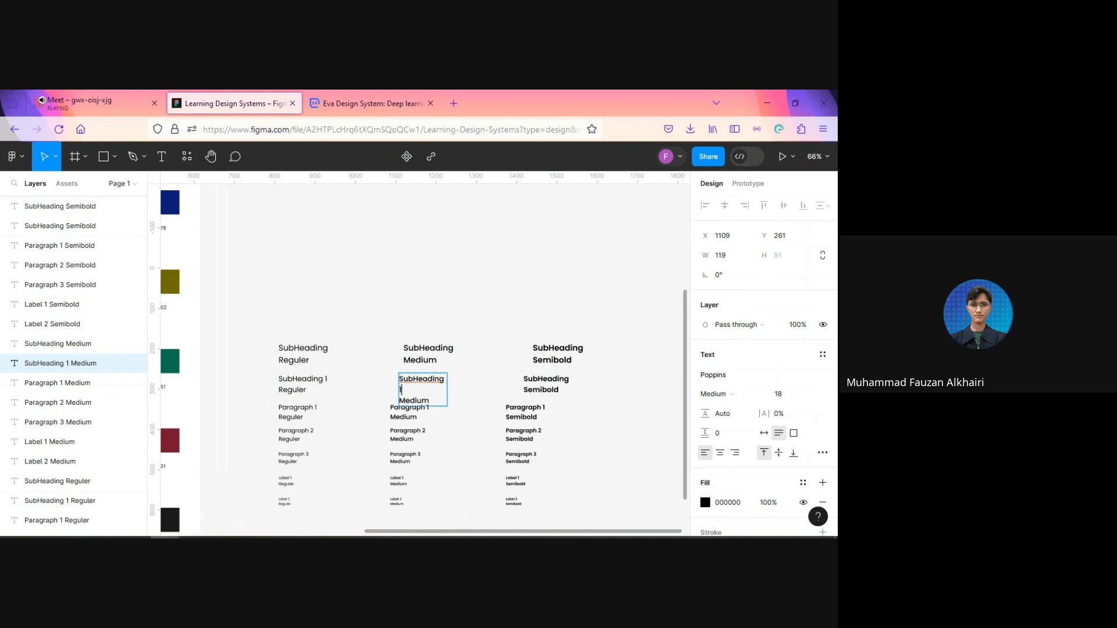
key(BackSpace)
key(BackSpace)
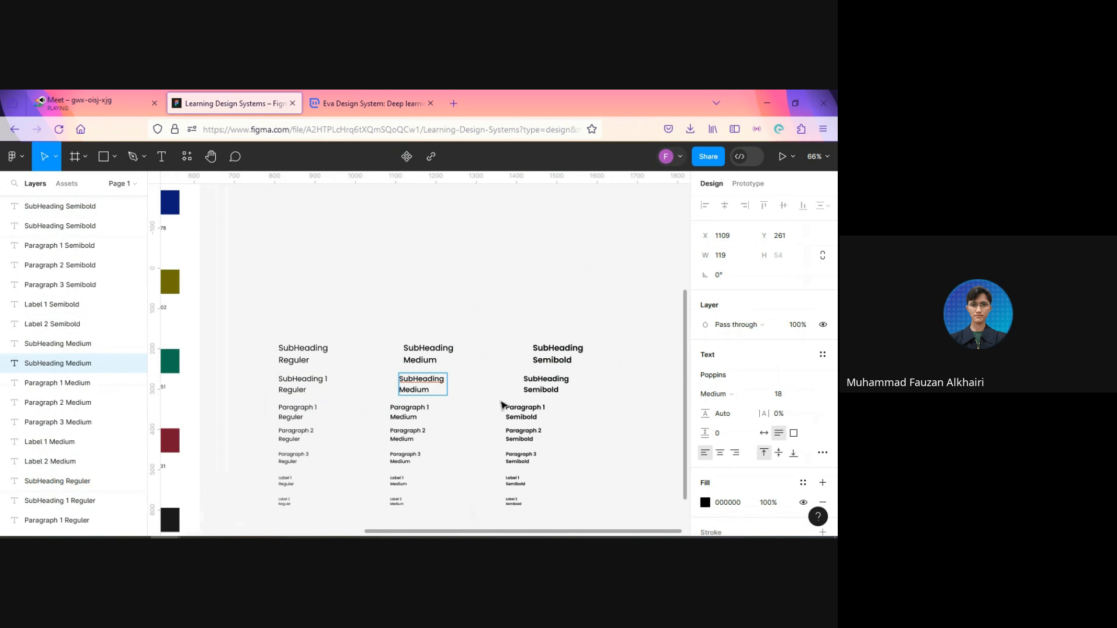
Step: Widen the lower Medium SubHeading text box to about 129 and add the number 1 after SubHeading
key(Escape)
scroll(453, 391, up, 5)
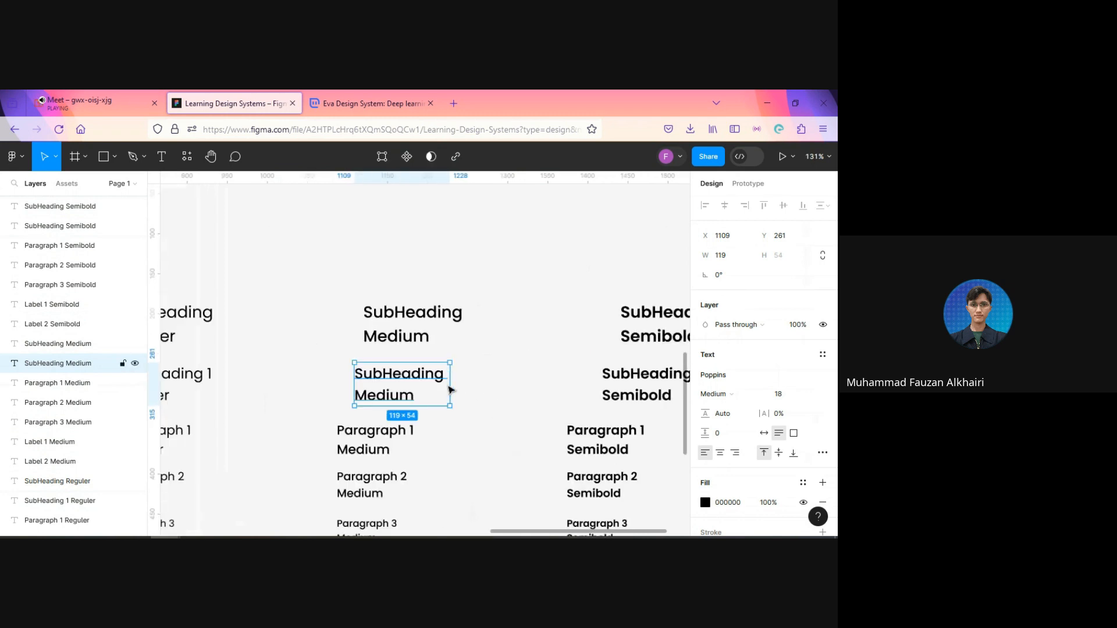
drag(451, 385, 459, 384)
double_click(453, 376)
click(452, 375)
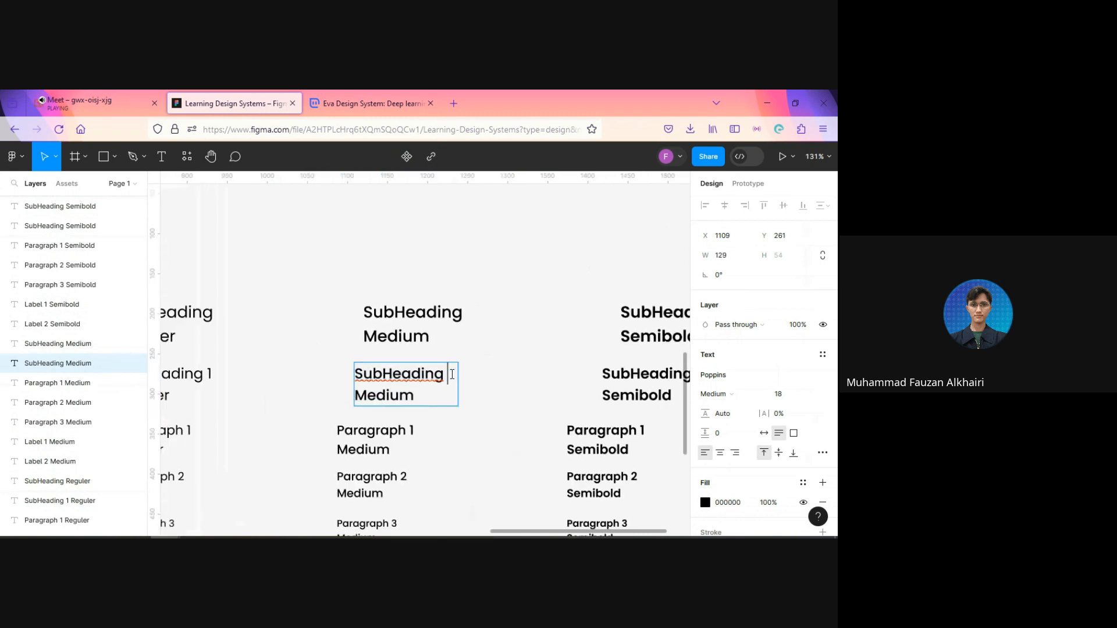
text(1)
key(Escape)
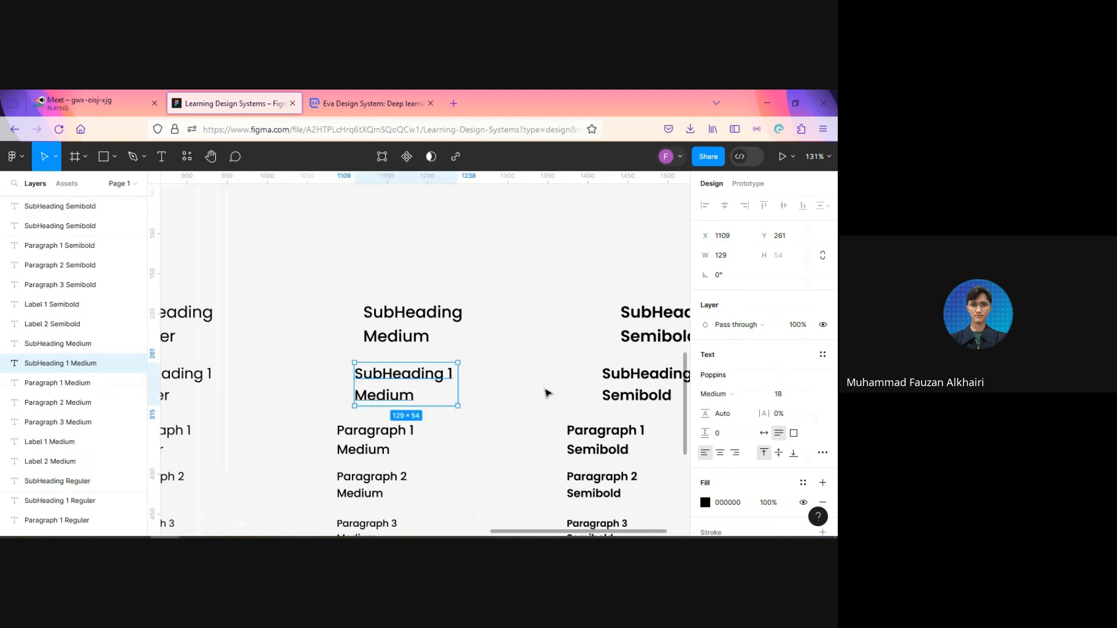
Step: Change the number in the lower Regular SubHeading sample to 2
scroll(539, 392, right, 4)
click(585, 381)
key(Escape)
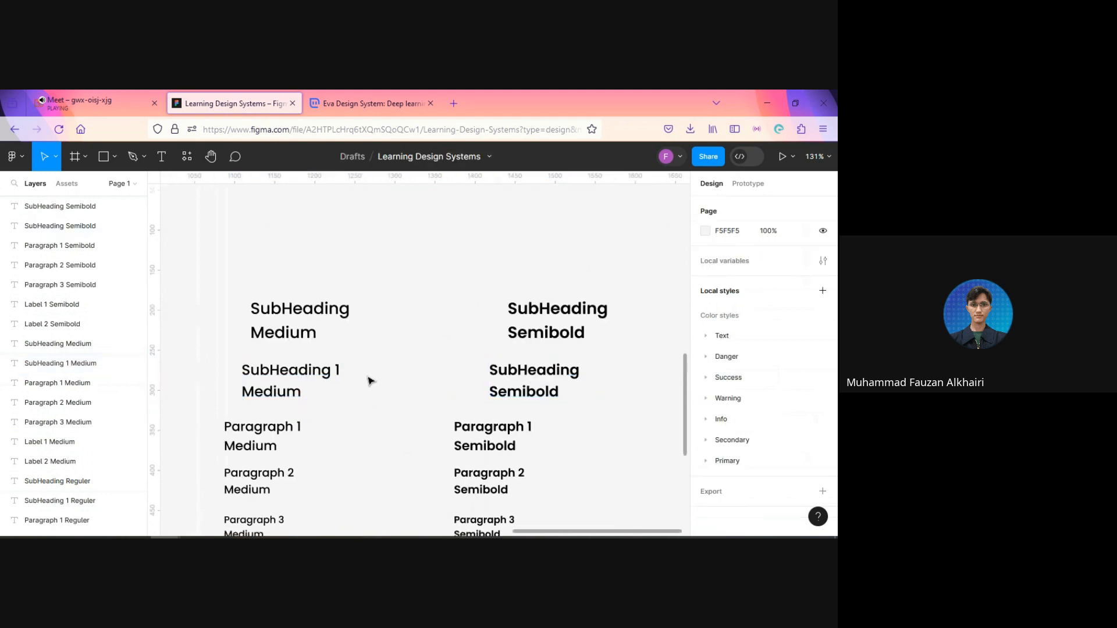
scroll(380, 384, down, 5)
click(229, 377)
scroll(229, 377, up, 5)
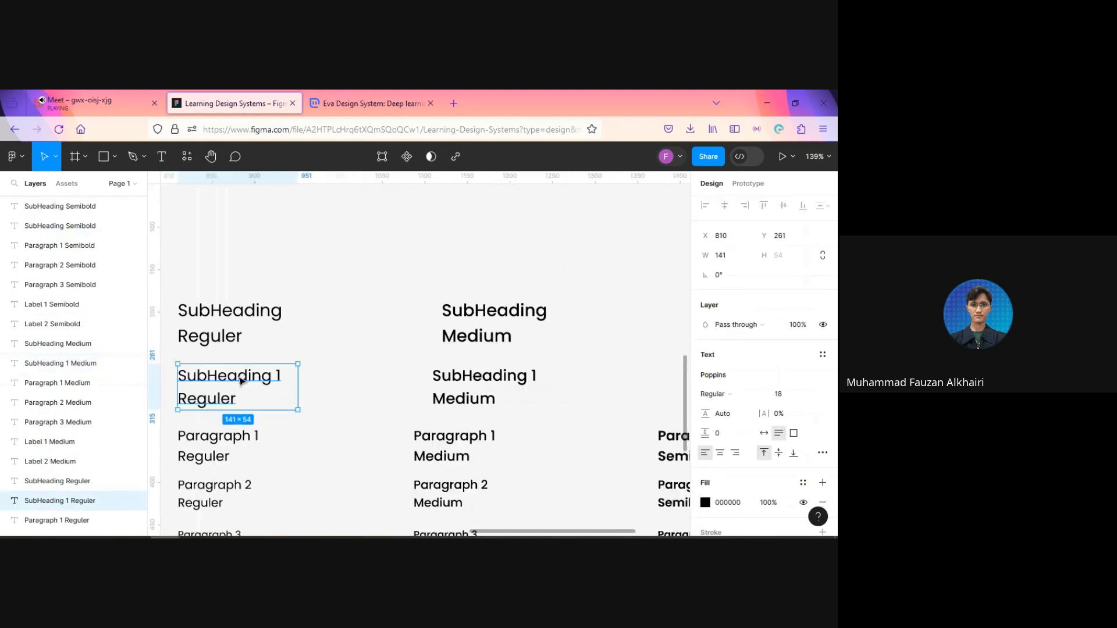
triple_click(281, 377)
click(280, 378)
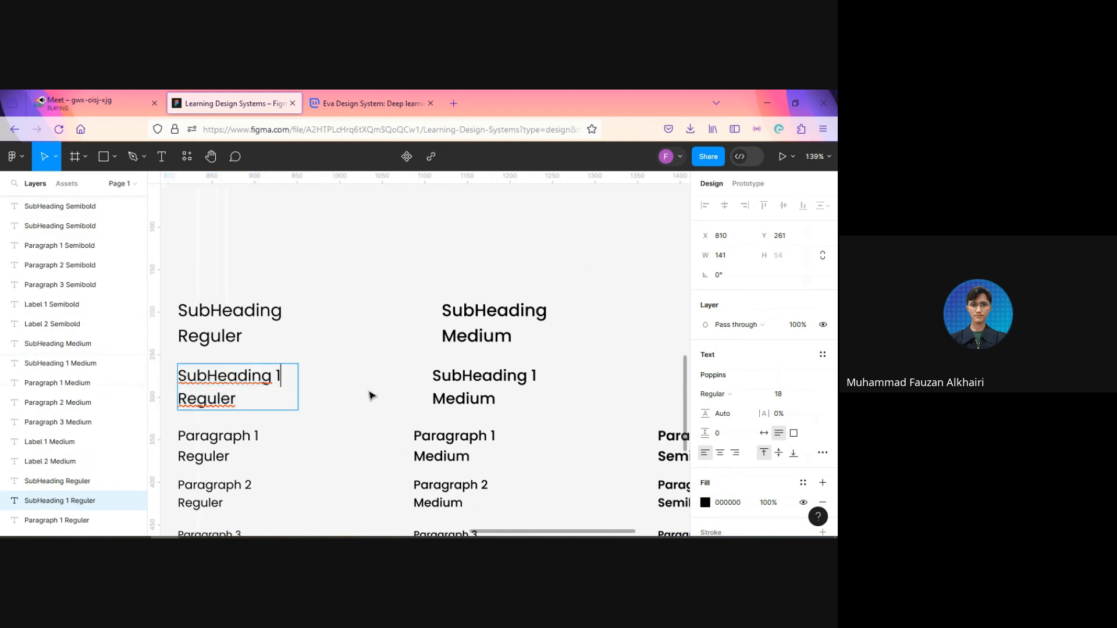
key(BackSpace)
text(2)
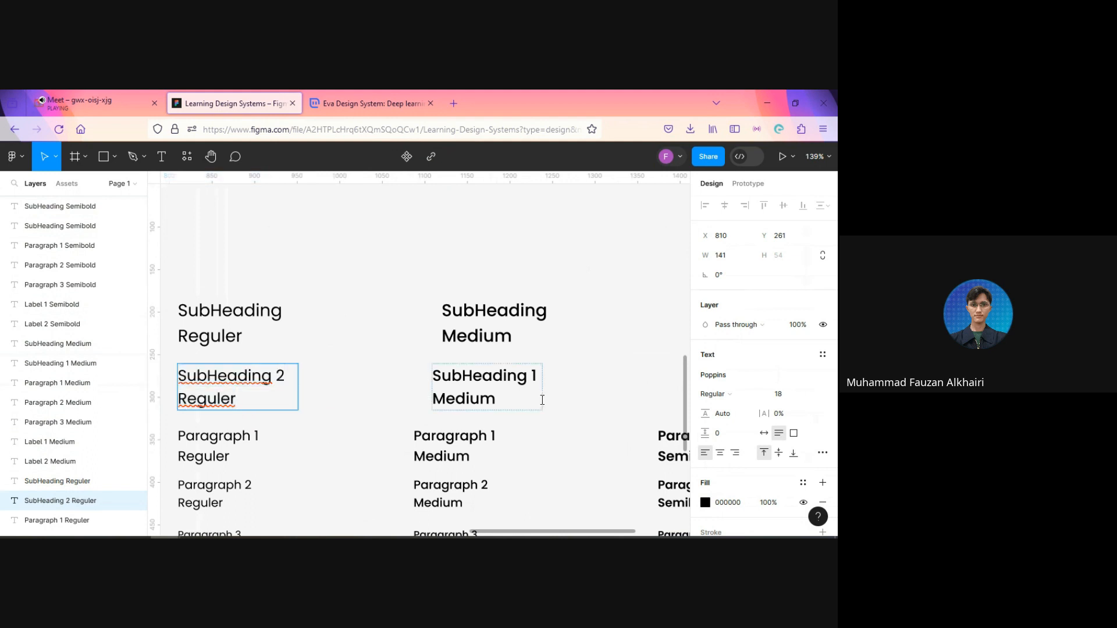
Step: Number the lower Medium and Semibold SubHeading samples 2
click(537, 378)
key(BackSpace)
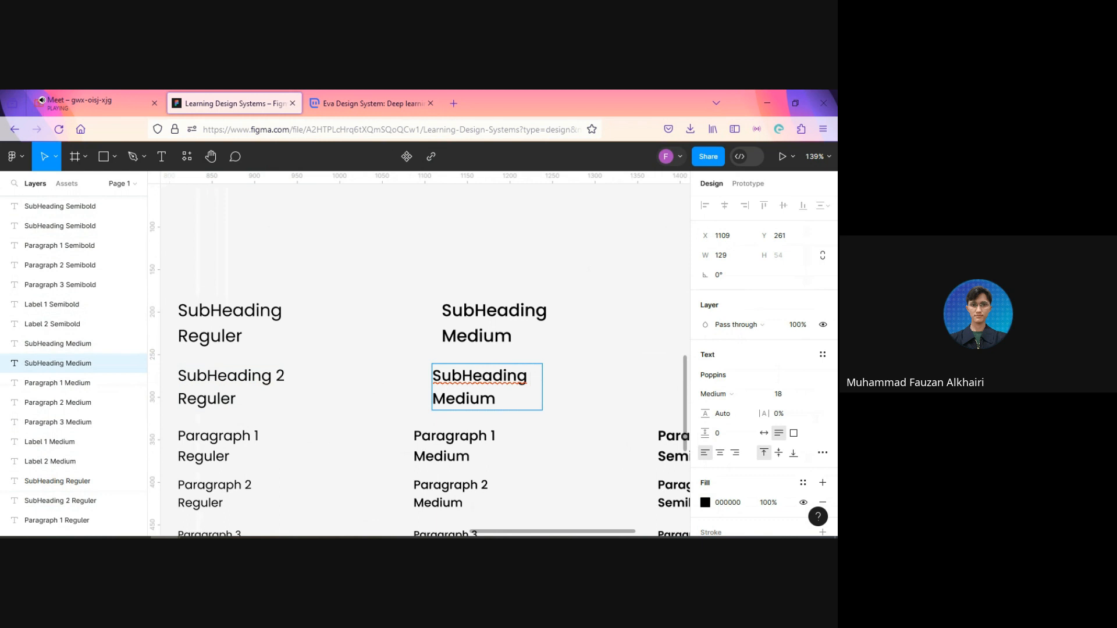
text(2)
key(Escape)
drag(619, 394, 437, 394)
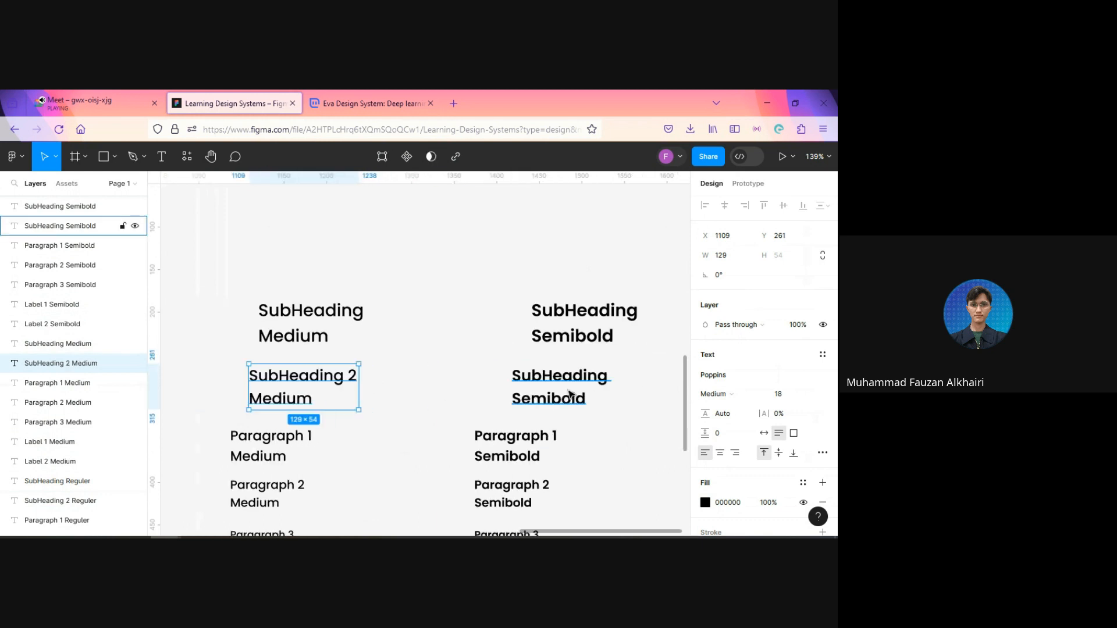
double_click(596, 385)
click(621, 377)
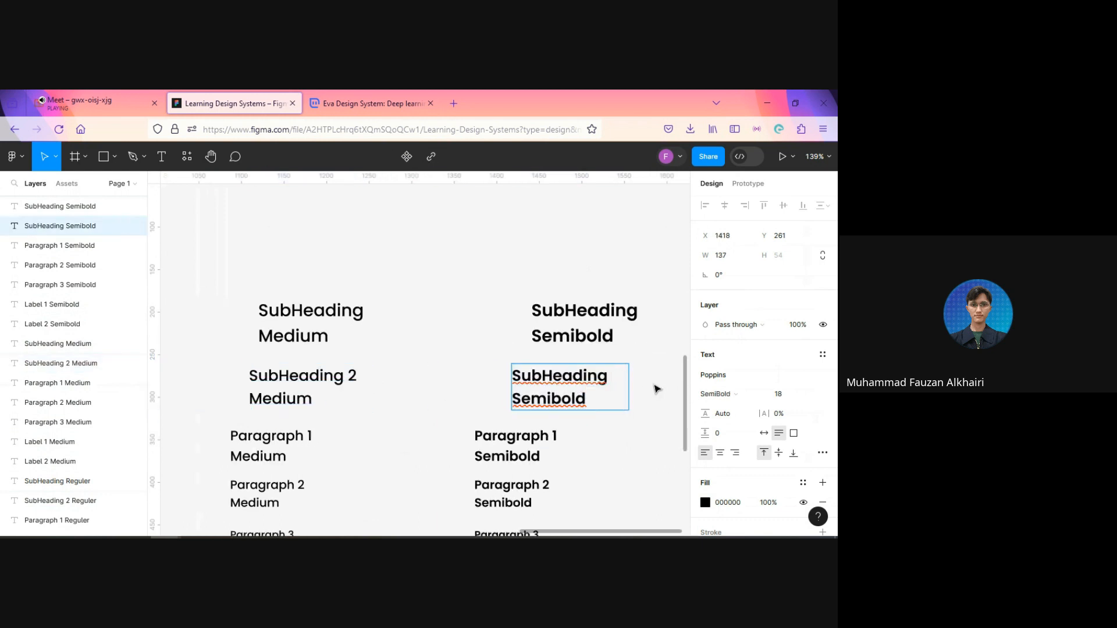
text(2)
Step: Number the upper Semibold SubHeading sample 1
click(651, 319)
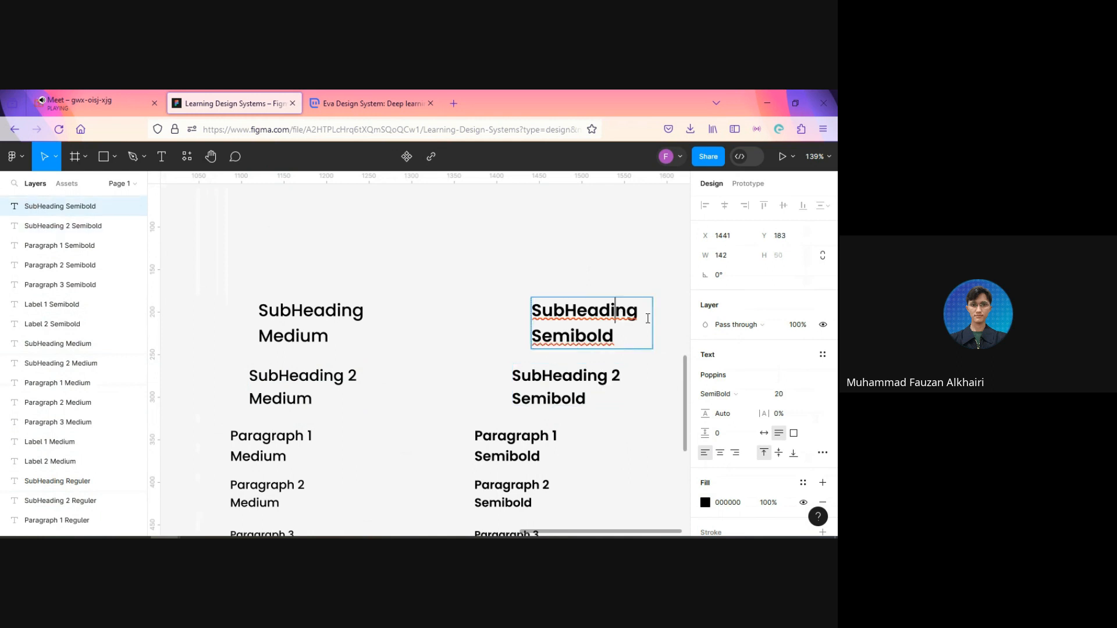
text(3)
key(BackSpace)
text(1)
Step: Number the upper Medium SubHeading sample 1 and widen its text box to about 153
click(362, 315)
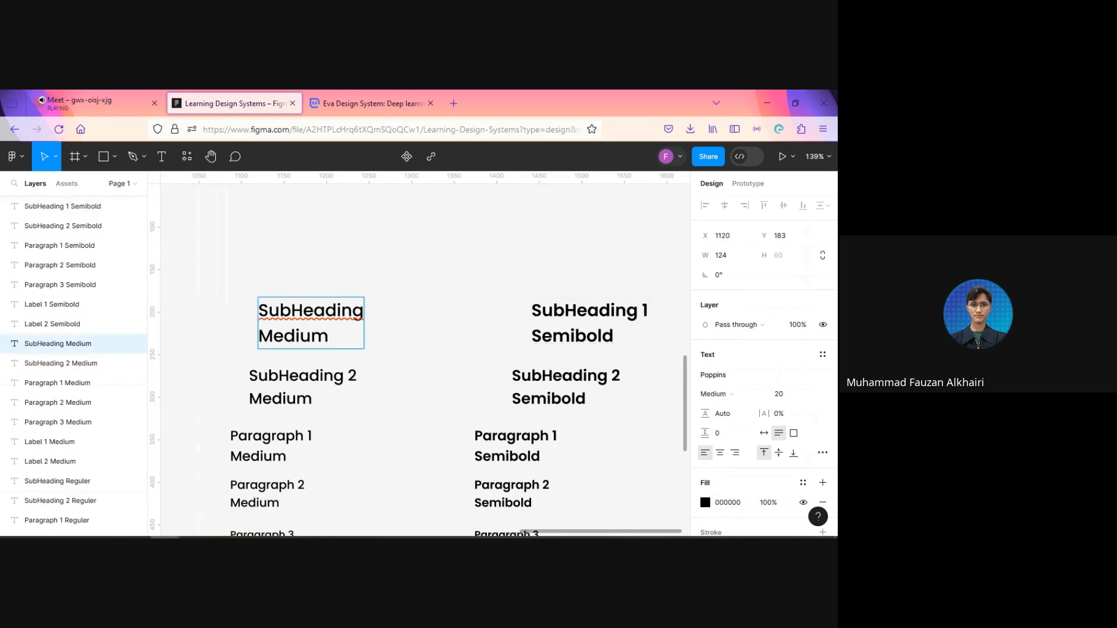
text(1)
key(Escape)
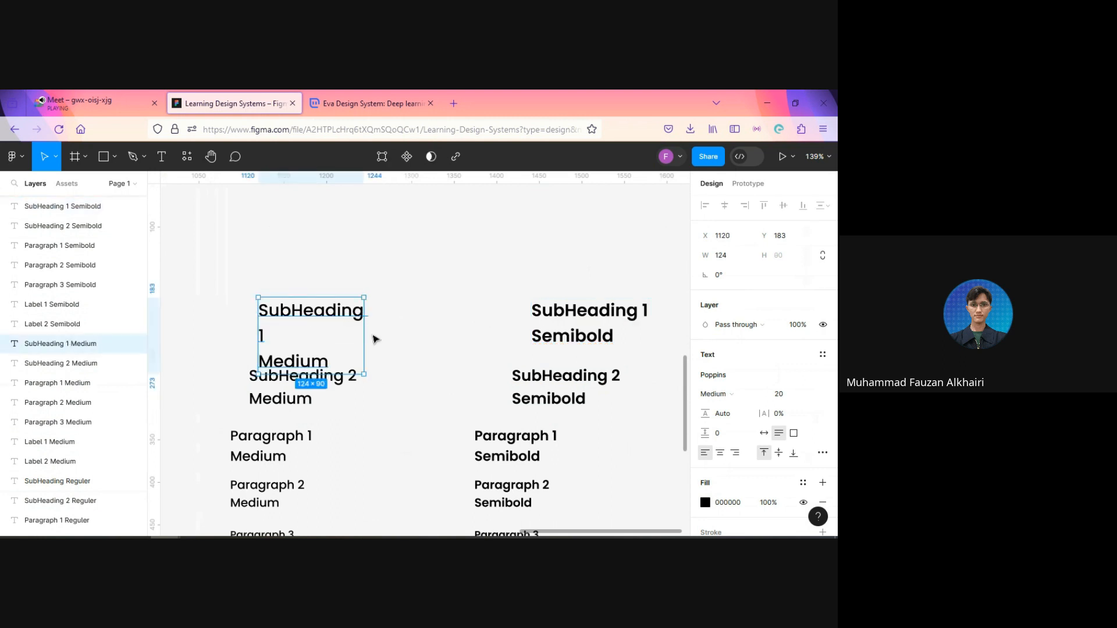
drag(364, 335, 563, 320)
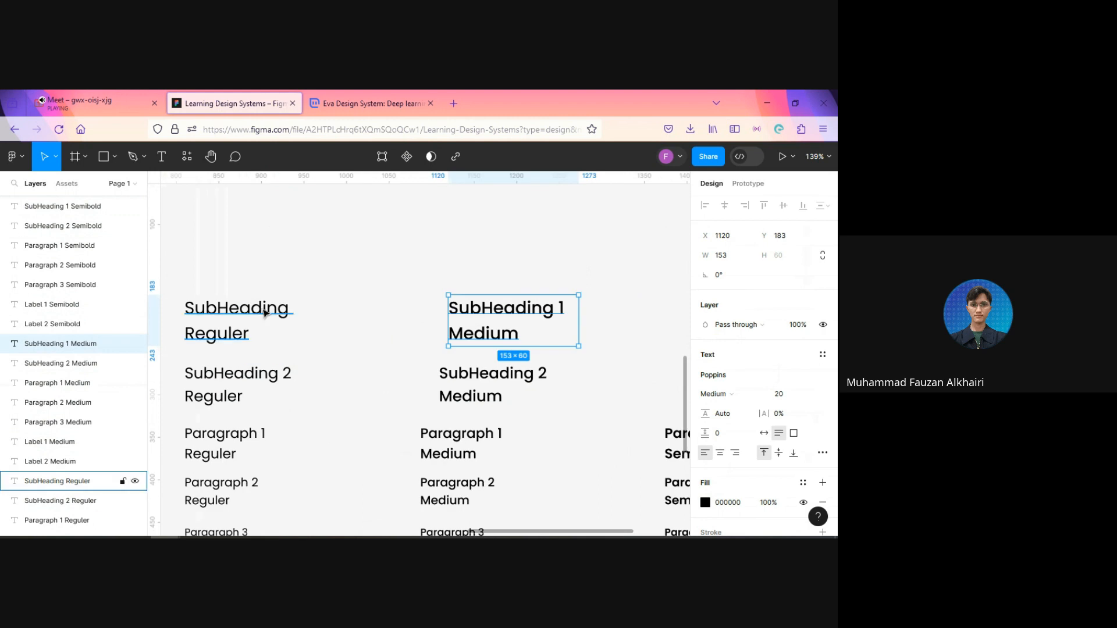
Step: Number the upper Regular SubHeading sample 1 and leave text editing
double_click(265, 311)
click(302, 309)
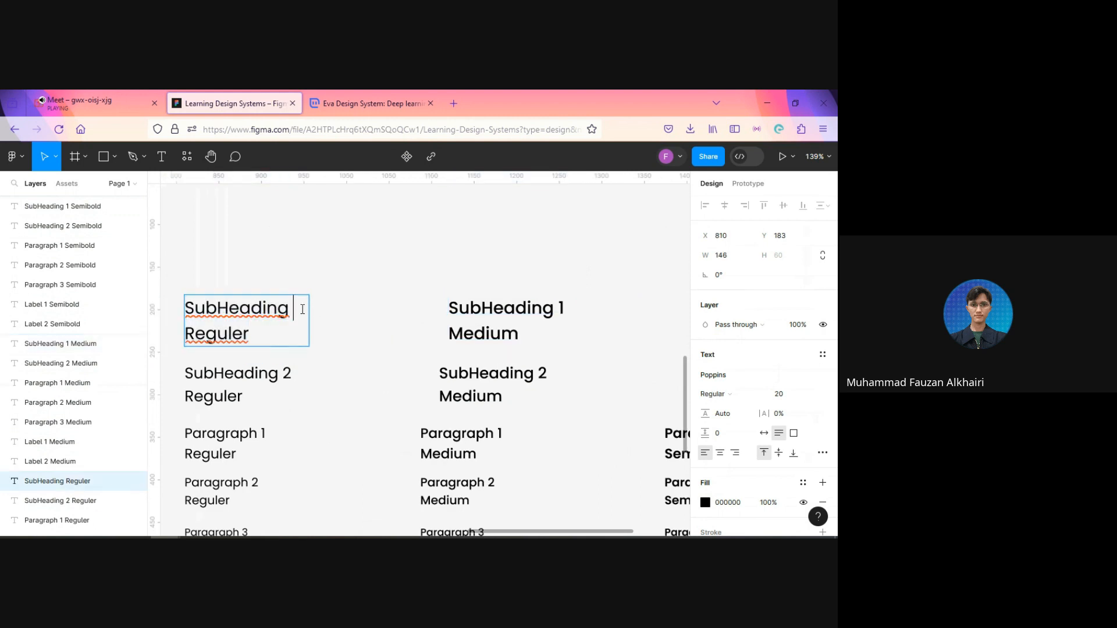
text(1)
key(Escape)
key(Escape)
scroll(357, 325, down, 5)
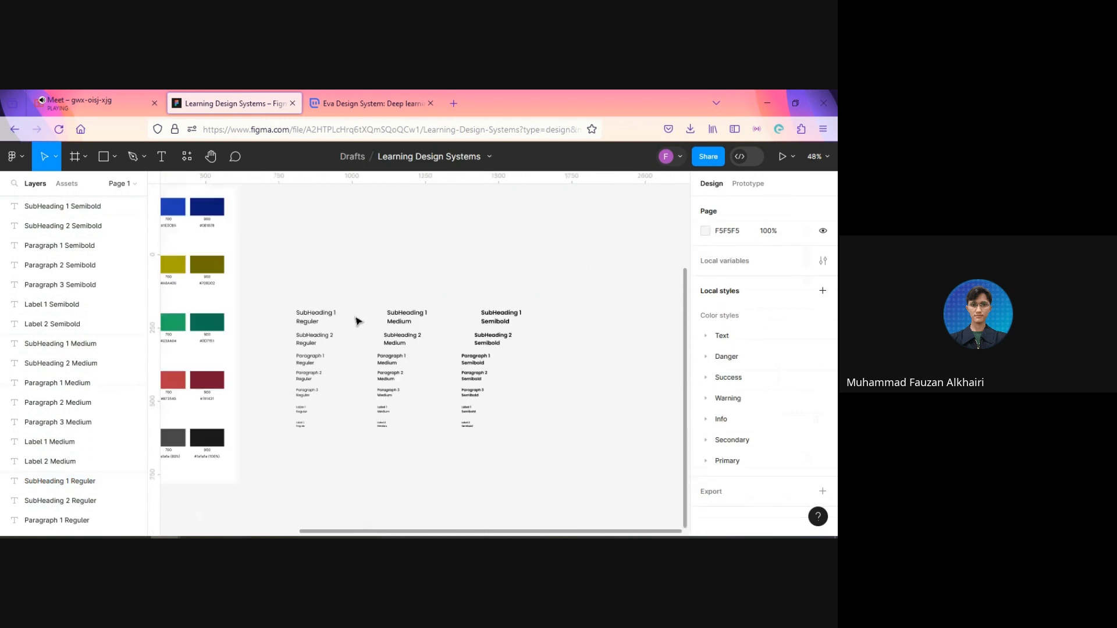
Step: Duplicate the Regular, Medium and Semibold SubHeading 1 samples and place the copies directly above the originals at Y 105
drag(350, 365, 306, 464)
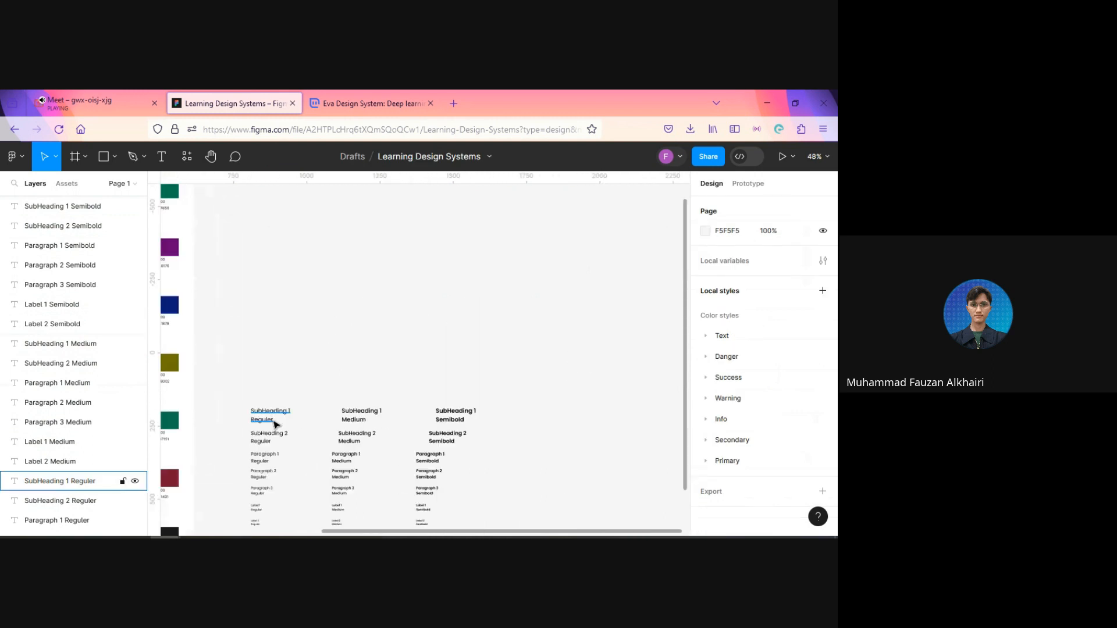
scroll(375, 466, down, 3)
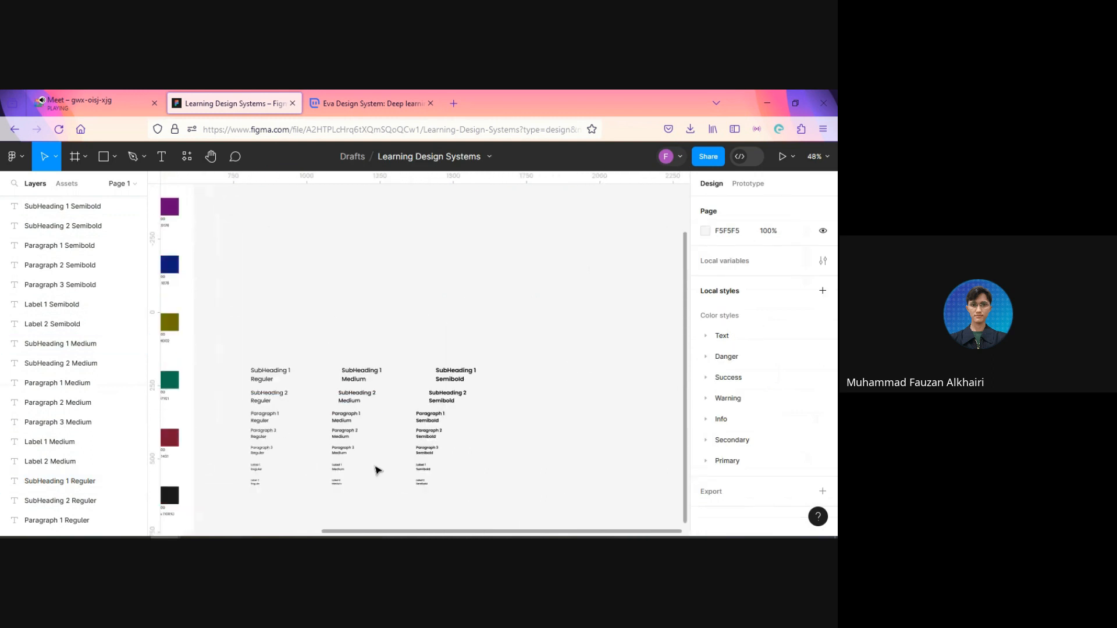
scroll(326, 428, up, 4)
scroll(294, 426, up, 5)
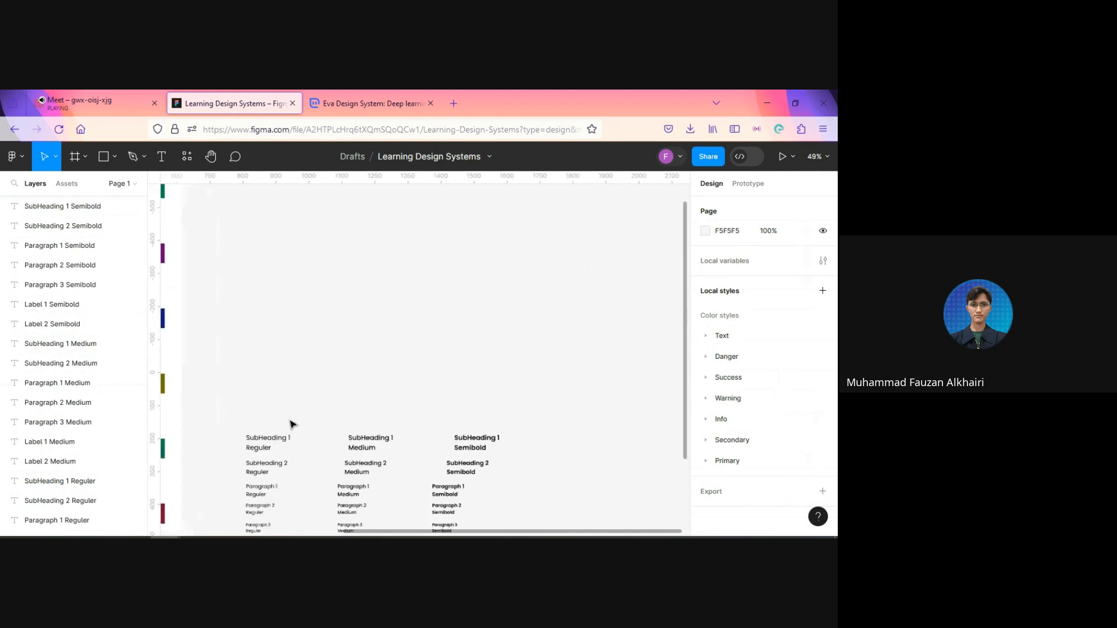
drag(299, 449, 312, 372)
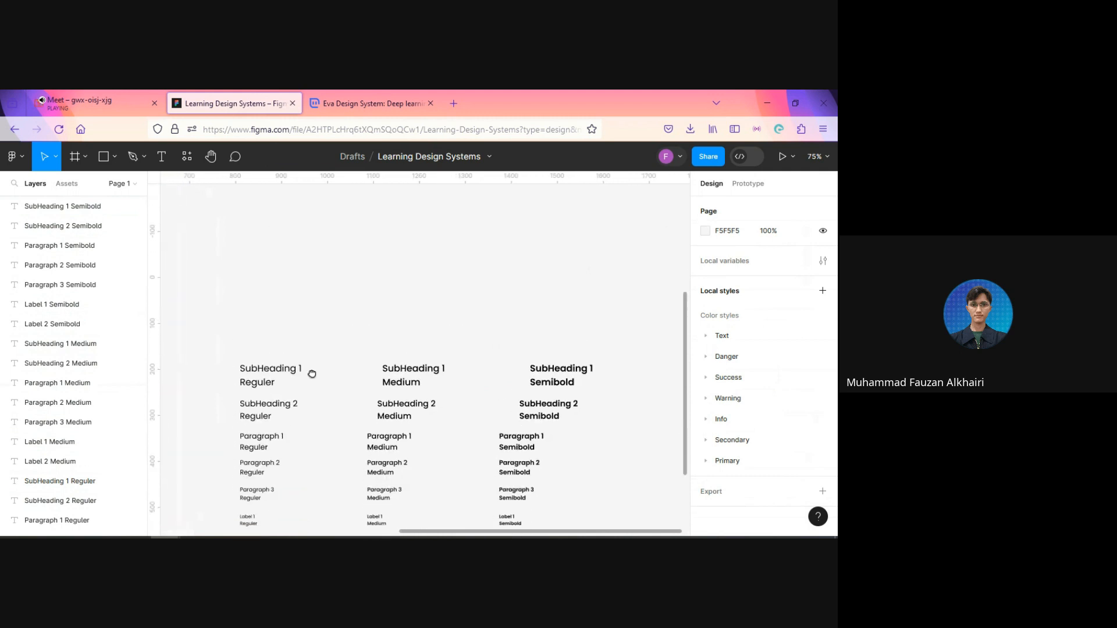
click(278, 378)
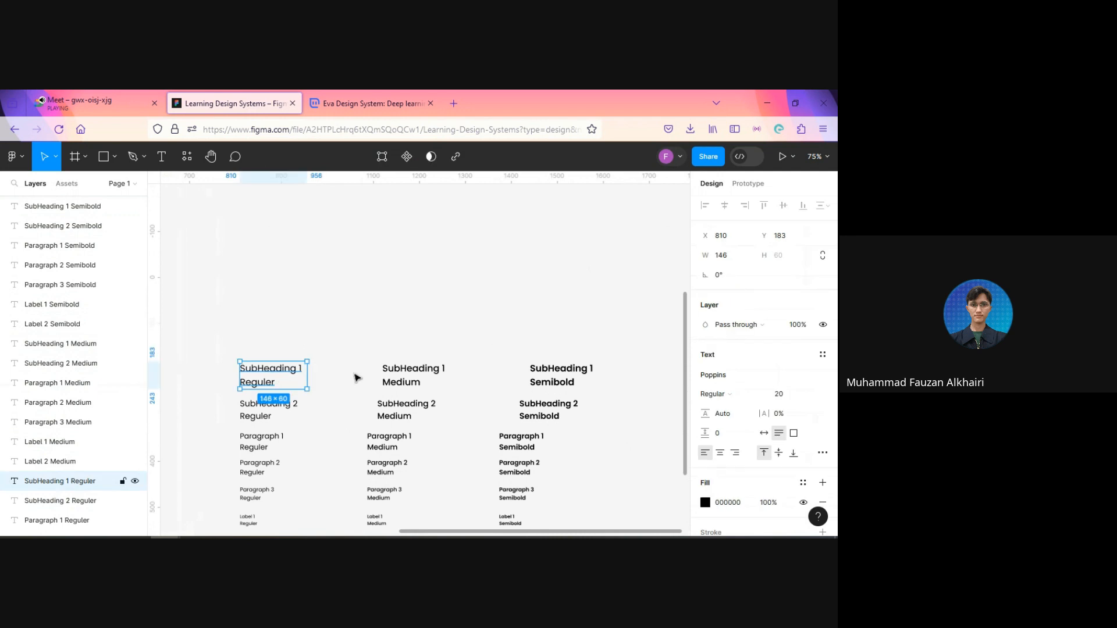
shift+click(440, 378)
shift+click(550, 378)
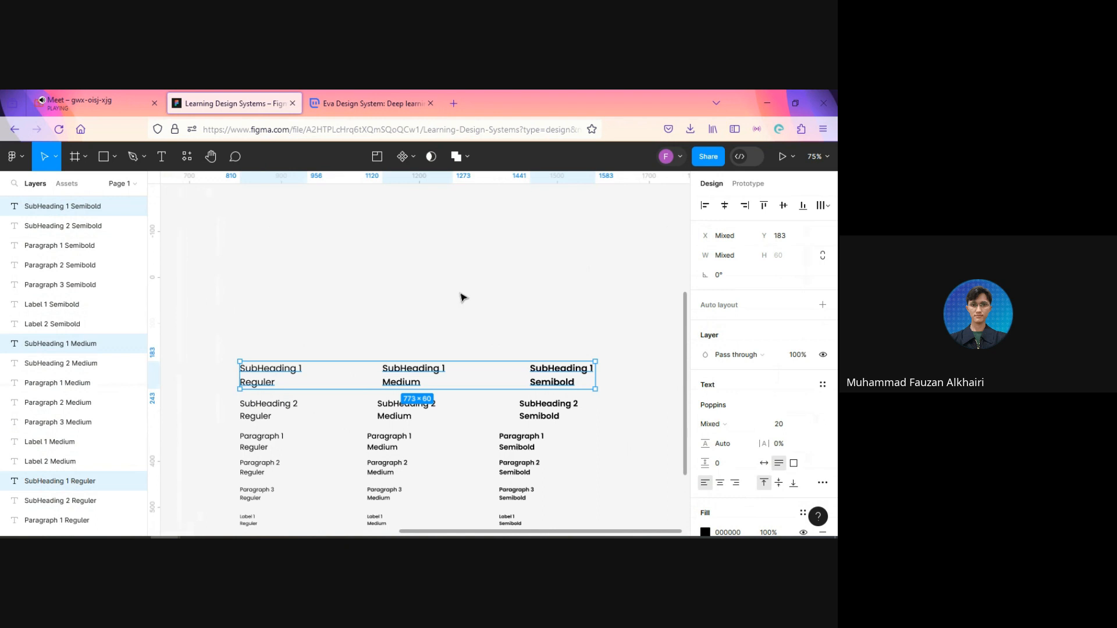
key(ctrl+d)
drag(406, 379, 407, 347)
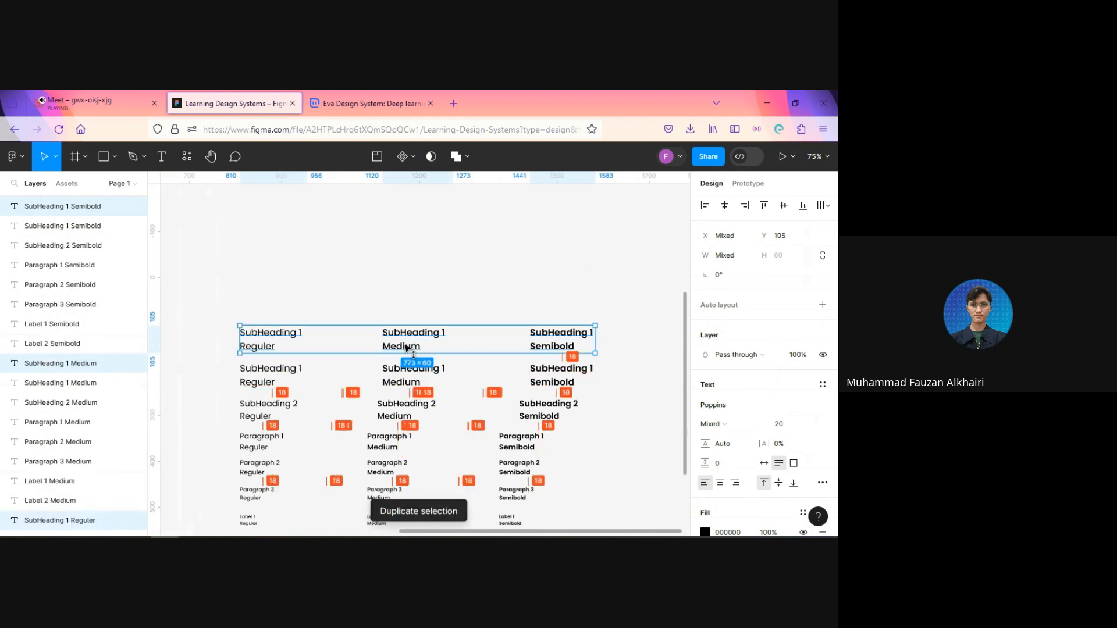
Step: Set the copied SubHeading 1 row's font size to 24 and move it up to Y 75
click(796, 425)
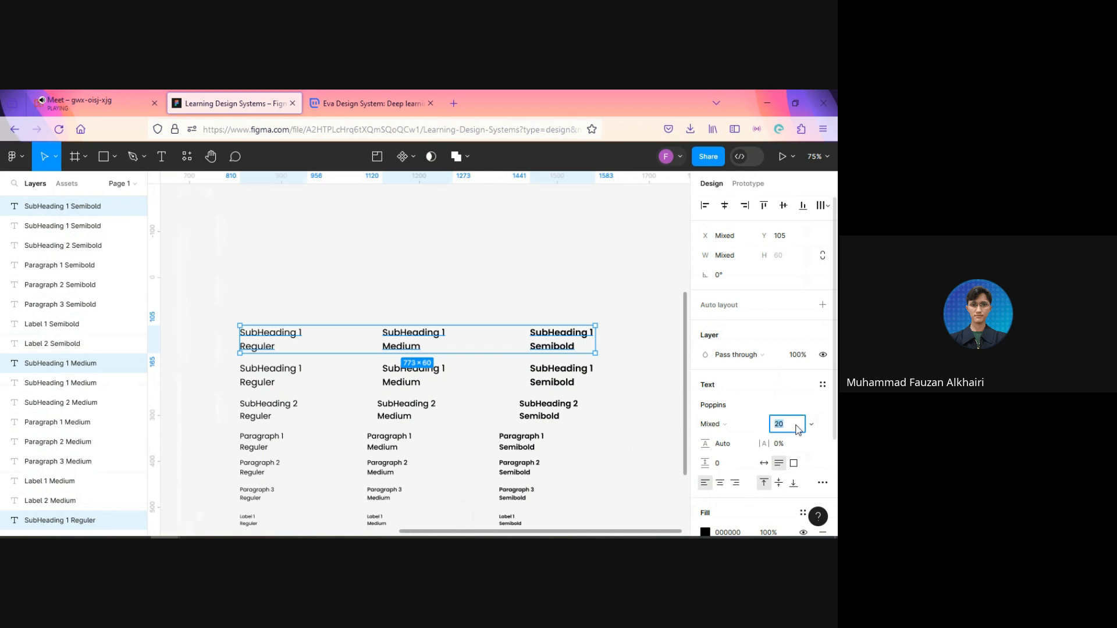
text(24)
key(Return)
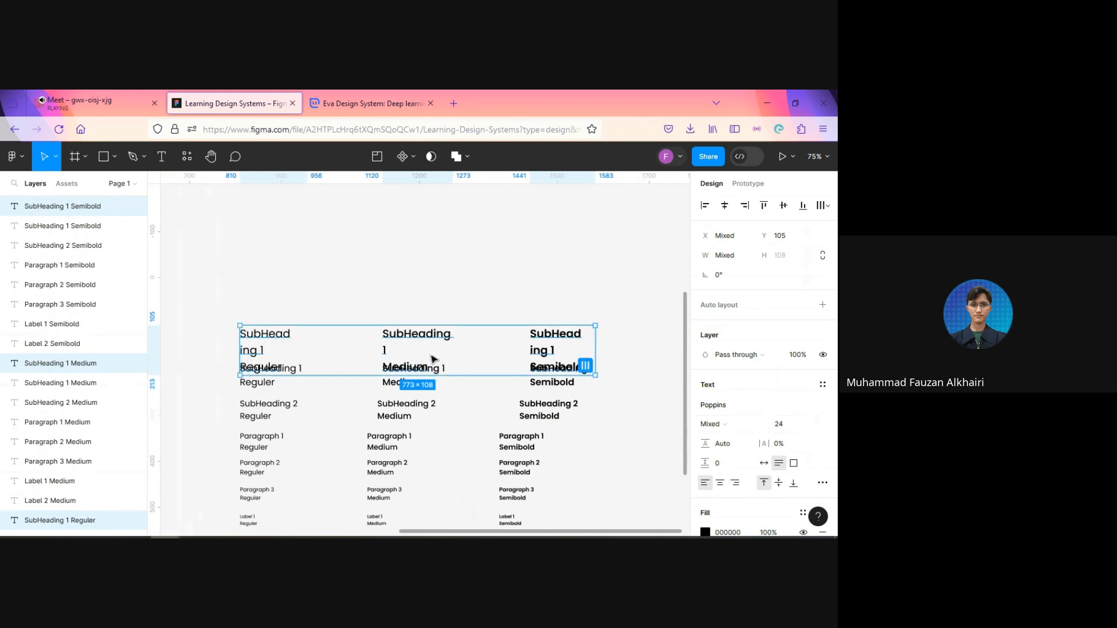
drag(429, 342, 428, 328)
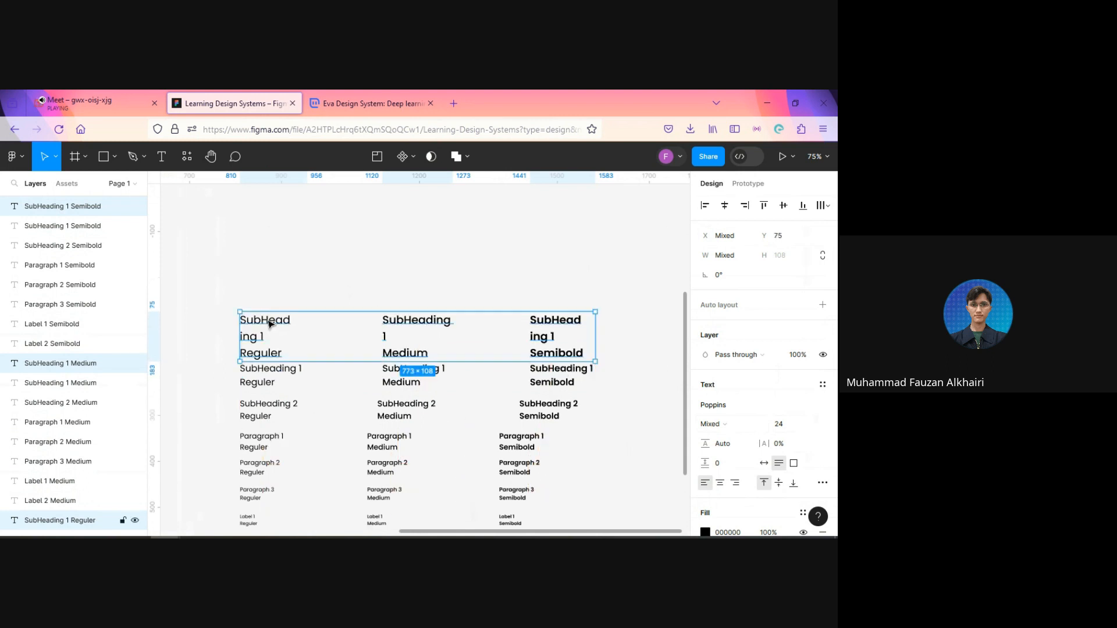
Step: Set the size 24 Regular SubHeading 1 copy to auto width
double_click(289, 322)
key(Escape)
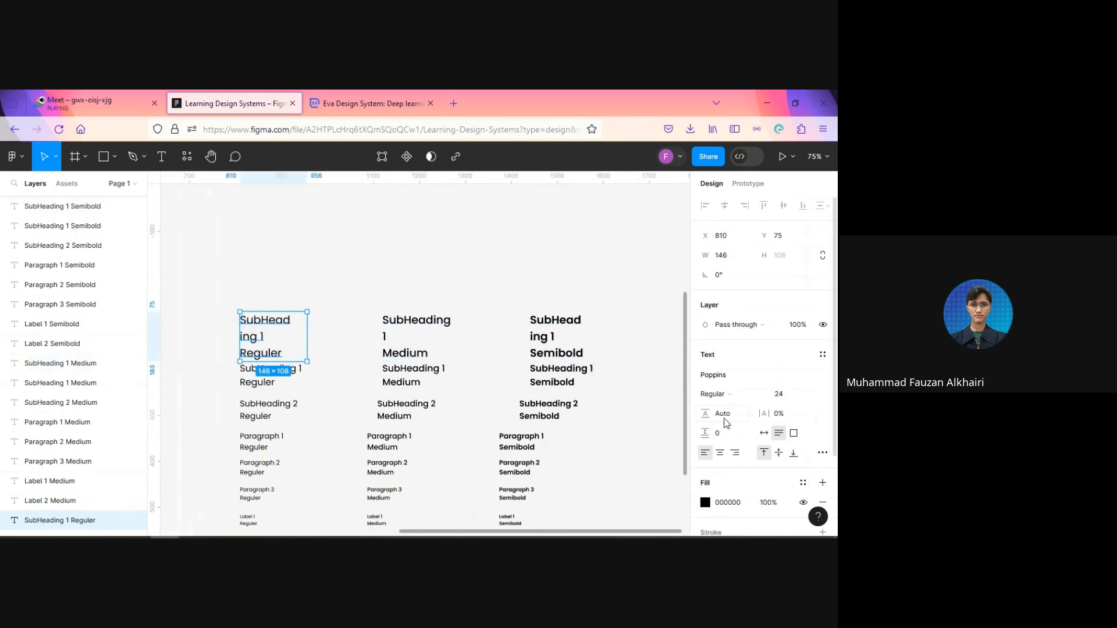
click(765, 434)
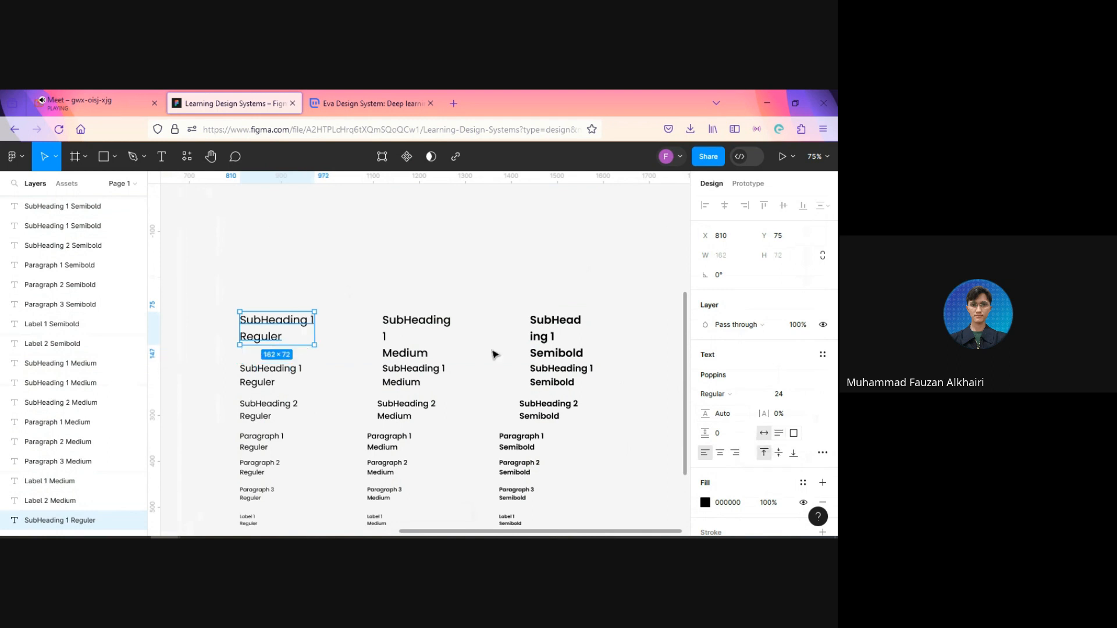
Step: Select all the typography samples and set their text boxes to auto width
click(416, 327)
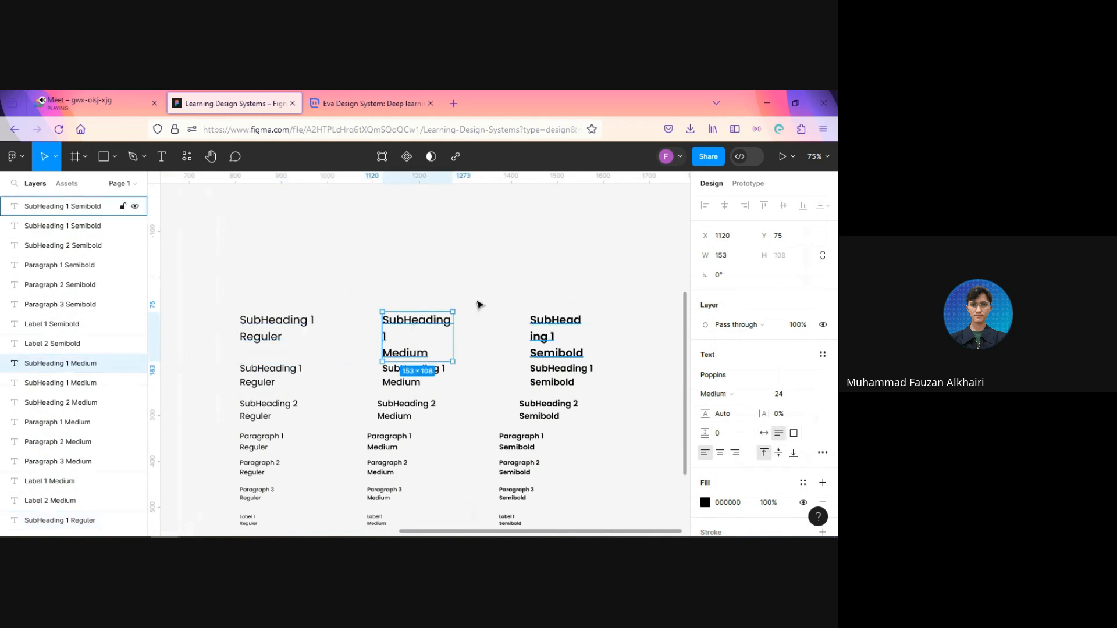
click(438, 291)
scroll(438, 292, down, 3)
drag(274, 289, 525, 507)
click(764, 469)
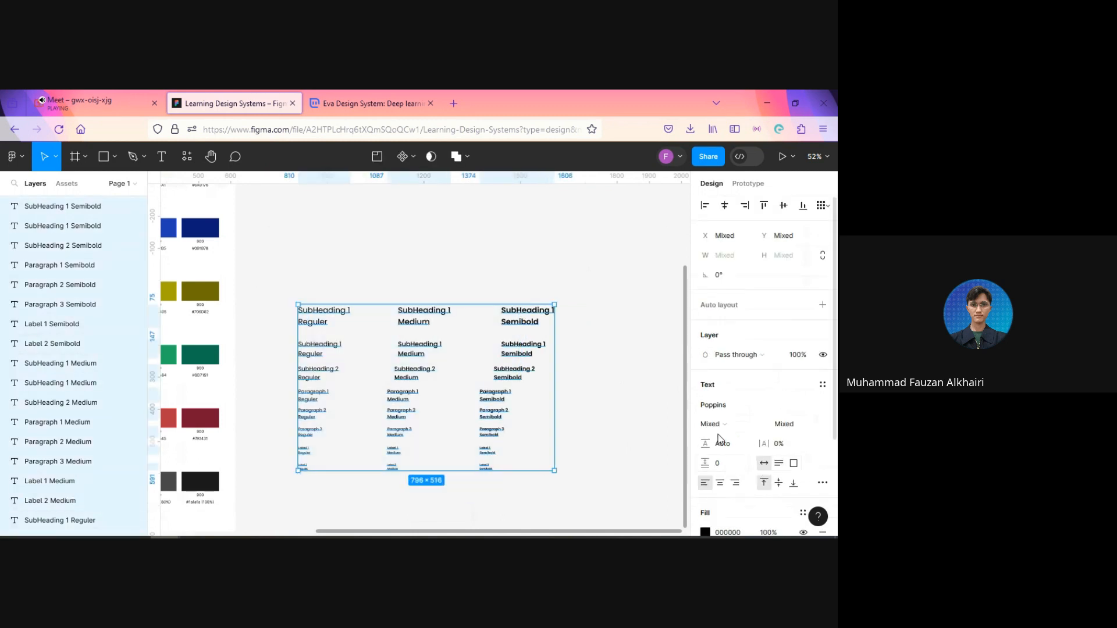
click(596, 366)
scroll(595, 366, up, 1)
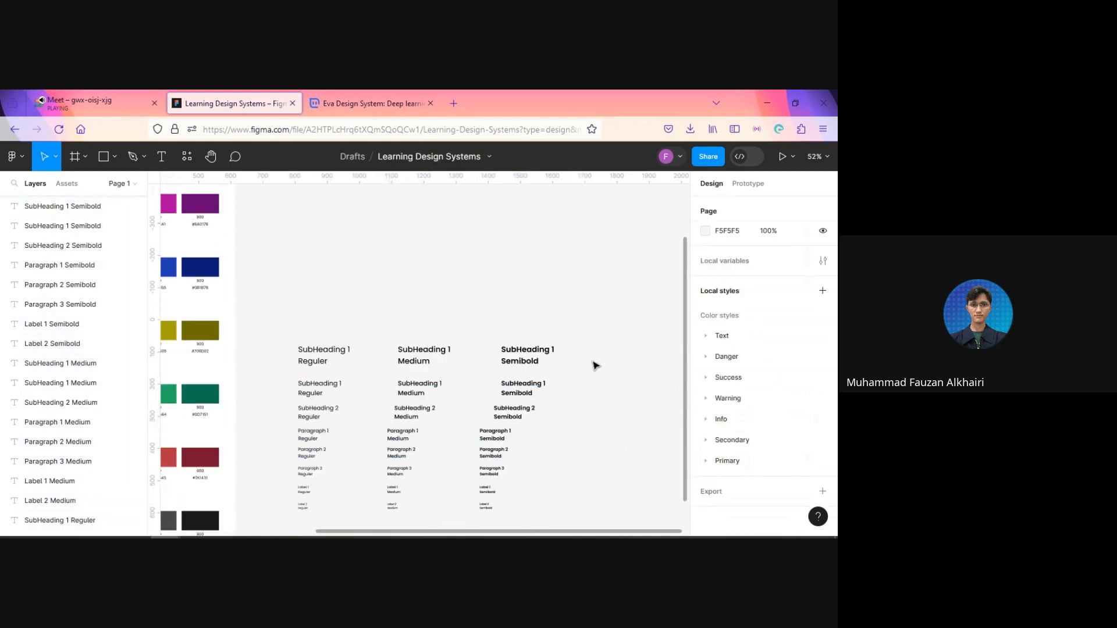
Step: Change the first line of the size 24 Regular sample to "Heading 4"
click(423, 359)
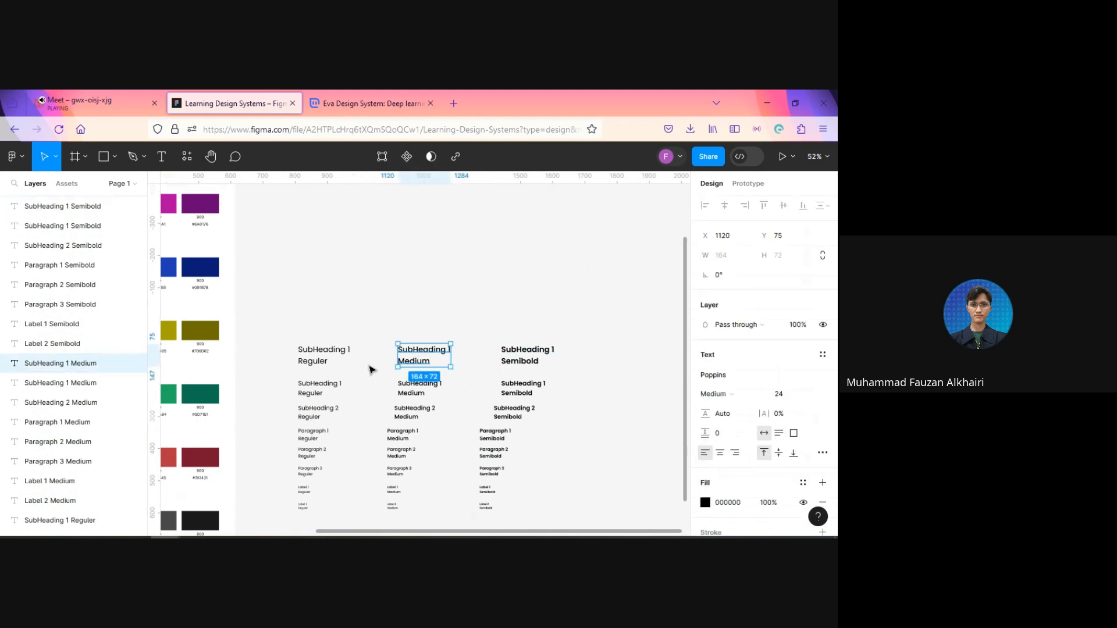
scroll(368, 367, up, 3)
click(327, 348)
double_click(327, 347)
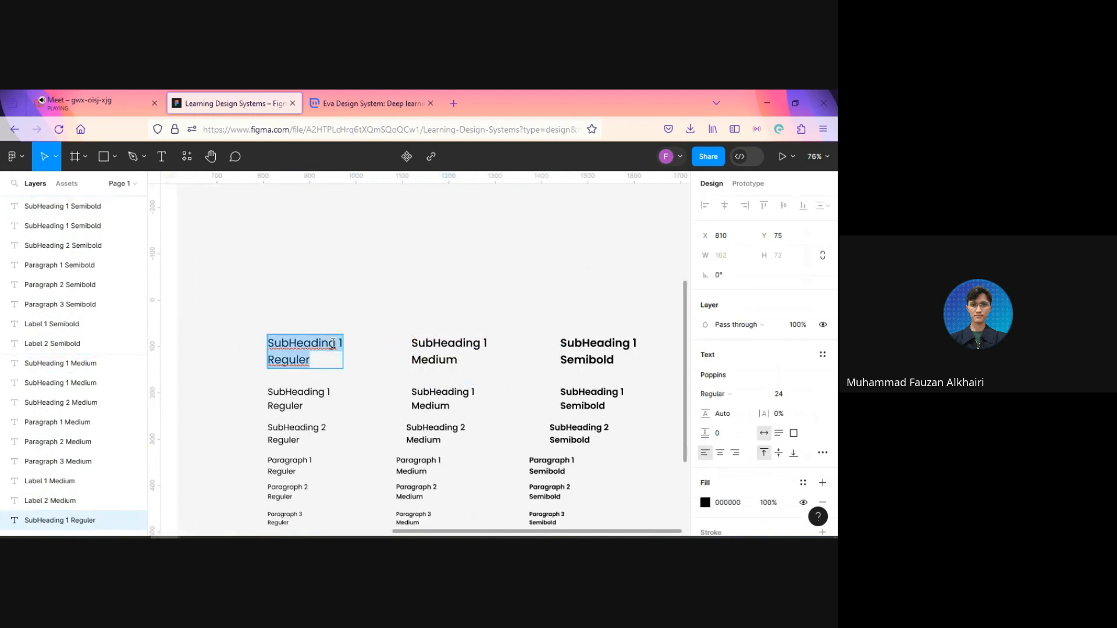
double_click(321, 343)
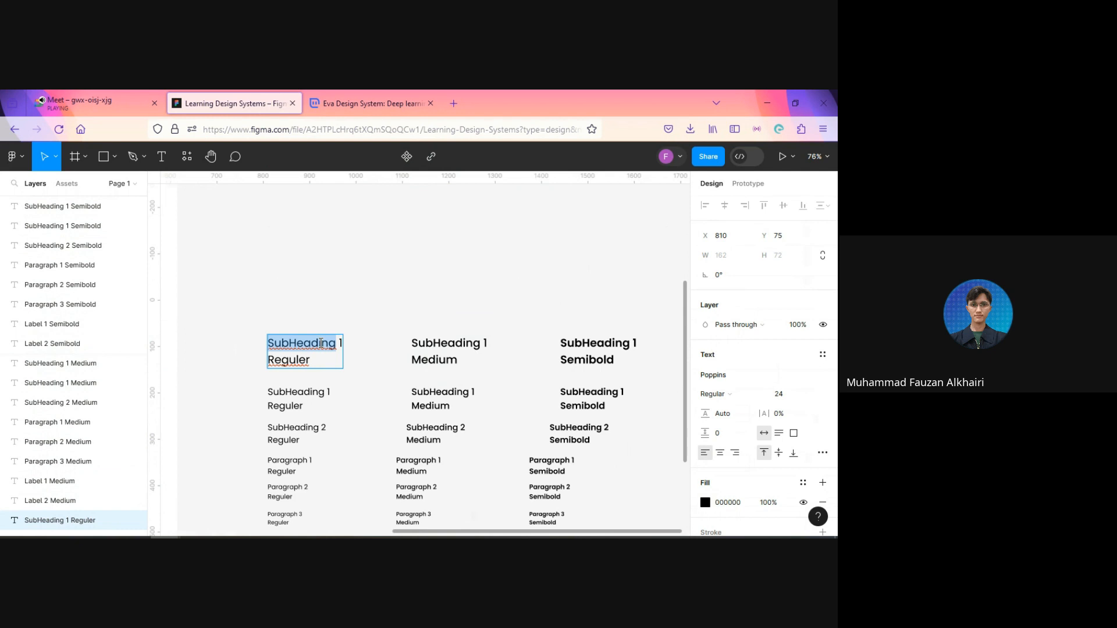
text(Heade)
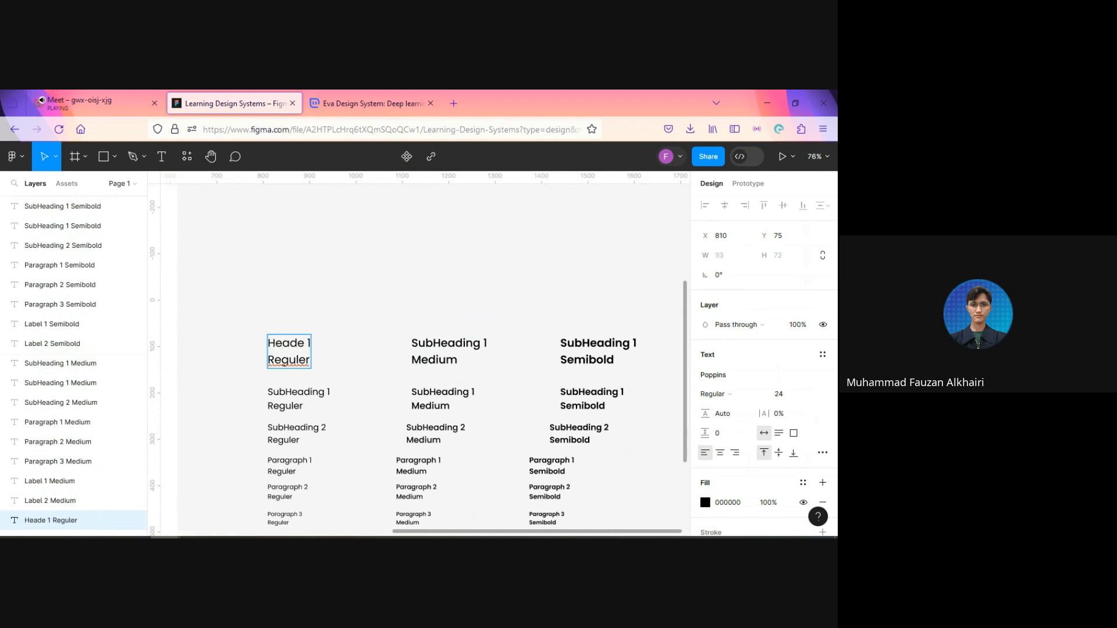
key(BackSpace)
text(ing)
key(BackSpace)
text(4)
Step: Change the first line of the size 24 Medium sample to "Heading 4"
double_click(423, 343)
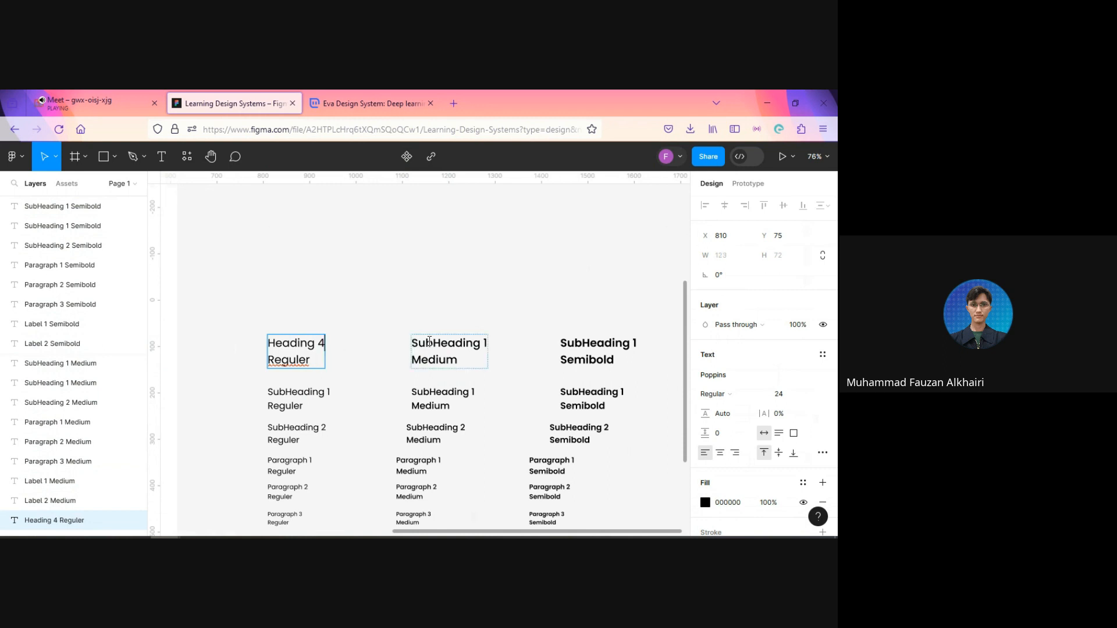
key(End)
key(shift+Home)
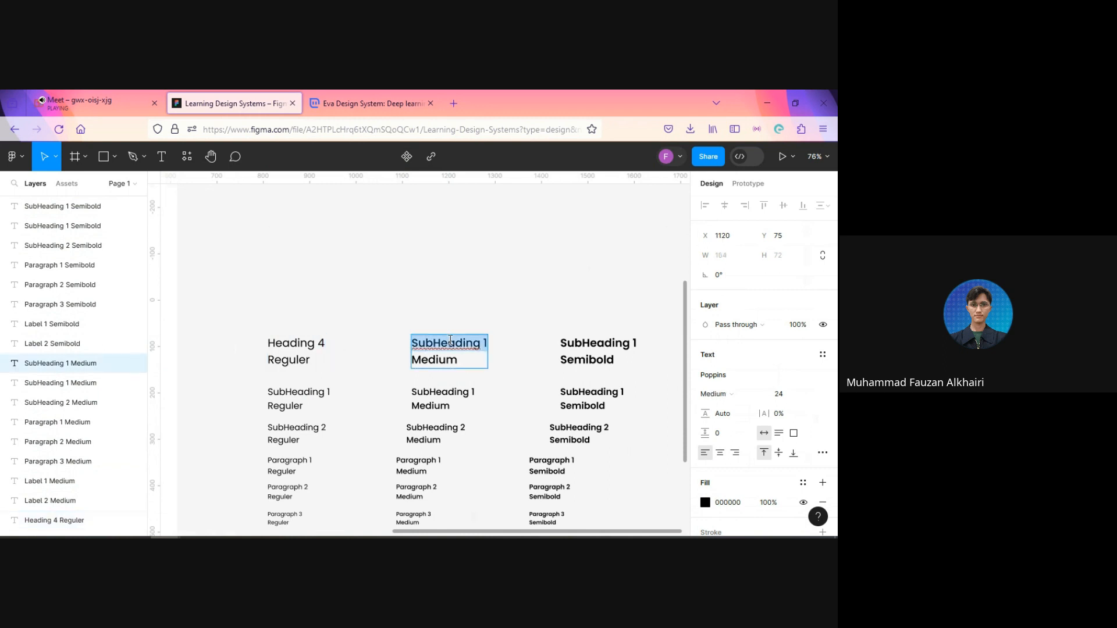
text(Heading)
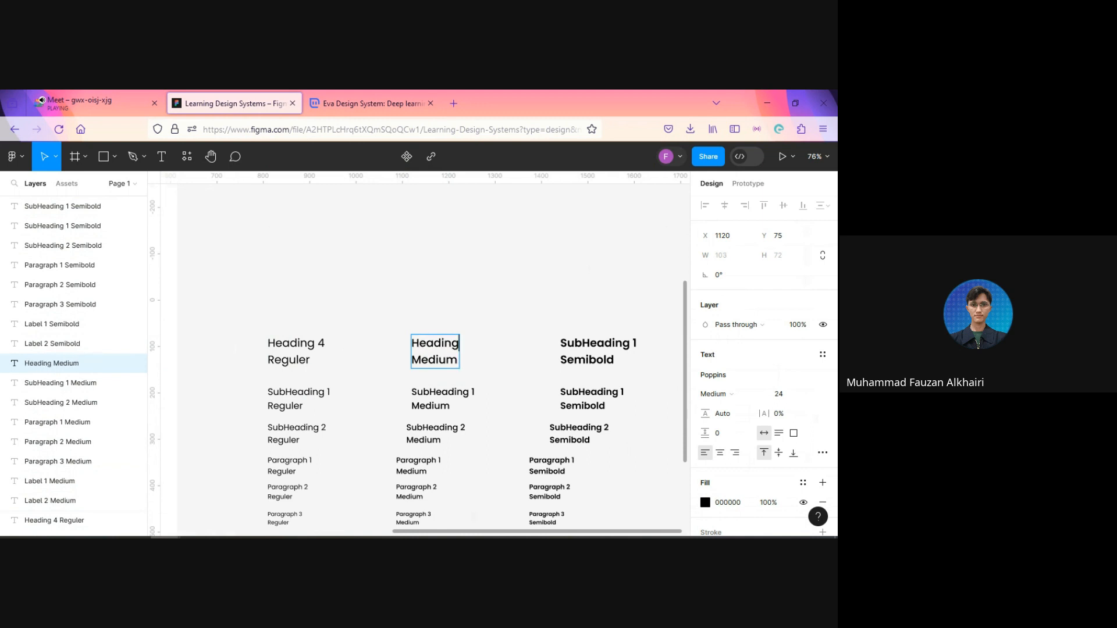
text( 4)
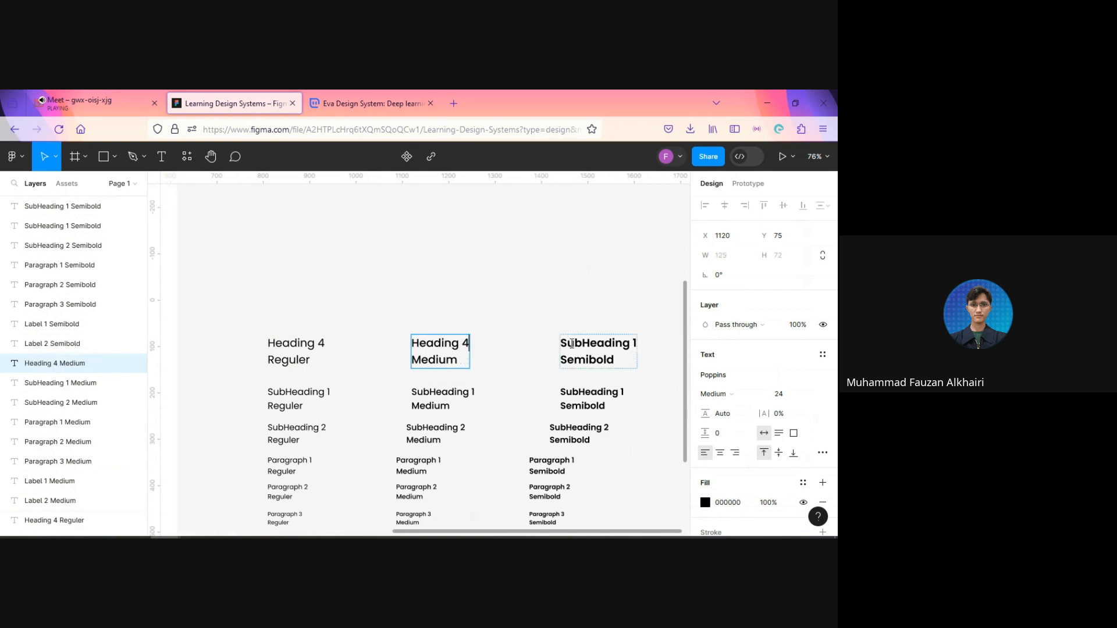
Step: Change the first line of the size 24 Semibold sample to "Heading 4" and leave text editing
double_click(573, 343)
double_click(574, 344)
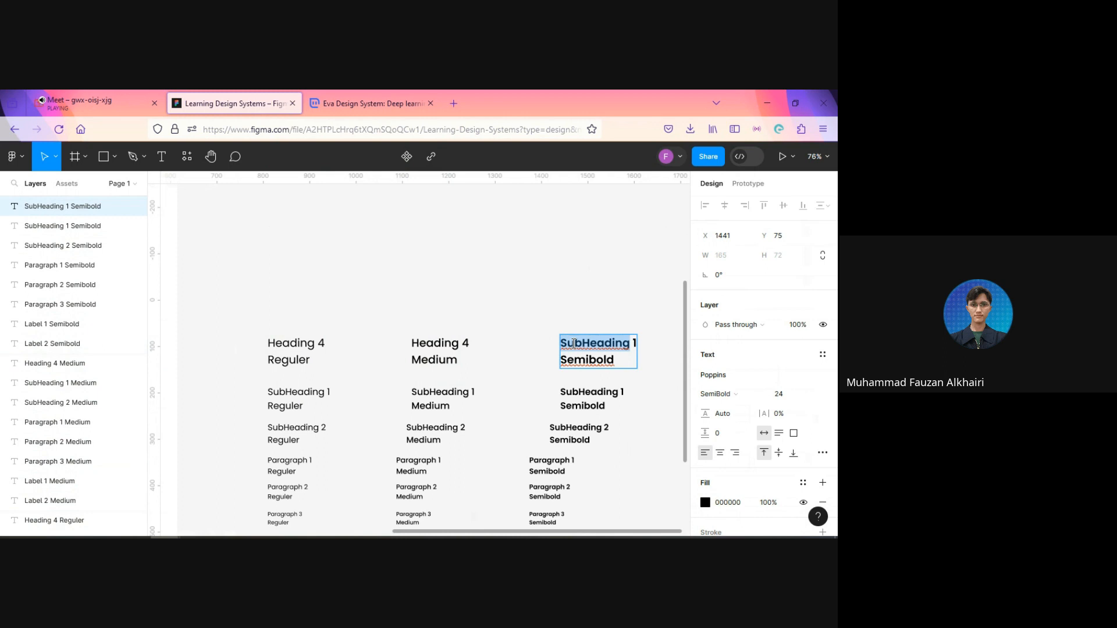
text(Heading )
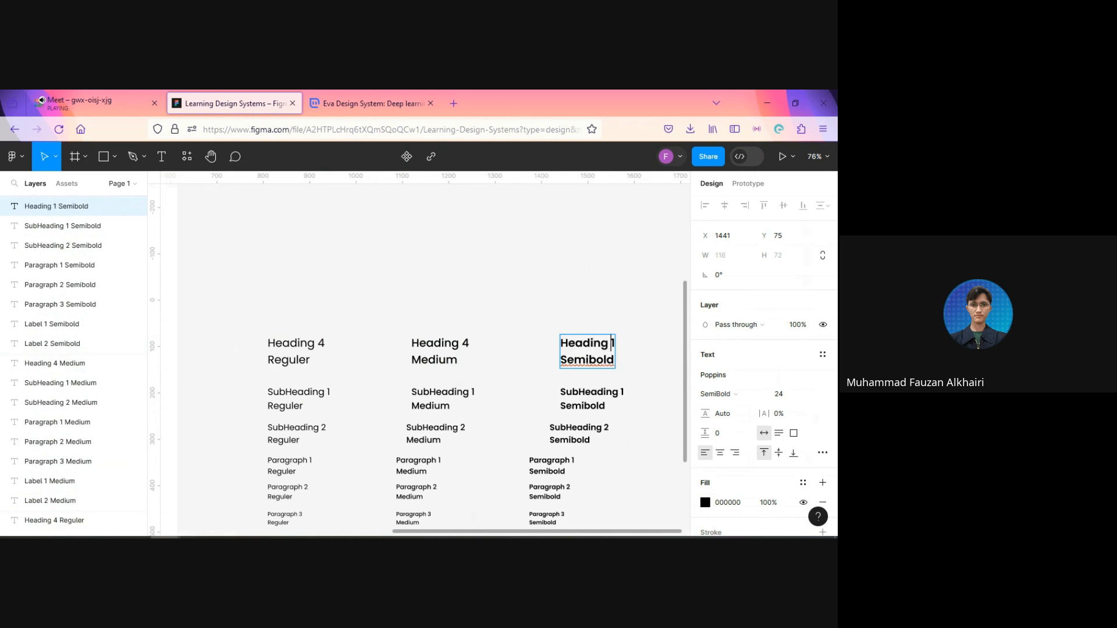
text(4)
key(Delete)
click(564, 302)
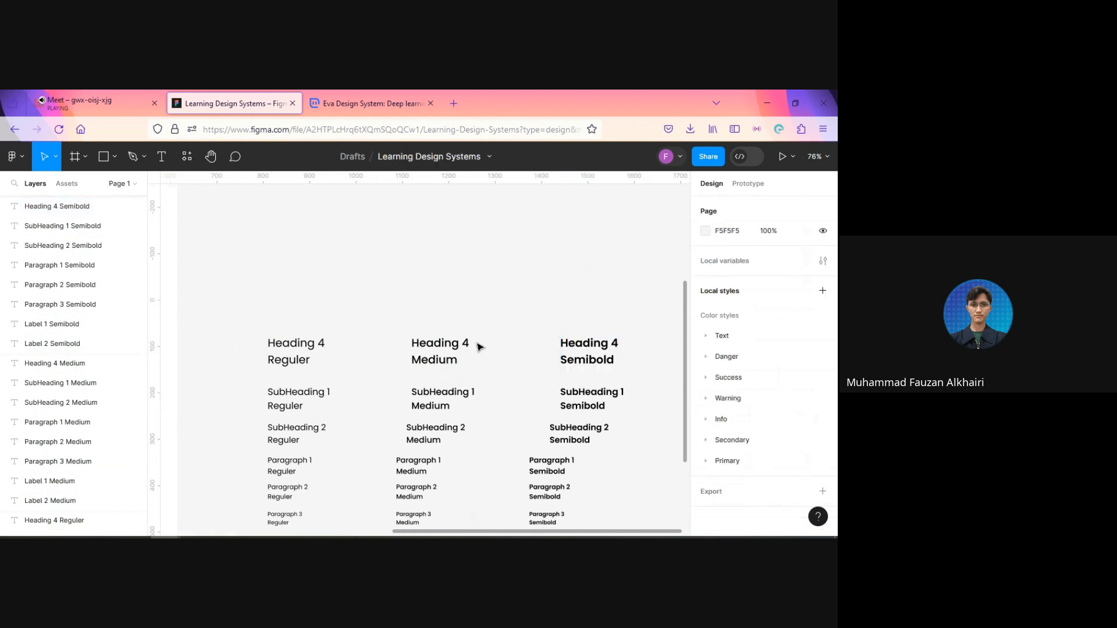
Step: Duplicate the three Heading 4 samples and place the copies above the originals at Y -15
click(309, 351)
shift+click(571, 356)
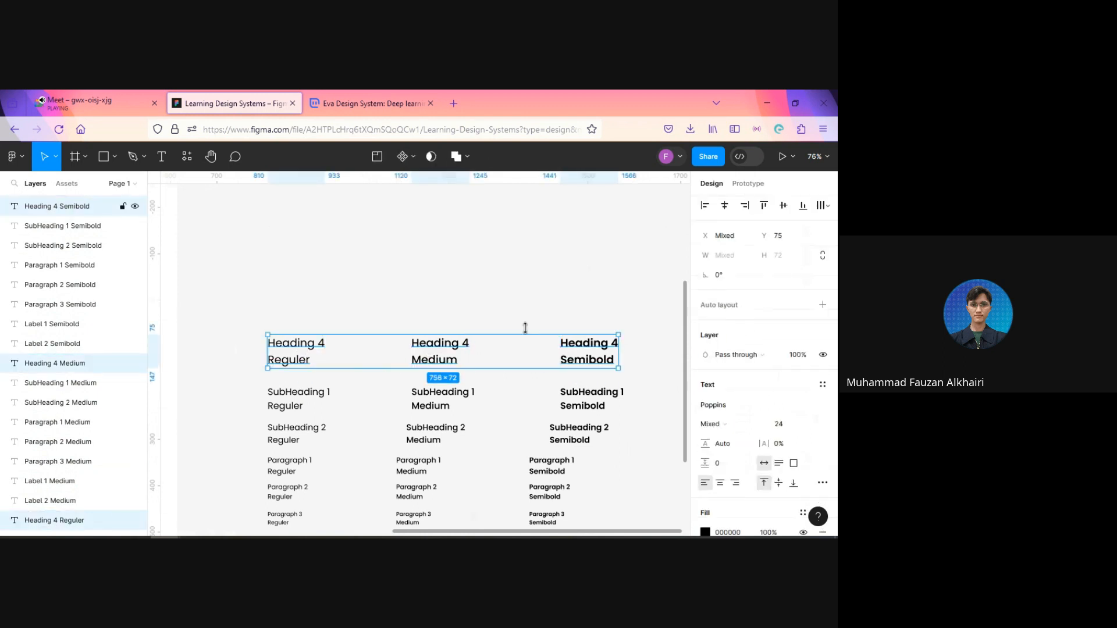
key(ctrl+d)
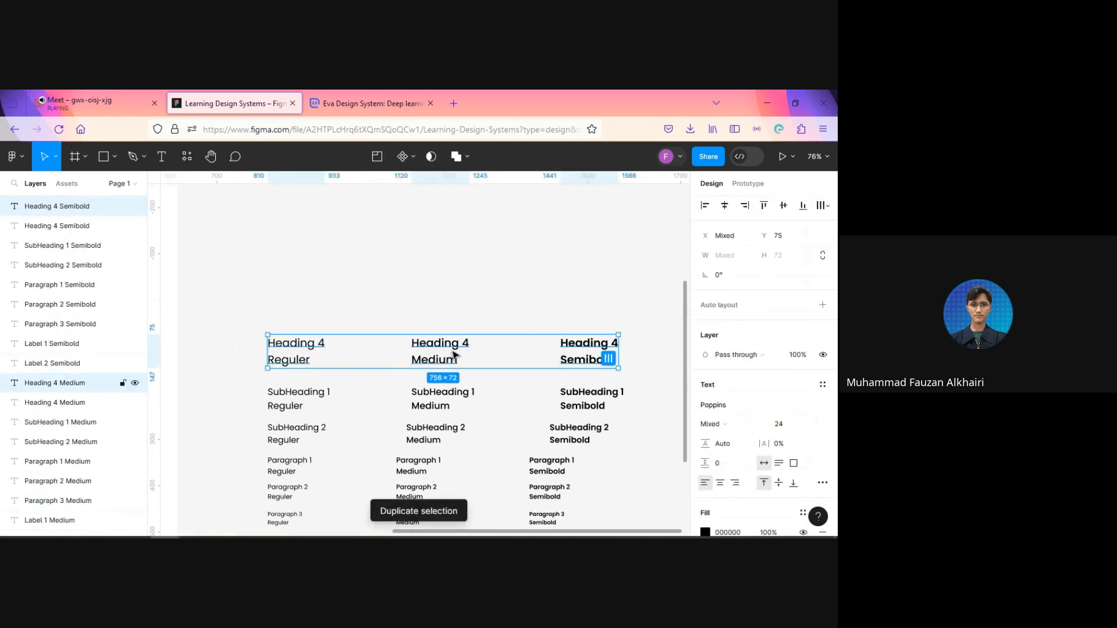
drag(454, 357, 454, 315)
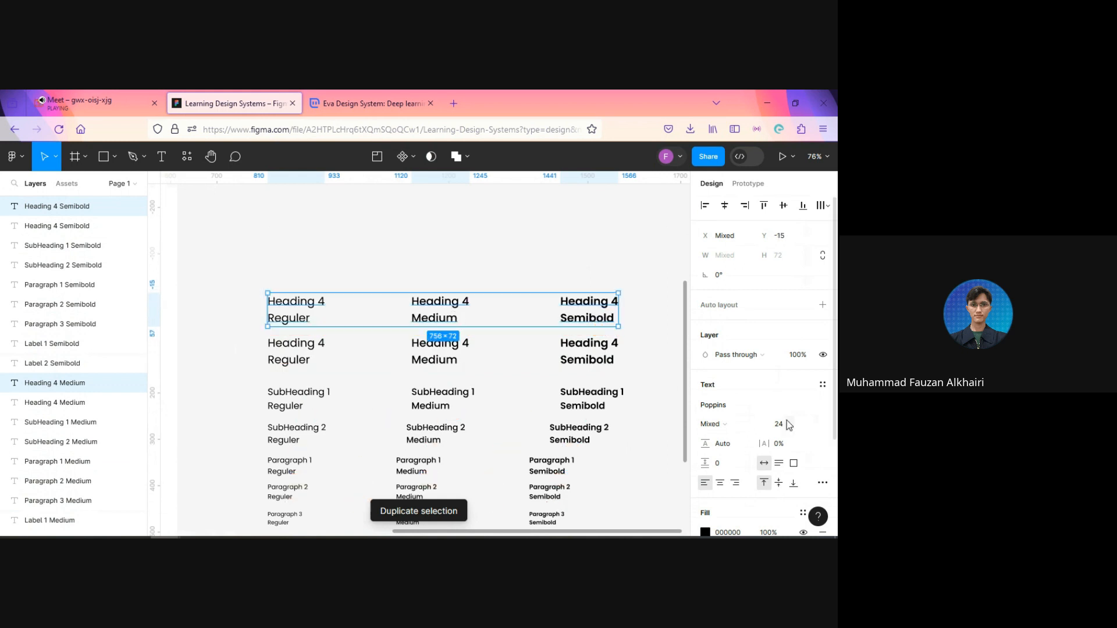
Step: Renumber the Regular heading sample in the uppermost row to "Heading 3"
click(321, 304)
double_click(324, 302)
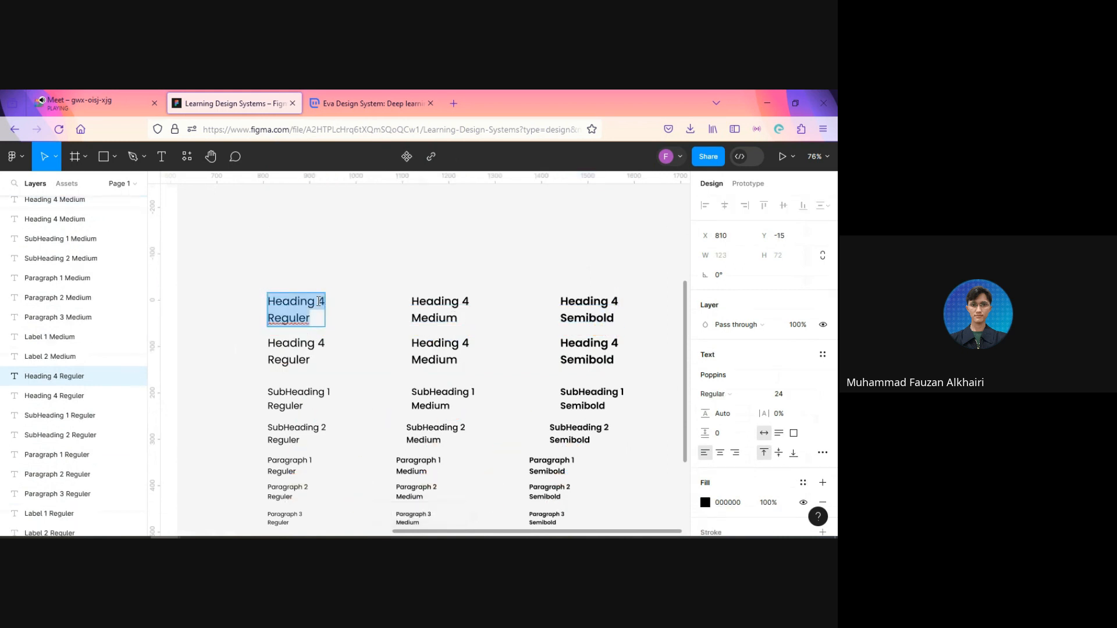
click(318, 301)
key(Delete)
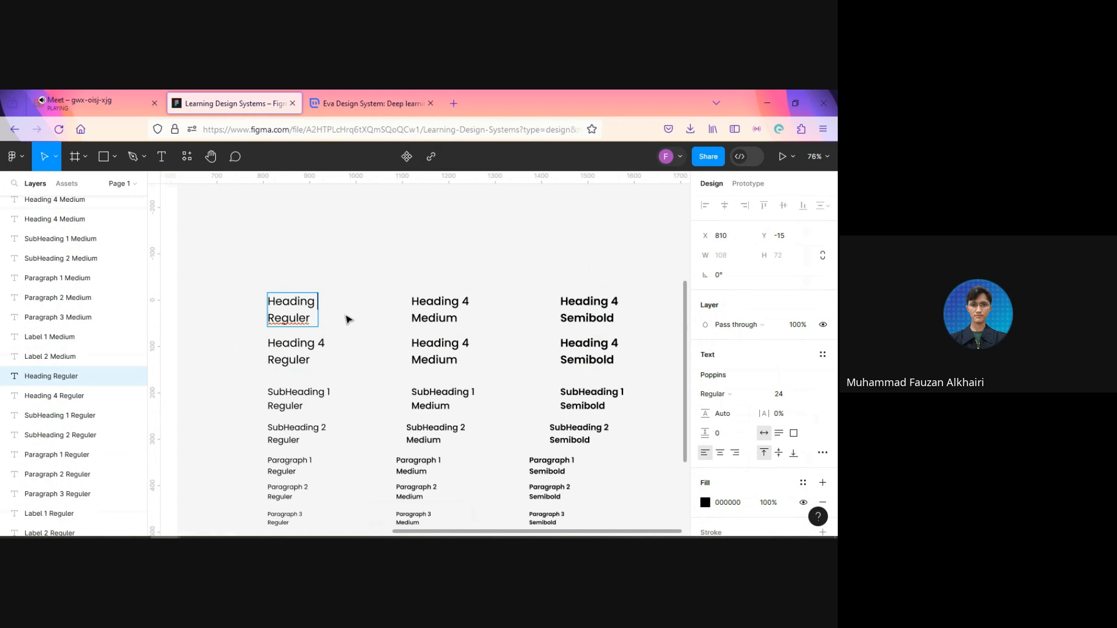
text(3)
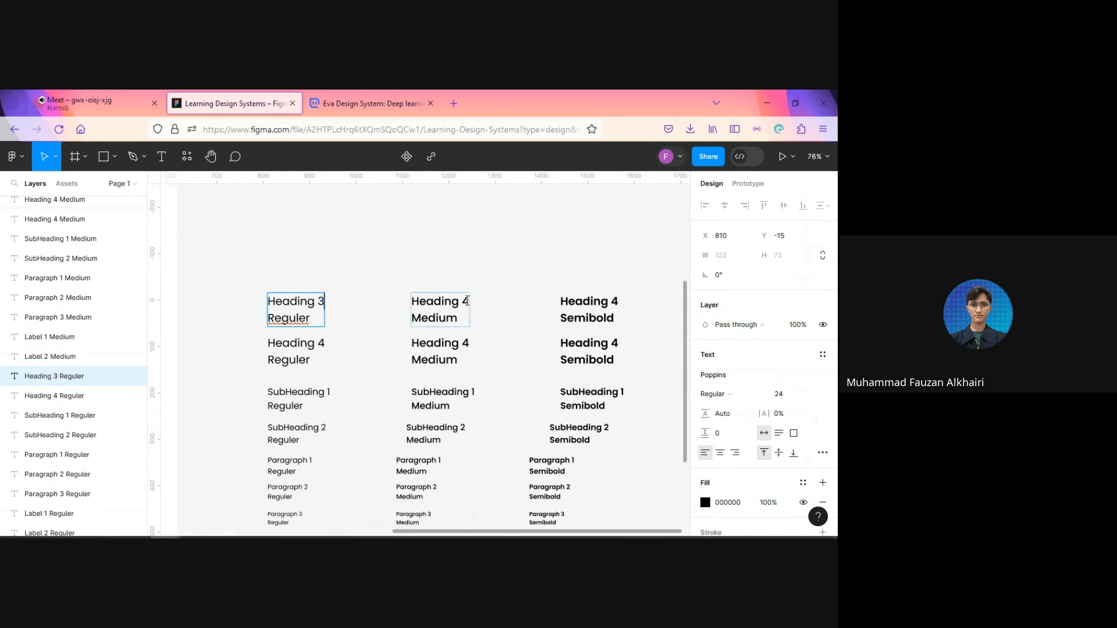
Step: Renumber the uppermost Medium and Semibold heading samples to "Heading 3" and leave text editing
click(460, 317)
key(BackSpace)
text(3)
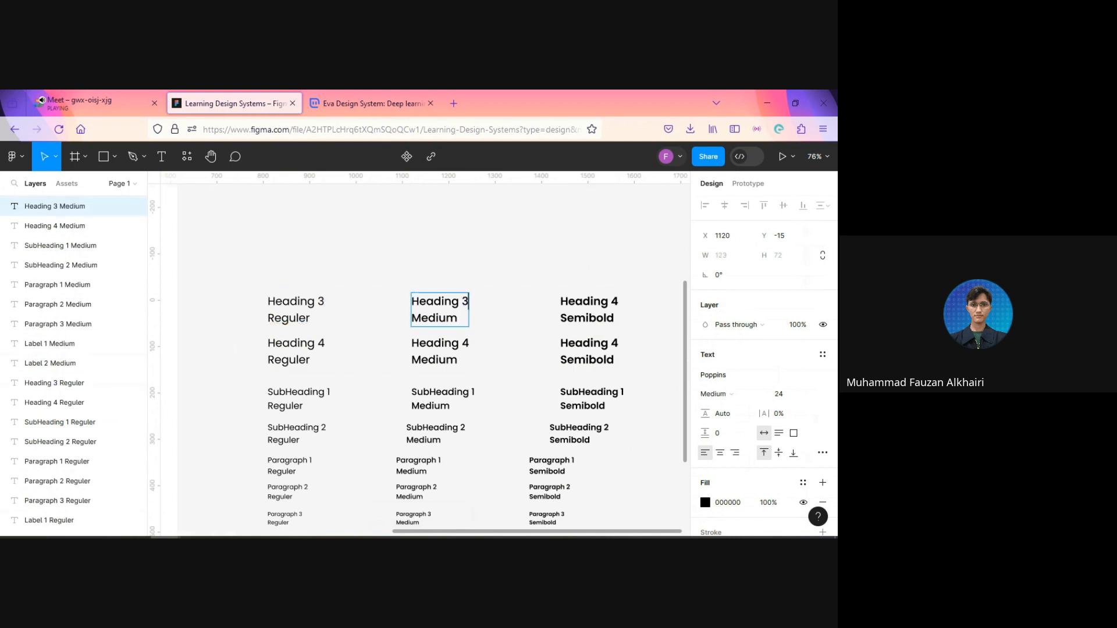
click(619, 303)
key(BackSpace)
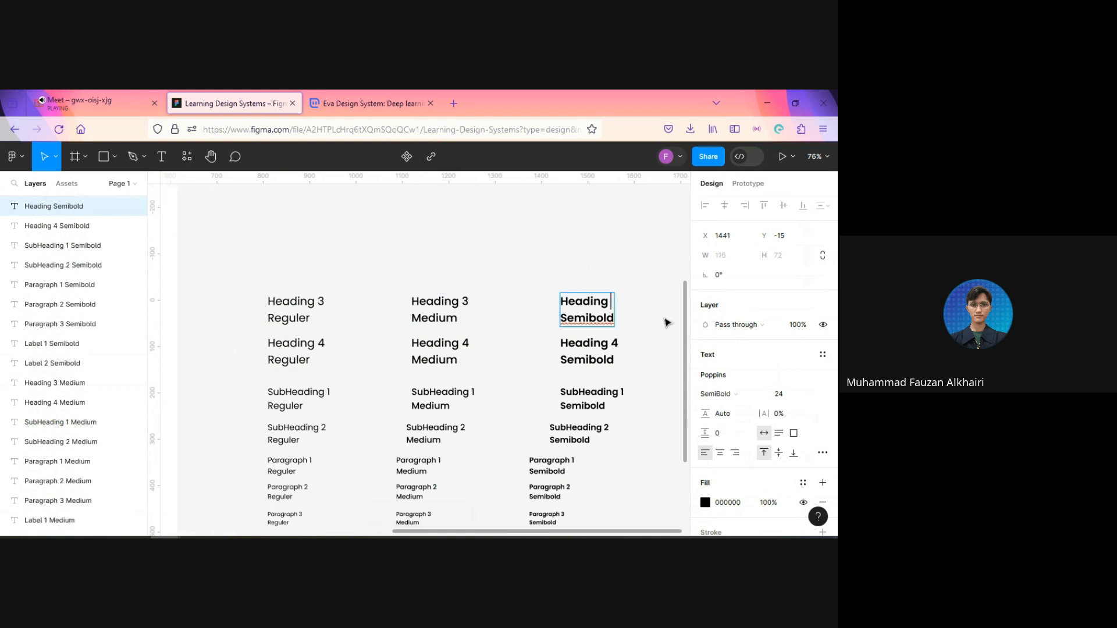
text(3)
key(Escape)
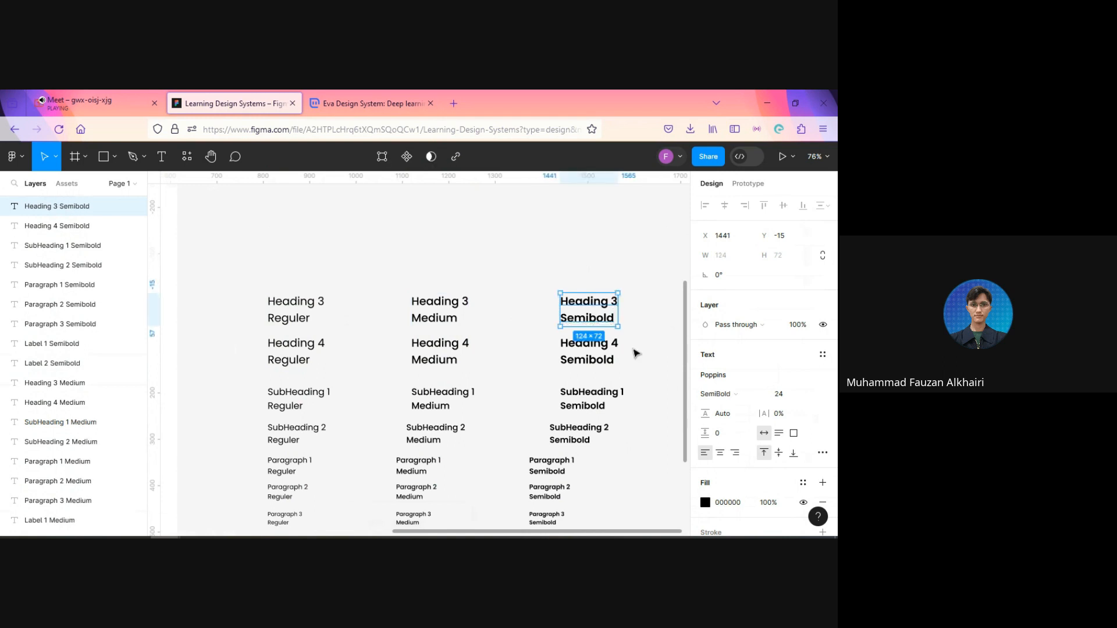
Step: Set the three Heading 3 samples to font size 28, move them up to Y -21, and deselect them
scroll(627, 398, down, 3)
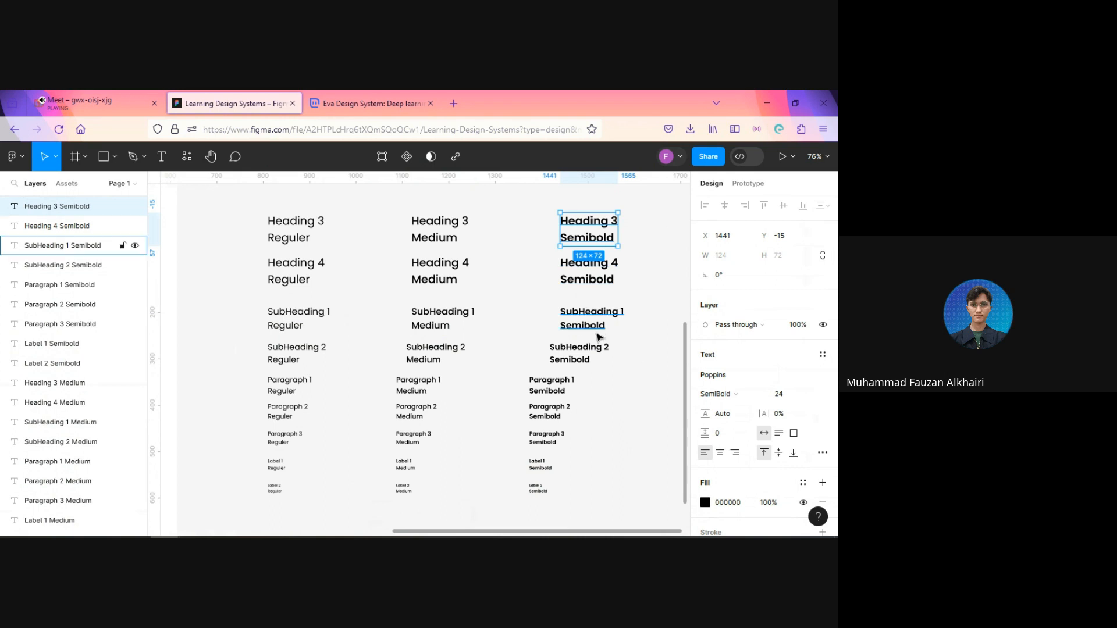
click(387, 243)
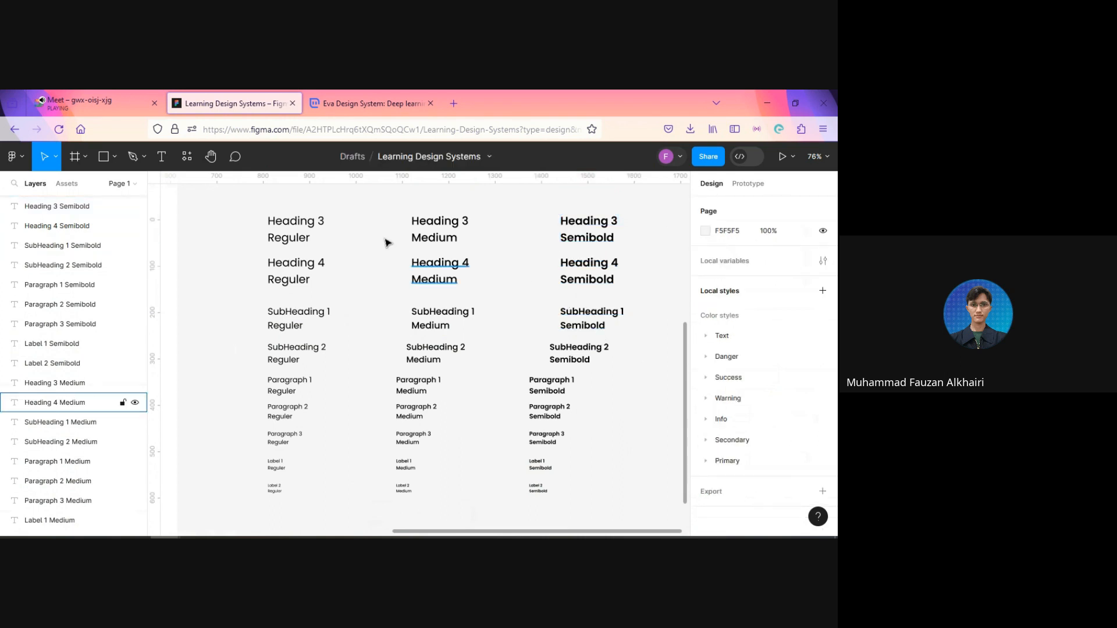
click(294, 230)
shift+click(435, 235)
shift+click(578, 231)
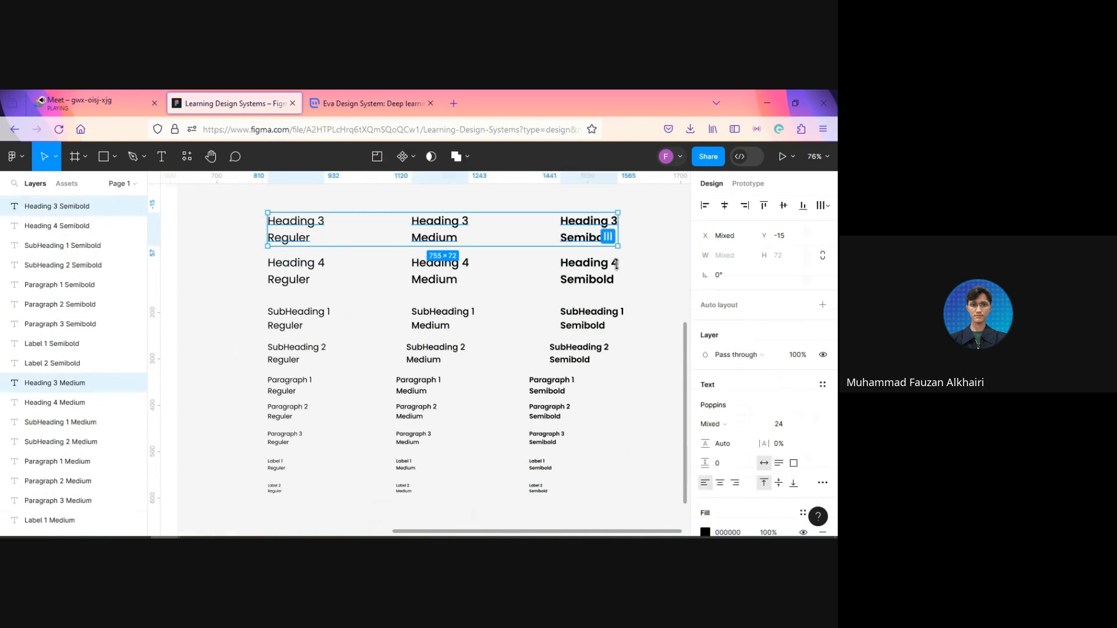
click(785, 424)
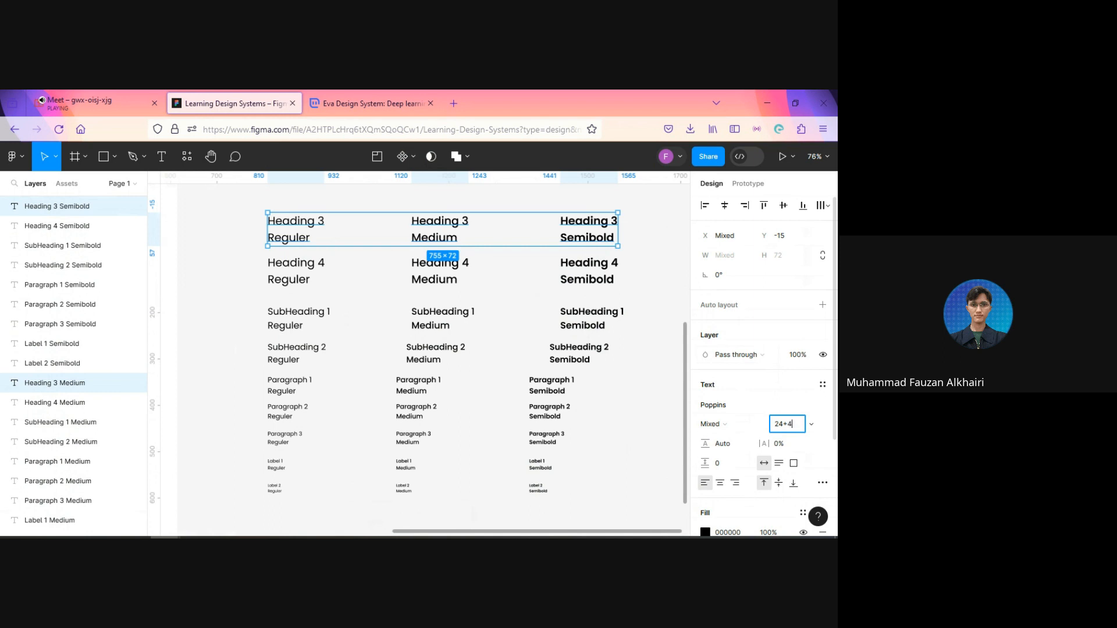
key(Return)
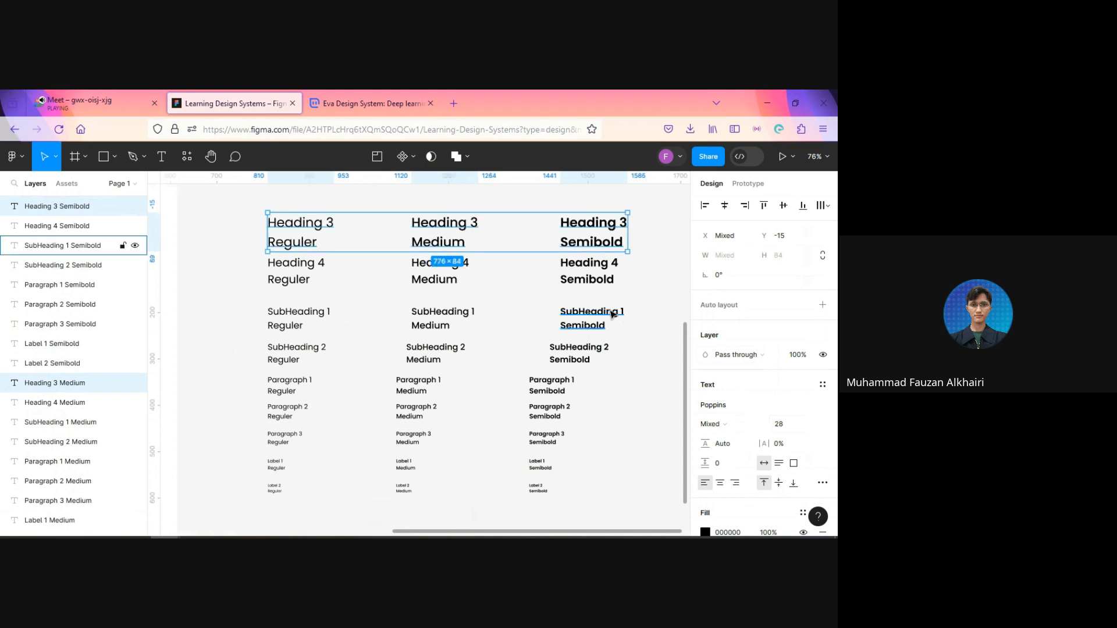
drag(578, 233, 579, 231)
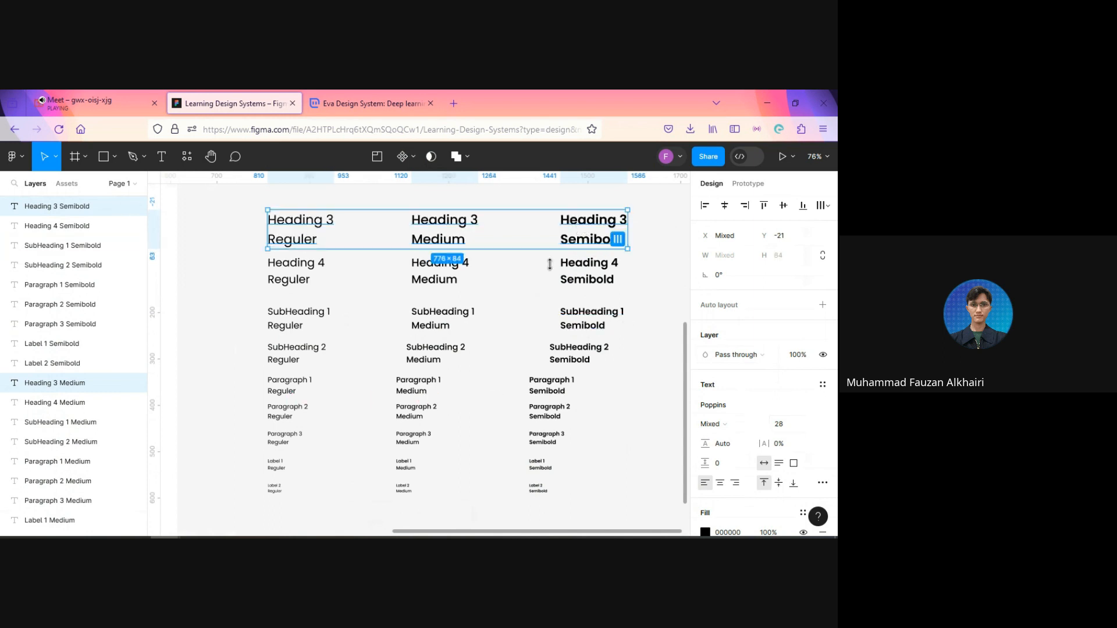
click(526, 269)
Step: Duplicate the three Heading 3 samples and place the copies above the originals at Y -123
scroll(526, 274, up, 3)
click(300, 313)
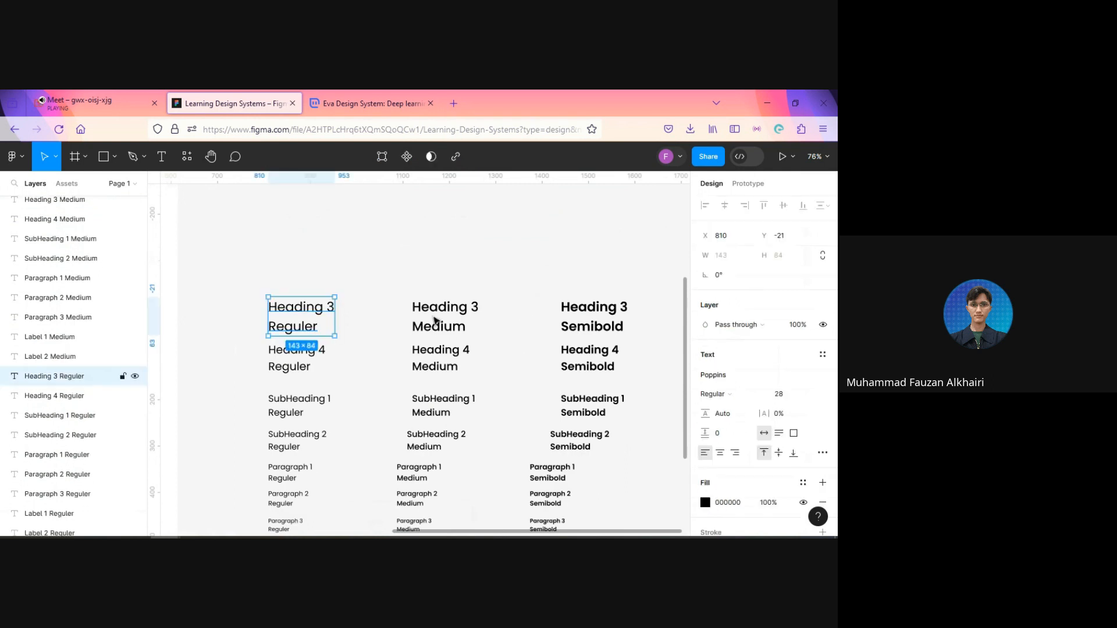
shift+click(438, 321)
shift+click(565, 326)
key(ctrl+d)
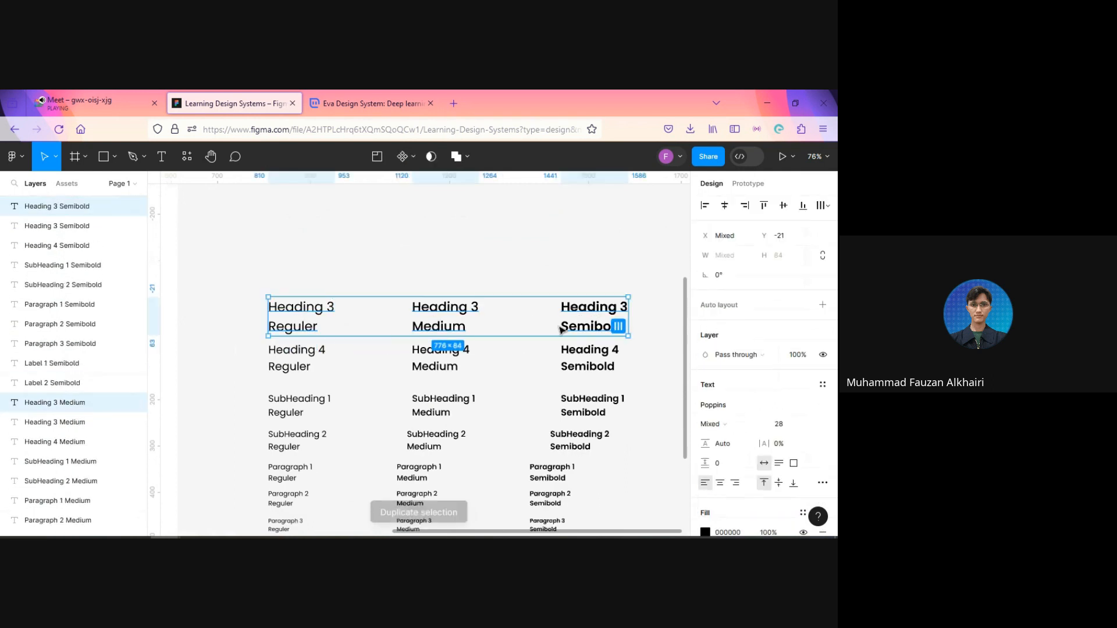
drag(465, 319, 450, 265)
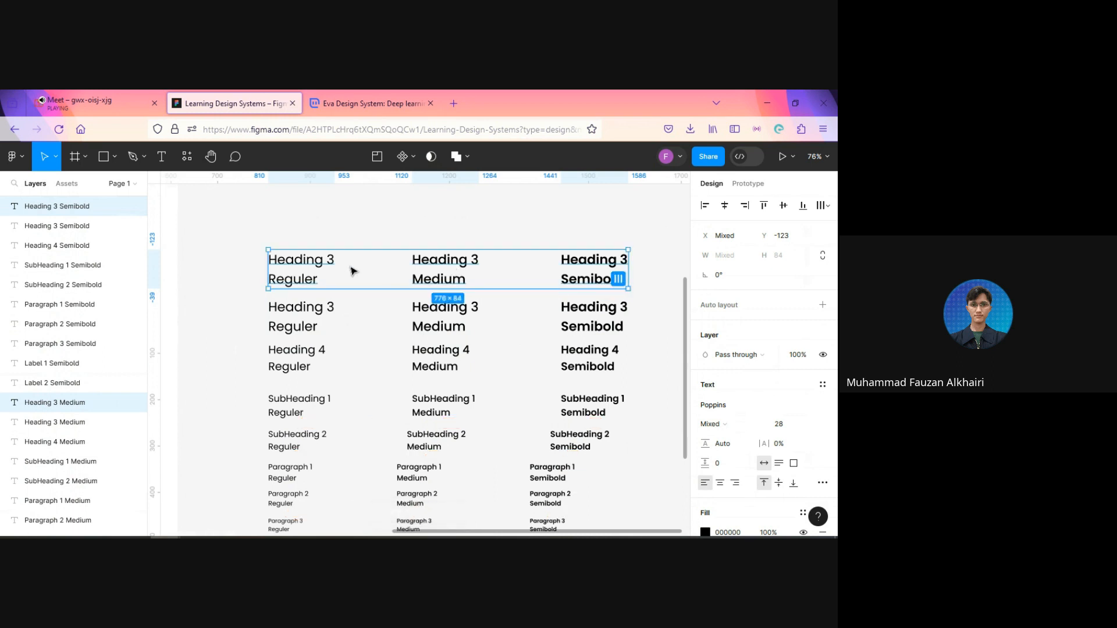
Step: Set the three duplicated heading samples to font size 32 and move them up to Y -135
click(785, 426)
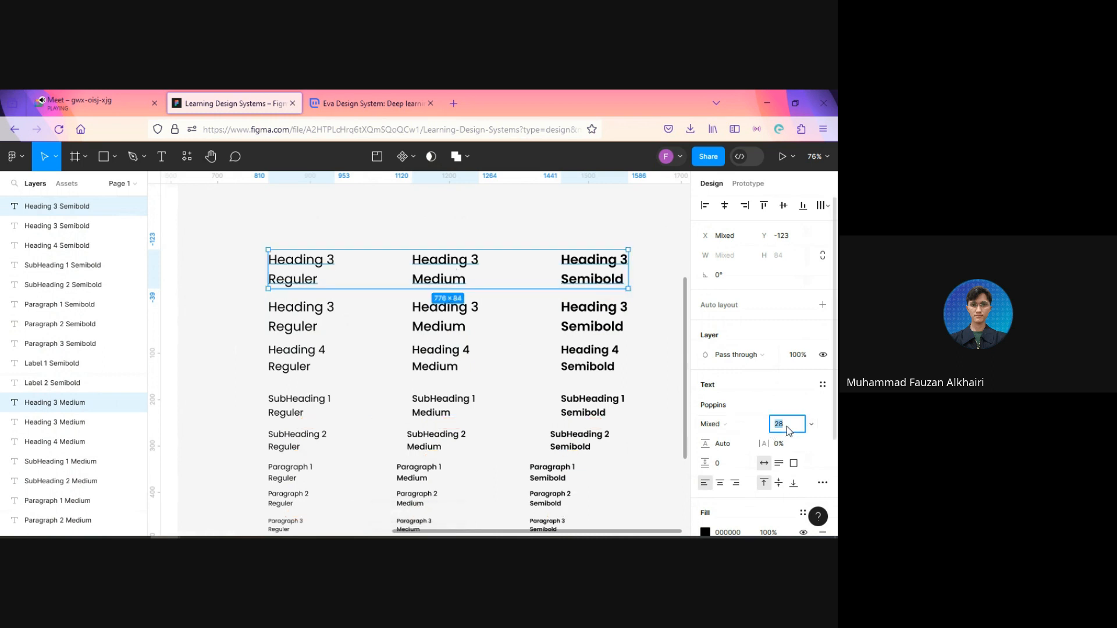
click(788, 428)
key(BackSpace)
key(BackSpace)
text(32)
key(Return)
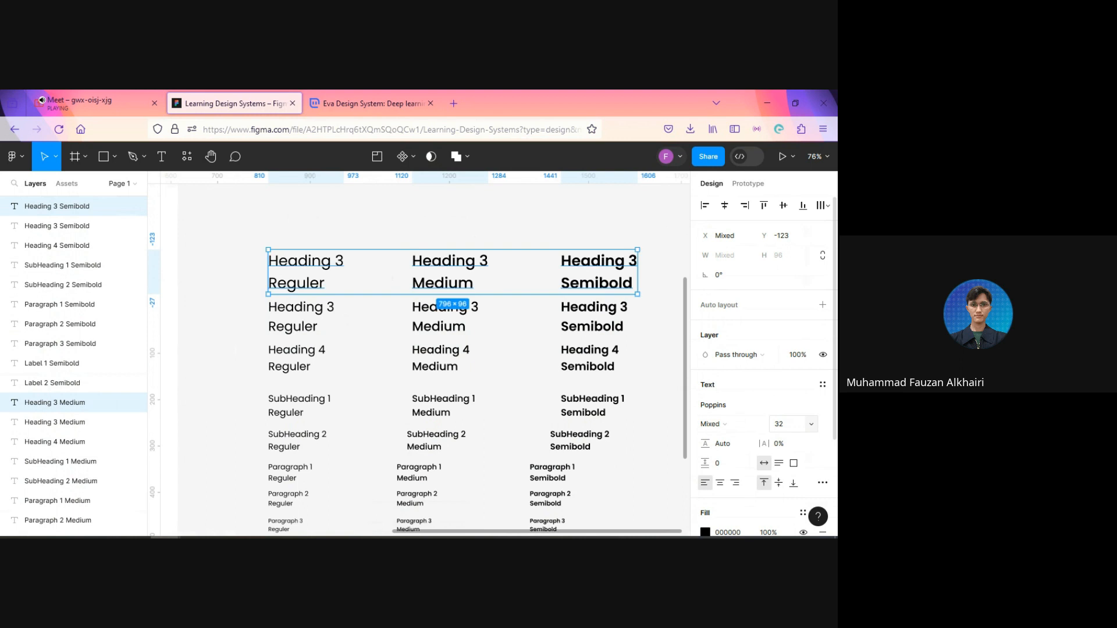
drag(447, 273, 446, 267)
Step: Renumber the size 32 Regular heading sample to "Heading 2"
double_click(337, 262)
click(342, 258)
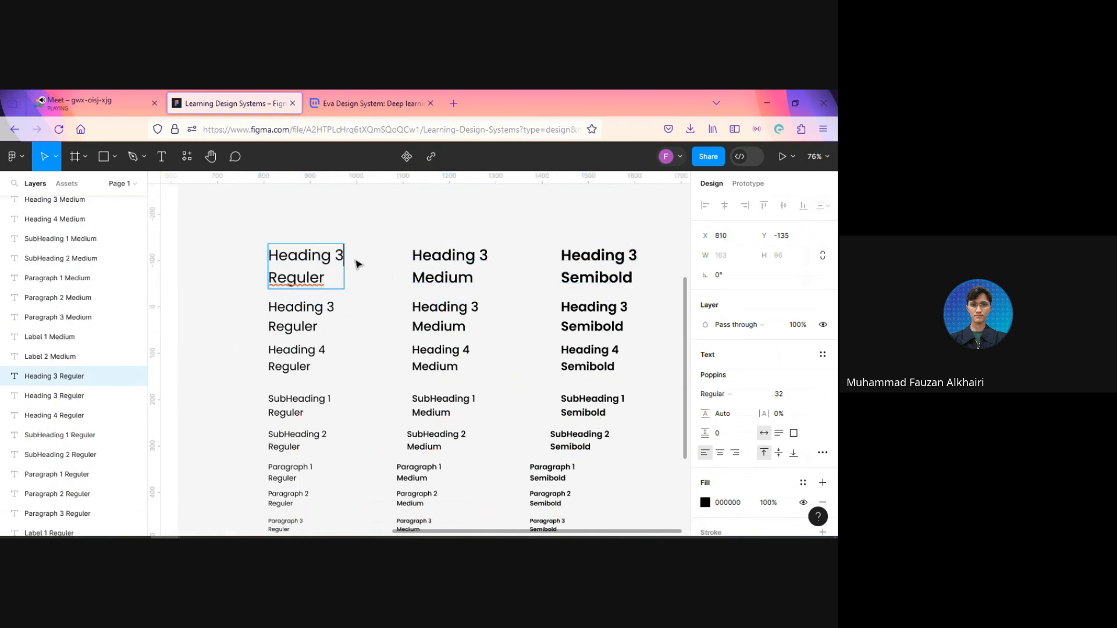
key(BackSpace)
text(2)
Step: Renumber the size 32 Medium and Semibold heading samples to "Heading 2" and leave text editing
click(480, 256)
key(BackSpace)
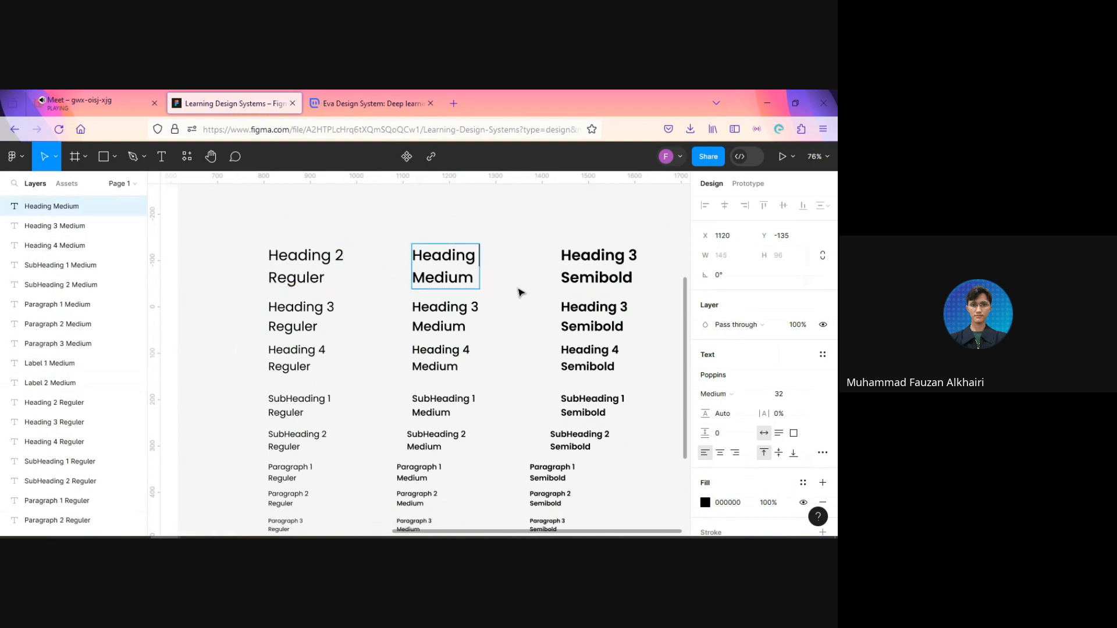
text(2)
click(632, 256)
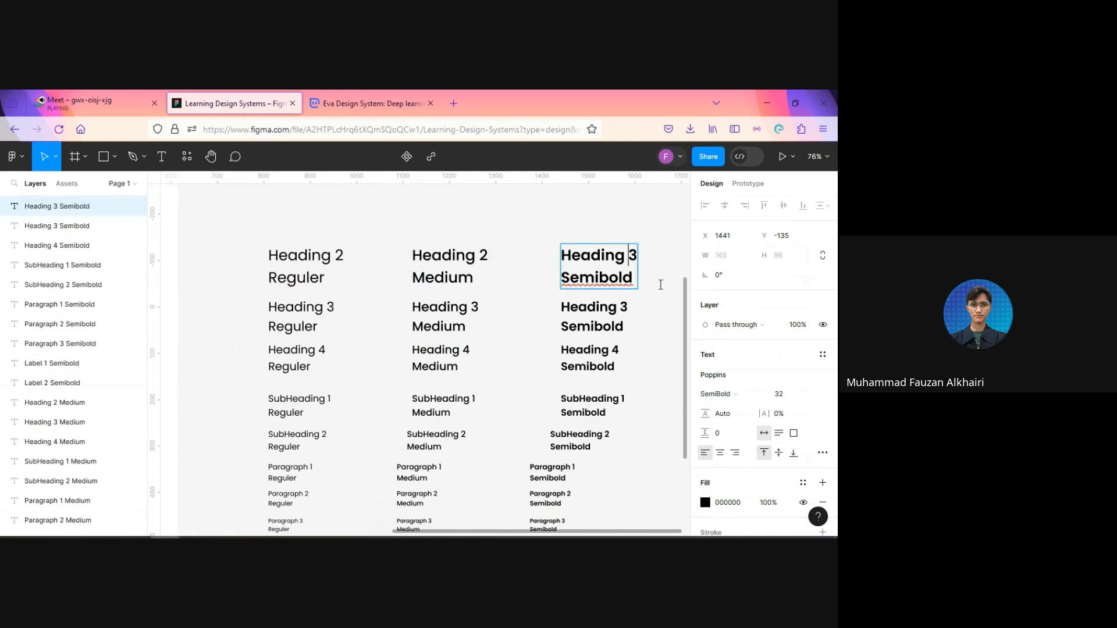
key(BackSpace)
text(2)
key(Escape)
Step: Duplicate the three Heading 2 samples and place the copies above the originals at Y -249
shift+click(450, 265)
shift+click(296, 269)
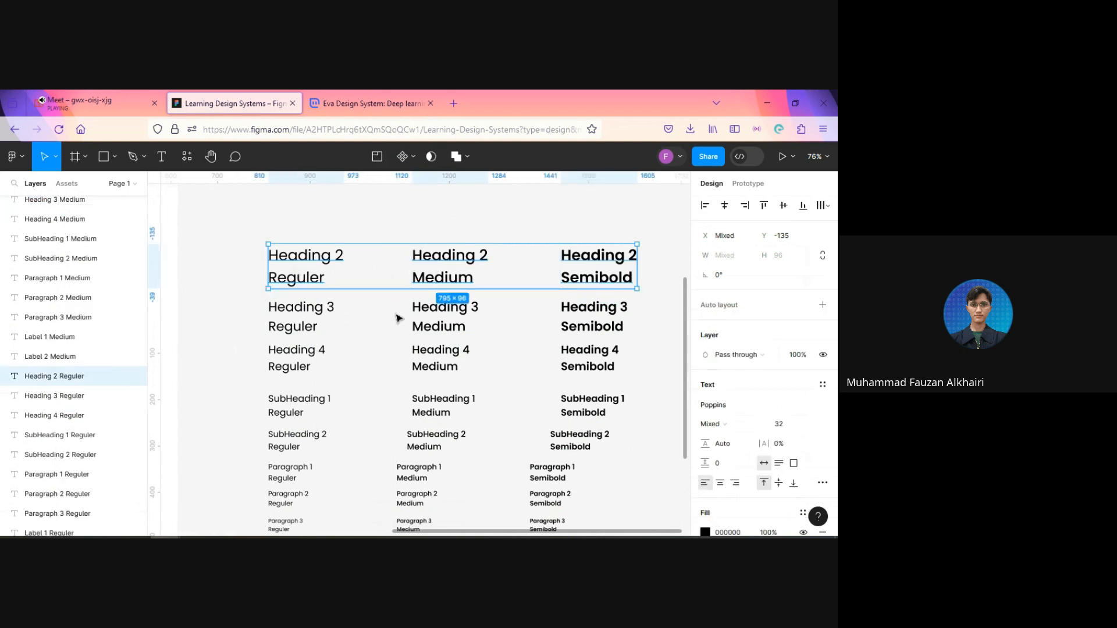
key(ctrl+d)
drag(442, 274, 443, 223)
Step: Renumber the Regular heading sample in the uppermost row to "Heading 1"
double_click(340, 202)
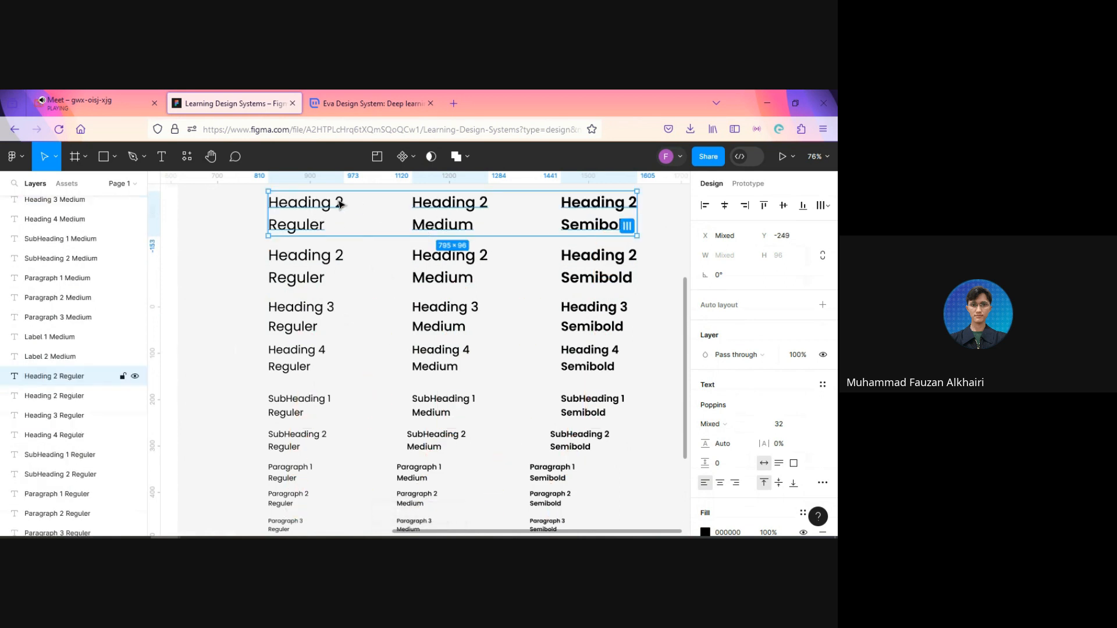
click(339, 200)
key(BackSpace)
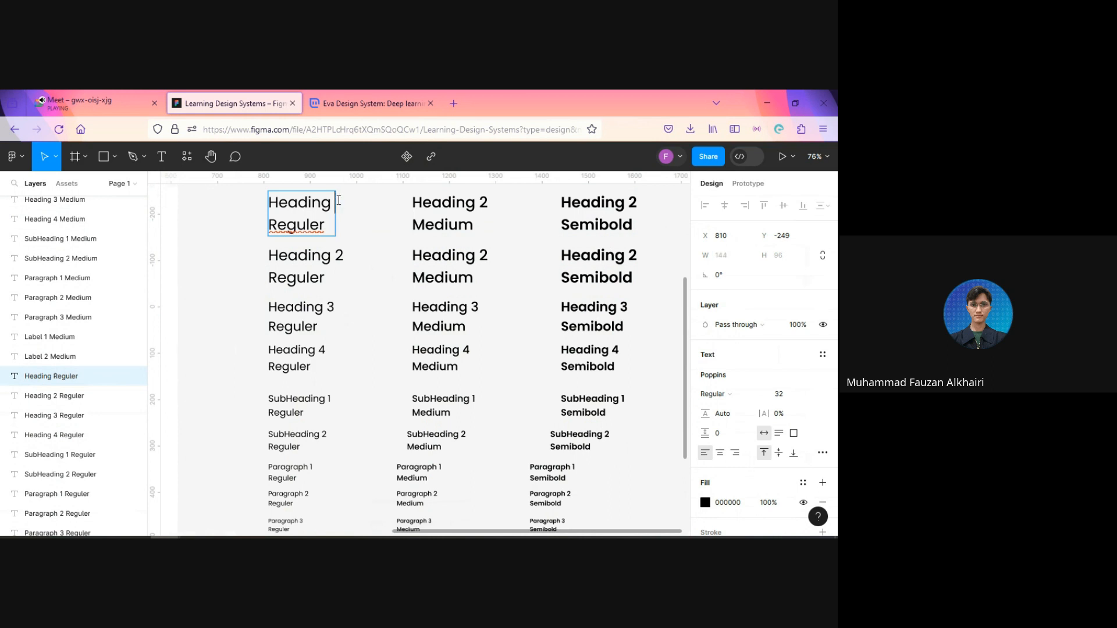
text(1)
Step: Renumber the uppermost Medium and Semibold heading samples to "Heading 1" and leave text editing
click(481, 204)
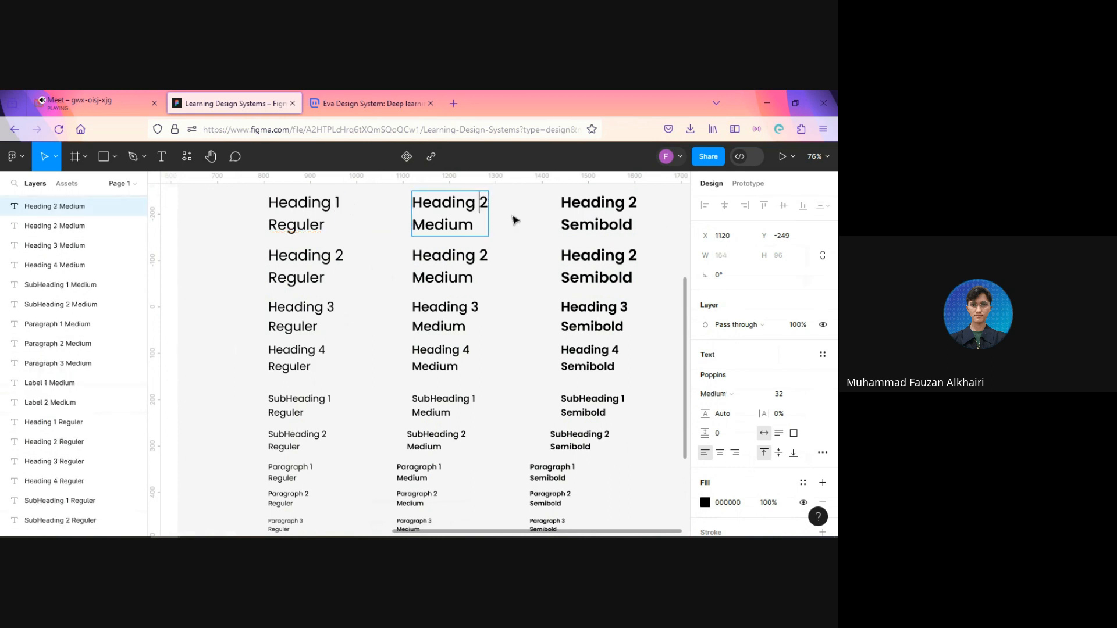
key(BackSpace)
text(1)
click(628, 204)
key(BackSpace)
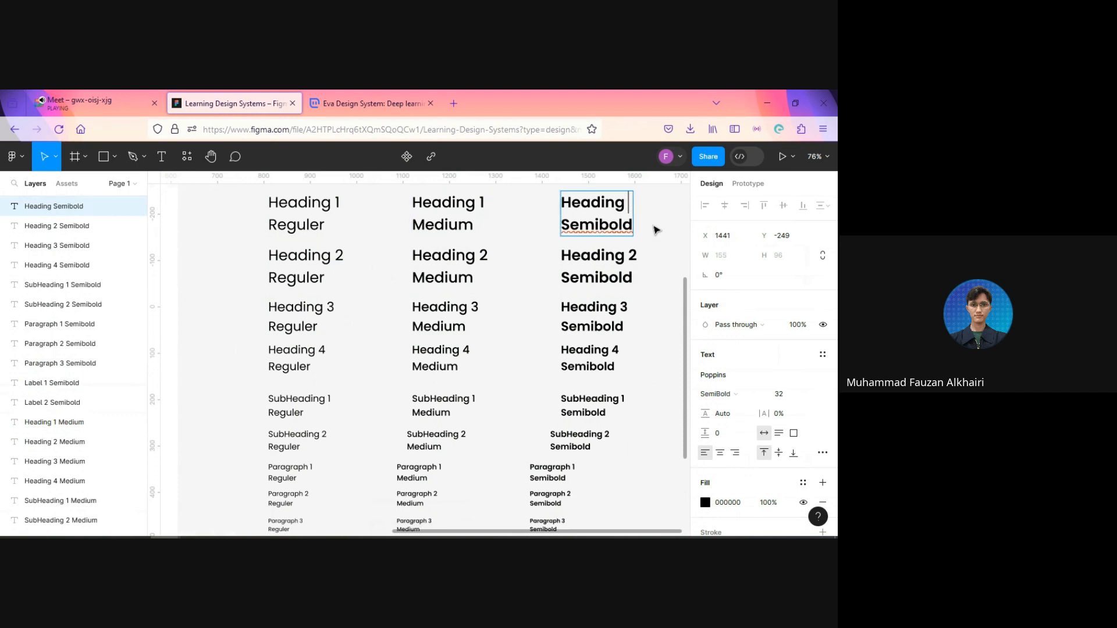
text(1)
key(Escape)
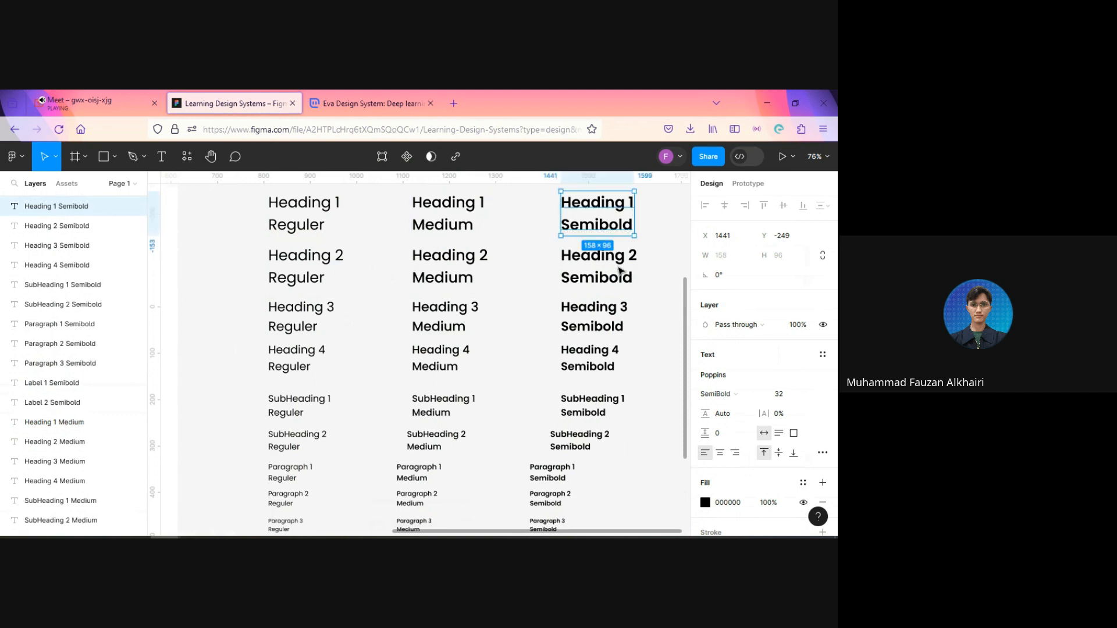
Step: Increase the font size of the three Heading 1 samples by 4 to 36
click(609, 274)
click(580, 227)
shift+click(449, 227)
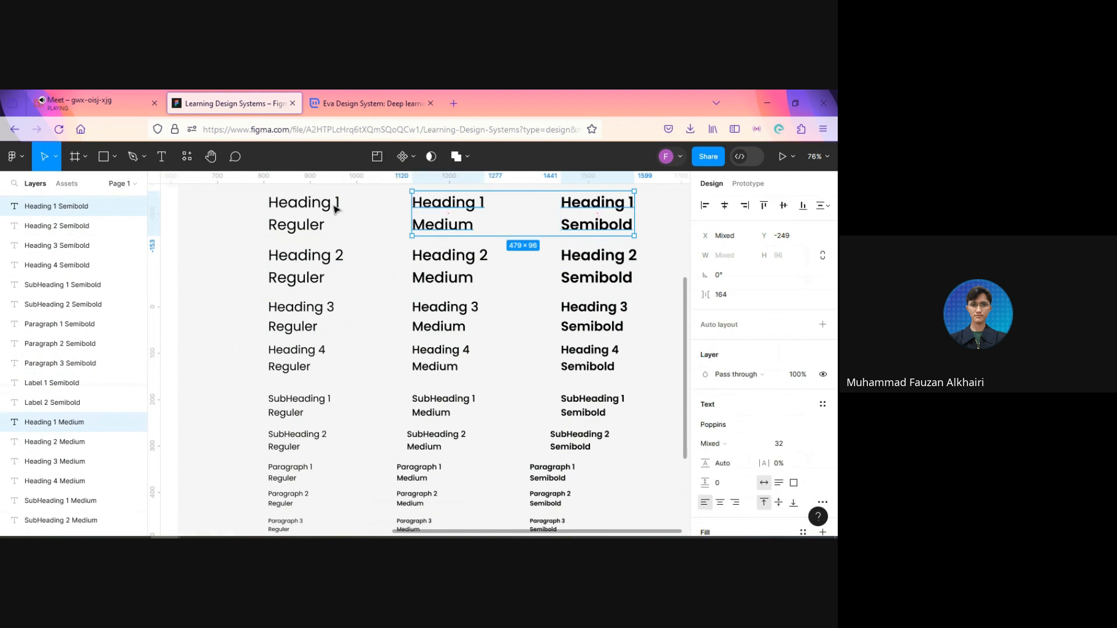
shift+click(345, 215)
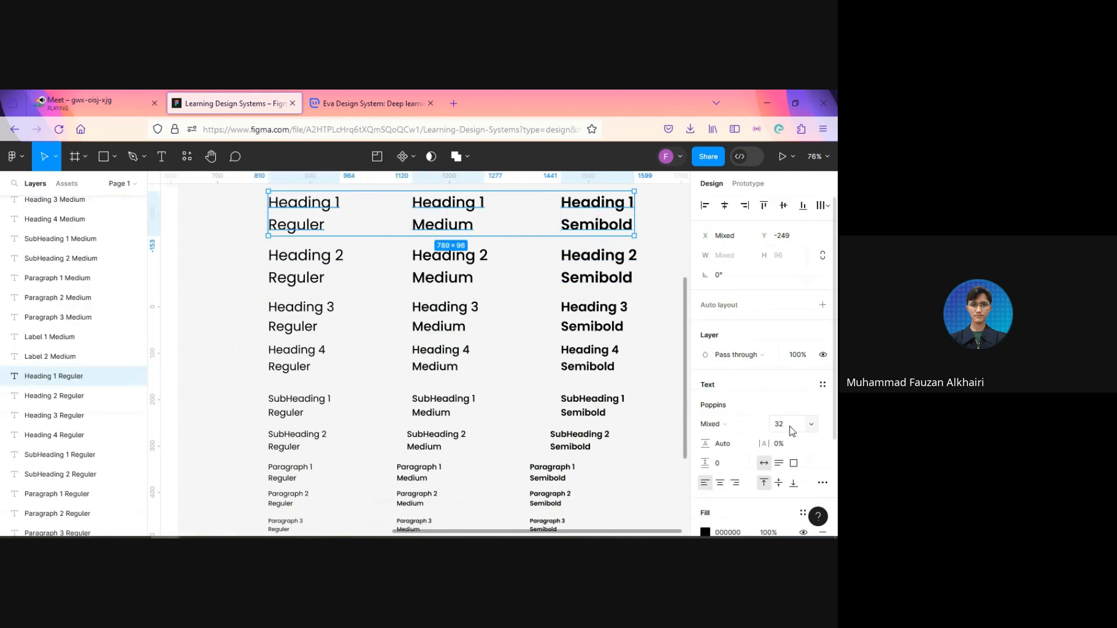
click(788, 425)
click(790, 427)
text(+4)
key(Return)
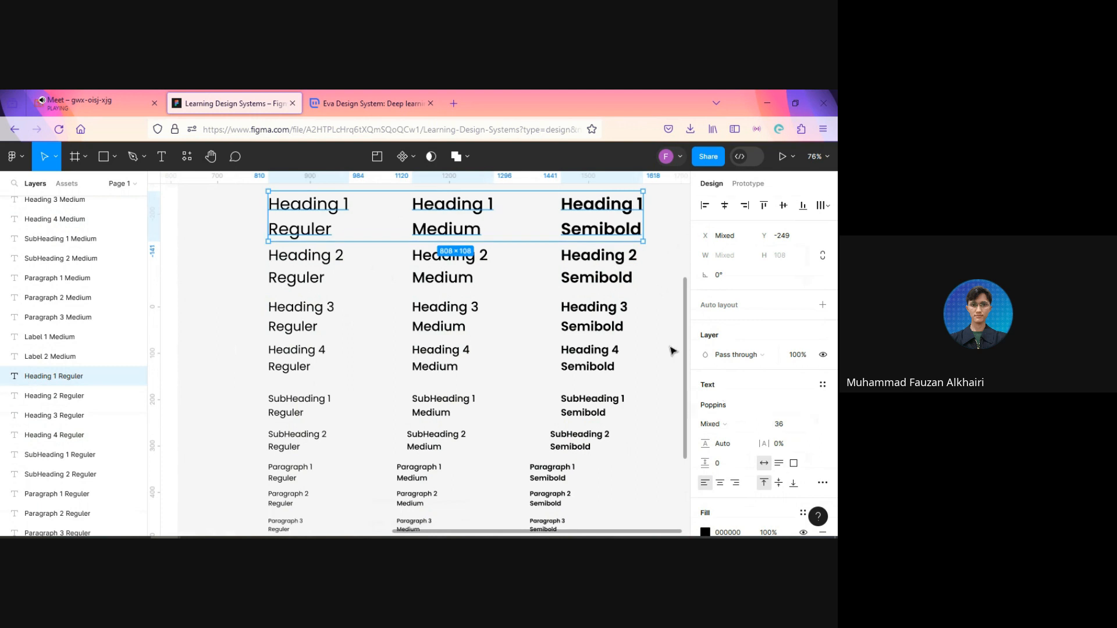
Step: Review the whole type scale from Heading 1 down to Label 2 alongside the colour palette
scroll(611, 390, down, 5)
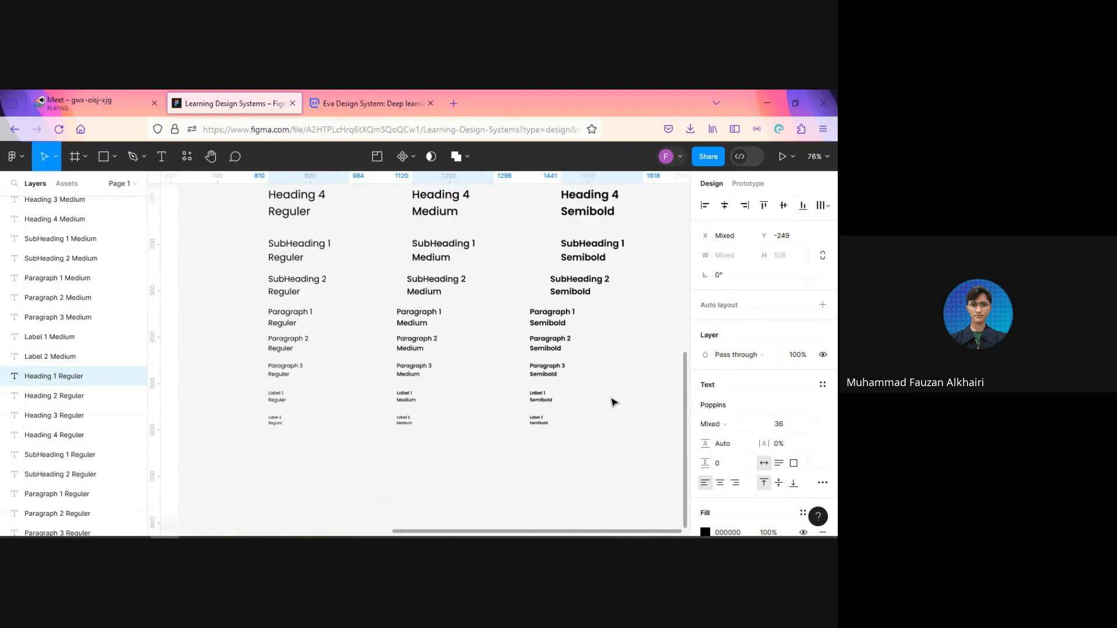
scroll(595, 375, up, 2)
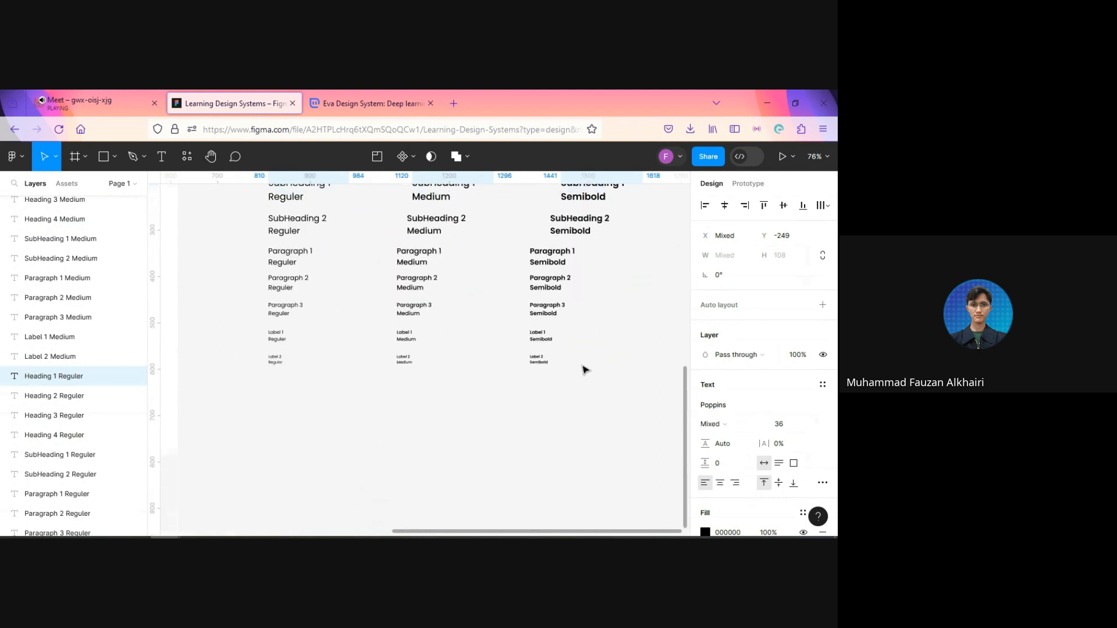
scroll(595, 375, up, 4)
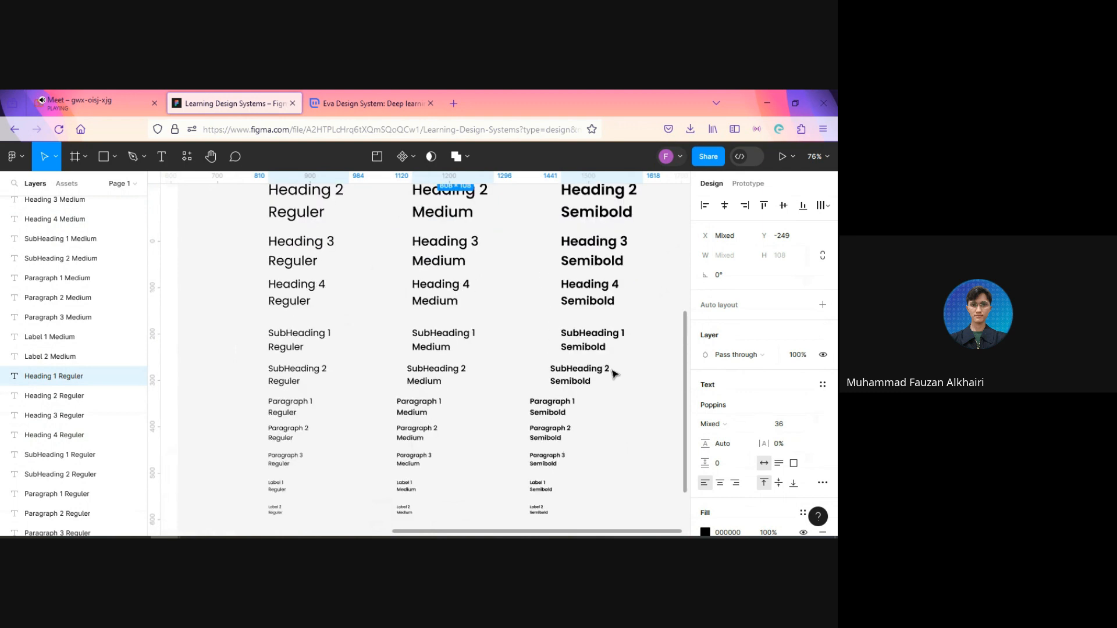
scroll(612, 374, up, 4)
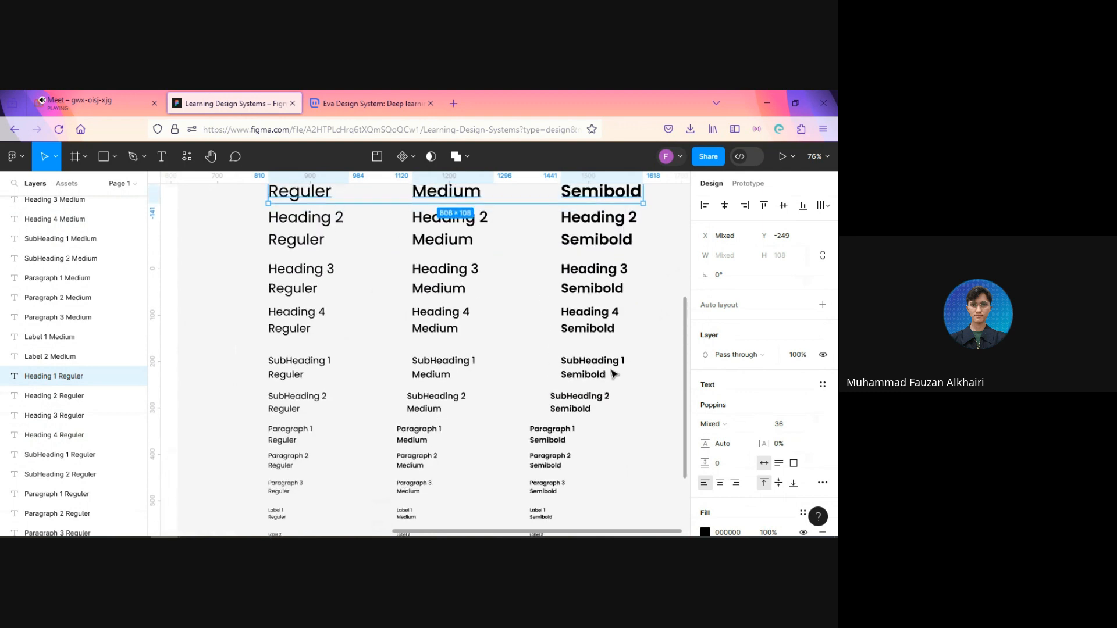
click(666, 393)
scroll(625, 378, down, 5)
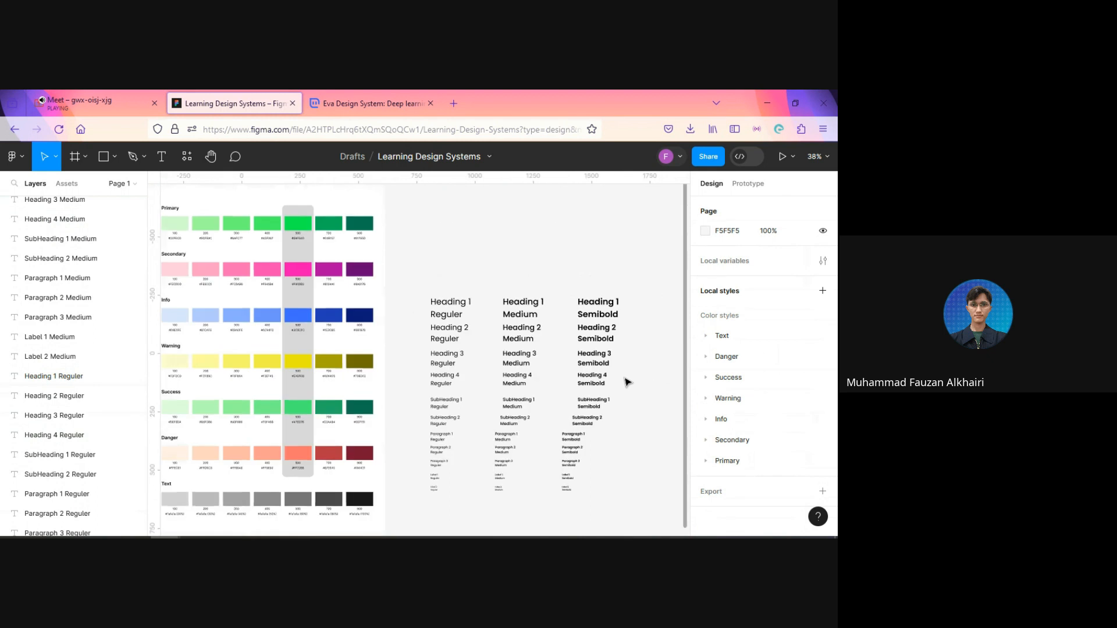
scroll(635, 417, up, 3)
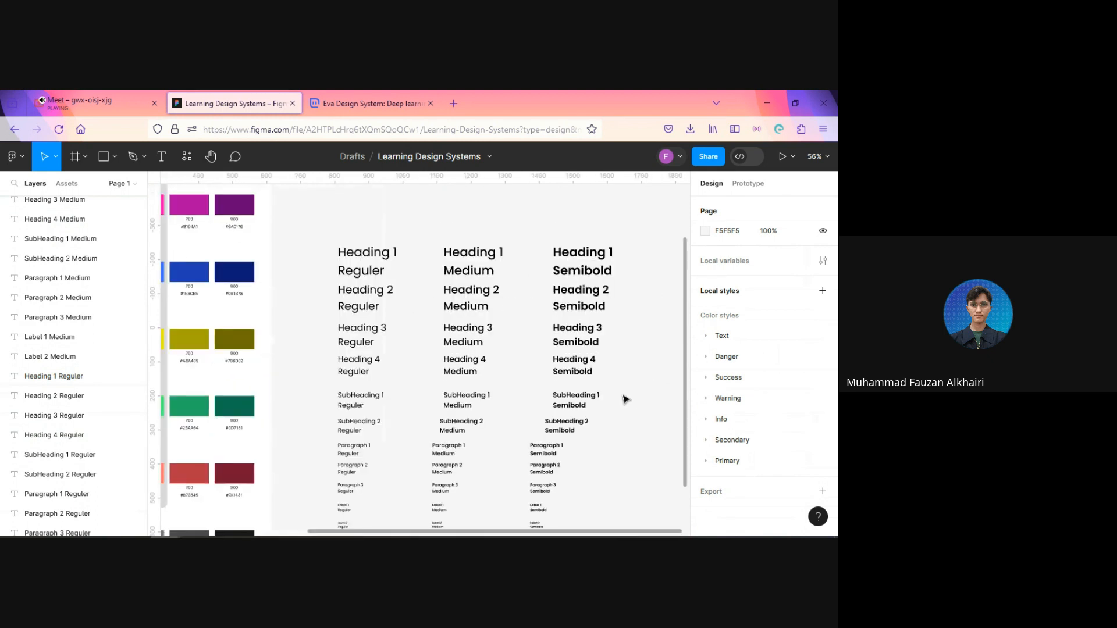
Step: Duplicate the three Heading 1 samples and place the copies above the originals at Y -393
click(362, 260)
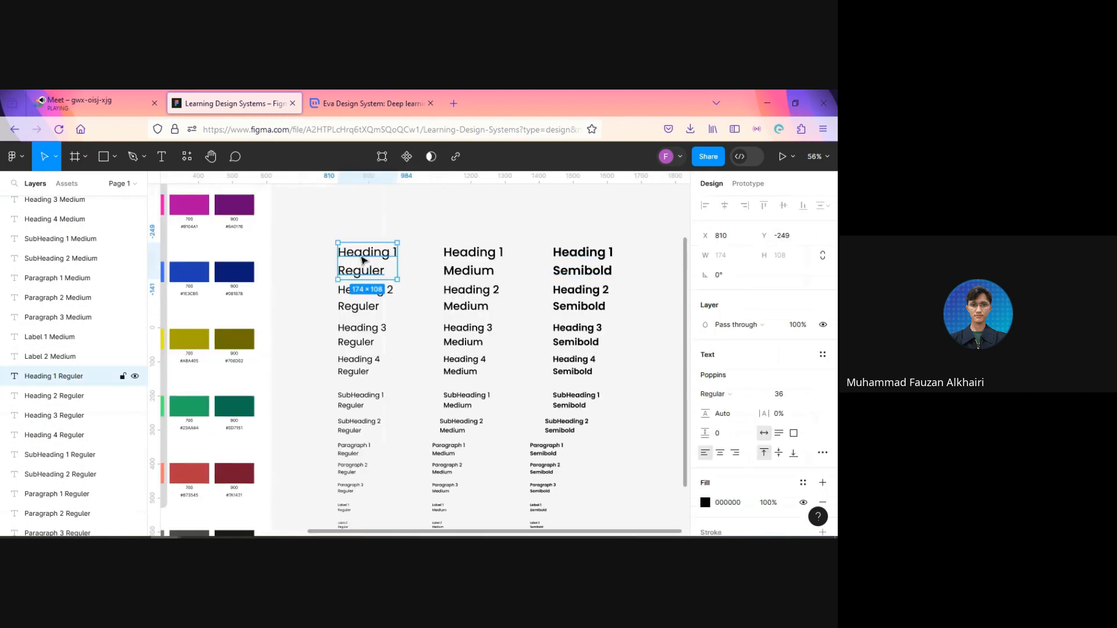
shift+click(486, 269)
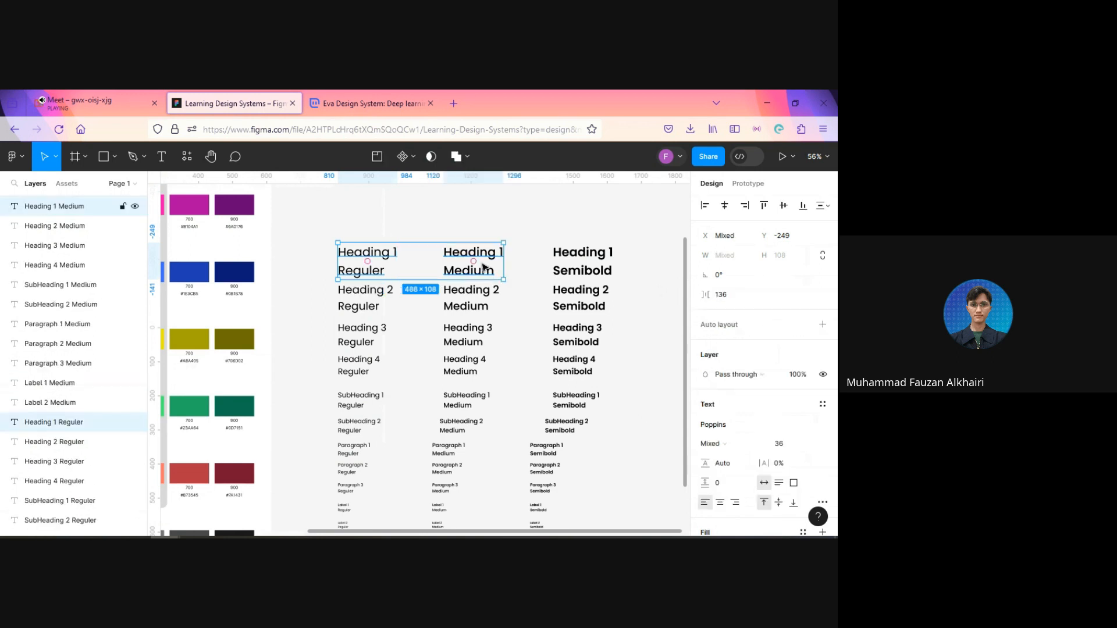
shift+click(591, 259)
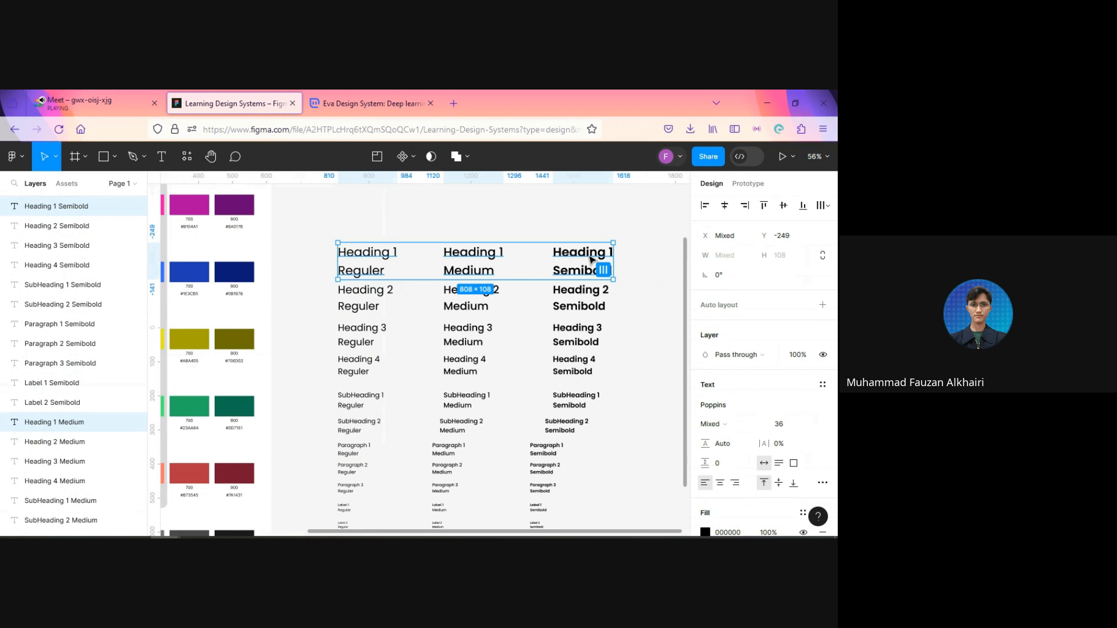
key(ctrl+d)
scroll(500, 250, up, 1)
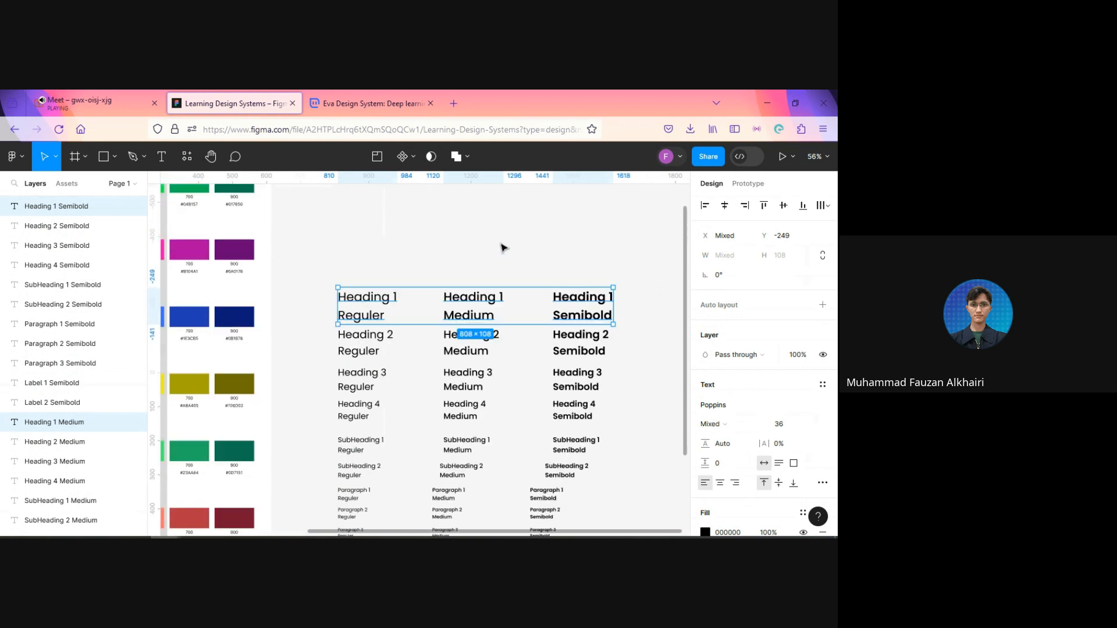
drag(482, 309, 477, 259)
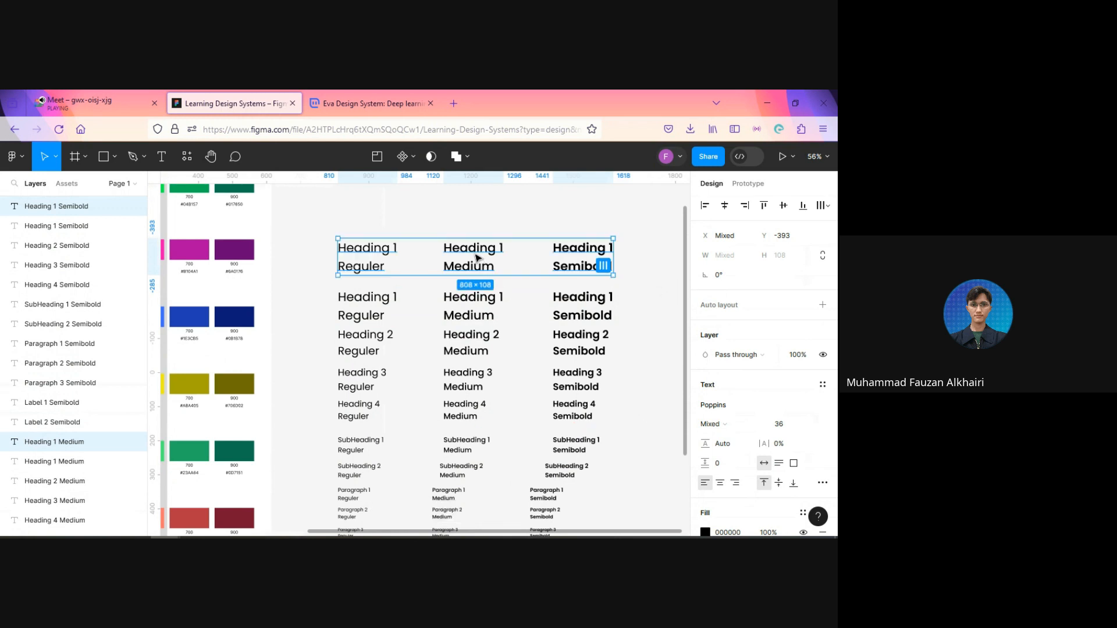
Step: Retitle the uppermost Regular sample from Heading to "Display 3", keeping its weight line
double_click(380, 251)
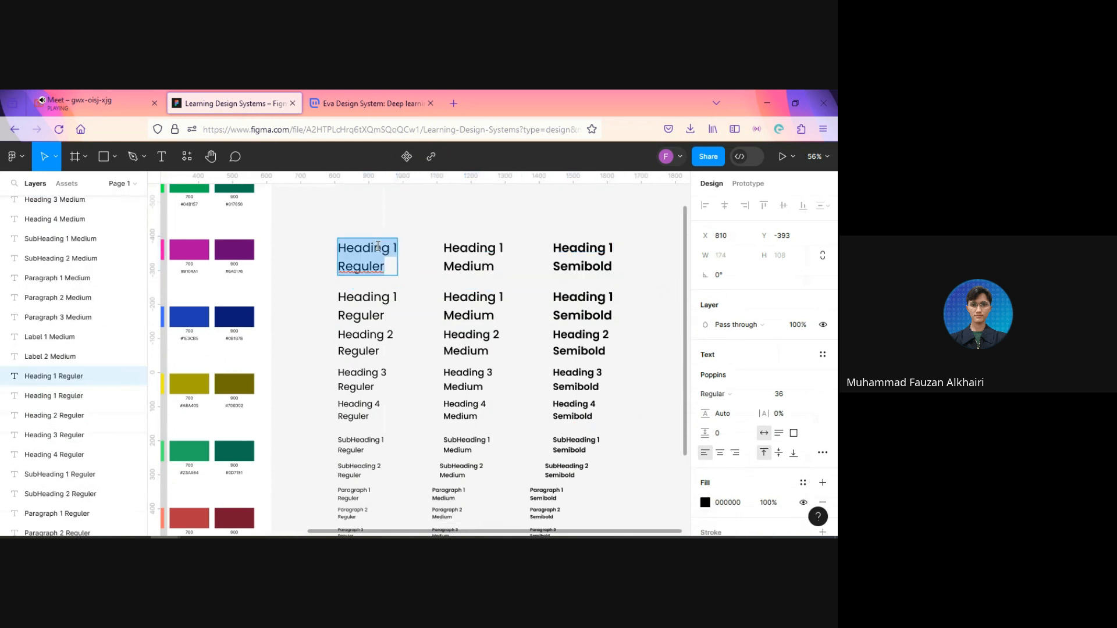
key(Left)
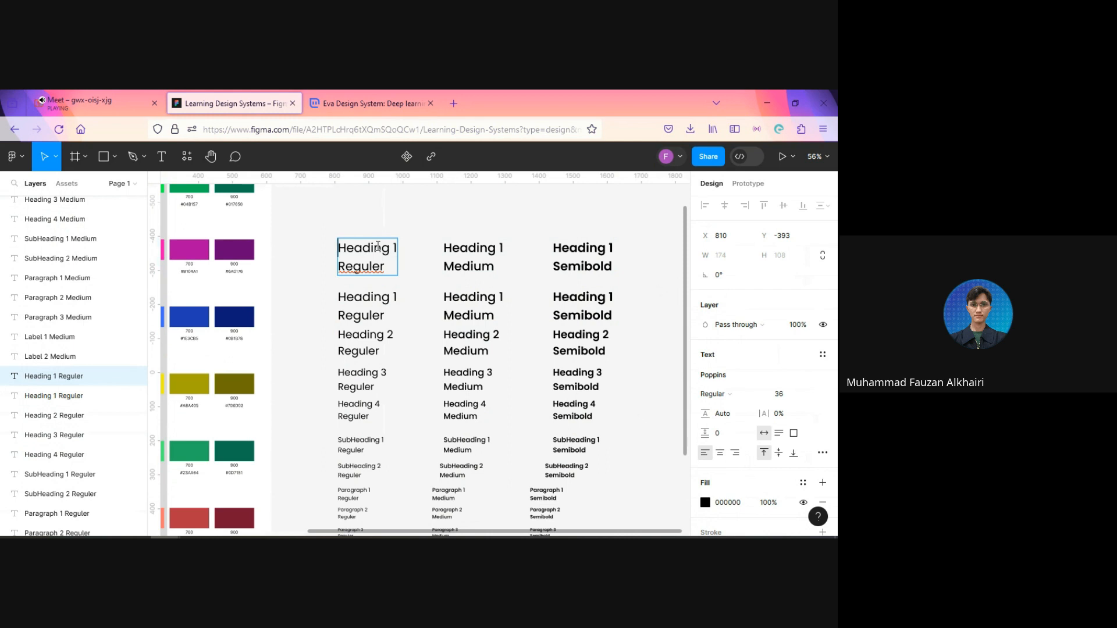
double_click(378, 246)
text(Di)
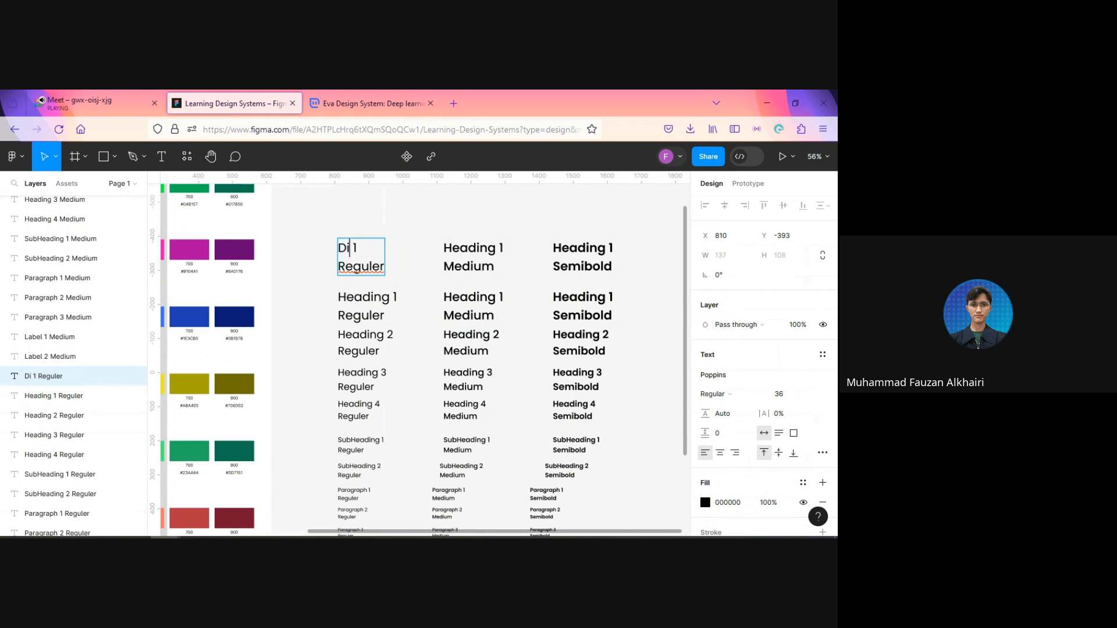
text(splay)
click(390, 248)
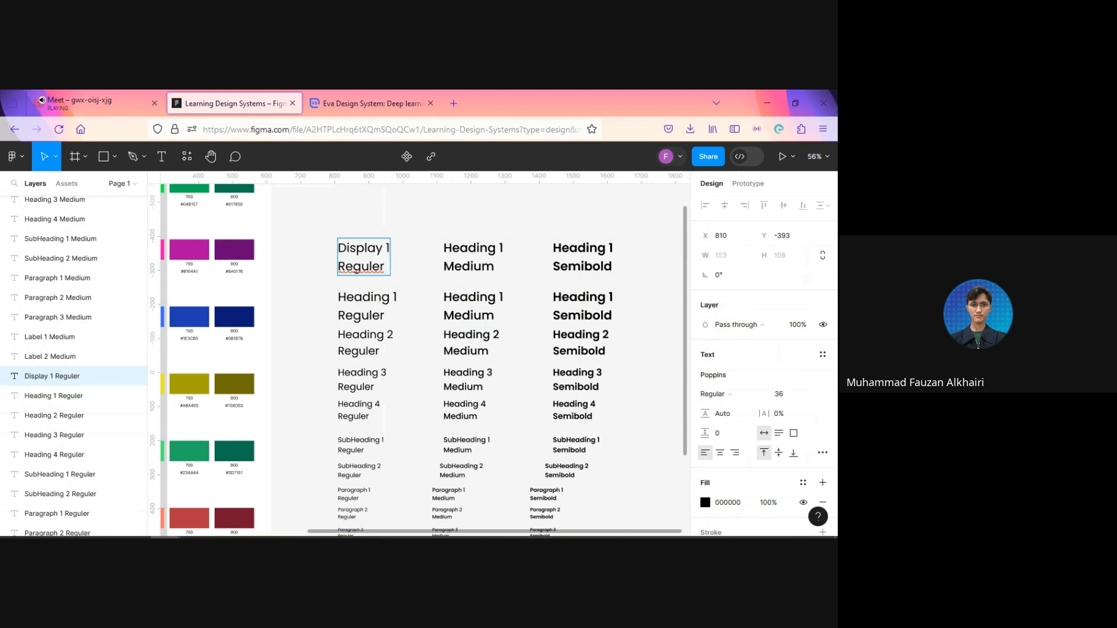
key(BackSpace)
text(3)
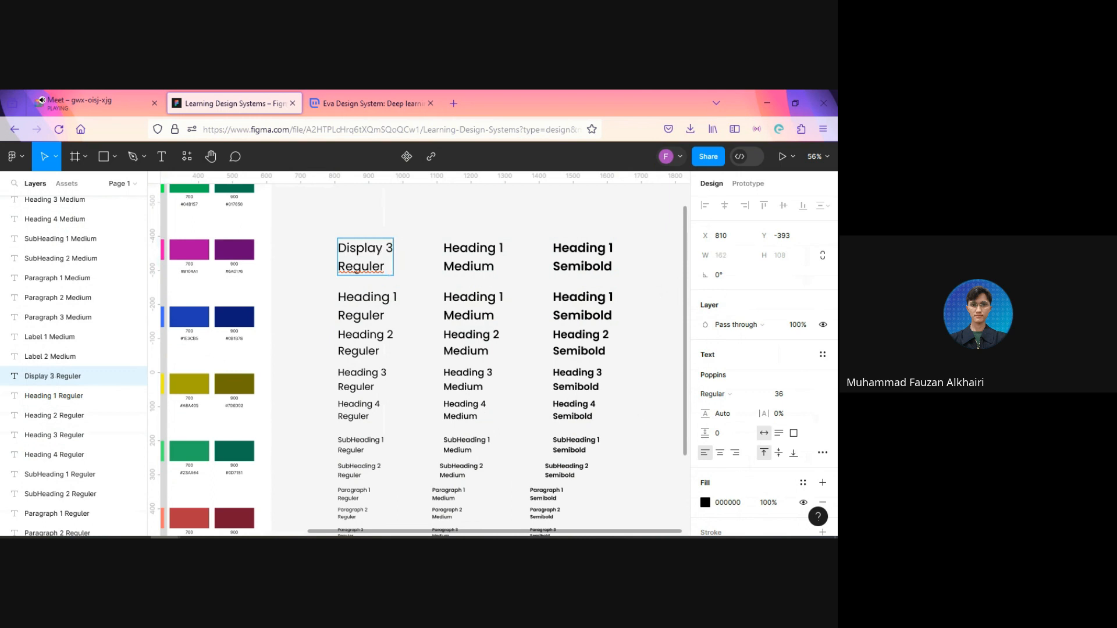
Step: Retitle the uppermost Medium sample as "Display 3", keeping its weight line
double_click(459, 250)
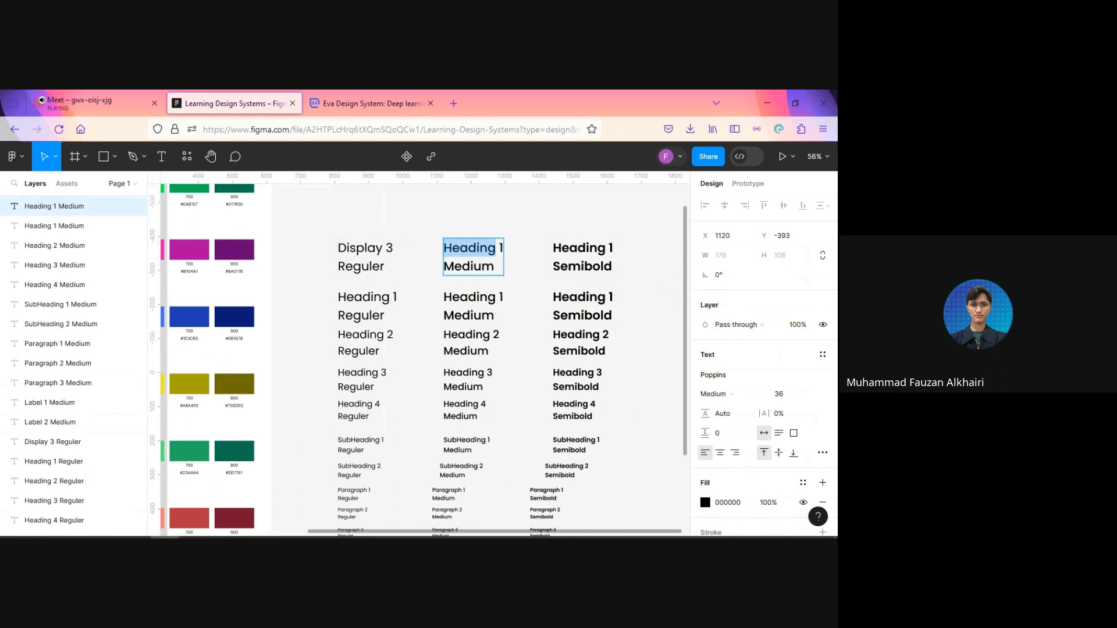
text(Displa)
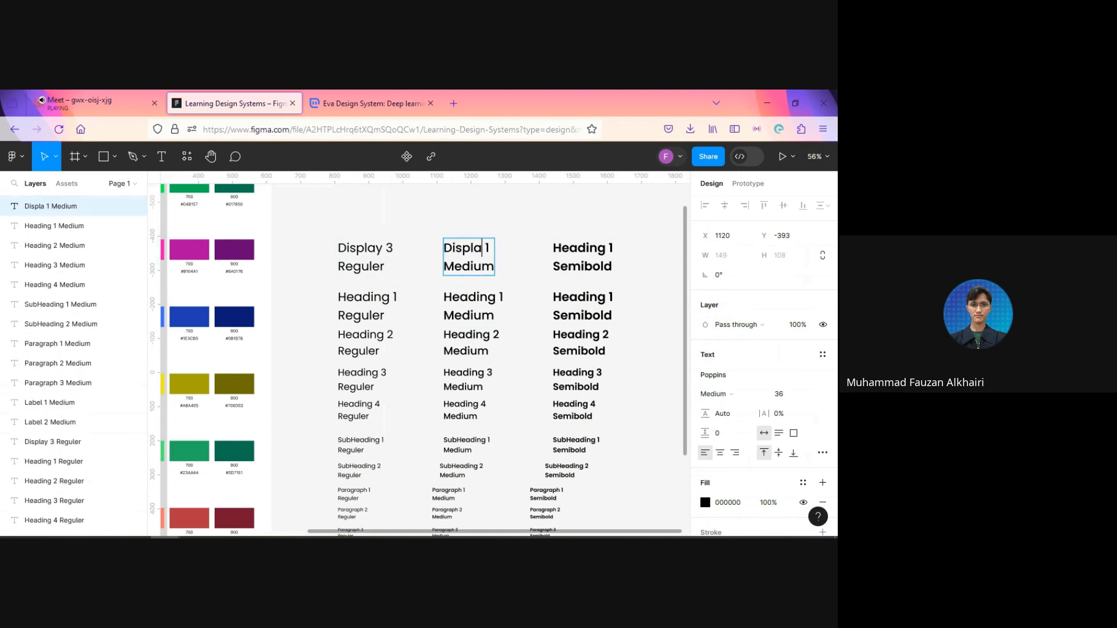
text(y)
key(Right)
key(Right)
key(BackSpace)
text(3)
Step: Retitle the uppermost Semibold sample as "Display 3" and leave text editing
click(573, 250)
double_click(574, 249)
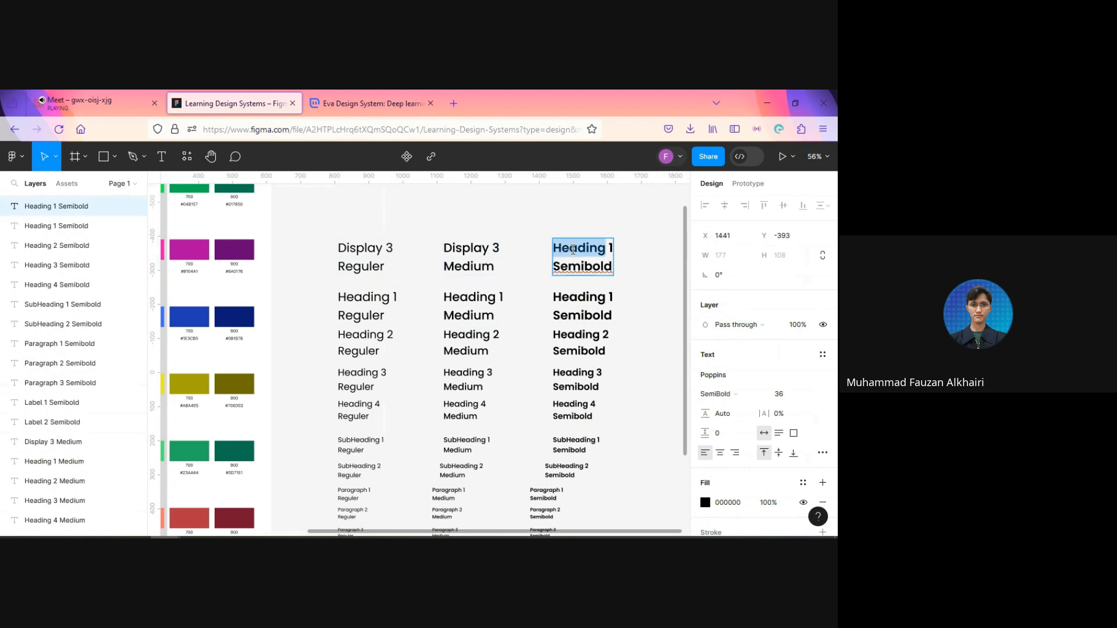
text(Dis)
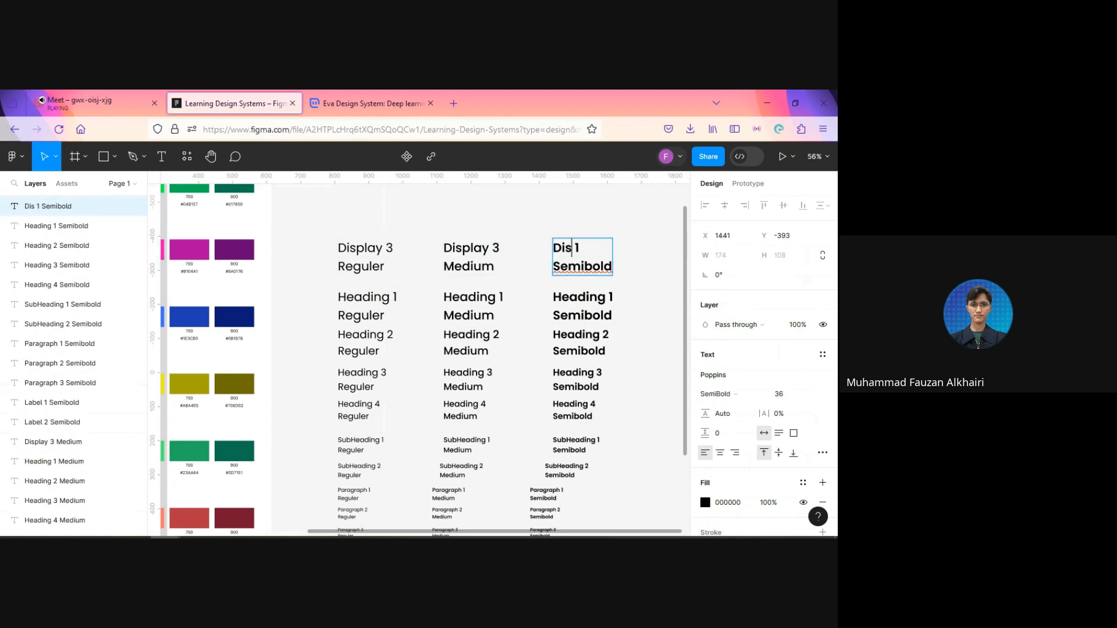
text(play)
key(BackSpace)
text(3)
key(Escape)
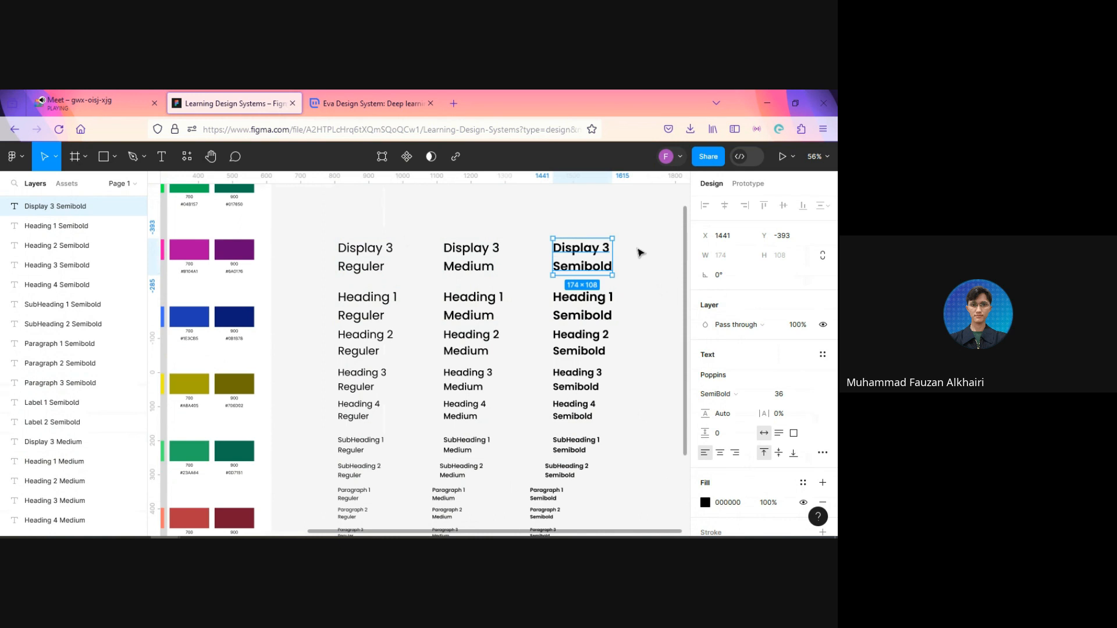
Step: Increase the font size of the three Display 3 samples by 8 to 44
shift+click(473, 254)
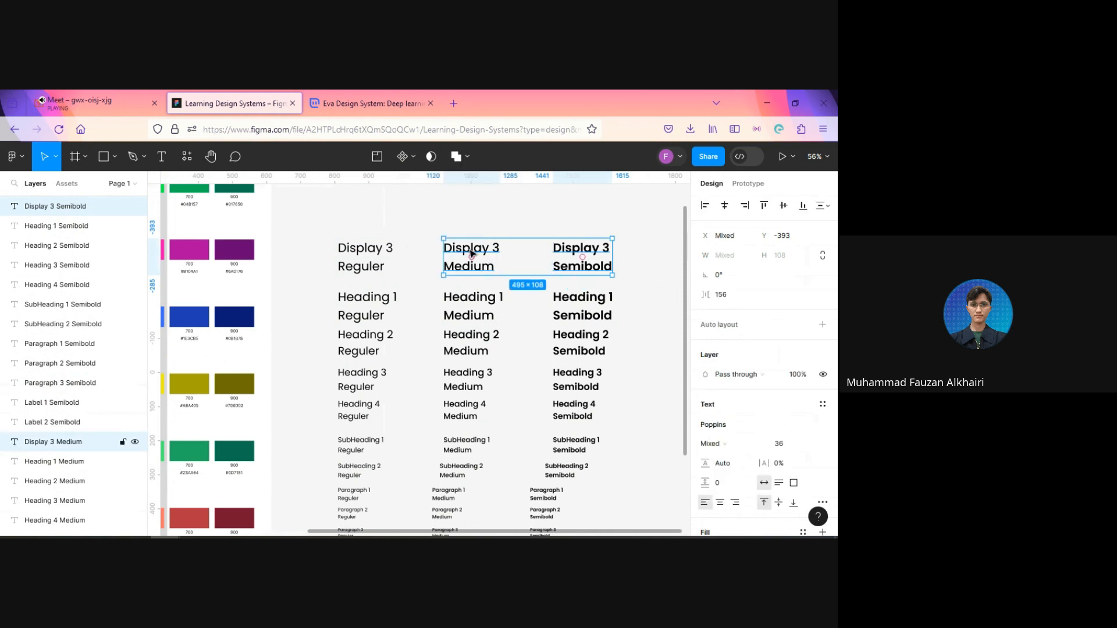
click(588, 313)
click(593, 264)
shift+click(487, 265)
shift+click(361, 255)
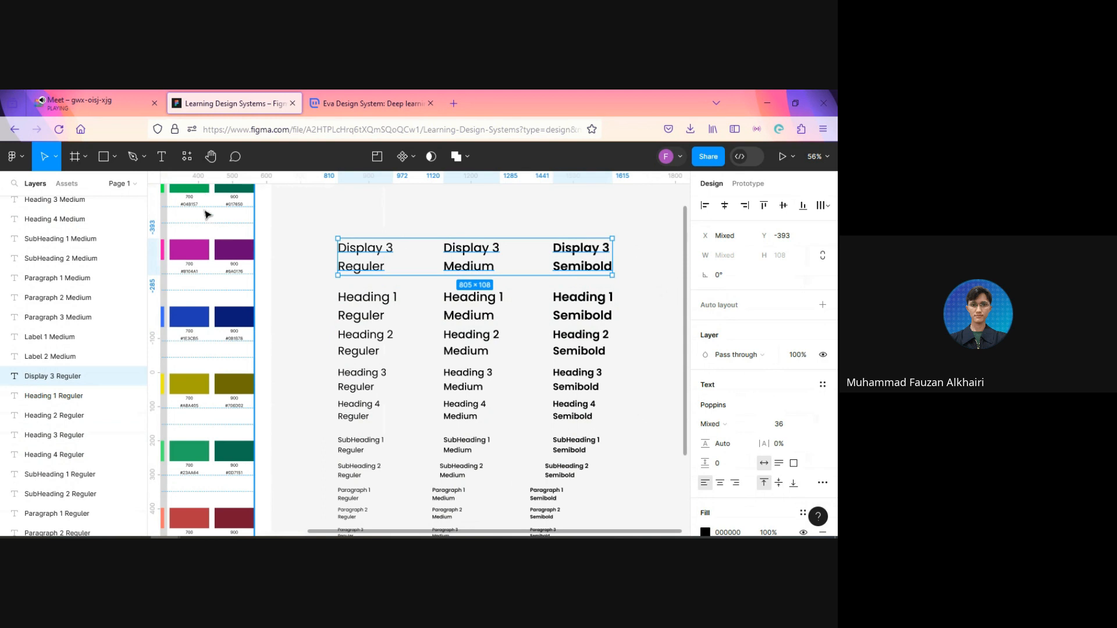
click(797, 430)
click(796, 432)
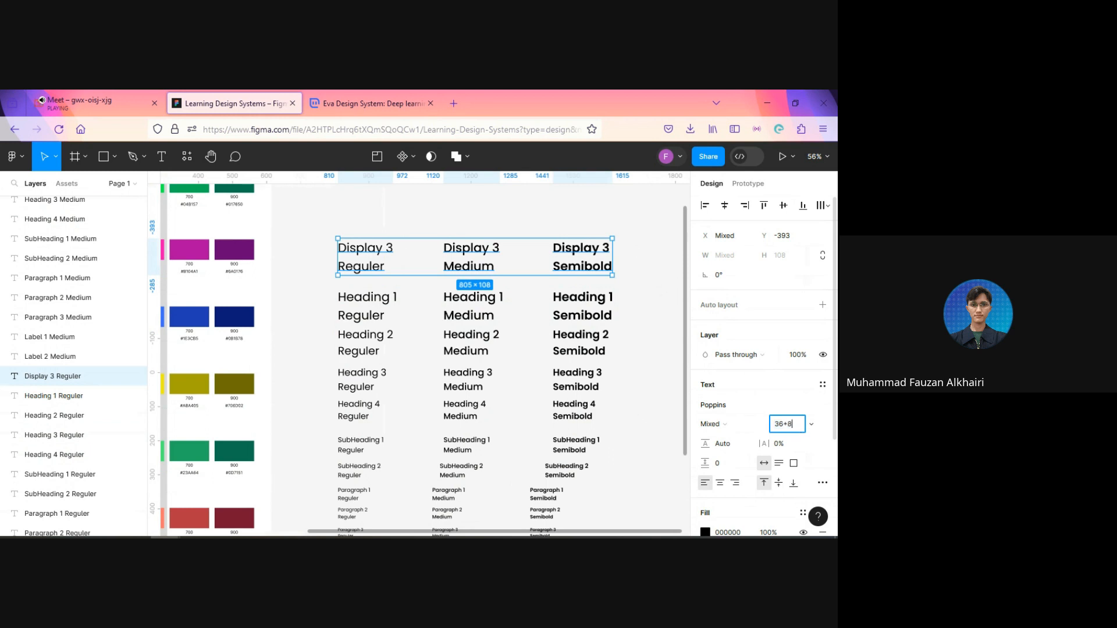
text(+8)
key(Return)
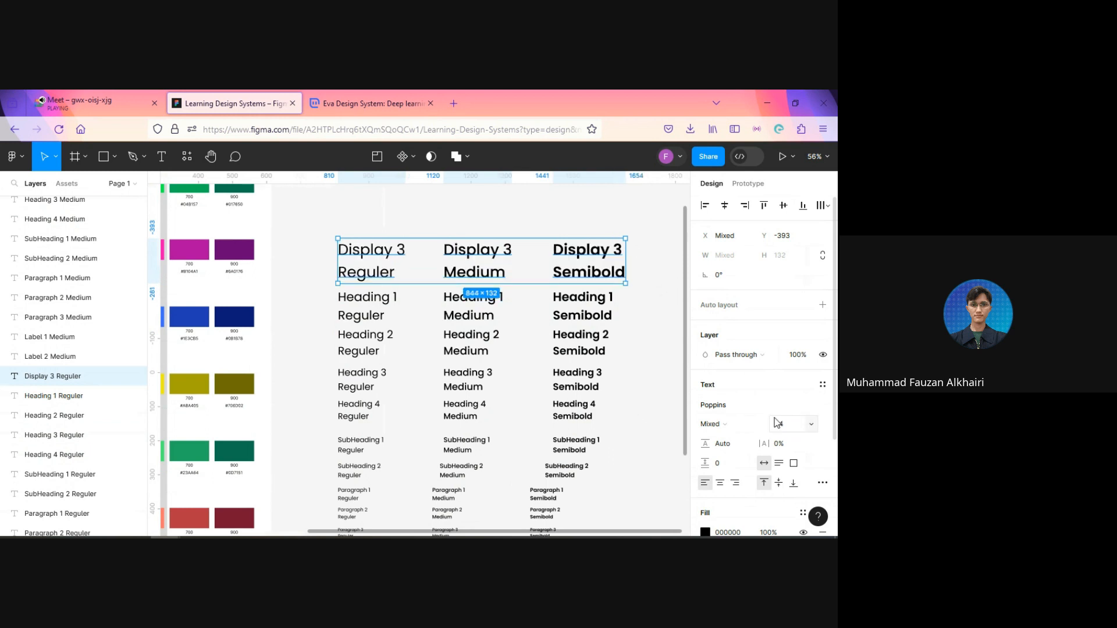
Step: Move the Display 3 row up to Y -399 and place a duplicate of it above at Y -590
drag(580, 256, 583, 256)
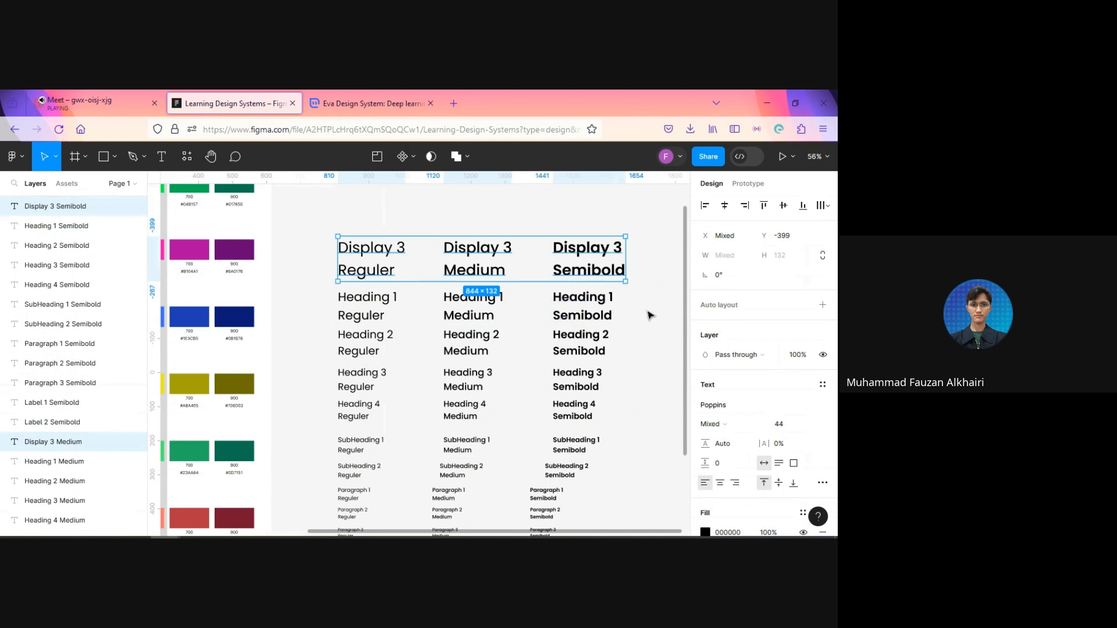
key(ctrl+d)
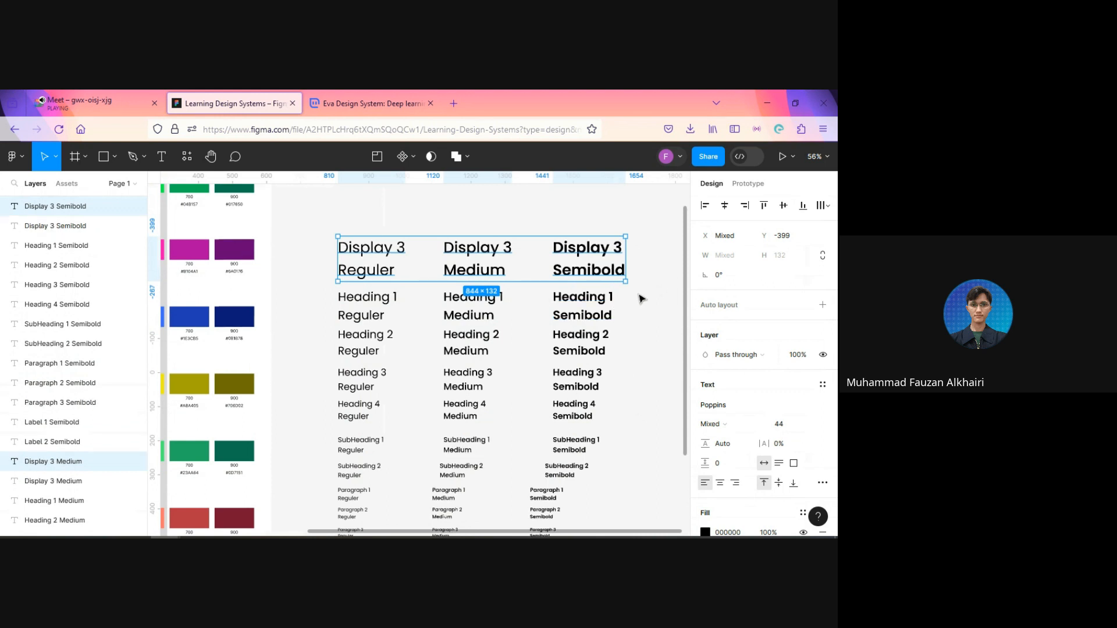
drag(476, 259, 443, 265)
Step: Renumber the Regular sample in the duplicated upper row to "Display 2"
double_click(415, 241)
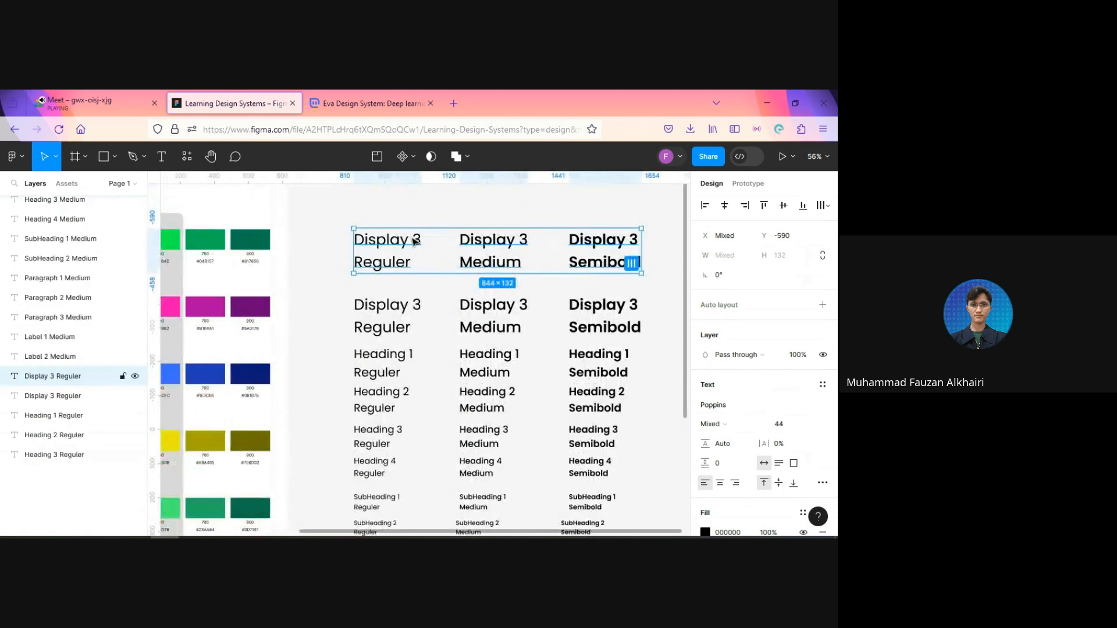
click(419, 240)
key(BackSpace)
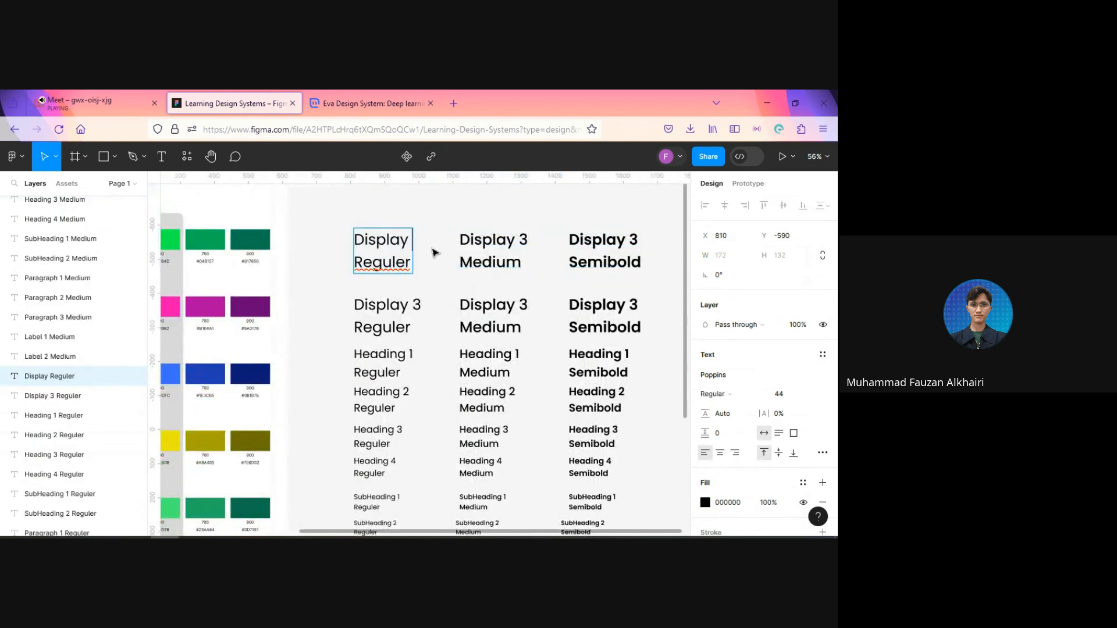
text(4)
key(BackSpace)
text(2)
Step: Renumber the Medium and Semibold samples in the uppermost row to "Display 2" and leave text editing
click(528, 239)
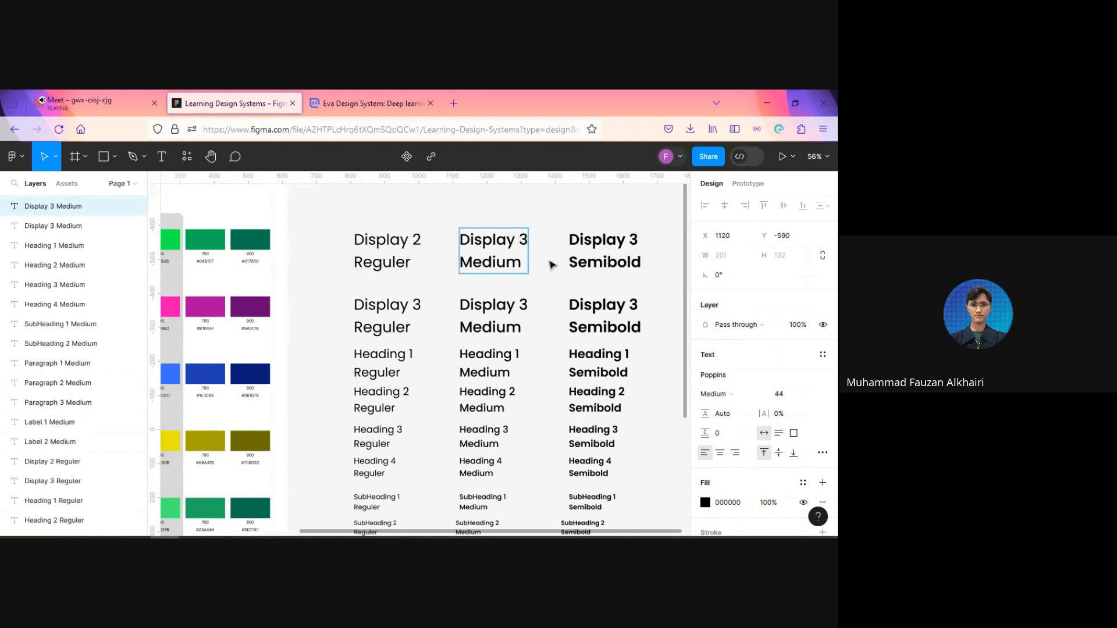
key(BackSpace)
text(2)
click(632, 239)
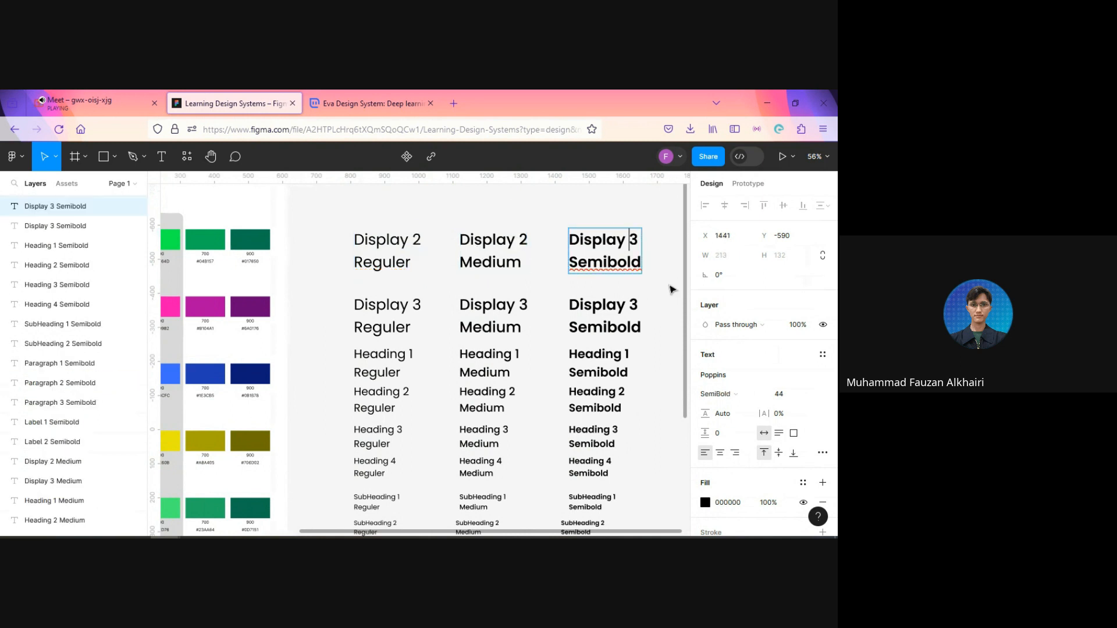
key(BackSpace)
text(2)
key(Escape)
Step: Increase the font size of the three Display 2 samples by 8 to 52 and move them up to Y -610
shift+click(527, 262)
shift+click(404, 255)
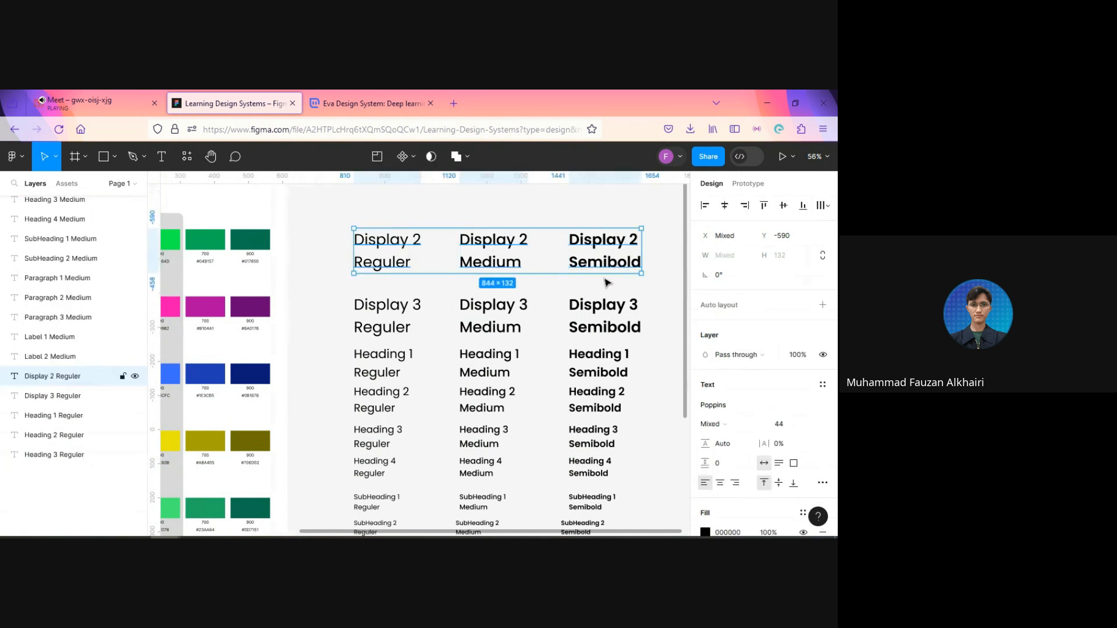
click(791, 429)
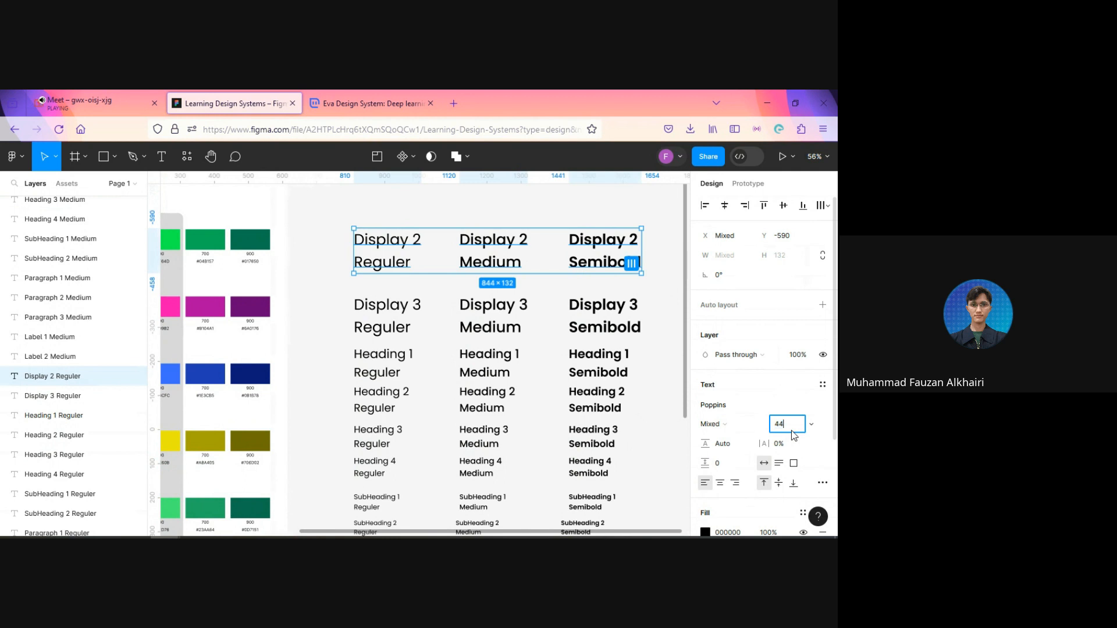
text(+8)
key(Return)
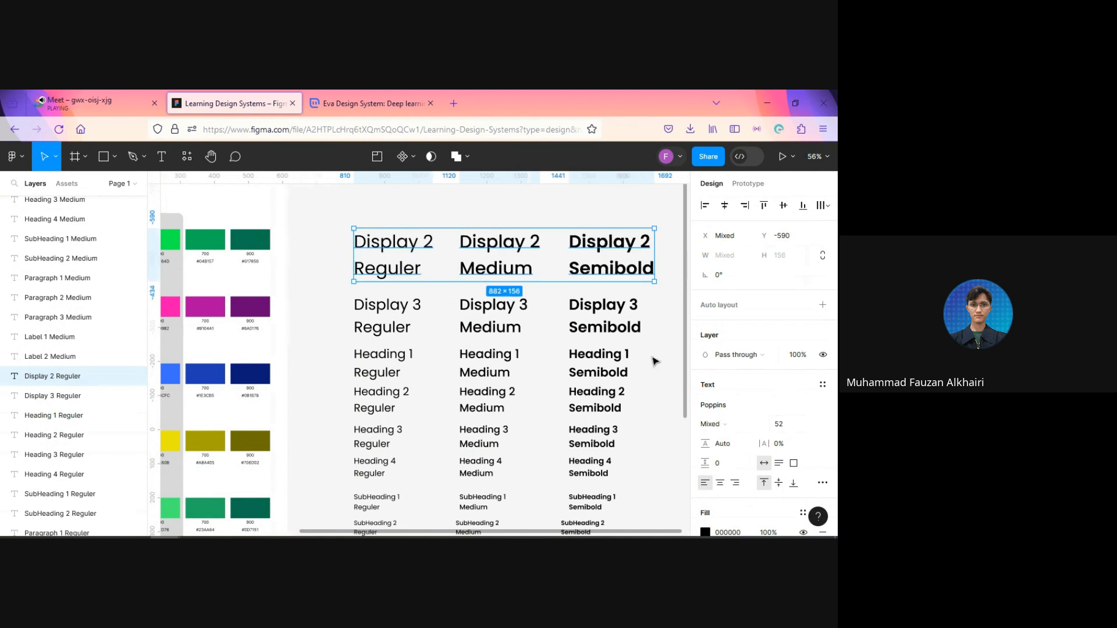
key(shift+Up)
key(shift+Up)
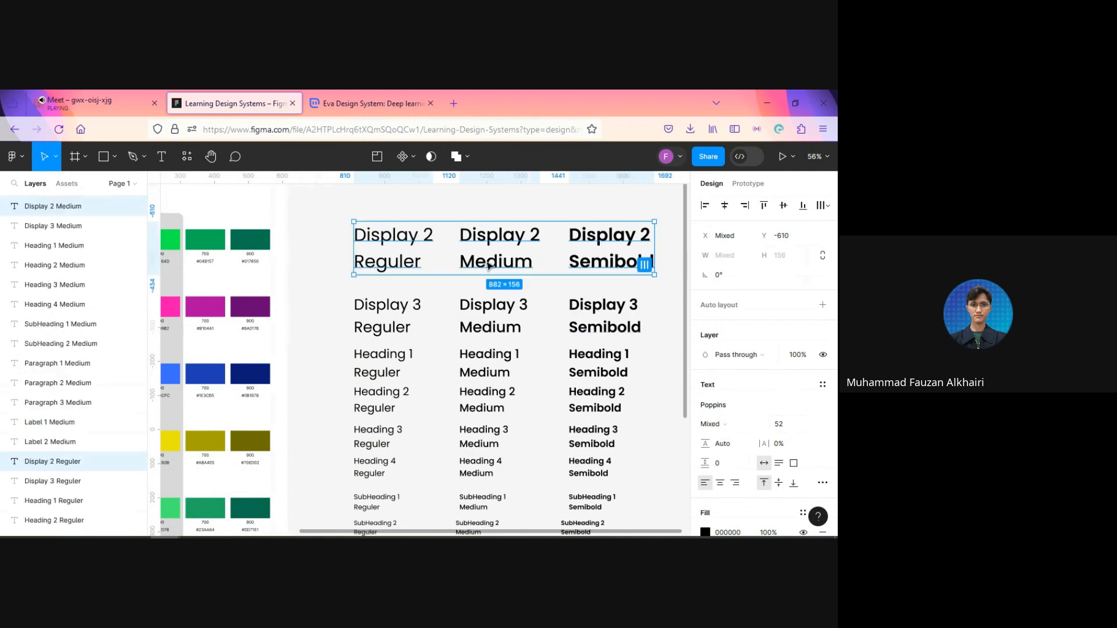
Step: Duplicate the three Display 2 samples and place the copies above the originals at Y -801
scroll(486, 280, up, 2)
key(ctrl+d)
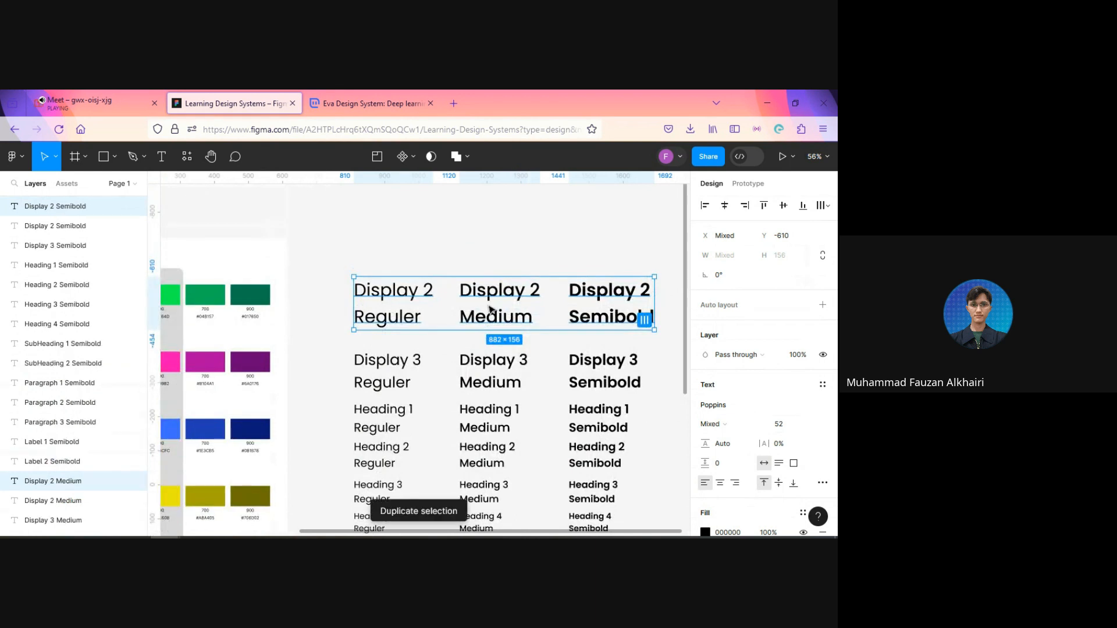
drag(480, 300, 483, 244)
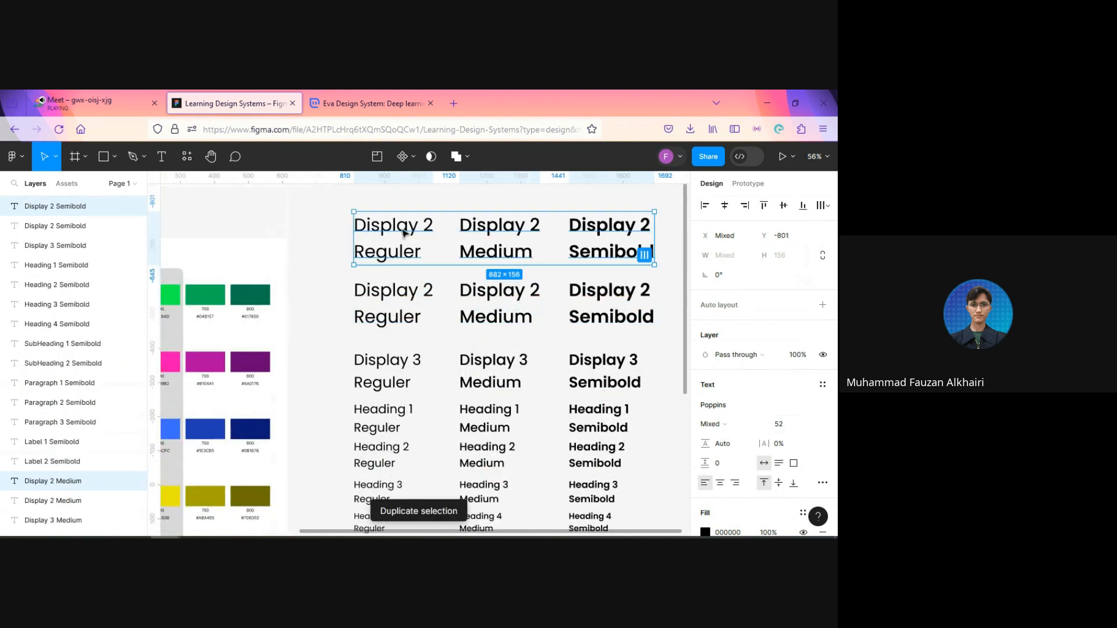
Step: Renumber the Regular, Medium and Semibold samples in the uppermost row to "Display 1" and leave text editing
double_click(426, 227)
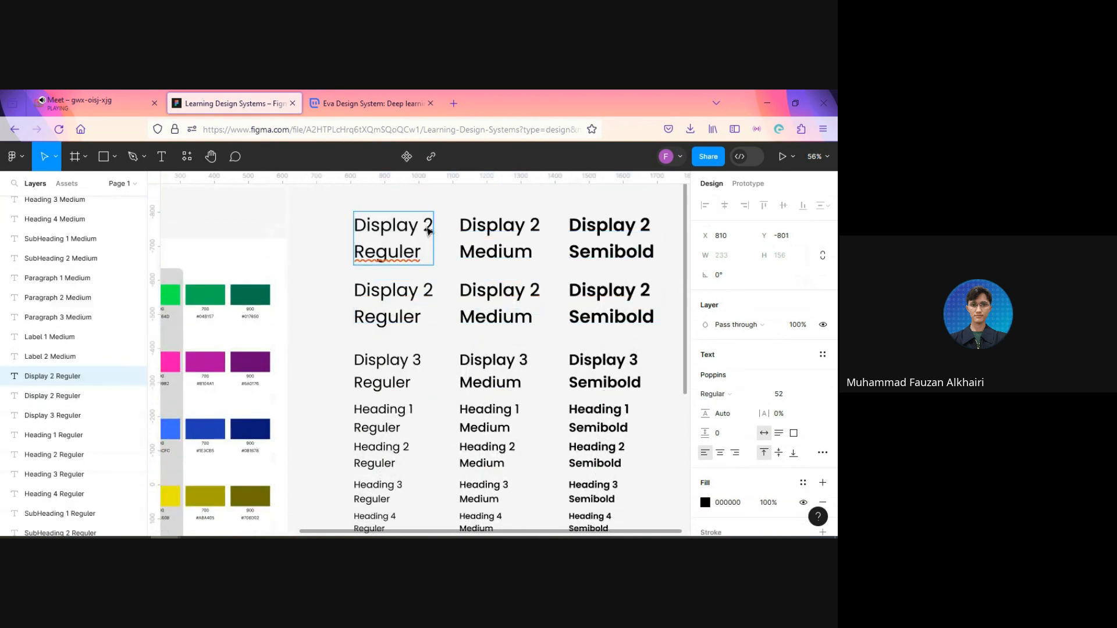
key(BackSpace)
text(1)
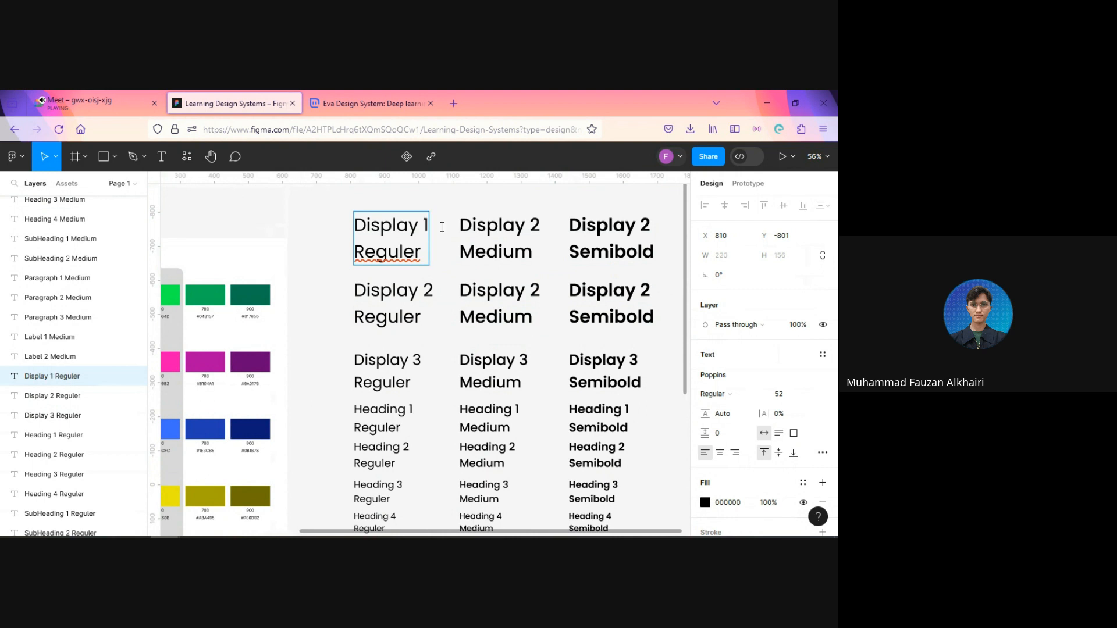
double_click(535, 226)
key(BackSpace)
text(1)
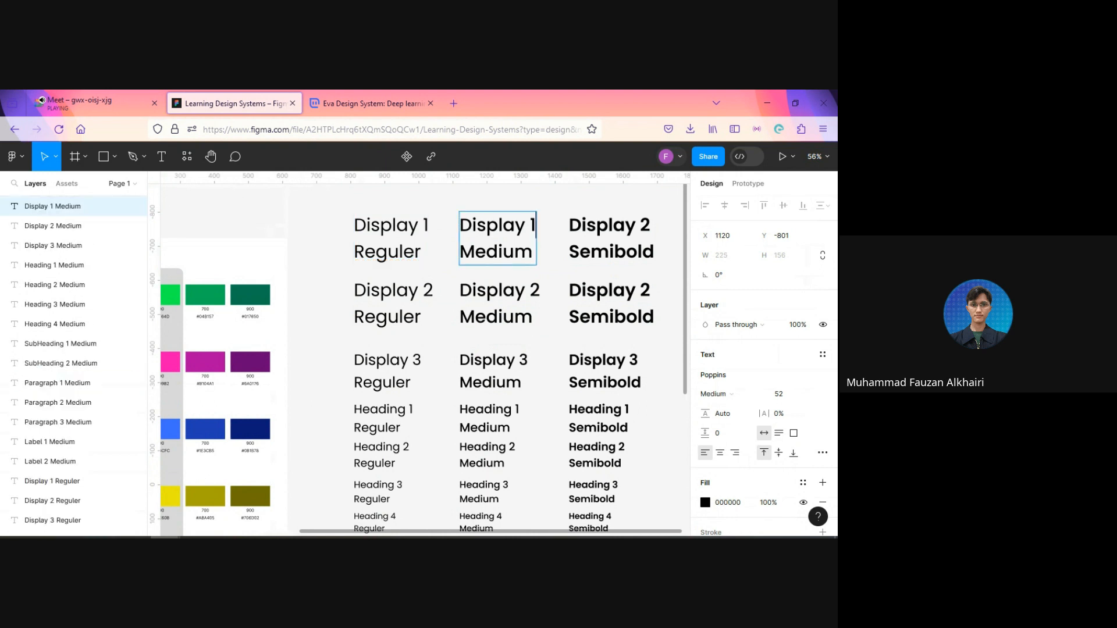
double_click(644, 226)
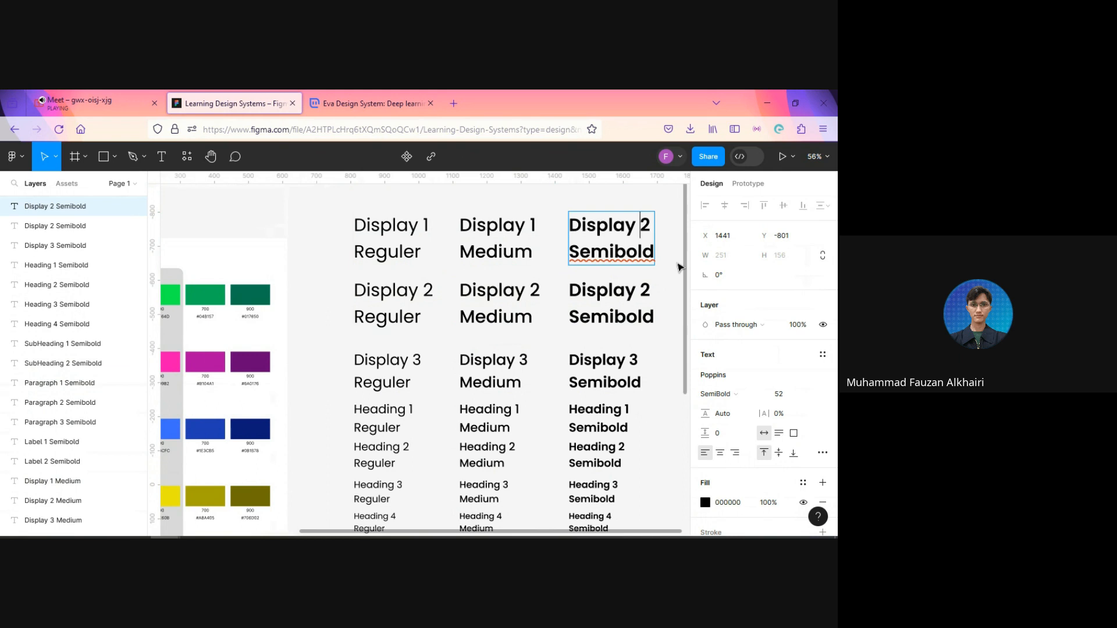
key(Delete)
text(1)
click(611, 194)
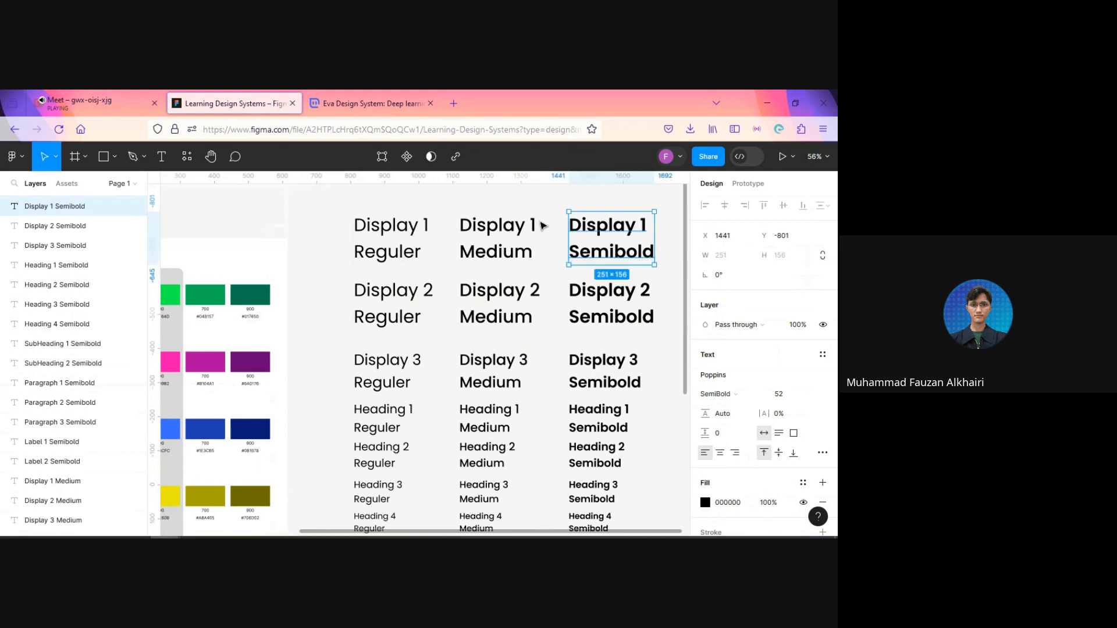
Step: Increase the font size of the three Display 1 samples by 8 to 60, then deselect them
shift+click(506, 233)
shift+click(418, 245)
click(794, 427)
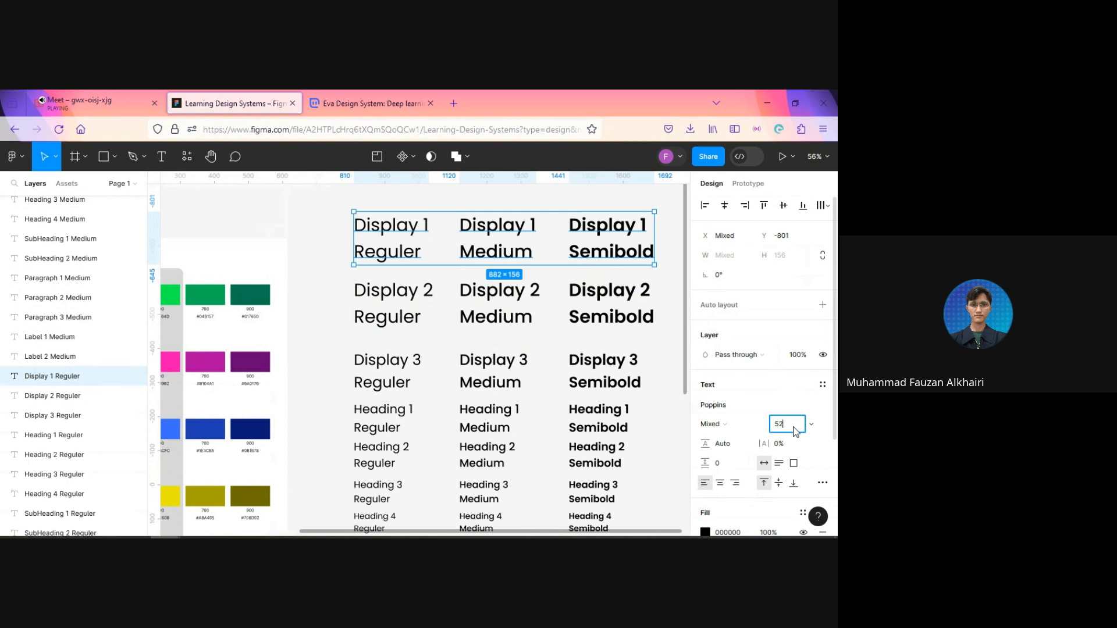
text(+8)
key(Return)
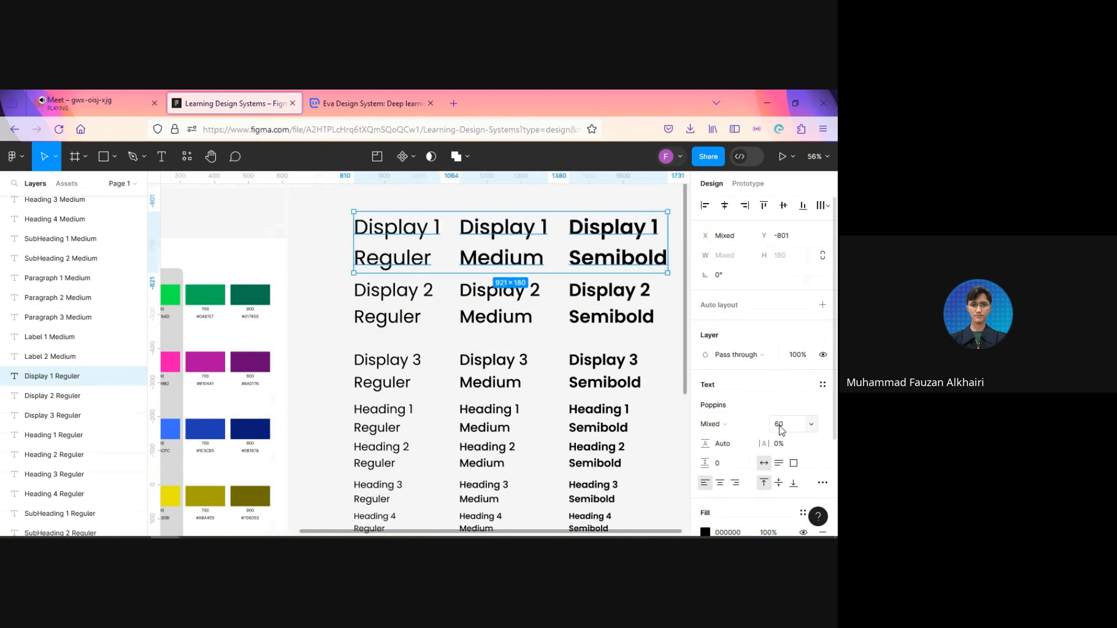
scroll(540, 438, down, 10)
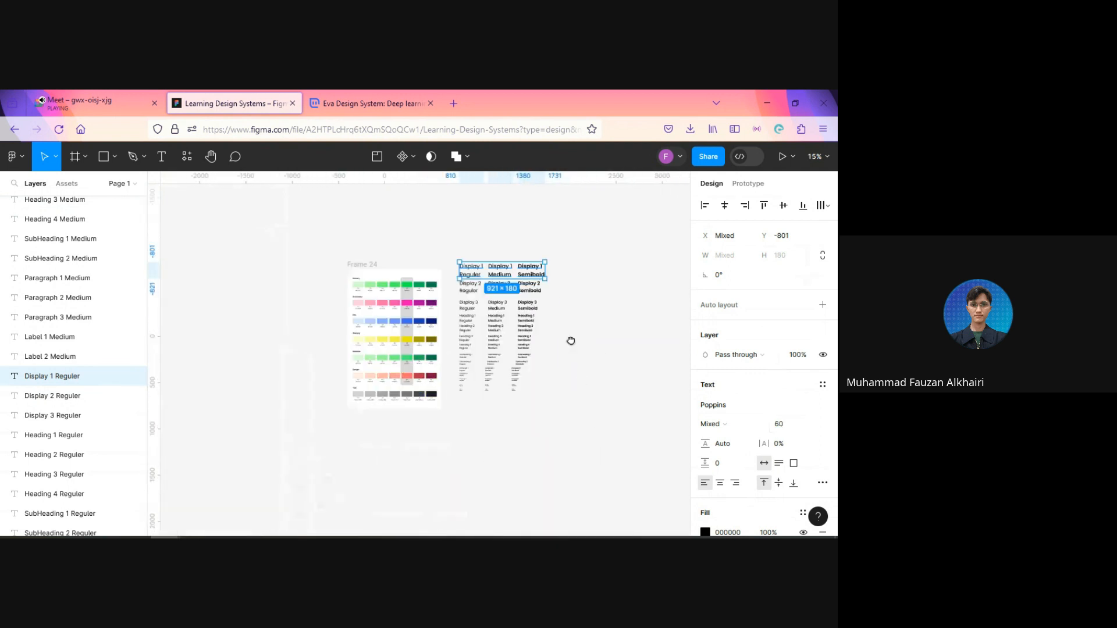
scroll(571, 341, up, 2)
click(567, 344)
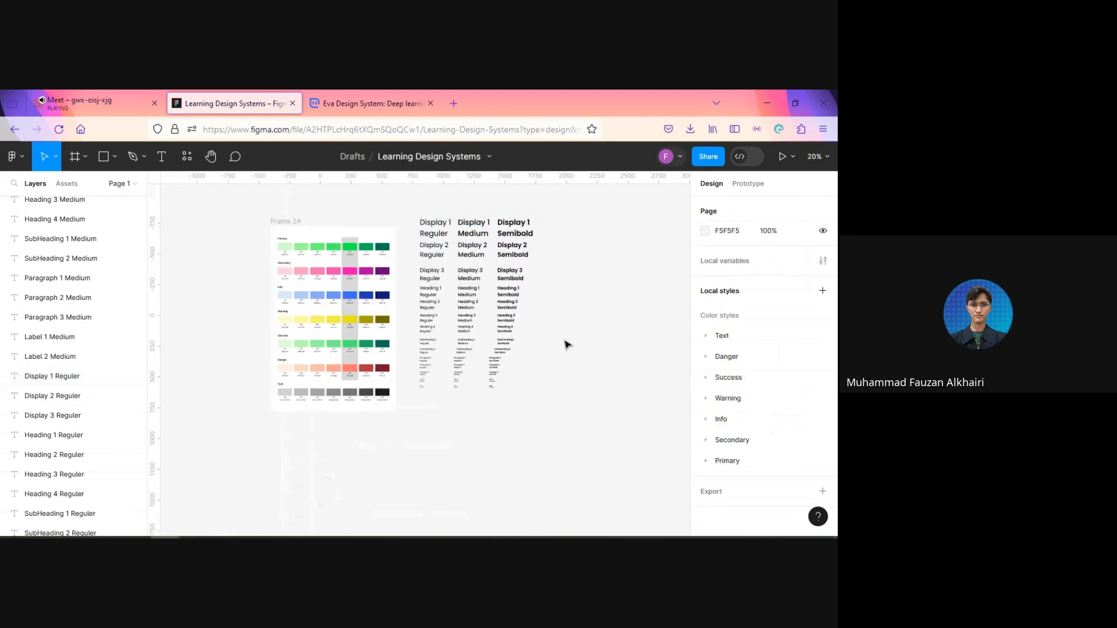
Step: Left-align all Semibold samples, from Display 1 down to Label 2, at X 1441, then deselect them
scroll(574, 381, up, 2)
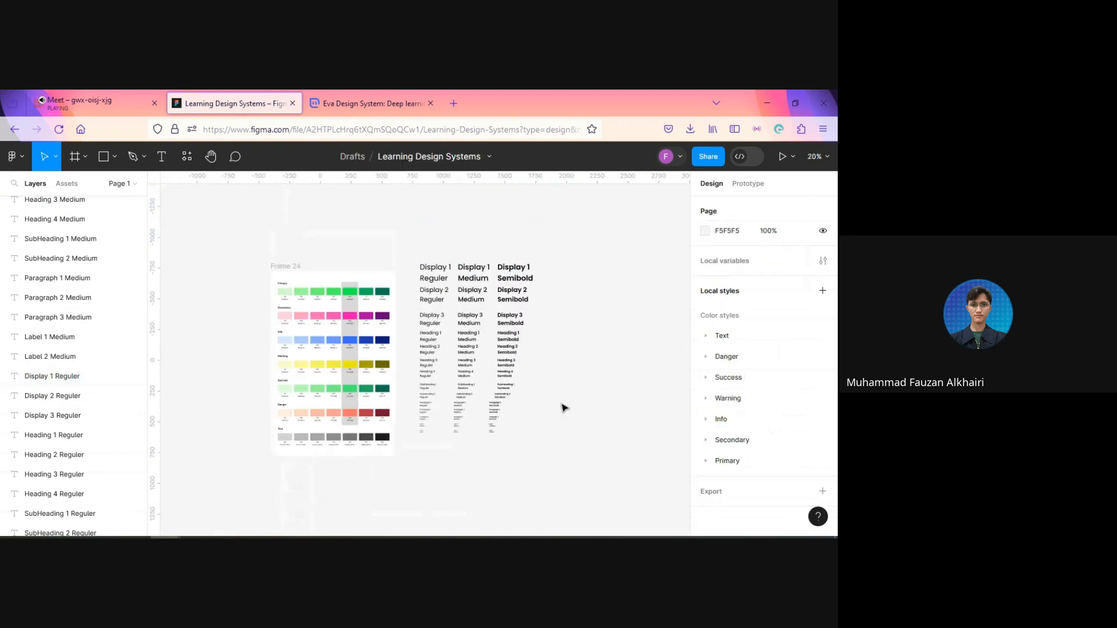
scroll(563, 407, up, 1)
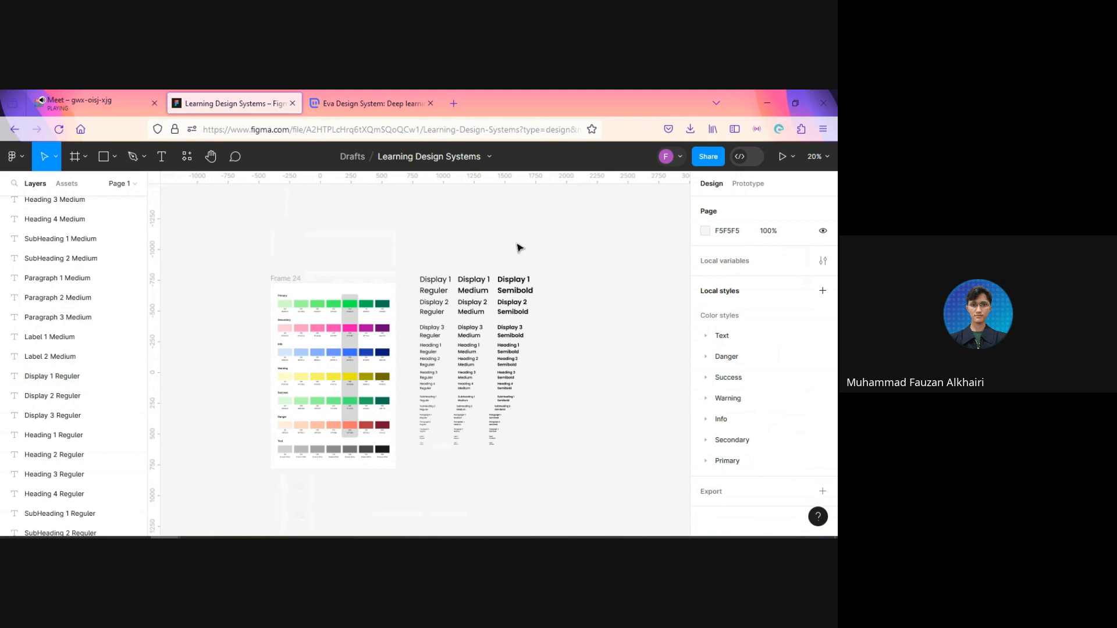
drag(517, 243, 517, 482)
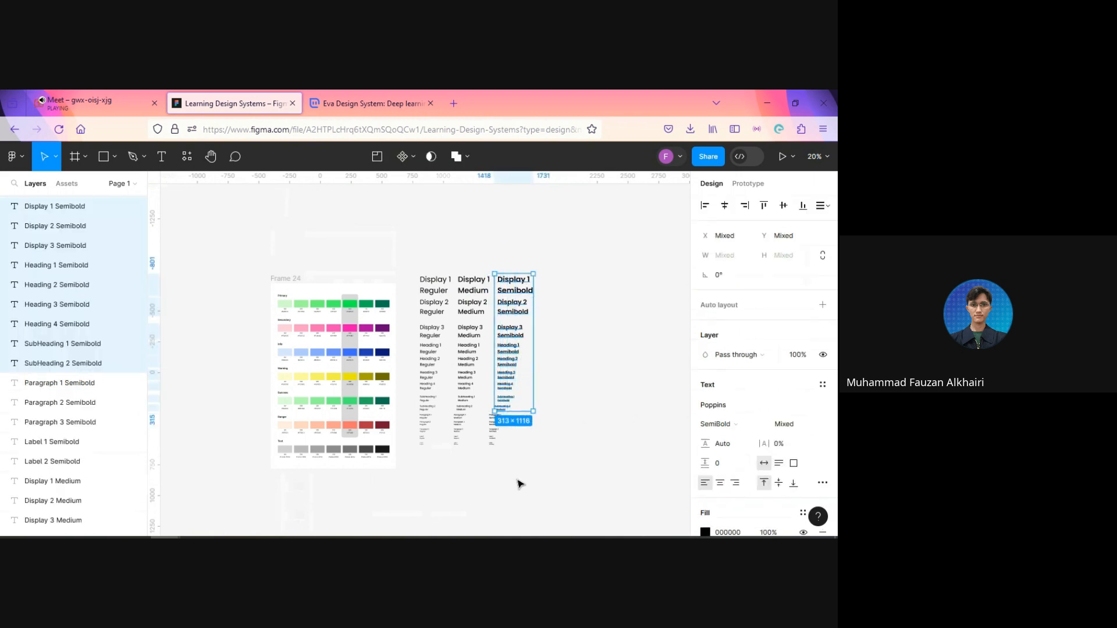
scroll(517, 481, up, 5)
drag(456, 407, 437, 249)
scroll(536, 287, down, 5)
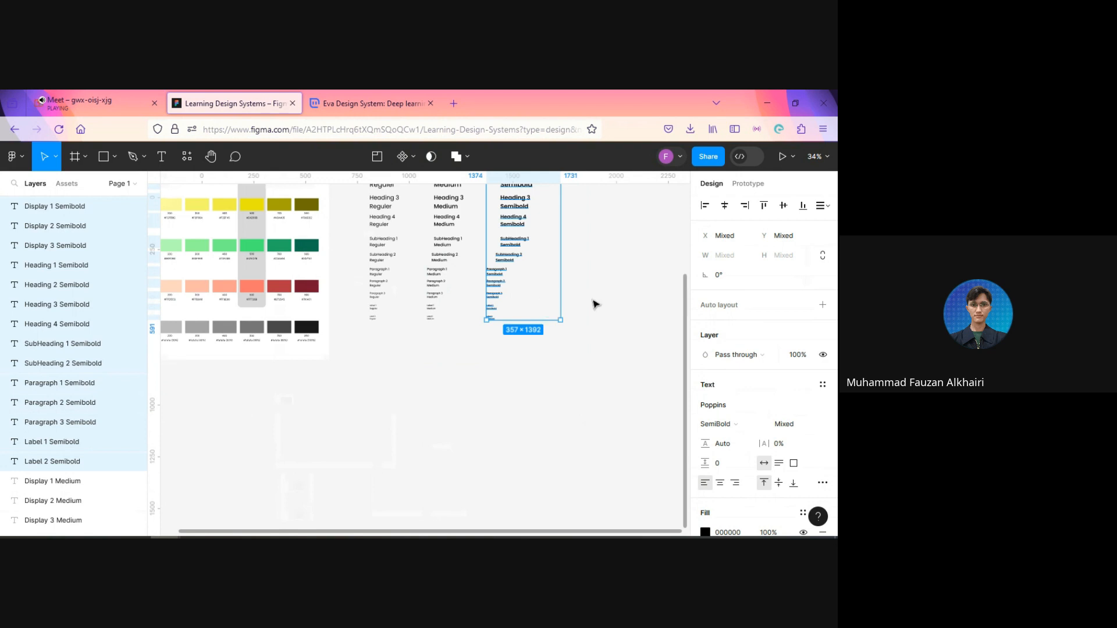
scroll(593, 314, up, 3)
scroll(619, 277, up, 2)
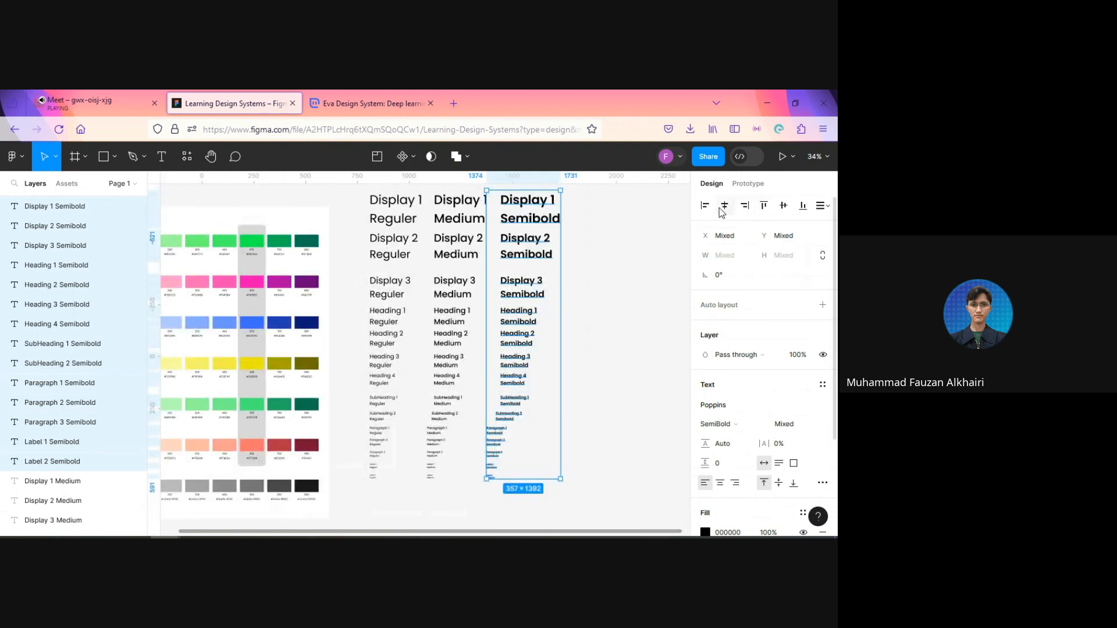
click(746, 208)
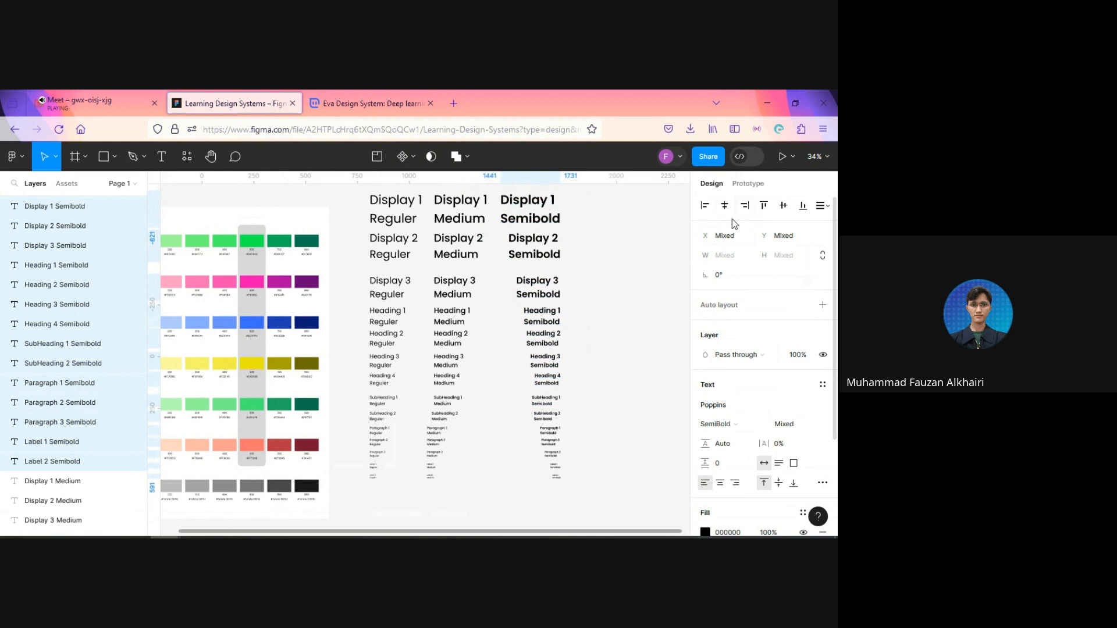
click(706, 207)
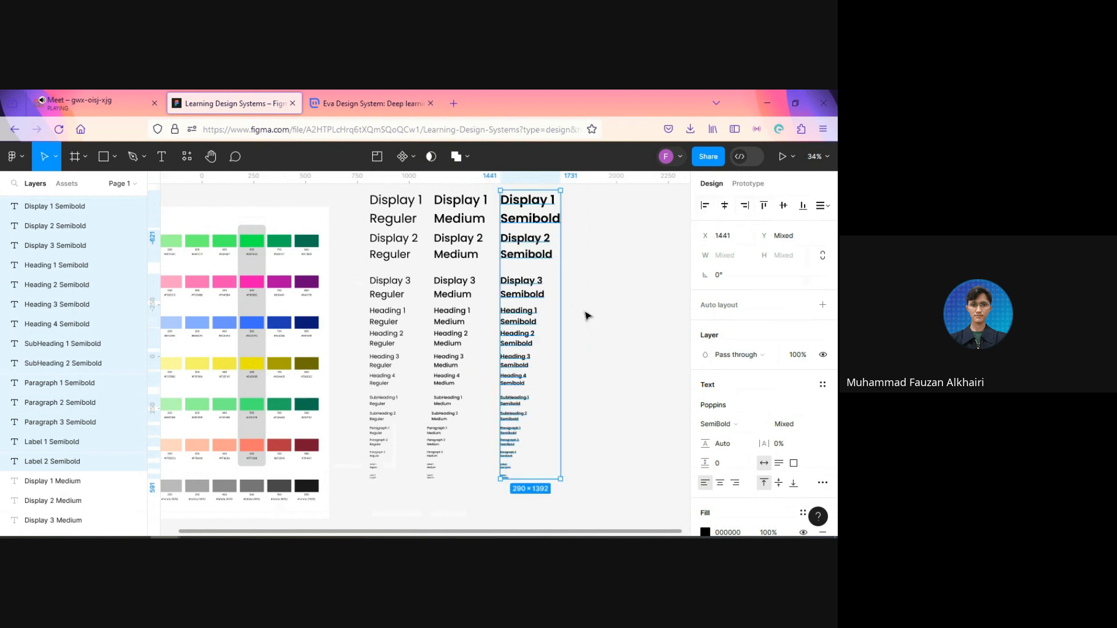
click(602, 367)
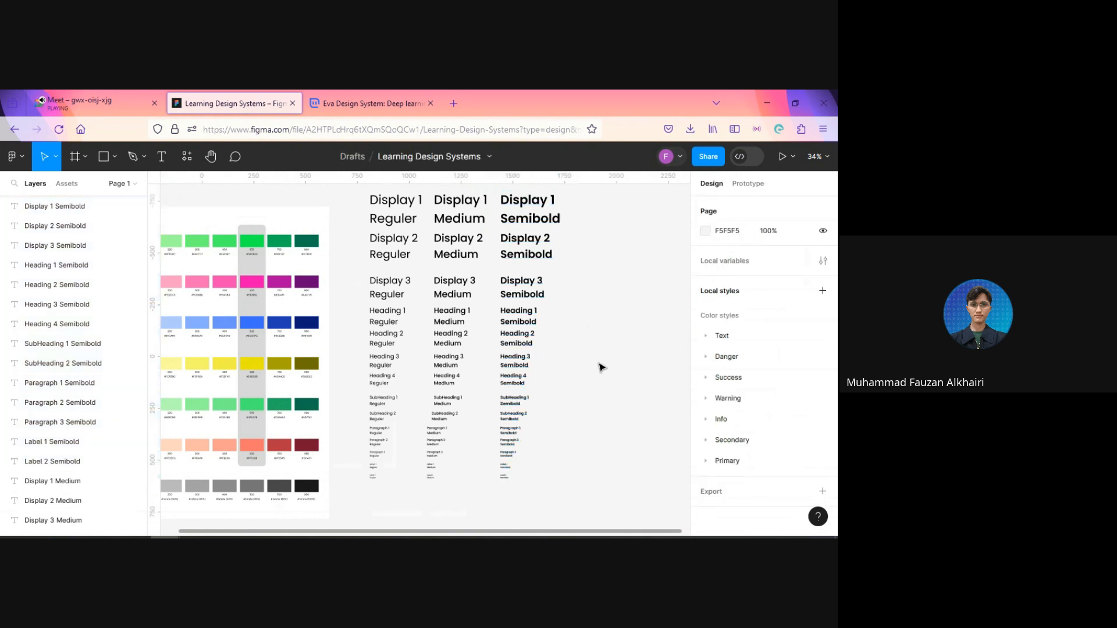
Step: Left-align all Medium samples, from Display 1 down to Label 2, at X 1120
drag(513, 503, 532, 234)
click(509, 506)
scroll(450, 193, up, 1)
drag(447, 193, 462, 494)
scroll(461, 495, up, 5)
drag(373, 516, 383, 391)
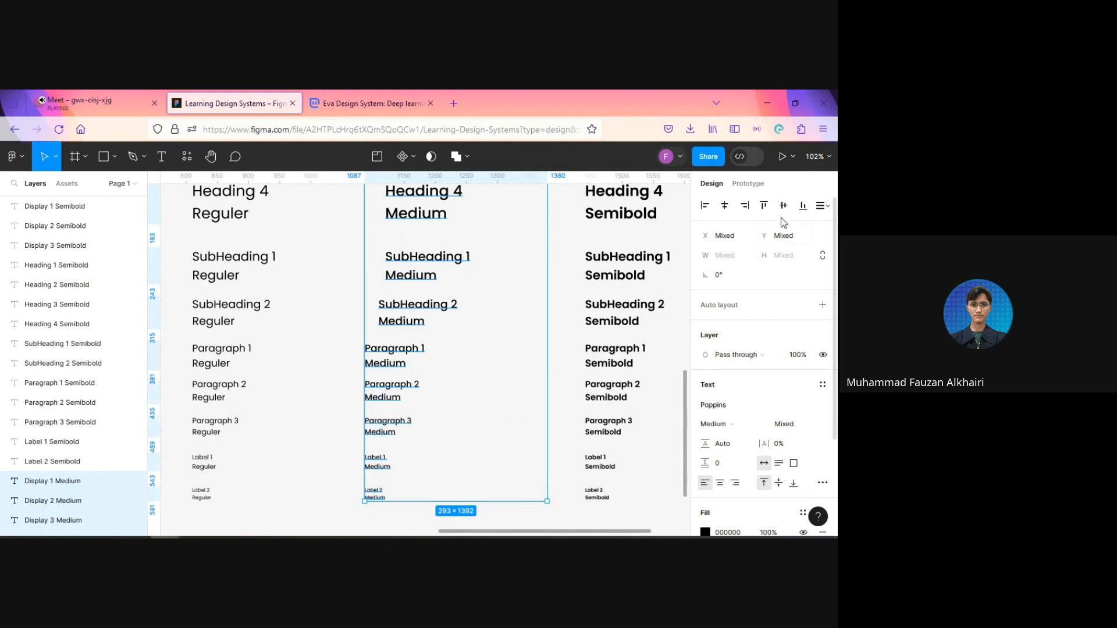
click(745, 207)
click(704, 207)
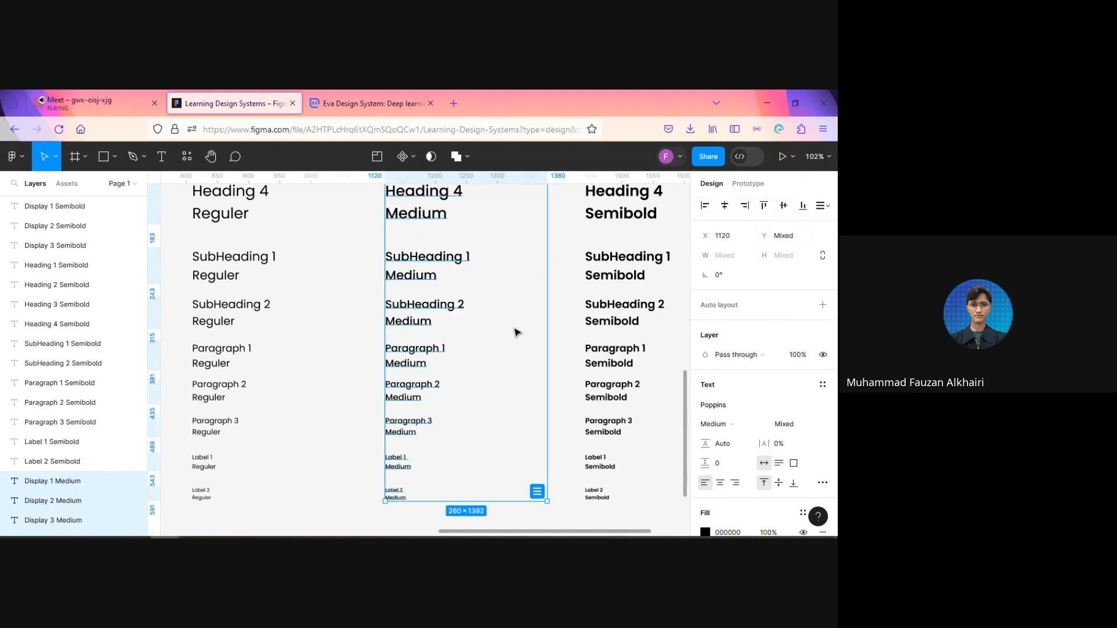
Step: Select the whole column of Regular samples to check its horizontal alignment, then deselect it
scroll(517, 329, down, 6)
scroll(414, 409, up, 3)
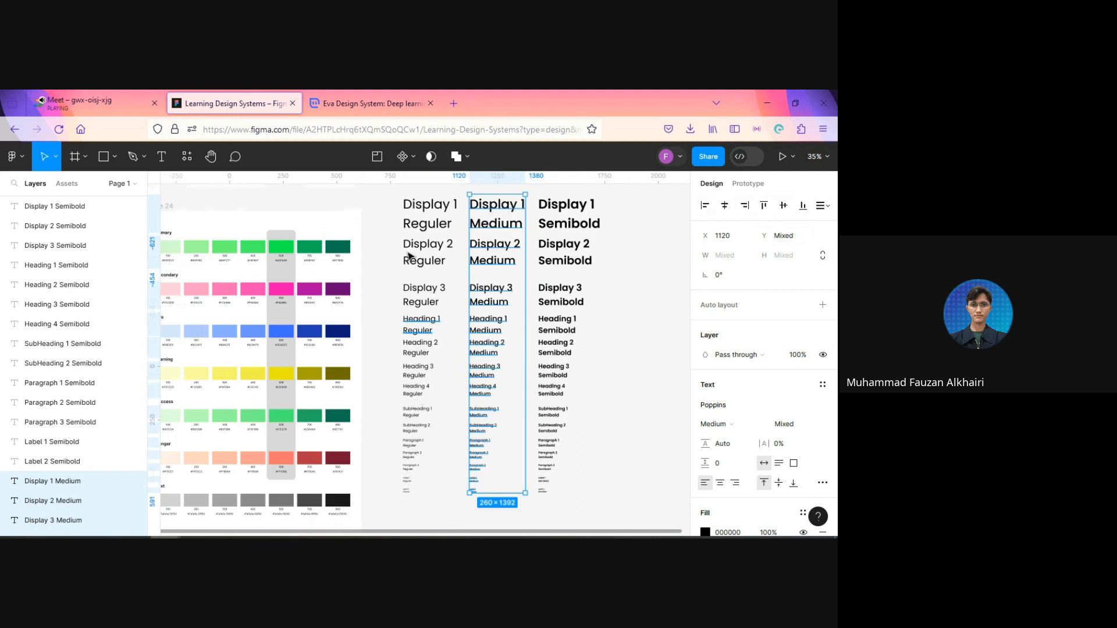
drag(385, 192, 445, 519)
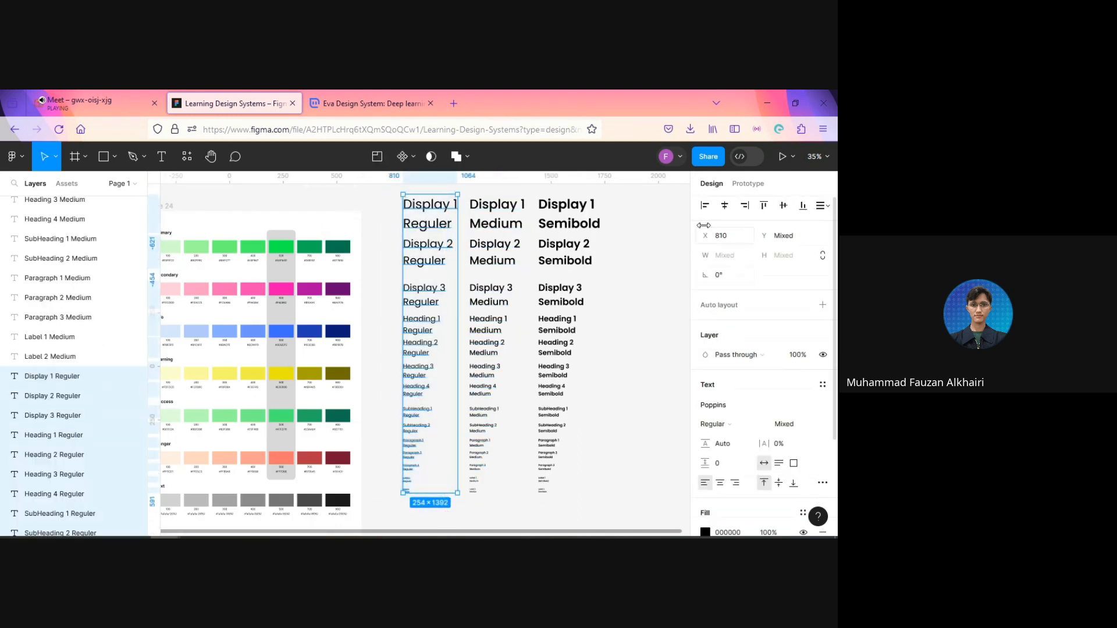
click(630, 416)
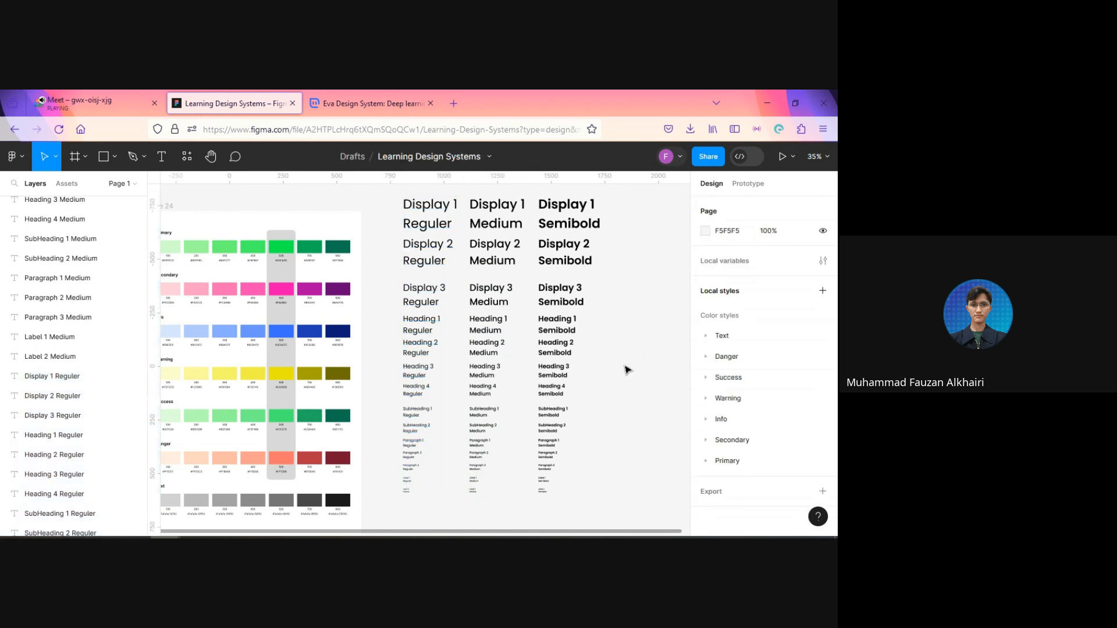
Step: Try to tidy up all samples of the three weight columns as one grid, then undo it
scroll(625, 369, down, 3)
drag(633, 404, 626, 372)
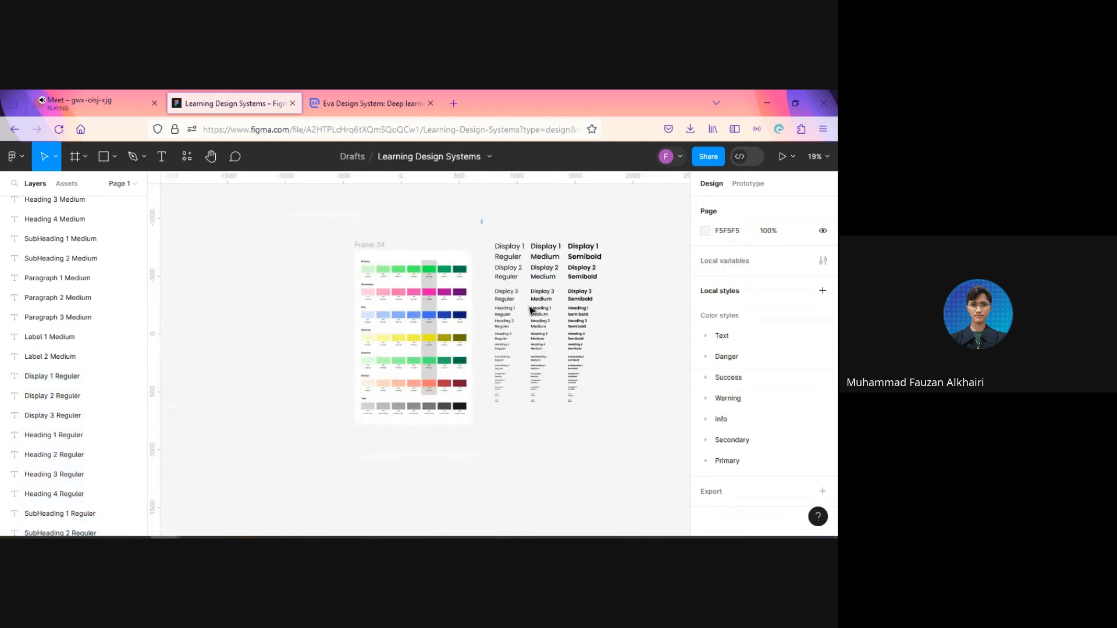
drag(530, 310, 634, 444)
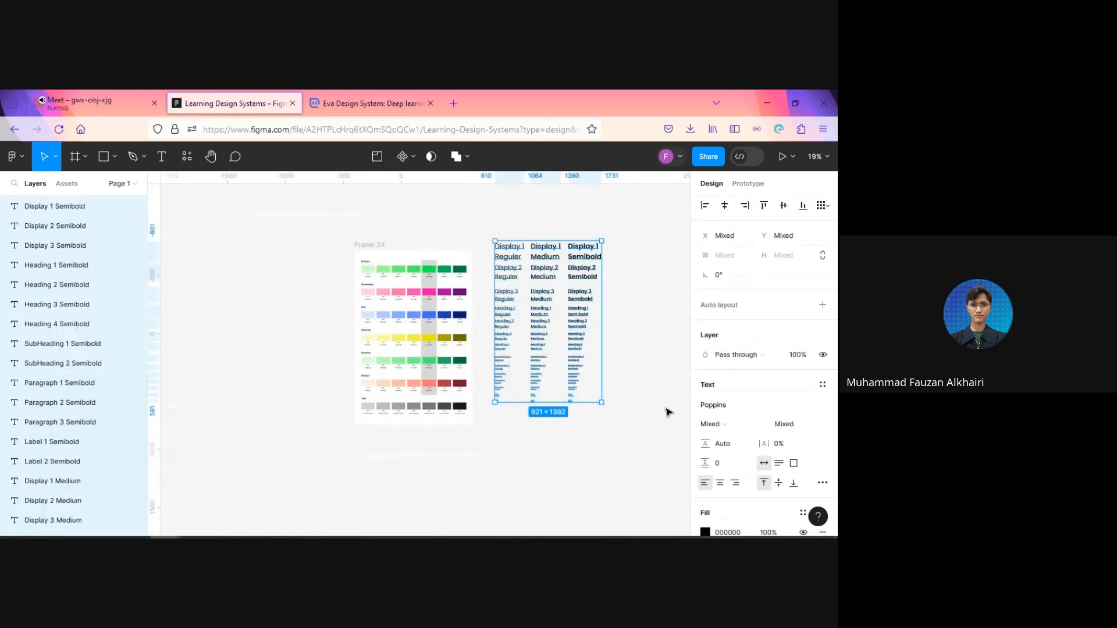
scroll(611, 405, up, 3)
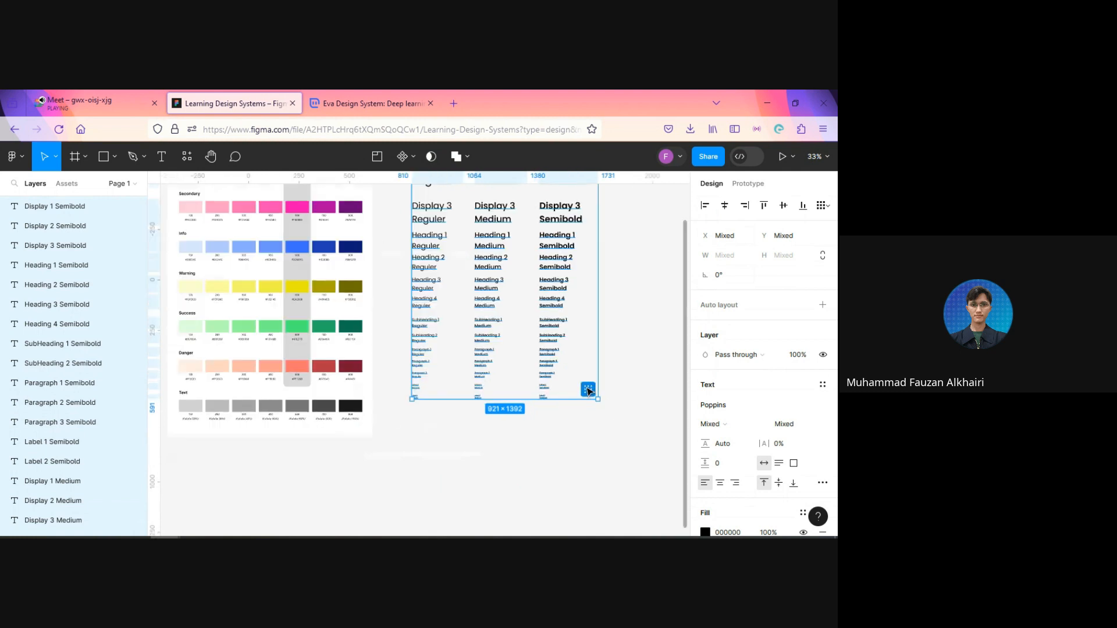
click(587, 390)
scroll(598, 394, up, 2)
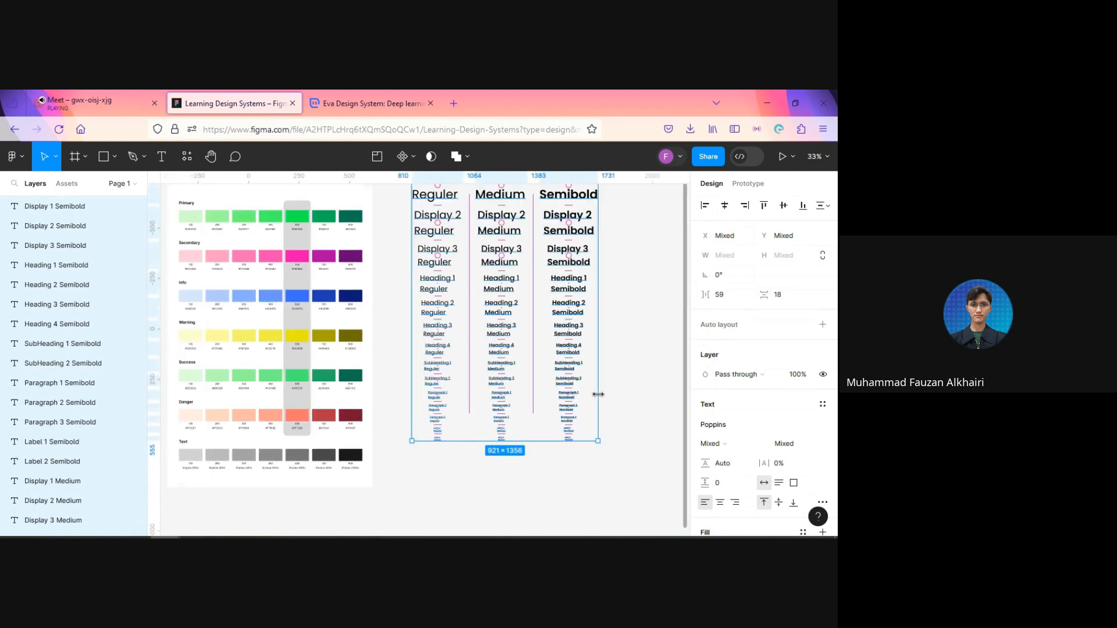
scroll(622, 403, up, 1)
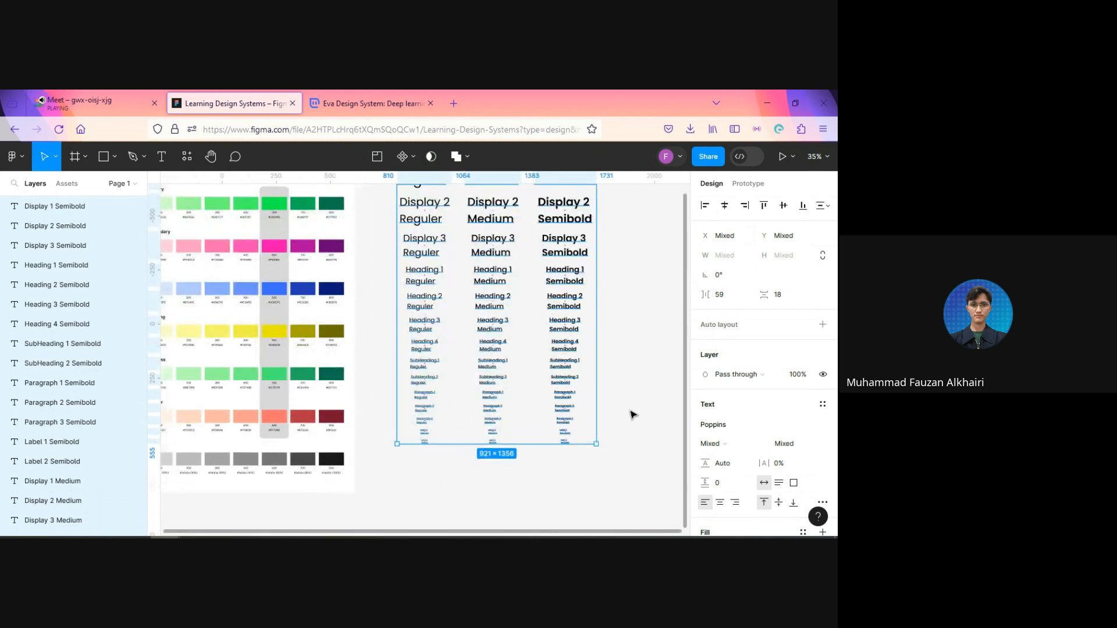
key(ctrl+z)
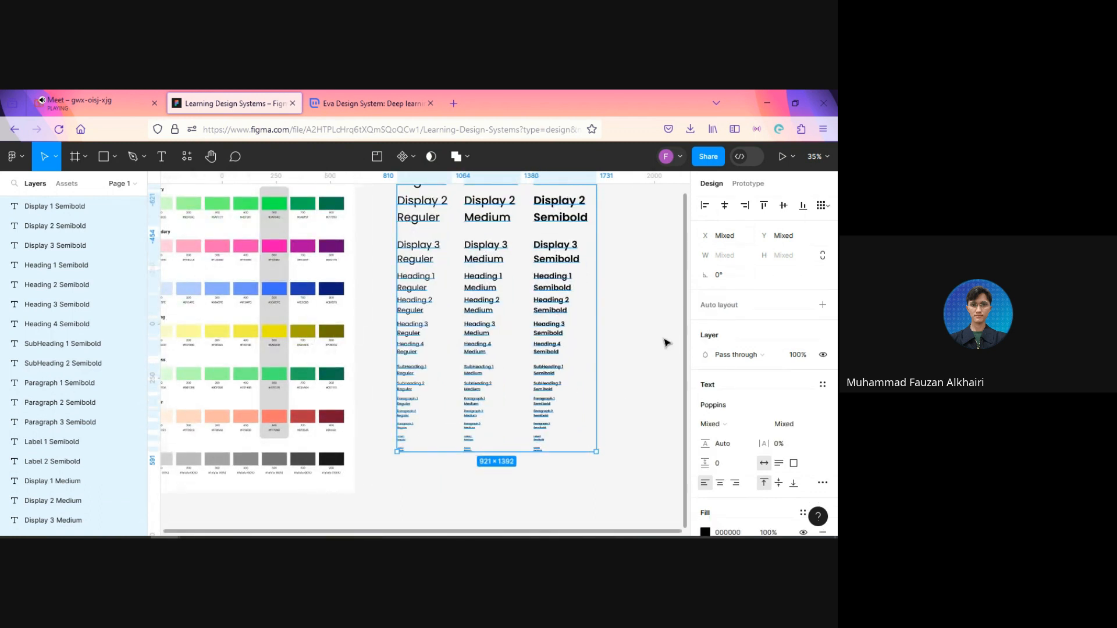
Step: Try to distribute the vertical spacing across all samples of the three columns together, then undo it
scroll(656, 320, up, 2)
scroll(656, 319, up, 1)
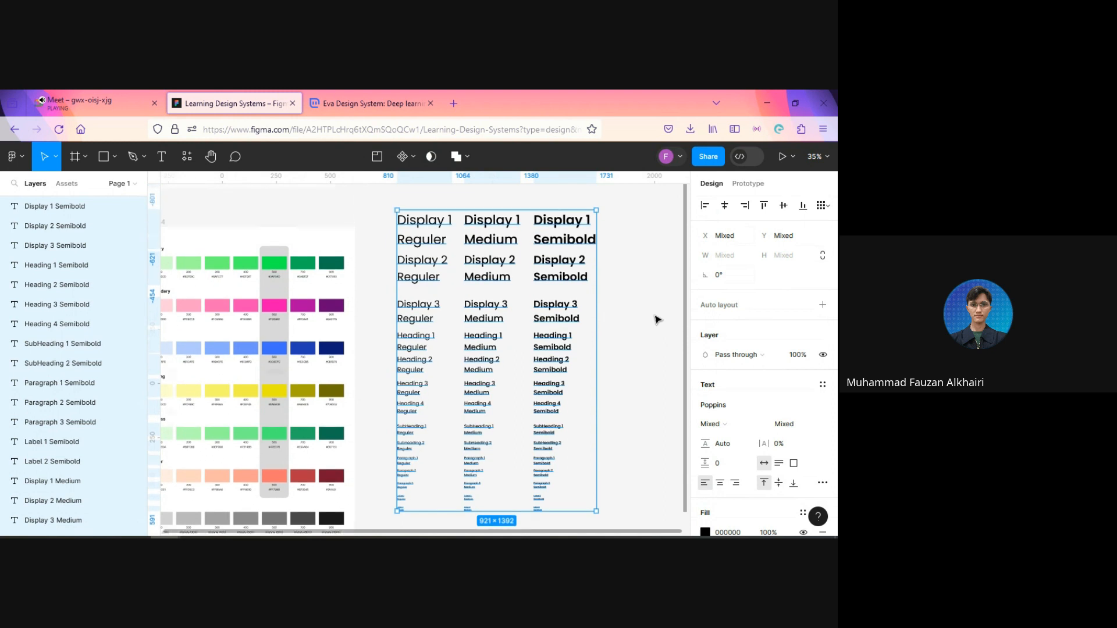
click(822, 209)
click(725, 246)
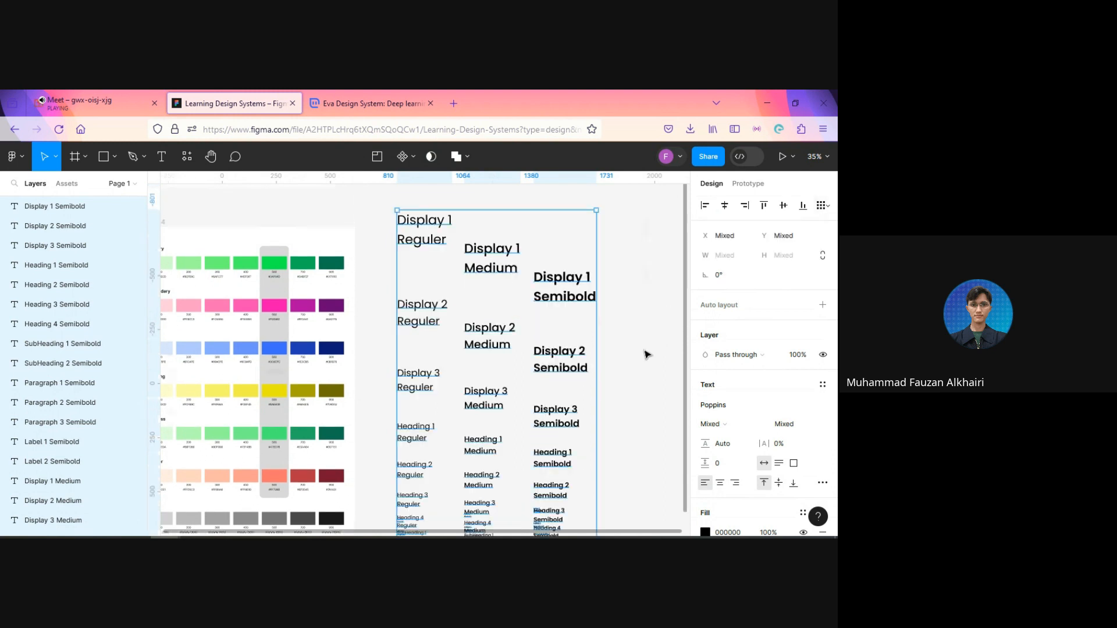
click(821, 206)
Step: Try Tidy up once more on the three selected columns, undo it and clear the selection
click(828, 208)
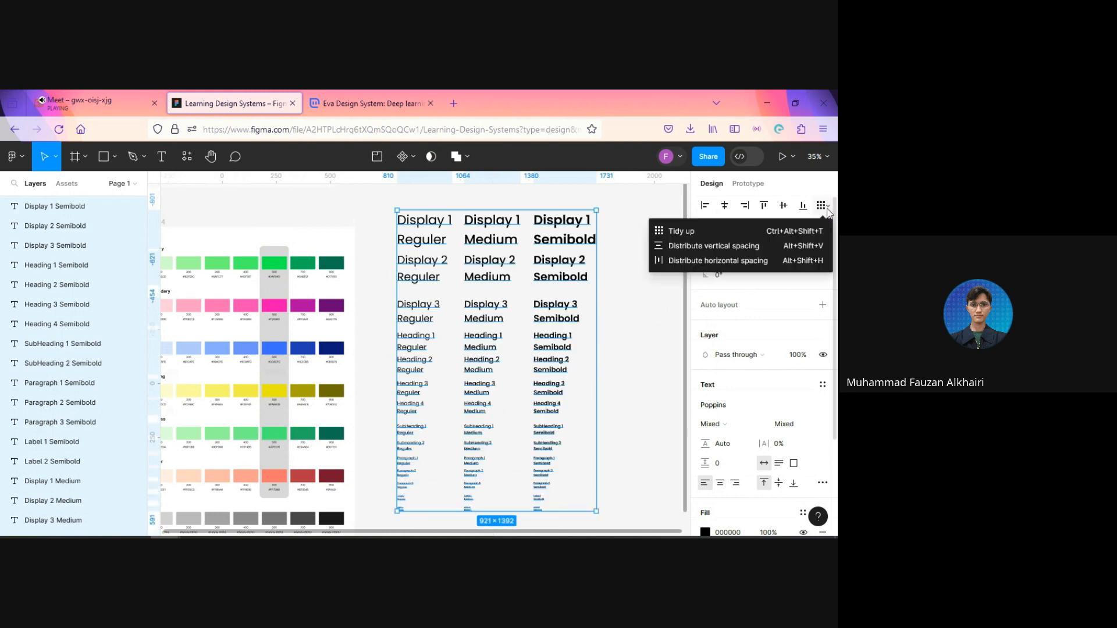
click(721, 236)
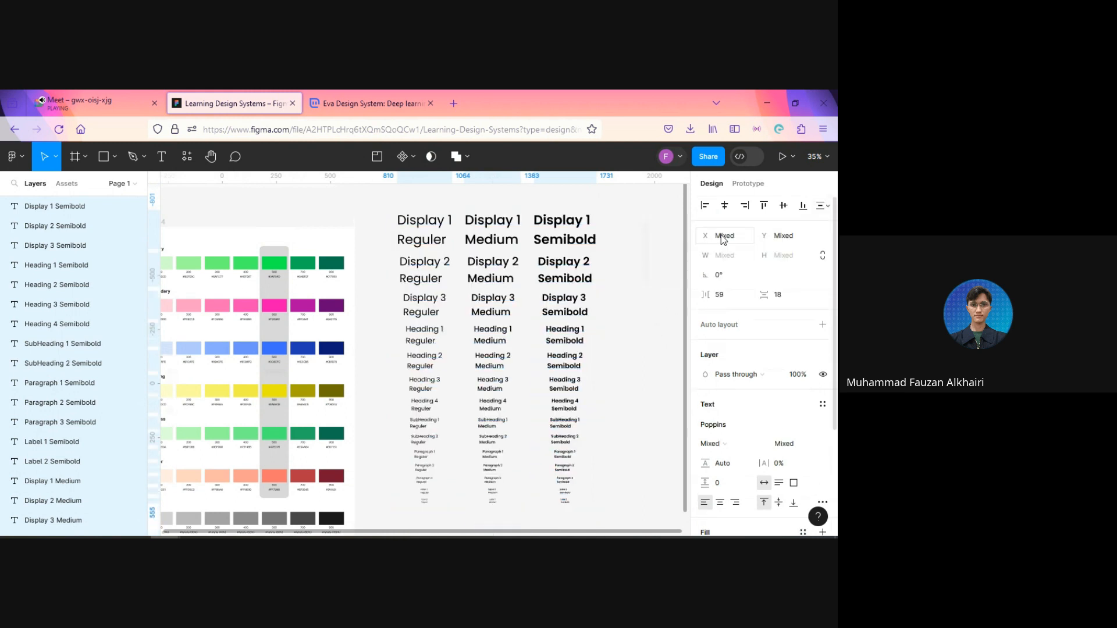
key(ctrl+z)
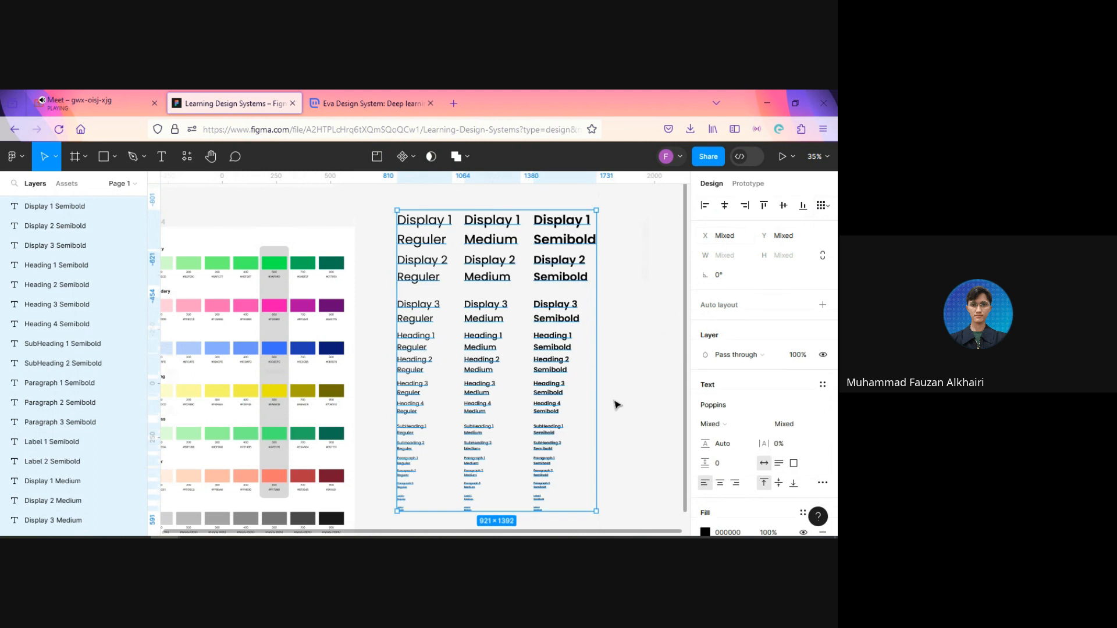
click(621, 400)
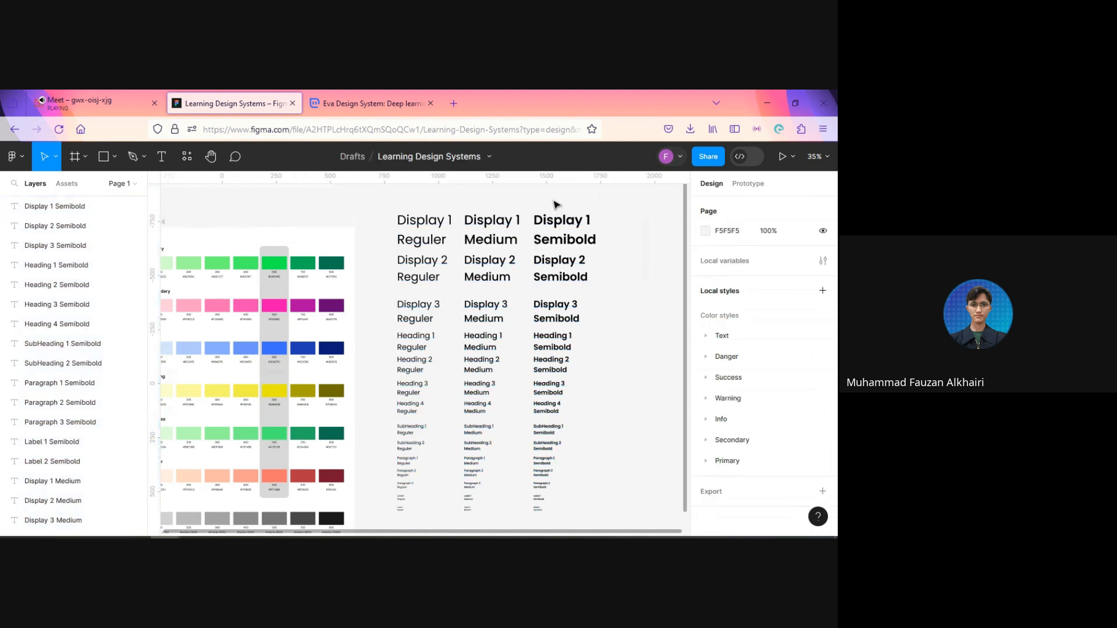
Step: Tidy up the column of Semibold samples and set its vertical spacing to 40
drag(555, 201, 542, 523)
click(587, 456)
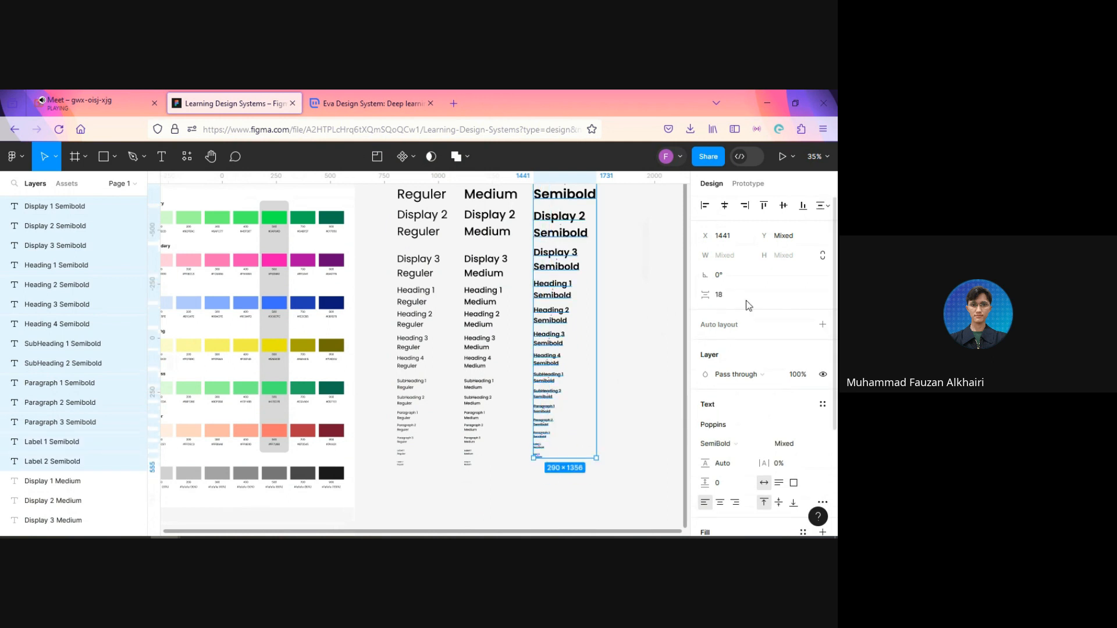
scroll(648, 337, up, 5)
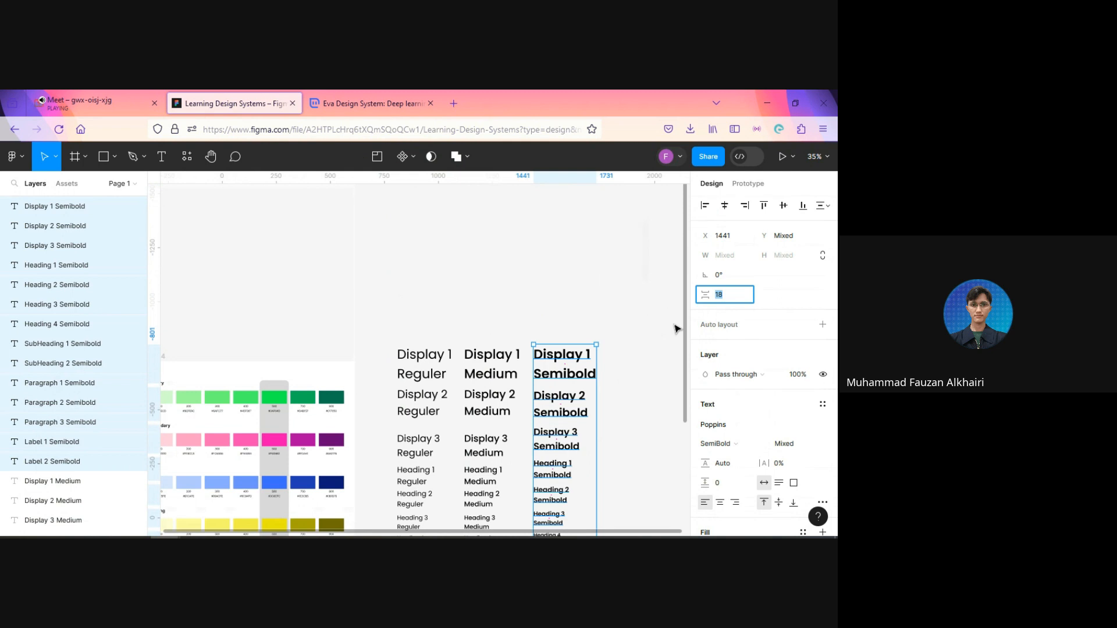
text(40)
key(Return)
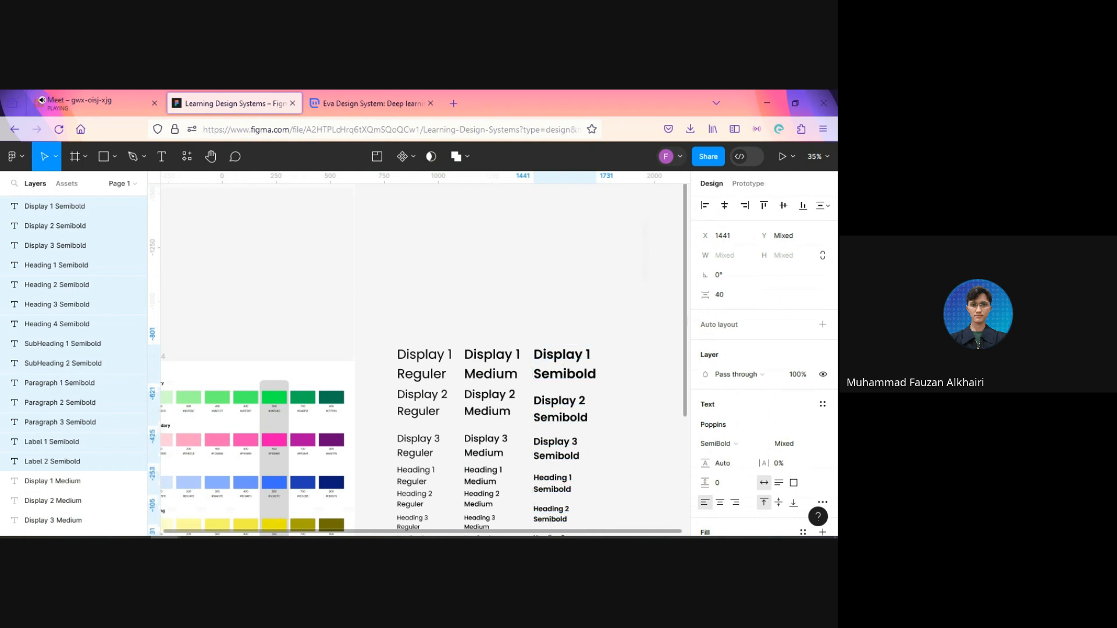
scroll(624, 384, down, 5)
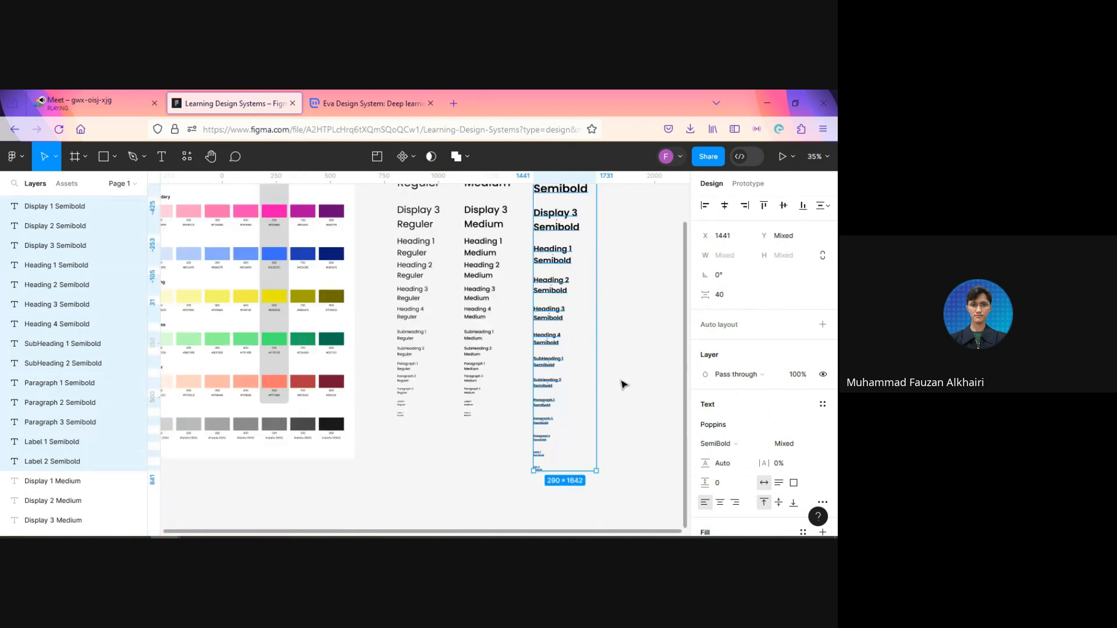
Step: Tidy up the column of Medium samples, set its vertical spacing to 40 and deselect it
scroll(623, 384, up, 2)
drag(476, 204, 481, 390)
scroll(481, 325, down, 3)
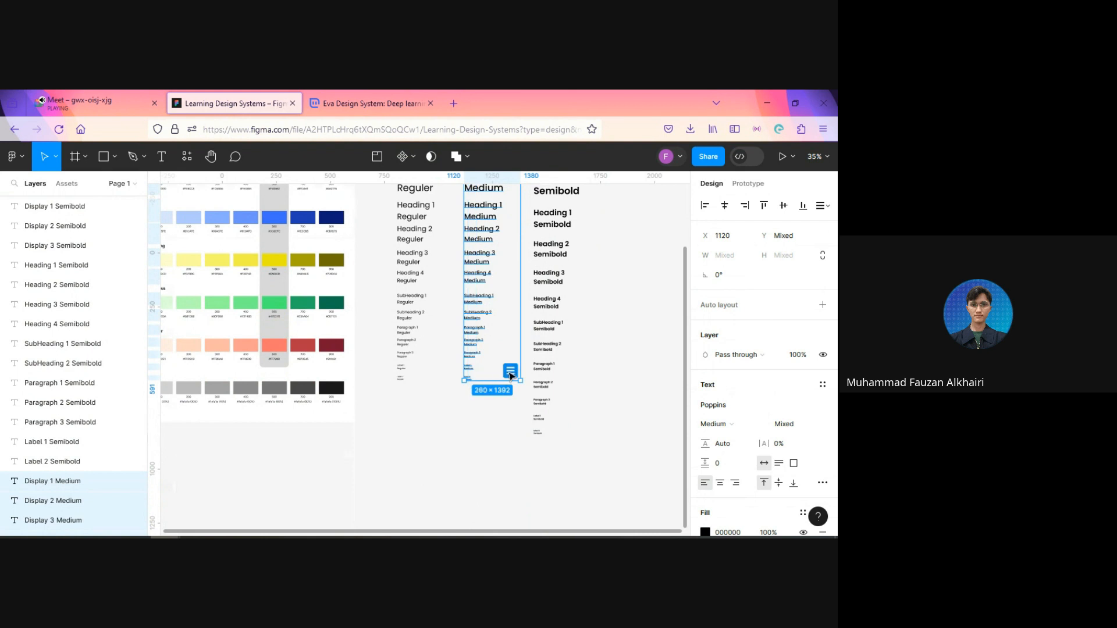
click(510, 373)
click(725, 300)
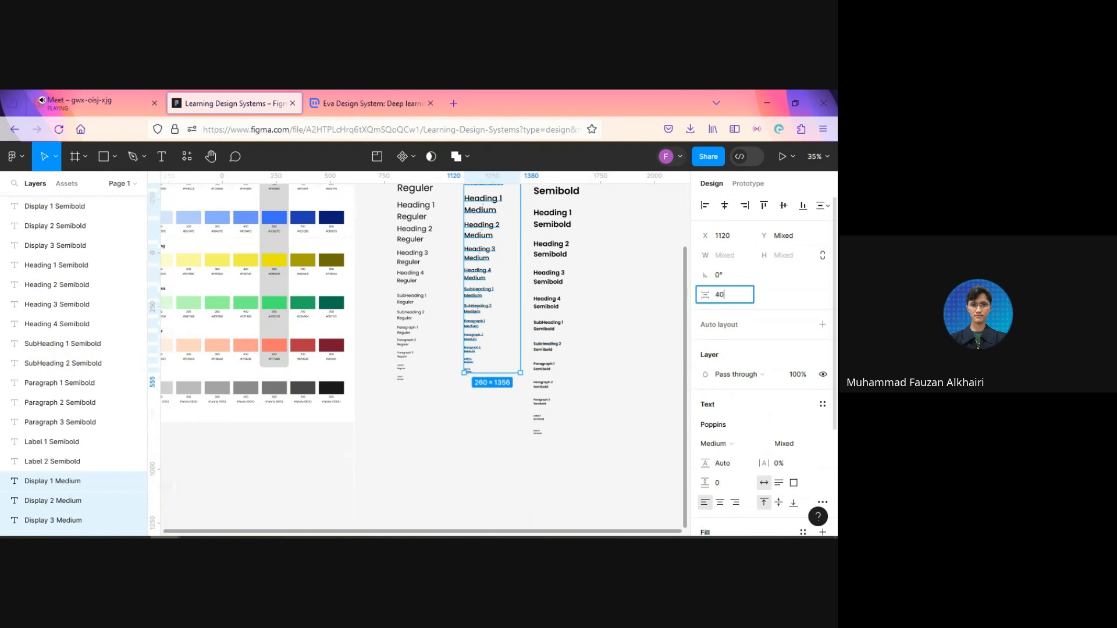
text(40)
key(Return)
scroll(457, 352, up, 5)
key(Escape)
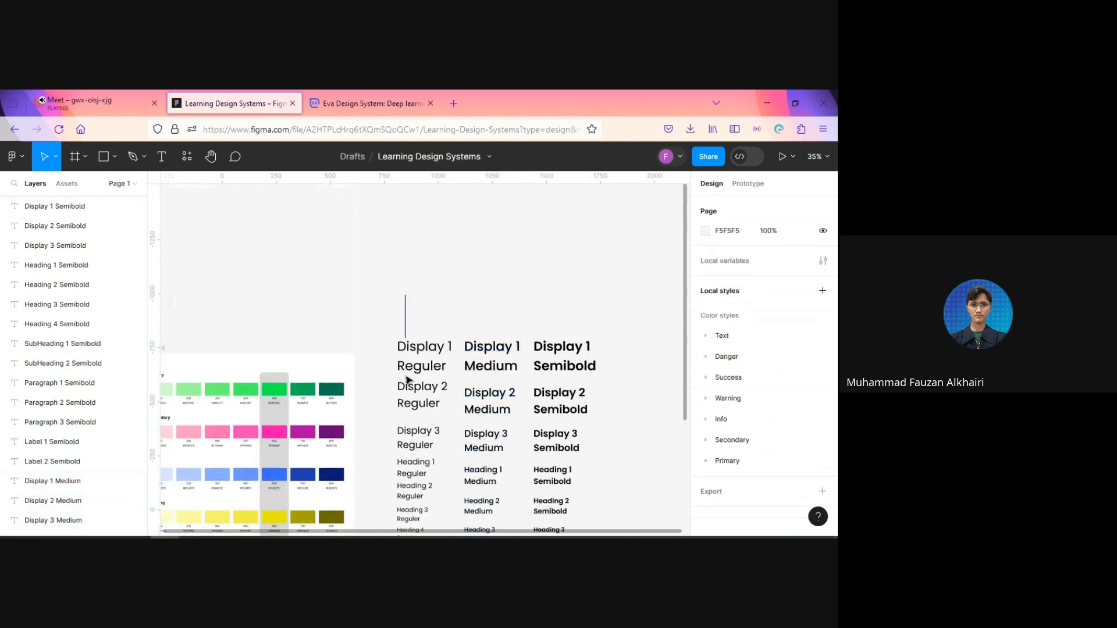
Step: Tidy up the column of Reguler samples, set its vertical spacing to 40 and deselect it
scroll(406, 408, down, 3)
drag(405, 380, 451, 479)
scroll(407, 437, down, 3)
scroll(444, 474, up, 1)
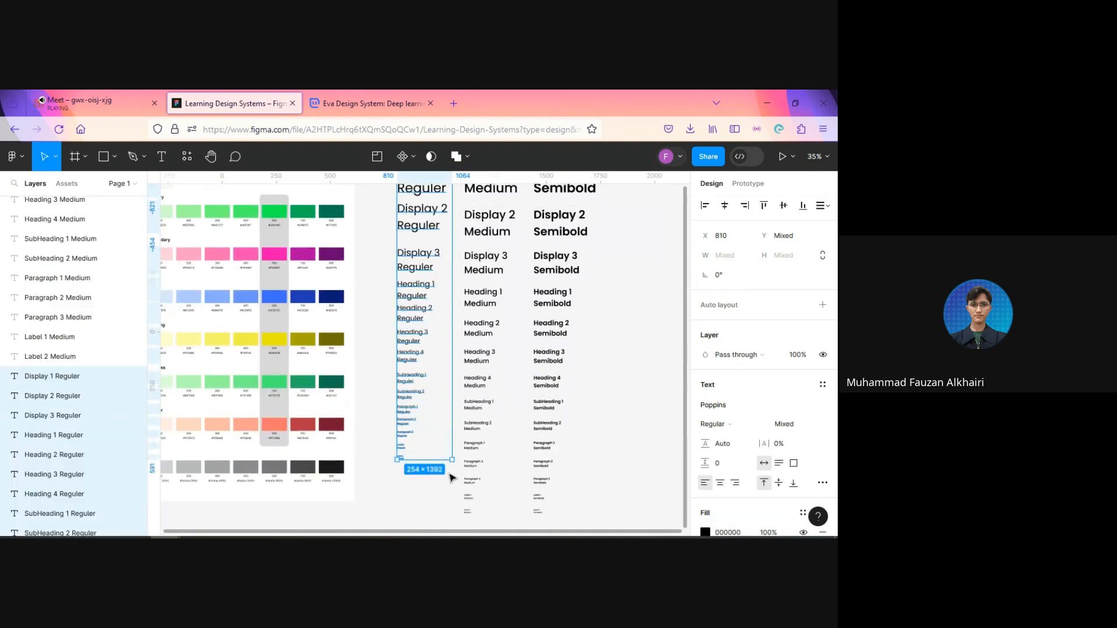
scroll(451, 479, up, 3)
scroll(412, 367, down, 2)
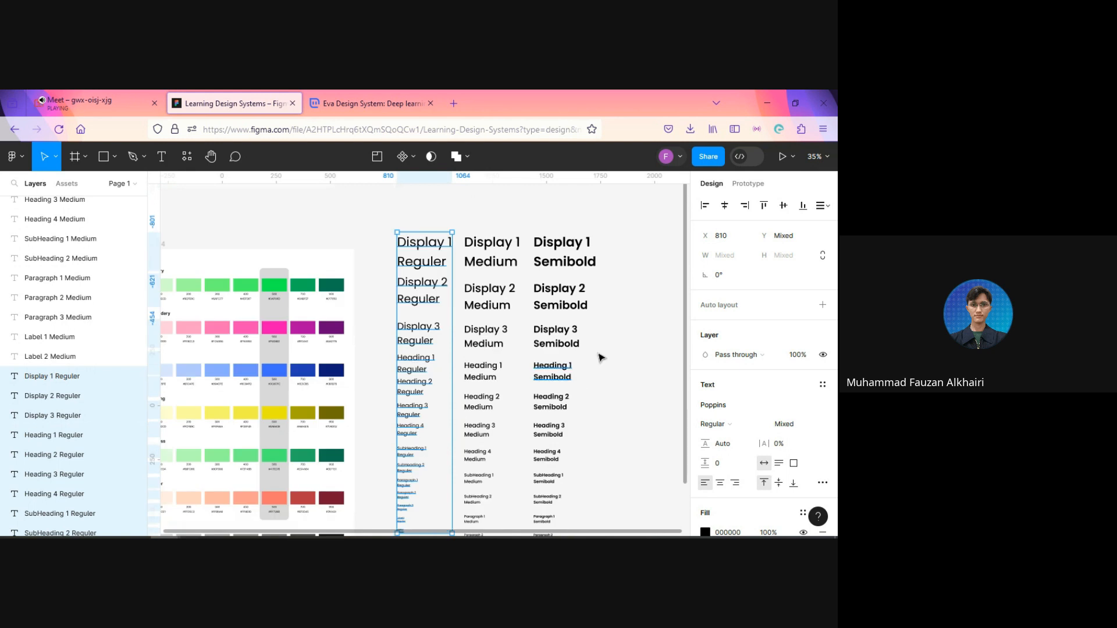
scroll(399, 428, down, 4)
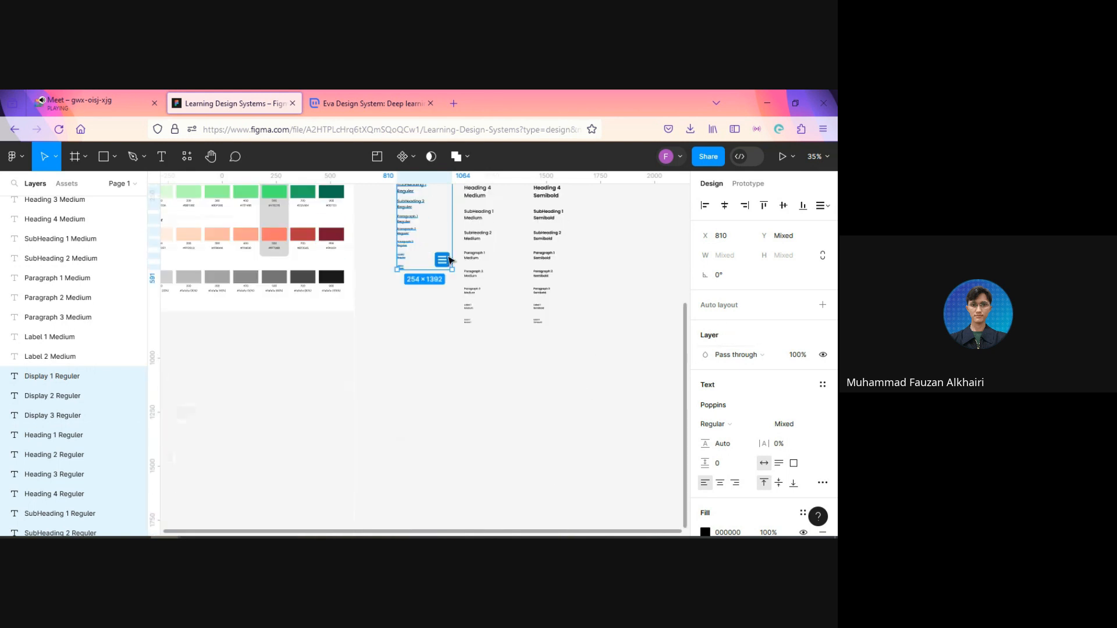
click(443, 262)
click(734, 297)
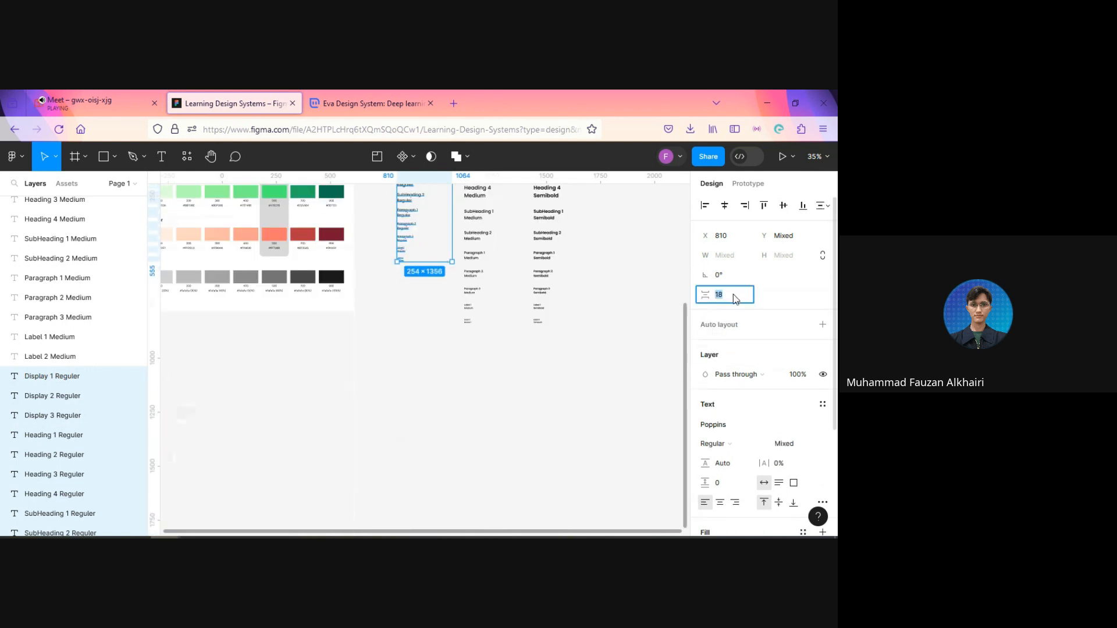
key(Return)
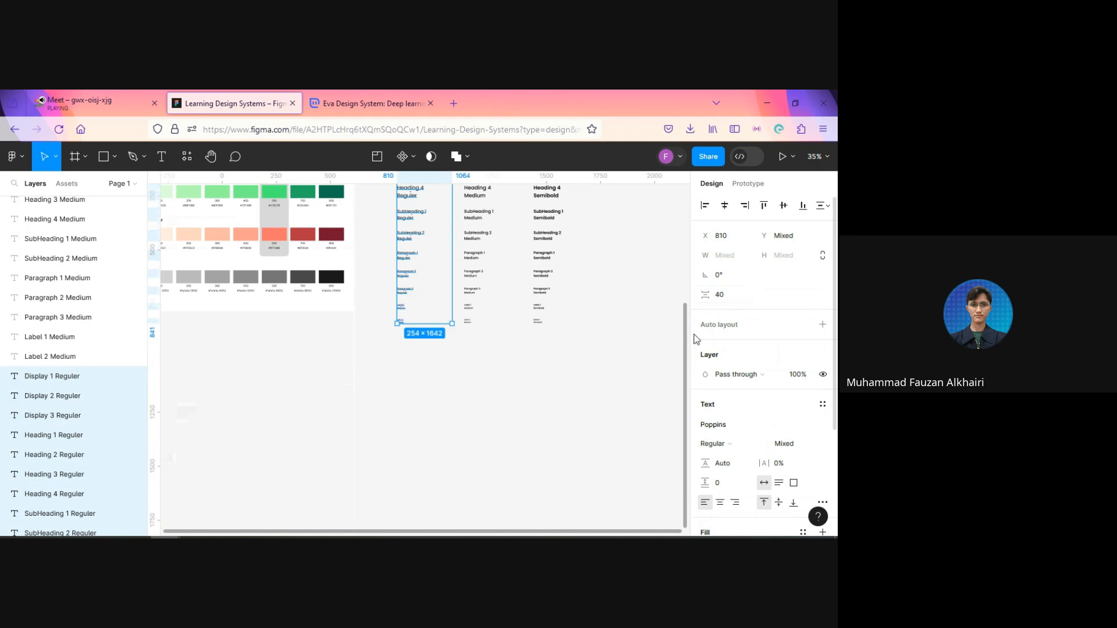
click(569, 380)
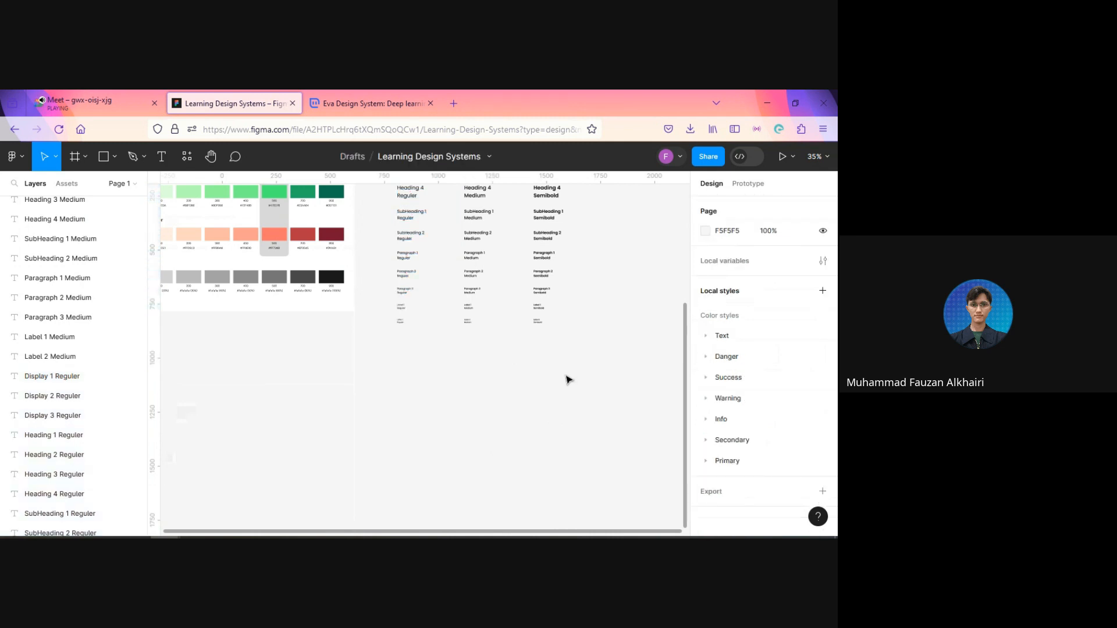
Step: Select all samples in the three columns, widen them together to about 1227 overall to spread the columns apart, and deselect them
scroll(569, 380, up, 10)
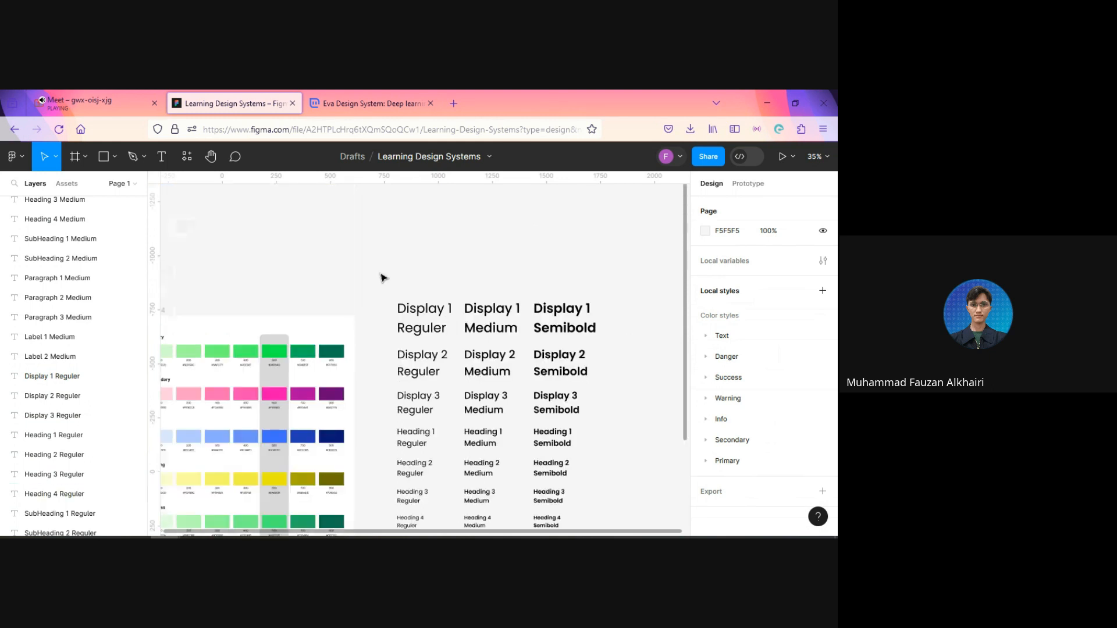
drag(371, 281, 616, 318)
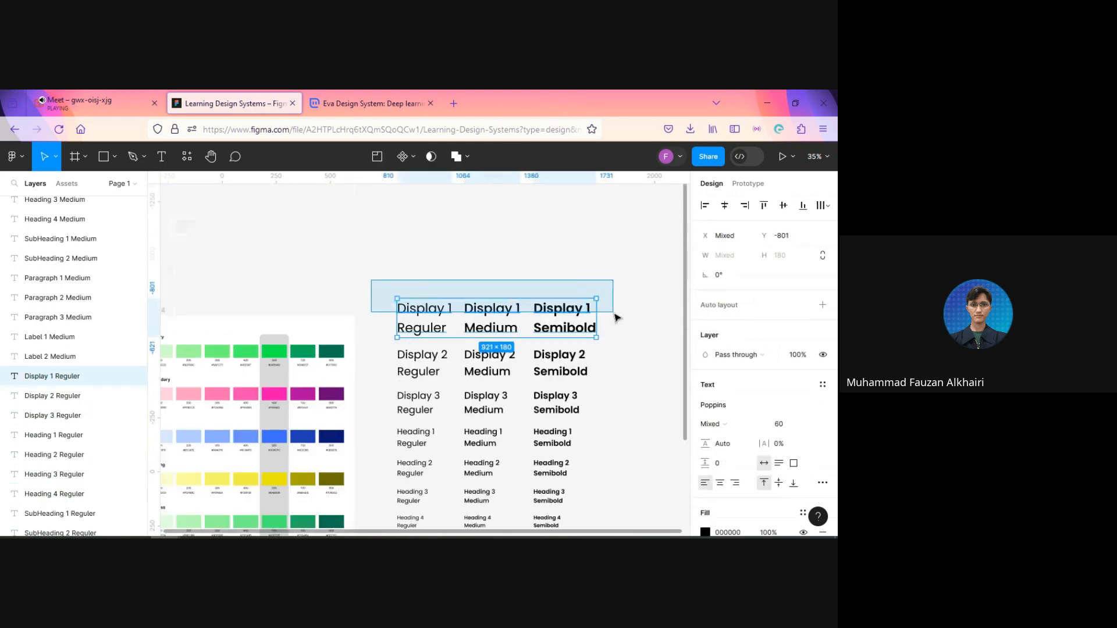
drag(615, 316, 623, 402)
scroll(618, 372, down, 5)
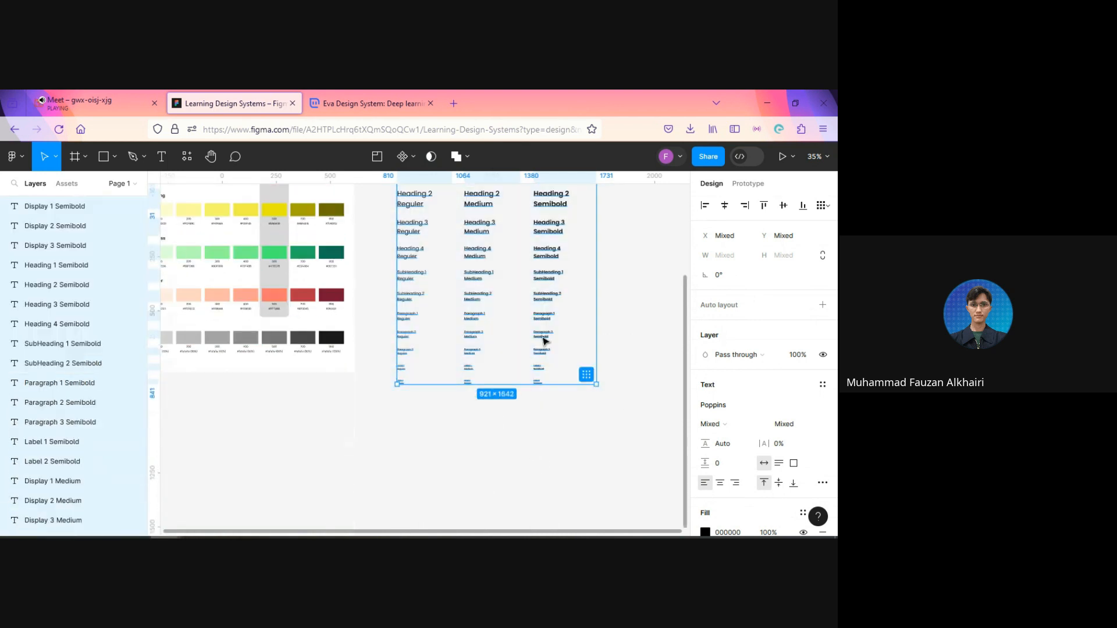
scroll(568, 322, up, 1)
scroll(568, 321, up, 4)
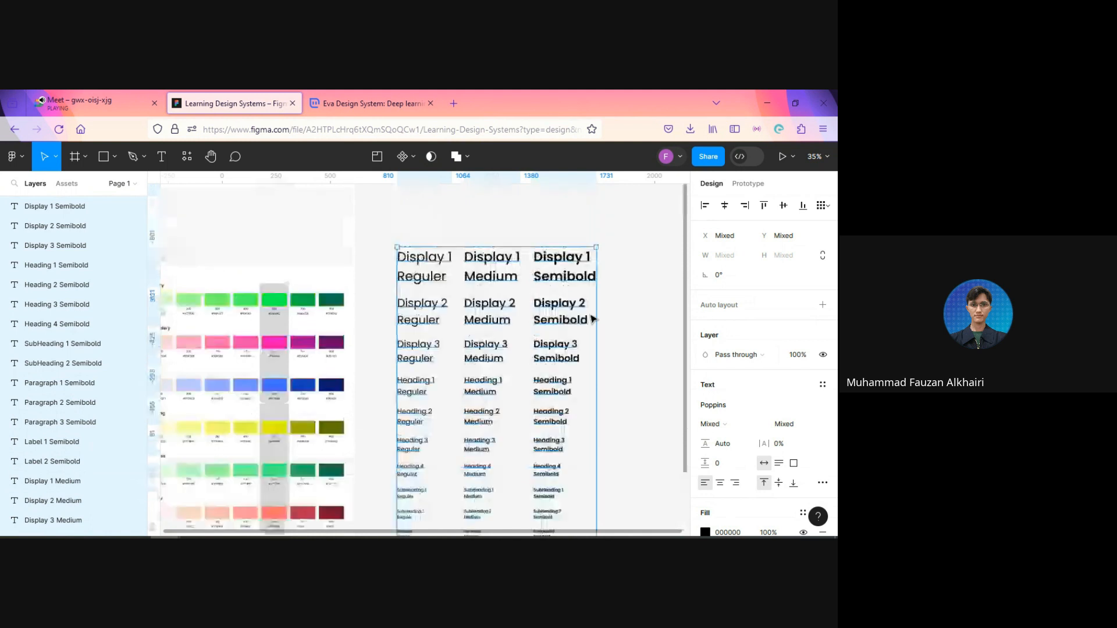
drag(597, 327, 663, 328)
scroll(614, 317, down, 2)
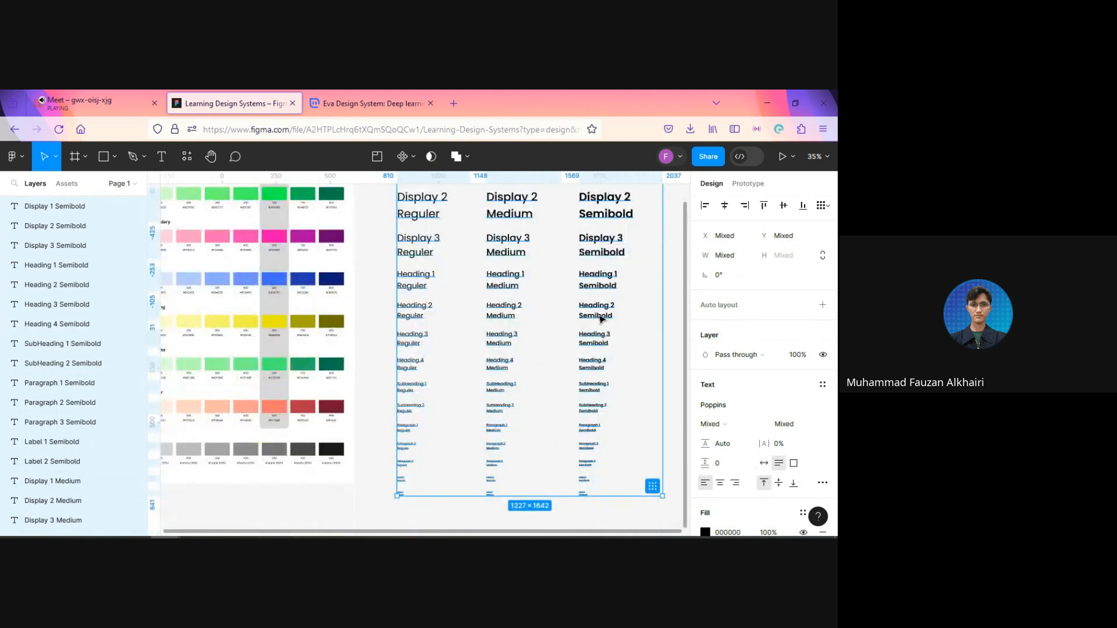
scroll(602, 316, up, 4)
click(479, 302)
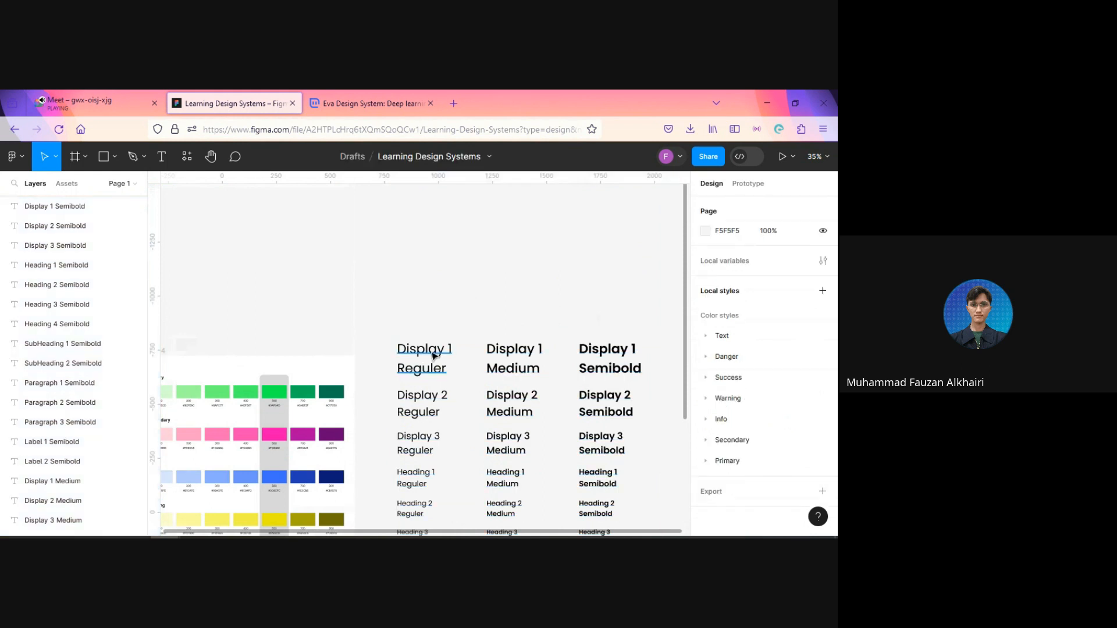
Step: Select the Display 1 samples in Reguler, Medium and Semibold and open the batch rename for their layers
click(437, 356)
shift+click(514, 354)
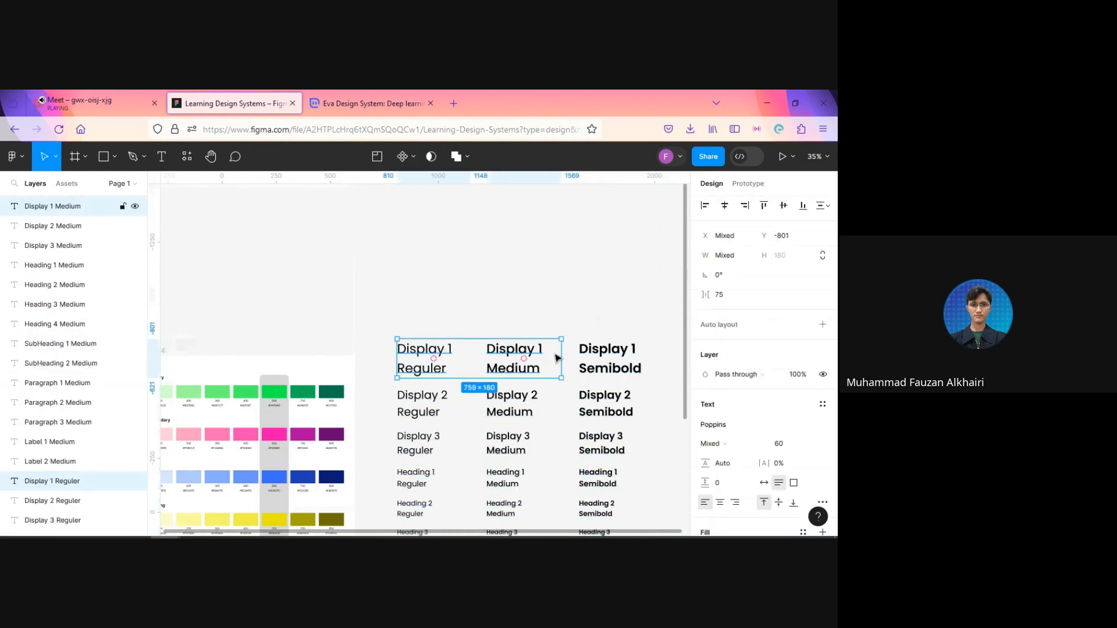
shift+click(591, 358)
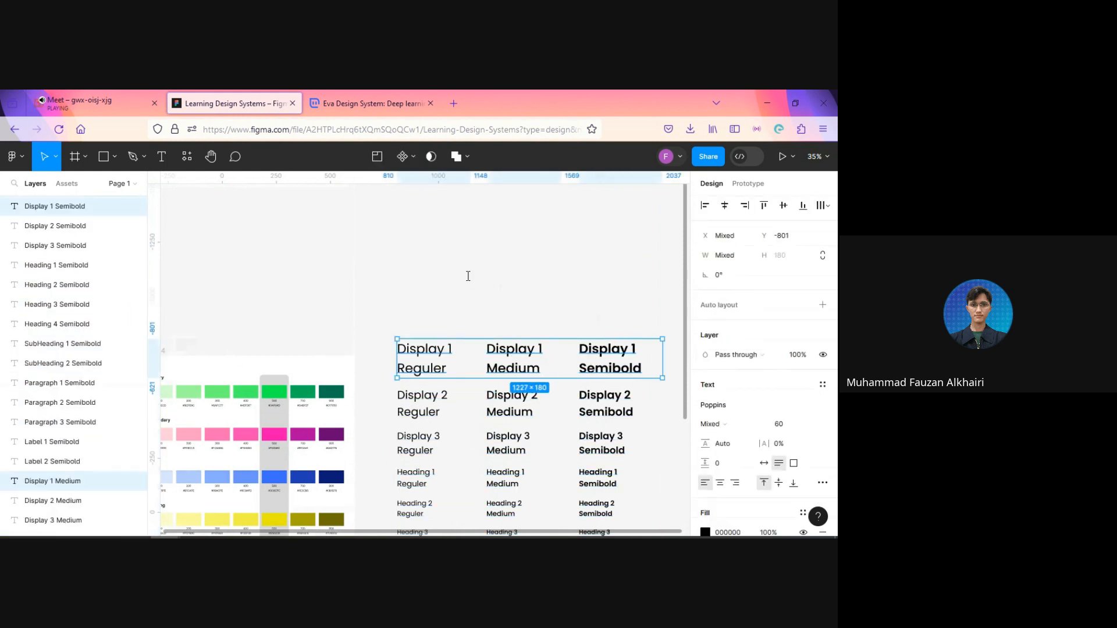
key(ctrl+r)
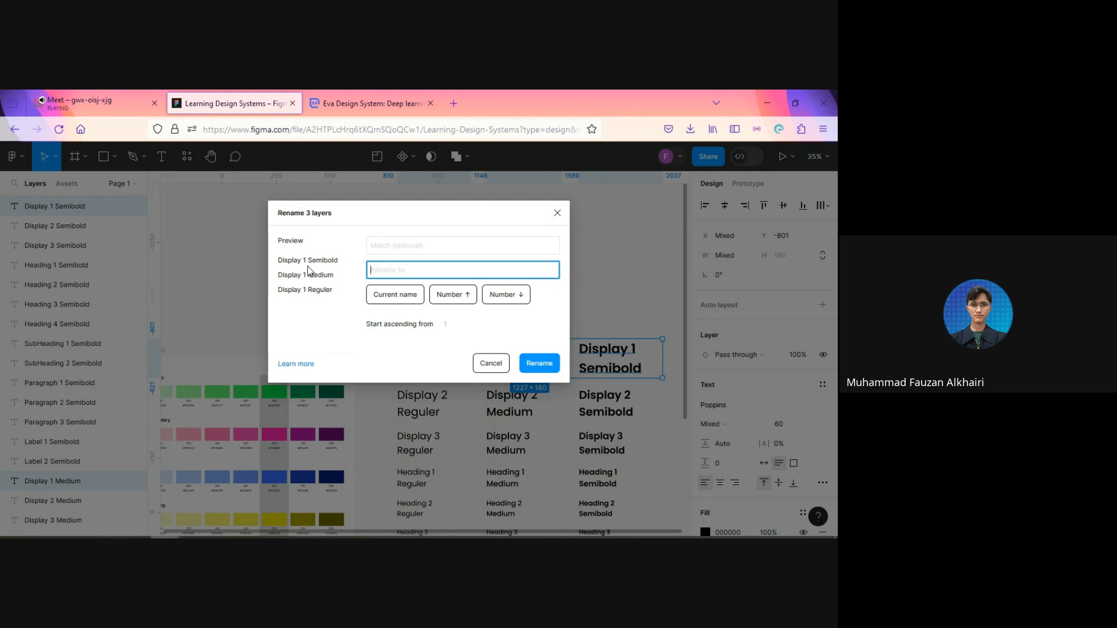
Step: Batch rename the three Display 1 layers by matching "Display 1" and replacing it with the current match plus a slash ($&/)
drag(280, 260, 306, 260)
key(ctrl+c)
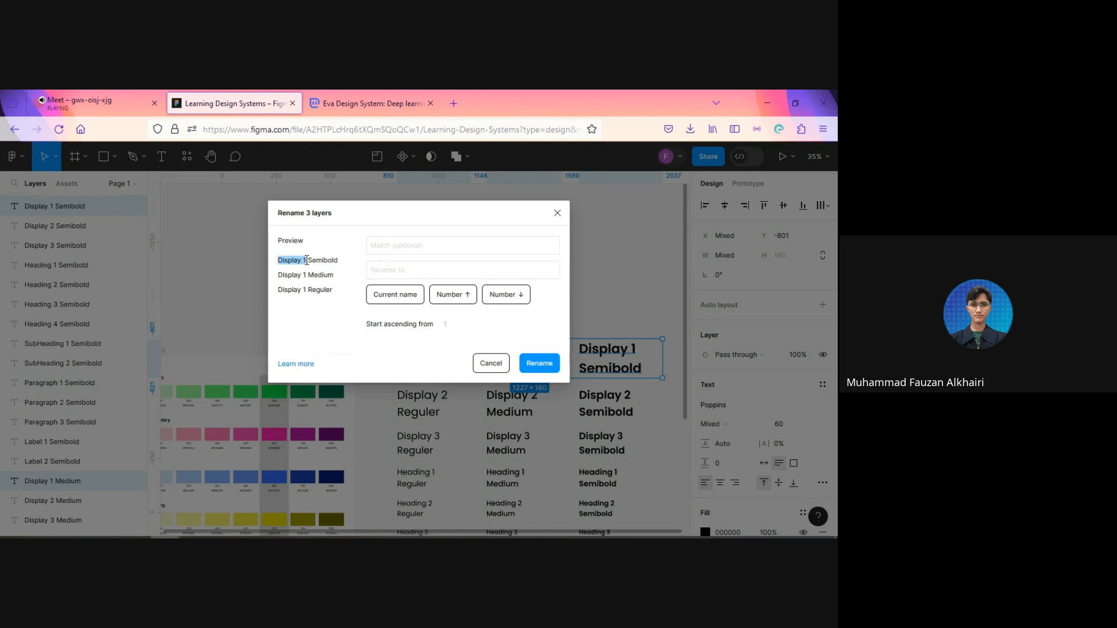
click(397, 244)
key(ctrl+v)
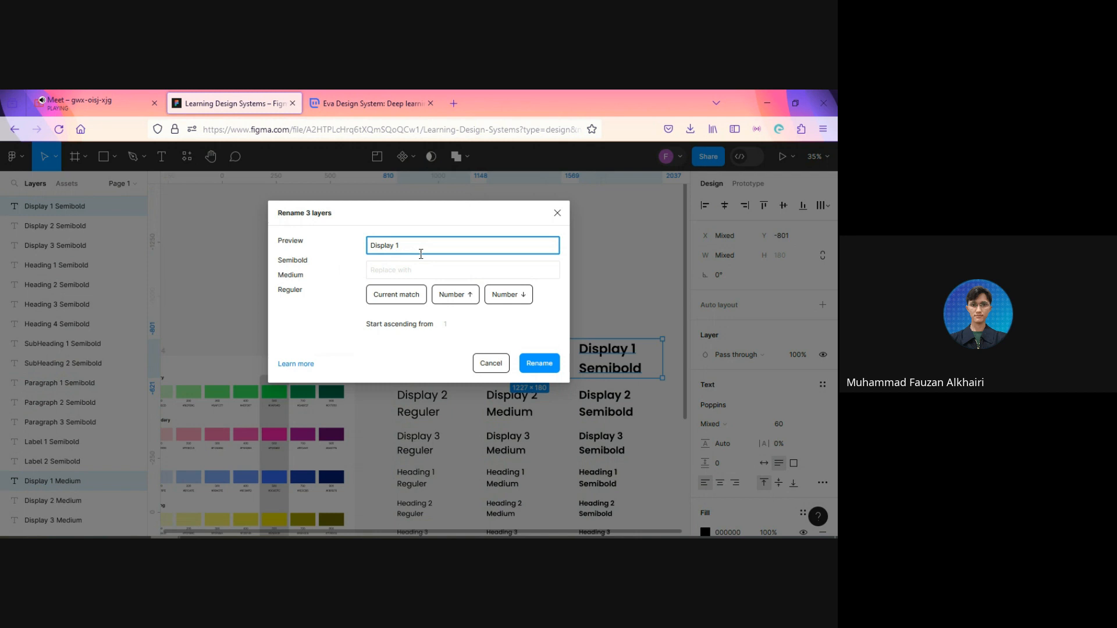
click(407, 294)
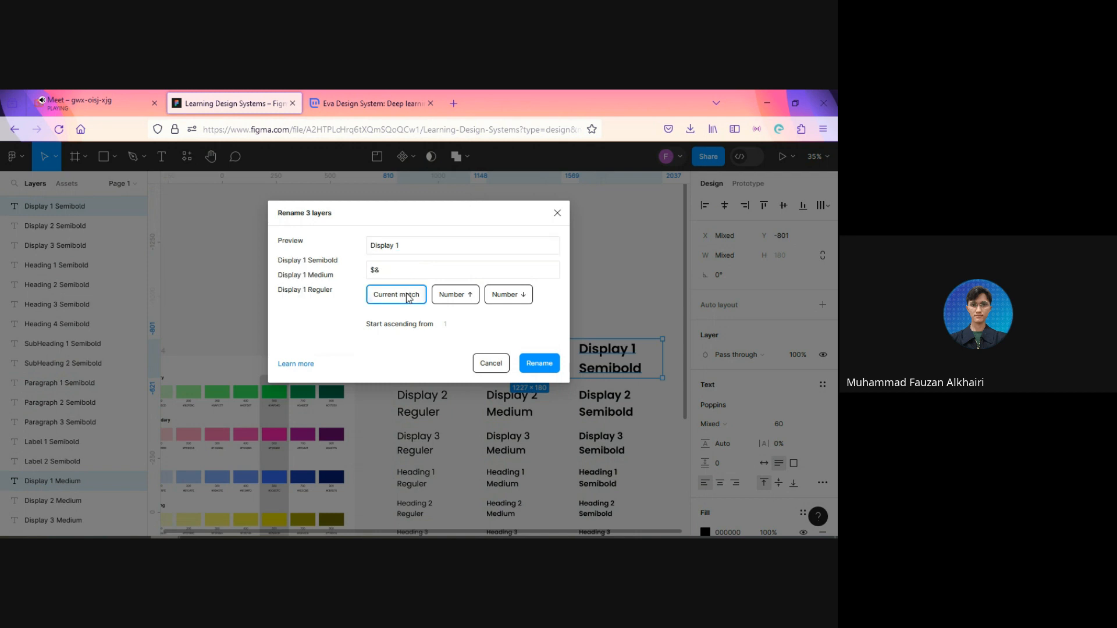
key(slash)
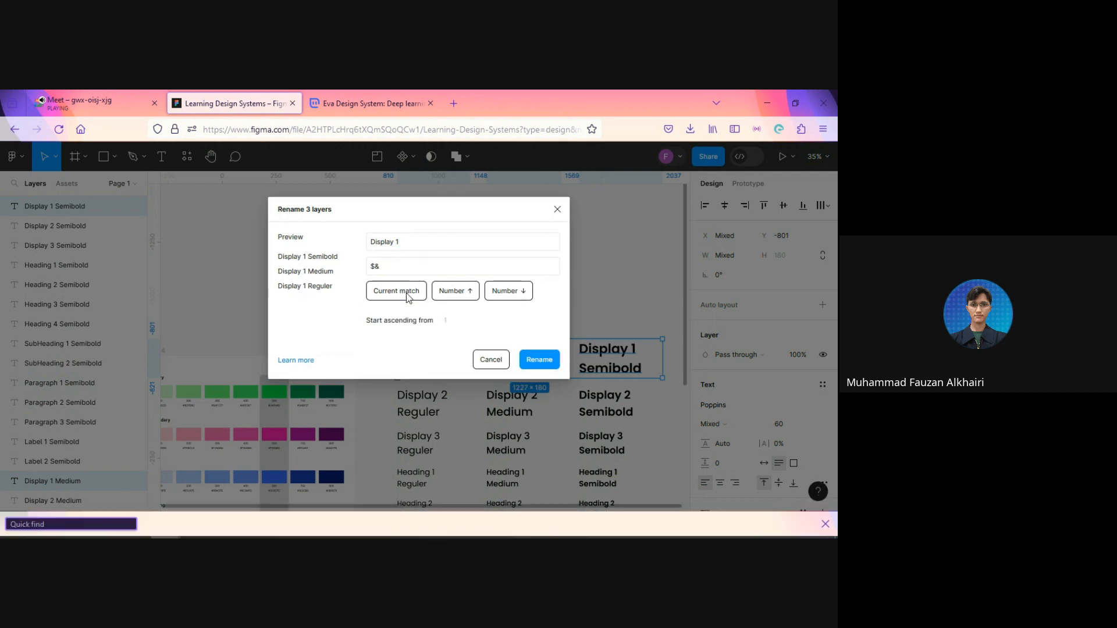
click(825, 524)
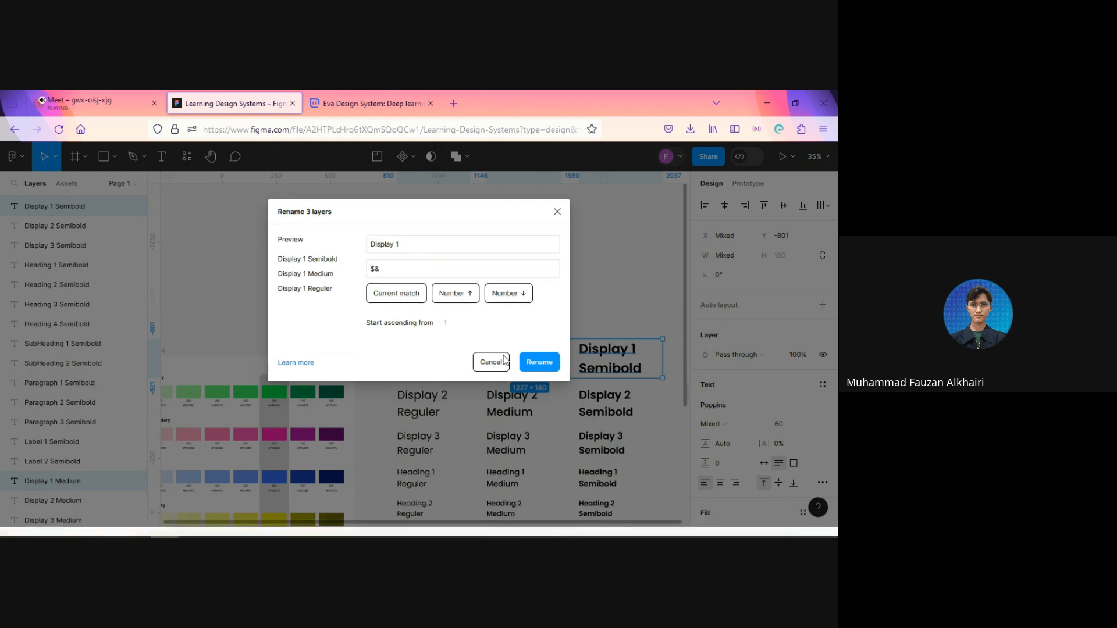
click(402, 269)
text(/)
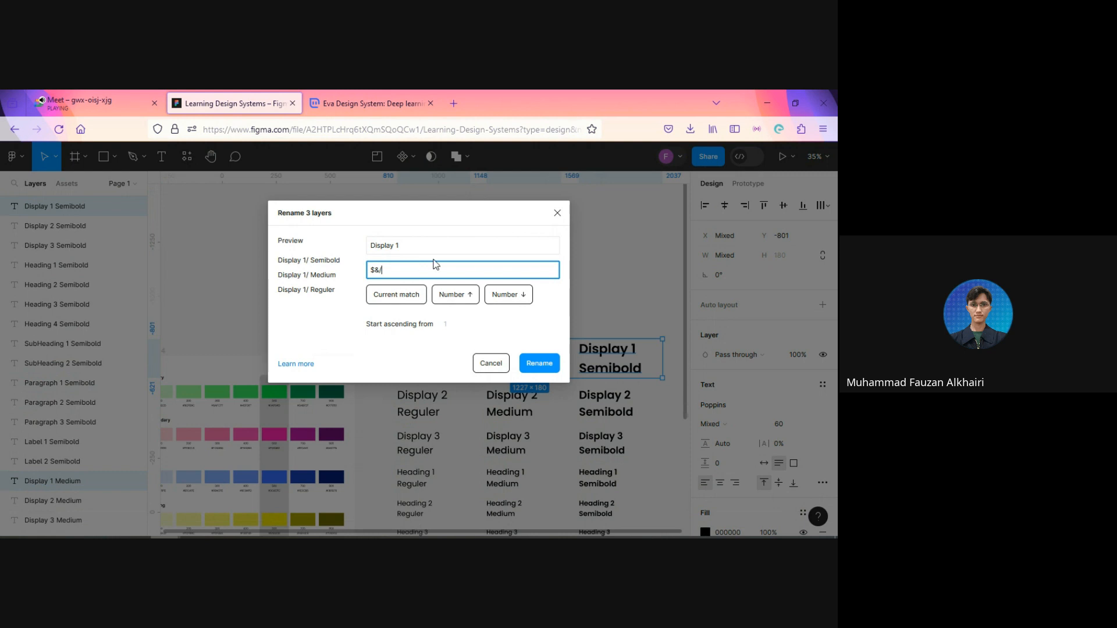
click(540, 369)
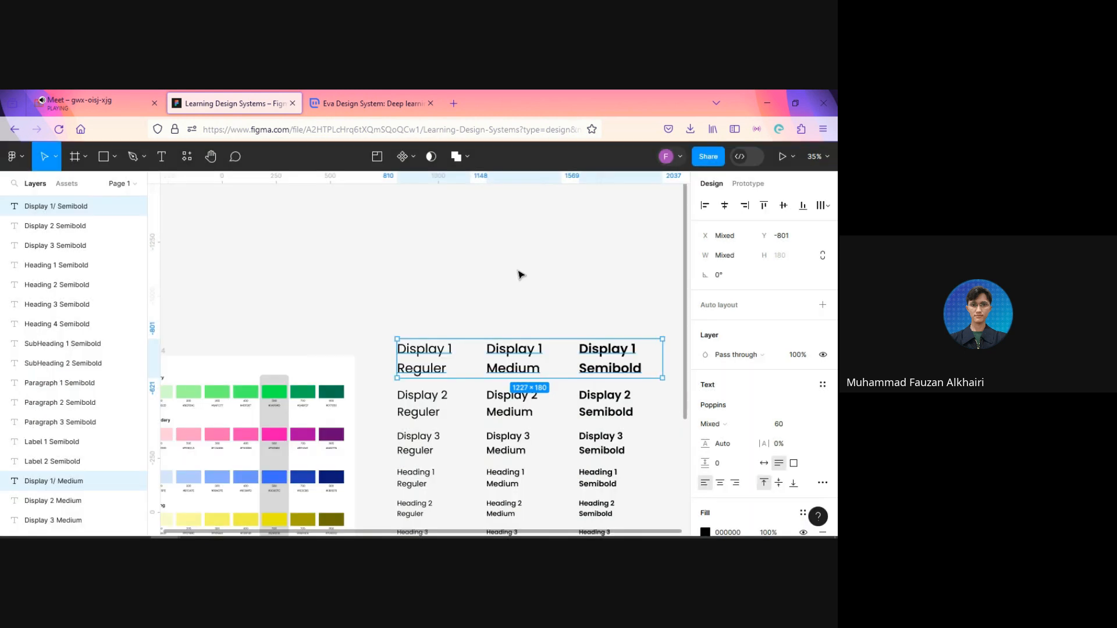
Step: Select the three Display 2 samples and batch rename their layers, replacing the match "Display 2" with $&/
scroll(477, 256, down, 2)
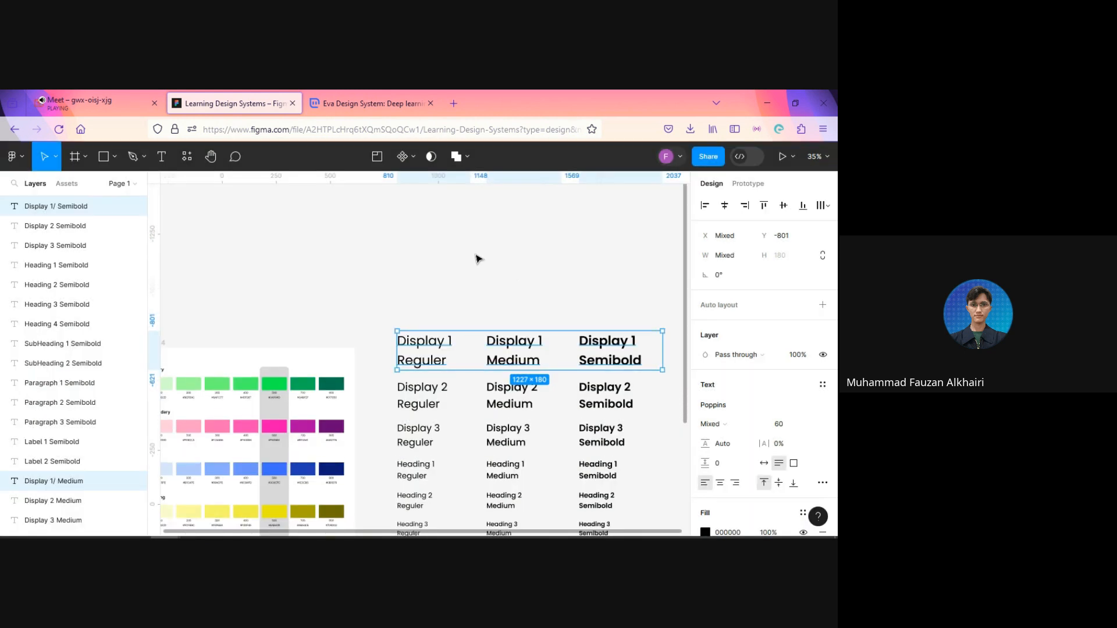
drag(384, 343, 626, 348)
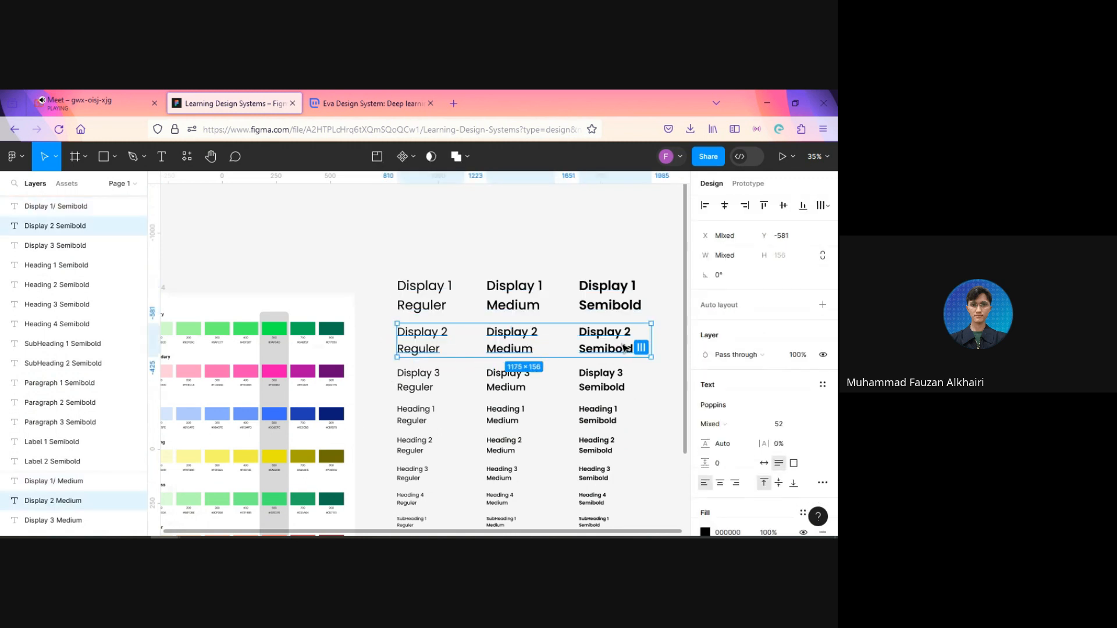
key(ctrl+r)
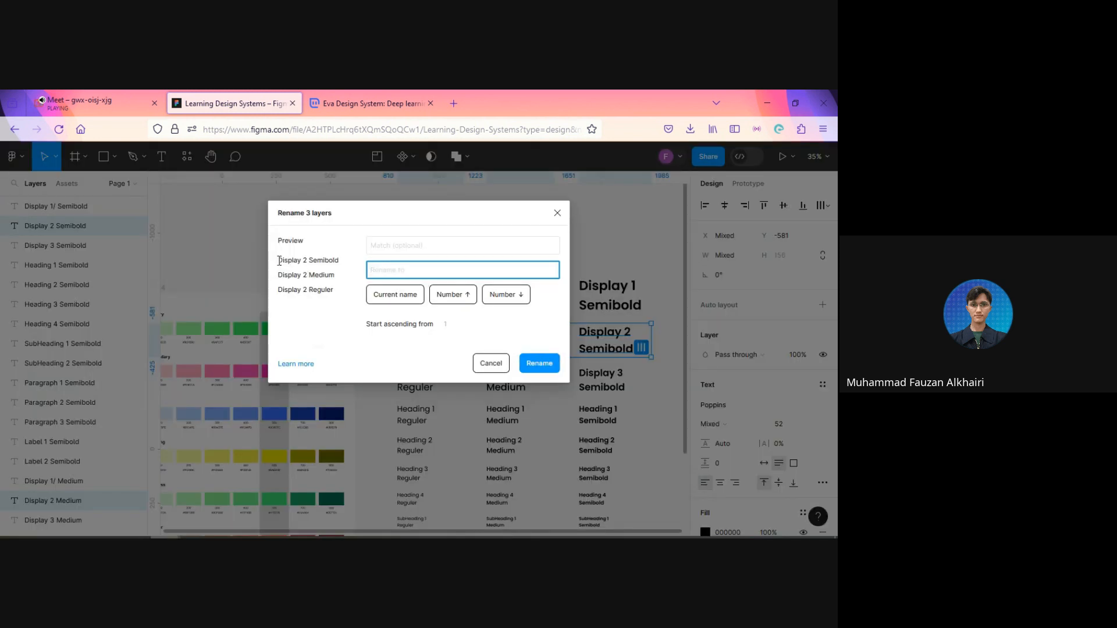
drag(278, 261, 308, 264)
key(ctrl+c)
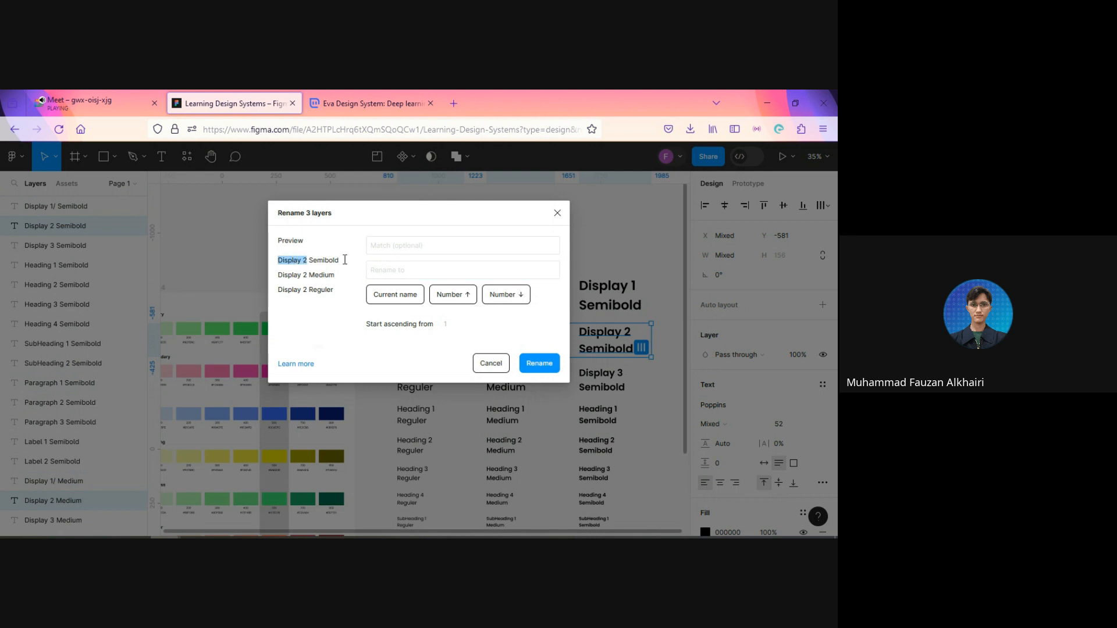
click(396, 244)
key(ctrl+v)
click(424, 271)
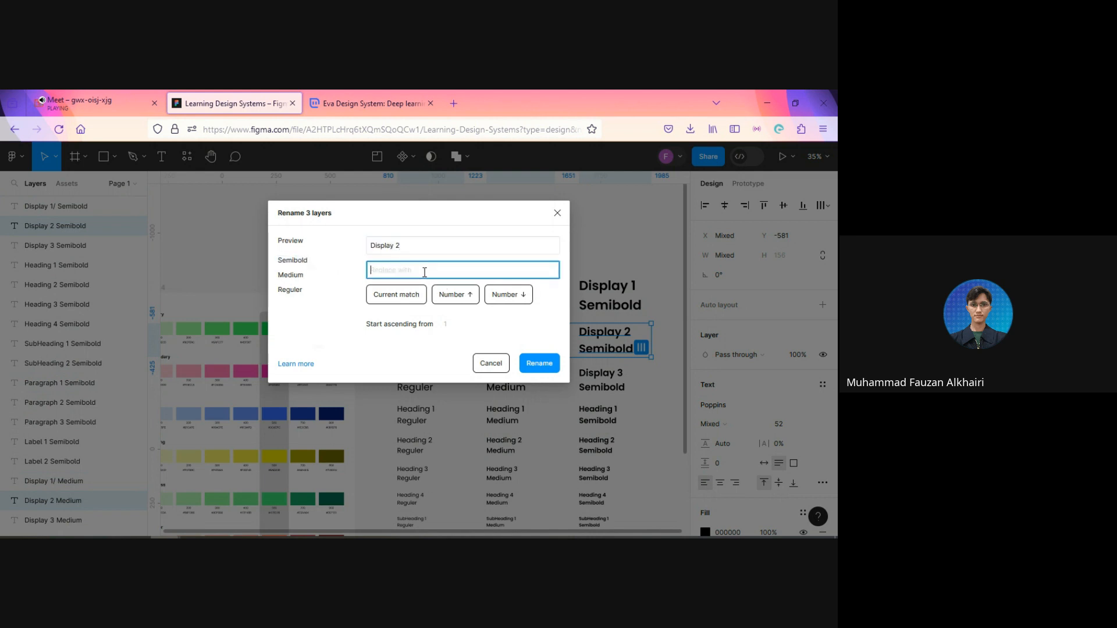
click(410, 296)
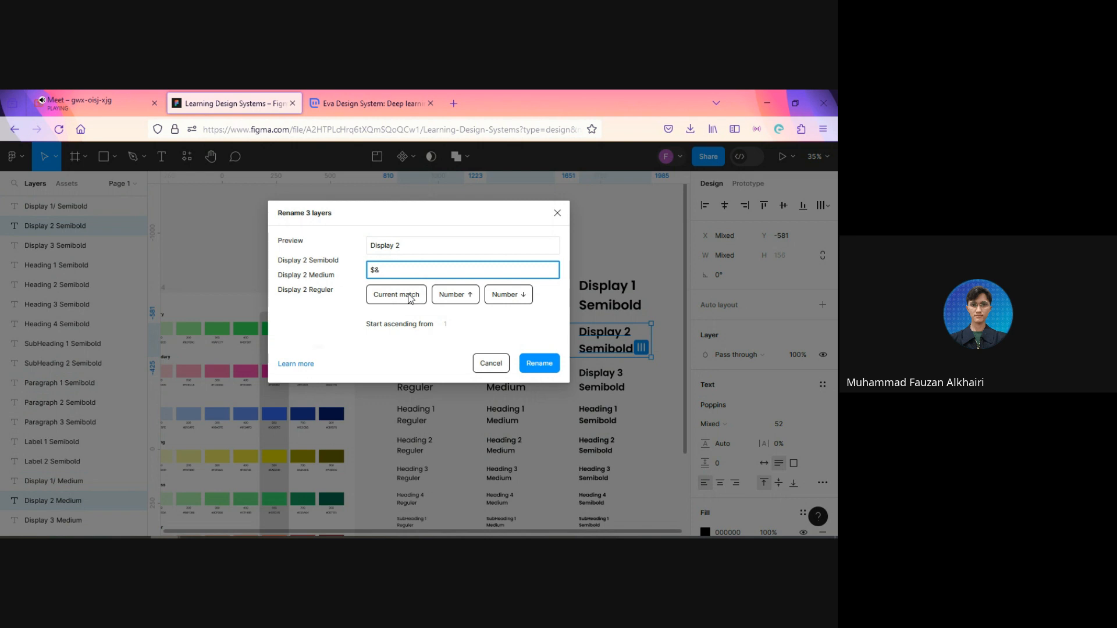
text(/)
click(539, 363)
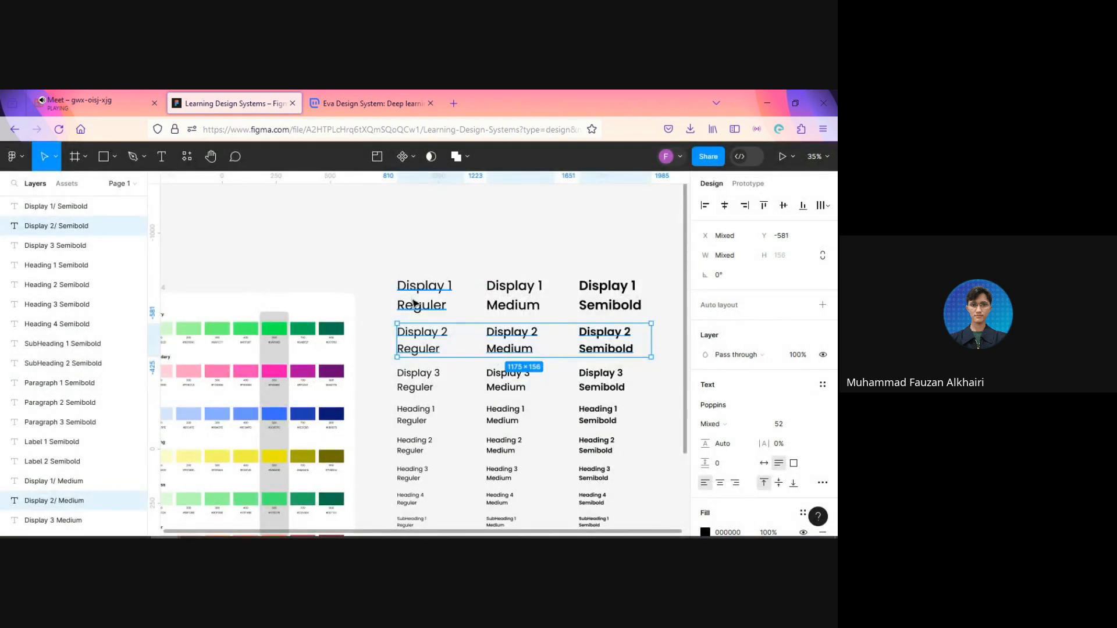
Step: Select the three Display 3 samples and batch rename their layers, replacing the match "Display 3" with $&/
scroll(414, 303, down, 1)
drag(391, 369, 621, 370)
key(ctrl+r)
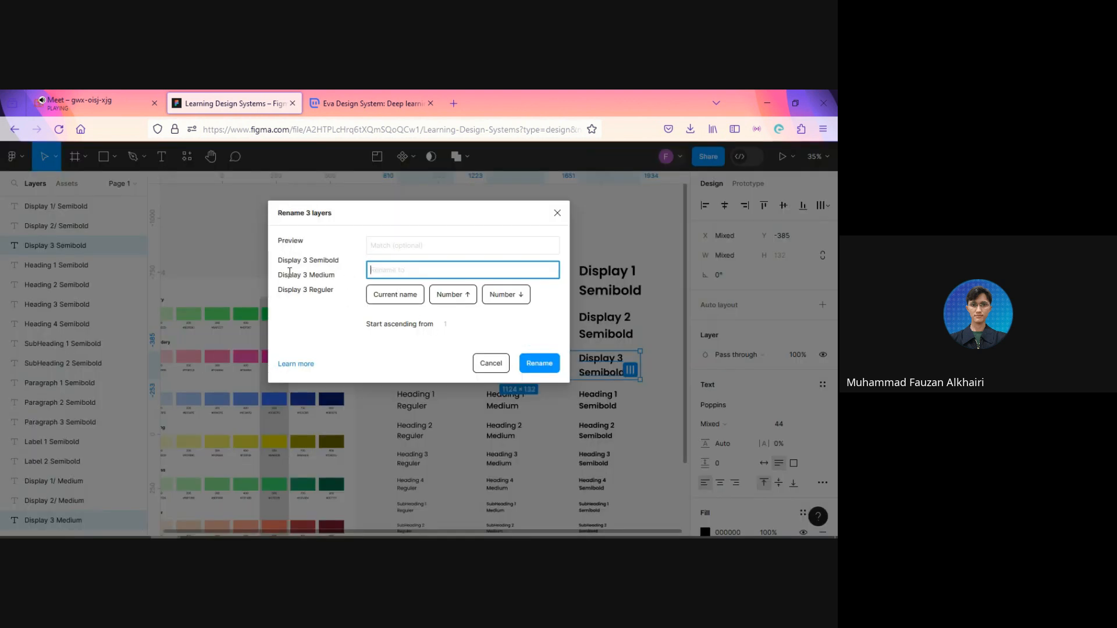
drag(278, 261, 308, 263)
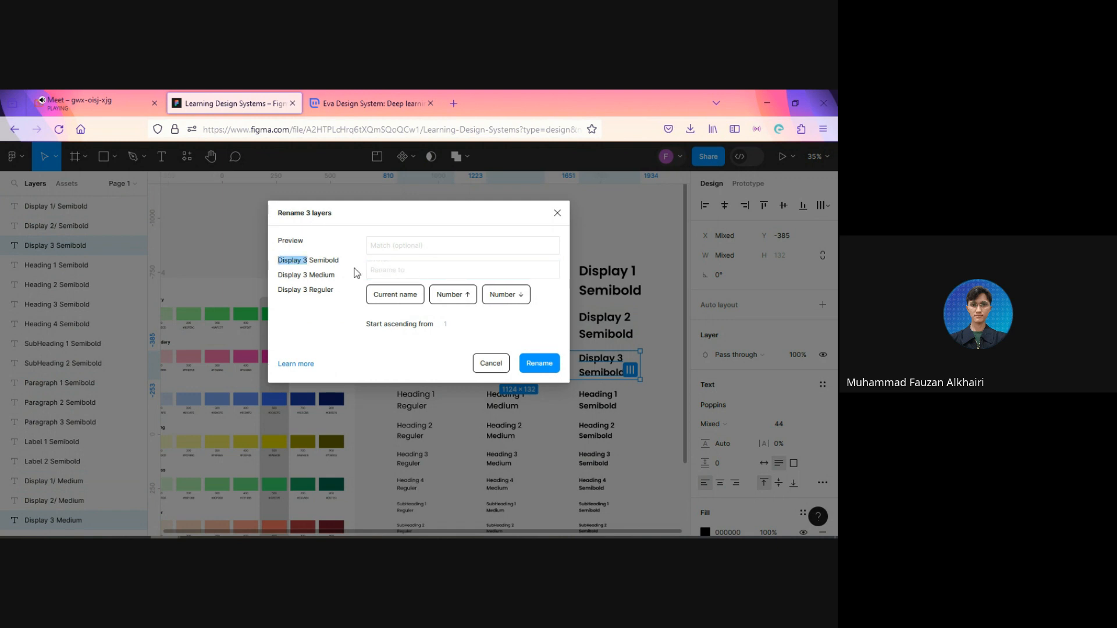
click(373, 245)
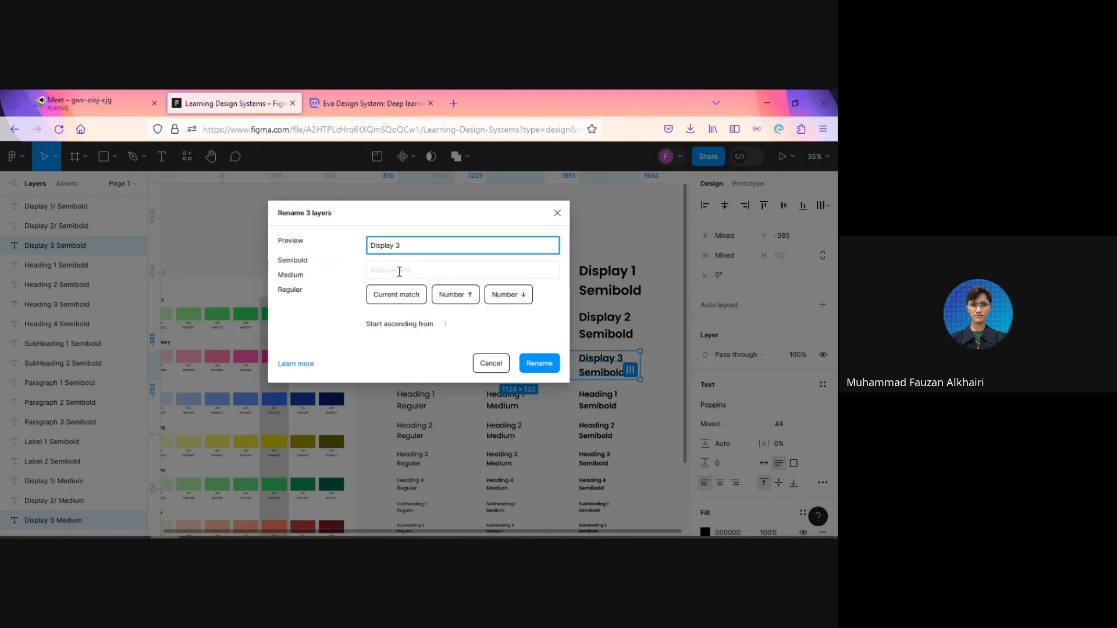
click(399, 271)
text($&)
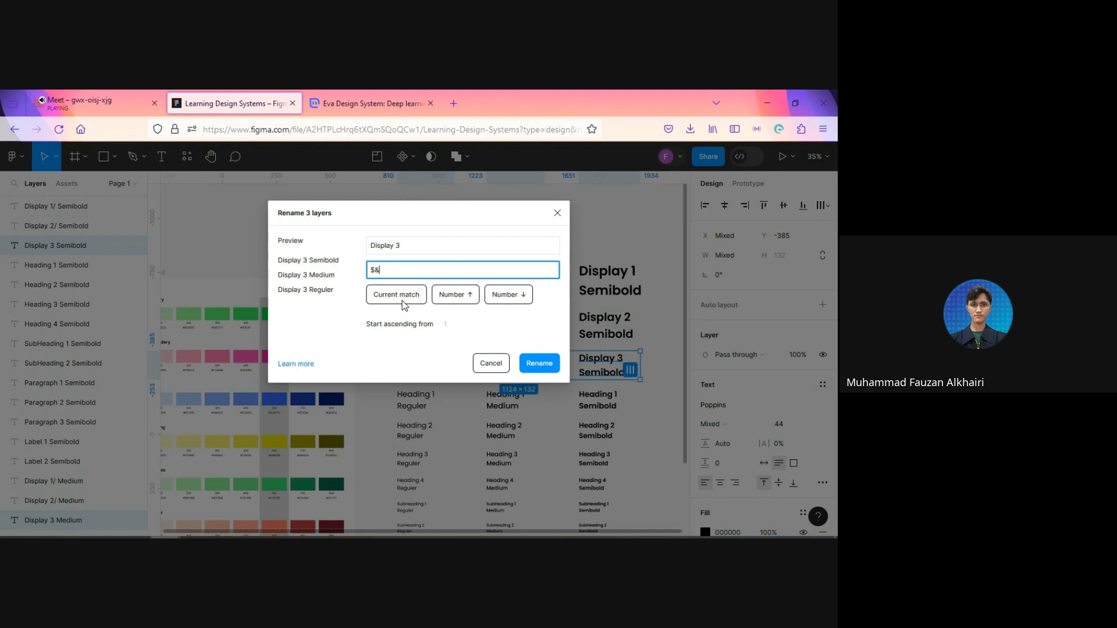
text(/)
click(539, 363)
Step: Select the three Heading 1 samples and batch rename their layers, replacing the match "Heading 1" with $&/
scroll(440, 319, down, 3)
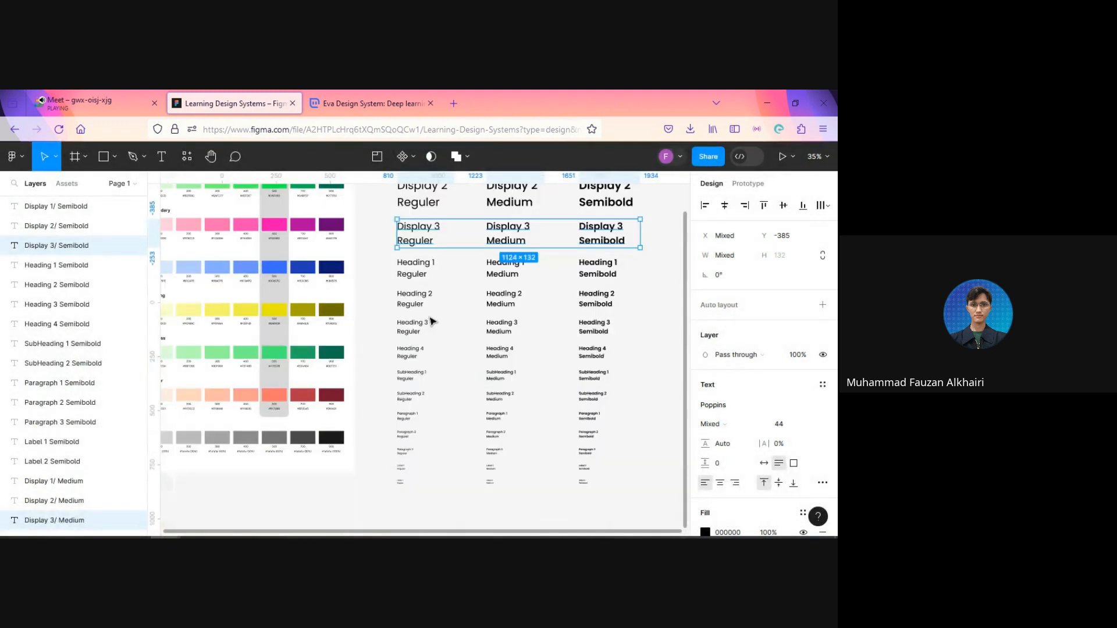
drag(389, 270, 621, 274)
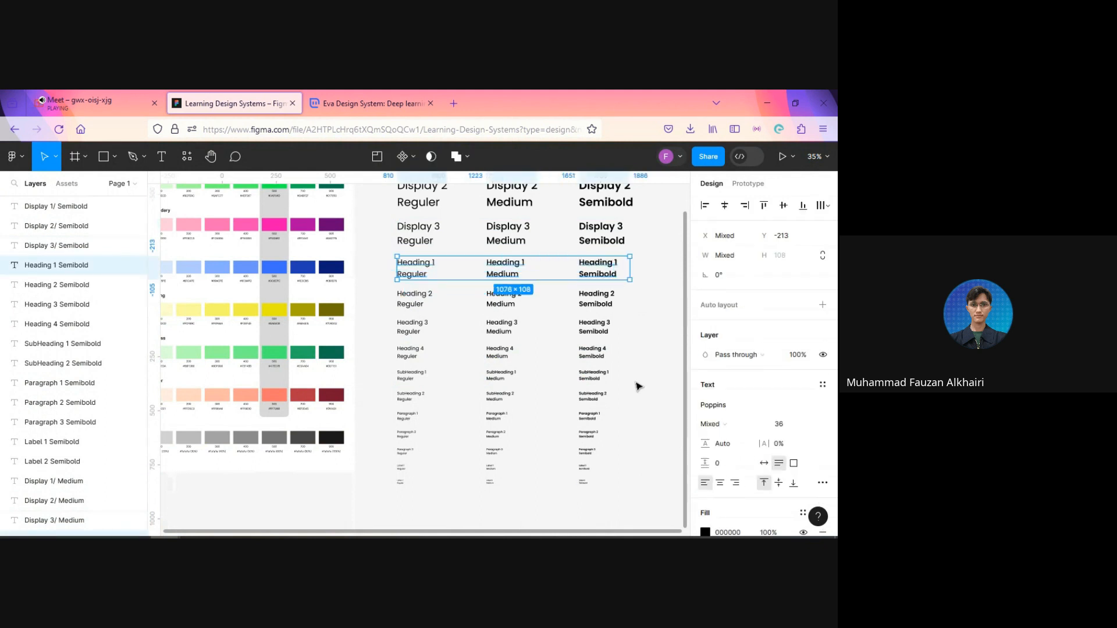
key(ctrl+r)
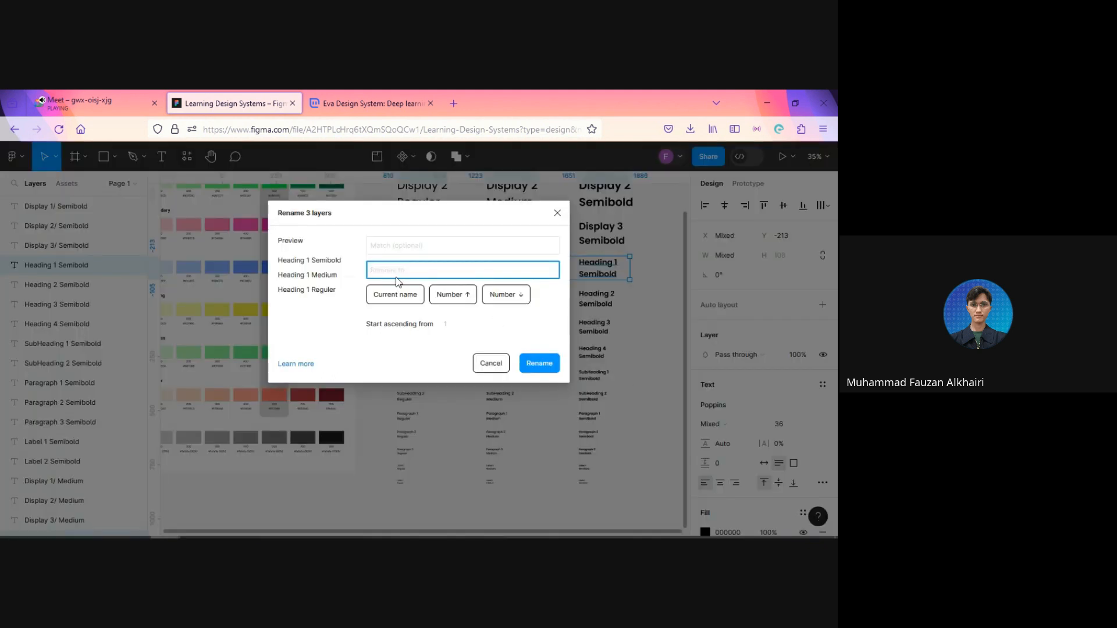
drag(278, 260, 311, 265)
key(ctrl+c)
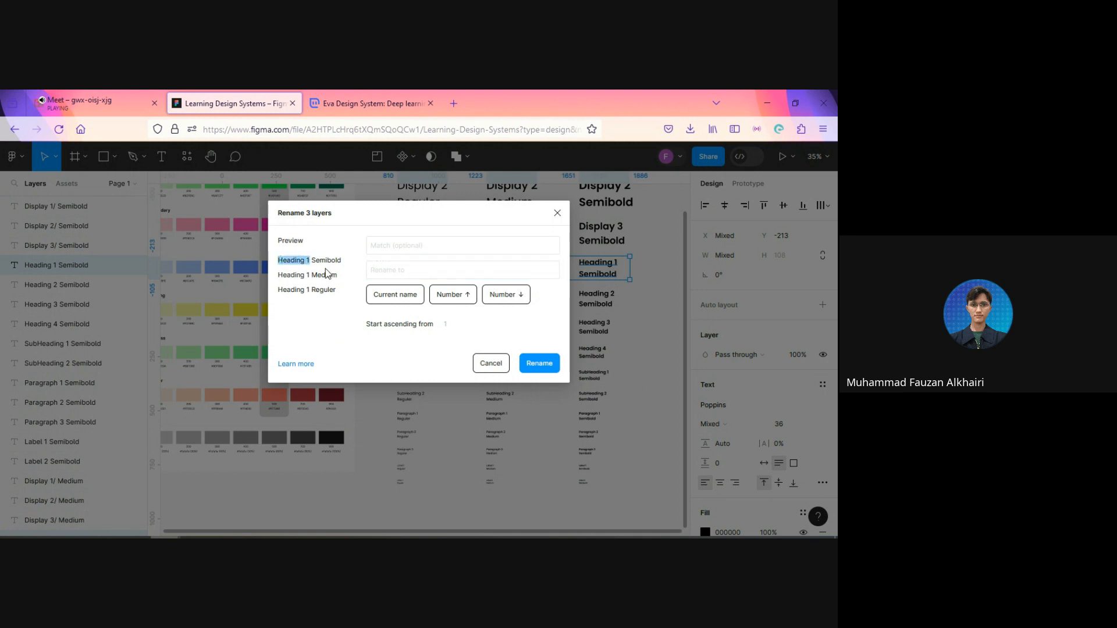
click(380, 247)
key(ctrl+v)
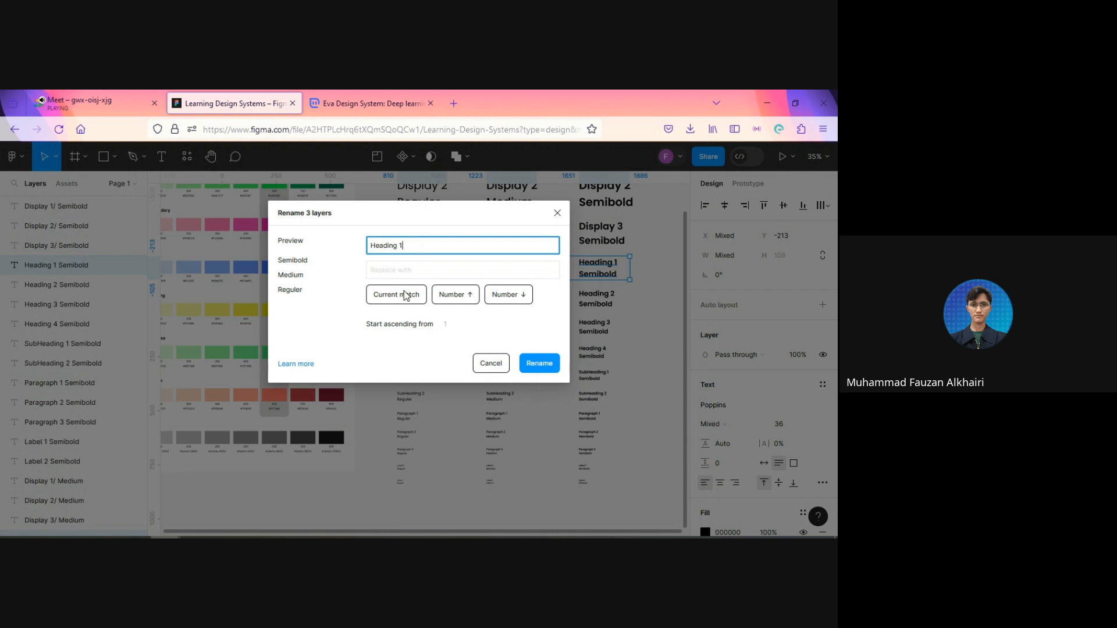
click(404, 292)
key(slash)
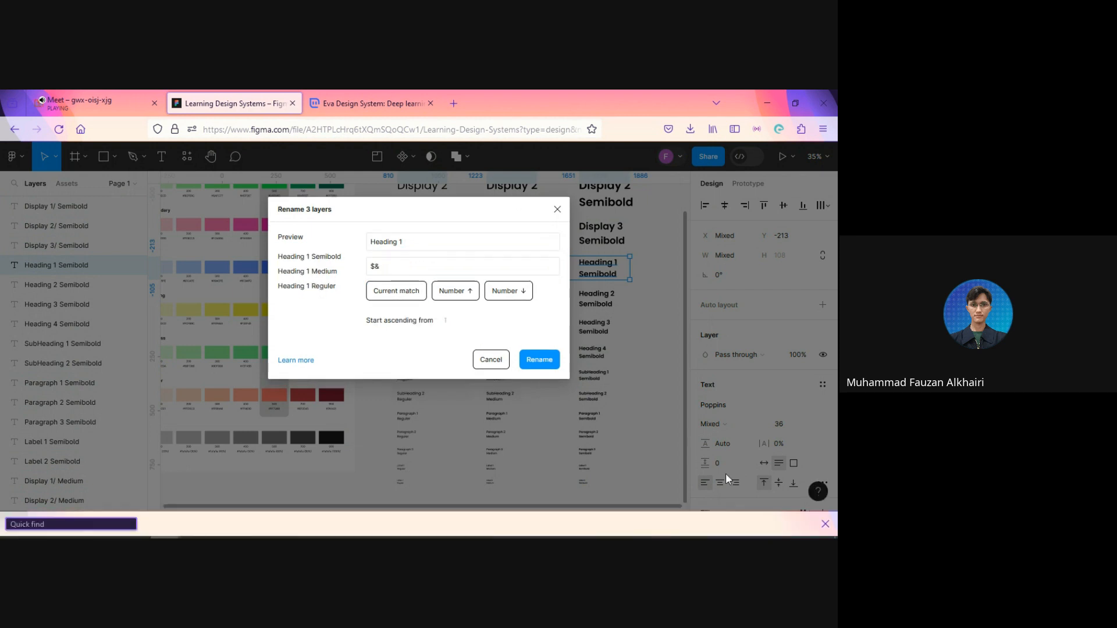
click(825, 524)
click(390, 277)
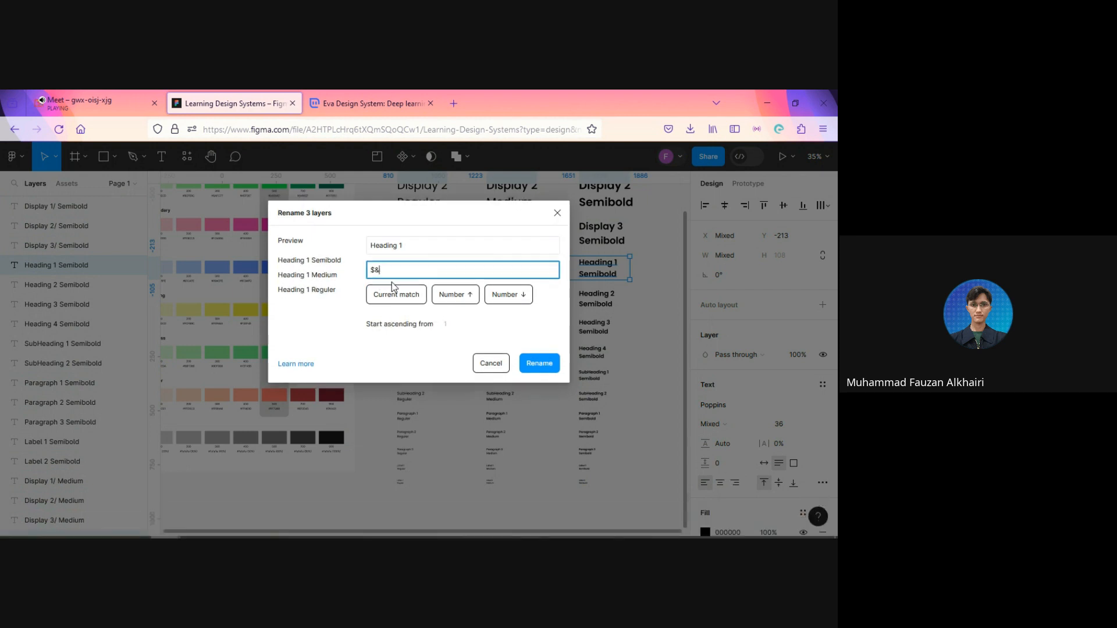
text(/)
click(534, 365)
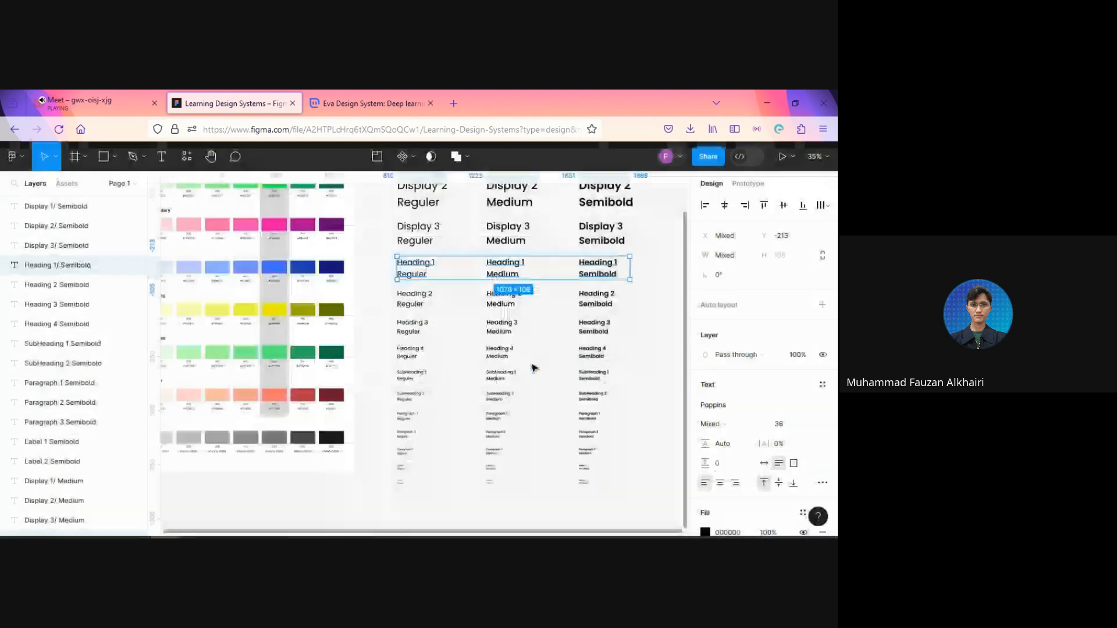
Step: Select the three Heading 2 samples and batch rename their layers, replacing the match "Heading 2" with $&/
drag(384, 299, 609, 309)
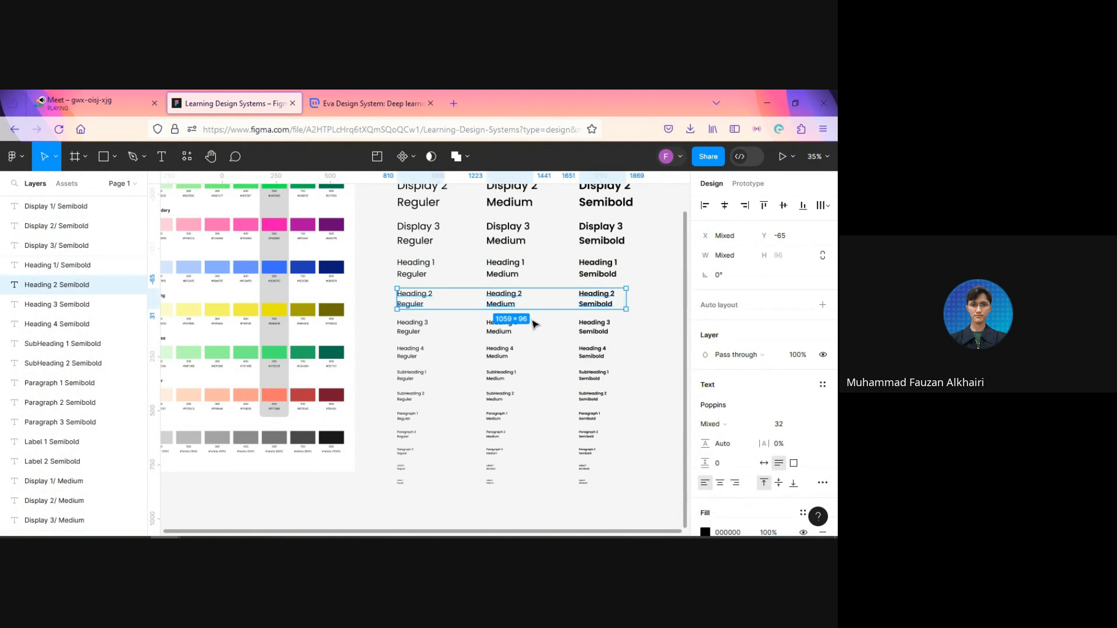
key(ctrl+r)
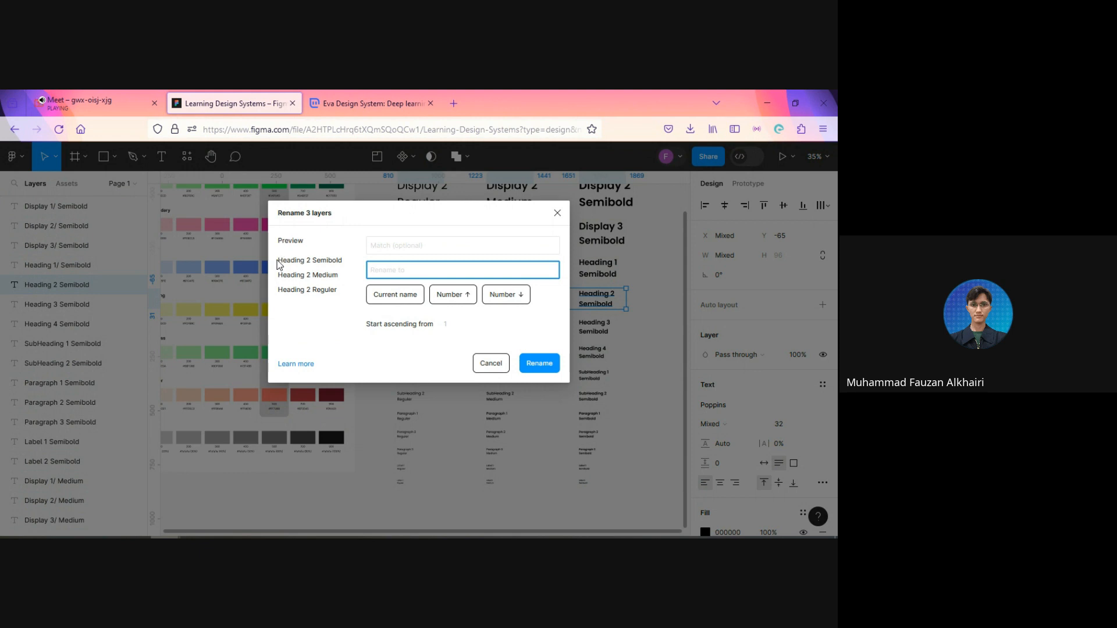
drag(281, 261, 312, 263)
key(ctrl+c)
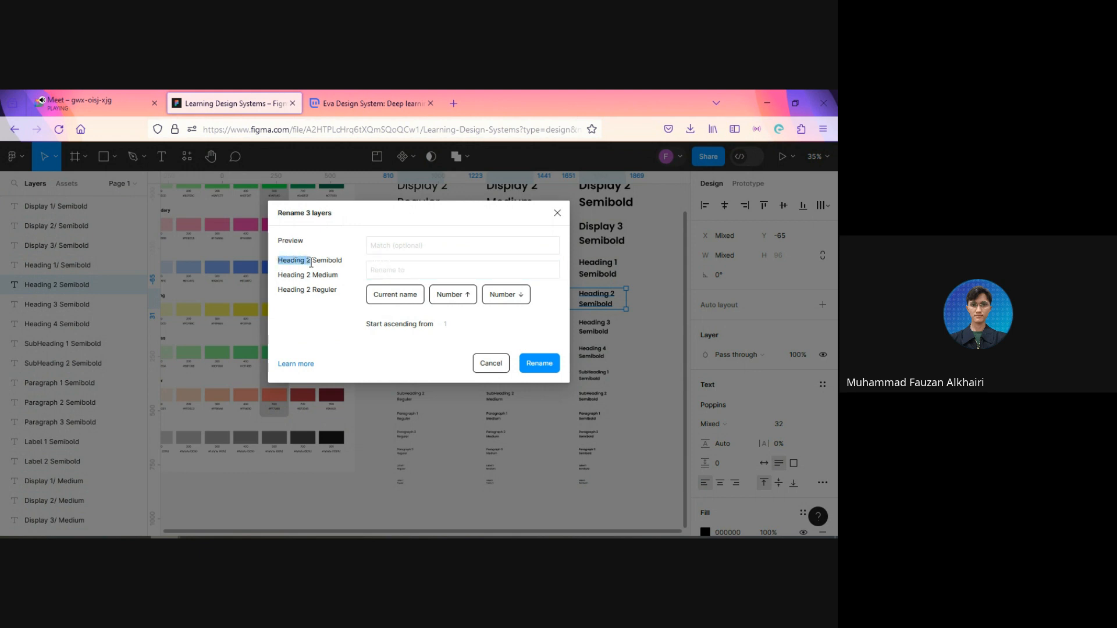
click(387, 245)
key(ctrl+v)
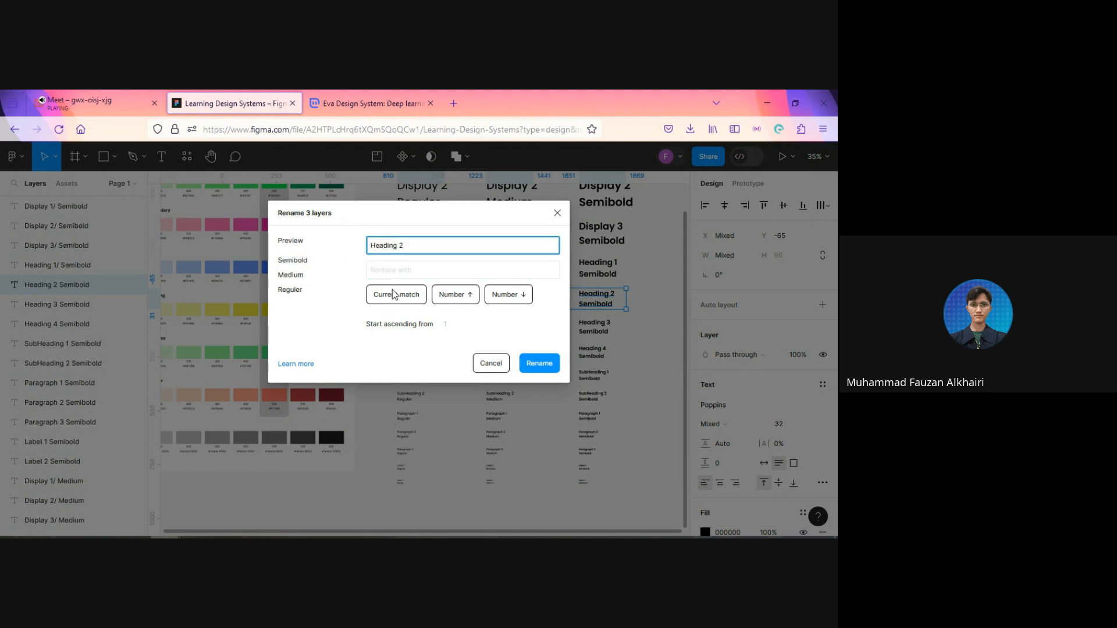
click(392, 294)
click(410, 271)
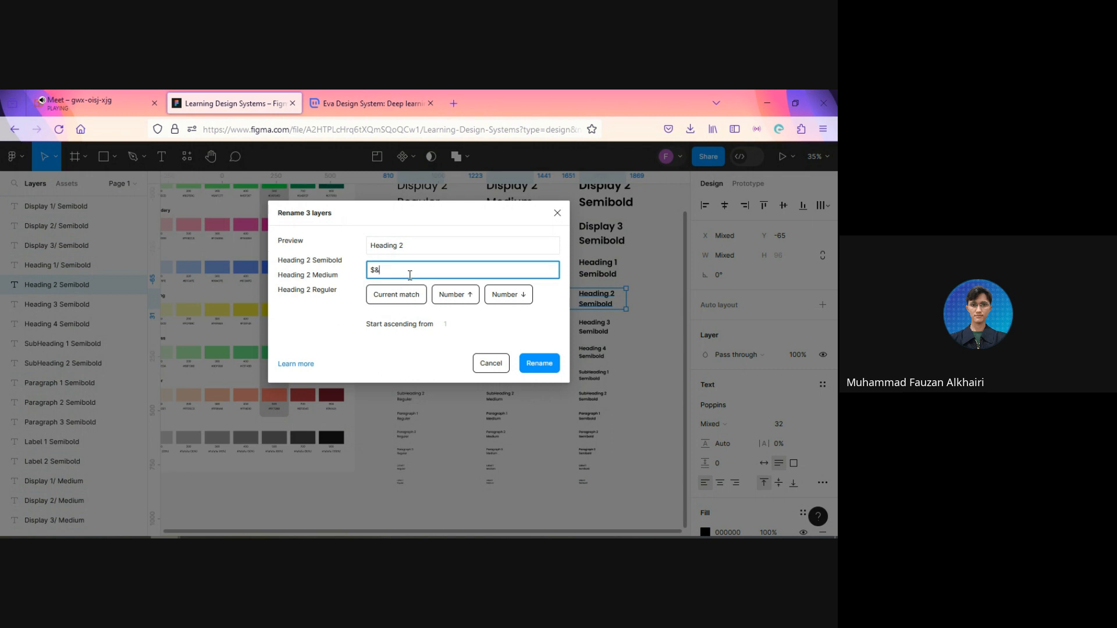
text(/)
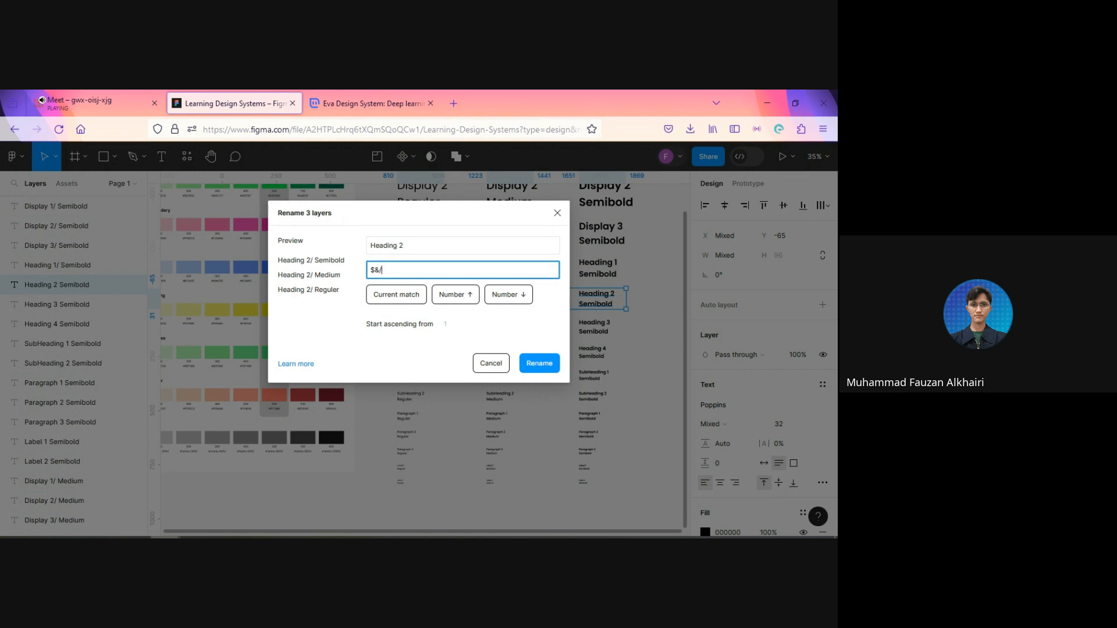
click(539, 363)
Step: Select the three Heading 3 samples and batch rename their layers, replacing the match "Heading 3" with $&/
ctrl+scroll(560, 350, up, 2)
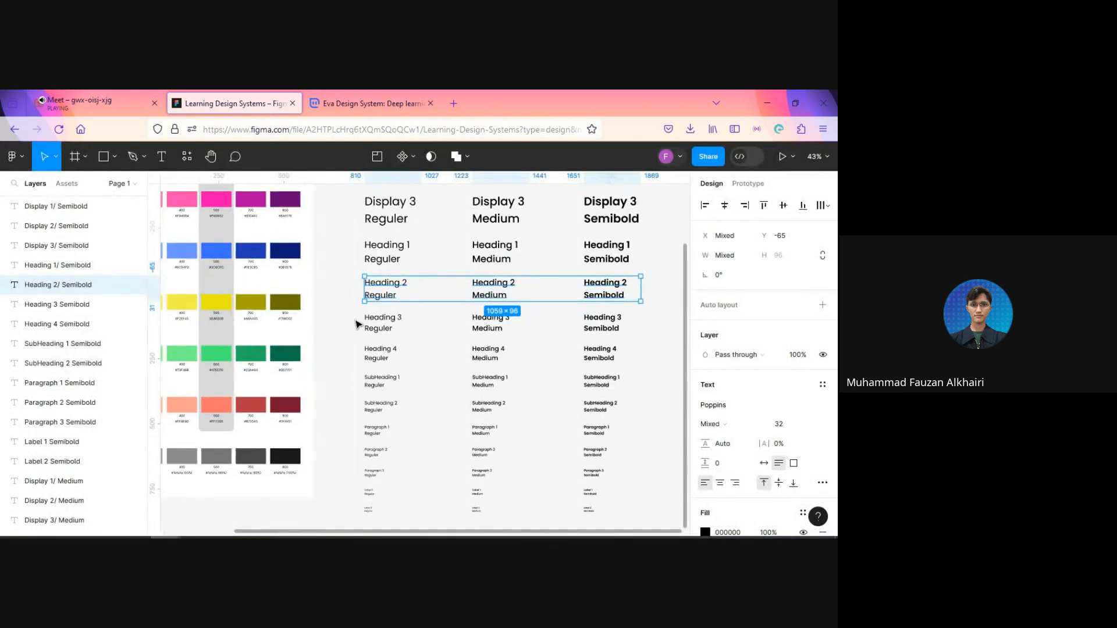
drag(355, 319, 626, 324)
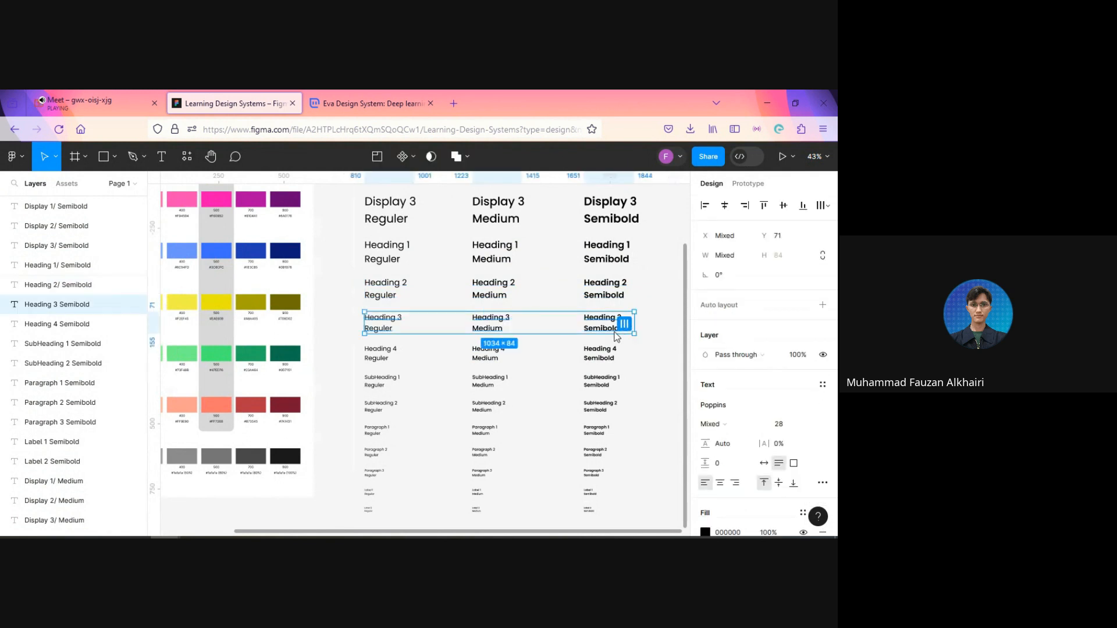
key(ctrl+r)
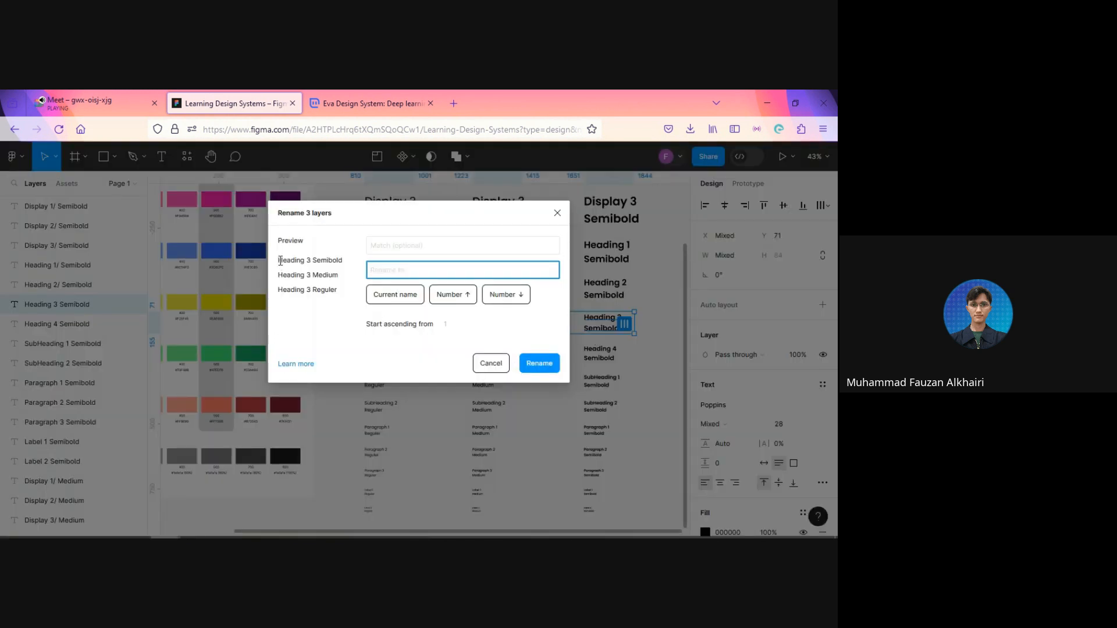
drag(278, 260, 314, 263)
key(ctrl+c)
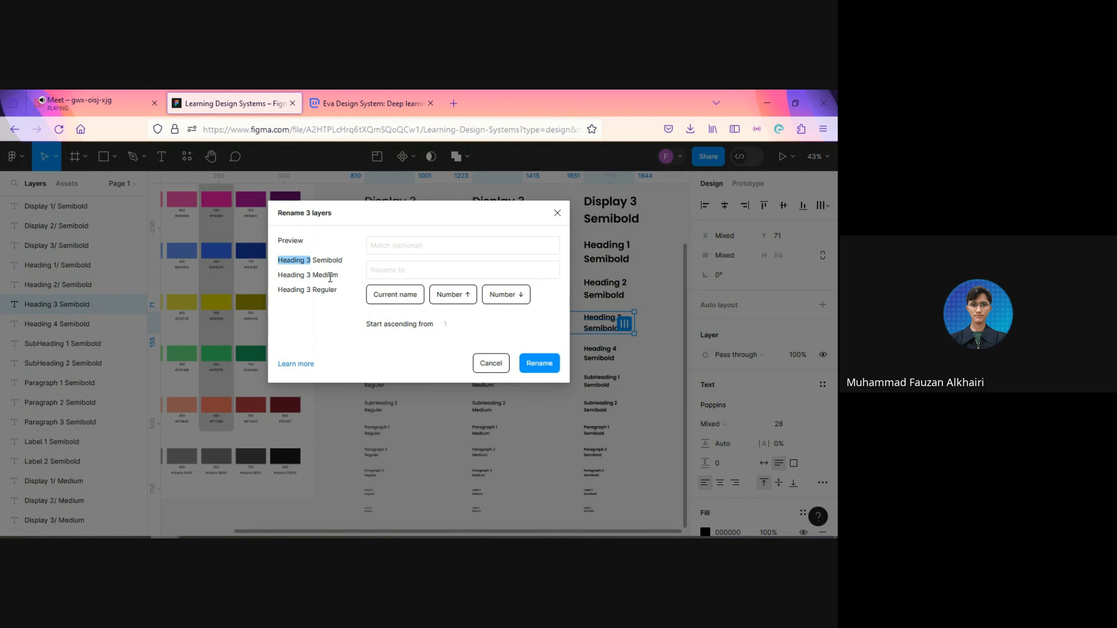
click(388, 249)
key(ctrl+v)
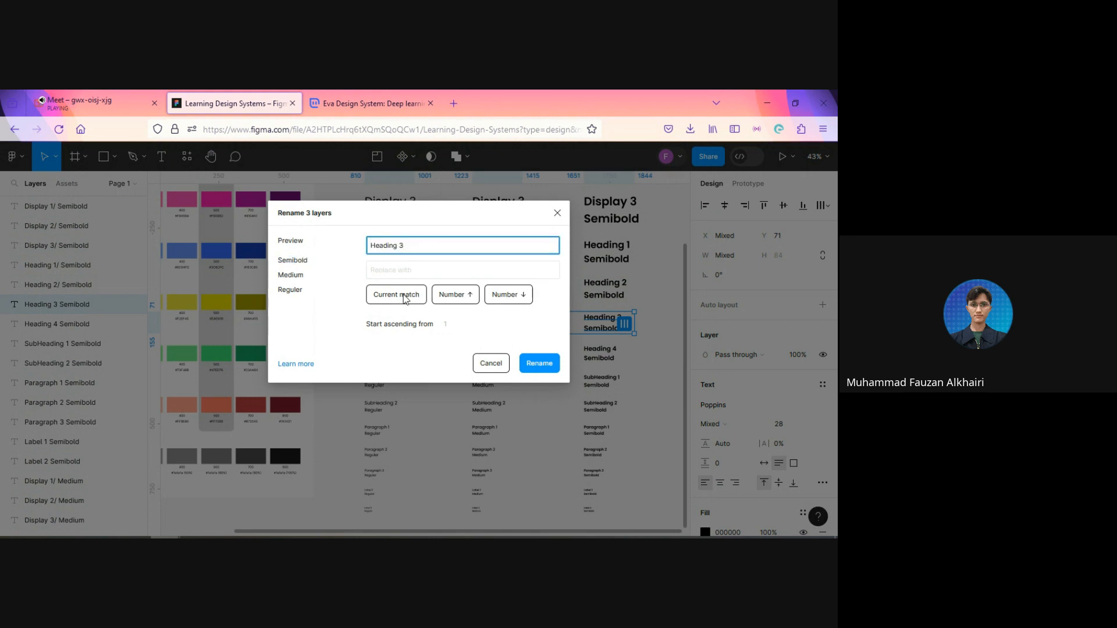
click(405, 297)
click(403, 275)
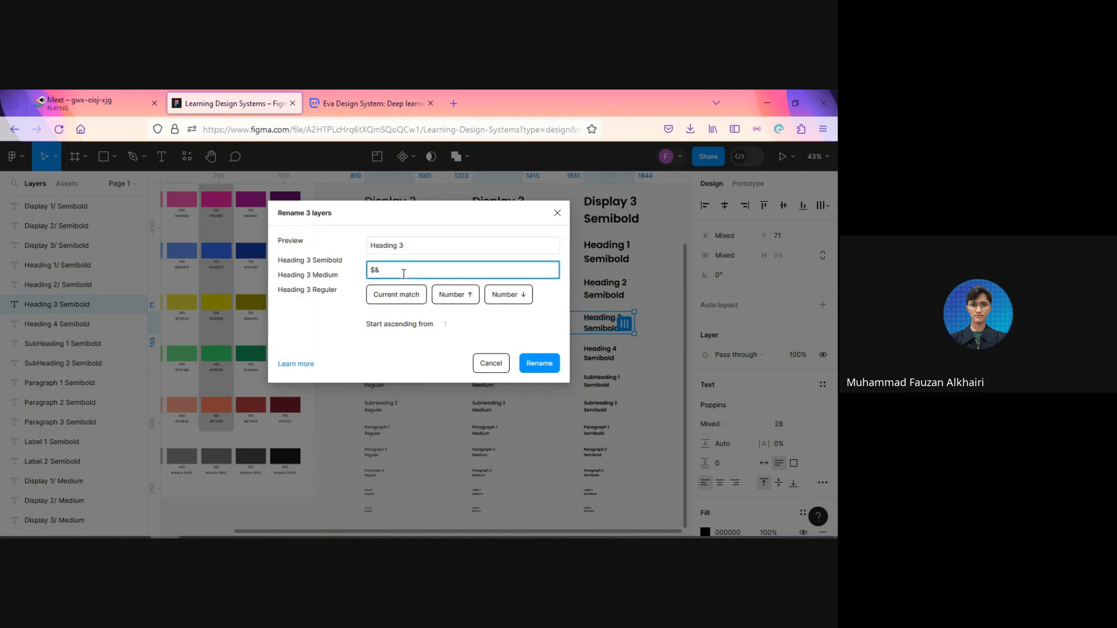
text(/)
click(539, 363)
Step: Select the three Heading 4 samples and batch rename their layers, replacing the match "Heading 4" with $&/
drag(357, 337, 617, 365)
key(ctrl+r)
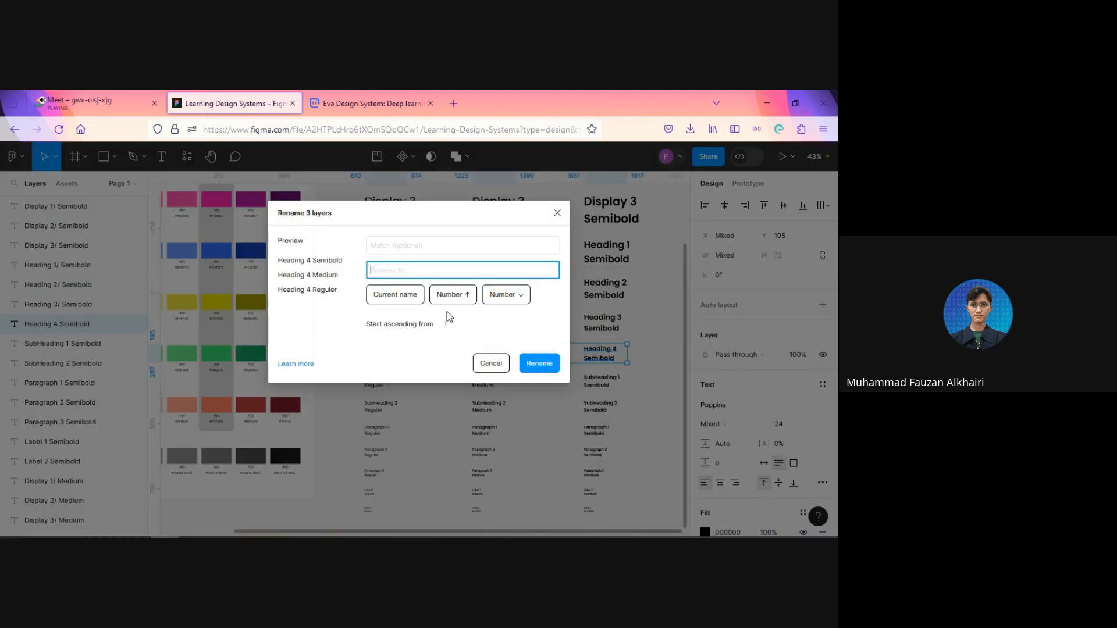
drag(280, 261, 312, 263)
key(ctrl+c)
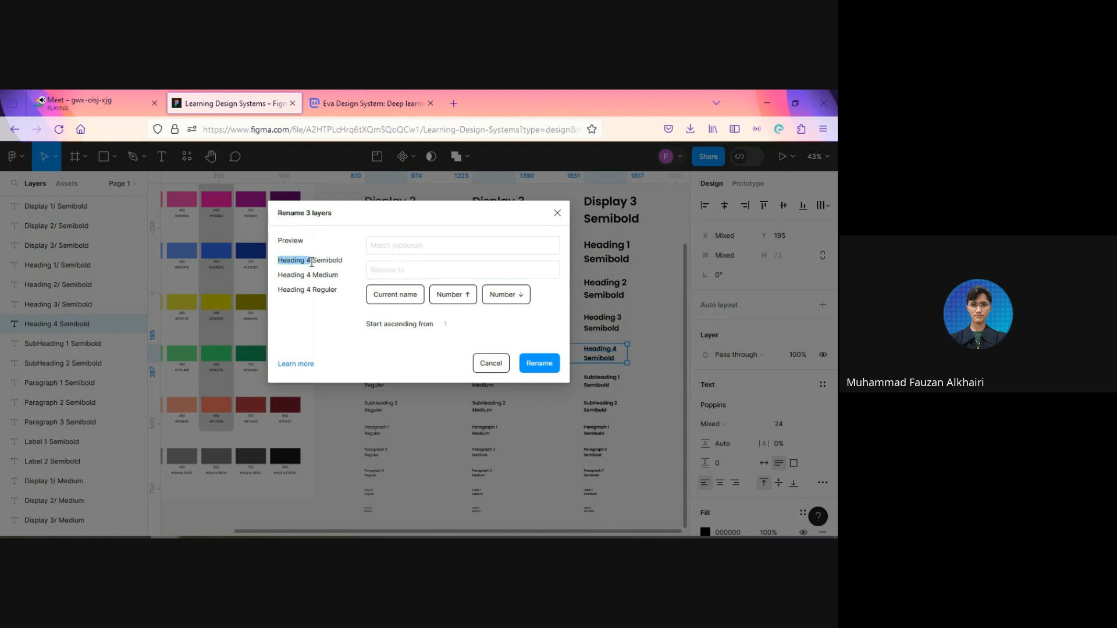
click(413, 249)
key(ctrl+v)
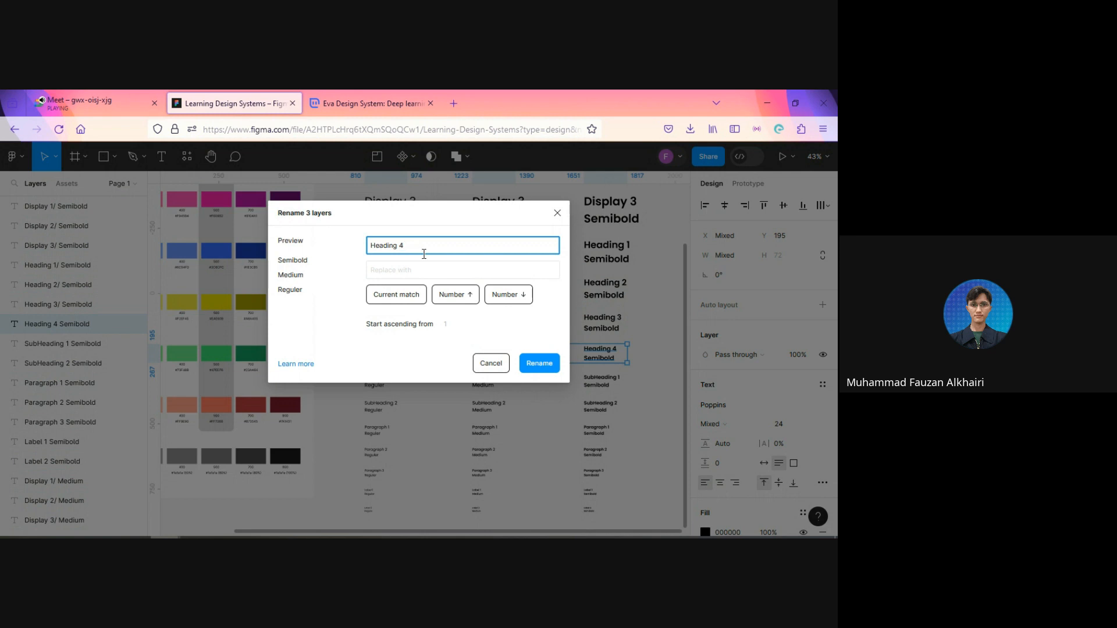
click(403, 297)
click(389, 271)
text(/)
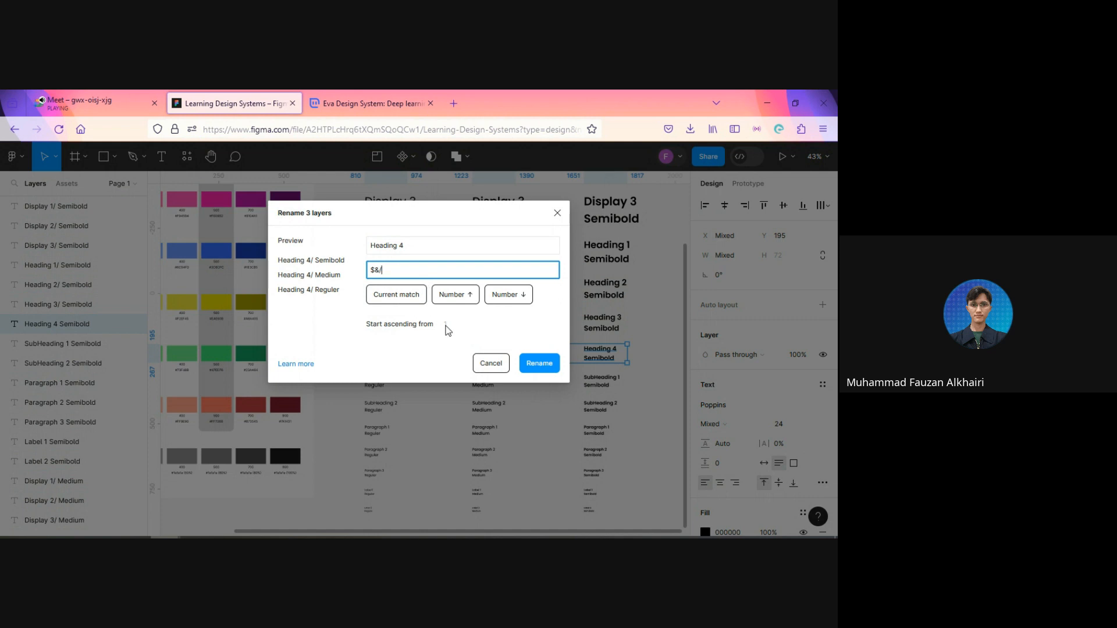
click(539, 363)
Step: Select the three SubHeading 1 samples and batch rename their layers, replacing the match "SubHeading 1" with $&/
scroll(334, 308, down, 3)
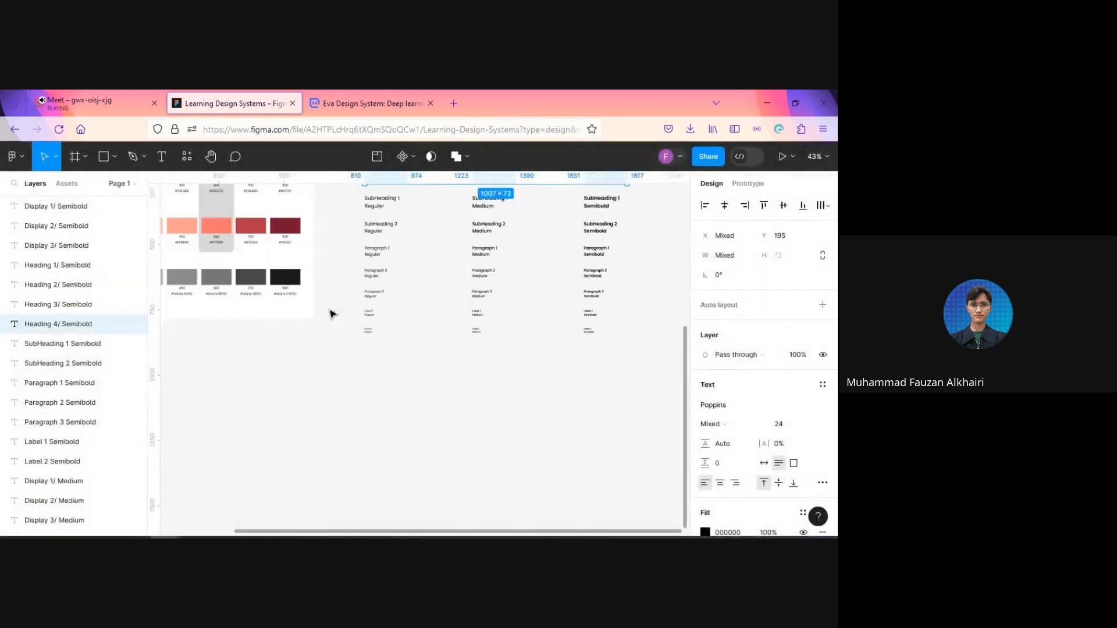
scroll(351, 295, up, 2)
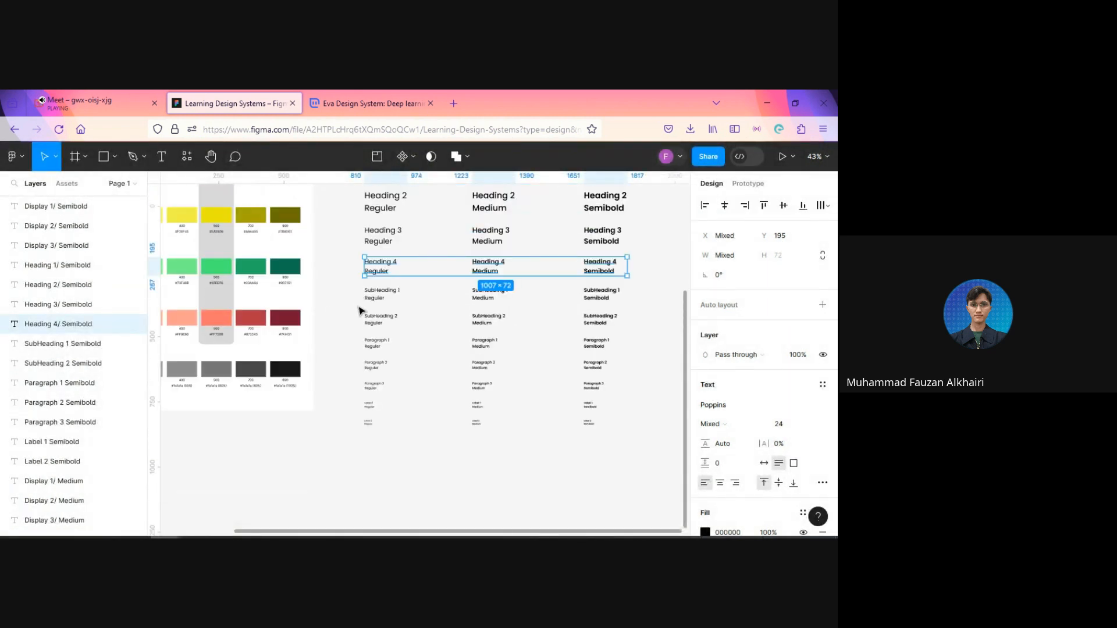
click(372, 294)
shift+click(489, 294)
shift+click(608, 297)
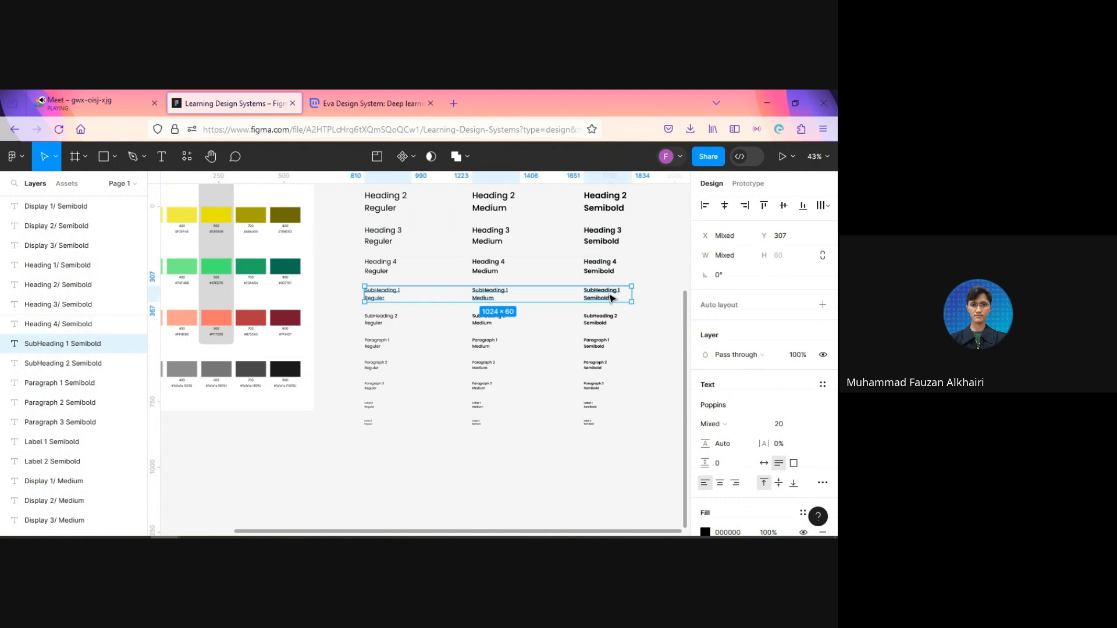
key(ctrl+r)
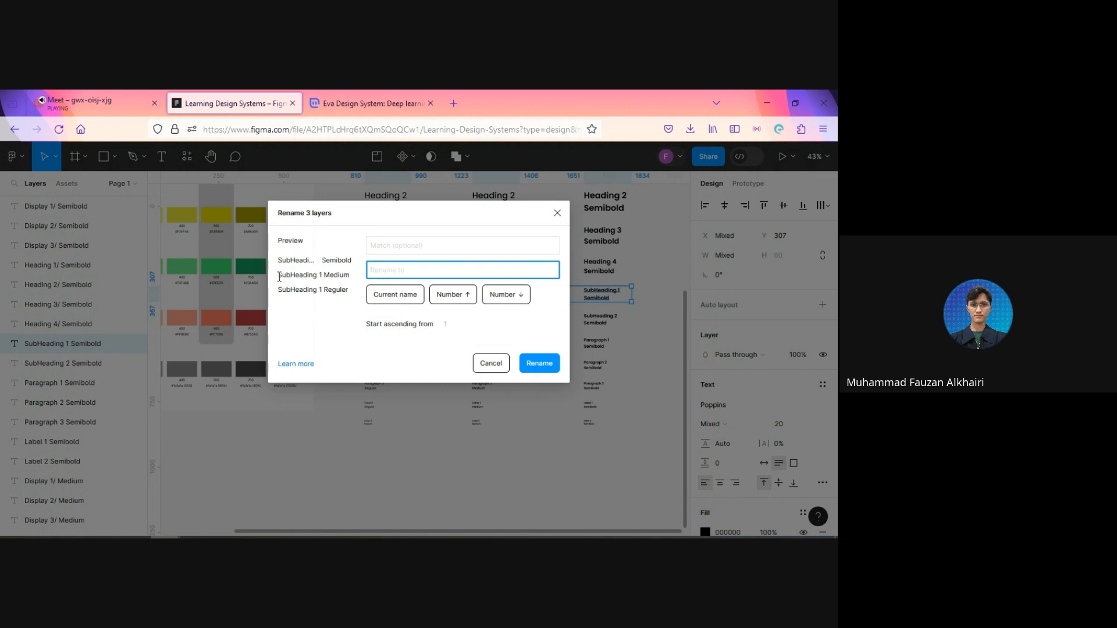
drag(280, 277, 323, 278)
key(ctrl+c)
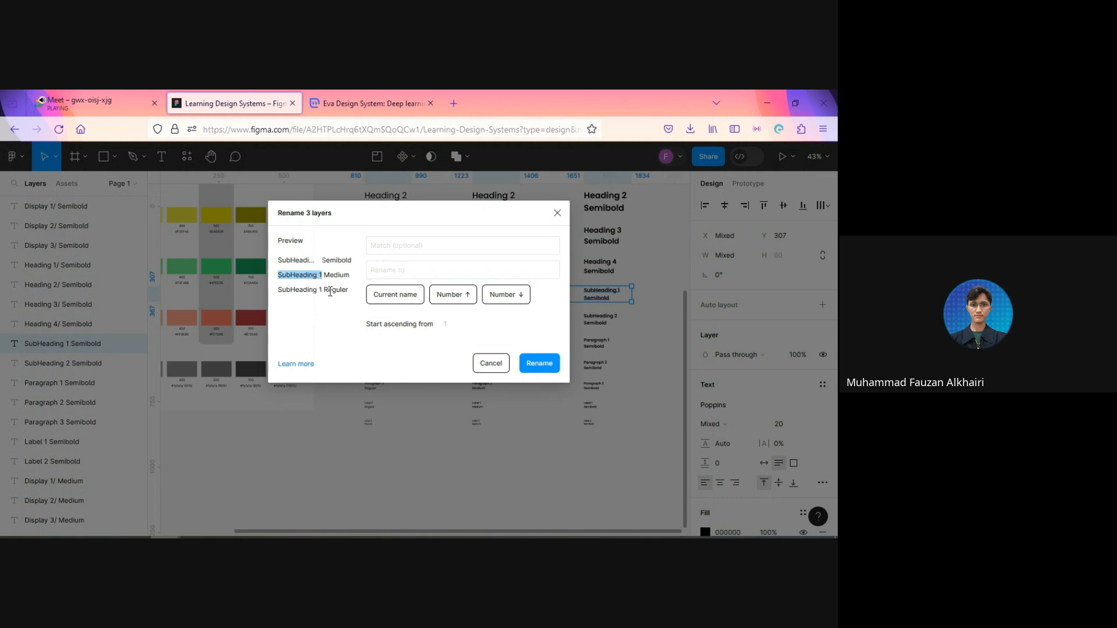
click(398, 248)
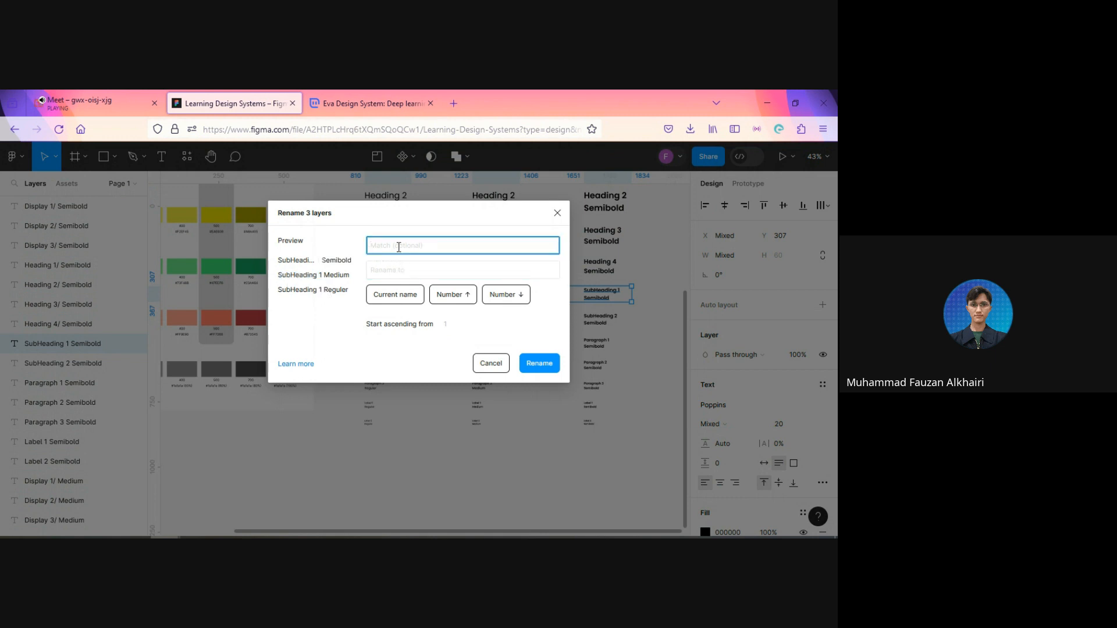
key(ctrl+v)
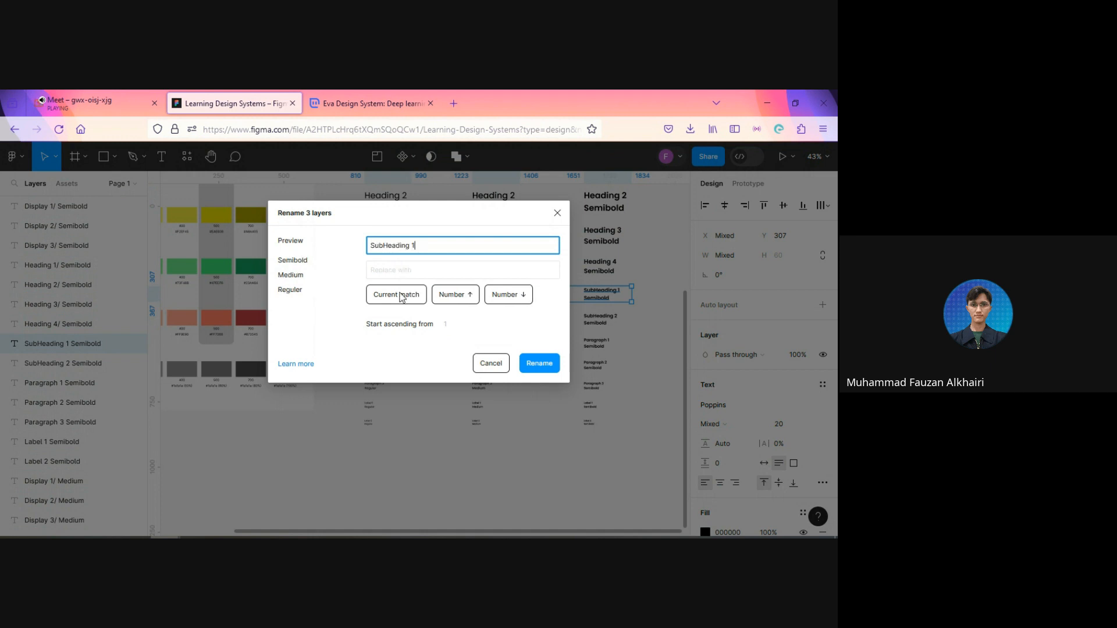
click(402, 295)
click(403, 272)
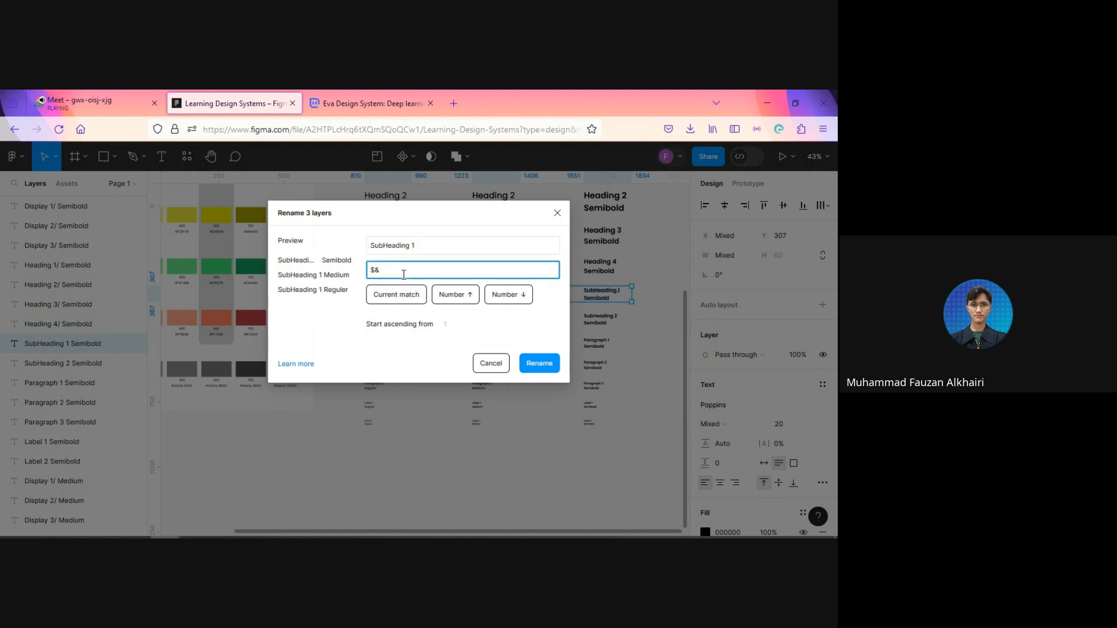
text(/)
click(539, 364)
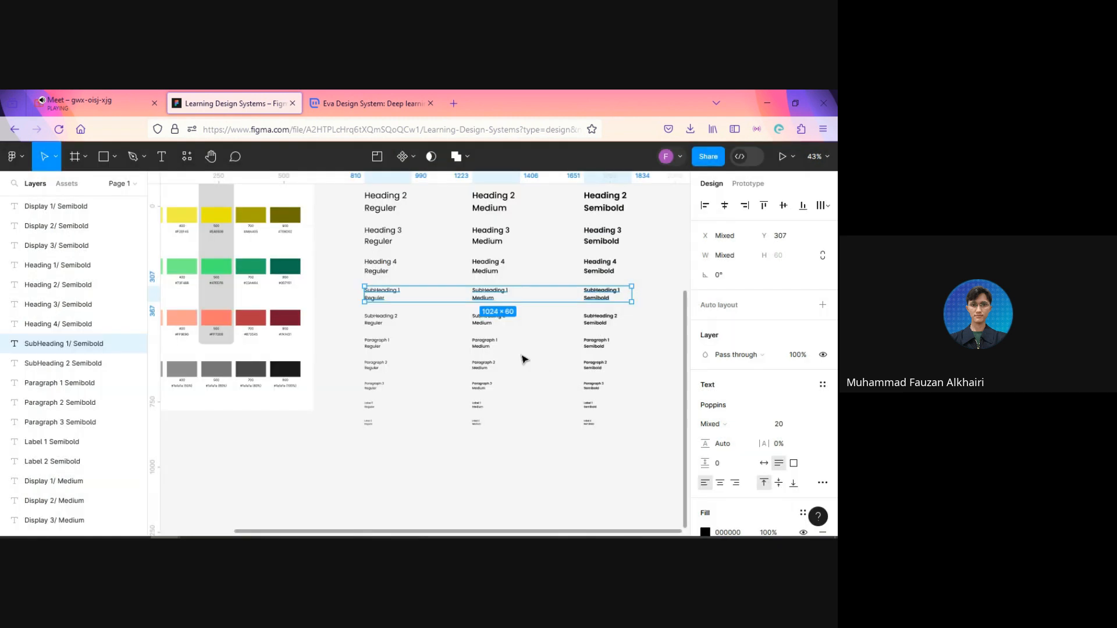
Step: Select the three SubHeading 2 samples and batch rename their layers, replacing the match "SubHeading 2" with $&/
drag(353, 324, 611, 330)
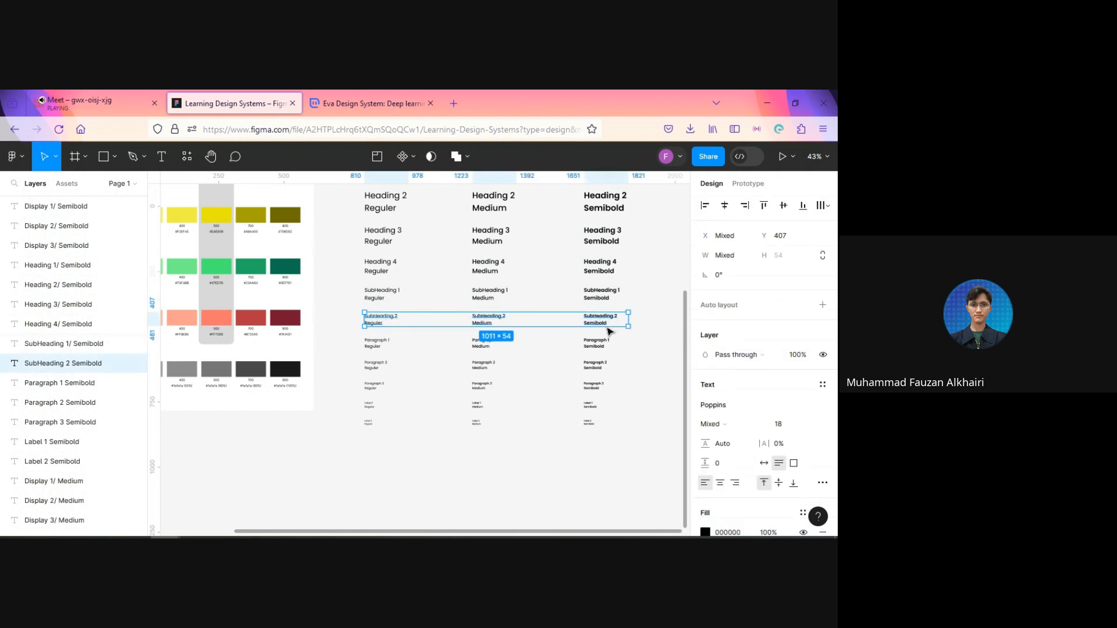
key(ctrl+r)
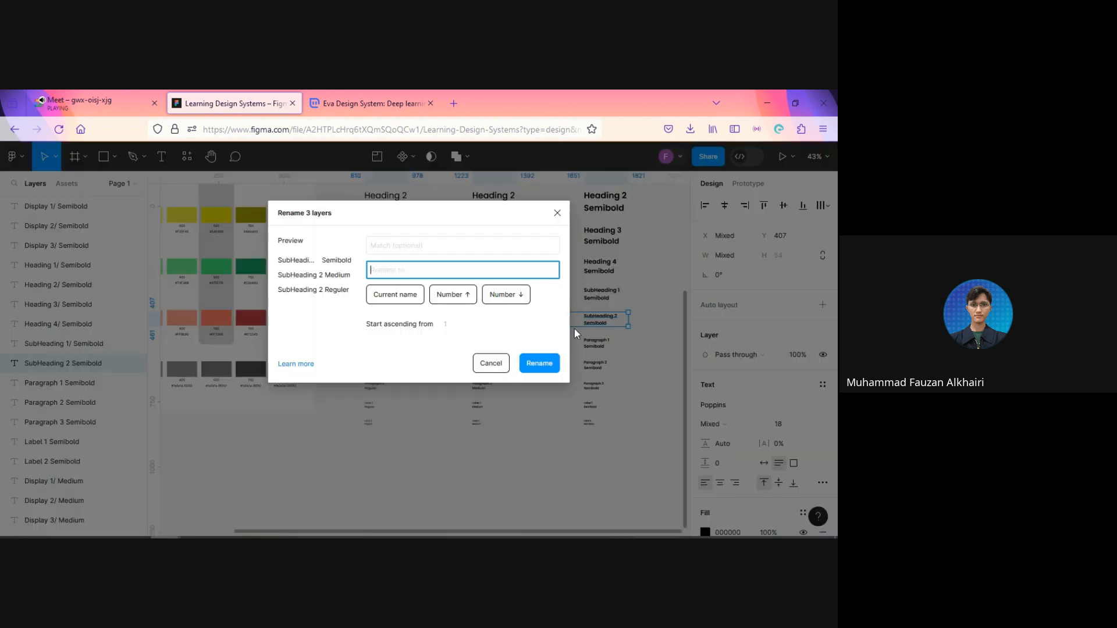
click(281, 275)
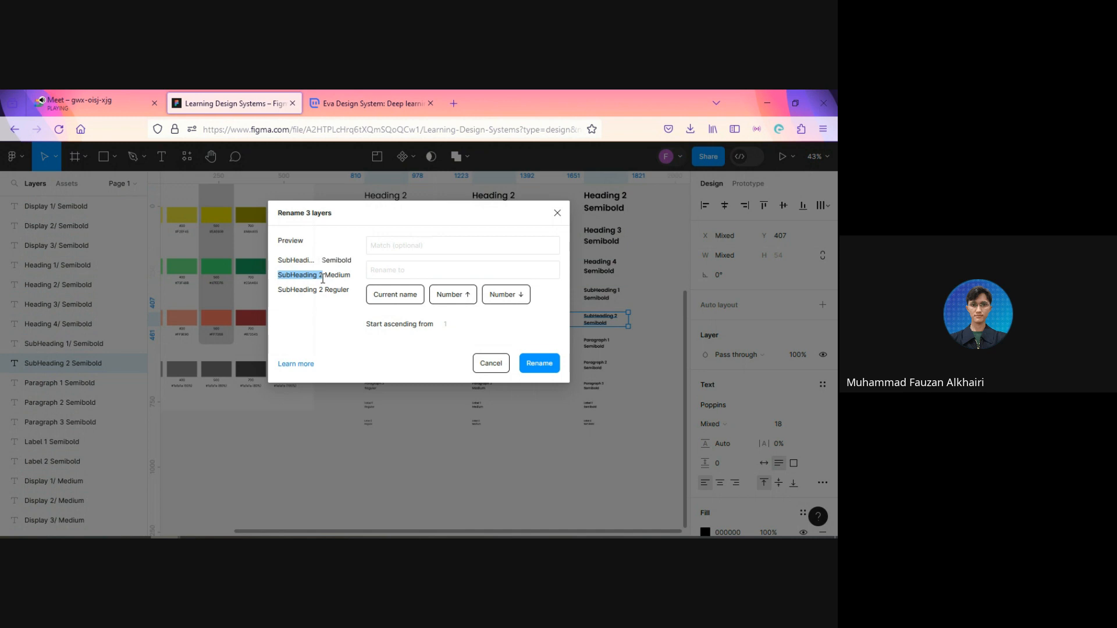
click(405, 245)
text(SubHeading 2)
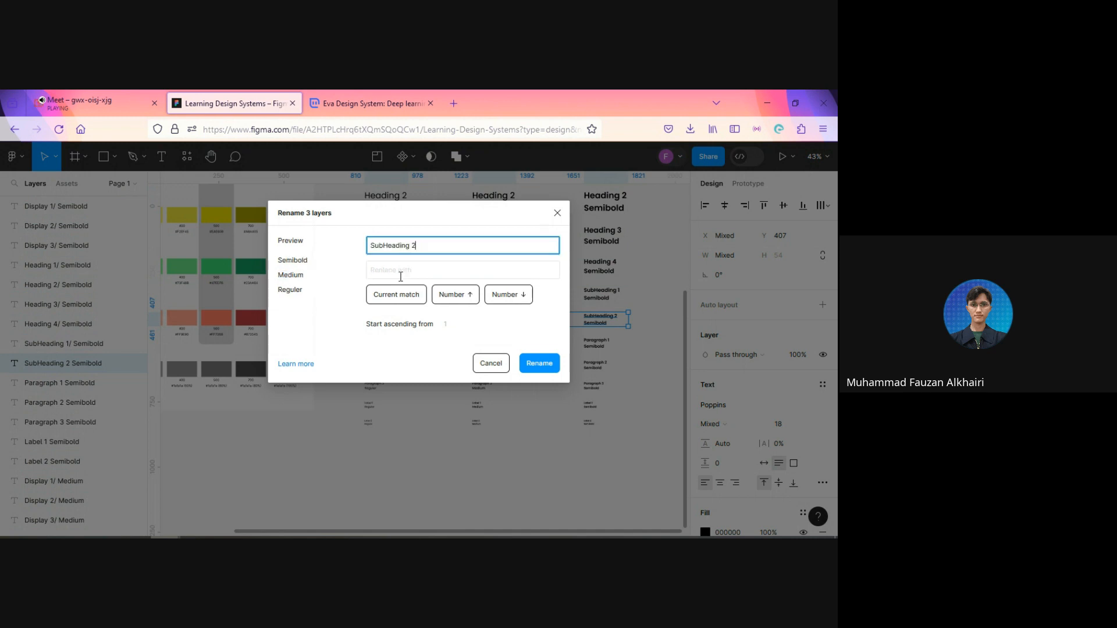
click(404, 293)
click(407, 271)
text(/)
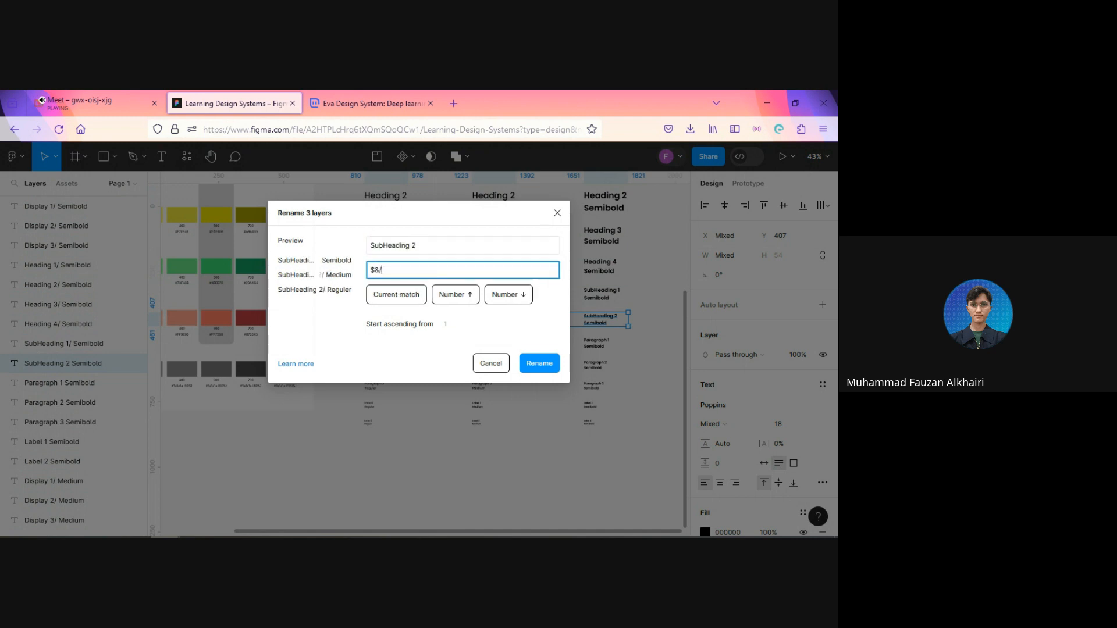
click(539, 363)
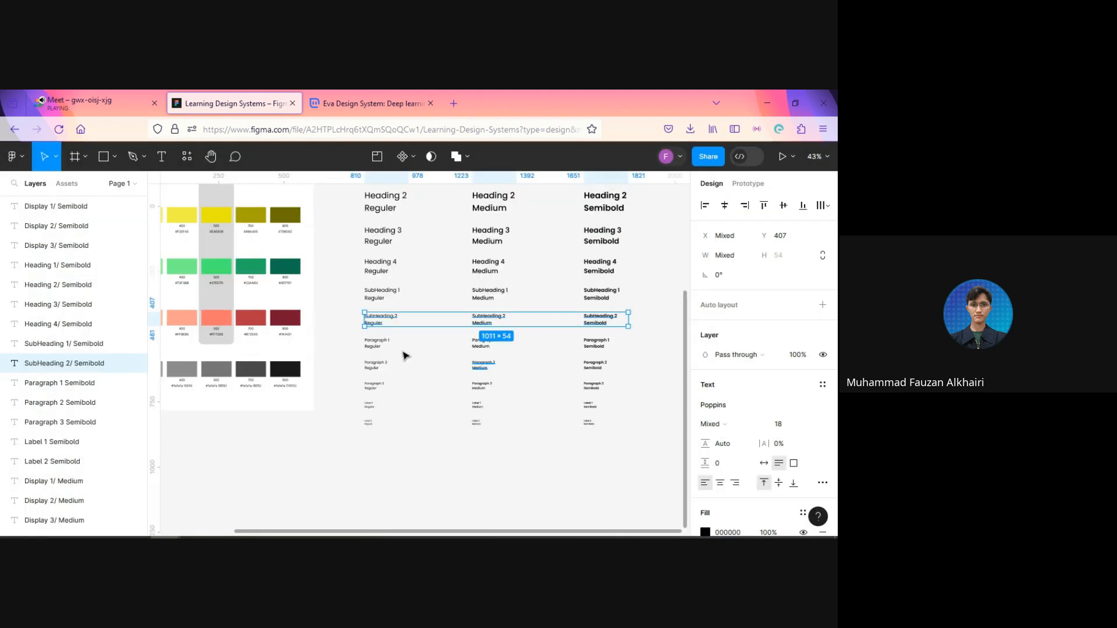
Step: Select the three Paragraph 1 samples and batch rename their layers, replacing the match "Paragraph 1" with $&/
drag(357, 335, 620, 363)
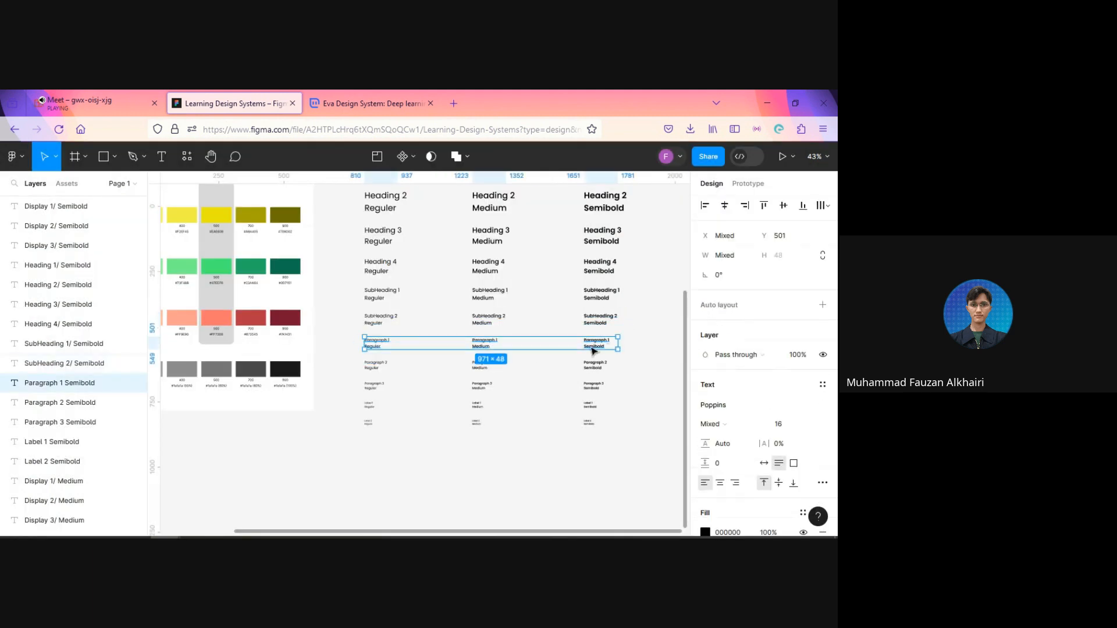
key(ctrl+r)
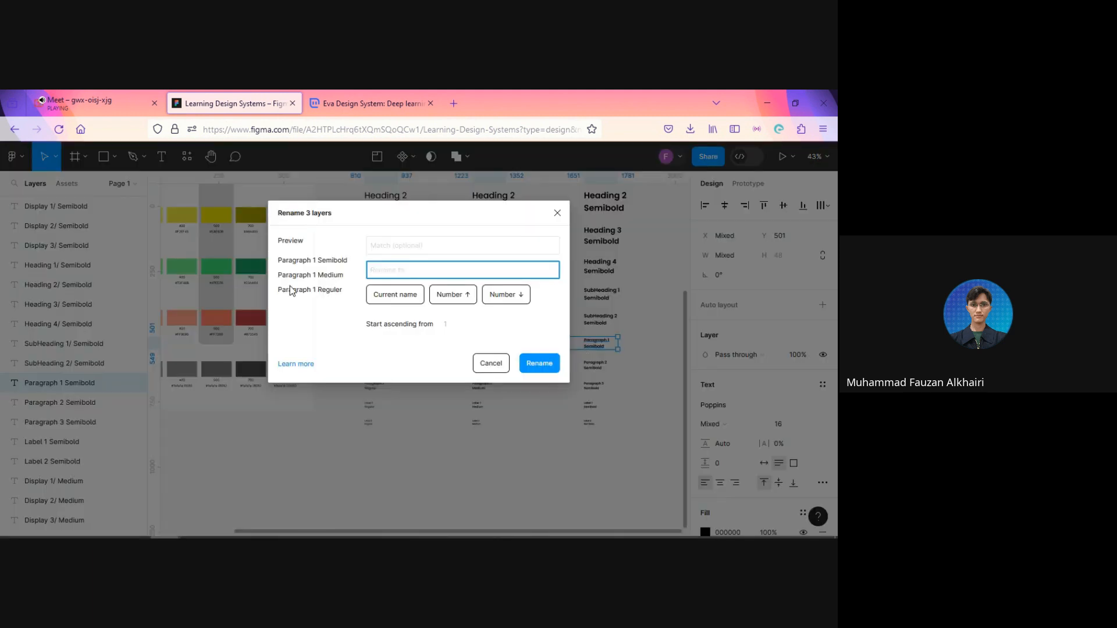
drag(278, 275, 312, 277)
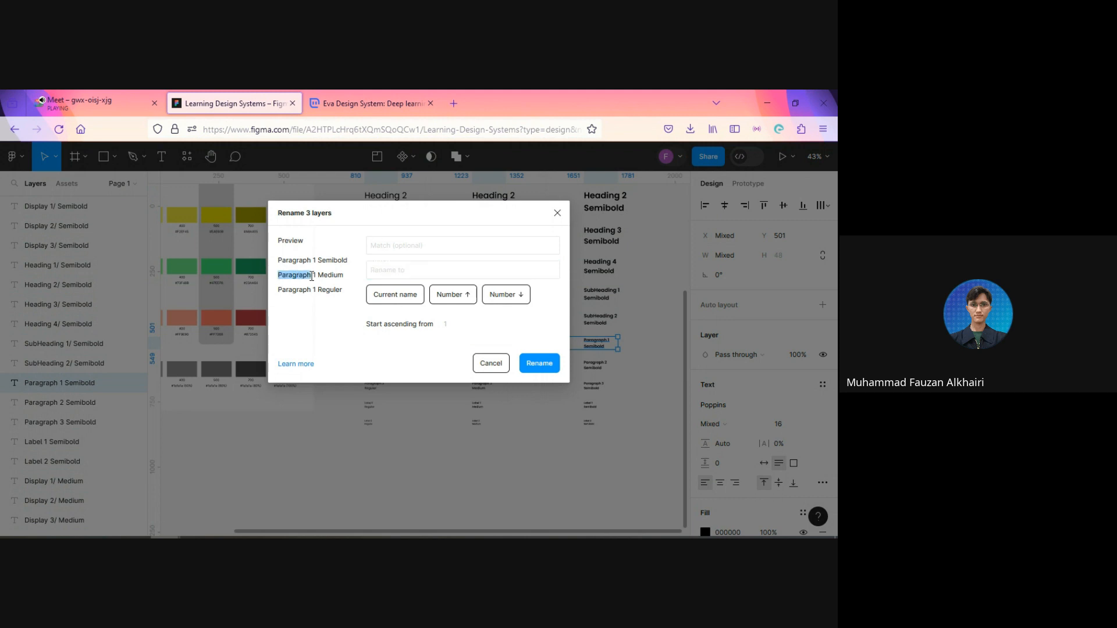
click(407, 245)
text(Paragraph 1)
click(407, 293)
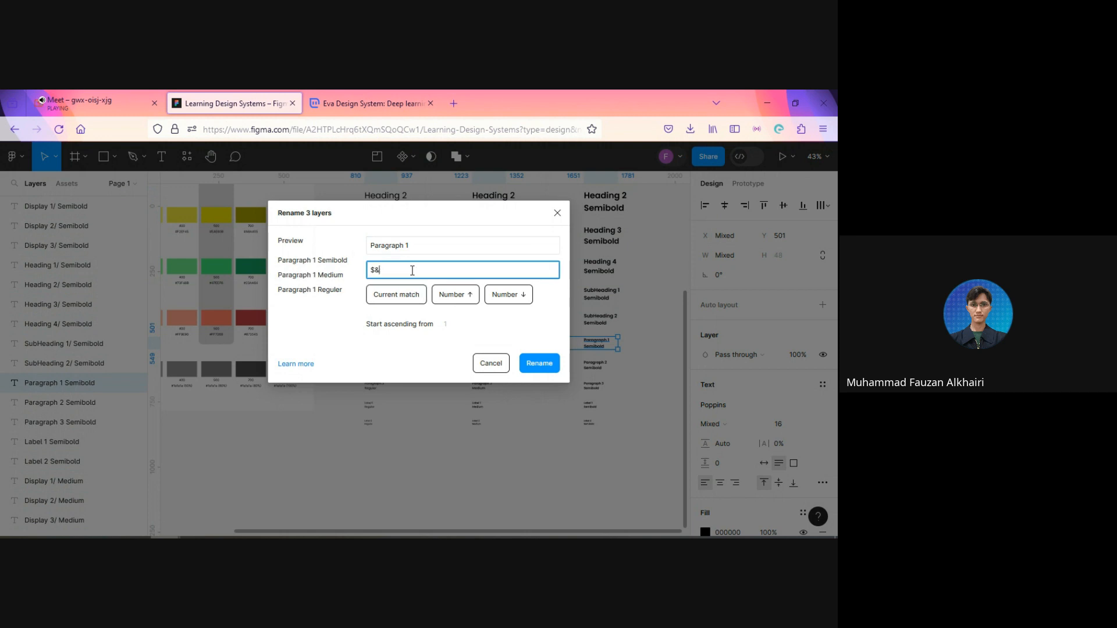
text(/)
click(540, 363)
Step: Select the three Paragraph 2 samples and batch rename their layers, replacing the match "Paragraph 2" with $&/
drag(352, 372, 623, 365)
key(ctrl+r)
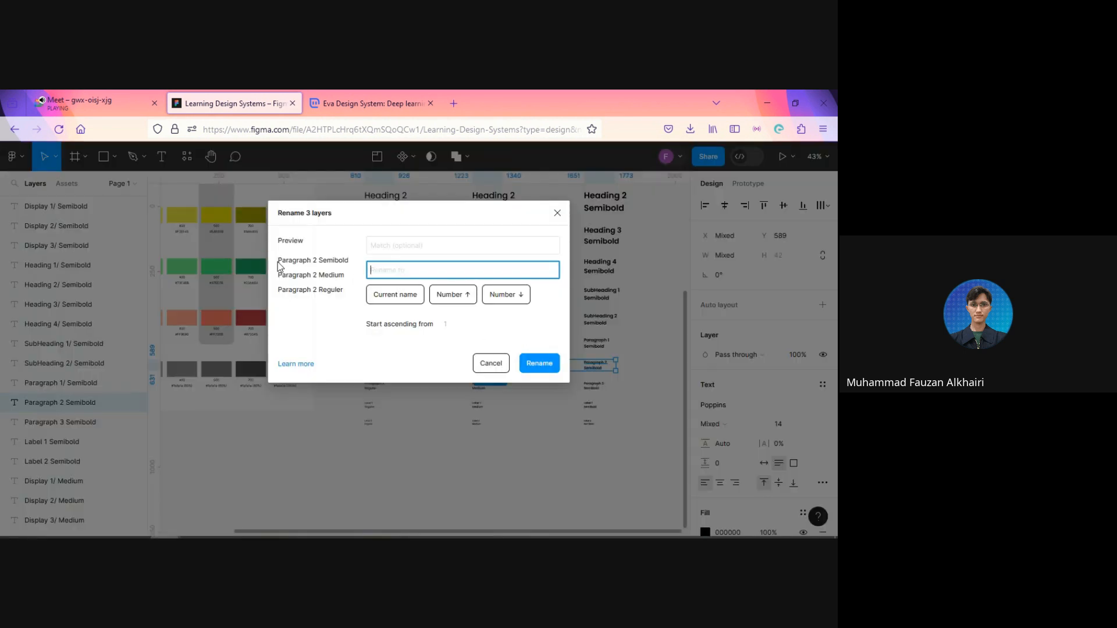
drag(278, 266, 318, 271)
key(ctrl+c)
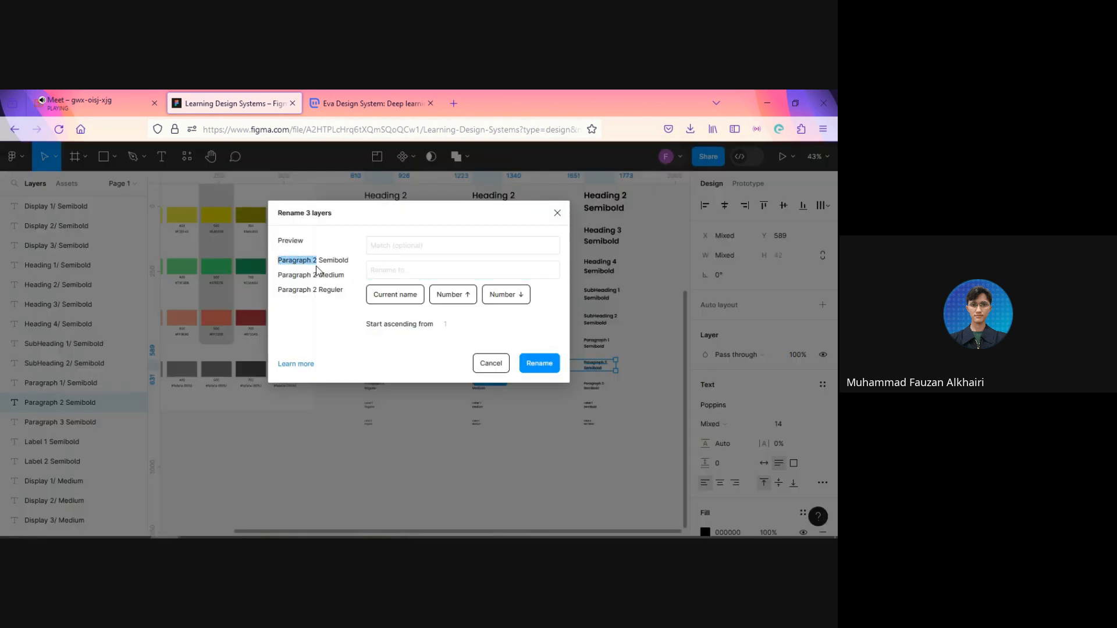
click(385, 244)
key(ctrl+v)
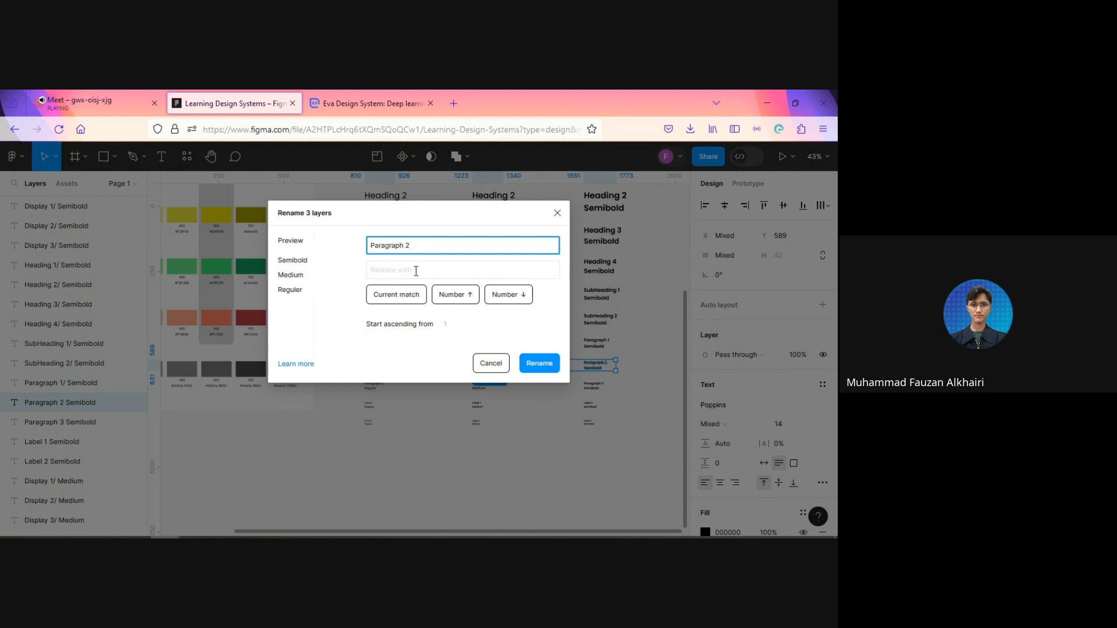
click(396, 295)
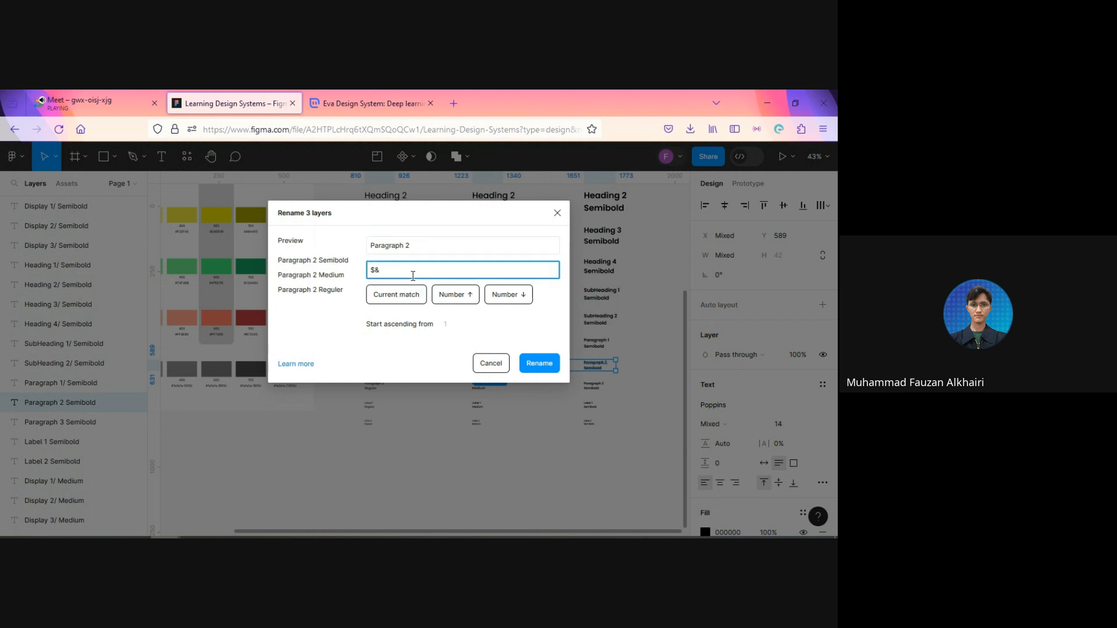
text(/)
click(539, 365)
Step: Select the three Paragraph 3 samples and batch rename their layers, replacing the match "Paragraph 3" with $&/
drag(356, 386, 612, 388)
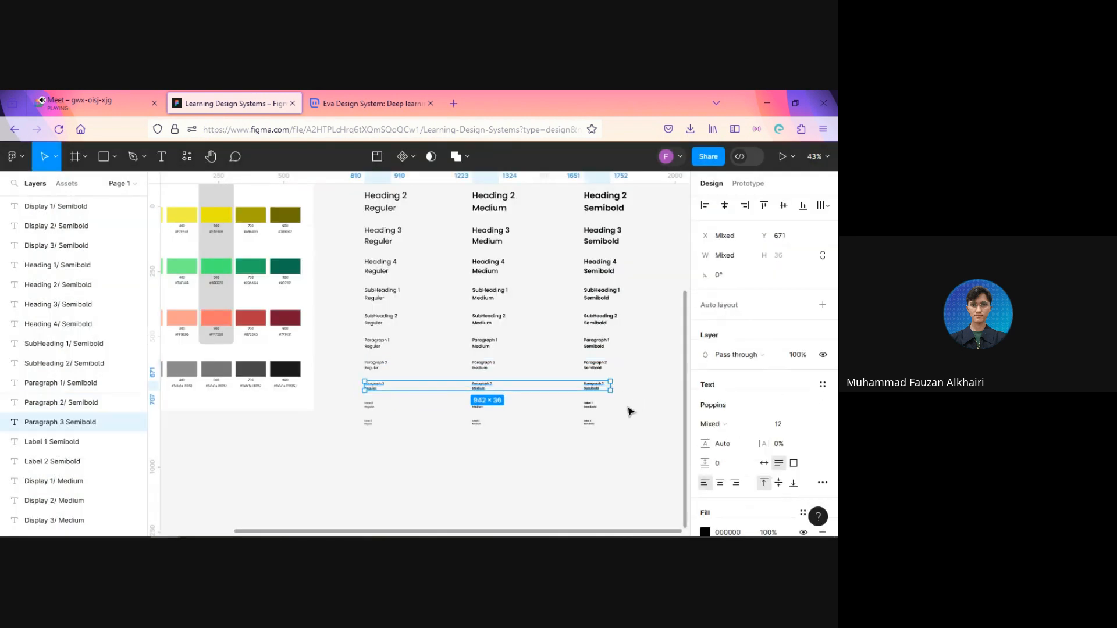
key(ctrl+r)
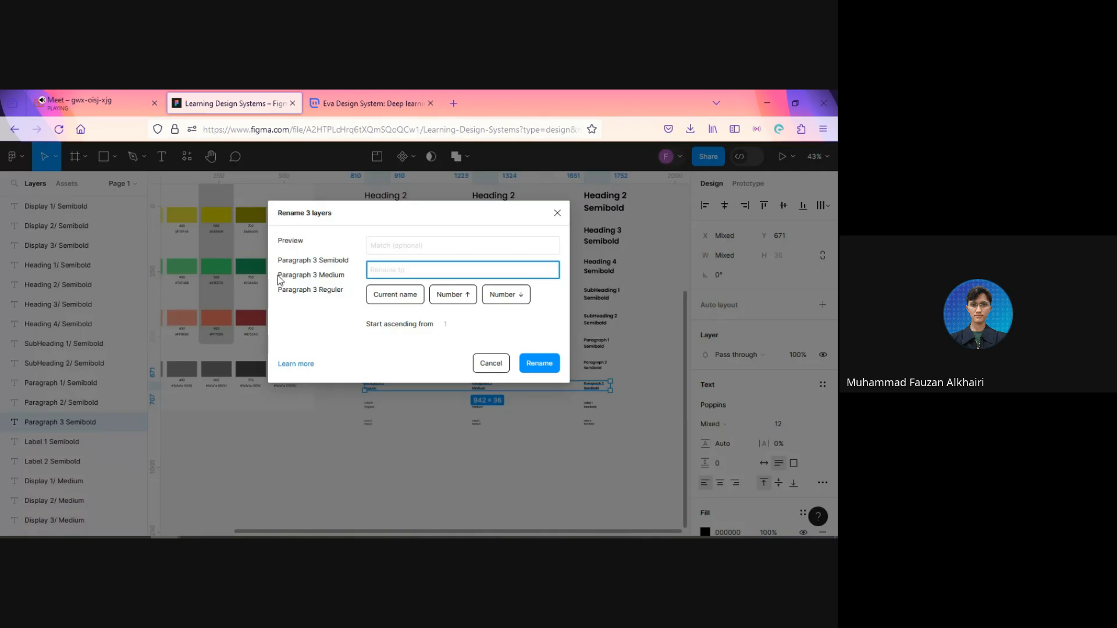
drag(278, 276, 316, 276)
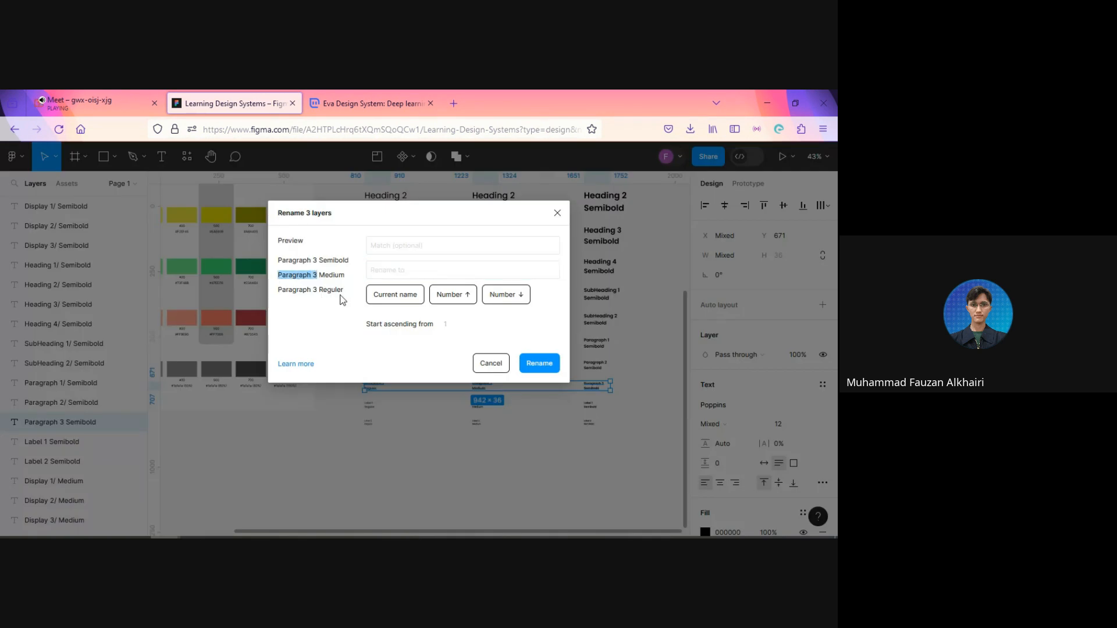
click(389, 251)
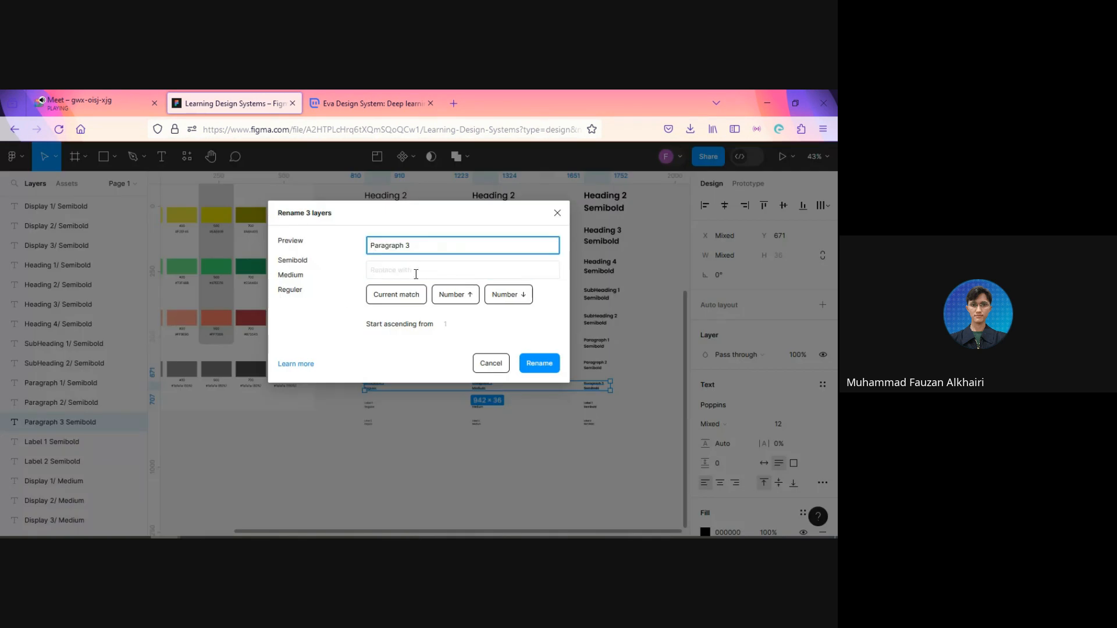
click(411, 296)
click(419, 276)
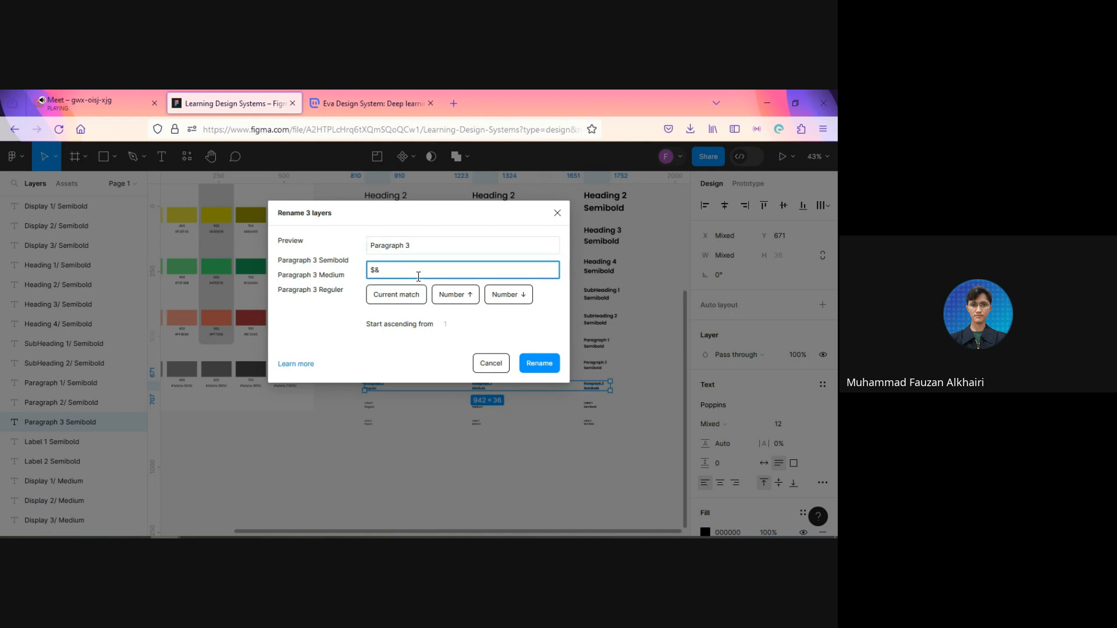
text(/)
click(537, 368)
Step: Select the three Label 1 samples and batch rename their layers, replacing the match "Label 1" with $&/
drag(347, 408, 602, 413)
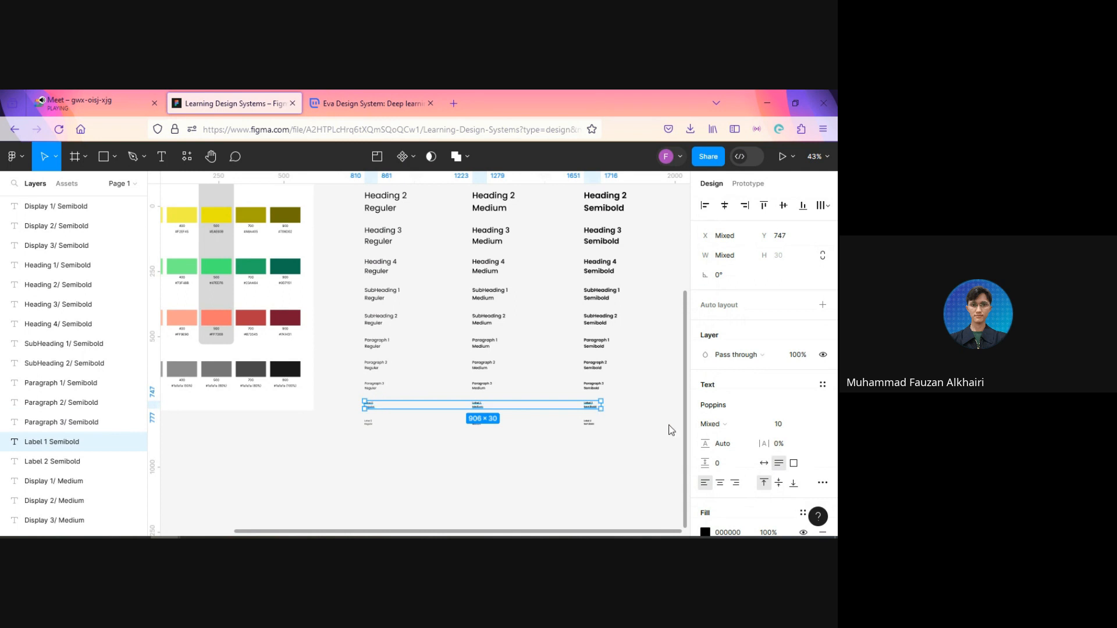
key(ctrl+r)
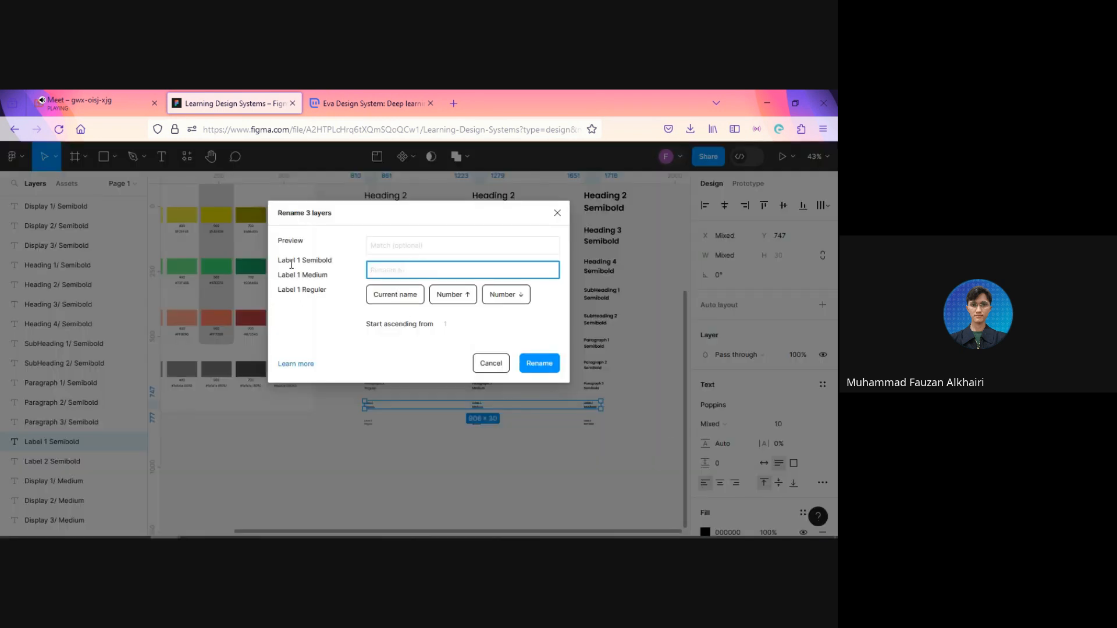
drag(278, 261, 295, 262)
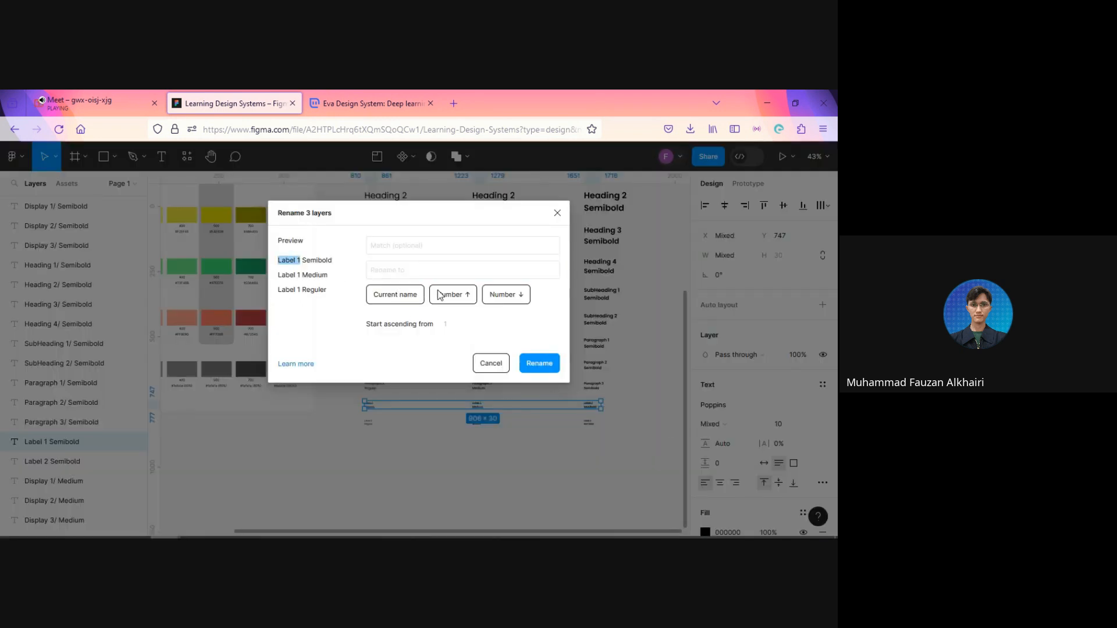
click(430, 248)
text(Label 1)
click(423, 270)
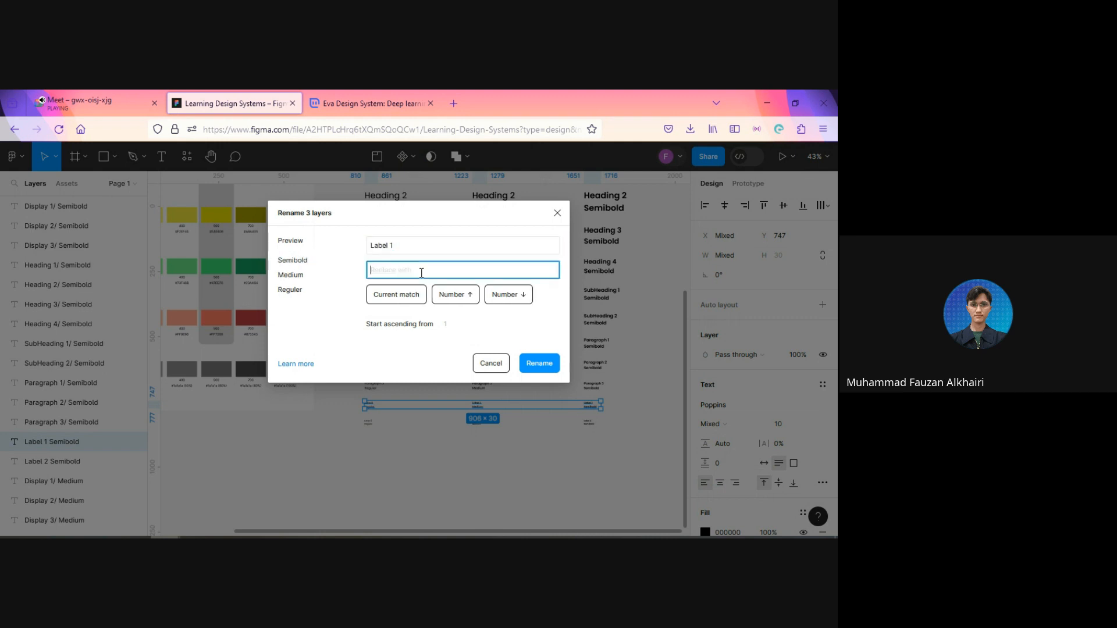
text($&)
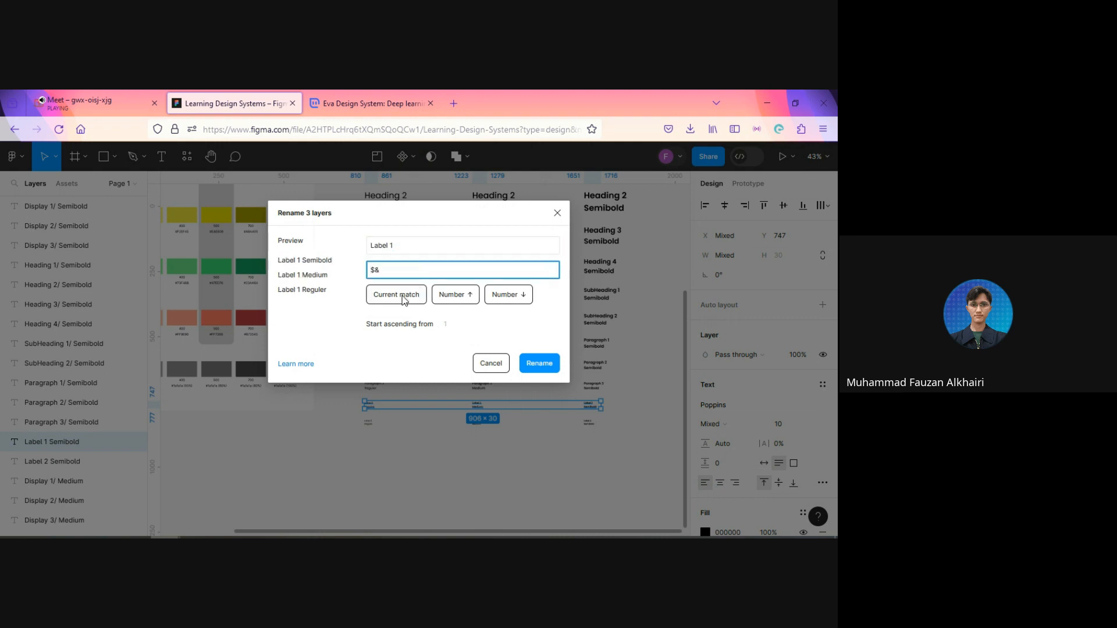
text(/)
click(538, 363)
Step: Select the three Label 2 samples and batch rename their layers, replacing the match "Label 2" with $&/
scroll(338, 460, up, 2)
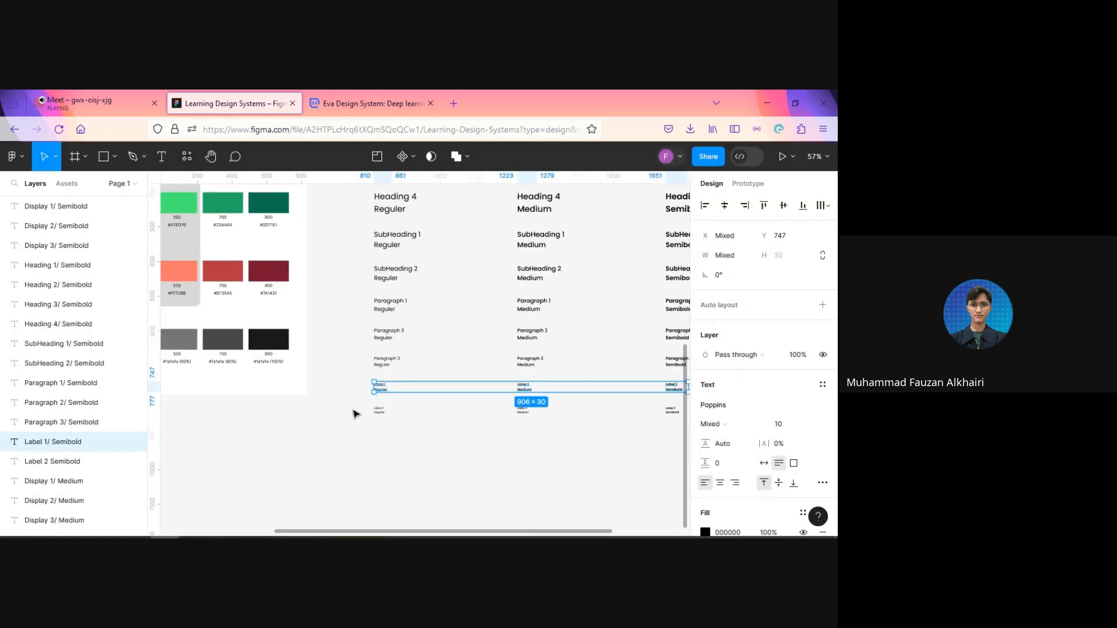
click(375, 411)
shift+click(672, 411)
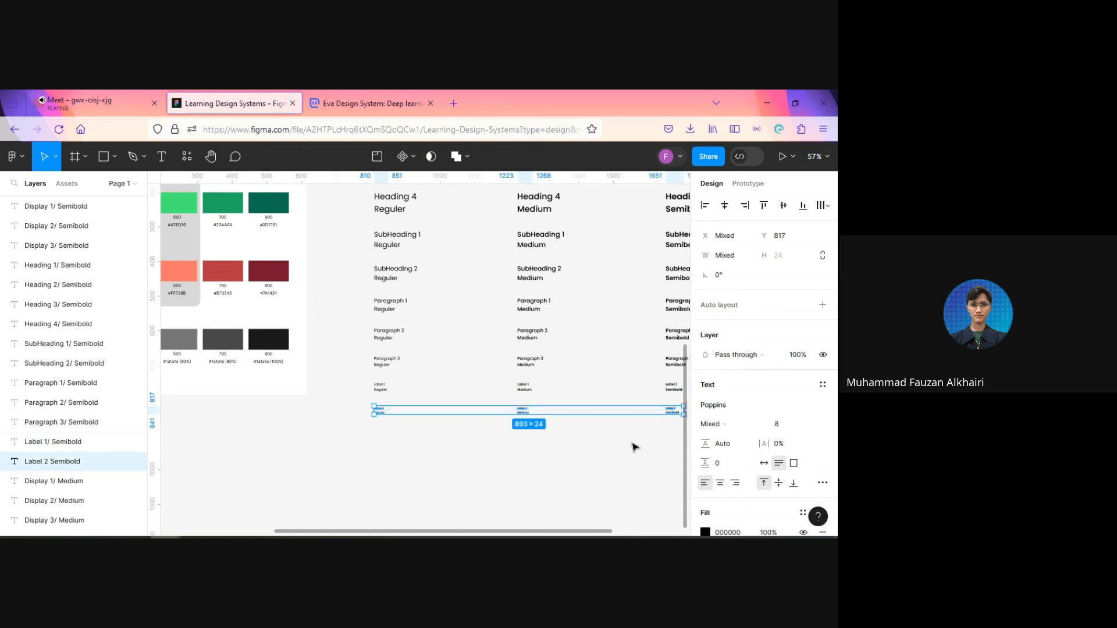
key(ctrl+r)
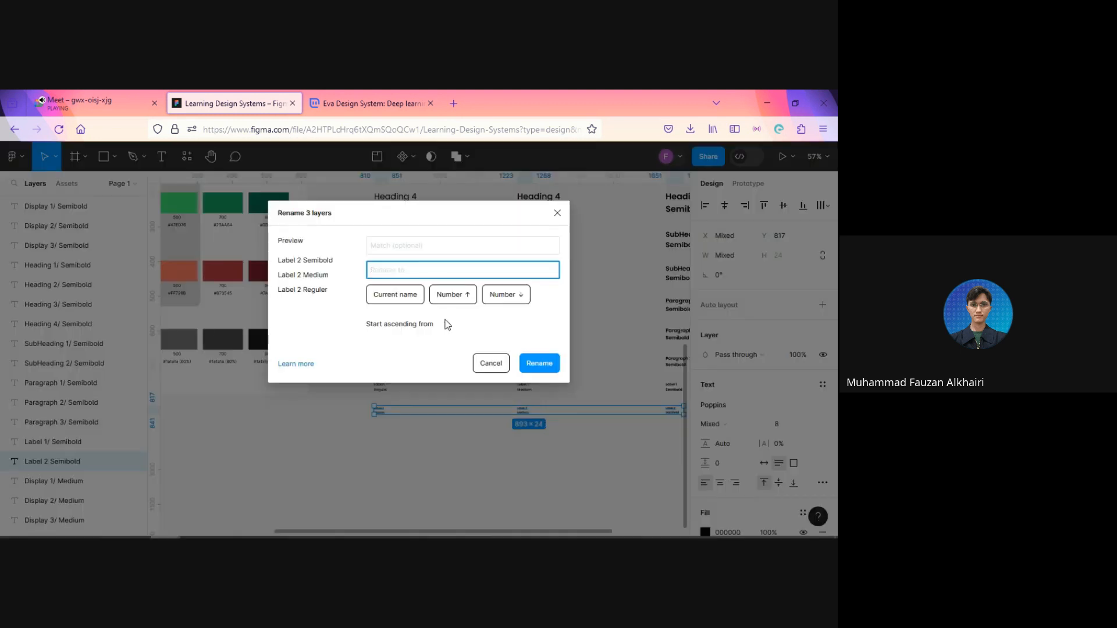
drag(278, 261, 300, 262)
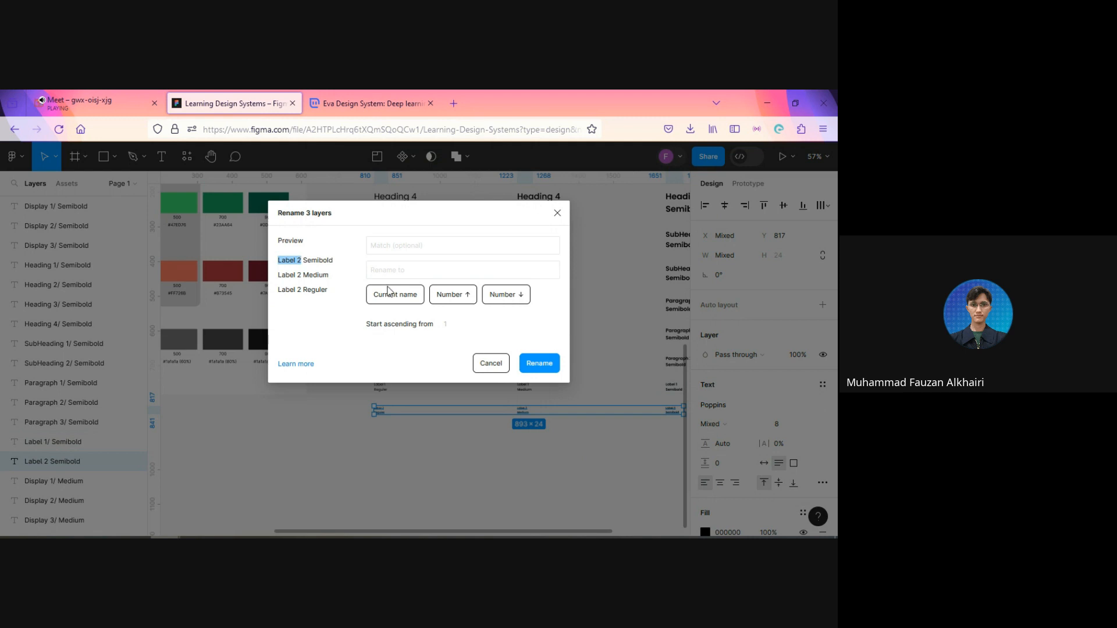
click(402, 246)
text(Label 2)
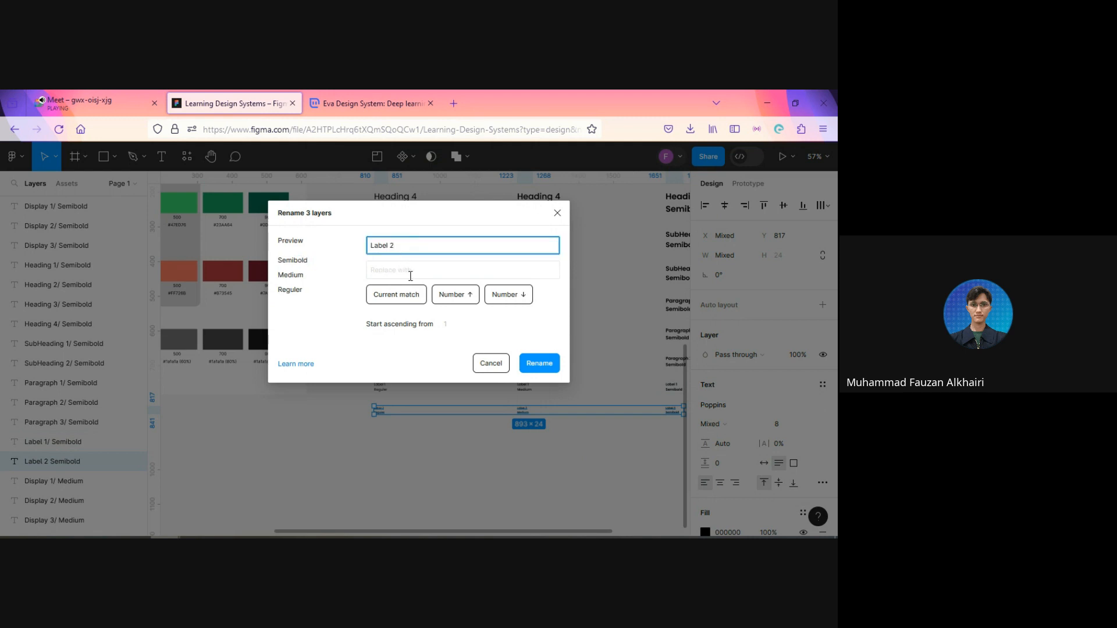
click(410, 276)
click(405, 296)
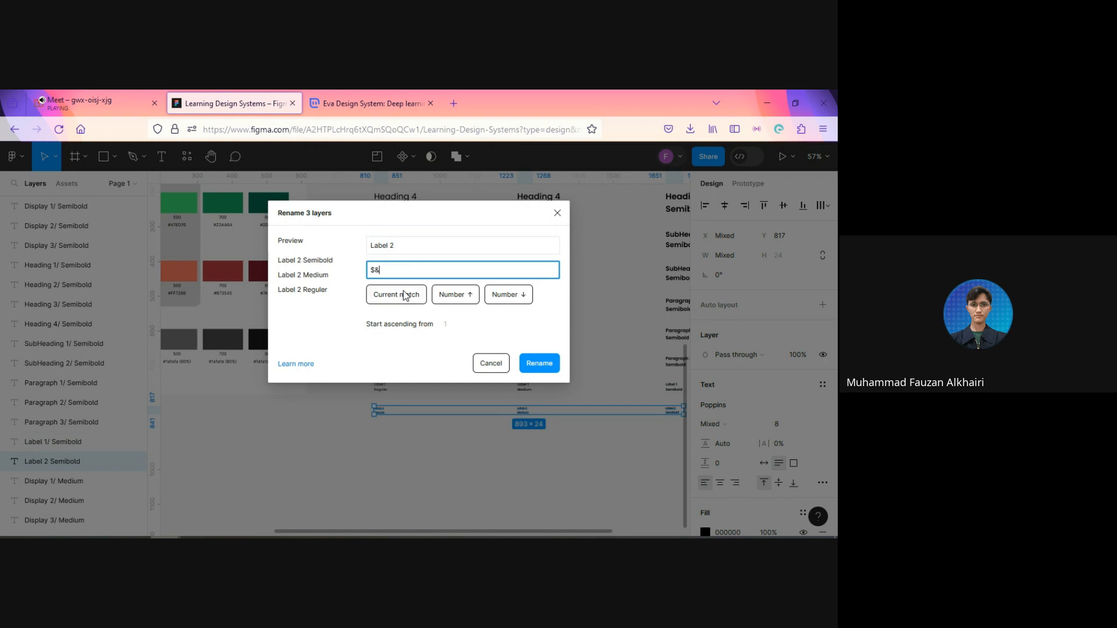
text(/)
click(548, 364)
click(565, 481)
Step: Inspect the Paragraph 1 Reguler sample's text settings, including its line height, and look over the typography scale
scroll(473, 447, right, 5)
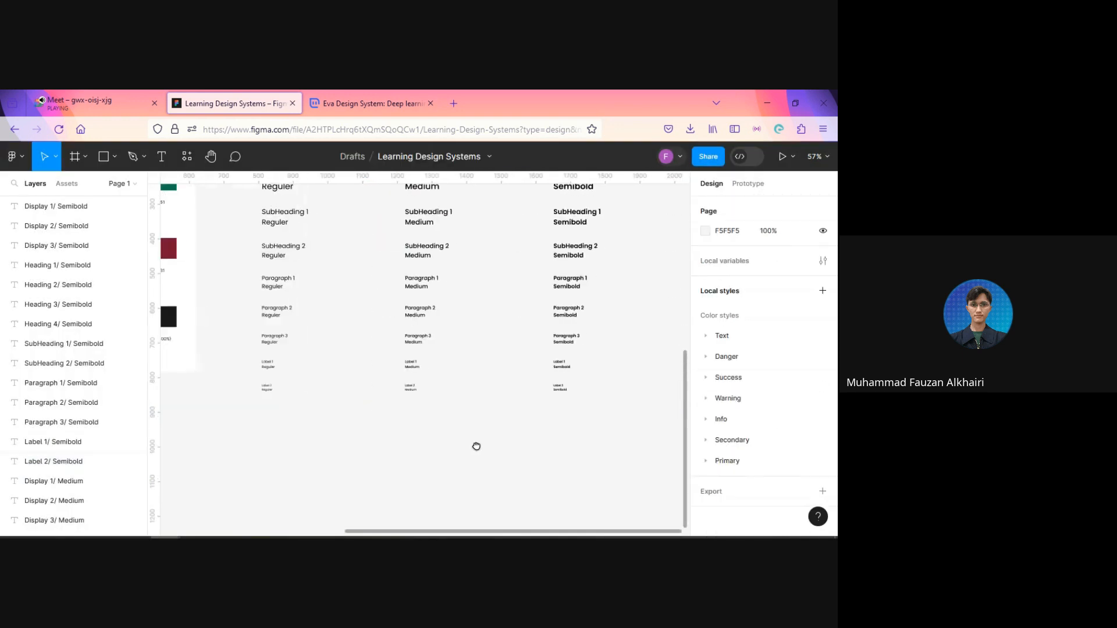
scroll(469, 448, up, 2)
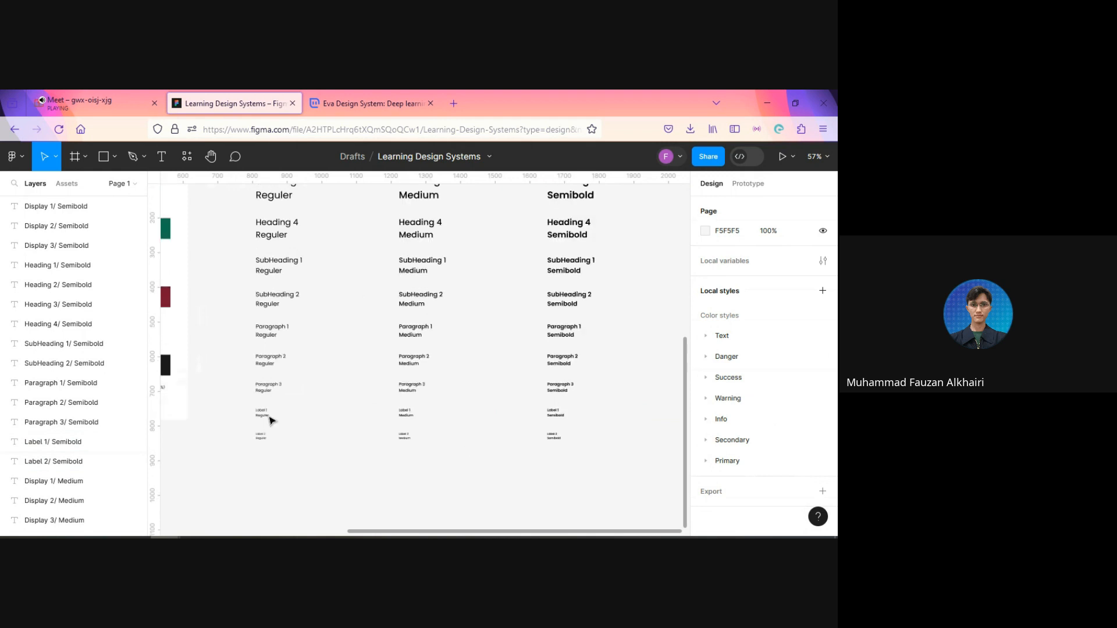
click(259, 336)
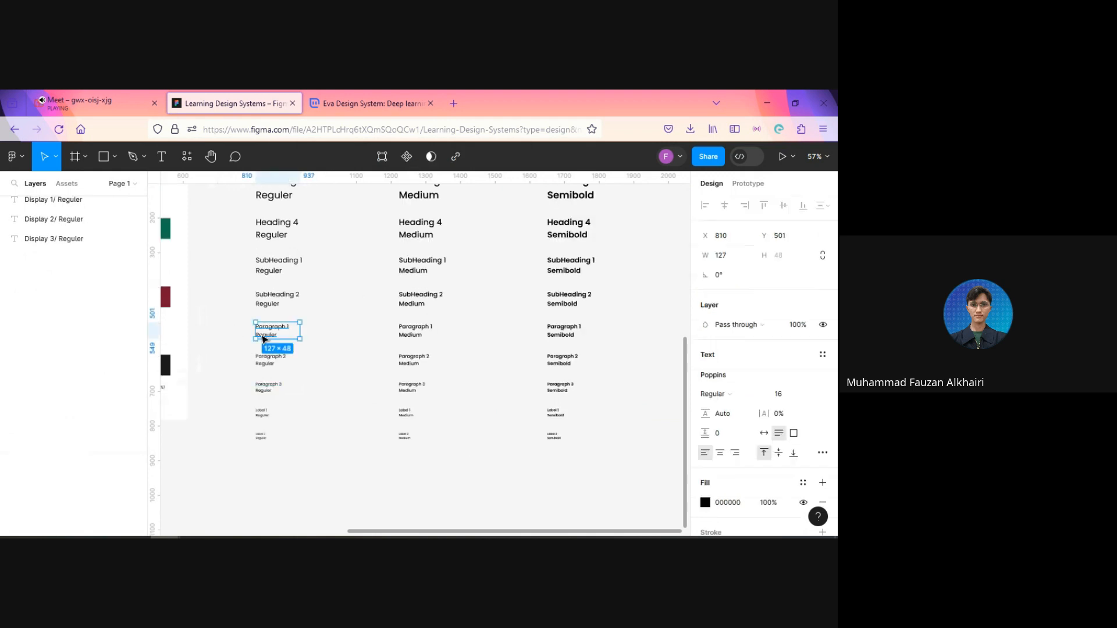
scroll(268, 346, up, 3)
scroll(269, 350, up, 2)
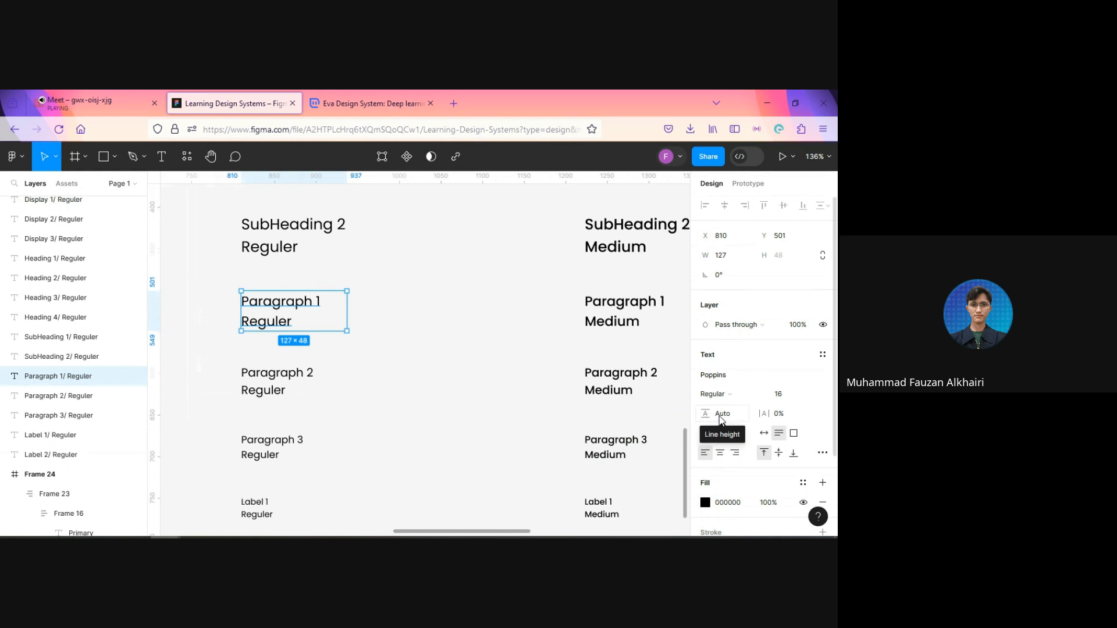
scroll(227, 329, down, 3)
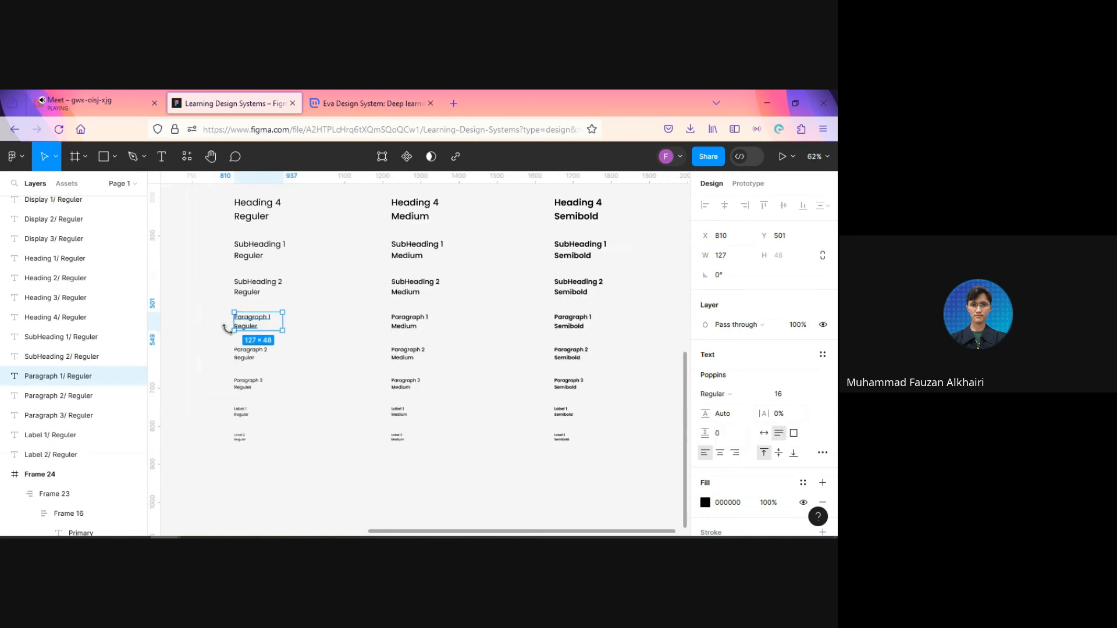
scroll(227, 328, up, 5)
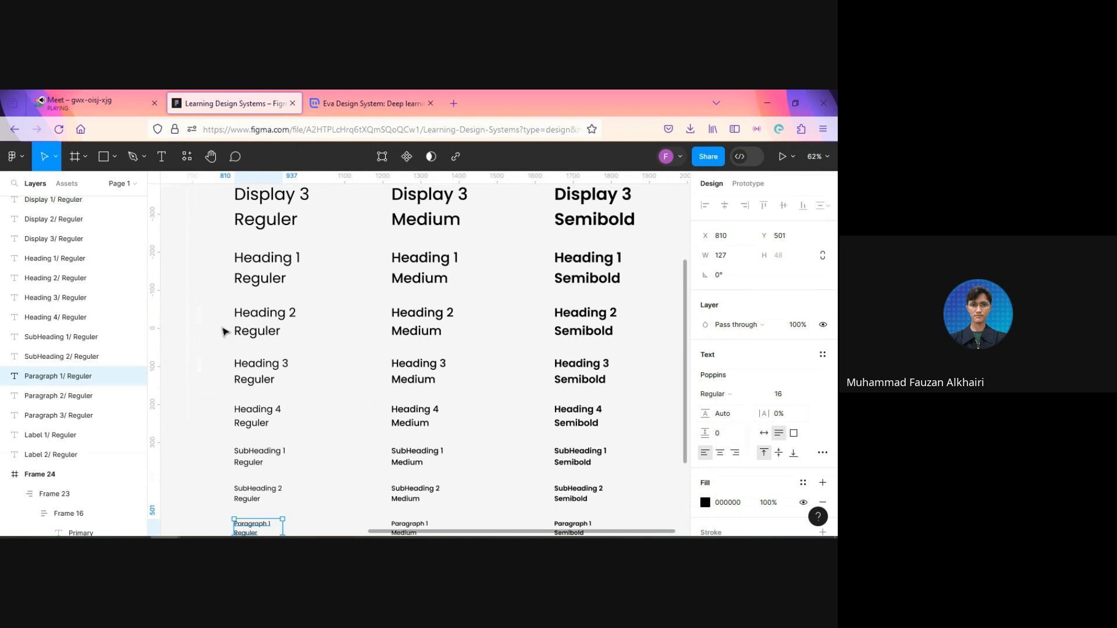
scroll(226, 332, up, 4)
scroll(226, 332, down, 6)
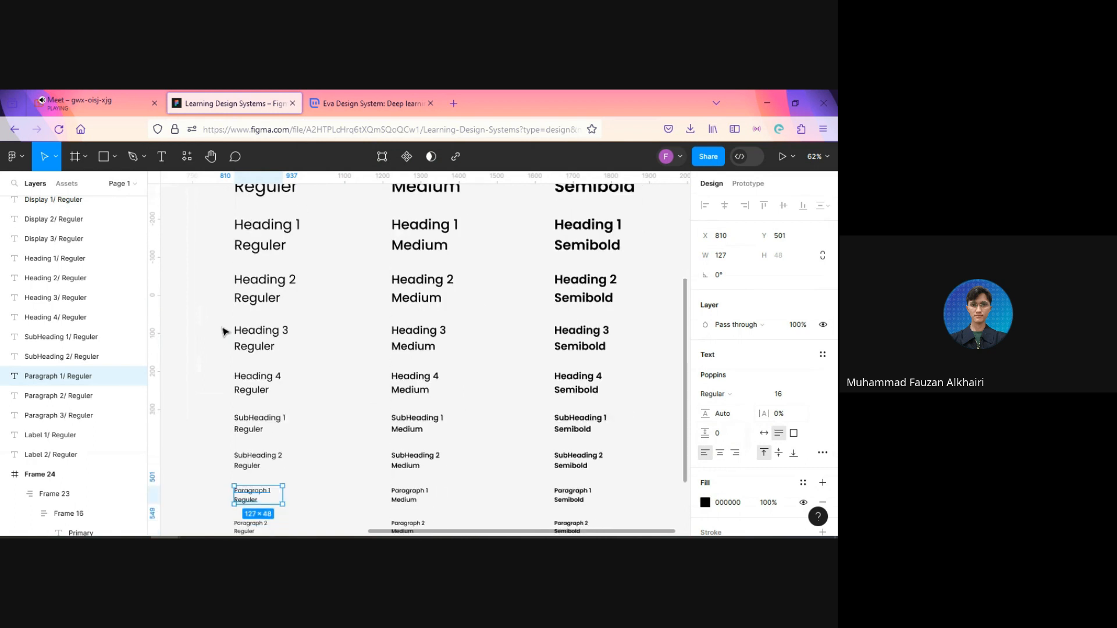
scroll(226, 332, down, 3)
Step: Select all Paragraph and Label samples in the three weights and set their line height to 140%
click(213, 344)
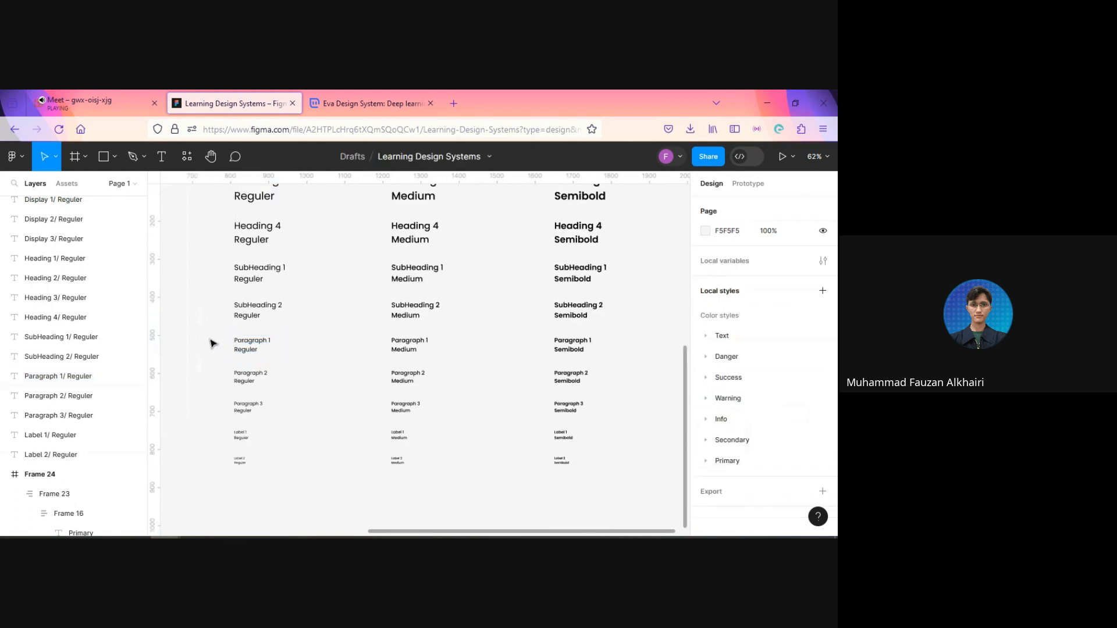
drag(214, 339, 622, 500)
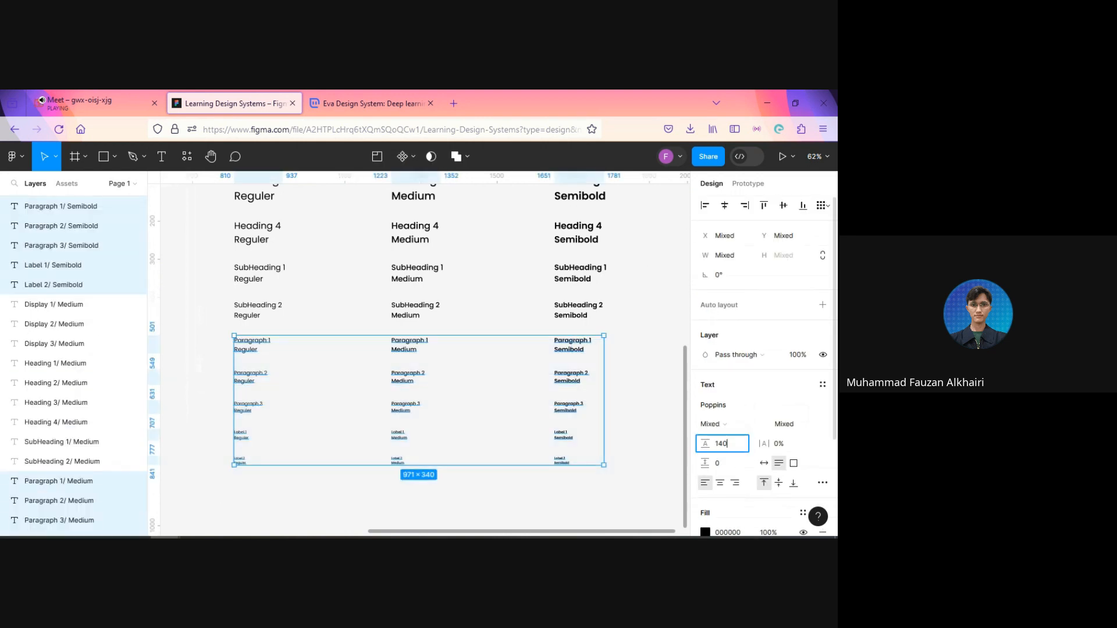
key(Return)
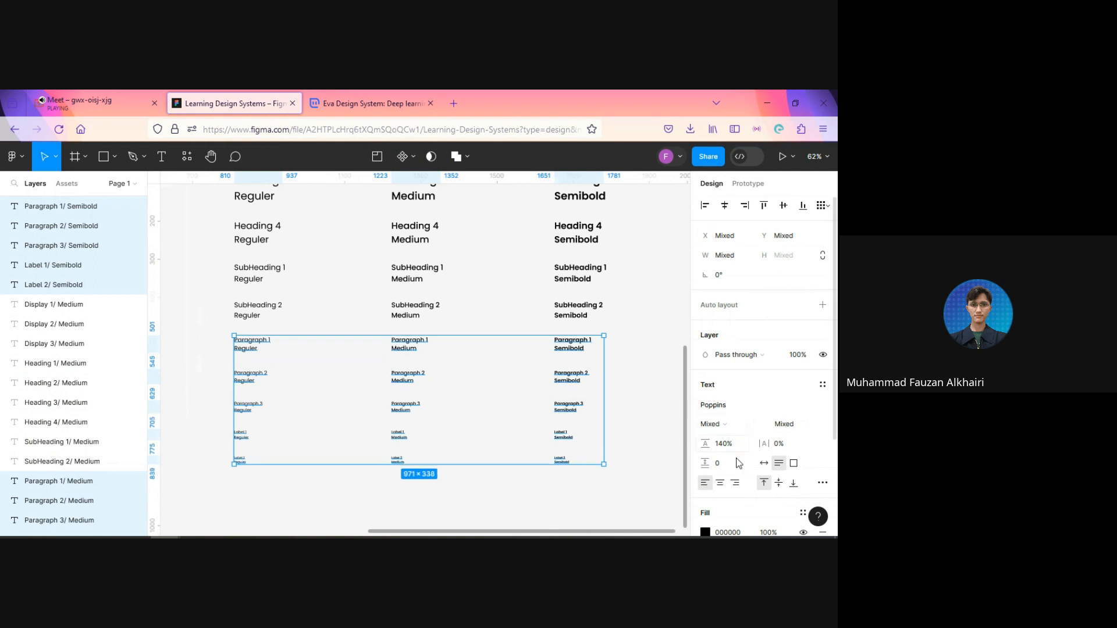
Step: Check the line height of the Paragraph 1 Semibold and Paragraph 1 Reguler samples
scroll(609, 356, up, 5)
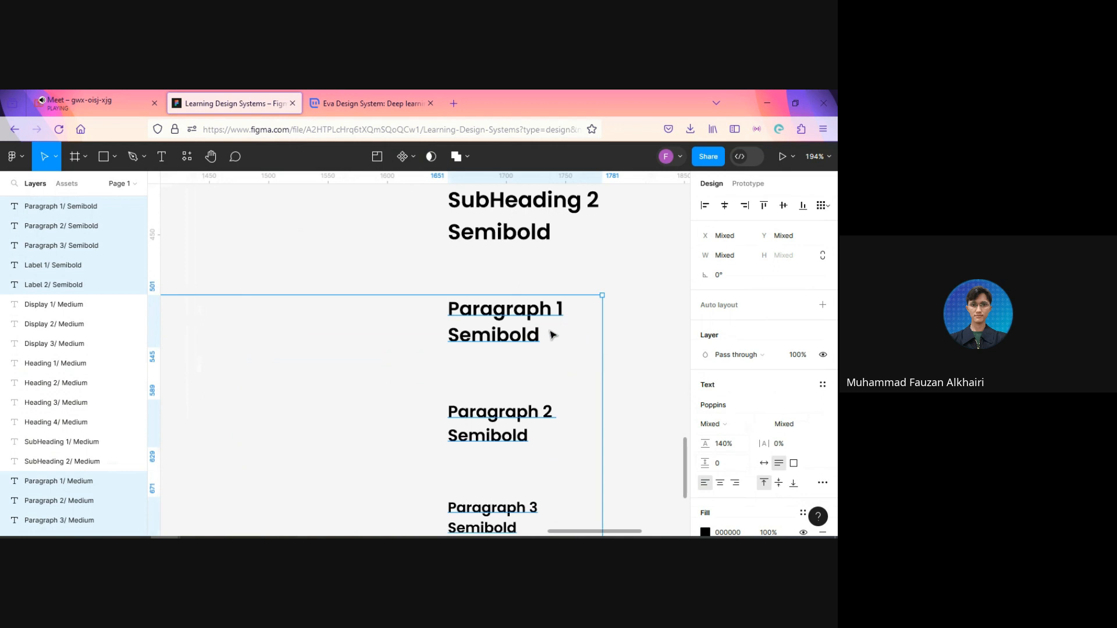
click(493, 325)
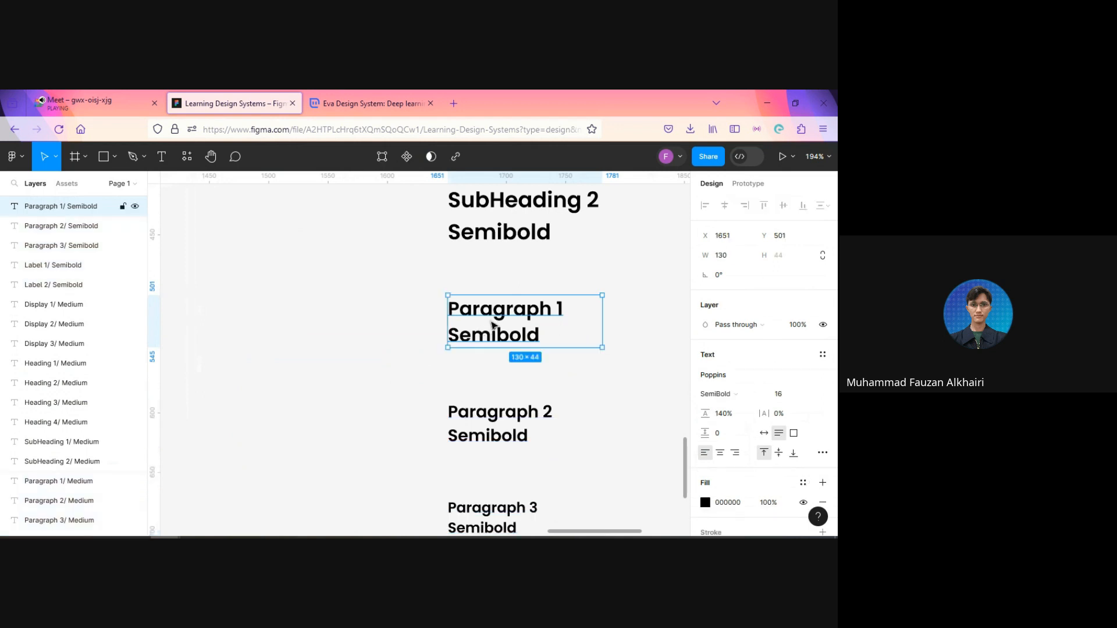
click(335, 365)
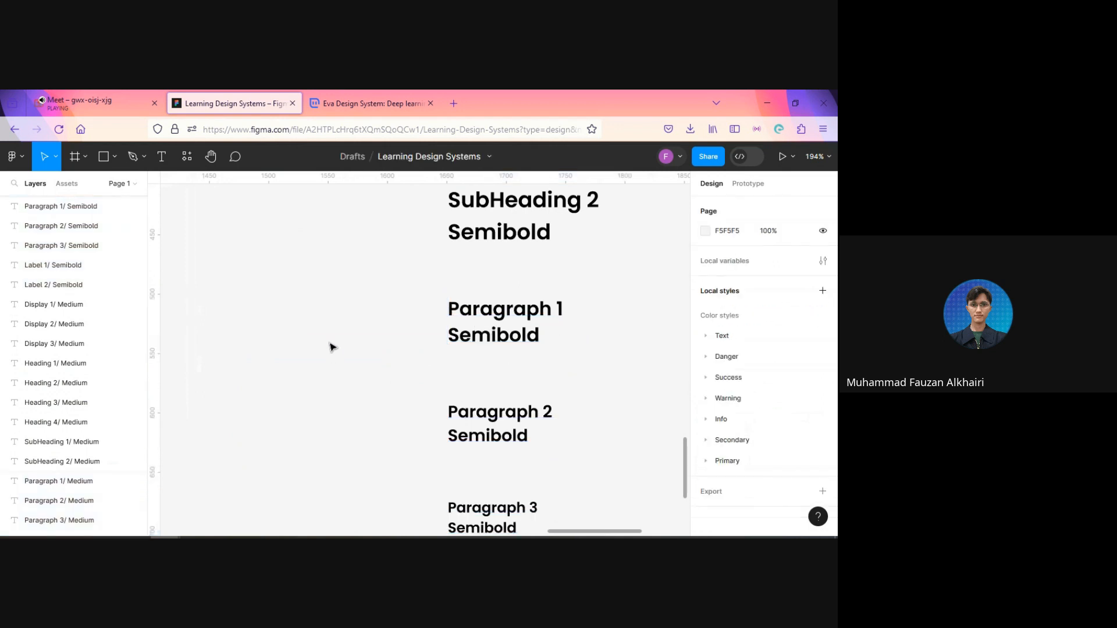
scroll(329, 348, down, 5)
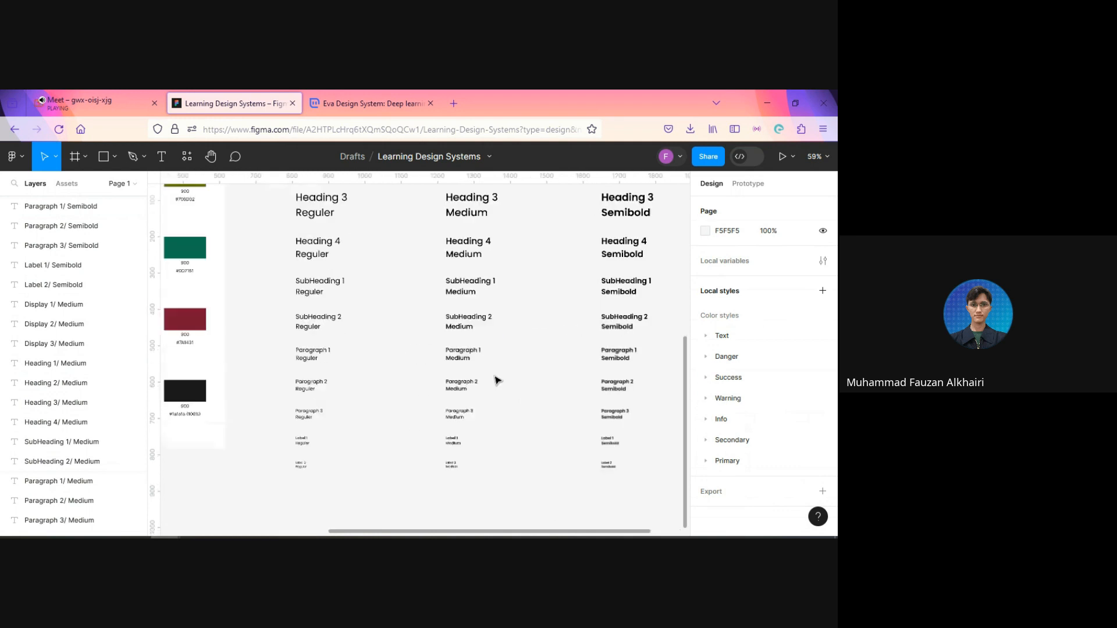
scroll(496, 381, up, 2)
click(278, 352)
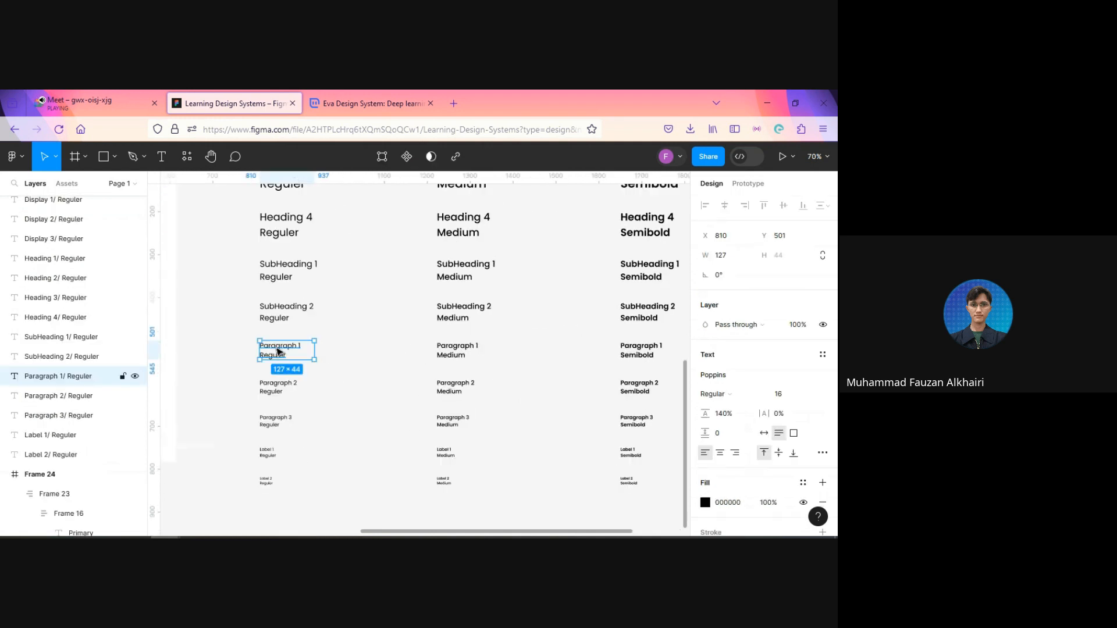
click(219, 312)
Step: Select all Heading and SubHeading samples in the three weights and set their line height to 120%
scroll(317, 318, up, 1)
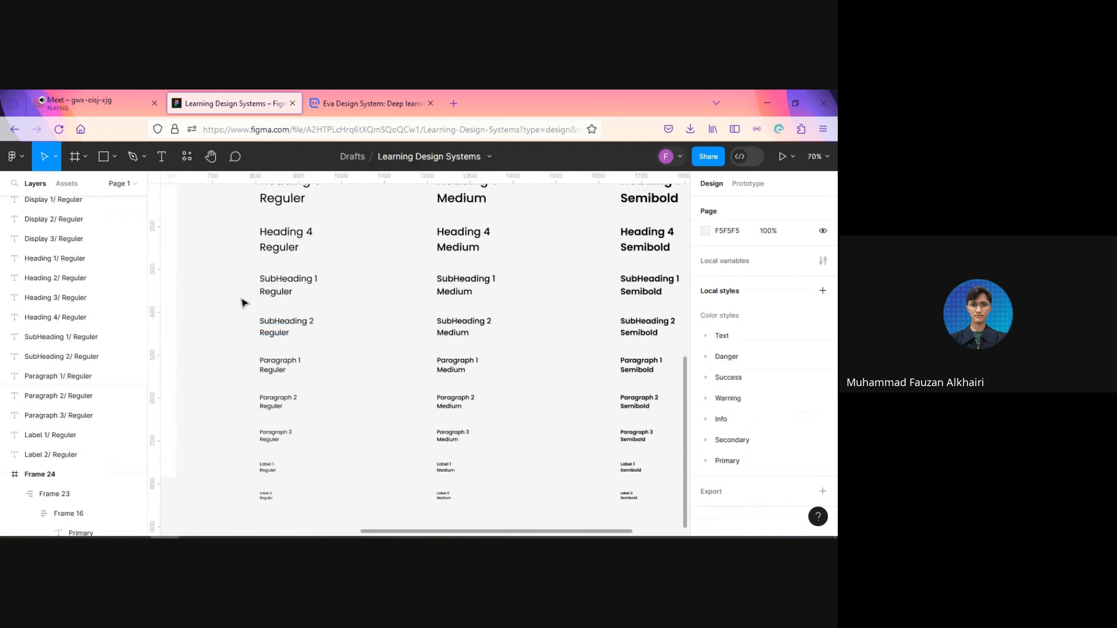
scroll(242, 302, up, 3)
scroll(233, 335, down, 2)
scroll(233, 336, down, 1)
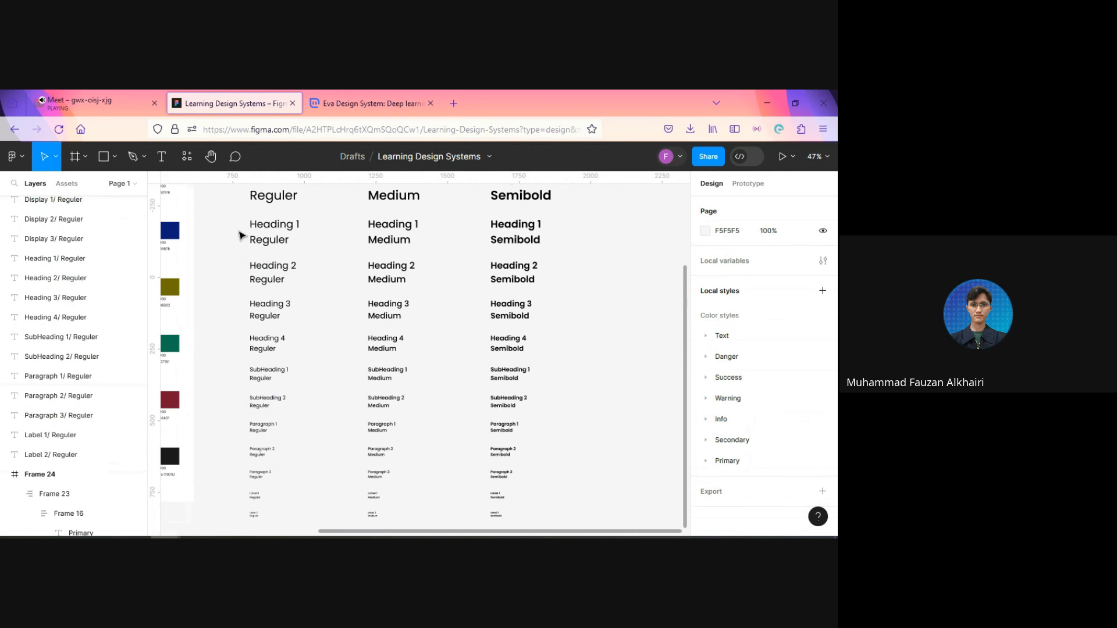
click(251, 232)
drag(530, 269, 556, 407)
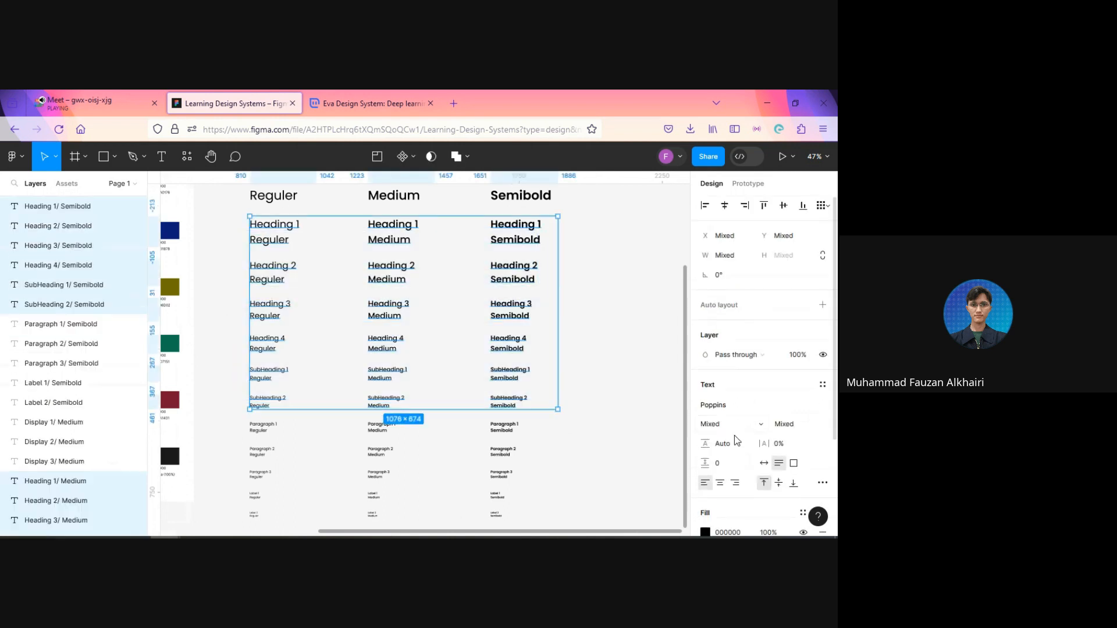
click(736, 445)
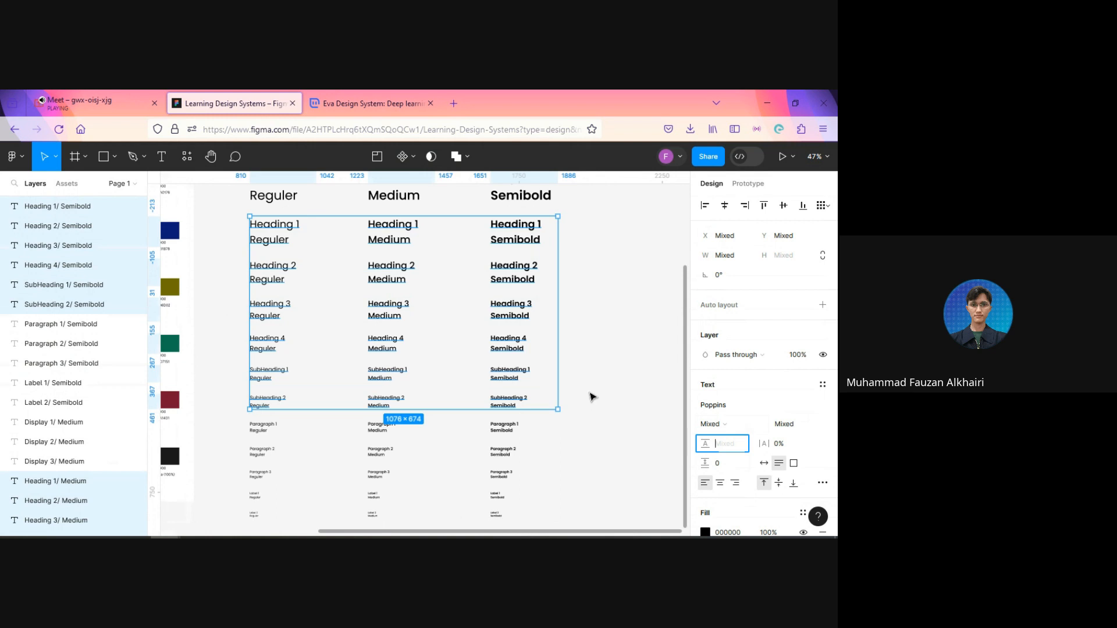
text(120%)
key(Return)
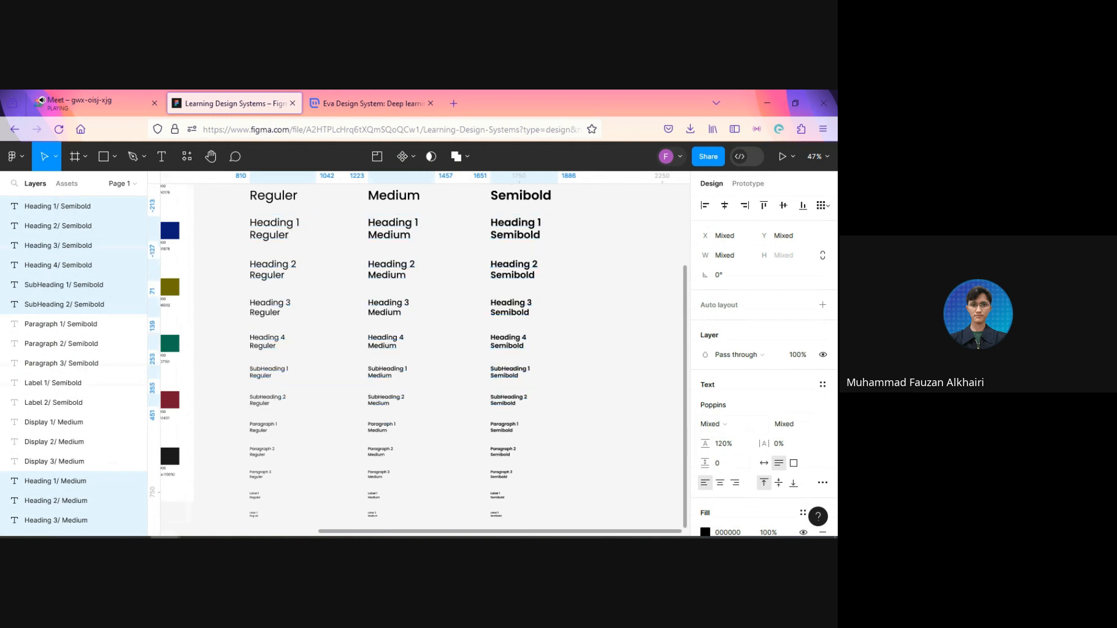
click(636, 376)
Step: Select the Display 1, 2 and 3 samples in all three weights and set their line height to 110%
scroll(635, 366, up, 3)
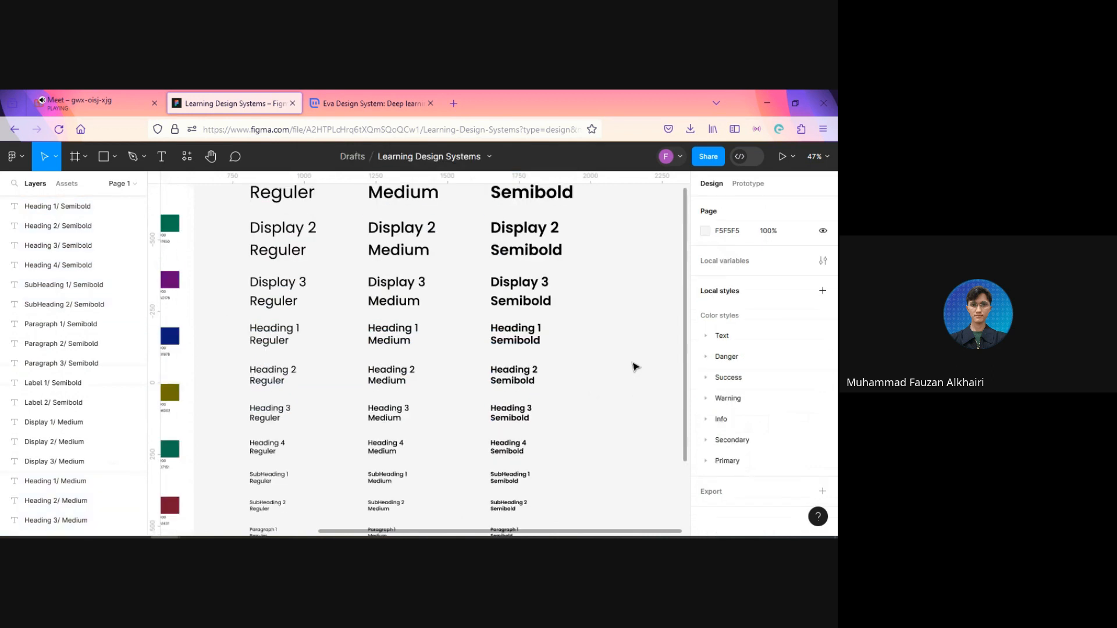
scroll(635, 367, up, 3)
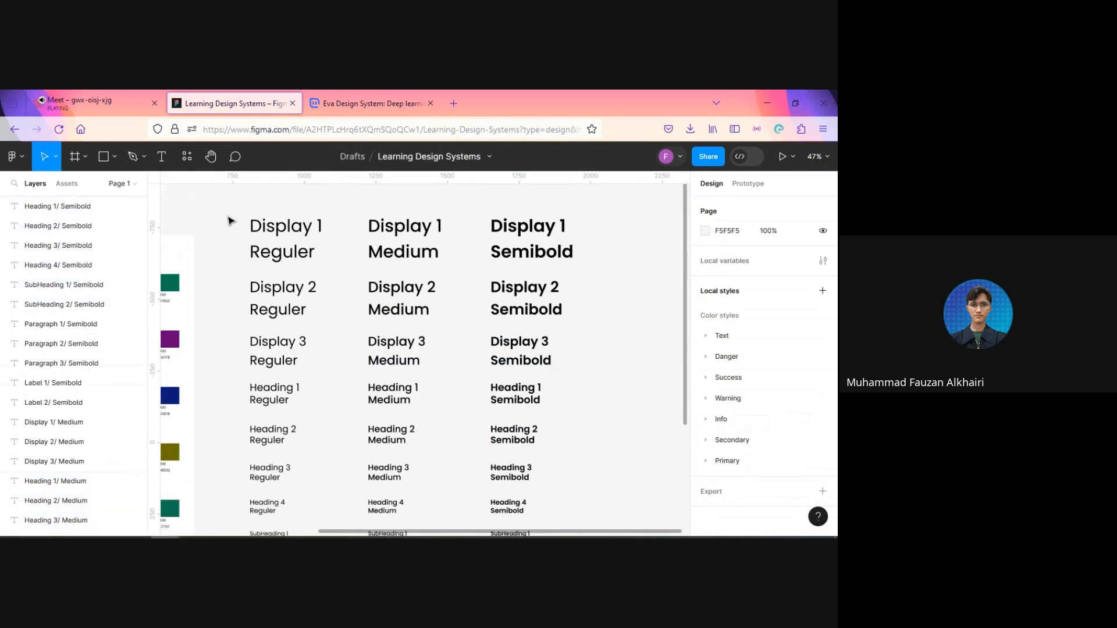
drag(230, 220, 268, 263)
click(288, 401)
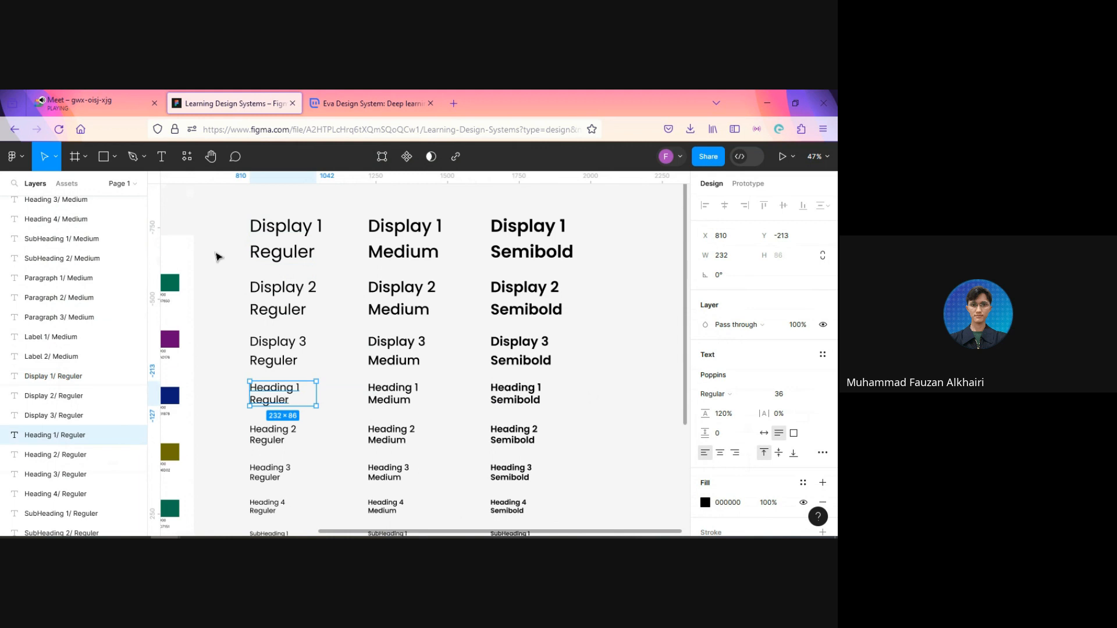
drag(231, 203, 591, 370)
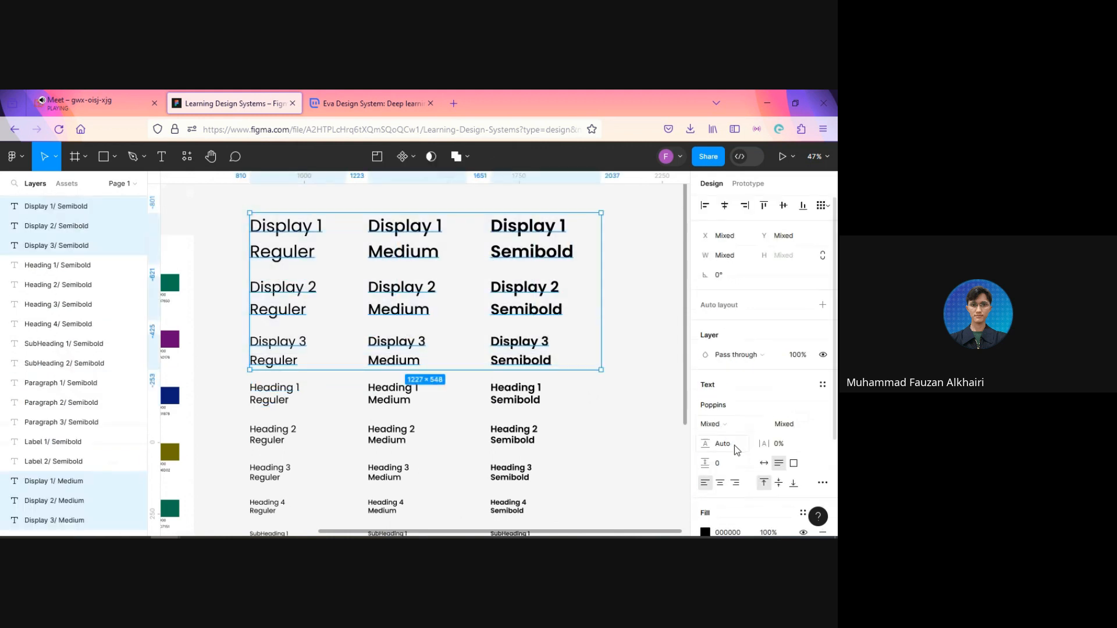
click(736, 449)
text(110)
key(Return)
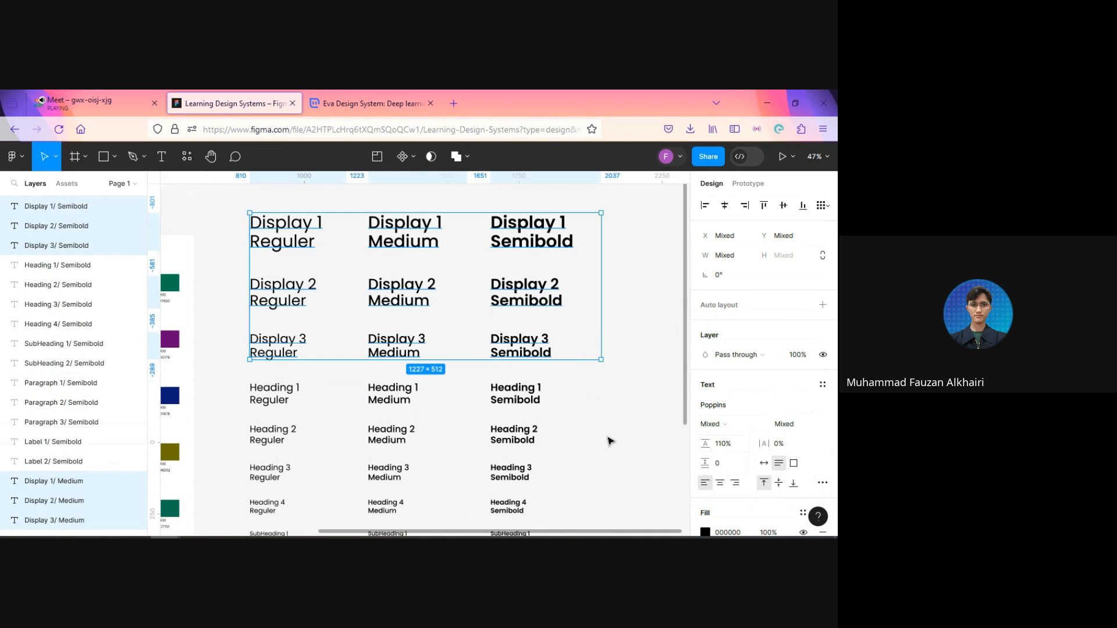
click(610, 442)
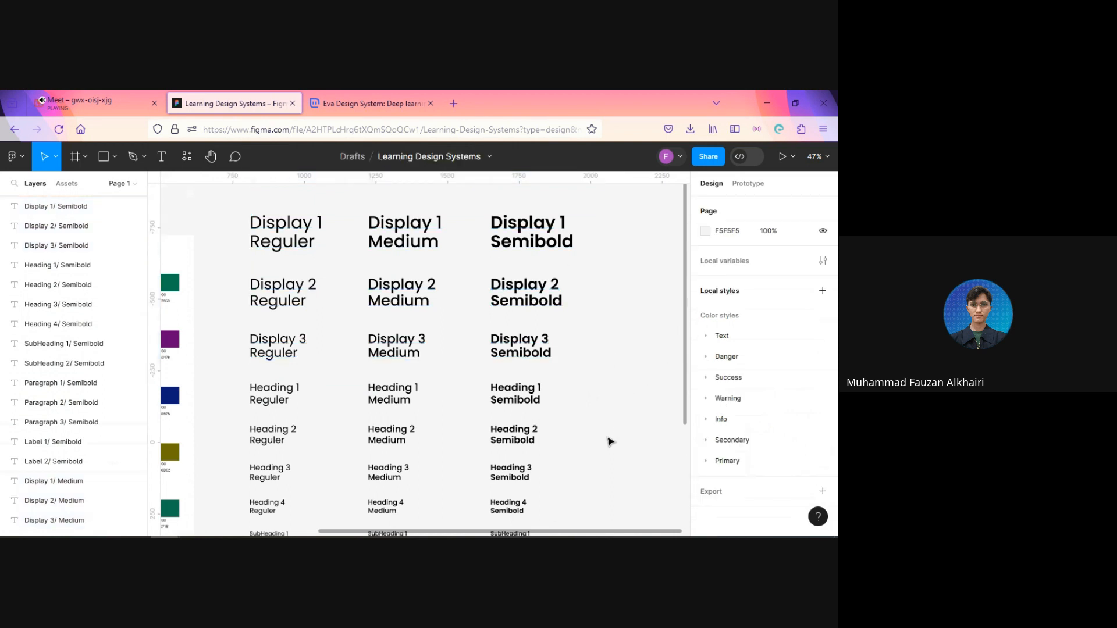
Step: Select the whole typography scale and create text styles from it with the Styler plugin's Generate Styles command
scroll(586, 365, down, 1)
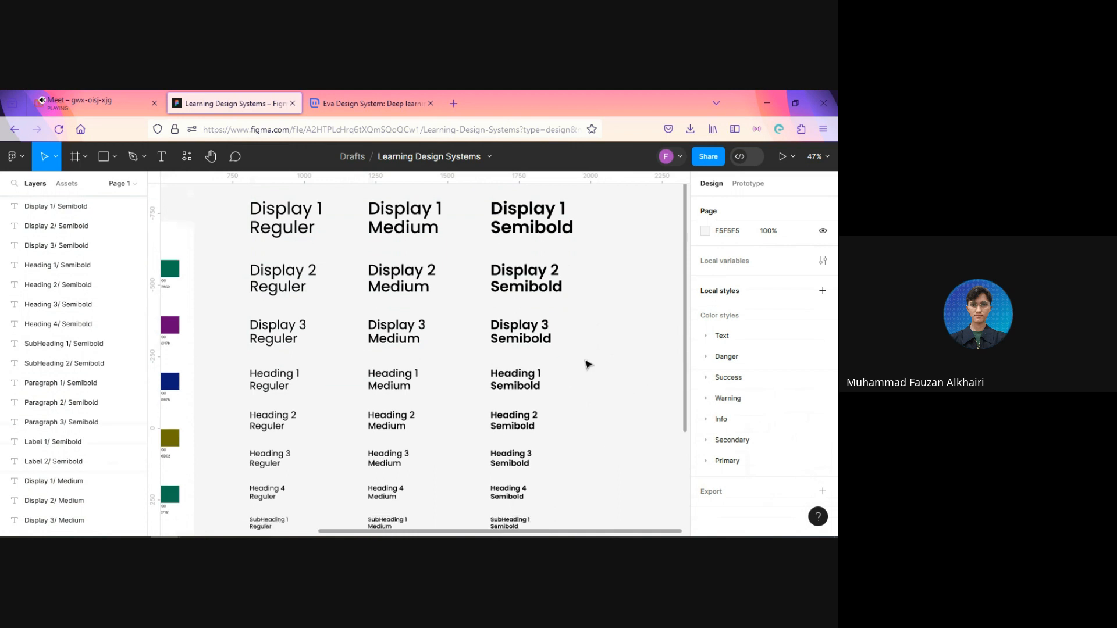
scroll(587, 364, down, 4)
scroll(589, 367, down, 3)
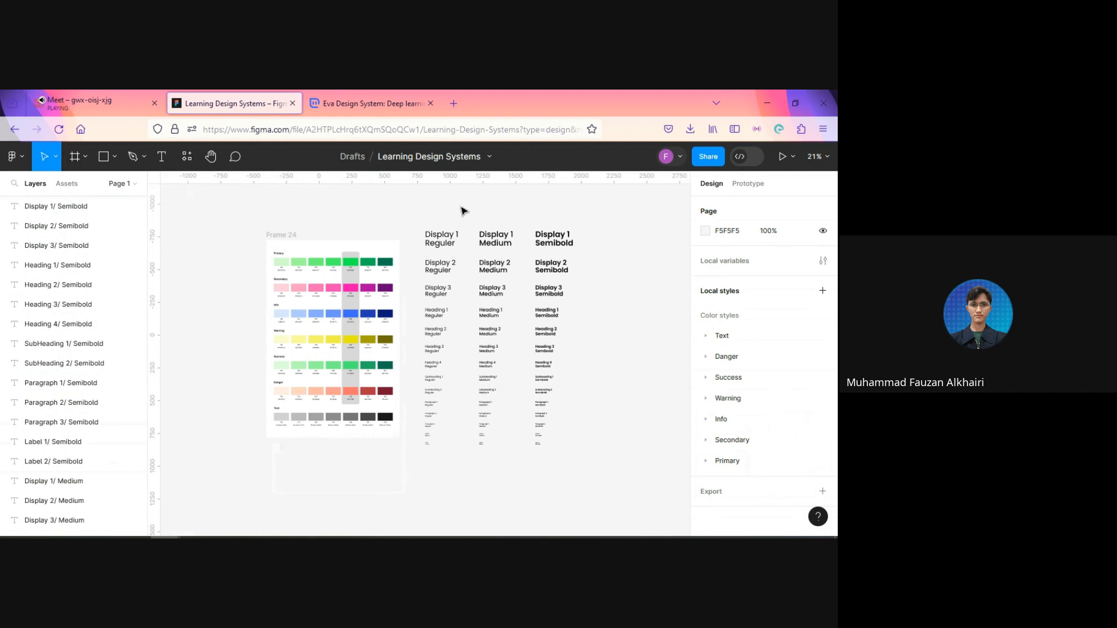
drag(407, 201, 621, 476)
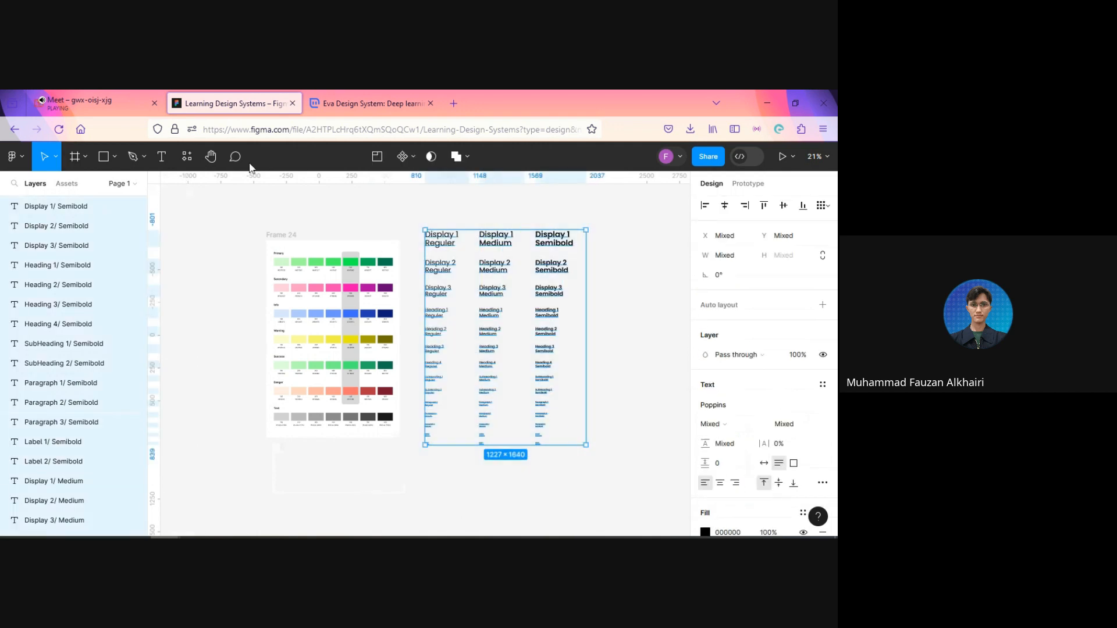
click(191, 160)
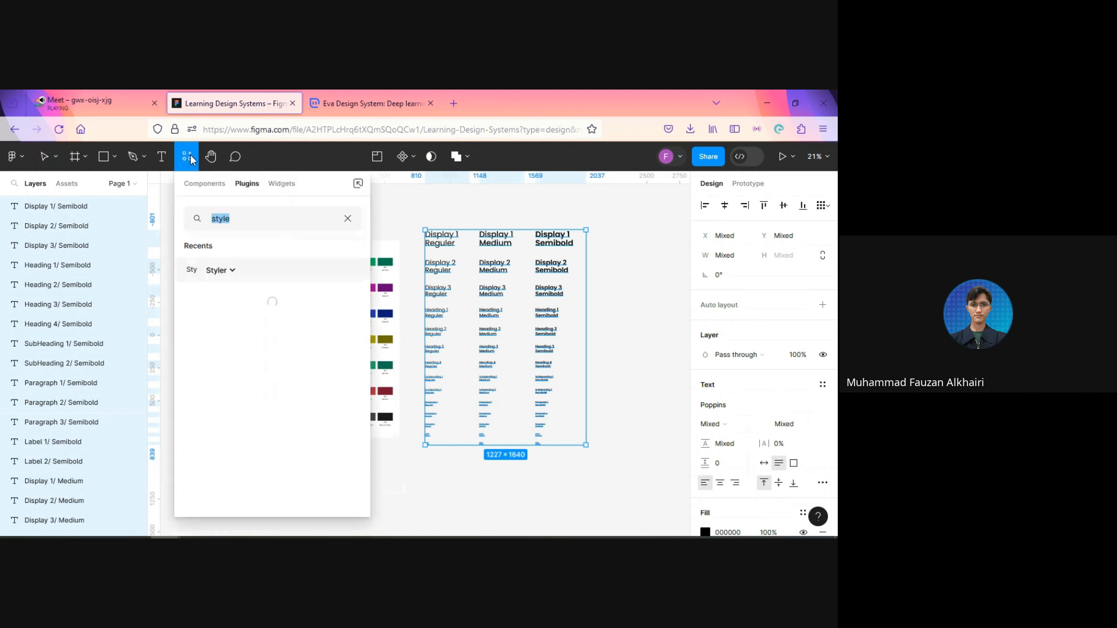
click(220, 271)
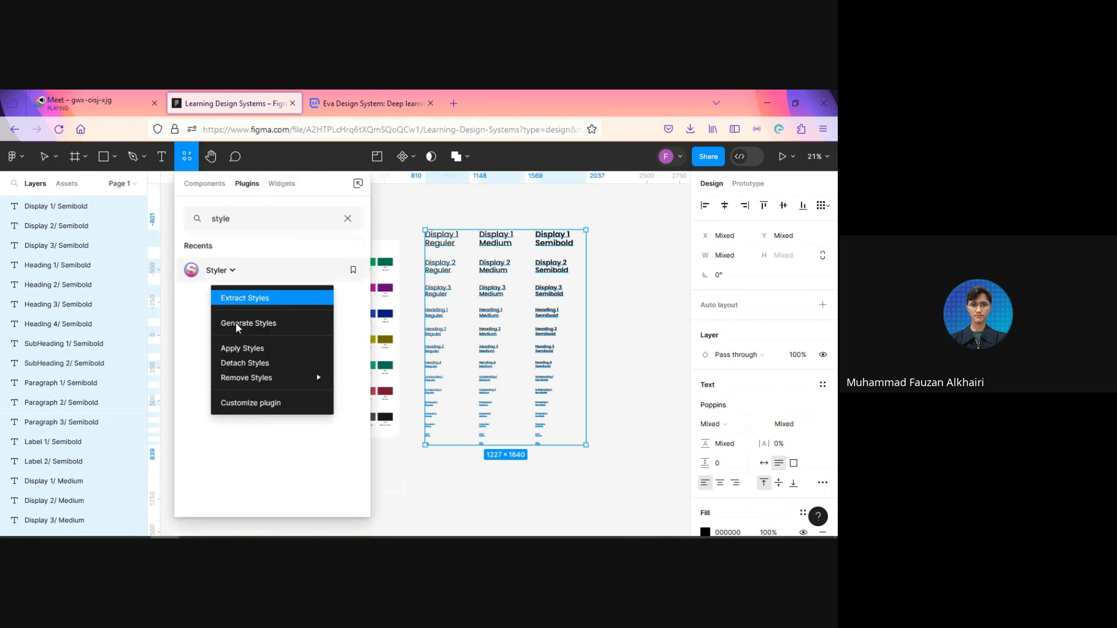
click(262, 326)
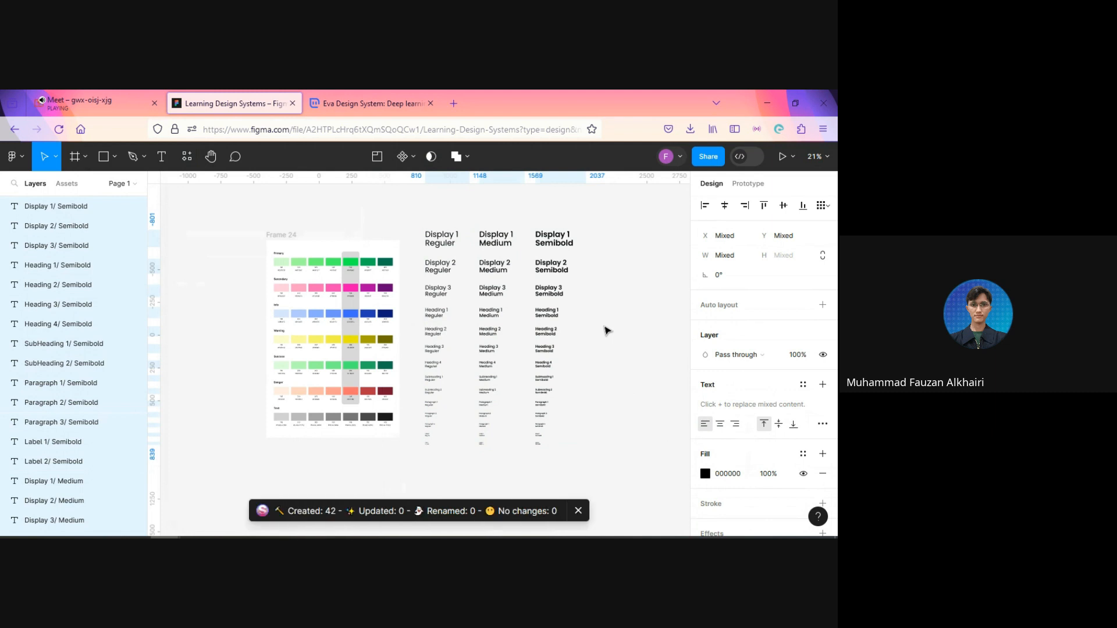
click(642, 349)
Step: Look through the generated local text styles and collapse the groups from Heading 2 through Paragraph 2
scroll(730, 358, down, 3)
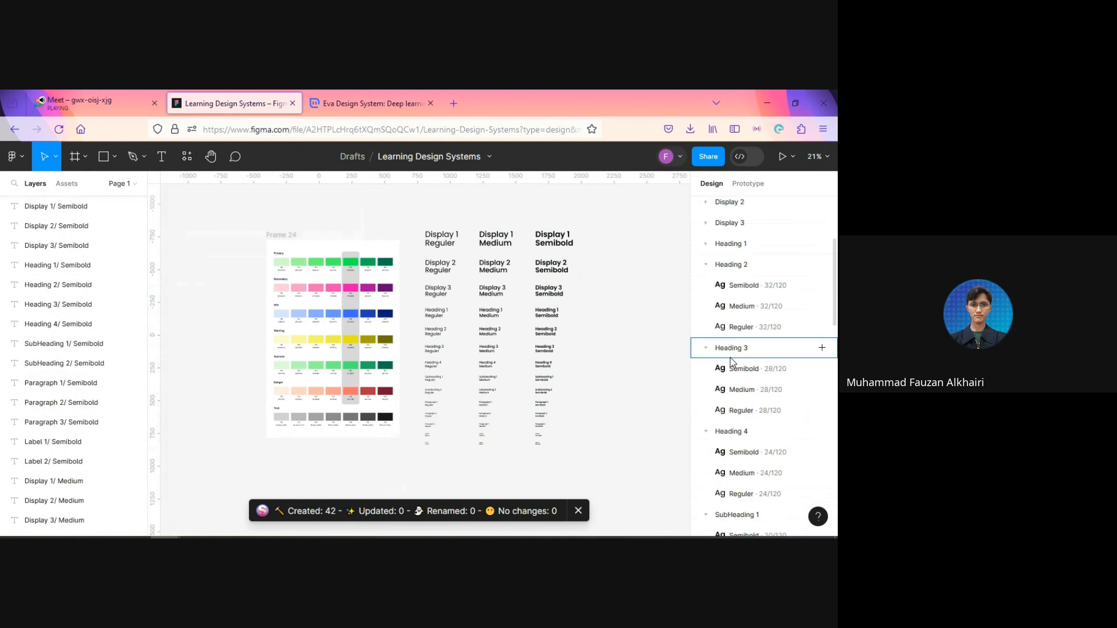
scroll(731, 358, down, 6)
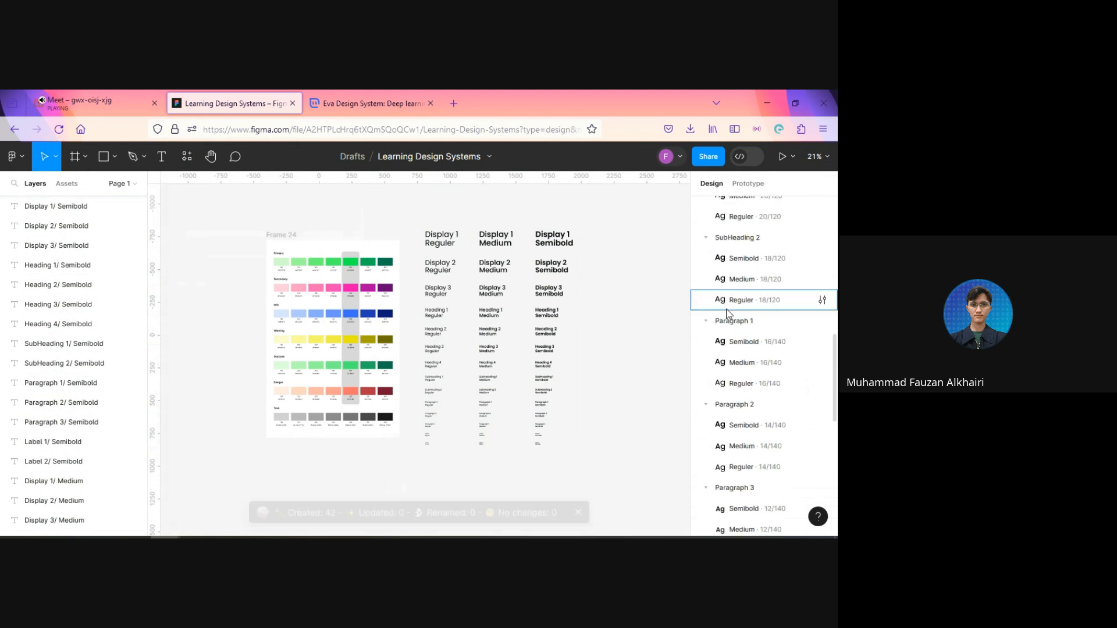
scroll(729, 317, down, 5)
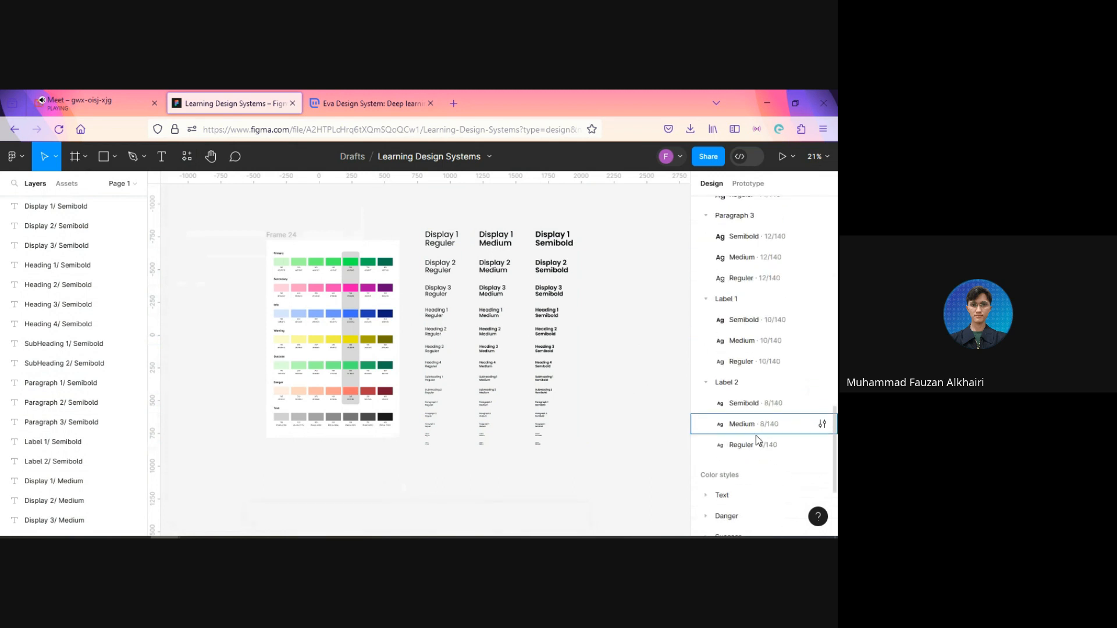
scroll(756, 435, down, 3)
scroll(754, 413, up, 15)
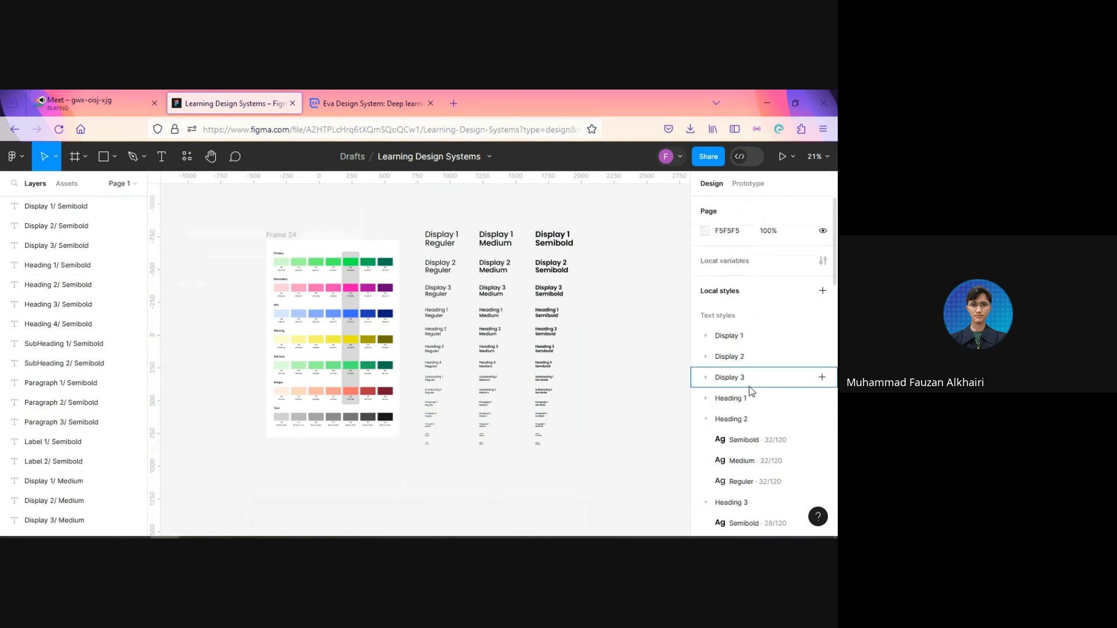
click(706, 420)
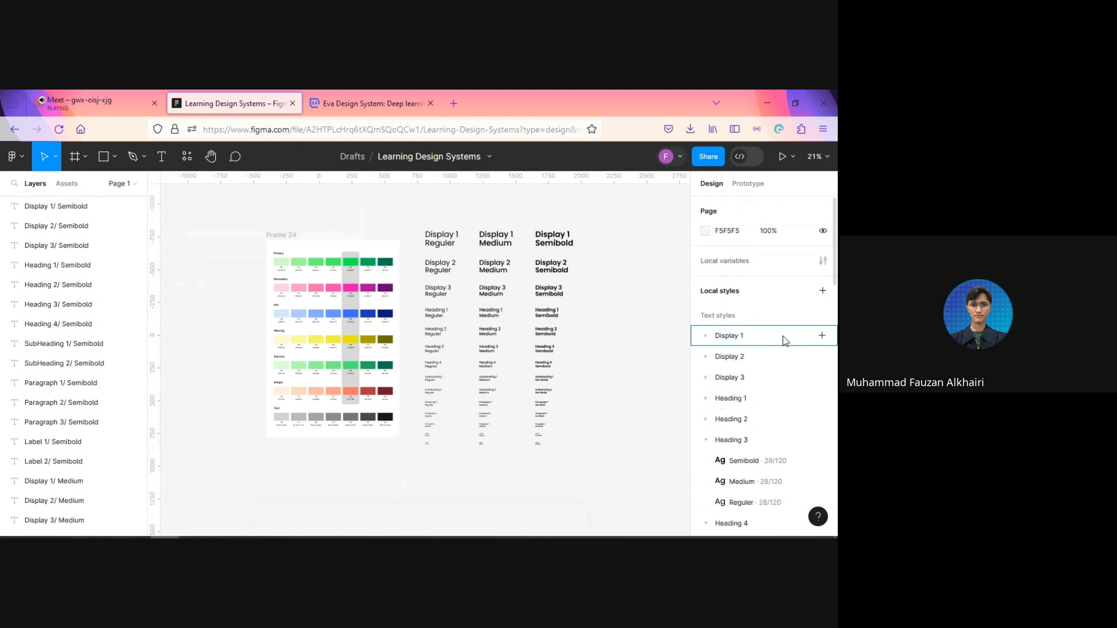
scroll(756, 360, down, 3)
click(706, 337)
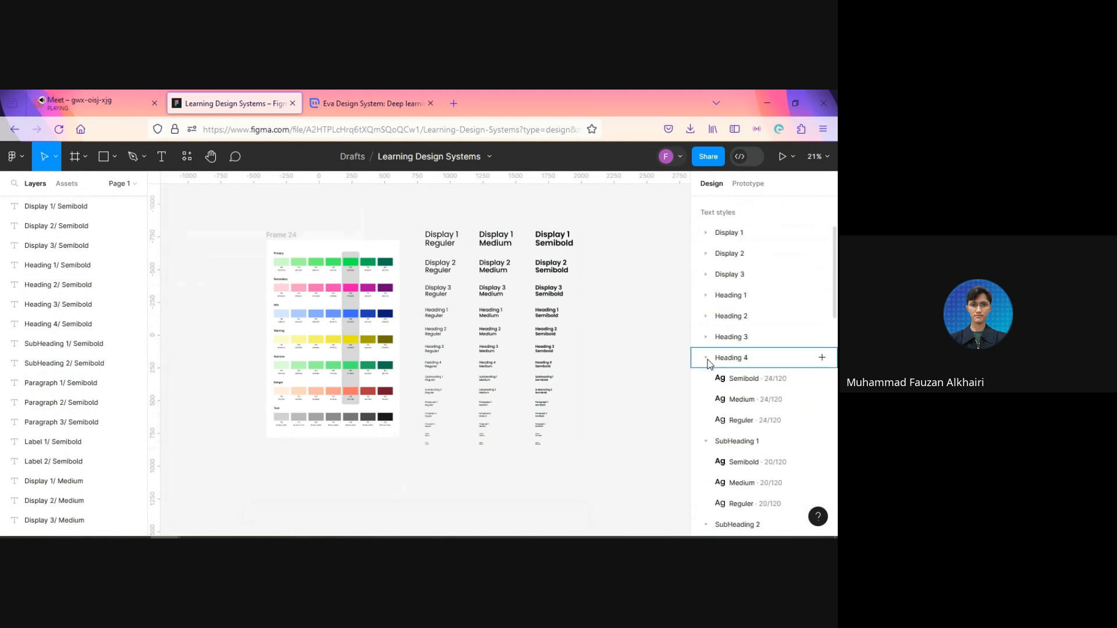
click(706, 358)
click(705, 379)
scroll(751, 347, down, 3)
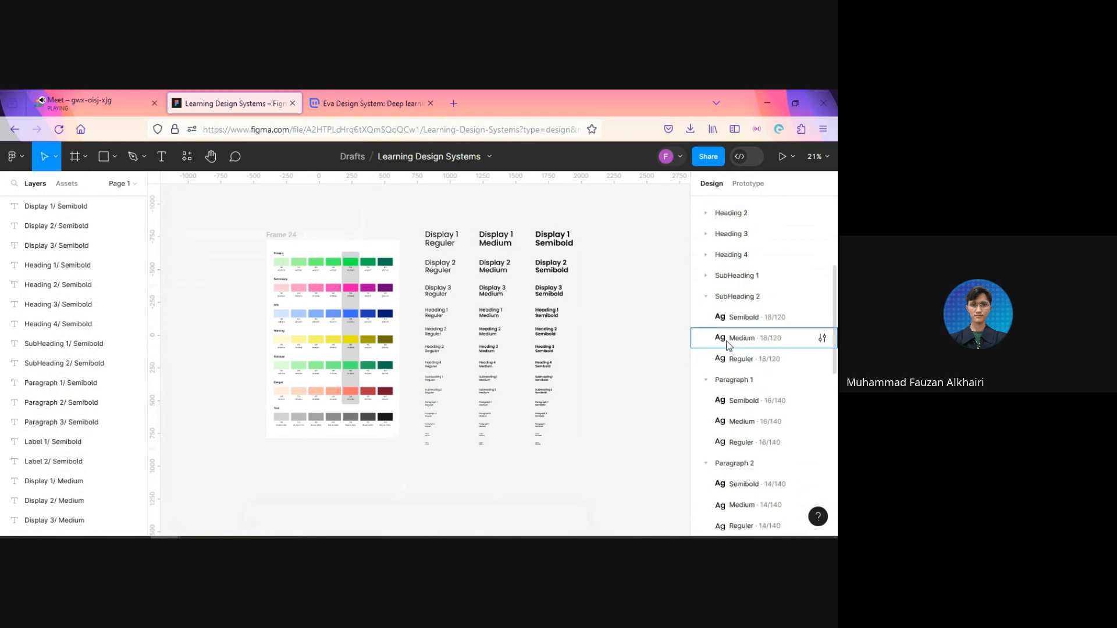
click(707, 299)
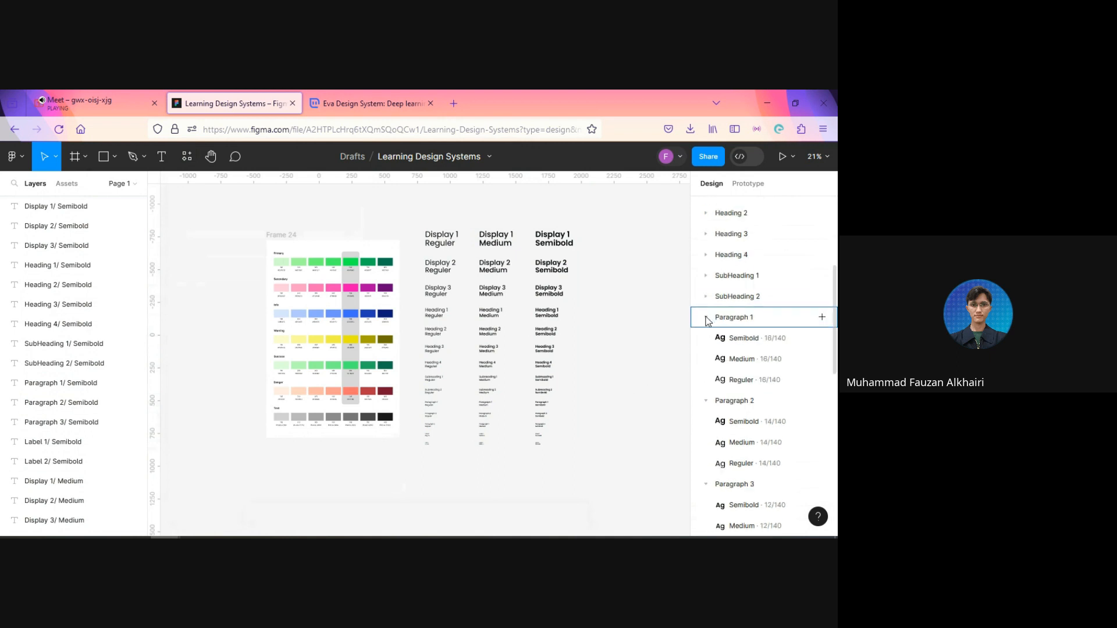
click(706, 319)
click(706, 339)
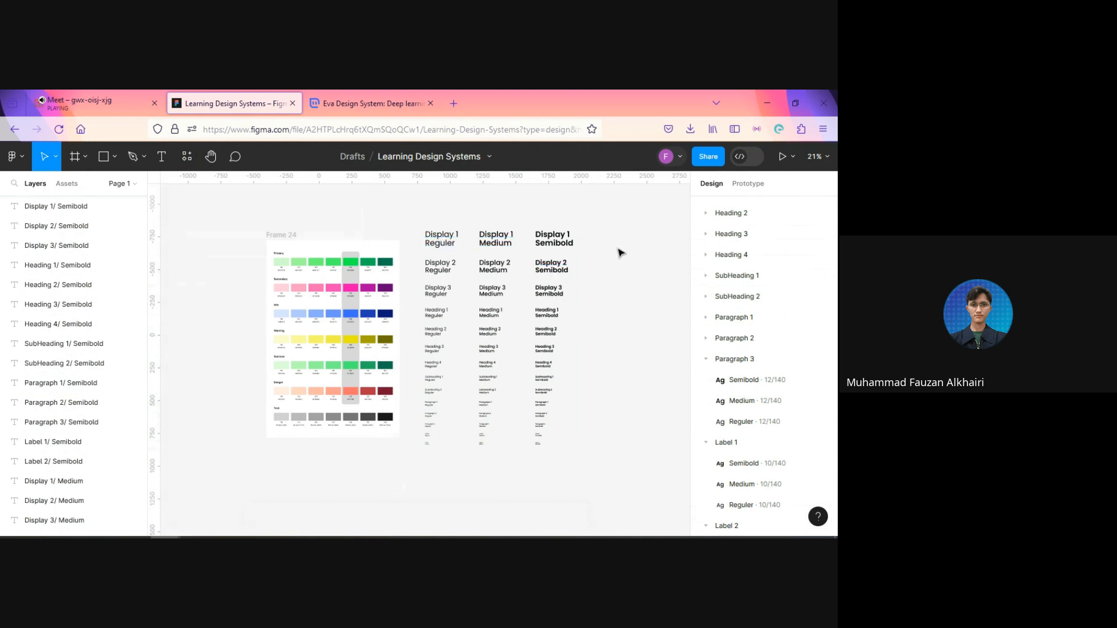
Step: Try to enclose the typography samples in a frame about 1241 × 1797 and rename it Typography
scroll(561, 459, up, 1)
scroll(556, 442, down, 4)
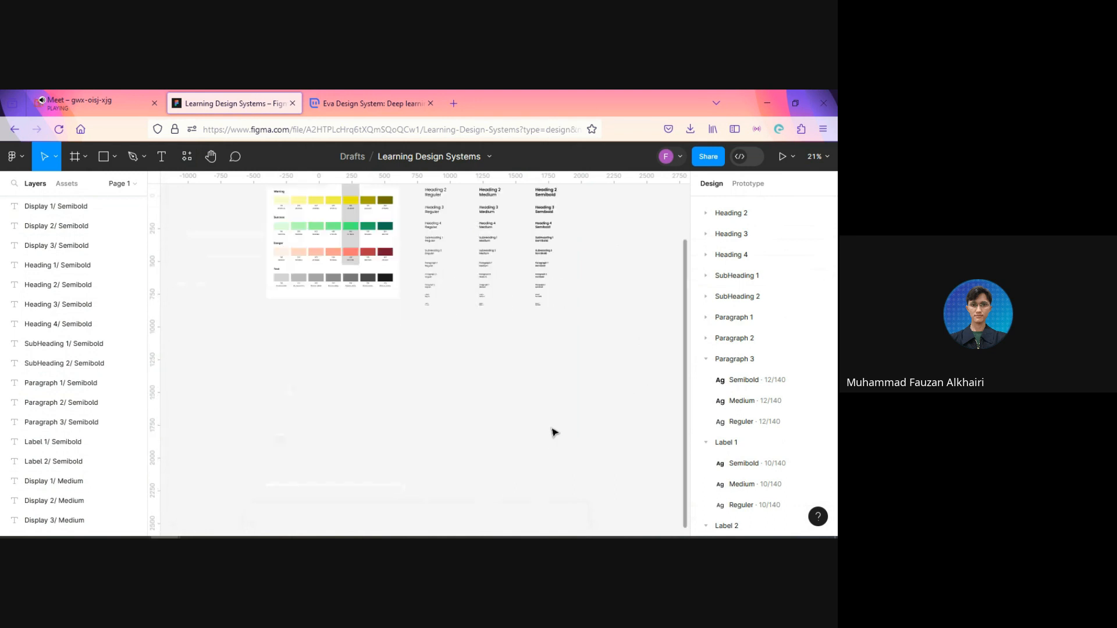
scroll(600, 304, up, 4)
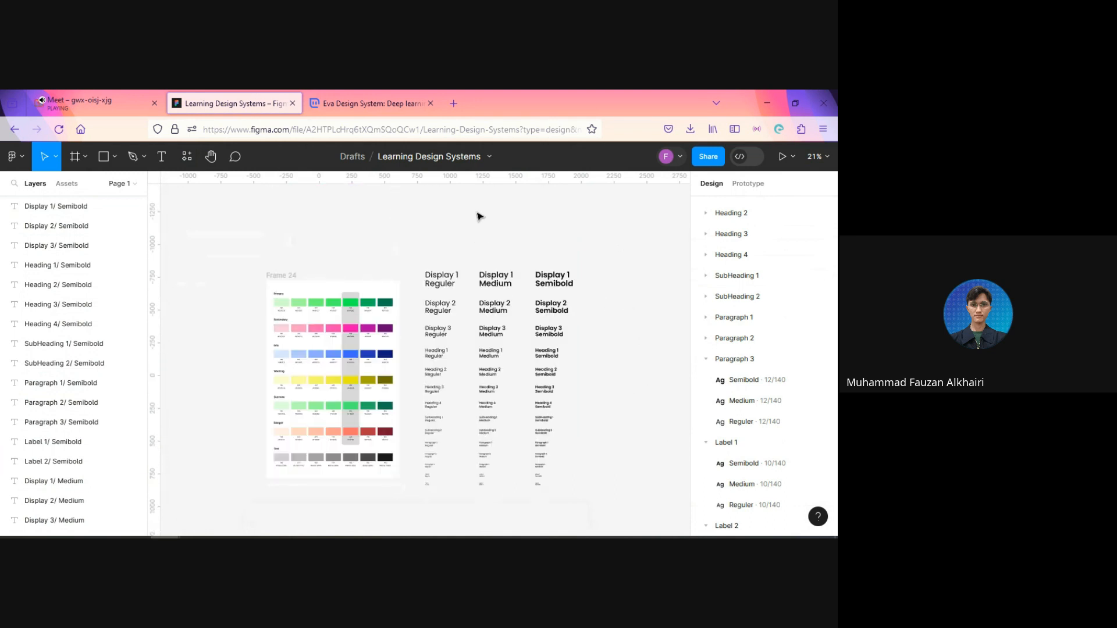
click(74, 161)
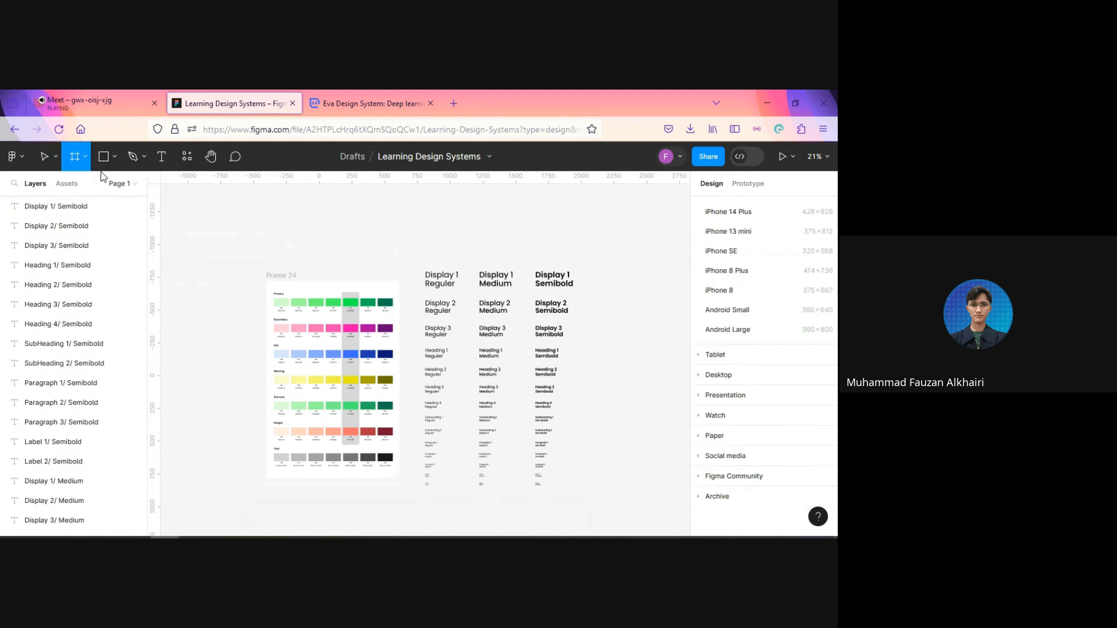
mouse_move(417, 259)
mouse_down()
mouse_move(566, 447)
mouse_move(579, 496)
mouse_up()
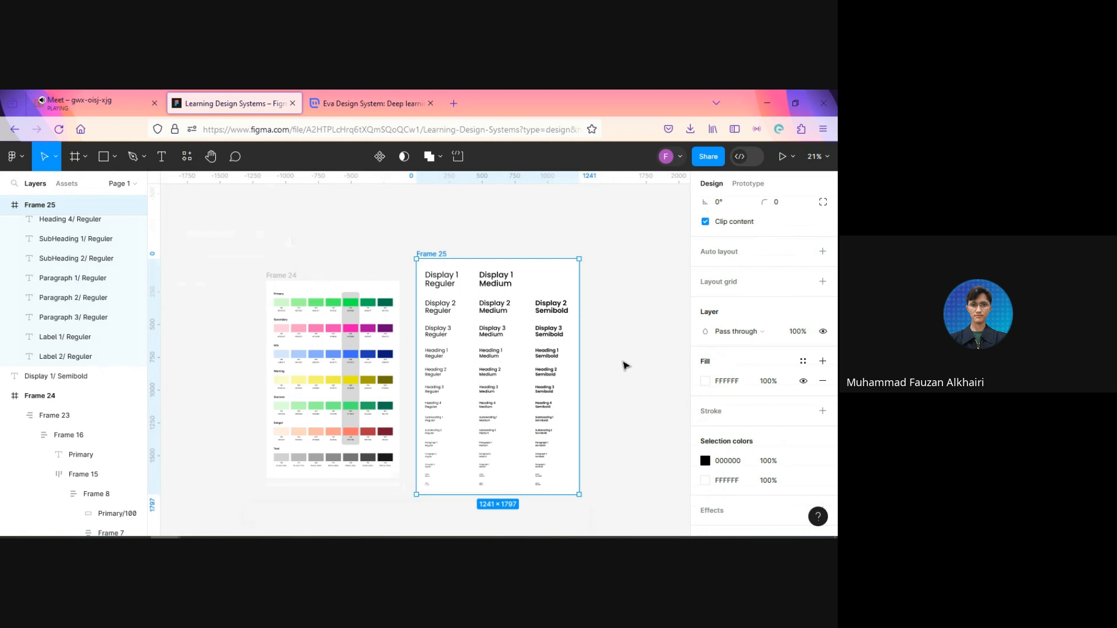
key(ctrl+r)
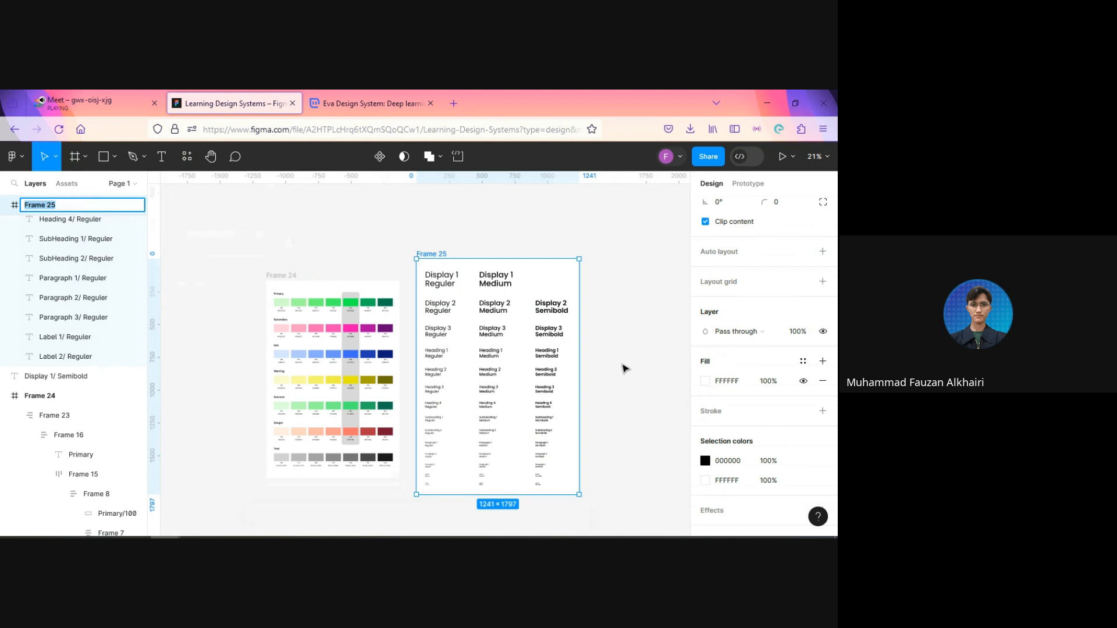
text(Typography)
key(Return)
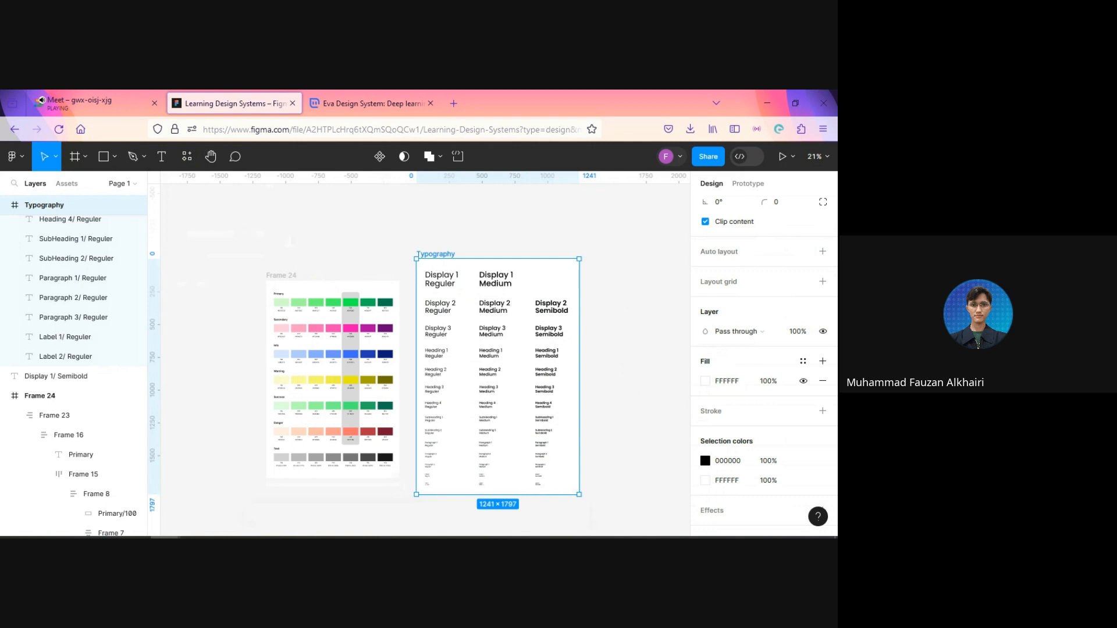
click(624, 371)
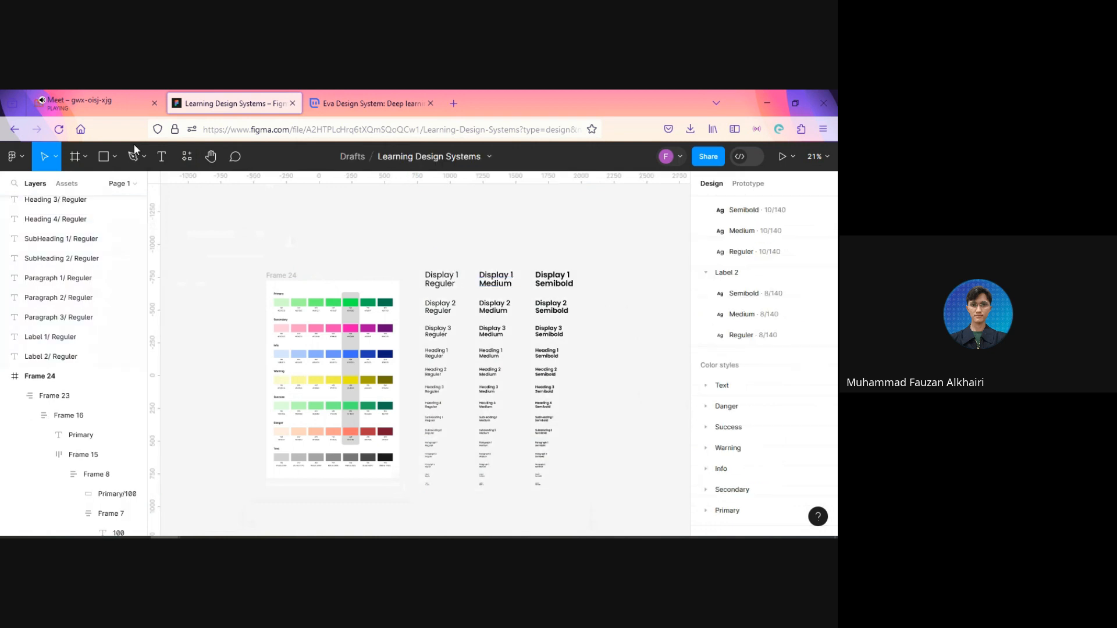
Step: Draw a frame about 1279 × 1848 around all typography samples, enclosing the Display 1 Semibold sample as well
click(74, 156)
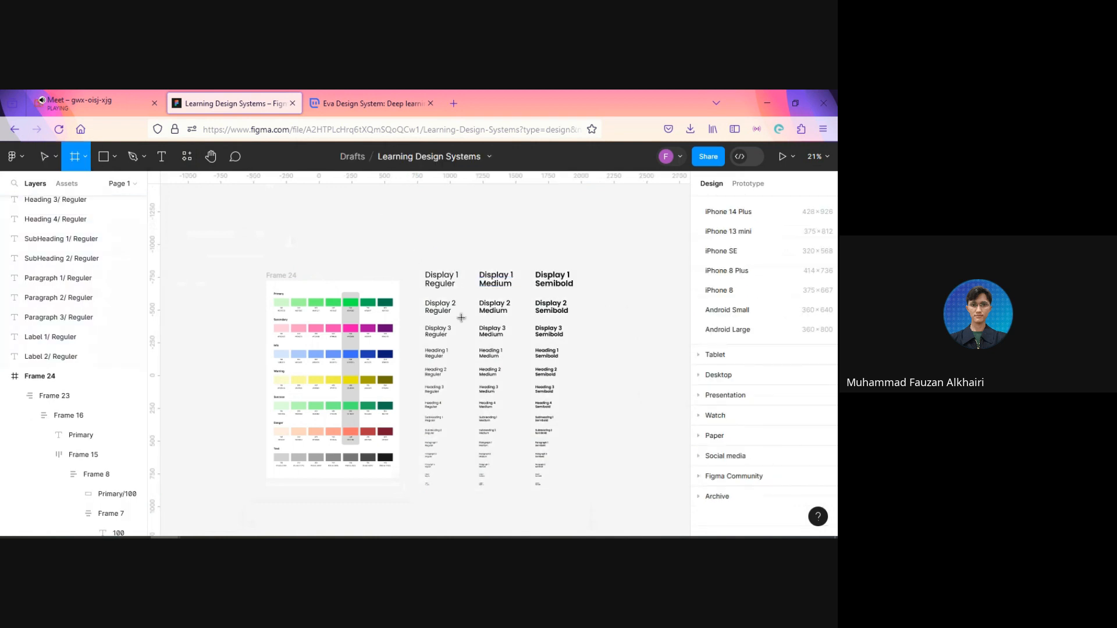
drag(418, 257, 587, 505)
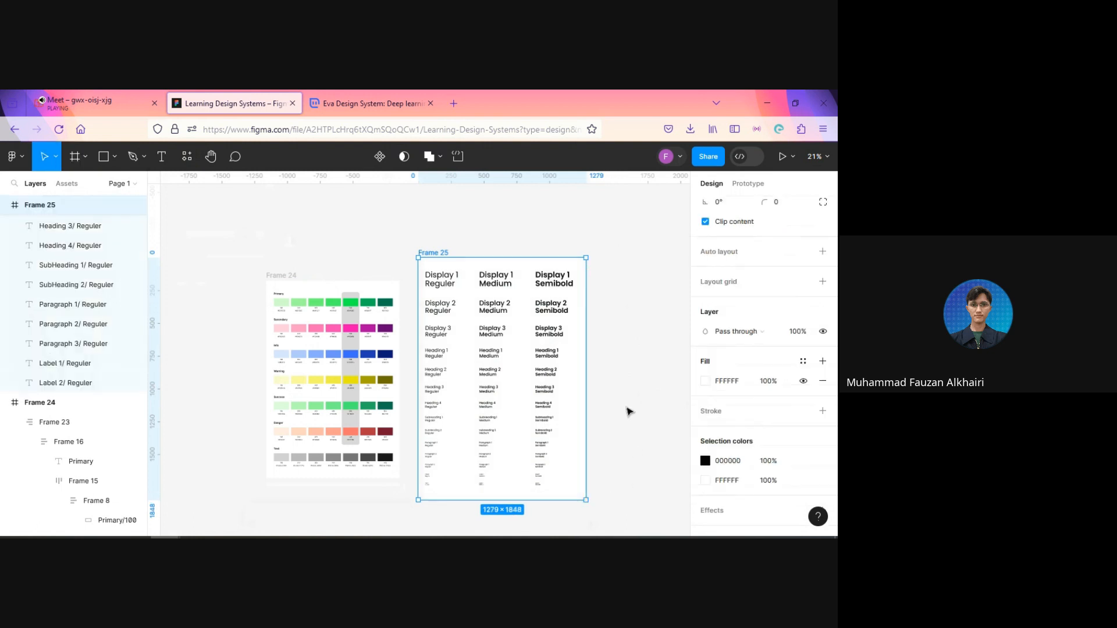
Step: Rename the new frame around the typography samples as Typography
key(ctrl+r)
text(Ty)
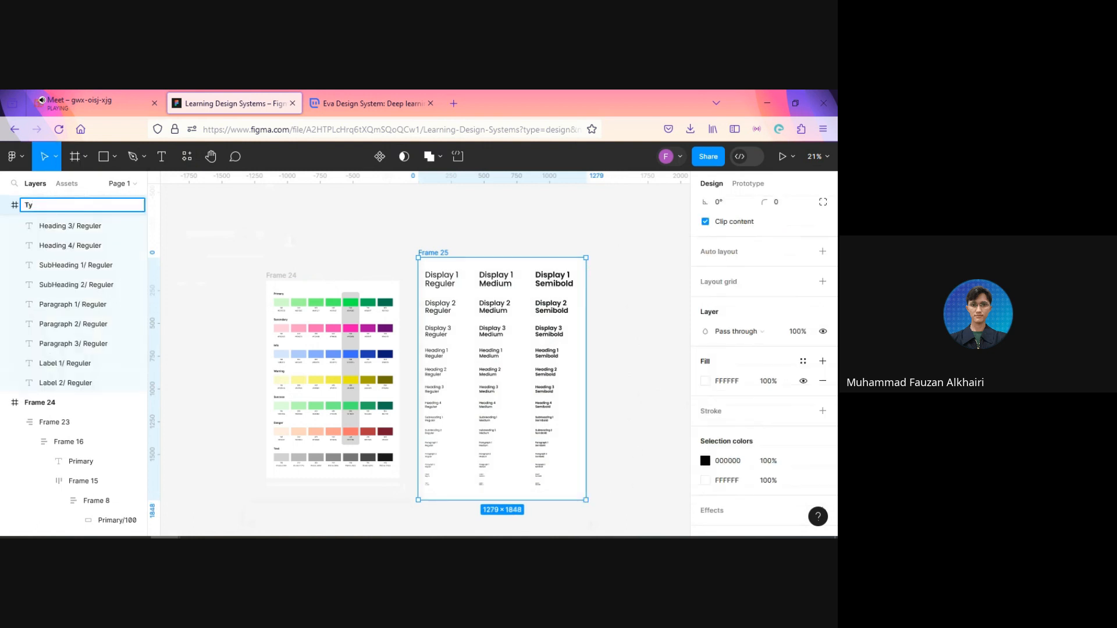
text(pography)
key(Return)
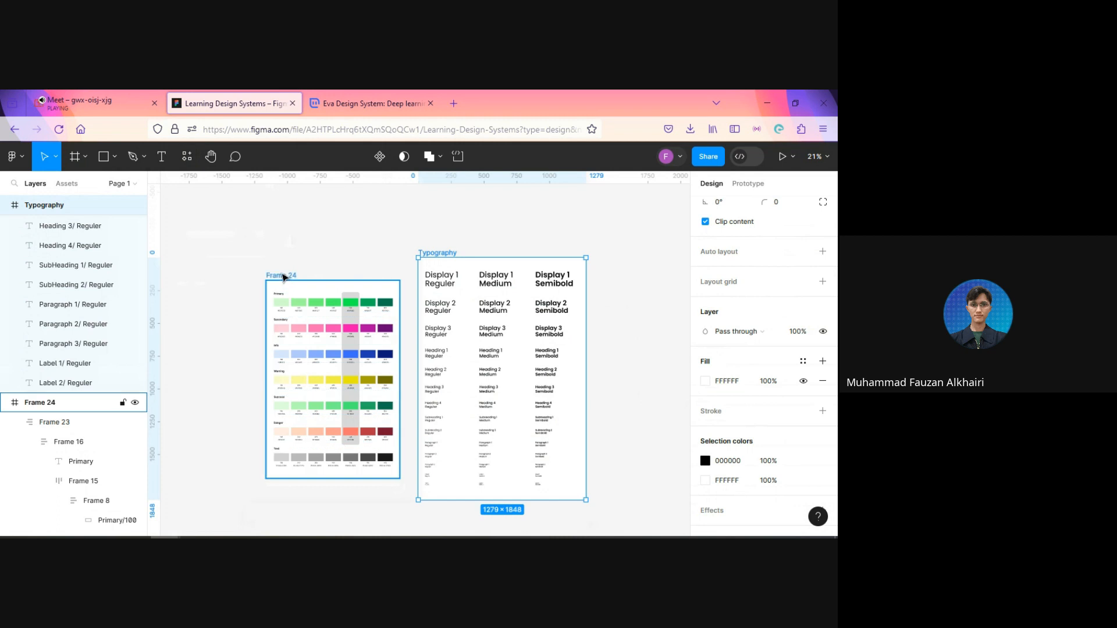
Step: Rename the frame holding the colour palette swatches as Colors
click(283, 277)
key(ctrl+r)
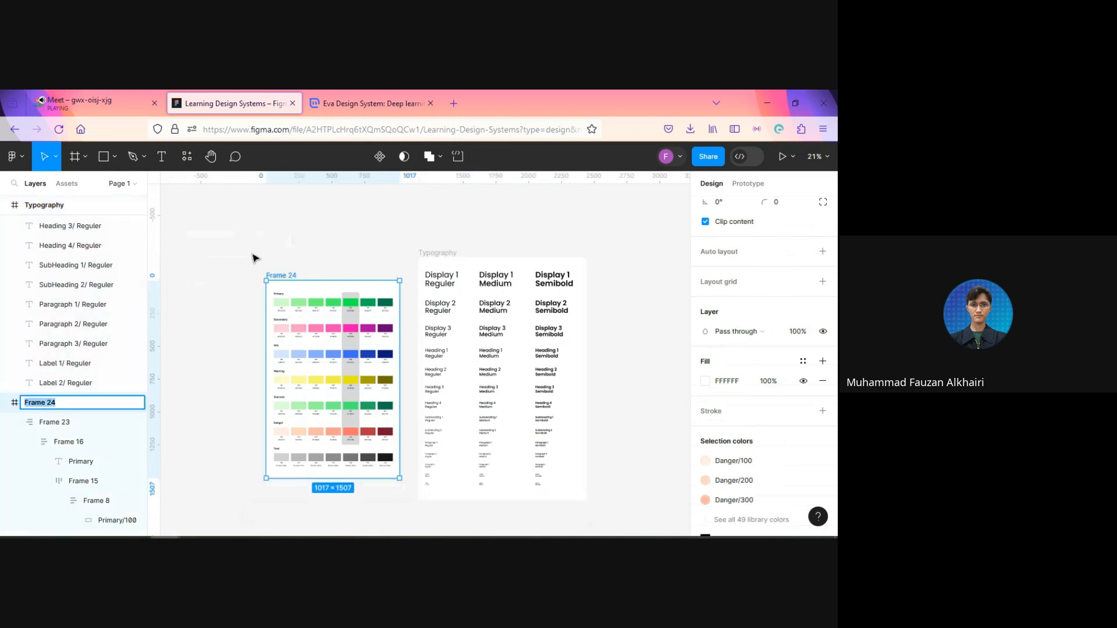
text(Colors)
key(Return)
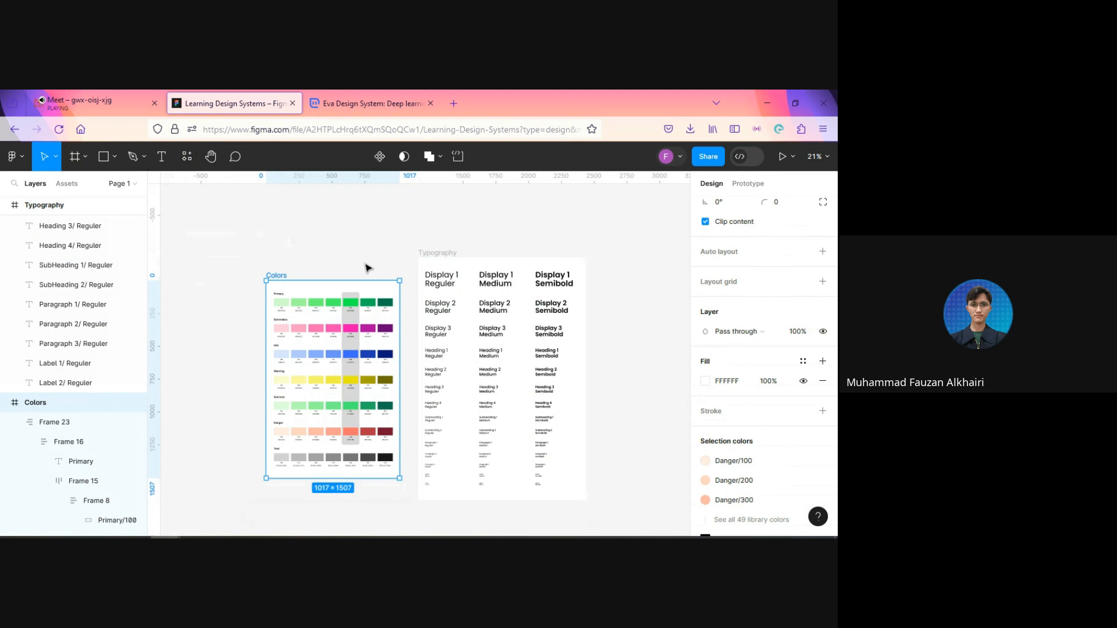
Step: Select the Colors and Typography frames together, align their top edges and clear the selection
shift+click(444, 256)
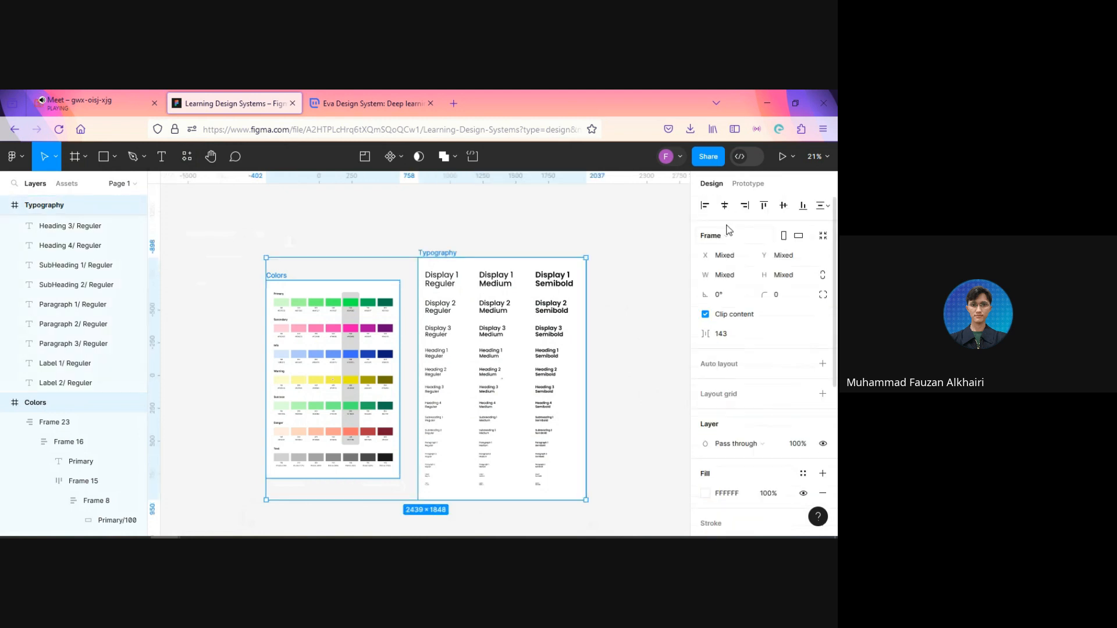
click(765, 207)
click(660, 345)
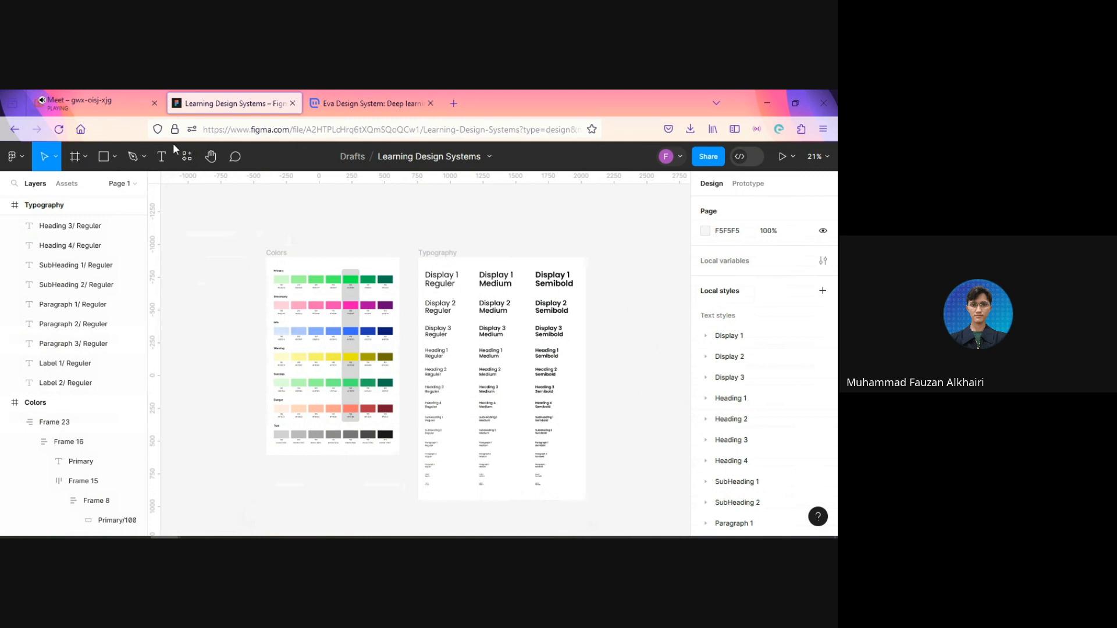
Step: Switch to the Google Meet call and stop presenting the screen
click(97, 95)
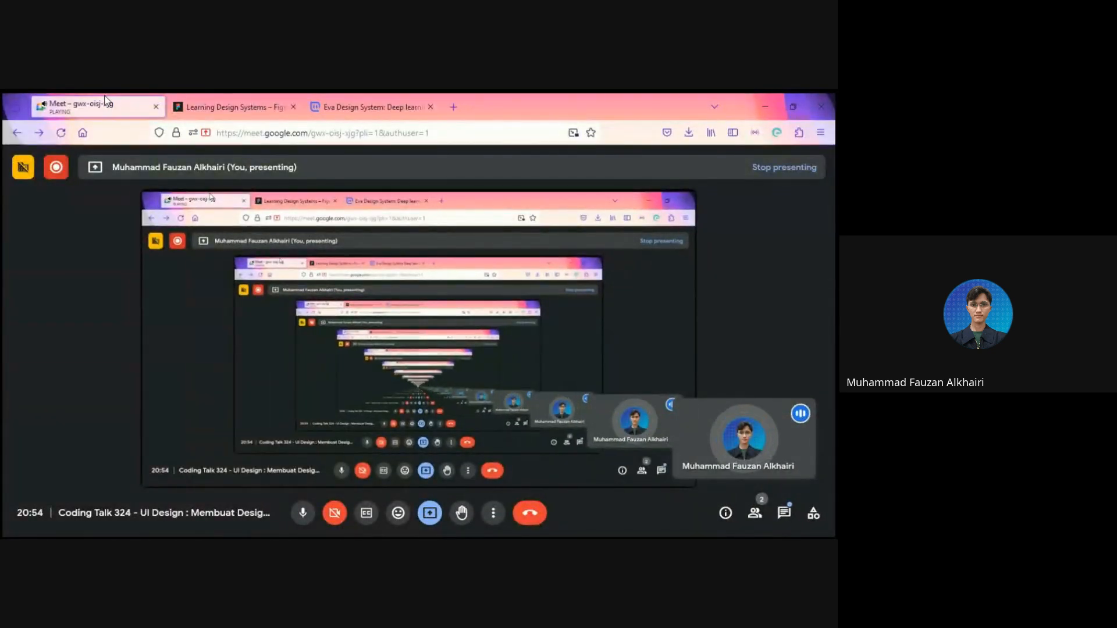
click(430, 512)
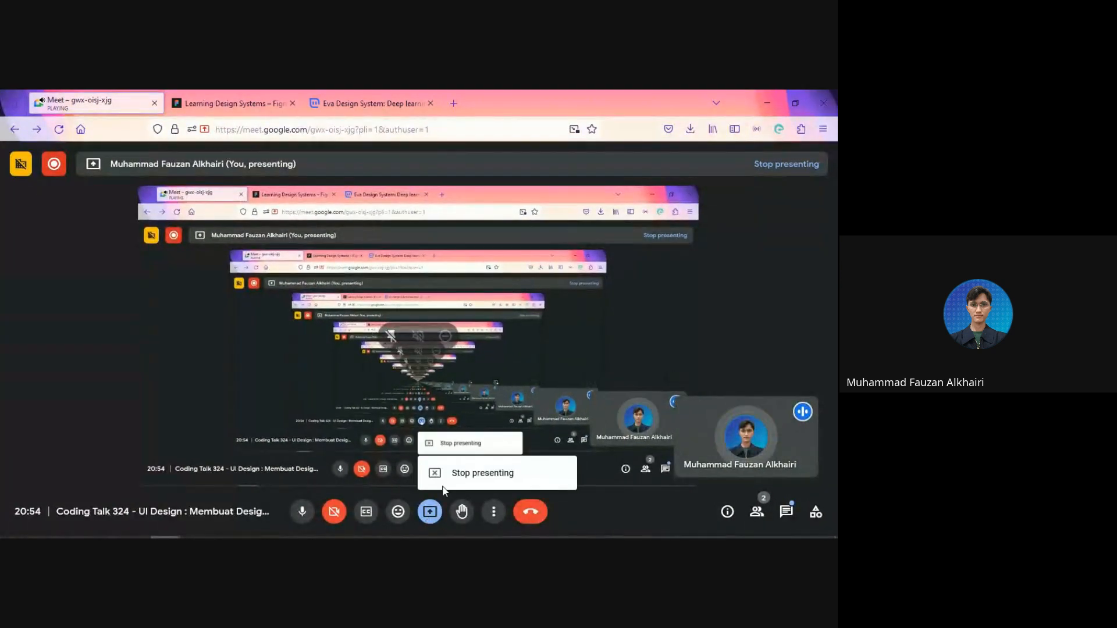
click(452, 478)
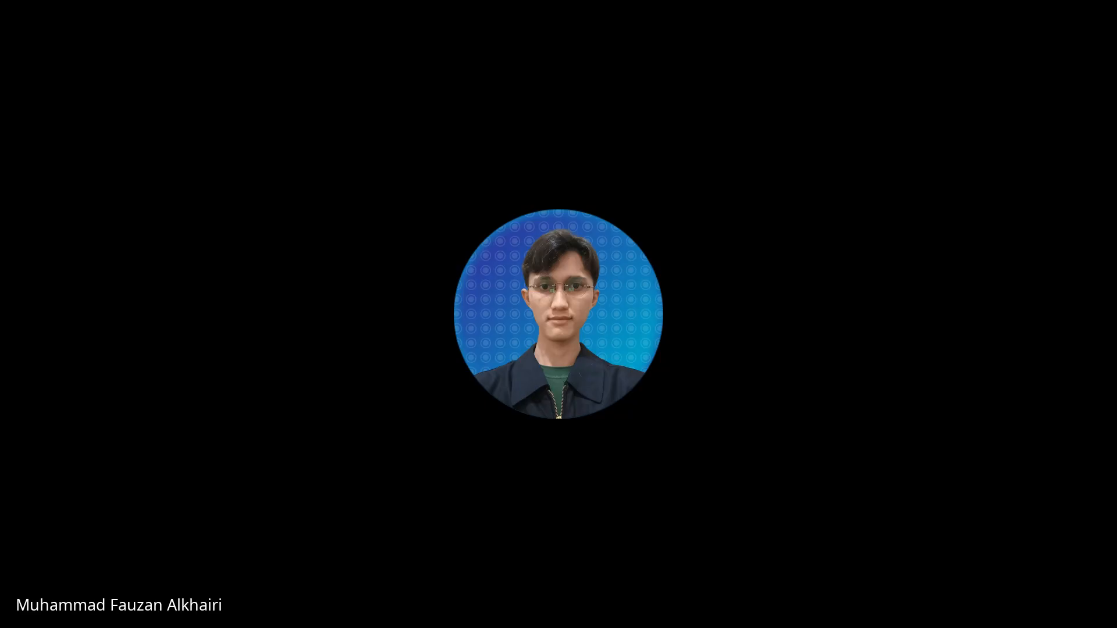